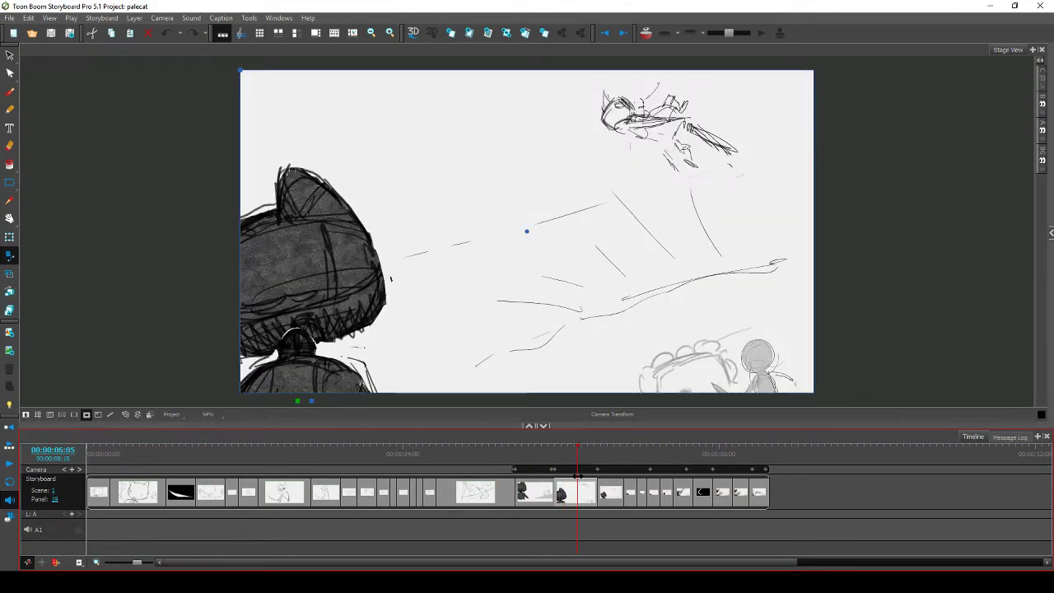
# Scrub through the storyboard's closing panels up to time 00:00:08:07 to review the cat's attack
pyautogui.click(537, 448)
pyautogui.moveTo(537, 447)
pyautogui.mouseDown()
pyautogui.moveTo(635, 443)
pyautogui.moveTo(427, 454)
pyautogui.moveTo(696, 458)
pyautogui.moveTo(489, 466)
pyautogui.moveTo(696, 474)
pyautogui.moveTo(679, 474)
pyautogui.mouseUp()
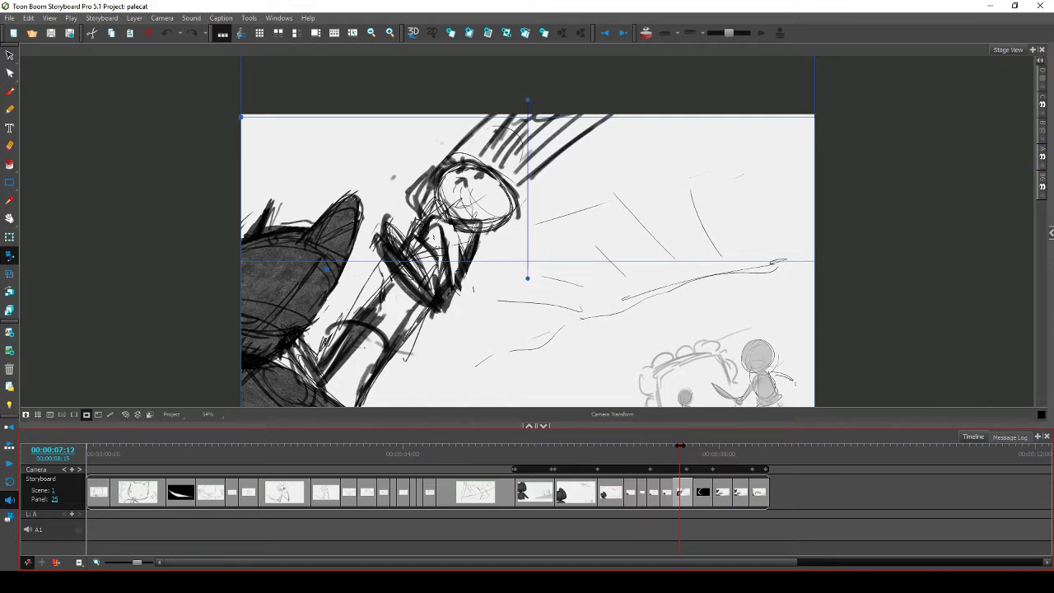
pyautogui.moveTo(680, 445); pyautogui.dragTo(741, 453)
# Tile Storyboard Pro side by side with the Harmony Palecat scene
pyautogui.moveTo(923, 13); pyautogui.dragTo(1052, 156)
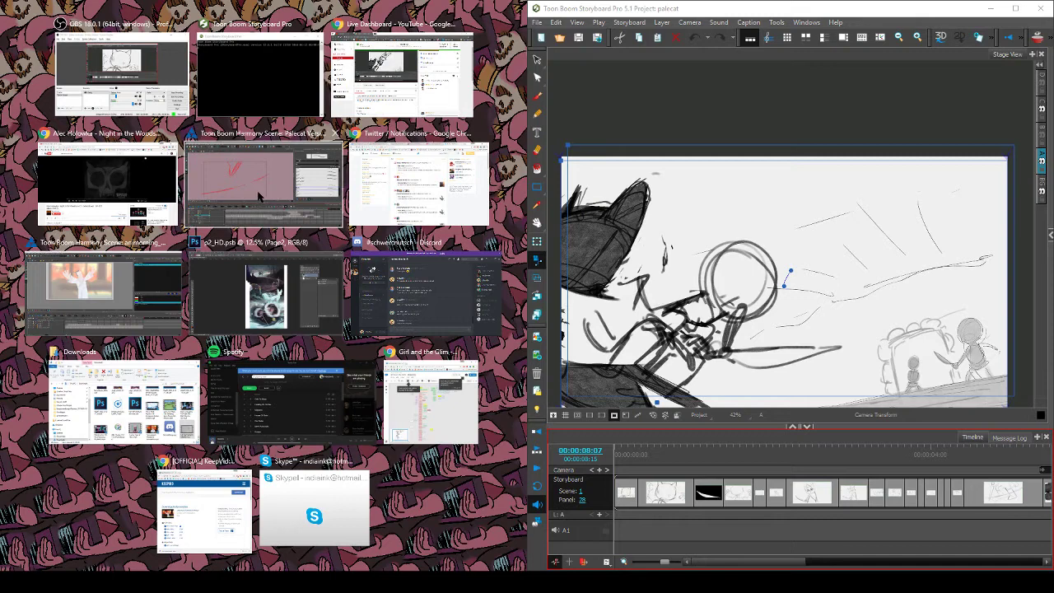
pyautogui.click(257, 195)
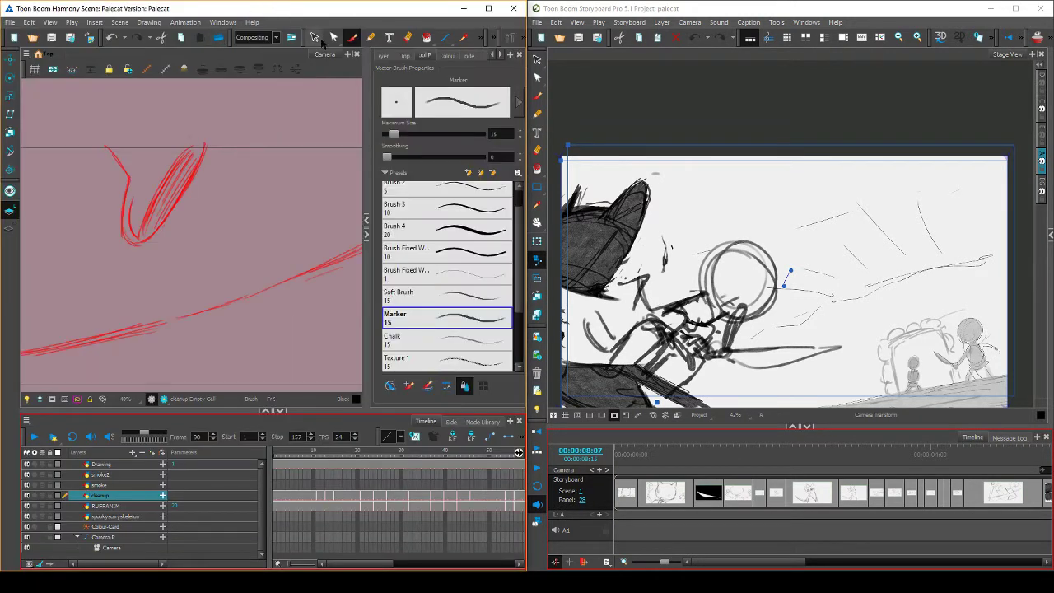
# Go to frame 139 of the Palecat scene, enlarge the camera view and maximize the Harmony window
pyautogui.moveTo(318, 563); pyautogui.dragTo(466, 569)
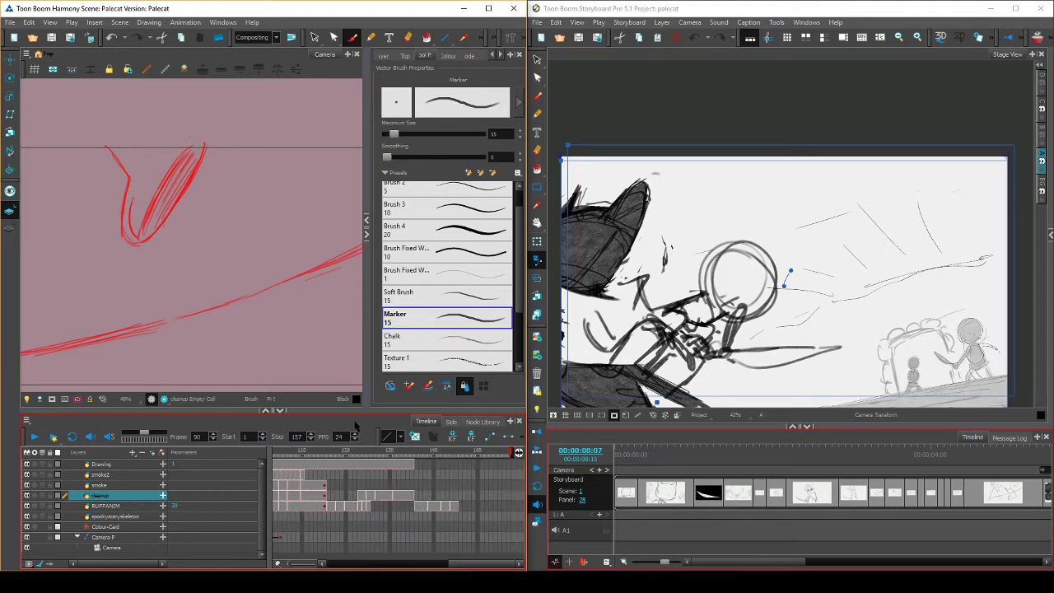
pyautogui.moveTo(354, 456); pyautogui.dragTo(416, 465)
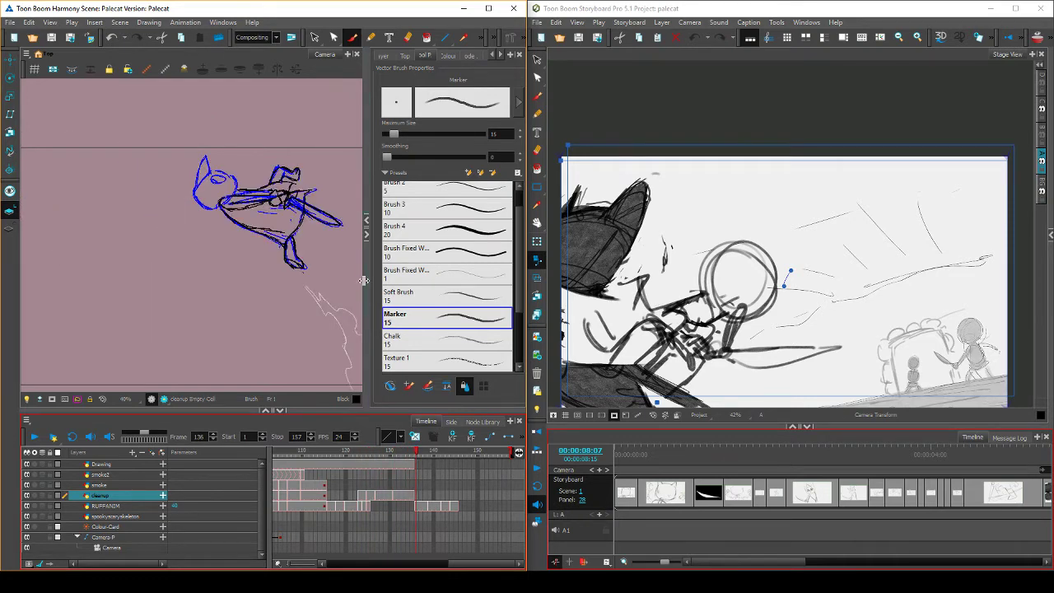
pyautogui.moveTo(367, 285); pyautogui.dragTo(408, 284)
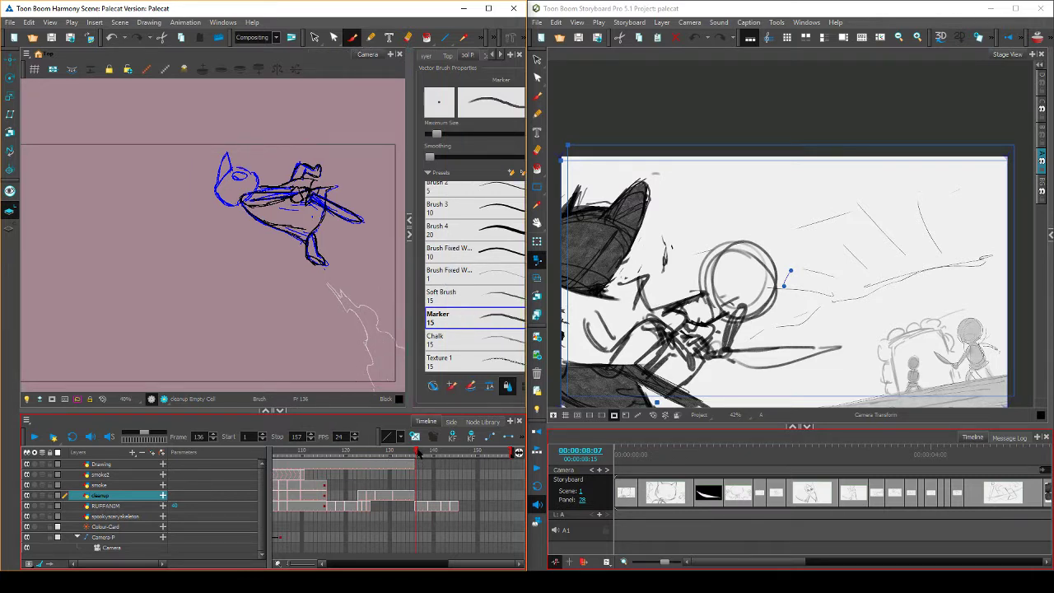
pyautogui.moveTo(417, 452)
pyautogui.mouseDown()
pyautogui.moveTo(434, 459)
pyautogui.moveTo(403, 465)
pyautogui.moveTo(444, 467)
pyautogui.moveTo(429, 467)
pyautogui.mouseUp()
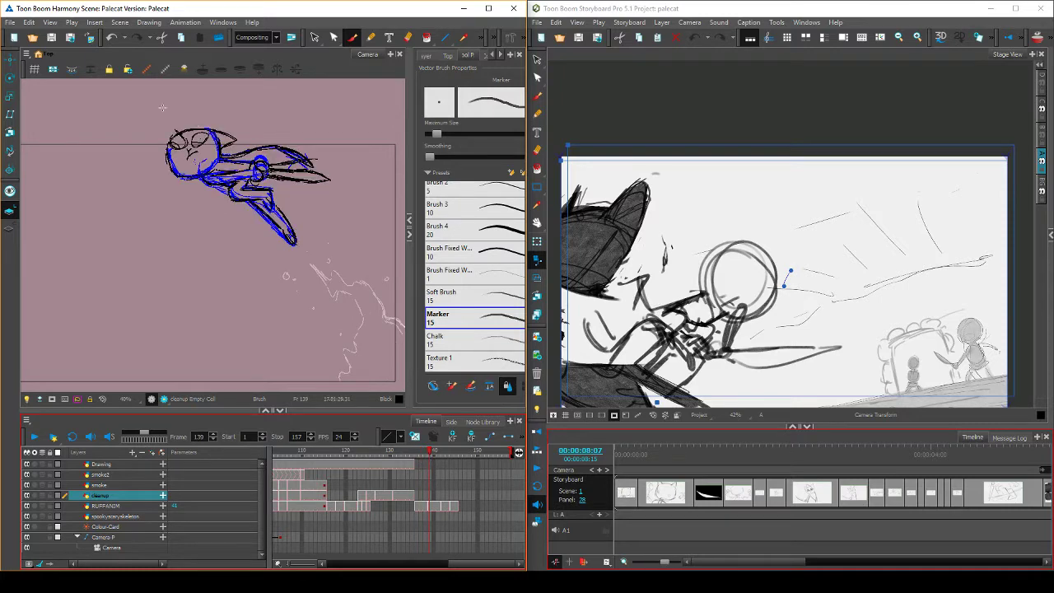
pyautogui.scroll(2, 167, 140)
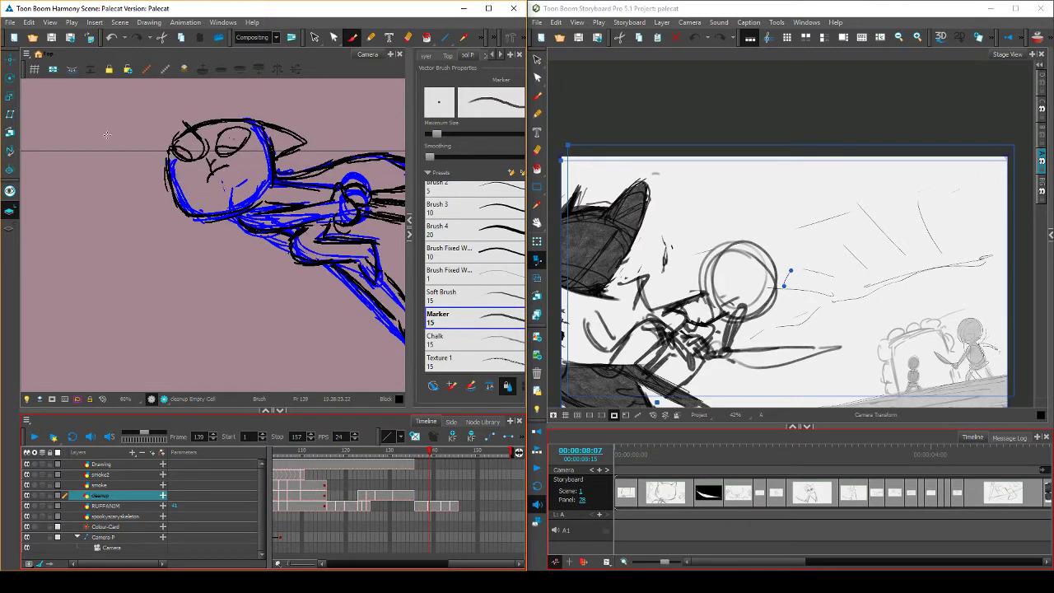
pyautogui.click(488, 8)
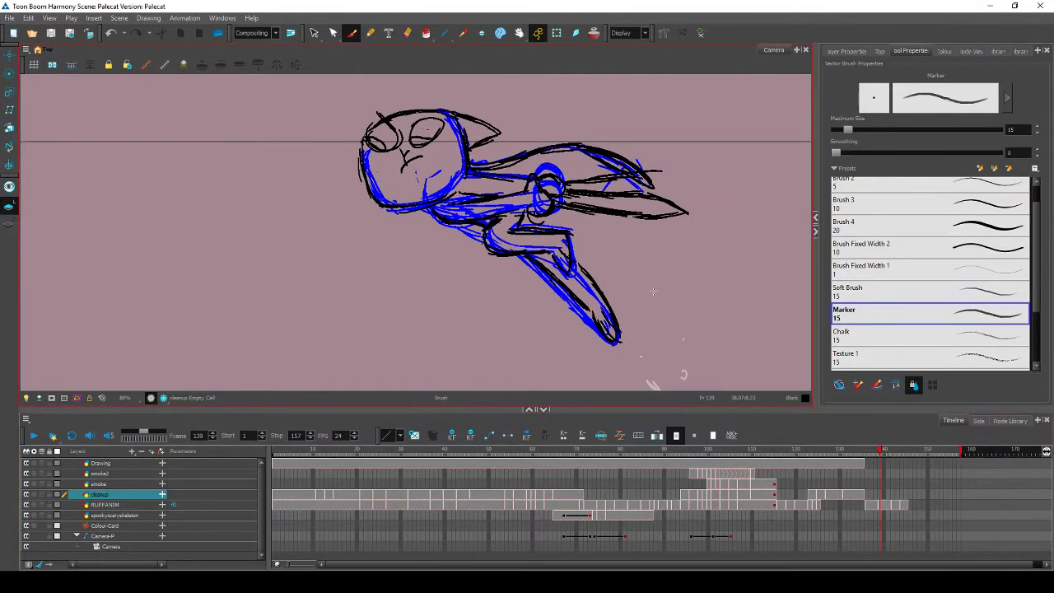
pyautogui.scroll(-1, 653, 290)
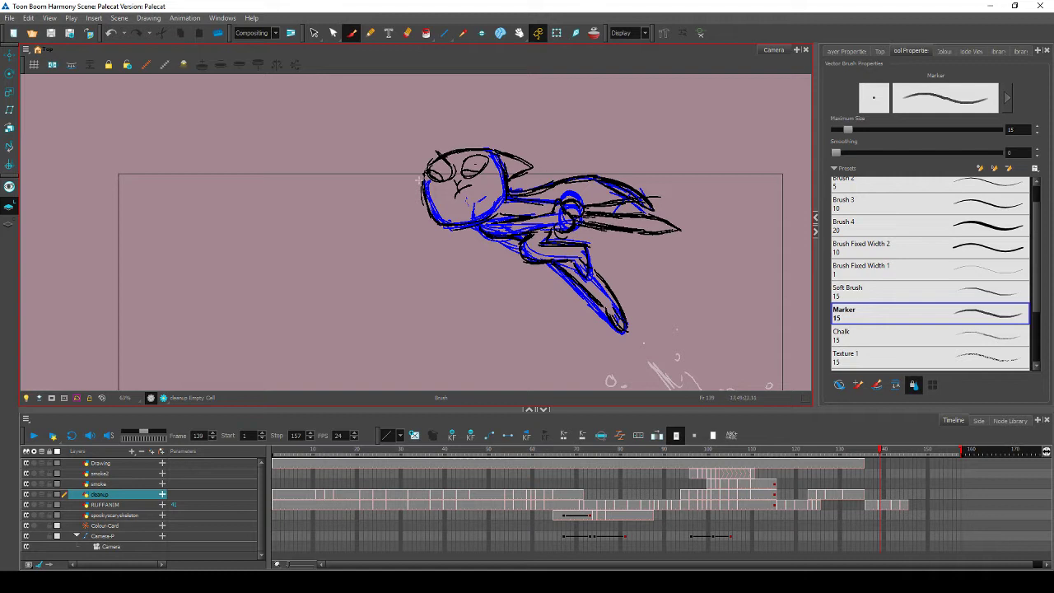
pyautogui.moveTo(447, 221); pyautogui.dragTo(487, 214)
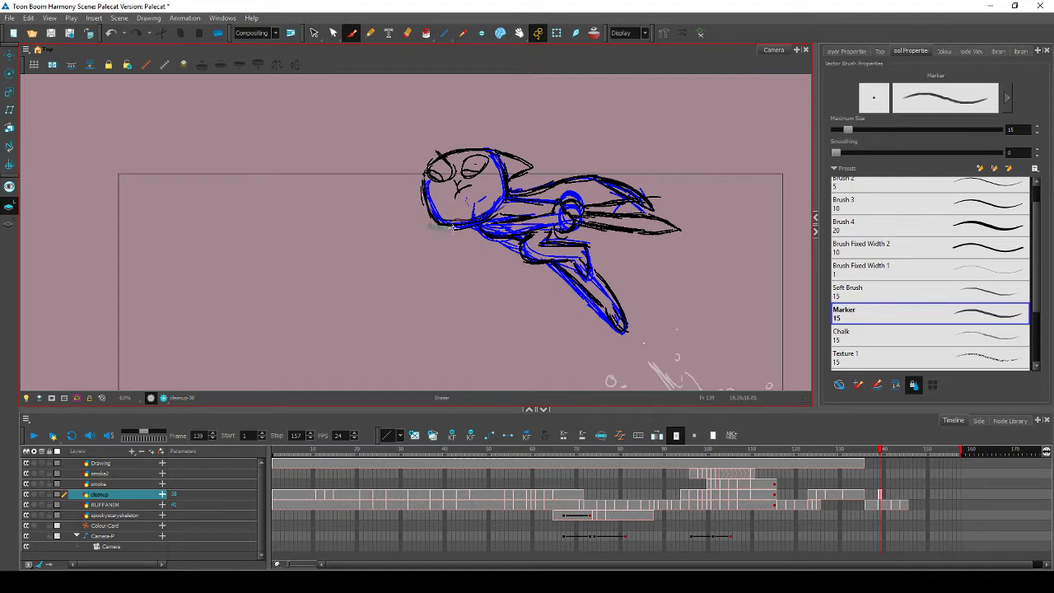
pyautogui.click(881, 503)
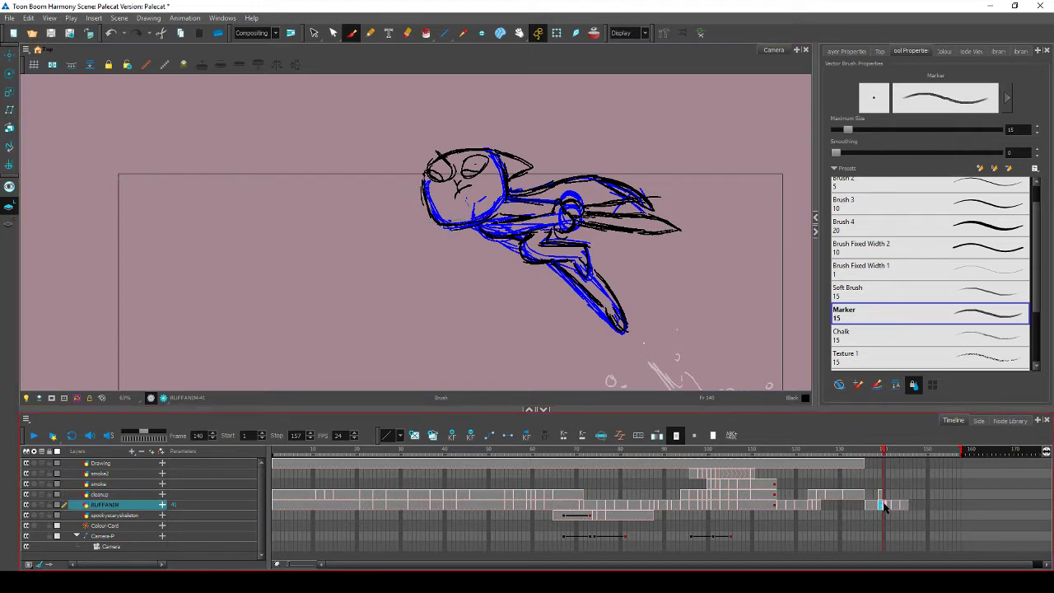
pyautogui.click(880, 495)
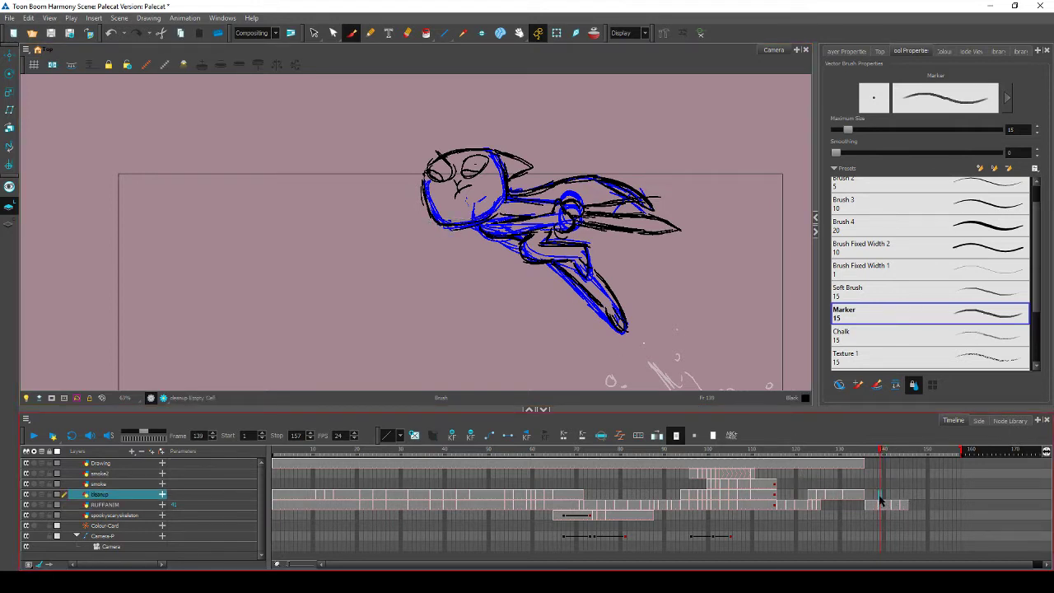
# On the RUFFANIM layer at frame 139, erase stray strokes around the cat's head and redraw its outline in black
pyautogui.click(881, 504)
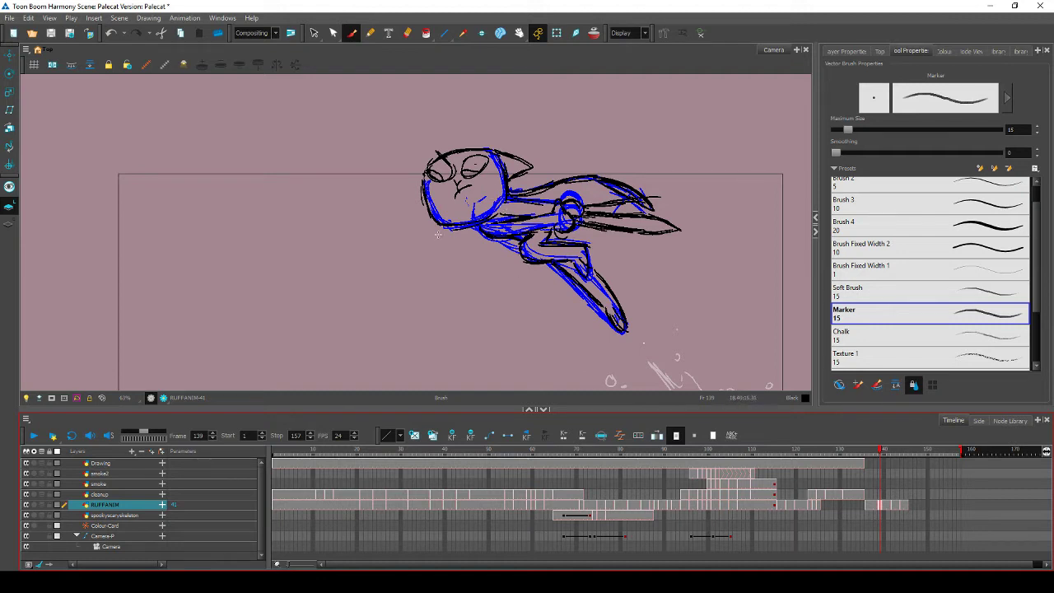
pyautogui.moveTo(456, 229)
pyautogui.mouseDown()
pyautogui.moveTo(473, 227)
pyautogui.moveTo(424, 231)
pyautogui.mouseUp()
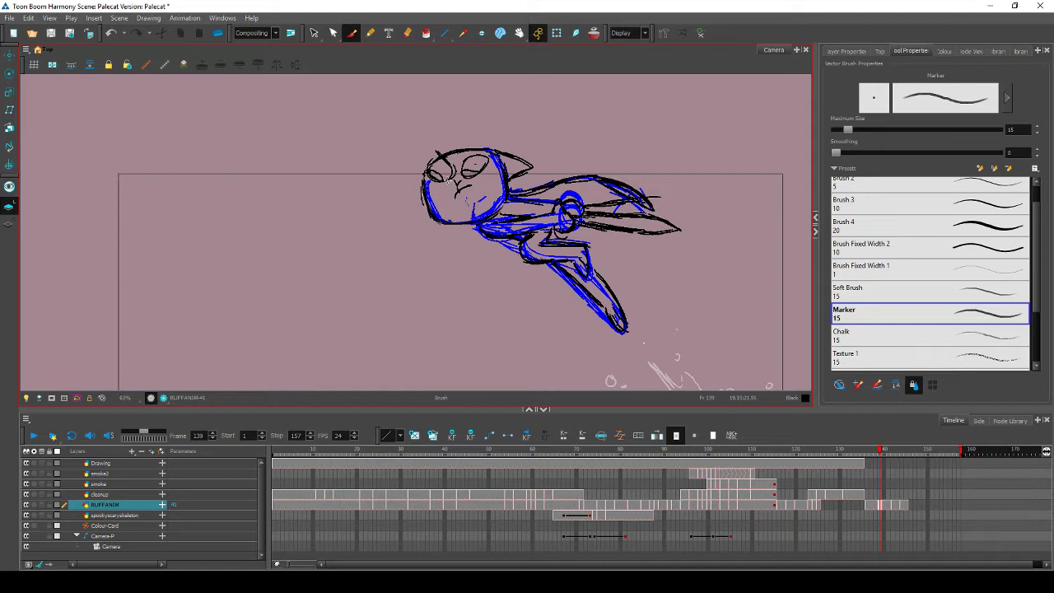
pyautogui.moveTo(422, 186)
pyautogui.mouseDown()
pyautogui.moveTo(424, 215)
pyautogui.moveTo(421, 182)
pyautogui.moveTo(428, 214)
pyautogui.moveTo(461, 223)
pyautogui.mouseUp()
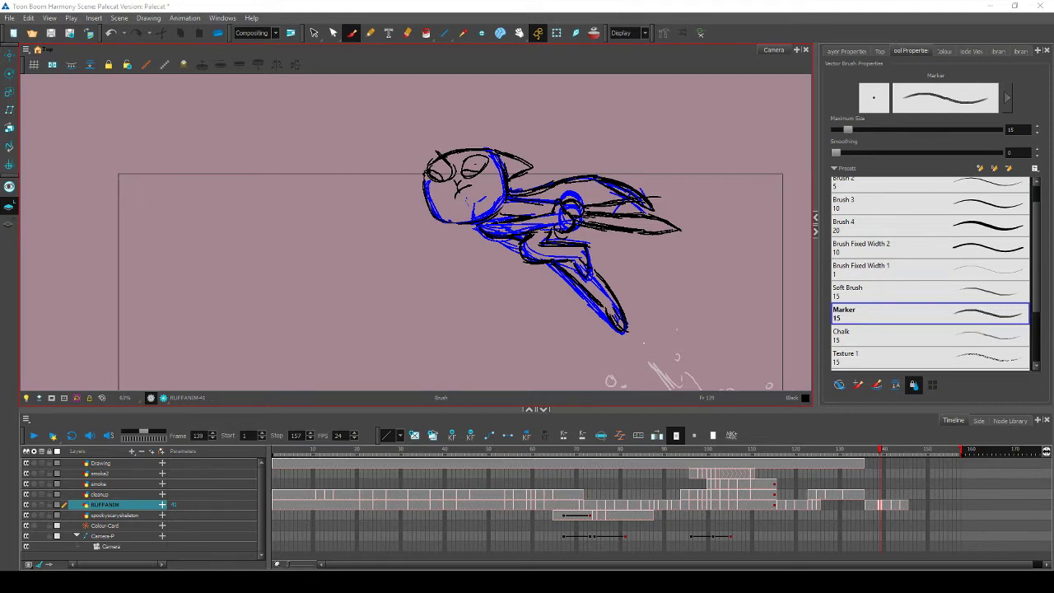
pyautogui.scroll(1, 634, 259)
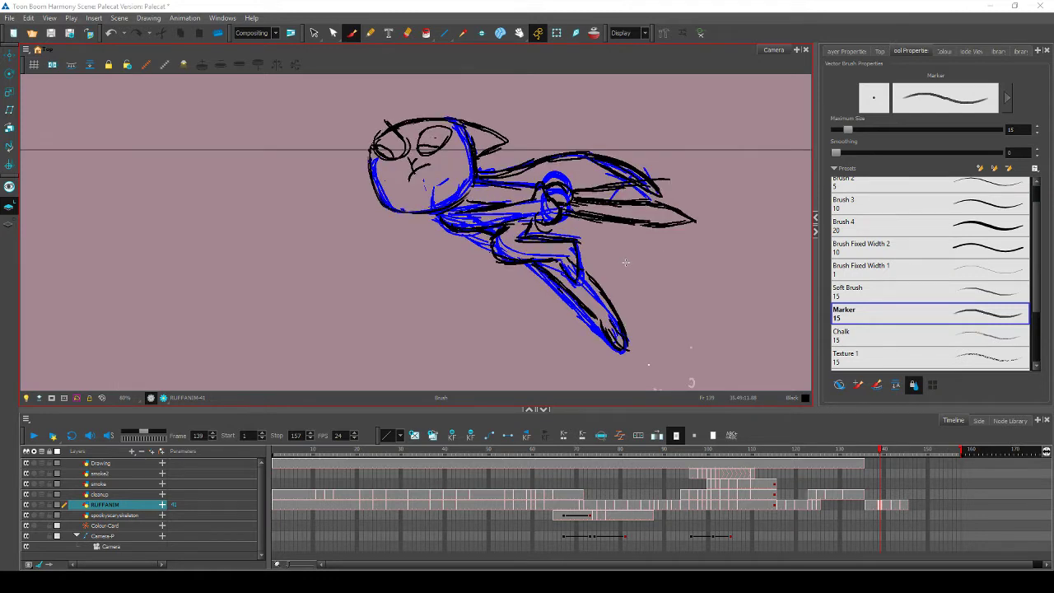
pyautogui.scroll(-2, 634, 257)
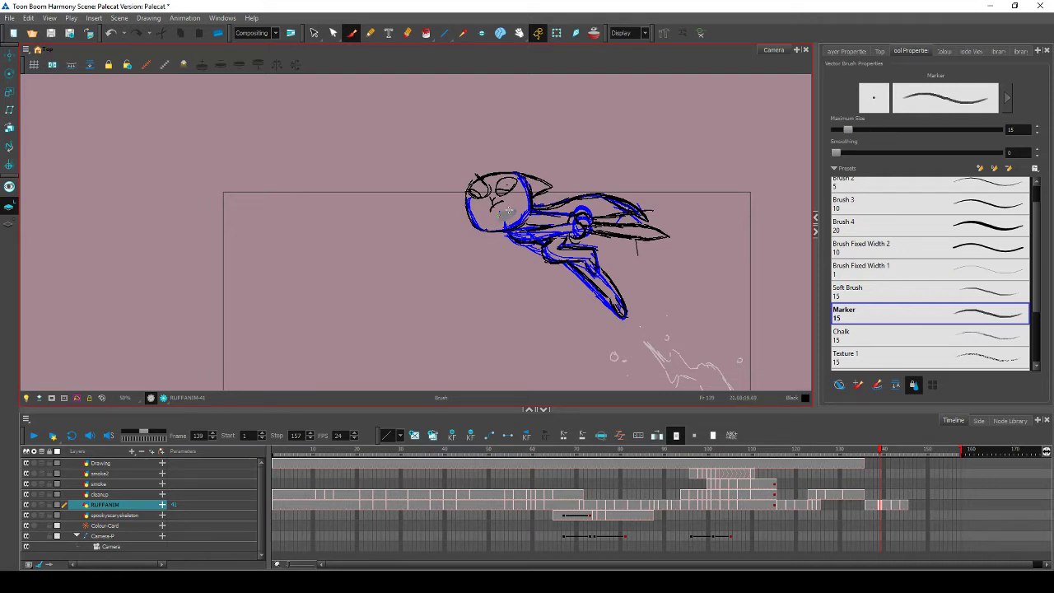
pyautogui.moveTo(509, 211)
pyautogui.mouseDown()
pyautogui.moveTo(515, 220)
pyautogui.moveTo(528, 211)
pyautogui.mouseUp()
pyautogui.moveTo(523, 212)
pyautogui.mouseDown()
pyautogui.moveTo(518, 183)
pyautogui.moveTo(522, 215)
pyautogui.moveTo(471, 211)
pyautogui.moveTo(469, 200)
pyautogui.mouseUp()
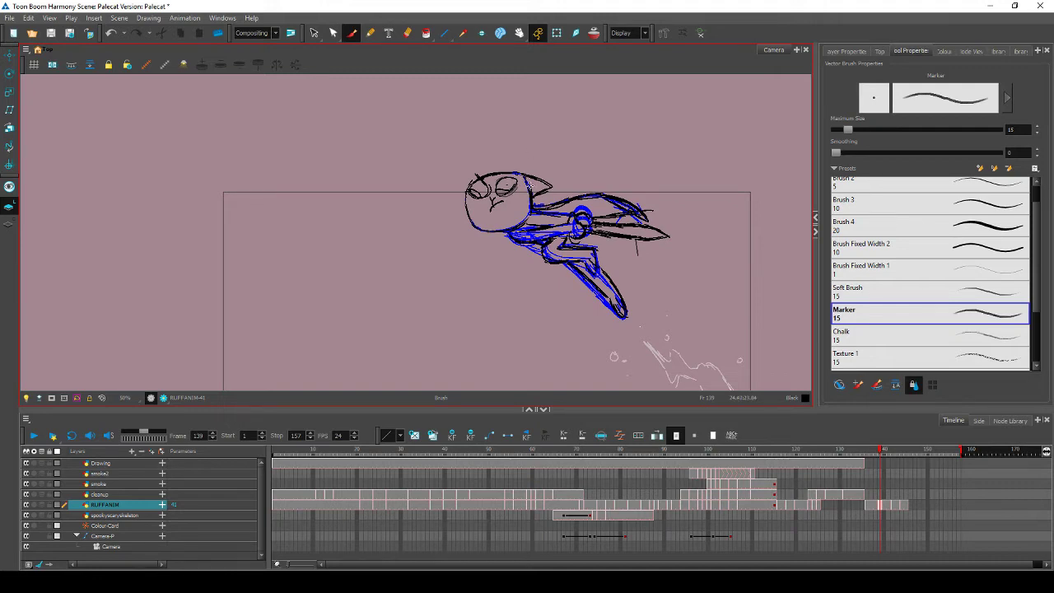
# Flip back and forth between the neighbouring RUFFANIM drawings to check the flying cat's motion
pyautogui.press('f')
pyautogui.press('g')
pyautogui.press('f')
pyautogui.press('g')
pyautogui.press('f')
pyautogui.press('g')
pyautogui.press('f')
pyautogui.press('g')
pyautogui.press('f')
pyautogui.press('g')
pyautogui.press('f')
pyautogui.press('g')
pyautogui.press('.')
# Switch to the animorning_feedback_01 Harmony scene, maximize it and scrub to the arm smear at frame 80
pyautogui.click(994, 6)
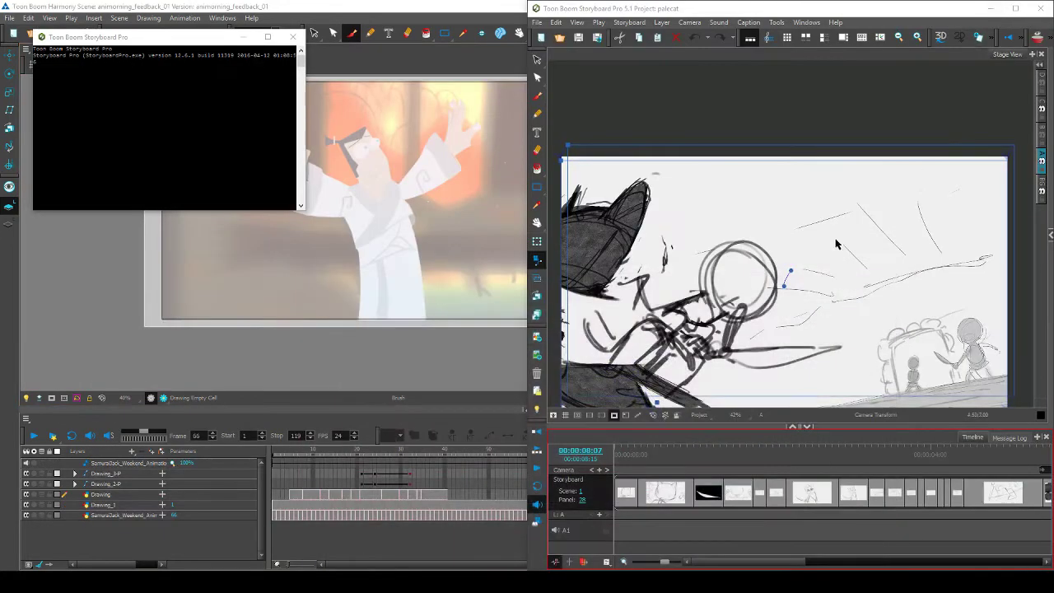
pyautogui.doubleClick(378, 5)
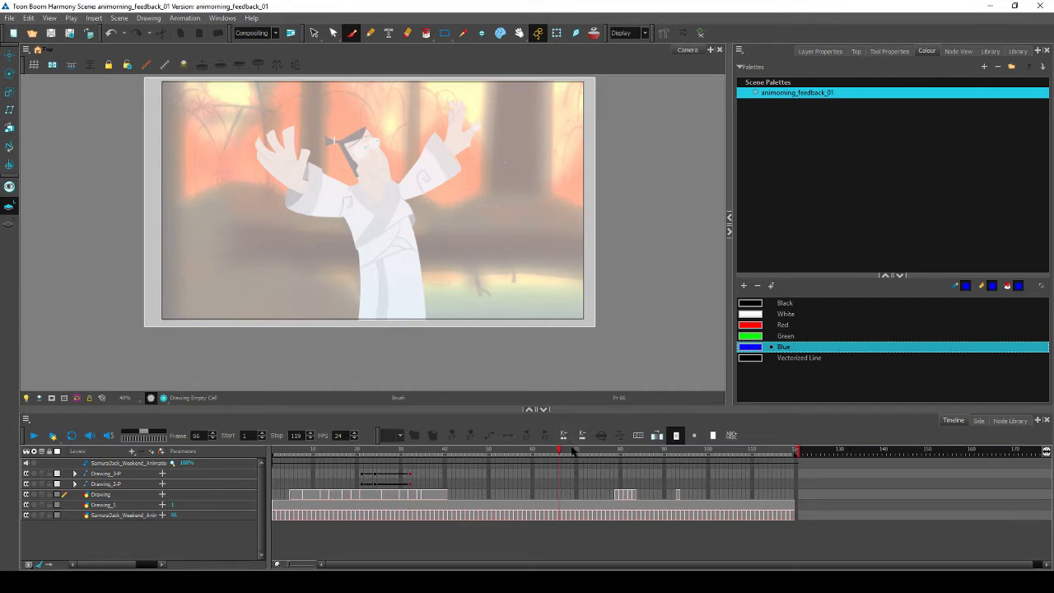
pyautogui.moveTo(572, 451); pyautogui.dragTo(715, 489)
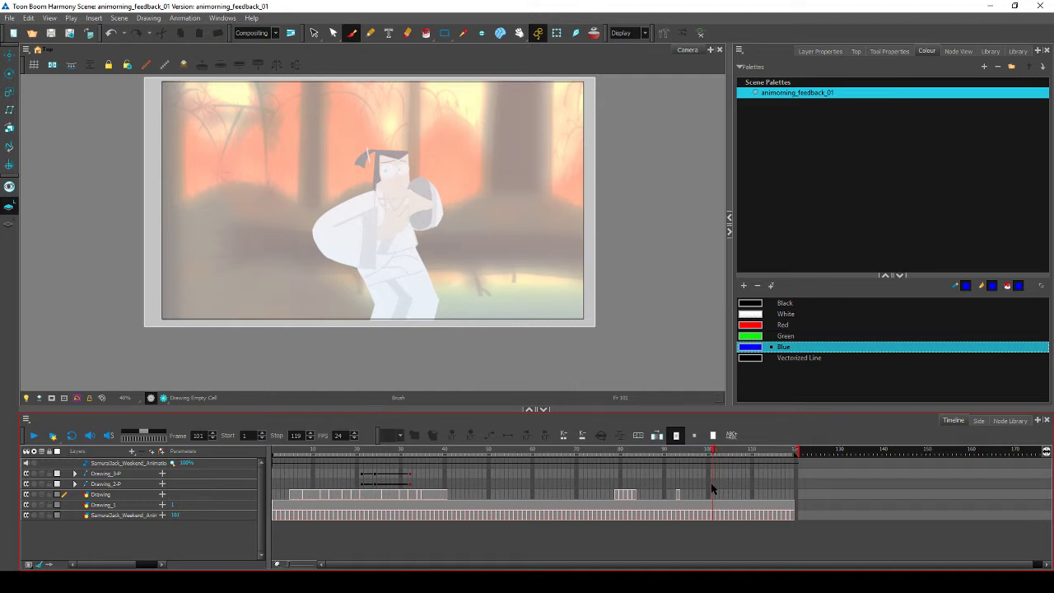
pyautogui.moveTo(711, 483)
pyautogui.mouseDown()
pyautogui.moveTo(564, 486)
pyautogui.moveTo(606, 495)
pyautogui.moveTo(617, 486)
pyautogui.mouseUp()
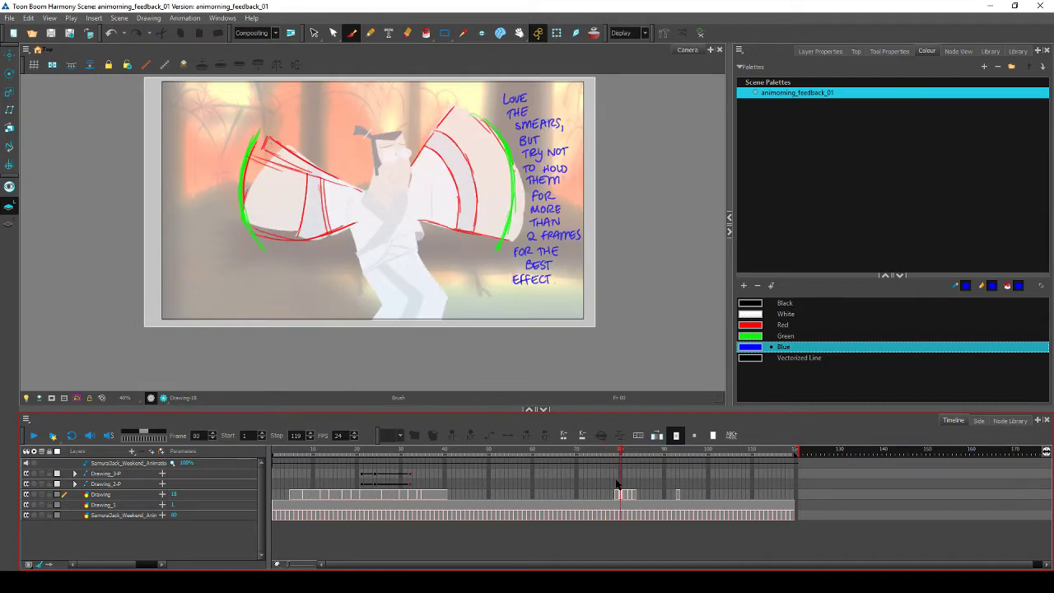
# Step back and forth through frames 79 to 83 to examine the arm smear corrections
pyautogui.press('.')
pyautogui.press('.')
pyautogui.press(',')
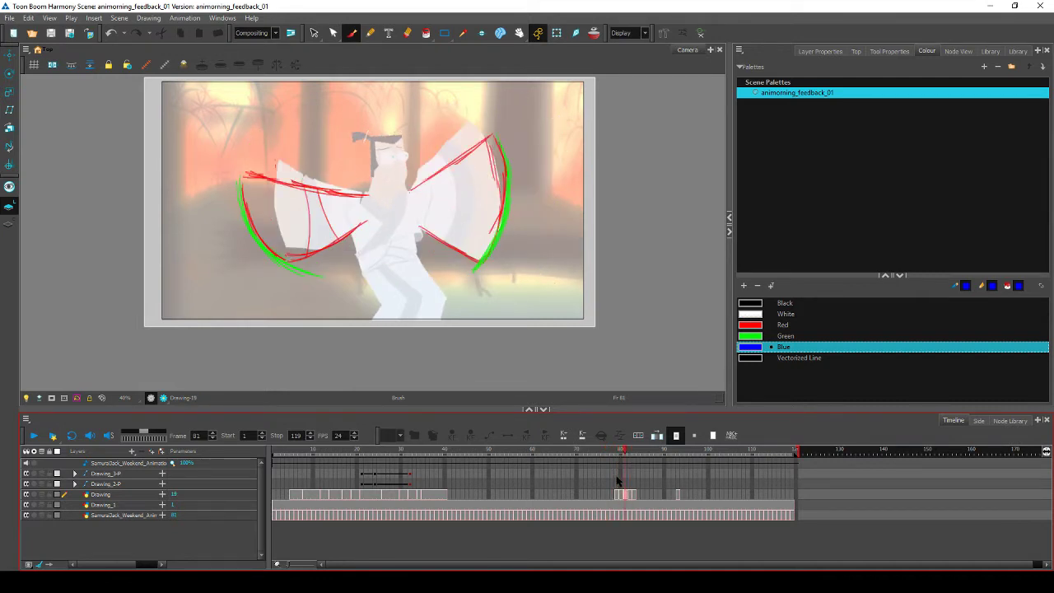
pyautogui.press(',')
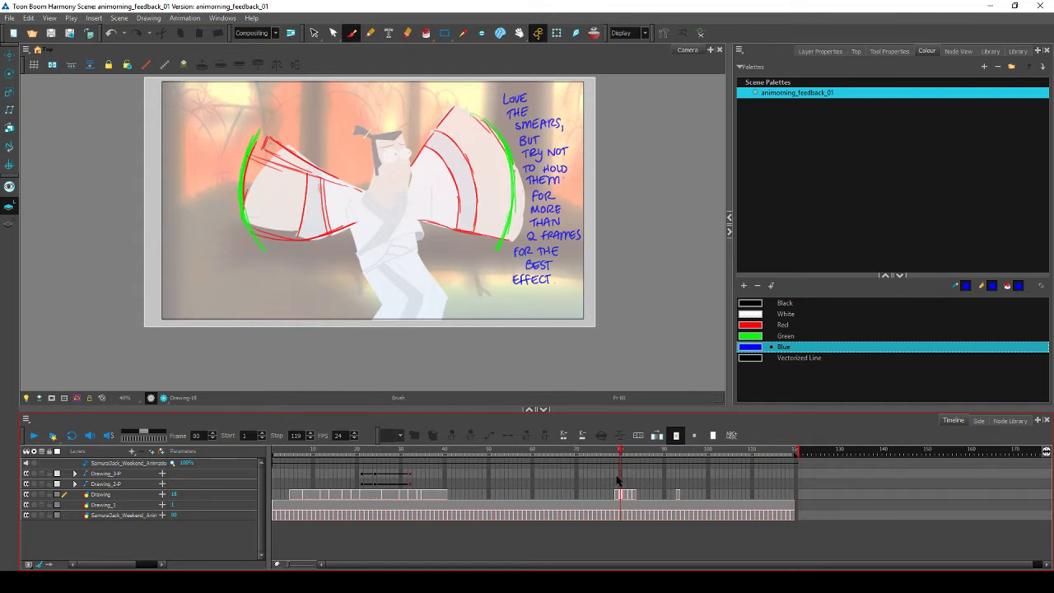
pyautogui.press('.')
pyautogui.press('.')
pyautogui.press(',')
pyautogui.press(',')
pyautogui.press(',')
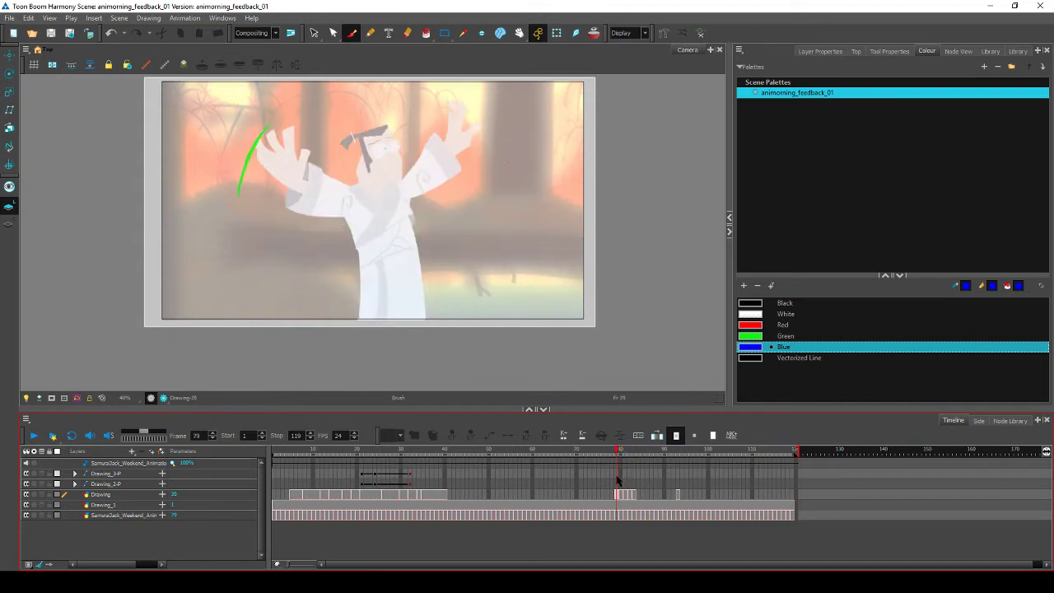
pyautogui.press('.')
pyautogui.press('.')
pyautogui.press(',')
pyautogui.press(',')
pyautogui.press('.')
pyautogui.press('.')
# Play the character's arm swing from around frame 73 and stop the playback
pyautogui.click(589, 452)
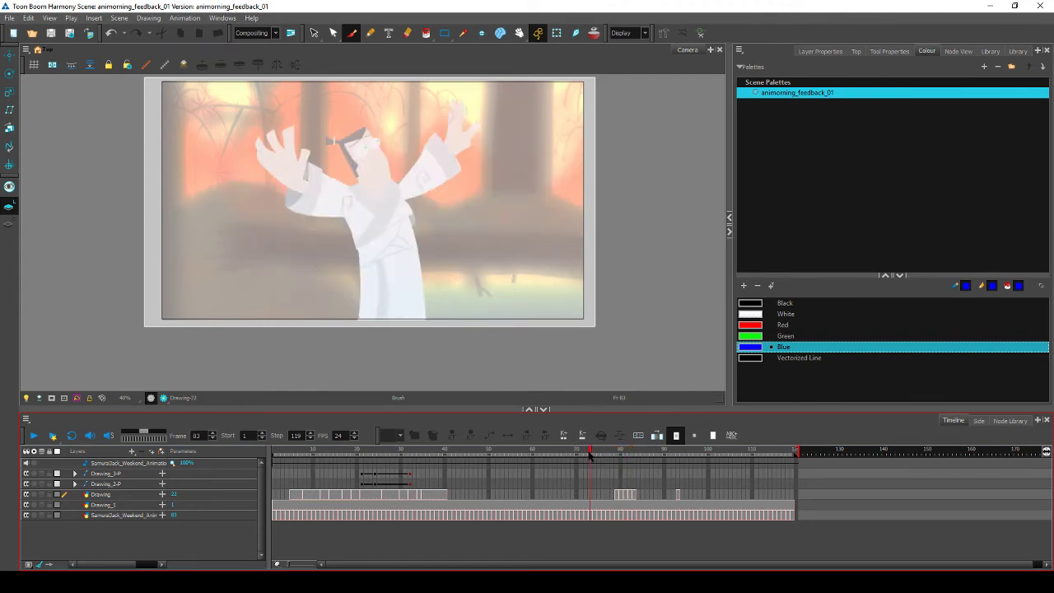
pyautogui.click(33, 435)
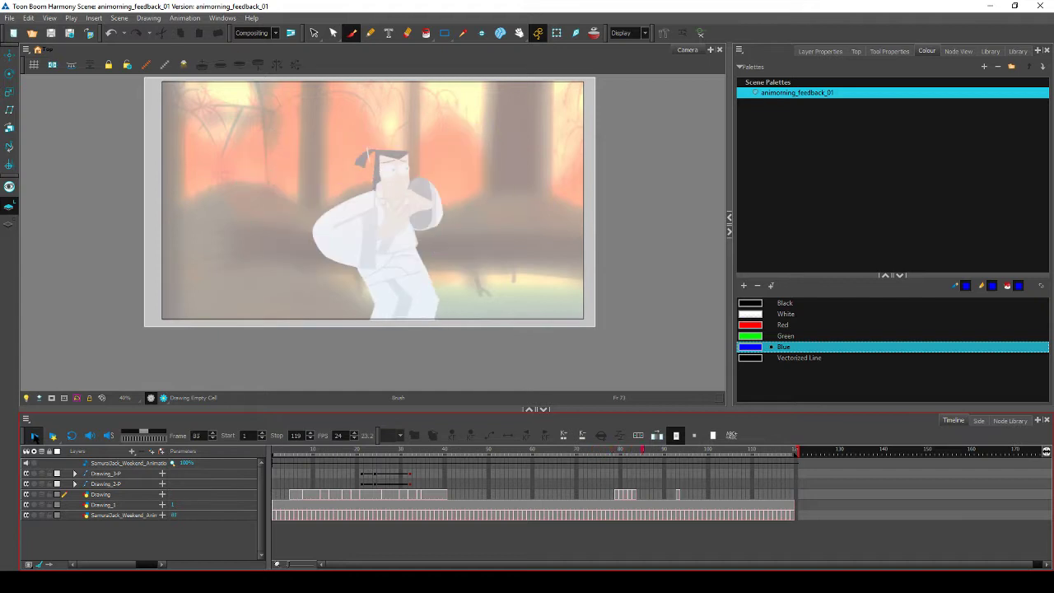
pyautogui.click(33, 434)
# At frame 80, draw blue arrows with the Brush along the green arcs of both arm smears
pyautogui.click(613, 452)
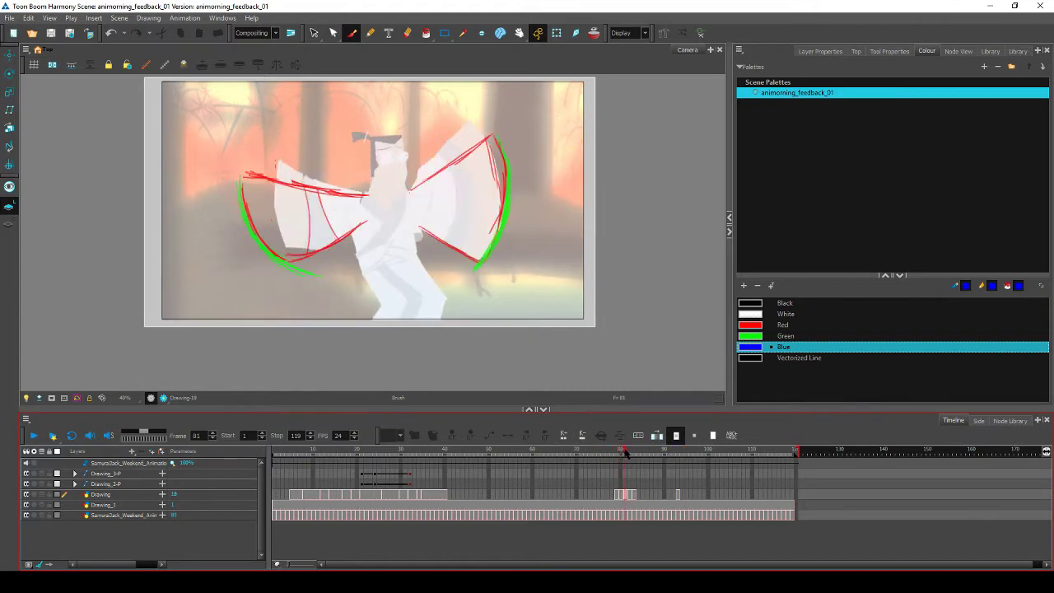
pyautogui.moveTo(613, 453)
pyautogui.mouseDown()
pyautogui.moveTo(639, 457)
pyautogui.moveTo(616, 462)
pyautogui.moveTo(628, 455)
pyautogui.mouseUp()
pyautogui.click(759, 348)
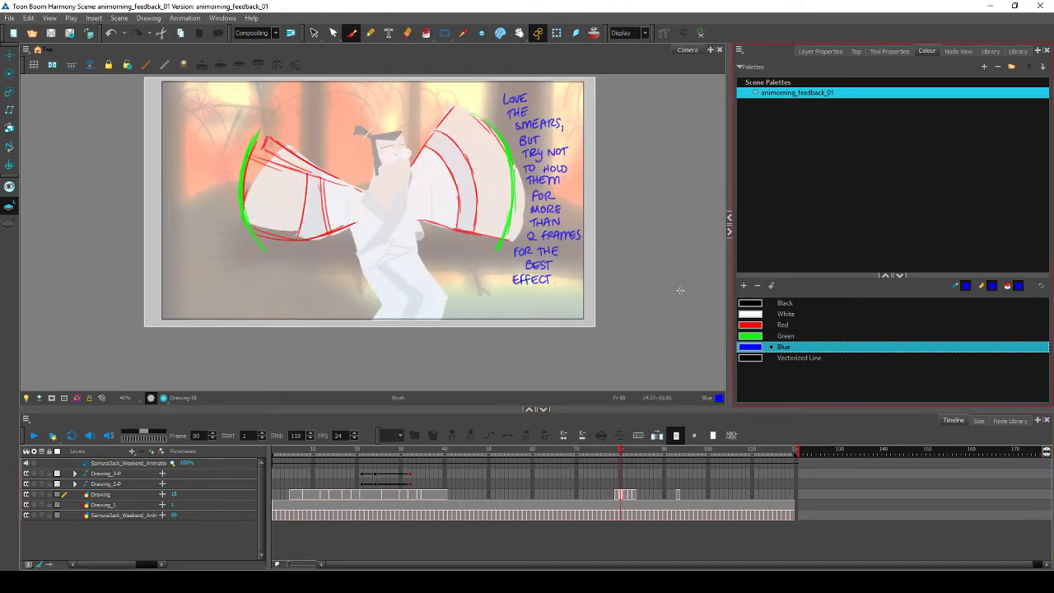
pyautogui.moveTo(257, 130)
pyautogui.mouseDown()
pyautogui.moveTo(242, 216)
pyautogui.moveTo(255, 241)
pyautogui.mouseUp()
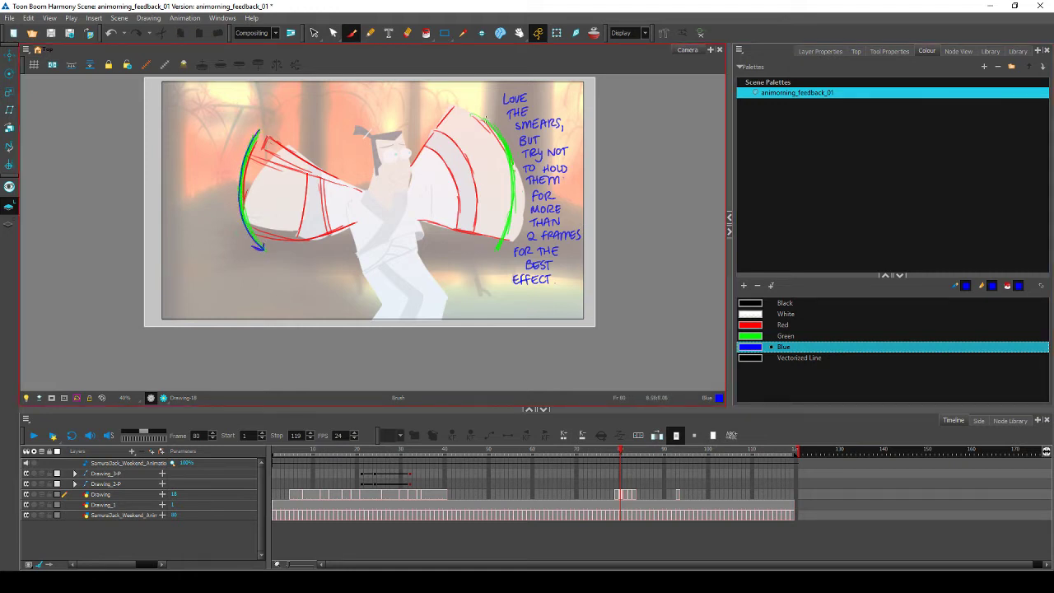
pyautogui.moveTo(484, 120)
pyautogui.mouseDown()
pyautogui.moveTo(509, 169)
pyautogui.moveTo(512, 215)
pyautogui.moveTo(494, 244)
pyautogui.mouseUp()
# At frame 81, draw blue arrows along the lower part of both green smear arcs
pyautogui.press('.')
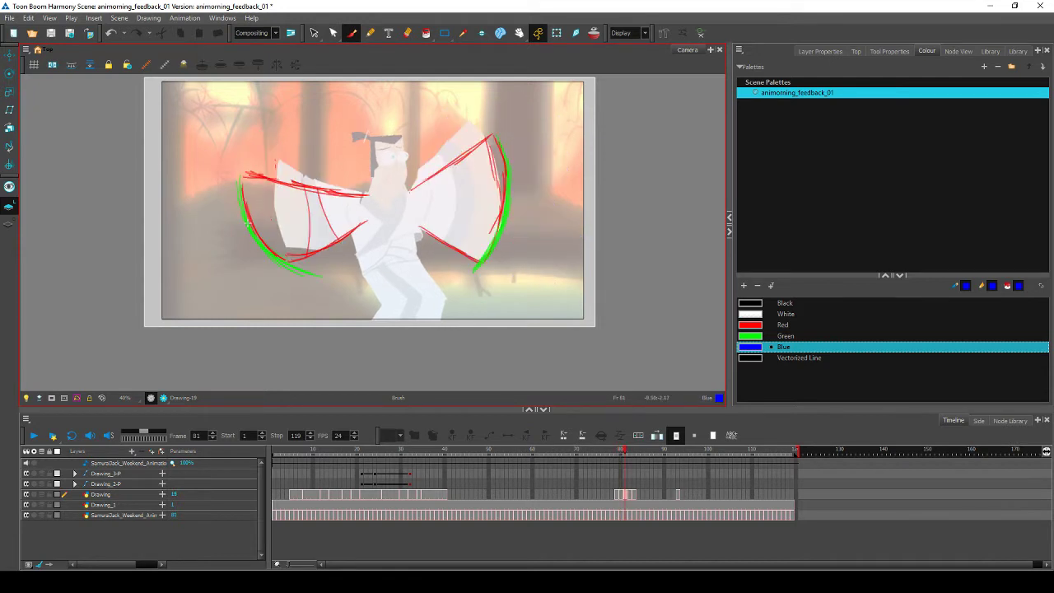
pyautogui.moveTo(247, 222)
pyautogui.mouseDown()
pyautogui.moveTo(301, 275)
pyautogui.moveTo(298, 267)
pyautogui.mouseUp()
pyautogui.moveTo(504, 215); pyautogui.dragTo(474, 265)
# Flip through the smear frames around 80 to 82 to compare the marked arcs
pyautogui.press(',')
pyautogui.press('.')
pyautogui.press('.')
pyautogui.press('.')
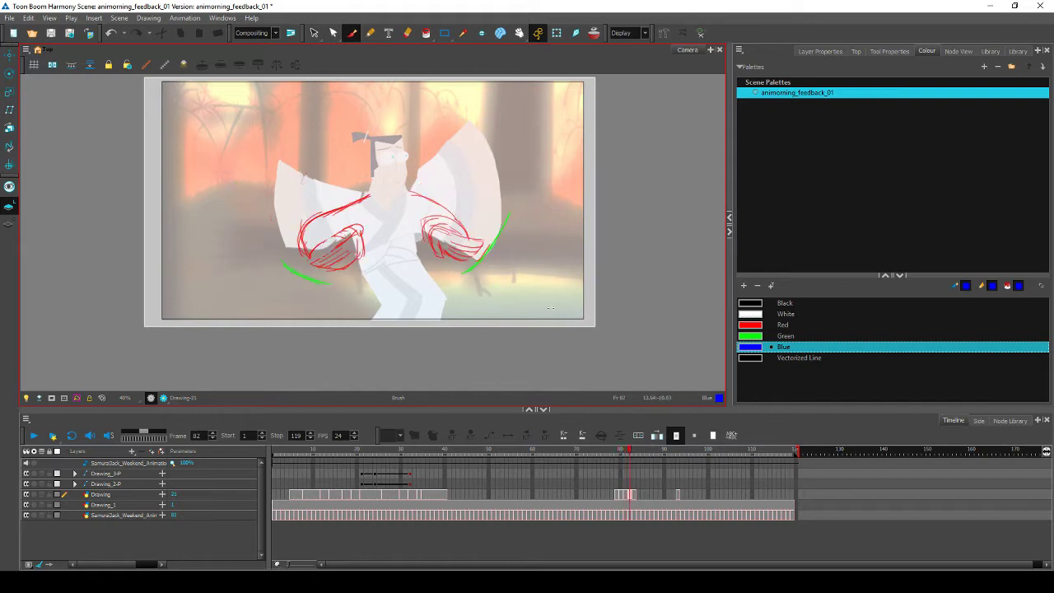
pyautogui.press(',')
pyautogui.press(',')
pyautogui.press(',')
pyautogui.press(',')
pyautogui.press('.')
pyautogui.press('.')
pyautogui.press('.')
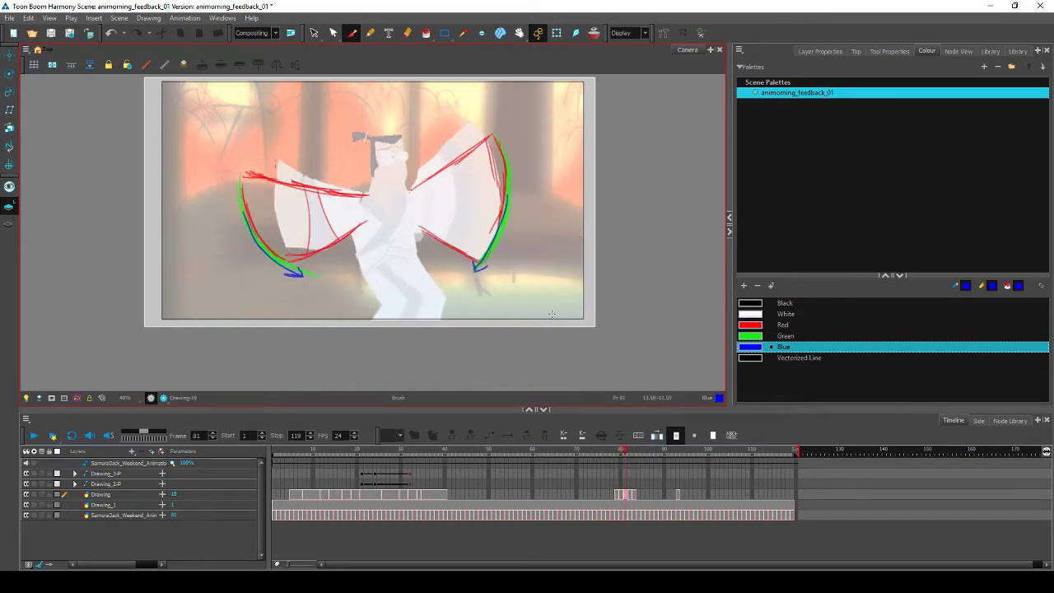
pyautogui.press(',')
# At frame 81, sketch a blue arc with three thin motion shapes beside the character, and delete only the arc line
pyautogui.moveTo(567, 184); pyautogui.dragTo(564, 286)
pyautogui.moveTo(567, 212); pyautogui.dragTo(550, 250)
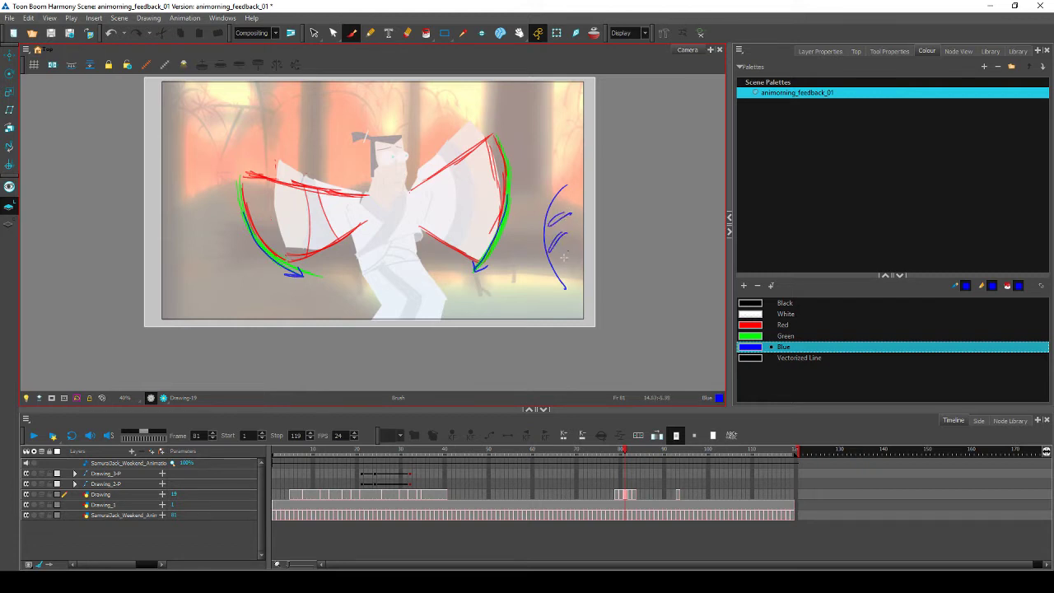
pyautogui.click(313, 32)
pyautogui.click(558, 191)
pyautogui.press('Delete')
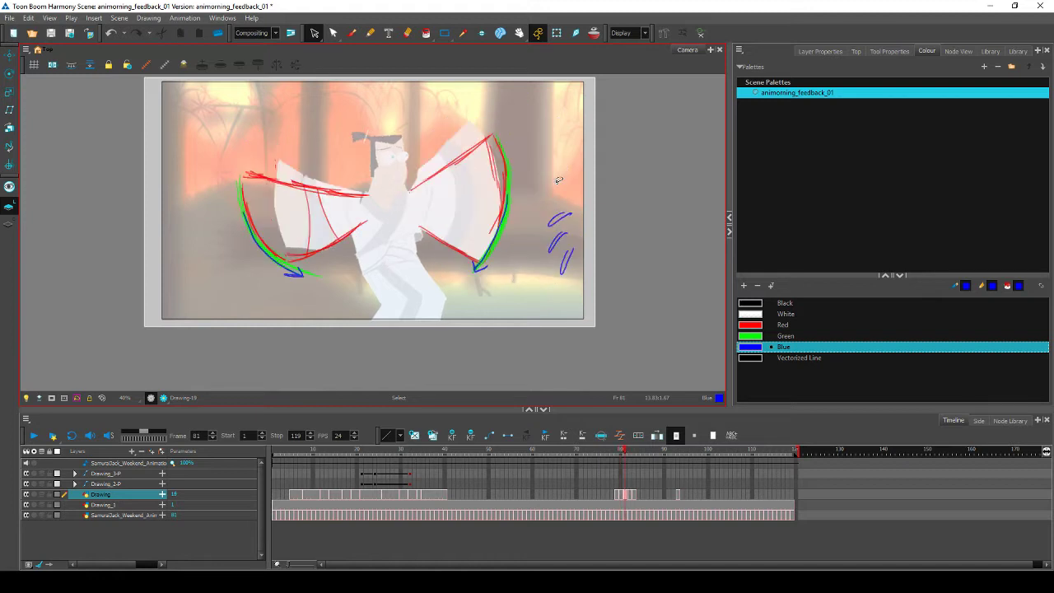
pyautogui.click(352, 33)
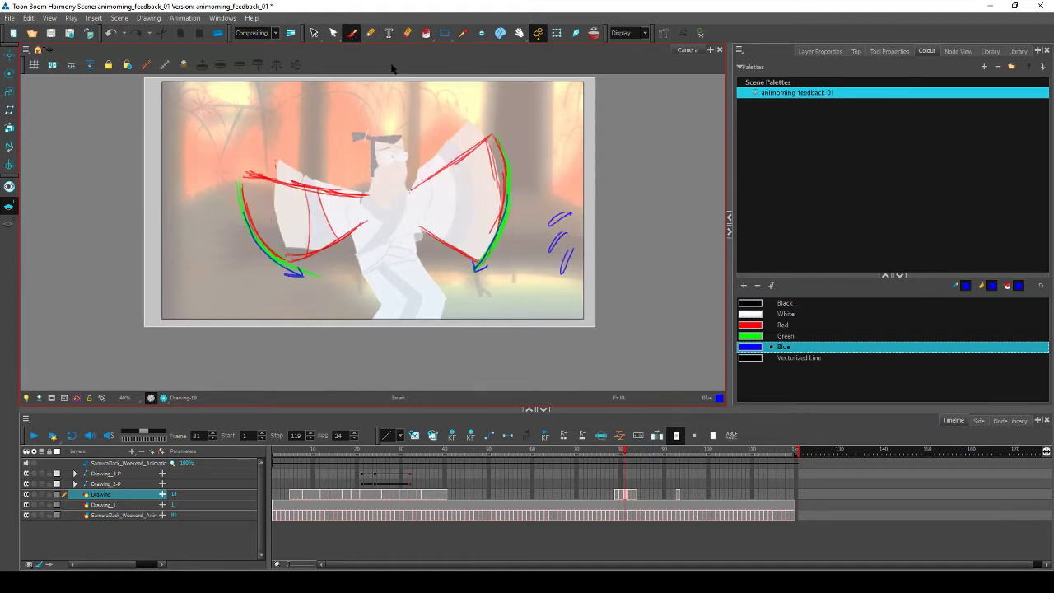
# Review the eye dart note at frame 93, and compare the opening poses at frames 3 and 5
pyautogui.moveTo(650, 453); pyautogui.dragTo(678, 453)
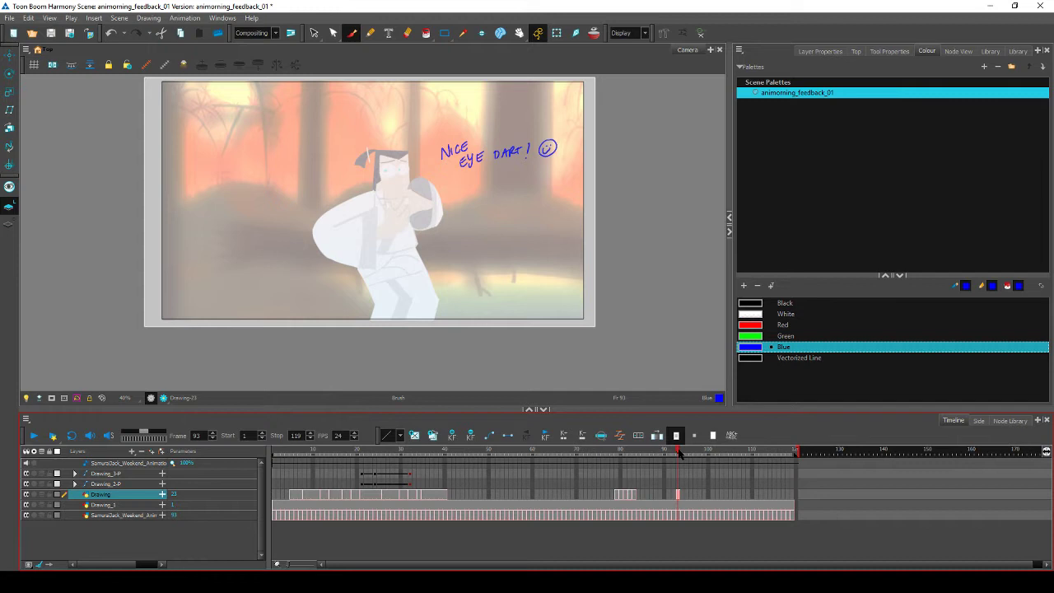
pyautogui.moveTo(678, 453); pyautogui.dragTo(278, 454)
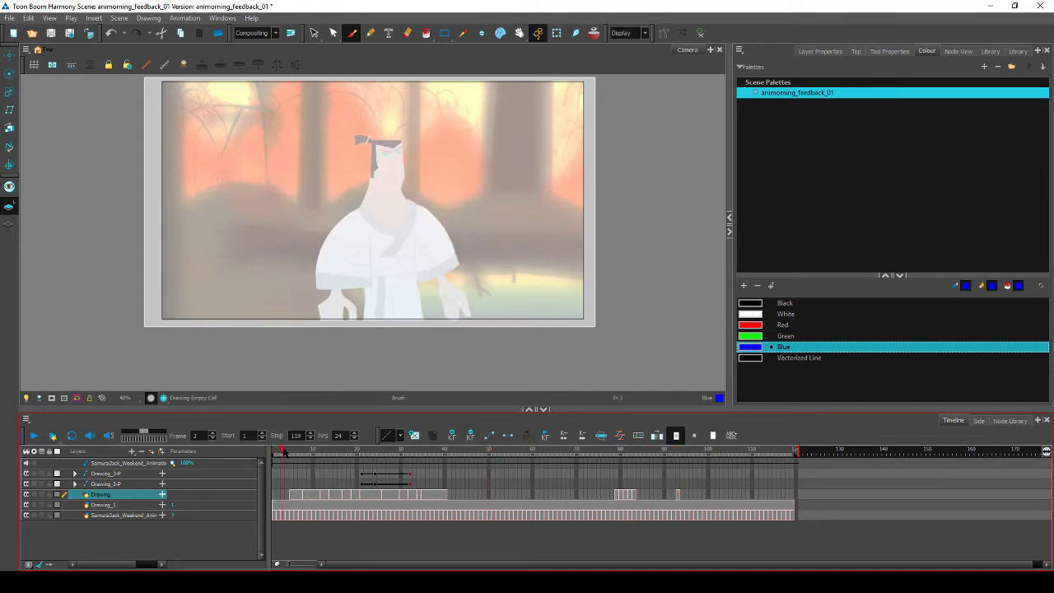
pyautogui.moveTo(589, 351); pyautogui.dragTo(641, 353)
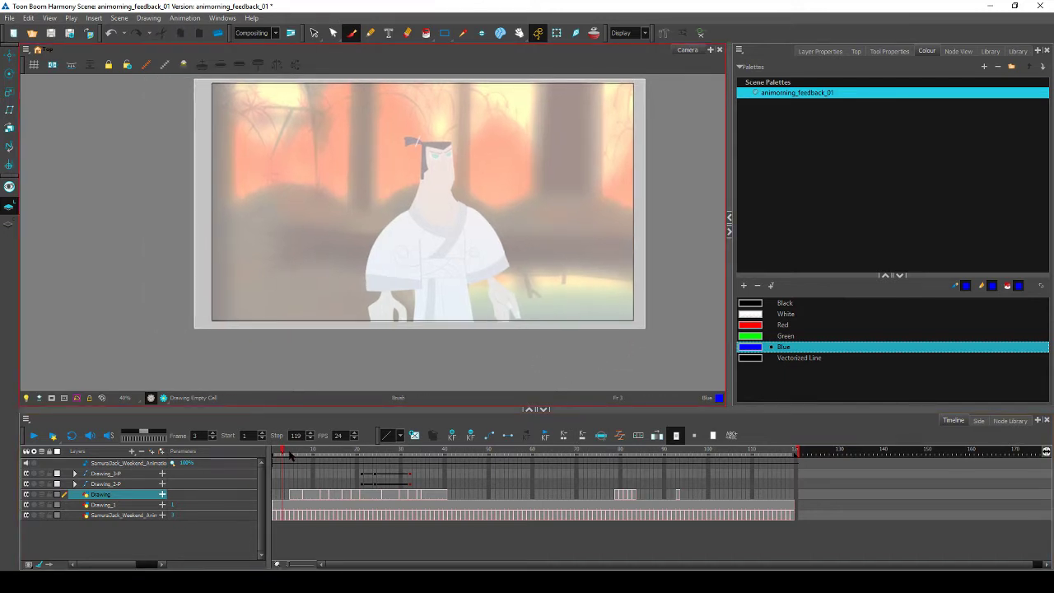
pyautogui.click(290, 453)
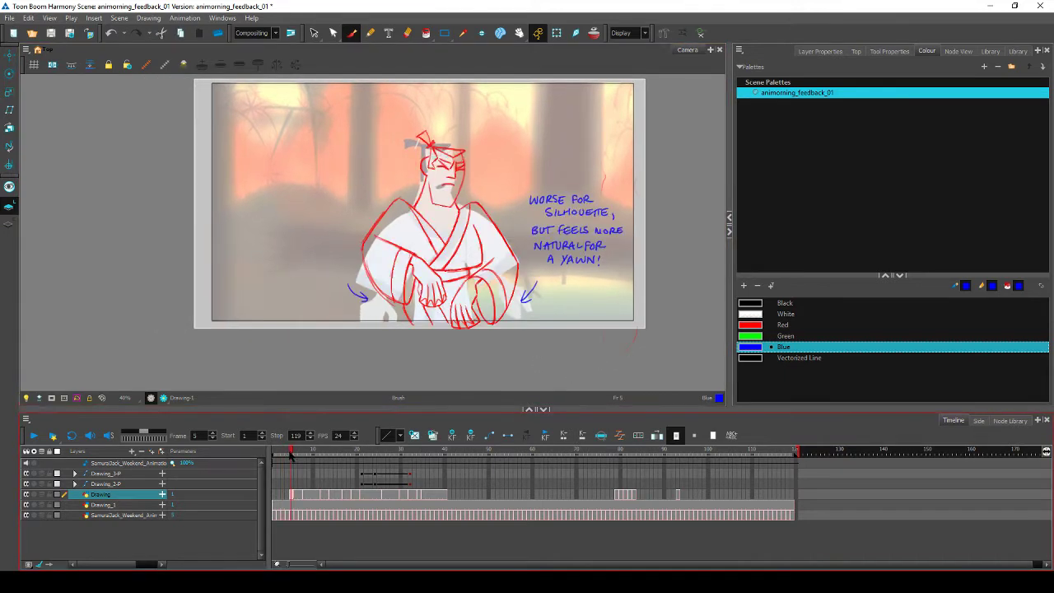
pyautogui.click(282, 454)
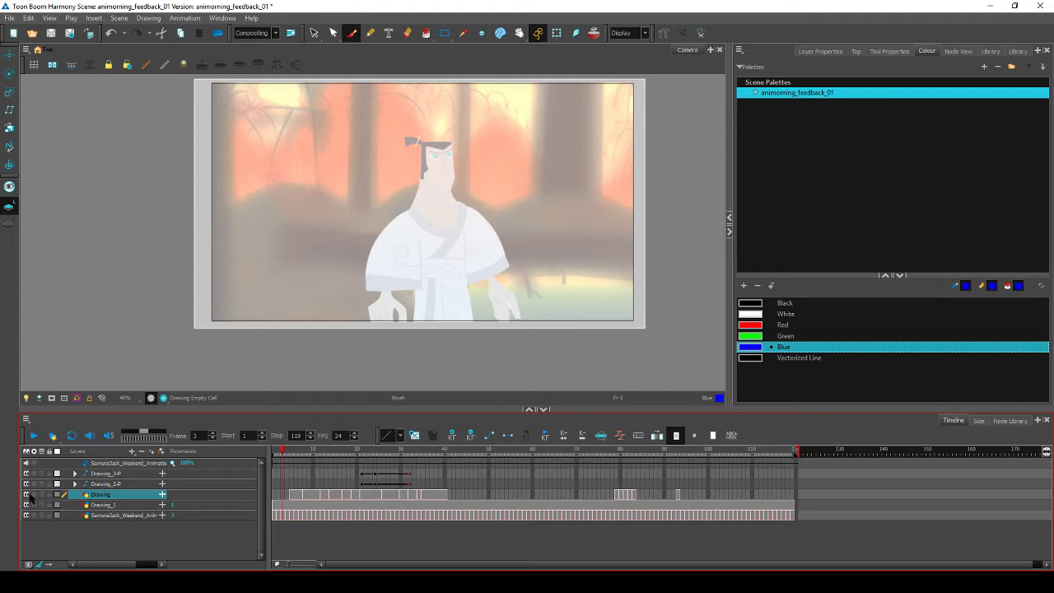
# Scrub the original opening poses up to frame 5 with the Drawing layer hidden, and save the scene
pyautogui.moveTo(343, 453); pyautogui.dragTo(287, 453)
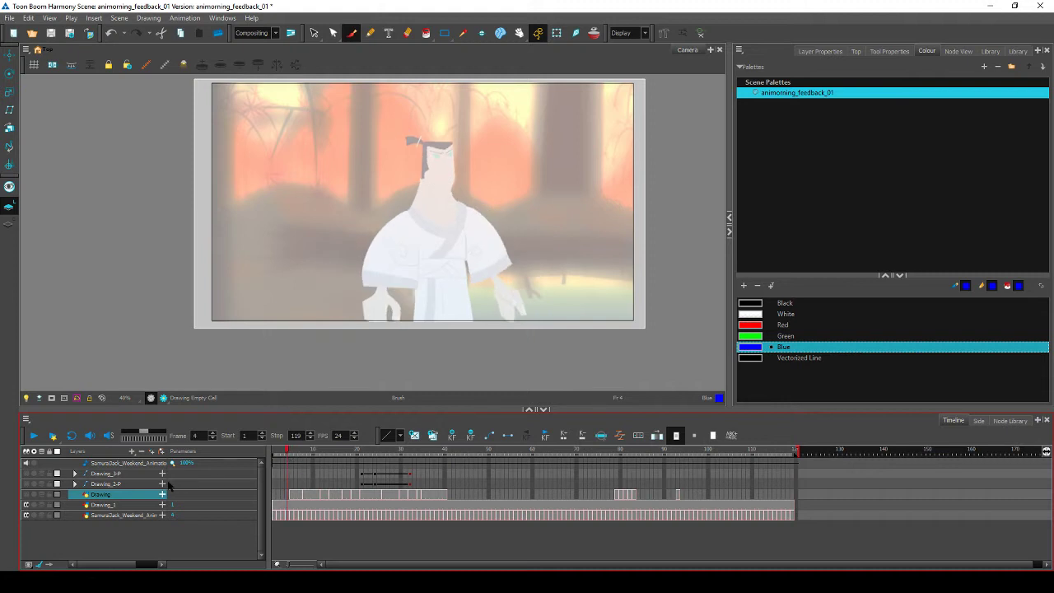
pyautogui.click(293, 452)
pyautogui.moveTo(293, 452)
pyautogui.mouseDown()
pyautogui.moveTo(311, 458)
pyautogui.moveTo(289, 463)
pyautogui.moveTo(315, 461)
pyautogui.moveTo(285, 463)
pyautogui.moveTo(343, 461)
pyautogui.moveTo(293, 460)
pyautogui.mouseUp()
pyautogui.hotkey('ctrl', 's')
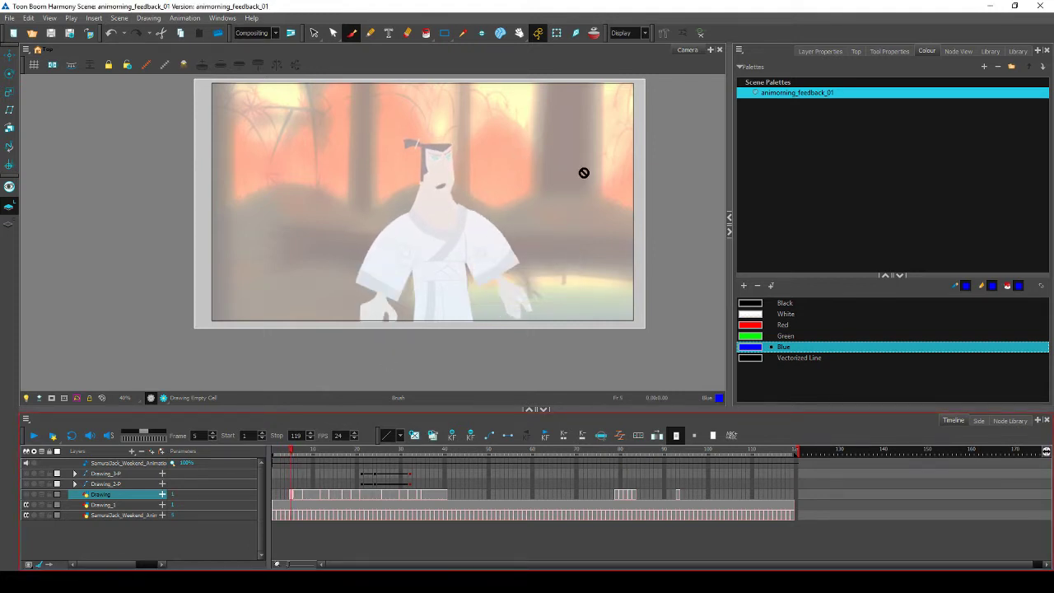
# Try blue Brush marks beside the head and shoulder on the frame 5 feedback drawing, and undo them
pyautogui.click(752, 346)
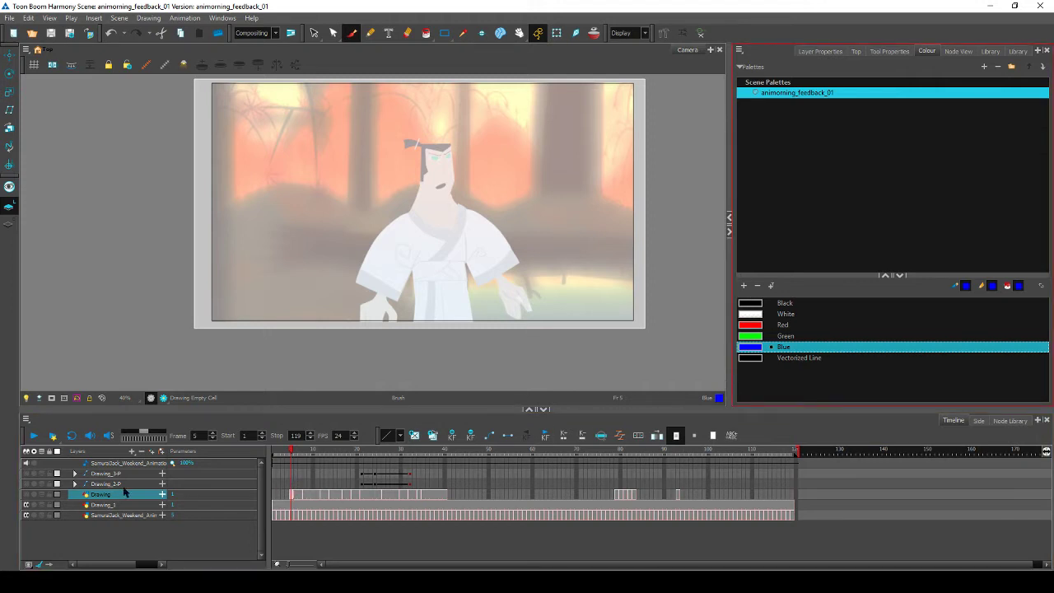
pyautogui.click(25, 494)
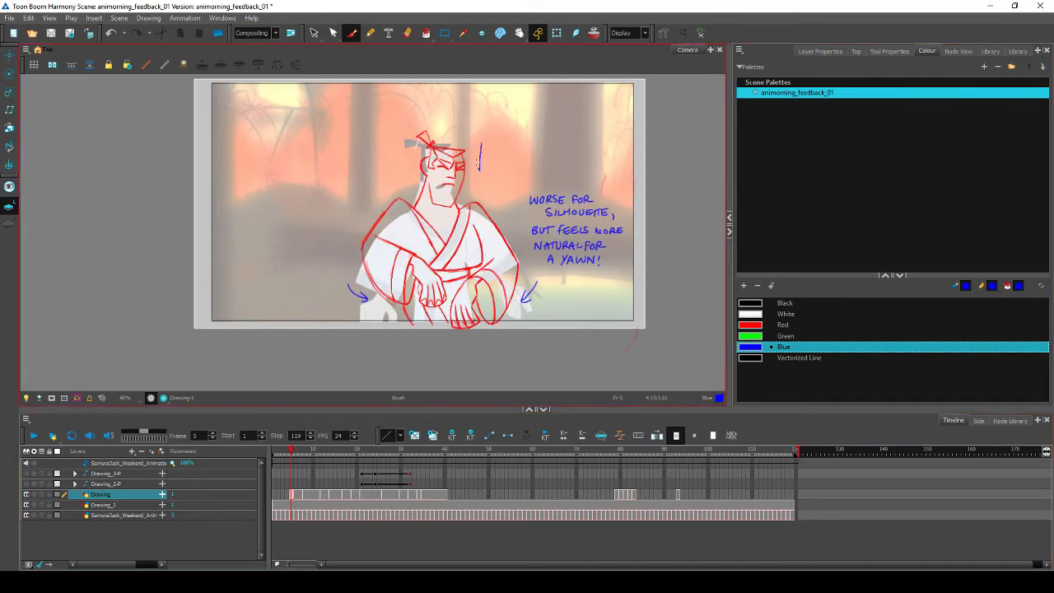
pyautogui.moveTo(521, 243); pyautogui.dragTo(520, 238)
pyautogui.hotkey('ctrl', 'z')
pyautogui.hotkey('ctrl', 'z')
# Hide the Drawing layer to examine the original pose at frame 5, and show the feedback drawing again
pyautogui.click(26, 494)
pyautogui.click(290, 455)
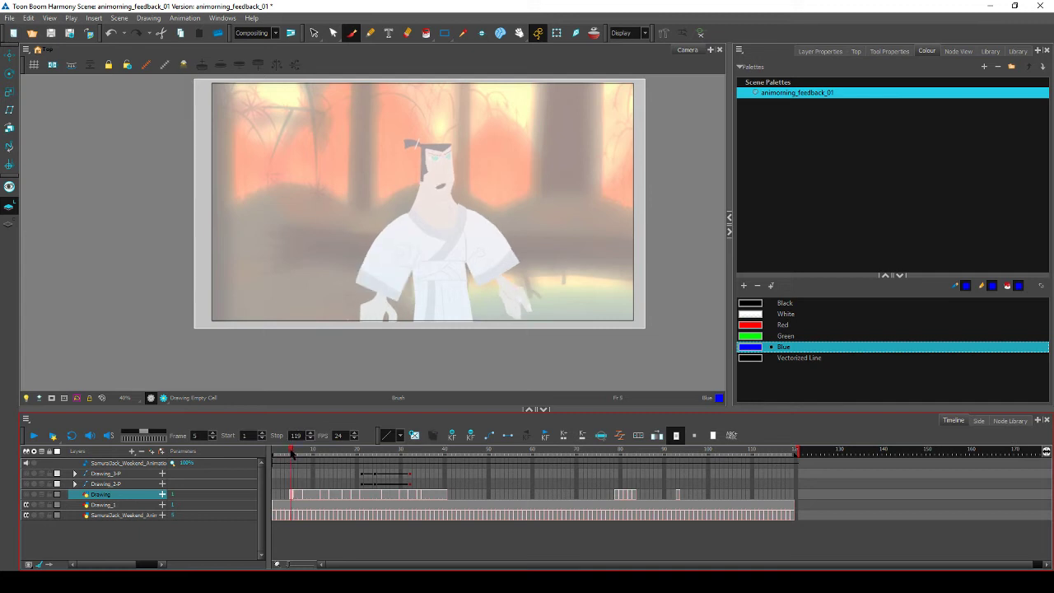
pyautogui.moveTo(290, 453)
pyautogui.mouseDown()
pyautogui.moveTo(281, 455)
pyautogui.moveTo(298, 455)
pyautogui.moveTo(282, 455)
pyautogui.moveTo(291, 458)
pyautogui.mouseUp()
pyautogui.click(27, 494)
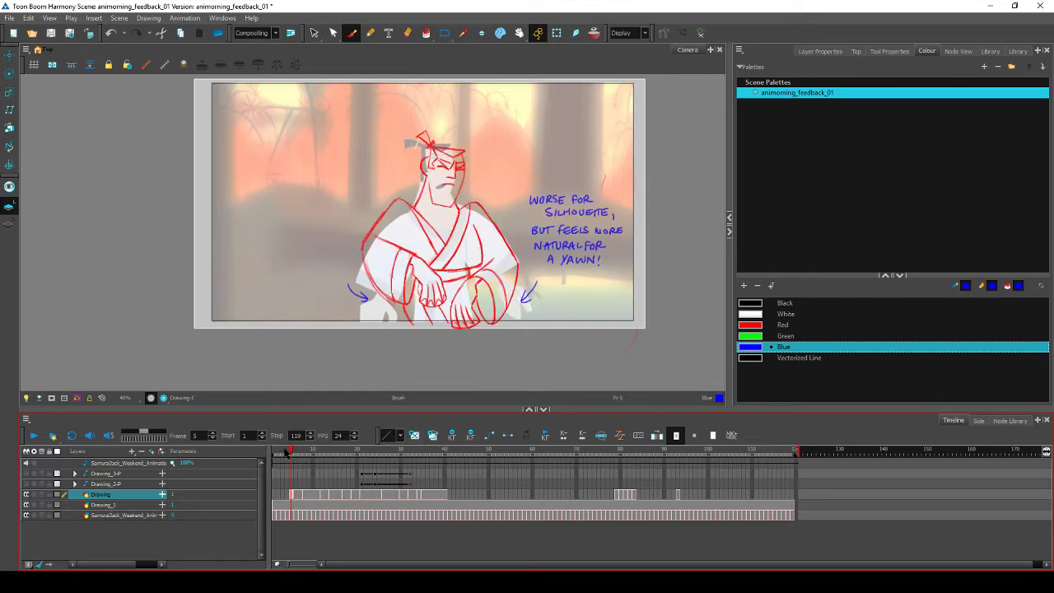
# Scrub through the feedback drawings from frame 5 to the opposing action note at frame 8 and on to frame 14
pyautogui.moveTo(292, 453)
pyautogui.mouseDown()
pyautogui.moveTo(356, 455)
pyautogui.moveTo(276, 466)
pyautogui.moveTo(291, 469)
pyautogui.mouseUp()
pyautogui.moveTo(289, 453); pyautogui.dragTo(291, 462)
pyautogui.moveTo(288, 458); pyautogui.dragTo(306, 455)
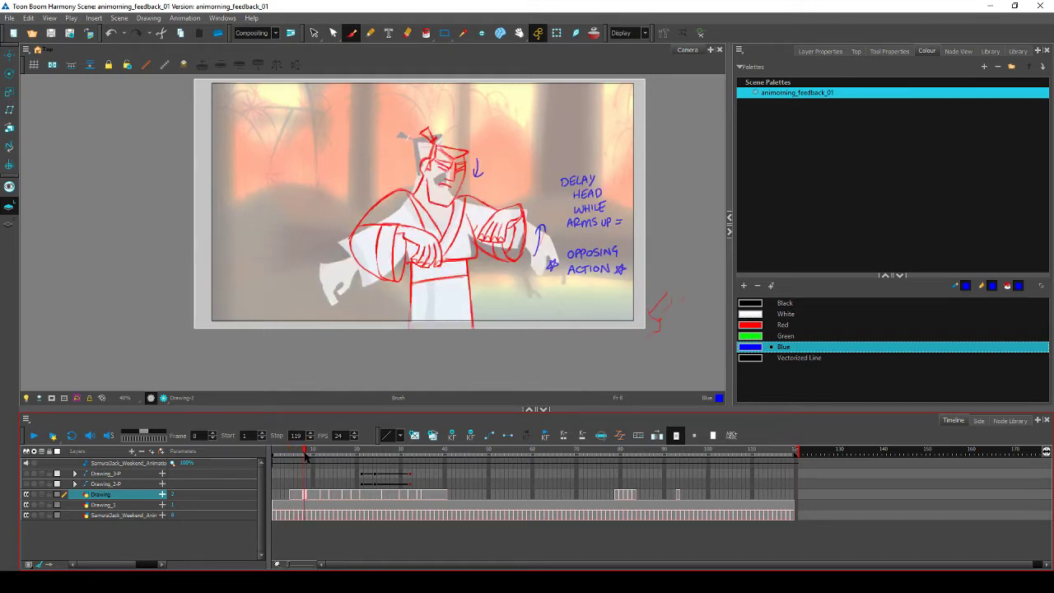
pyautogui.moveTo(303, 458); pyautogui.dragTo(305, 459)
pyautogui.moveTo(305, 457); pyautogui.dragTo(305, 458)
pyautogui.moveTo(305, 458); pyautogui.dragTo(333, 457)
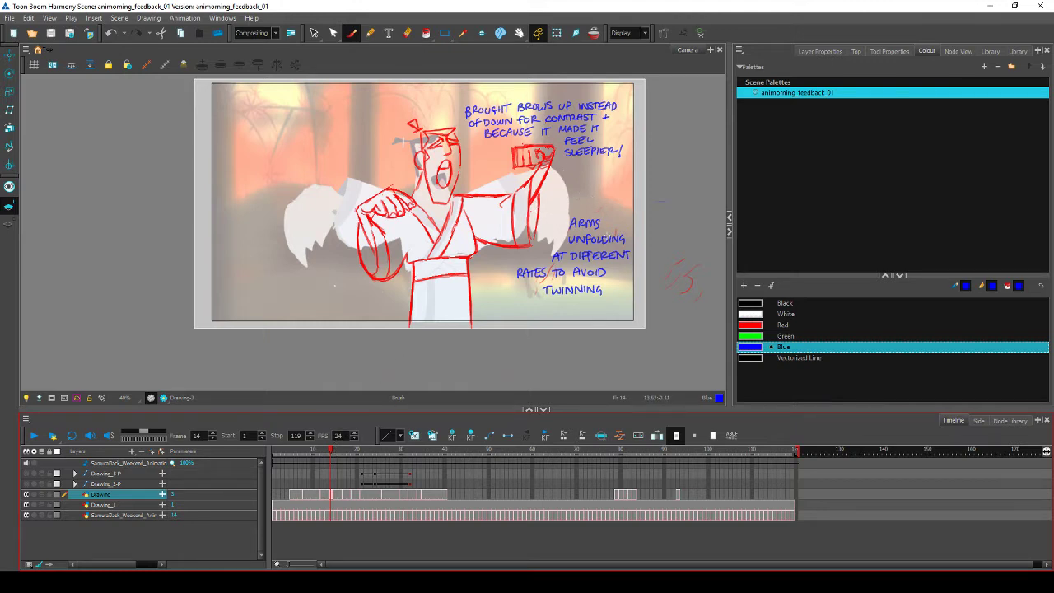
# Try green Brush lines along both of the original arms at frame 14, and undo them
pyautogui.click(771, 337)
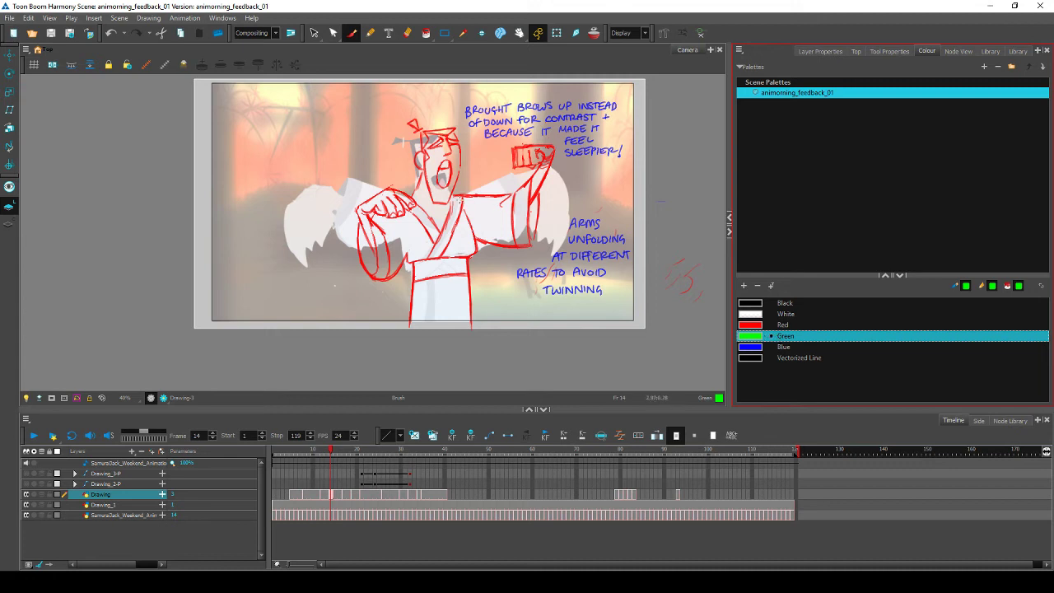
pyautogui.moveTo(460, 199); pyautogui.dragTo(553, 170)
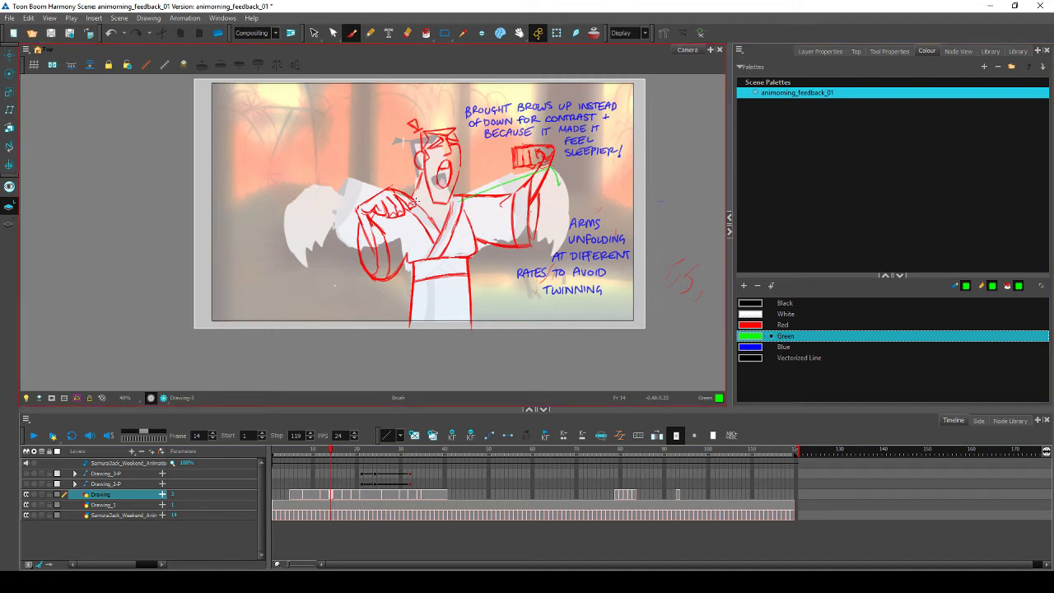
pyautogui.moveTo(416, 202)
pyautogui.mouseDown()
pyautogui.moveTo(336, 181)
pyautogui.moveTo(311, 187)
pyautogui.mouseUp()
pyautogui.hotkey('alt', 's')
pyautogui.hotkey('ctrl', 'z')
pyautogui.hotkey('ctrl', 'z')
pyautogui.hotkey('alt', 'b')
pyautogui.moveTo(331, 454)
pyautogui.mouseDown()
pyautogui.moveTo(307, 457)
pyautogui.moveTo(373, 462)
pyautogui.moveTo(306, 456)
pyautogui.moveTo(359, 451)
pyautogui.moveTo(306, 465)
pyautogui.moveTo(341, 465)
pyautogui.moveTo(331, 466)
pyautogui.mouseUp()
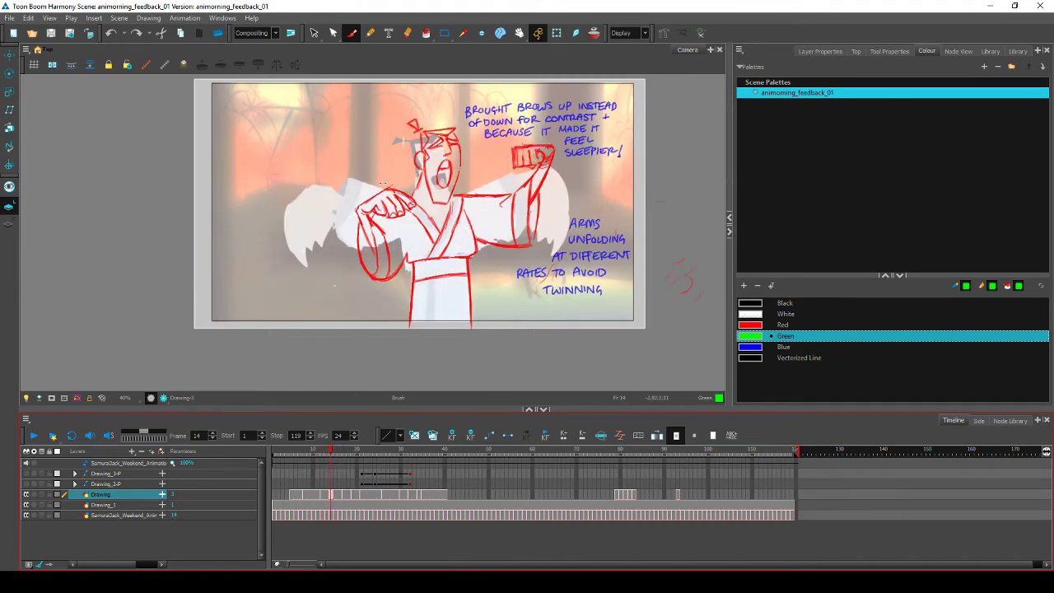
# At frame 14, mark the area beside both wrists with small green strokes and blue arrows
pyautogui.moveTo(365, 185); pyautogui.dragTo(374, 177)
pyautogui.moveTo(566, 180); pyautogui.dragTo(565, 168)
pyautogui.click(333, 455)
pyautogui.click(782, 347)
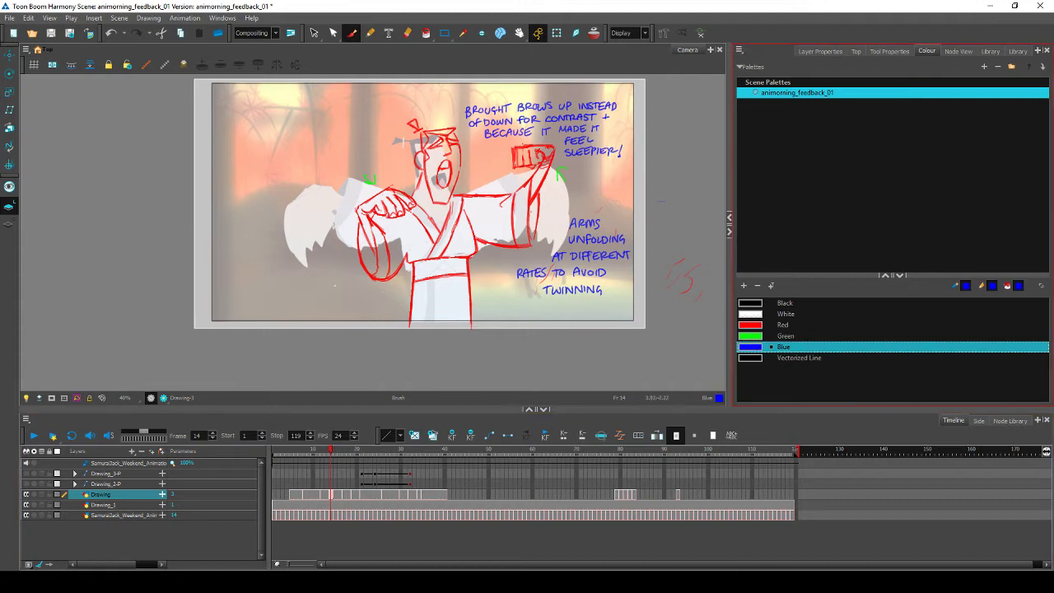
pyautogui.moveTo(368, 179)
pyautogui.mouseDown()
pyautogui.moveTo(375, 186)
pyautogui.moveTo(376, 171)
pyautogui.mouseUp()
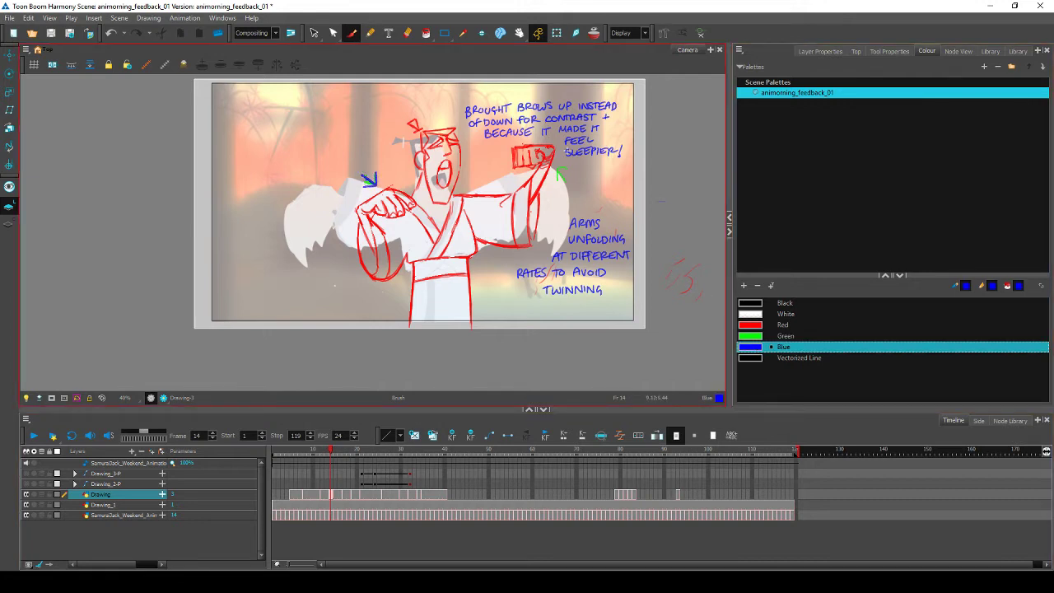
pyautogui.moveTo(558, 183)
pyautogui.mouseDown()
pyautogui.moveTo(560, 168)
pyautogui.moveTo(571, 173)
pyautogui.mouseUp()
# At frame 17, draw a blue arrow pointing at the back of the character's waist
pyautogui.moveTo(333, 455)
pyautogui.mouseDown()
pyautogui.moveTo(344, 456)
pyautogui.moveTo(320, 456)
pyautogui.moveTo(345, 457)
pyautogui.mouseUp()
pyautogui.moveTo(377, 284); pyautogui.dragTo(400, 282)
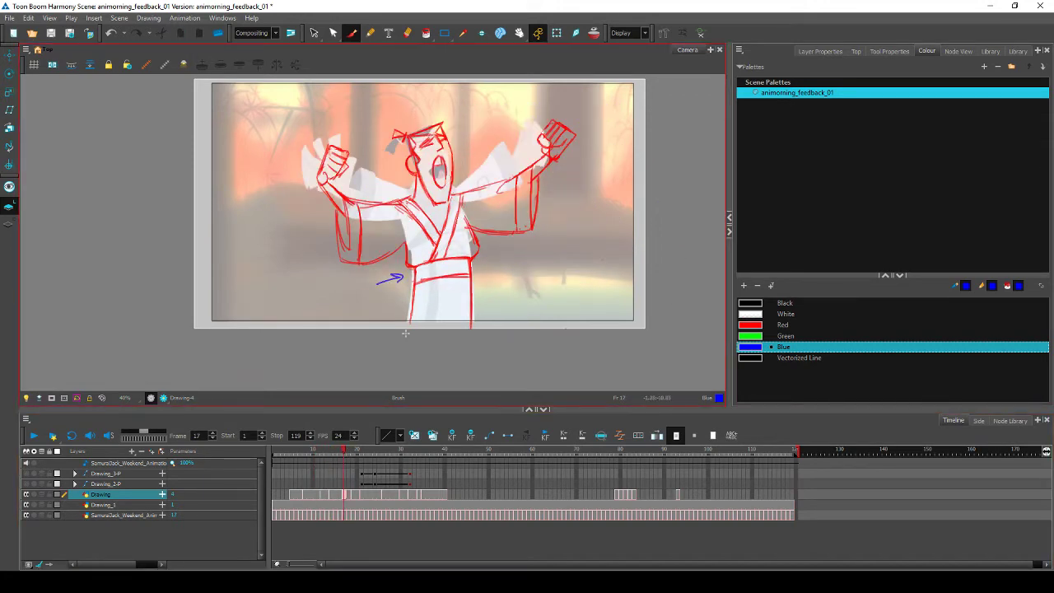
# Scrub through the yawn stretch drawings from frame 17 to frame 23, and save the scene
pyautogui.moveTo(344, 454)
pyautogui.mouseDown()
pyautogui.moveTo(354, 454)
pyautogui.moveTo(335, 457)
pyautogui.moveTo(354, 453)
pyautogui.mouseUp()
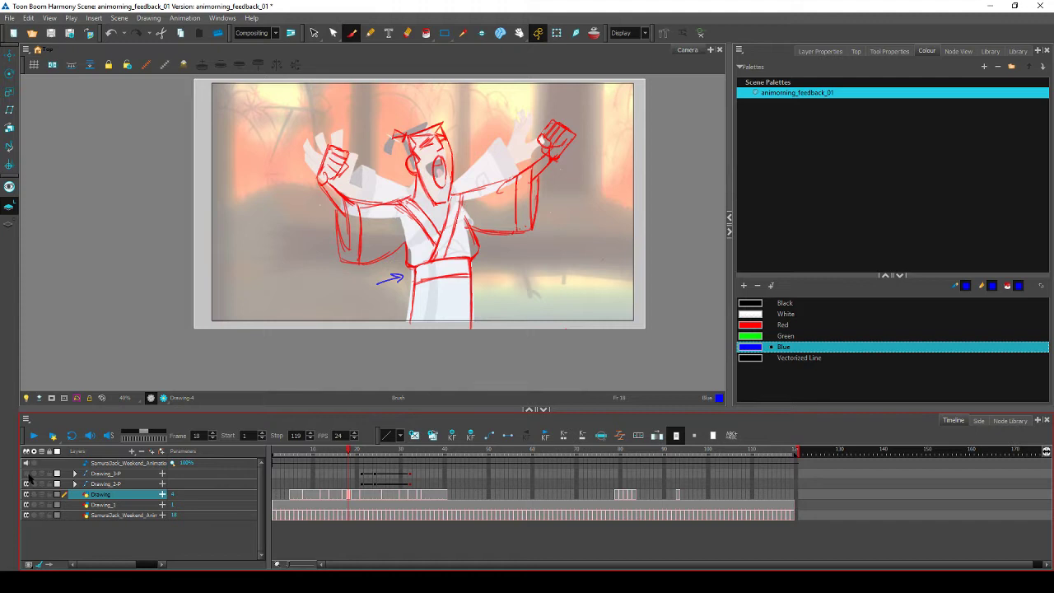
pyautogui.click(355, 454)
pyautogui.moveTo(355, 455); pyautogui.dragTo(368, 454)
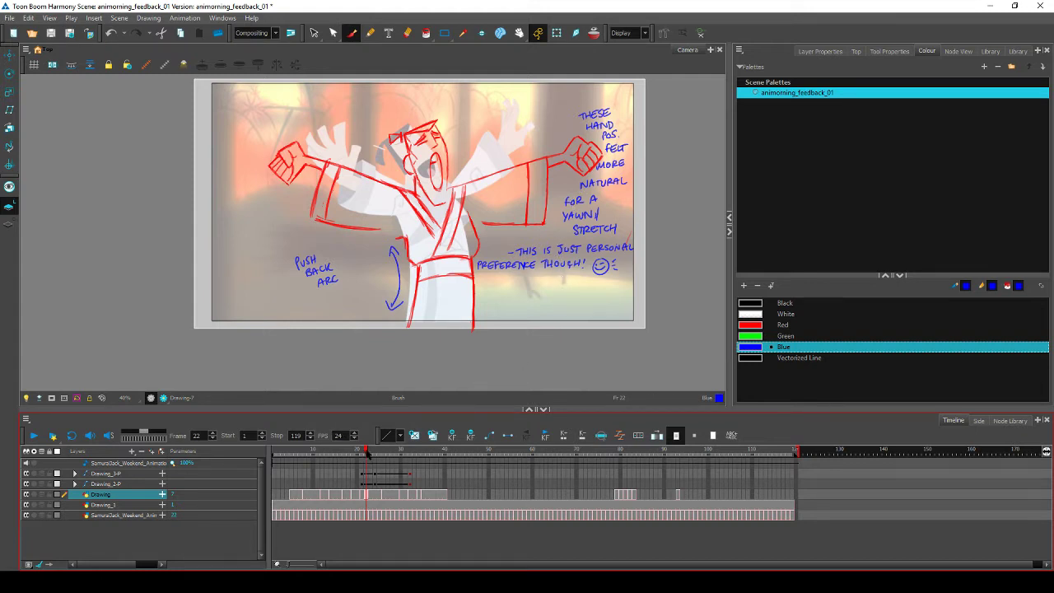
pyautogui.moveTo(367, 452)
pyautogui.mouseDown()
pyautogui.moveTo(400, 452)
pyautogui.moveTo(365, 455)
pyautogui.moveTo(372, 440)
pyautogui.mouseUp()
pyautogui.hotkey('ctrl', 's')
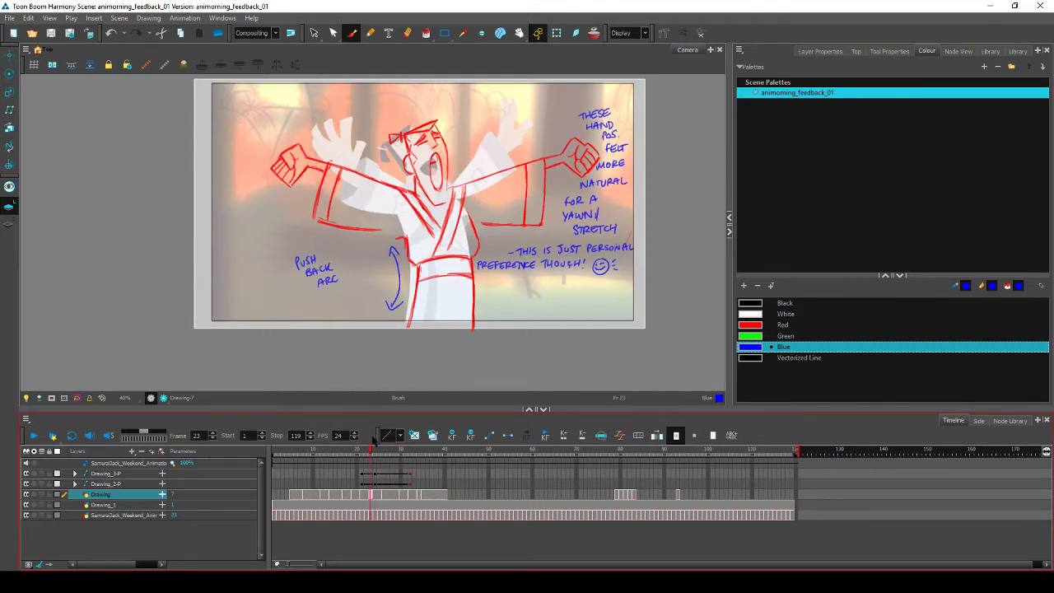
# Select the Green colour and scrub back and forth through the stretch drawings, ending on the shock pose at frame 34
pyautogui.moveTo(372, 440)
pyautogui.mouseDown()
pyautogui.moveTo(363, 457)
pyautogui.moveTo(383, 455)
pyautogui.mouseUp()
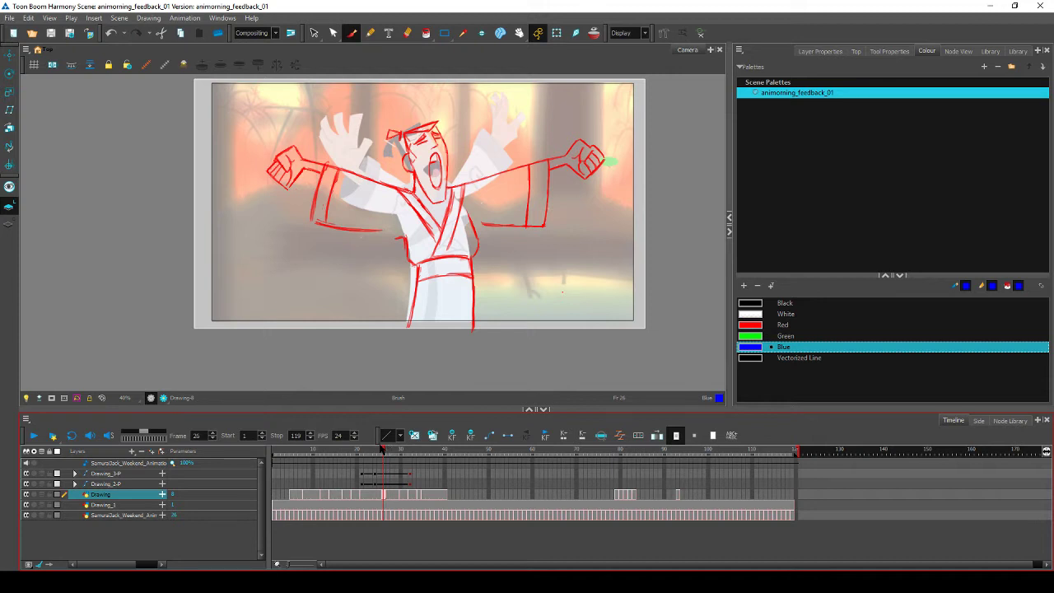
pyautogui.moveTo(383, 451)
pyautogui.mouseDown()
pyautogui.moveTo(375, 456)
pyautogui.moveTo(398, 456)
pyautogui.moveTo(362, 460)
pyautogui.mouseUp()
pyautogui.click(751, 335)
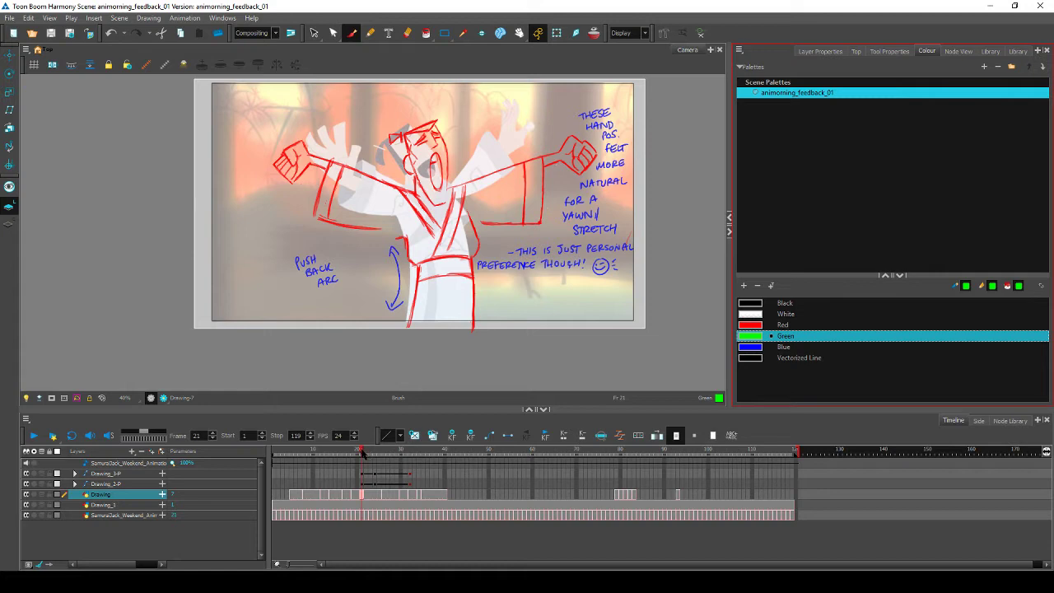
pyautogui.moveTo(362, 453); pyautogui.dragTo(344, 458)
pyautogui.moveTo(361, 454); pyautogui.dragTo(361, 455)
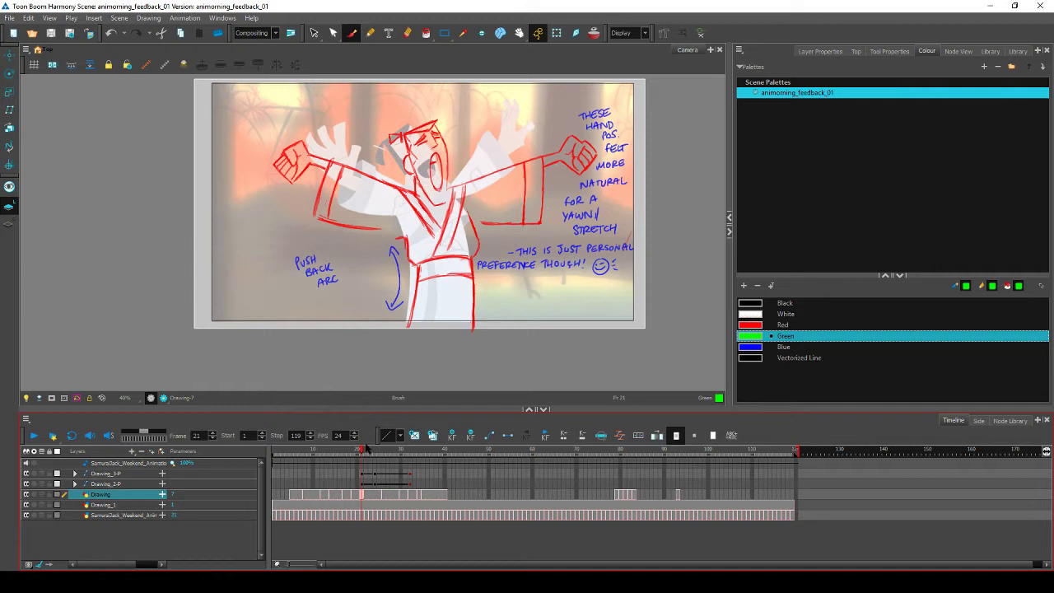
pyautogui.moveTo(360, 453)
pyautogui.mouseDown()
pyautogui.moveTo(428, 455)
pyautogui.moveTo(419, 453)
pyautogui.mouseUp()
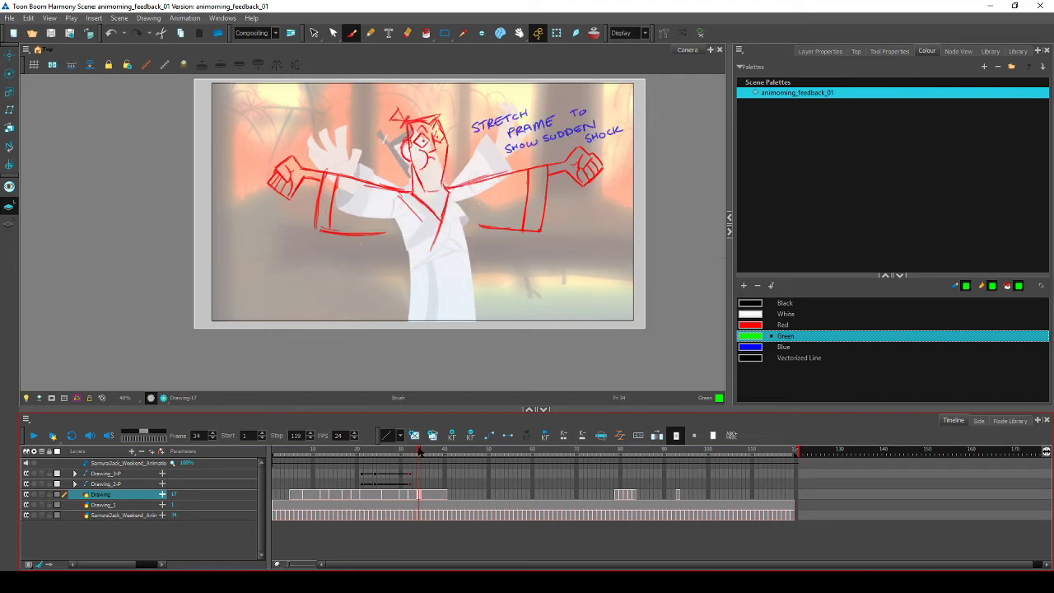
# Play the yawn stretch from frame 1 several times to examine the timing of the feedback drawings
pyautogui.moveTo(419, 451)
pyautogui.mouseDown()
pyautogui.moveTo(528, 451)
pyautogui.moveTo(275, 451)
pyautogui.mouseUp()
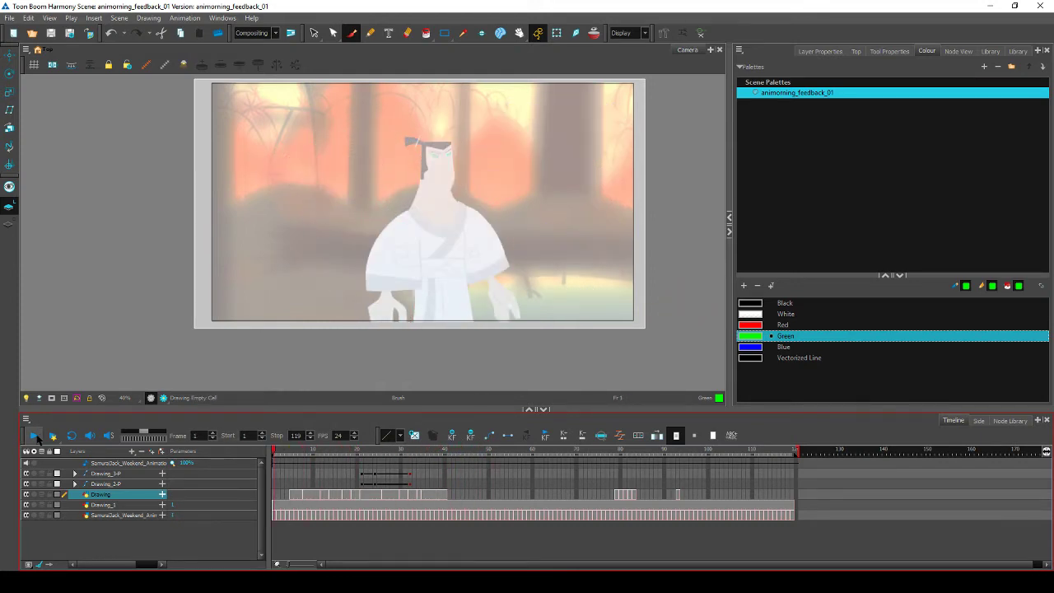
pyautogui.click(34, 436)
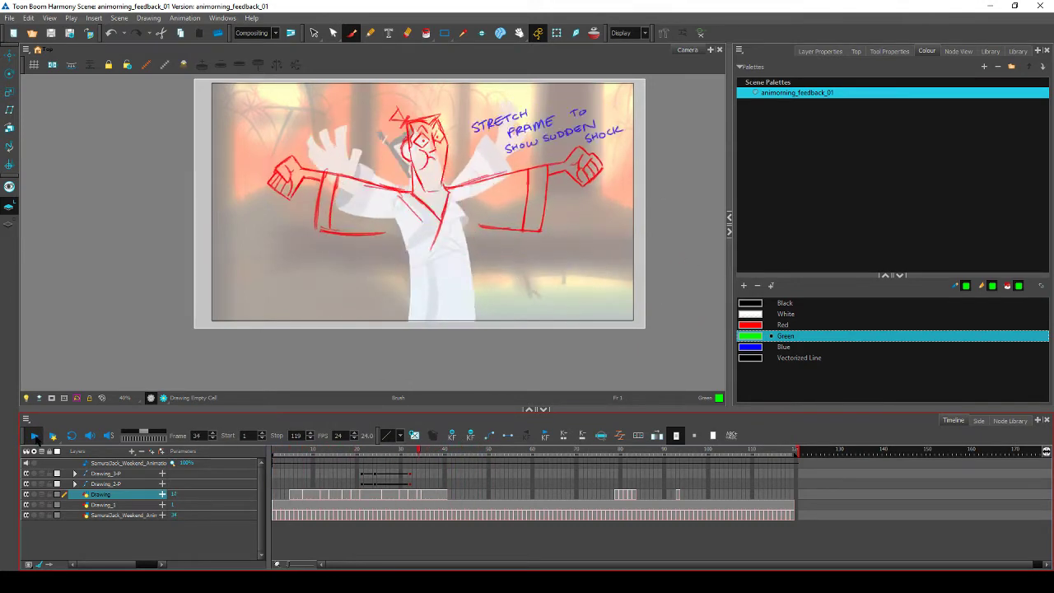
pyautogui.click(34, 436)
pyautogui.click(276, 451)
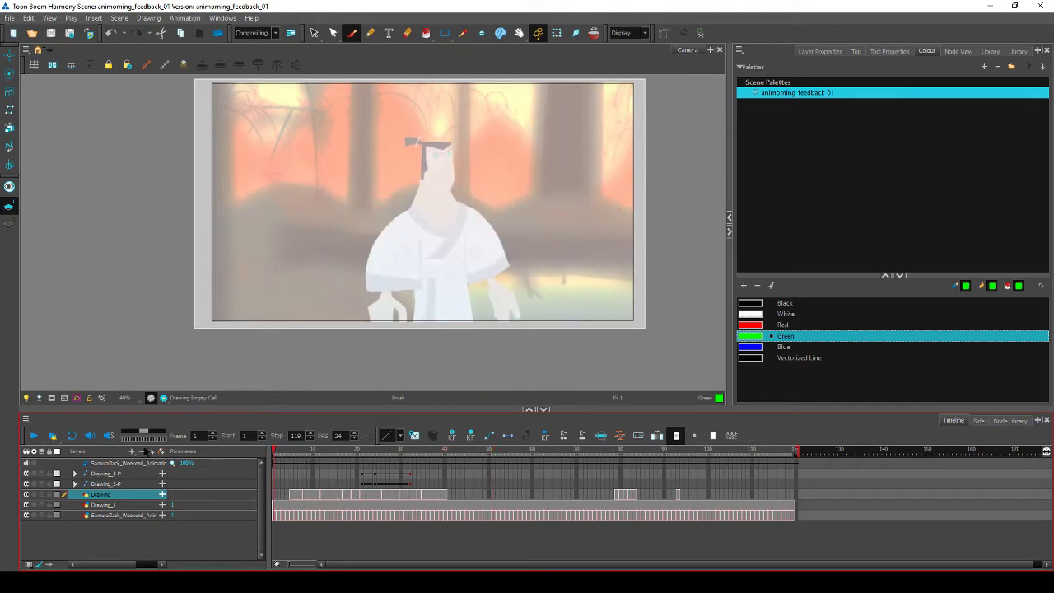
pyautogui.click(35, 435)
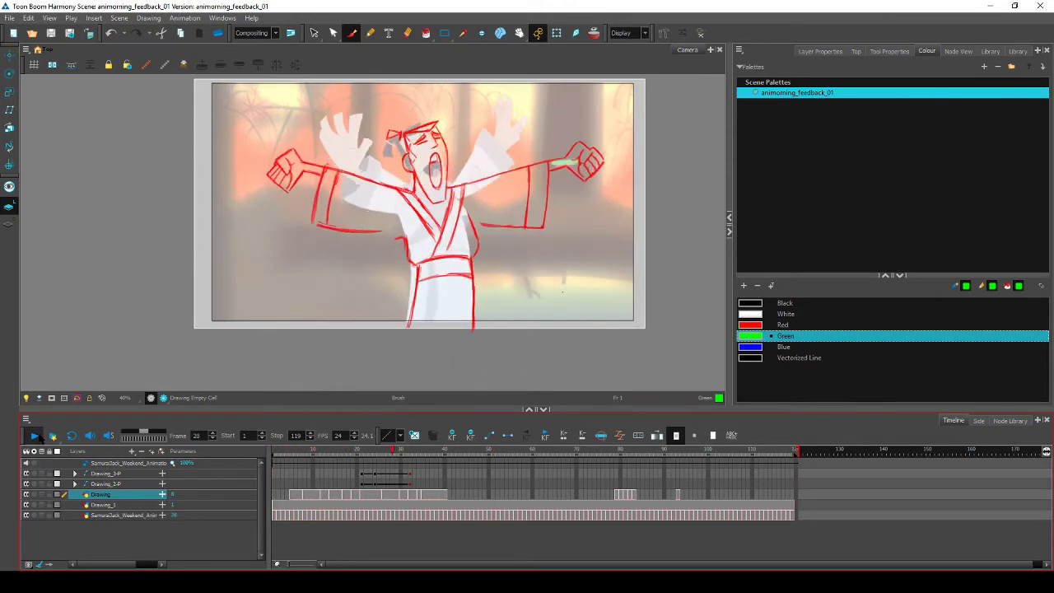
pyautogui.click(35, 435)
pyautogui.moveTo(312, 453); pyautogui.dragTo(276, 451)
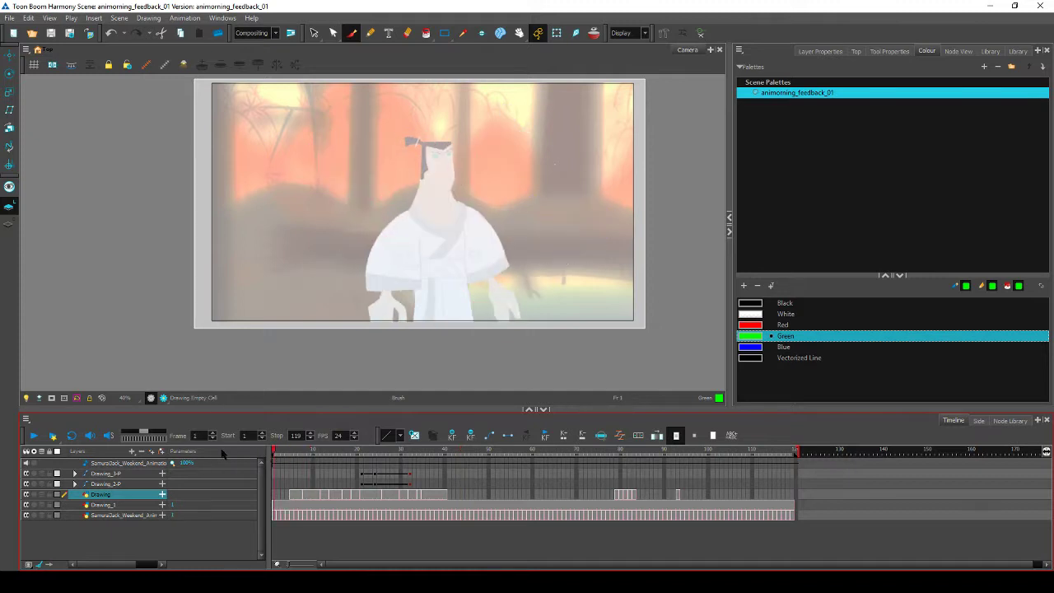
pyautogui.click(35, 436)
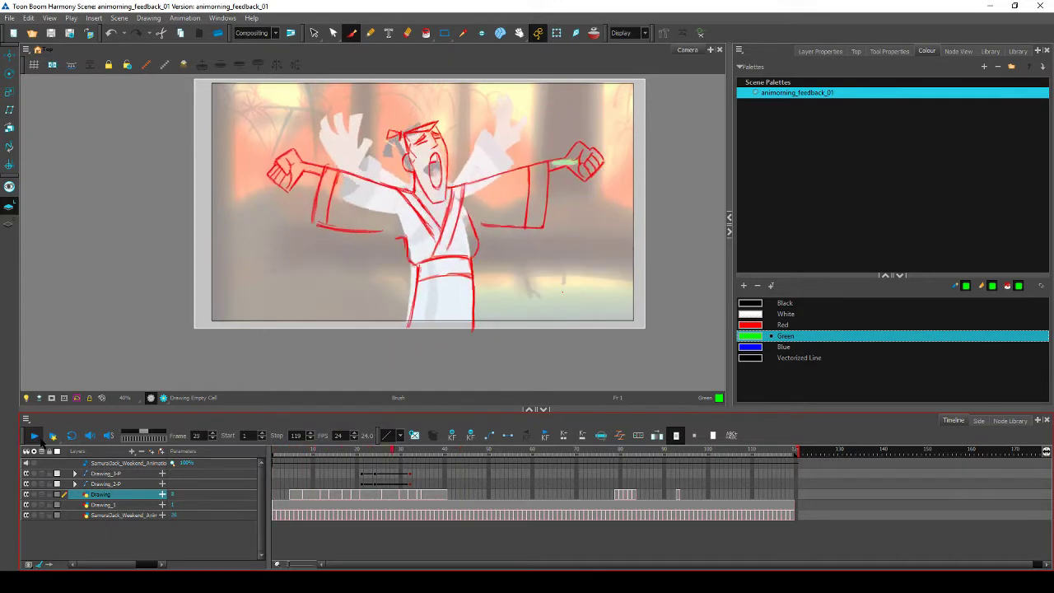
pyautogui.click(35, 436)
pyautogui.moveTo(305, 454); pyautogui.dragTo(277, 453)
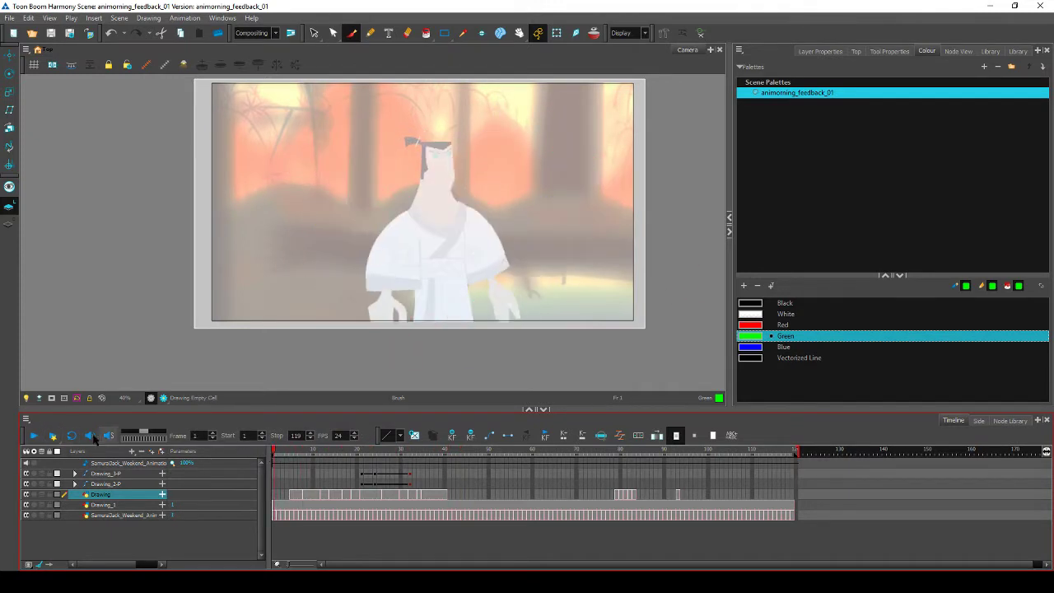
pyautogui.click(35, 435)
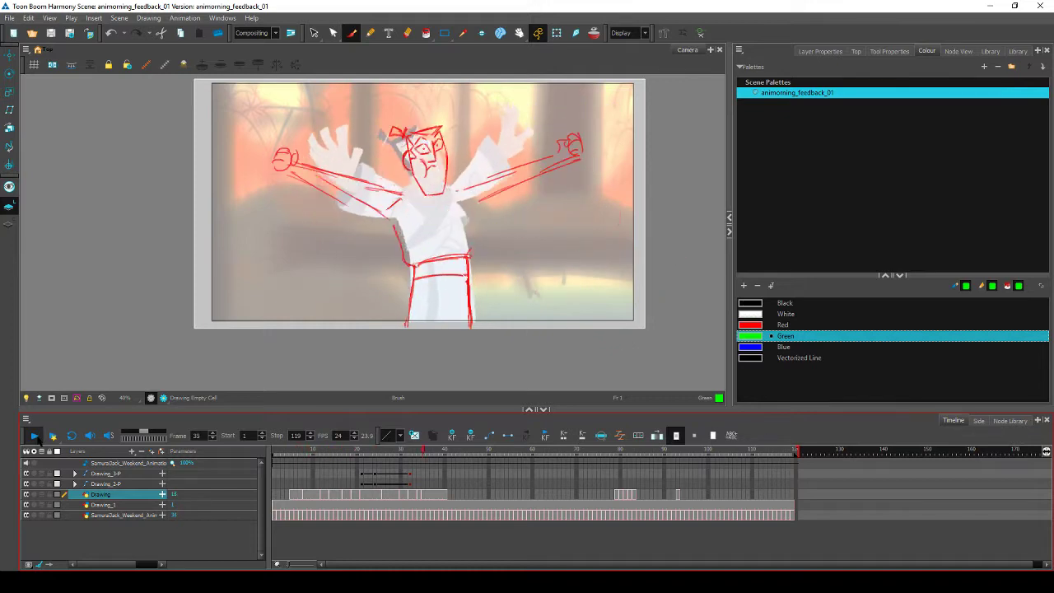
pyautogui.click(35, 436)
# Scrub past the shock drawings to frame 73, return to the start and replay the shot from frame 1
pyautogui.click(414, 453)
pyautogui.moveTo(414, 455); pyautogui.dragTo(590, 453)
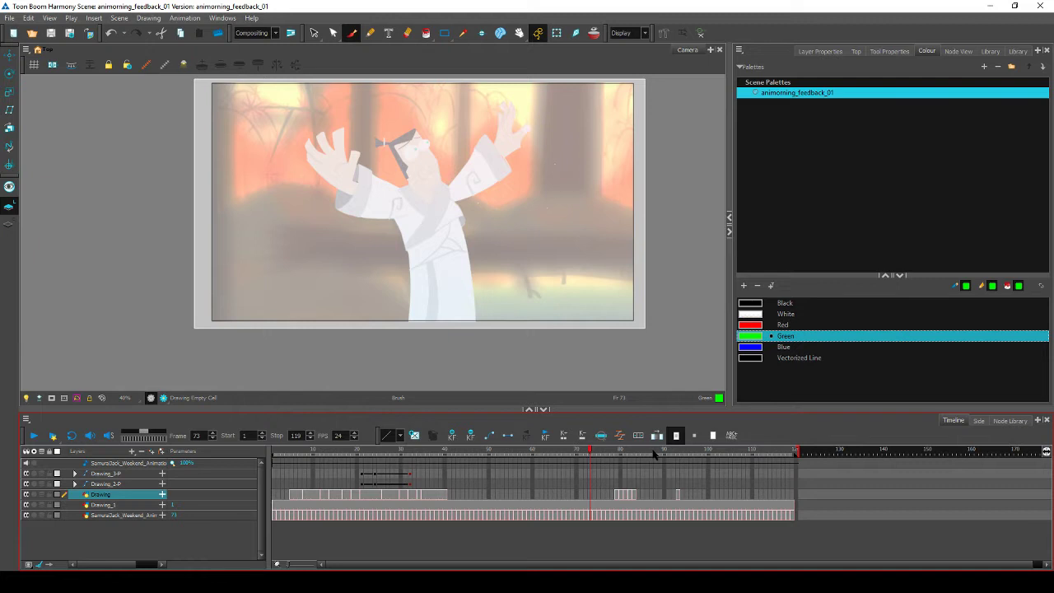
pyautogui.moveTo(655, 453); pyautogui.dragTo(550, 451)
pyautogui.moveTo(480, 452); pyautogui.dragTo(196, 443)
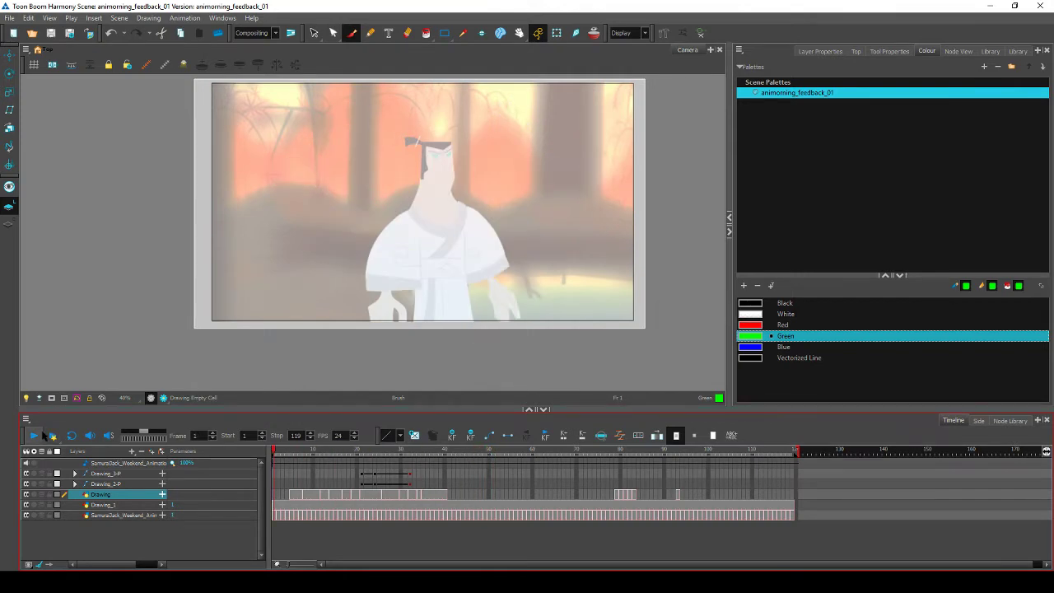
pyautogui.click(34, 436)
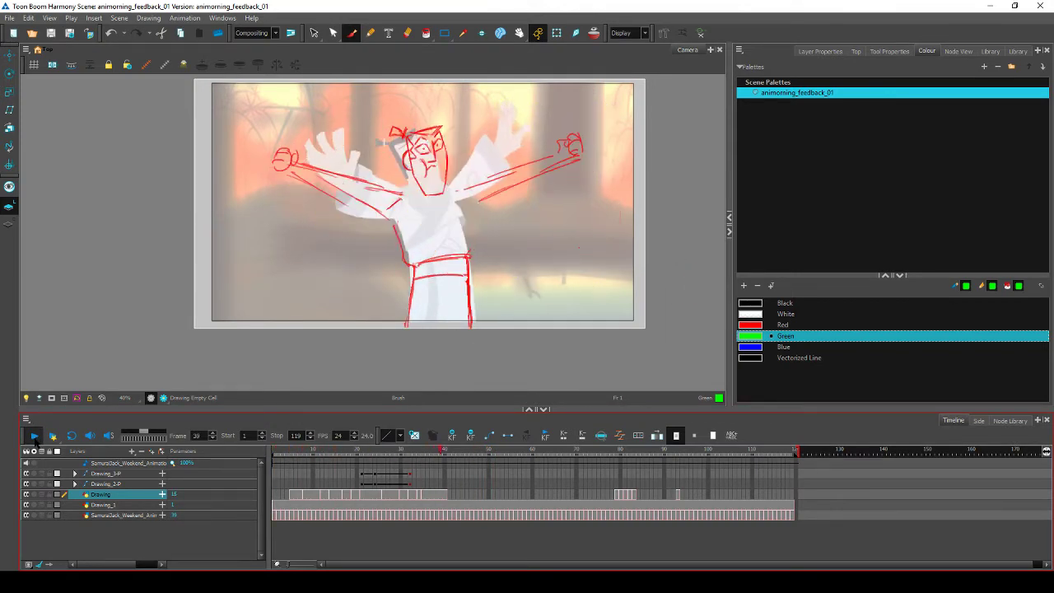
pyautogui.click(33, 437)
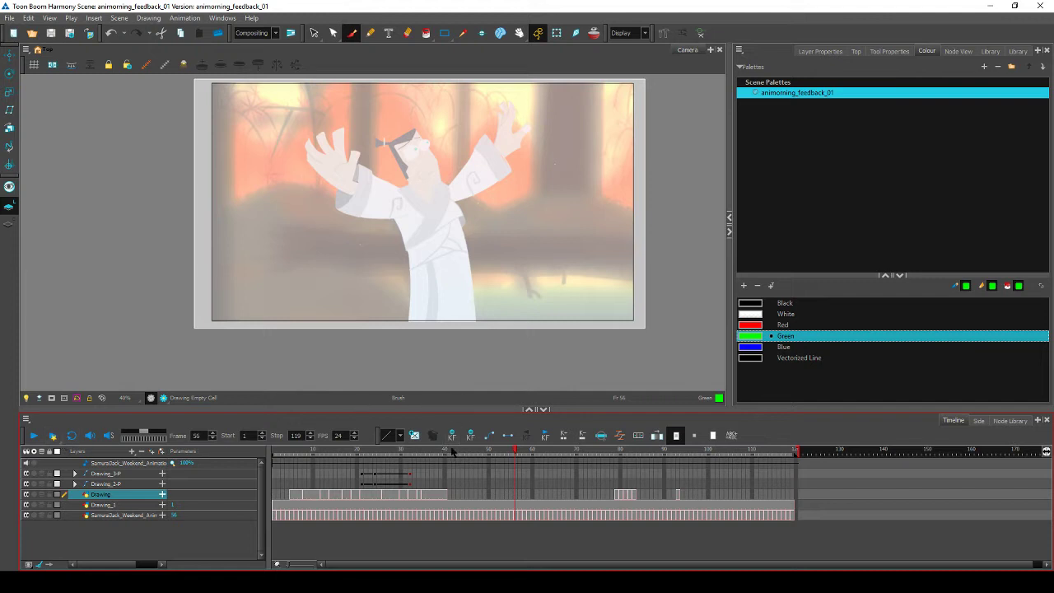
pyautogui.moveTo(474, 453); pyautogui.dragTo(490, 454)
# Switch to the Palecat scene in Harmony and touch up the flying cat's eye in the rough drawing at frame 137
pyautogui.click(991, 6)
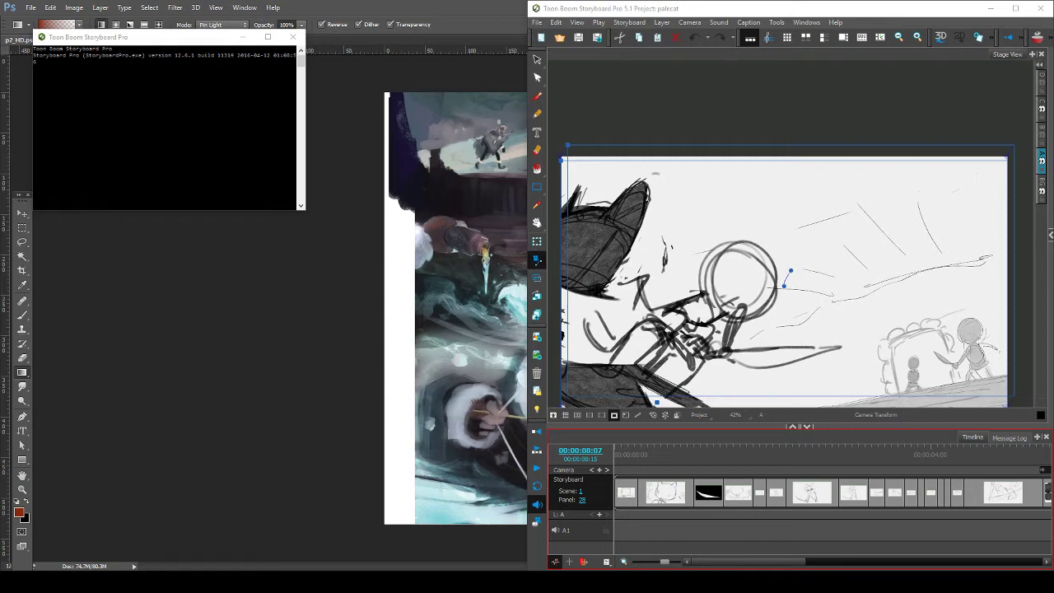
pyautogui.moveTo(712, 581)
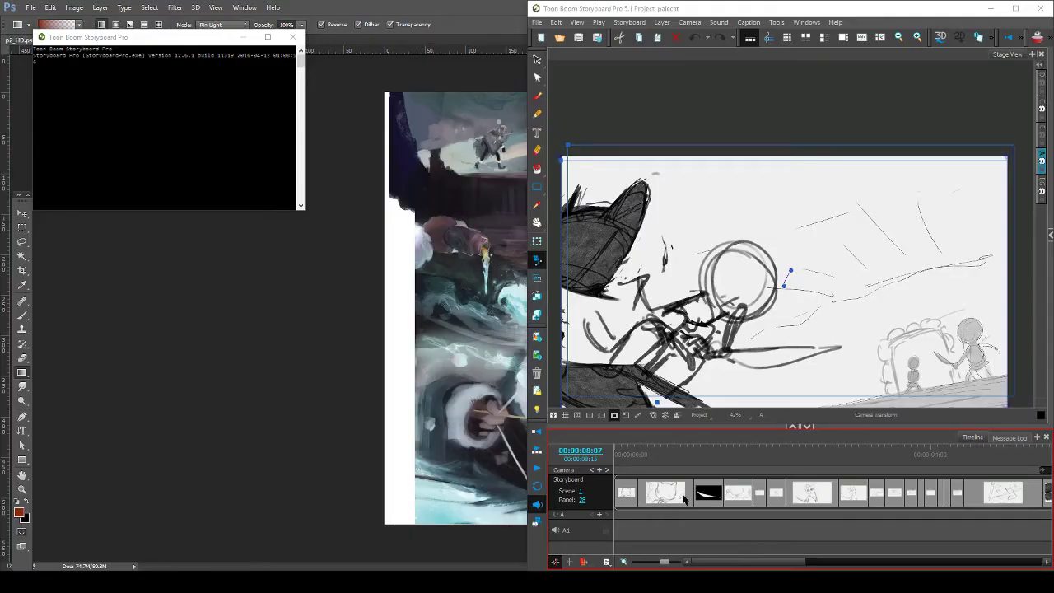
pyautogui.click(712, 586)
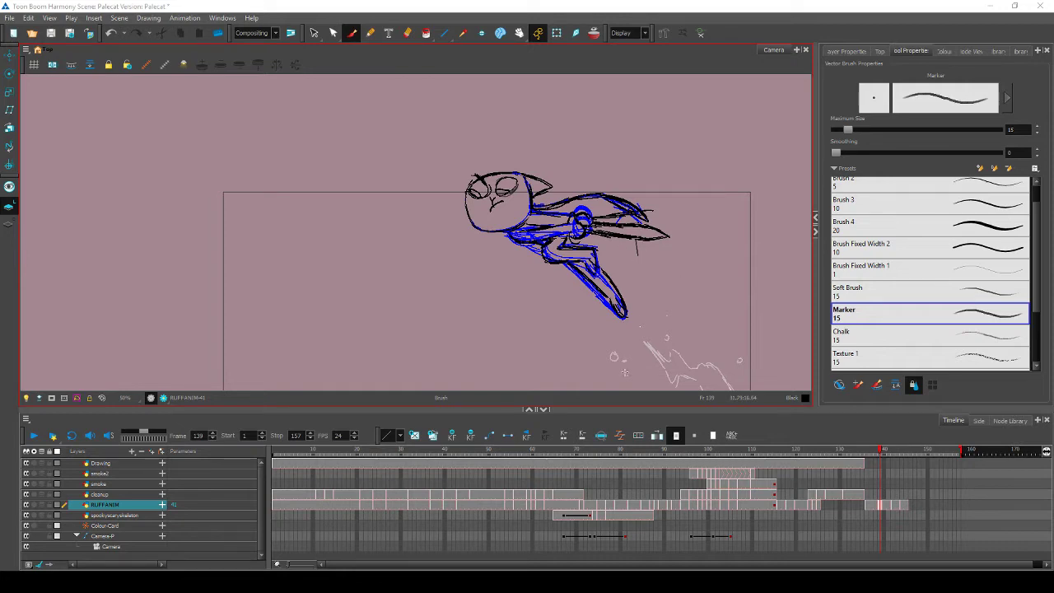
pyautogui.moveTo(882, 450)
pyautogui.mouseDown()
pyautogui.moveTo(864, 451)
pyautogui.moveTo(908, 448)
pyautogui.moveTo(871, 451)
pyautogui.mouseUp()
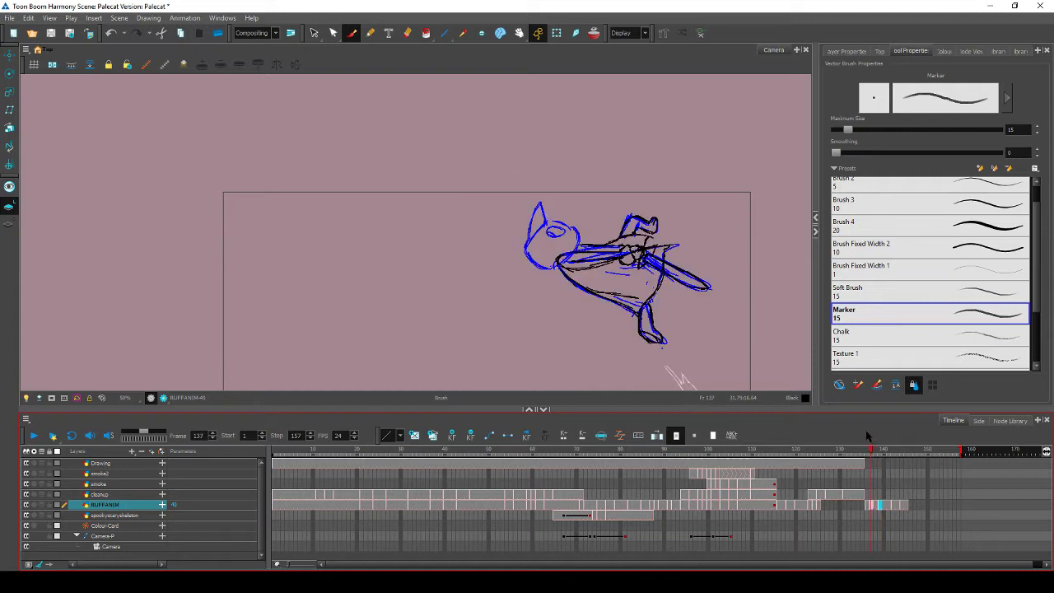
pyautogui.moveTo(564, 232); pyautogui.dragTo(553, 230)
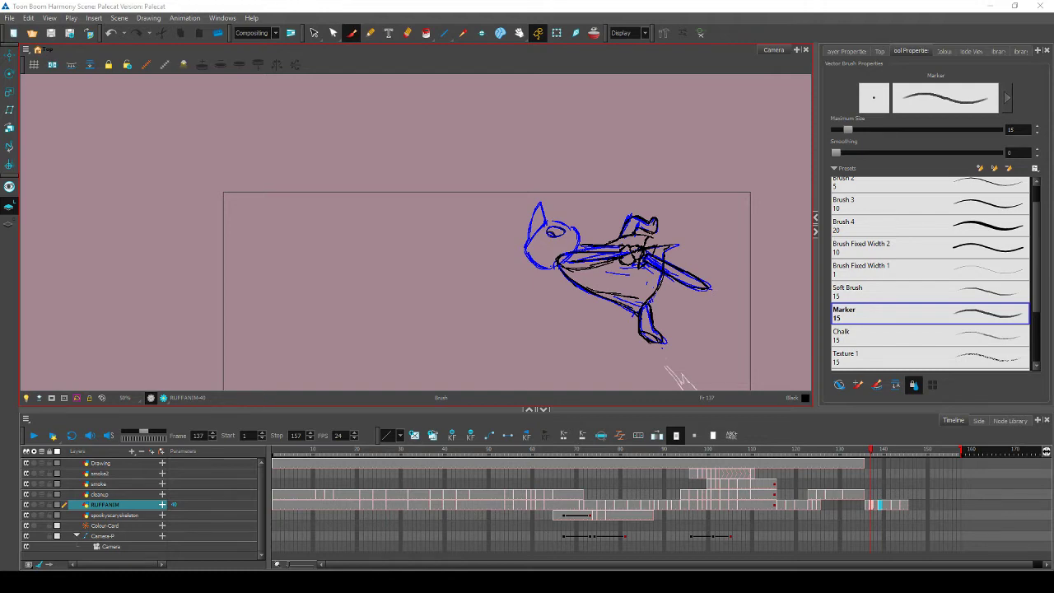
# Move the OBS window off the drawing area
pyautogui.moveTo(703, 68); pyautogui.dragTo(639, 82)
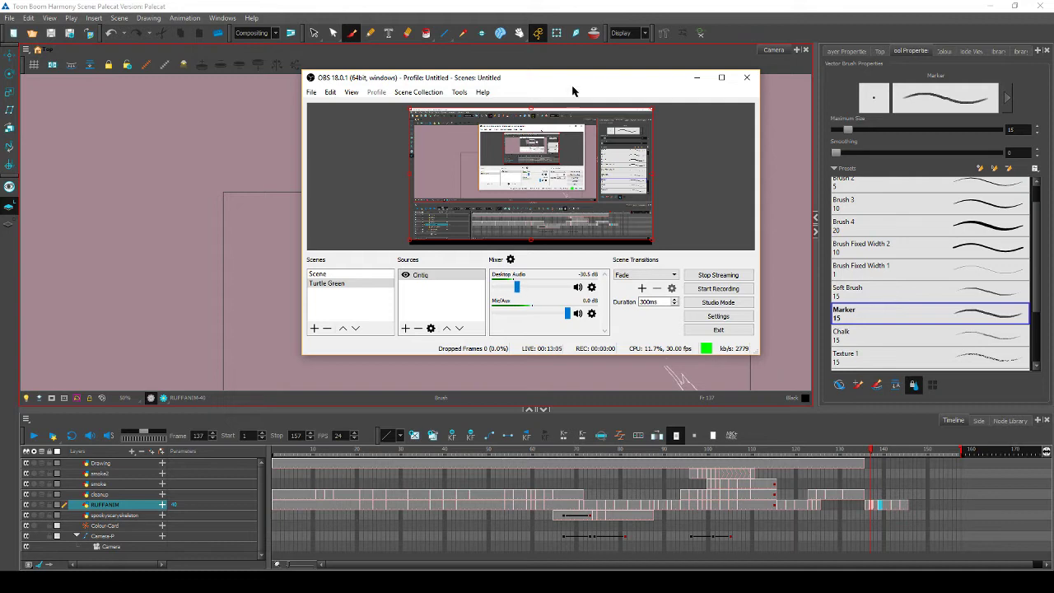
pyautogui.moveTo(573, 90)
pyautogui.mouseDown()
pyautogui.moveTo(404, 113)
pyautogui.moveTo(0, 124)
pyautogui.mouseUp()
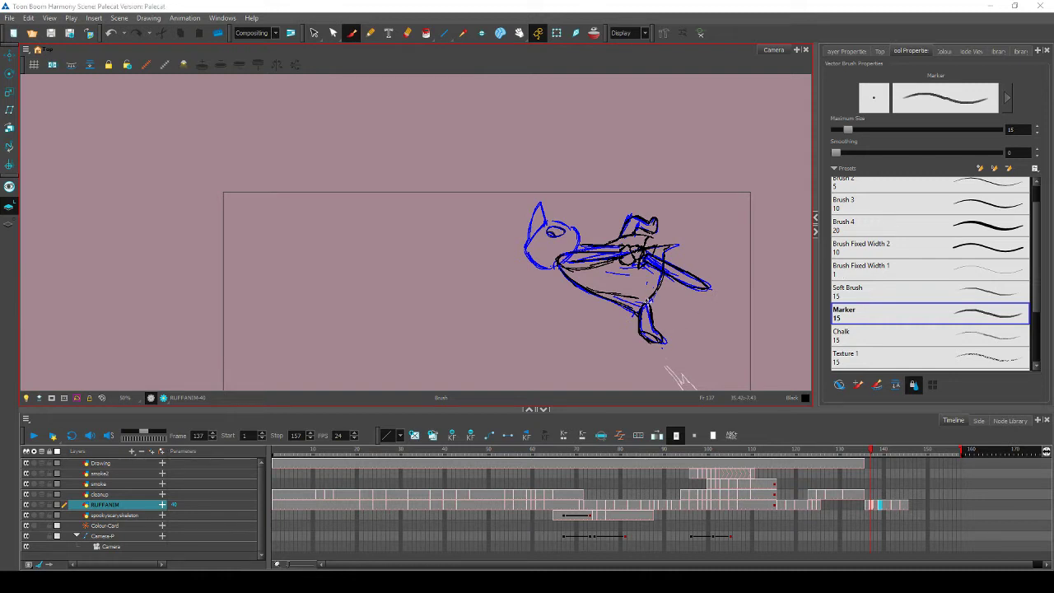
pyautogui.click(648, 302)
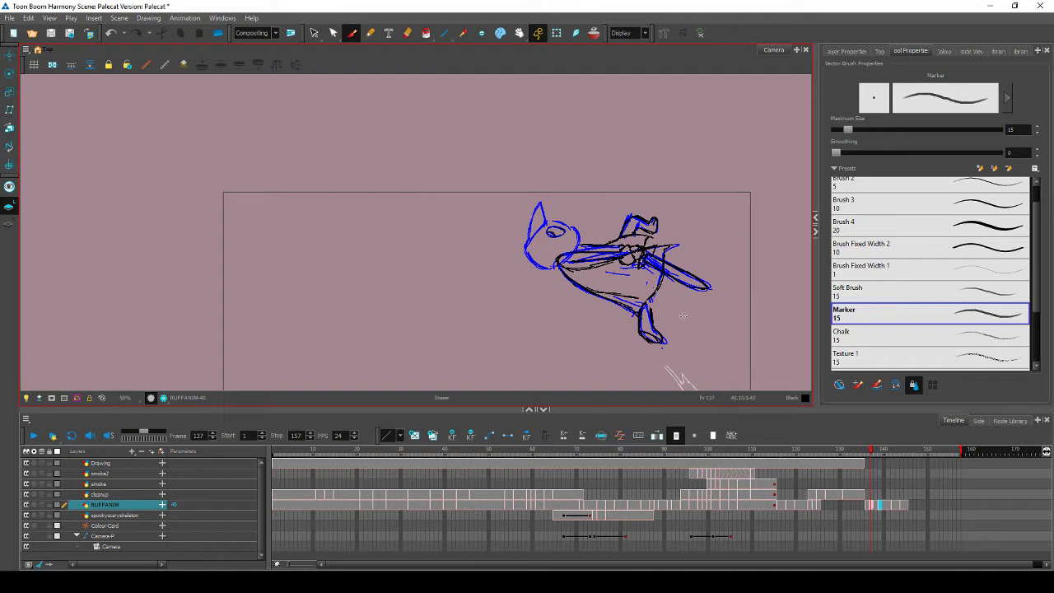
pyautogui.hotkey('ctrl', 'z')
pyautogui.hotkey('alt', 's')
pyautogui.hotkey('alt', 'e')
# Scrub the cat's rough flying poses from frame 137 to frame 145 and back to frame 140 to examine the motion
pyautogui.moveTo(875, 453)
pyautogui.mouseDown()
pyautogui.moveTo(912, 453)
pyautogui.moveTo(859, 454)
pyautogui.moveTo(893, 453)
pyautogui.mouseUp()
pyautogui.press('space')
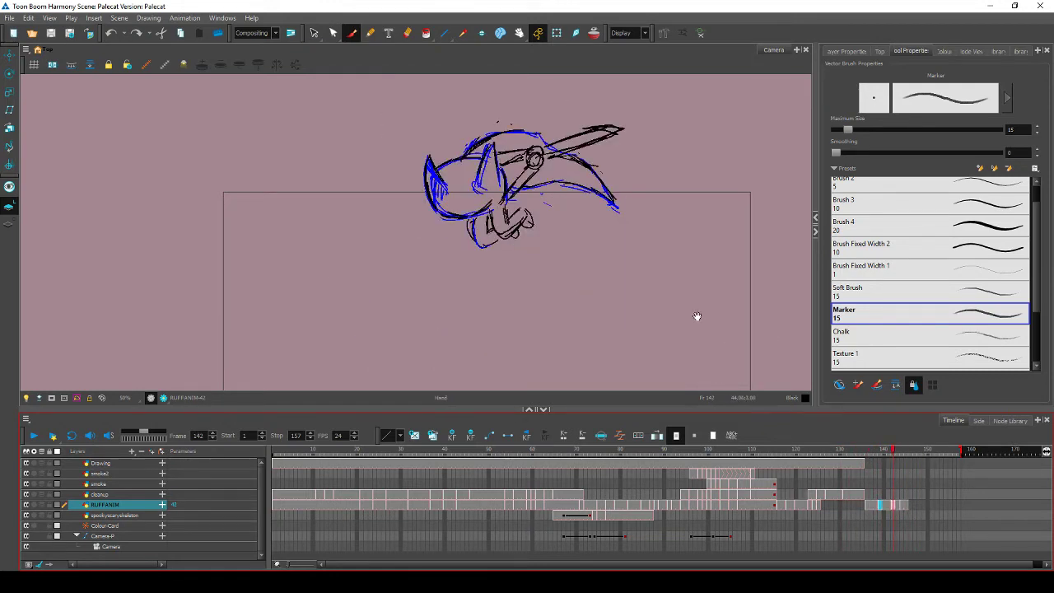
pyautogui.moveTo(696, 316)
pyautogui.mouseDown()
pyautogui.moveTo(691, 264)
pyautogui.moveTo(672, 238)
pyautogui.mouseUp()
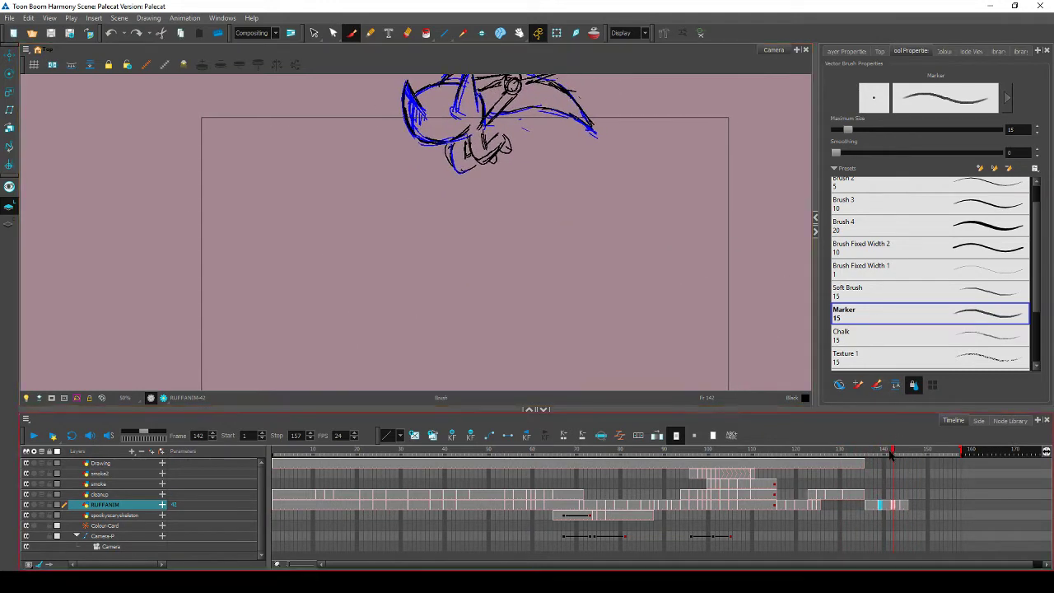
pyautogui.moveTo(890, 456)
pyautogui.mouseDown()
pyautogui.moveTo(921, 453)
pyautogui.moveTo(887, 461)
pyautogui.moveTo(903, 460)
pyautogui.mouseUp()
pyautogui.moveTo(900, 461); pyautogui.dragTo(906, 461)
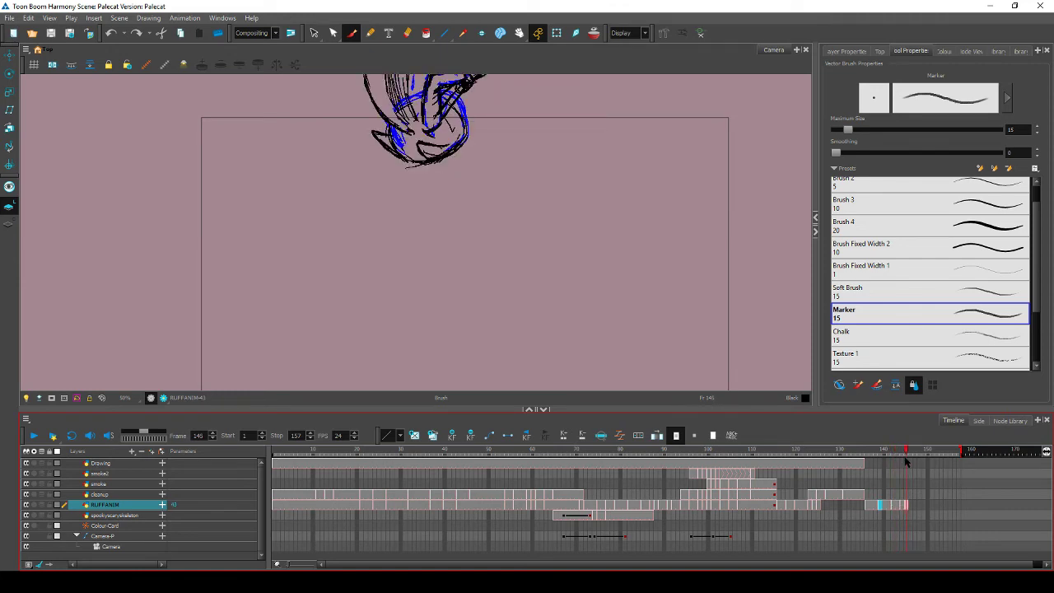
pyautogui.moveTo(688, 301)
pyautogui.mouseDown()
pyautogui.moveTo(730, 345)
pyautogui.moveTo(736, 373)
pyautogui.mouseUp()
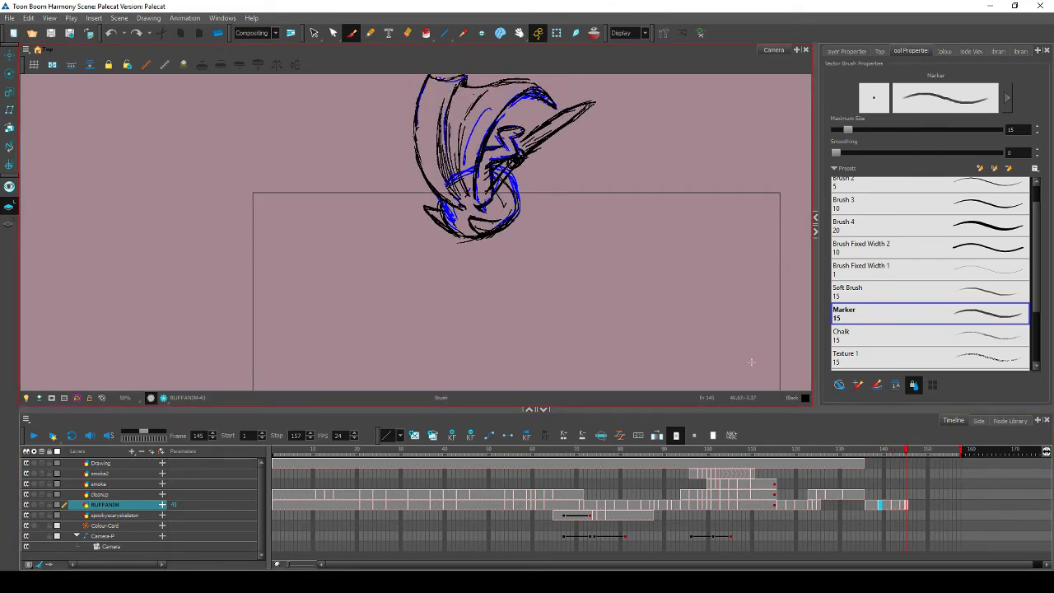
pyautogui.press('2')
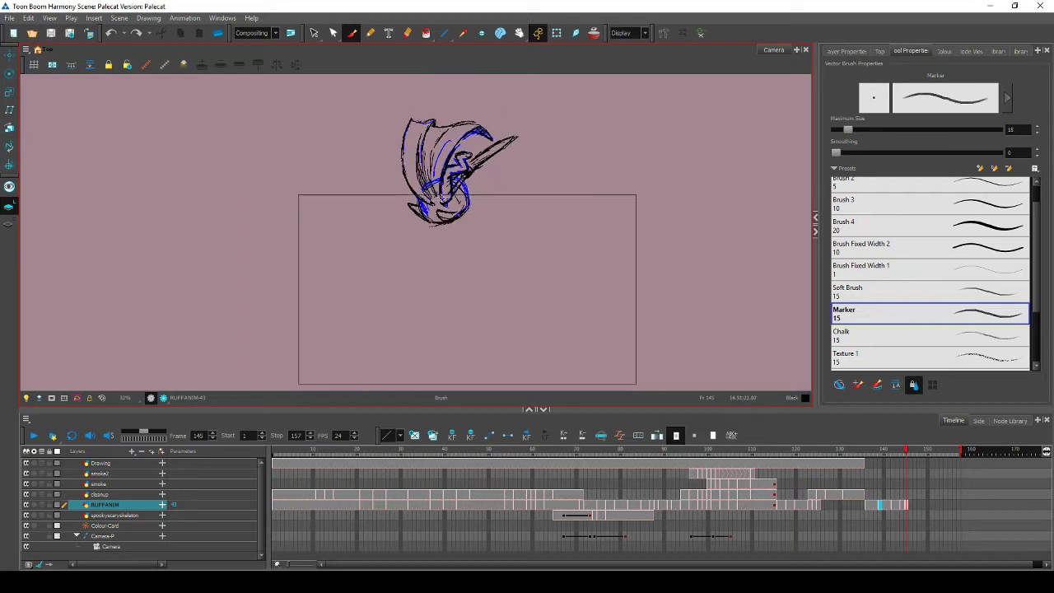
pyautogui.moveTo(668, 318); pyautogui.dragTo(735, 339)
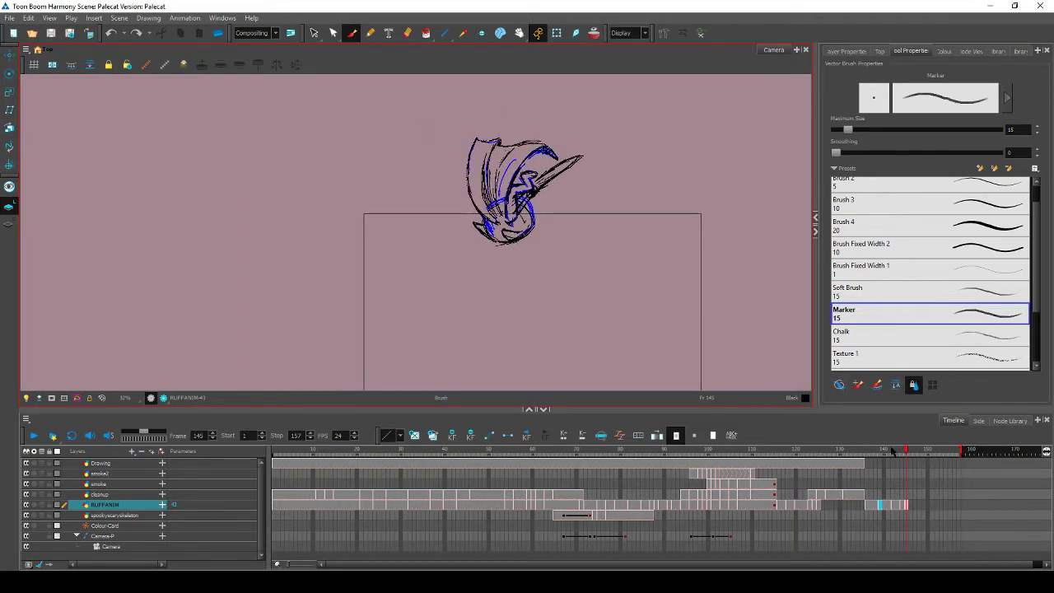
pyautogui.moveTo(905, 453); pyautogui.dragTo(885, 457)
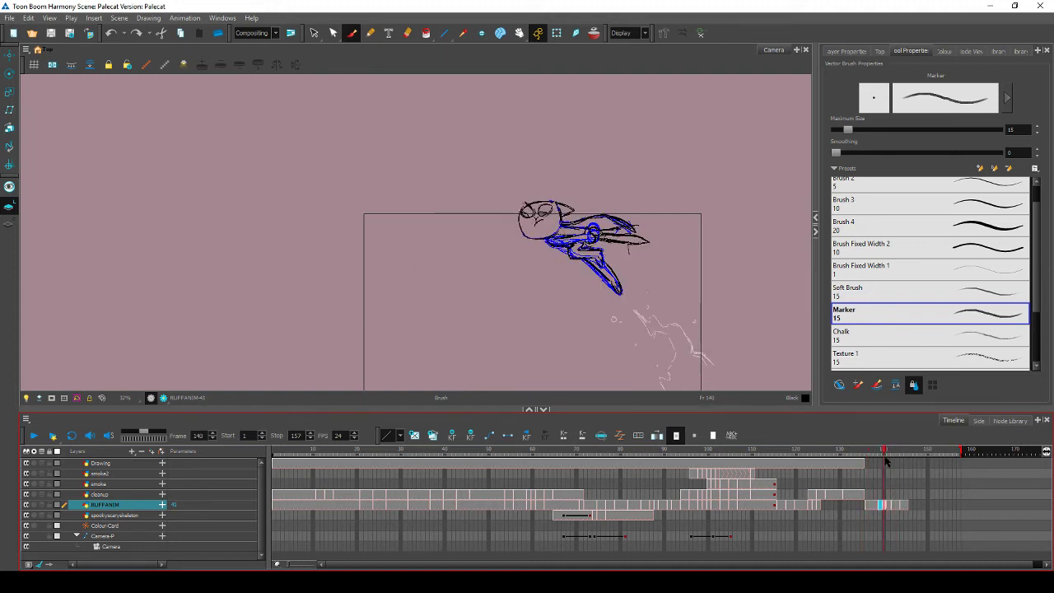
# Select the cleanup layer and flip between frames 138 and 142 to compare the smoke trail shapes, ending on frame 142
pyautogui.press('Right')
pyautogui.press('Right')
pyautogui.press('Up')
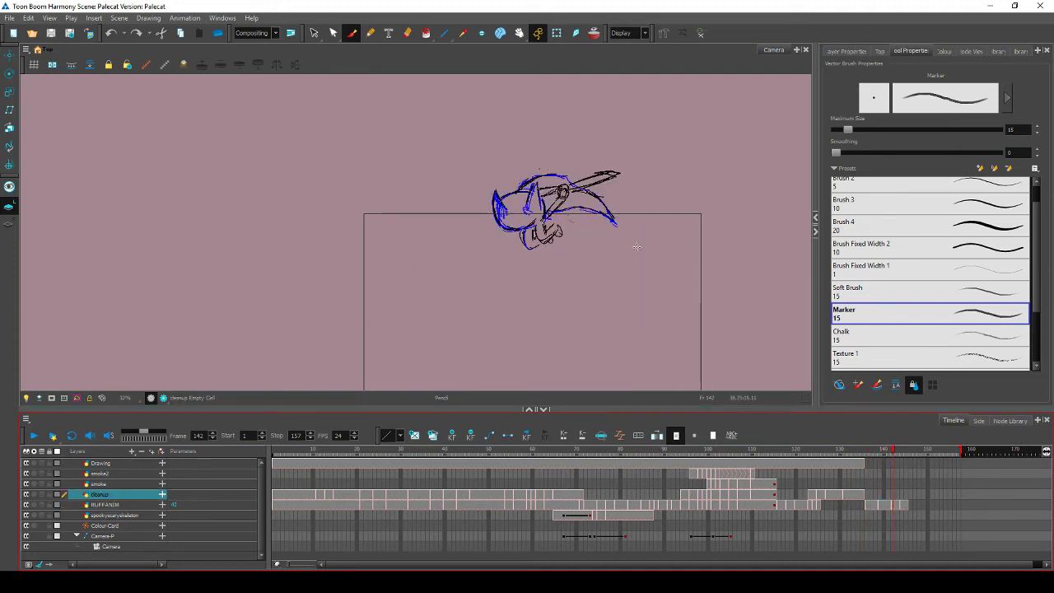
pyautogui.press('Left')
pyautogui.press('Left')
pyautogui.press('Left')
pyautogui.press('Left')
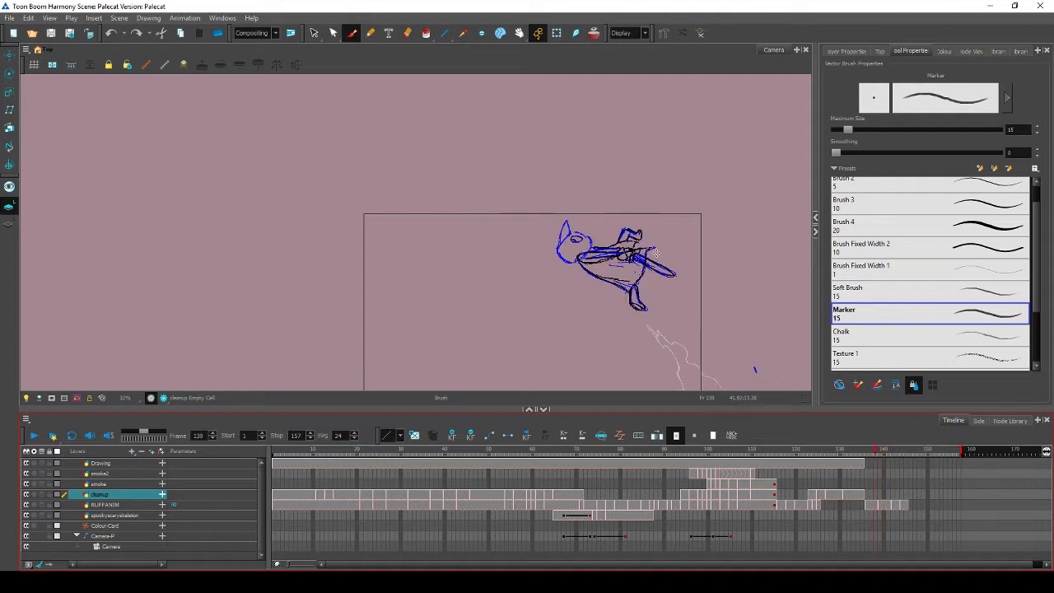
pyautogui.press('Right')
pyautogui.press('Right')
pyautogui.press('.')
pyautogui.press('.')
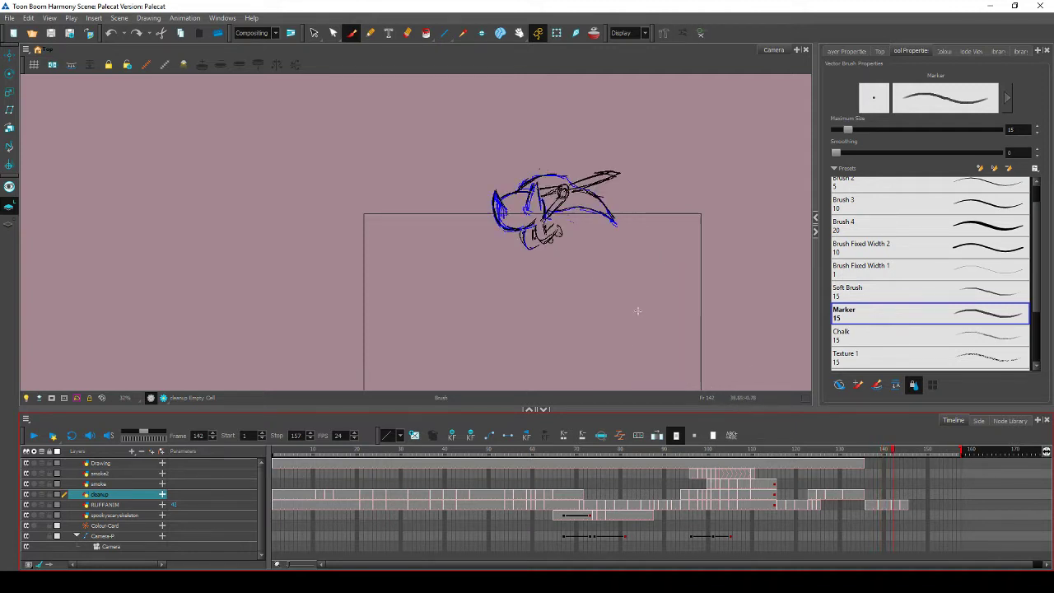
# On the cleanup layer at frame 142, draw the smoke trail's pointed tip and wavy upper edge, flipping against the previous frames
pyautogui.moveTo(635, 308); pyautogui.dragTo(657, 312)
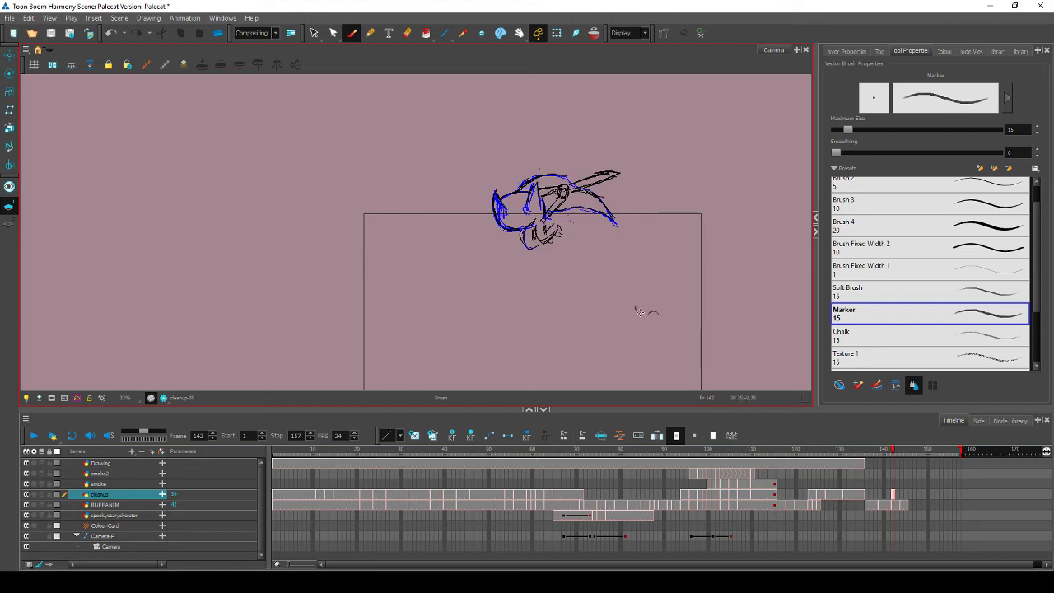
pyautogui.moveTo(634, 307)
pyautogui.mouseDown()
pyautogui.moveTo(670, 309)
pyautogui.moveTo(699, 327)
pyautogui.mouseUp()
pyautogui.press(',')
pyautogui.press(',')
pyautogui.press('.')
pyautogui.press('.')
pyautogui.press(',')
pyautogui.press('.')
# Draw the curved inner edge descending from the smoke trail's tip, checking it against the neighbouring frames
pyautogui.moveTo(637, 311); pyautogui.dragTo(664, 339)
pyautogui.press('.')
pyautogui.press(',')
pyautogui.press(',')
pyautogui.press('.')
pyautogui.press(',')
pyautogui.press('.')
# Continue the smoke trail's left edge downward with a short stroke and compare it with frame 141
pyautogui.moveTo(662, 346); pyautogui.dragTo(657, 359)
pyautogui.press(',')
pyautogui.press(',')
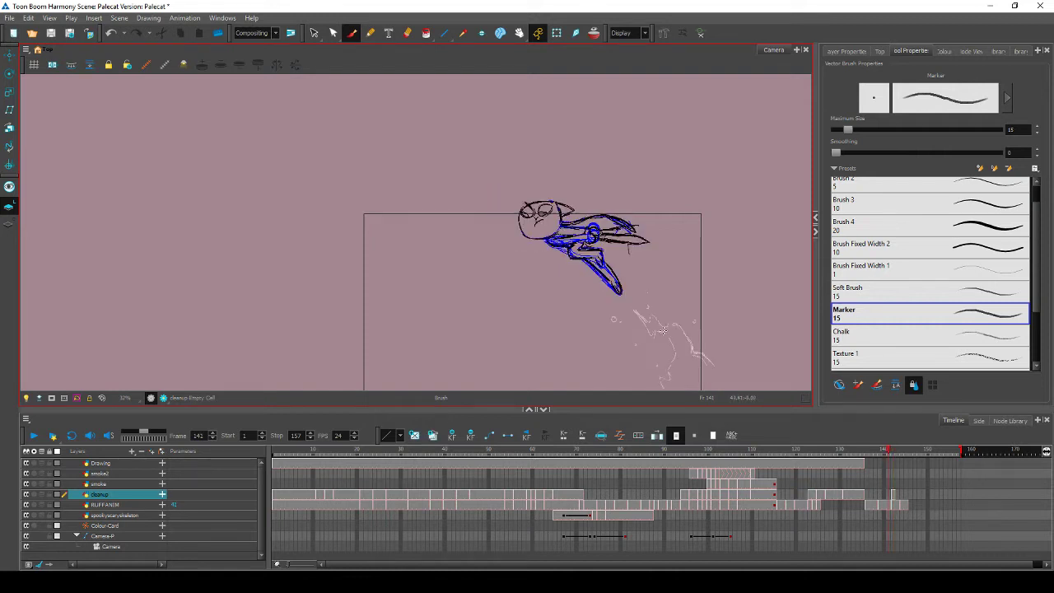
pyautogui.press('.')
pyautogui.press('.')
pyautogui.press(',')
pyautogui.press('.')
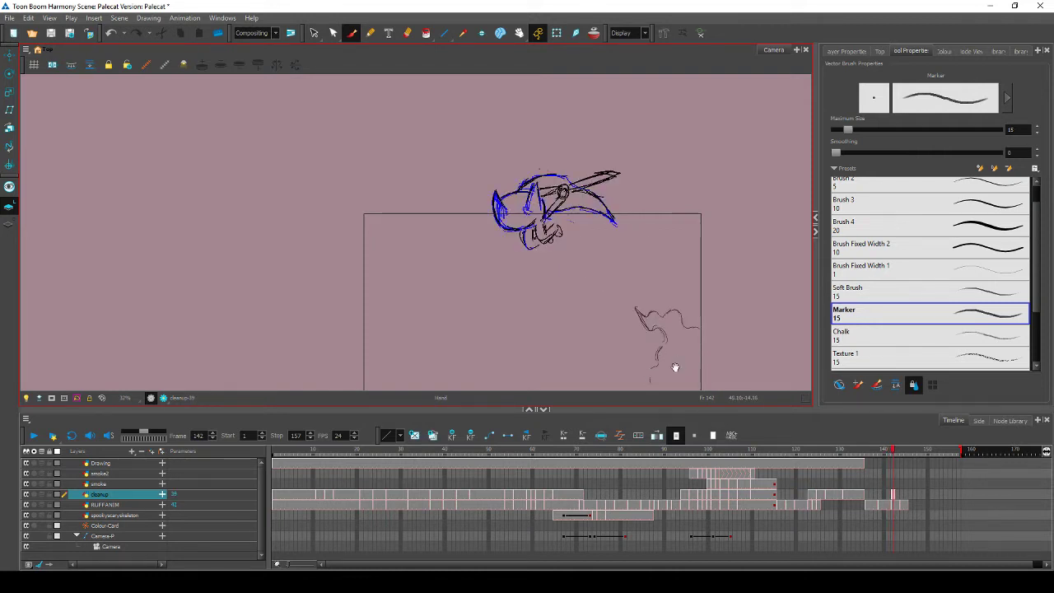
# Draw the lower curve of the smoke trail's left edge down close to the camera frame's bottom edge, flipping against frame 141
pyautogui.moveTo(674, 367); pyautogui.dragTo(659, 326)
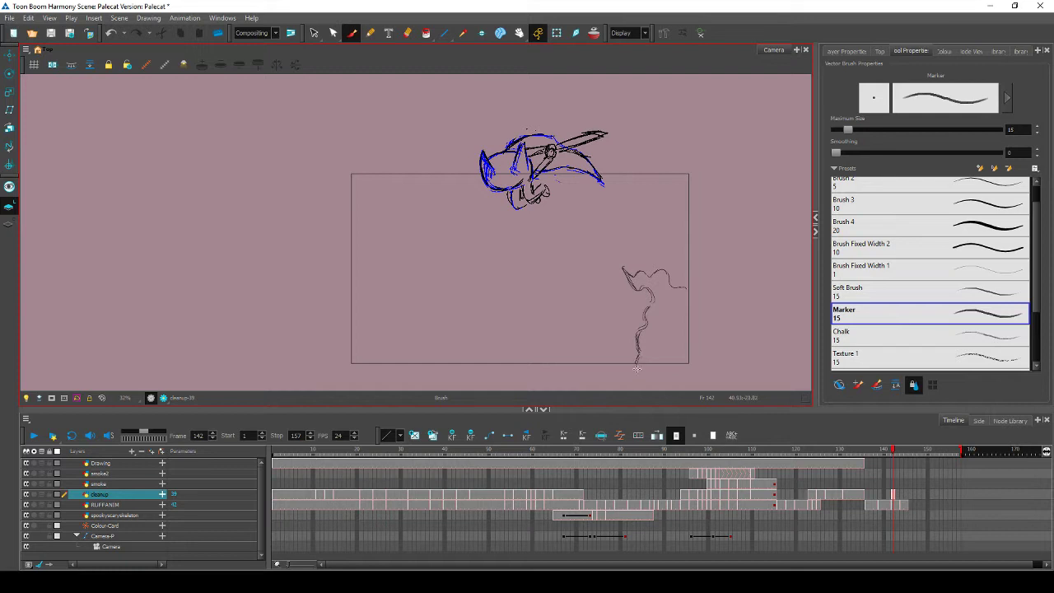
pyautogui.press(',')
pyautogui.press('.')
pyautogui.press(',')
pyautogui.press('.')
pyautogui.moveTo(636, 334); pyautogui.dragTo(634, 357)
pyautogui.press(',')
pyautogui.press('.')
pyautogui.moveTo(638, 342); pyautogui.dragTo(639, 354)
pyautogui.press(',')
pyautogui.press('.')
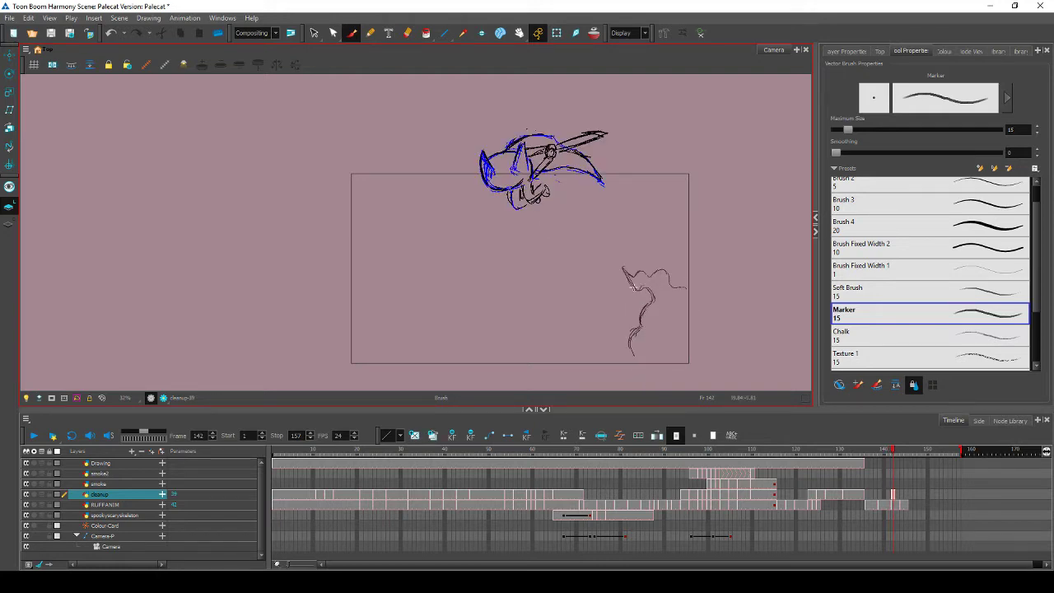
# Add small droplets around the smoke trail's tip at frame 142, flipping against frame 141
pyautogui.click(634, 258)
pyautogui.click(612, 301)
pyautogui.press(',')
pyautogui.press('.')
pyautogui.press(',')
pyautogui.press('.')
pyautogui.hotkey('alt', 'b')
pyautogui.press(',')
pyautogui.press('.')
# Erase and redraw the smoke trail's lower left edge past the camera frame's bottom edge, comparing it with frame 141
pyautogui.hotkey('alt', 'e')
pyautogui.moveTo(633, 364); pyautogui.dragTo(630, 328)
pyautogui.moveTo(633, 335); pyautogui.dragTo(640, 329)
pyautogui.moveTo(638, 331); pyautogui.dragTo(641, 316)
pyautogui.hotkey('alt', 'b')
pyautogui.press(',')
pyautogui.press('.')
pyautogui.press(',')
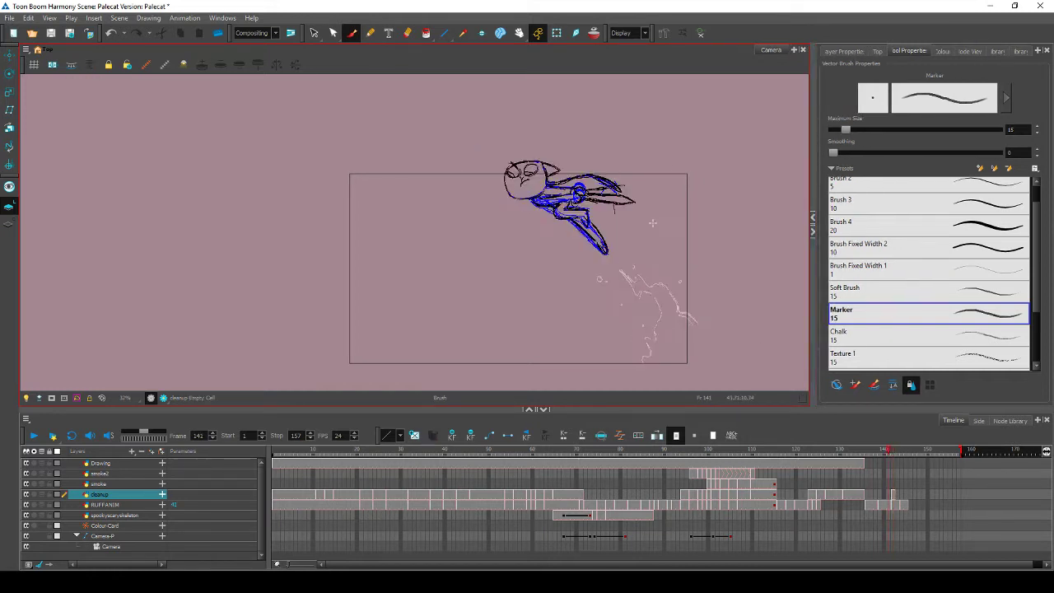
pyautogui.press('.')
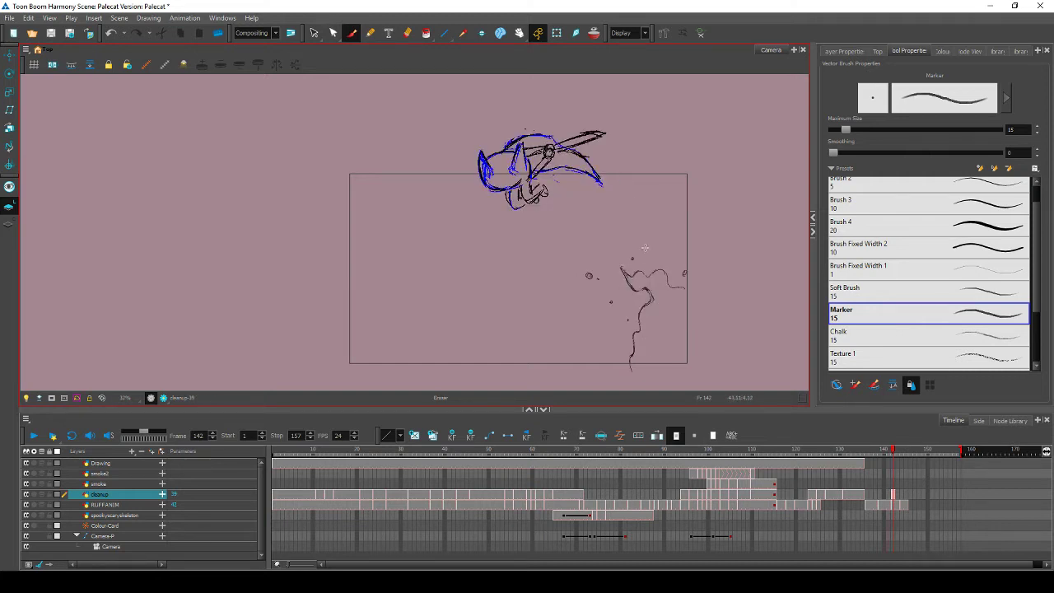
# Redraw the smoke trail's wavy upper edge so it runs past the camera frame's right edge, flipping against the neighbouring frame
pyautogui.hotkey('alt', 'e')
pyautogui.hotkey('alt', 'b')
pyautogui.moveTo(640, 269); pyautogui.dragTo(691, 293)
pyautogui.press('.')
pyautogui.press(',')
pyautogui.press('.')
pyautogui.press(',')
pyautogui.press('.')
pyautogui.press(',')
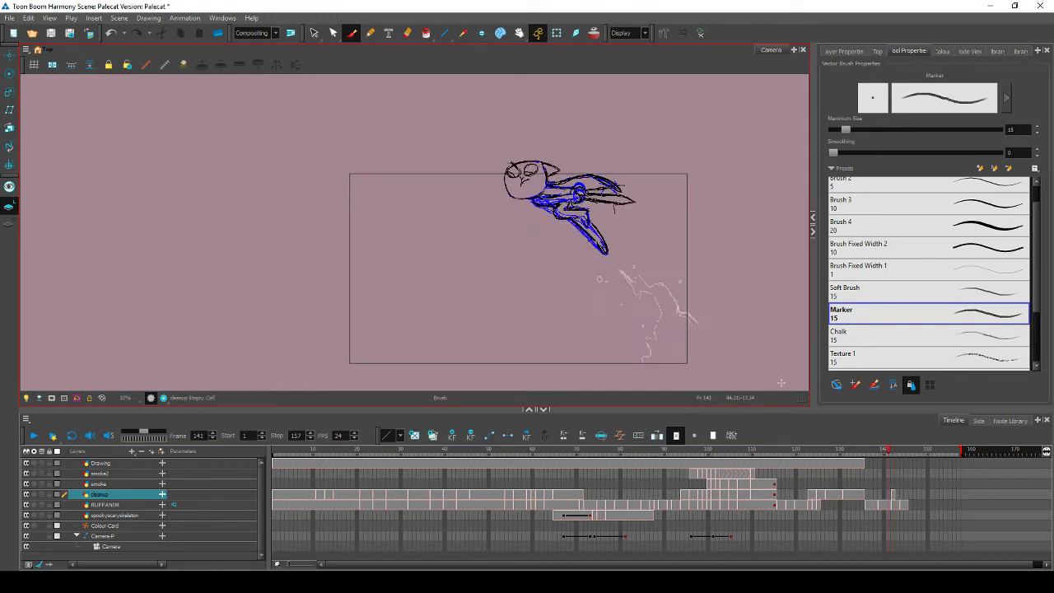
pyautogui.press('.')
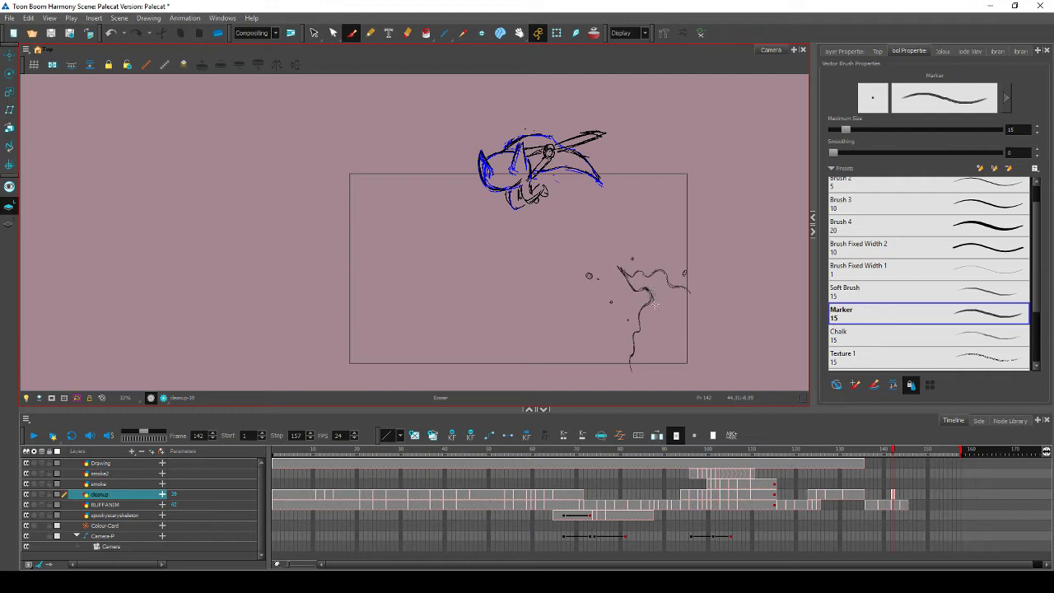
# Erase and reshape the inner curve just below the smoke trail's tip at frame 142, checking it against frame 141
pyautogui.press(',')
pyautogui.hotkey('alt', 'e')
pyautogui.press('.')
pyautogui.hotkey('alt', 'b')
pyautogui.press(',')
pyautogui.press('.')
pyautogui.press(',')
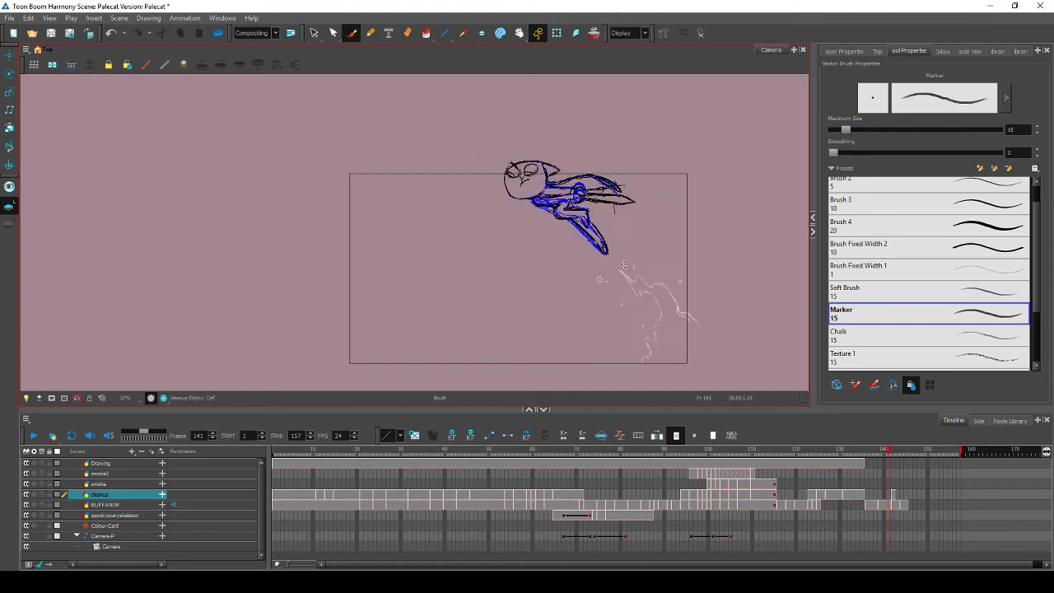
pyautogui.press('.')
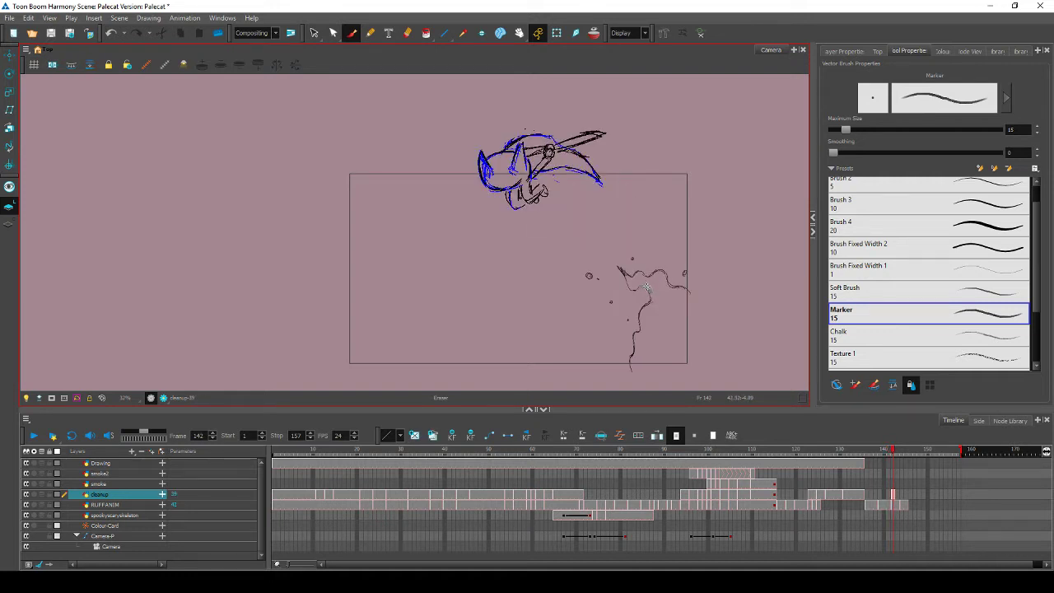
# Add tiny specks beyond the smoke trail's pointed tip and redraw the tip's lower edge at frame 142, flipping against frame 141
pyautogui.hotkey('alt', 'b')
pyautogui.press(',')
pyautogui.press('.')
pyautogui.press(',')
pyautogui.press('.')
pyautogui.press(',')
pyautogui.press('.')
pyautogui.press(',')
pyautogui.press('.')
pyautogui.press(',')
pyautogui.press('.')
pyautogui.press(',')
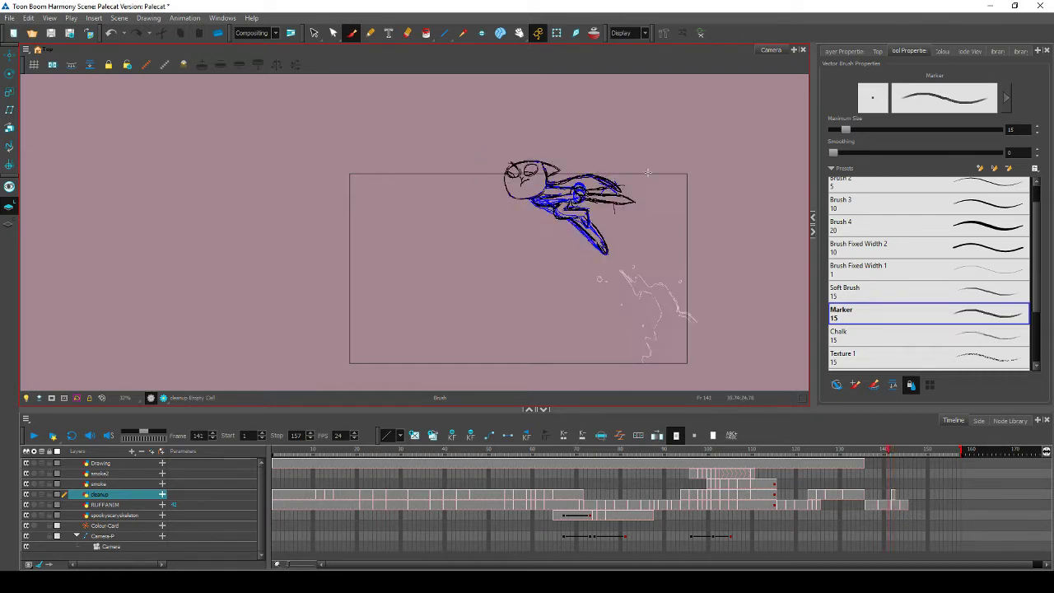
pyautogui.press('.')
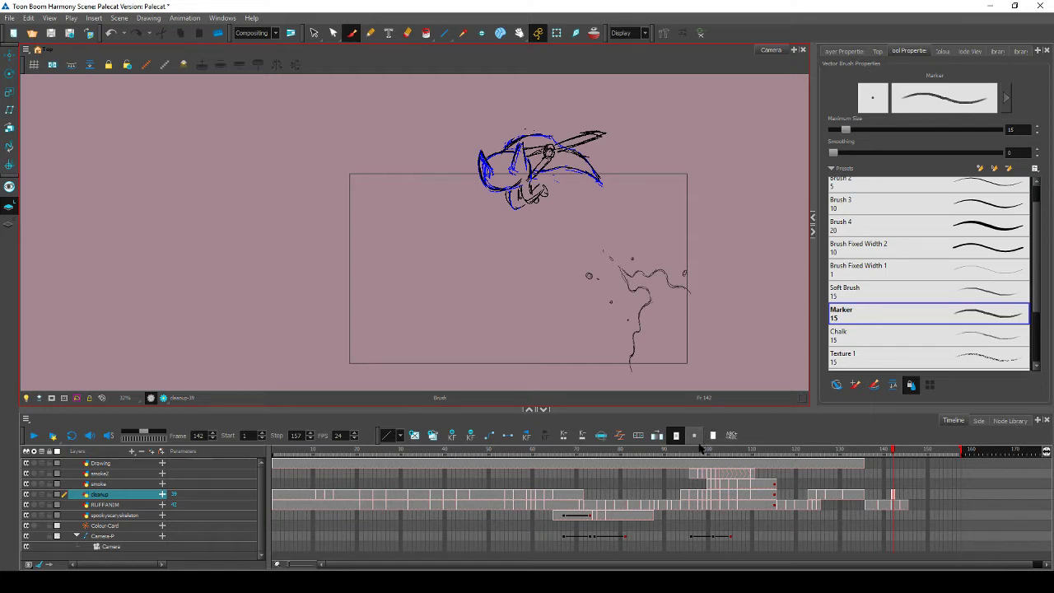
pyautogui.press(',')
pyautogui.press('.')
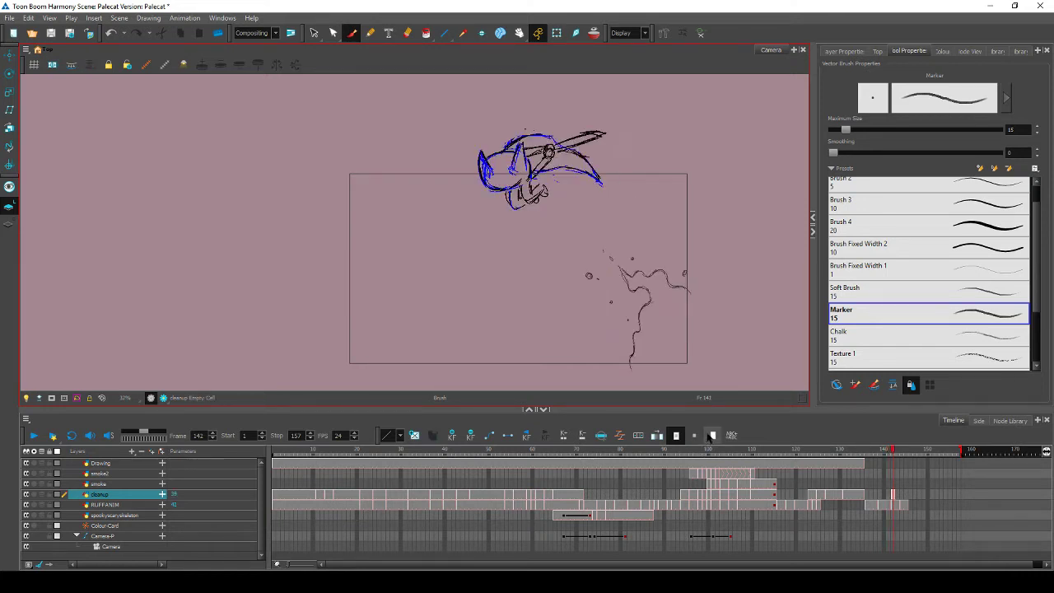
pyautogui.moveTo(619, 268); pyautogui.dragTo(633, 291)
# Extend the frame 142 smoke drawing through frame 143 and start a new cleanup drawing at frame 144 with small specks beyond the tip
pyautogui.click(897, 497)
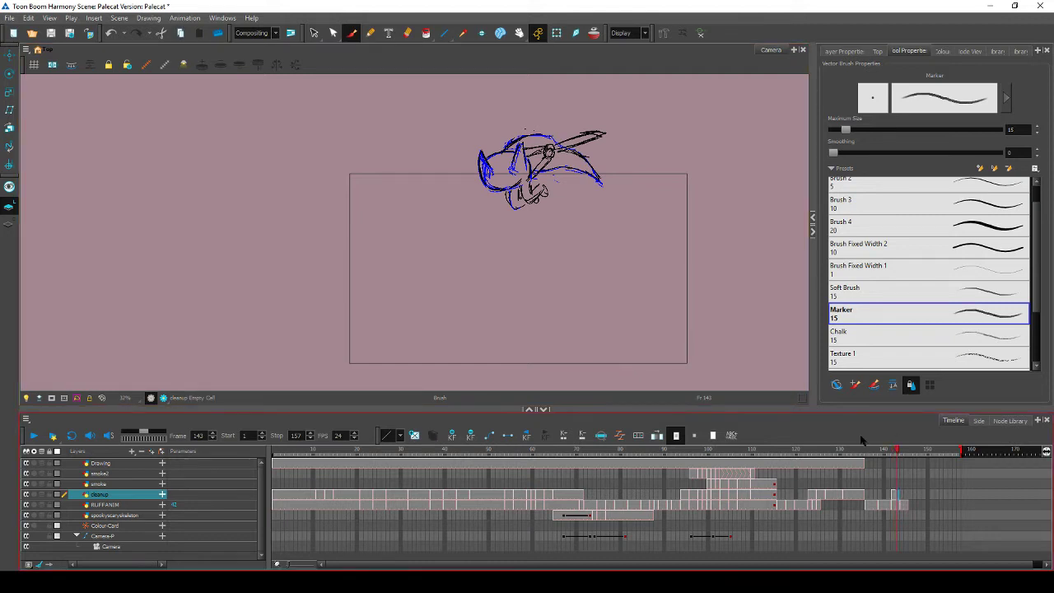
pyautogui.press('F5')
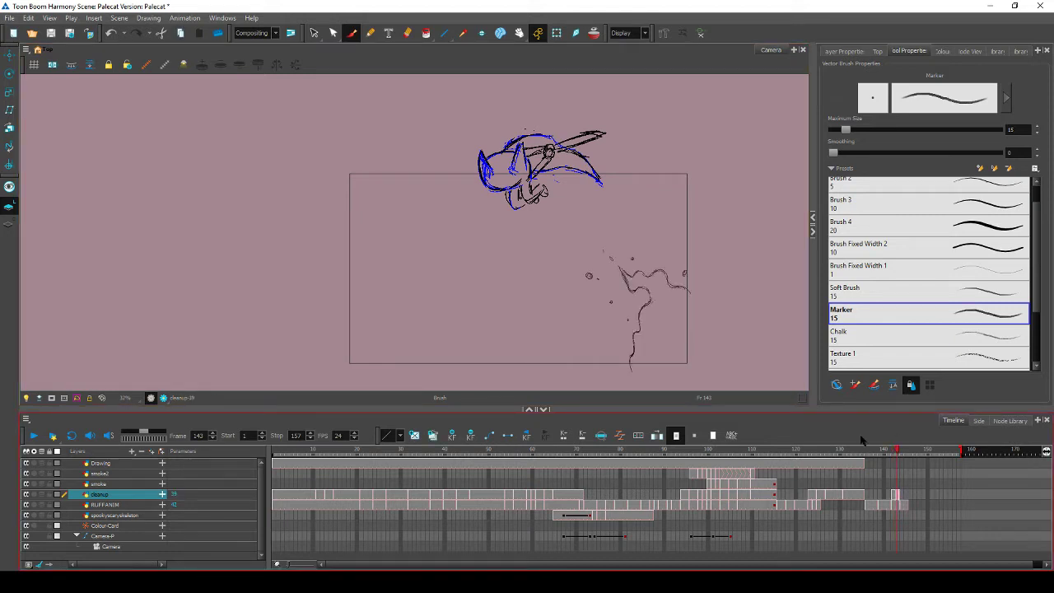
pyautogui.click(901, 495)
pyautogui.press(',')
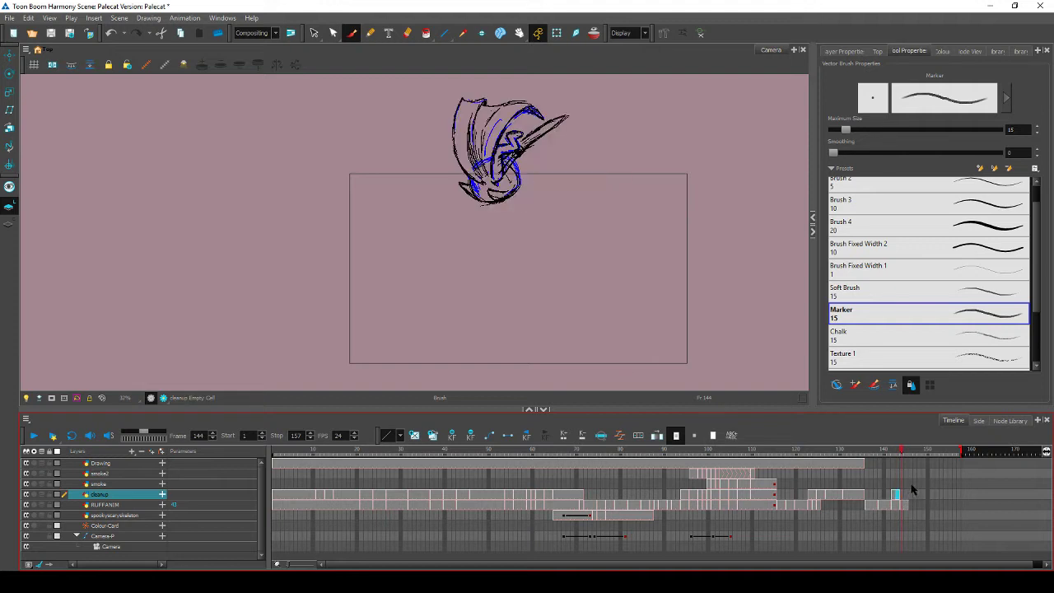
pyautogui.click(902, 496)
pyautogui.press(',')
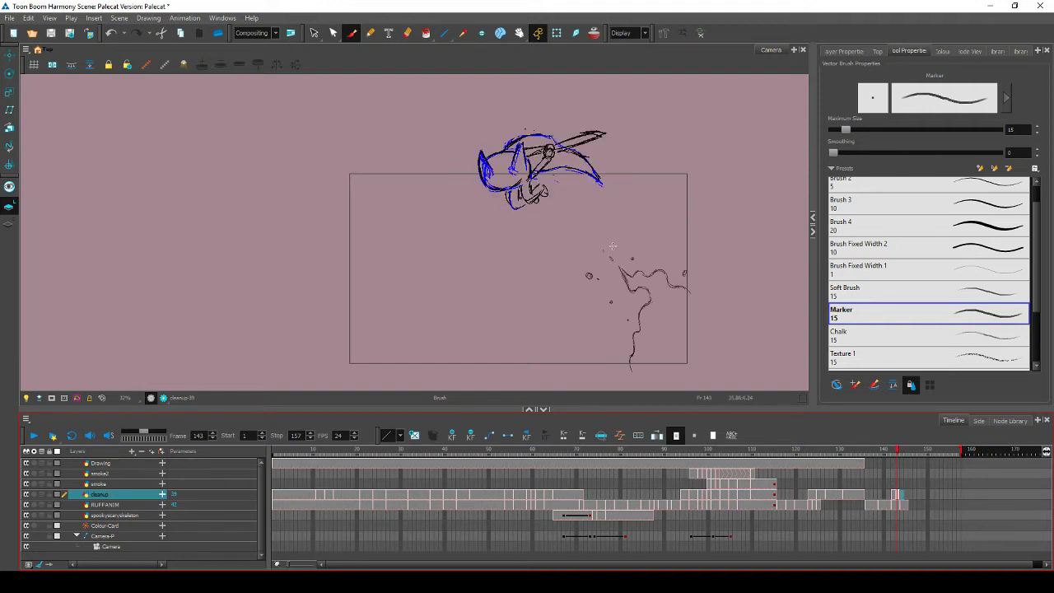
pyautogui.press('.')
pyautogui.click(607, 250)
pyautogui.press(',')
pyautogui.press('.')
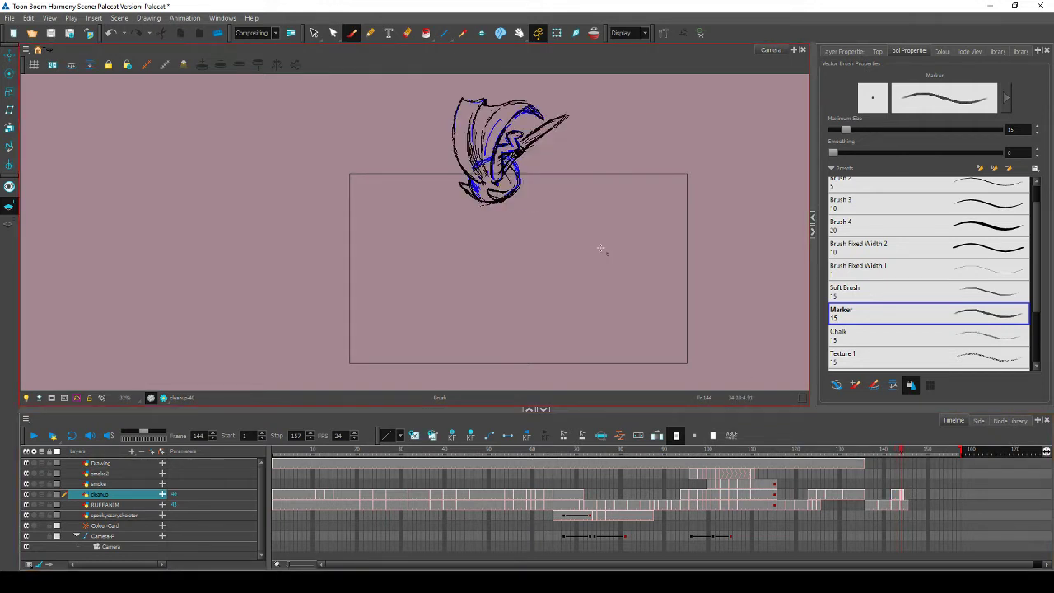
# Draw the smoke trail's pointed tip and the first bump of its upper edge at frame 144, flipping against frame 143
pyautogui.press(',')
pyautogui.press('.')
pyautogui.press(',')
pyautogui.press('.')
pyautogui.press(',')
pyautogui.press('.')
pyautogui.press(',')
pyautogui.press('.')
pyautogui.moveTo(627, 272); pyautogui.dragTo(645, 272)
pyautogui.press(',')
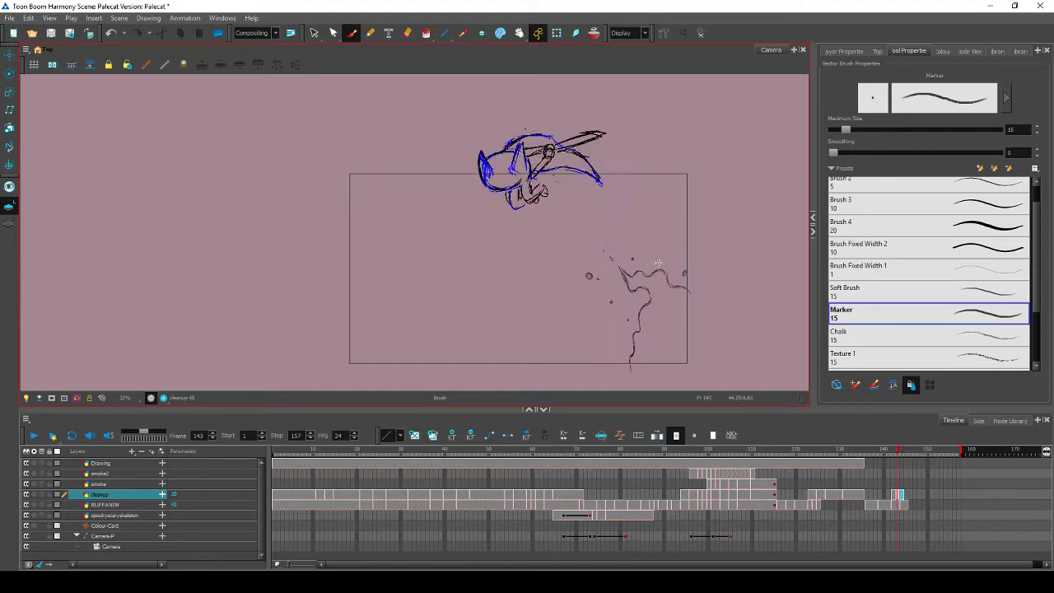
# Continue the wavy upper edge of the frame 144 smoke to just past the camera frame's right edge
pyautogui.press('.')
pyautogui.press(',')
pyautogui.press('.')
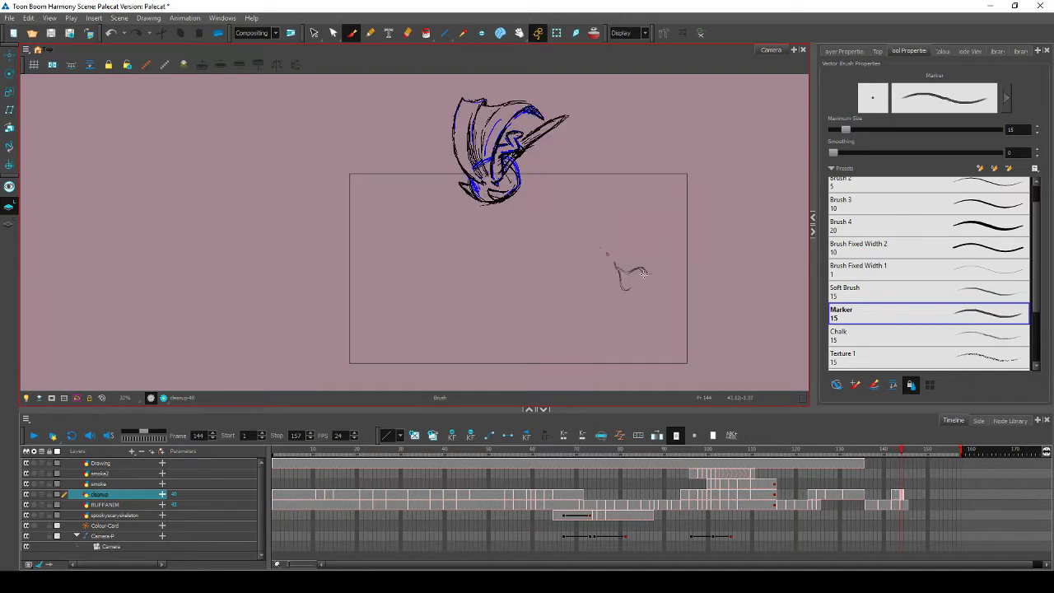
pyautogui.press(',')
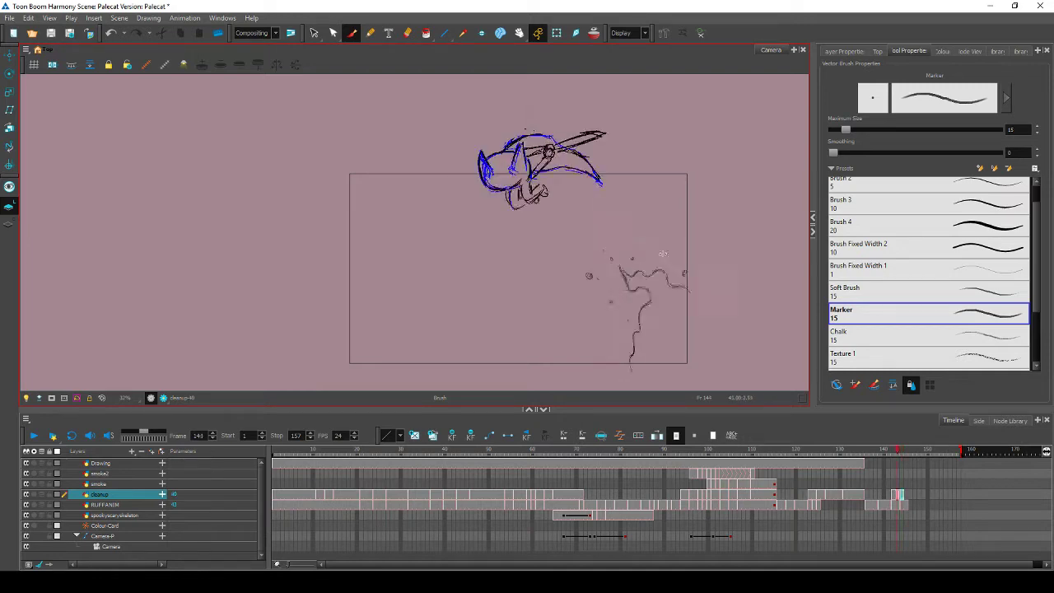
pyautogui.press('.')
pyautogui.moveTo(648, 269); pyautogui.dragTo(693, 282)
pyautogui.press(',')
pyautogui.press('.')
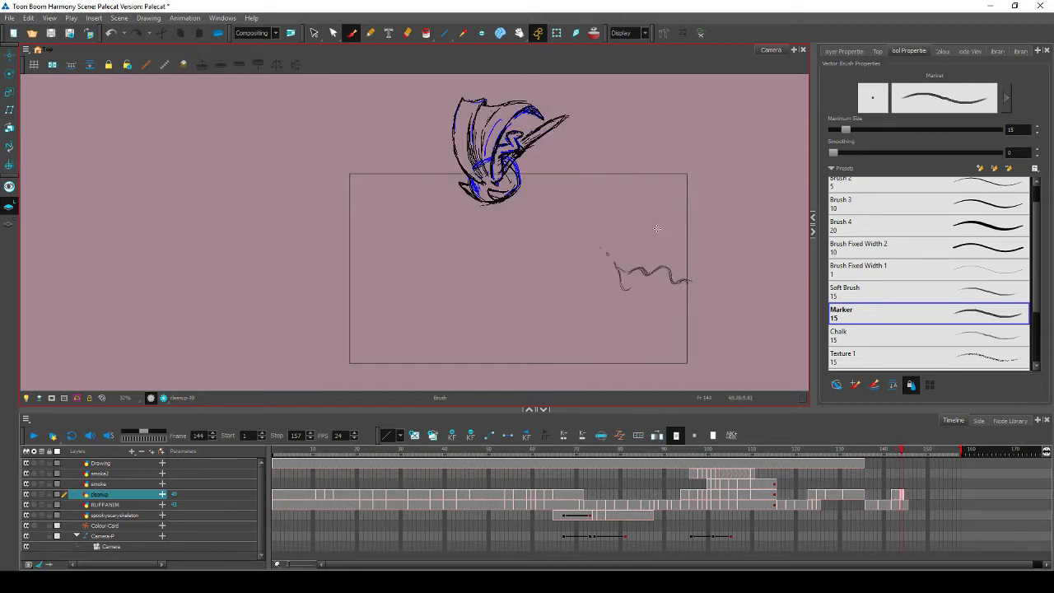
# Draw the inner edge below the frame 144 smoke tip and the start of the left edge, flipping against frame 143
pyautogui.moveTo(621, 272)
pyautogui.mouseDown()
pyautogui.moveTo(626, 290)
pyautogui.moveTo(636, 287)
pyautogui.mouseUp()
pyautogui.moveTo(635, 300); pyautogui.dragTo(627, 313)
pyautogui.press(',')
pyautogui.press('.')
pyautogui.press(',')
pyautogui.press('.')
pyautogui.press(',')
pyautogui.press('.')
# Join the smoke trail's inner hook, clean up its corner, and carry the left edge down to the camera frame's bottom edge
pyautogui.moveTo(626, 291); pyautogui.dragTo(645, 288)
pyautogui.press(',')
pyautogui.press('.')
pyautogui.hotkey('alt', 'e')
pyautogui.moveTo(625, 288); pyautogui.dragTo(627, 288)
pyautogui.press(',')
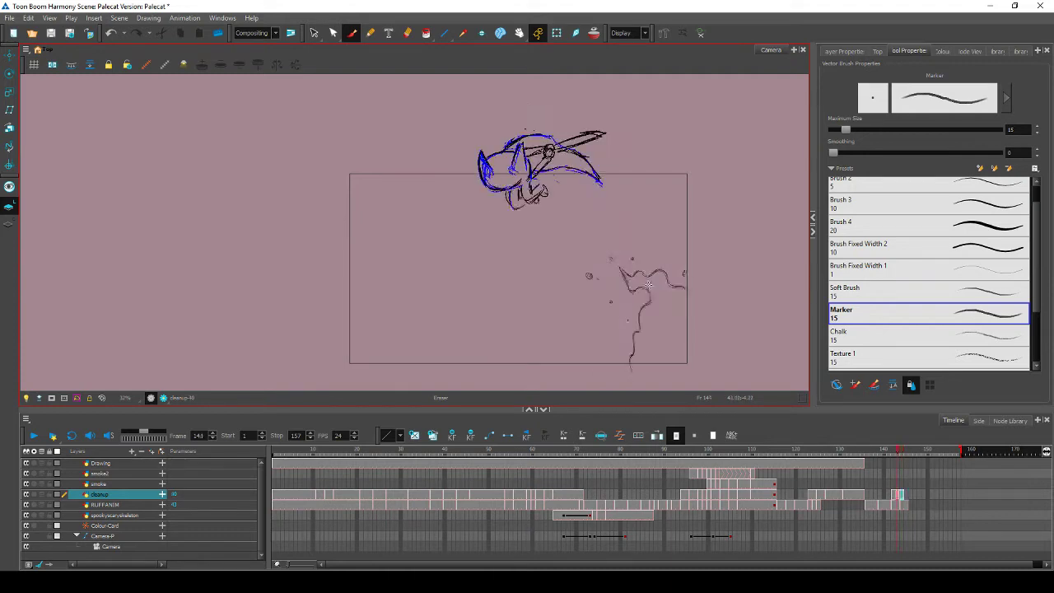
pyautogui.press('.')
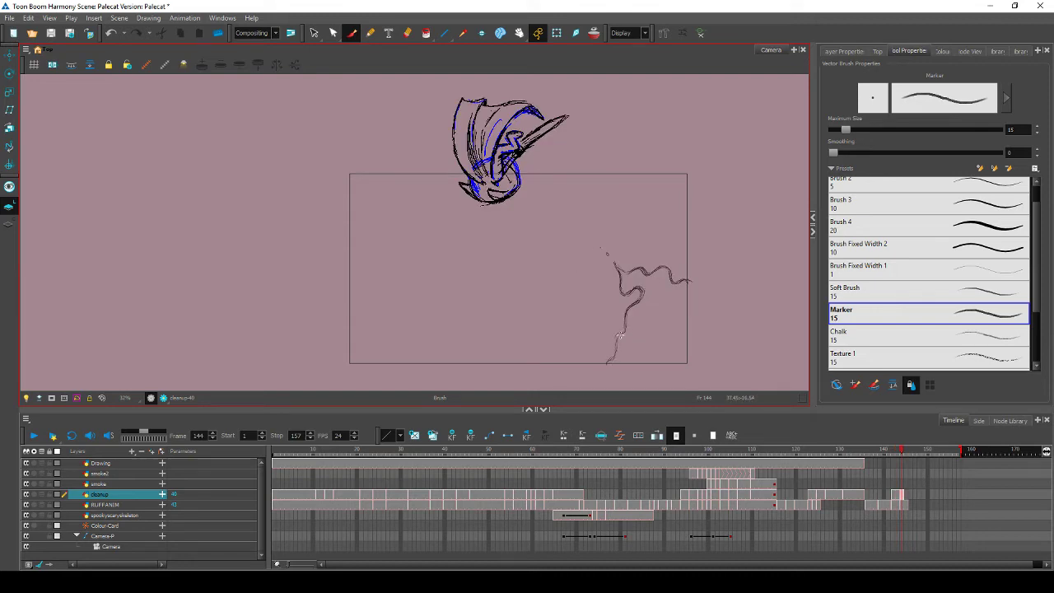
# Add droplets around the smoke trail at frame 144, matching them to the previous drawing
pyautogui.press(',')
pyautogui.press('.')
pyautogui.click(596, 306)
pyautogui.press(',')
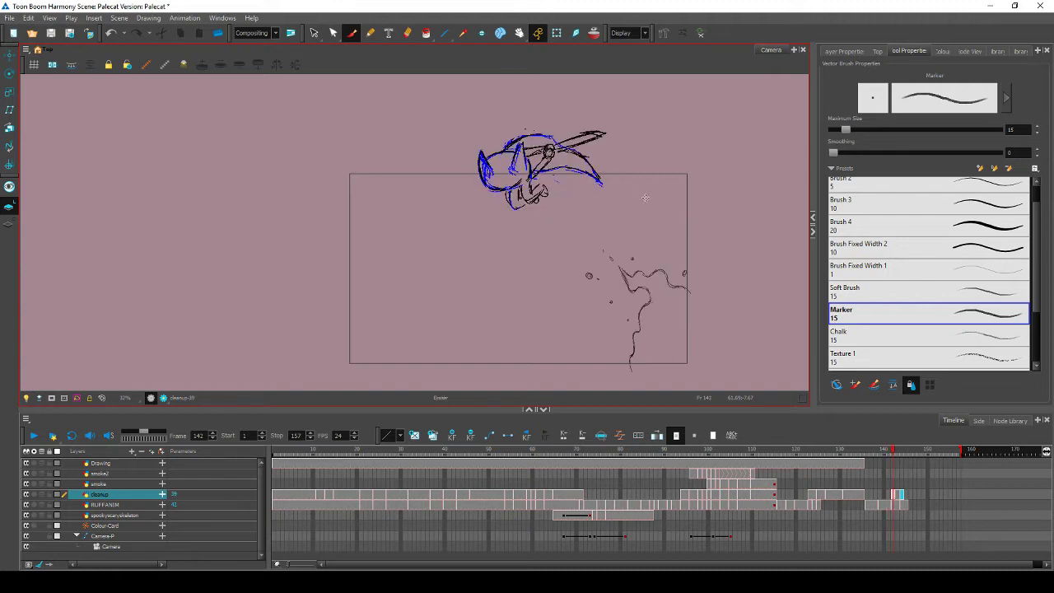
# Flip back and forth between frame 144 and the preceding frames to examine the smoke and droplet motion
pyautogui.press('.')
pyautogui.press(',')
pyautogui.press(',')
pyautogui.press('.')
pyautogui.press('.')
pyautogui.press(',')
pyautogui.press(',')
pyautogui.press(',')
pyautogui.press('.')
pyautogui.press('.')
pyautogui.press('.')
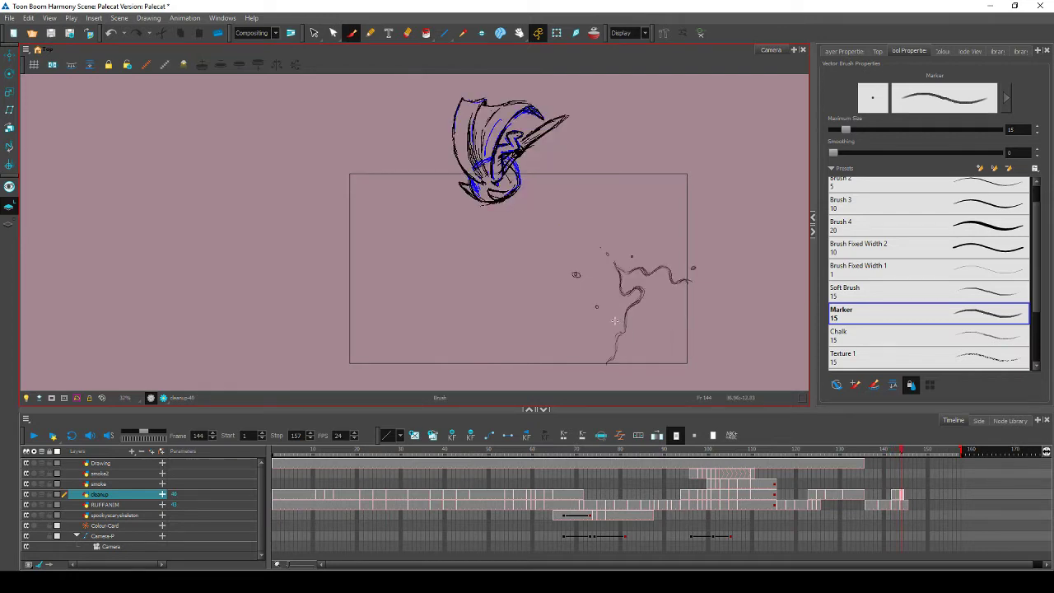
# Add a small speck beside the smoke trail's lower left edge at frame 144, flipping against frame 143
pyautogui.click(613, 320)
pyautogui.press(',')
pyautogui.press('.')
pyautogui.press(',')
pyautogui.press('.')
pyautogui.press(',')
pyautogui.press('.')
pyautogui.press(',')
pyautogui.press('.')
pyautogui.press(',')
pyautogui.press('.')
pyautogui.press(',')
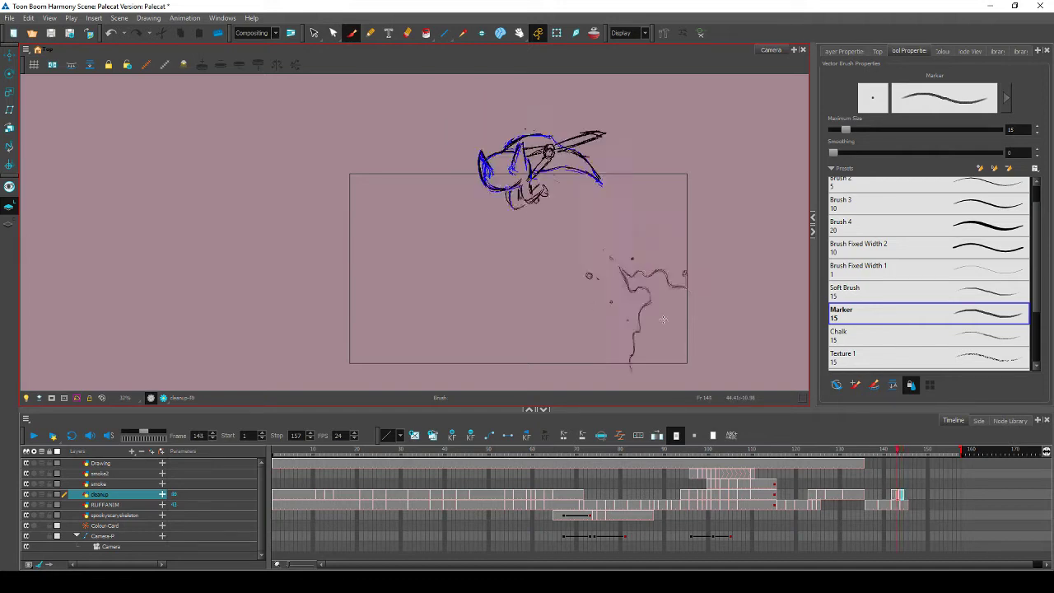
# Rework the smoke trail's tip, the start of its upper edge and the inner corner at frame 144, flipping against frame 143
pyautogui.press('.')
pyautogui.press(',')
pyautogui.press('.')
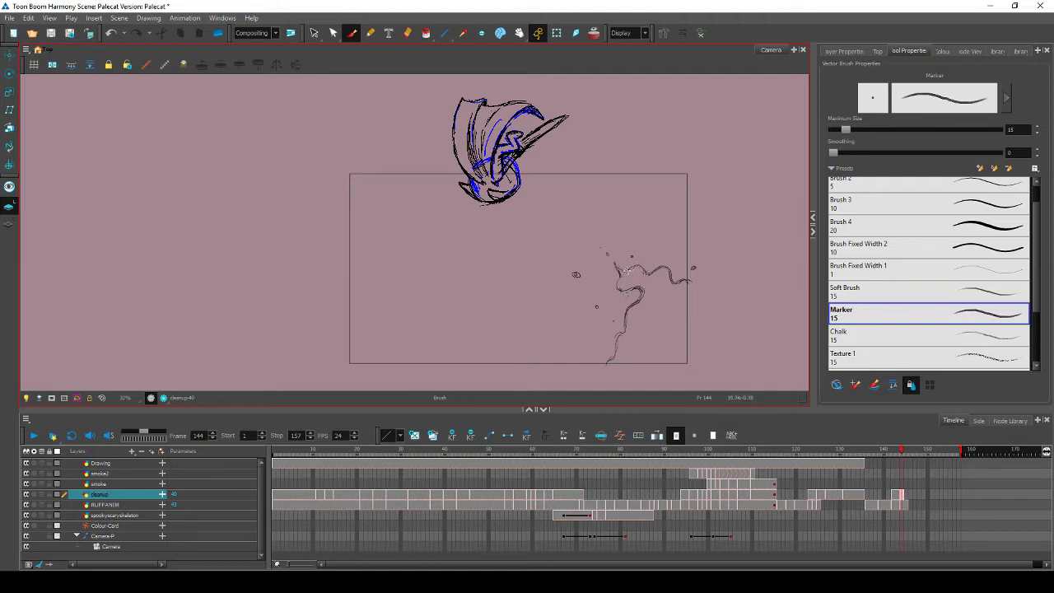
pyautogui.press(',')
pyautogui.press('.')
pyautogui.press(',')
pyautogui.press('.')
pyautogui.press(',')
pyautogui.press('.')
pyautogui.press(',')
pyautogui.press('.')
pyautogui.press(',')
pyautogui.press('.')
pyautogui.press(',')
pyautogui.press('.')
pyautogui.press(',')
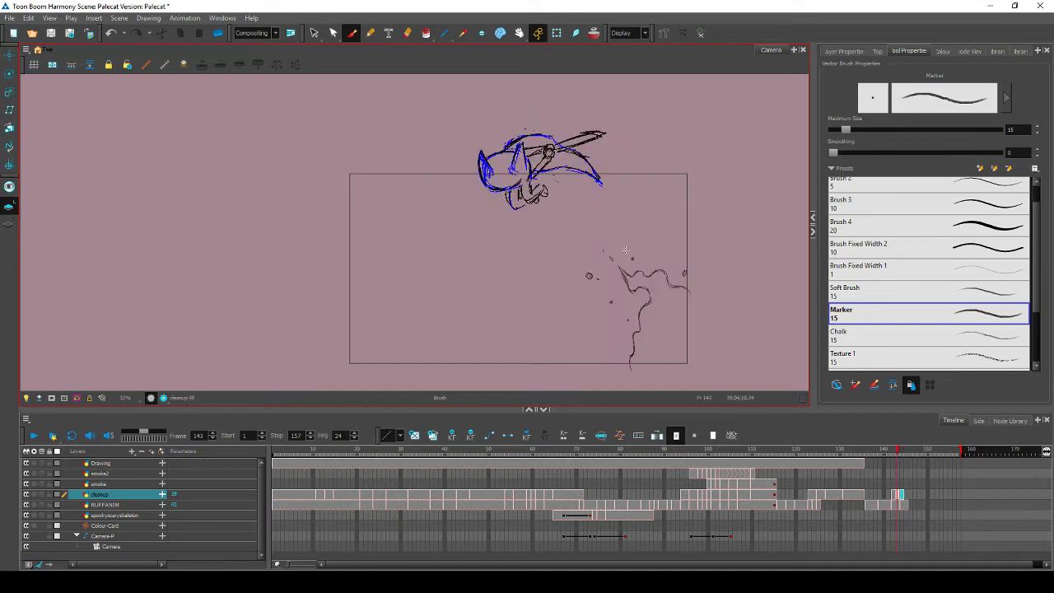
pyautogui.press('.')
pyautogui.press(',')
pyautogui.press('.')
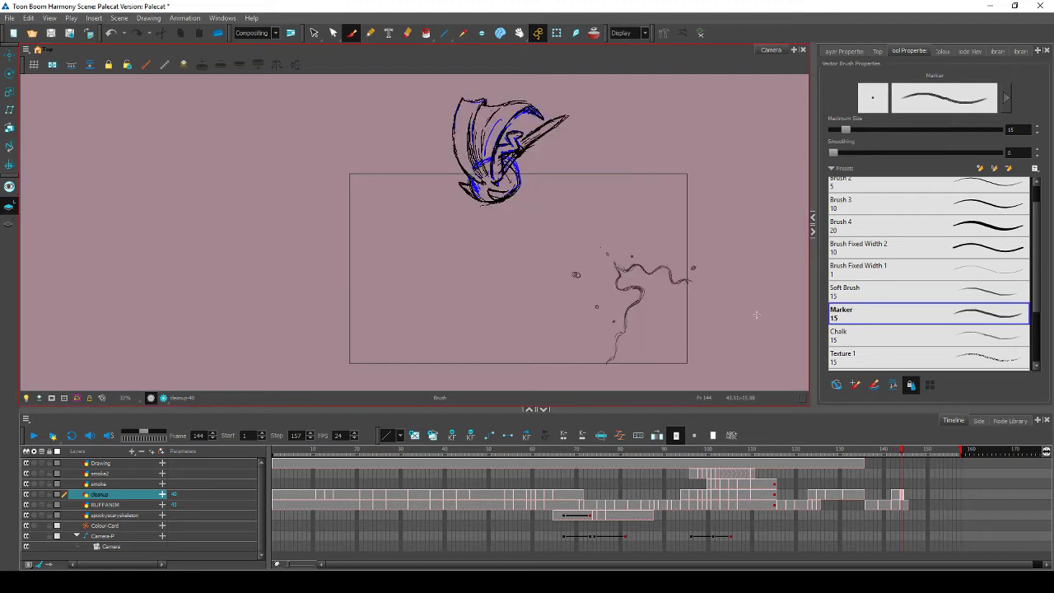
# Examine the smoke trail's movement by flipping between the frame 144 drawing and the preceding drawings
pyautogui.hotkey('alt', 'e')
pyautogui.press(',')
pyautogui.press('.')
pyautogui.press(',')
pyautogui.press(',')
pyautogui.press('.')
pyautogui.press(',')
pyautogui.press(',')
pyautogui.press('.')
pyautogui.press('.')
pyautogui.press('.')
pyautogui.press(',')
pyautogui.hotkey('alt', 'b')
pyautogui.press('f')
pyautogui.press('g')
pyautogui.press('f')
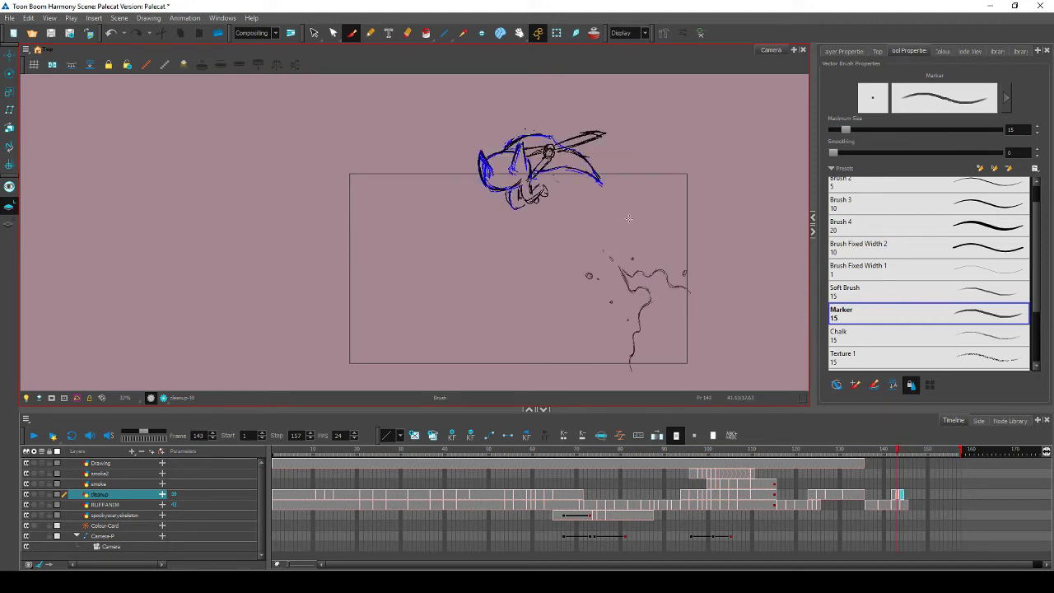
pyautogui.press('g')
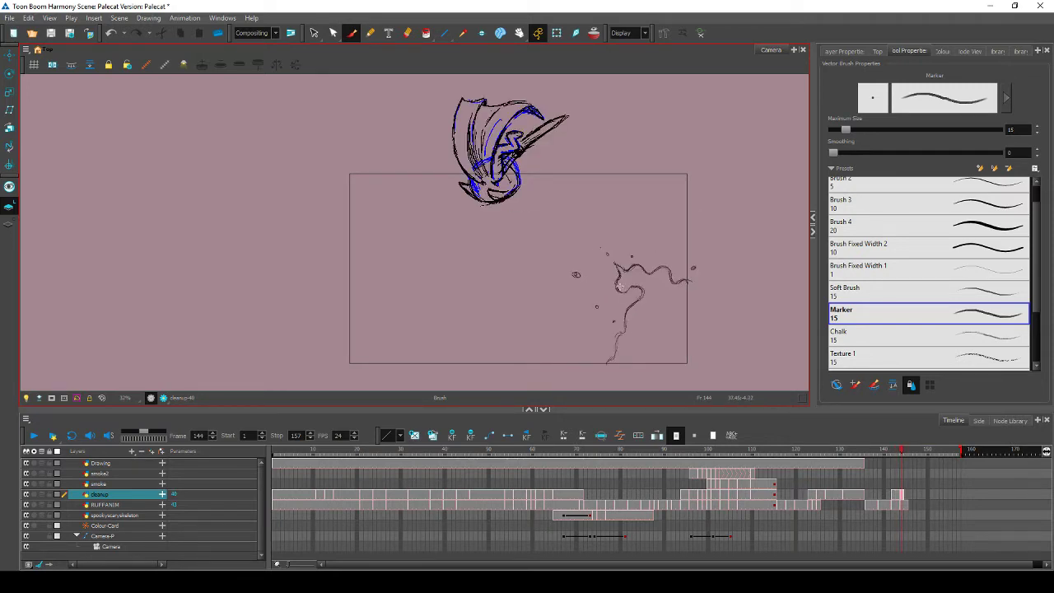
# Examine the smoke and droplet motion by flipping between frame 144 and the drawings before it
pyautogui.press('f')
pyautogui.press('g')
pyautogui.press(',')
pyautogui.press('.')
pyautogui.press(',')
pyautogui.press(',')
pyautogui.press(',')
pyautogui.press('.')
pyautogui.press('.')
pyautogui.press('.')
pyautogui.press('.')
pyautogui.press(',')
pyautogui.press('.')
pyautogui.press(',')
pyautogui.press('.')
pyautogui.press(',')
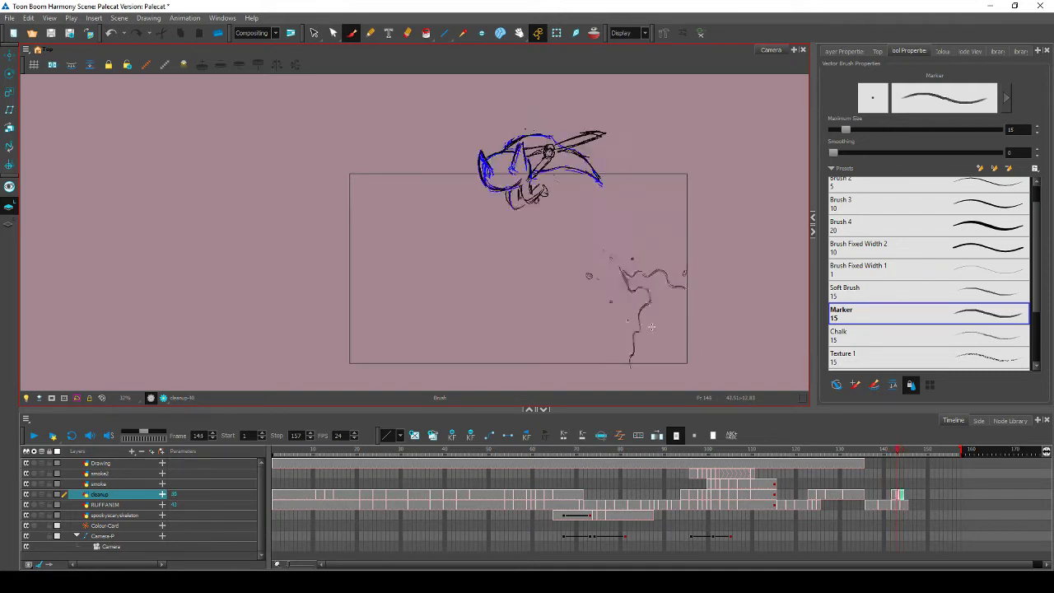
pyautogui.press('.')
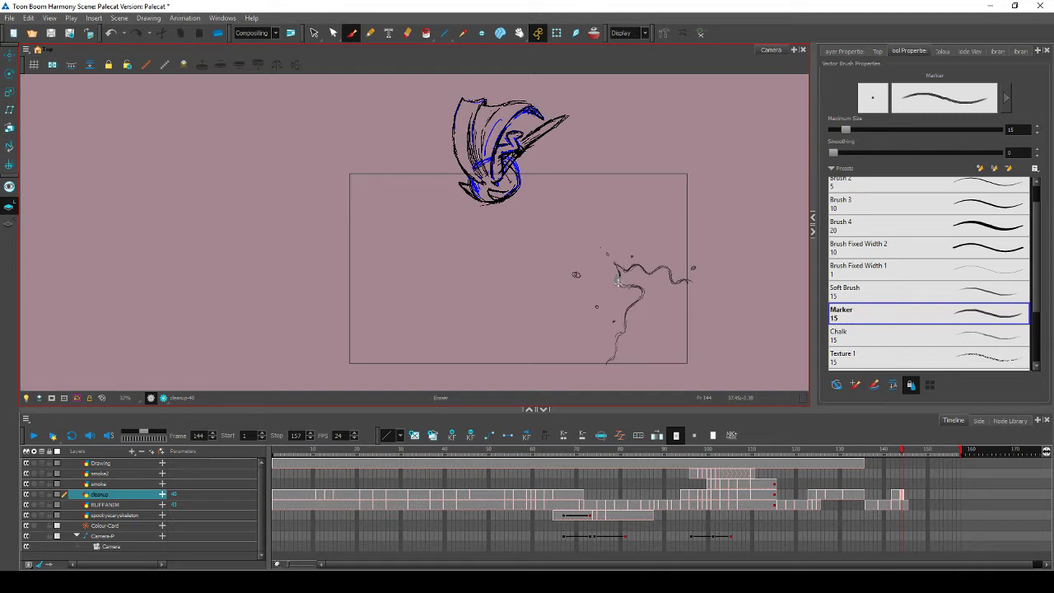
# Rework the line running out of the smoke trail's inner corner at frame 144, flipping against frame 143
pyautogui.moveTo(633, 289); pyautogui.dragTo(627, 292)
pyautogui.press(',')
pyautogui.press('.')
pyautogui.press(',')
pyautogui.press('.')
pyautogui.press(',')
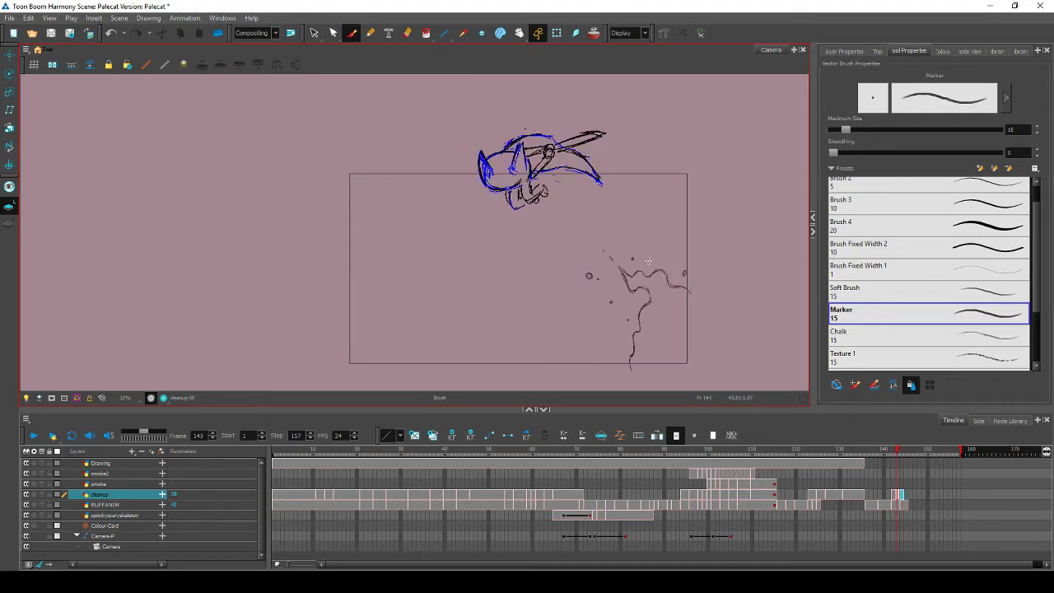
pyautogui.press('.')
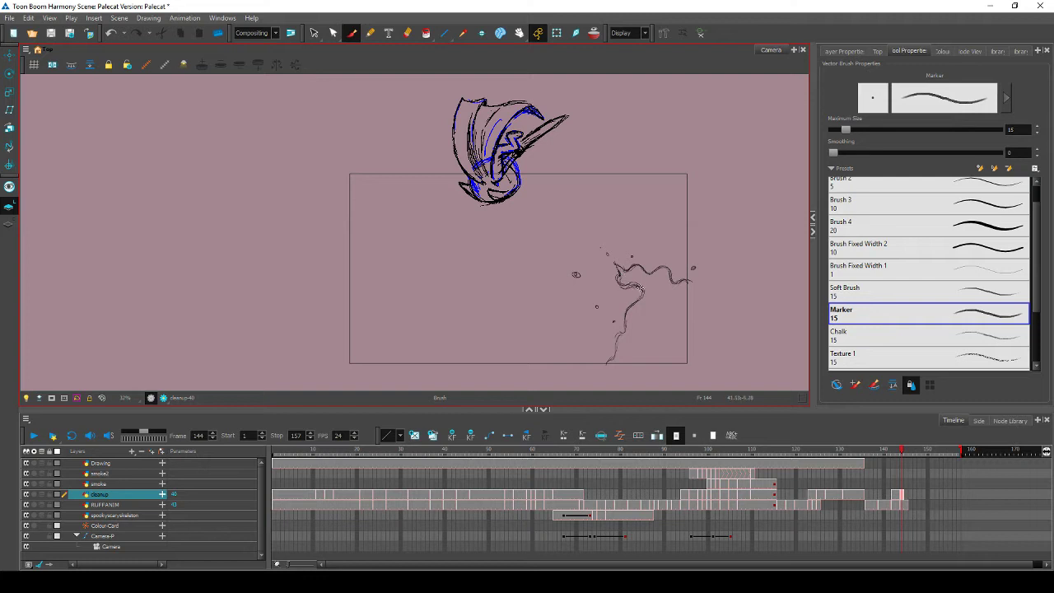
pyautogui.press(',')
pyautogui.press('.')
# Smooth the curve between the smoke trail's inner corner and its outward bend at frame 144, comparing with frame 143
pyautogui.hotkey('alt', 'b')
pyautogui.press(',')
pyautogui.press('.')
pyautogui.press(',')
pyautogui.press('.')
pyautogui.press(',')
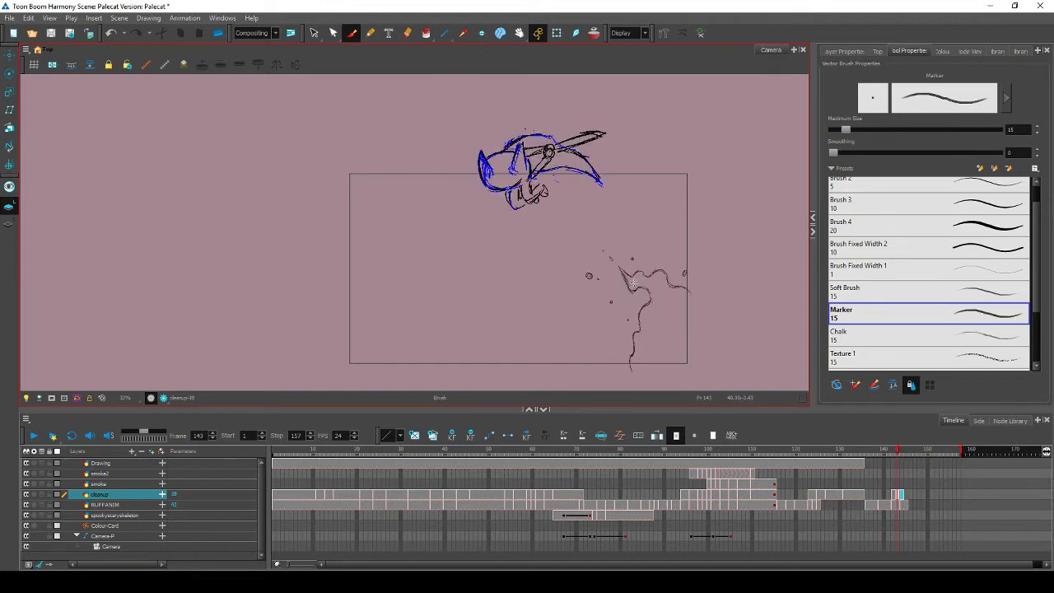
pyautogui.press('.')
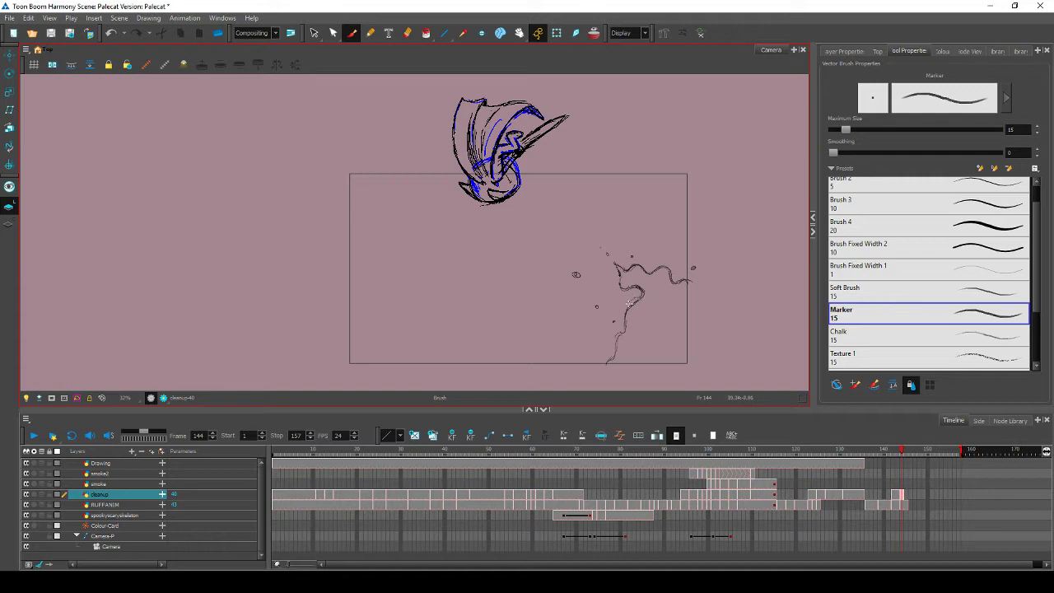
pyautogui.press(',')
pyautogui.press('.')
pyautogui.press(',')
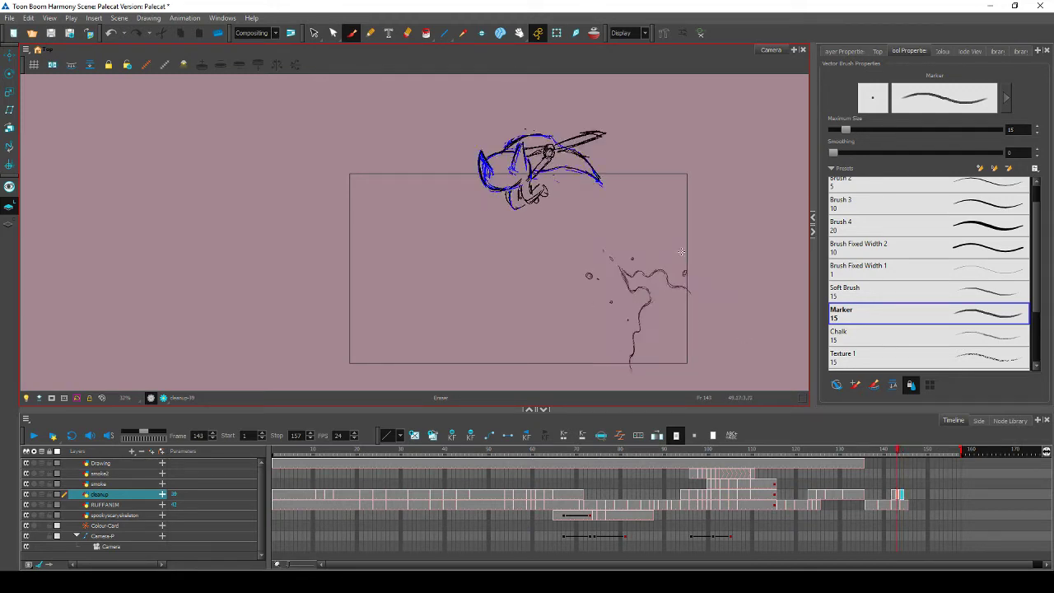
pyautogui.press('.')
pyautogui.press(',')
pyautogui.press('.')
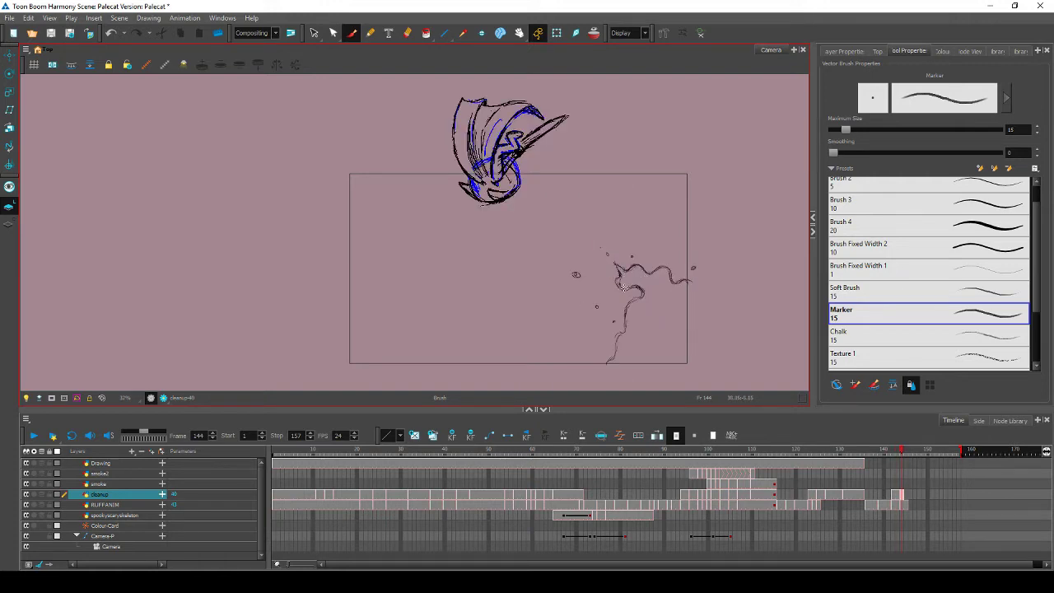
pyautogui.press('e')
pyautogui.hotkey('alt', 'b')
pyautogui.hotkey('alt', 'b')
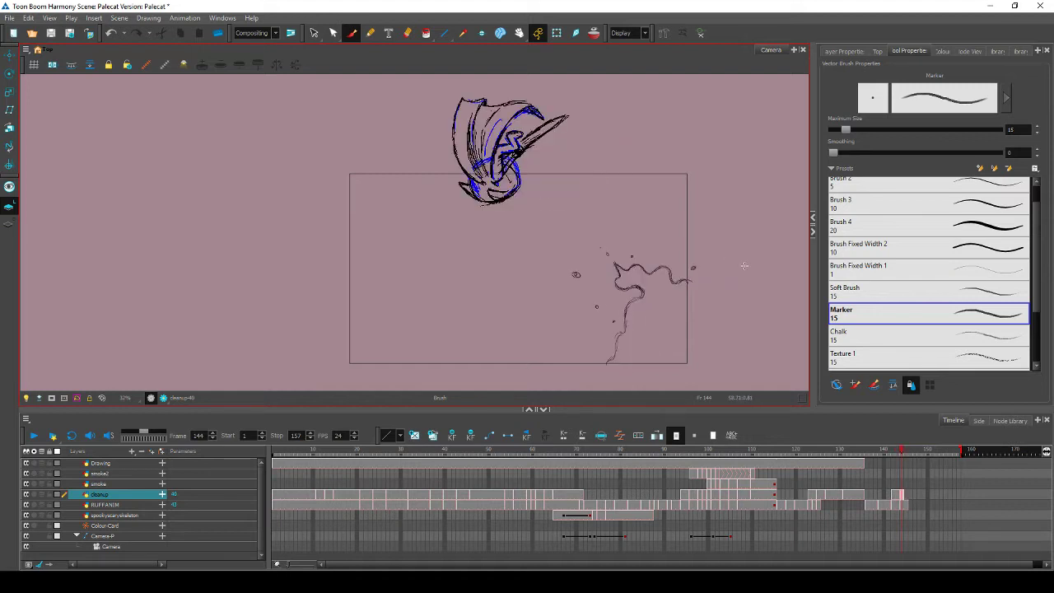
# Clean up the rough lines along the smoke trail's lower edge down to the camera frame's border at frame 144
pyautogui.hotkey('alt', 'e')
pyautogui.moveTo(615, 289)
pyautogui.mouseDown()
pyautogui.moveTo(640, 293)
pyautogui.moveTo(619, 289)
pyautogui.mouseUp()
pyautogui.moveTo(625, 324); pyautogui.dragTo(606, 363)
pyautogui.press(',')
pyautogui.press('.')
pyautogui.hotkey('alt', 'e')
pyautogui.press(',')
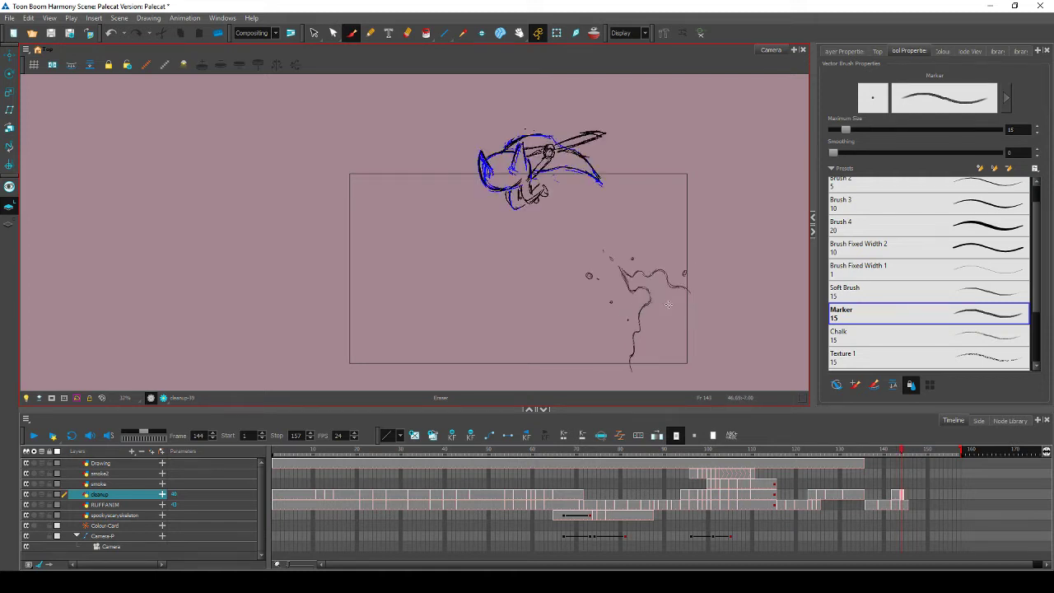
pyautogui.press('.')
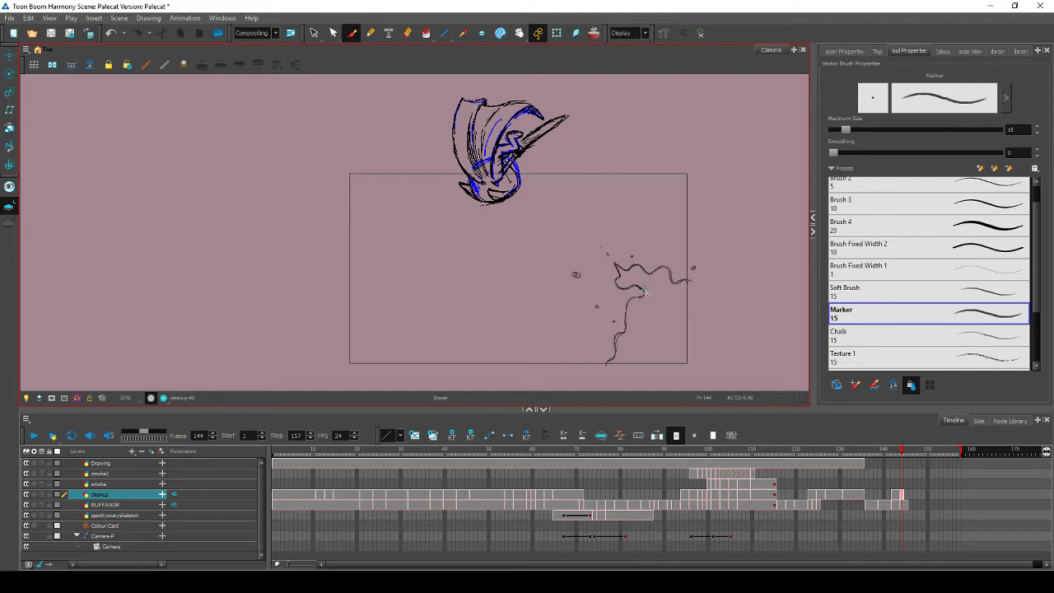
# Strengthen the line around the outward bend above the smoke trail's lower edge at frame 144, flipping against frame 143
pyautogui.press(',')
pyautogui.press('.')
pyautogui.press(',')
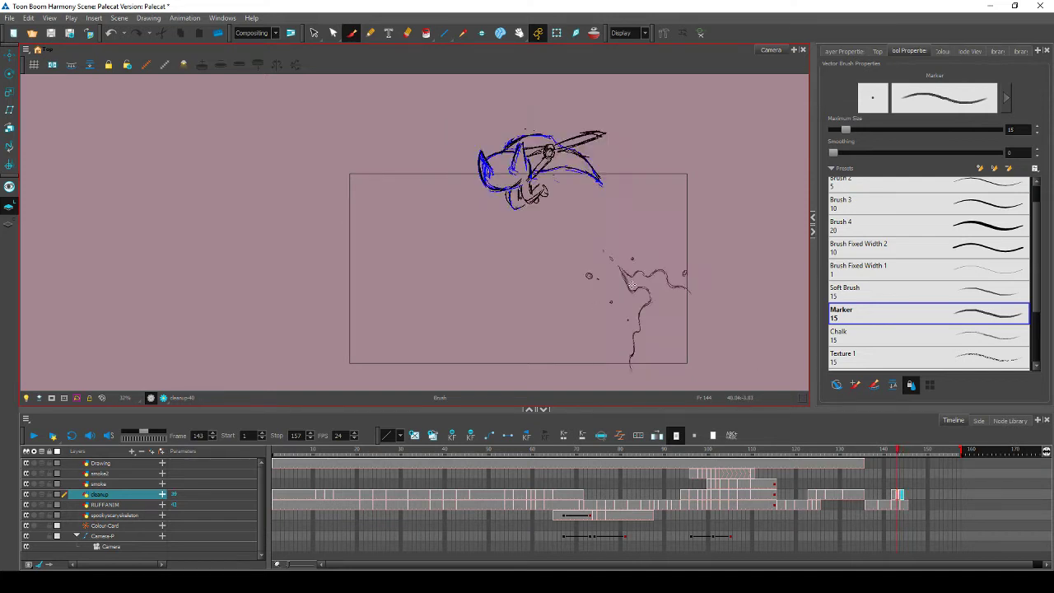
pyautogui.press('.')
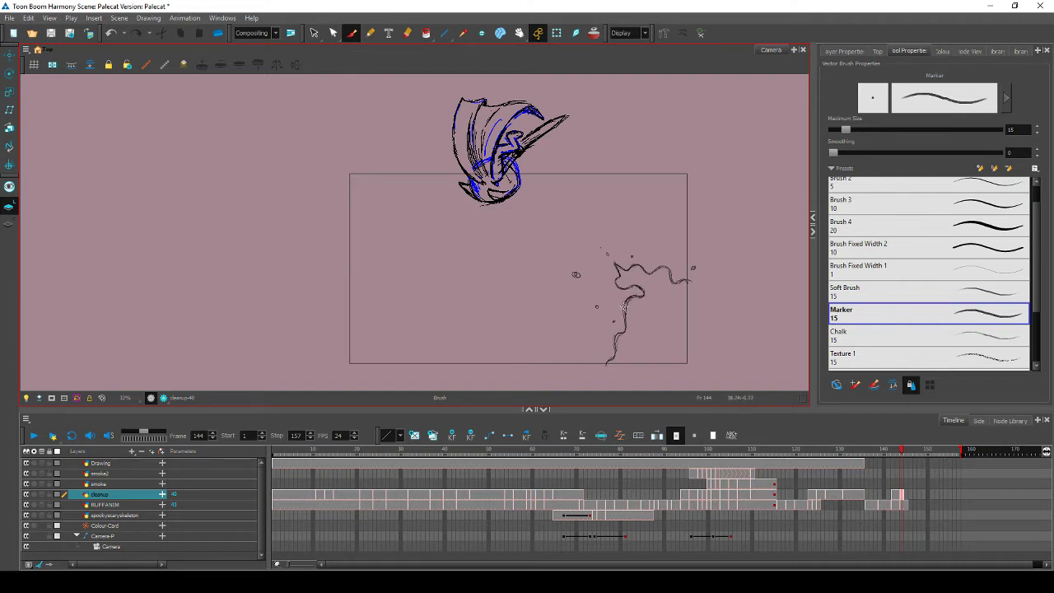
pyautogui.press(',')
pyautogui.press('.')
pyautogui.press(',')
pyautogui.press('.')
pyautogui.press(',')
pyautogui.press('.')
# Select the far end of the smoke trail's upper edge at frame 144 and shift it slightly upward
pyautogui.click(313, 33)
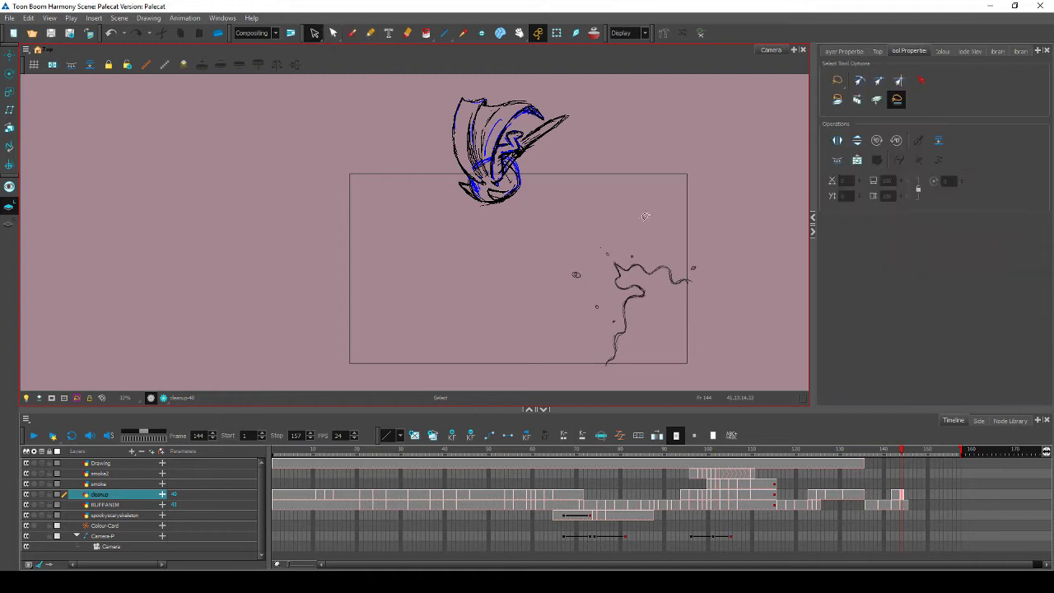
pyautogui.moveTo(638, 250)
pyautogui.mouseDown()
pyautogui.moveTo(693, 294)
pyautogui.moveTo(693, 259)
pyautogui.mouseUp()
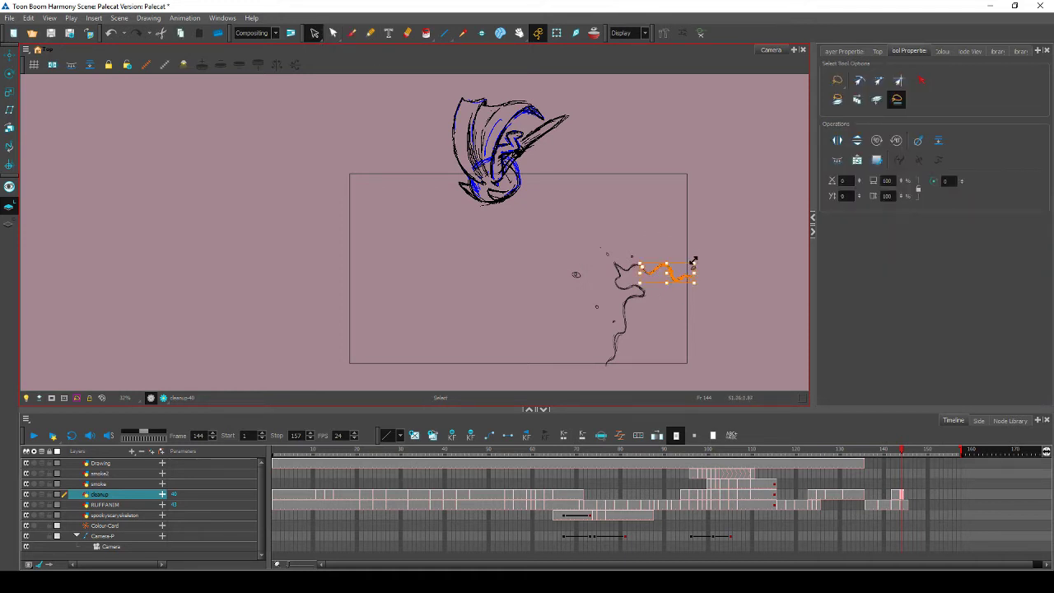
pyautogui.click(697, 251)
pyautogui.press(',')
pyautogui.press('.')
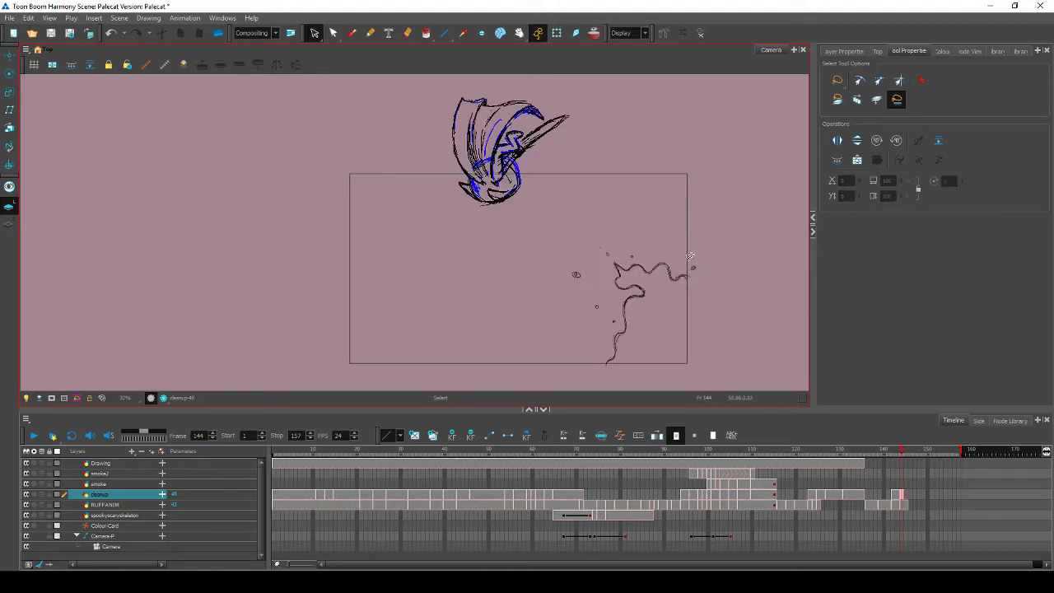
# Select the wave crest on the smoke trail's upper edge at frame 144 and raise it
pyautogui.click(667, 260)
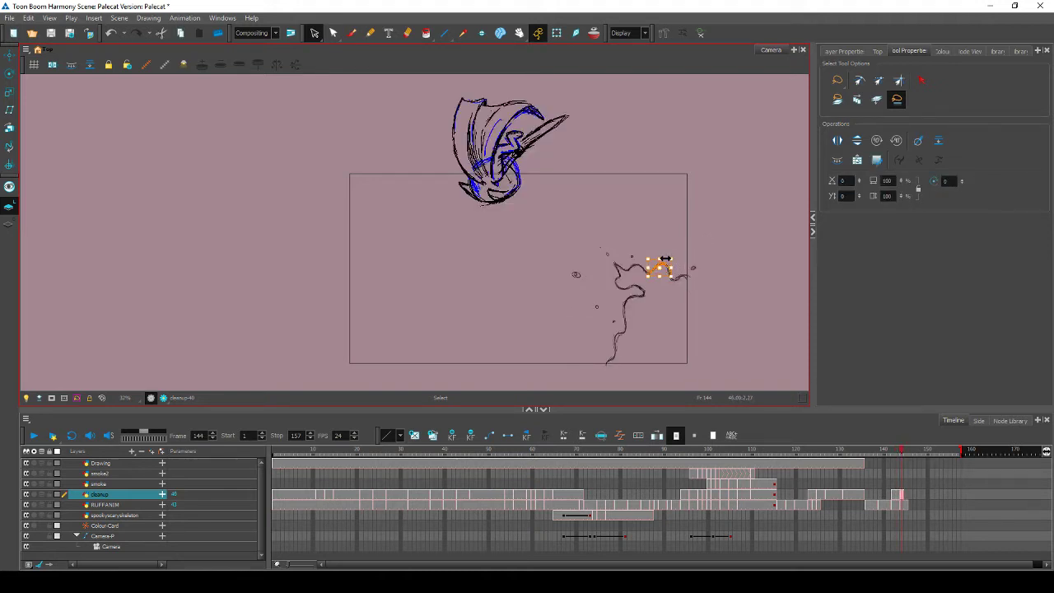
pyautogui.moveTo(664, 258); pyautogui.dragTo(663, 259)
pyautogui.click(664, 259)
pyautogui.click(691, 232)
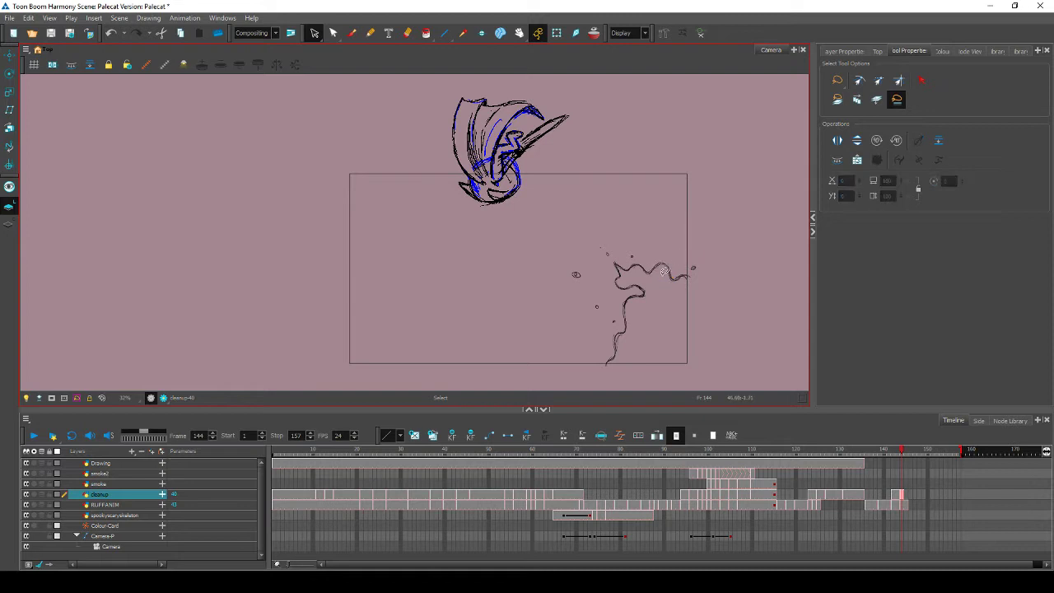
pyautogui.click(672, 261)
pyautogui.moveTo(666, 258); pyautogui.dragTo(668, 268)
pyautogui.moveTo(661, 263); pyautogui.dragTo(677, 250)
pyautogui.press(',')
pyautogui.press('.')
# Redraw the line joining the raised crest to the rest of the smoke trail's upper edge with the Marker brush
pyautogui.click(352, 33)
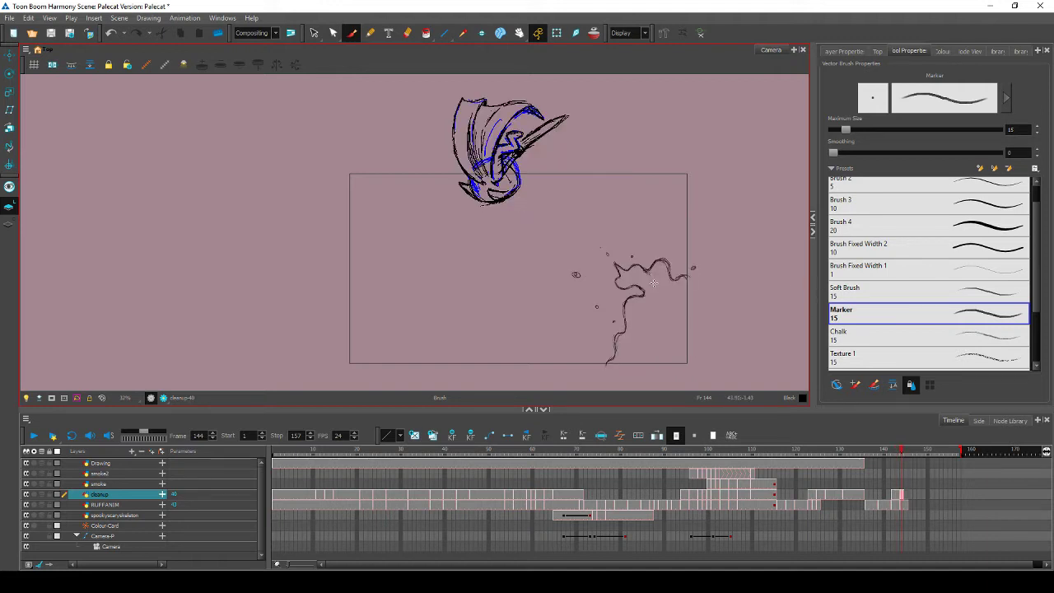
pyautogui.moveTo(652, 271)
pyautogui.mouseDown()
pyautogui.moveTo(668, 275)
pyautogui.moveTo(663, 265)
pyautogui.mouseUp()
pyautogui.hotkey('alt', 'e')
pyautogui.hotkey('alt', 'b')
pyautogui.press('.')
# Touch up the smoke trail's upper edge at frame 144 with the Chalk brush and eraser, flipping against frame 143
pyautogui.click(837, 333)
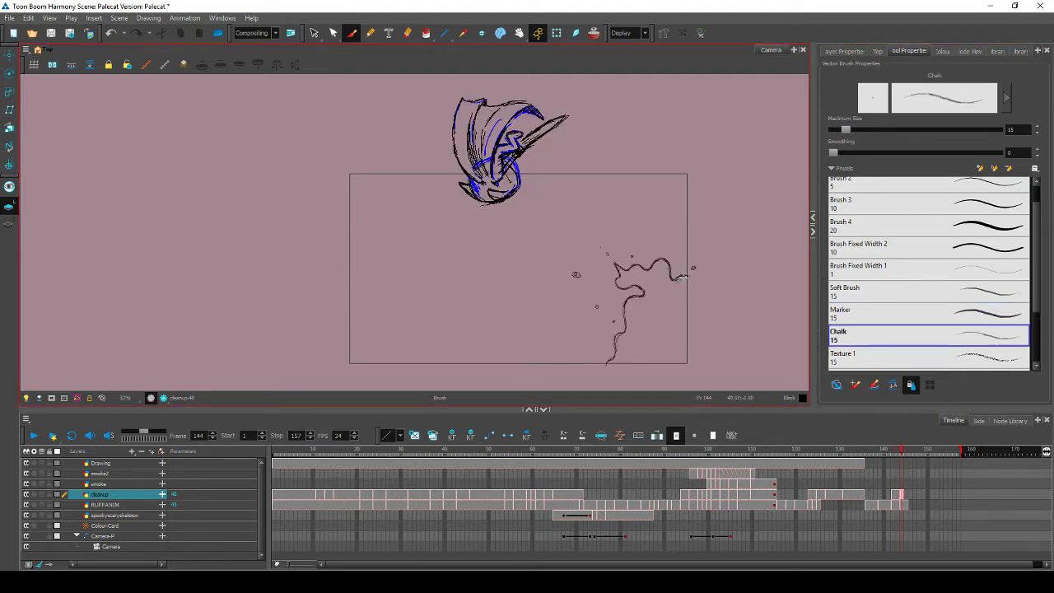
pyautogui.press(',')
pyautogui.press('.')
pyautogui.hotkey('alt', 'e')
pyautogui.press(',')
pyautogui.press('.')
pyautogui.press(',')
pyautogui.press('.')
pyautogui.hotkey('alt', 'b')
# Check the smoke trail's movement by flipping through frames 143, 144 and 145
pyautogui.press('.')
pyautogui.press(',')
pyautogui.press(',')
pyautogui.press('.')
pyautogui.press('.')
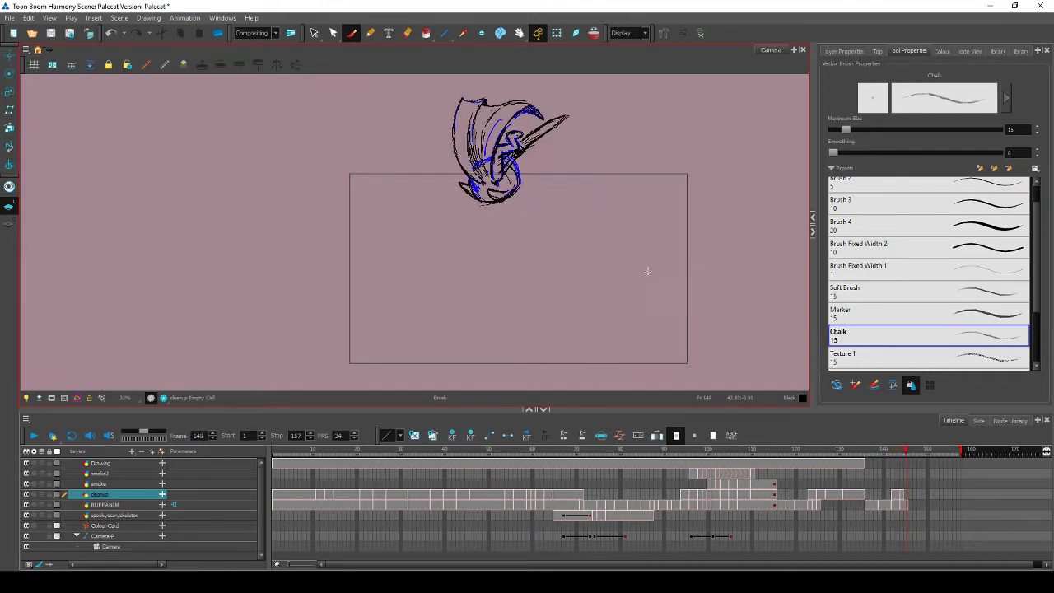
pyautogui.press(',')
pyautogui.press(',')
pyautogui.press('.')
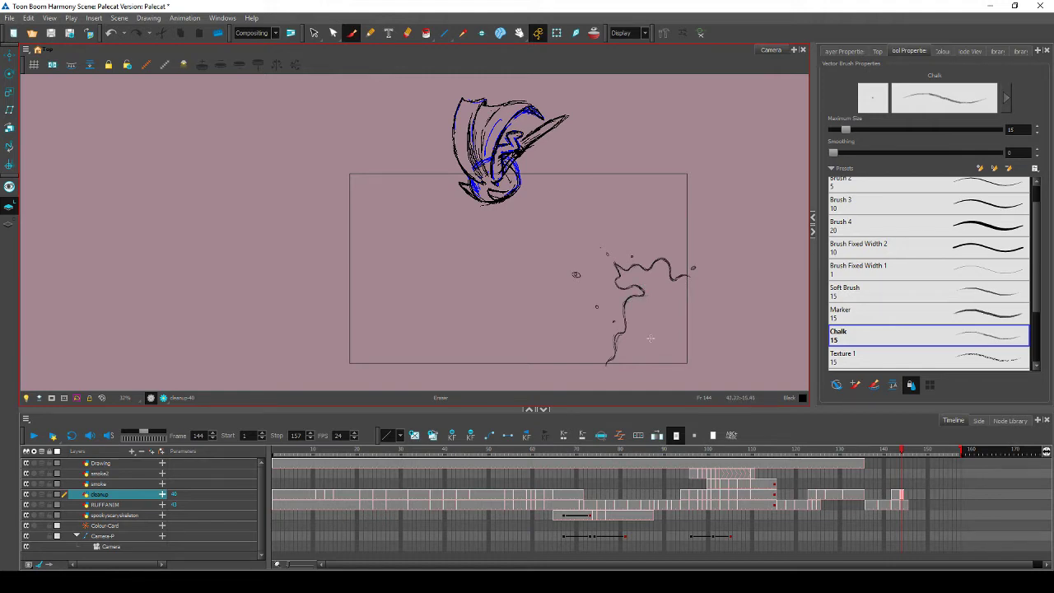
pyautogui.press(',')
pyautogui.press('.')
pyautogui.press(',')
pyautogui.press('.')
# Return to the Marker brush, erase the smoke trail's tip at frame 144 and redraw it extending further up and outward
pyautogui.moveTo(845, 129); pyautogui.dragTo(852, 137)
pyautogui.click(858, 292)
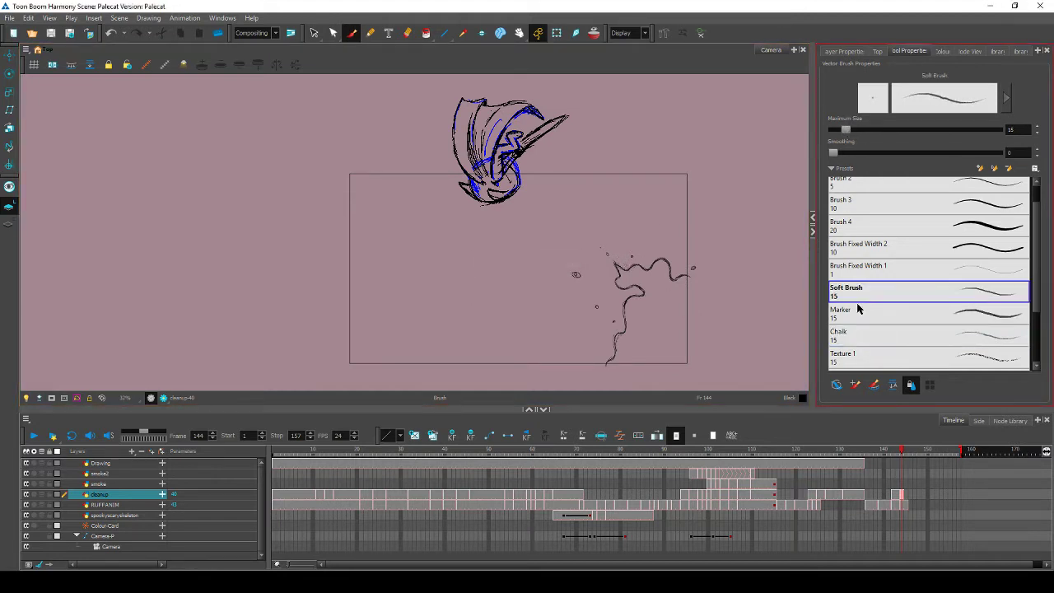
pyautogui.click(856, 317)
pyautogui.moveTo(614, 262); pyautogui.dragTo(629, 265)
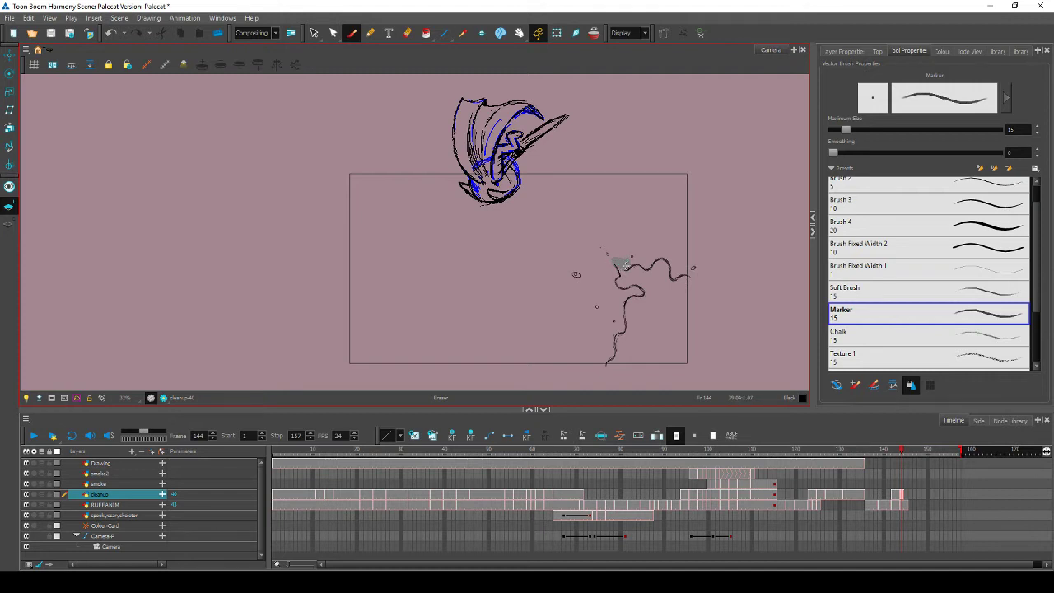
pyautogui.moveTo(625, 265); pyautogui.dragTo(625, 268)
pyautogui.press(',')
pyautogui.press('.')
pyautogui.press(',')
pyautogui.press('.')
pyautogui.hotkey('alt', 'b')
pyautogui.press(',')
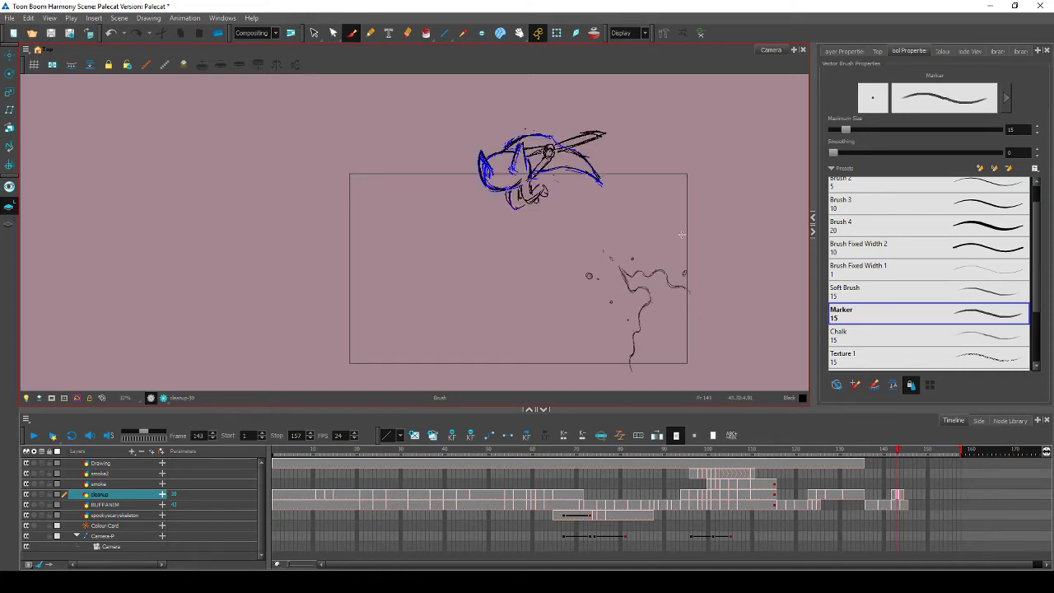
pyautogui.press('.')
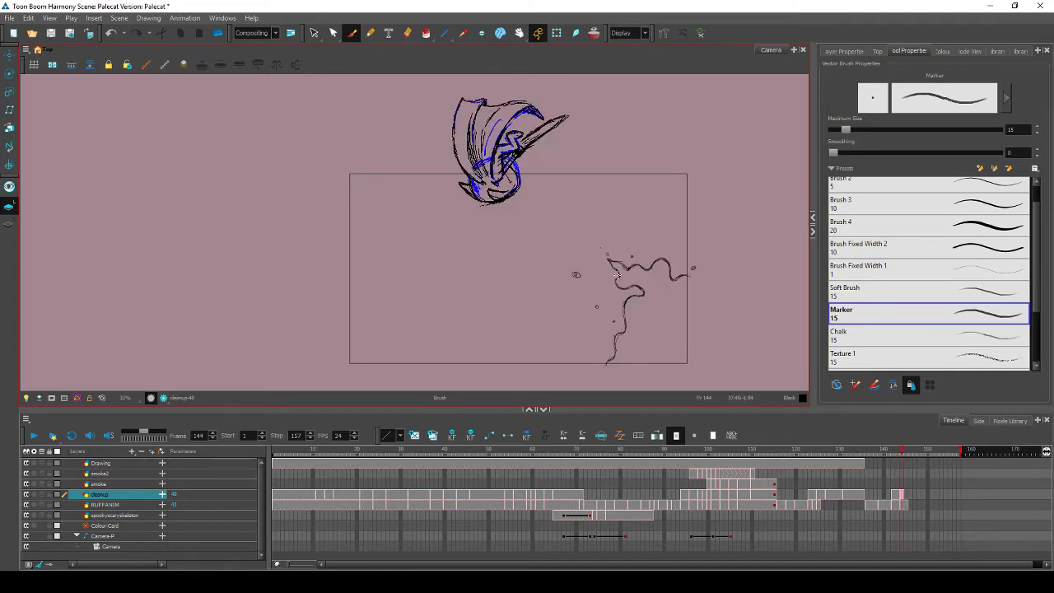
# Examine the extended smoke tip's motion by flipping repeatedly between frames 143, 144 and 145
pyautogui.press(',')
pyautogui.press('.')
pyautogui.press(',')
pyautogui.press('.')
pyautogui.press(',')
pyautogui.press('.')
pyautogui.press(',')
pyautogui.press('.')
pyautogui.press(',')
pyautogui.press('.')
pyautogui.press(',')
pyautogui.press('.')
pyautogui.press(',')
pyautogui.press('.')
pyautogui.press('e')
pyautogui.press(',')
pyautogui.press('.')
pyautogui.press('.')
pyautogui.press(',')
pyautogui.press('.')
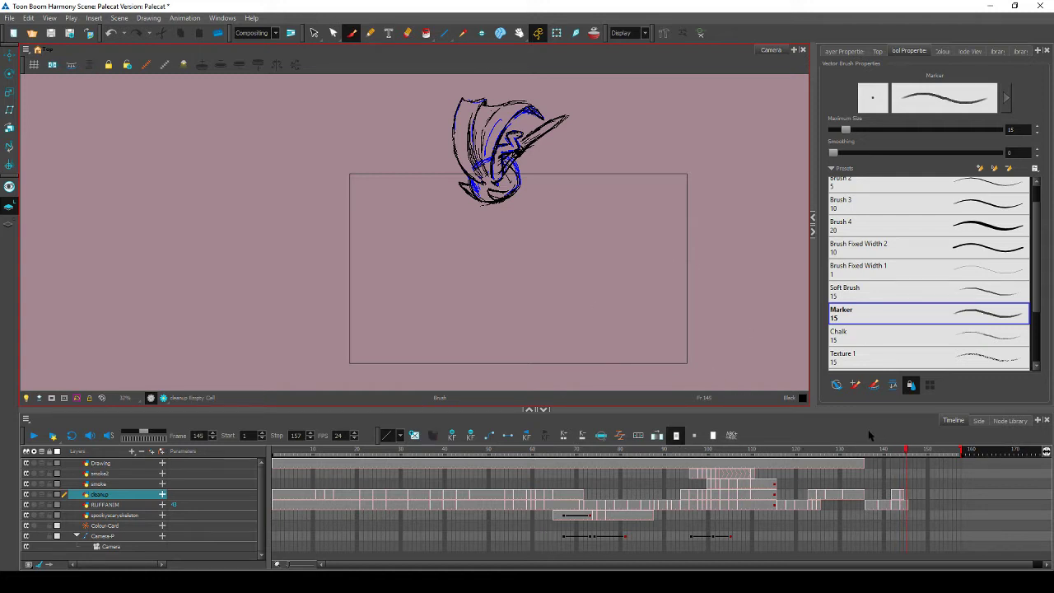
# Go to frame 146 on the RUFFANIM layer and enlarge the Marker brush to 25.2, drawing test strokes and undoing them
pyautogui.click(903, 497)
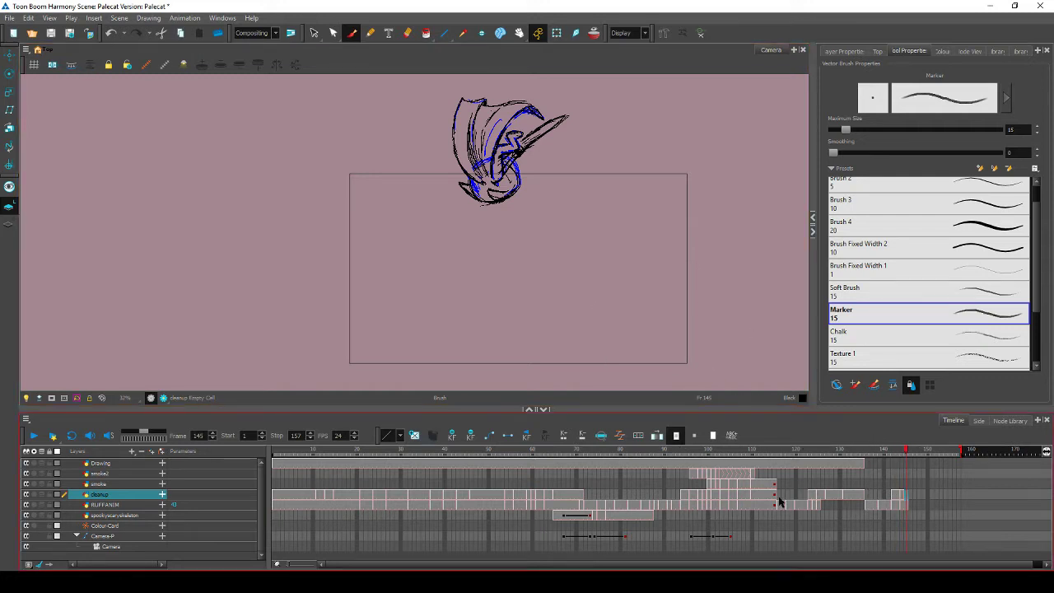
pyautogui.click(912, 504)
pyautogui.moveTo(721, 240)
pyautogui.mouseDown()
pyautogui.moveTo(716, 266)
pyautogui.moveTo(729, 288)
pyautogui.mouseUp()
pyautogui.hotkey('ctrl', 'z')
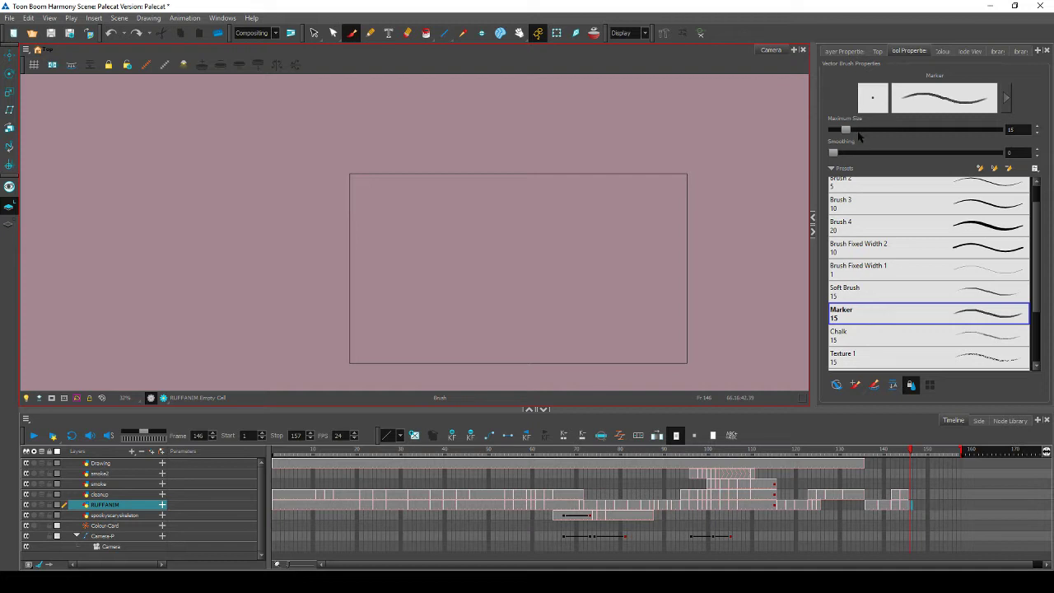
pyautogui.moveTo(730, 208)
pyautogui.mouseDown()
pyautogui.moveTo(722, 219)
pyautogui.moveTo(730, 276)
pyautogui.mouseUp()
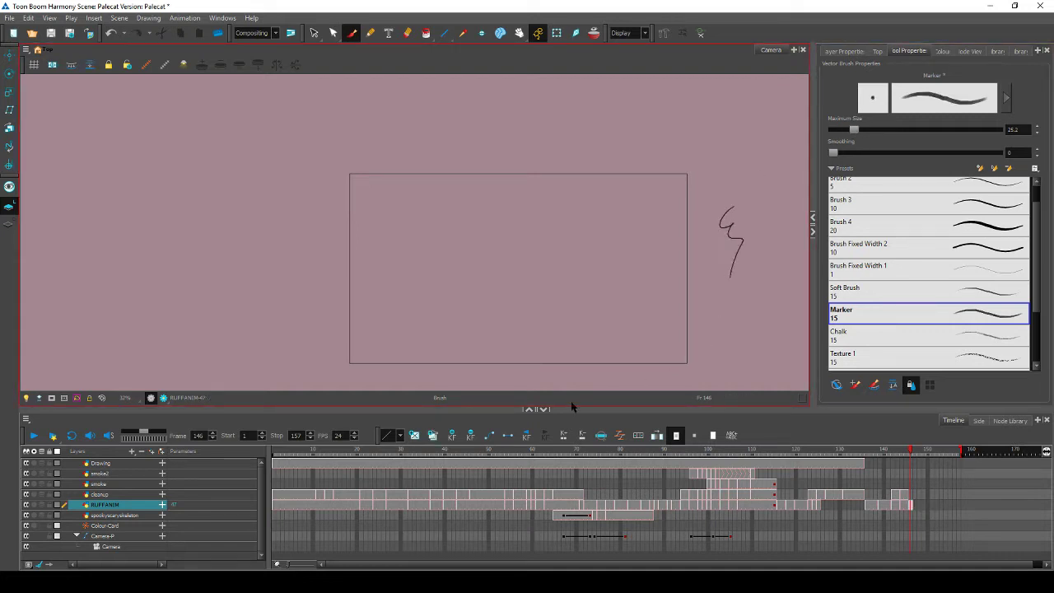
pyautogui.hotkey('ctrl', 'z')
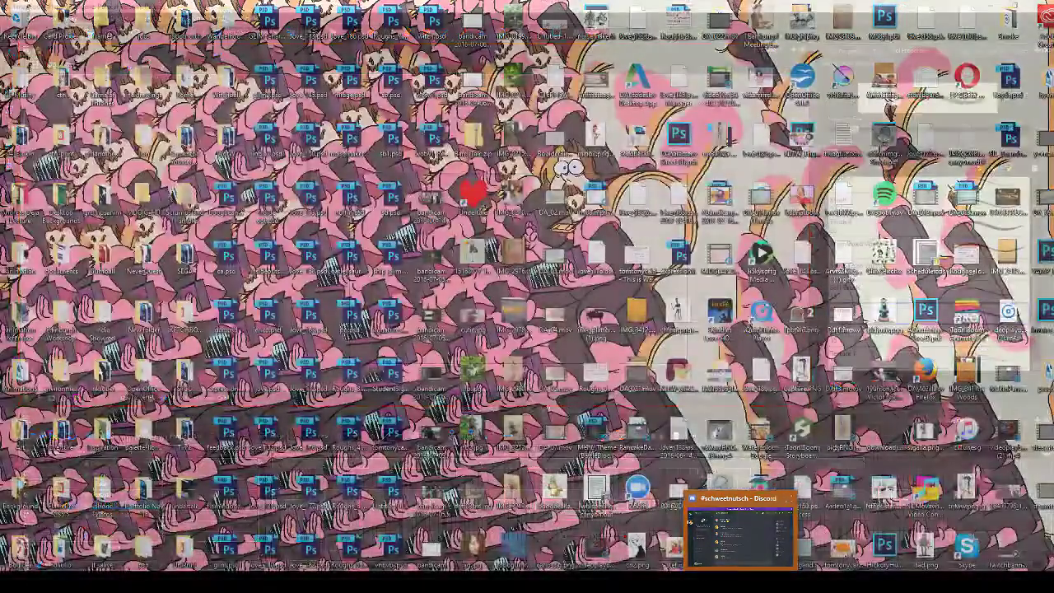
# Switch to the palecat project in Toon Boom Storyboard Pro
pyautogui.moveTo(713, 582)
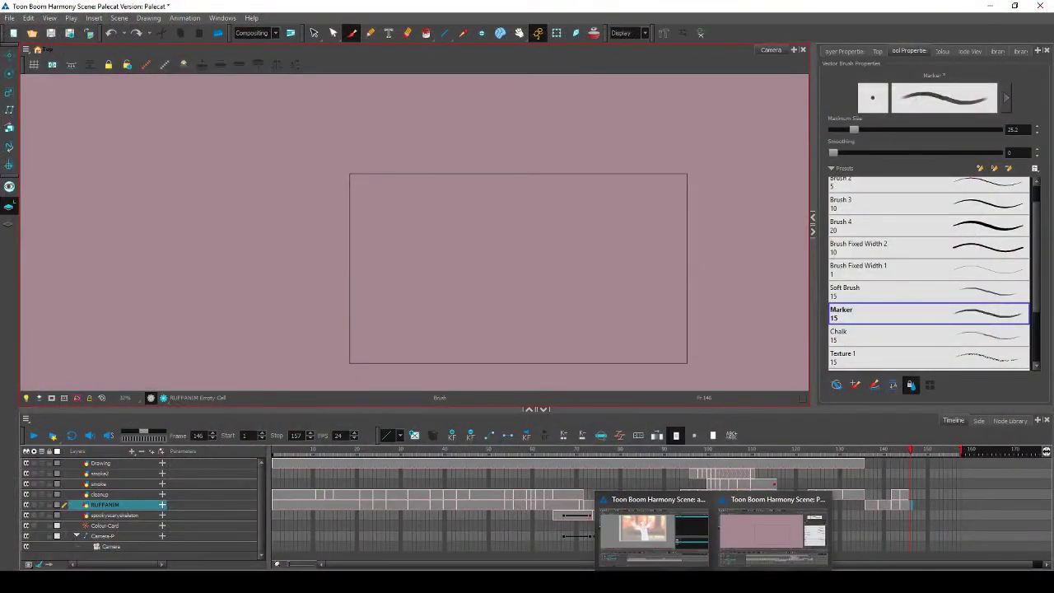
pyautogui.click(660, 581)
pyautogui.click(695, 558)
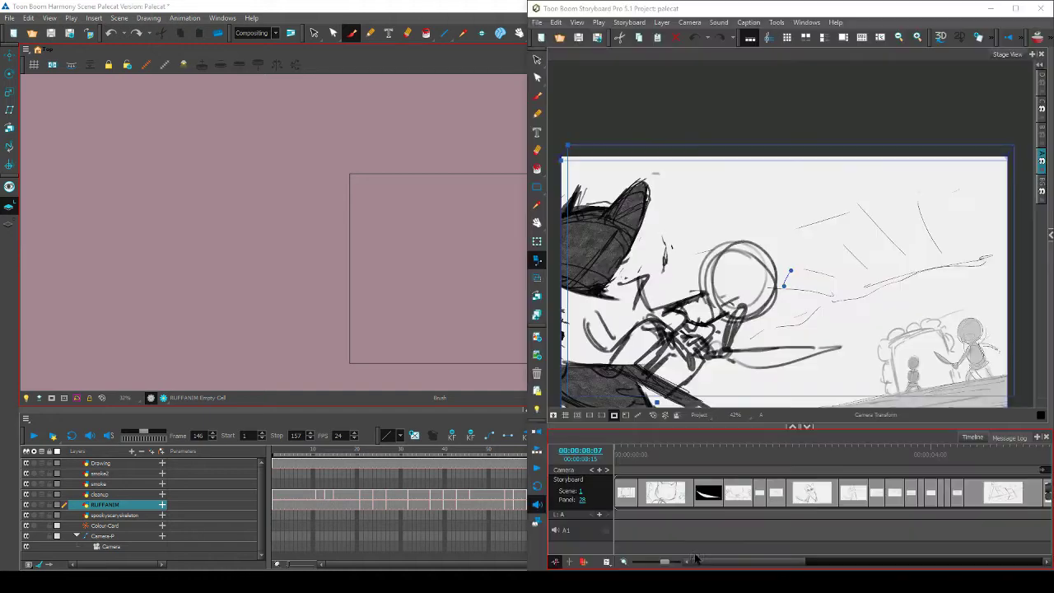
# Scrub the storyboard timeline to panel 22 at 00:00:07:00 and maximize the storyboard window
pyautogui.moveTo(784, 561); pyautogui.dragTo(900, 530)
pyautogui.moveTo(831, 451); pyautogui.dragTo(726, 472)
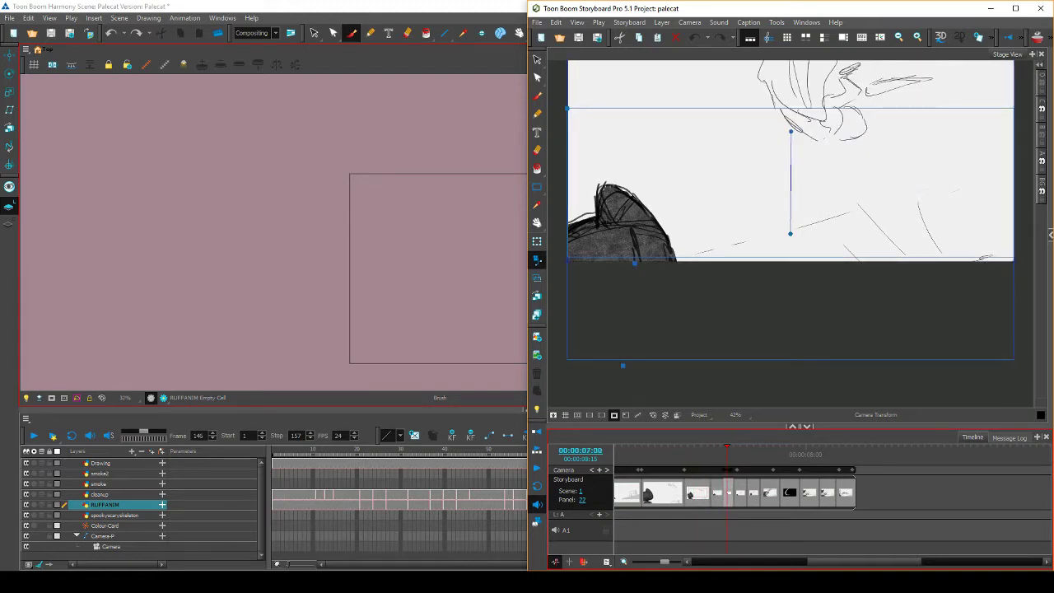
pyautogui.moveTo(843, 10); pyautogui.dragTo(823, 174)
pyautogui.doubleClick(824, 176)
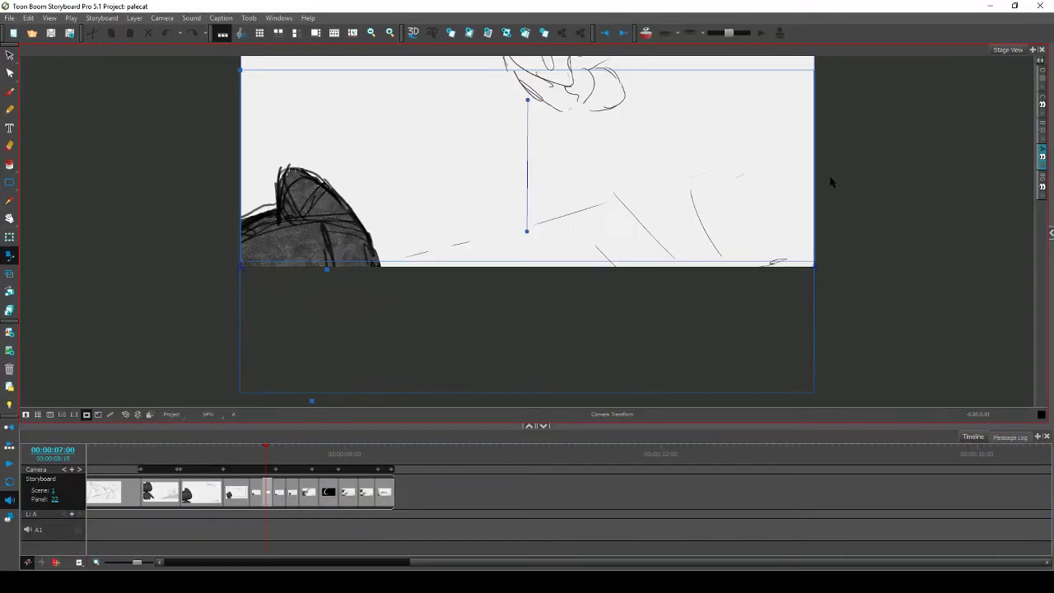
# Arrange the storyboard and the Palecat Harmony scene side by side, and go to frame 146 in the scene's timeline
pyautogui.click(991, 10)
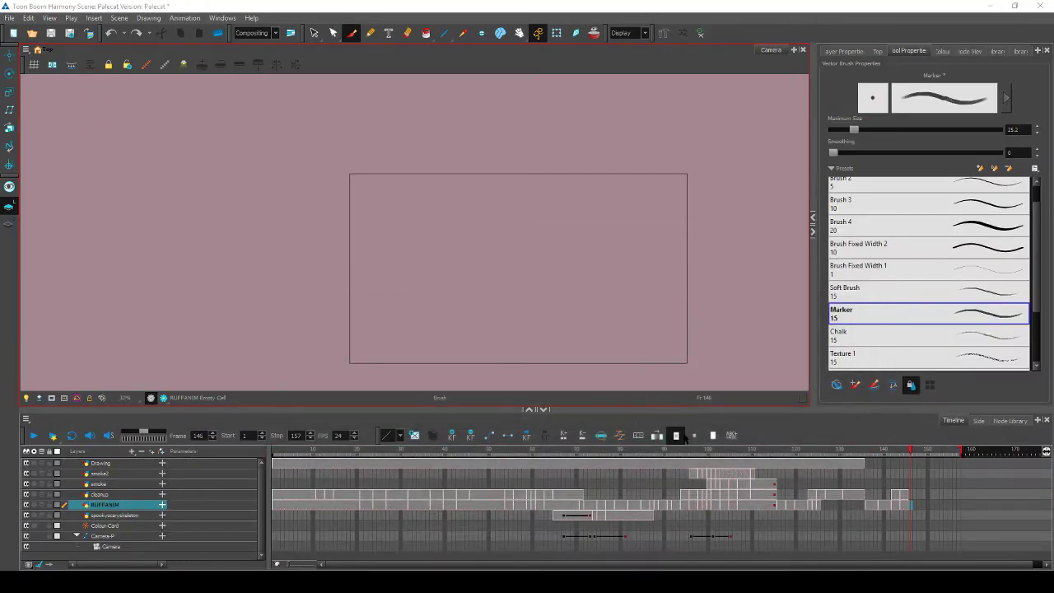
pyautogui.moveTo(907, 453)
pyautogui.mouseDown()
pyautogui.moveTo(890, 453)
pyautogui.moveTo(903, 456)
pyautogui.mouseUp()
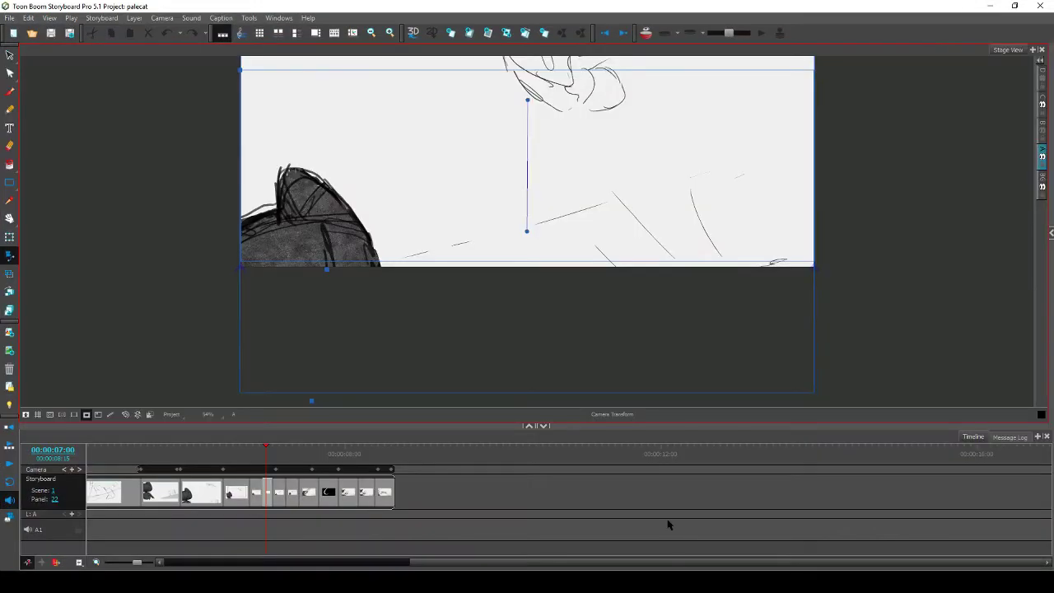
pyautogui.moveTo(559, 14); pyautogui.dragTo(1053, 123)
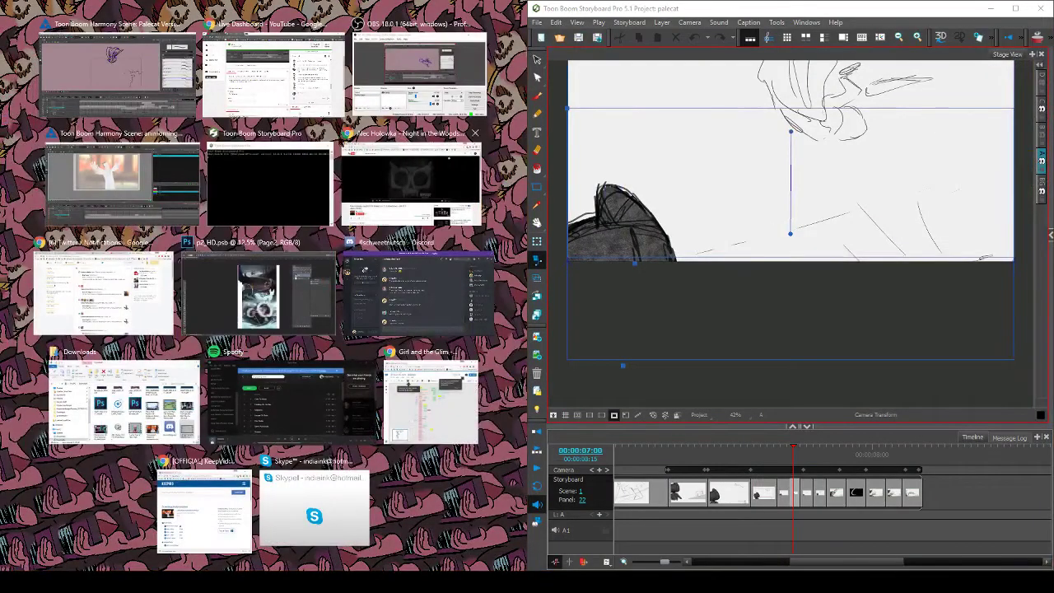
pyautogui.click(115, 75)
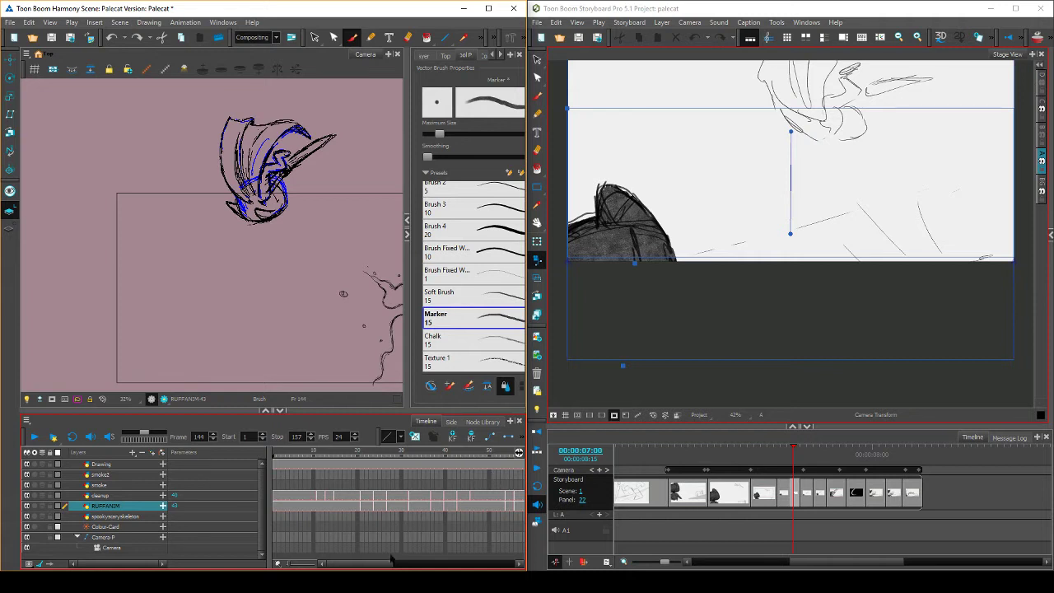
pyautogui.moveTo(381, 564); pyautogui.dragTo(501, 551)
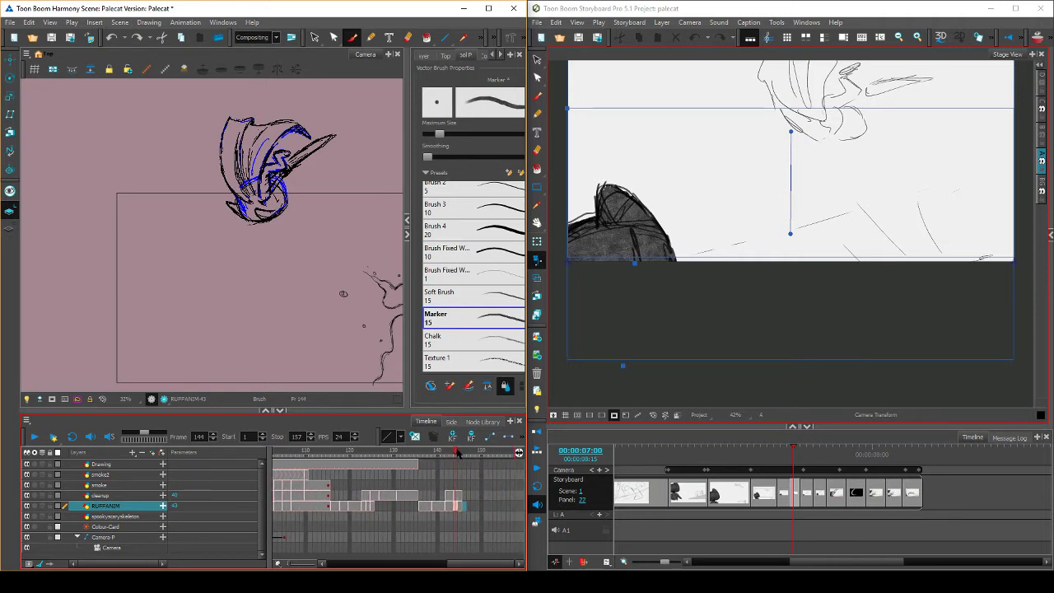
pyautogui.moveTo(458, 454); pyautogui.dragTo(465, 451)
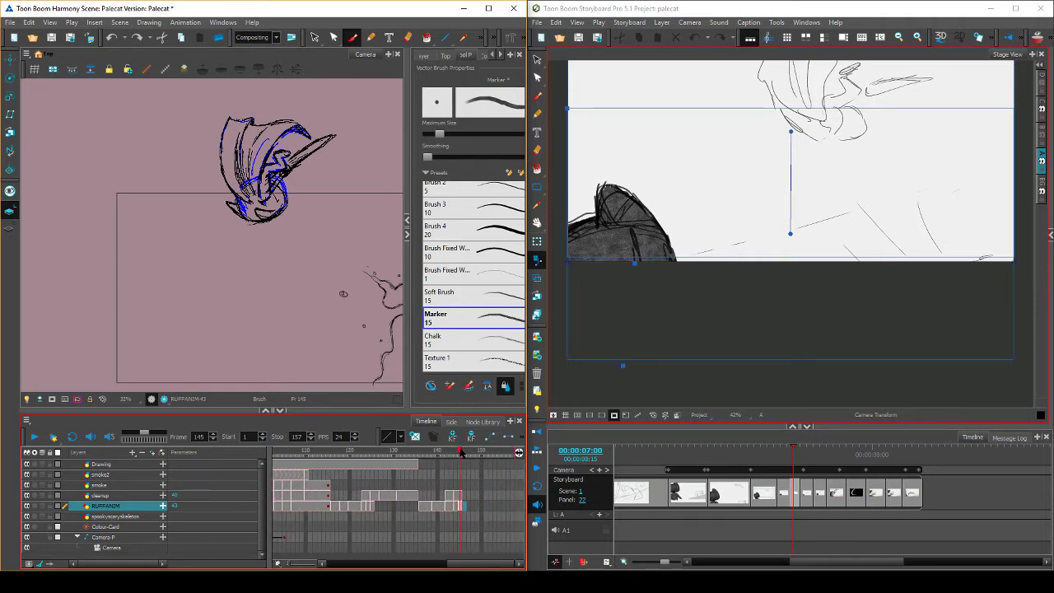
# Move the storyboard to panel 23 at 00:00:07:04 and centre its full drawing as a reference
pyautogui.click(809, 447)
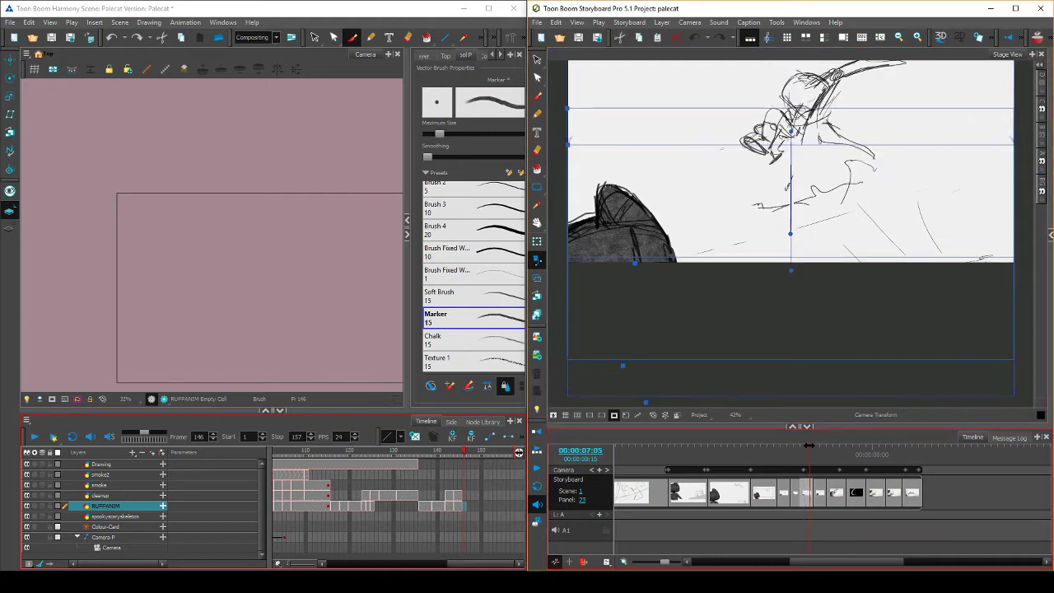
pyautogui.moveTo(810, 446); pyautogui.dragTo(807, 443)
pyautogui.press('space')
pyautogui.moveTo(807, 319); pyautogui.dragTo(795, 391)
pyautogui.click(463, 452)
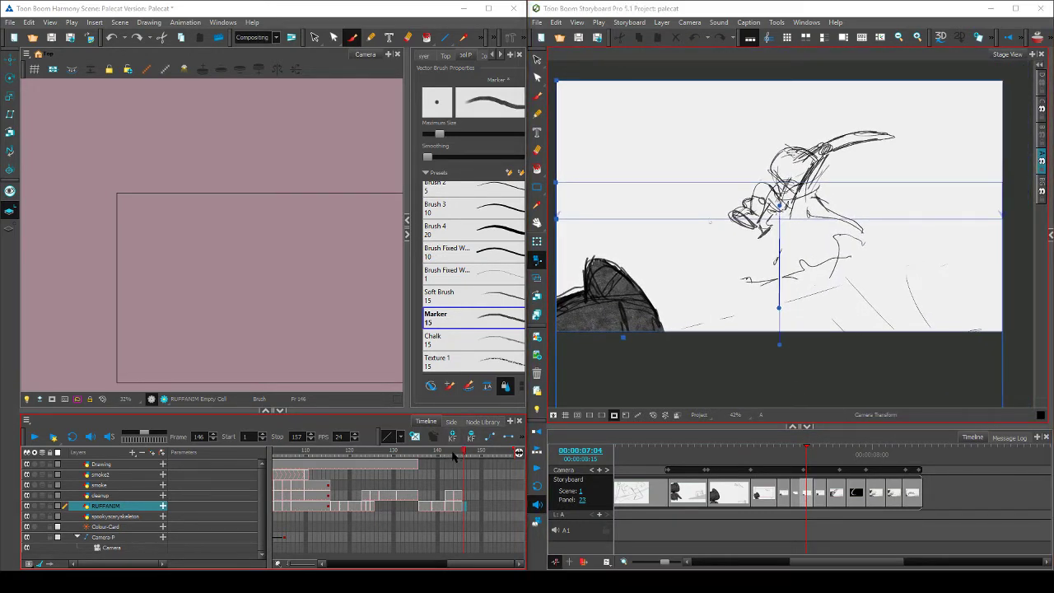
# Return to frame 145 with the Brush tool, save the scene, and try a short stroke below the cat's head
pyautogui.moveTo(460, 452); pyautogui.dragTo(460, 452)
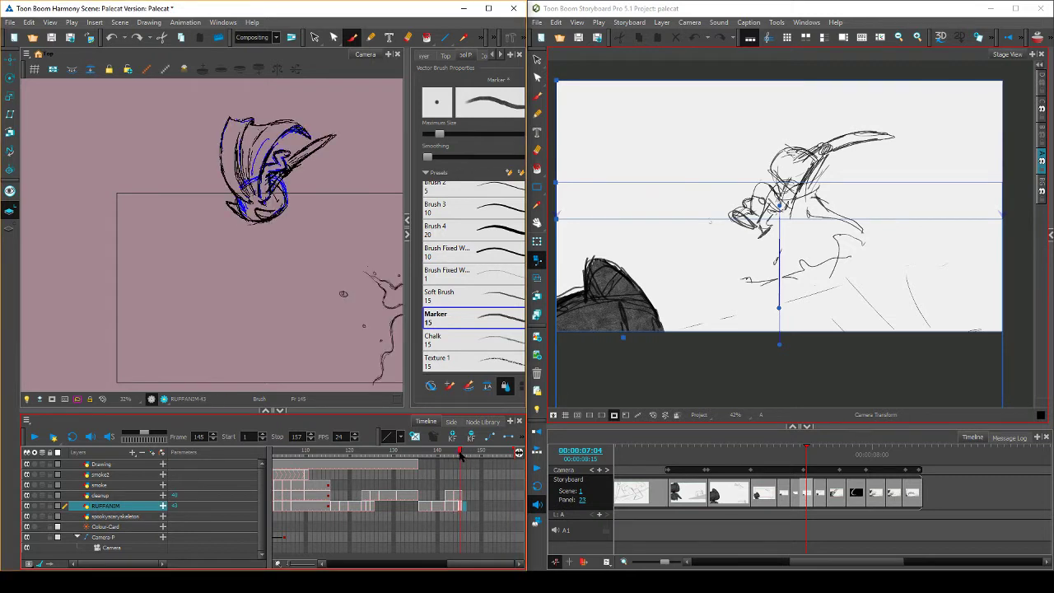
pyautogui.press('space')
pyautogui.moveTo(326, 328); pyautogui.dragTo(377, 333)
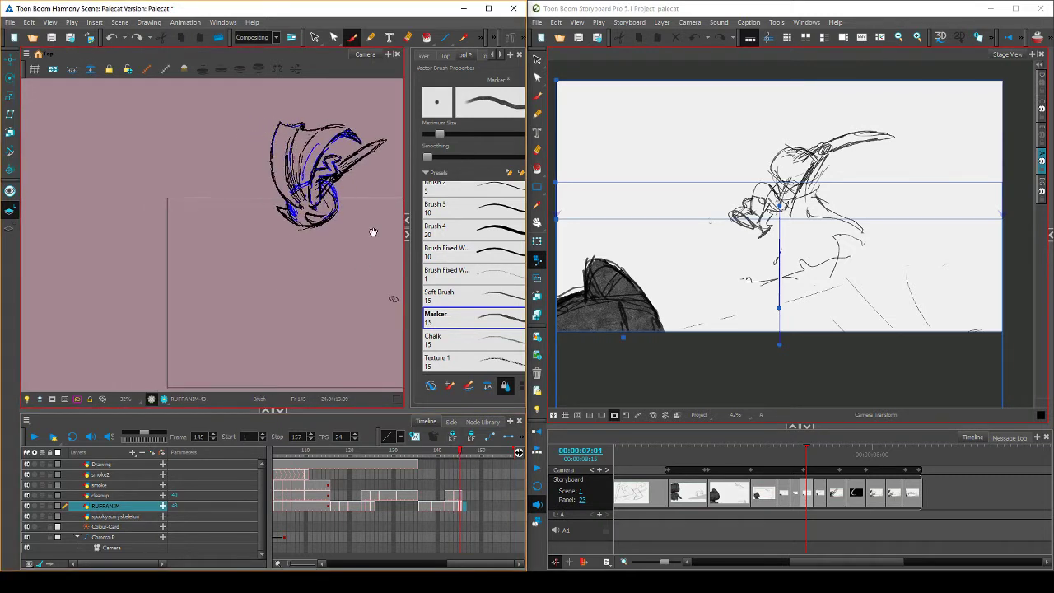
pyautogui.moveTo(299, 321); pyautogui.dragTo(320, 323)
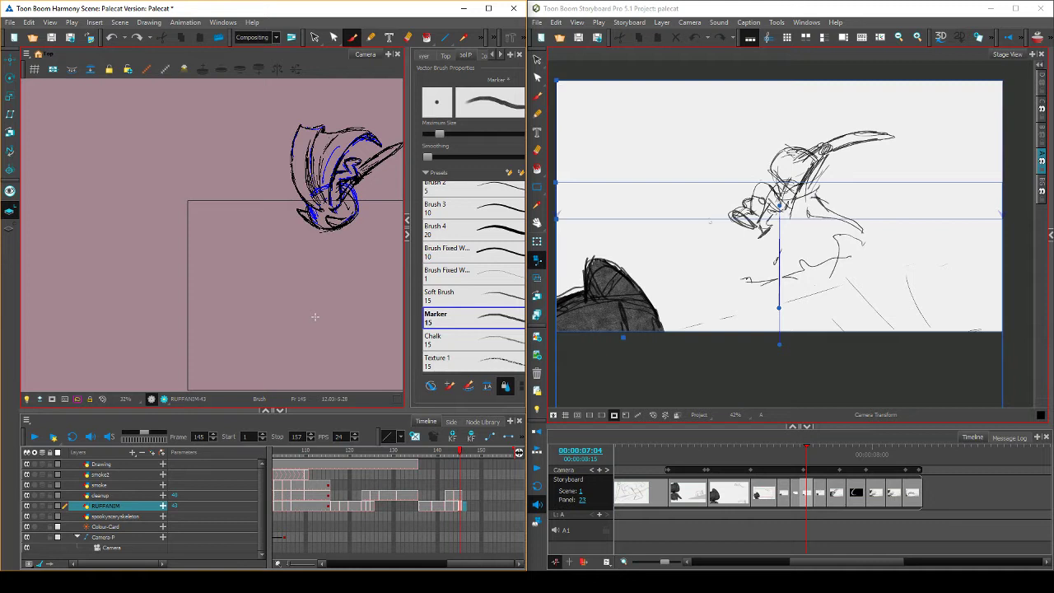
pyautogui.click(314, 38)
pyautogui.click(353, 37)
pyautogui.hotkey('ctrl', 's')
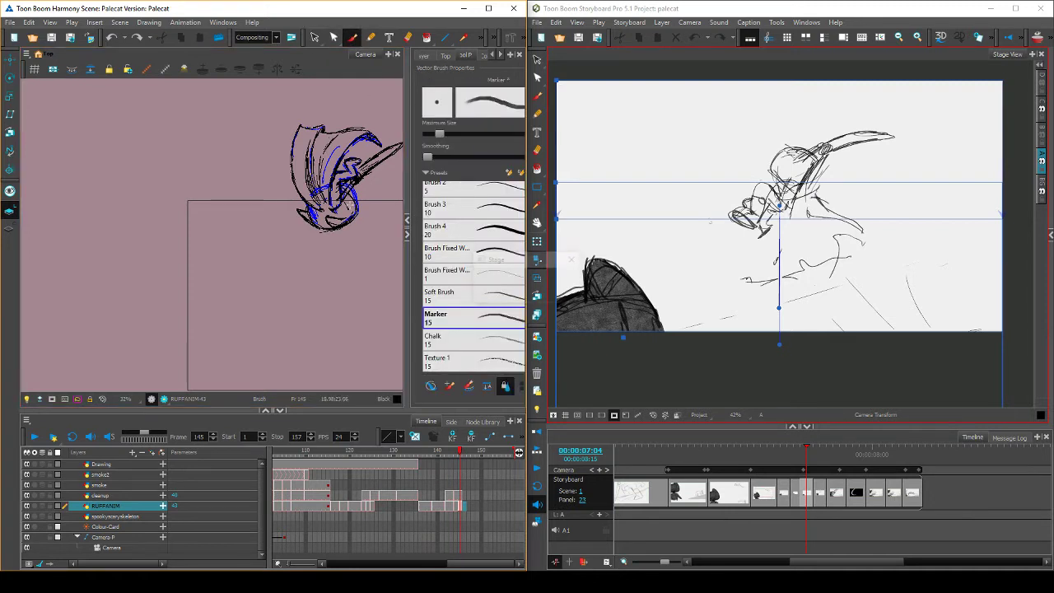
pyautogui.moveTo(321, 238); pyautogui.dragTo(338, 237)
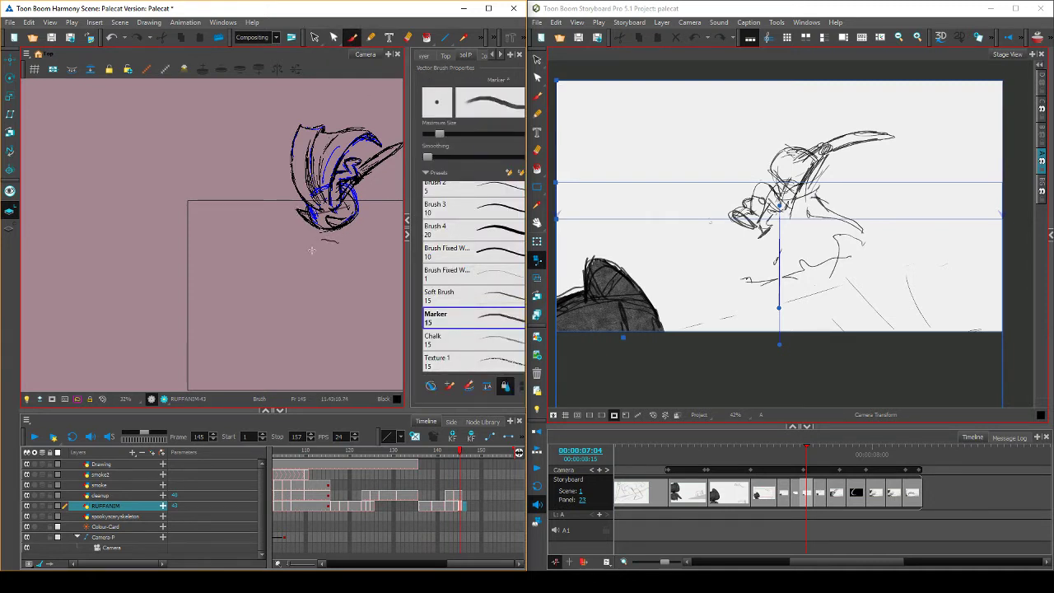
# Examine the cat's rough poses by flipping back from frame 144 to frame 140
pyautogui.press(',')
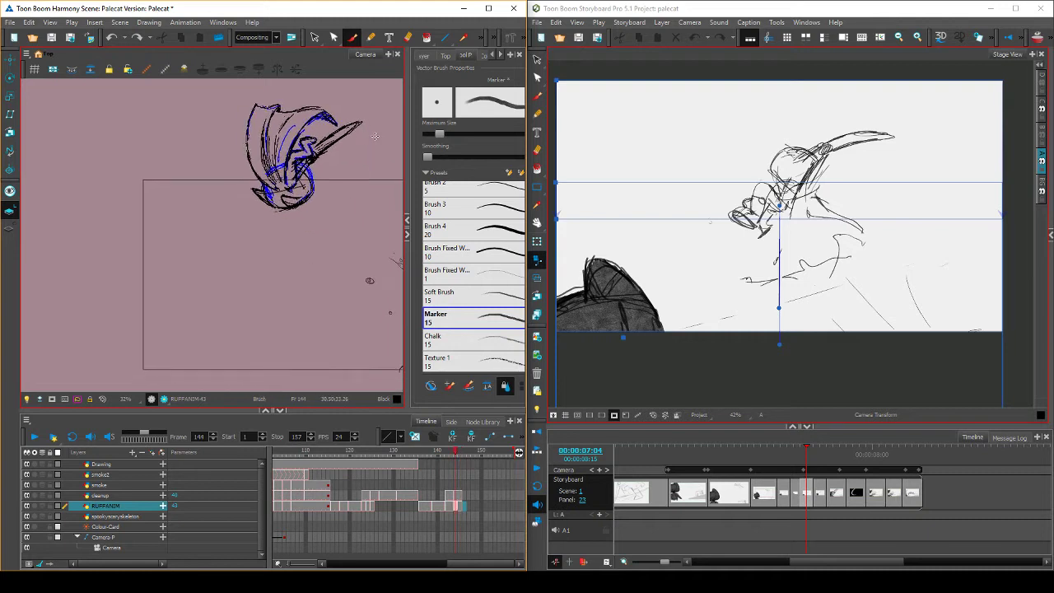
pyautogui.press(',')
pyautogui.press(',')
pyautogui.press(',')
pyautogui.press('.')
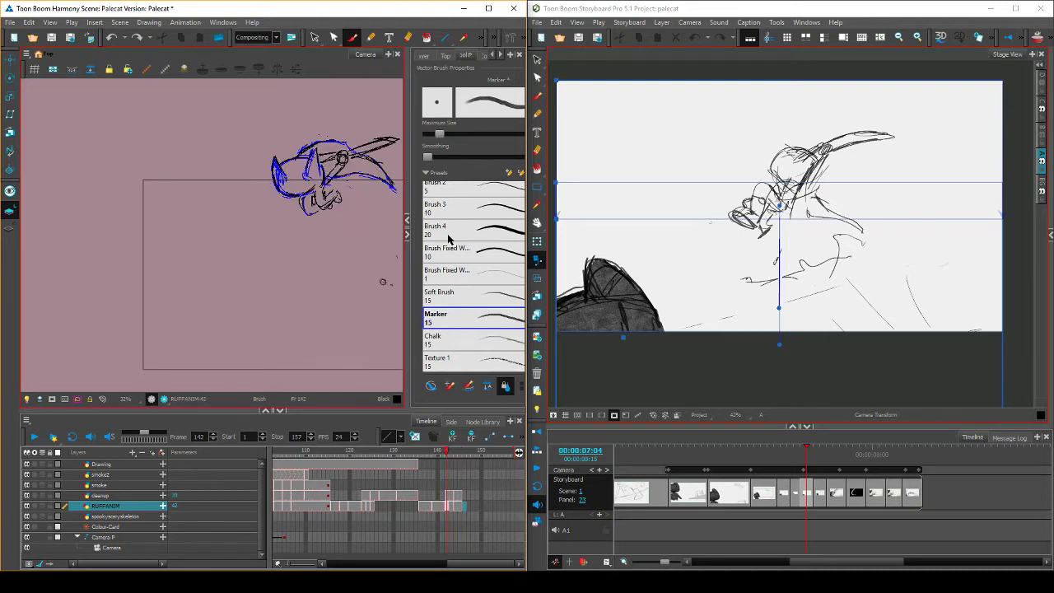
pyautogui.press(',')
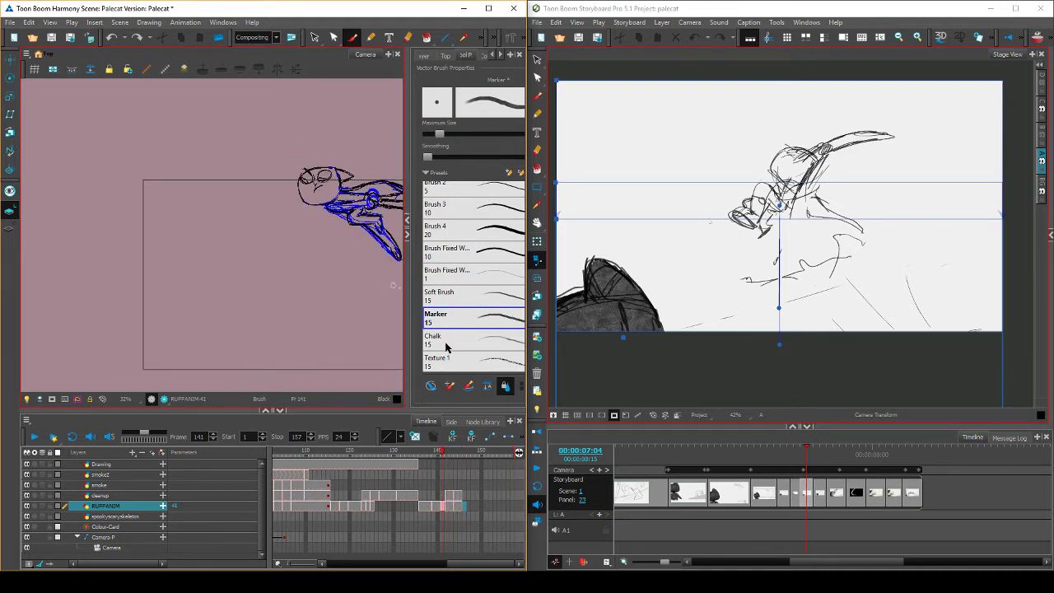
pyautogui.press('.')
pyautogui.moveTo(449, 454)
pyautogui.mouseDown()
pyautogui.moveTo(438, 456)
pyautogui.moveTo(471, 459)
pyautogui.moveTo(424, 466)
pyautogui.moveTo(451, 461)
pyautogui.moveTo(438, 461)
pyautogui.mouseUp()
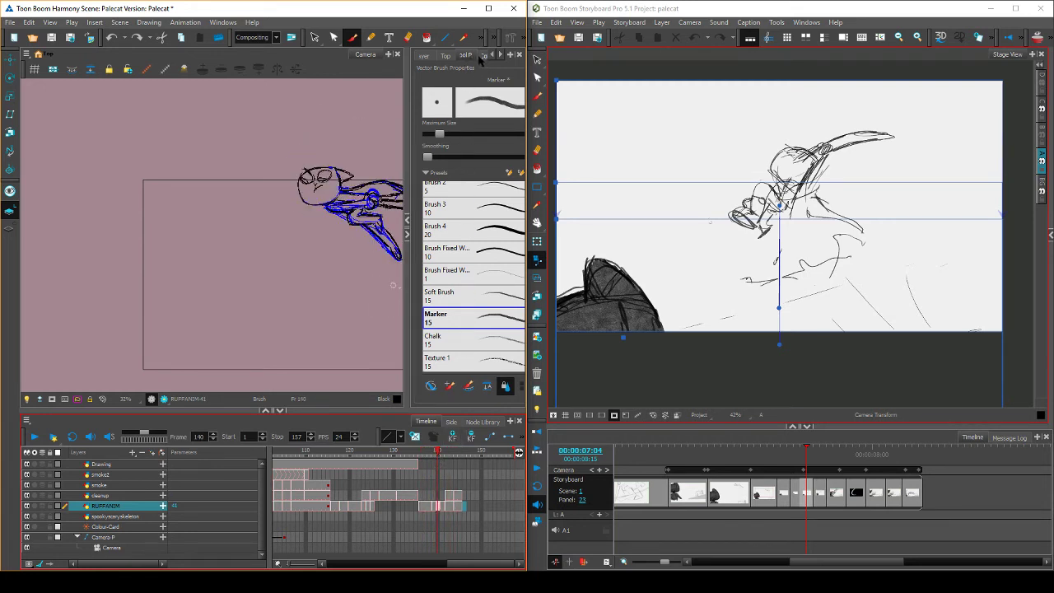
# Add a bright green swatch (R 0, G 255, B 88) to the Palecat palette as the drawing colour
pyautogui.click(481, 56)
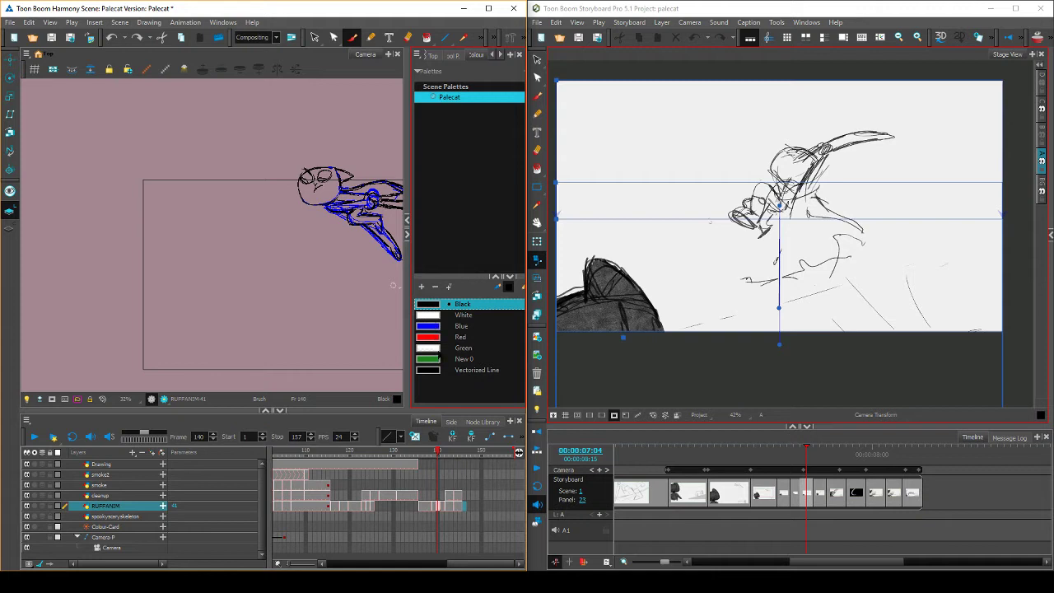
pyautogui.click(437, 368)
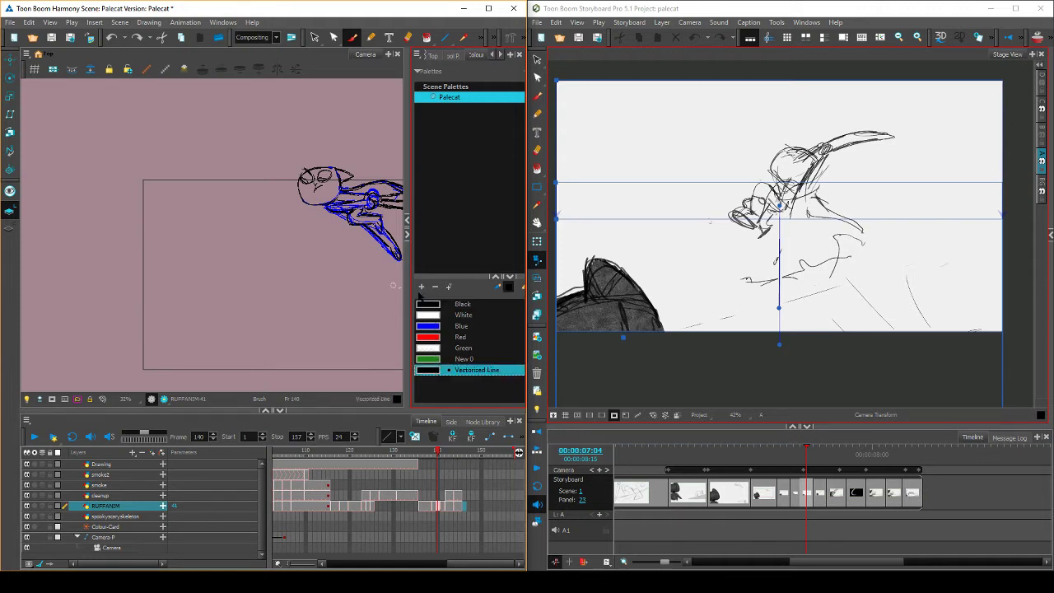
pyautogui.click(421, 285)
pyautogui.doubleClick(430, 383)
pyautogui.click(288, 310)
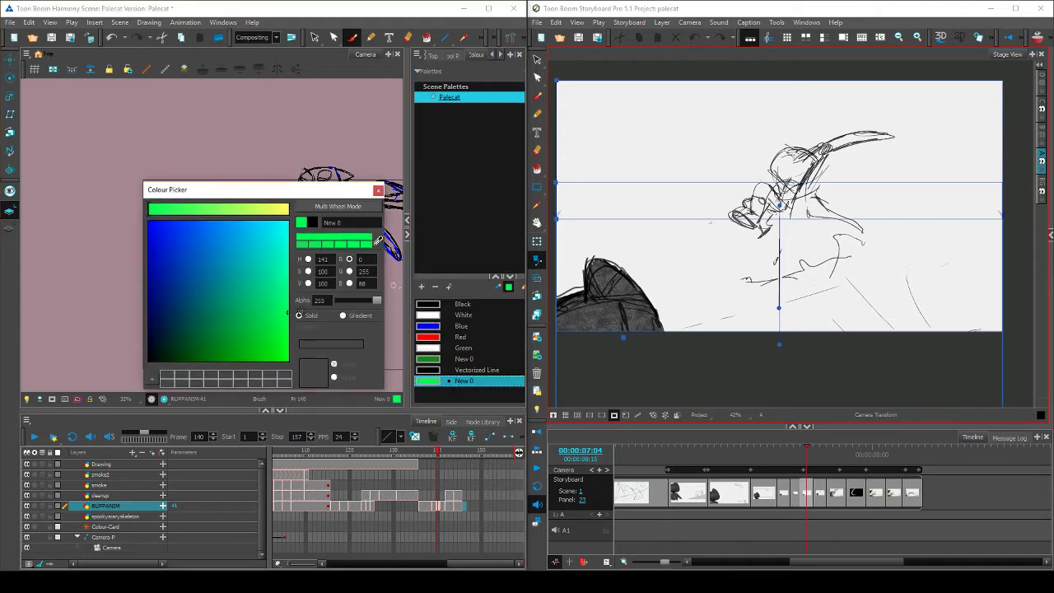
pyautogui.click(379, 192)
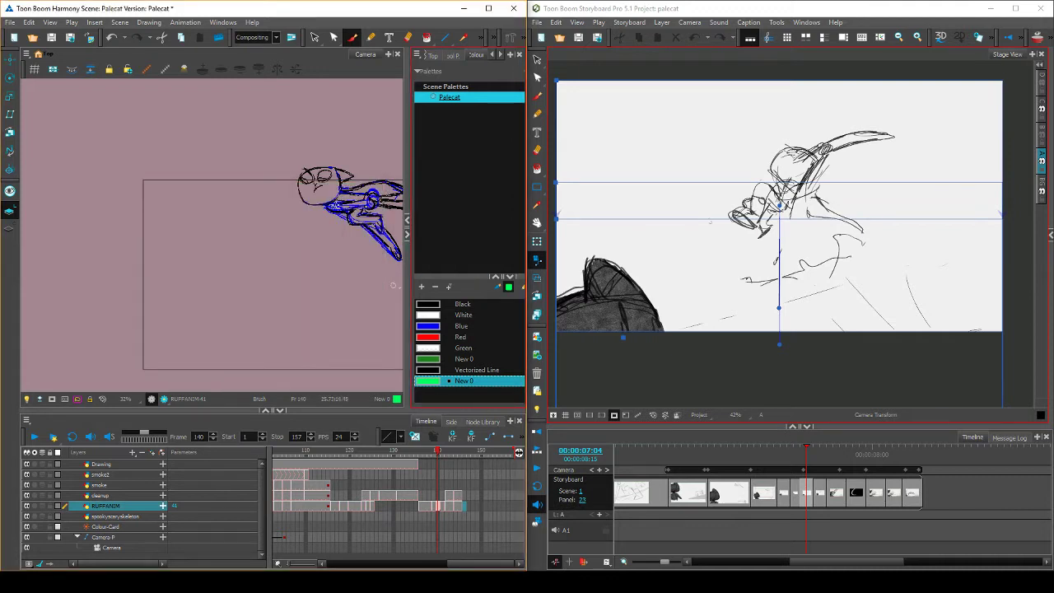
# Sketch green guide strokes along the front of the cat's head and just below it on frame 141, comparing frame 142
pyautogui.moveTo(297, 186)
pyautogui.mouseDown()
pyautogui.moveTo(309, 204)
pyautogui.moveTo(327, 204)
pyautogui.moveTo(296, 199)
pyautogui.mouseUp()
pyautogui.press('.')
pyautogui.press('.')
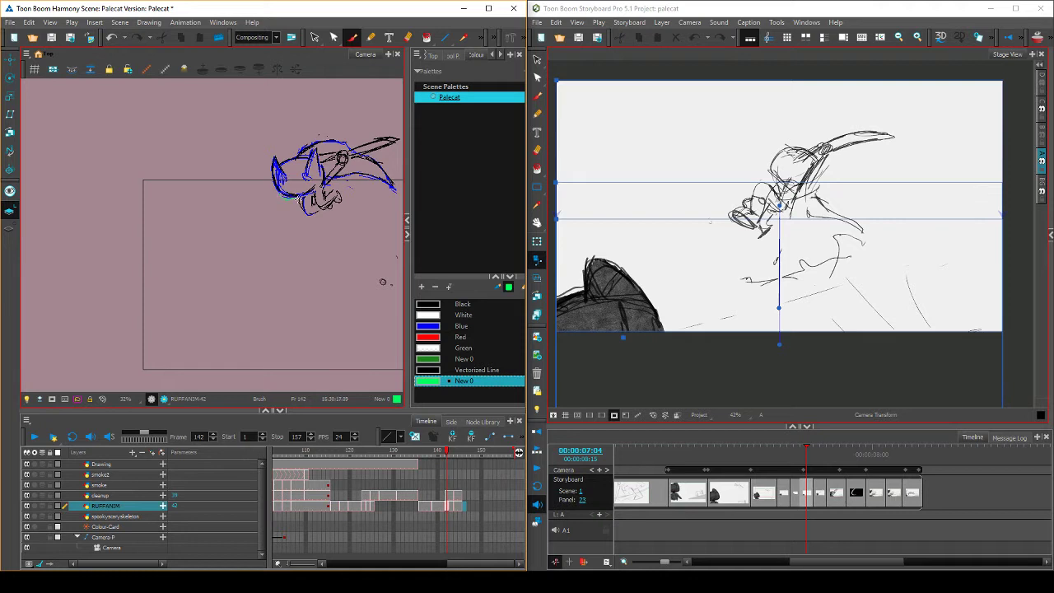
pyautogui.press(',')
pyautogui.press('.')
pyautogui.press('.')
pyautogui.press(',')
pyautogui.press('.')
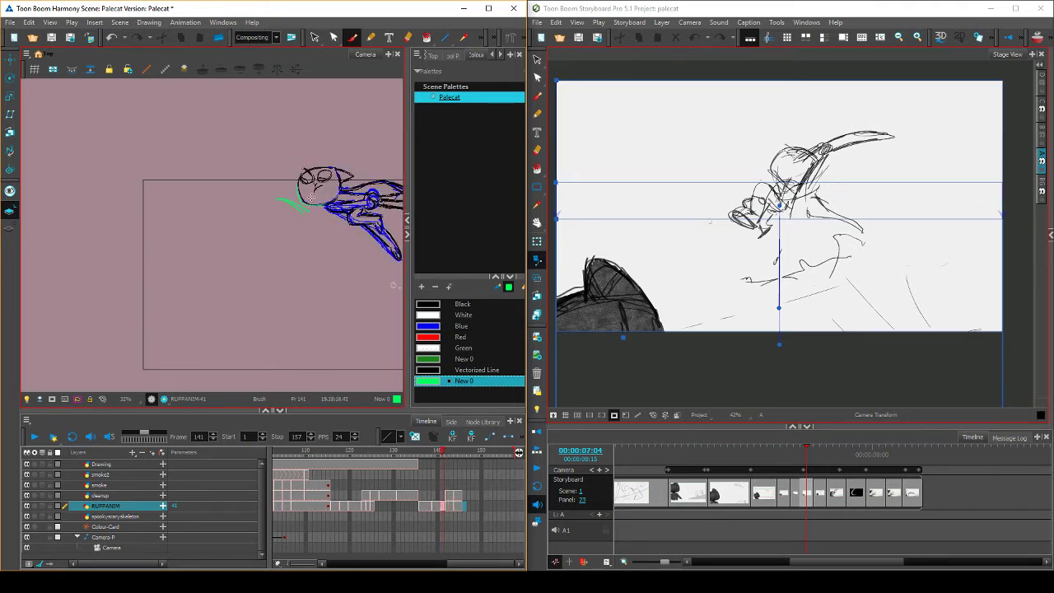
# Sketch a short green guide stroke below the cat's head on frame 142, flipping between neighbouring frames to place it
pyautogui.press('.')
pyautogui.press(',')
pyautogui.press(',')
pyautogui.press('.')
pyautogui.press('.')
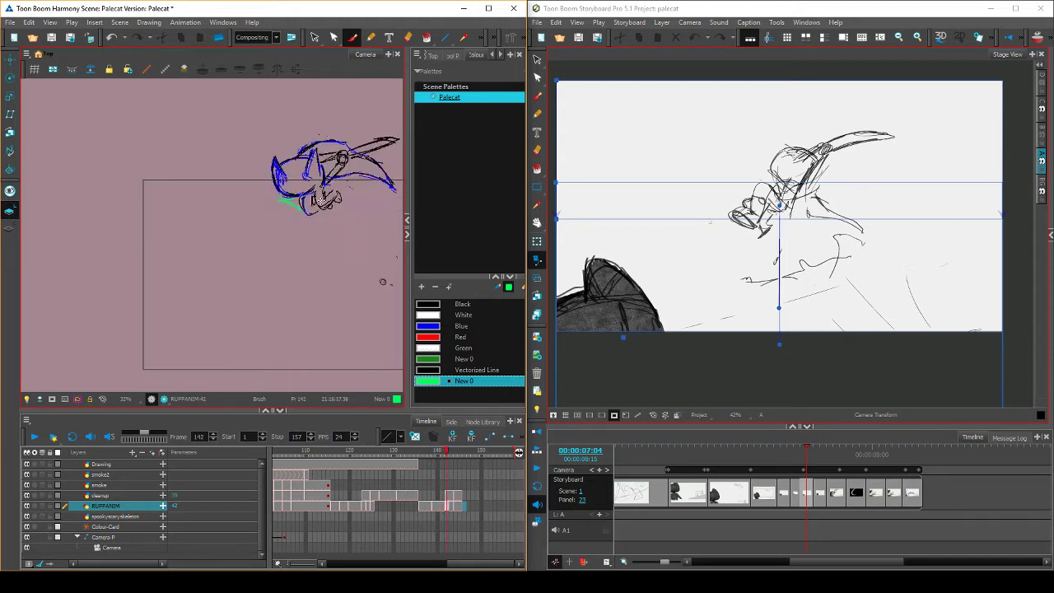
pyautogui.press('.')
pyautogui.press(',')
pyautogui.press('.')
pyautogui.press('.')
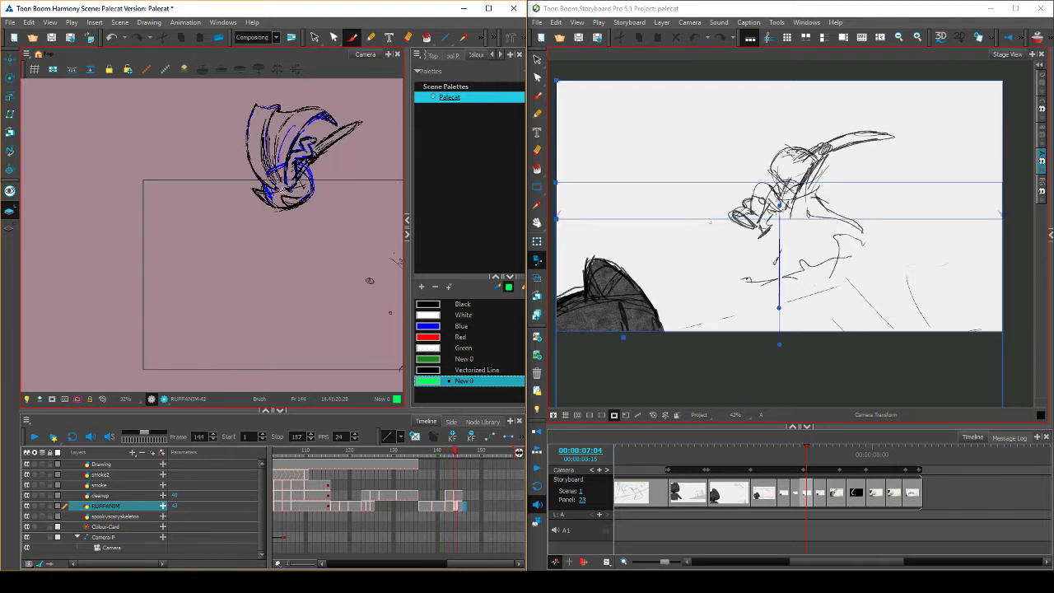
# Add a longer green guide stroke in front of the cat's head on frame 143, comparing it with frame 144
pyautogui.press(',')
pyautogui.press('.')
pyautogui.press(',')
pyautogui.press('.')
pyautogui.press(',')
pyautogui.press('.')
pyautogui.press(',')
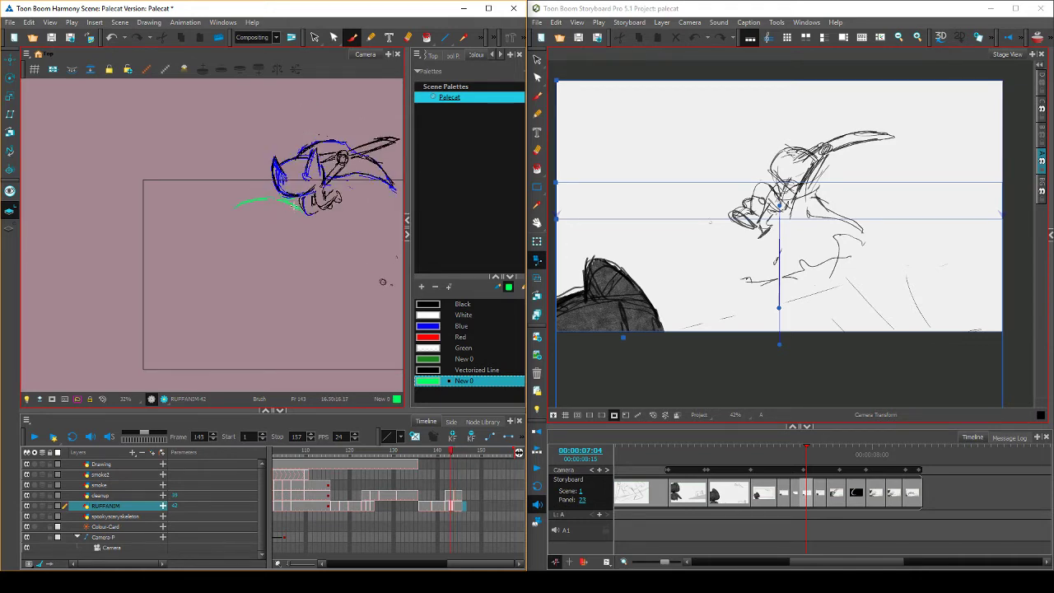
# Draw a green guide stroke directly under the cat's head on frame 144 and compare its placement with frame 143
pyautogui.press('.')
pyautogui.press(',')
pyautogui.press('.')
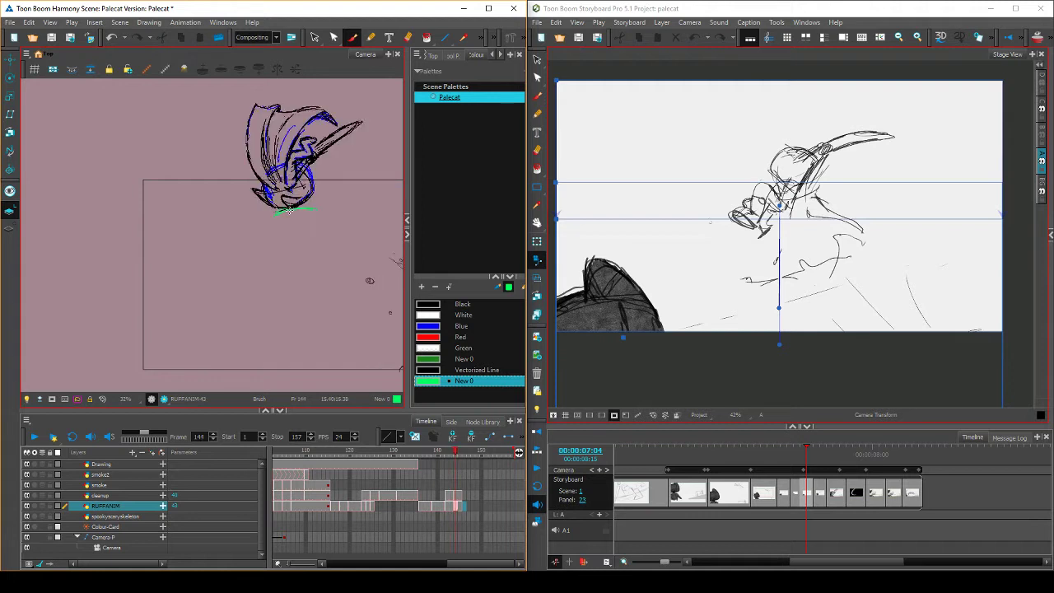
pyautogui.press(',')
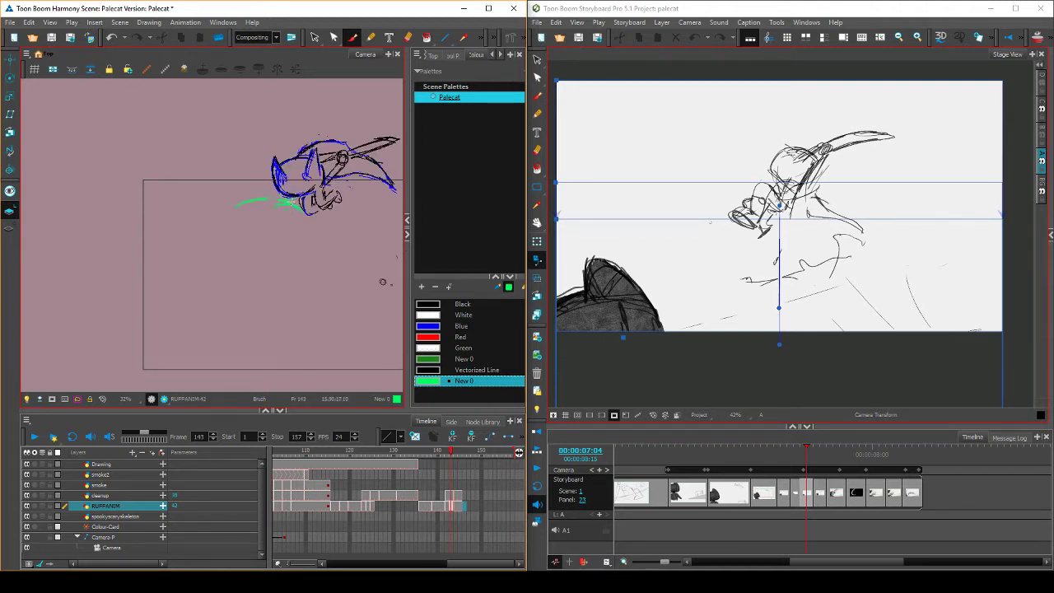
pyautogui.press('.')
pyautogui.press(',')
pyautogui.press('.')
pyautogui.press(',')
pyautogui.press('.')
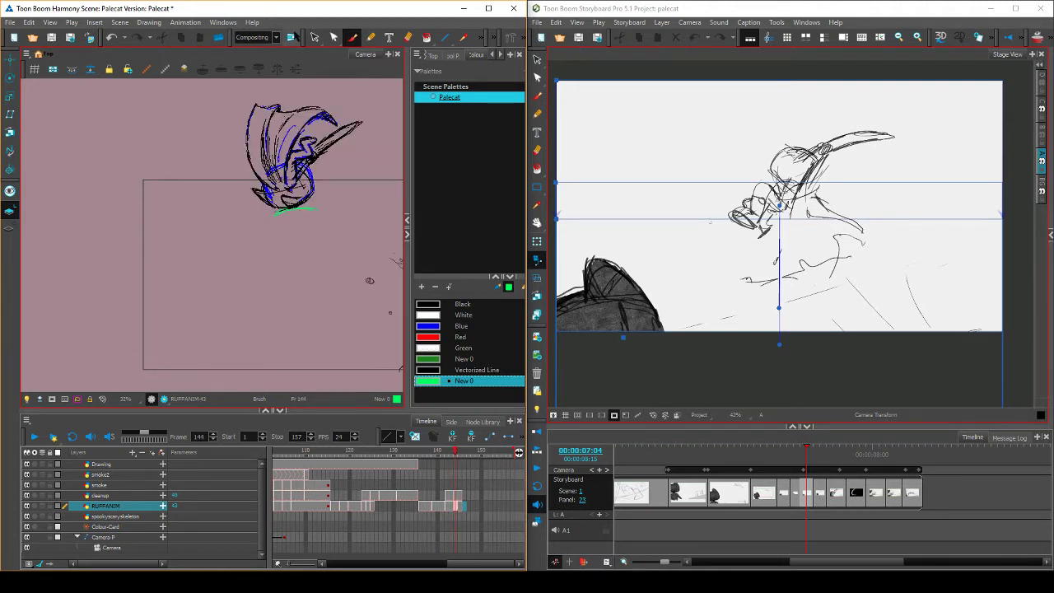
pyautogui.press(',')
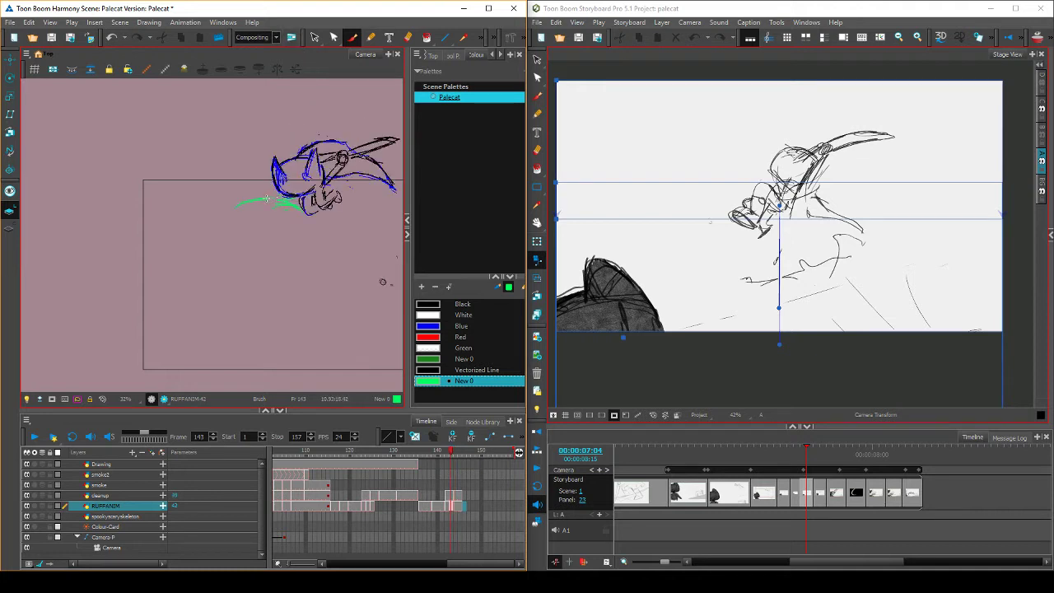
# Extend the green guide strokes forward and back beneath the cat's head on frame 141
pyautogui.press('.')
pyautogui.press(',')
pyautogui.press(',')
pyautogui.press(',')
pyautogui.press('.')
pyautogui.press(',')
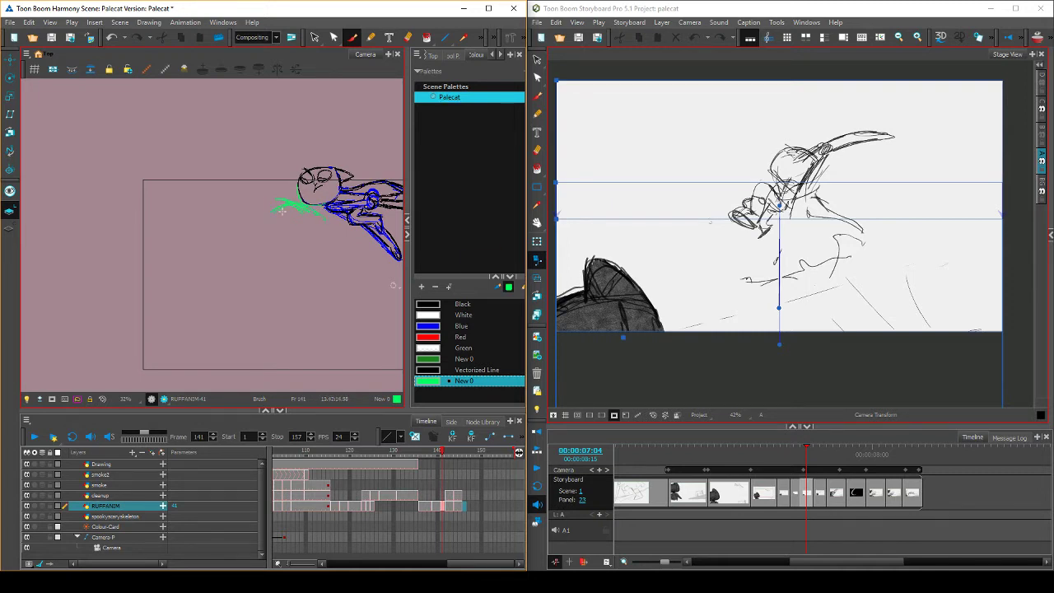
# Redraw frame 141's green guide as one arc beneath the head, erase the stray strokes, and compare it with frame 142
pyautogui.moveTo(276, 213); pyautogui.dragTo(326, 218)
pyautogui.press(',')
pyautogui.press('.')
pyautogui.press(',')
pyautogui.hotkey('alt', 'e')
pyautogui.press('.')
pyautogui.press('.')
pyautogui.hotkey('alt', 'b')
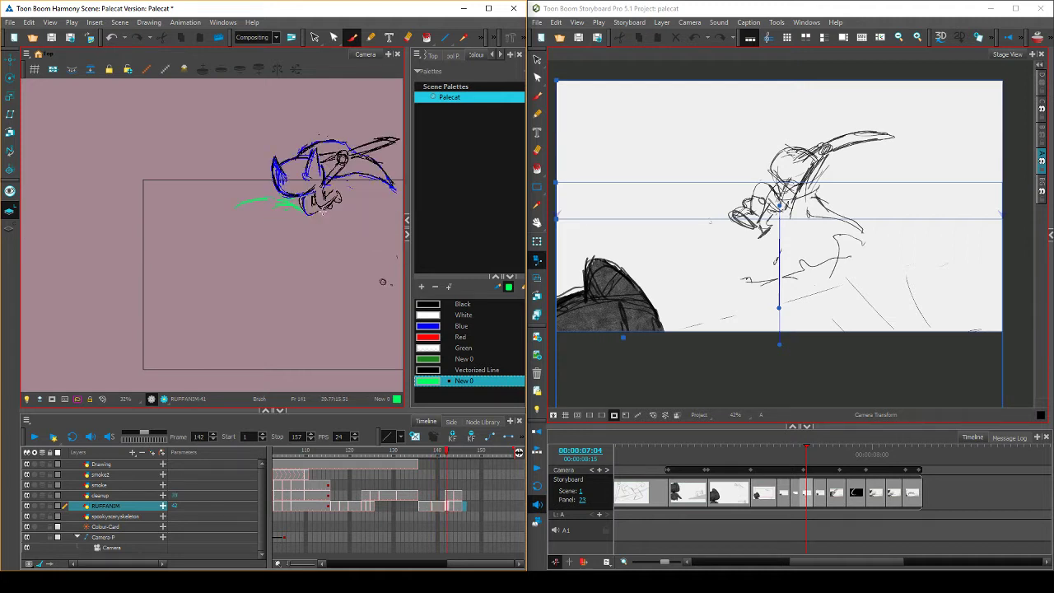
pyautogui.press(',')
pyautogui.press('.')
pyautogui.press(',')
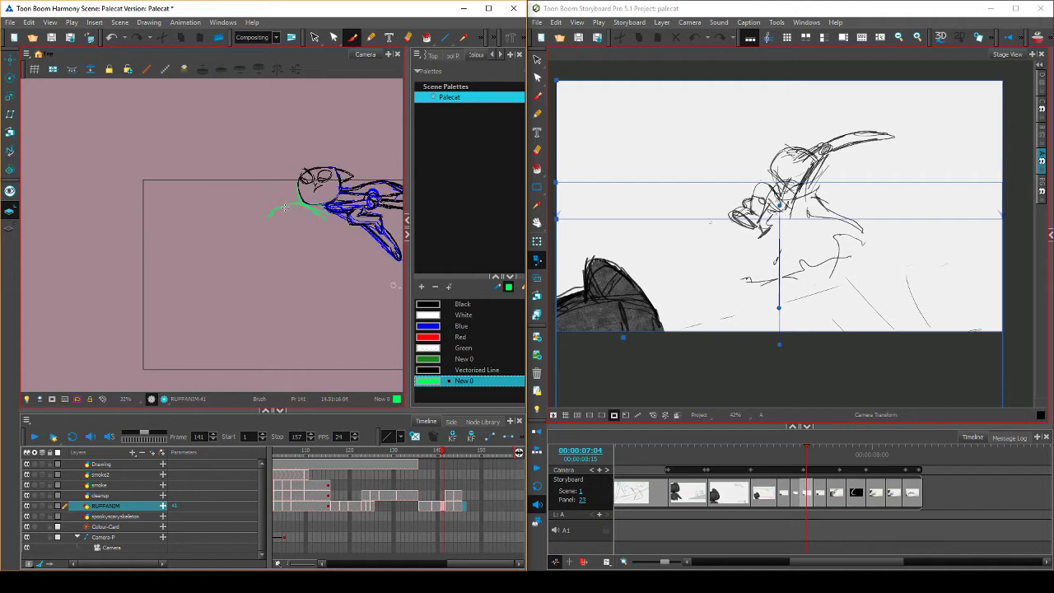
# Rework the green guide strokes in front of the cat on frame 142 to follow the arc drawn on frame 141
pyautogui.press('.')
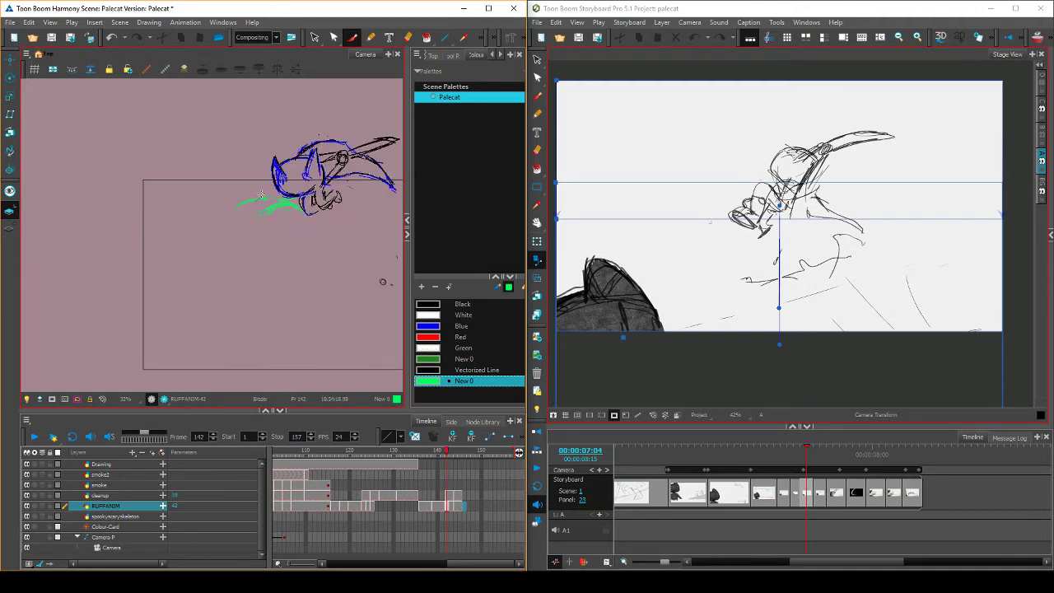
pyautogui.moveTo(271, 206); pyautogui.dragTo(258, 214)
pyautogui.press(',')
pyautogui.press('.')
pyautogui.press(',')
pyautogui.press('.')
pyautogui.press(',')
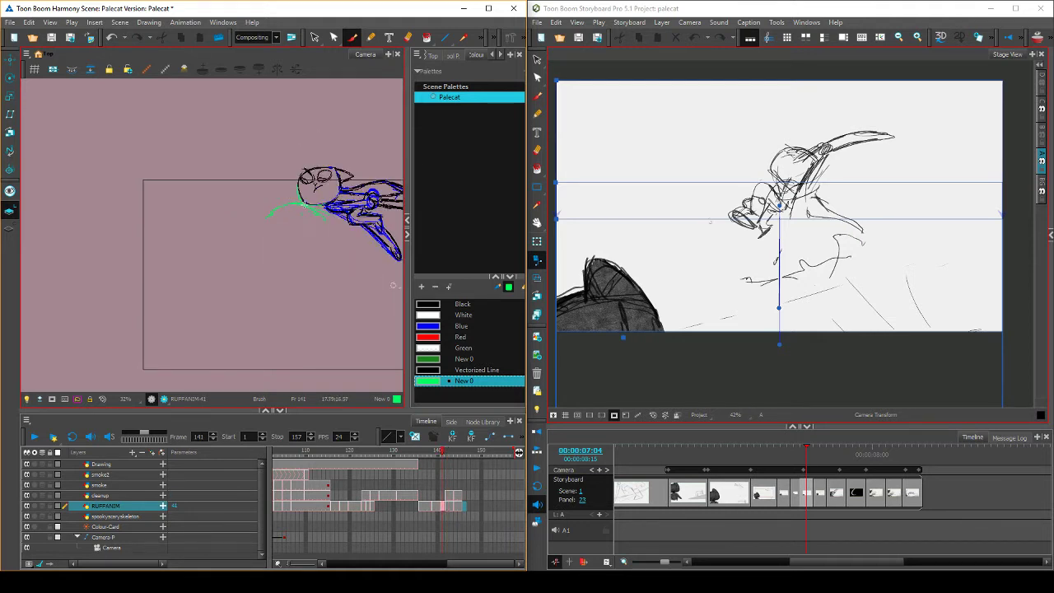
# Enlarge the eraser and erase the green guide strokes in front of the cat's head on frames 142 and 141
pyautogui.press('.')
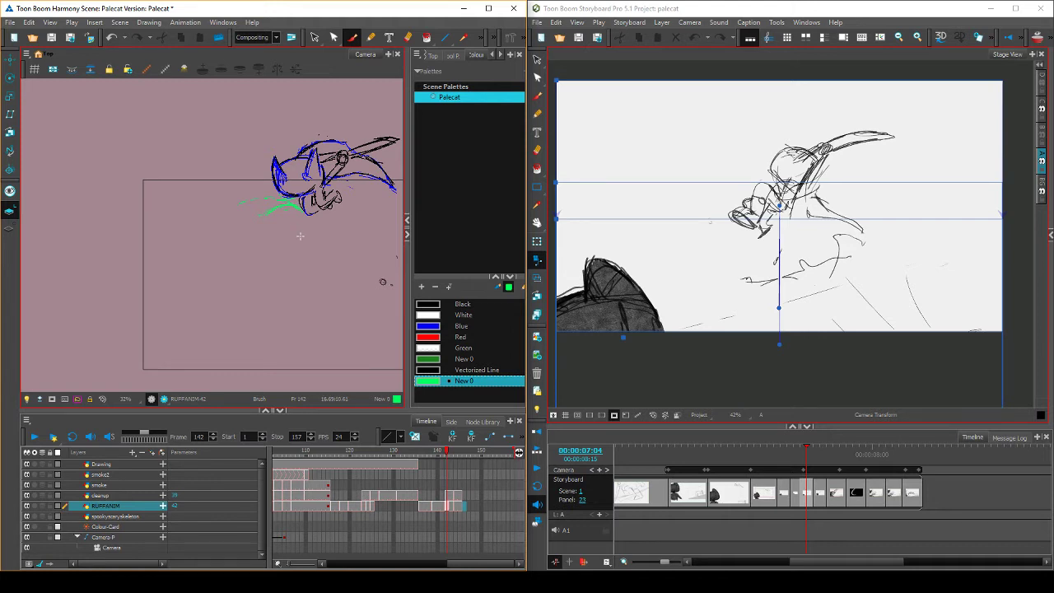
pyautogui.click(407, 37)
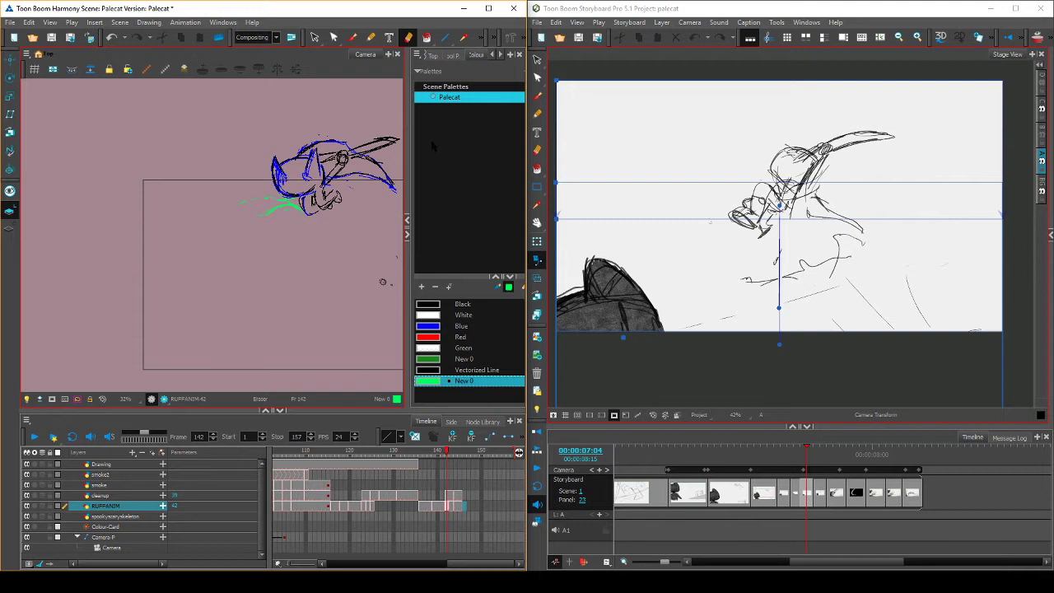
pyautogui.click(451, 56)
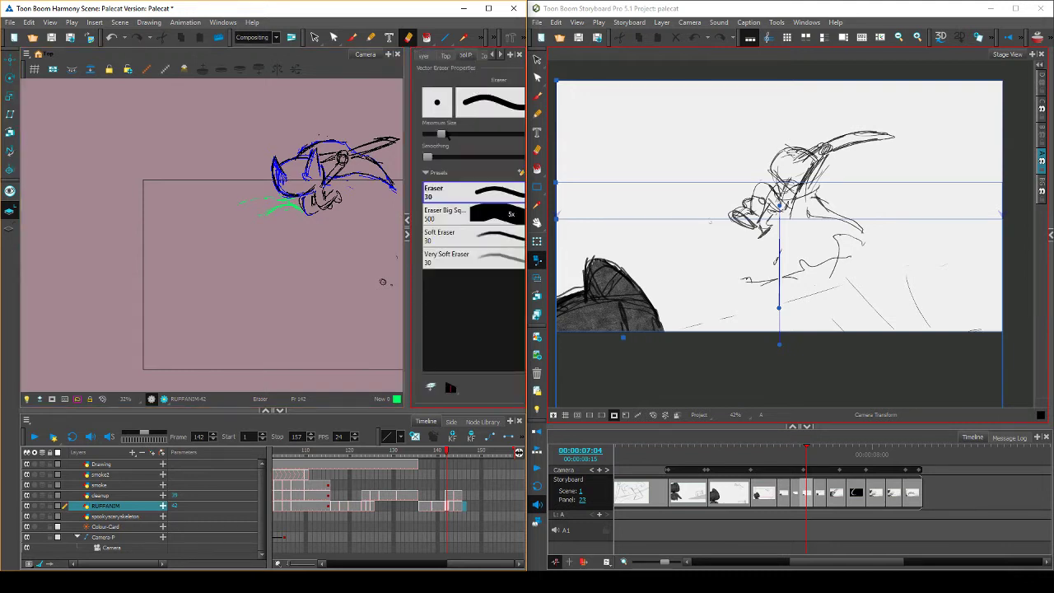
pyautogui.moveTo(447, 134); pyautogui.dragTo(476, 134)
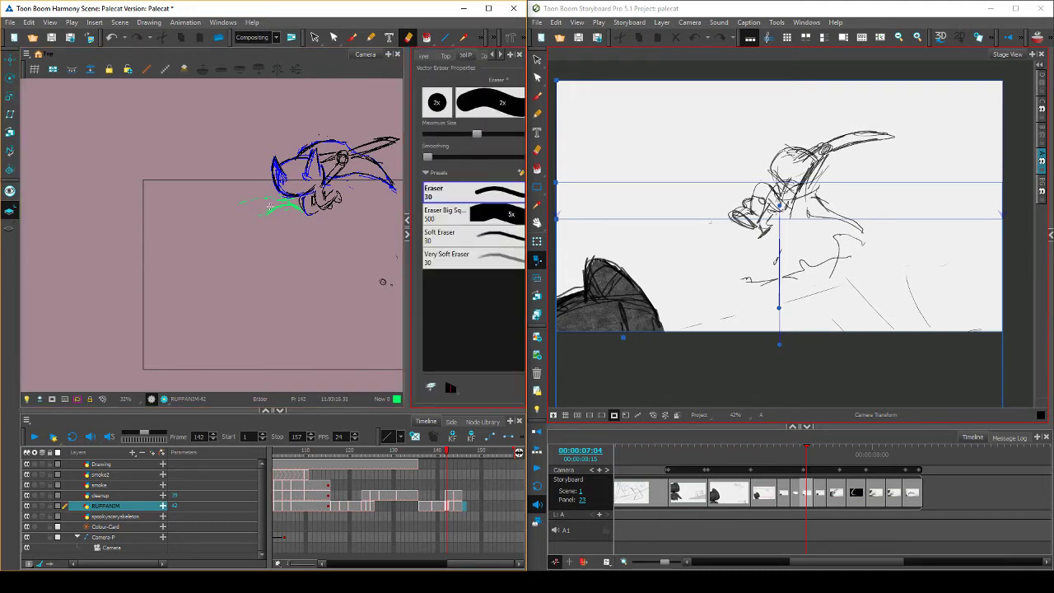
pyautogui.moveTo(231, 212)
pyautogui.mouseDown()
pyautogui.moveTo(300, 213)
pyautogui.moveTo(289, 200)
pyautogui.moveTo(263, 218)
pyautogui.moveTo(284, 199)
pyautogui.moveTo(317, 212)
pyautogui.moveTo(270, 211)
pyautogui.moveTo(275, 198)
pyautogui.moveTo(276, 216)
pyautogui.moveTo(299, 214)
pyautogui.moveTo(297, 204)
pyautogui.moveTo(327, 220)
pyautogui.mouseUp()
pyautogui.press(',')
pyautogui.press('.')
pyautogui.press(',')
pyautogui.hotkey('ctrl', 'z')
pyautogui.press('.')
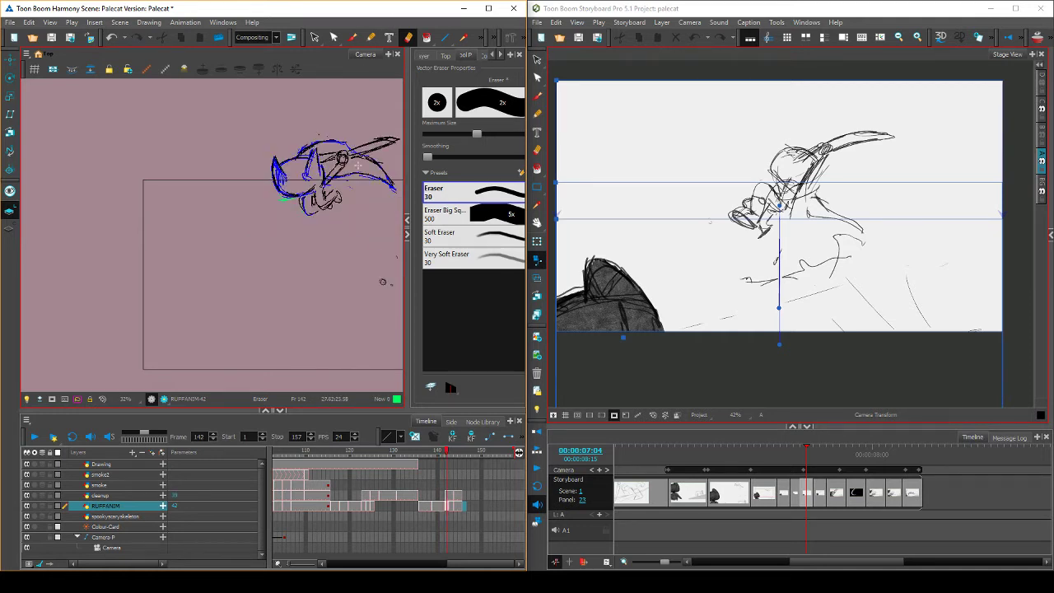
pyautogui.press(',')
# Switch to the brush with the Red colour and mark a small dot under the cat's head on frame 142
pyautogui.click(352, 37)
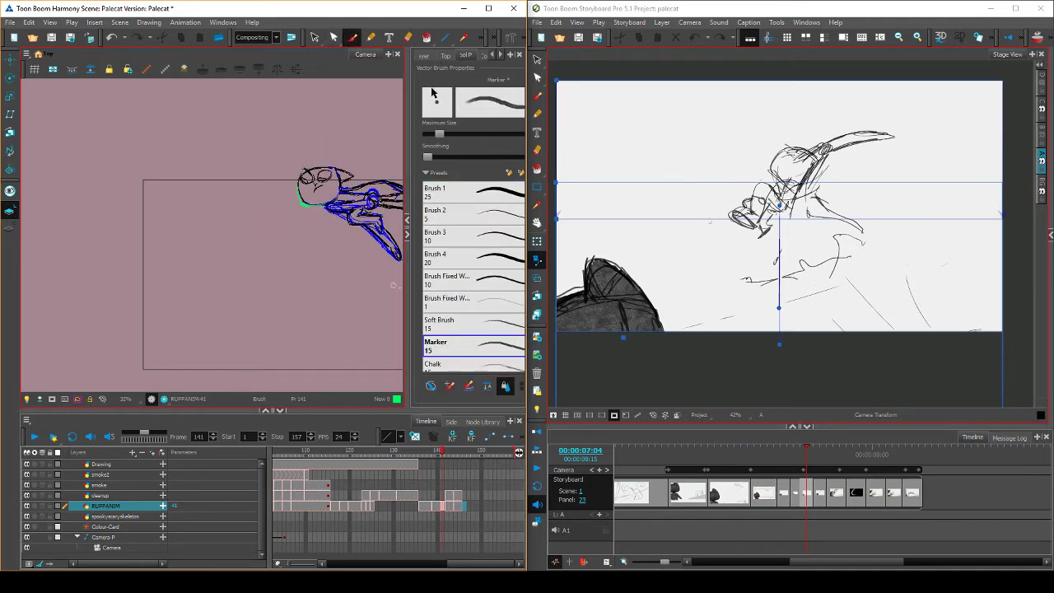
pyautogui.press('.')
pyautogui.press(',')
pyautogui.press('.')
pyautogui.click(455, 56)
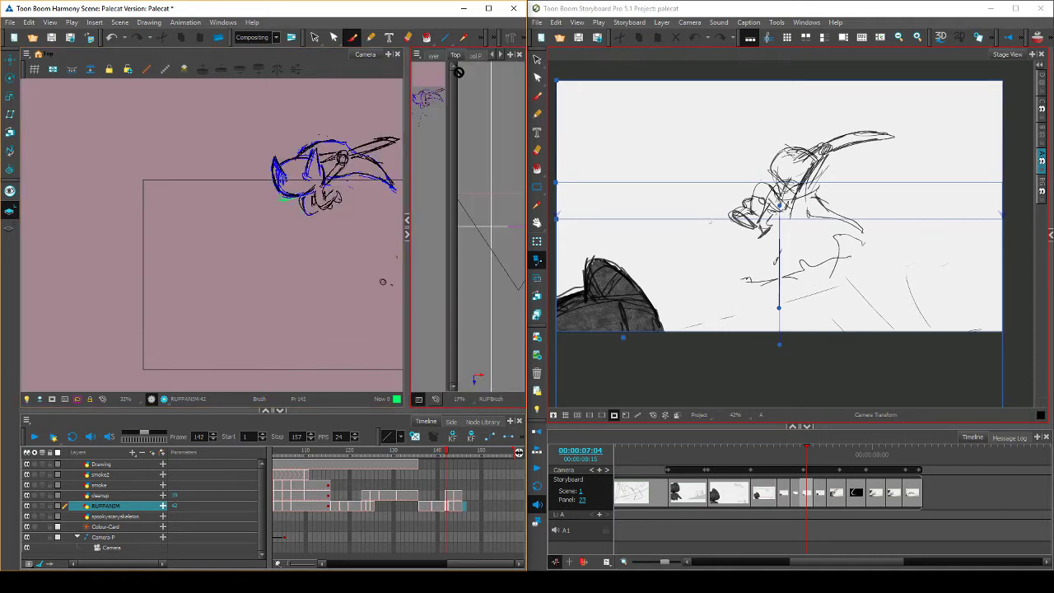
pyautogui.click(433, 56)
pyautogui.click(473, 57)
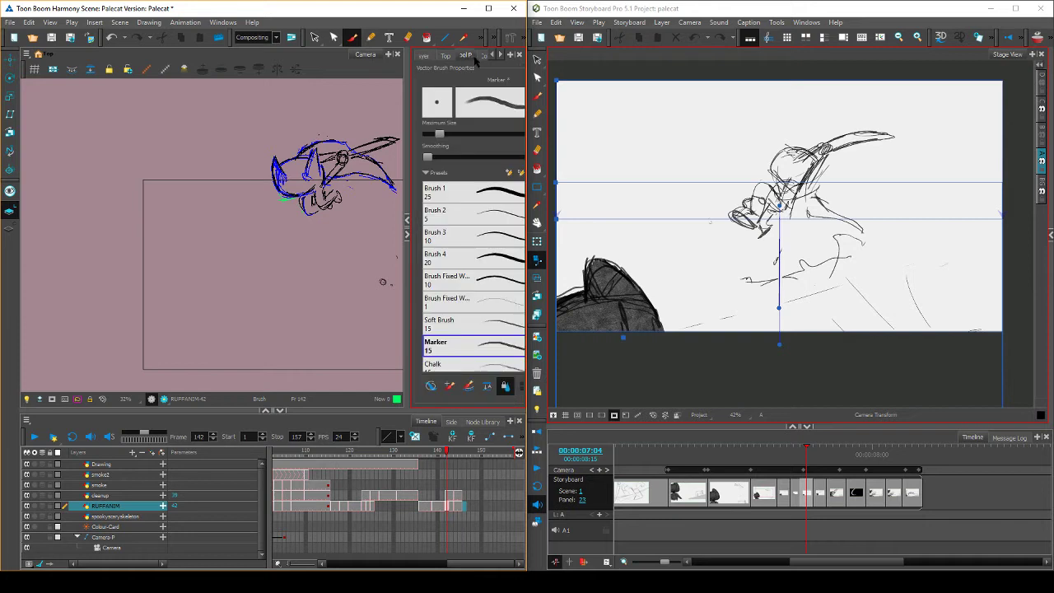
pyautogui.click(482, 55)
pyautogui.click(445, 338)
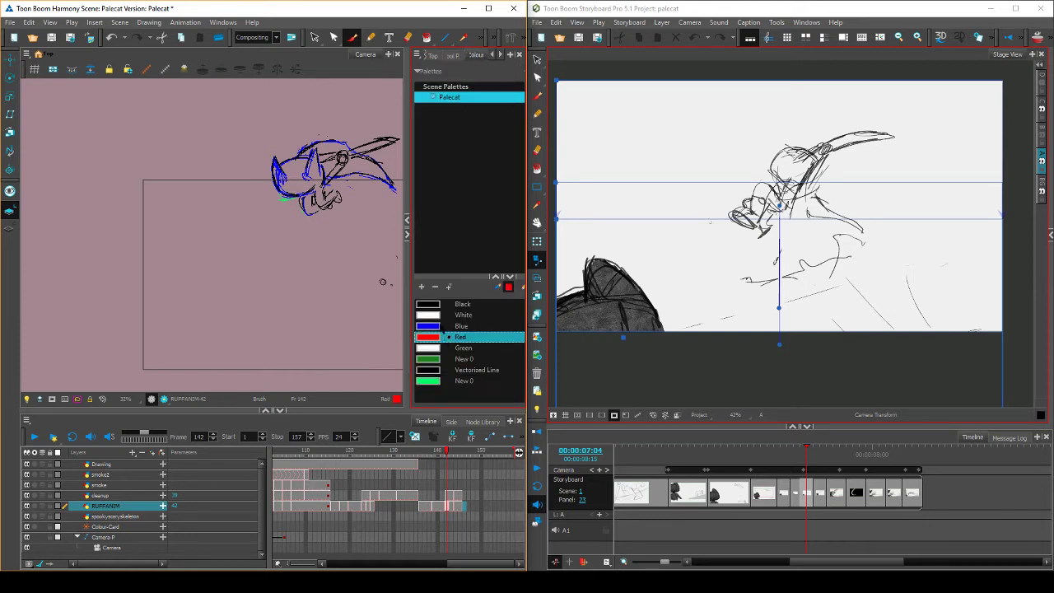
pyautogui.moveTo(279, 201); pyautogui.dragTo(280, 200)
pyautogui.press('.')
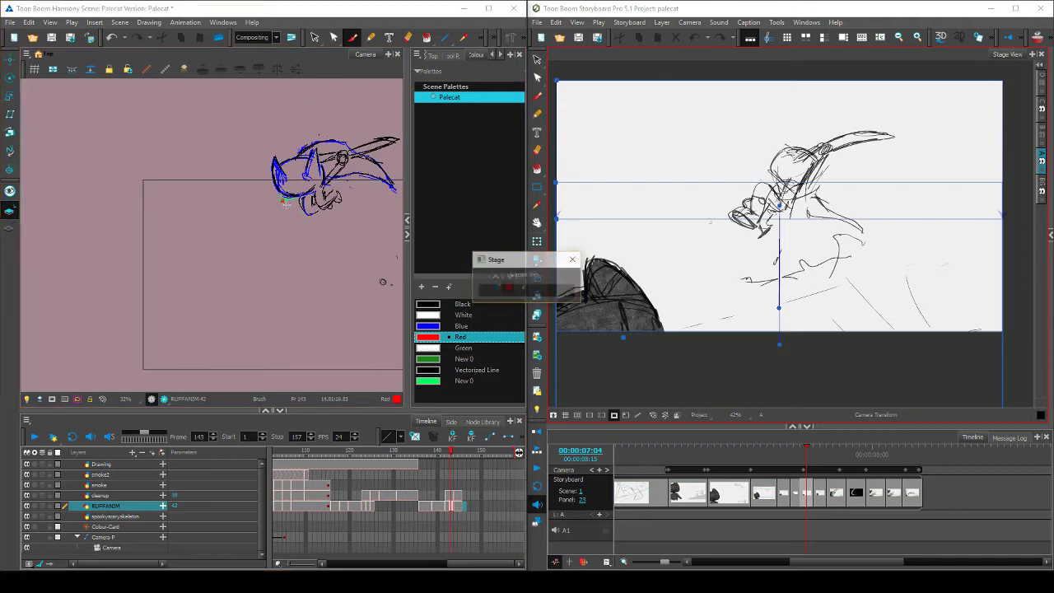
# Mark a matching red dot under the cat's head on frame 141 and compare it with frame 142
pyautogui.press(',')
pyautogui.press(',')
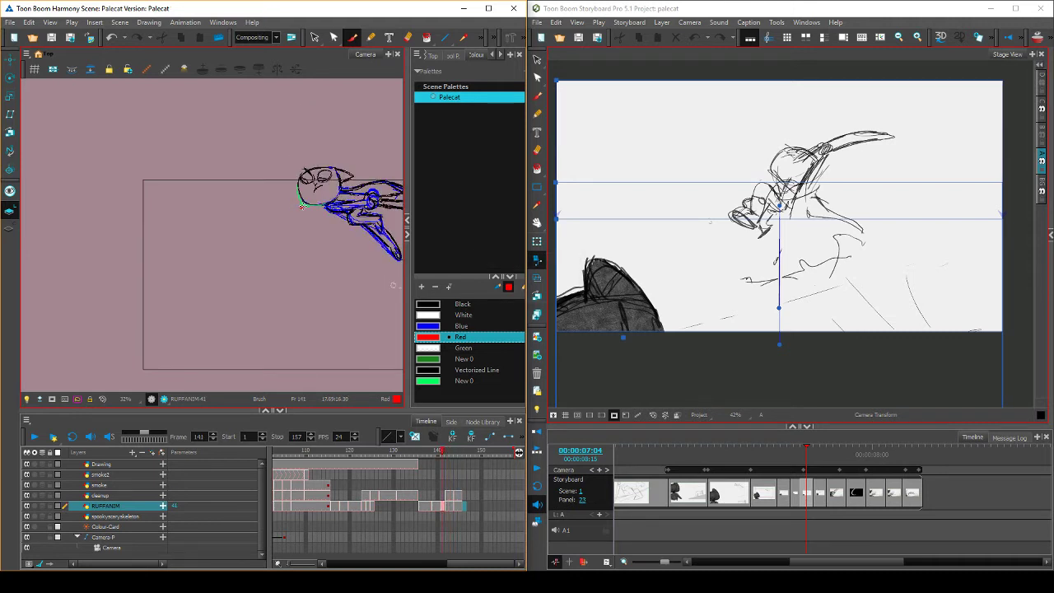
pyautogui.press('.')
pyautogui.press(',')
pyautogui.press('.')
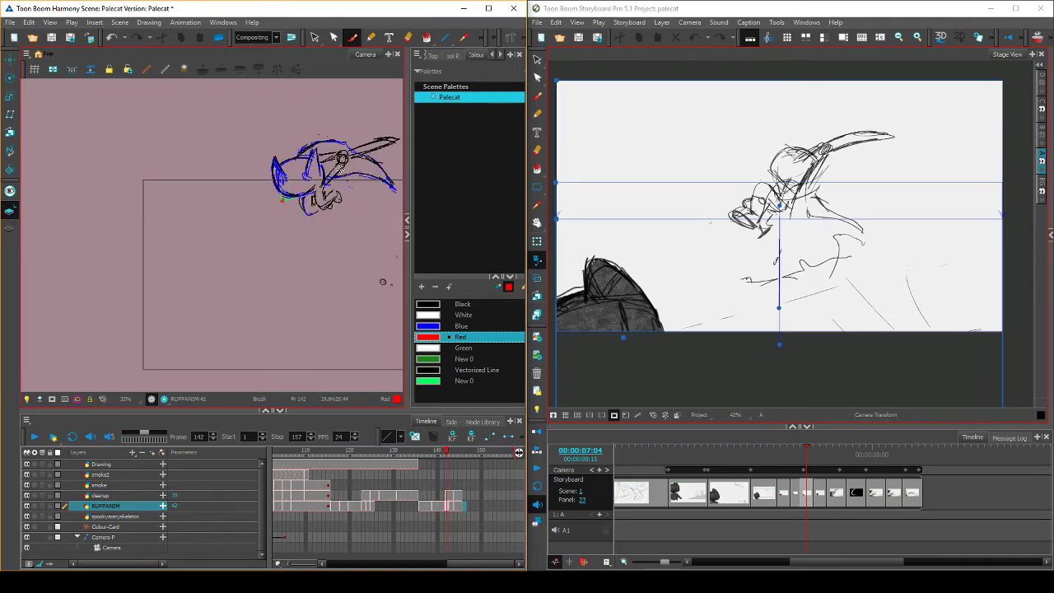
# Add a red dot under the head on frame 144 and compare the dots' positions across frames 141 to 144
pyautogui.press(',')
pyautogui.press('.')
pyautogui.press('.')
pyautogui.press('.')
pyautogui.press(',')
pyautogui.press('.')
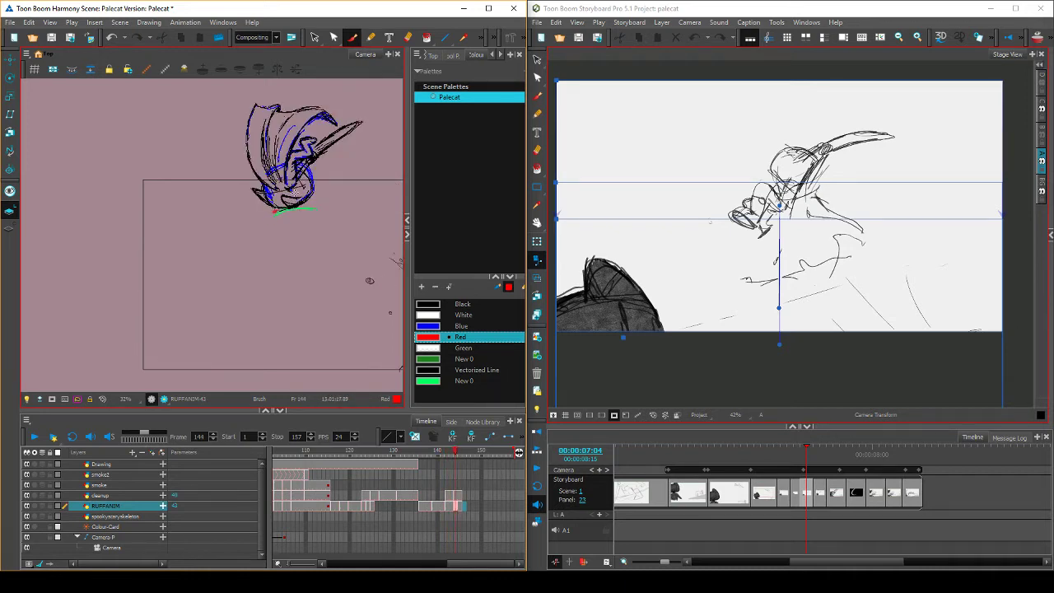
pyautogui.press(',')
pyautogui.press('.')
pyautogui.press(',')
pyautogui.press(',')
pyautogui.press(',')
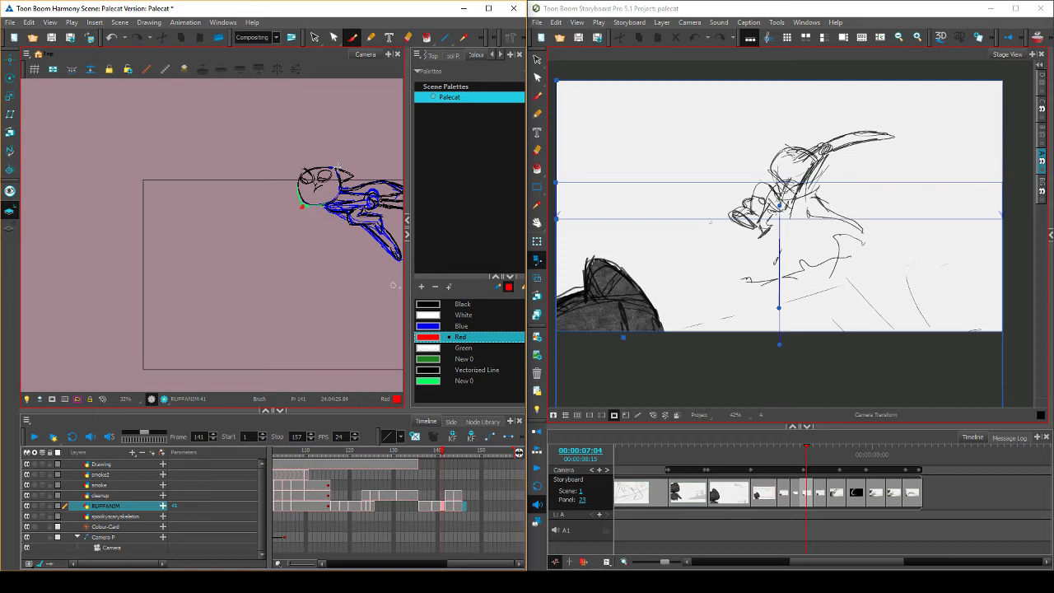
# Start a red guide drawing on the smoke layer beneath the cat's head at frame 142
pyautogui.click(440, 494)
pyautogui.click(441, 485)
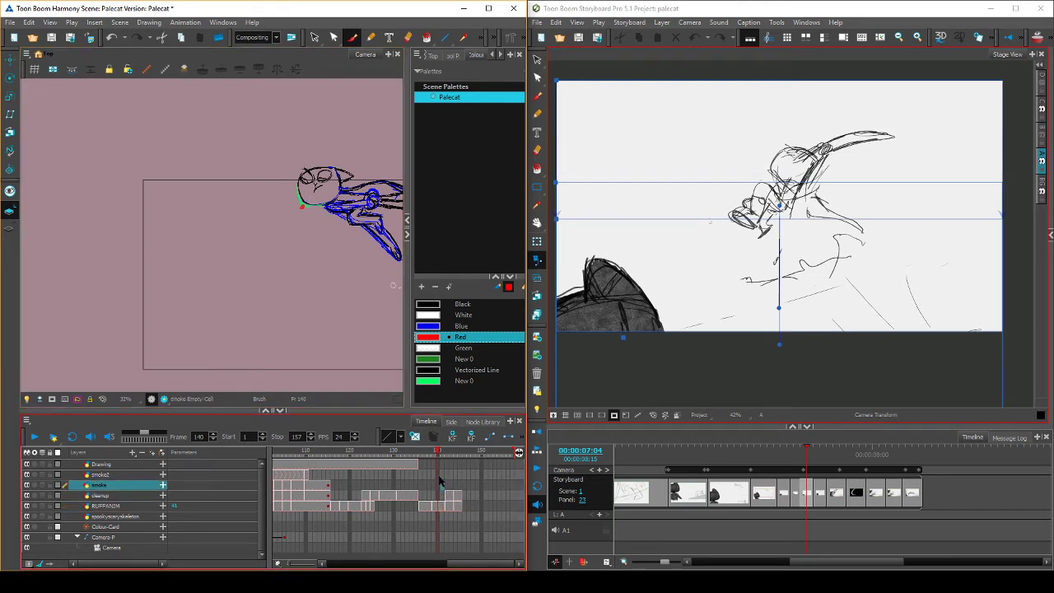
pyautogui.click(430, 451)
pyautogui.press('.')
pyautogui.press('.')
pyautogui.press('.')
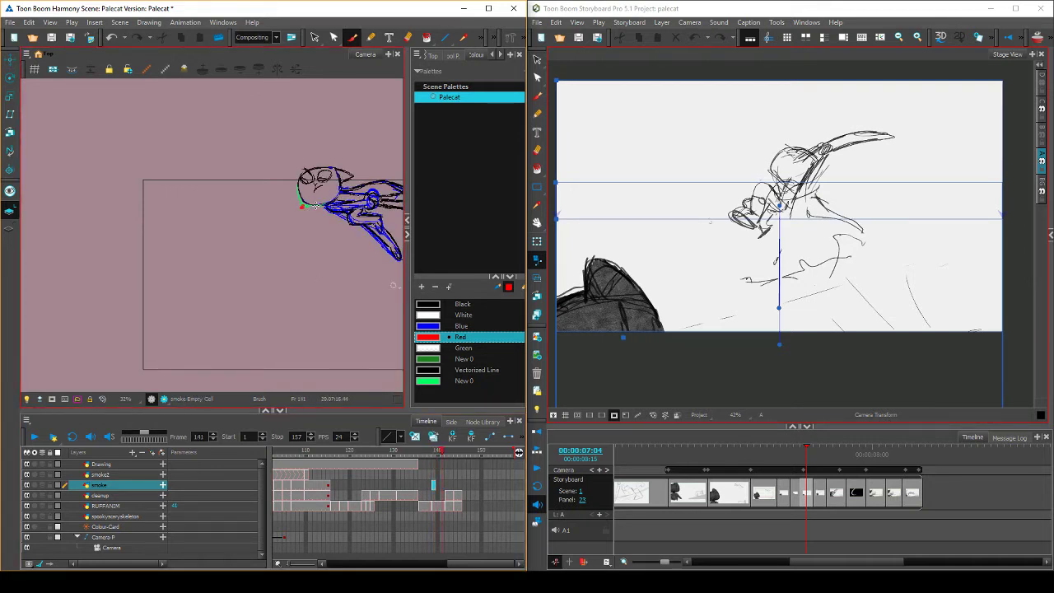
pyautogui.press('.')
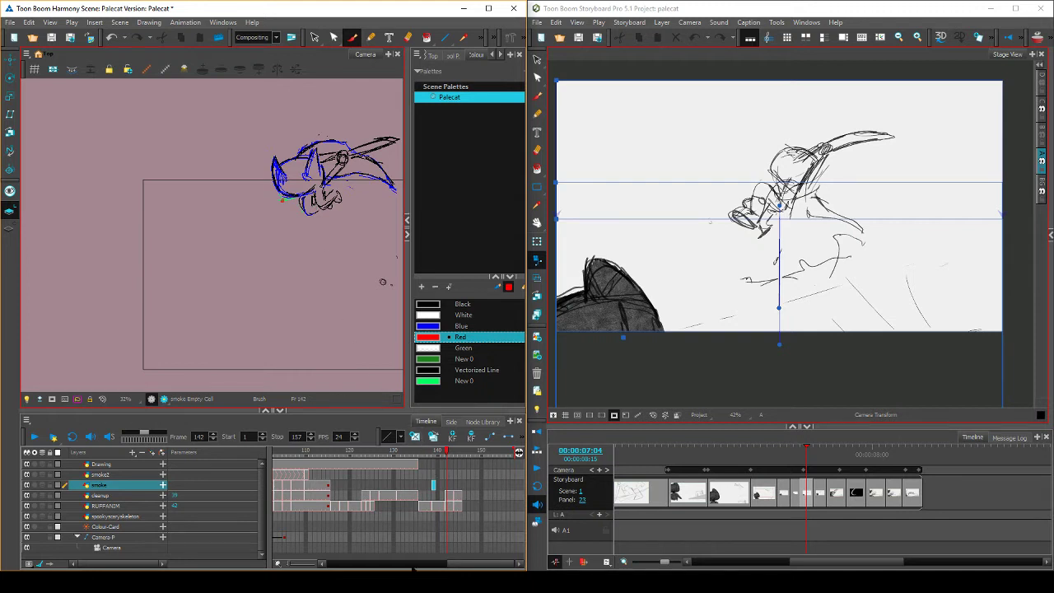
pyautogui.moveTo(302, 198); pyautogui.dragTo(303, 209)
# Extend the smoke layer's red guide exposure to frame 144 and return to frame 142
pyautogui.press('.')
pyautogui.press('.')
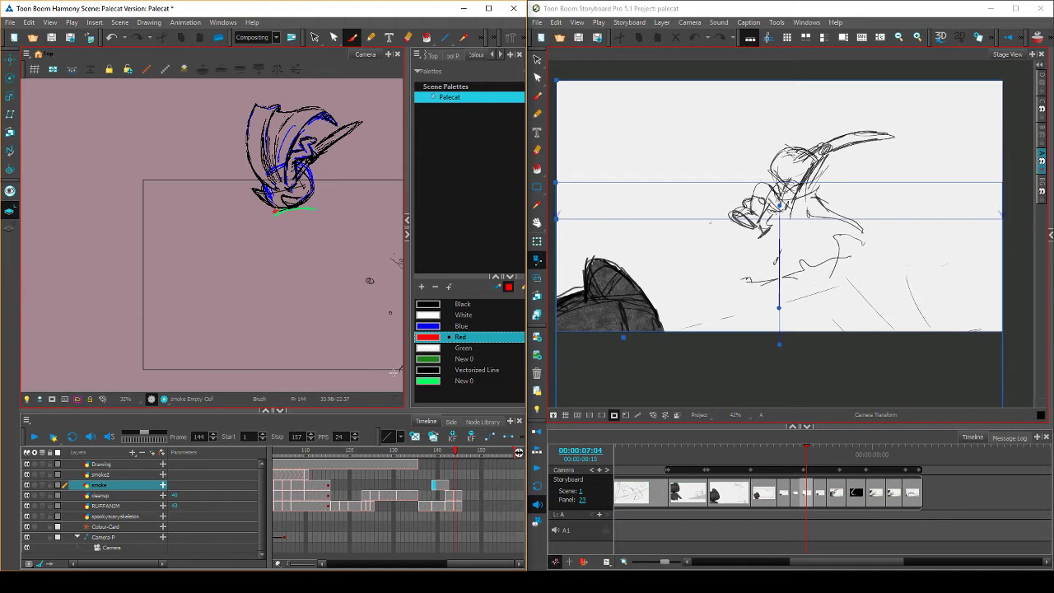
pyautogui.press('F5')
pyautogui.press(',')
pyautogui.press(',')
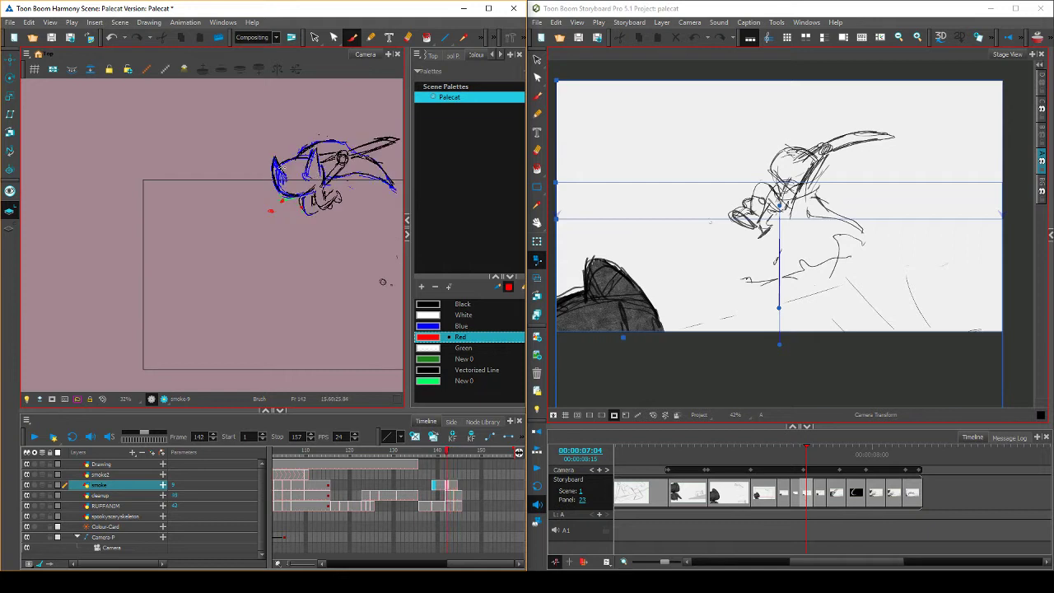
# Draw a red motion arc beneath the cat's head on the smoke layer and check it against frames 141 to 144
pyautogui.moveTo(270, 210); pyautogui.dragTo(297, 204)
pyautogui.press(',')
pyautogui.press('.')
pyautogui.press('.')
pyautogui.press('.')
pyautogui.press('.')
pyautogui.press(',')
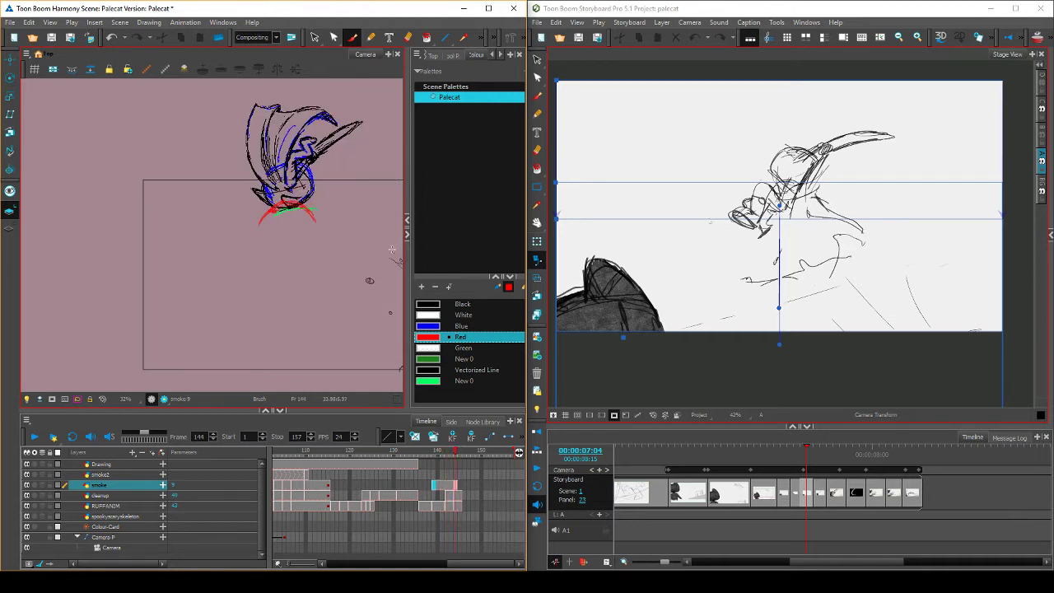
pyautogui.press(',')
pyautogui.press('.')
# Select the cat drawing on the RUFFANIM layer at frame 144 without its green guide and shift it slightly left
pyautogui.click(313, 37)
pyautogui.click(455, 505)
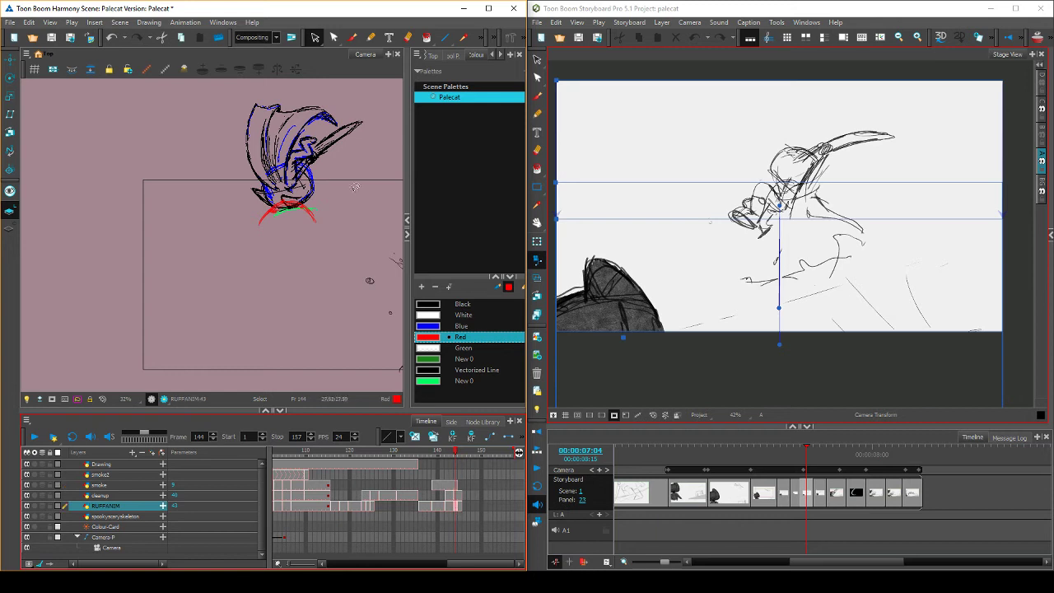
pyautogui.click(347, 175)
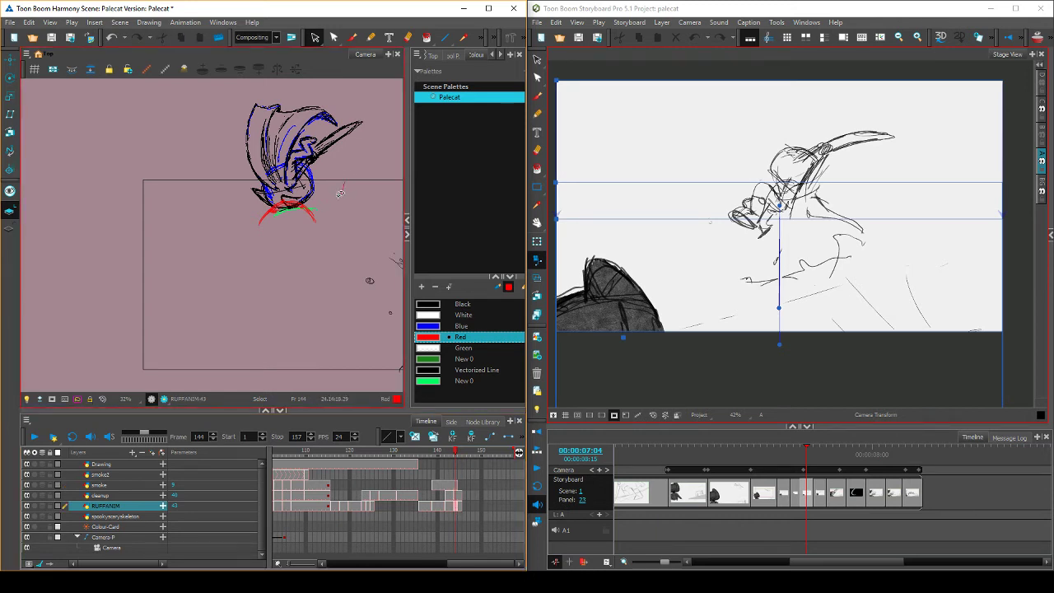
pyautogui.moveTo(339, 195)
pyautogui.mouseDown()
pyautogui.moveTo(287, 199)
pyautogui.moveTo(221, 150)
pyautogui.moveTo(283, 74)
pyautogui.moveTo(366, 114)
pyautogui.moveTo(354, 167)
pyautogui.moveTo(333, 186)
pyautogui.moveTo(290, 202)
pyautogui.moveTo(269, 198)
pyautogui.moveTo(250, 173)
pyautogui.moveTo(297, 119)
pyautogui.moveTo(336, 125)
pyautogui.moveTo(261, 165)
pyautogui.moveTo(327, 131)
pyautogui.moveTo(292, 157)
pyautogui.mouseUp()
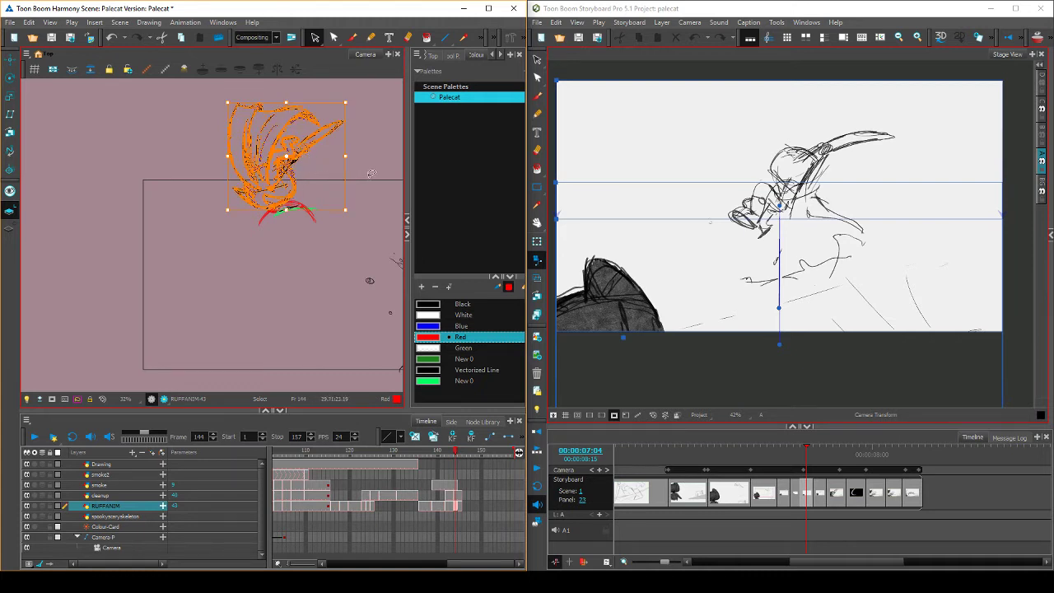
pyautogui.click(367, 203)
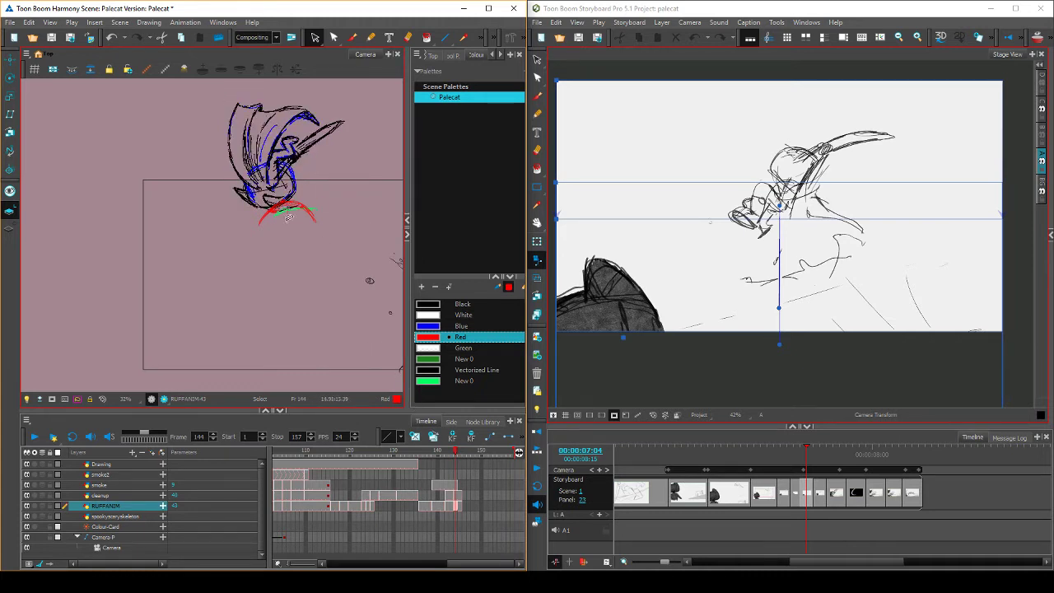
# Delete the green guide stroke beneath the cat's head on frame 144
pyautogui.click(290, 203)
pyautogui.press('Delete')
pyautogui.click(290, 205)
# Nudge frame 144's cat drawing right in small moves along the red arc, checking it against the neighbouring frames
pyautogui.moveTo(455, 454)
pyautogui.mouseDown()
pyautogui.moveTo(438, 457)
pyautogui.moveTo(455, 456)
pyautogui.mouseUp()
pyautogui.moveTo(349, 161)
pyautogui.mouseDown()
pyautogui.moveTo(288, 228)
pyautogui.moveTo(358, 127)
pyautogui.moveTo(352, 155)
pyautogui.moveTo(303, 154)
pyautogui.mouseUp()
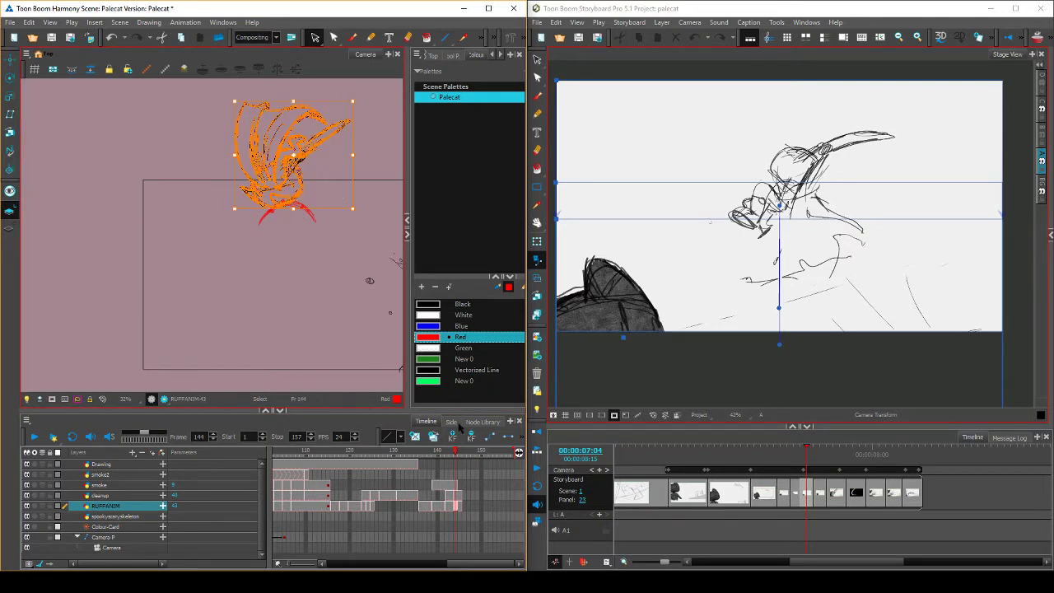
pyautogui.moveTo(457, 457)
pyautogui.mouseDown()
pyautogui.moveTo(432, 458)
pyautogui.moveTo(456, 459)
pyautogui.mouseUp()
pyautogui.moveTo(303, 220); pyautogui.dragTo(309, 212)
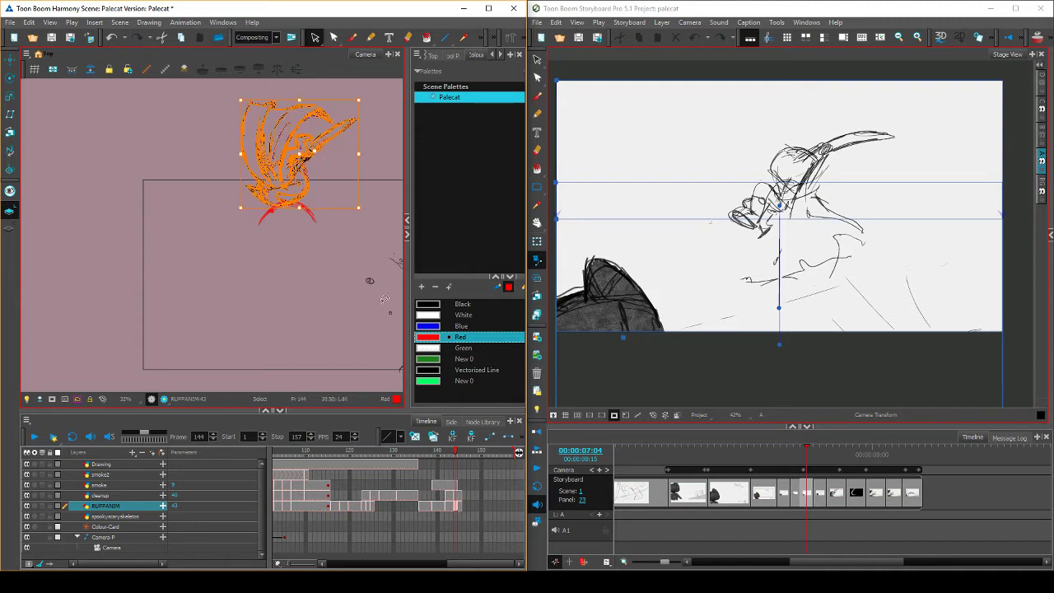
# Select the whole cat drawing on frame 145 and nudge its position slightly
pyautogui.moveTo(458, 459)
pyautogui.mouseDown()
pyautogui.moveTo(426, 464)
pyautogui.moveTo(458, 459)
pyautogui.mouseUp()
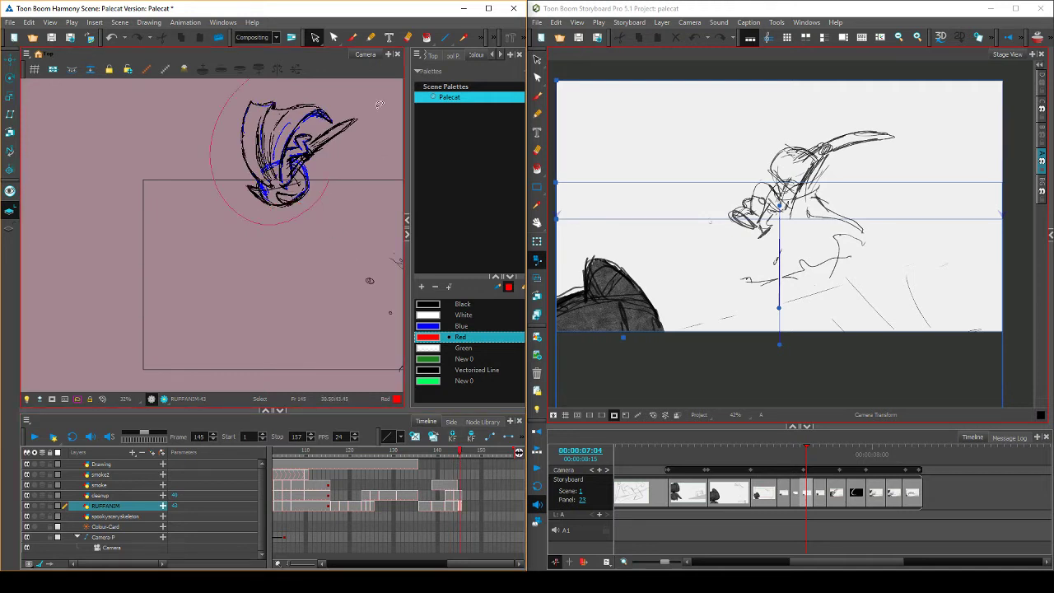
pyautogui.moveTo(380, 105); pyautogui.dragTo(375, 93)
pyautogui.moveTo(306, 156); pyautogui.dragTo(311, 153)
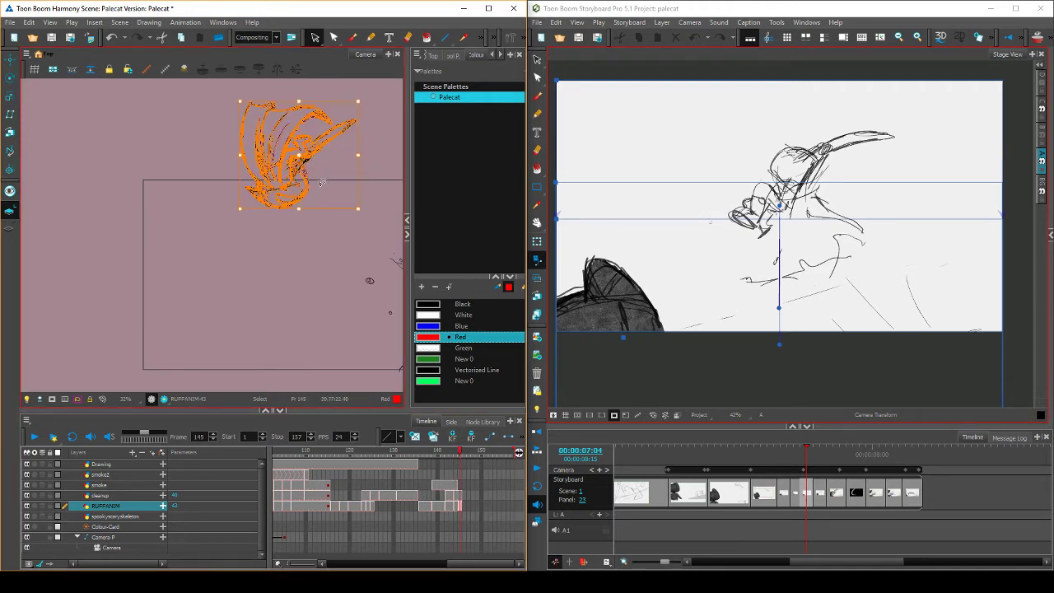
pyautogui.click(333, 253)
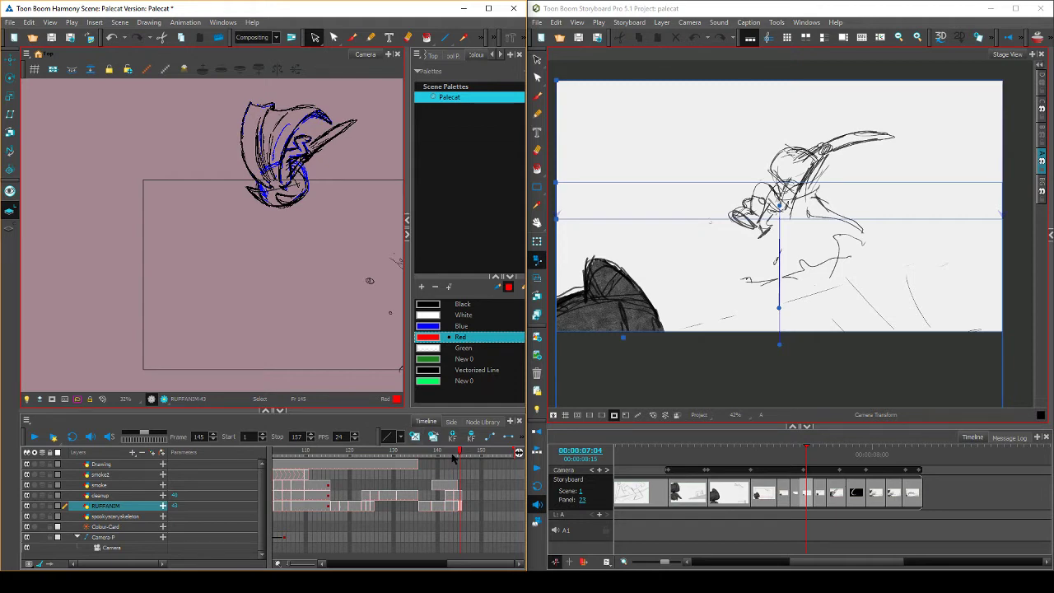
# Shift the cat drawing on frame 144 slightly left and down so its head follows the red arc
pyautogui.moveTo(460, 454)
pyautogui.mouseDown()
pyautogui.moveTo(436, 458)
pyautogui.moveTo(454, 455)
pyautogui.mouseUp()
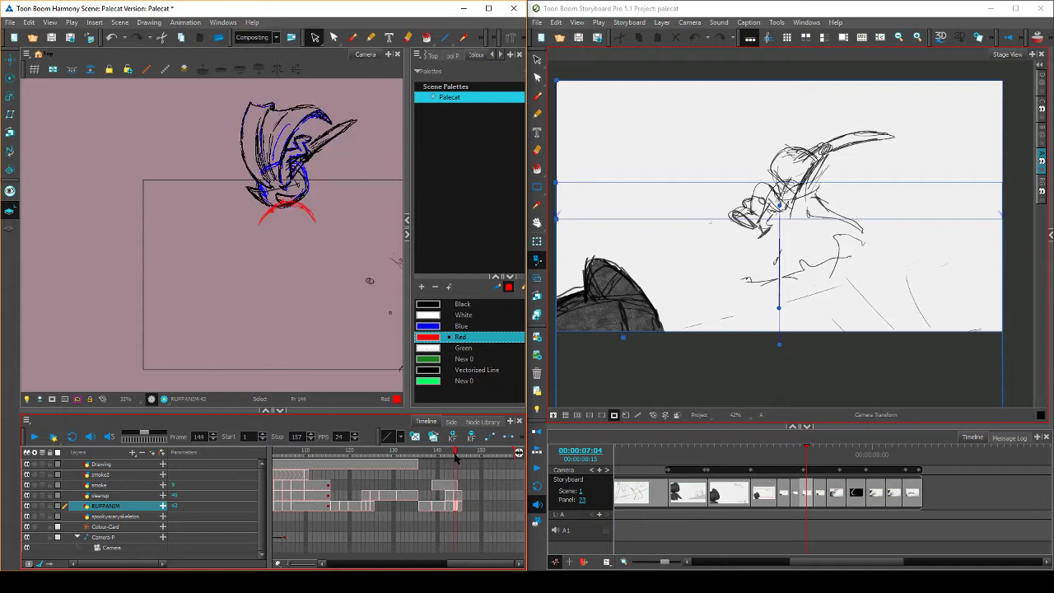
pyautogui.moveTo(304, 191); pyautogui.dragTo(302, 194)
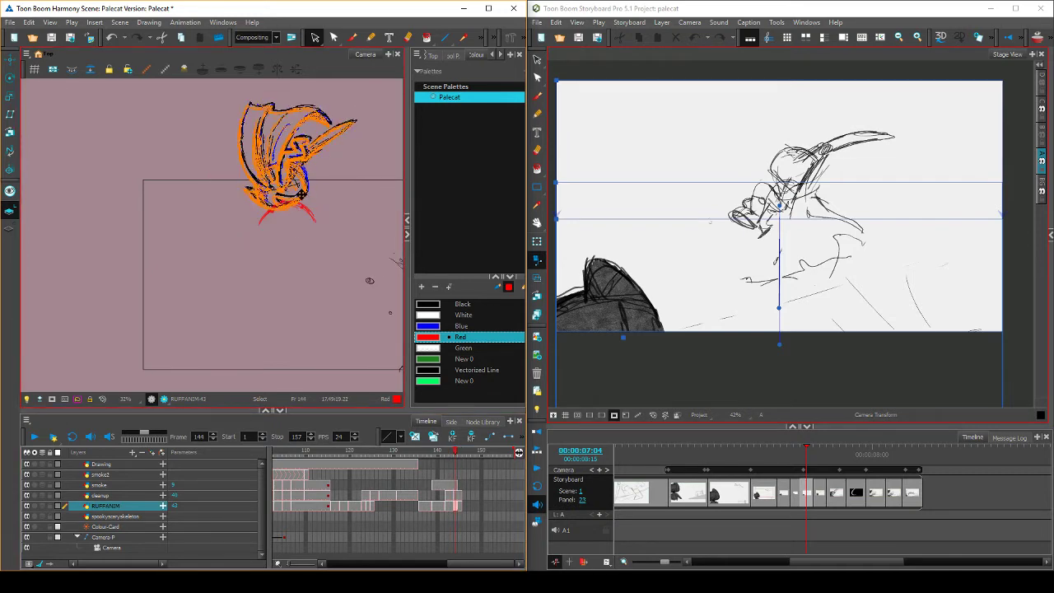
pyautogui.click(452, 452)
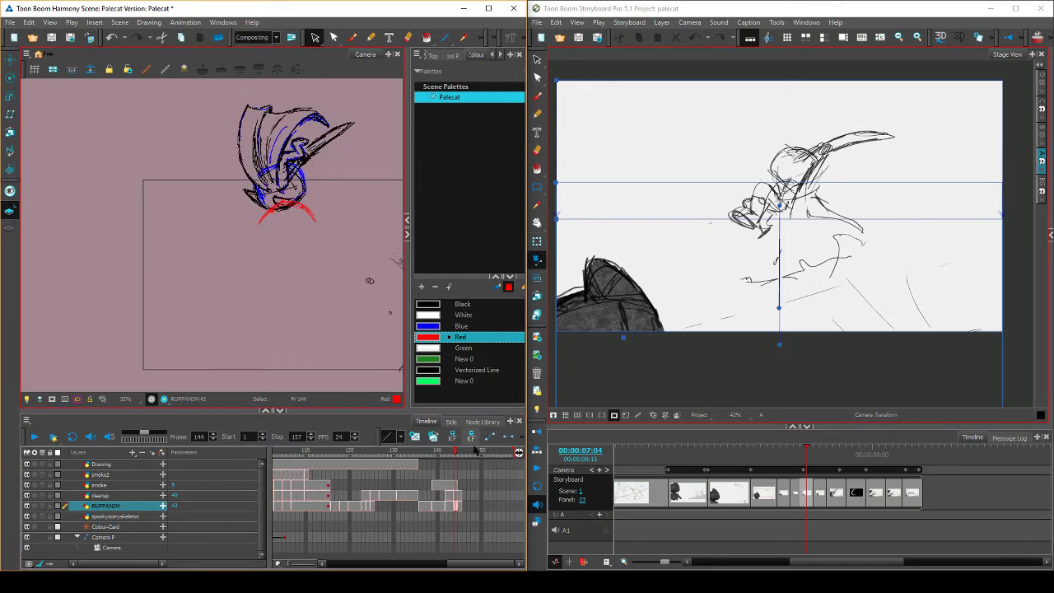
pyautogui.moveTo(452, 457)
pyautogui.mouseDown()
pyautogui.moveTo(438, 459)
pyautogui.moveTo(456, 459)
pyautogui.mouseUp()
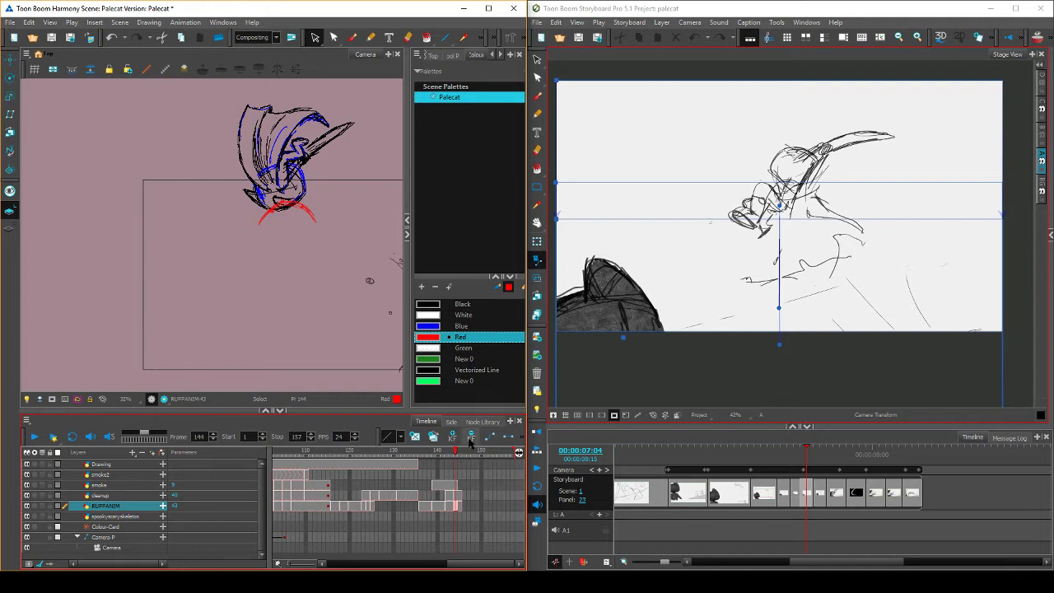
pyautogui.moveTo(328, 191)
pyautogui.mouseDown()
pyautogui.moveTo(249, 223)
pyautogui.moveTo(264, 79)
pyautogui.moveTo(298, 183)
pyautogui.mouseUp()
pyautogui.click(321, 180)
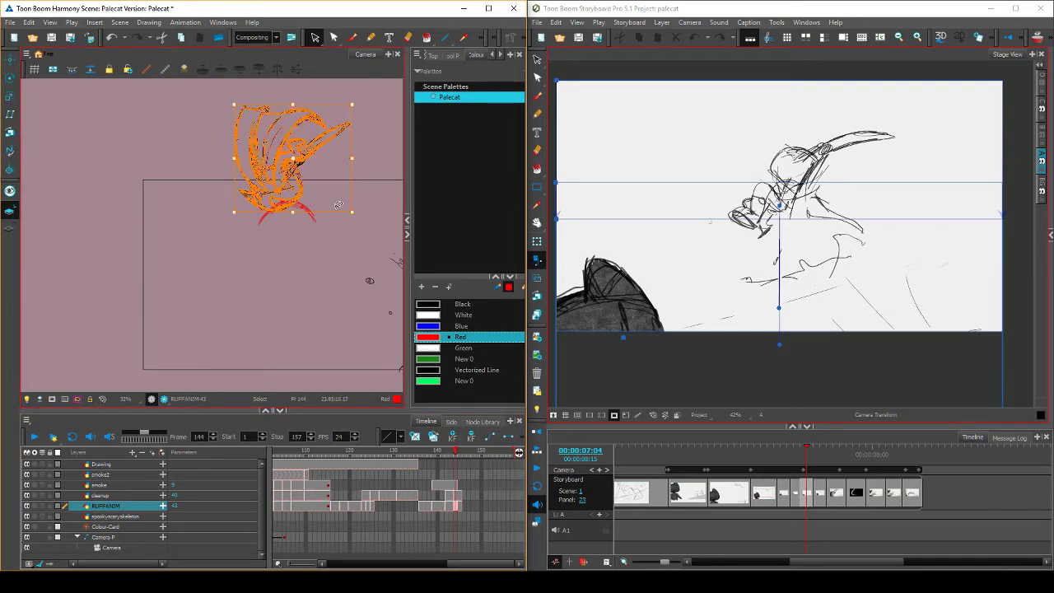
pyautogui.click(311, 267)
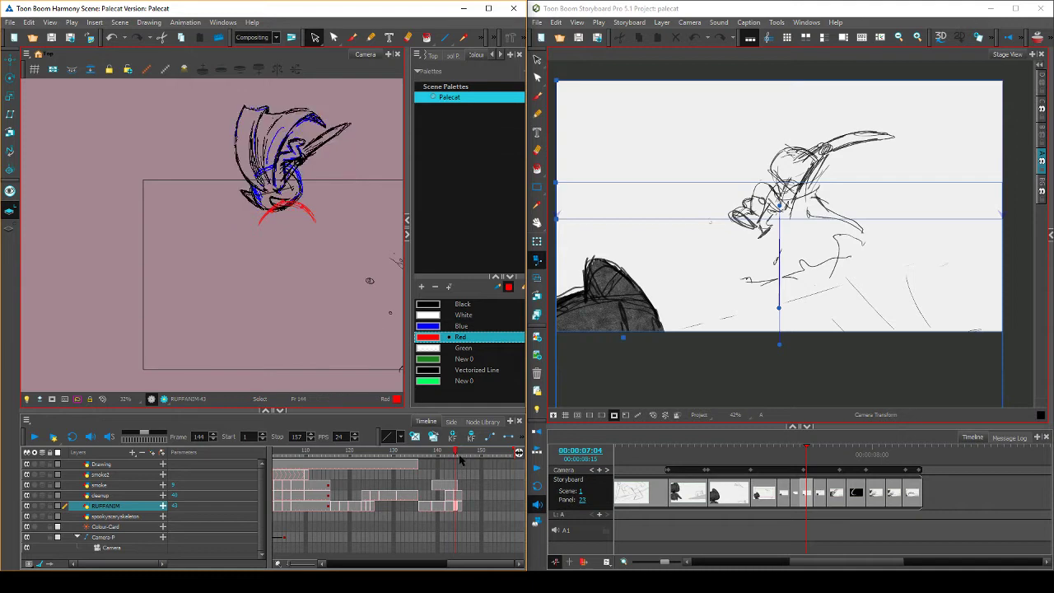
# Nudge the whole cat drawing on frame 144 left, then slightly right and down, to seat its head on the red arc
pyautogui.moveTo(459, 453)
pyautogui.mouseDown()
pyautogui.moveTo(428, 463)
pyautogui.moveTo(455, 463)
pyautogui.mouseUp()
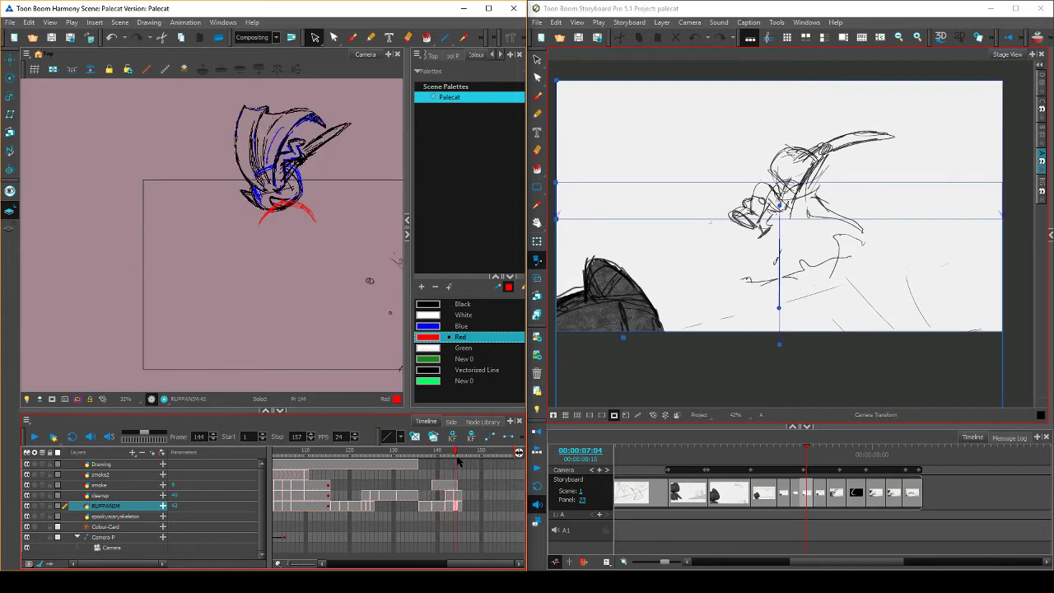
pyautogui.moveTo(300, 214)
pyautogui.mouseDown()
pyautogui.moveTo(313, 73)
pyautogui.moveTo(319, 196)
pyautogui.moveTo(296, 193)
pyautogui.mouseUp()
pyautogui.click(366, 226)
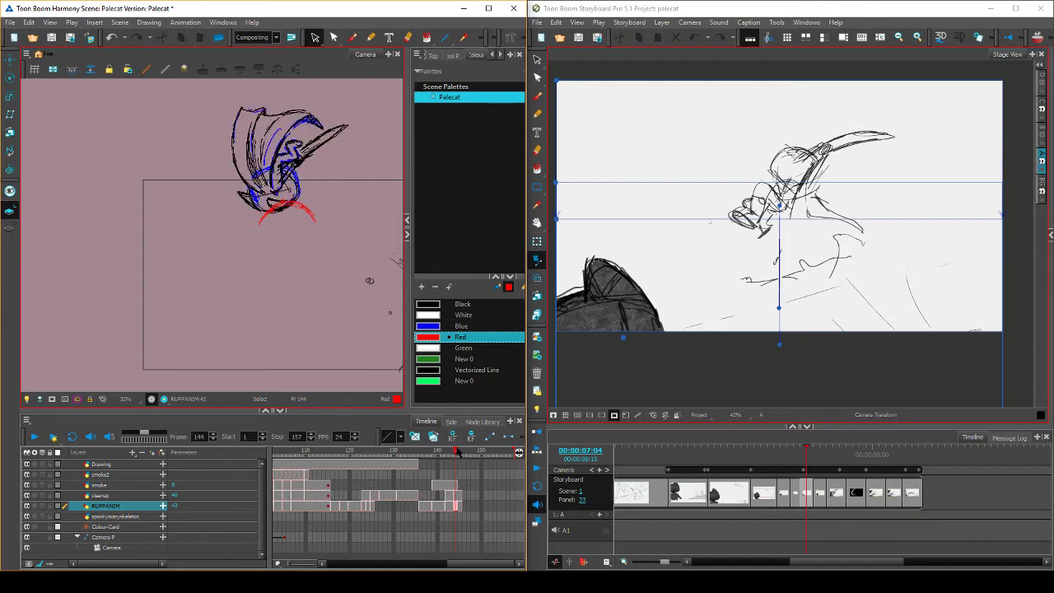
pyautogui.moveTo(458, 452)
pyautogui.mouseDown()
pyautogui.moveTo(436, 459)
pyautogui.moveTo(455, 452)
pyautogui.mouseUp()
pyautogui.click(294, 197)
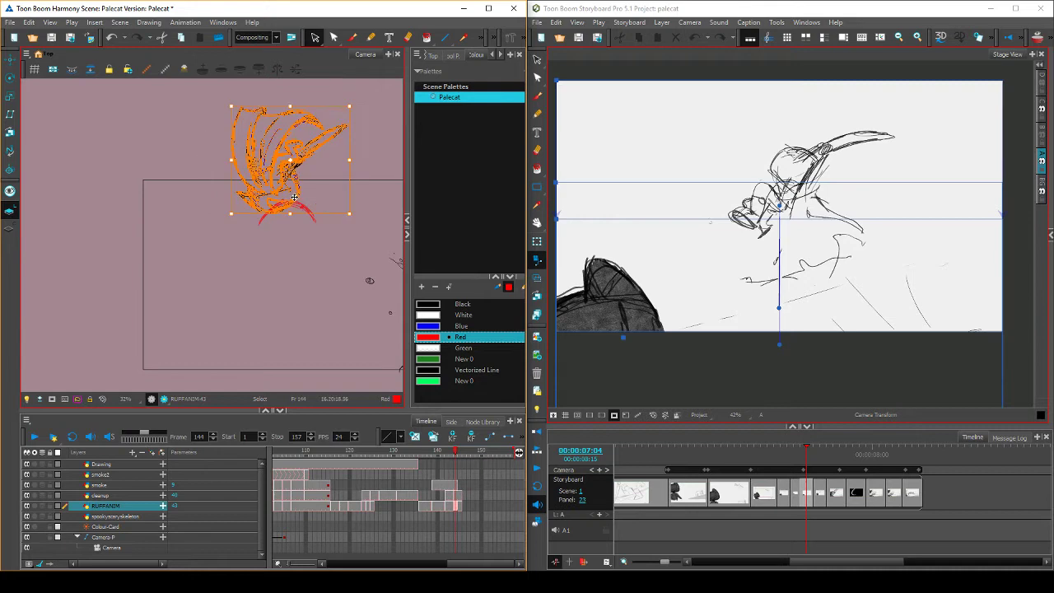
pyautogui.moveTo(293, 198); pyautogui.dragTo(295, 200)
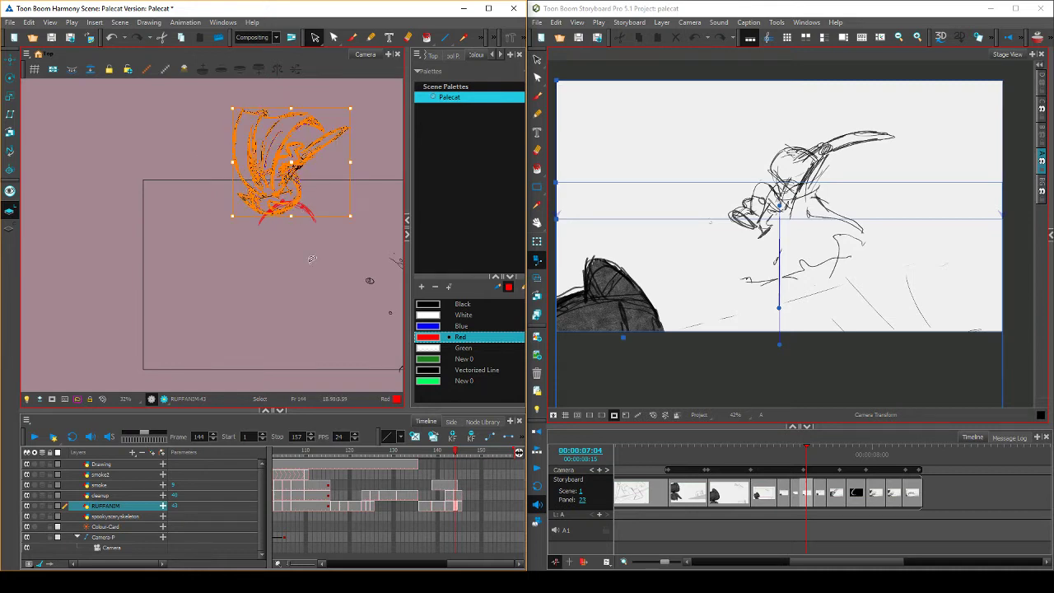
pyautogui.click(313, 275)
# Fine-tune the position of frame 144's cat drawing while scrubbing through the neighbouring frames to check the motion
pyautogui.click(451, 457)
pyautogui.moveTo(450, 456)
pyautogui.mouseDown()
pyautogui.moveTo(439, 461)
pyautogui.moveTo(457, 460)
pyautogui.mouseUp()
pyautogui.click(303, 225)
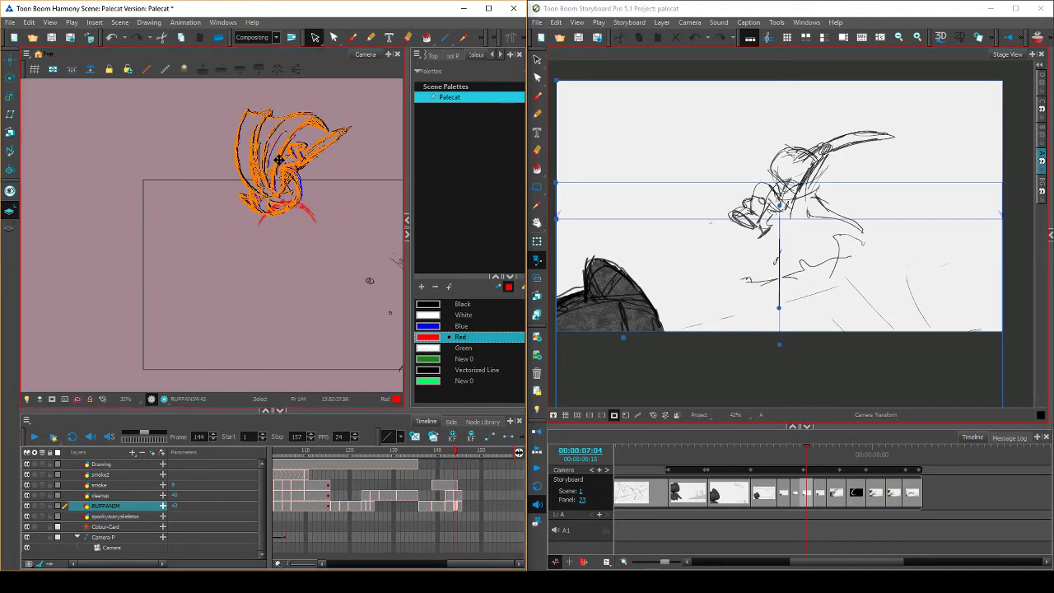
pyautogui.click(370, 281)
pyautogui.click(445, 457)
pyautogui.moveTo(445, 458); pyautogui.dragTo(459, 455)
# Extend the red arc guide on the smoke layer through frame 146 and compare it with the previous cat drawings
pyautogui.click(464, 507)
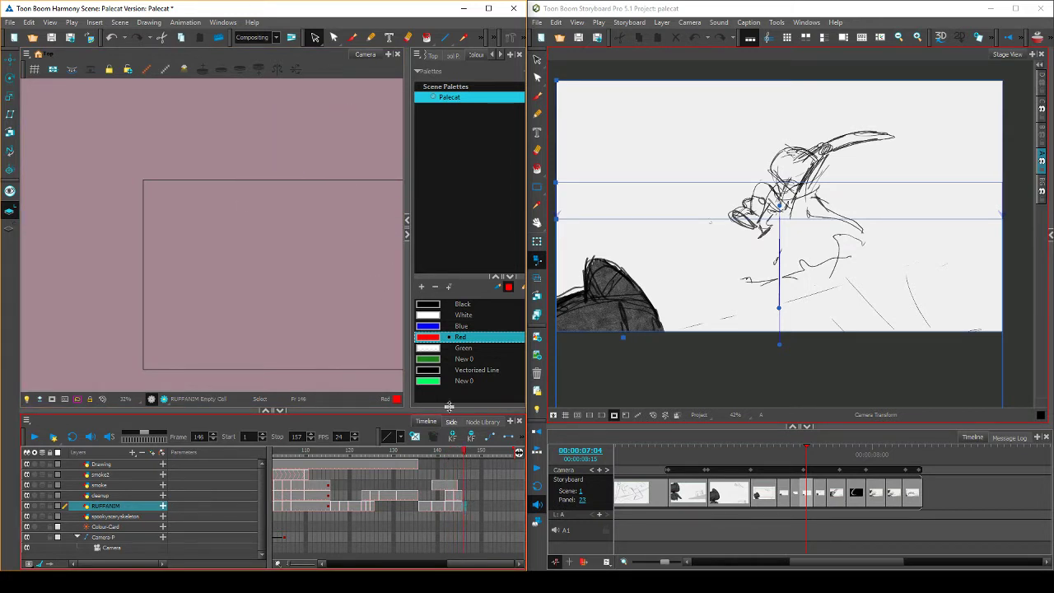
pyautogui.click(352, 37)
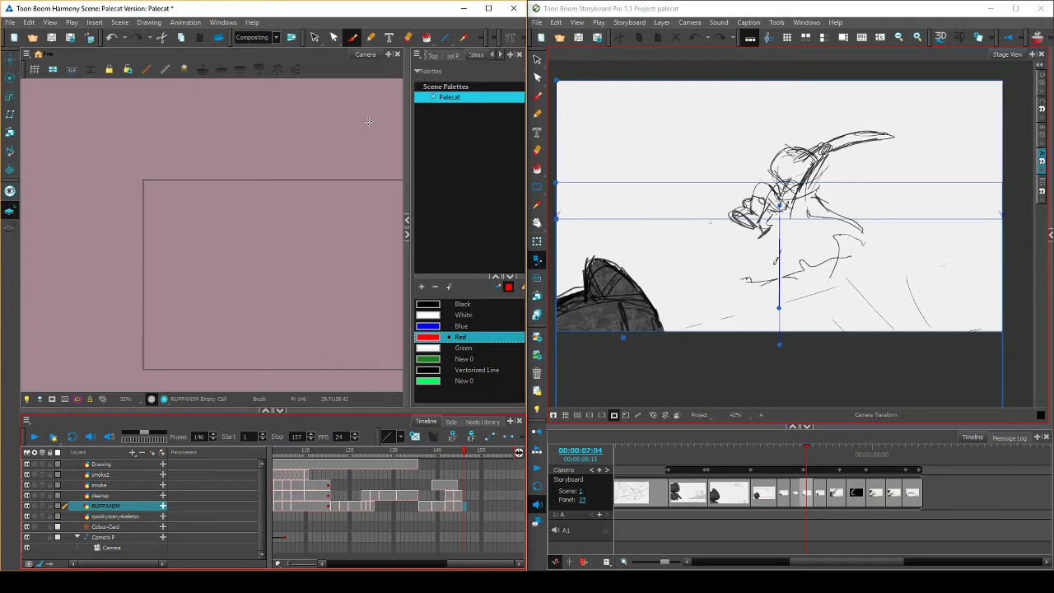
pyautogui.press(',')
pyautogui.press(',')
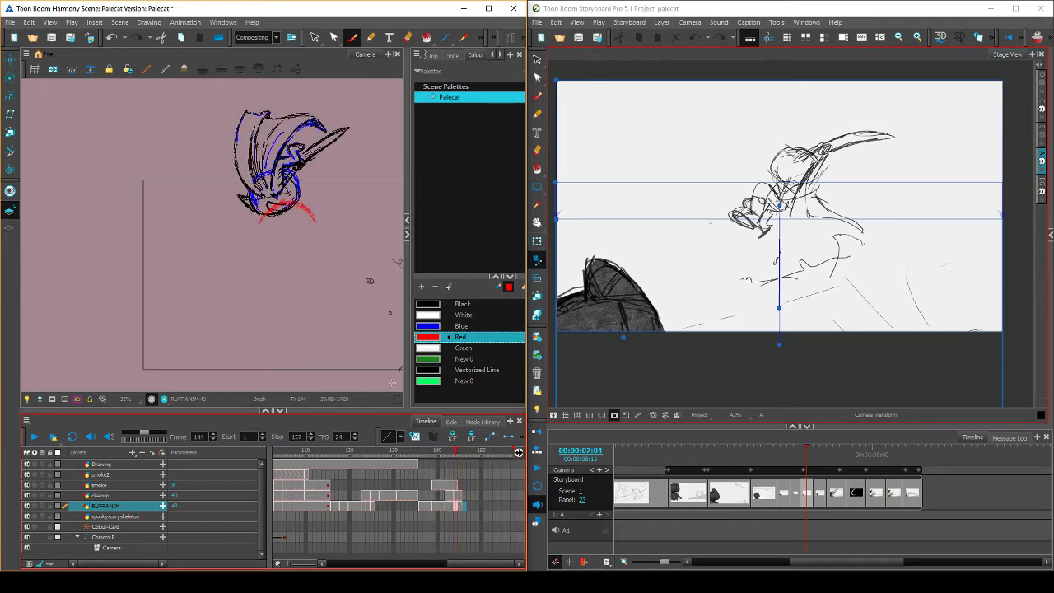
pyautogui.click(459, 486)
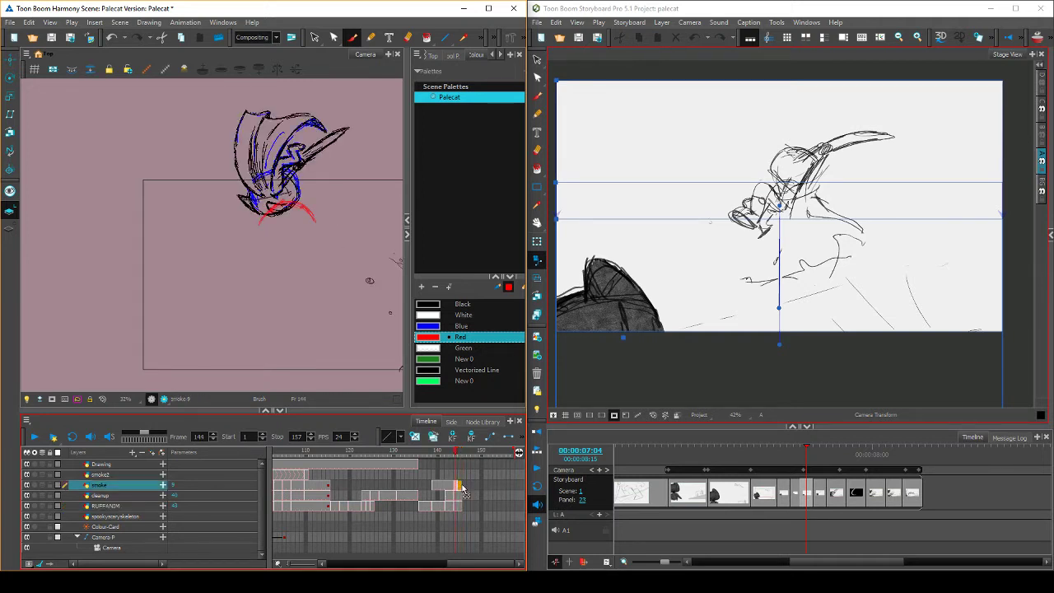
pyautogui.click(465, 487)
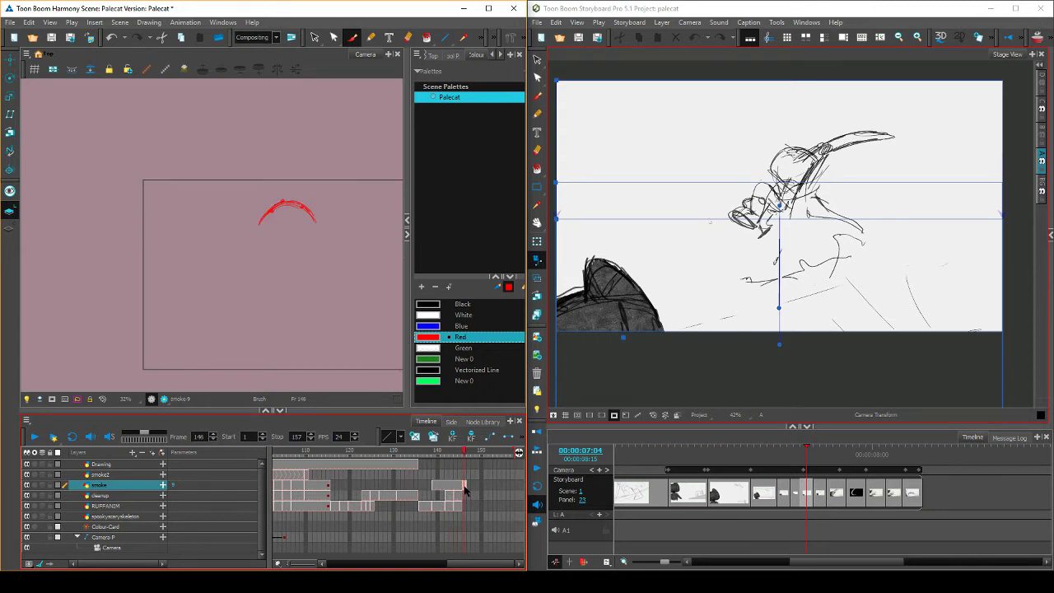
pyautogui.press(',')
pyautogui.press('.')
pyautogui.press(',')
# Sketch a round cat head in black on frame 146, touching the left end of the red arc
pyautogui.click(433, 306)
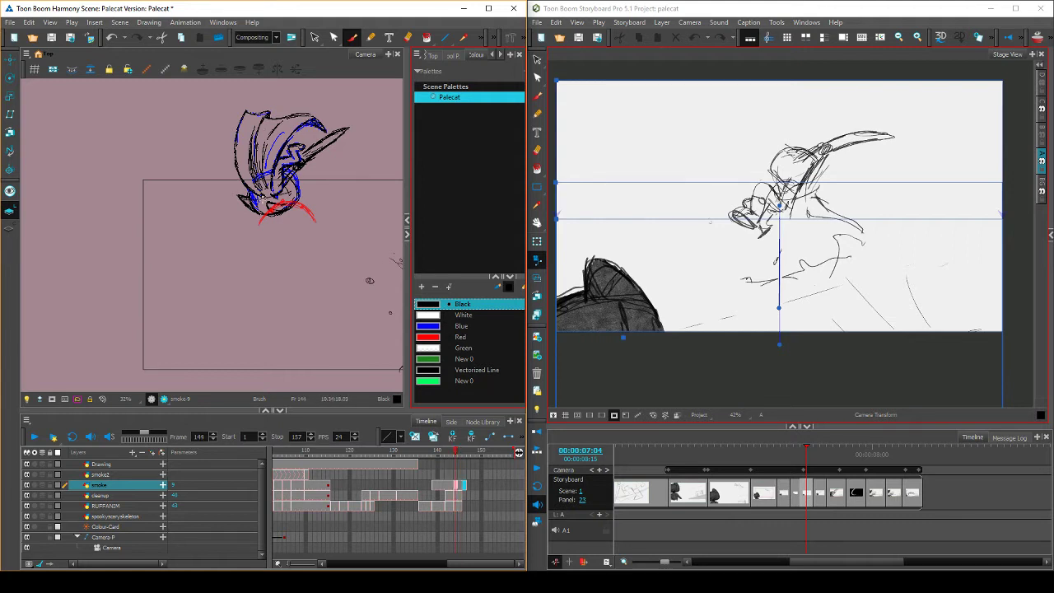
pyautogui.press('.')
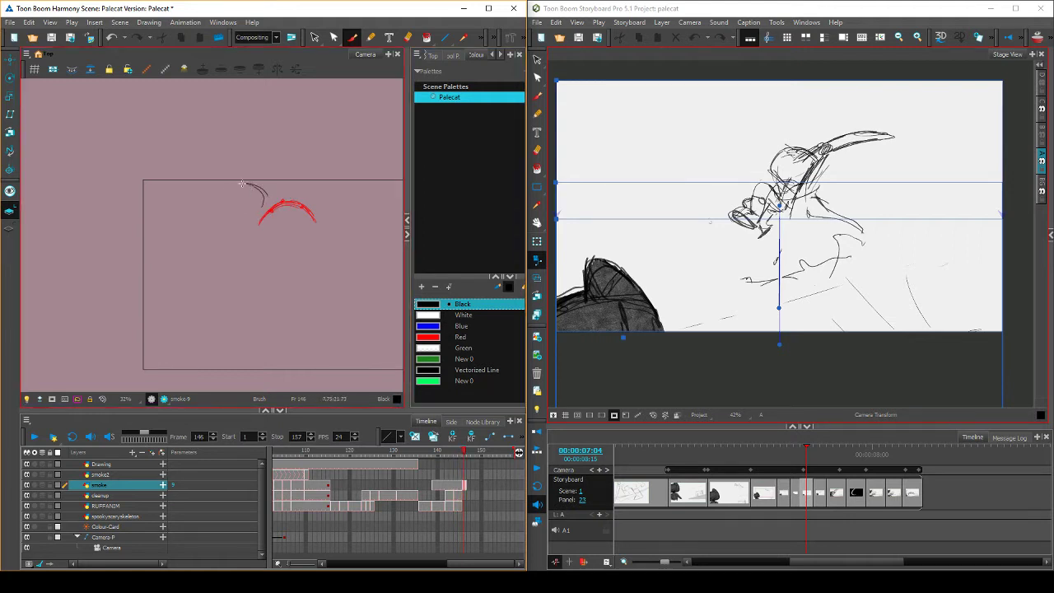
pyautogui.moveTo(222, 206)
pyautogui.mouseDown()
pyautogui.moveTo(247, 228)
pyautogui.moveTo(266, 216)
pyautogui.mouseUp()
pyautogui.click(463, 506)
pyautogui.moveTo(257, 186)
pyautogui.mouseDown()
pyautogui.moveTo(219, 204)
pyautogui.moveTo(231, 218)
pyautogui.moveTo(260, 219)
pyautogui.moveTo(270, 203)
pyautogui.moveTo(246, 185)
pyautogui.mouseUp()
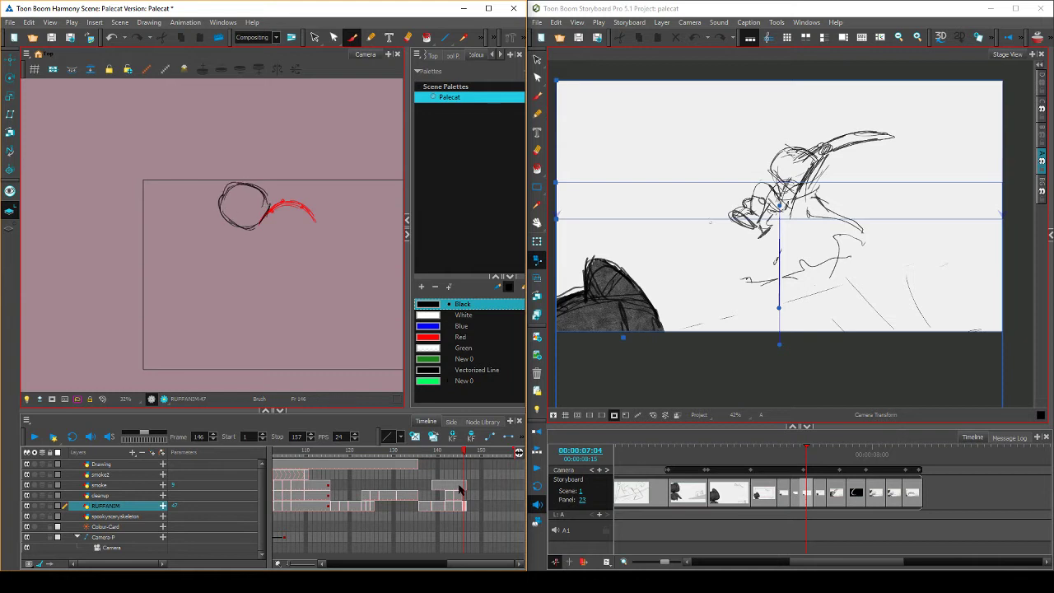
# Delete the black head strokes misplaced on the smoke layer at frame 146, keeping the red arc
pyautogui.click(314, 37)
pyautogui.click(262, 206)
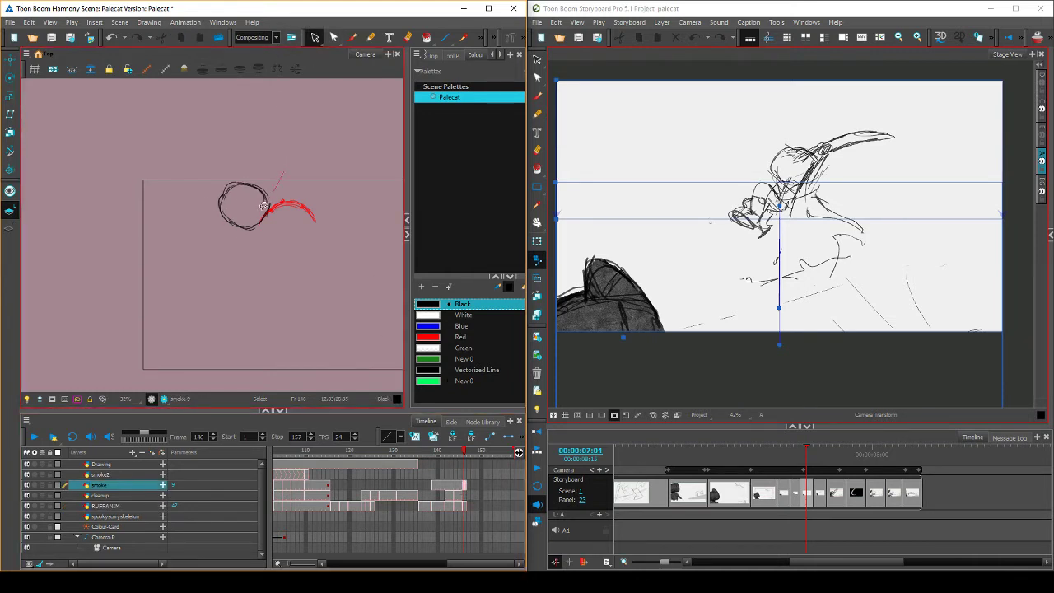
pyautogui.click(262, 206)
pyautogui.press('Delete')
pyautogui.press(',')
pyautogui.press('.')
pyautogui.click(271, 207)
pyautogui.press('Delete')
pyautogui.click(269, 207)
# Build up the head circle with more brush strokes on RUFFANIM frame 146, flipping to frame 145 for comparison
pyautogui.click(465, 506)
pyautogui.click(353, 37)
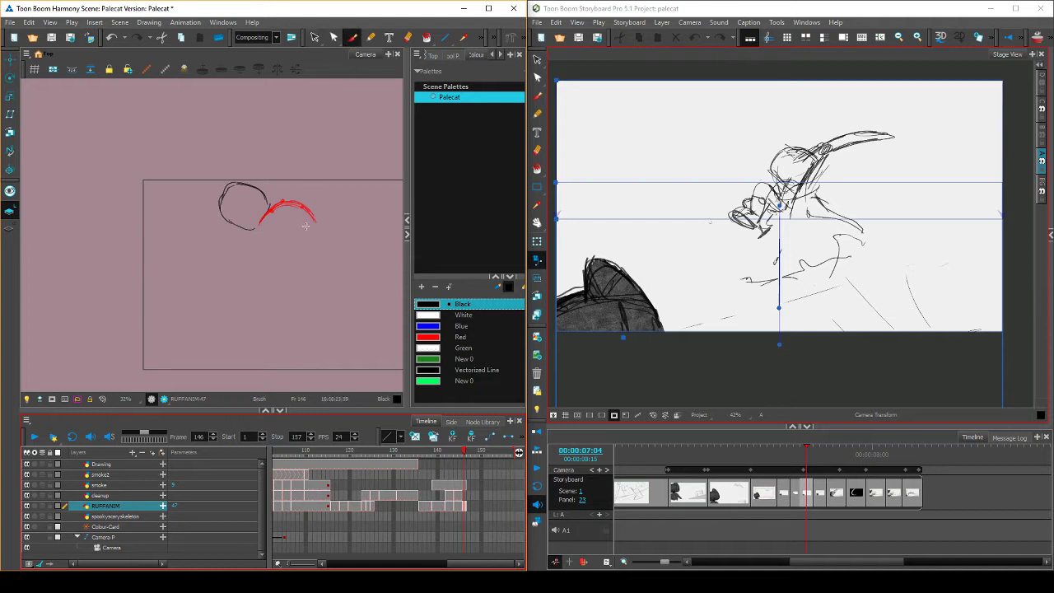
pyautogui.moveTo(295, 269); pyautogui.dragTo(332, 285)
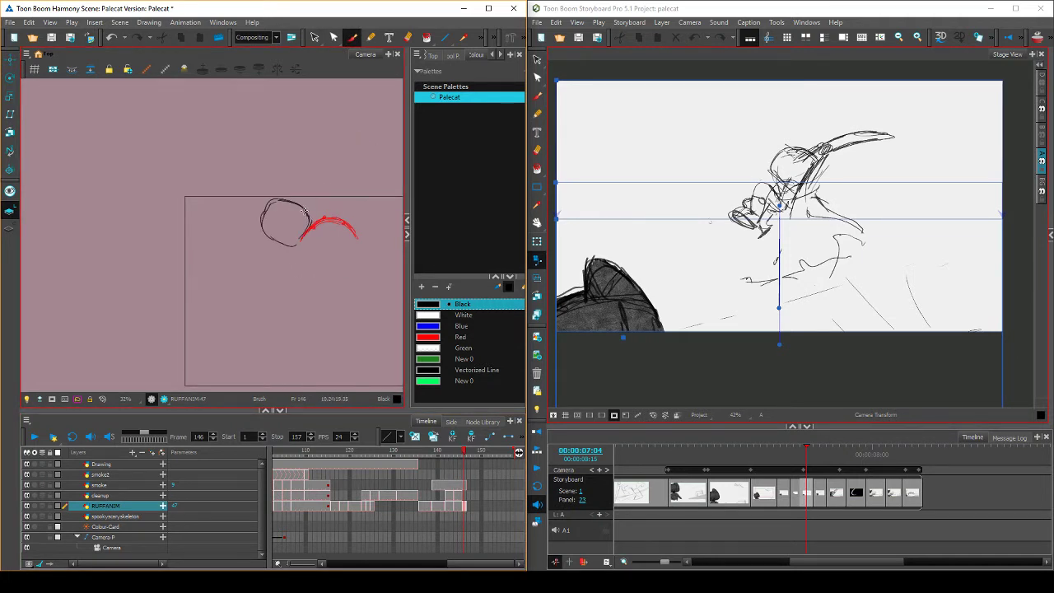
pyautogui.moveTo(271, 205)
pyautogui.mouseDown()
pyautogui.moveTo(253, 233)
pyautogui.moveTo(288, 243)
pyautogui.moveTo(257, 236)
pyautogui.moveTo(311, 218)
pyautogui.mouseUp()
pyautogui.press(',')
pyautogui.press(',')
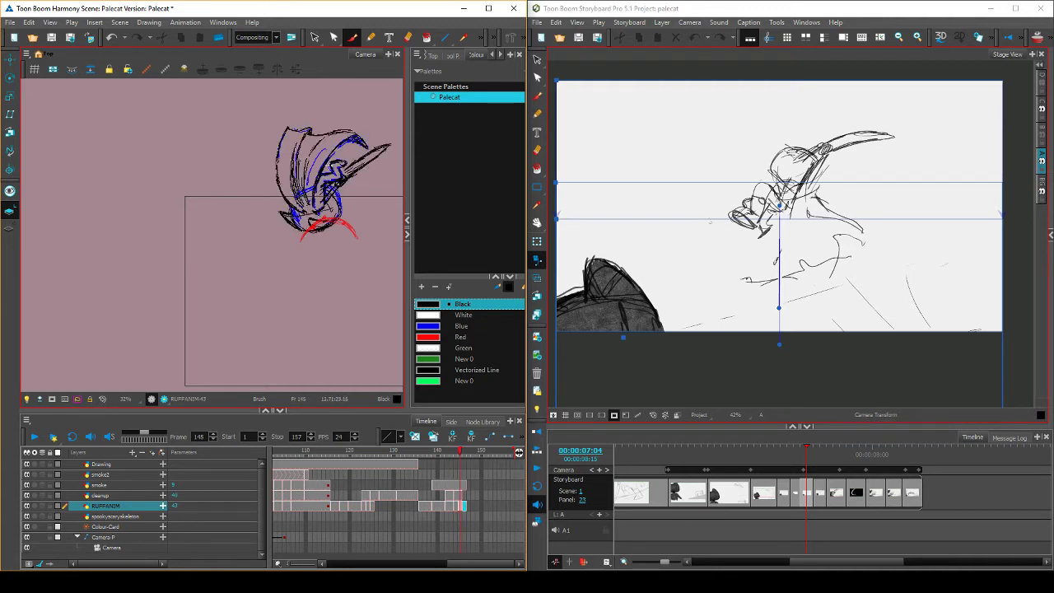
pyautogui.press('.')
pyautogui.press('.')
pyautogui.press(',')
pyautogui.press('.')
pyautogui.moveTo(313, 218); pyautogui.dragTo(307, 237)
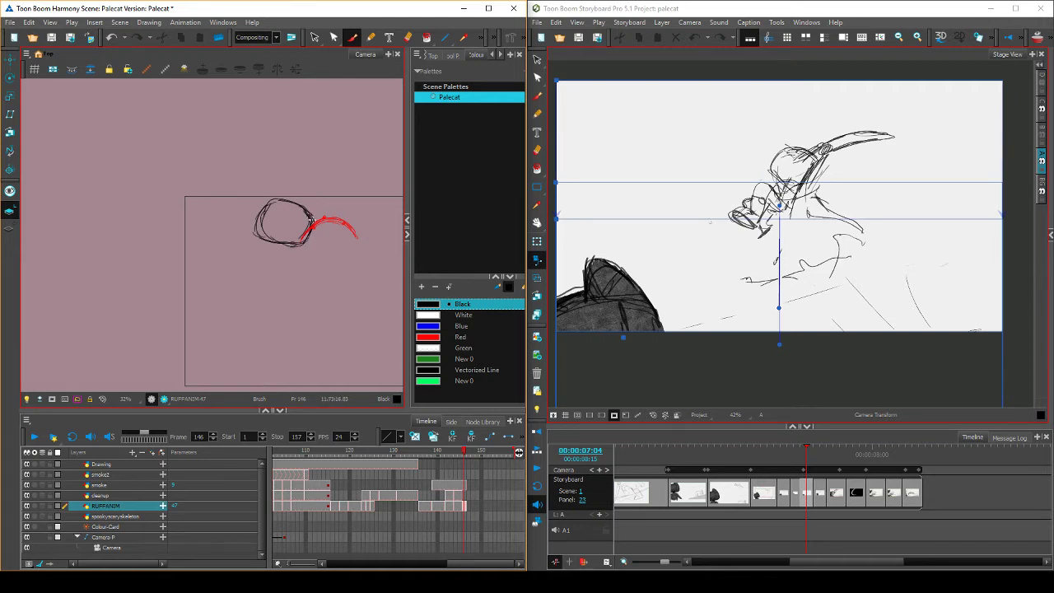
pyautogui.moveTo(269, 239)
pyautogui.mouseDown()
pyautogui.moveTo(290, 247)
pyautogui.moveTo(256, 216)
pyautogui.moveTo(253, 237)
pyautogui.moveTo(268, 252)
pyautogui.moveTo(306, 250)
pyautogui.mouseUp()
# Erase the stray outer lines of frame 146's head circle and redraw its left and lower contour
pyautogui.press(',')
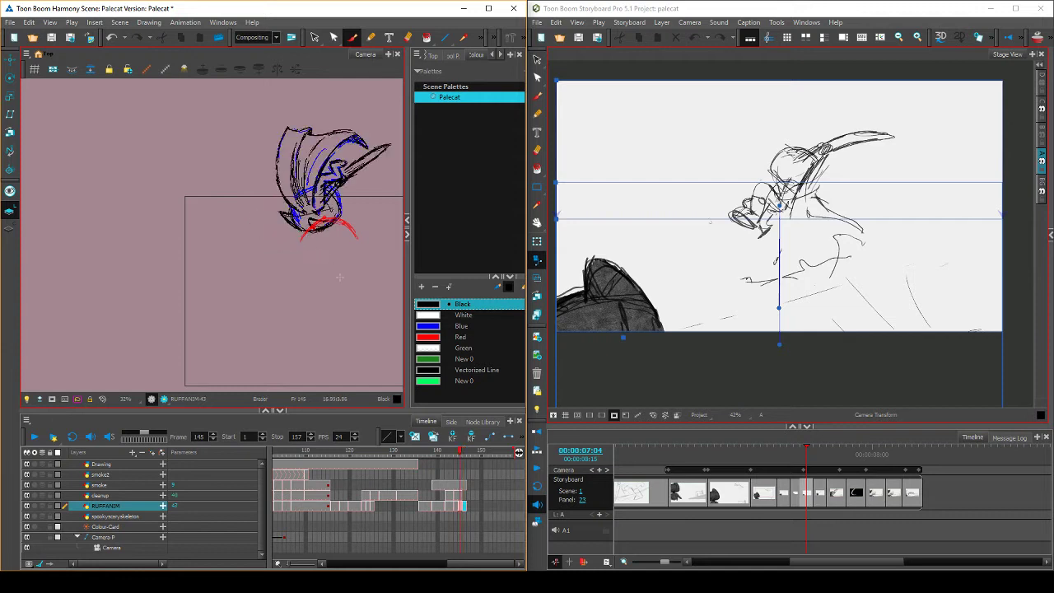
pyautogui.press('.')
pyautogui.press(',')
pyautogui.press('.')
pyautogui.moveTo(272, 213)
pyautogui.mouseDown()
pyautogui.moveTo(277, 199)
pyautogui.moveTo(295, 204)
pyautogui.mouseUp()
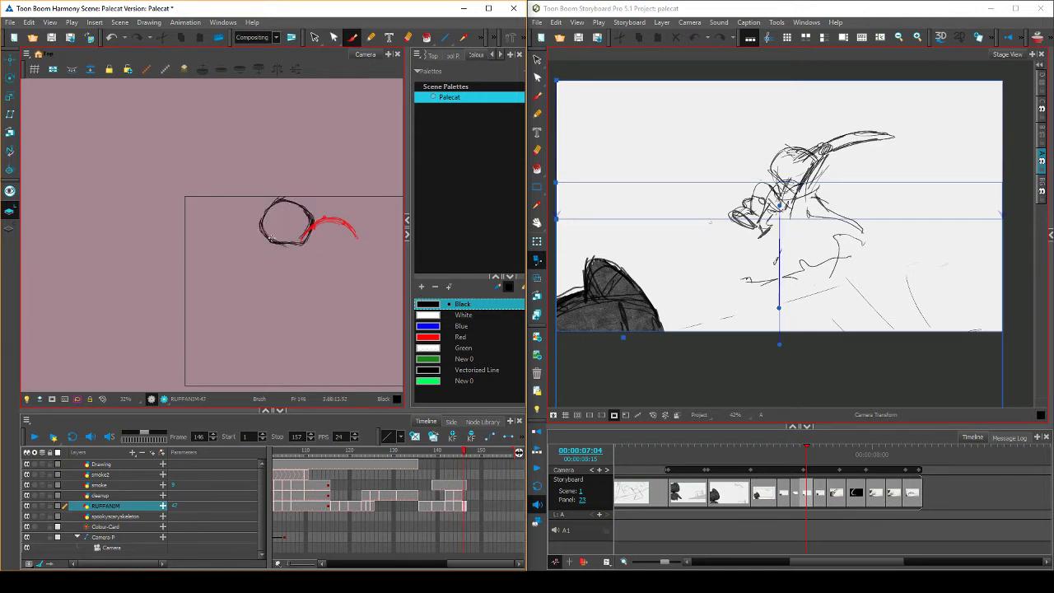
pyautogui.moveTo(270, 237); pyautogui.dragTo(285, 243)
pyautogui.moveTo(464, 452)
pyautogui.mouseDown()
pyautogui.moveTo(440, 451)
pyautogui.moveTo(465, 452)
pyautogui.mouseUp()
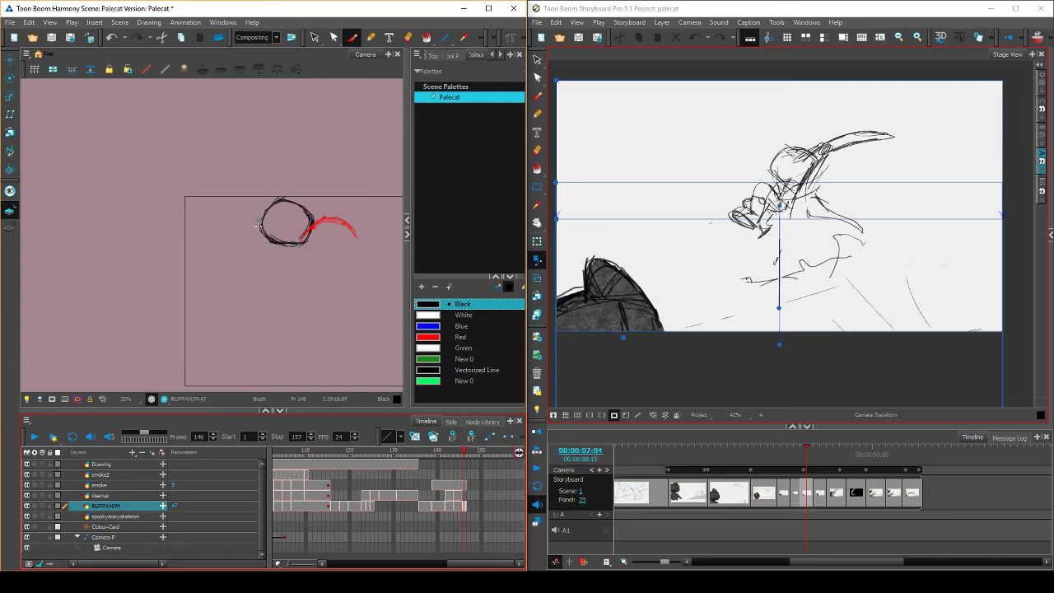
pyautogui.moveTo(260, 235)
pyautogui.mouseDown()
pyautogui.moveTo(276, 196)
pyautogui.moveTo(258, 231)
pyautogui.moveTo(302, 254)
pyautogui.moveTo(271, 231)
pyautogui.moveTo(294, 240)
pyautogui.moveTo(277, 238)
pyautogui.moveTo(303, 216)
pyautogui.moveTo(299, 236)
pyautogui.moveTo(300, 212)
pyautogui.moveTo(309, 220)
pyautogui.moveTo(304, 235)
pyautogui.moveTo(290, 195)
pyautogui.moveTo(265, 201)
pyautogui.moveTo(310, 211)
pyautogui.mouseUp()
# Firm up the lower and left edges of the head circle on frame 146, checking it against frame 145
pyautogui.press(',')
pyautogui.press('.')
pyautogui.press(',')
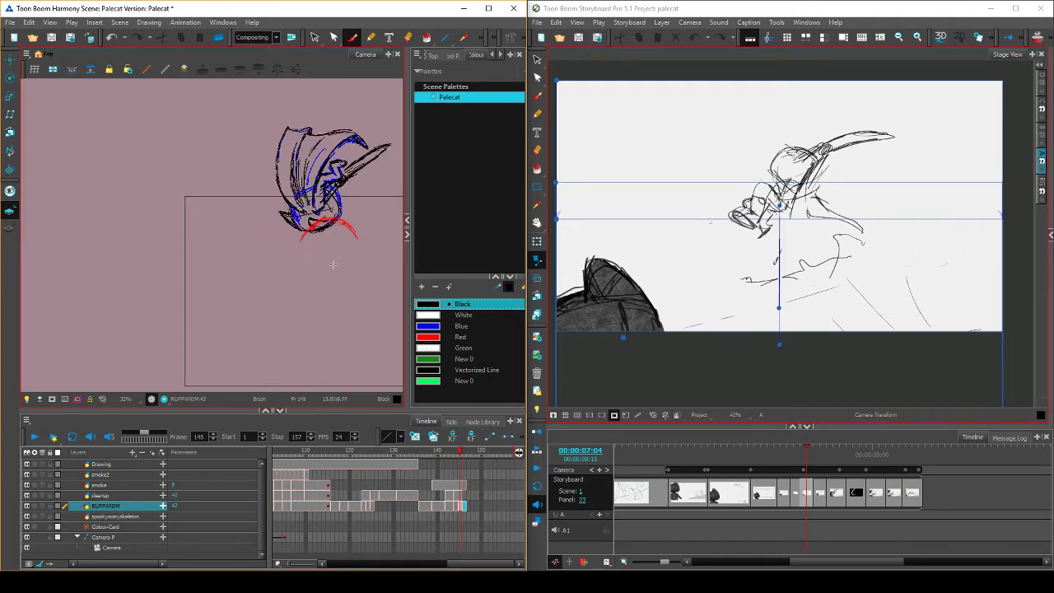
pyautogui.press('.')
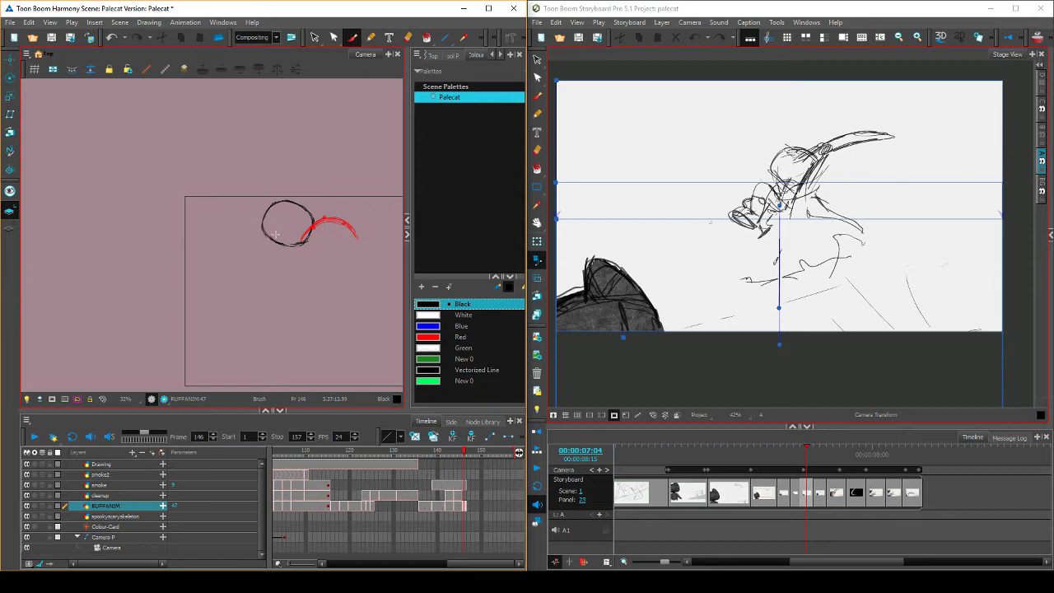
pyautogui.moveTo(267, 233); pyautogui.dragTo(302, 245)
pyautogui.moveTo(464, 454); pyautogui.dragTo(464, 455)
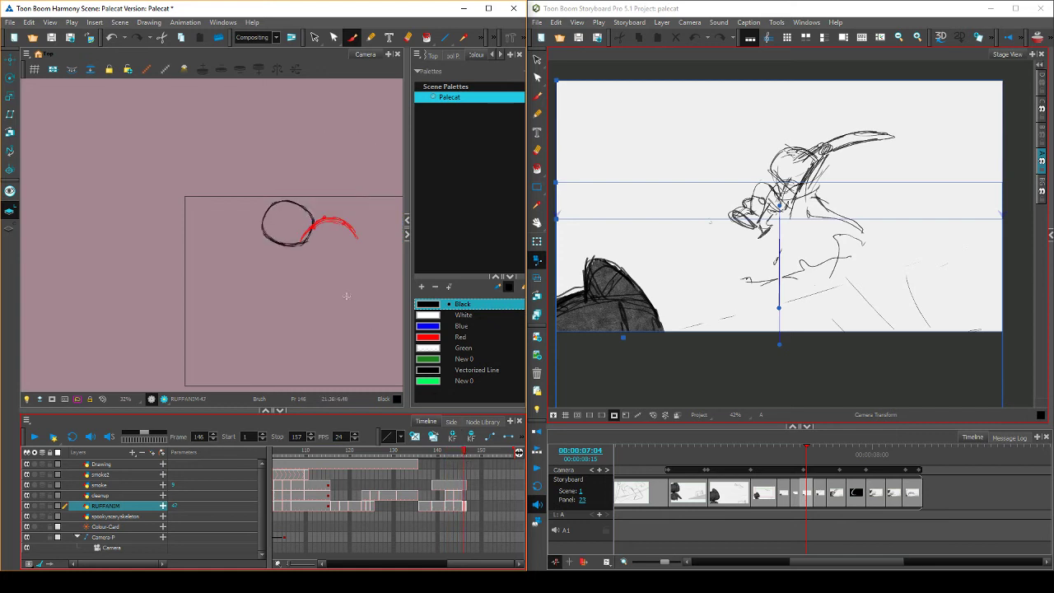
pyautogui.moveTo(263, 230); pyautogui.dragTo(268, 210)
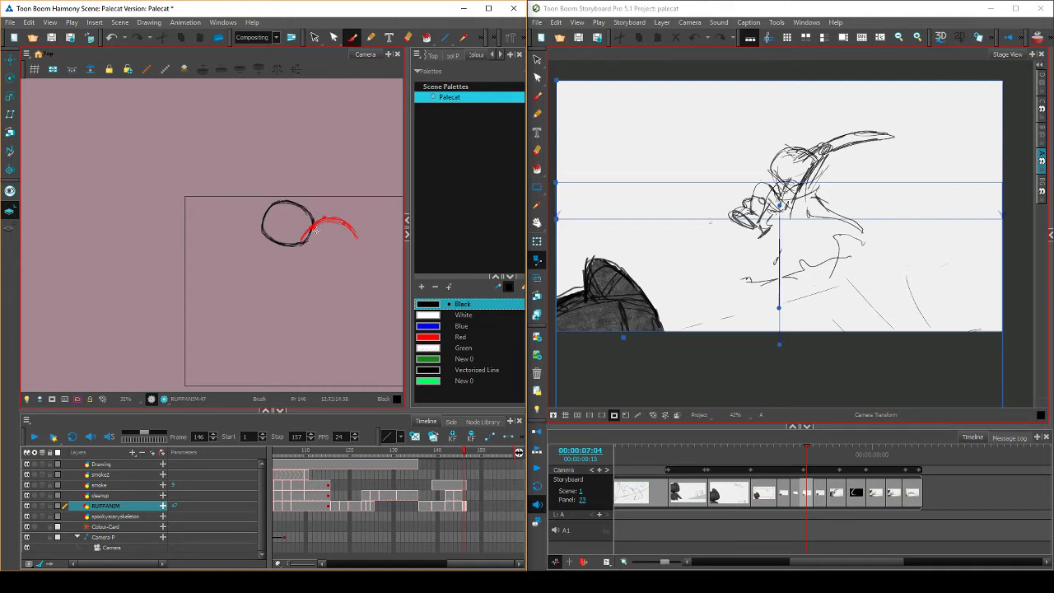
# Draw a curved facial centre line and two pointed ears on frame 146's head, using frame 145 as reference
pyautogui.press(',')
pyautogui.press('.')
pyautogui.press(',')
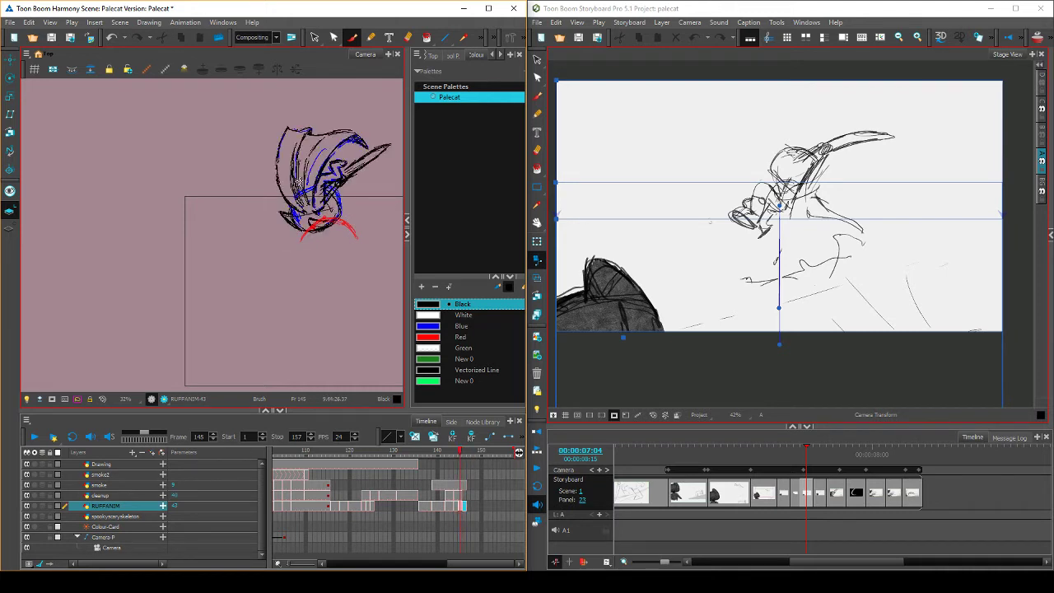
pyautogui.press('.')
pyautogui.moveTo(286, 205); pyautogui.dragTo(277, 223)
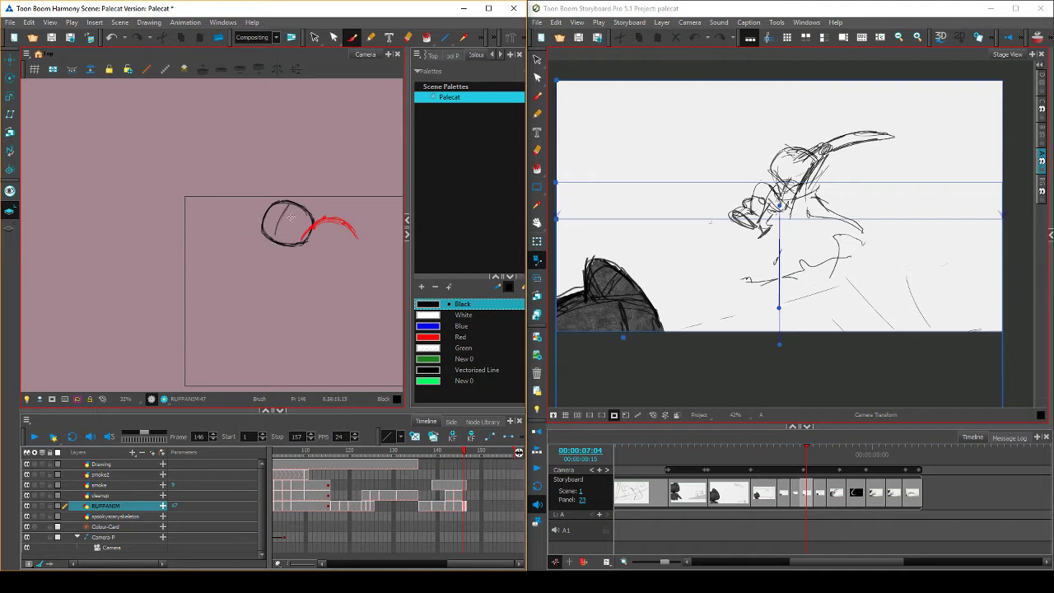
pyautogui.press(',')
pyautogui.press('.')
pyautogui.press(',')
pyautogui.press('.')
# Save the scene and shorten the cat's right-hand ear on frame 146, with White as the active colour
pyautogui.click(457, 315)
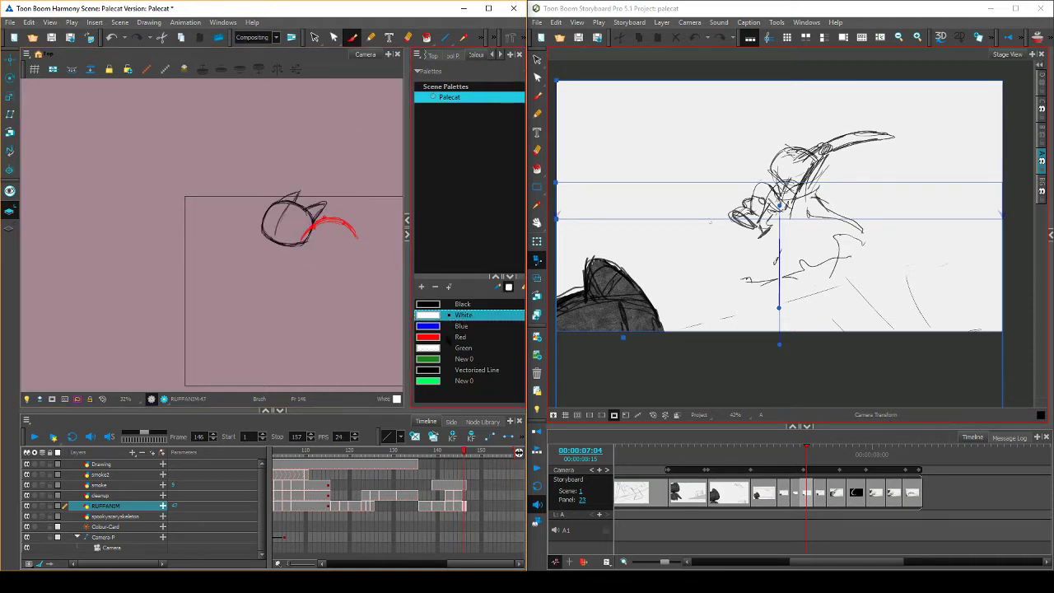
pyautogui.hotkey('ctrl', 's')
pyautogui.moveTo(324, 198); pyautogui.dragTo(325, 204)
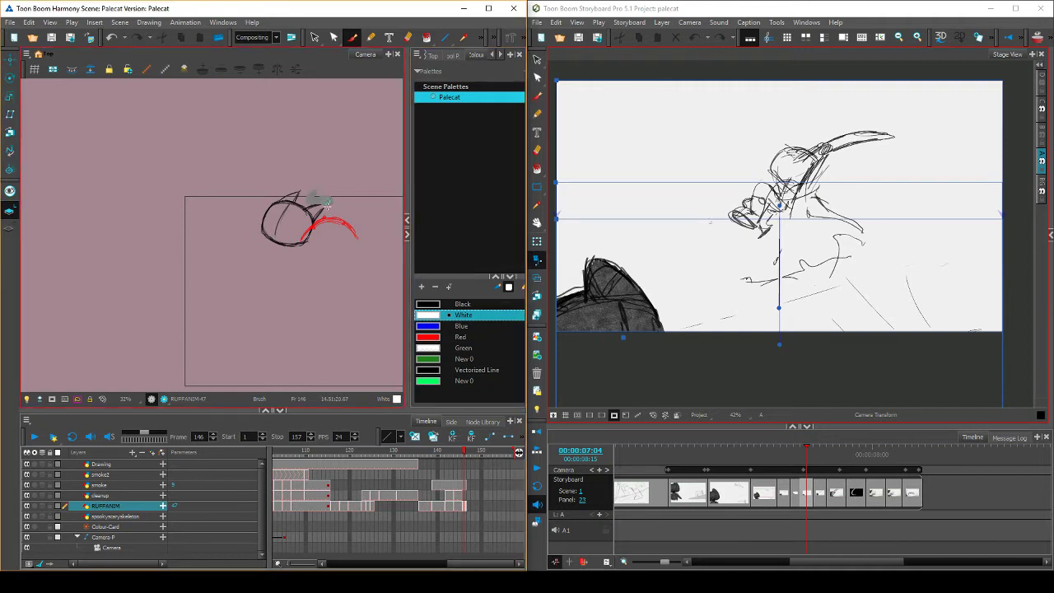
pyautogui.press(',')
pyautogui.press('.')
pyautogui.press(',')
pyautogui.press('.')
pyautogui.press(',')
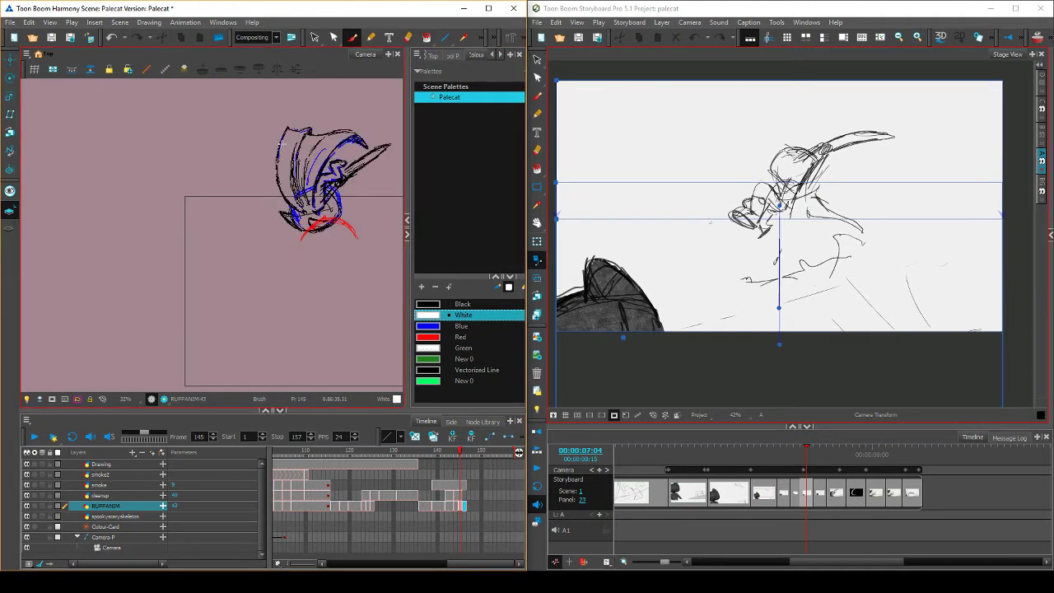
pyautogui.press('.')
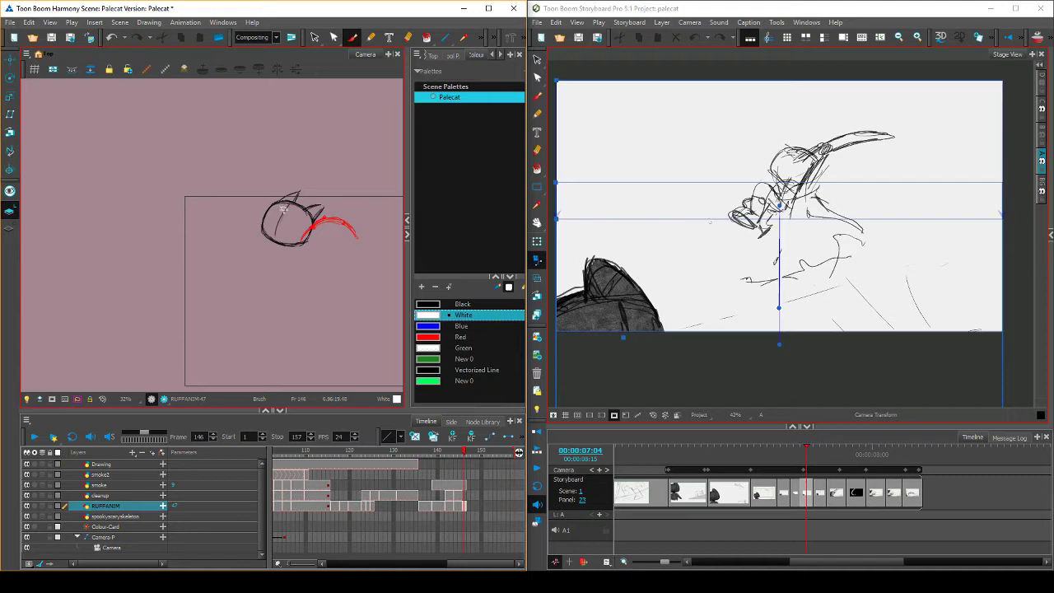
# Add black strokes across the top of the cat's head by the left ear on frame 146, comparing with frame 145
pyautogui.click(441, 304)
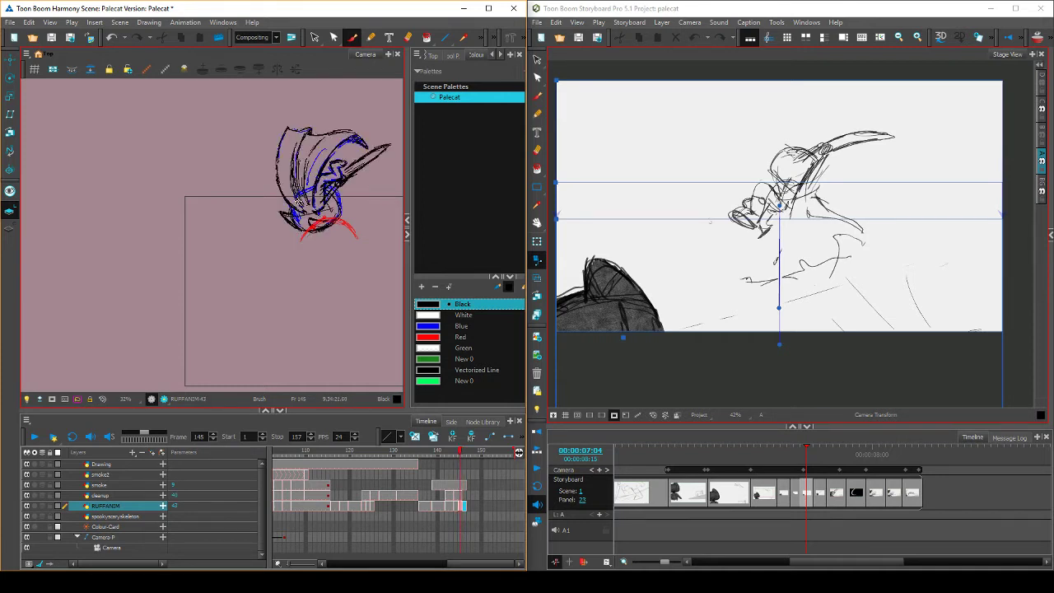
pyautogui.press('.')
pyautogui.press(',')
pyautogui.press('.')
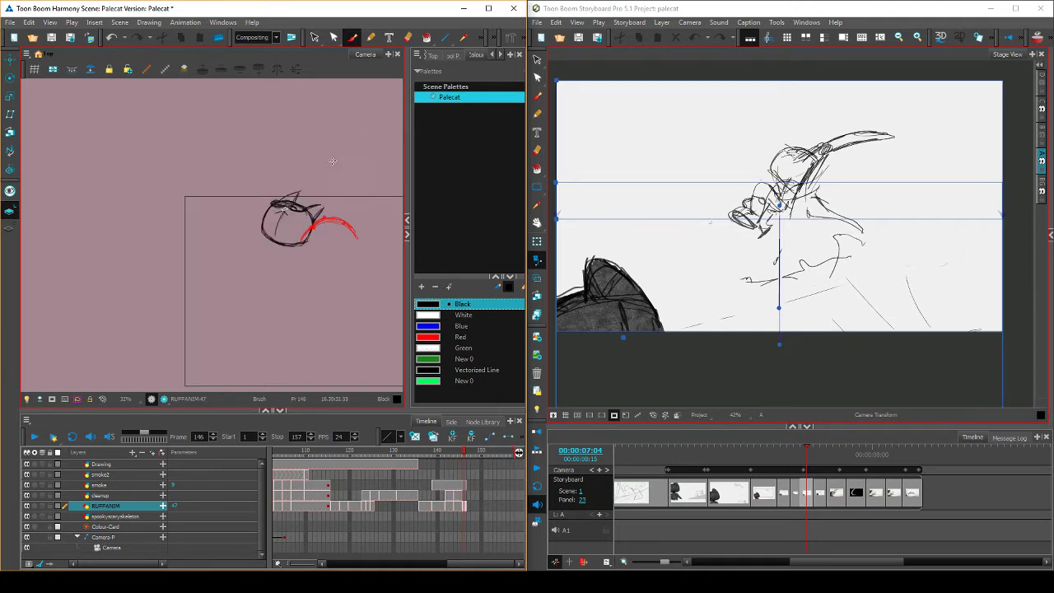
# Select and delete the strokes of the cat's right-hand ear on frame 146, checking the head against frame 145
pyautogui.click(314, 39)
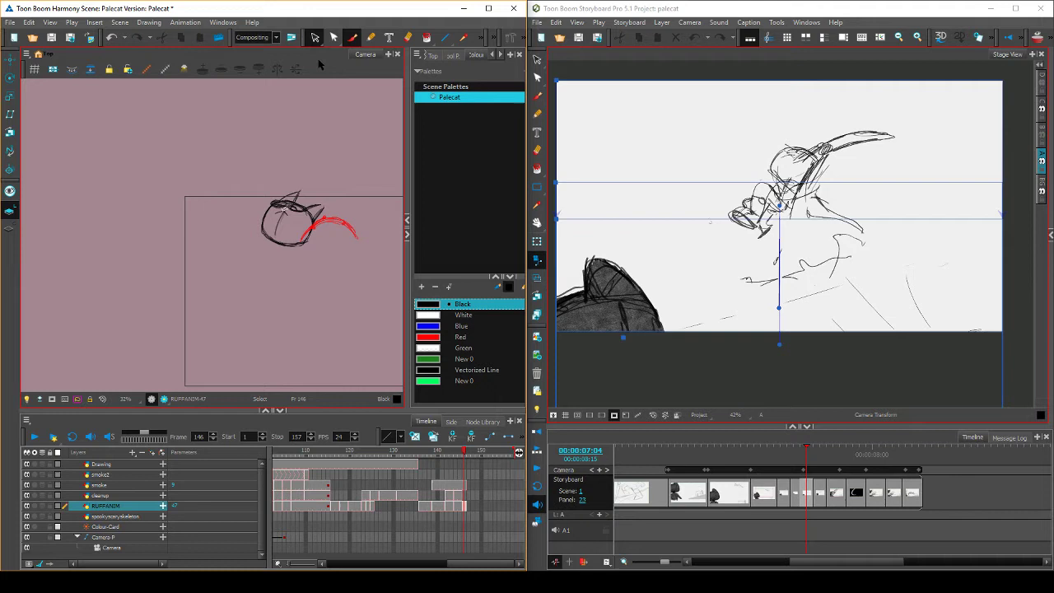
pyautogui.click(298, 195)
pyautogui.click(313, 181)
pyautogui.click(322, 206)
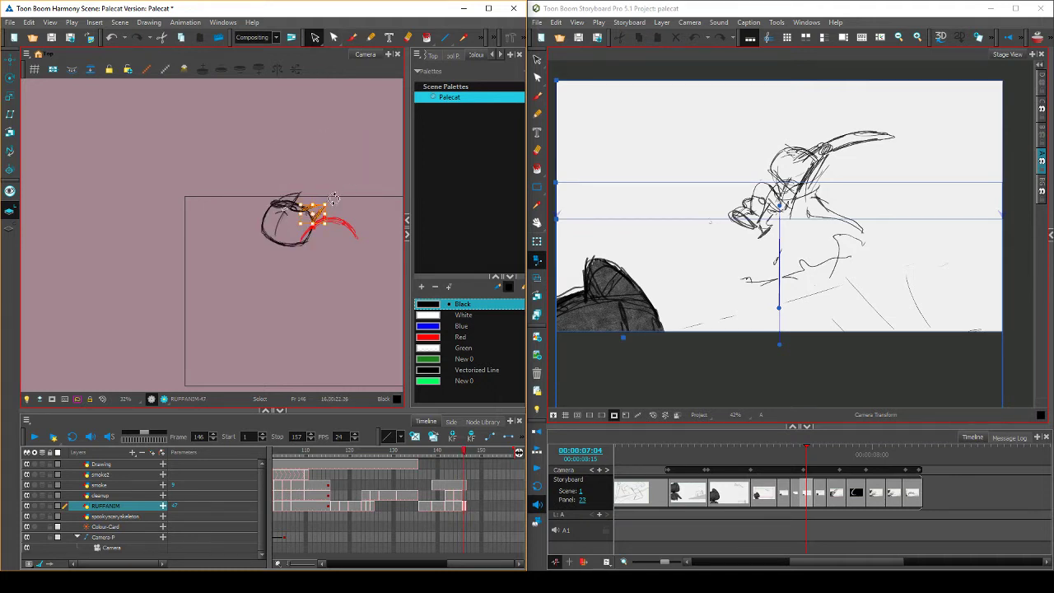
pyautogui.moveTo(347, 192)
pyautogui.mouseDown()
pyautogui.moveTo(315, 196)
pyautogui.moveTo(328, 208)
pyautogui.moveTo(301, 196)
pyautogui.mouseUp()
pyautogui.click(327, 206)
pyautogui.moveTo(332, 203); pyautogui.dragTo(331, 206)
pyautogui.press('Delete')
pyautogui.moveTo(346, 203); pyautogui.dragTo(341, 213)
pyautogui.press('Delete')
pyautogui.press(',')
pyautogui.press('.')
# Redraw a smaller right-hand ear with the Brush on frame 146, comparing the head with frame 145
pyautogui.click(353, 38)
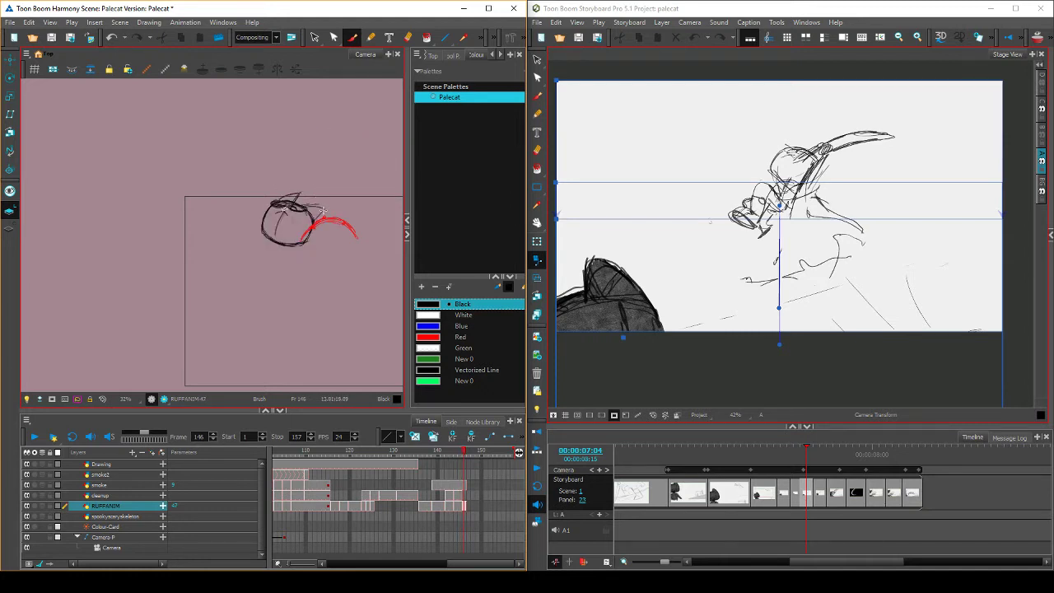
pyautogui.press(',')
pyautogui.press('.')
pyautogui.press(',')
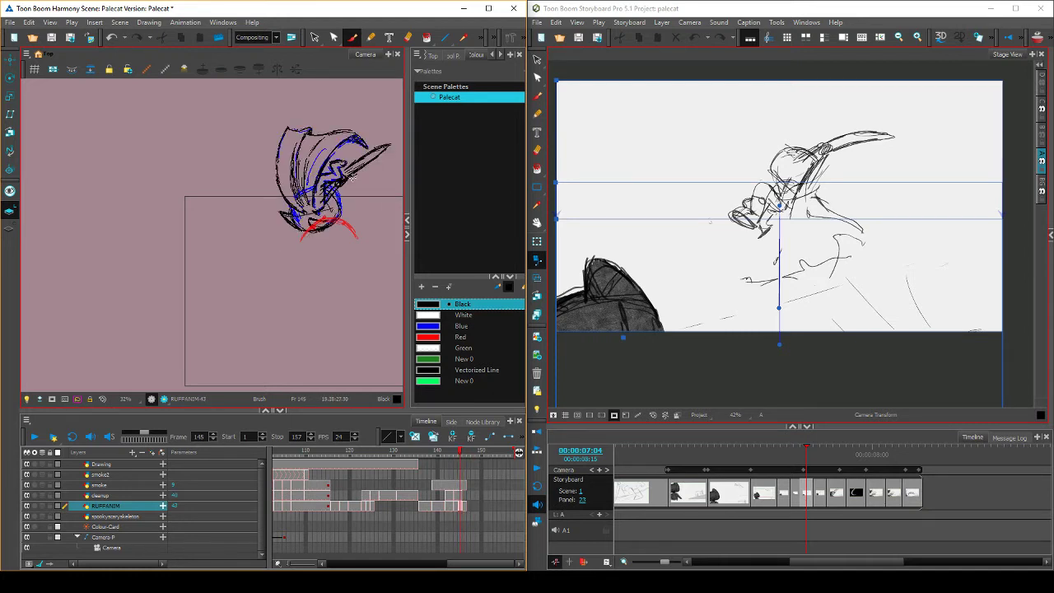
pyautogui.press('.')
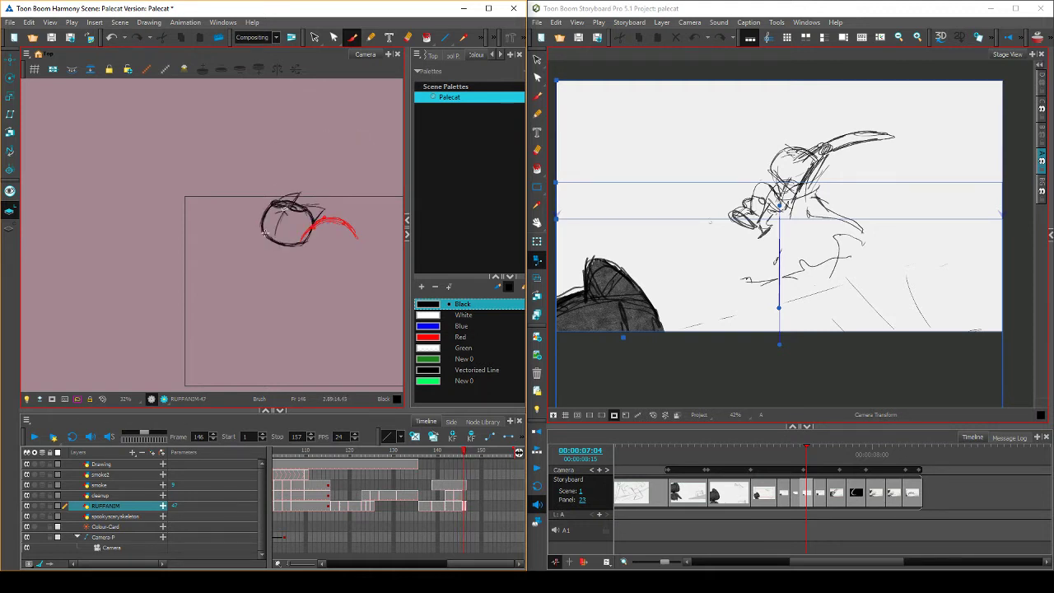
pyautogui.press(',')
pyautogui.press('.')
pyautogui.press(',')
pyautogui.press('.')
pyautogui.press(',')
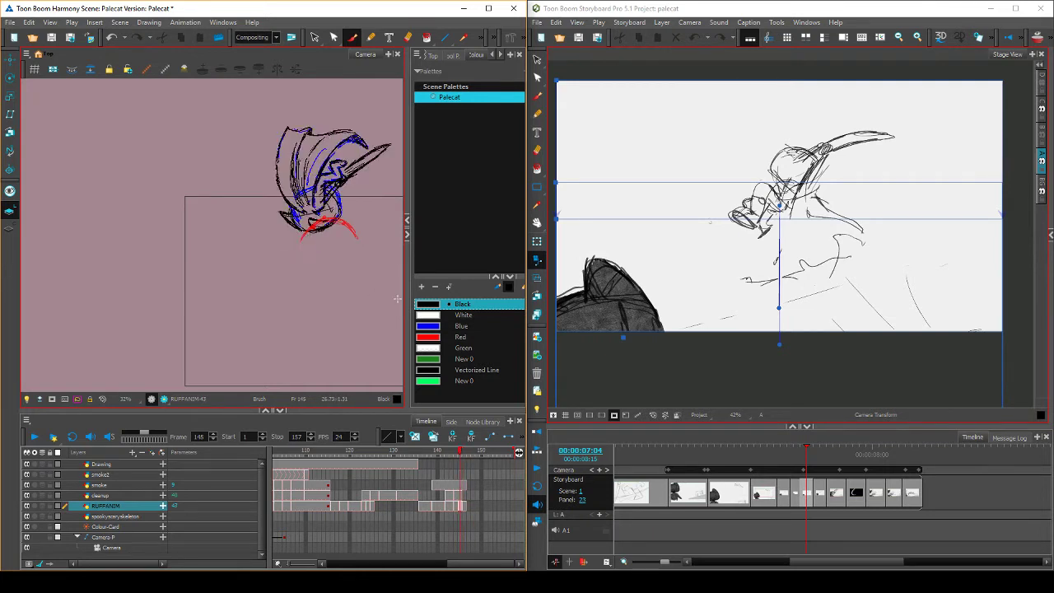
pyautogui.press('.')
# Erase the facial centre line on frame 146 and redraw the left and lower edges of the head circle
pyautogui.hotkey('alt', 'e')
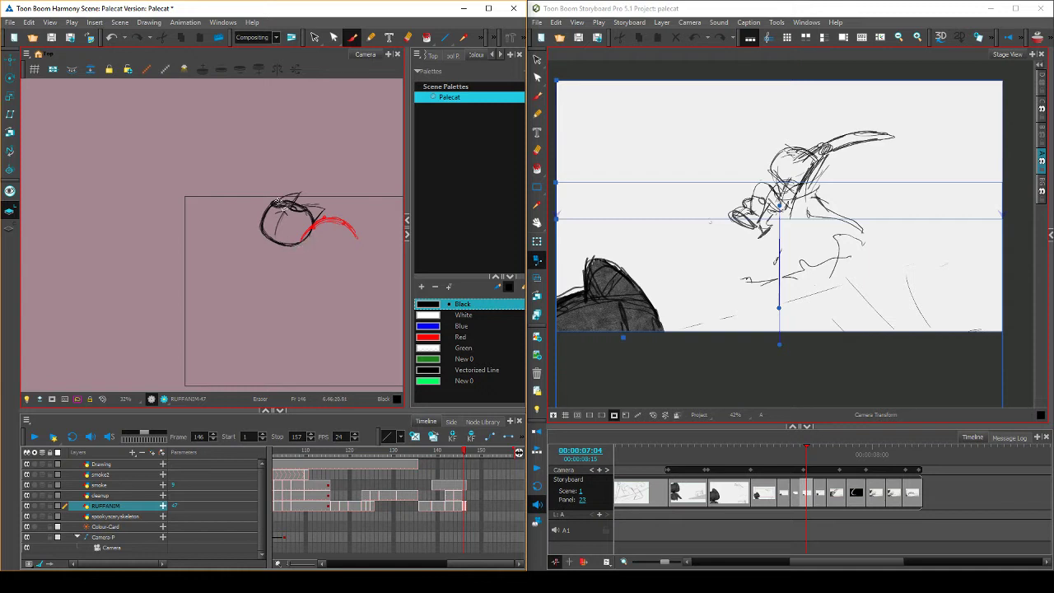
pyautogui.moveTo(266, 224)
pyautogui.mouseDown()
pyautogui.moveTo(268, 210)
pyautogui.moveTo(270, 232)
pyautogui.moveTo(283, 214)
pyautogui.mouseUp()
pyautogui.hotkey('alt', 'b')
pyautogui.moveTo(259, 220)
pyautogui.mouseDown()
pyautogui.moveTo(275, 241)
pyautogui.moveTo(266, 236)
pyautogui.moveTo(309, 239)
pyautogui.moveTo(261, 237)
pyautogui.moveTo(293, 246)
pyautogui.moveTo(278, 256)
pyautogui.moveTo(273, 239)
pyautogui.moveTo(303, 239)
pyautogui.mouseUp()
pyautogui.press('.')
pyautogui.press('e')
pyautogui.hotkey('alt', 'b')
pyautogui.press(',')
pyautogui.press('.')
pyautogui.press('.')
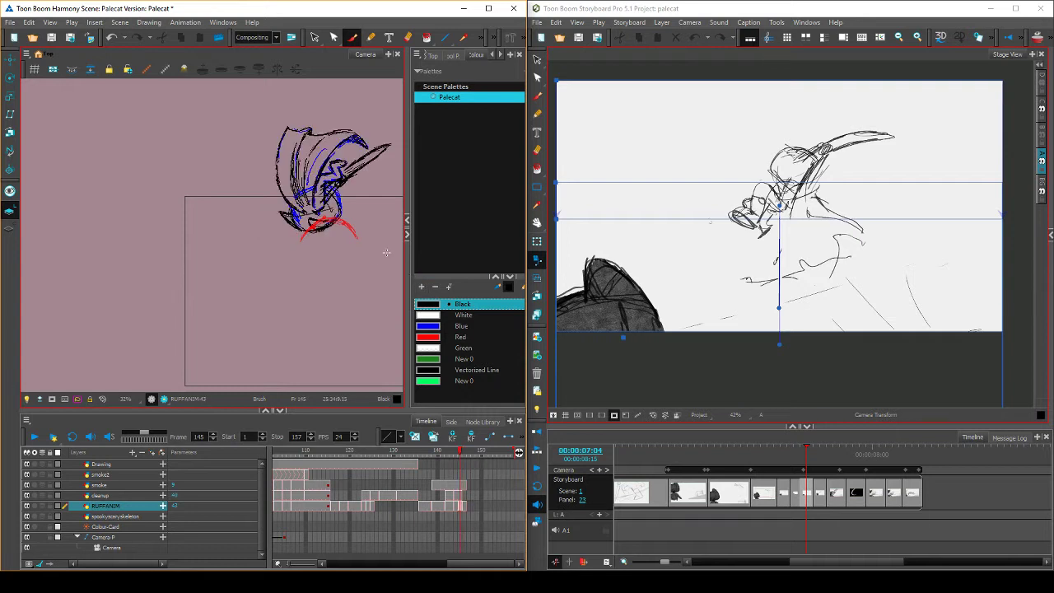
pyautogui.press(',')
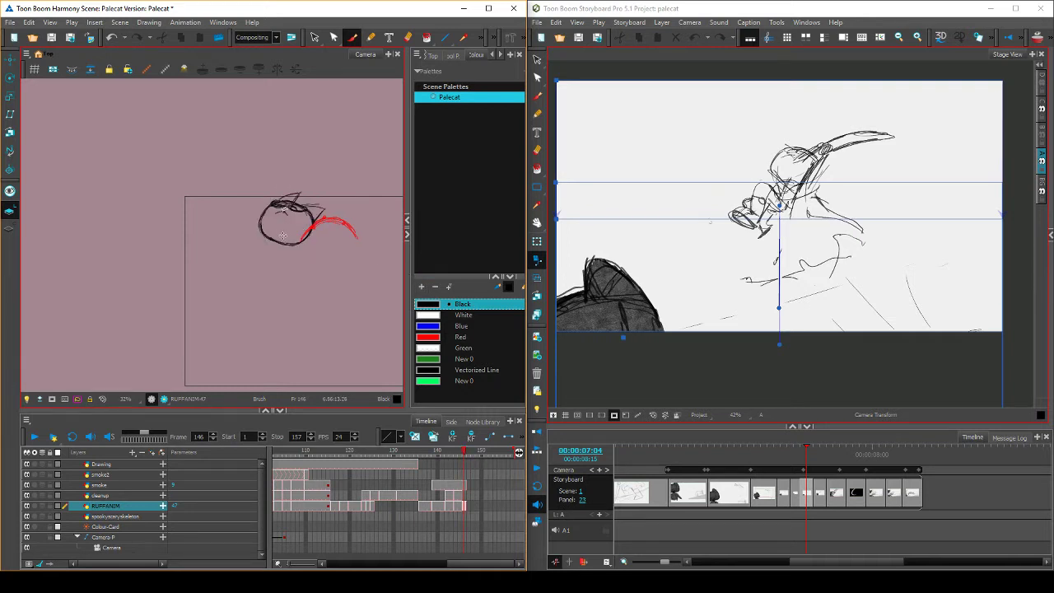
pyautogui.press('.')
pyautogui.press(',')
# Select the whole head drawing on frame 146 and slightly adjust its size and placement relative to frame 145
pyautogui.hotkey('alt', 's')
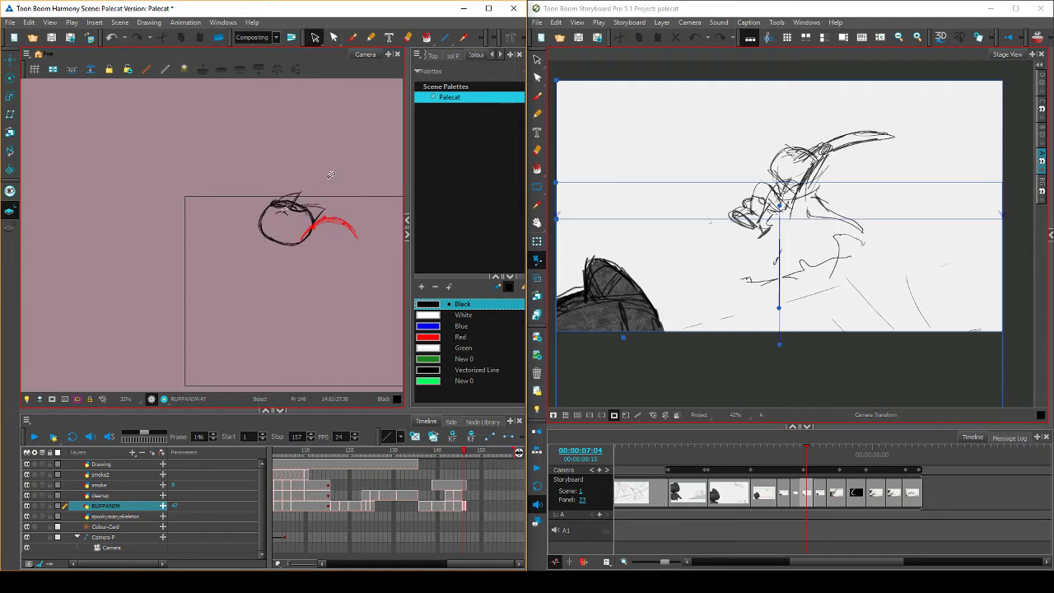
pyautogui.moveTo(332, 175)
pyautogui.mouseDown()
pyautogui.moveTo(323, 242)
pyautogui.moveTo(234, 178)
pyautogui.moveTo(258, 195)
pyautogui.moveTo(282, 188)
pyautogui.mouseUp()
pyautogui.press('f')
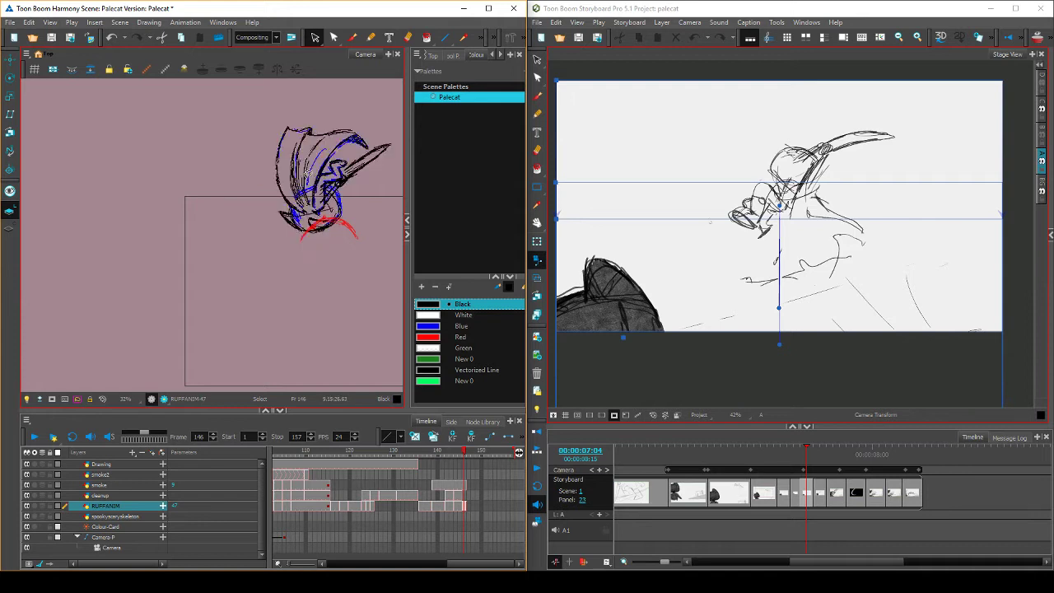
pyautogui.press('g')
pyautogui.moveTo(306, 236); pyautogui.dragTo(330, 189)
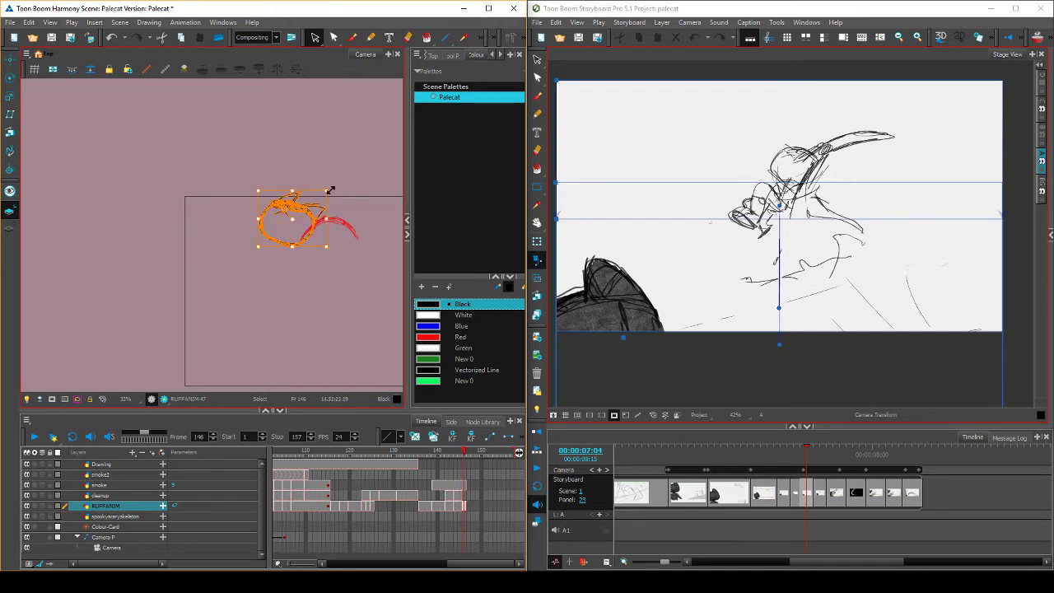
pyautogui.click(348, 171)
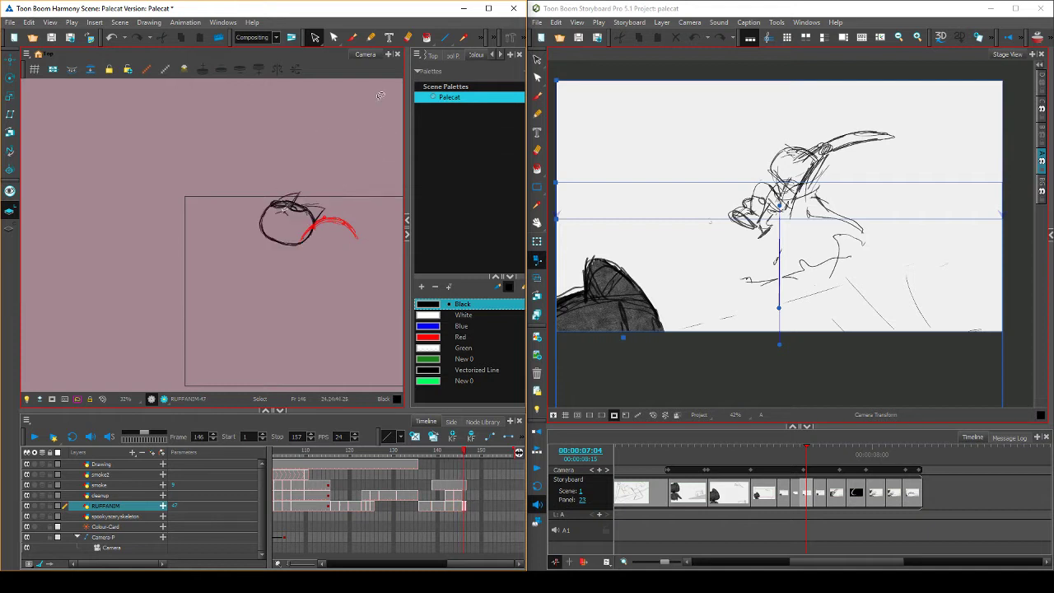
# Refine the right-hand ear and add a short curve inside the head's lower edge on frame 146, using frame 145 as reference
pyautogui.click(353, 37)
pyautogui.press('f')
pyautogui.press('g')
pyautogui.press('f')
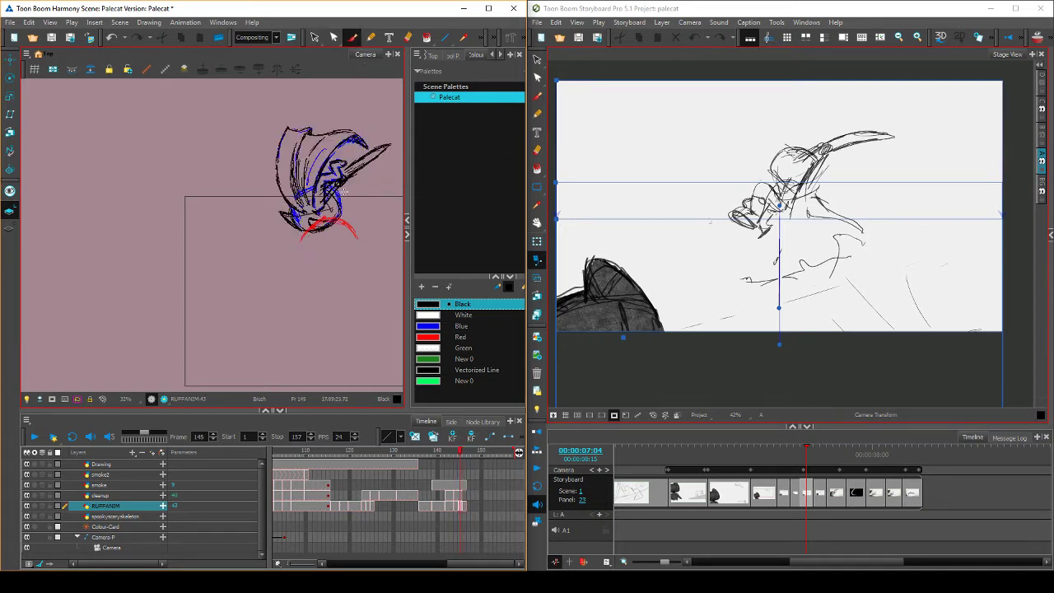
pyautogui.press('g')
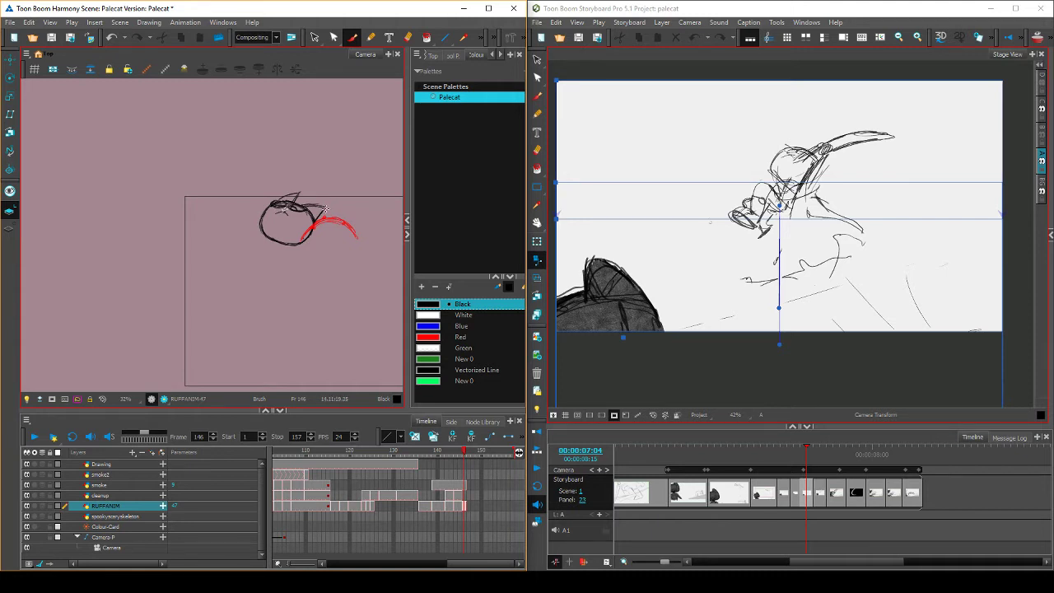
pyautogui.press('f')
pyautogui.press('g')
pyautogui.press('f')
pyautogui.press('g')
pyautogui.press('f')
pyautogui.press('g')
pyautogui.press('f')
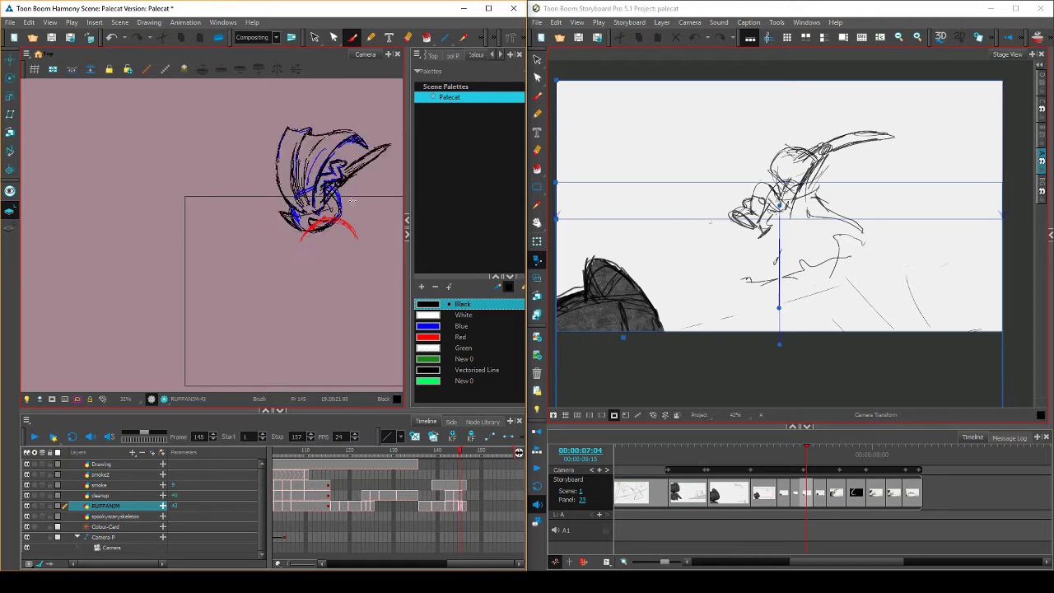
pyautogui.press('g')
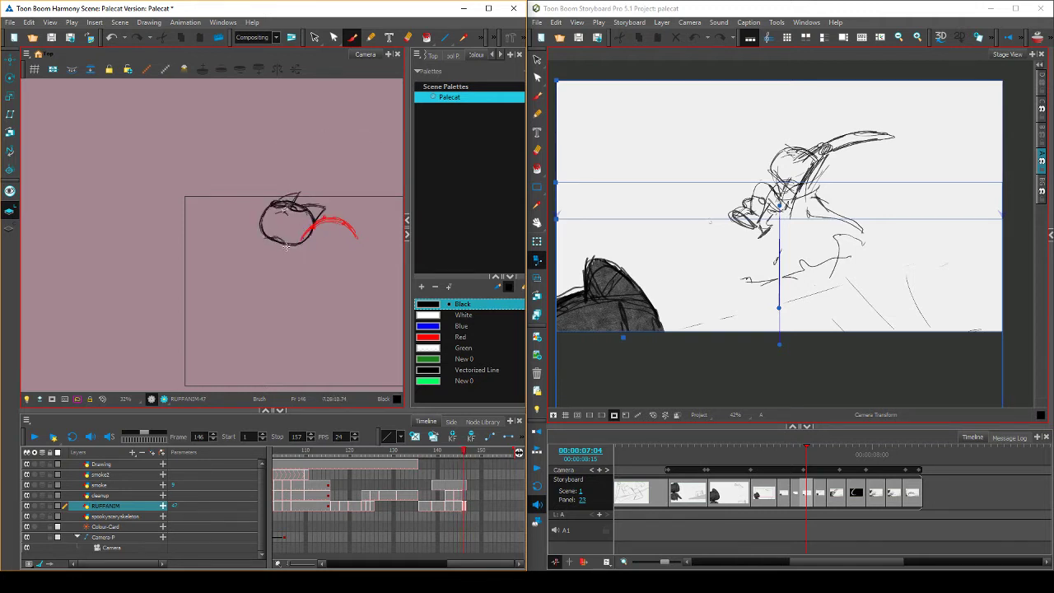
pyautogui.press('f')
pyautogui.press('g')
# Sketch the cat's torso on frame 146 as two long lines running from the right-hand ear down past the head's lower left
pyautogui.moveTo(270, 240); pyautogui.dragTo(250, 265)
pyautogui.press('f')
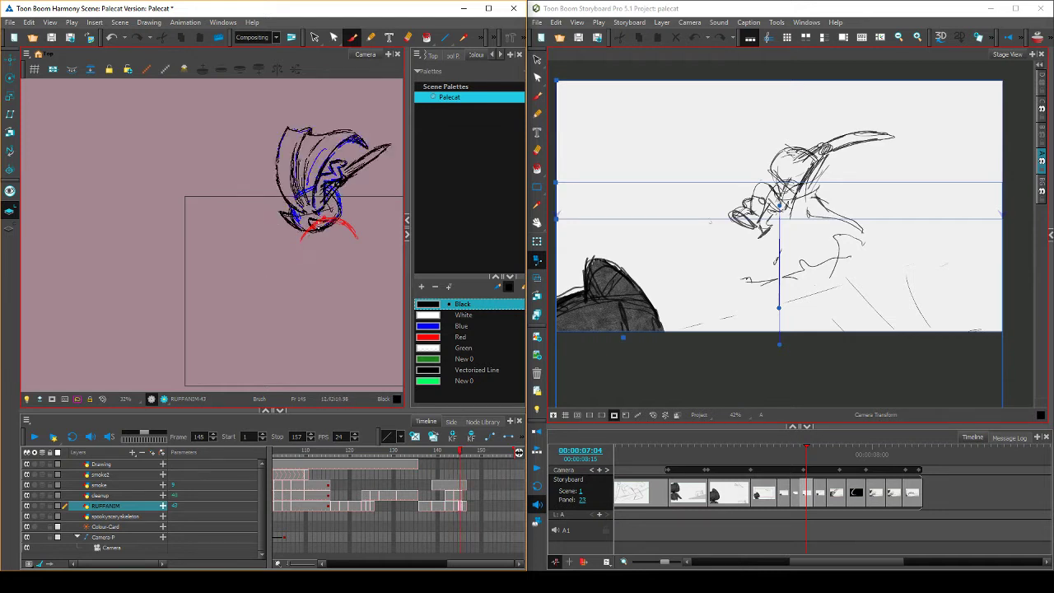
pyautogui.press('g')
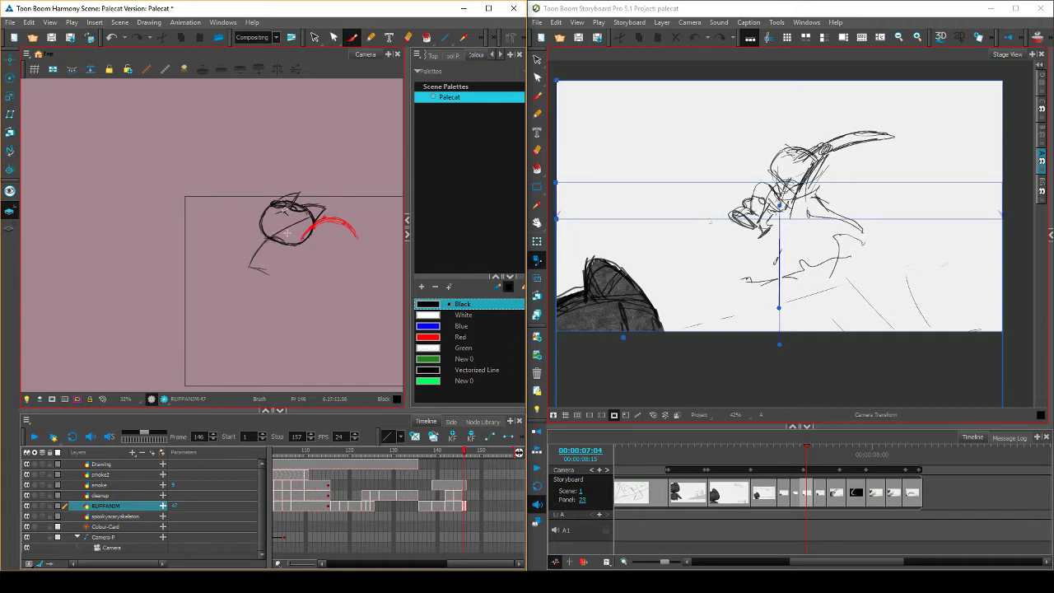
pyautogui.moveTo(284, 237)
pyautogui.mouseDown()
pyautogui.moveTo(312, 217)
pyautogui.moveTo(299, 250)
pyautogui.moveTo(319, 220)
pyautogui.moveTo(283, 242)
pyautogui.moveTo(313, 222)
pyautogui.moveTo(292, 253)
pyautogui.mouseUp()
pyautogui.press(',')
pyautogui.press('.')
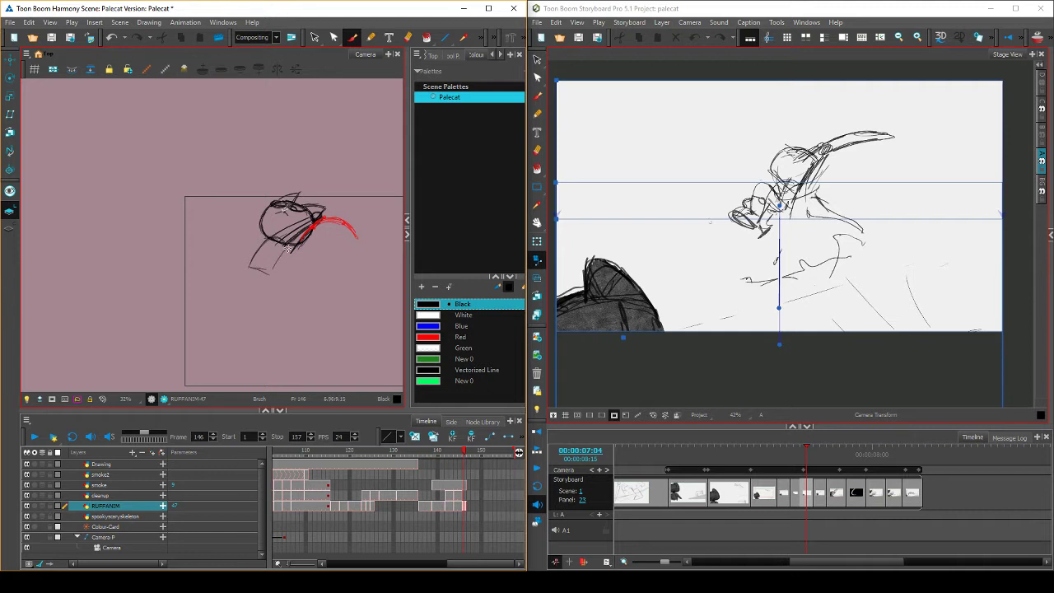
# Close the lower end of the torso on frame 146 and erase the head outline that crosses it
pyautogui.moveTo(274, 266)
pyautogui.mouseDown()
pyautogui.moveTo(247, 264)
pyautogui.moveTo(265, 245)
pyautogui.moveTo(270, 270)
pyautogui.moveTo(247, 267)
pyautogui.mouseUp()
pyautogui.press(',')
pyautogui.press('.')
pyautogui.press(',')
pyautogui.press('.')
pyautogui.hotkey('alt', 'e')
pyautogui.moveTo(253, 260); pyautogui.dragTo(284, 235)
pyautogui.press(',')
pyautogui.press('.')
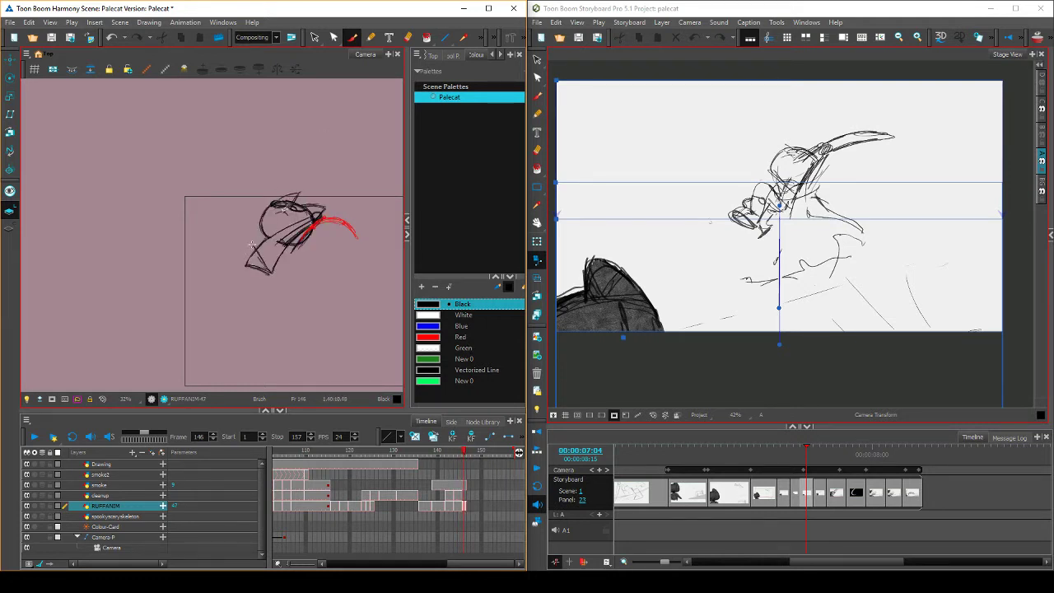
# Draw a leg with an oval foot extending down and left from the torso on frame 146
pyautogui.moveTo(245, 244); pyautogui.dragTo(233, 278)
pyautogui.press(',')
pyautogui.press('.')
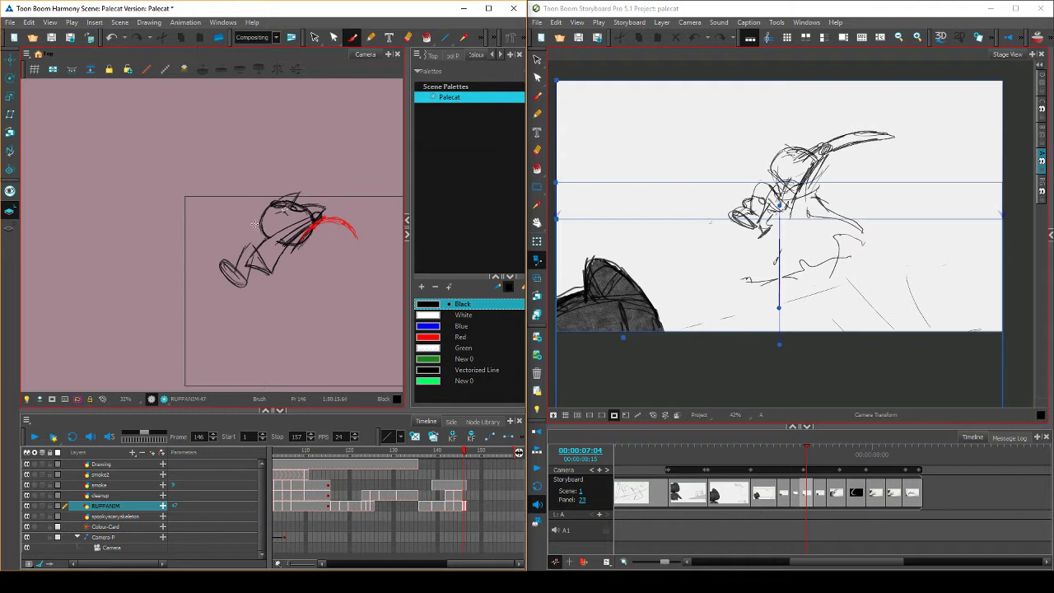
pyautogui.press(',')
pyautogui.press('.')
# Reinforce the bent leg lines at the torso's lower end and add a second, pointed foot below them on frame 146
pyautogui.press(',')
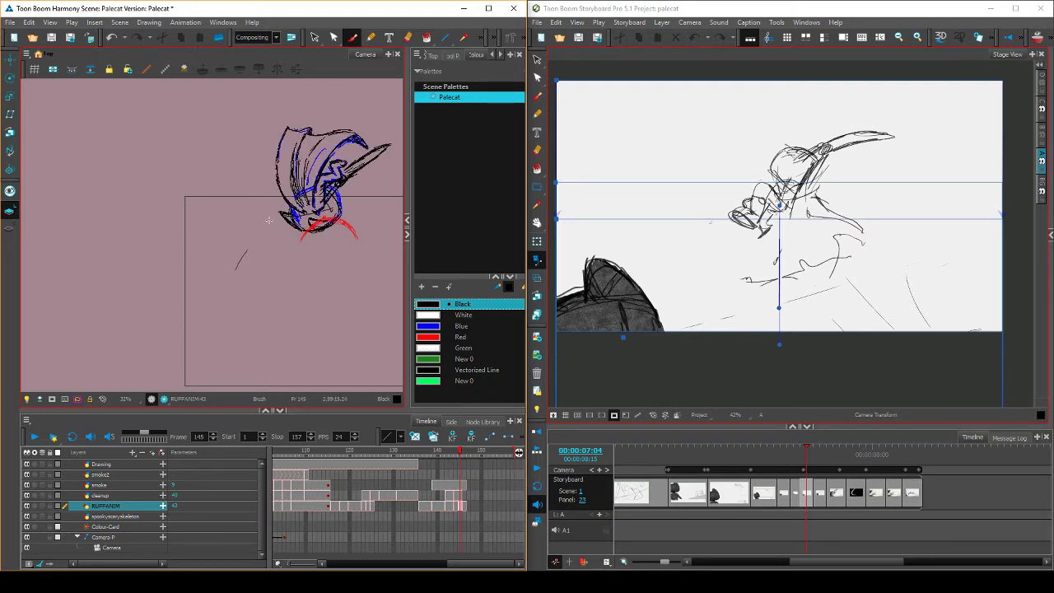
pyautogui.press('.')
pyautogui.press(',')
pyautogui.press('.')
pyautogui.press('.')
pyautogui.press(',')
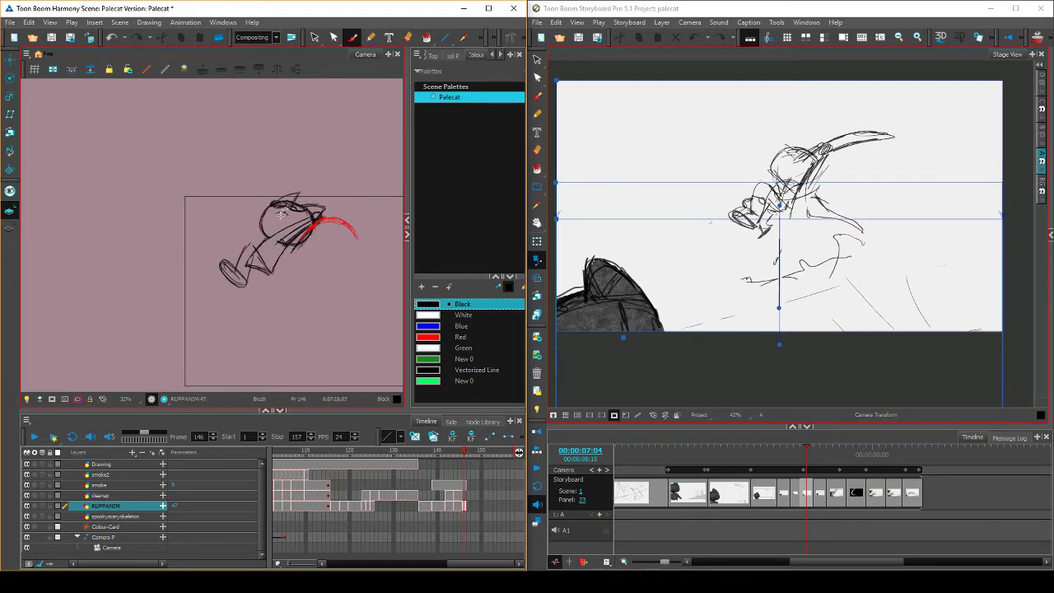
pyautogui.press(',')
pyautogui.press('.')
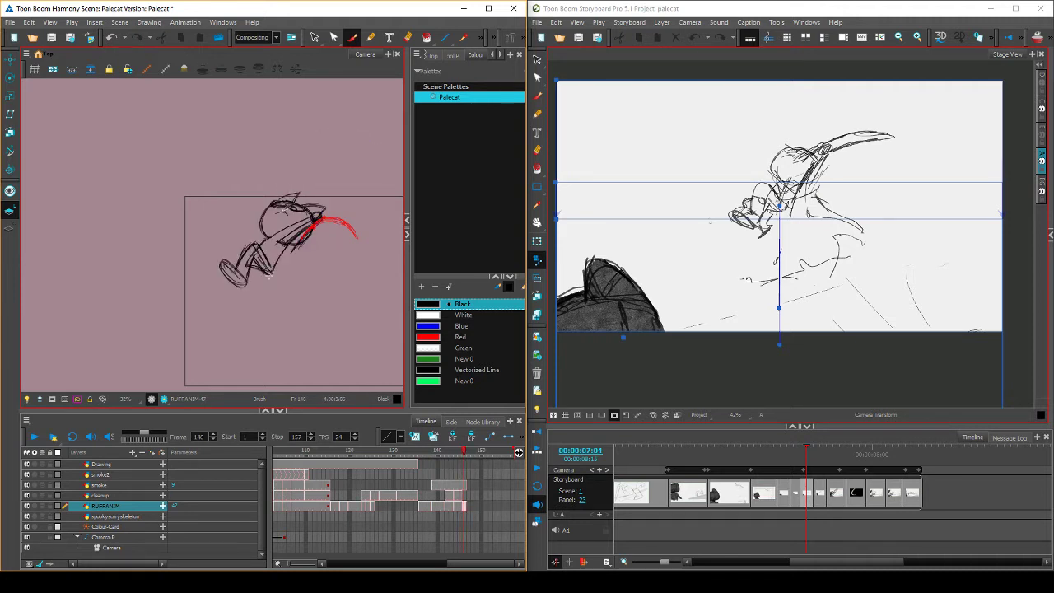
pyautogui.press('.')
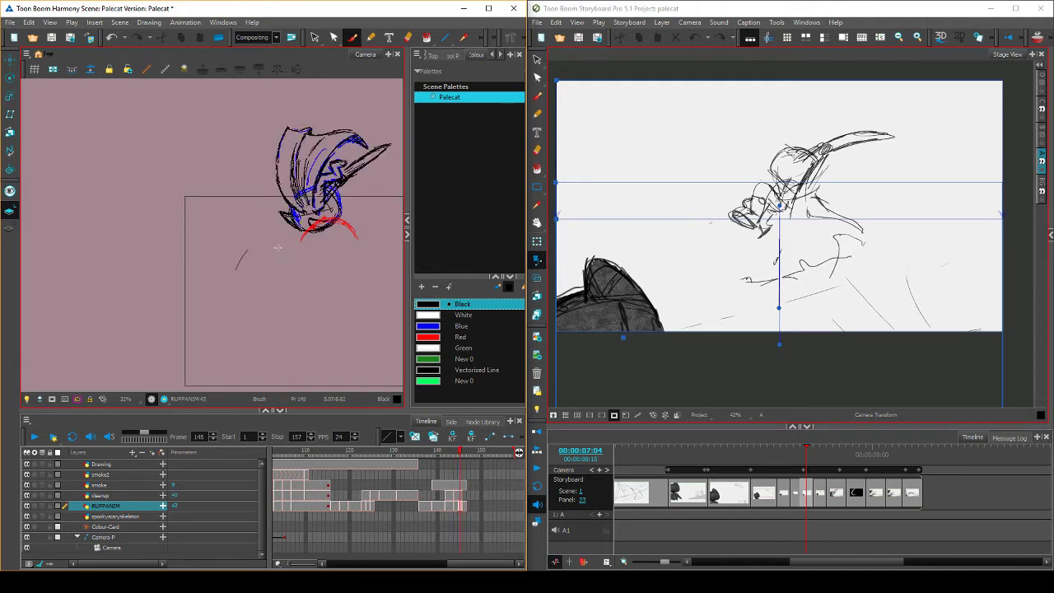
pyautogui.press('.')
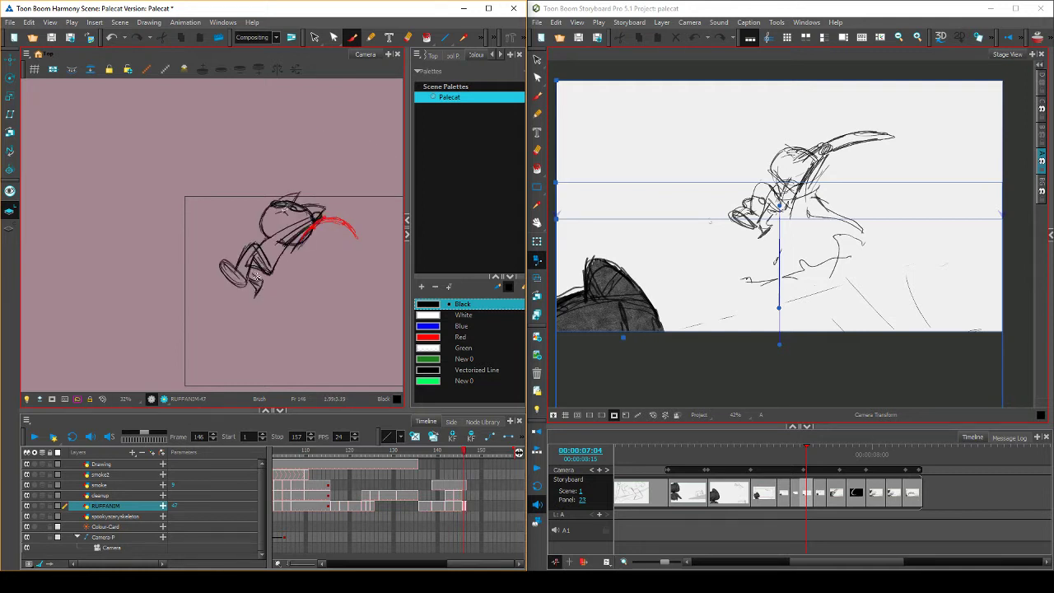
# Clear the stray leg stroke from frame 145, with Green as the active colour, and save the scene
pyautogui.press('.')
pyautogui.click(432, 348)
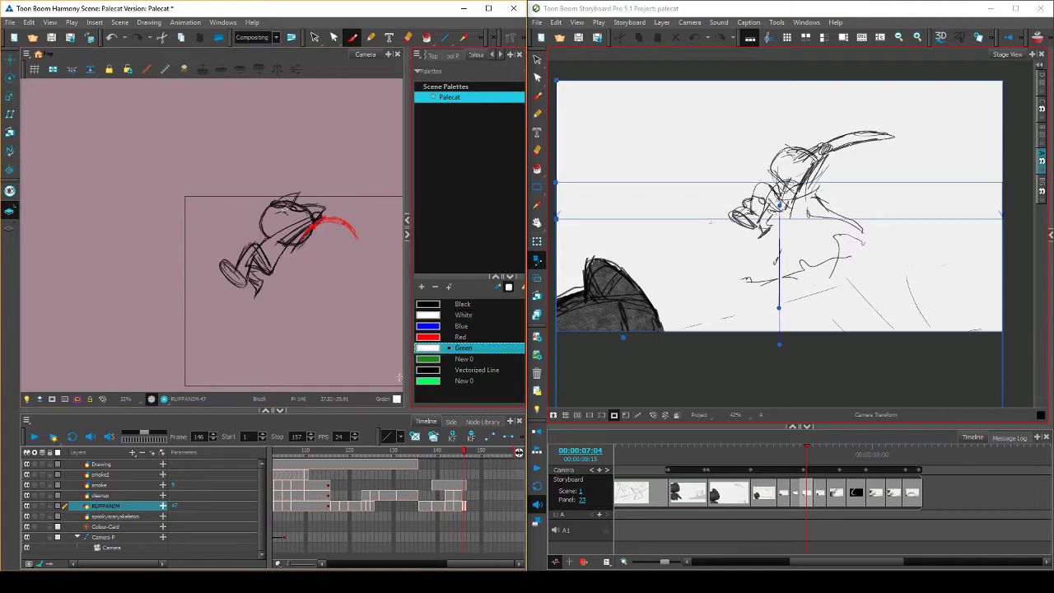
pyautogui.moveTo(248, 246); pyautogui.dragTo(238, 265)
pyautogui.press('.')
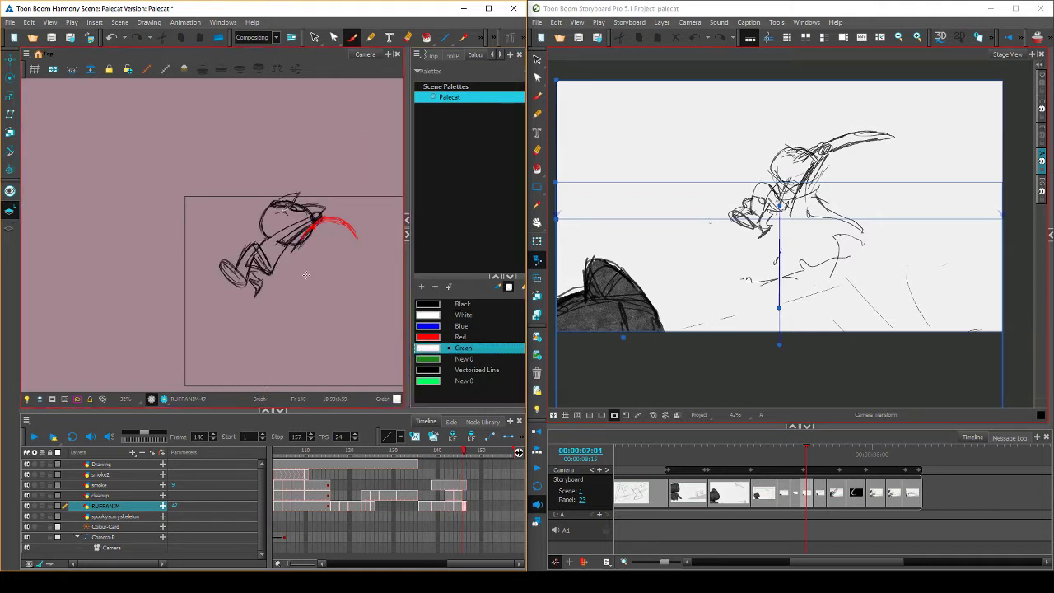
pyautogui.press(',')
pyautogui.press('.')
pyautogui.hotkey('ctrl', 's')
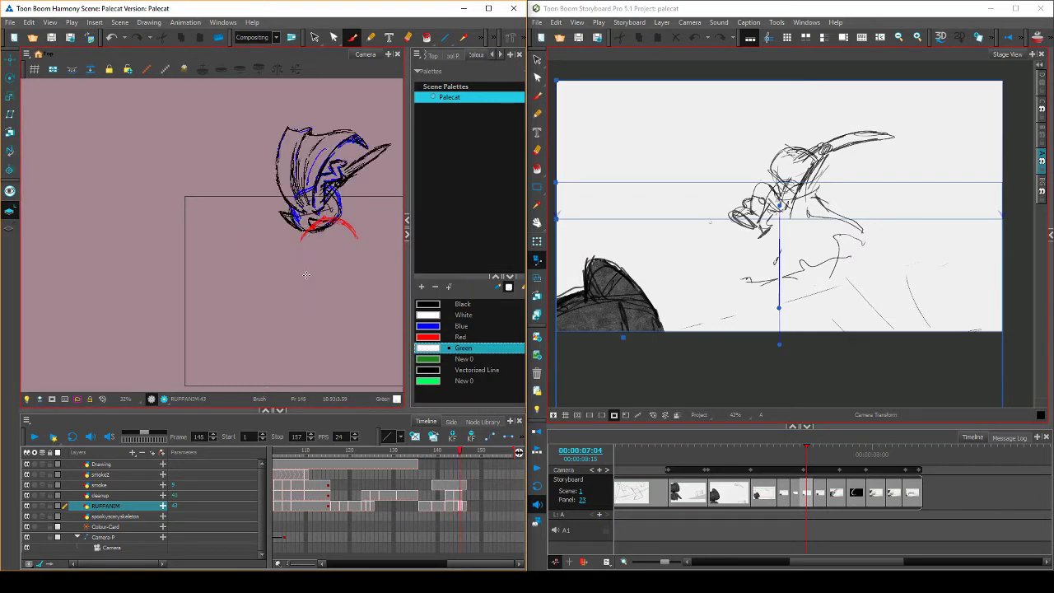
# Remove the second, pointed foot from frame 146 and strengthen the remaining leg's lines in Black
pyautogui.press('.')
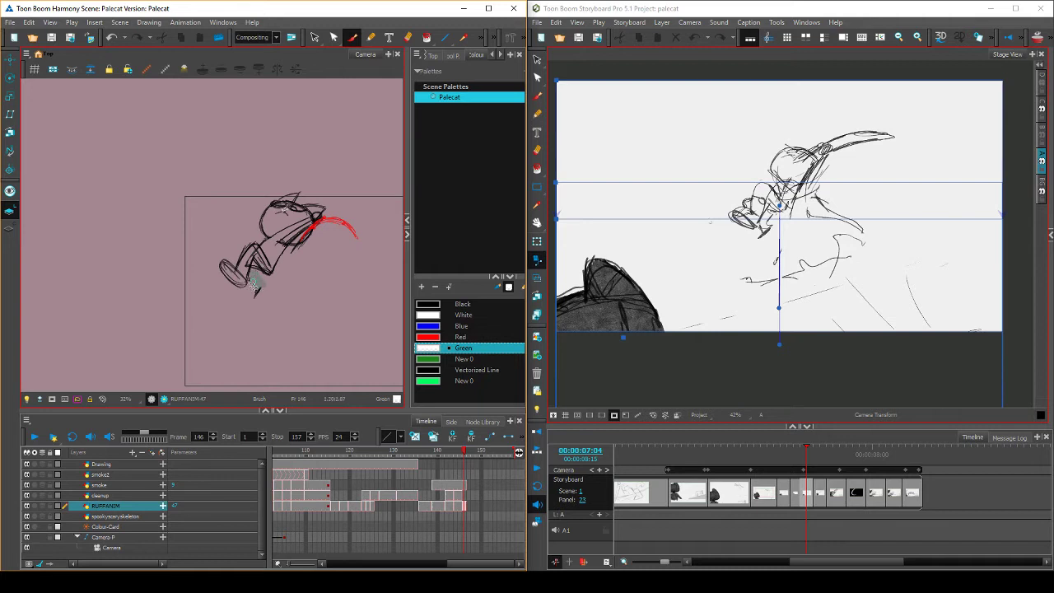
pyautogui.moveTo(252, 285); pyautogui.dragTo(258, 290)
pyautogui.click(453, 306)
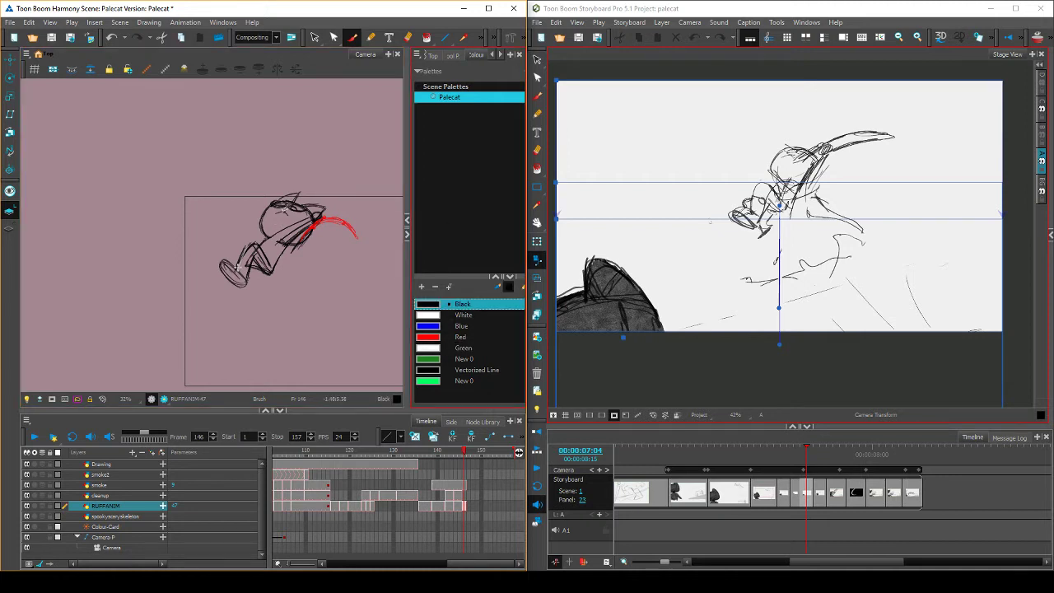
pyautogui.moveTo(252, 246)
pyautogui.mouseDown()
pyautogui.moveTo(411, 349)
pyautogui.moveTo(238, 261)
pyautogui.moveTo(257, 234)
pyautogui.mouseUp()
# Erase the rough lower-leg lines above the oval foot on frame 146 and redraw them in Black, comparing with frame 145
pyautogui.click(461, 314)
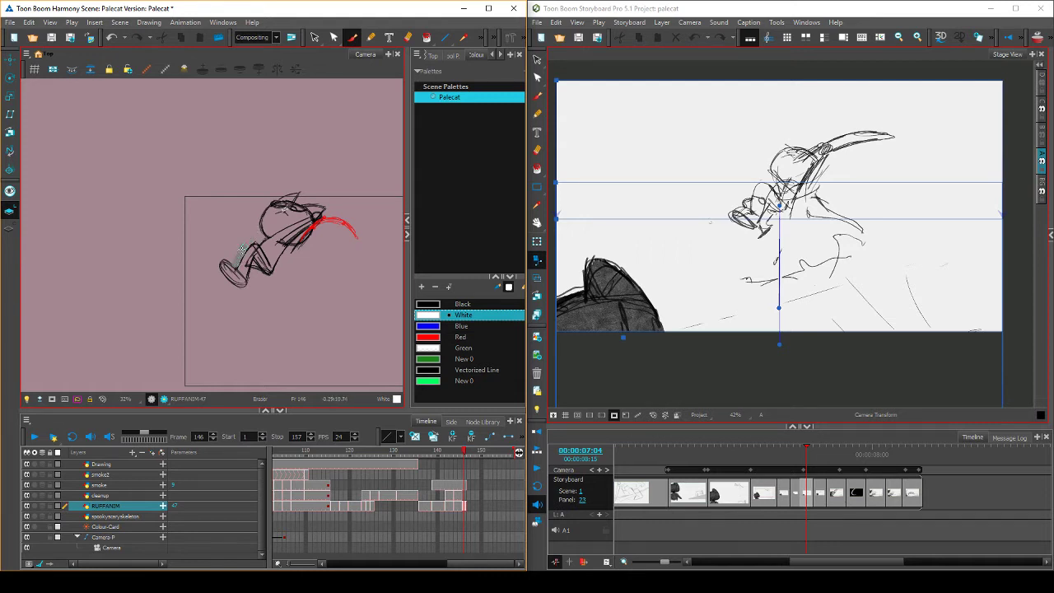
pyautogui.press(',')
pyautogui.press('.')
pyautogui.click(461, 304)
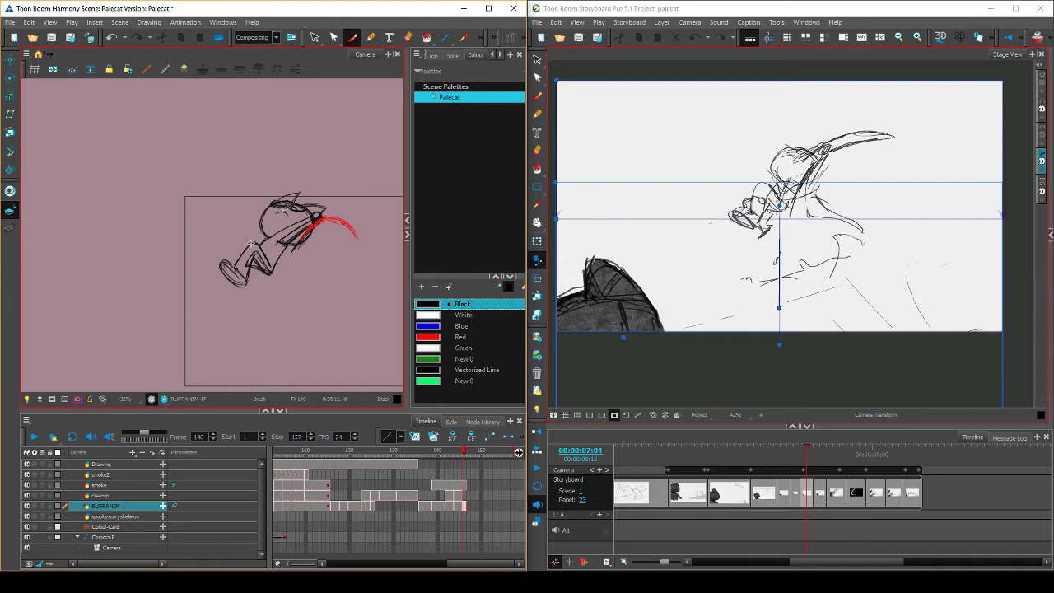
pyautogui.press(',')
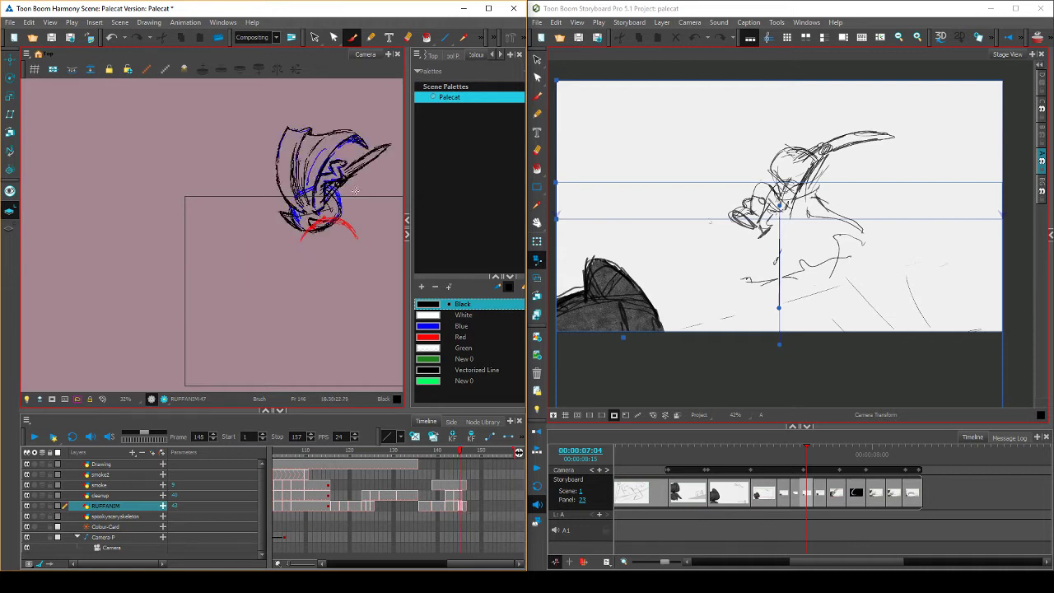
# Strengthen the oval foot's outline and add a second, pointed foot below it on frame 146, comparing with frame 145
pyautogui.press('.')
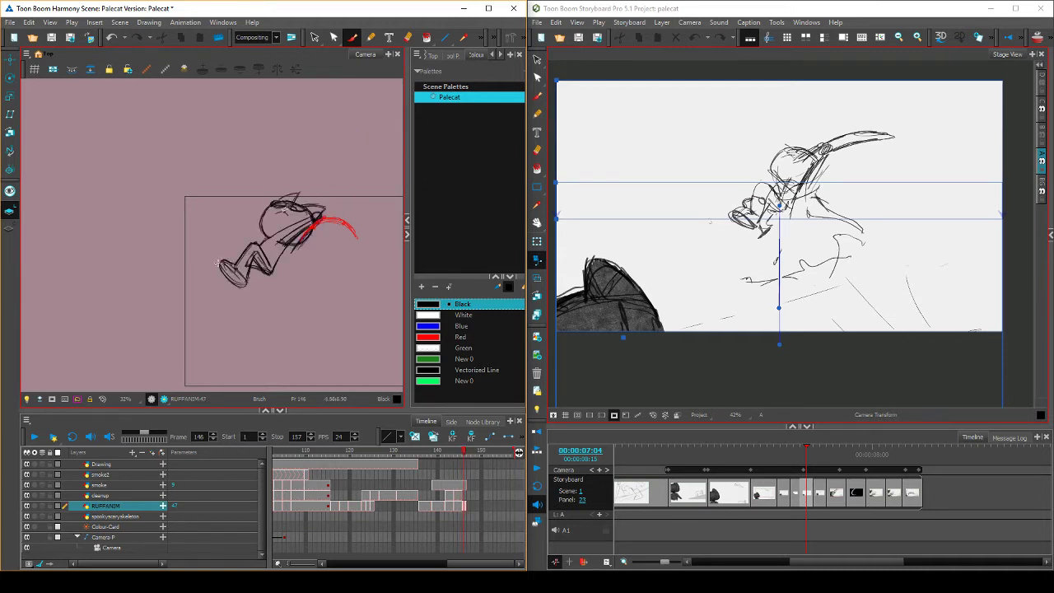
pyautogui.moveTo(219, 263); pyautogui.dragTo(242, 282)
pyautogui.press('.')
pyautogui.press(',')
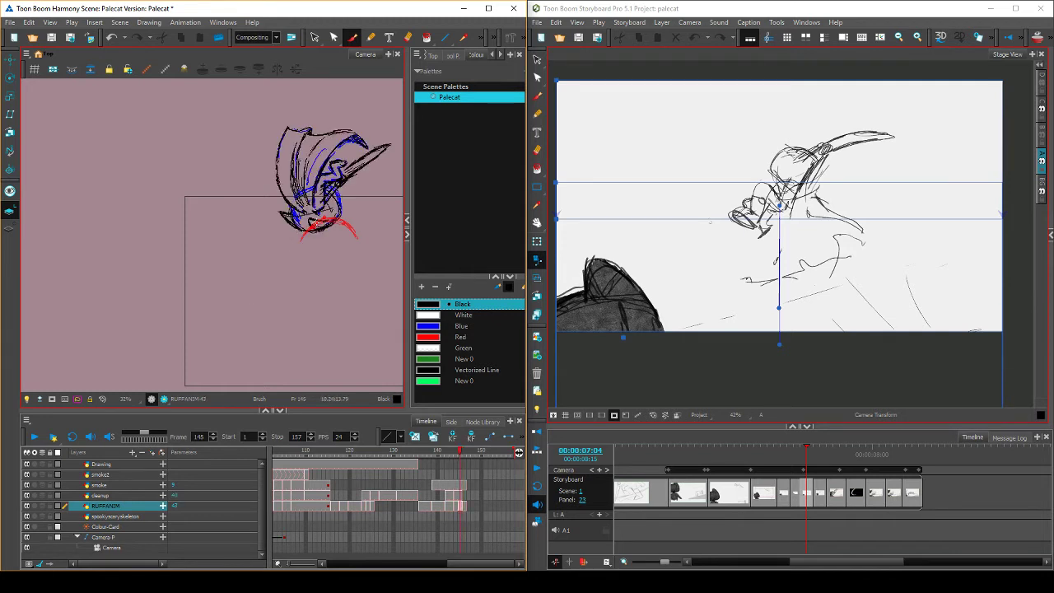
pyautogui.press('.')
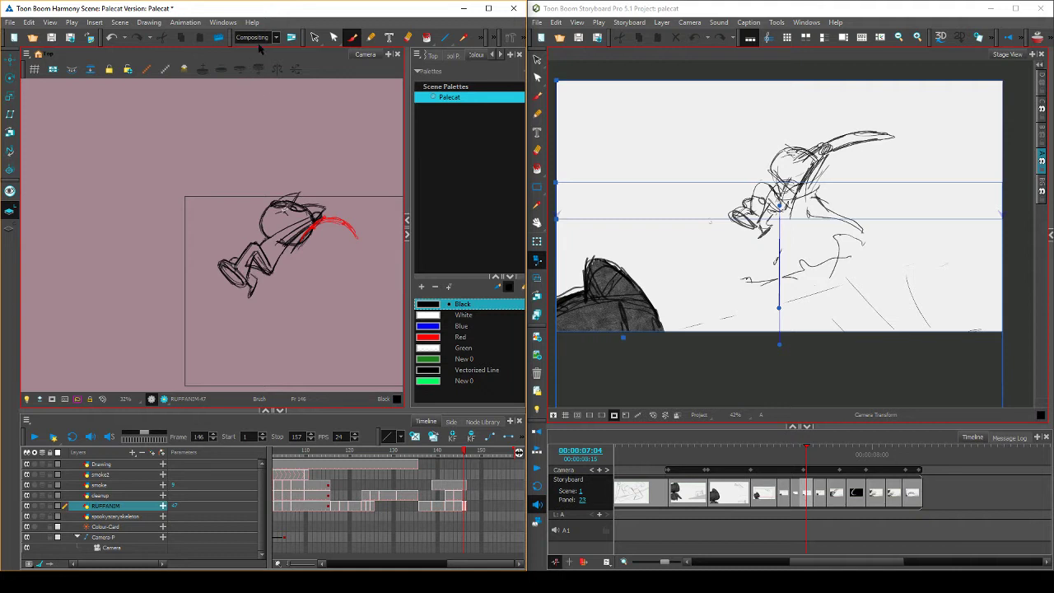
# Select the legs and feet on frame 146 and shift them slightly, checking against frame 145
pyautogui.click(314, 37)
pyautogui.moveTo(262, 289)
pyautogui.mouseDown()
pyautogui.moveTo(216, 259)
pyautogui.moveTo(254, 285)
pyautogui.mouseUp()
pyautogui.press(',')
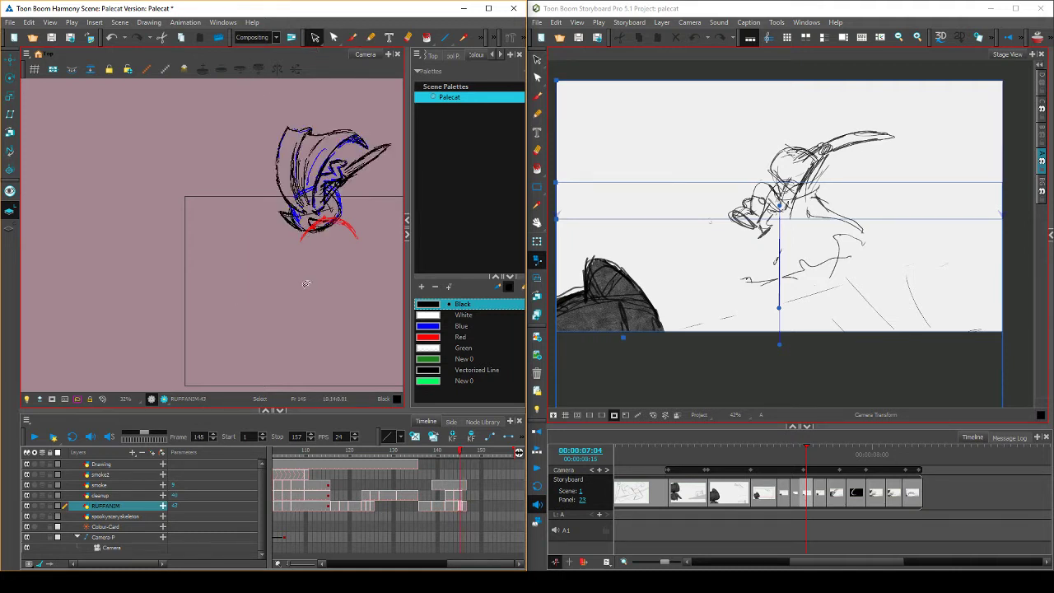
pyautogui.press('.')
pyautogui.press('.')
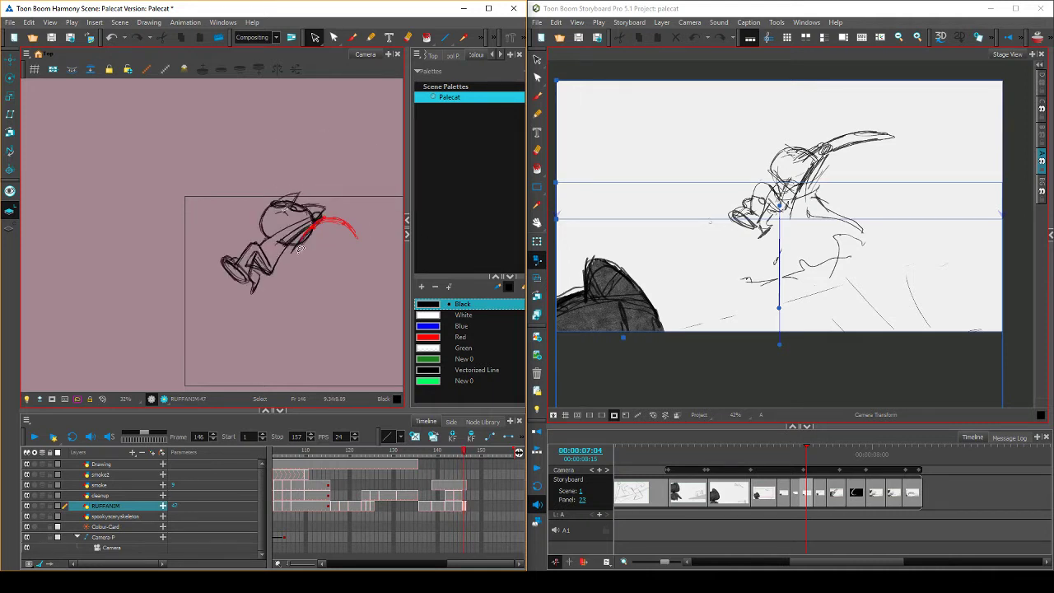
pyautogui.press(',')
pyautogui.press('.')
# Select the legs with the lower torso lines on frame 146 and rotate them about the upper torso, comparing with frame 145
pyautogui.moveTo(292, 259)
pyautogui.mouseDown()
pyautogui.moveTo(258, 234)
pyautogui.moveTo(228, 305)
pyautogui.moveTo(276, 288)
pyautogui.moveTo(271, 299)
pyautogui.moveTo(285, 302)
pyautogui.mouseUp()
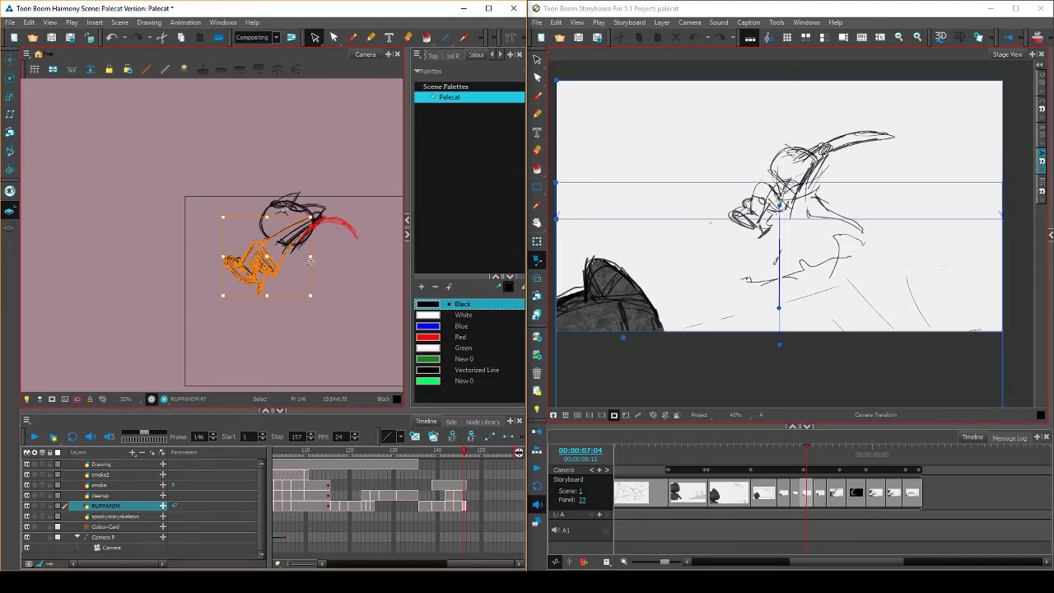
pyautogui.moveTo(312, 246)
pyautogui.mouseDown()
pyautogui.moveTo(279, 236)
pyautogui.moveTo(310, 219)
pyautogui.mouseUp()
pyautogui.moveTo(225, 206)
pyautogui.mouseDown()
pyautogui.moveTo(216, 275)
pyautogui.moveTo(263, 235)
pyautogui.moveTo(223, 274)
pyautogui.moveTo(309, 219)
pyautogui.mouseUp()
pyautogui.moveTo(222, 209); pyautogui.dragTo(221, 218)
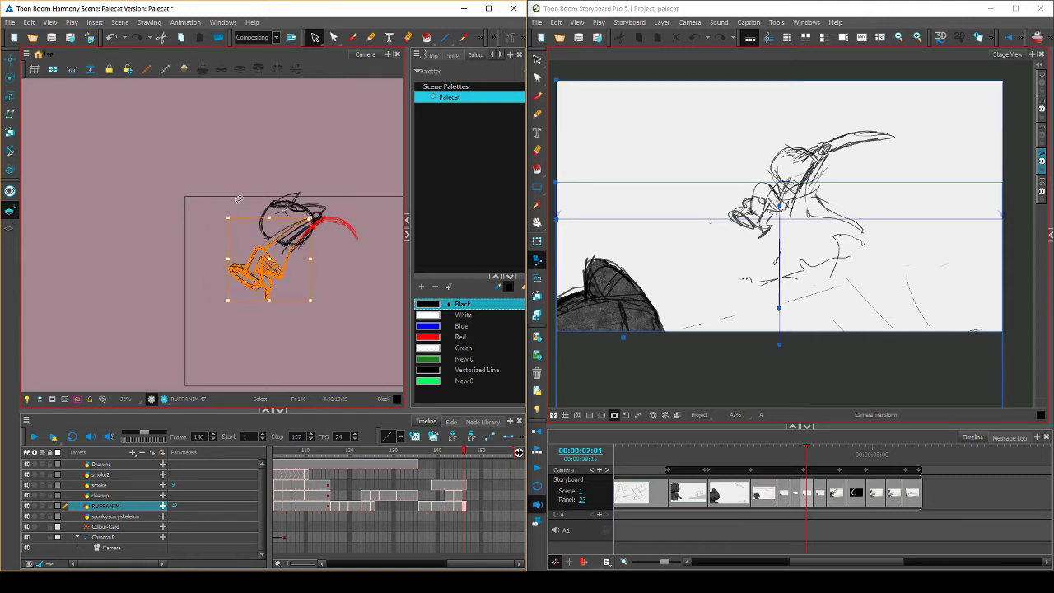
pyautogui.press(',')
pyautogui.press('.')
pyautogui.press(',')
pyautogui.press('.')
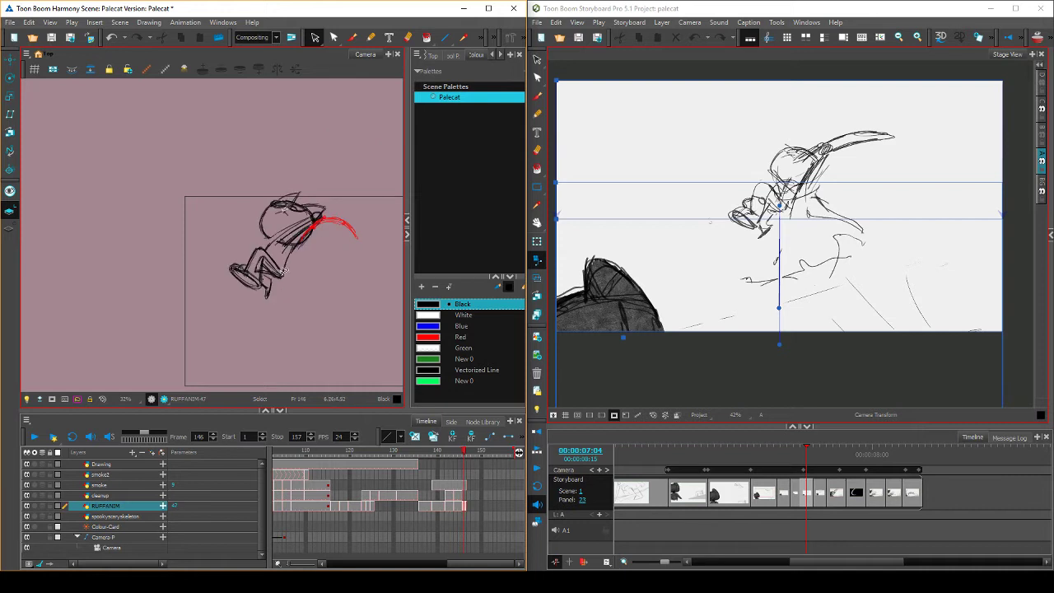
# Save the scene and rotate just the legs and feet slightly on frame 146 to fit below the torso
pyautogui.moveTo(284, 270)
pyautogui.mouseDown()
pyautogui.moveTo(230, 262)
pyautogui.moveTo(285, 280)
pyautogui.mouseUp()
pyautogui.hotkey('ctrl', 's')
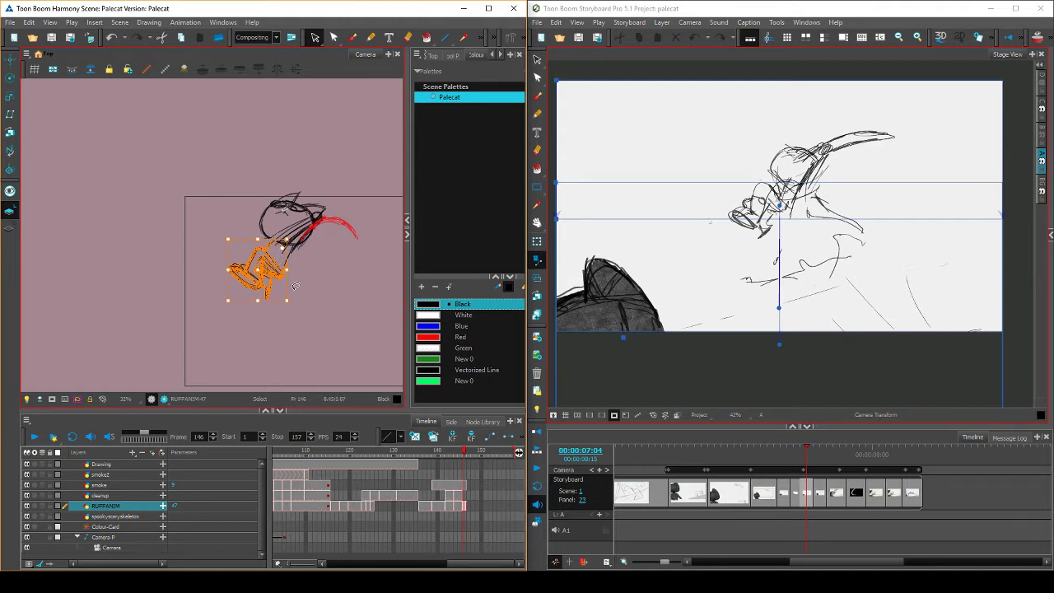
pyautogui.moveTo(294, 298); pyautogui.dragTo(273, 275)
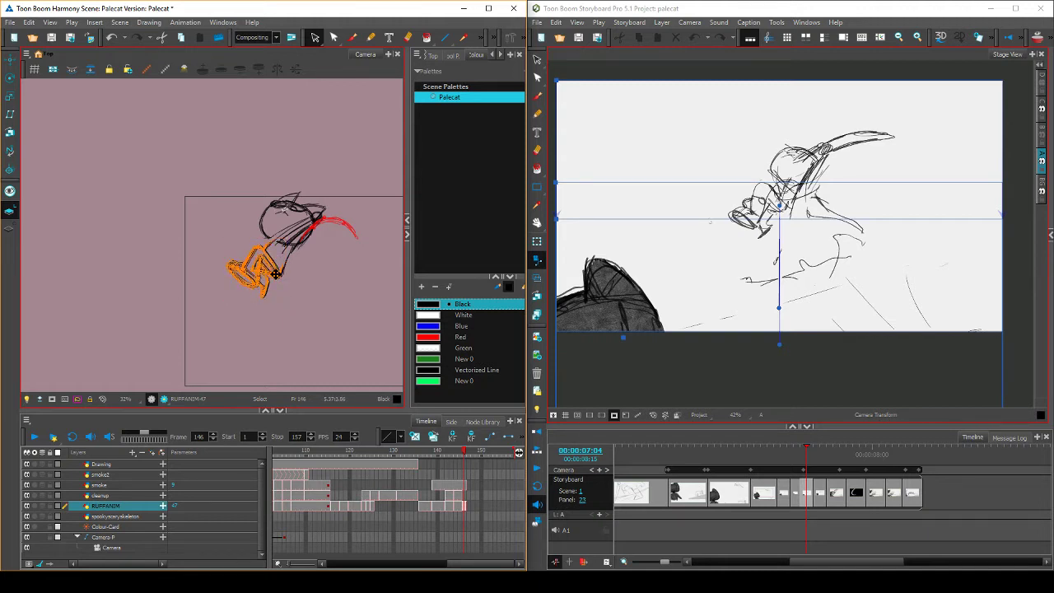
pyautogui.press(',')
pyautogui.press('.')
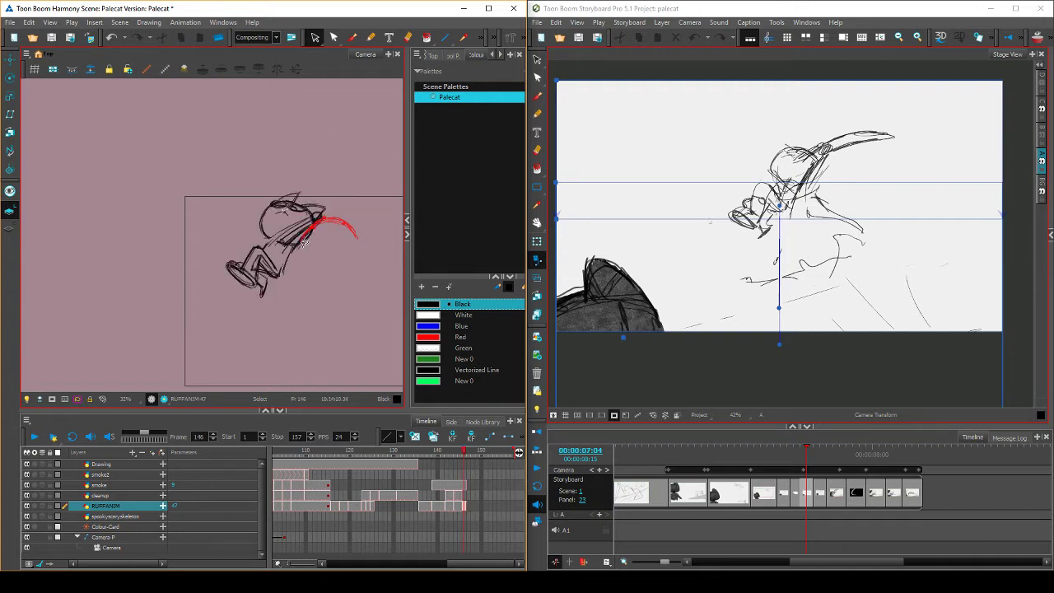
# Adjust the torso's lower line on frame 146 and strengthen the torso outline with Black brush strokes
pyautogui.click(294, 247)
pyautogui.moveTo(291, 259)
pyautogui.mouseDown()
pyautogui.moveTo(301, 280)
pyautogui.moveTo(313, 271)
pyautogui.moveTo(290, 262)
pyautogui.mouseUp()
pyautogui.click(337, 253)
pyautogui.press(',')
pyautogui.press('.')
pyautogui.click(353, 37)
pyautogui.press('.')
pyautogui.press(',')
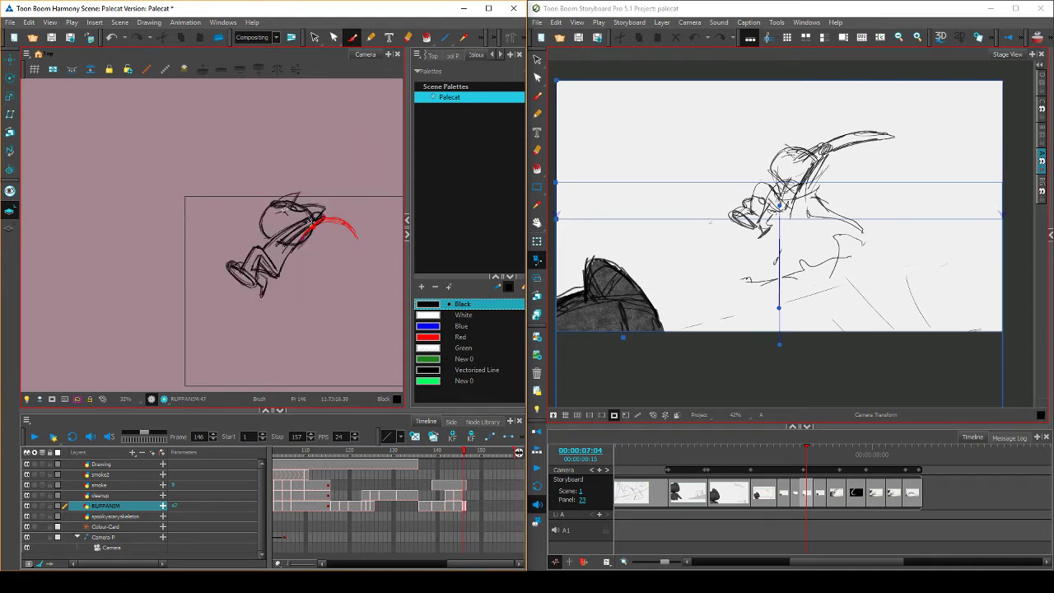
pyautogui.press('.')
pyautogui.press(',')
# Sketch a long, pointed blade in Black rising diagonally above the head on frame 146, comparing with frame 145
pyautogui.moveTo(353, 216); pyautogui.dragTo(304, 249)
pyautogui.press(',')
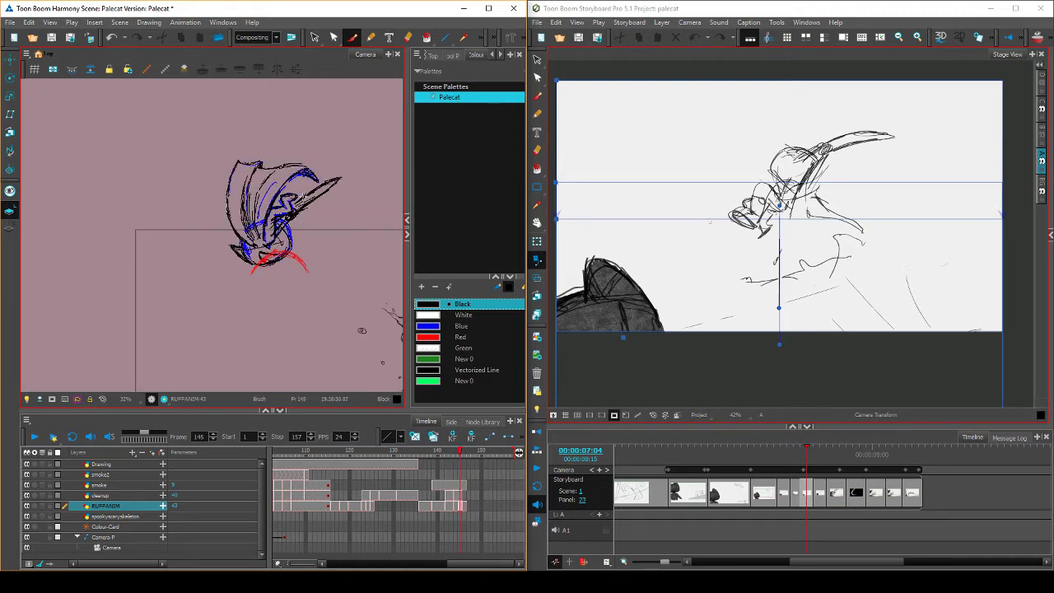
pyautogui.press('.')
pyautogui.moveTo(287, 210)
pyautogui.mouseDown()
pyautogui.moveTo(277, 222)
pyautogui.moveTo(309, 193)
pyautogui.mouseUp()
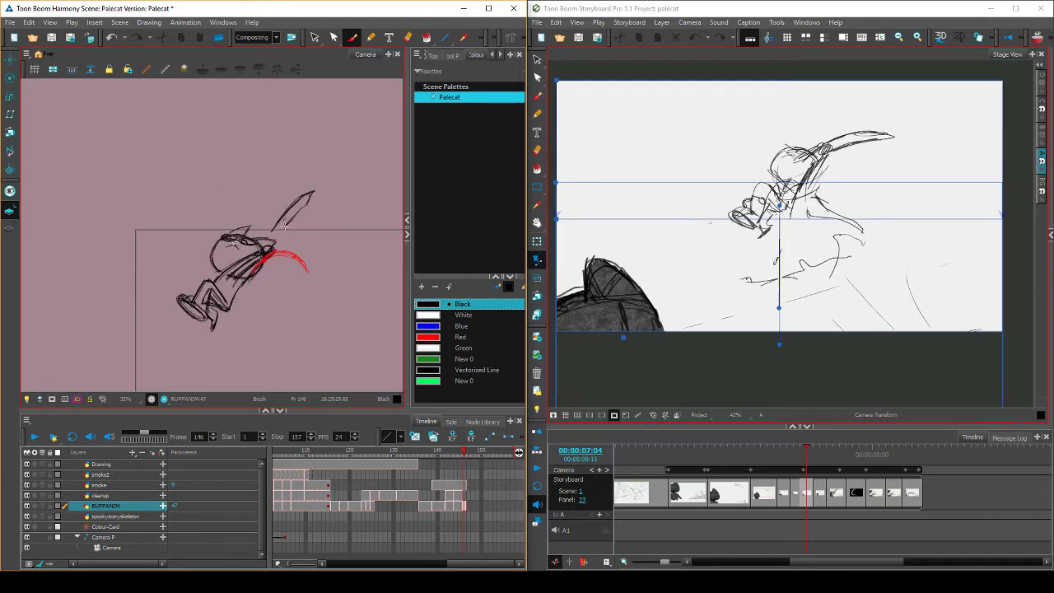
pyautogui.press(',')
pyautogui.press('.')
# Draw a Blue arc curving down from the blade's tip on the drawing at frame 144
pyautogui.press(',')
pyautogui.press(',')
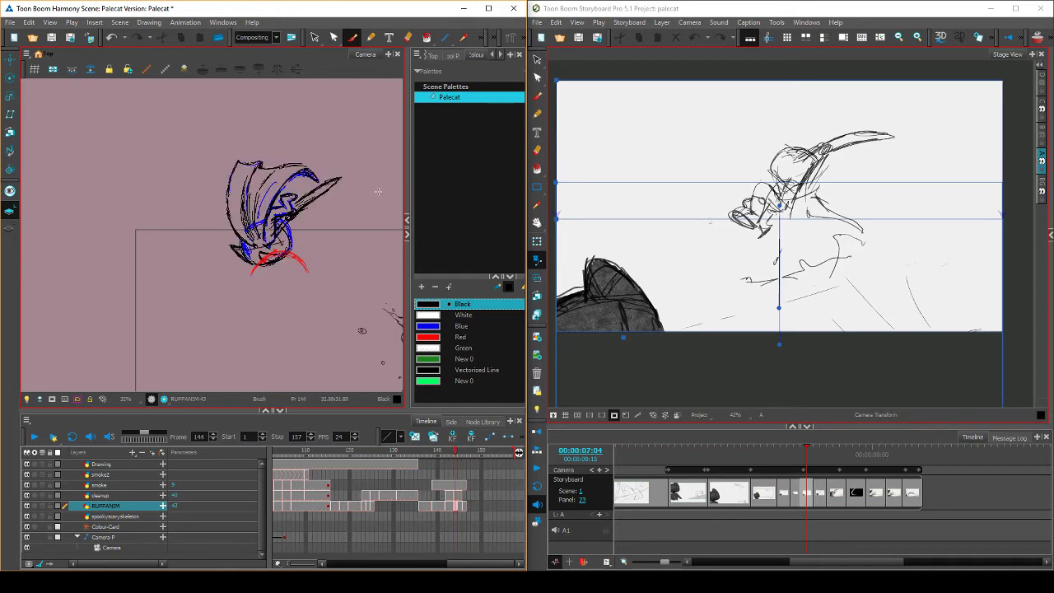
pyautogui.press(',')
pyautogui.press('.')
pyautogui.press(',')
pyautogui.click(434, 327)
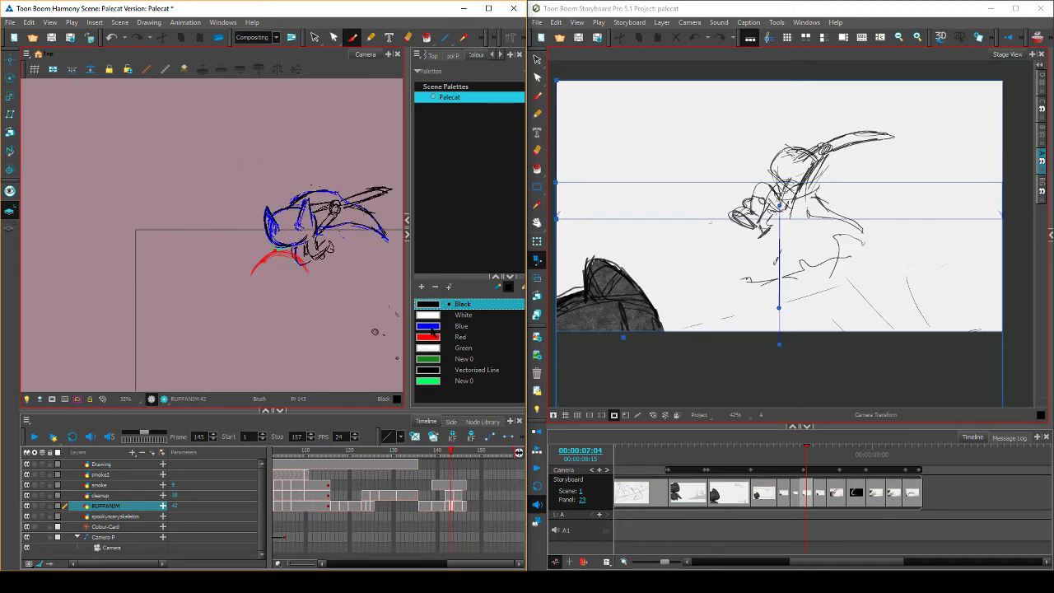
pyautogui.press('.')
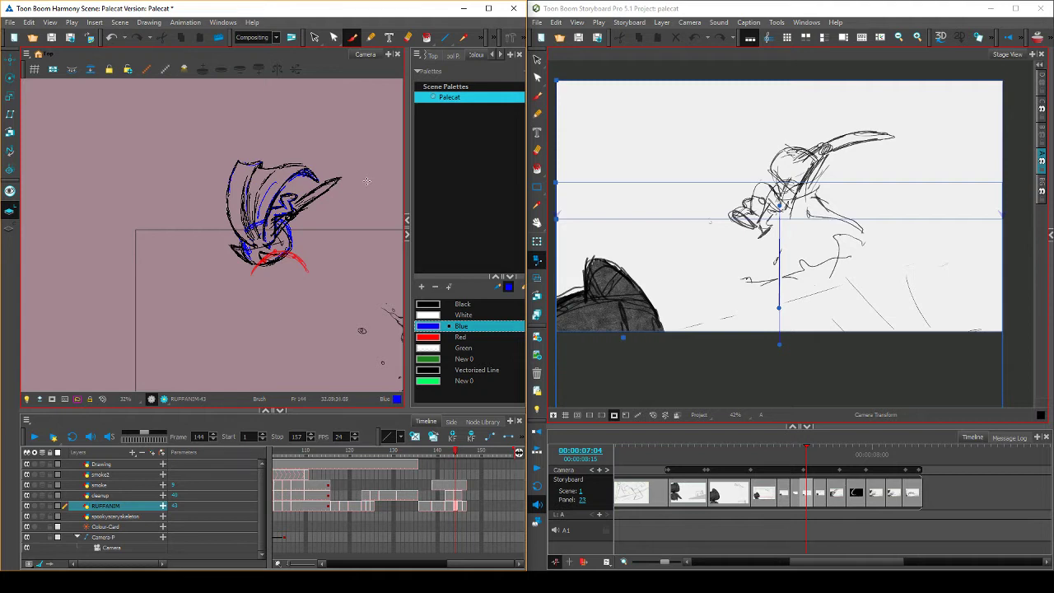
pyautogui.moveTo(342, 177); pyautogui.dragTo(385, 193)
pyautogui.press(',')
pyautogui.press('.')
# Sketch a Blue crescent-shaped arc extending from the blade's tip on frame 146, checking it against the previous frames
pyautogui.press('.')
pyautogui.press('.')
pyautogui.moveTo(304, 192); pyautogui.dragTo(356, 175)
pyautogui.press(',')
pyautogui.press(',')
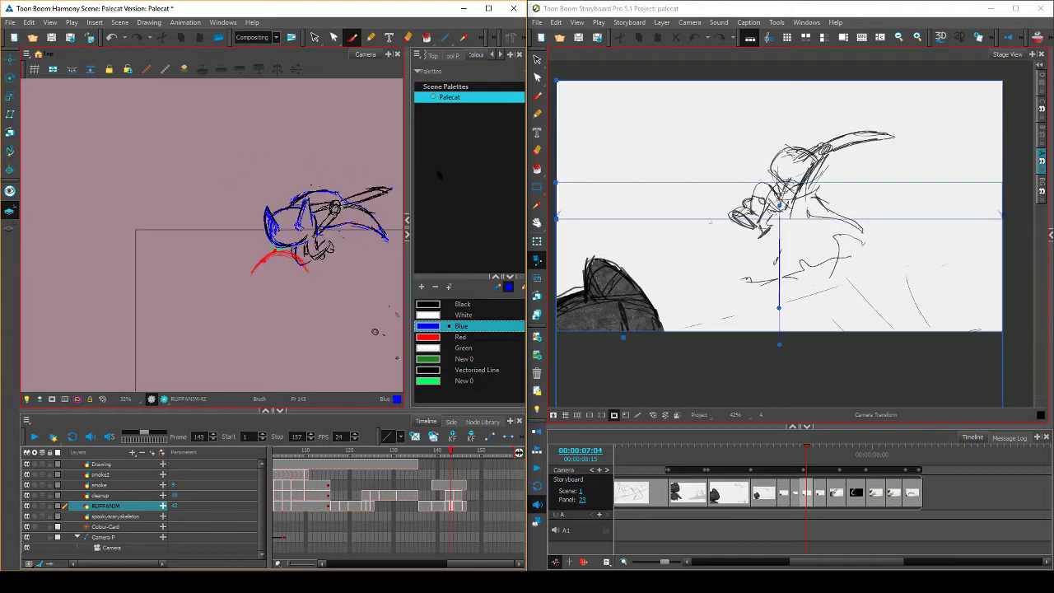
pyautogui.press('.')
pyautogui.press('.')
pyautogui.moveTo(311, 190)
pyautogui.mouseDown()
pyautogui.moveTo(359, 172)
pyautogui.moveTo(380, 183)
pyautogui.mouseUp()
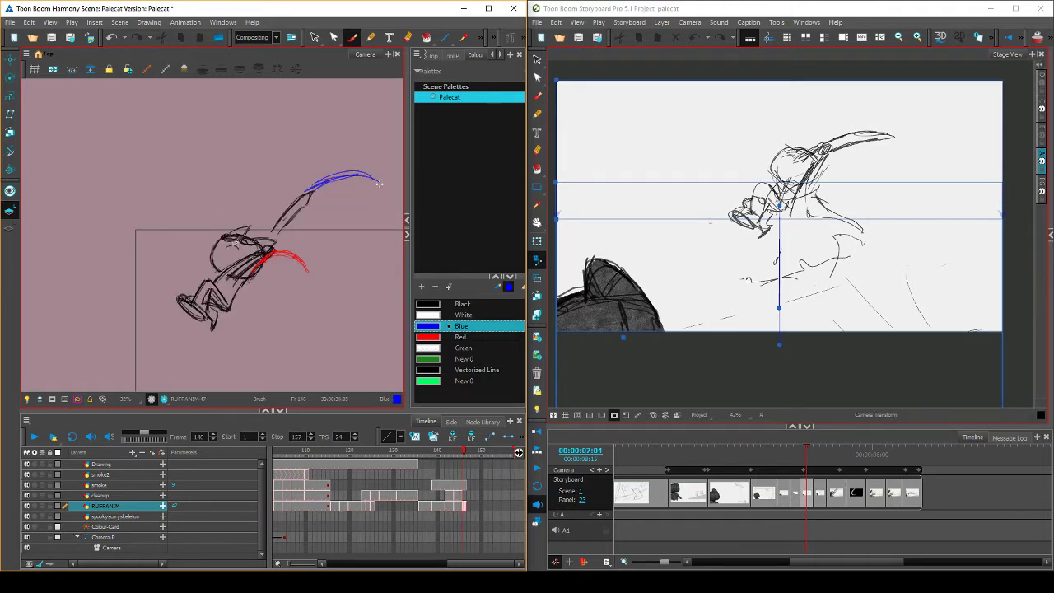
pyautogui.press(',')
pyautogui.press('.')
pyautogui.press('.')
pyautogui.press(',')
# Reinforce the edges of the blade above the head in Black on frame 146
pyautogui.click(430, 303)
pyautogui.moveTo(300, 196); pyautogui.dragTo(277, 233)
pyautogui.press(',')
pyautogui.press('.')
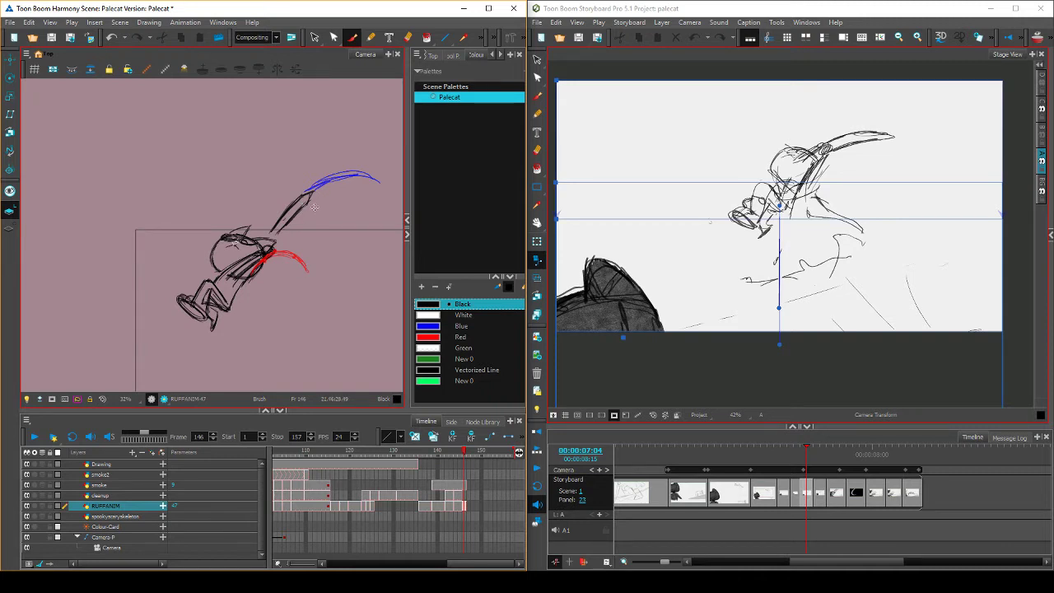
pyautogui.press('.')
pyautogui.press(',')
pyautogui.press(',')
pyautogui.press('.')
# Add a crossguard at the blade's base in Black and clean up the lines around the upper torso on frame 146
pyautogui.moveTo(270, 237); pyautogui.dragTo(269, 240)
pyautogui.press(',')
pyautogui.press('.')
pyautogui.press(',')
pyautogui.press('.')
pyautogui.press(',')
pyautogui.press('.')
pyautogui.moveTo(229, 270); pyautogui.dragTo(238, 264)
pyautogui.press(',')
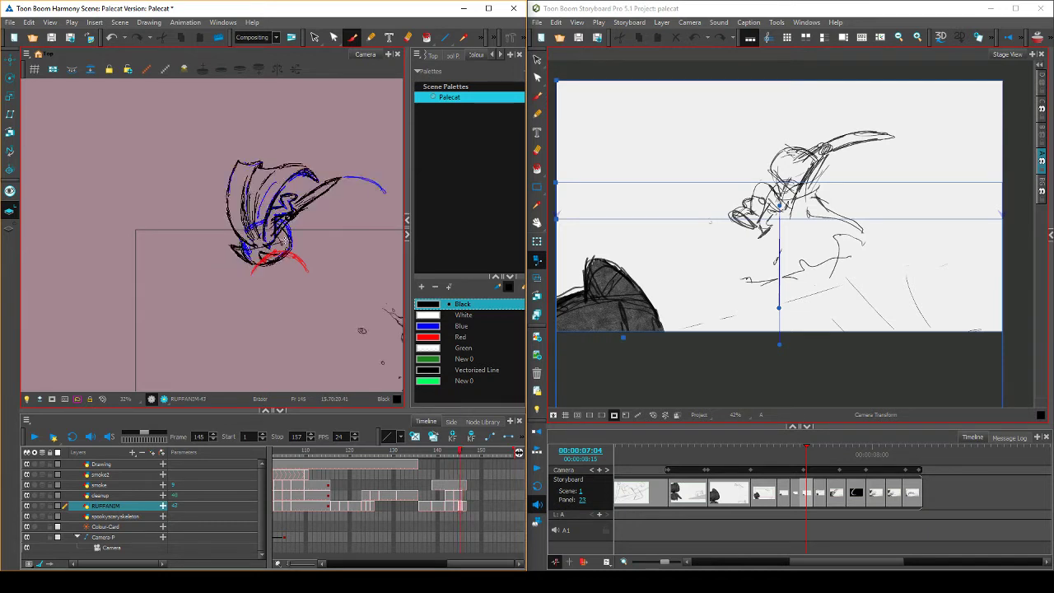
pyautogui.press('.')
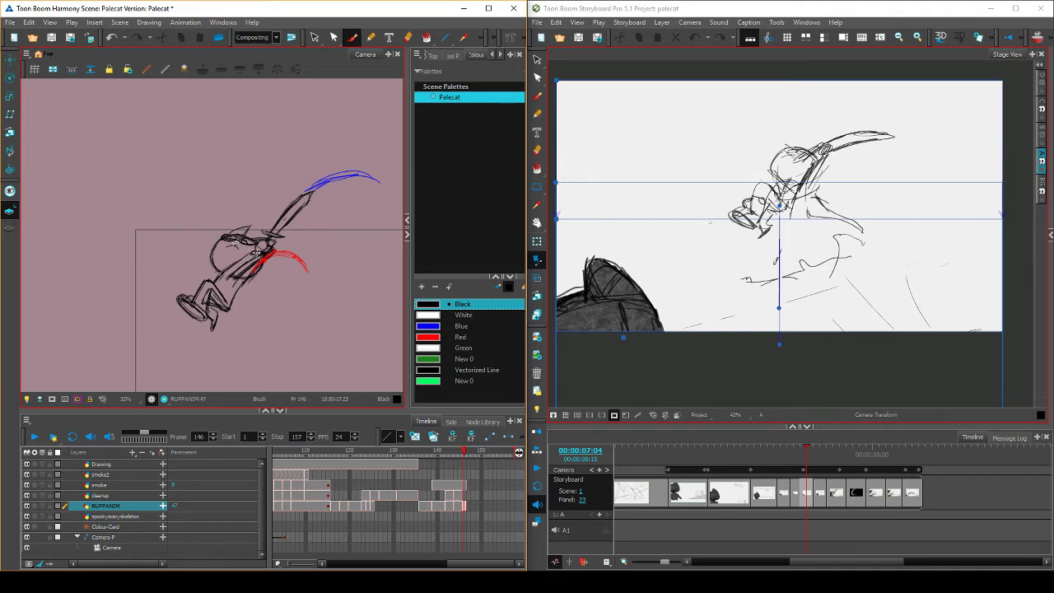
pyautogui.press(',')
pyautogui.press('.')
# Undo the last stroke near the shoulder and erase the rough arm lines below the crossguard on frame 146
pyautogui.moveTo(257, 256)
pyautogui.mouseDown()
pyautogui.moveTo(247, 278)
pyautogui.moveTo(267, 249)
pyautogui.mouseUp()
pyautogui.hotkey('ctrl', 'z')
pyautogui.hotkey('alt', 'b')
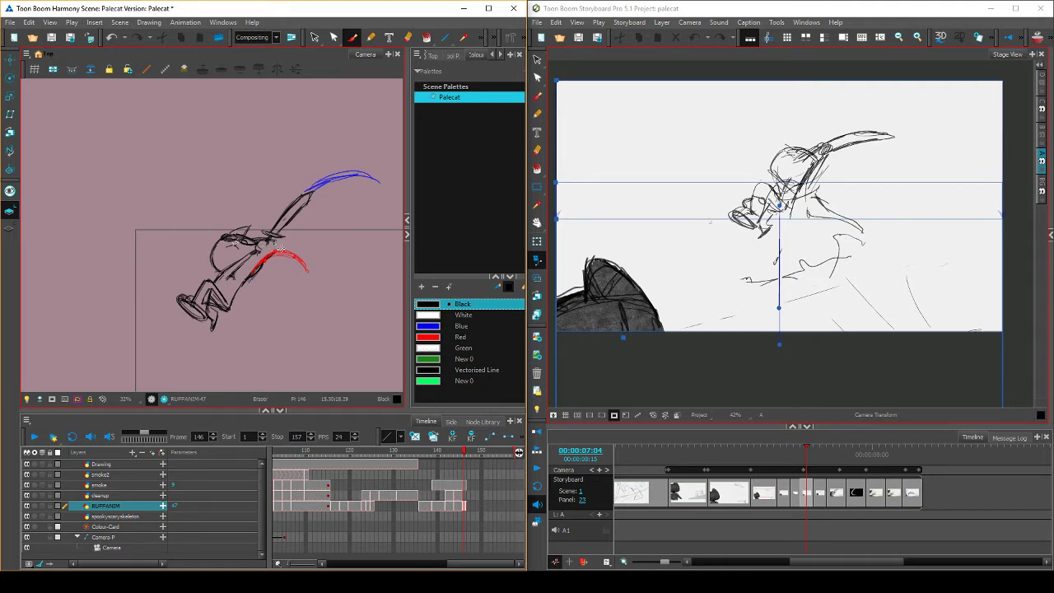
pyautogui.press(',')
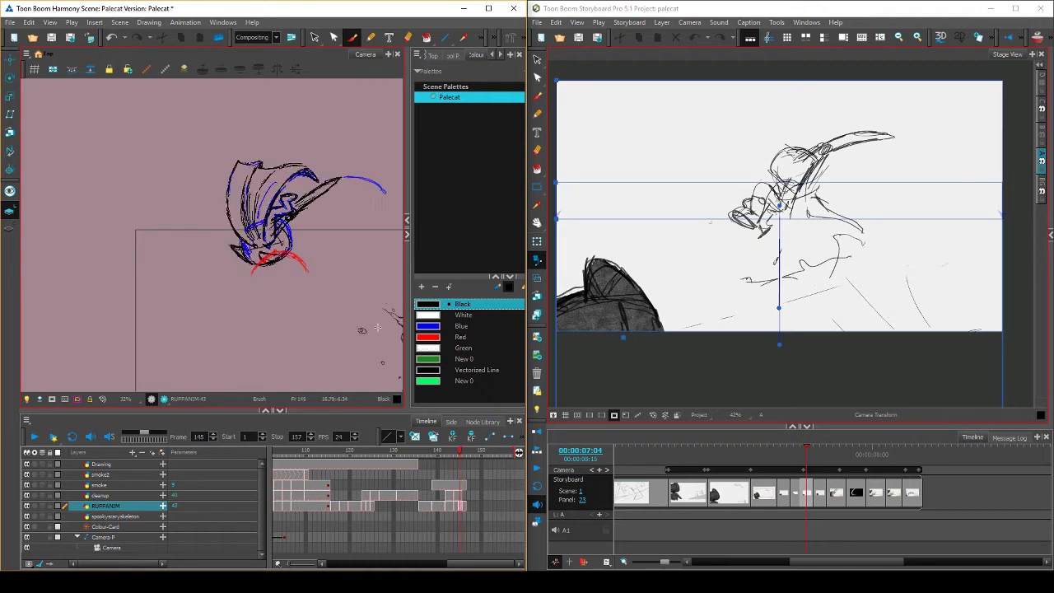
pyautogui.press('.')
pyautogui.press(',')
pyautogui.press('.')
pyautogui.press(',')
pyautogui.press('.')
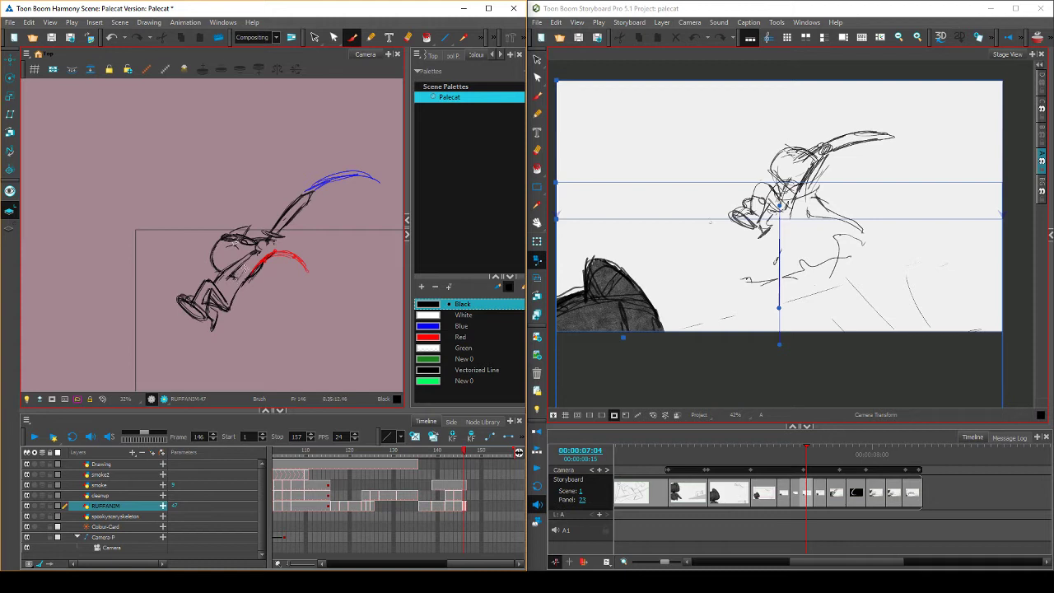
# Draw a round hand below the crossguard and redraw the arm lines down to the torso in Black on frame 146
pyautogui.press(',')
pyautogui.press('.')
pyautogui.press(',')
pyautogui.press('.')
pyautogui.press(',')
pyautogui.press('.')
pyautogui.press(',')
pyautogui.press('.')
pyautogui.press(',')
pyautogui.press('.')
pyautogui.press(',')
pyautogui.press('.')
pyautogui.press(',')
pyautogui.press('.')
pyautogui.press(',')
pyautogui.press('.')
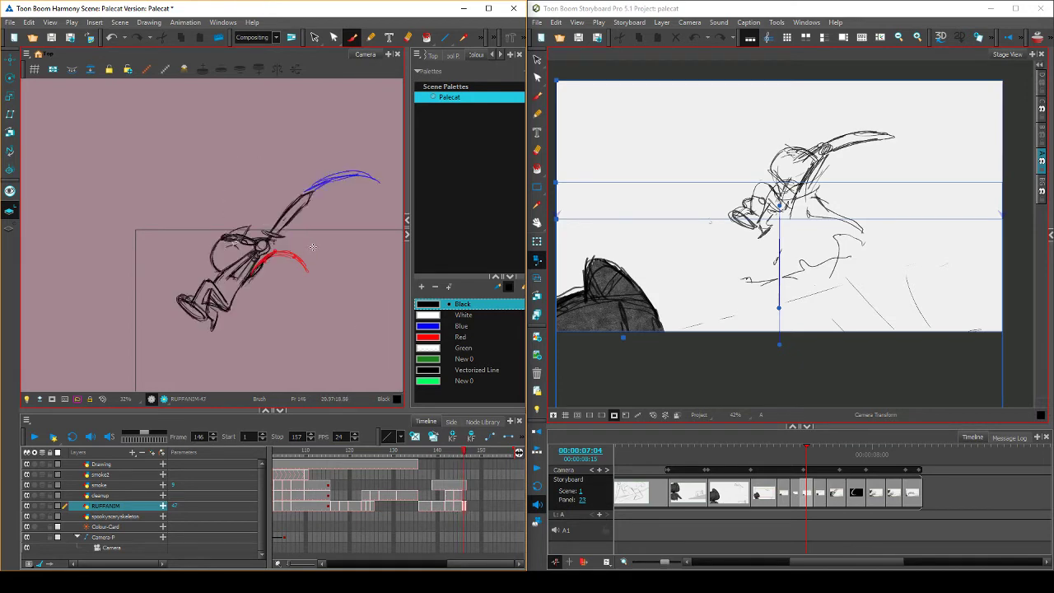
# Check the blade, hand and arm on frame 146 against frame 145 and save the scene
pyautogui.press(',')
pyautogui.press('.')
pyautogui.press(',')
pyautogui.press('.')
pyautogui.press(',')
pyautogui.press('.')
pyautogui.press(',')
pyautogui.press('.')
pyautogui.press(',')
pyautogui.press('.')
pyautogui.press(',')
pyautogui.press('.')
pyautogui.hotkey('ctrl', 's')
# Erase the overlapping inner lines of the lower leg above the oval foot on frame 146
pyautogui.moveTo(192, 308); pyautogui.dragTo(201, 311)
pyautogui.press(',')
pyautogui.press('.')
pyautogui.press(',')
pyautogui.press('.')
pyautogui.moveTo(212, 288)
pyautogui.mouseDown()
pyautogui.moveTo(225, 306)
pyautogui.moveTo(231, 272)
pyautogui.mouseUp()
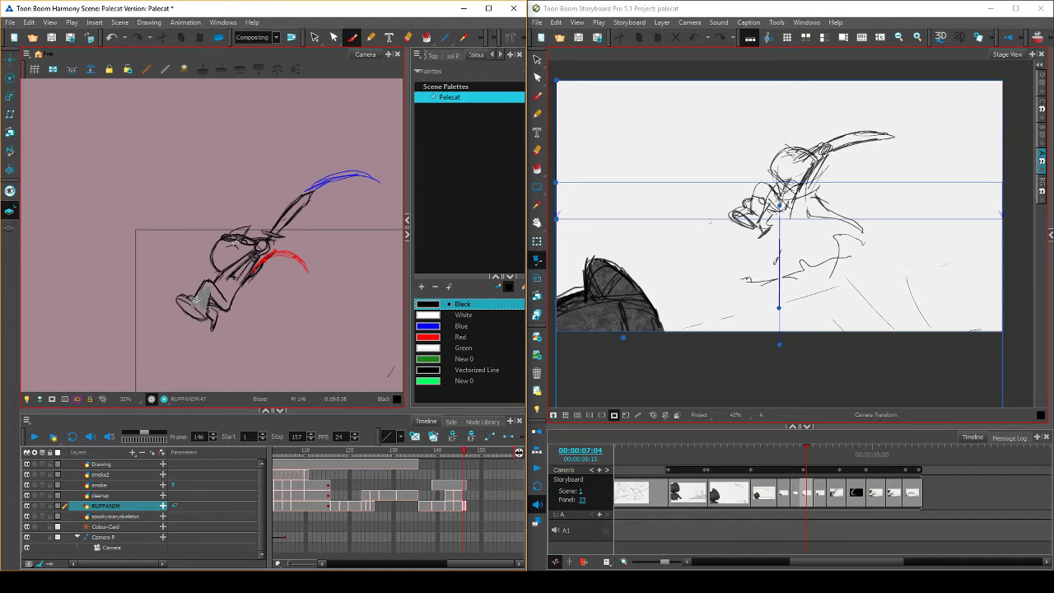
pyautogui.press(',')
pyautogui.press('.')
pyautogui.press(',')
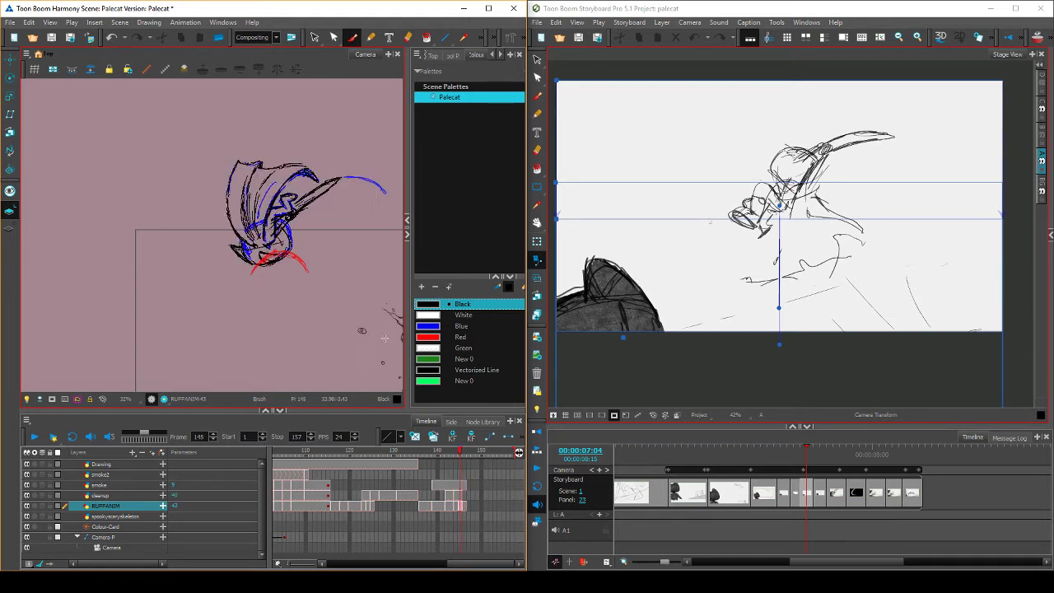
pyautogui.press('.')
pyautogui.press(',')
pyautogui.press('.')
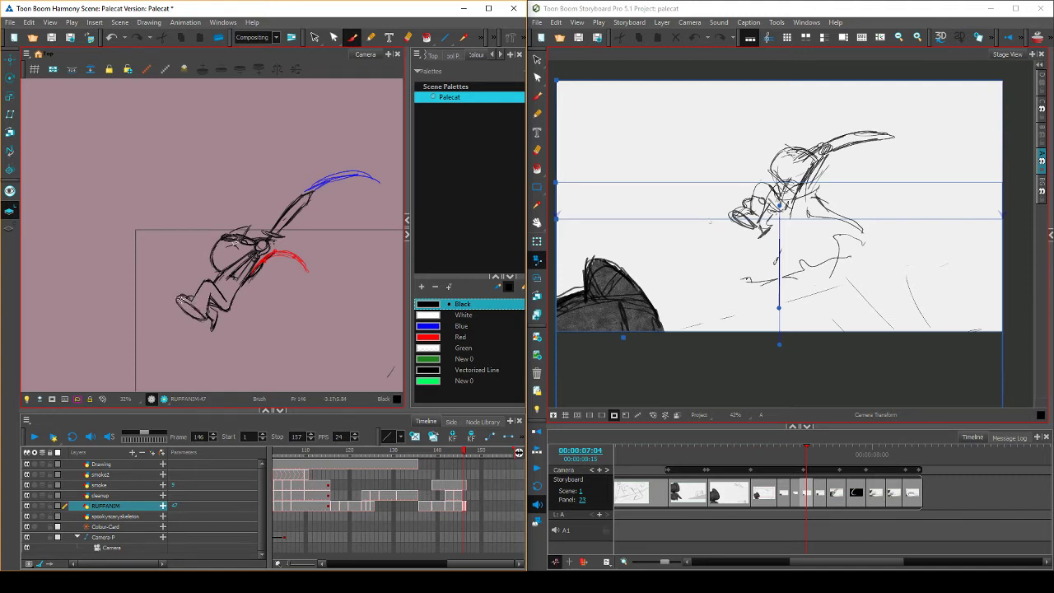
# Erase the rough lines at the bent knee on frame 146, flipping to frame 145 for comparison
pyautogui.press(',')
pyautogui.press('.')
pyautogui.press(',')
pyautogui.press('.')
pyautogui.press(',')
pyautogui.press('.')
pyautogui.press(',')
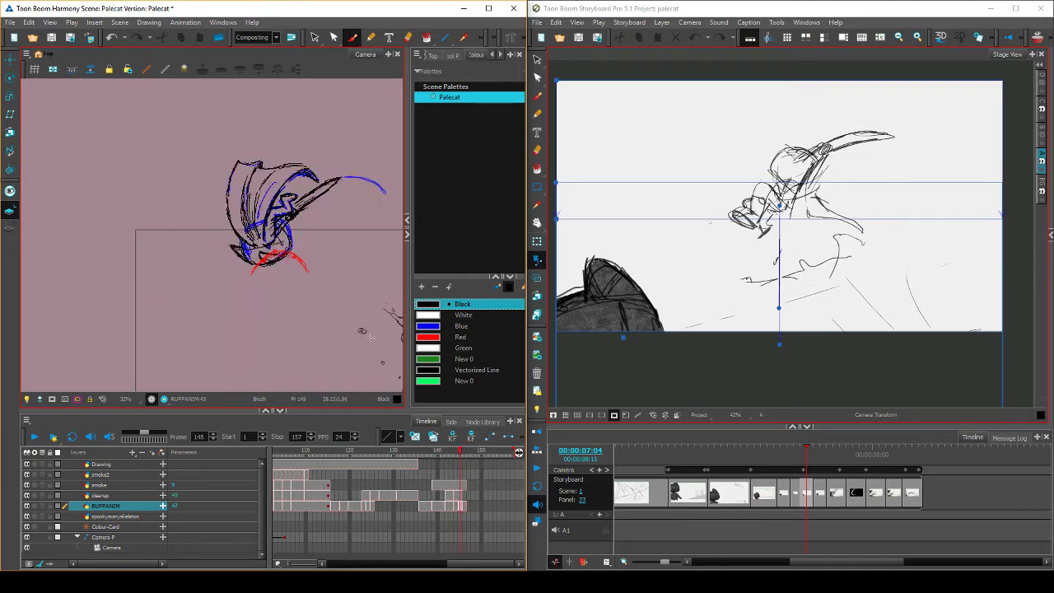
pyautogui.press('.')
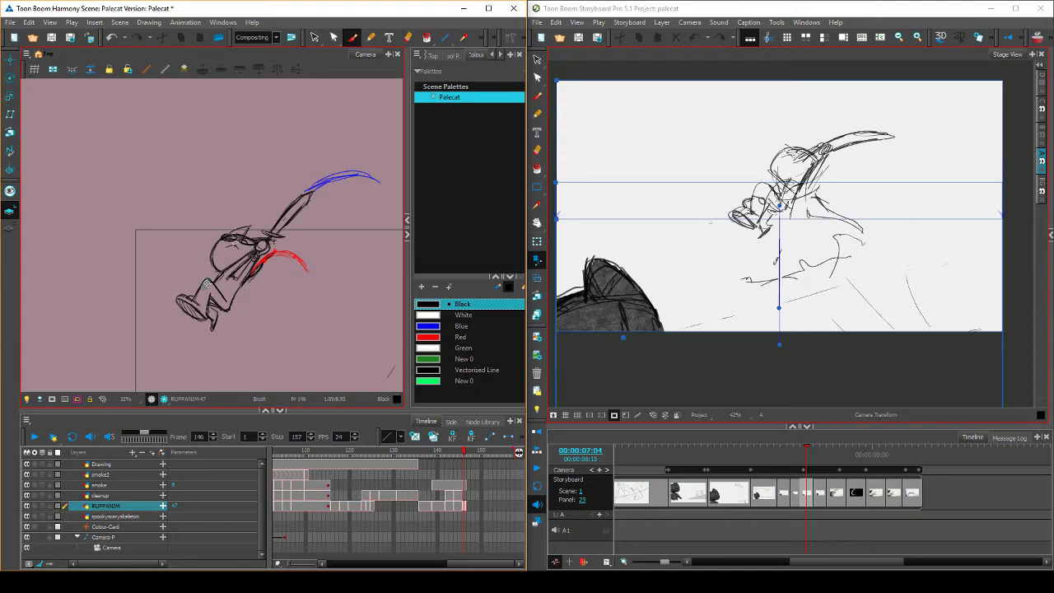
pyautogui.hotkey('alt', 'e')
pyautogui.press(',')
pyautogui.press('.')
pyautogui.press(',')
pyautogui.press('.')
pyautogui.press(',')
pyautogui.press('.')
# Redraw the bent knee's outline in Black on frame 146, comparing with frame 145
pyautogui.hotkey('alt', 'b')
pyautogui.press(',')
pyautogui.press('.')
pyautogui.press(',')
pyautogui.press('.')
pyautogui.press('.')
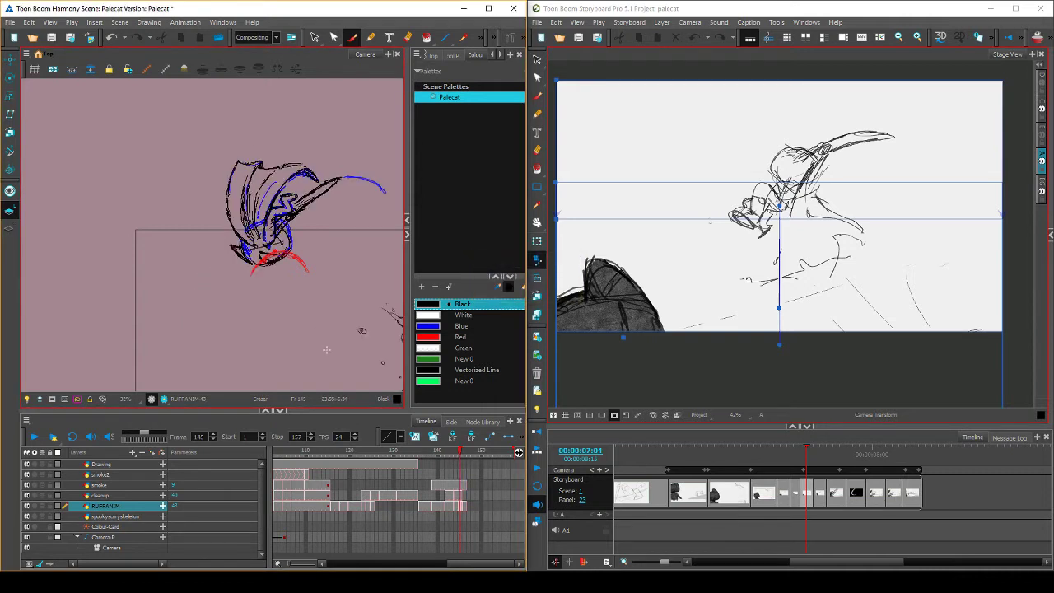
pyautogui.press('.')
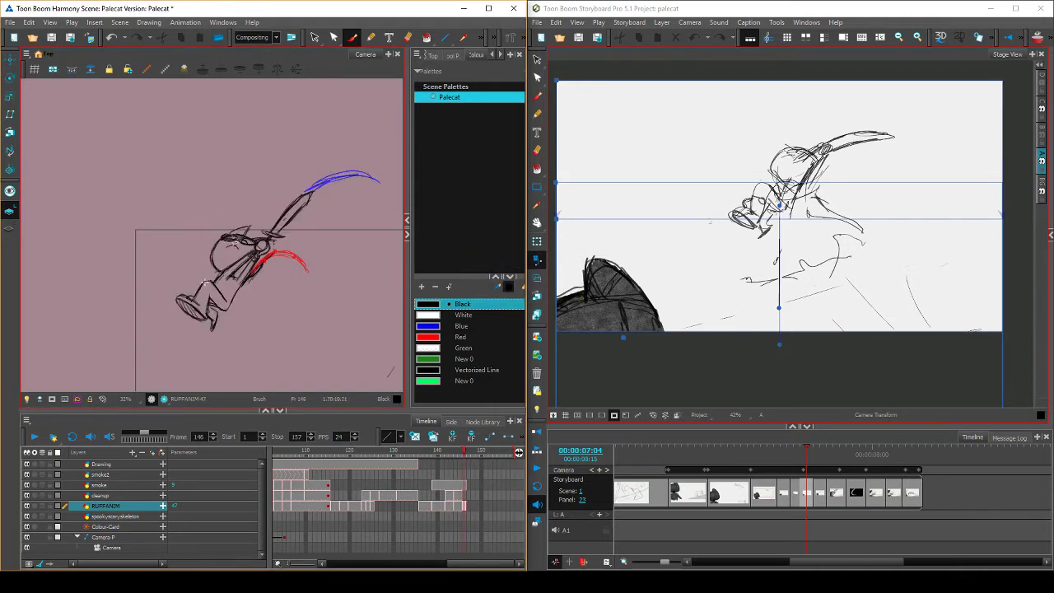
pyautogui.press('.')
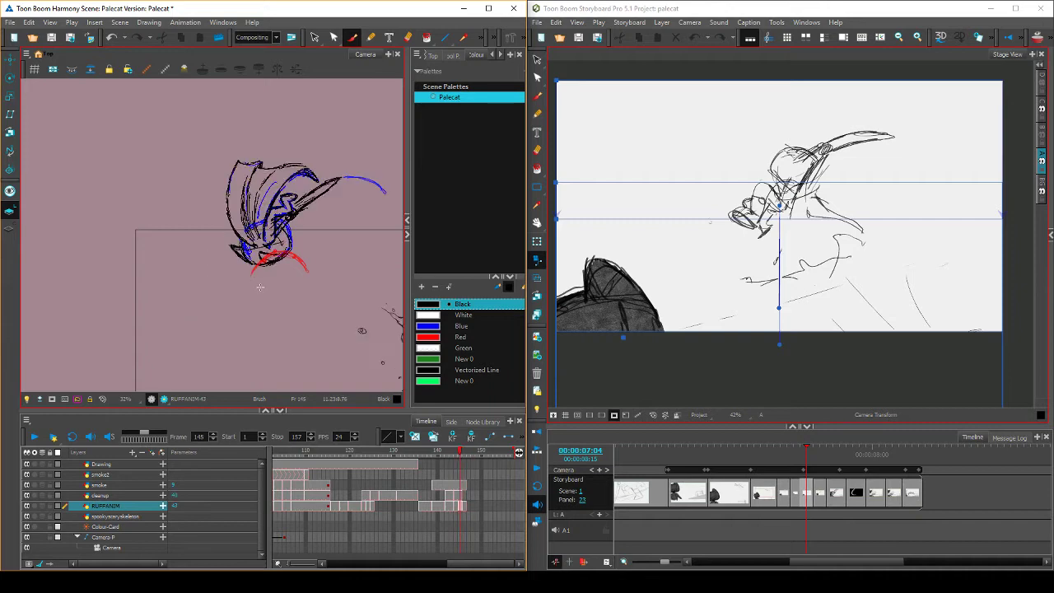
pyautogui.press(',')
pyautogui.press('.')
pyautogui.press(',')
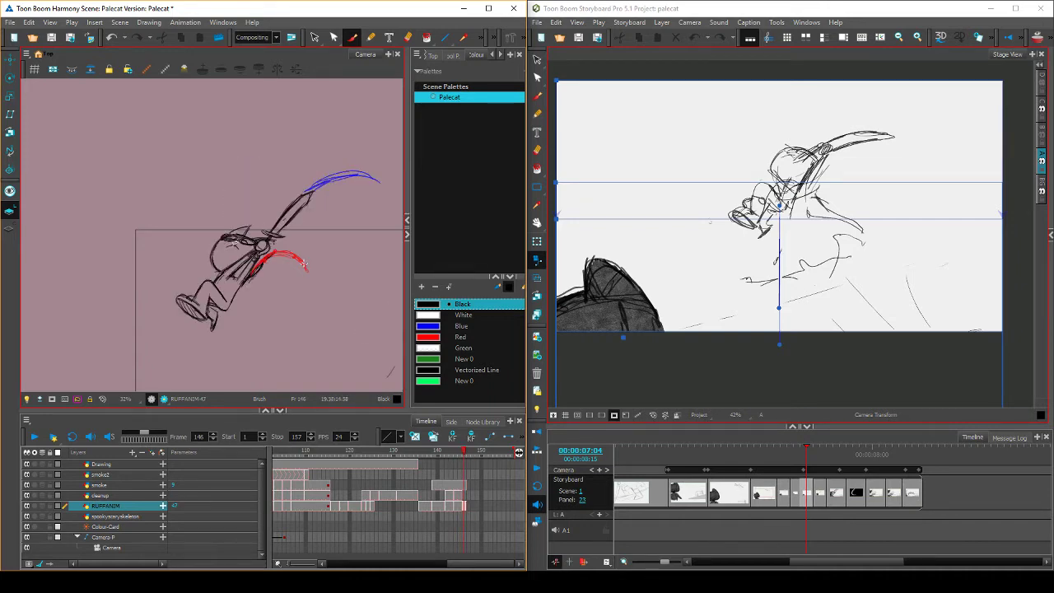
# Flip between frames 145 and 146 to check how the cat's pose and blade follow the motion arcs
pyautogui.press('.')
pyautogui.press(',')
pyautogui.press(',')
pyautogui.press('.')
pyautogui.press(',')
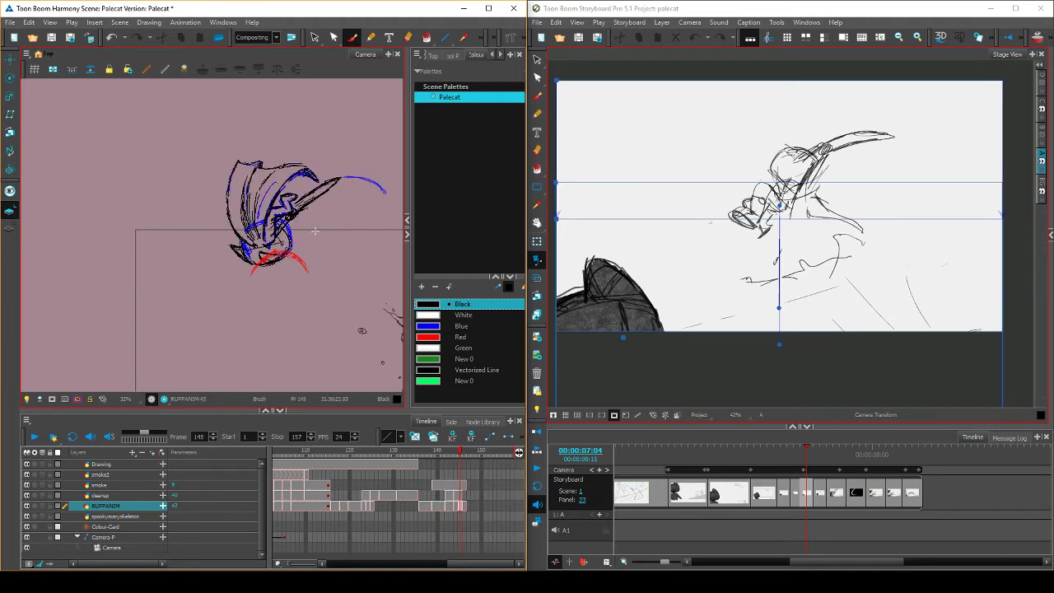
pyautogui.press('.')
pyautogui.press(',')
pyautogui.press('.')
pyautogui.press(',')
pyautogui.press('.')
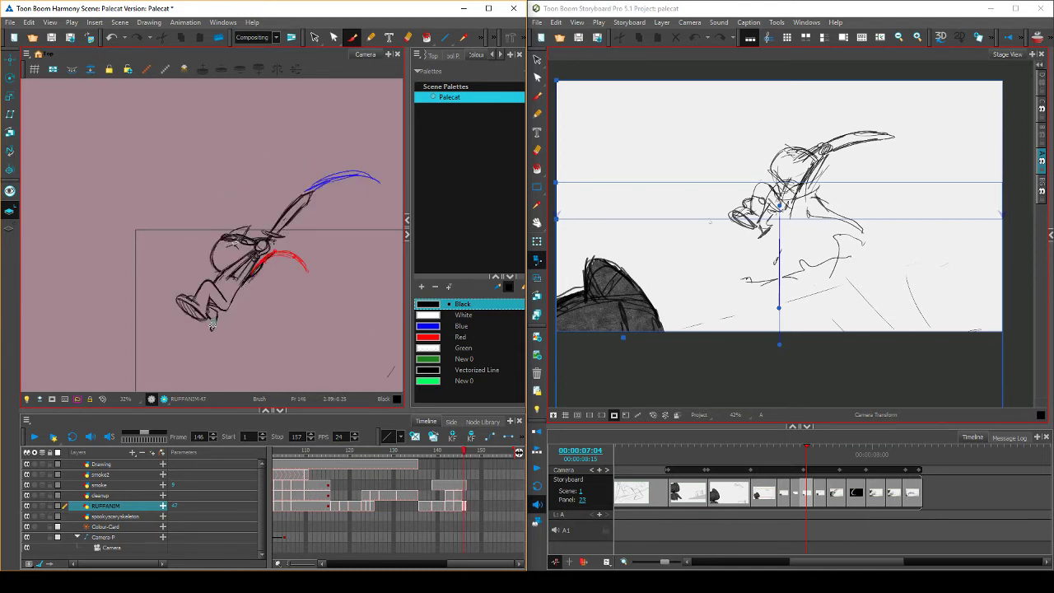
# Erase the rough lines on the small pointed foot on frame 146, comparing with frame 145
pyautogui.hotkey('alt', 'e')
pyautogui.moveTo(217, 312); pyautogui.dragTo(212, 330)
pyautogui.press(',')
pyautogui.press('.')
pyautogui.press(',')
pyautogui.press('.')
pyautogui.press(',')
pyautogui.press('.')
# Select the black blade strokes on frame 146 and adjust them against the blue arc, comparing with frame 145
pyautogui.click(314, 40)
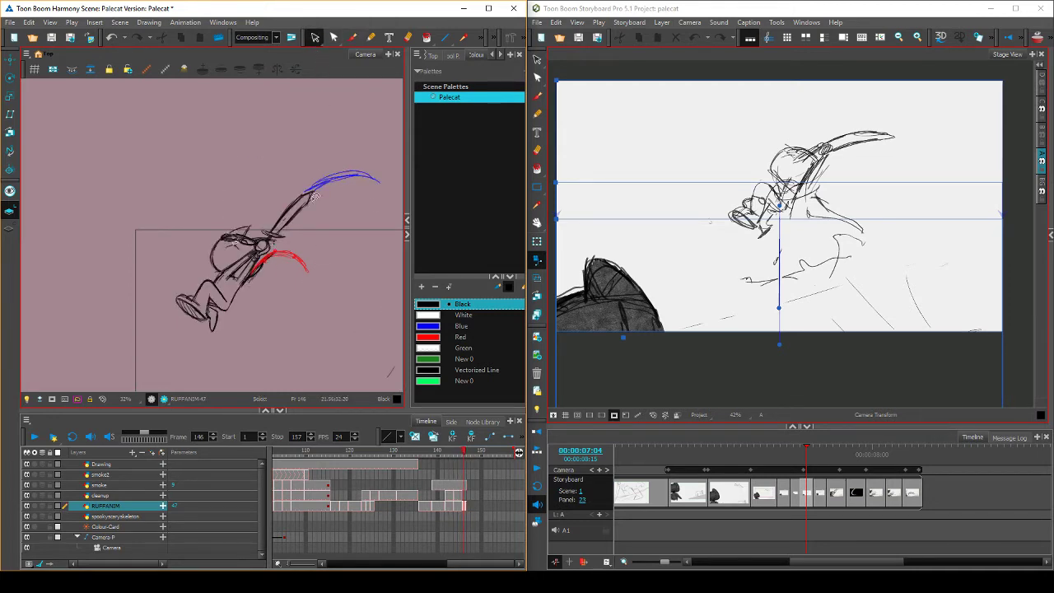
pyautogui.moveTo(308, 218)
pyautogui.mouseDown()
pyautogui.moveTo(279, 198)
pyautogui.moveTo(302, 187)
pyautogui.moveTo(321, 198)
pyautogui.moveTo(316, 214)
pyautogui.moveTo(276, 214)
pyautogui.moveTo(311, 192)
pyautogui.moveTo(314, 205)
pyautogui.moveTo(289, 202)
pyautogui.moveTo(315, 195)
pyautogui.moveTo(309, 218)
pyautogui.moveTo(309, 189)
pyautogui.mouseUp()
pyautogui.click(320, 217)
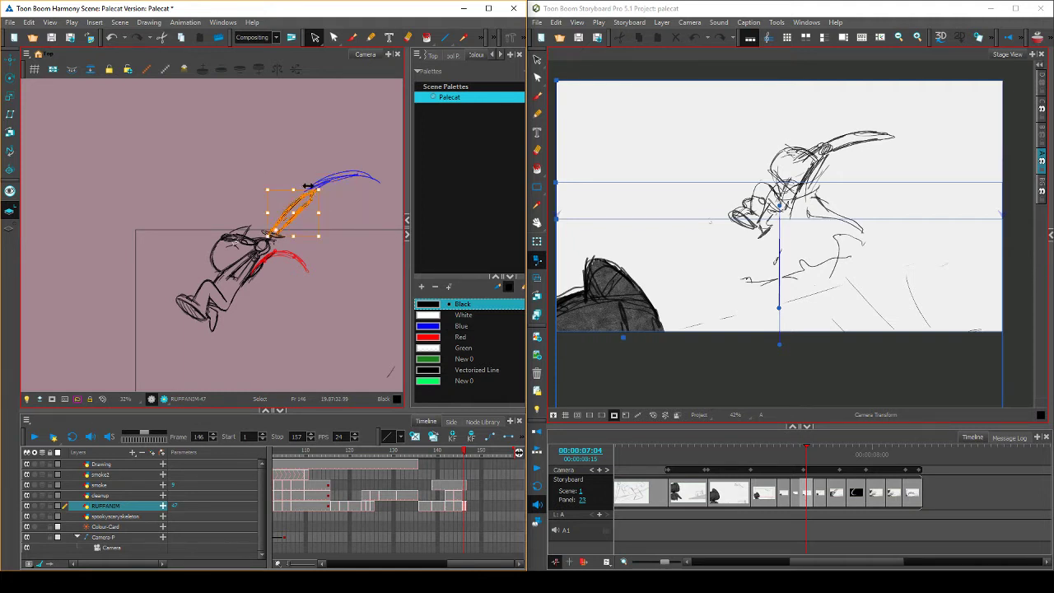
pyautogui.click(331, 198)
pyautogui.press(',')
pyautogui.press('.')
pyautogui.press(',')
pyautogui.press('.')
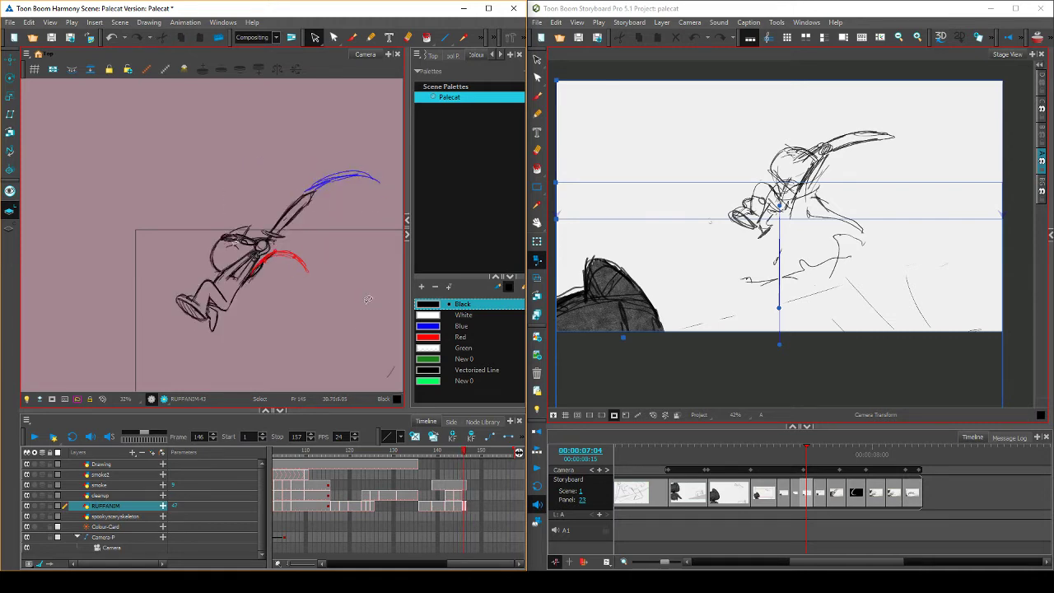
# Review the cat's pose on frame 146 against frame 145 and scrub through the preceding frames up to 146
pyautogui.click(221, 290)
pyautogui.press(',')
pyautogui.press('.')
pyautogui.press(',')
pyautogui.press('.')
pyautogui.press(',')
pyautogui.press('.')
pyautogui.press(',')
pyautogui.press('.')
pyautogui.press('space')
pyautogui.moveTo(327, 317); pyautogui.dragTo(292, 302)
pyautogui.moveTo(317, 338)
pyautogui.mouseDown()
pyautogui.moveTo(298, 298)
pyautogui.moveTo(362, 295)
pyautogui.mouseUp()
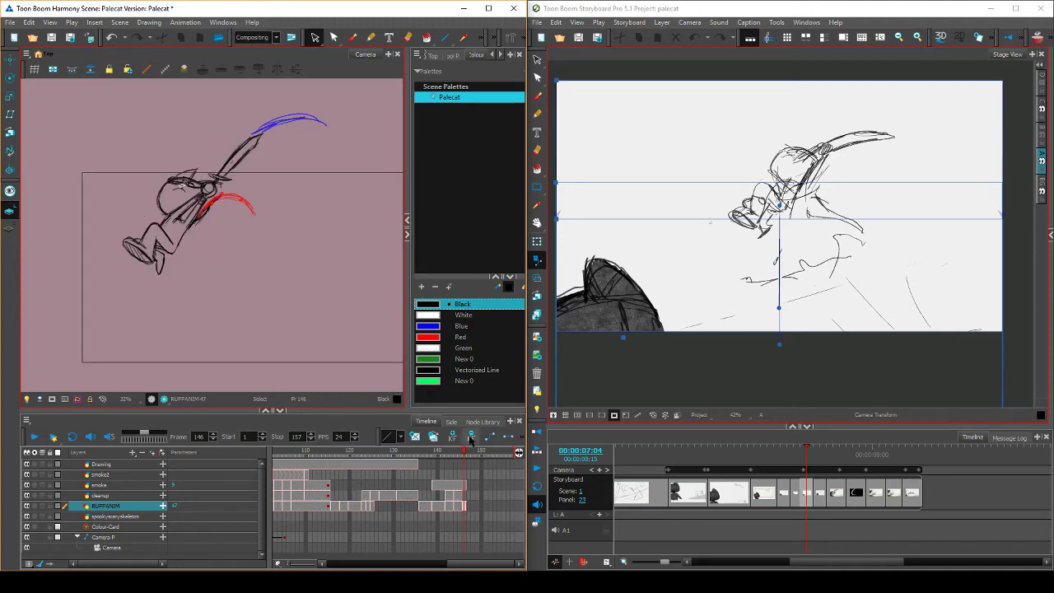
pyautogui.click(445, 454)
pyautogui.moveTo(446, 457); pyautogui.dragTo(463, 451)
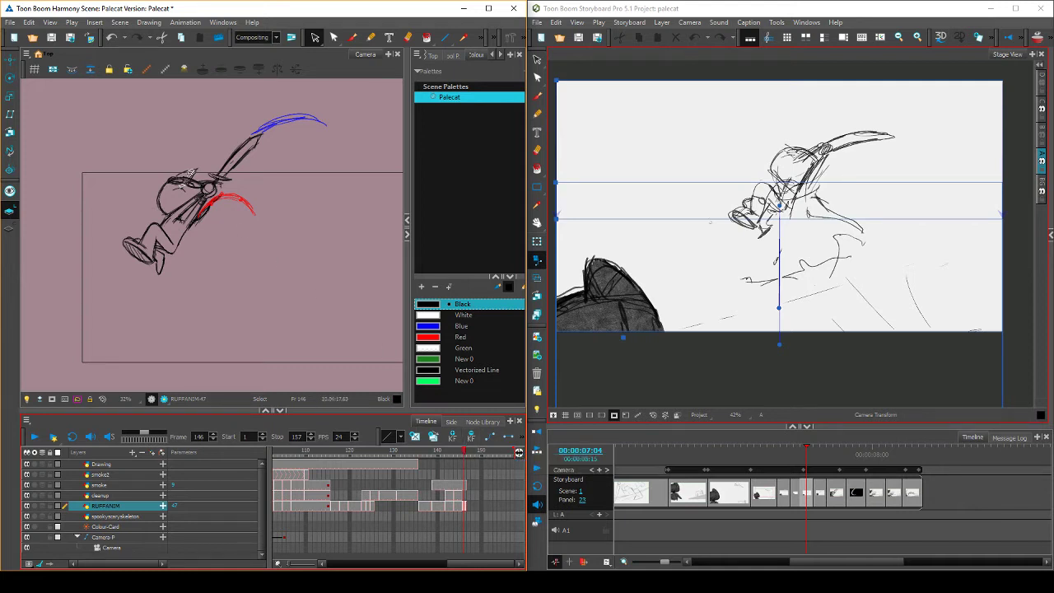
# Isolate the rough face strokes below the ear on frame 146, save the scene, and delete those strokes
pyautogui.moveTo(198, 173)
pyautogui.mouseDown()
pyautogui.moveTo(155, 178)
pyautogui.moveTo(198, 188)
pyautogui.moveTo(203, 172)
pyautogui.moveTo(184, 154)
pyautogui.moveTo(213, 155)
pyautogui.mouseUp()
pyautogui.click(207, 142)
pyautogui.click(214, 143)
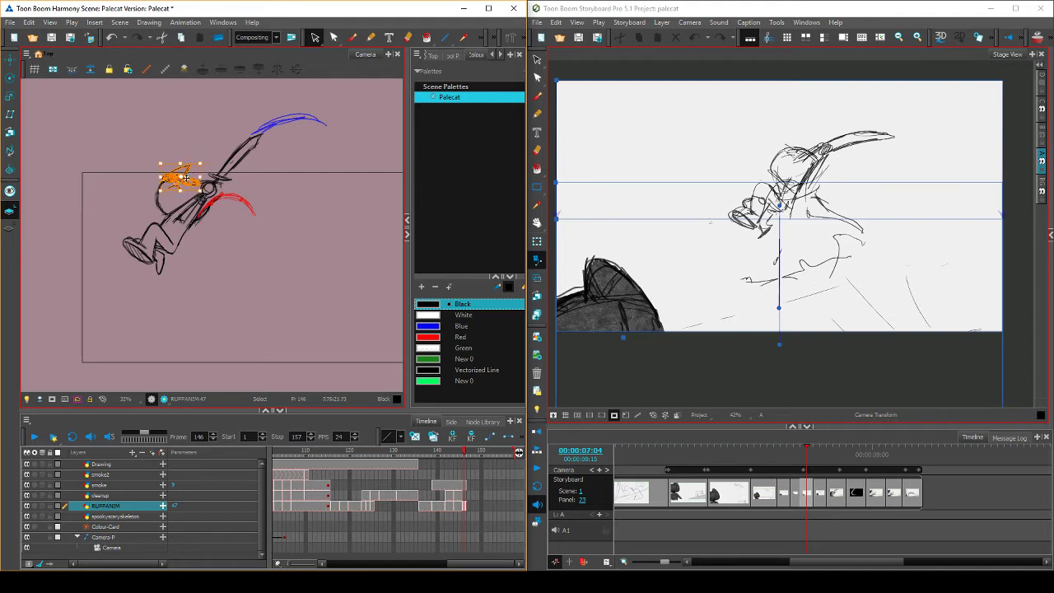
pyautogui.click(199, 161)
pyautogui.press(',')
pyautogui.press('.')
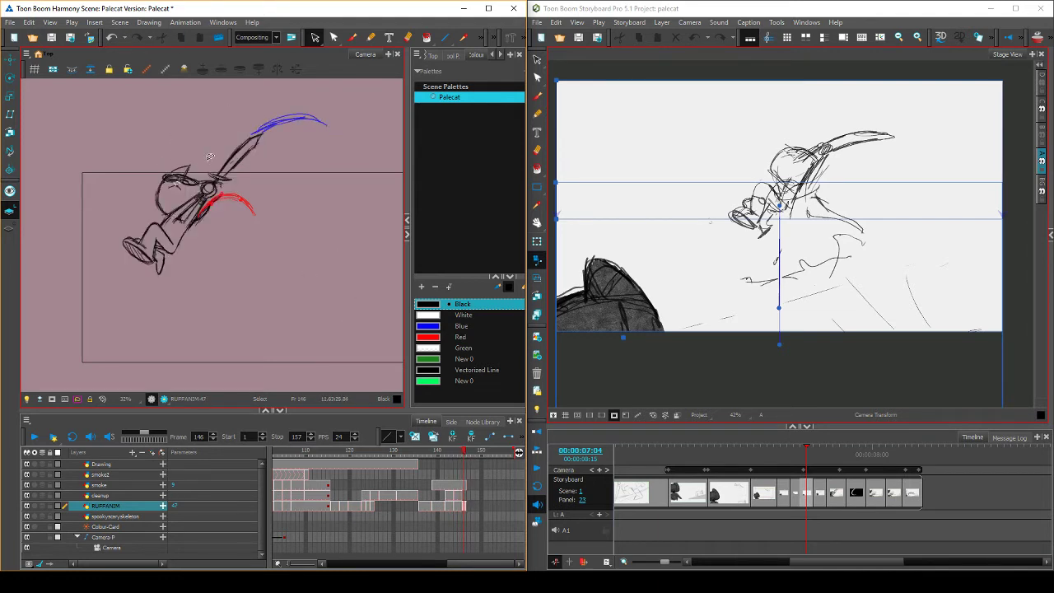
pyautogui.hotkey('ctrl', 's')
pyautogui.click(183, 170)
pyautogui.moveTo(183, 170); pyautogui.dragTo(194, 173)
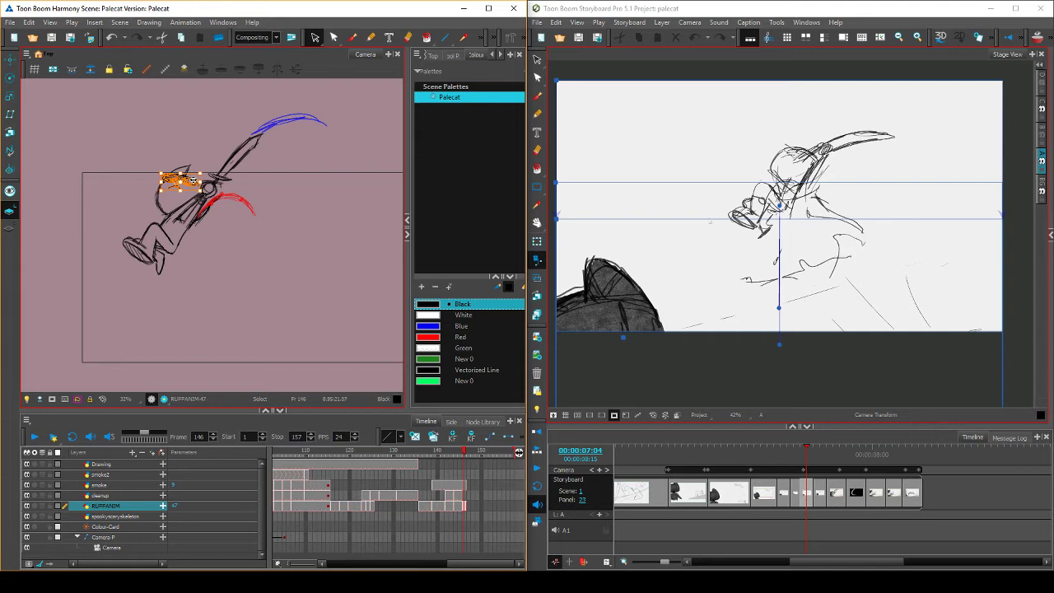
pyautogui.press('Delete')
# Adjust the curved outline at the back of the head on frame 146, comparing with frame 145
pyautogui.click(170, 208)
pyautogui.moveTo(152, 187); pyautogui.dragTo(170, 174)
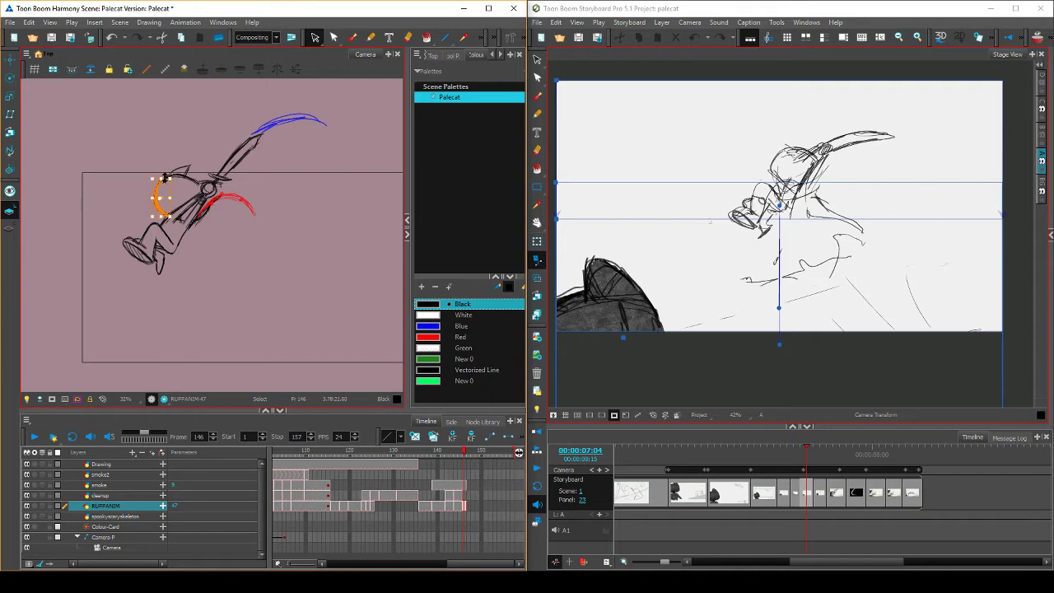
pyautogui.press(',')
pyautogui.press('.')
pyautogui.press(',')
pyautogui.press('.')
# Sketch a curved upper blade edge in Black on frame 146 and erase the old lower edge and guard lines
pyautogui.click(352, 37)
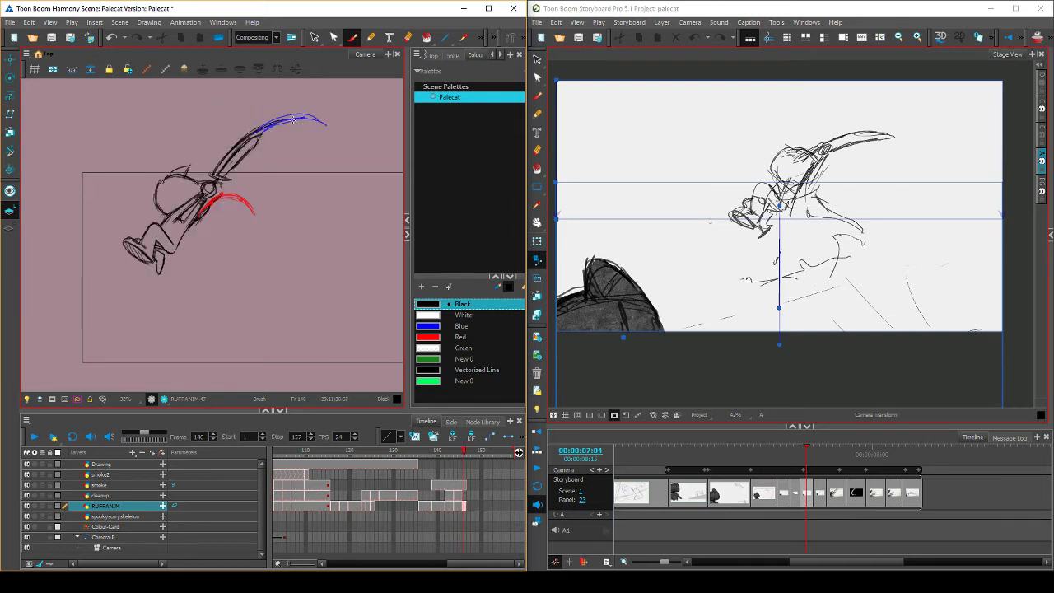
pyautogui.moveTo(241, 168); pyautogui.dragTo(253, 142)
pyautogui.moveTo(225, 183); pyautogui.dragTo(220, 177)
pyautogui.press(',')
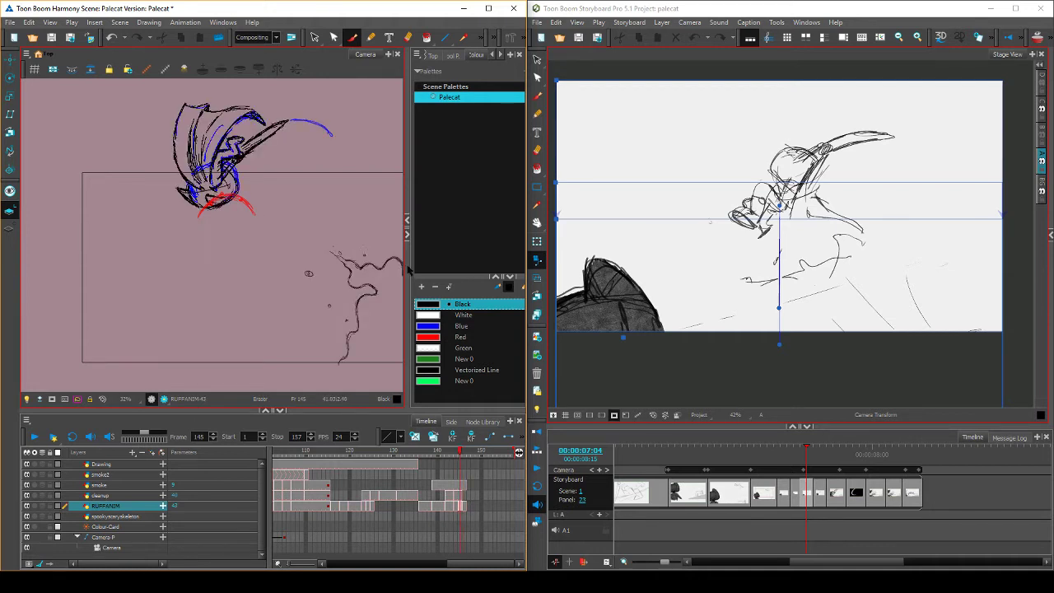
pyautogui.press('.')
pyautogui.press(',')
pyautogui.press('.')
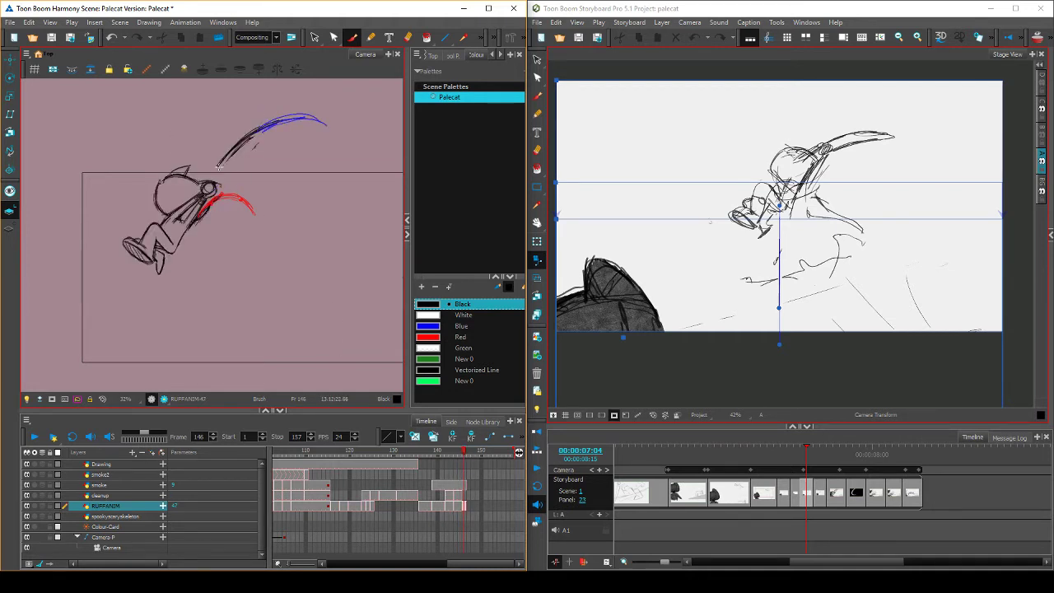
# Redraw the blade's lower edge and guard in Black on frame 146, comparing with frame 145
pyautogui.moveTo(218, 170); pyautogui.dragTo(248, 134)
pyautogui.press(',')
pyautogui.press('.')
pyautogui.moveTo(212, 171)
pyautogui.mouseDown()
pyautogui.moveTo(223, 152)
pyautogui.moveTo(215, 174)
pyautogui.mouseUp()
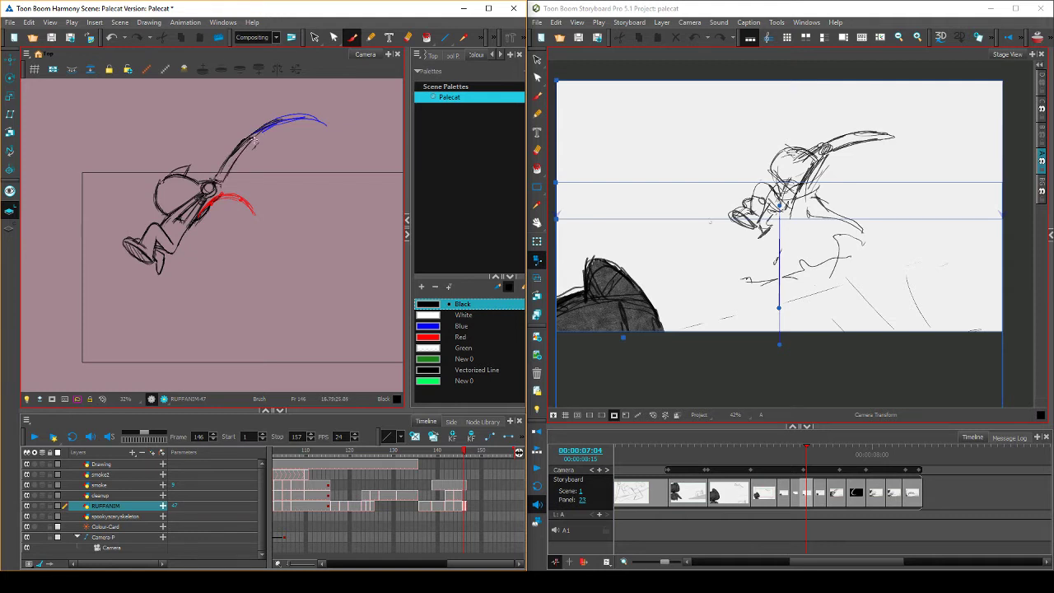
pyautogui.press(',')
pyautogui.press('.')
pyautogui.press(',')
pyautogui.press('.')
pyautogui.press(',')
pyautogui.press('.')
# Clean up the blade's tip where it meets the blue arc and refine the lines near the guard on frame 146
pyautogui.moveTo(256, 133); pyautogui.dragTo(253, 142)
pyautogui.press(',')
pyautogui.press('.')
pyautogui.moveTo(225, 157)
pyautogui.mouseDown()
pyautogui.moveTo(253, 132)
pyautogui.moveTo(223, 176)
pyautogui.moveTo(268, 159)
pyautogui.moveTo(259, 143)
pyautogui.moveTo(197, 180)
pyautogui.mouseUp()
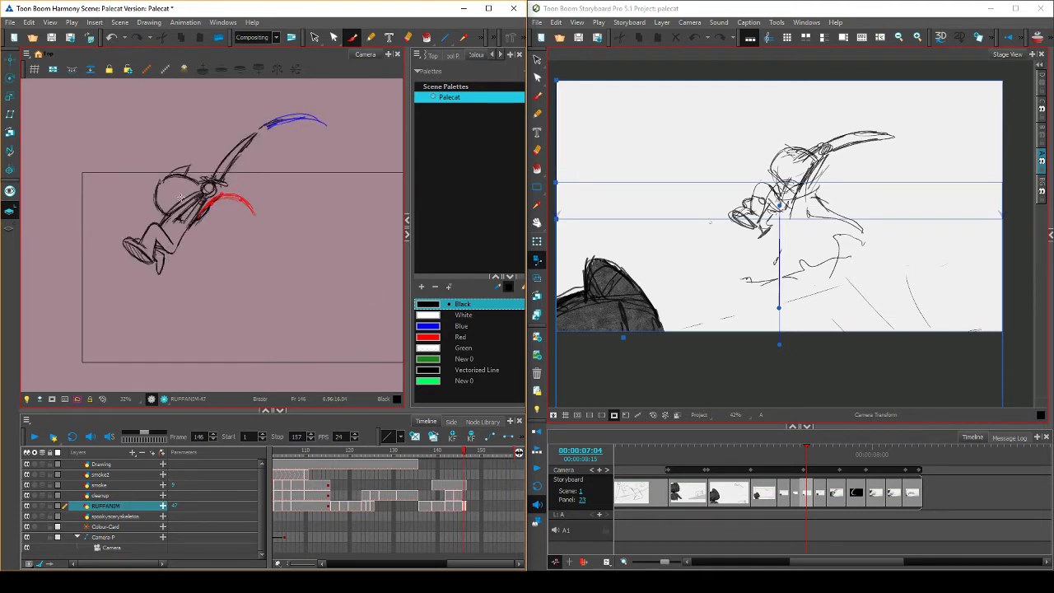
# Erase the rough inner arm lines below the head on frame 146 and save the scene
pyautogui.press('e')
pyautogui.moveTo(182, 208)
pyautogui.mouseDown()
pyautogui.moveTo(168, 223)
pyautogui.moveTo(183, 202)
pyautogui.mouseUp()
pyautogui.hotkey('alt', 'b')
pyautogui.hotkey('ctrl', 's')
# Compare the arm with frame 145 and erase the round hand and upper arm lines on frame 146
pyautogui.press(',')
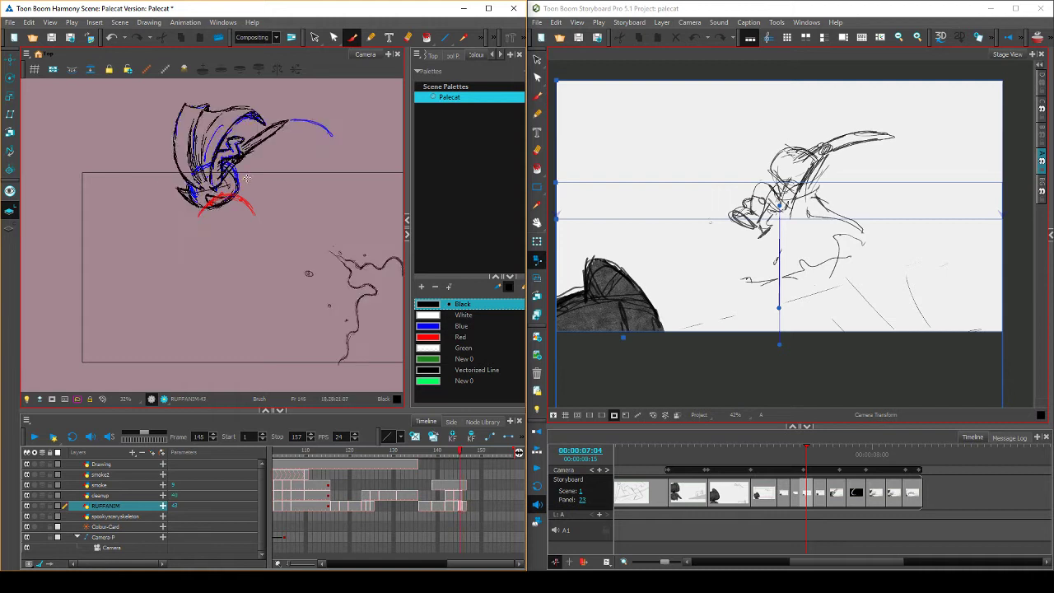
pyautogui.press('.')
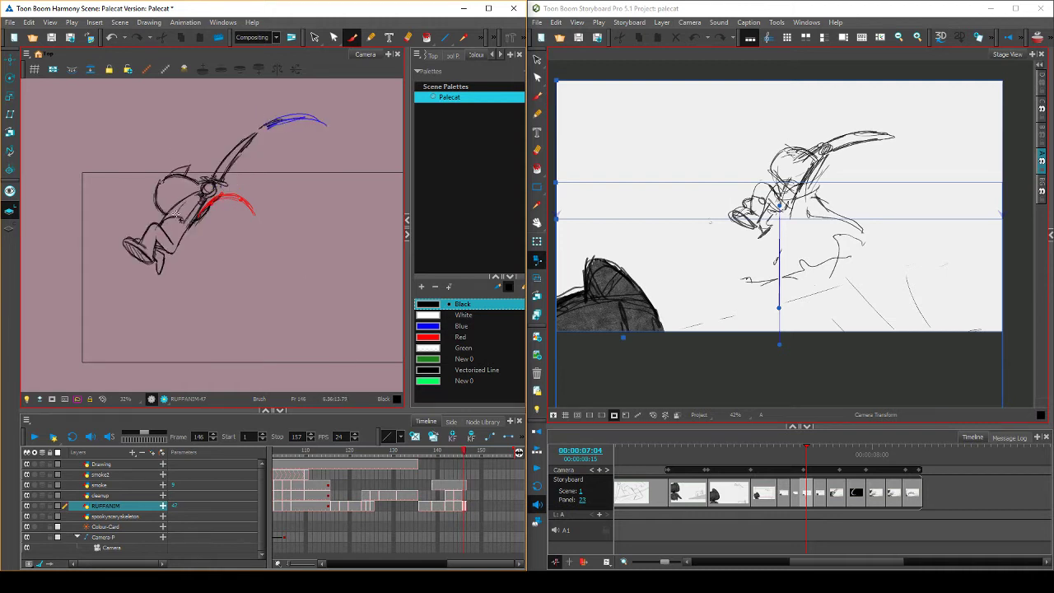
pyautogui.press(',')
pyautogui.press('.')
pyautogui.moveTo(195, 196)
pyautogui.mouseDown()
pyautogui.moveTo(178, 211)
pyautogui.moveTo(206, 200)
pyautogui.moveTo(183, 223)
pyautogui.moveTo(215, 189)
pyautogui.moveTo(205, 185)
pyautogui.mouseUp()
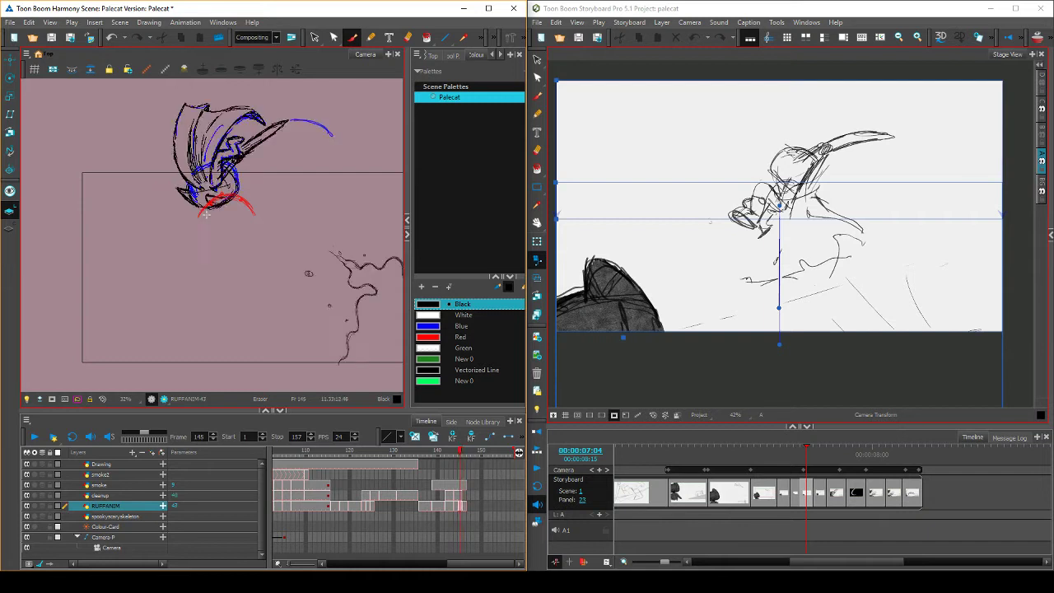
# Redraw the arm and body lines in Black from the guard down to the hip on frame 146, comparing with frame 145
pyautogui.hotkey('alt', 'b')
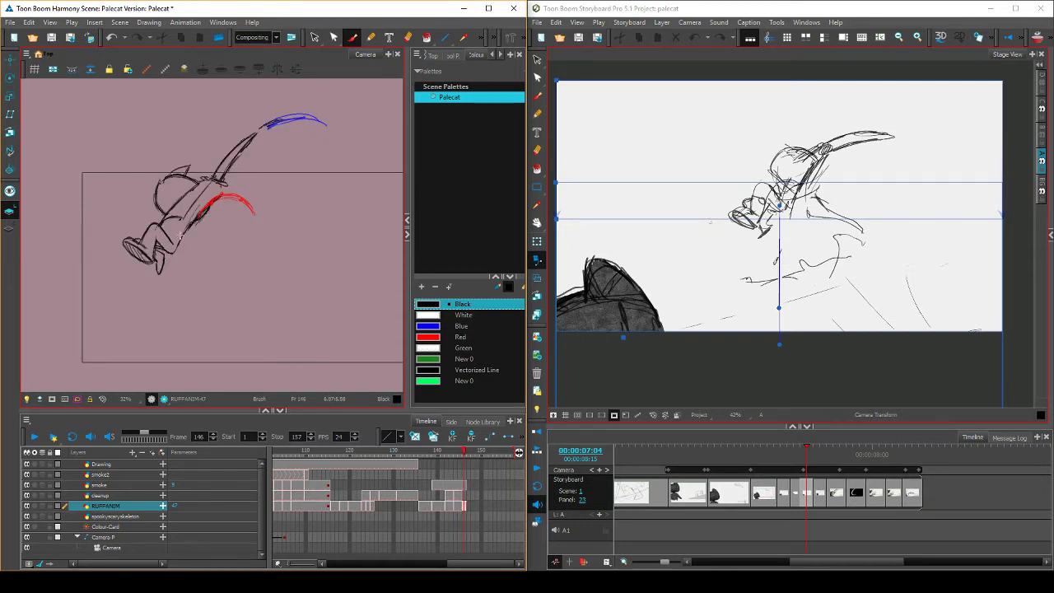
pyautogui.moveTo(212, 182)
pyautogui.mouseDown()
pyautogui.moveTo(173, 251)
pyautogui.moveTo(194, 207)
pyautogui.moveTo(179, 242)
pyautogui.mouseUp()
pyautogui.moveTo(195, 194); pyautogui.dragTo(175, 223)
pyautogui.press(',')
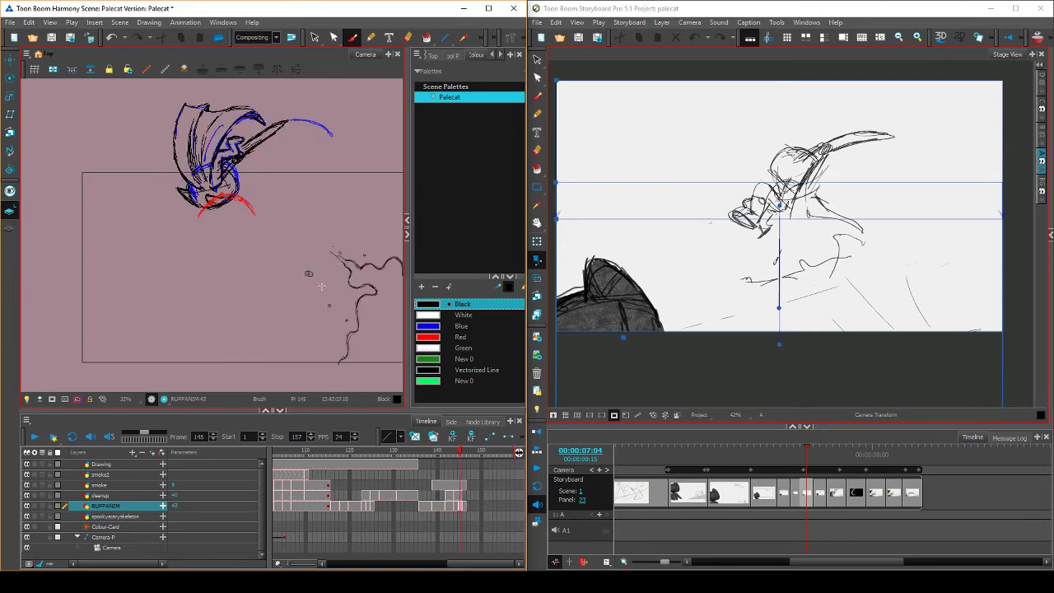
pyautogui.press('.')
pyautogui.press(',')
pyautogui.press('.')
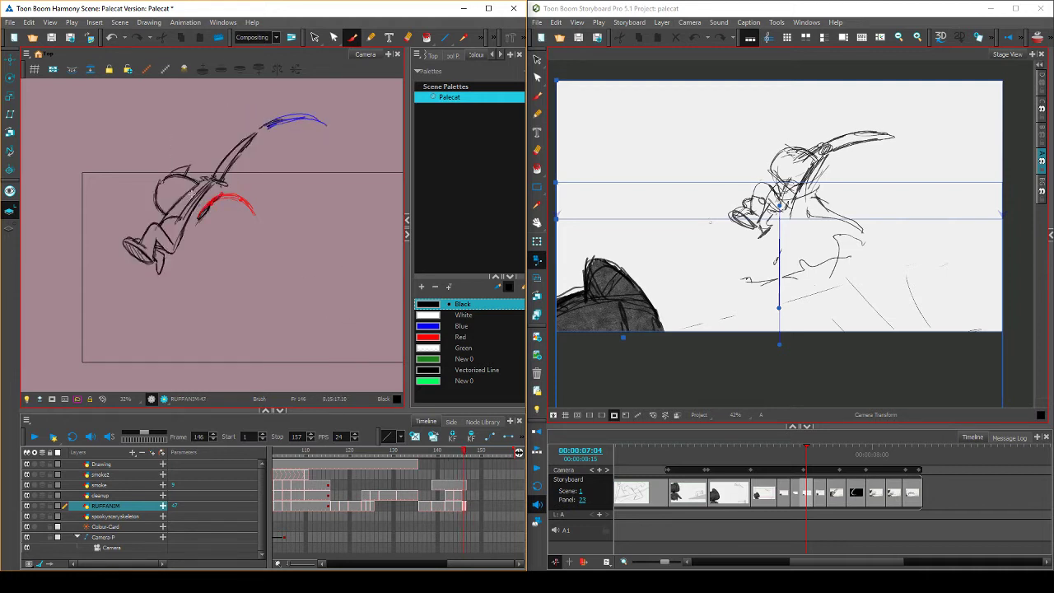
# Sketch the clenched hand where the arms meet the sword on frame 146, comparing it with the previous frame's drawing
pyautogui.press(',')
pyautogui.press('.')
pyautogui.moveTo(204, 181); pyautogui.dragTo(211, 177)
pyautogui.press(',')
pyautogui.press('.')
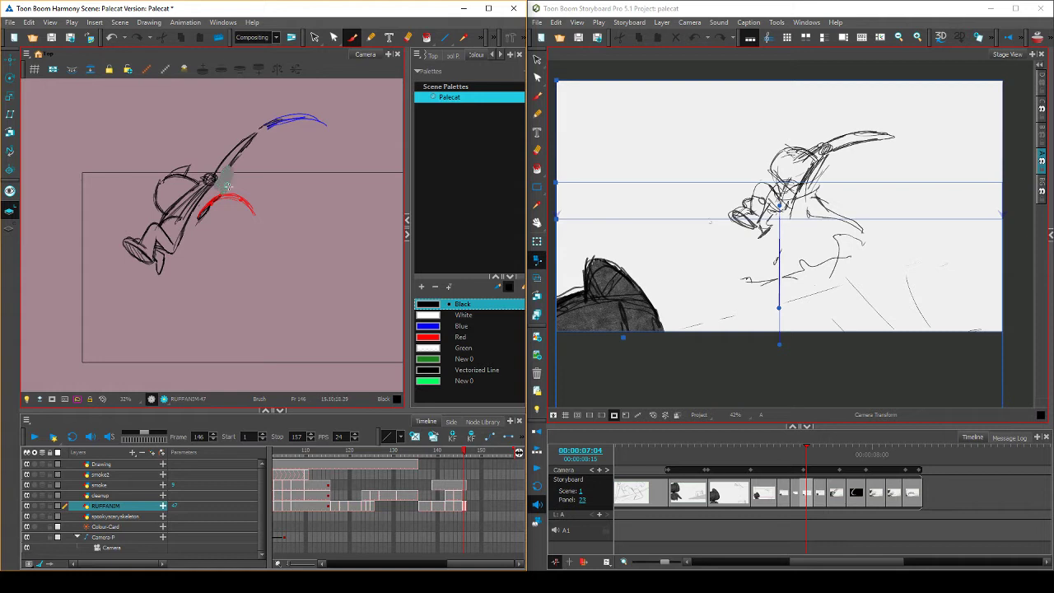
# Redraw the sword above the hand as a straight blade with a crossguard on frame 146
pyautogui.moveTo(221, 159)
pyautogui.mouseDown()
pyautogui.moveTo(233, 146)
pyautogui.moveTo(247, 161)
pyautogui.moveTo(235, 143)
pyautogui.moveTo(255, 134)
pyautogui.moveTo(216, 168)
pyautogui.moveTo(224, 173)
pyautogui.moveTo(205, 164)
pyautogui.mouseUp()
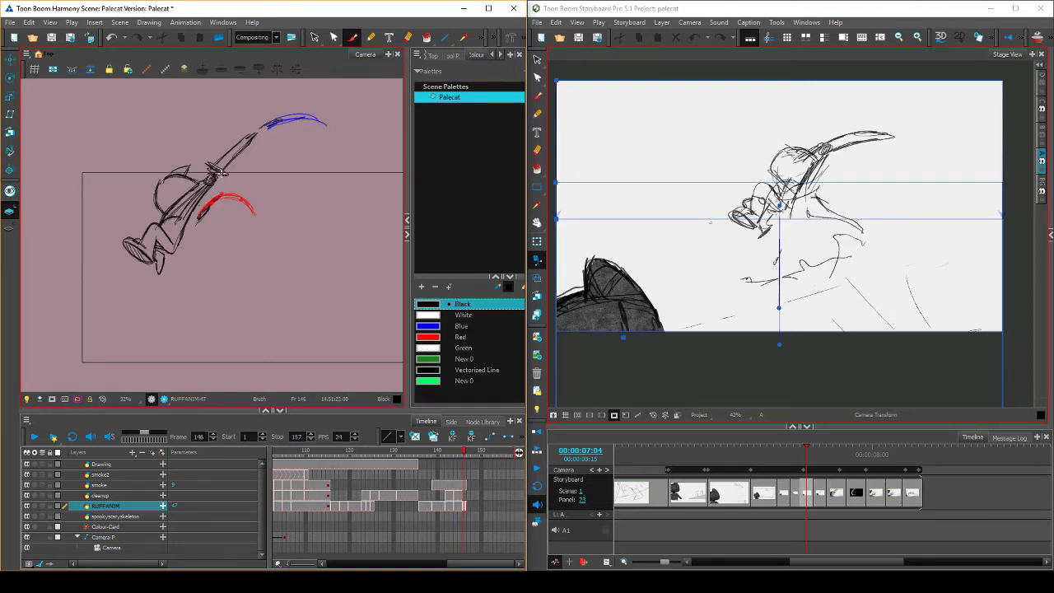
pyautogui.press('.')
pyautogui.press('.')
pyautogui.press('.')
pyautogui.press('.')
# Try a red guide line running along the sword through the character's body, then undo the strokes
pyautogui.click(435, 337)
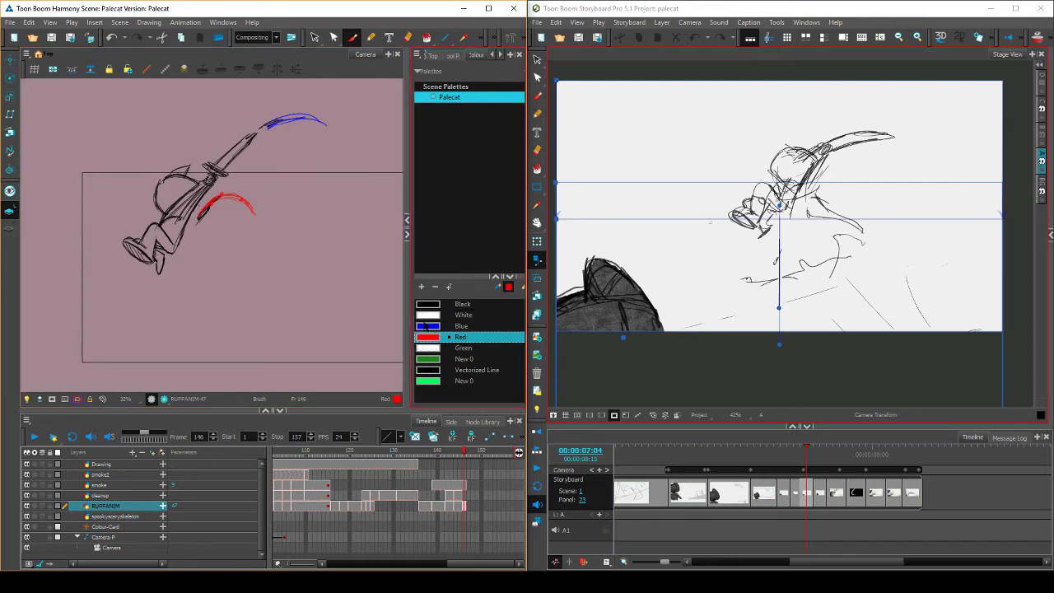
pyautogui.moveTo(256, 134)
pyautogui.mouseDown()
pyautogui.moveTo(181, 217)
pyautogui.moveTo(220, 165)
pyautogui.moveTo(186, 208)
pyautogui.moveTo(142, 275)
pyautogui.moveTo(239, 154)
pyautogui.mouseUp()
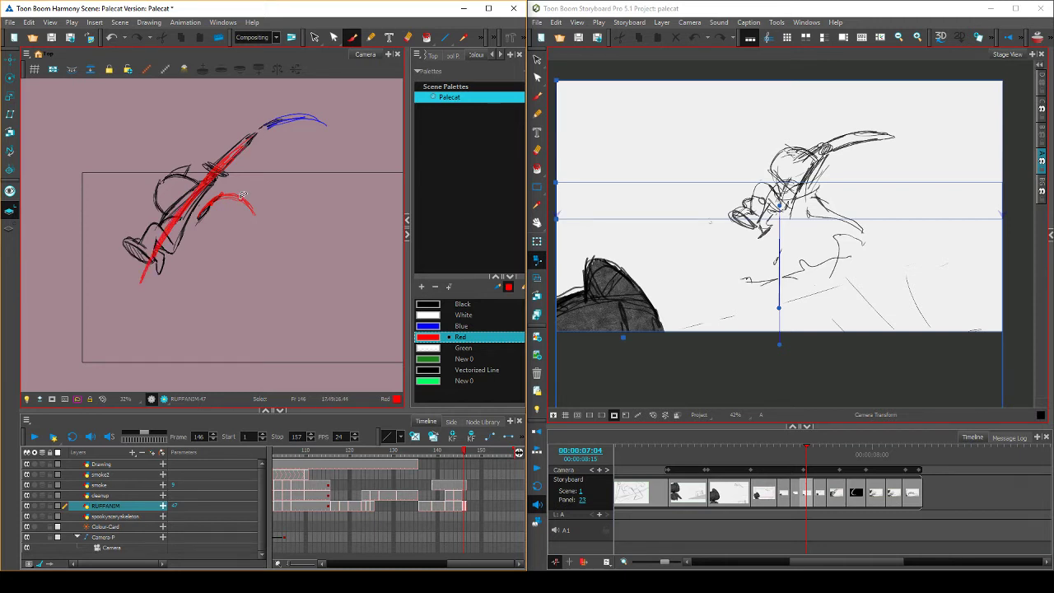
pyautogui.hotkey('ctrl', 'z')
pyautogui.hotkey('ctrl', 'z')
pyautogui.moveTo(158, 221); pyautogui.dragTo(213, 169)
pyautogui.moveTo(180, 237)
pyautogui.mouseDown()
pyautogui.moveTo(213, 176)
pyautogui.moveTo(161, 224)
pyautogui.moveTo(207, 175)
pyautogui.mouseUp()
pyautogui.hotkey('ctrl', 'z')
pyautogui.hotkey('ctrl', 'z')
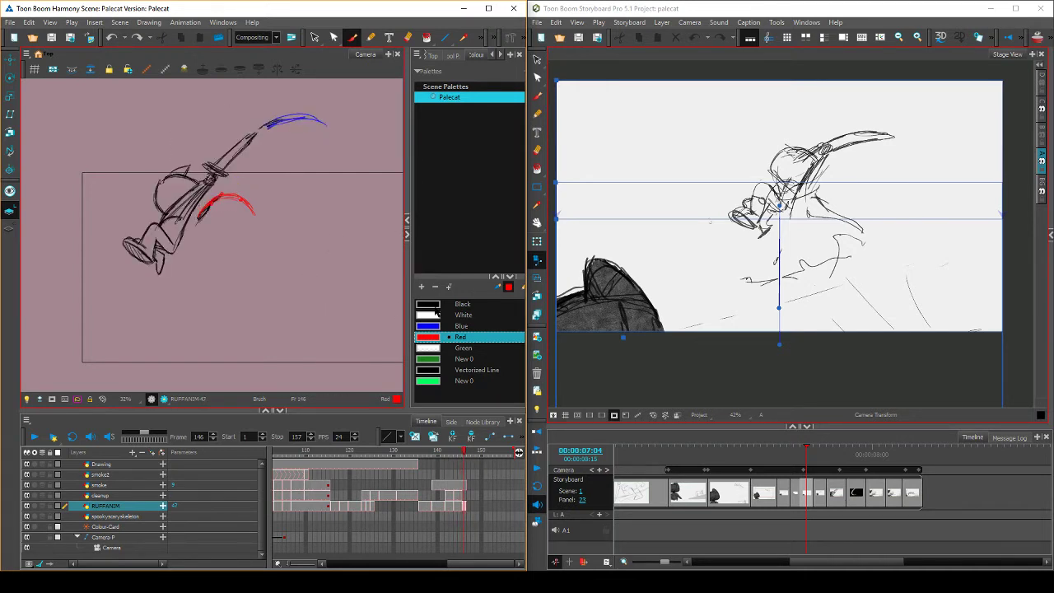
# Draw more black strokes on the arm below the hand, comparing frame 146 with frame 145
pyautogui.click(436, 305)
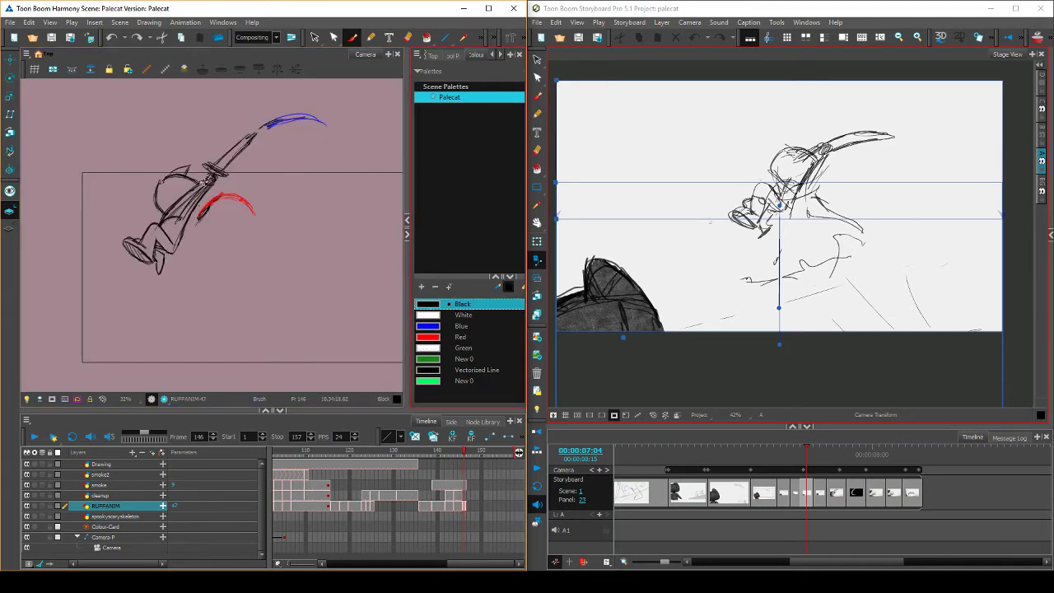
pyautogui.moveTo(202, 192); pyautogui.dragTo(196, 207)
pyautogui.press(',')
pyautogui.press('.')
pyautogui.hotkey('alt', 'b')
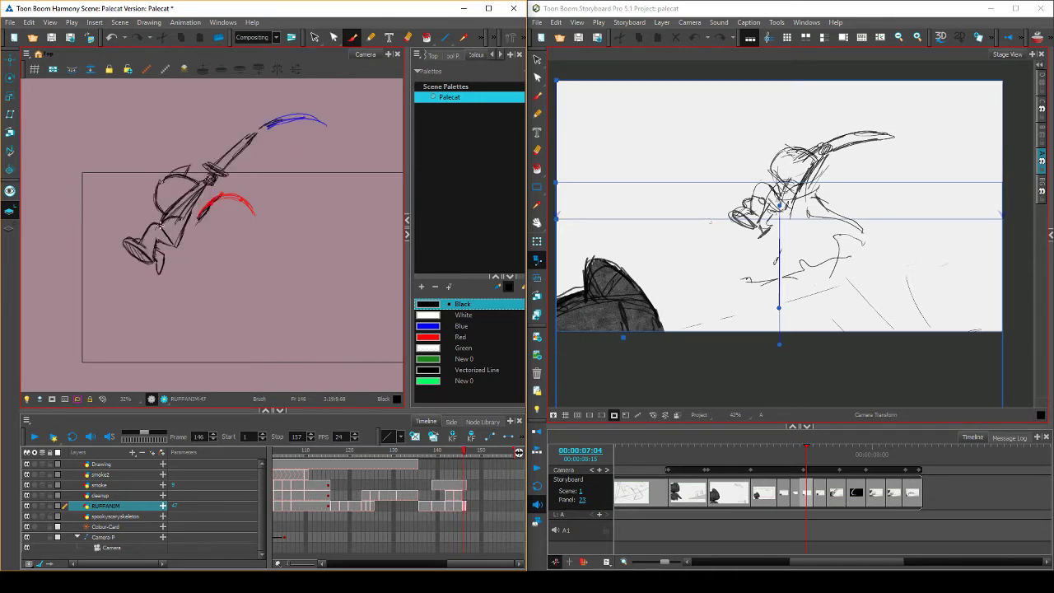
pyautogui.press(',')
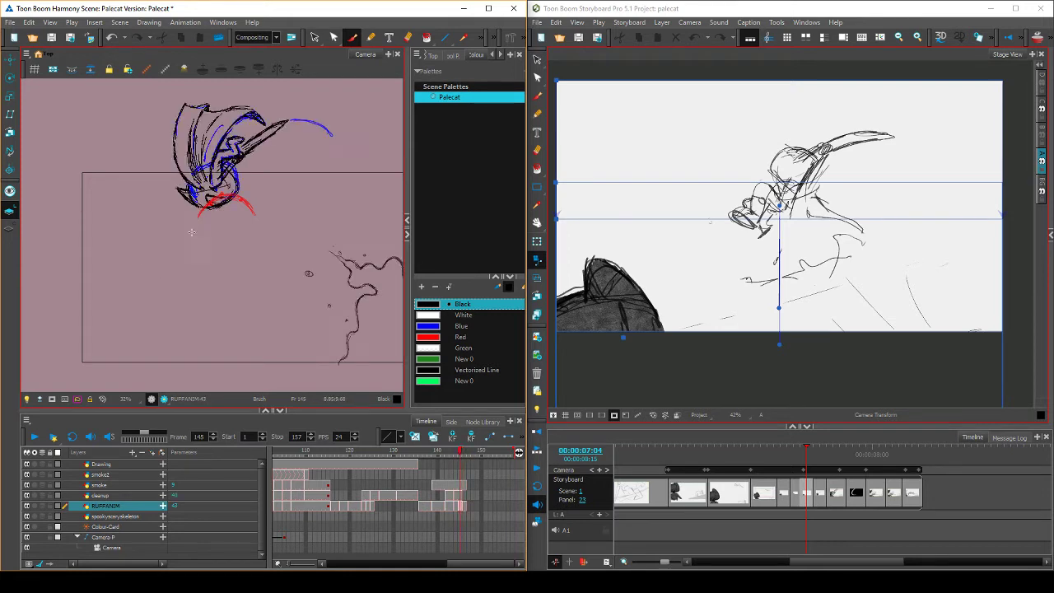
pyautogui.press('.')
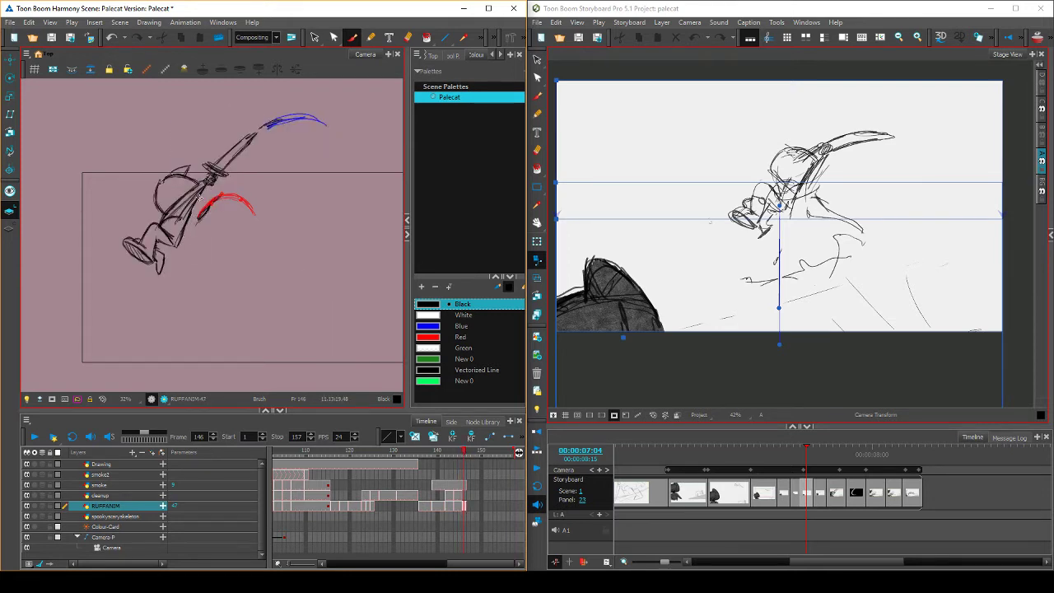
# Check the pose against the previous drawing and erase the hand and upper arm lines beneath the crossguard
pyautogui.press(',')
pyautogui.press('.')
pyautogui.hotkey('alt', 'e')
pyautogui.press(',')
pyautogui.press('.')
pyautogui.hotkey('alt', 'b')
pyautogui.press(',')
pyautogui.press('.')
pyautogui.moveTo(197, 189)
pyautogui.mouseDown()
pyautogui.moveTo(214, 177)
pyautogui.moveTo(206, 184)
pyautogui.mouseUp()
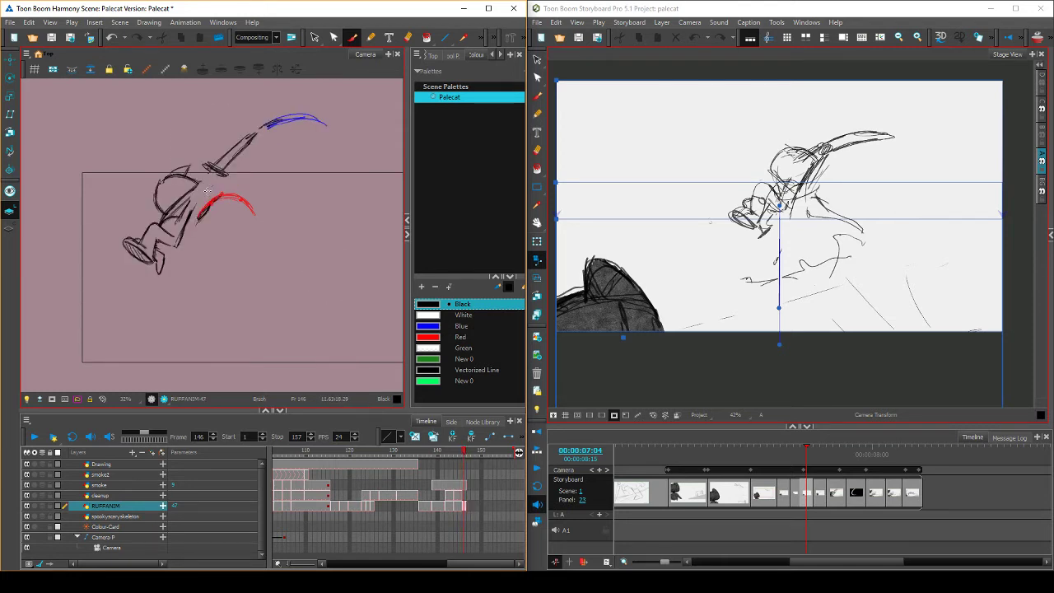
# Redraw the hand as a small circle under the crossguard with an arm down to the torso, comparing with frame 145
pyautogui.press(',')
pyautogui.press('.')
pyautogui.press(',')
pyautogui.press('.')
pyautogui.moveTo(207, 183); pyautogui.dragTo(185, 214)
pyautogui.press(',')
pyautogui.press('.')
pyautogui.press(',')
pyautogui.press('.')
pyautogui.press(',')
pyautogui.press('.')
pyautogui.press(',')
pyautogui.press('.')
pyautogui.press(',')
pyautogui.press('.')
pyautogui.press(',')
pyautogui.press('.')
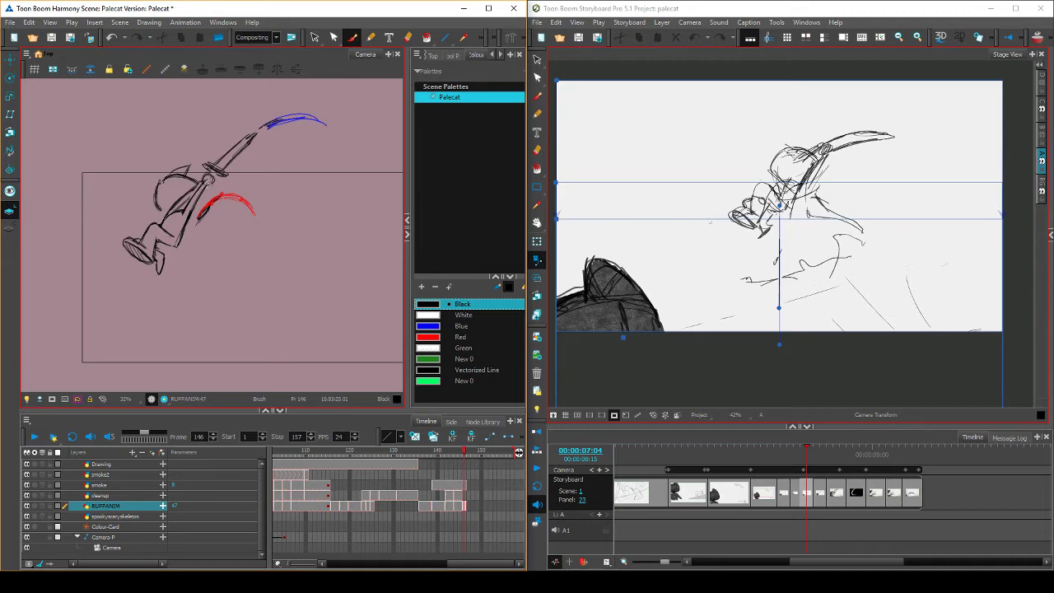
# Add strokes to the shoulder and torso beside the arm on frame 146, comparing the pose with frame 145
pyautogui.press(',')
pyautogui.press('.')
pyautogui.press(',')
pyautogui.press('.')
pyautogui.press(',')
pyautogui.press('.')
pyautogui.moveTo(179, 201); pyautogui.dragTo(172, 214)
pyautogui.press('f')
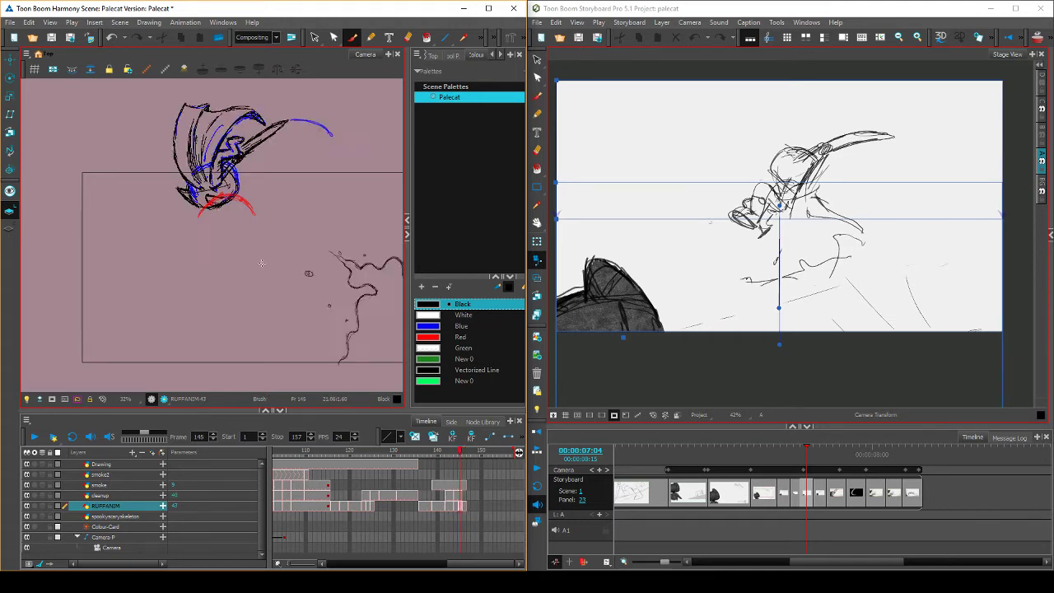
pyautogui.press('g')
pyautogui.press('f')
pyautogui.press('g')
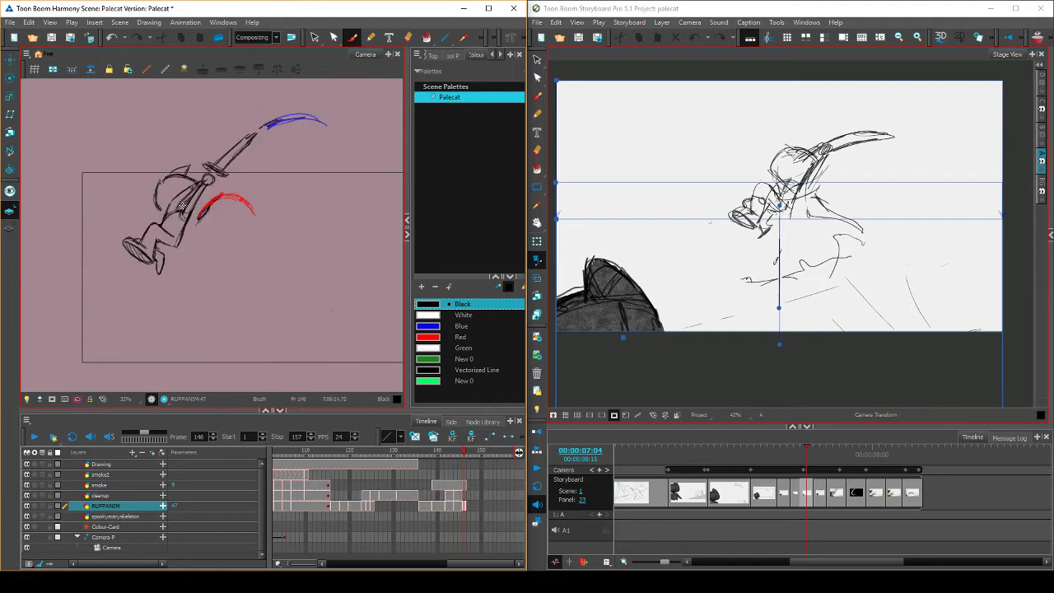
# Remove the blue arc beyond the sword's tip and redraw the blade with a slight curve
pyautogui.press(',')
pyautogui.press('.')
pyautogui.press('.')
pyautogui.moveTo(242, 156)
pyautogui.mouseDown()
pyautogui.moveTo(256, 142)
pyautogui.moveTo(231, 167)
pyautogui.moveTo(265, 127)
pyautogui.moveTo(306, 117)
pyautogui.moveTo(331, 126)
pyautogui.moveTo(267, 122)
pyautogui.moveTo(281, 117)
pyautogui.mouseUp()
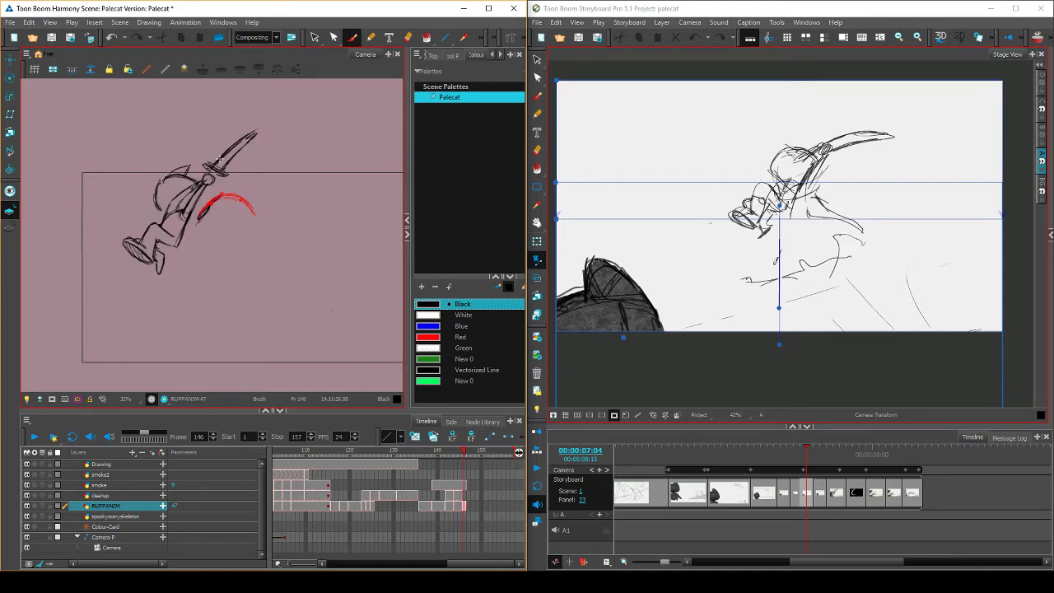
# Refine the blade's edges and lengthen its tip, comparing its position with the sword on frame 145
pyautogui.moveTo(219, 159)
pyautogui.mouseDown()
pyautogui.moveTo(263, 129)
pyautogui.moveTo(222, 170)
pyautogui.mouseUp()
pyautogui.press(',')
pyautogui.press('.')
pyautogui.press(',')
pyautogui.press('.')
pyautogui.press(',')
pyautogui.press('.')
pyautogui.press(',')
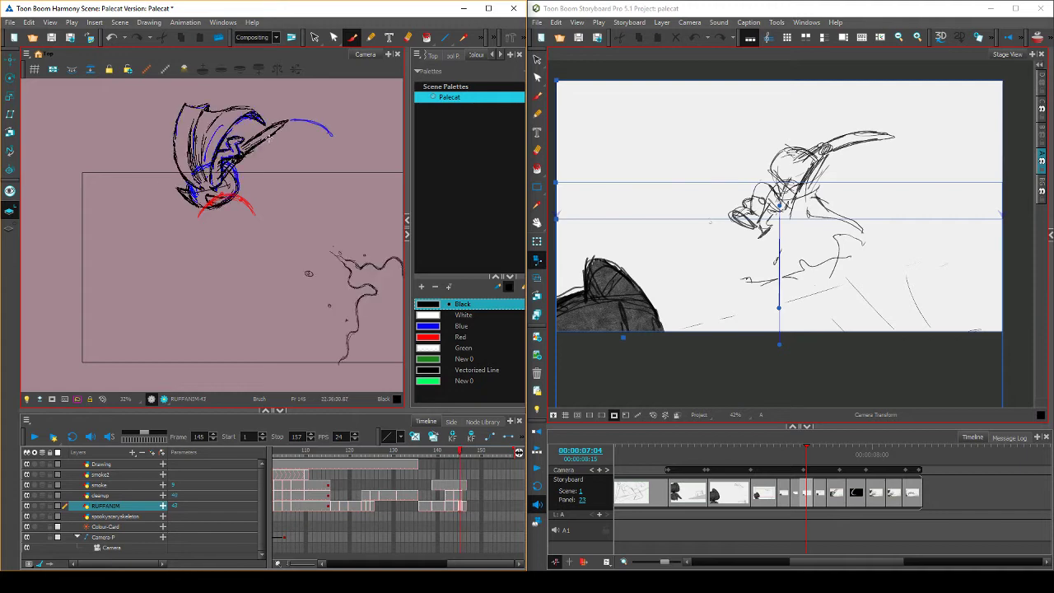
pyautogui.press('.')
pyautogui.press(',')
pyautogui.press('.')
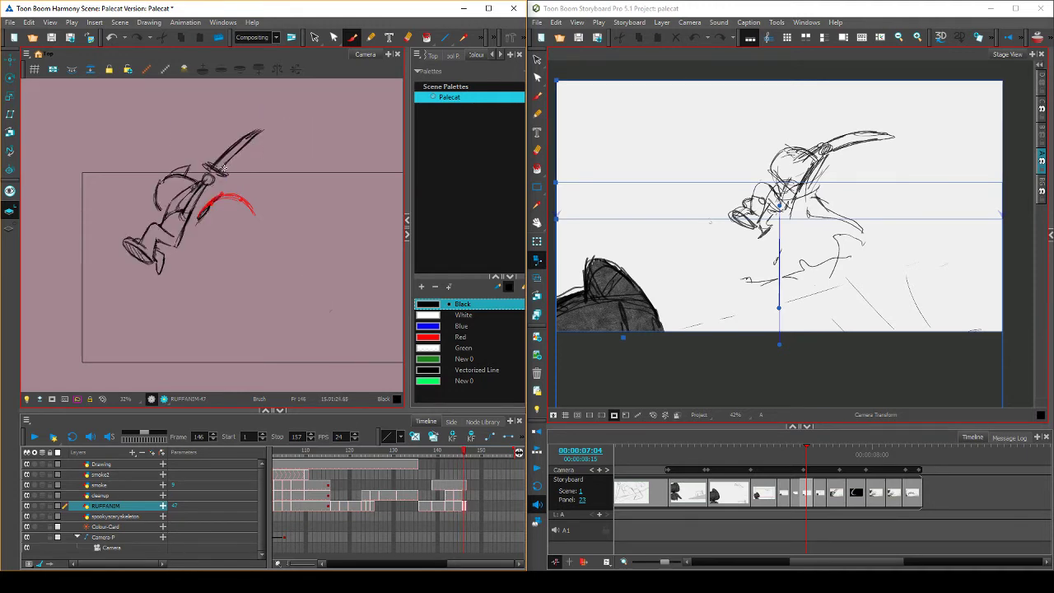
pyautogui.press(',')
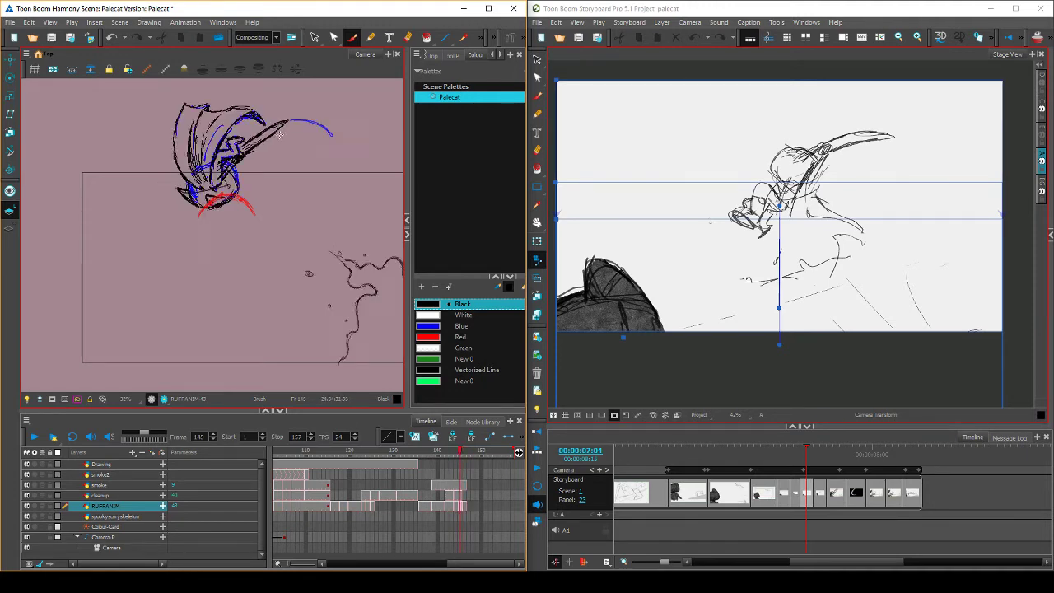
pyautogui.press('.')
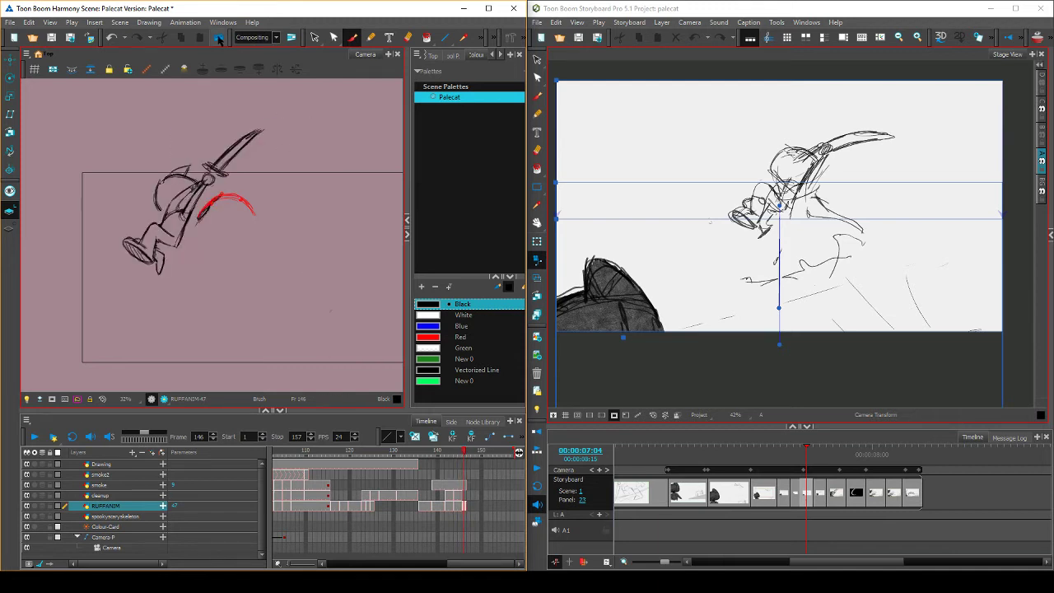
# Select the sword's blade strokes and tilt them slightly upward, comparing the angle with frame 145
pyautogui.click(314, 38)
pyautogui.moveTo(245, 159)
pyautogui.mouseDown()
pyautogui.moveTo(241, 118)
pyautogui.moveTo(265, 127)
pyautogui.moveTo(252, 122)
pyautogui.mouseUp()
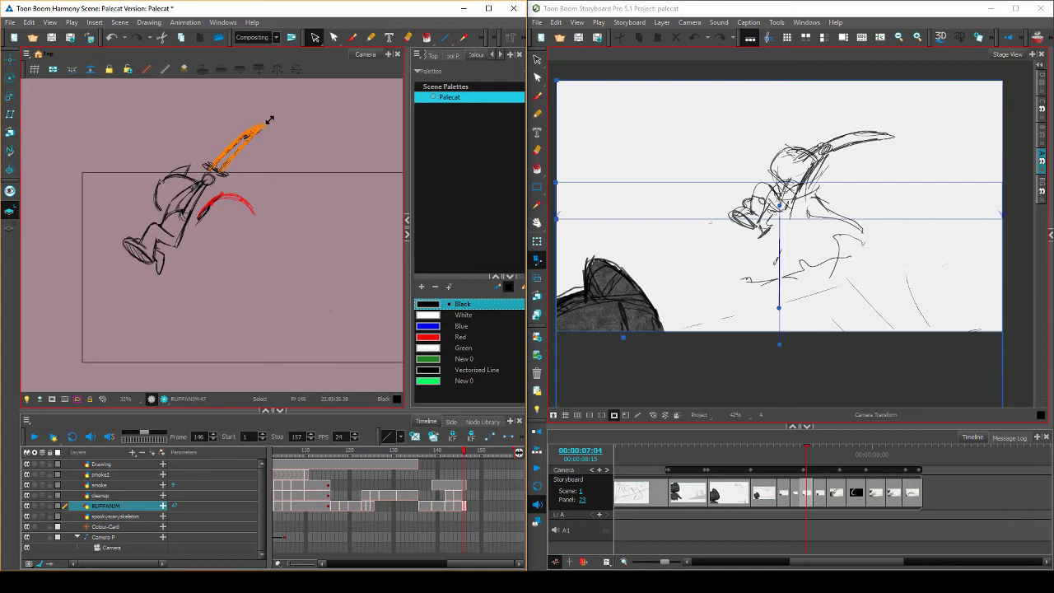
pyautogui.click(305, 112)
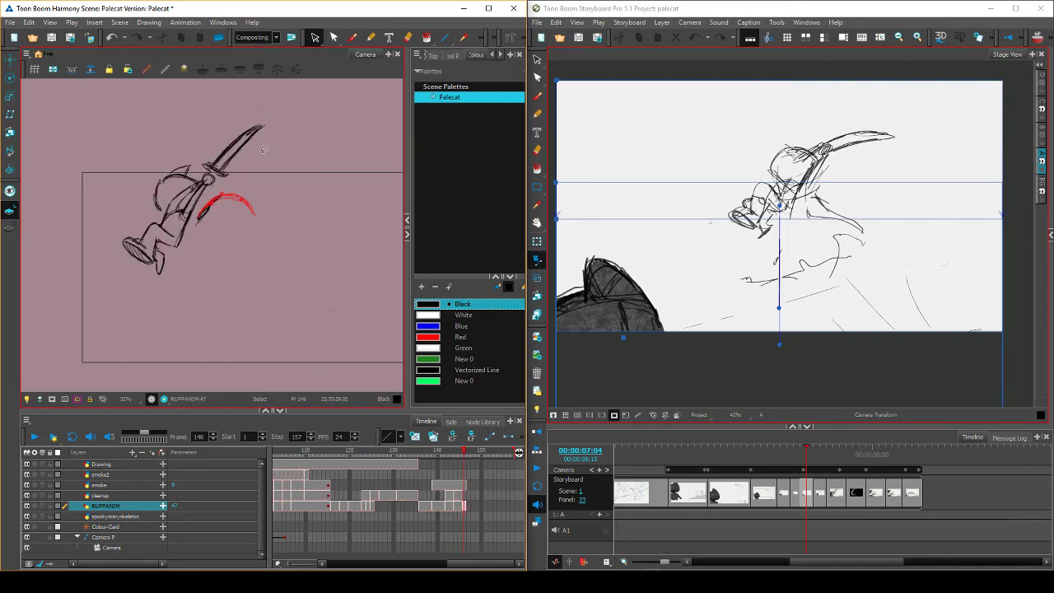
pyautogui.moveTo(261, 152)
pyautogui.mouseDown()
pyautogui.moveTo(260, 122)
pyautogui.moveTo(241, 149)
pyautogui.mouseUp()
pyautogui.press(',')
pyautogui.press('.')
pyautogui.press(',')
pyautogui.press('.')
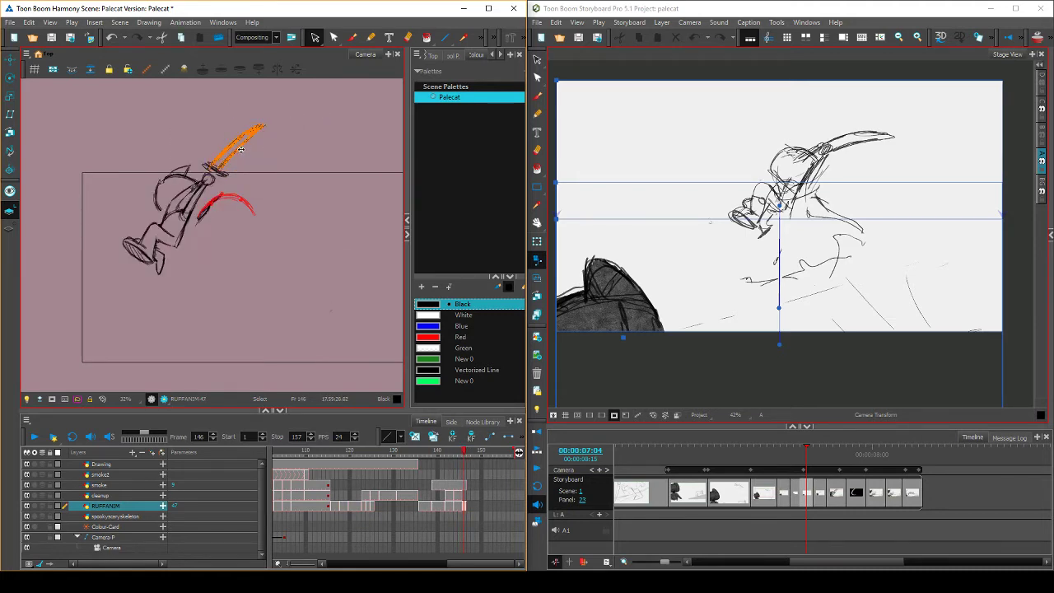
pyautogui.press(',')
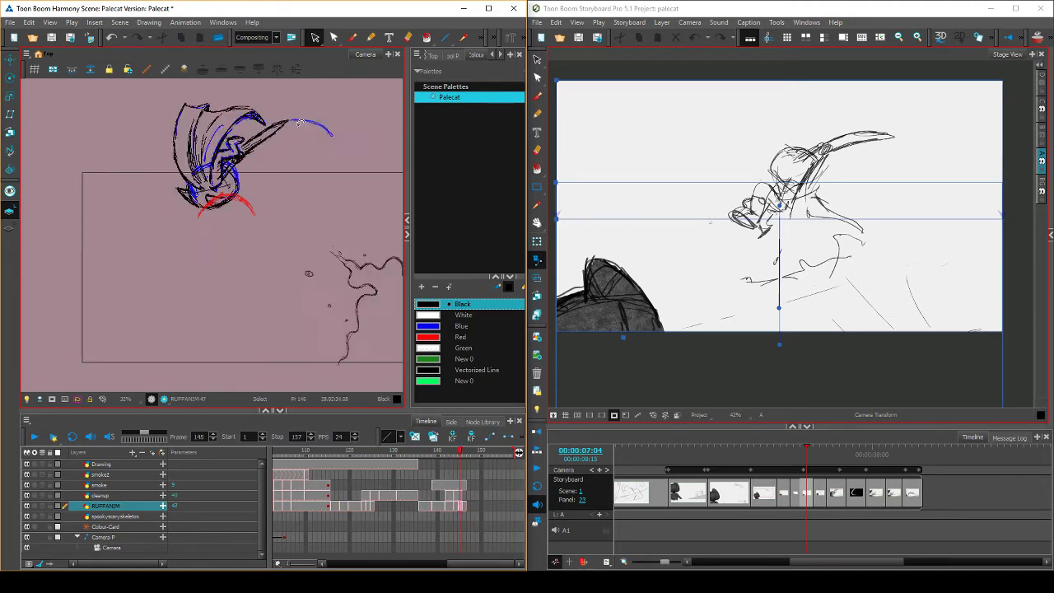
pyautogui.press('.')
pyautogui.press(',')
pyautogui.press('.')
# Select the blade together with its crossguard and shift them slightly toward the hand
pyautogui.moveTo(246, 156)
pyautogui.mouseDown()
pyautogui.moveTo(232, 125)
pyautogui.moveTo(228, 162)
pyautogui.mouseUp()
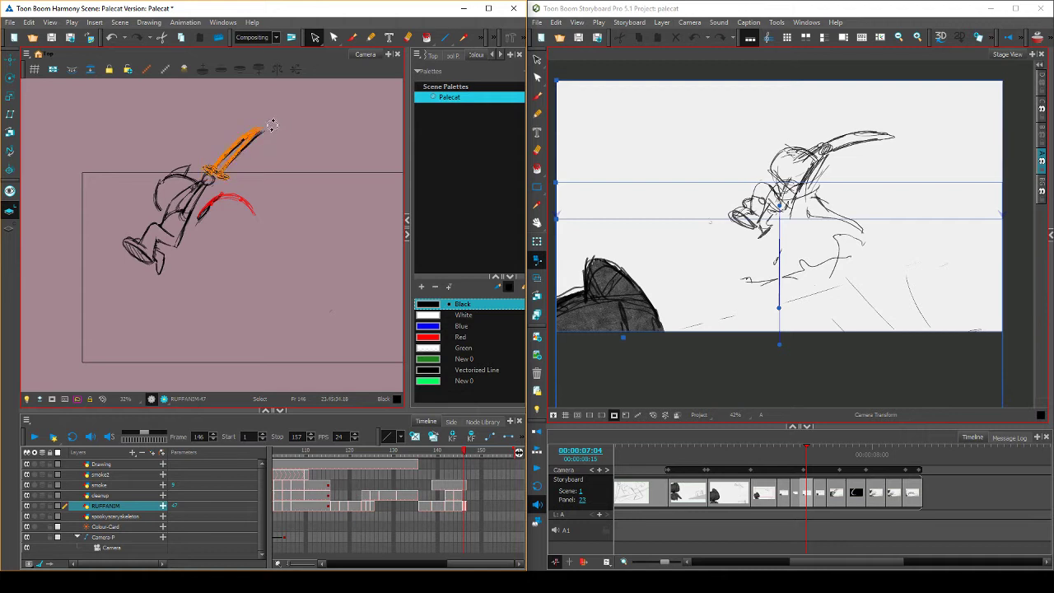
pyautogui.press(',')
pyautogui.press('.')
pyautogui.press(',')
pyautogui.press('.')
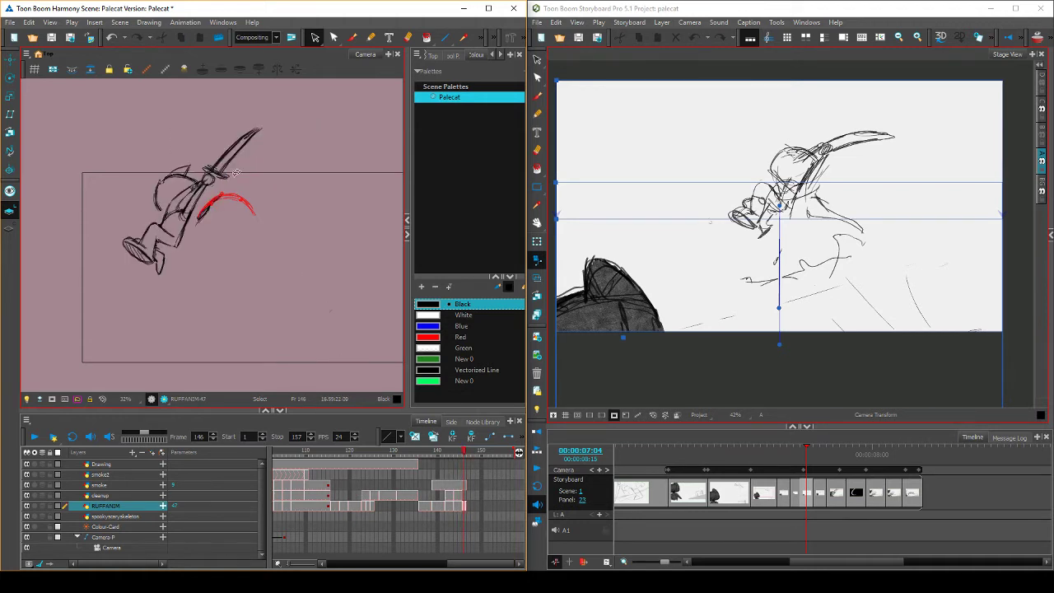
# Reselect the whole sword and adjust its placement above the hand, comparing with the previous drawing
pyautogui.click(255, 147)
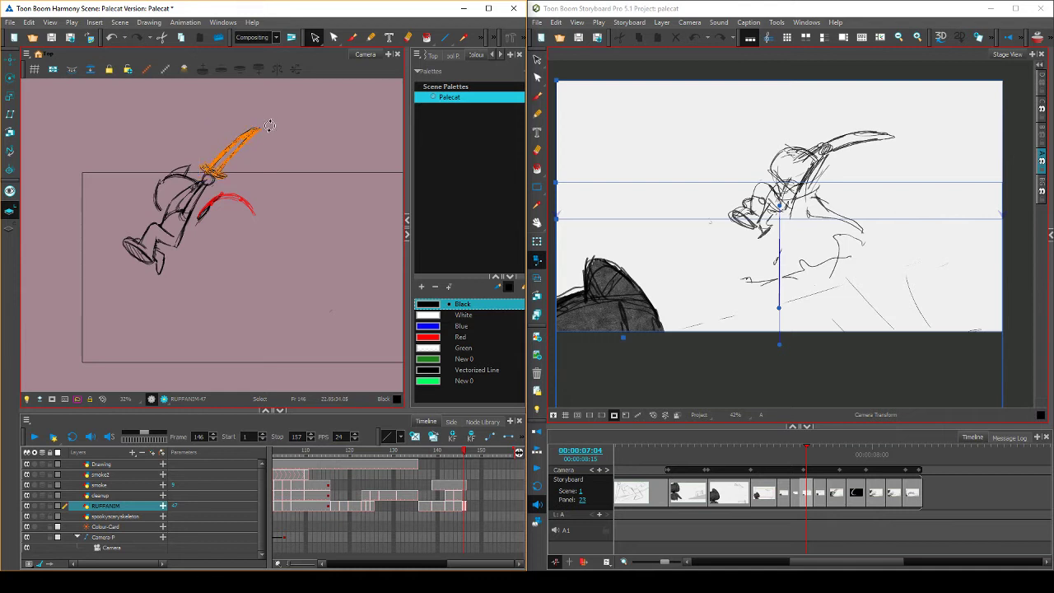
pyautogui.click(251, 160)
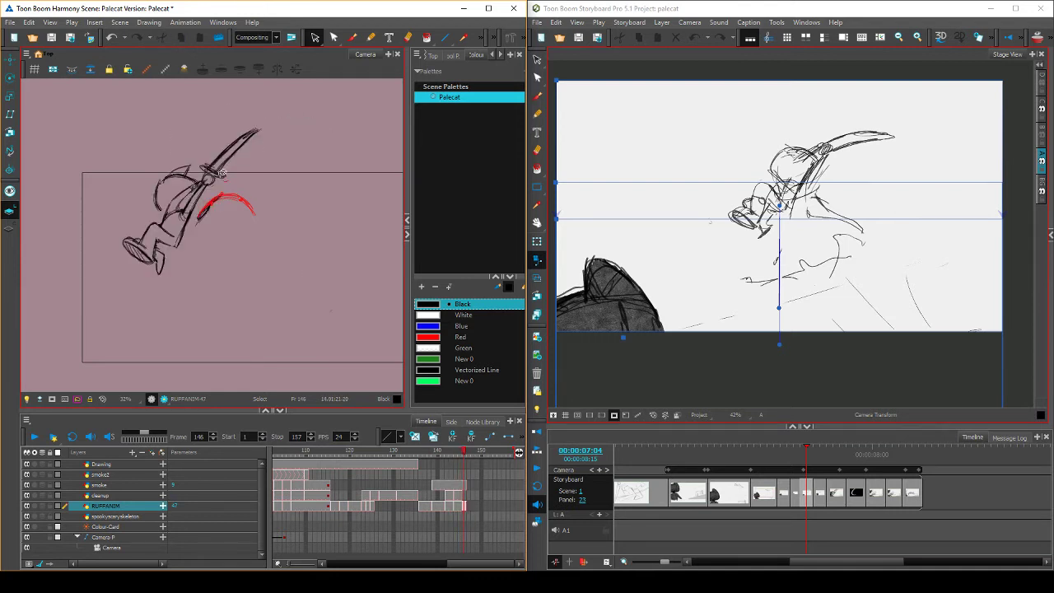
pyautogui.click(245, 156)
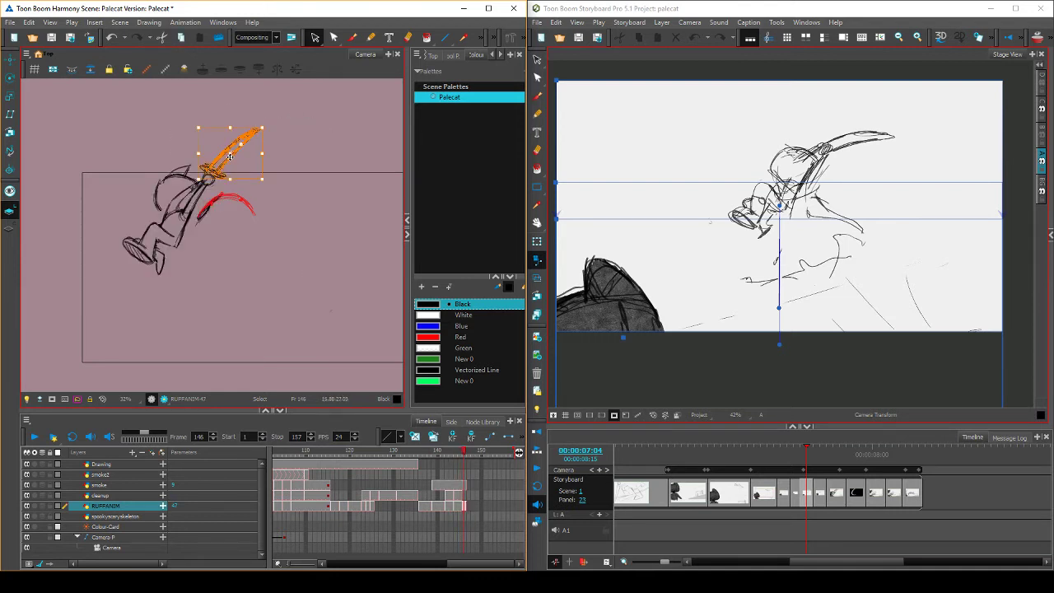
pyautogui.press(',')
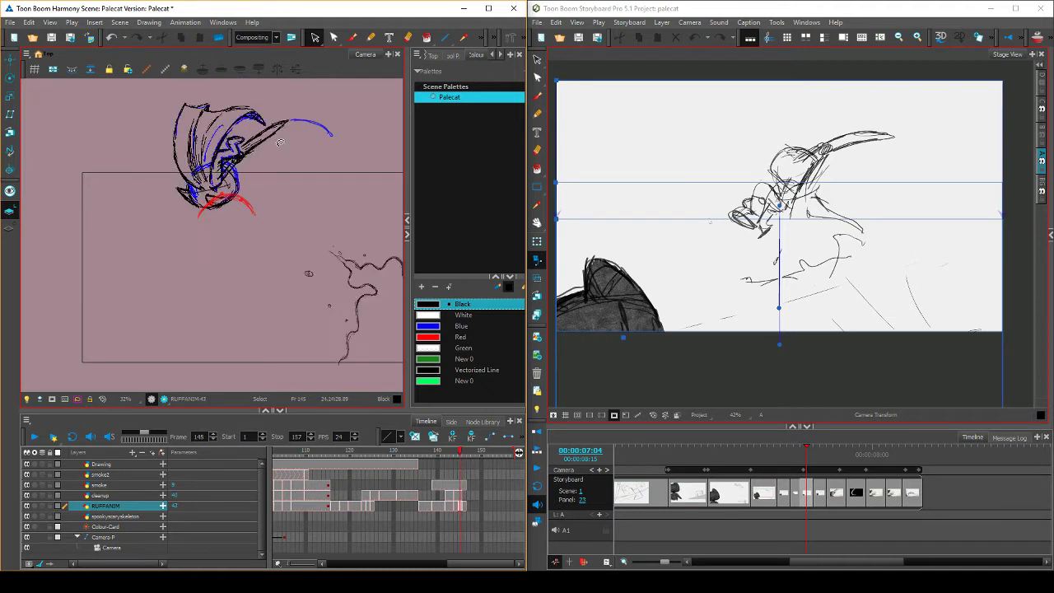
pyautogui.press('.')
pyautogui.press(',')
pyautogui.press('.')
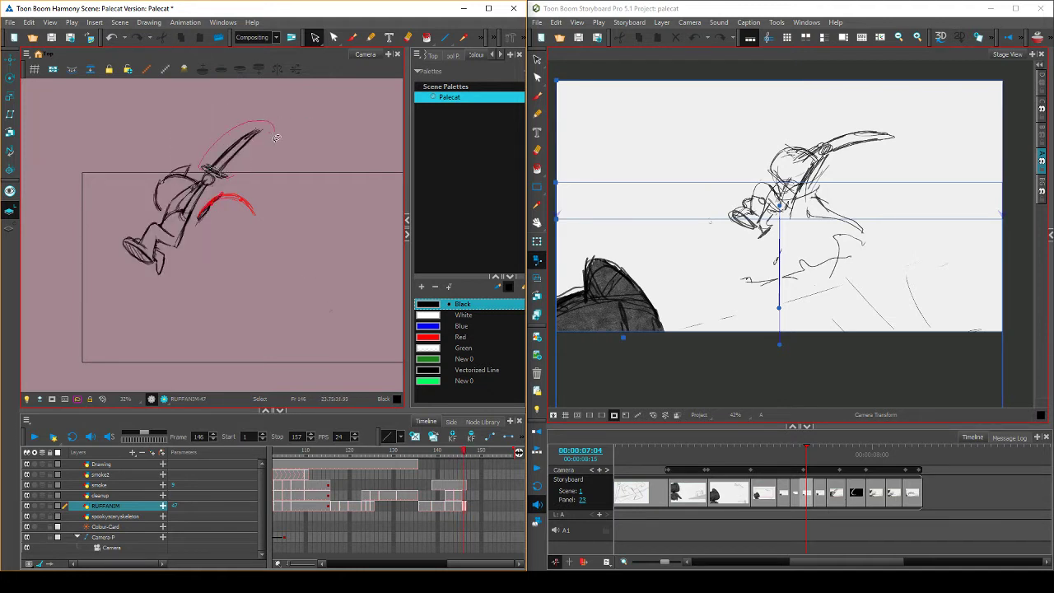
# Select the sword with the lasso, rotate its tip slightly downward over the hand, and deselect it
pyautogui.moveTo(276, 137); pyautogui.dragTo(233, 160)
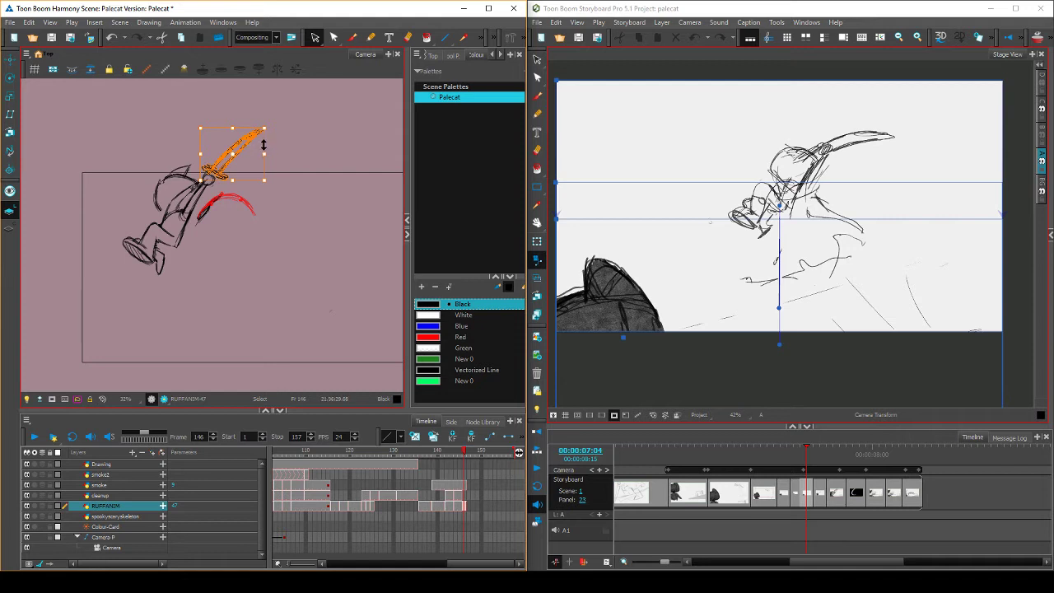
pyautogui.press('.')
pyautogui.press('.')
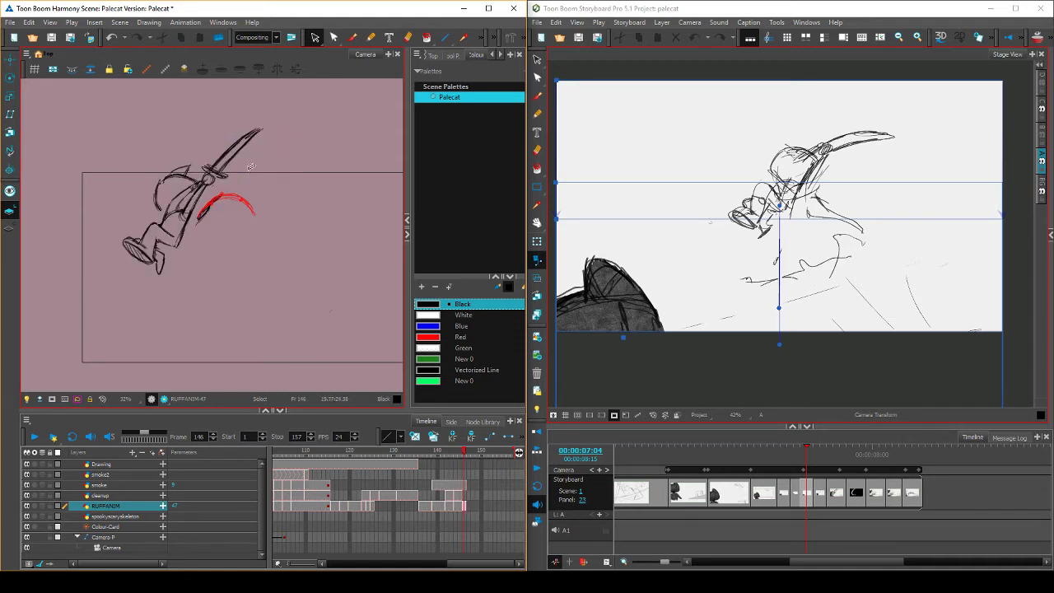
pyautogui.moveTo(236, 123); pyautogui.dragTo(265, 130)
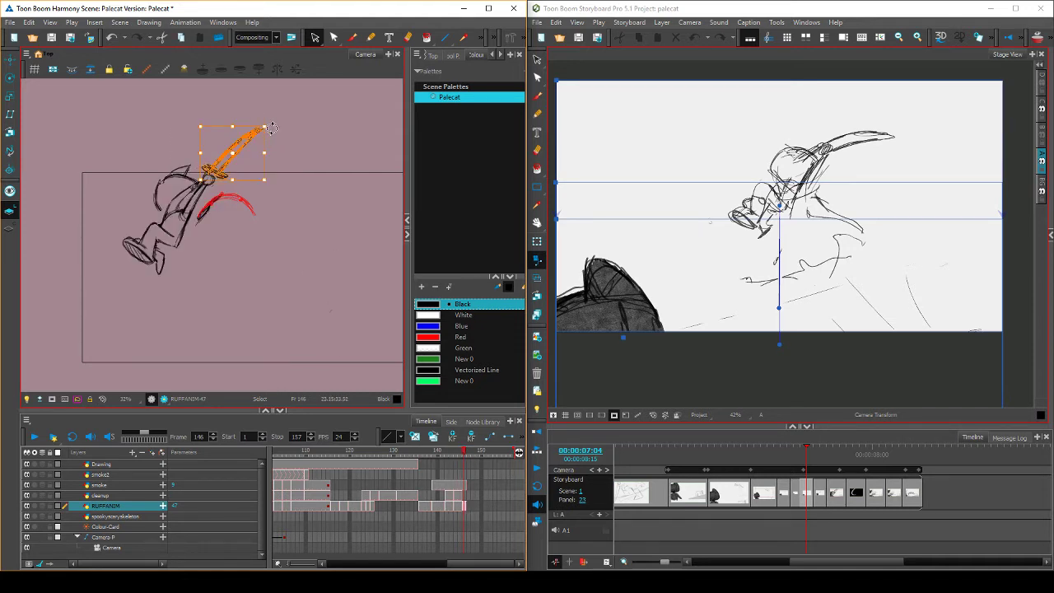
pyautogui.press('.')
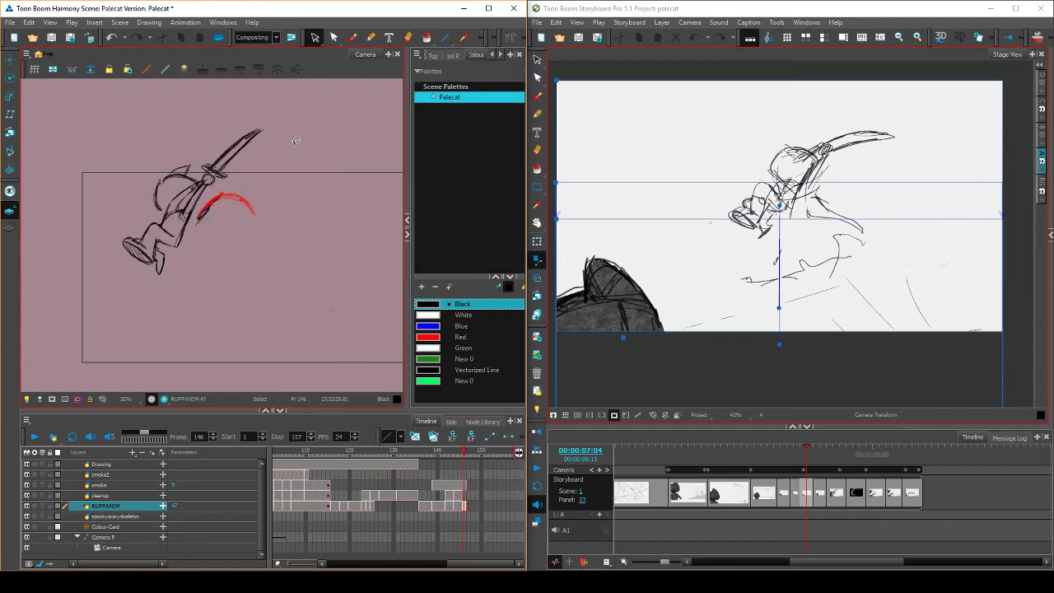
pyautogui.moveTo(247, 120)
pyautogui.mouseDown()
pyautogui.moveTo(250, 156)
pyautogui.moveTo(227, 160)
pyautogui.mouseUp()
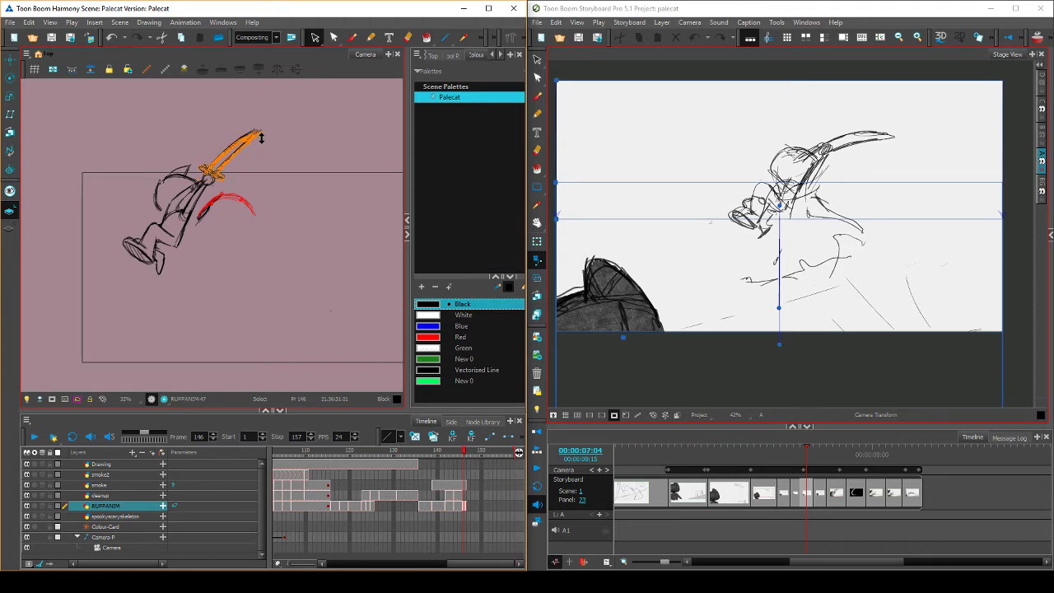
pyautogui.click(281, 130)
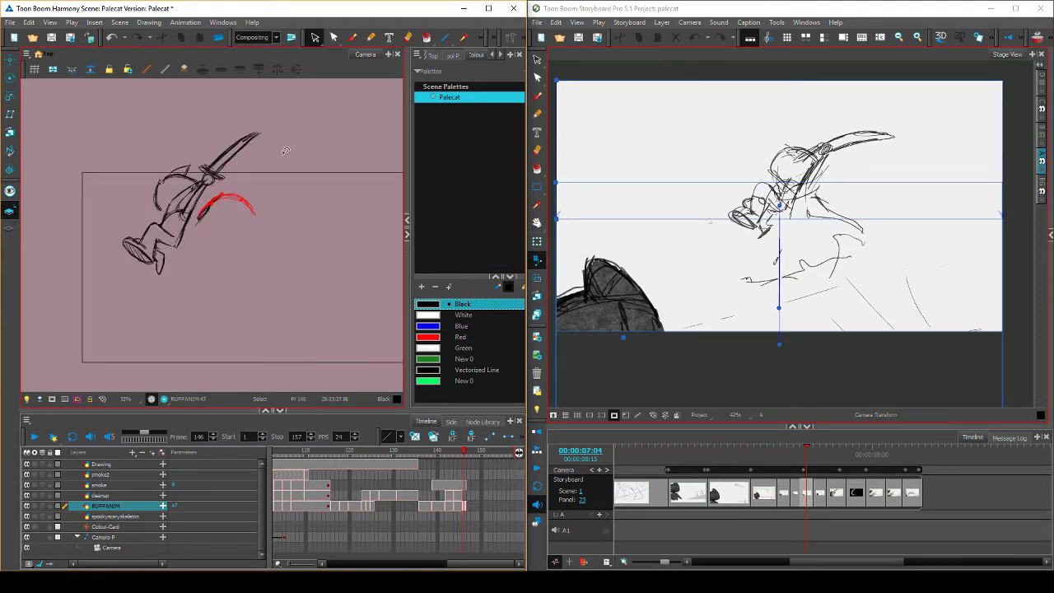
# Nudge the angle of the selected sword slightly more, release the selection, and compare the result with frame 145
pyautogui.moveTo(224, 178)
pyautogui.mouseDown()
pyautogui.moveTo(206, 164)
pyautogui.moveTo(272, 146)
pyautogui.moveTo(229, 179)
pyautogui.mouseUp()
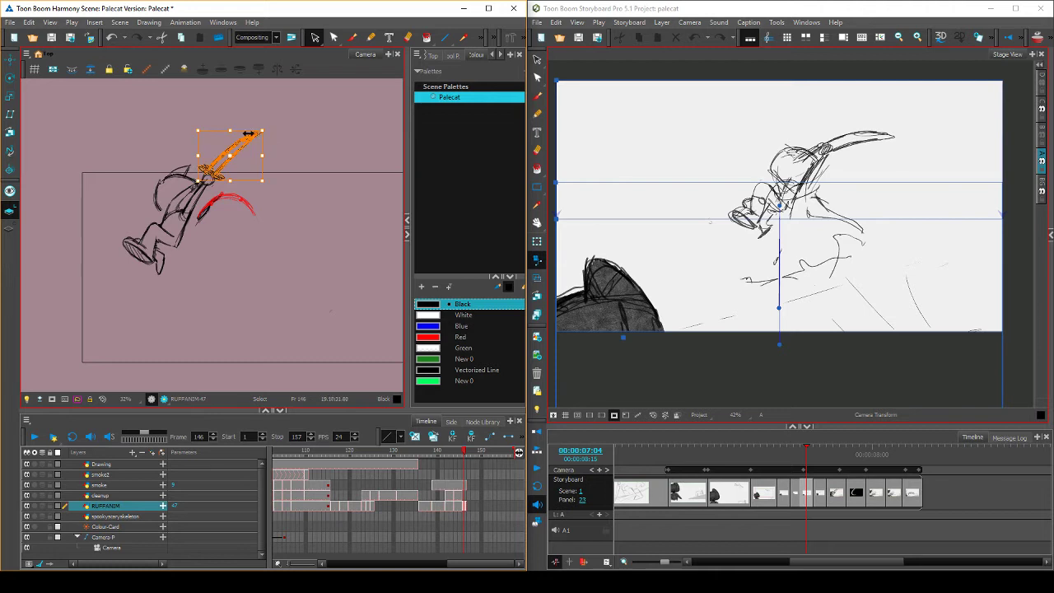
pyautogui.moveTo(247, 131); pyautogui.dragTo(264, 143)
pyautogui.click(295, 133)
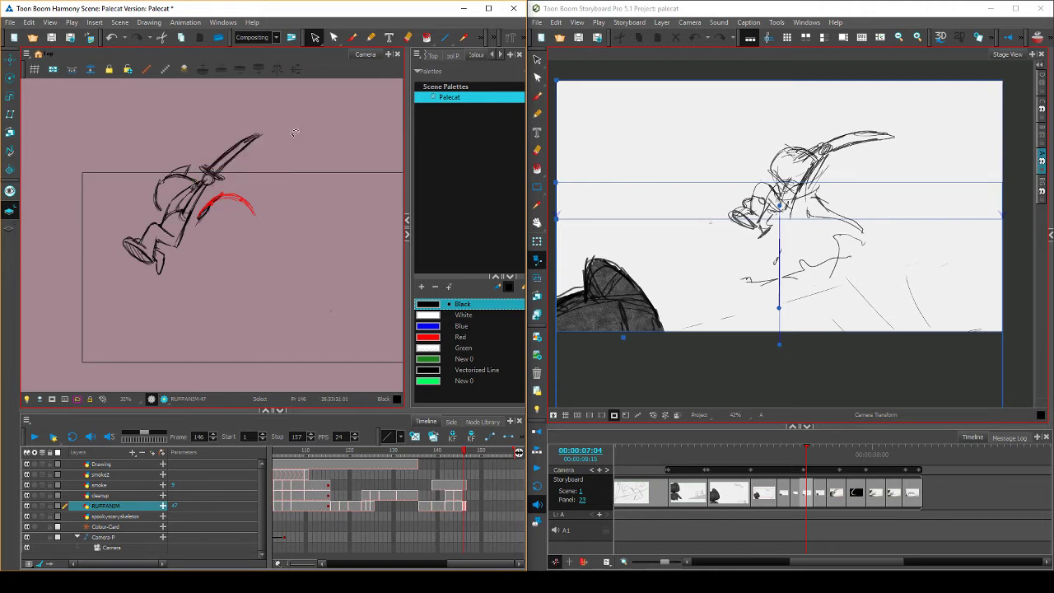
pyautogui.press(',')
pyautogui.press('.')
# Erase the lower curve of the character's head outline beside the arm on frame 146, checking against frame 145
pyautogui.click(352, 37)
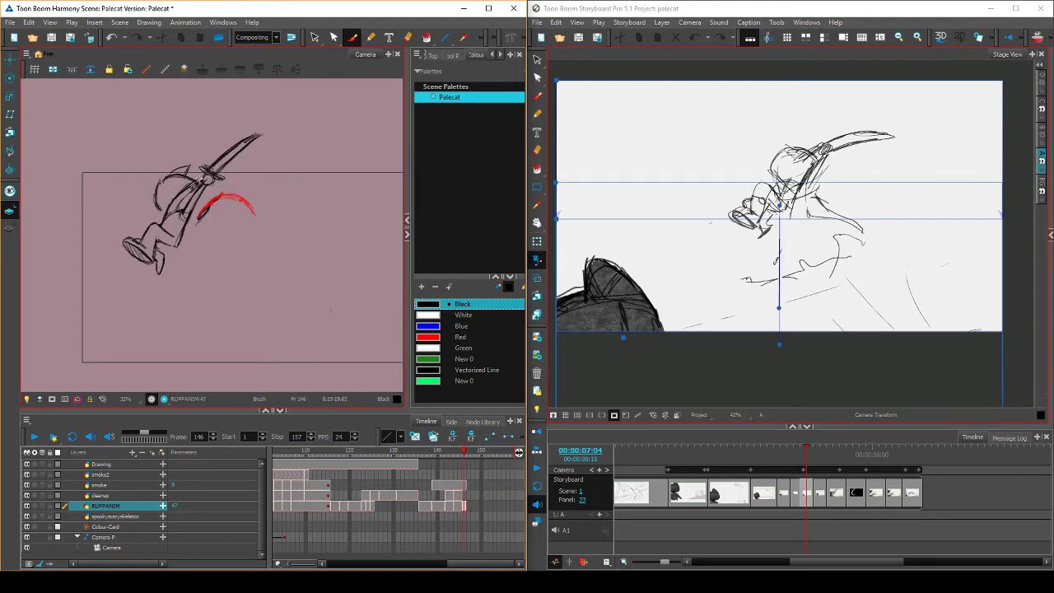
pyautogui.press(',')
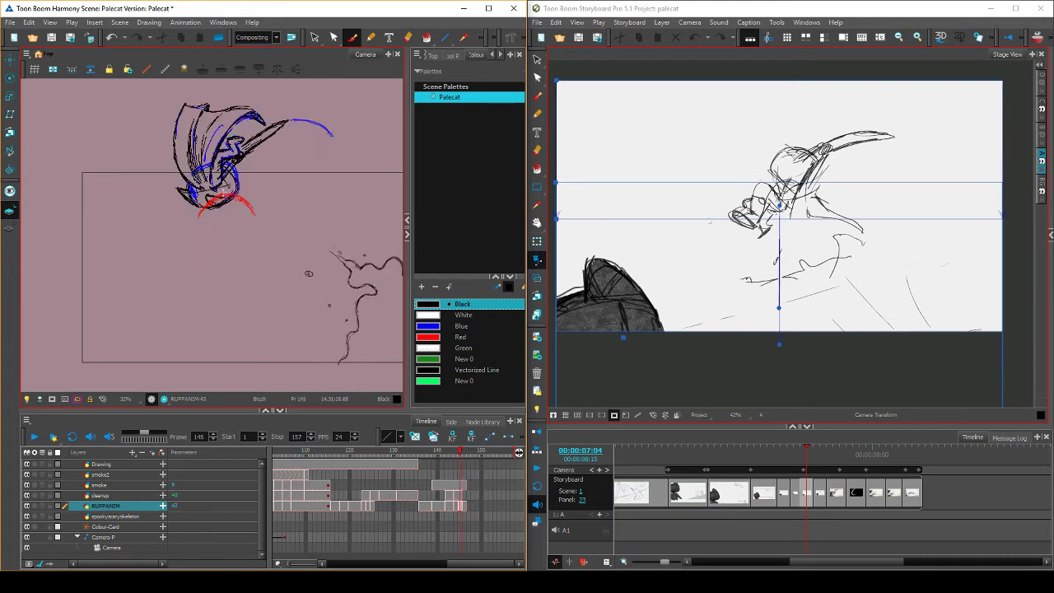
pyautogui.press('.')
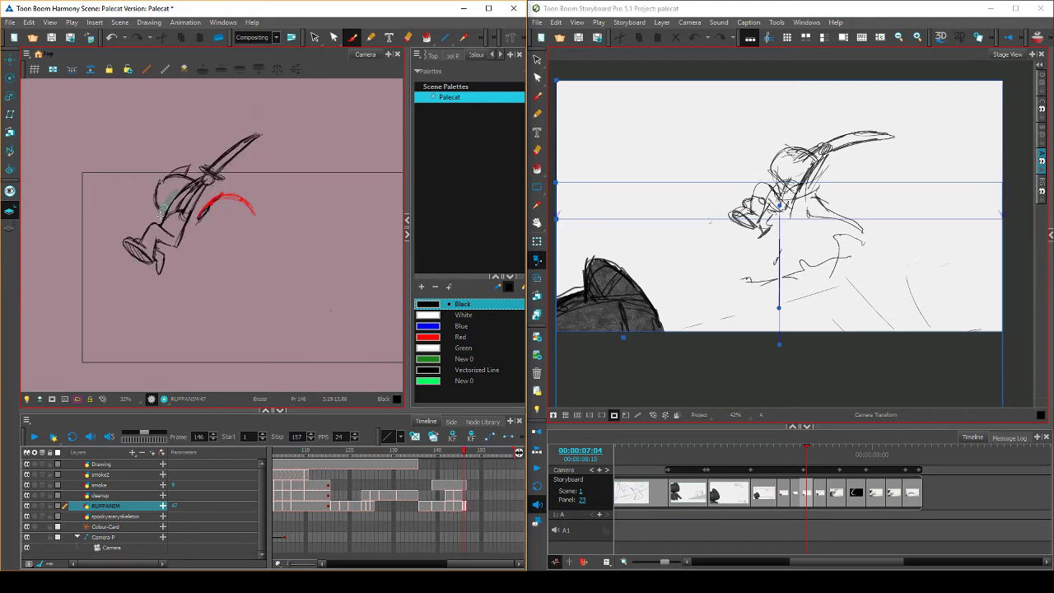
pyautogui.moveTo(186, 189); pyautogui.dragTo(177, 197)
pyautogui.press('.')
pyautogui.press(',')
pyautogui.hotkey('alt', 'b')
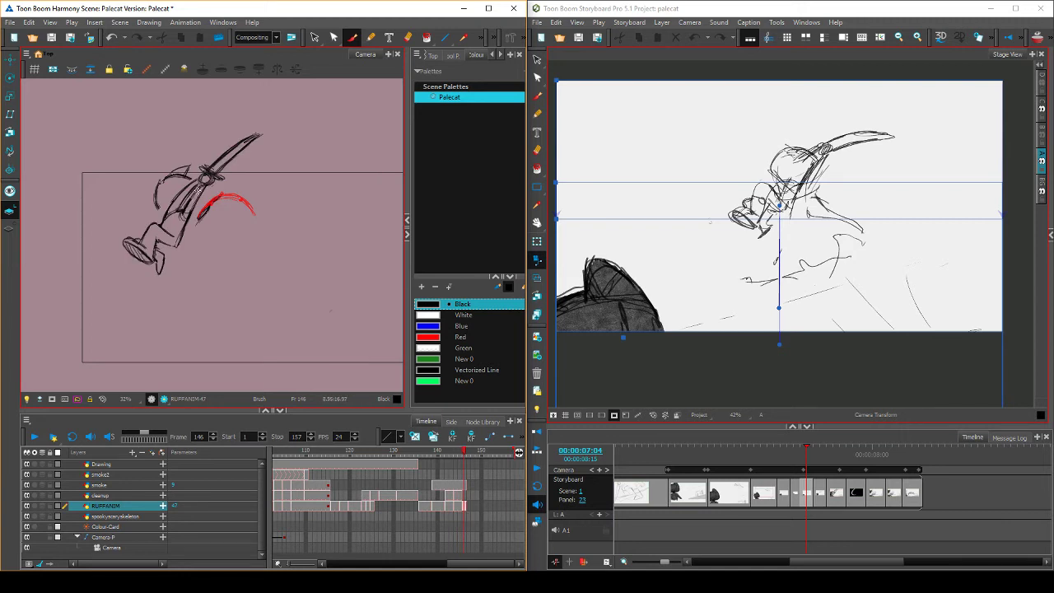
# Redraw the back and upper curve of the head in black, flipping between frames 145 and 146 to match the motion
pyautogui.press(',')
pyautogui.press('.')
pyautogui.press(',')
pyautogui.press('.')
pyautogui.moveTo(167, 178); pyautogui.dragTo(160, 216)
pyautogui.press(',')
pyautogui.press('.')
pyautogui.moveTo(165, 179); pyautogui.dragTo(163, 214)
pyautogui.moveTo(162, 175)
pyautogui.mouseDown()
pyautogui.moveTo(153, 216)
pyautogui.moveTo(171, 176)
pyautogui.mouseUp()
# Save the scene and sketch the head's front edge toward the sword hand, comparing with frame 145
pyautogui.press('.')
pyautogui.hotkey('ctrl', 's')
pyautogui.moveTo(179, 174); pyautogui.dragTo(195, 180)
pyautogui.press(',')
pyautogui.press('.')
pyautogui.press(',')
pyautogui.press('.')
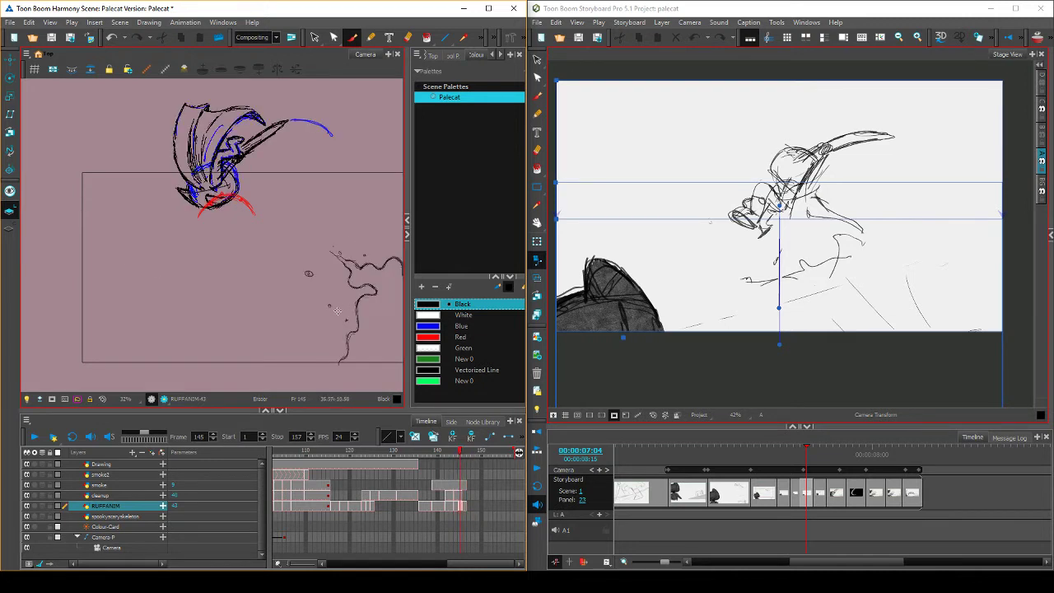
pyautogui.press('.')
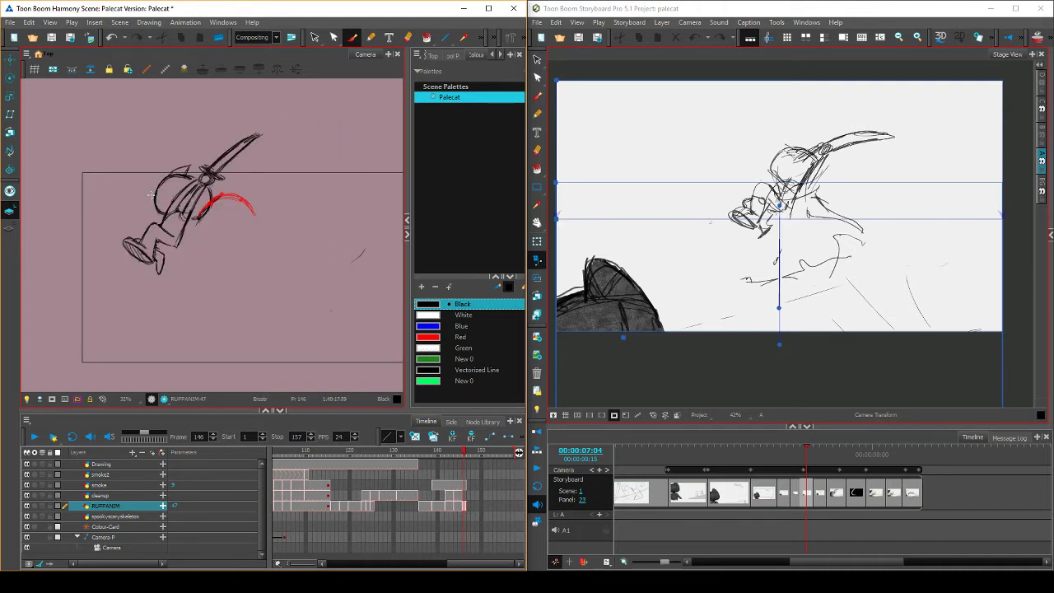
# Clean up the outer edge at the back of the head with the eraser, flipping between frames 145 and 146
pyautogui.moveTo(151, 196); pyautogui.dragTo(155, 212)
pyautogui.press(',')
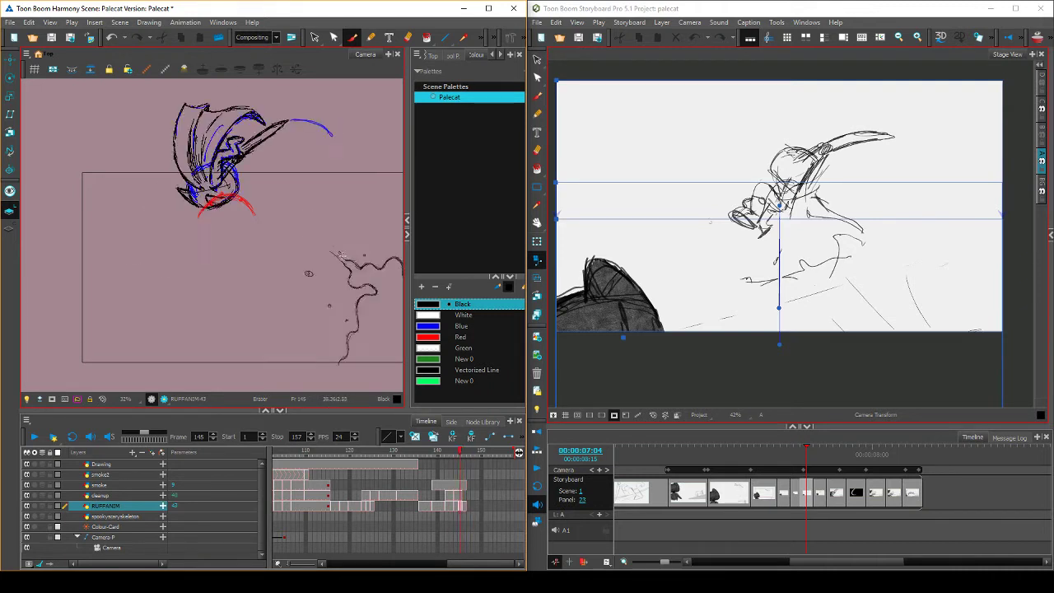
pyautogui.press('.')
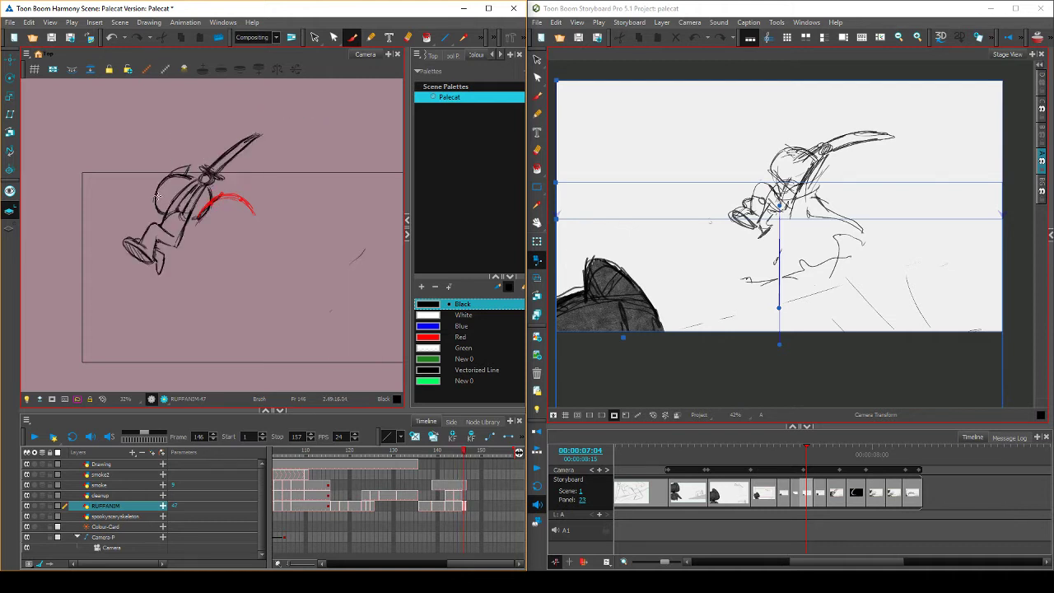
pyautogui.press(',')
pyautogui.press('.')
pyautogui.press(',')
pyautogui.press('.')
pyautogui.press(',')
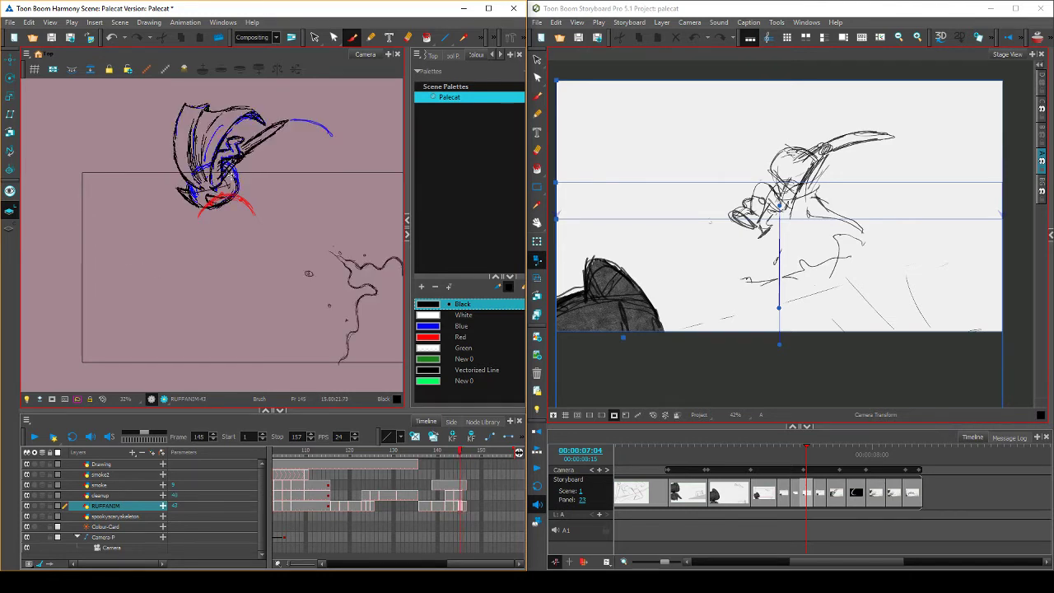
pyautogui.press('.')
# Refine the chest line below the sword hand and rework the torso and hip strokes with the eraser and brush
pyautogui.moveTo(212, 195); pyautogui.dragTo(222, 185)
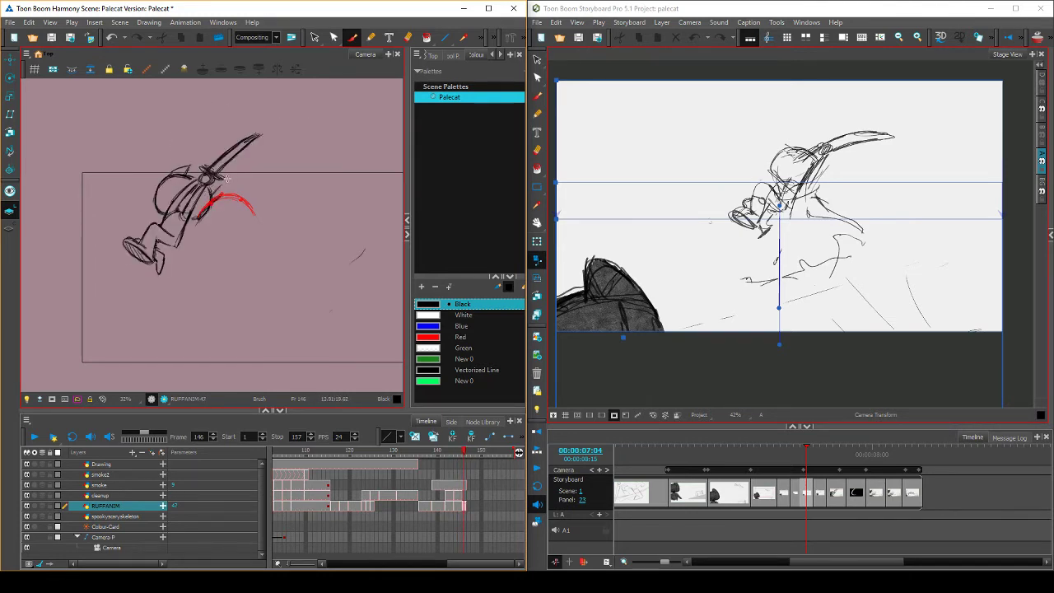
pyautogui.press(',')
pyautogui.press('.')
pyautogui.press(',')
pyautogui.press('.')
pyautogui.moveTo(184, 222)
pyautogui.mouseDown()
pyautogui.moveTo(188, 212)
pyautogui.moveTo(176, 251)
pyautogui.mouseUp()
pyautogui.hotkey('alt', 'b')
pyautogui.moveTo(161, 240)
pyautogui.mouseDown()
pyautogui.moveTo(179, 245)
pyautogui.moveTo(197, 202)
pyautogui.mouseUp()
# Sketch a small front-facing mannequin of ovals beside the character and mark its joints in the bright green New 0 colour
pyautogui.moveTo(273, 234)
pyautogui.mouseDown()
pyautogui.moveTo(261, 253)
pyautogui.moveTo(288, 247)
pyautogui.moveTo(265, 237)
pyautogui.moveTo(268, 290)
pyautogui.moveTo(279, 276)
pyautogui.moveTo(243, 283)
pyautogui.moveTo(282, 264)
pyautogui.moveTo(300, 287)
pyautogui.moveTo(265, 298)
pyautogui.moveTo(250, 319)
pyautogui.moveTo(284, 305)
pyautogui.moveTo(294, 318)
pyautogui.mouseUp()
pyautogui.click(435, 380)
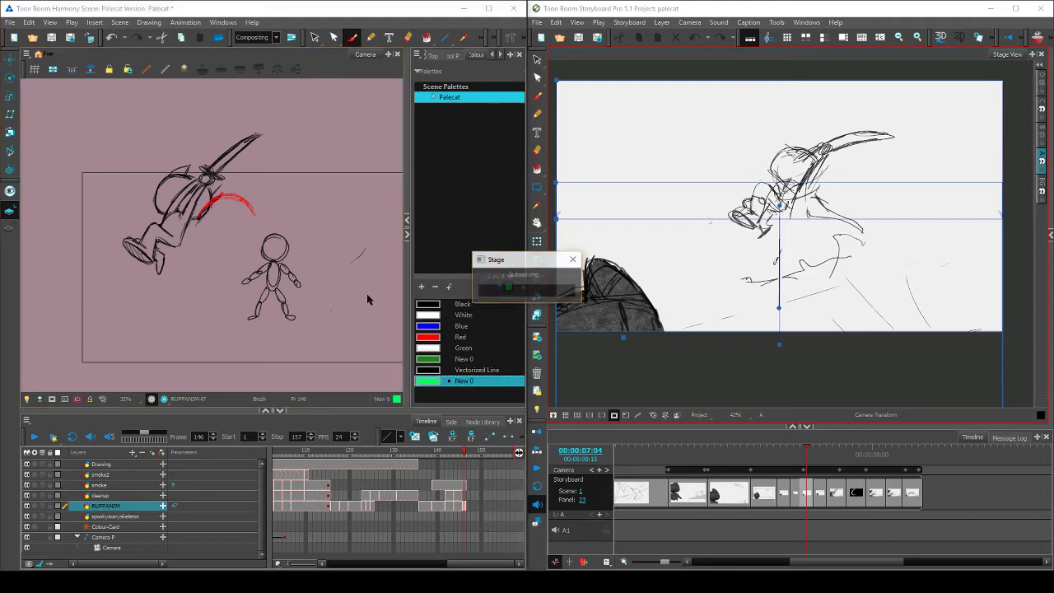
pyautogui.moveTo(268, 268)
pyautogui.mouseDown()
pyautogui.moveTo(297, 283)
pyautogui.moveTo(266, 293)
pyautogui.mouseUp()
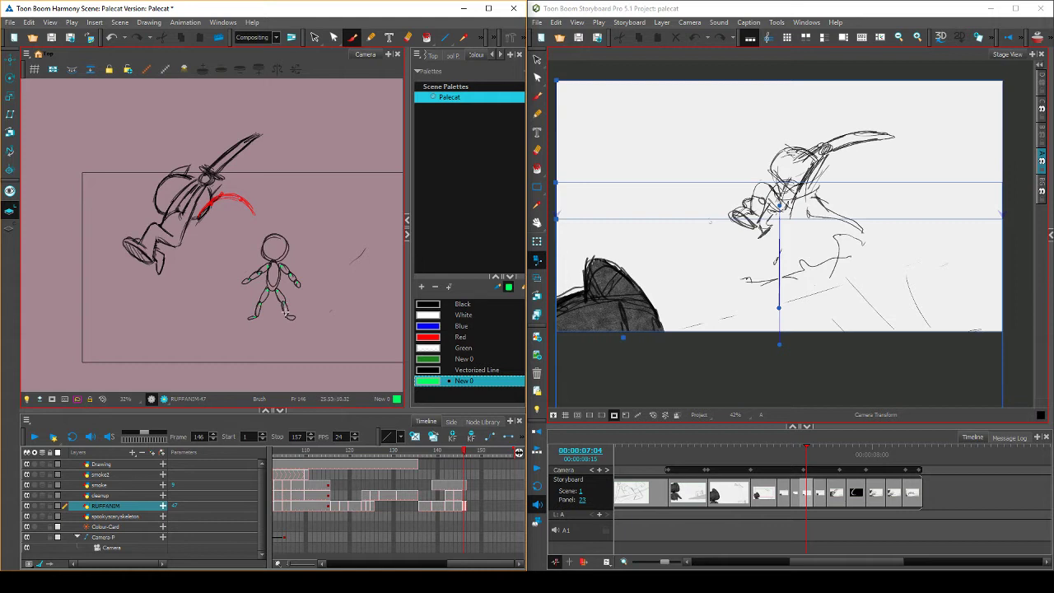
# Sketch small black hand shapes beside the mannequin and draw an alternative raised arm in red
pyautogui.click(428, 305)
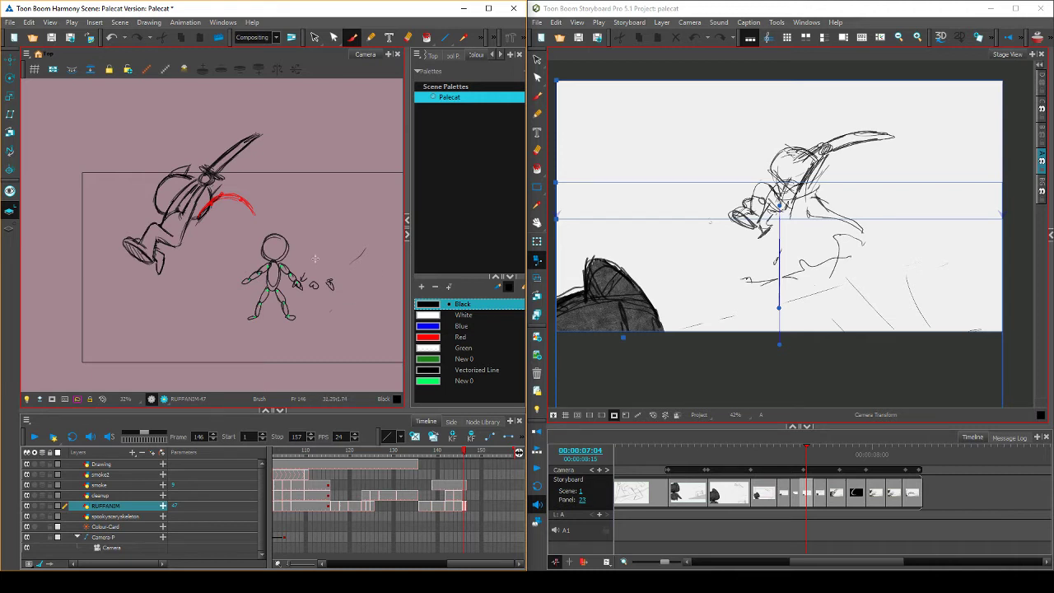
pyautogui.click(432, 337)
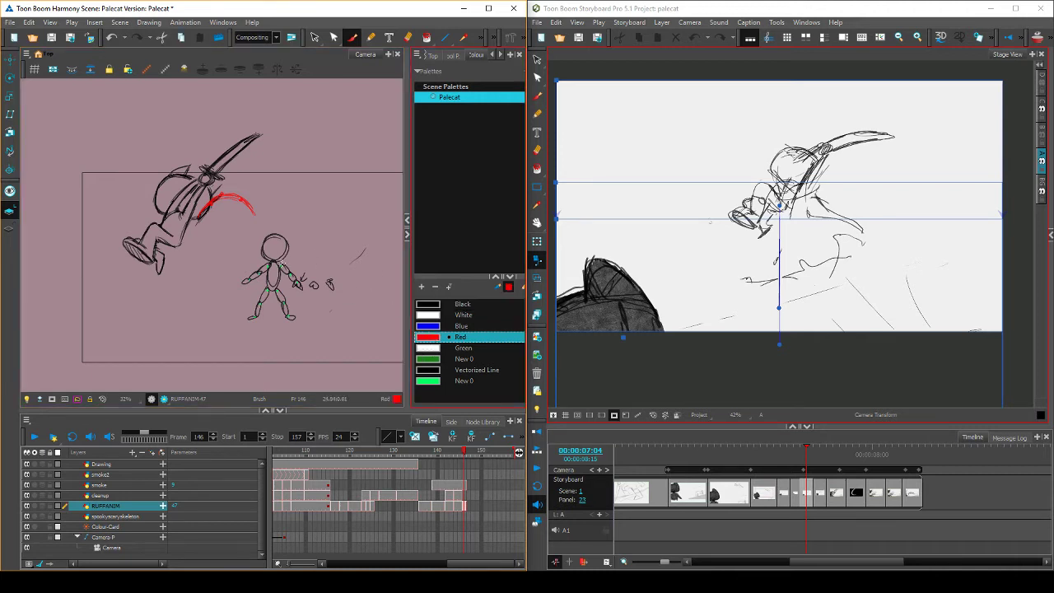
pyautogui.moveTo(294, 264)
pyautogui.mouseDown()
pyautogui.moveTo(303, 251)
pyautogui.moveTo(299, 270)
pyautogui.moveTo(316, 257)
pyautogui.mouseUp()
# Draw a black cross guide on the mannequin's head and add red guide marks with an arrow pointing to it
pyautogui.click(434, 382)
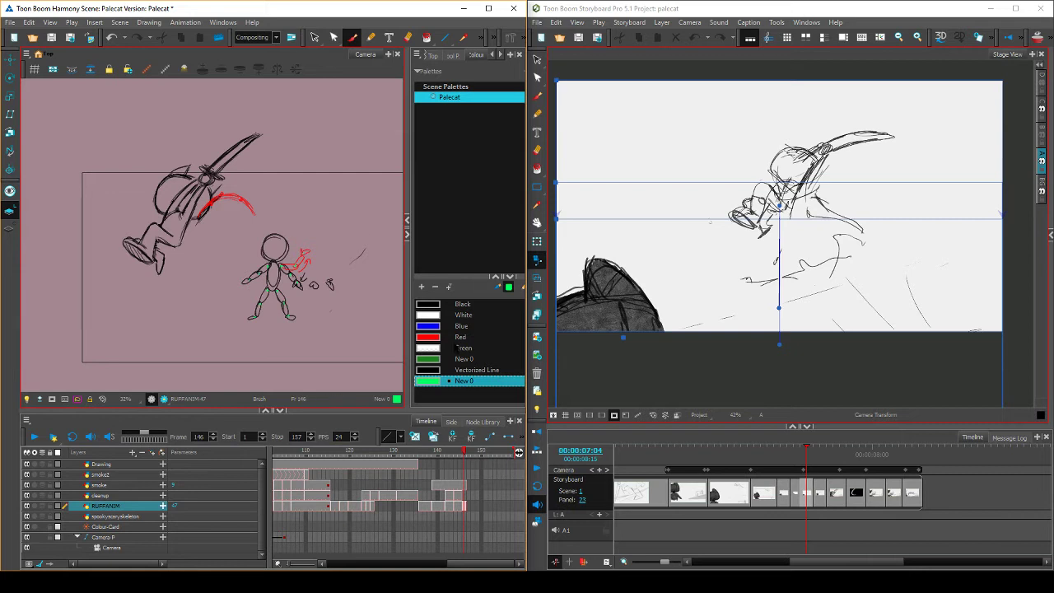
pyautogui.click(441, 304)
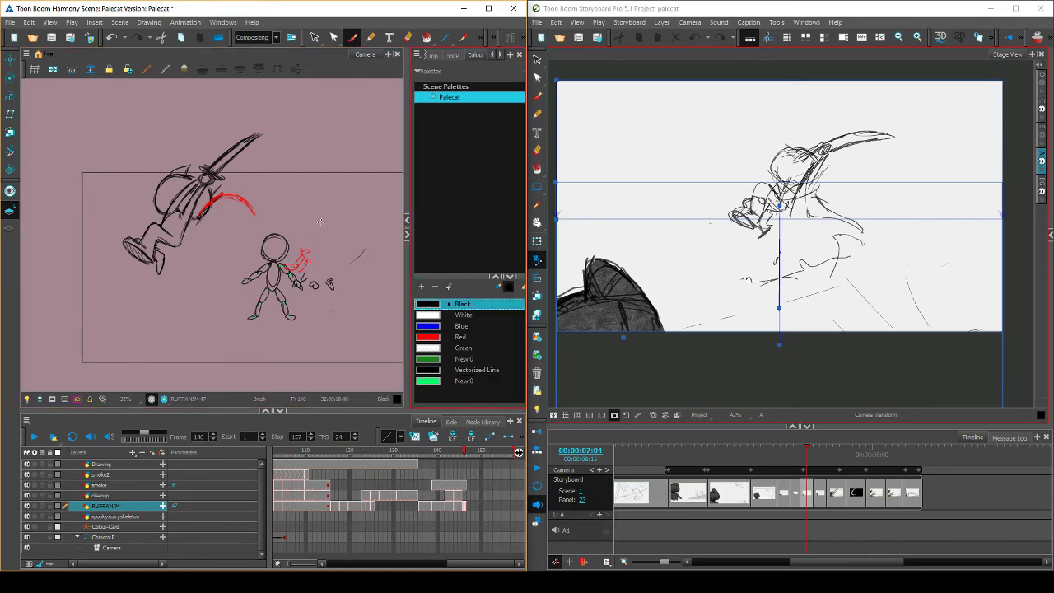
pyautogui.moveTo(274, 238)
pyautogui.mouseDown()
pyautogui.moveTo(275, 252)
pyautogui.moveTo(281, 245)
pyautogui.mouseUp()
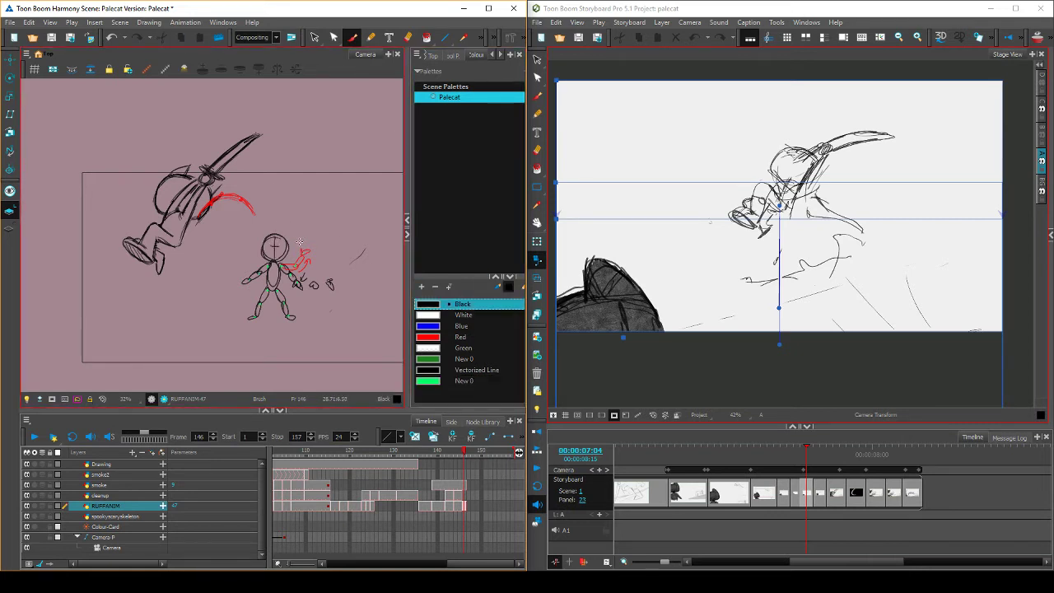
pyautogui.click(434, 338)
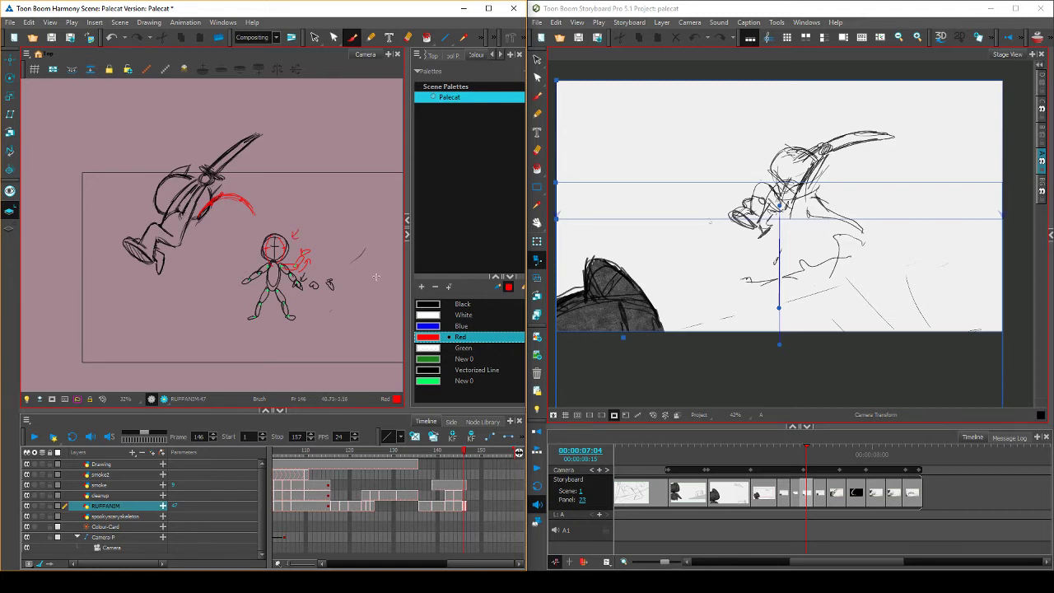
pyautogui.click(430, 305)
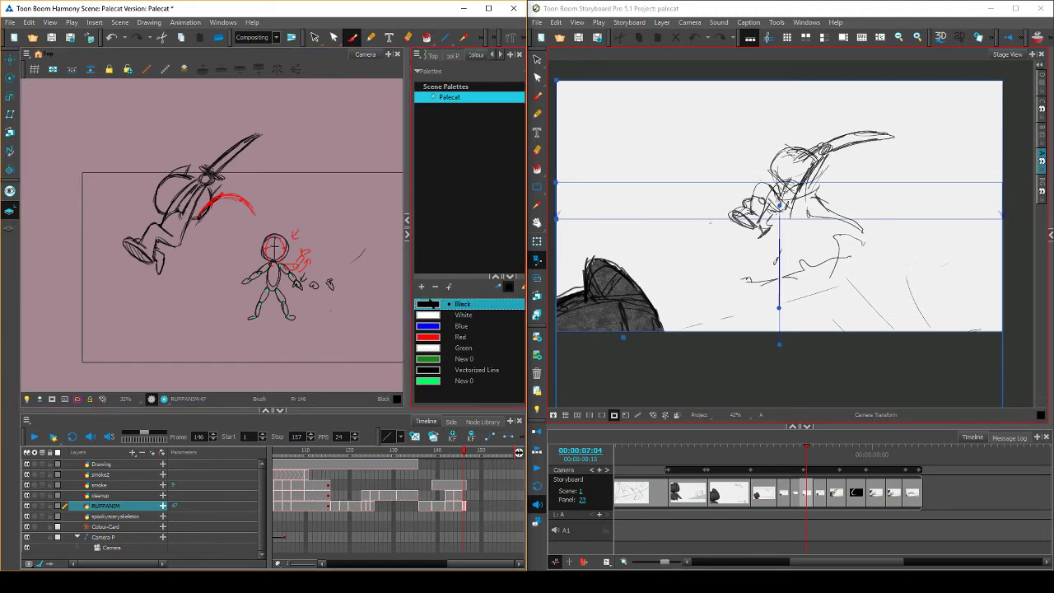
# Select the whole mannequin sketch with its notes and the stray line, and delete them
pyautogui.click(314, 37)
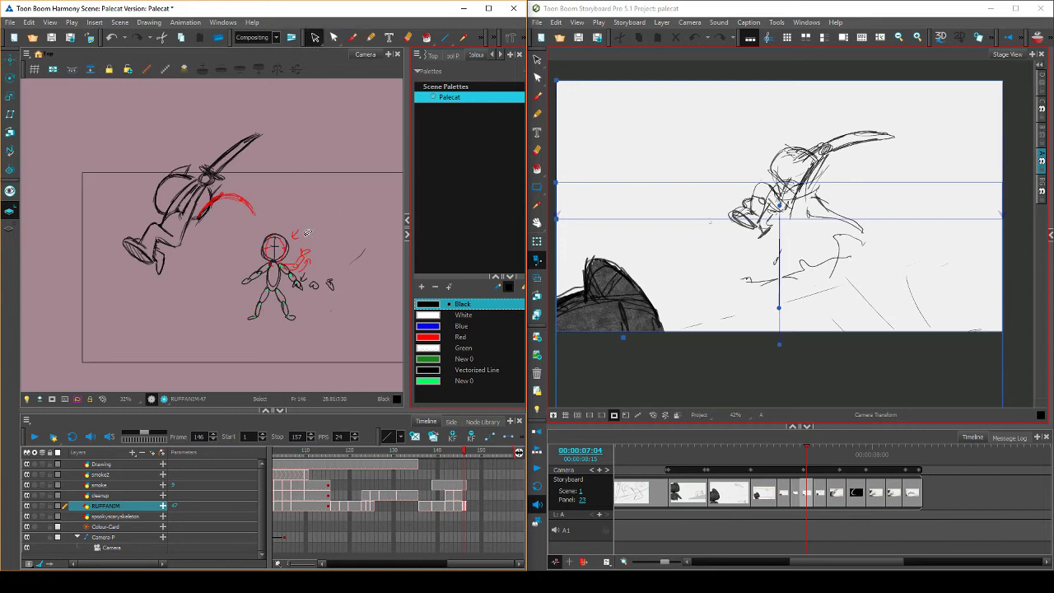
pyautogui.moveTo(311, 222)
pyautogui.mouseDown()
pyautogui.moveTo(325, 231)
pyautogui.moveTo(303, 347)
pyautogui.moveTo(264, 215)
pyautogui.moveTo(311, 222)
pyautogui.mouseUp()
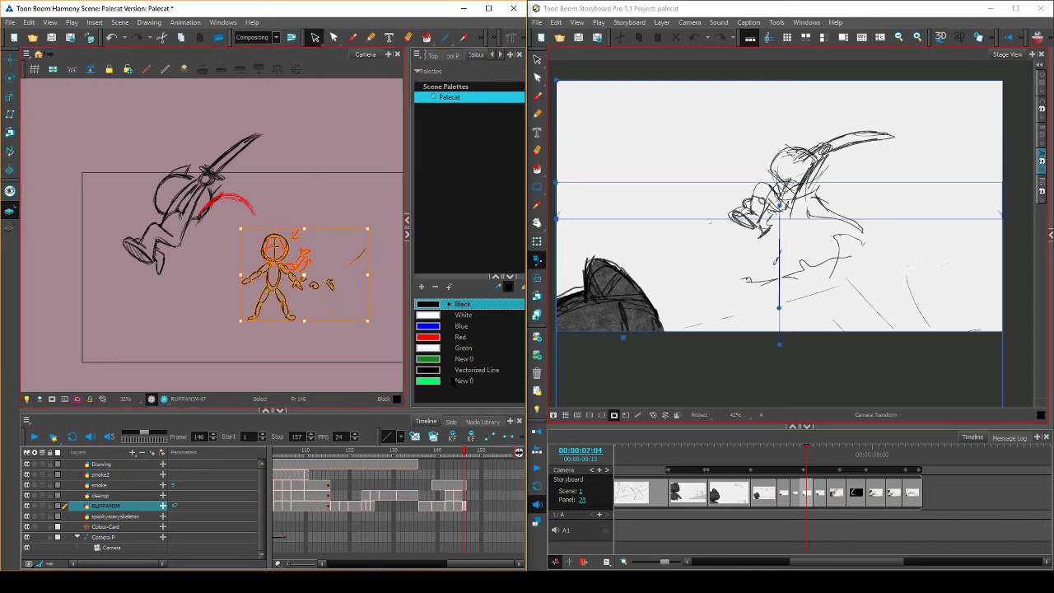
pyautogui.press('Delete')
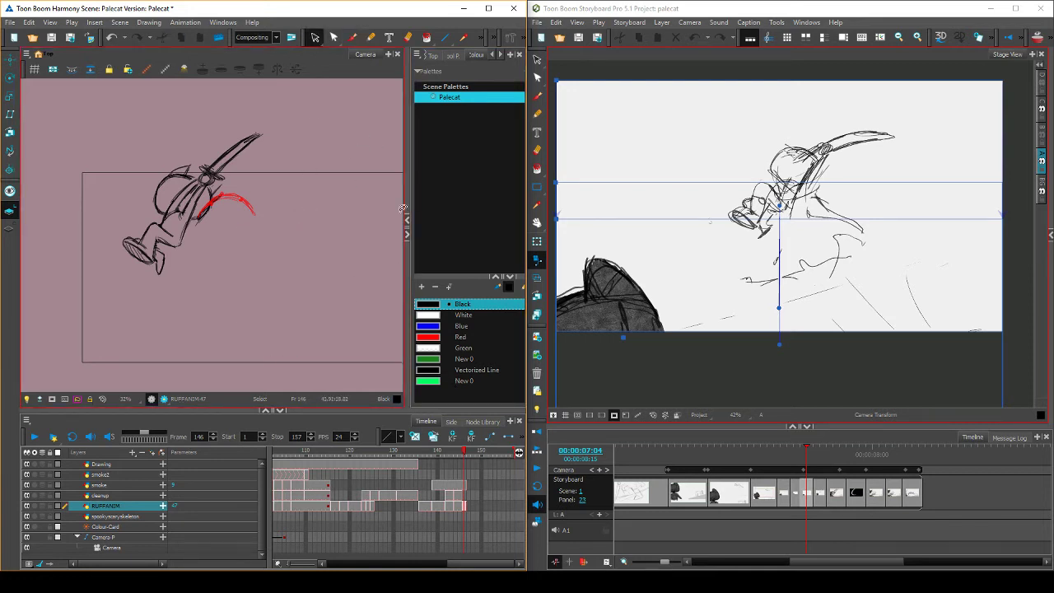
# Strengthen the character's back and arm lines with black brush strokes and save the scene
pyautogui.click(431, 307)
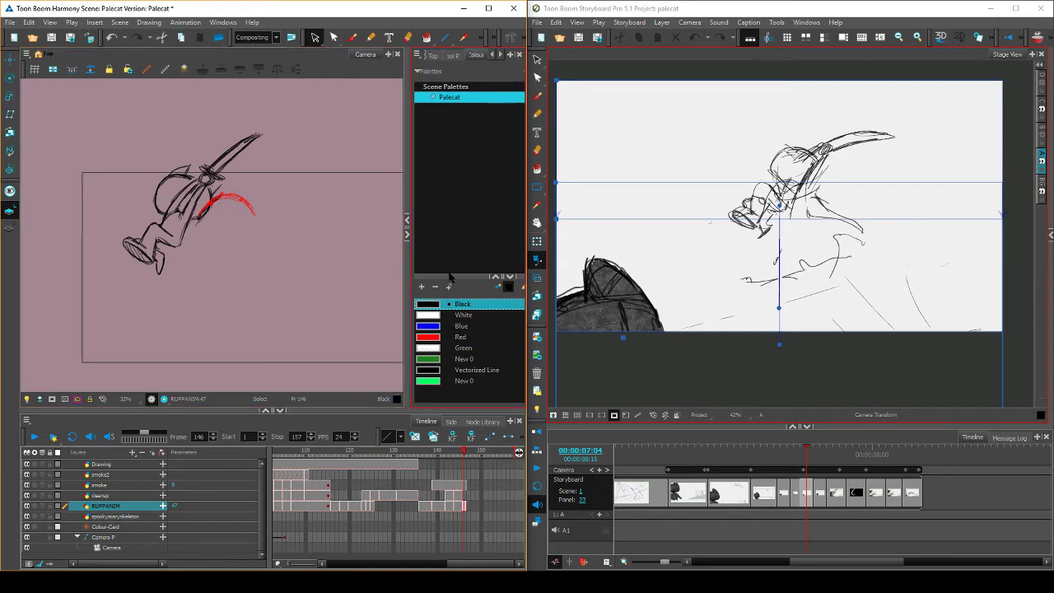
pyautogui.click(352, 37)
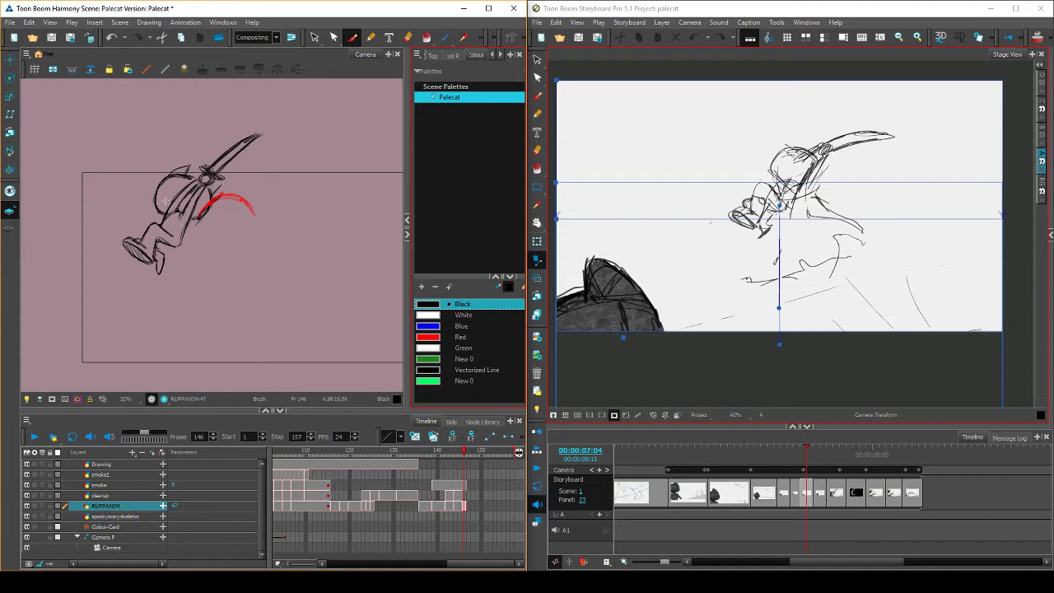
pyautogui.moveTo(179, 189); pyautogui.dragTo(161, 222)
pyautogui.moveTo(180, 188); pyautogui.dragTo(171, 208)
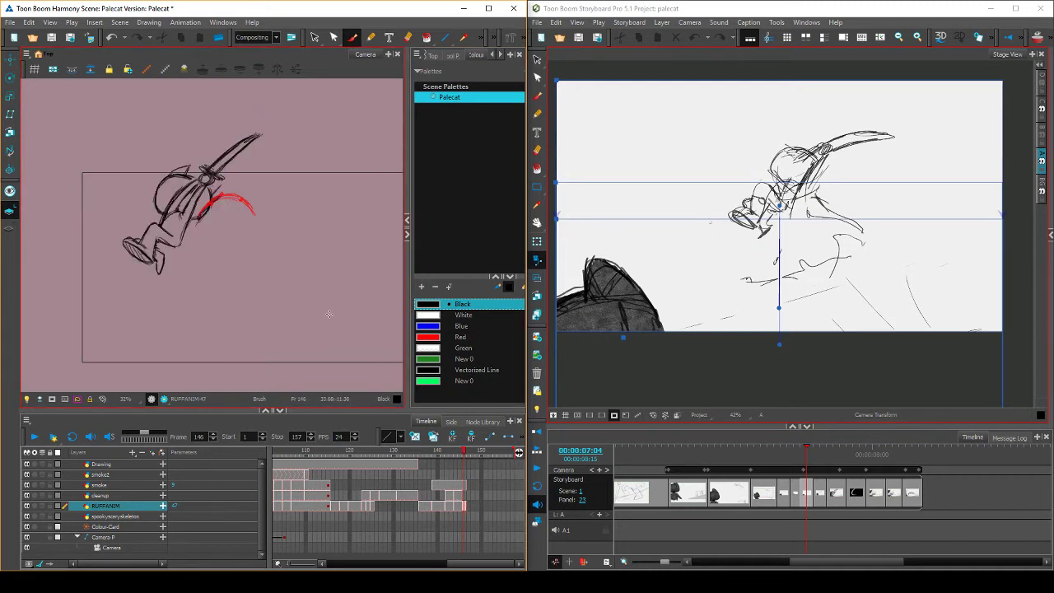
pyautogui.hotkey('ctrl', 's')
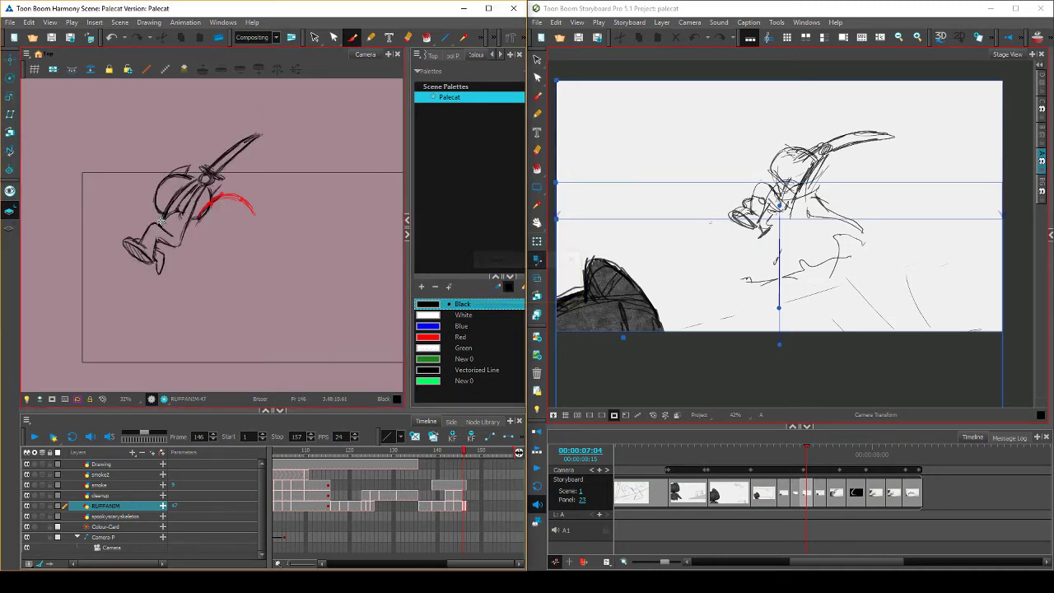
# Erase the old torso lines near the hip and redraw the torso, the arms and the top of the head
pyautogui.moveTo(162, 222)
pyautogui.mouseDown()
pyautogui.moveTo(184, 186)
pyautogui.moveTo(171, 201)
pyautogui.moveTo(182, 254)
pyautogui.mouseUp()
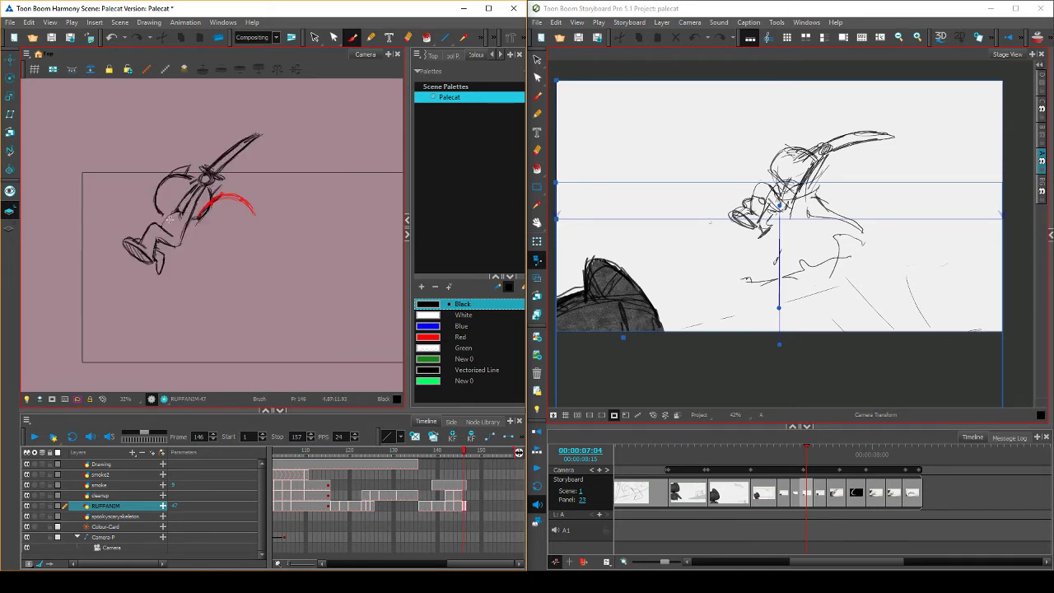
pyautogui.moveTo(168, 191)
pyautogui.mouseDown()
pyautogui.moveTo(165, 213)
pyautogui.moveTo(156, 176)
pyautogui.moveTo(189, 170)
pyautogui.moveTo(161, 215)
pyautogui.moveTo(178, 176)
pyautogui.moveTo(218, 189)
pyautogui.mouseUp()
pyautogui.press('e')
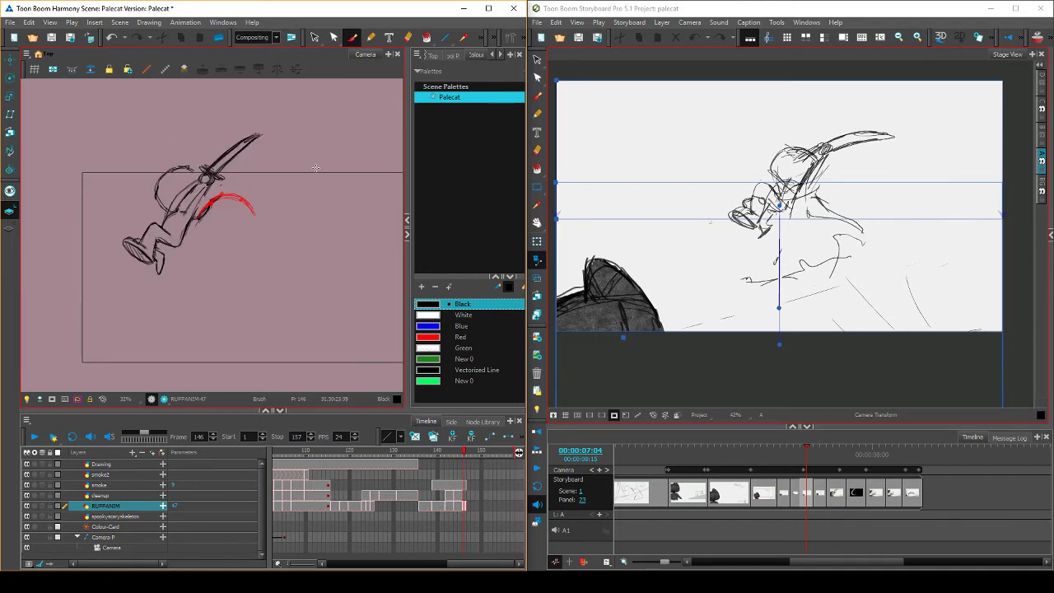
pyautogui.press('.')
pyautogui.hotkey('alt', 'b')
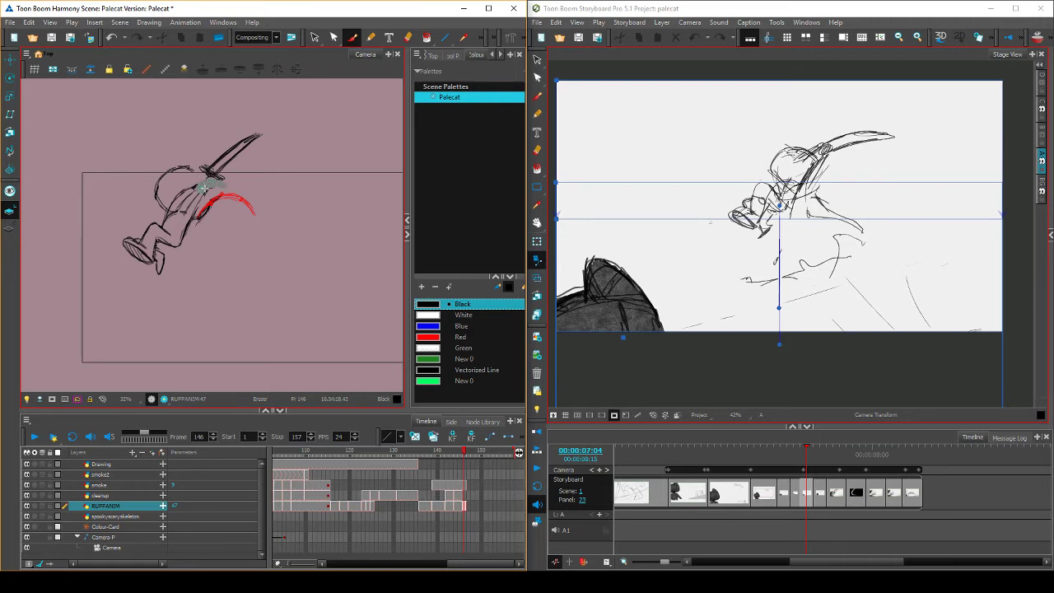
# Erase the hand and redraw it as a circle just below the crossguard, compare with frame 145, and save
pyautogui.moveTo(197, 172); pyautogui.dragTo(218, 183)
pyautogui.press(',')
pyautogui.press('.')
pyautogui.press(',')
pyautogui.press('.')
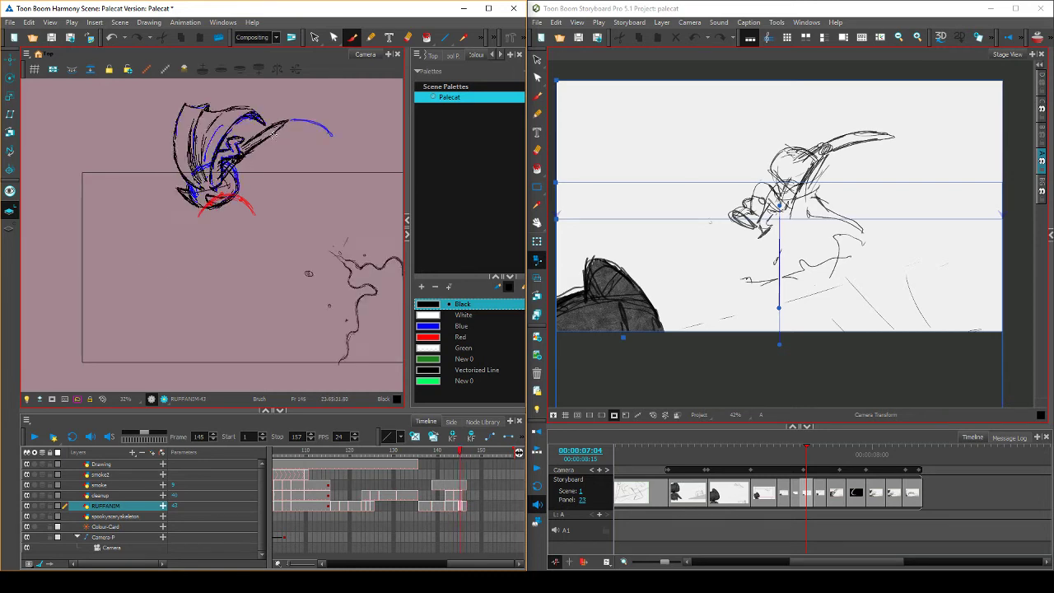
pyautogui.hotkey('ctrl', 's')
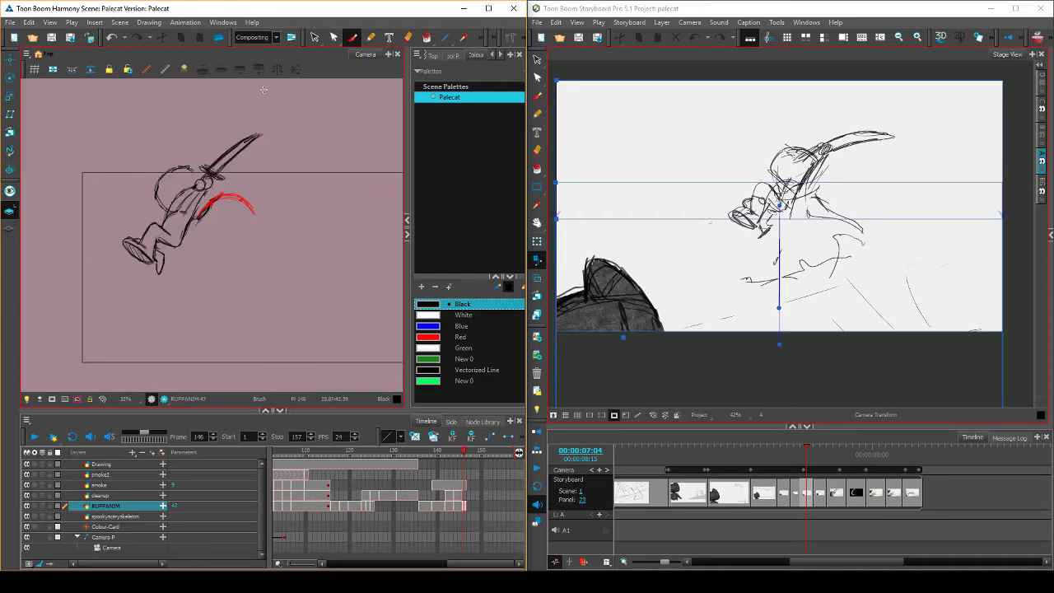
# Redraw the head as a fuller, rounder shape behind the arms, comparing its position with frame 145
pyautogui.moveTo(188, 165)
pyautogui.mouseDown()
pyautogui.moveTo(205, 174)
pyautogui.moveTo(155, 188)
pyautogui.moveTo(168, 208)
pyautogui.mouseUp()
pyautogui.moveTo(157, 200); pyautogui.dragTo(190, 171)
pyautogui.press(',')
pyautogui.press('.')
pyautogui.moveTo(157, 192); pyautogui.dragTo(162, 209)
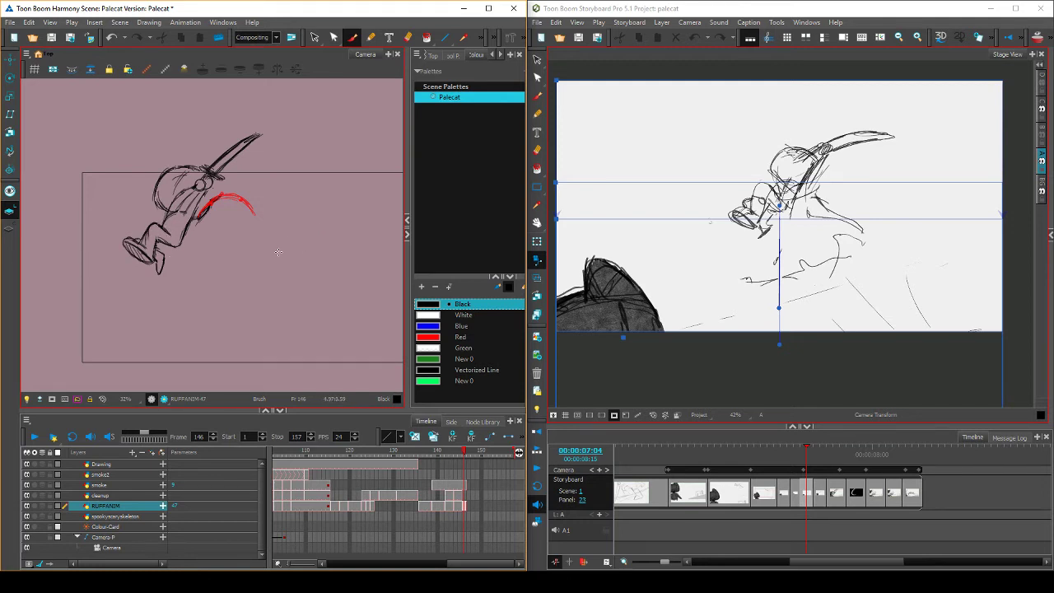
# Erase the front leg's knee and foot lines and redraw the leg with a slightly smaller foot
pyautogui.hotkey('alt', 'e')
pyautogui.moveTo(148, 216)
pyautogui.mouseDown()
pyautogui.moveTo(148, 238)
pyautogui.moveTo(123, 239)
pyautogui.moveTo(148, 265)
pyautogui.mouseUp()
pyautogui.hotkey('alt', 'b')
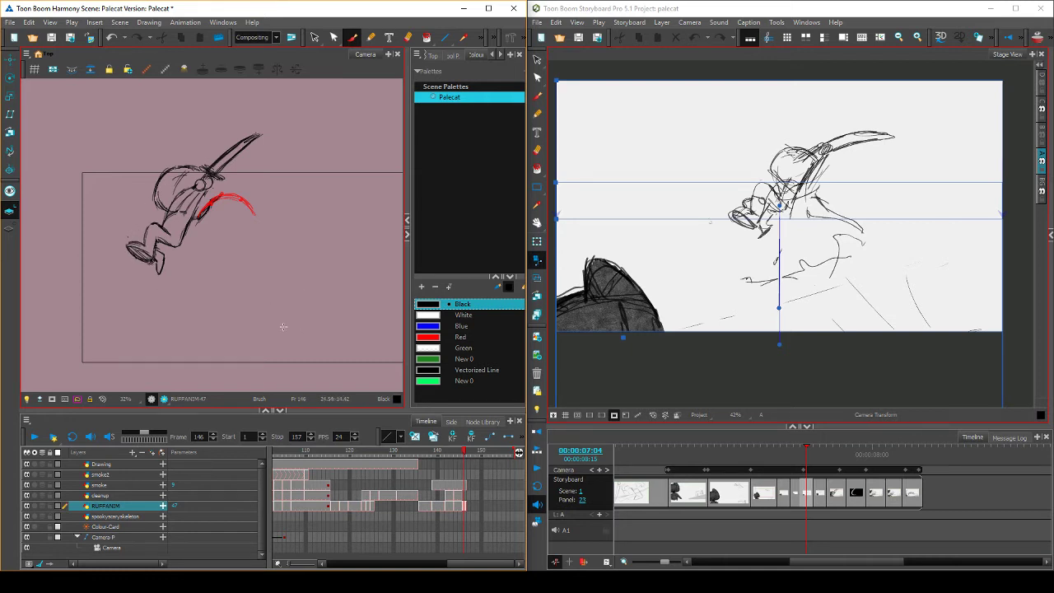
# Touch up the front foot, redraw the back foot on frame 146 while comparing with frame 145, and save
pyautogui.moveTo(128, 258); pyautogui.dragTo(128, 255)
pyautogui.press(',')
pyautogui.press('.')
pyautogui.press(',')
pyautogui.press('.')
pyautogui.press(',')
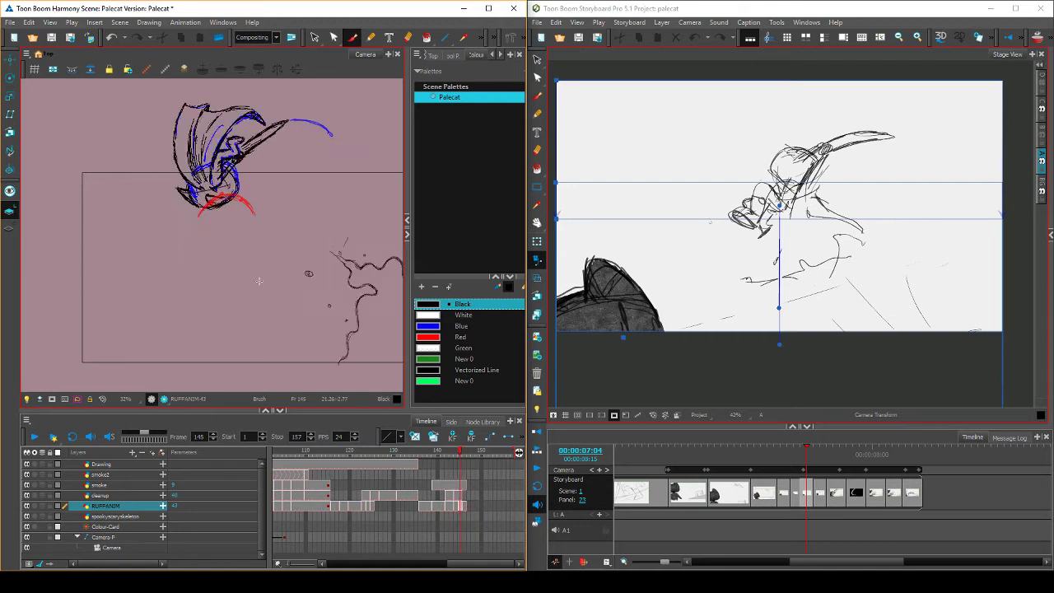
pyautogui.press('.')
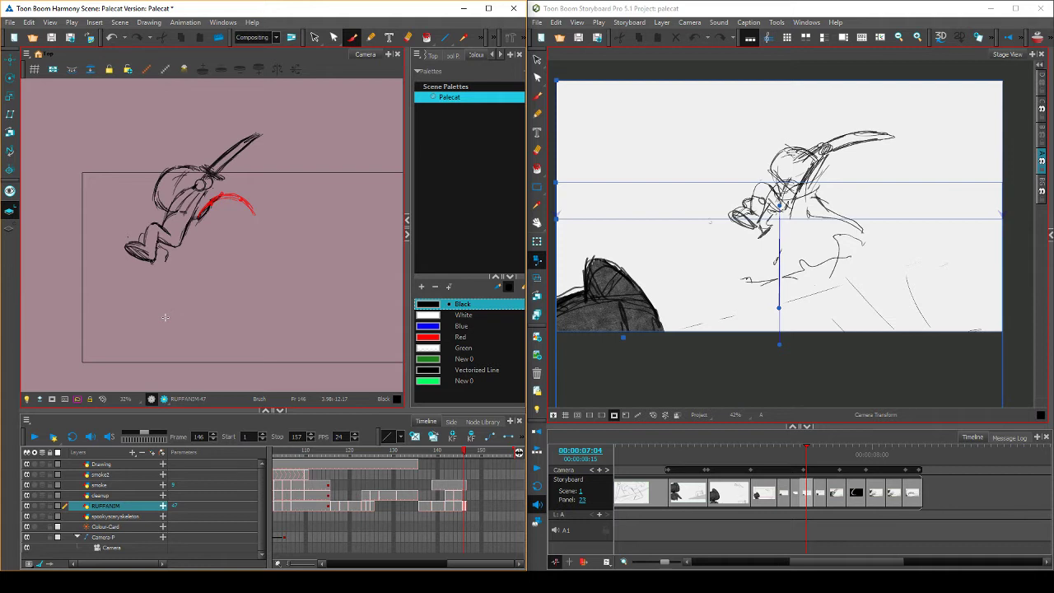
pyautogui.hotkey('ctrl', 's')
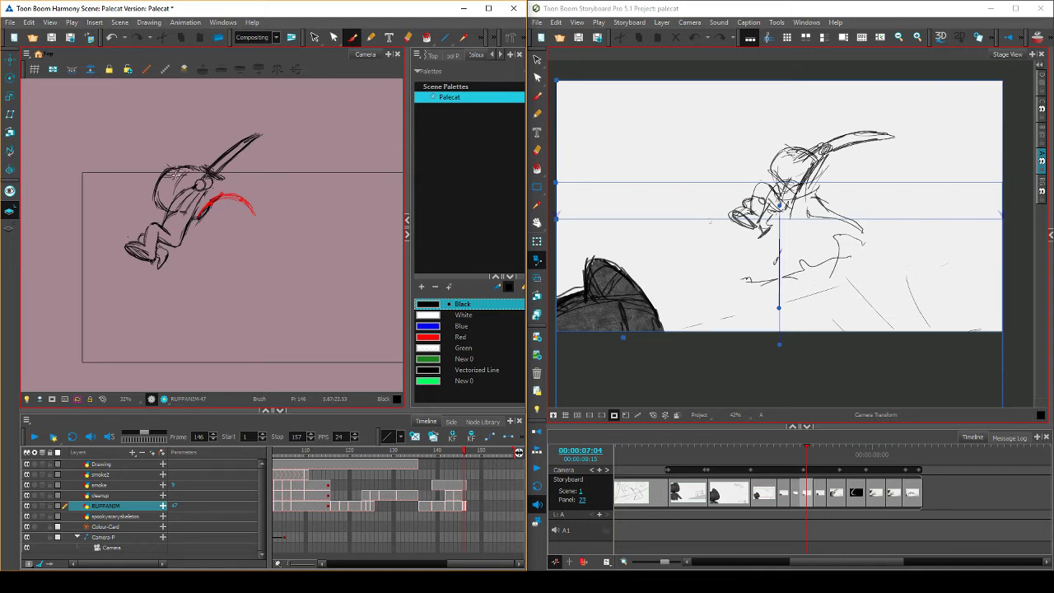
# Add an ear line on top of the head and sharpen the sword's tip, comparing with frames 144 and 145
pyautogui.moveTo(184, 168); pyautogui.dragTo(185, 169)
pyautogui.moveTo(207, 168)
pyautogui.mouseDown()
pyautogui.moveTo(247, 140)
pyautogui.moveTo(228, 147)
pyautogui.moveTo(267, 134)
pyautogui.mouseUp()
pyautogui.press(',')
pyautogui.press(',')
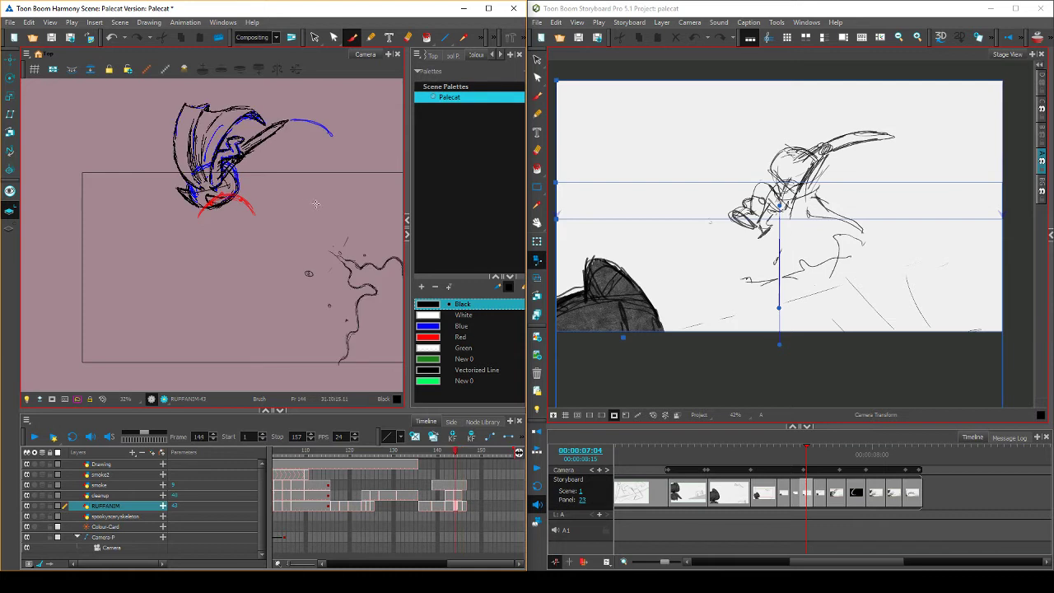
pyautogui.press('.')
pyautogui.press('.')
pyautogui.press(',')
pyautogui.press('.')
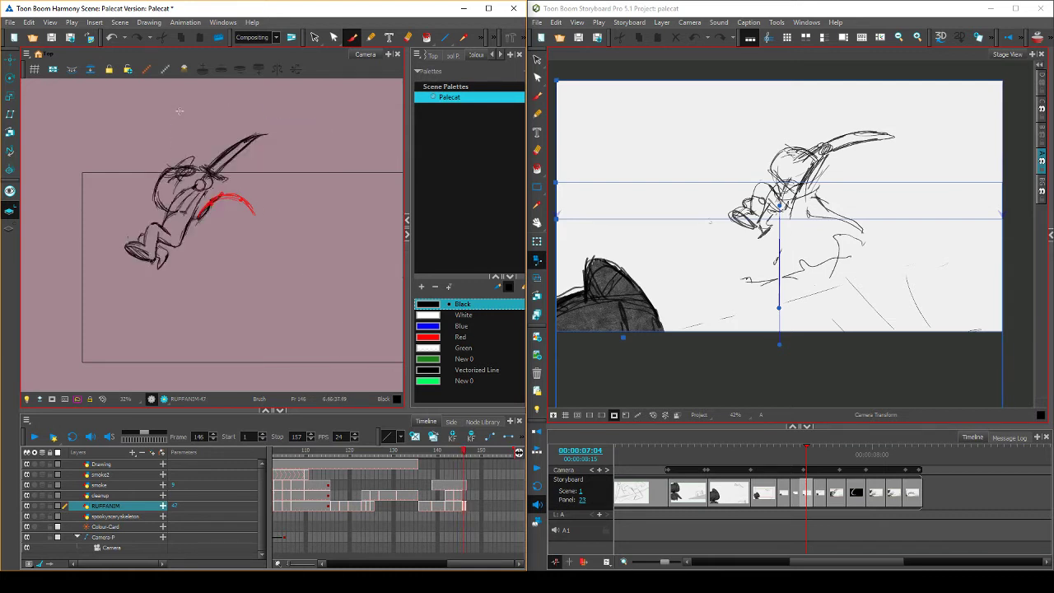
# Rough in the cape flowing up from the head, with a loose flap trailing beside the sword
pyautogui.moveTo(181, 156)
pyautogui.mouseDown()
pyautogui.moveTo(203, 123)
pyautogui.moveTo(203, 134)
pyautogui.moveTo(226, 124)
pyautogui.moveTo(199, 160)
pyautogui.moveTo(217, 140)
pyautogui.moveTo(248, 161)
pyautogui.moveTo(219, 192)
pyautogui.mouseUp()
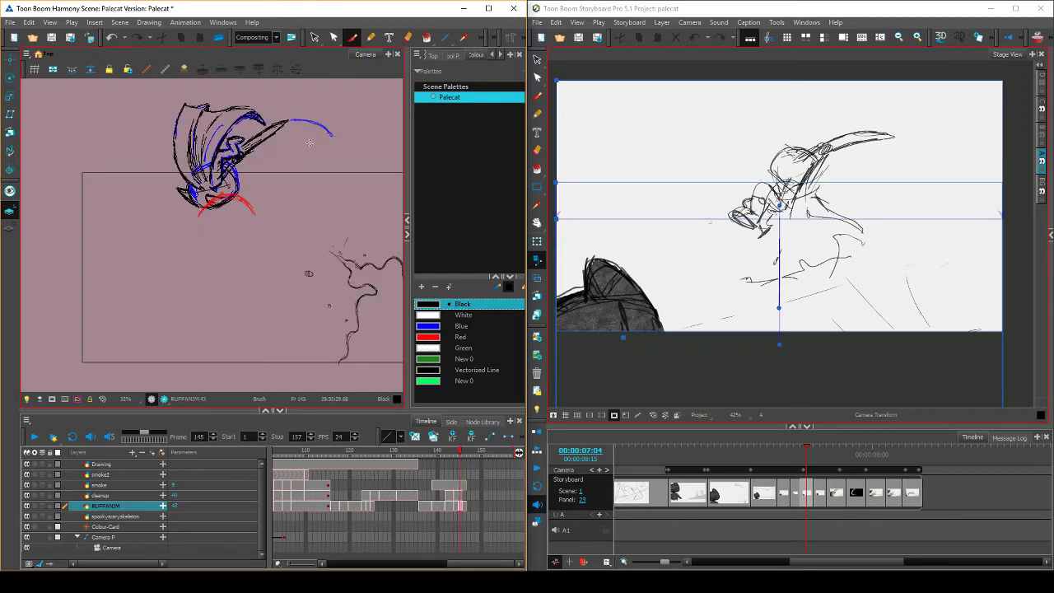
pyautogui.press('.')
pyautogui.press('.')
pyautogui.press('.')
pyautogui.moveTo(162, 158)
pyautogui.mouseDown()
pyautogui.moveTo(166, 116)
pyautogui.moveTo(205, 117)
pyautogui.moveTo(224, 126)
pyautogui.moveTo(219, 135)
pyautogui.mouseUp()
# On frame 144, extend the cape's upper corner and clean its outer edge, checking against the neighbouring frames
pyautogui.press(',')
pyautogui.press('.')
pyautogui.press(',')
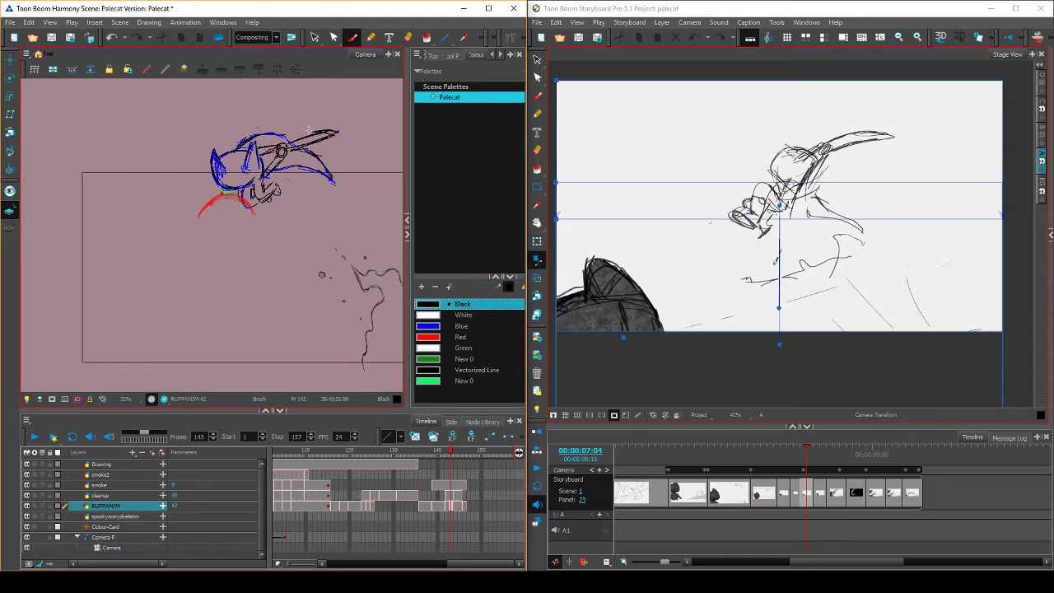
pyautogui.press('.')
pyautogui.press(',')
pyautogui.press('.')
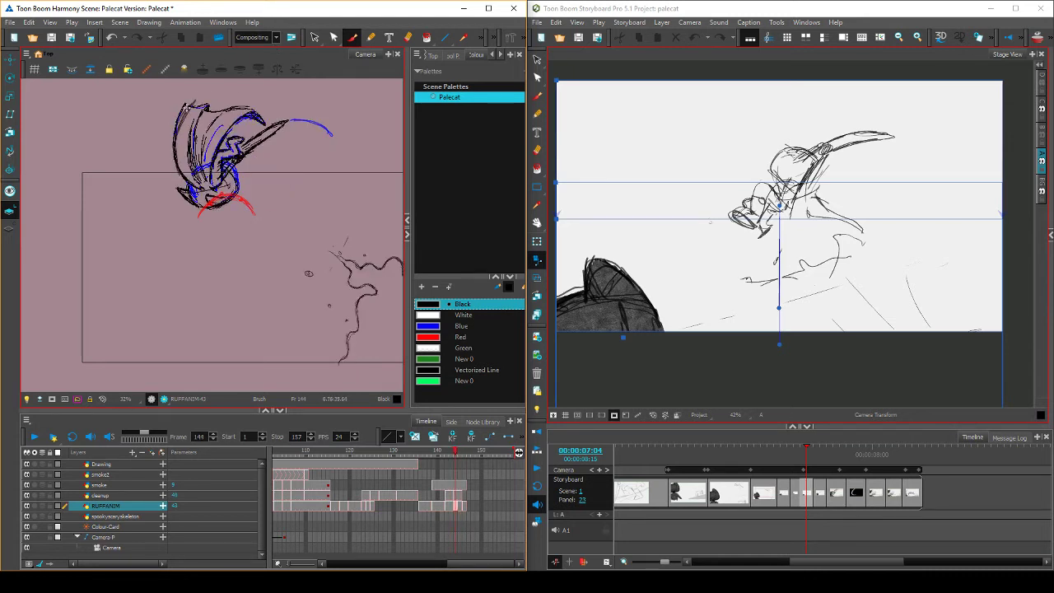
pyautogui.press(',')
pyautogui.press('.')
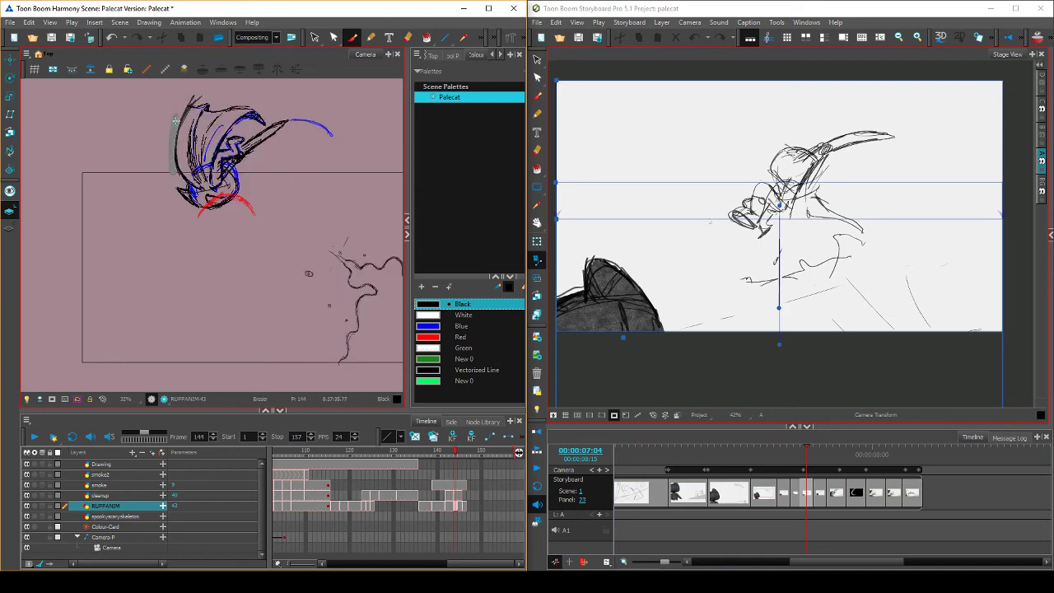
pyautogui.press(',')
pyautogui.press('.')
pyautogui.press(',')
pyautogui.press('.')
pyautogui.press('.')
pyautogui.press('.')
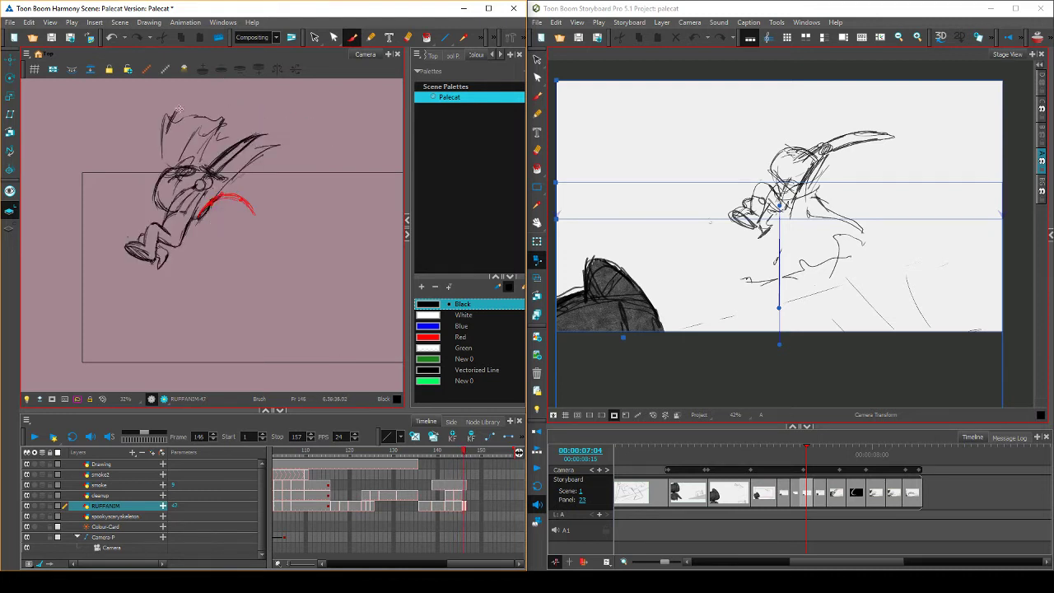
# Redraw the cape's ragged upper hem and outer corner on frame 146, flipping against the previous frames
pyautogui.moveTo(166, 132)
pyautogui.mouseDown()
pyautogui.moveTo(178, 110)
pyautogui.moveTo(235, 125)
pyautogui.moveTo(228, 141)
pyautogui.mouseUp()
pyautogui.press(',')
pyautogui.press('.')
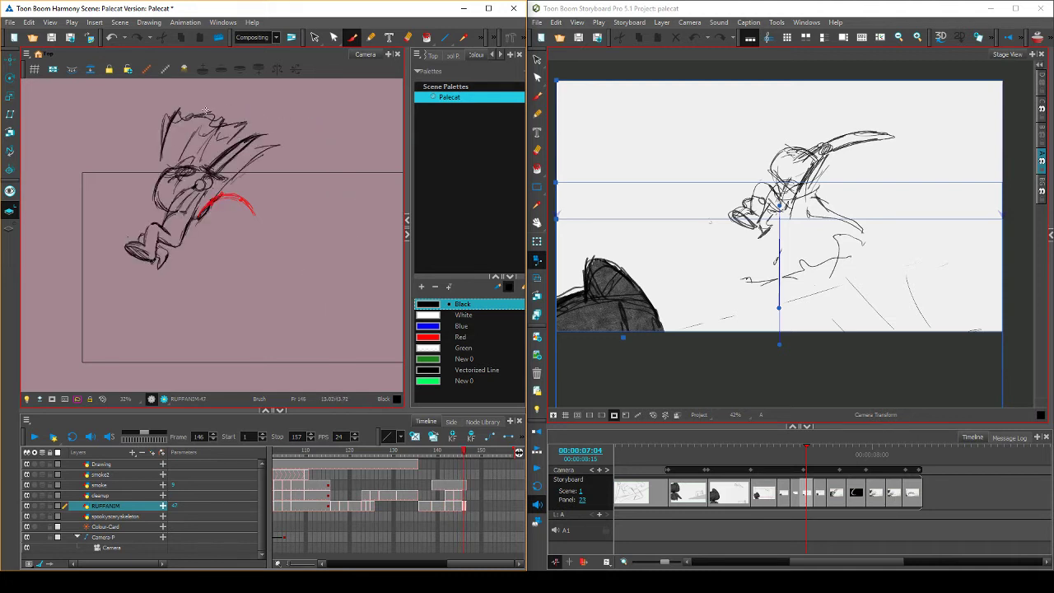
pyautogui.moveTo(166, 110)
pyautogui.mouseDown()
pyautogui.moveTo(157, 147)
pyautogui.moveTo(201, 142)
pyautogui.mouseUp()
pyautogui.moveTo(262, 152)
pyautogui.mouseDown()
pyautogui.moveTo(239, 171)
pyautogui.moveTo(280, 144)
pyautogui.mouseUp()
pyautogui.press(',')
pyautogui.press(',')
pyautogui.press('.')
pyautogui.press('.')
pyautogui.press(',')
pyautogui.press('.')
# Erase the loose cape flap beside the sword and redraw the cape's trailing corner as a raised point
pyautogui.hotkey('alt', 'e')
pyautogui.moveTo(259, 142)
pyautogui.mouseDown()
pyautogui.moveTo(232, 125)
pyautogui.moveTo(251, 107)
pyautogui.moveTo(238, 117)
pyautogui.mouseUp()
pyautogui.press(',')
pyautogui.press('.')
pyautogui.hotkey('alt', 'b')
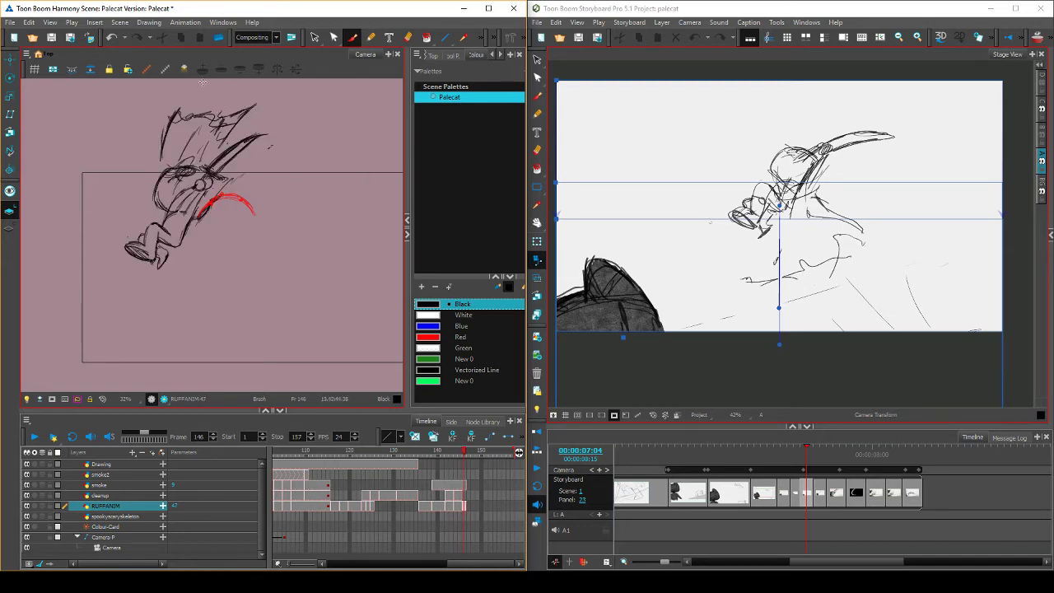
pyautogui.press(',')
pyautogui.press('.')
# Erase the rough fold lines inside the cape, comparing with frame 145
pyautogui.moveTo(208, 112)
pyautogui.mouseDown()
pyautogui.moveTo(182, 111)
pyautogui.moveTo(230, 120)
pyautogui.moveTo(215, 130)
pyautogui.moveTo(220, 142)
pyautogui.moveTo(206, 148)
pyautogui.moveTo(198, 128)
pyautogui.moveTo(184, 153)
pyautogui.mouseUp()
pyautogui.hotkey('alt', 'e')
pyautogui.press(',')
pyautogui.press('.')
pyautogui.press(',')
pyautogui.press('.')
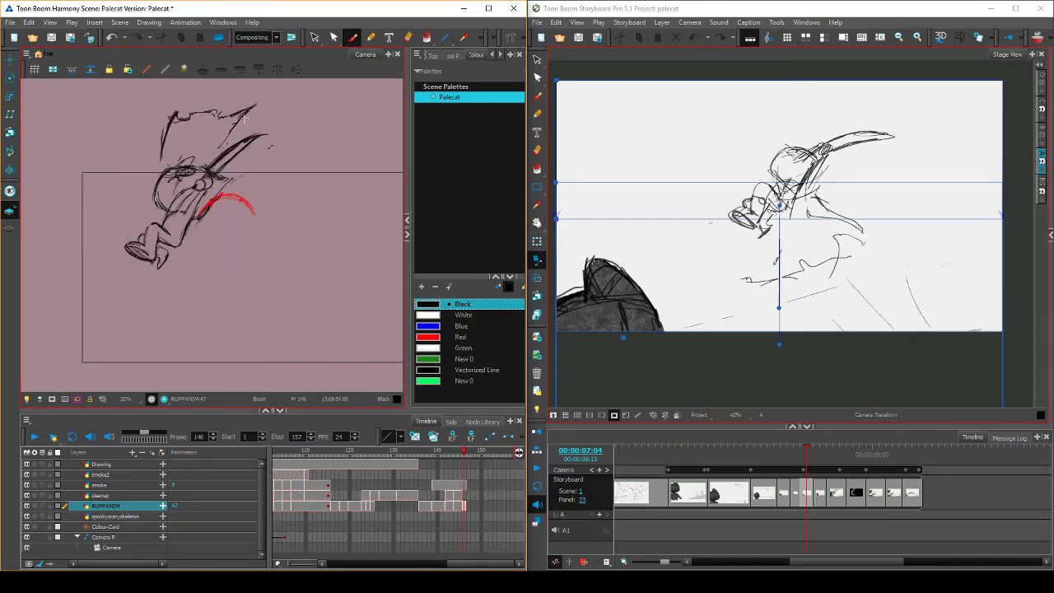
# Redraw the cape's upper hem toward the raised trailing point and compare it with frame 145
pyautogui.hotkey('alt', 'b')
pyautogui.moveTo(235, 115); pyautogui.dragTo(245, 110)
pyautogui.press(',')
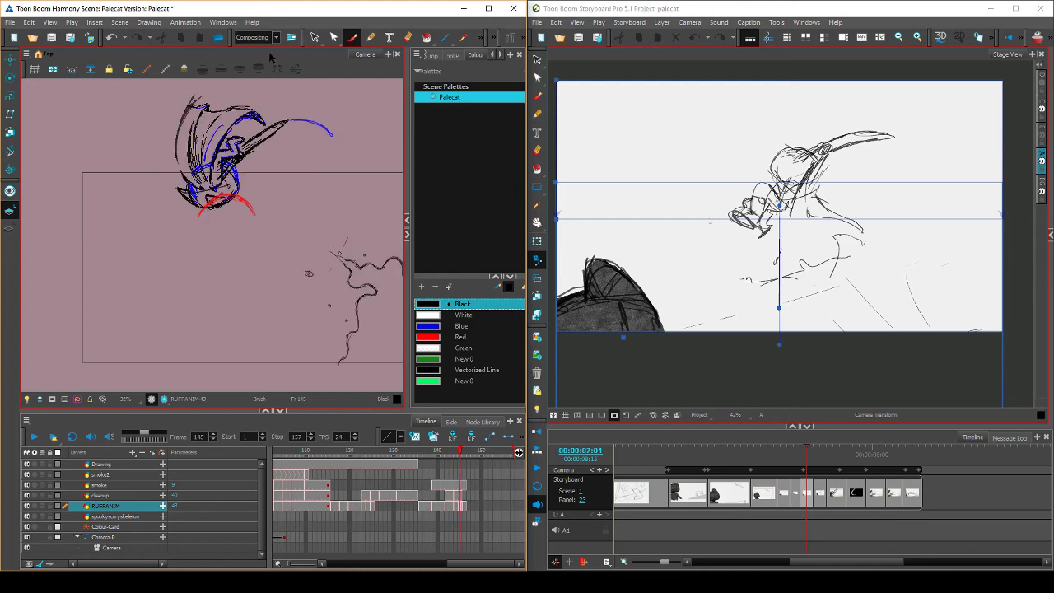
pyautogui.press('.')
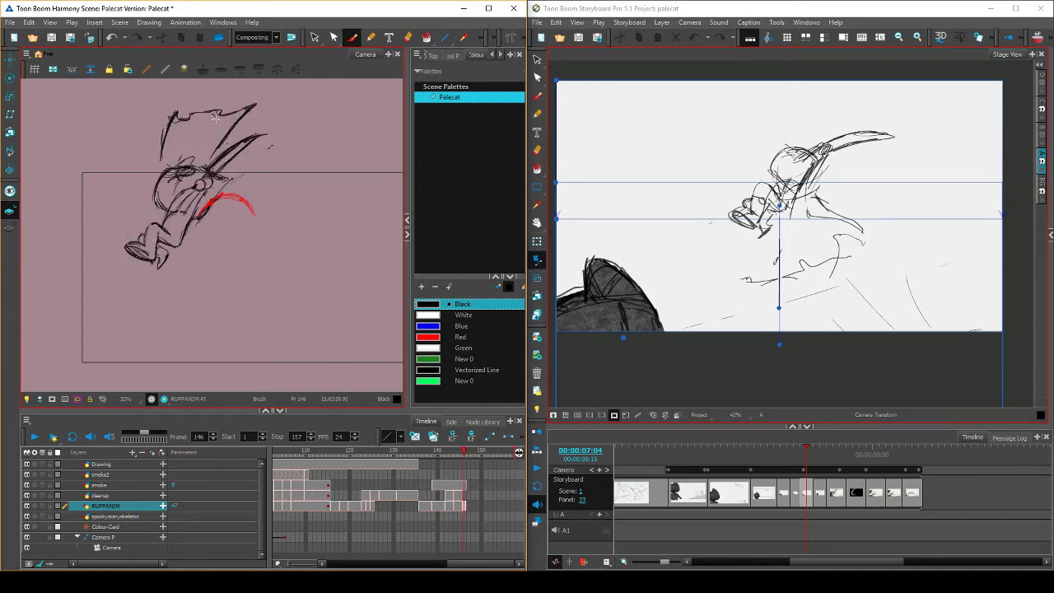
# Draw new fold lines running from the cape's hem down to the head, comparing them with frame 145
pyautogui.moveTo(215, 119); pyautogui.dragTo(201, 154)
pyautogui.moveTo(211, 113)
pyautogui.mouseDown()
pyautogui.moveTo(204, 139)
pyautogui.moveTo(183, 152)
pyautogui.mouseUp()
pyautogui.press(',')
pyautogui.press('.')
pyautogui.press(',')
pyautogui.press('.')
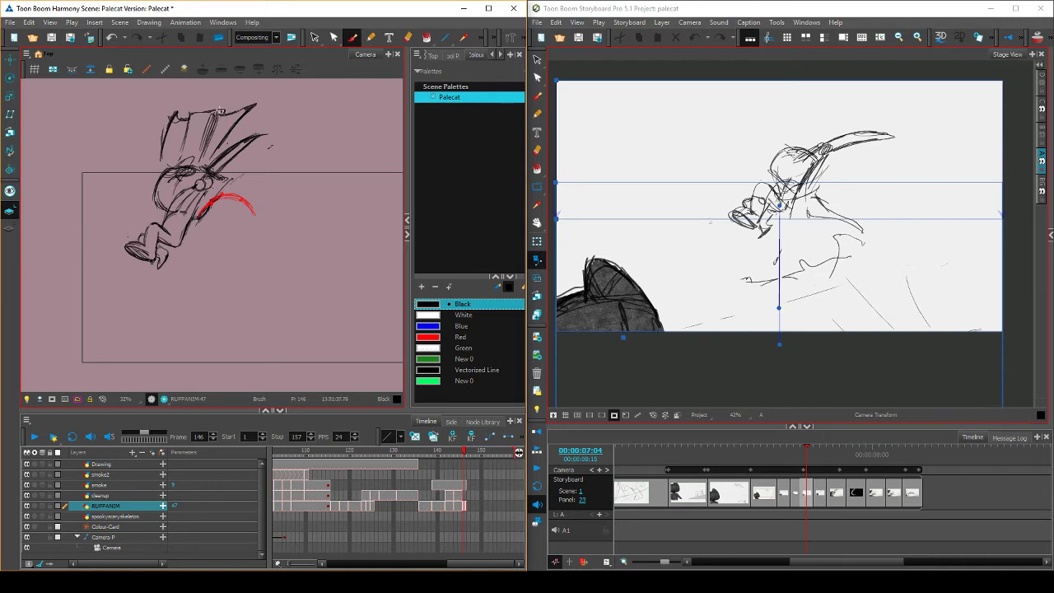
pyautogui.press(',')
pyautogui.press('.')
pyautogui.press(',')
pyautogui.press('.')
# Erase stray lines outside the cape's outer edge and redraw its upper corner and hem
pyautogui.moveTo(174, 112)
pyautogui.mouseDown()
pyautogui.moveTo(181, 120)
pyautogui.moveTo(157, 148)
pyautogui.mouseUp()
pyautogui.press(',')
pyautogui.press('.')
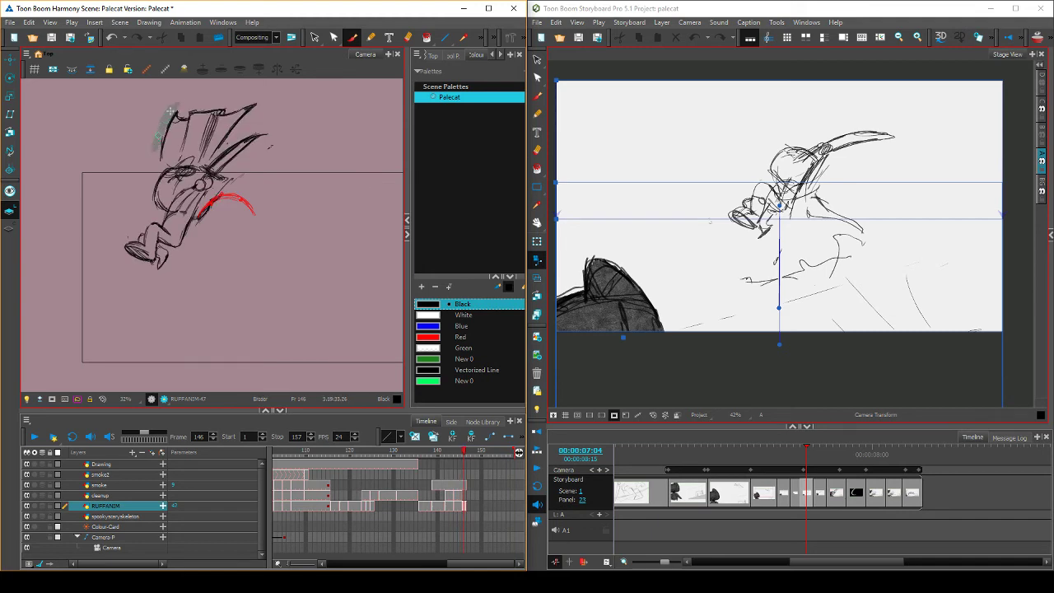
pyautogui.moveTo(174, 114); pyautogui.dragTo(201, 109)
pyautogui.press(',')
pyautogui.press('.')
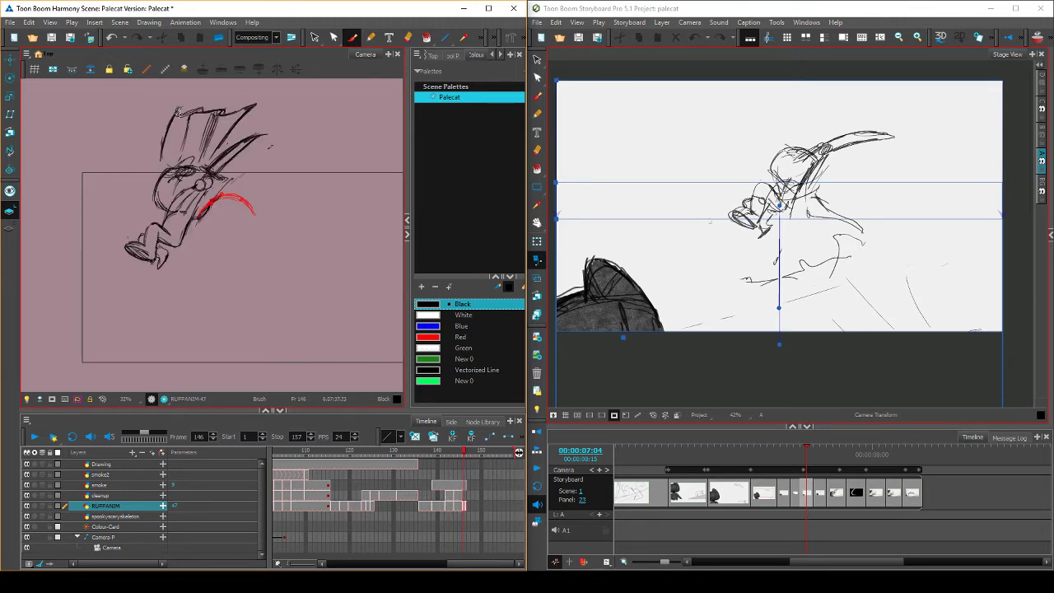
# Rework the inner fold line nearest the cape's outer edge, flipping repeatedly against frame 145
pyautogui.press(',')
pyautogui.press('.')
pyautogui.press(',')
pyautogui.press('.')
pyautogui.press(',')
pyautogui.press('.')
pyautogui.moveTo(188, 131)
pyautogui.mouseDown()
pyautogui.moveTo(194, 123)
pyautogui.moveTo(180, 159)
pyautogui.mouseUp()
pyautogui.press(',')
pyautogui.press('.')
pyautogui.press(',')
pyautogui.press('.')
pyautogui.press(',')
pyautogui.press('.')
# Strengthen the cape's middle fold above the sword hilt with the Brush tool and save the scene
pyautogui.hotkey('alt', 'b')
pyautogui.press(',')
pyautogui.press('.')
pyautogui.moveTo(211, 141); pyautogui.dragTo(219, 128)
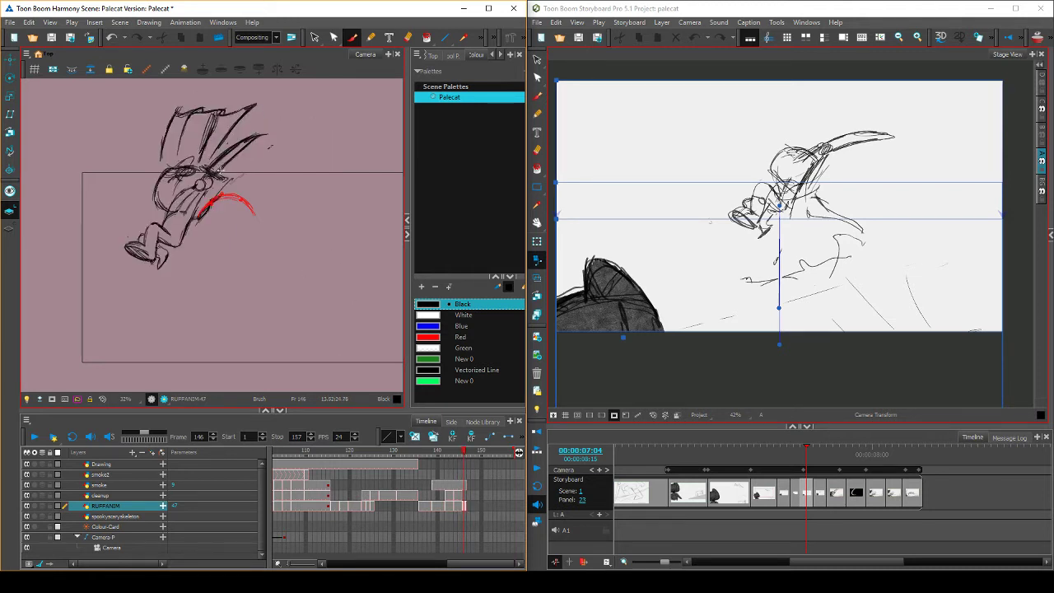
pyautogui.hotkey('ctrl', 's')
# Refine the cape's middle fold and extend its trailing tip, comparing with frame 145
pyautogui.moveTo(216, 129); pyautogui.dragTo(214, 134)
pyautogui.press(',')
pyautogui.press('.')
pyautogui.moveTo(215, 115); pyautogui.dragTo(204, 143)
pyautogui.moveTo(264, 103); pyautogui.dragTo(241, 123)
pyautogui.hotkey('alt', 'b')
pyautogui.press(',')
pyautogui.press('.')
pyautogui.press(',')
pyautogui.press('.')
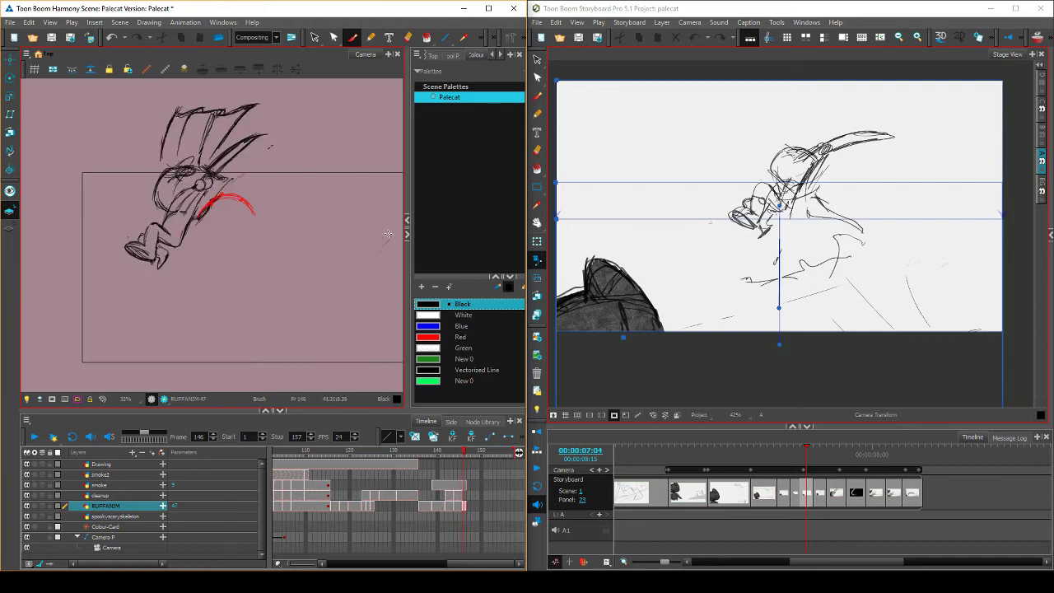
# Add short diagonal marks near the camera frame's right edge and shorten the cape's trailing tip
pyautogui.moveTo(389, 233); pyautogui.dragTo(375, 245)
pyautogui.moveTo(255, 104); pyautogui.dragTo(230, 116)
pyautogui.press(',')
pyautogui.press('.')
pyautogui.press(',')
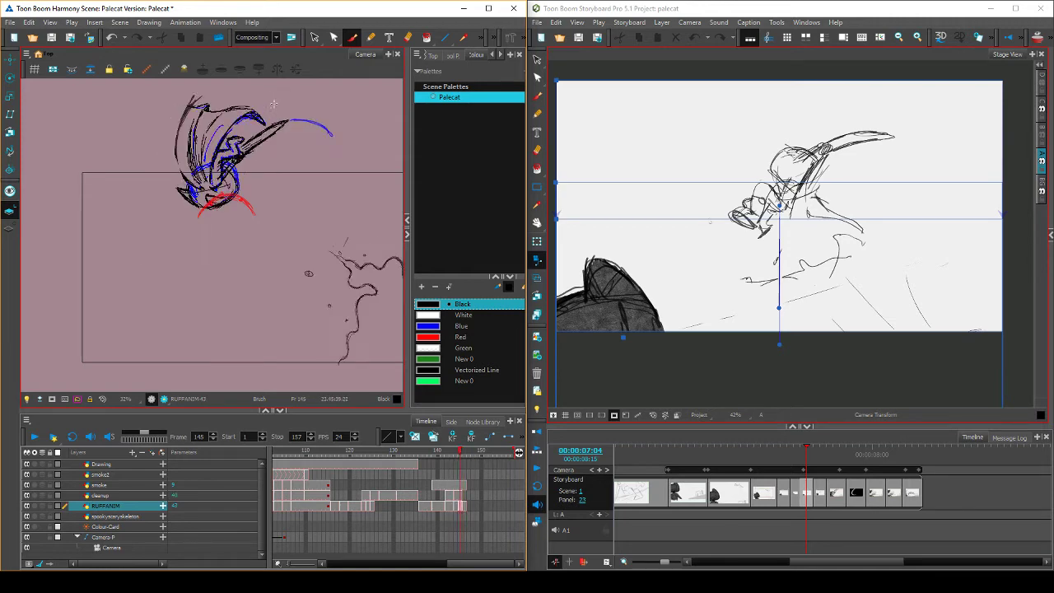
pyautogui.press('.')
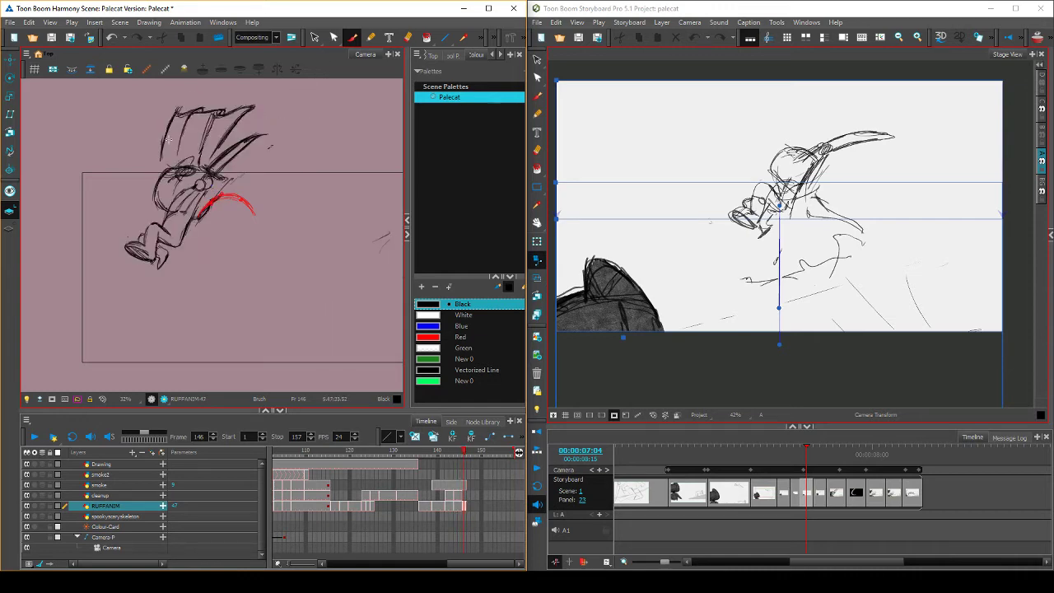
# Redraw the cape's outer edge slightly further in and down to the head, comparing with frame 145
pyautogui.press(',')
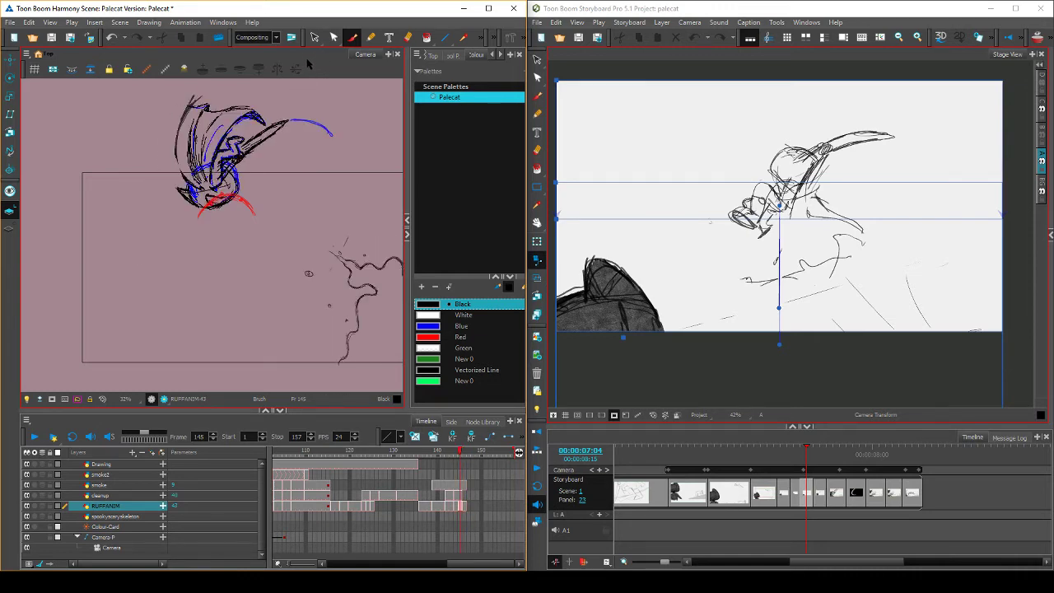
pyautogui.press('.')
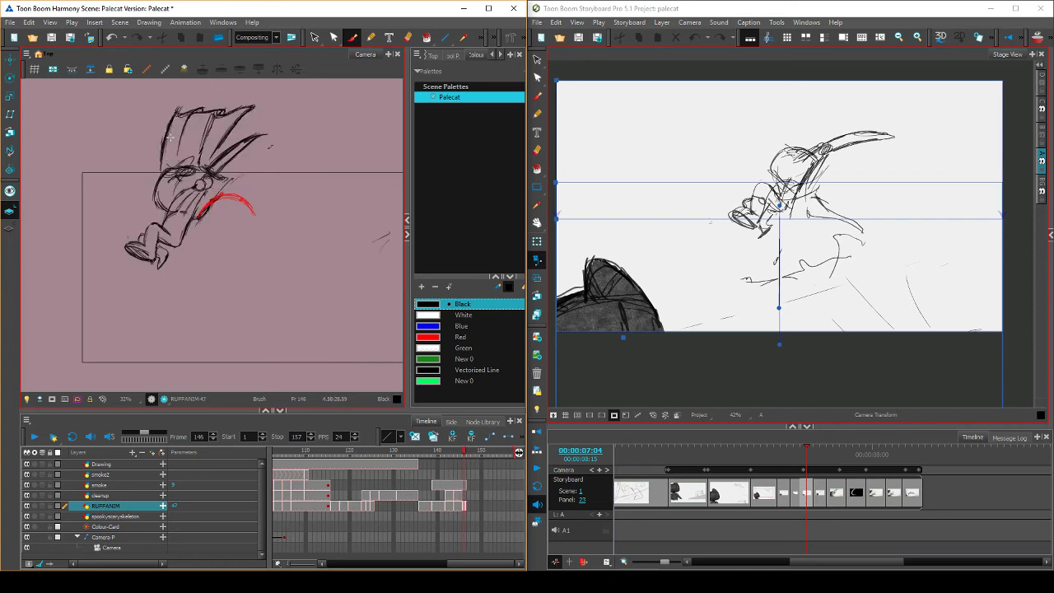
pyautogui.press('.')
pyautogui.moveTo(167, 110)
pyautogui.mouseDown()
pyautogui.moveTo(158, 168)
pyautogui.moveTo(182, 97)
pyautogui.mouseUp()
pyautogui.press(',')
pyautogui.press('.')
pyautogui.press(',')
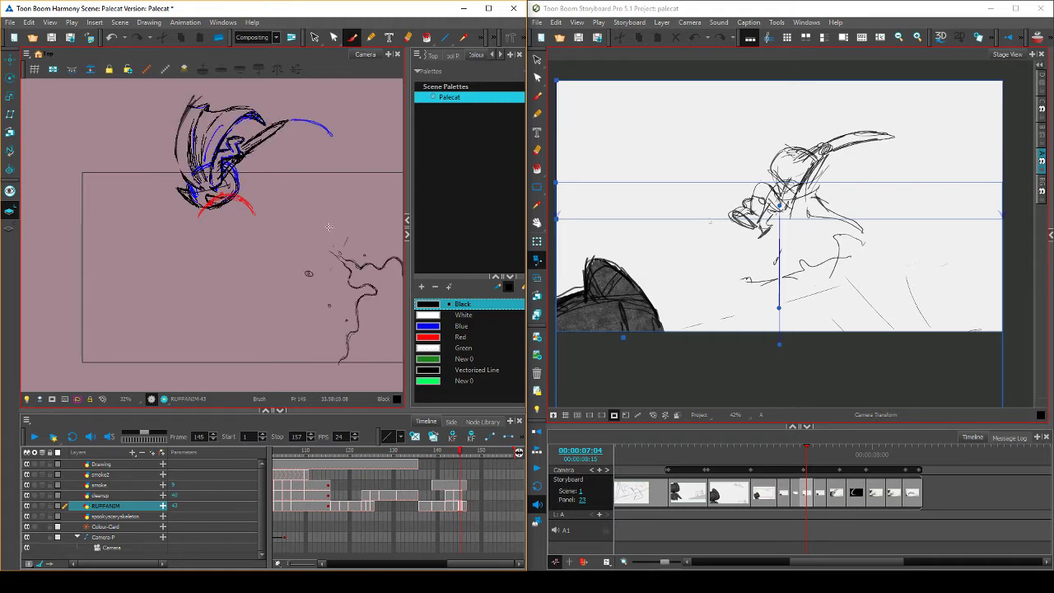
pyautogui.press('.')
pyautogui.press(',')
pyautogui.press('.')
# Flip through the frames leading up to frame 146 to check the cape's motion, and save the scene
pyautogui.press(',')
pyautogui.press(',')
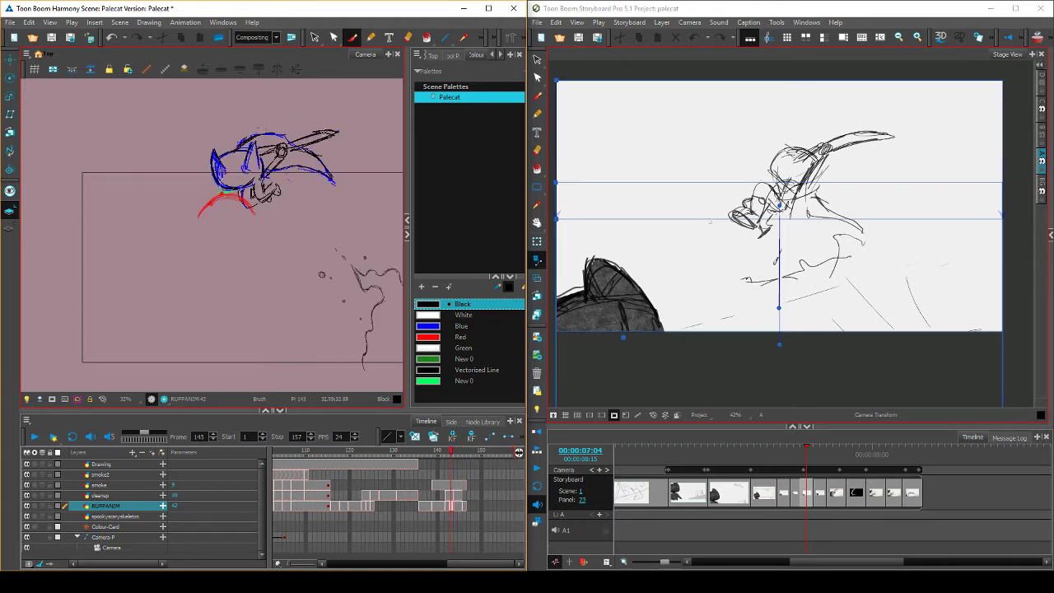
pyautogui.press('.')
pyautogui.press(',')
pyautogui.press(',')
pyautogui.press(',')
pyautogui.press(',')
pyautogui.press('.')
pyautogui.press('.')
pyautogui.press('.')
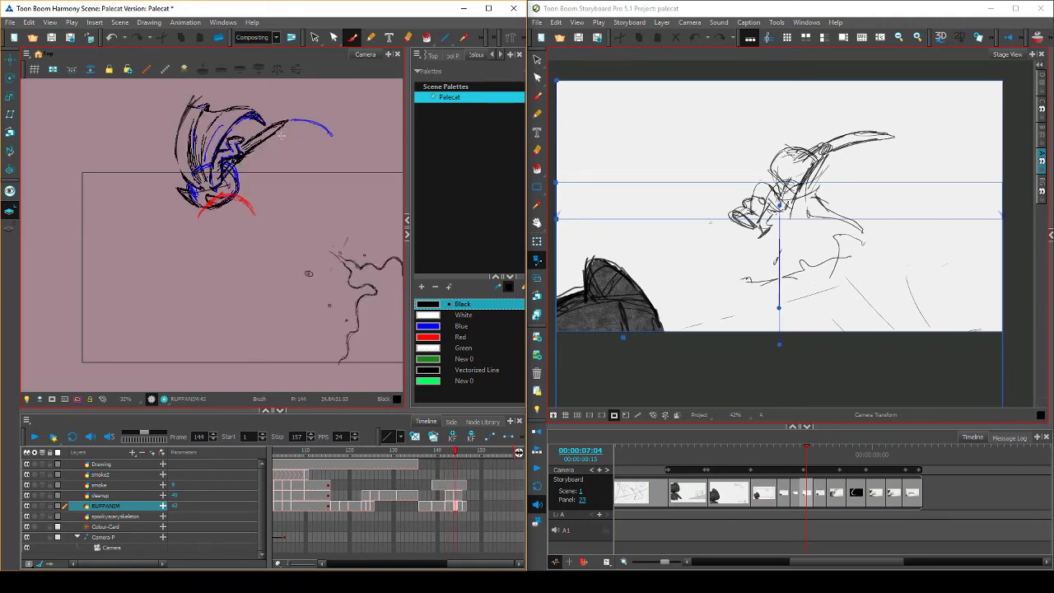
pyautogui.press(',')
pyautogui.press('.')
pyautogui.press('.')
pyautogui.press('.')
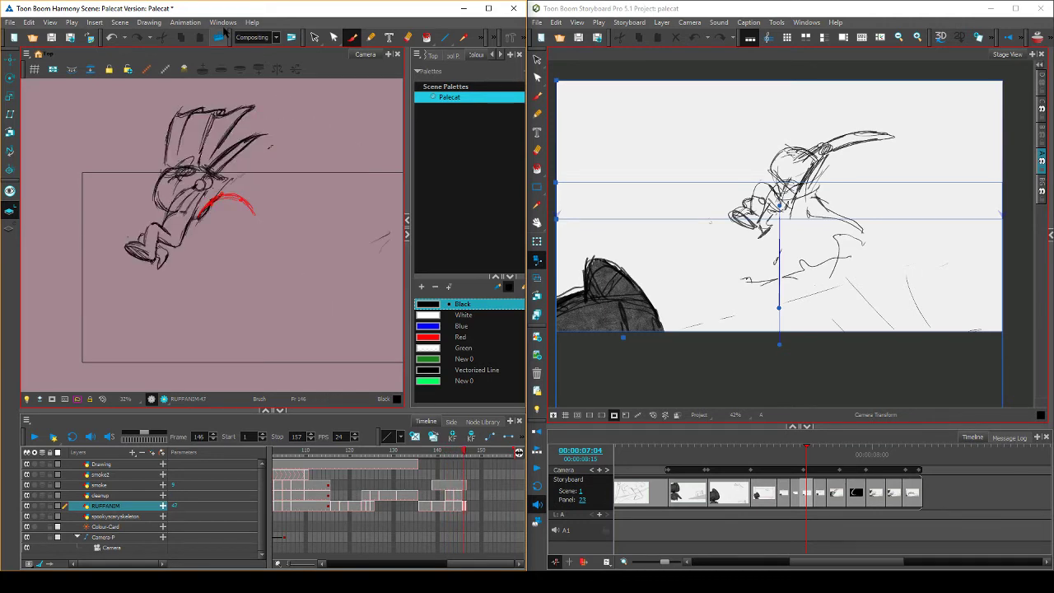
pyautogui.hotkey('ctrl', 's')
# Select the cape lines on frame 146 and lower the cape closer to the head, comparing with frame 145
pyautogui.click(314, 37)
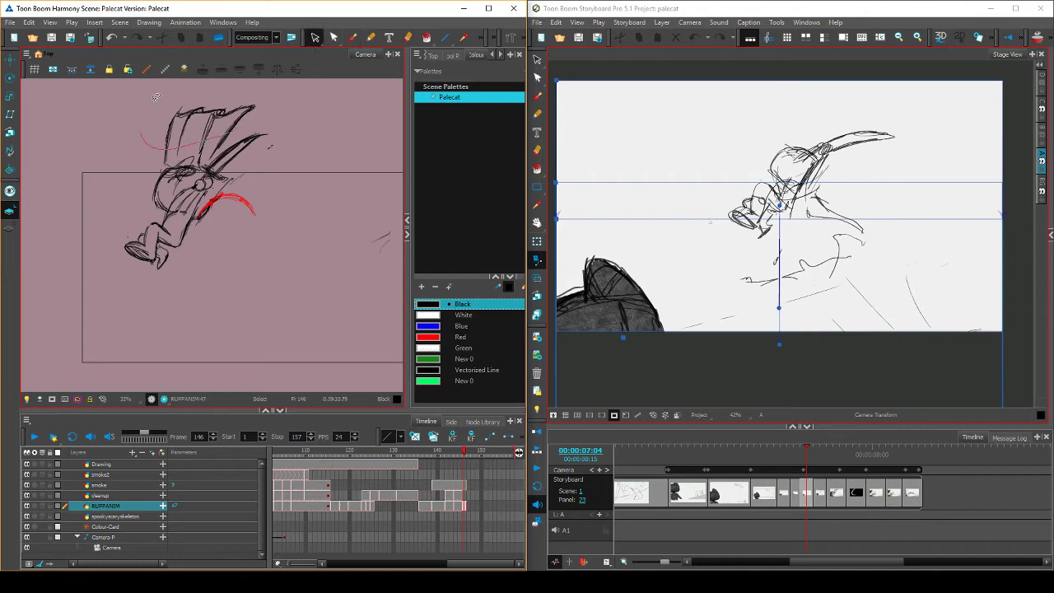
pyautogui.moveTo(156, 98)
pyautogui.mouseDown()
pyautogui.moveTo(258, 104)
pyautogui.moveTo(196, 103)
pyautogui.moveTo(217, 112)
pyautogui.mouseUp()
pyautogui.click(268, 85)
pyautogui.press(',')
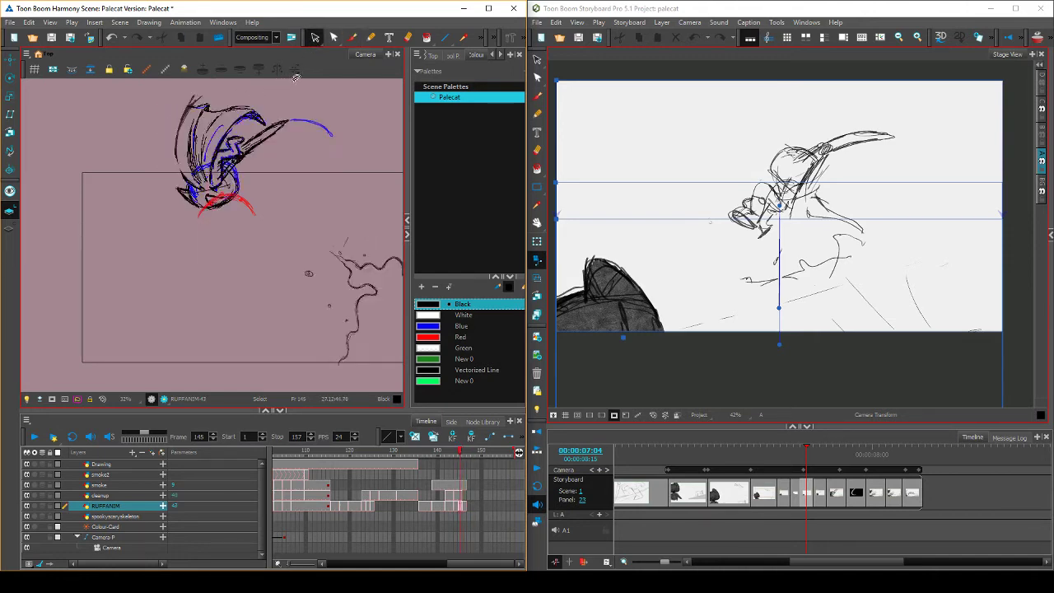
pyautogui.press('.')
pyautogui.moveTo(154, 124)
pyautogui.mouseDown()
pyautogui.moveTo(265, 109)
pyautogui.moveTo(206, 116)
pyautogui.mouseUp()
pyautogui.click(261, 109)
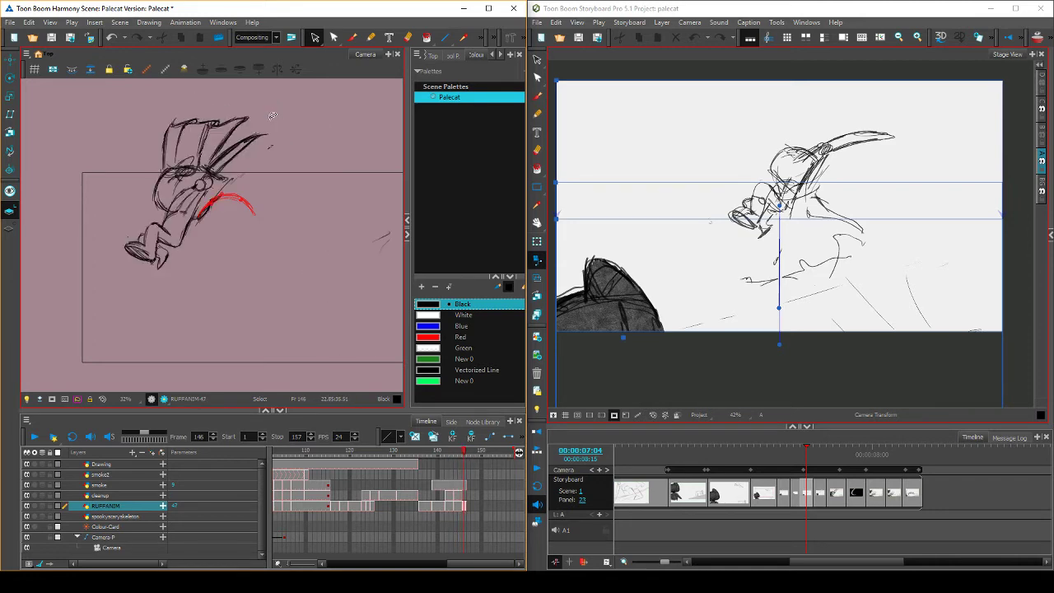
pyautogui.press(',')
pyautogui.press('.')
pyautogui.moveTo(147, 136); pyautogui.dragTo(232, 107)
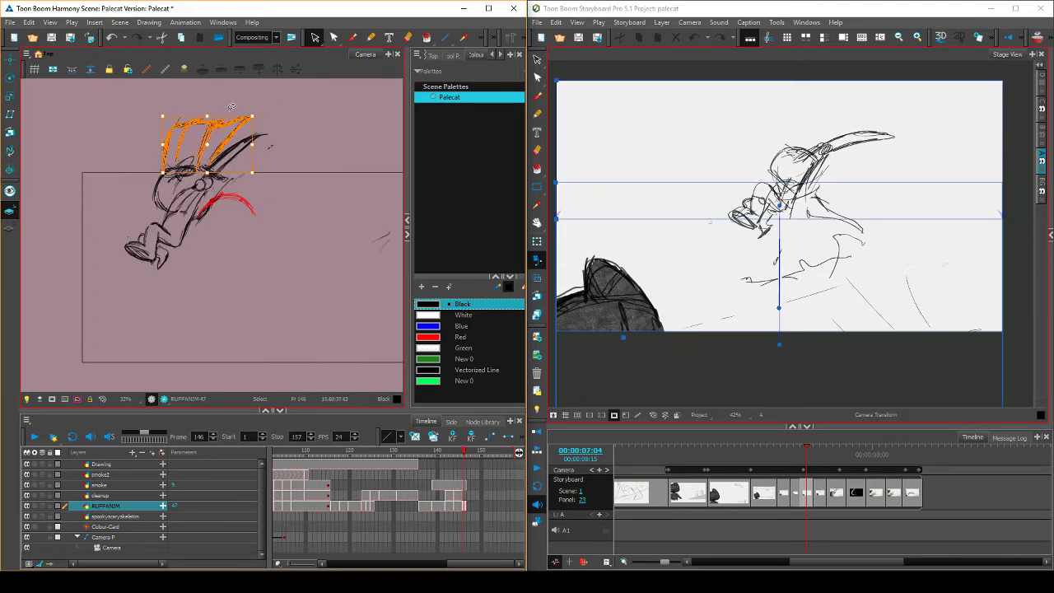
pyautogui.press(',')
pyautogui.press('.')
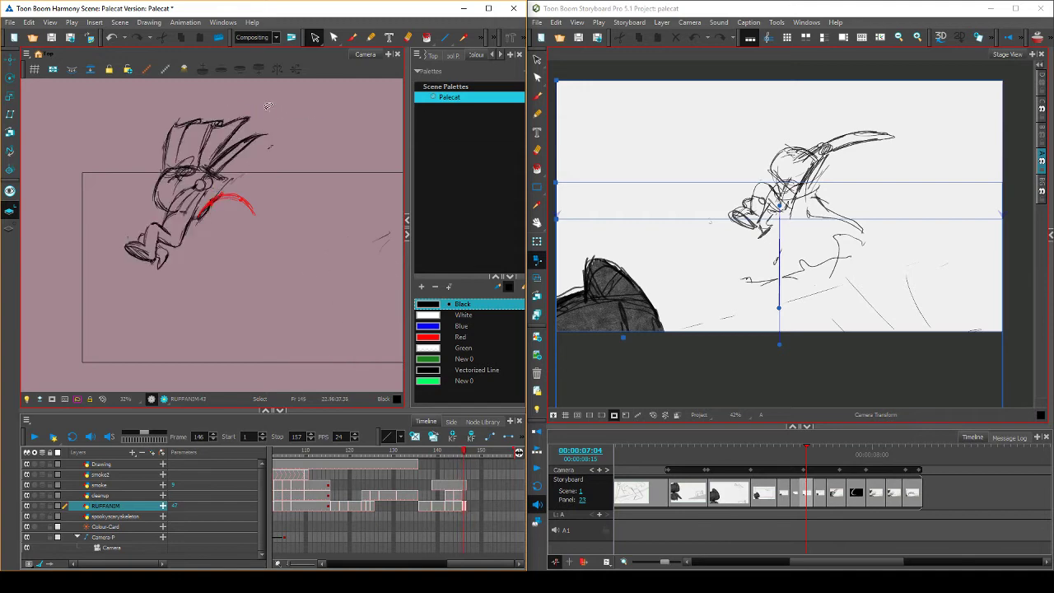
# Compare the cape on frame 146 with frame 145 and return to the Brush tool
pyautogui.press(',')
pyautogui.press('.')
pyautogui.press(',')
pyautogui.click(352, 38)
pyautogui.press(',')
pyautogui.press('.')
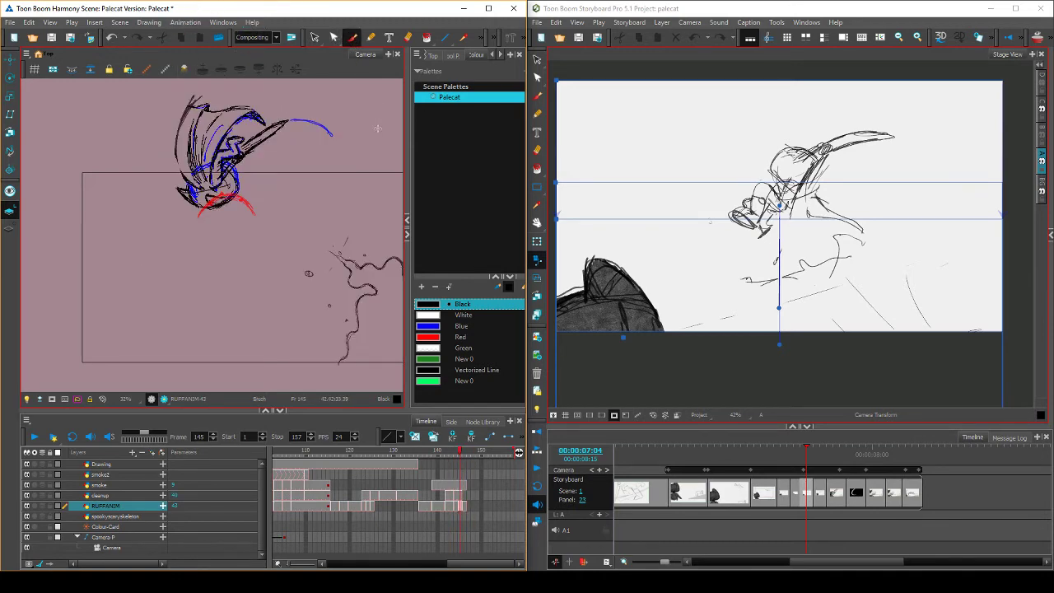
# Flip through frames 143 to 146 to check how the character's pose and cape move into frame 146
pyautogui.press('.')
pyautogui.press(',')
pyautogui.press('.')
pyautogui.press(',')
pyautogui.press(',')
pyautogui.press(',')
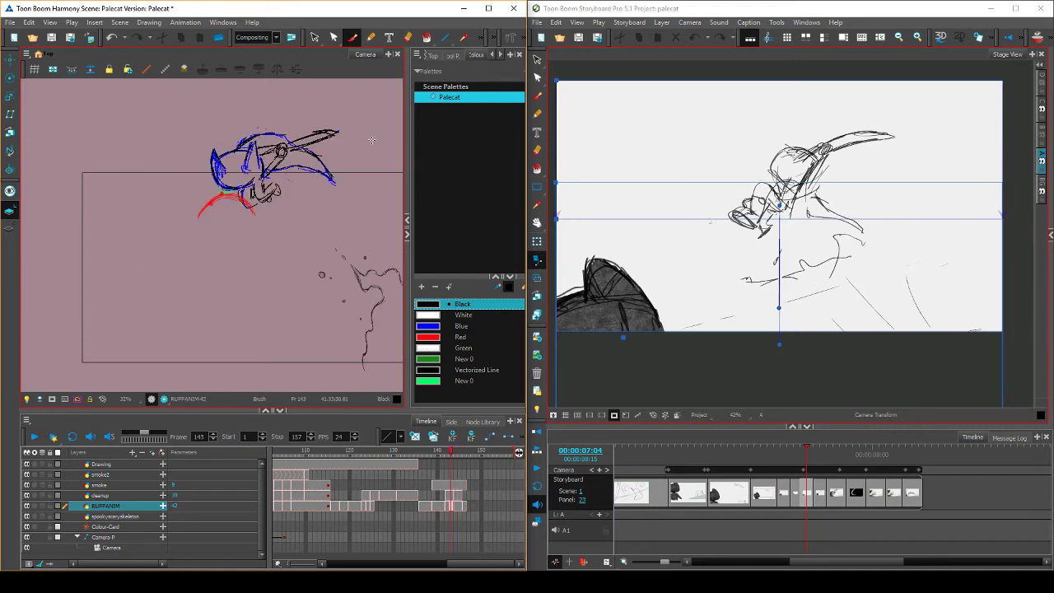
pyautogui.press('.')
pyautogui.press('.')
pyautogui.press('.')
pyautogui.press(',')
pyautogui.press('.')
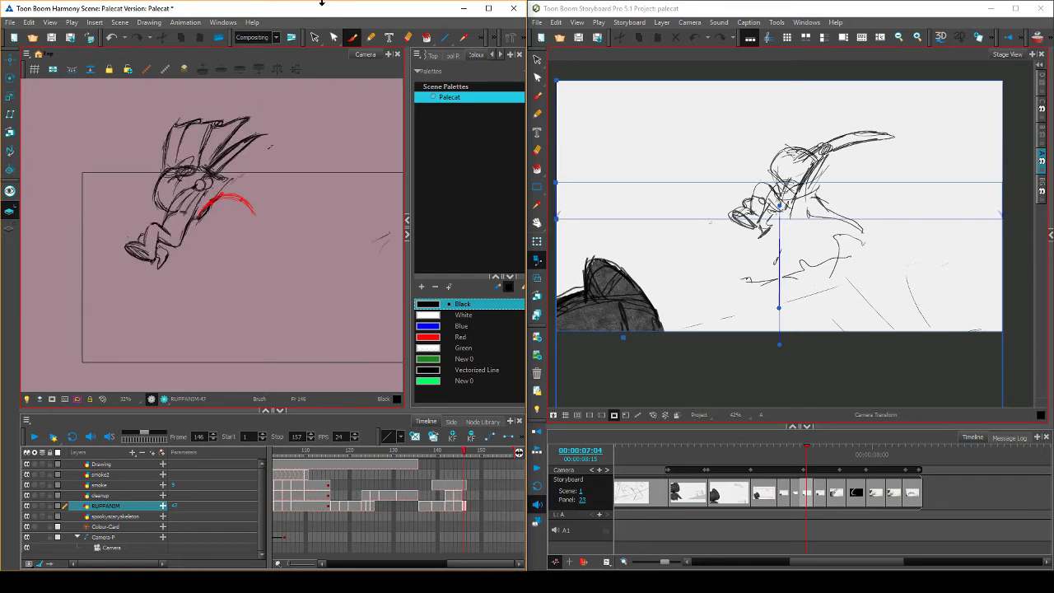
# Select the body and sword on frame 146, leaving out the cape, and shift them slightly right
pyautogui.click(314, 37)
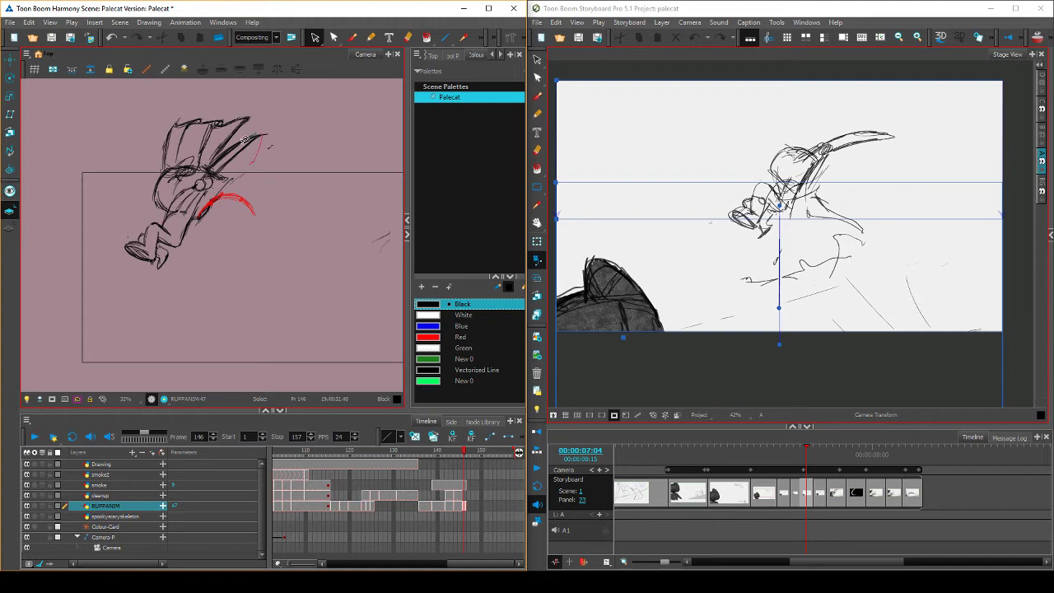
pyautogui.moveTo(170, 168)
pyautogui.mouseDown()
pyautogui.moveTo(111, 276)
pyautogui.moveTo(215, 191)
pyautogui.moveTo(205, 189)
pyautogui.mouseUp()
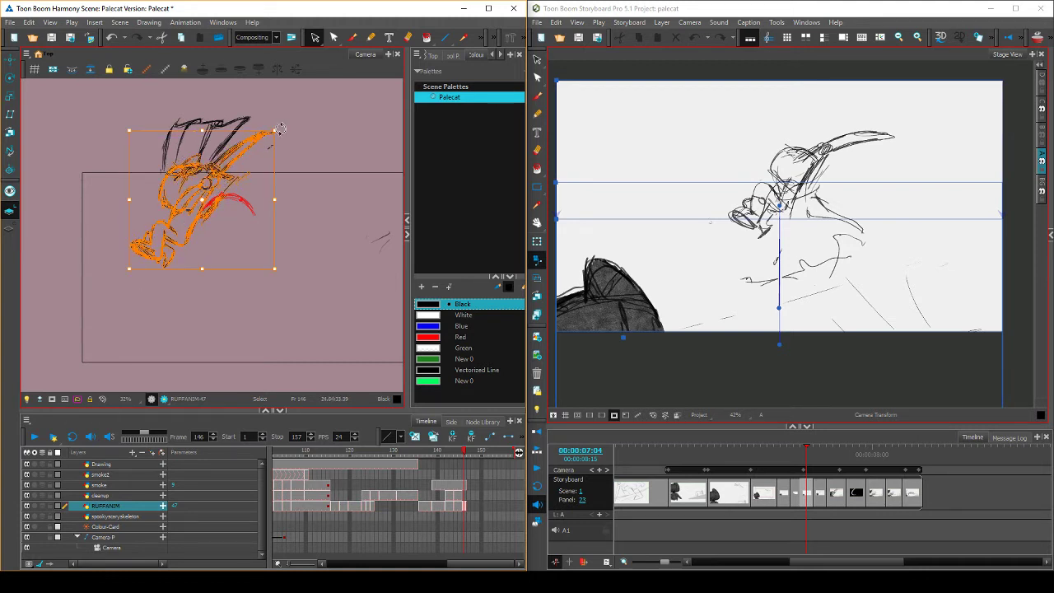
pyautogui.moveTo(281, 129); pyautogui.dragTo(280, 126)
pyautogui.click(297, 118)
pyautogui.press('f')
pyautogui.press('g')
pyautogui.press('f')
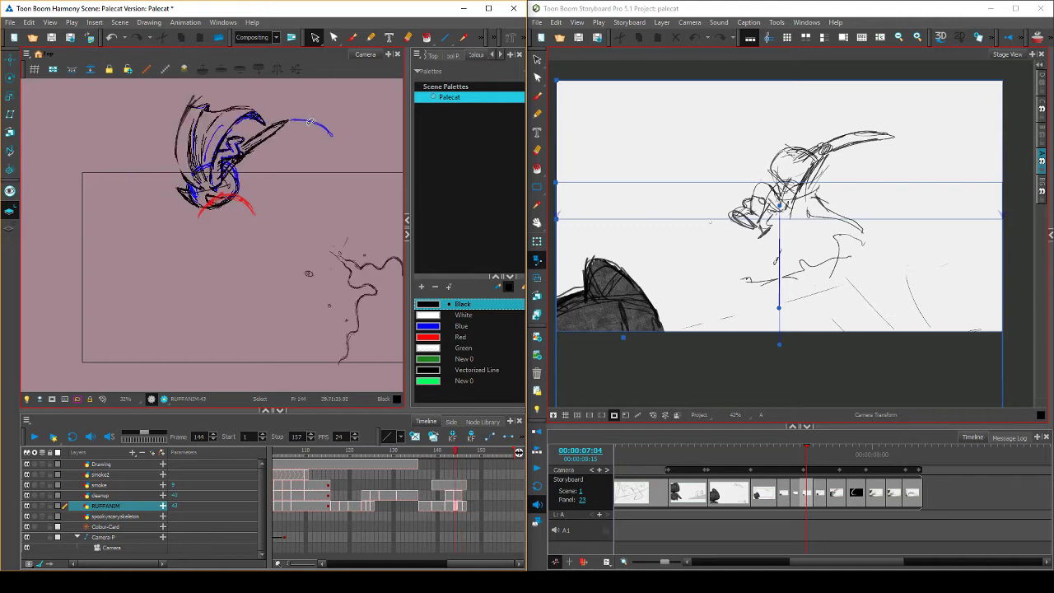
# Flip through frames 143 to 146 to check the shifted body against the preceding drawings
pyautogui.press(',')
pyautogui.press('.')
pyautogui.press('.')
pyautogui.press('.')
pyautogui.press(',')
pyautogui.press(',')
pyautogui.press(',')
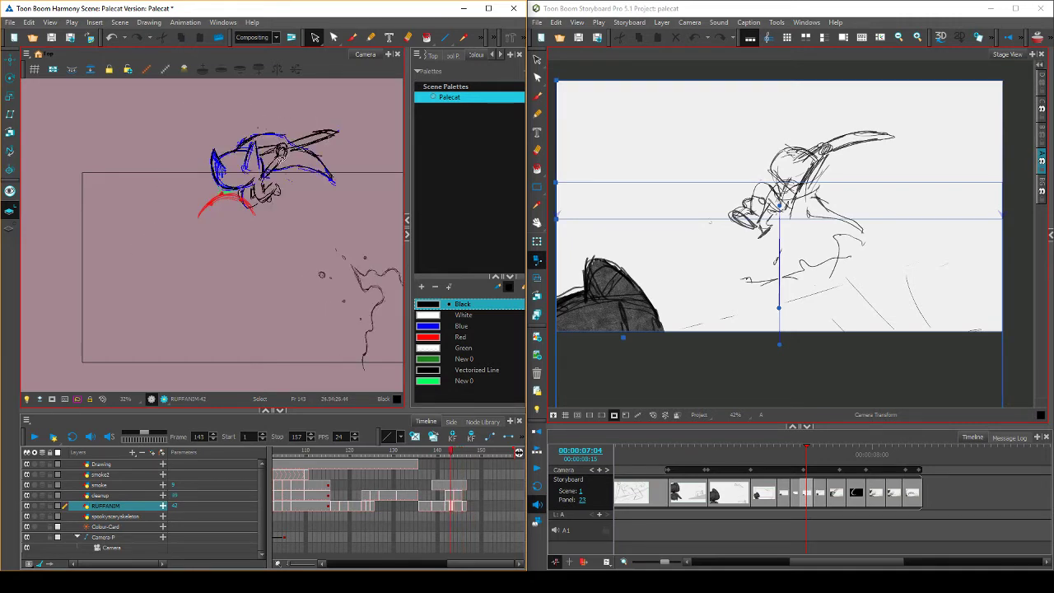
pyautogui.press('.')
pyautogui.press('.')
pyautogui.press('.')
# Rotate the body and sword slightly clockwise on frame 146, comparing the pose with the preceding frames
pyautogui.hotkey('ctrl', 'a')
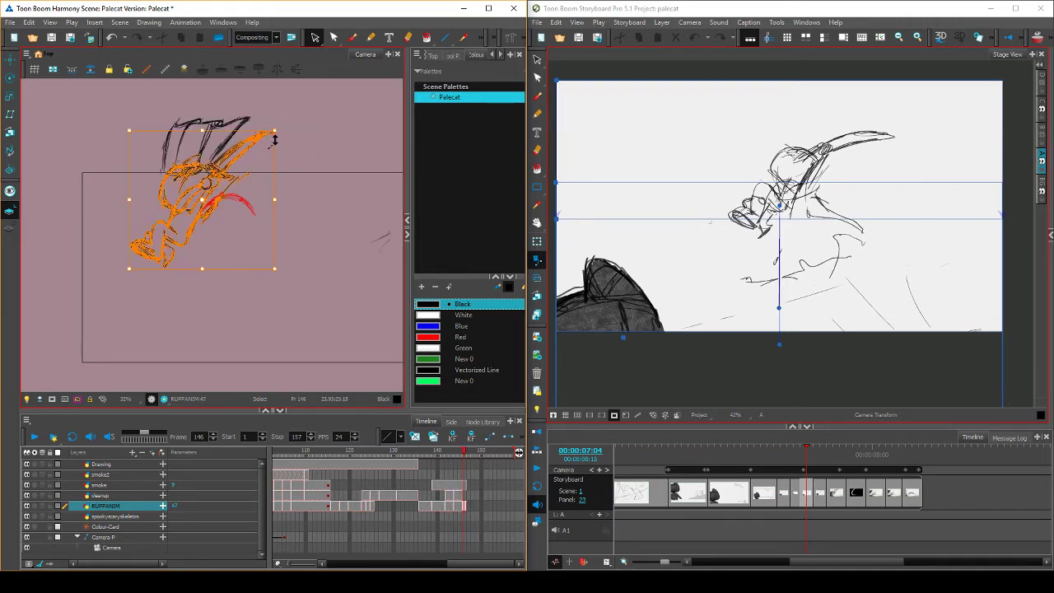
pyautogui.moveTo(281, 128)
pyautogui.mouseDown()
pyautogui.moveTo(290, 146)
pyautogui.moveTo(301, 141)
pyautogui.mouseUp()
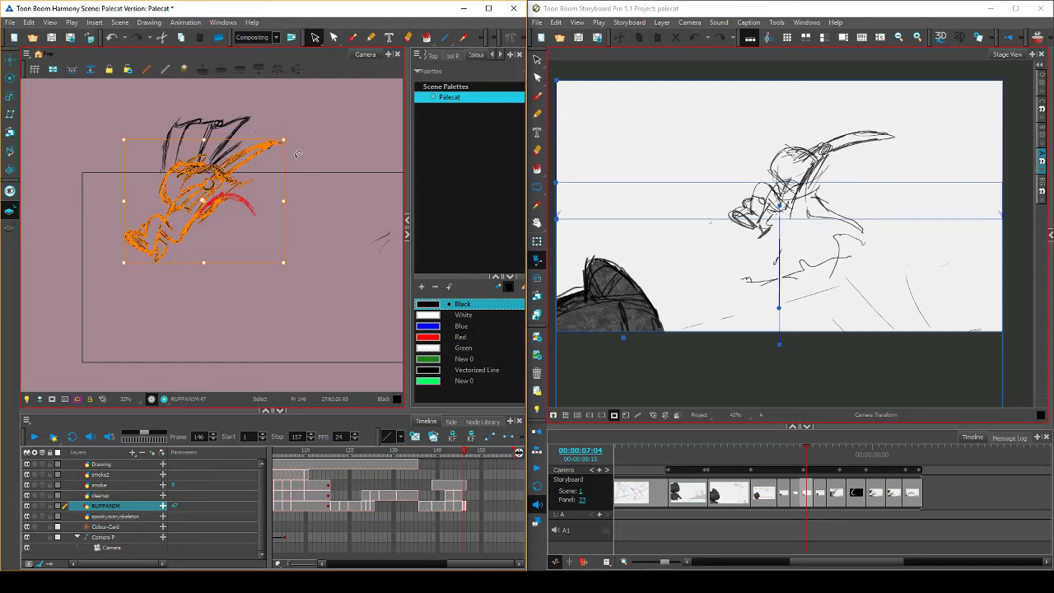
pyautogui.press(',')
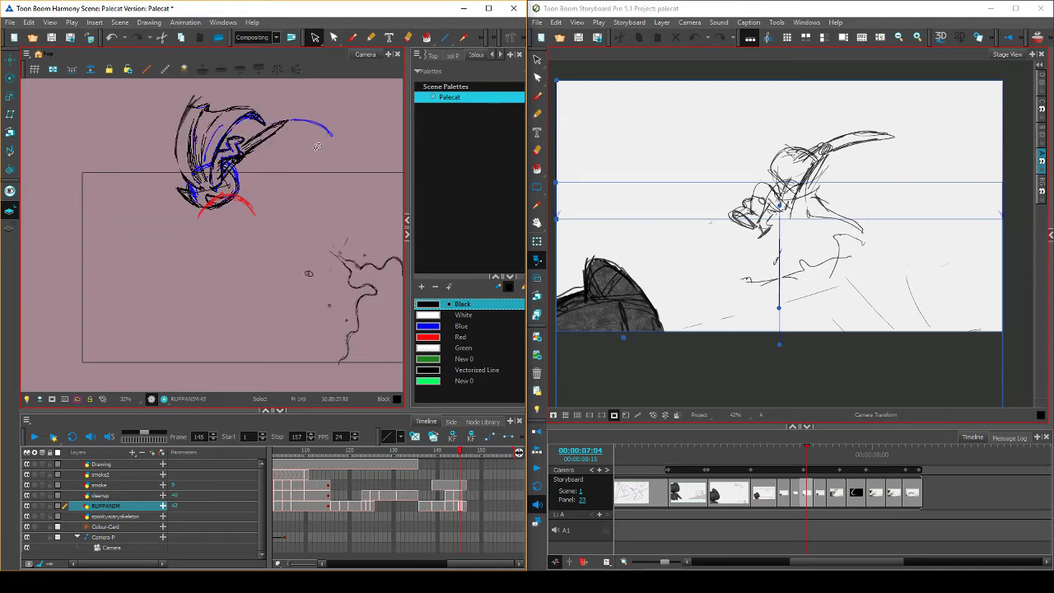
pyautogui.press(',')
pyautogui.press('.')
pyautogui.press('.')
pyautogui.press(',')
pyautogui.press('.')
pyautogui.press(',')
pyautogui.press(',')
pyautogui.press('.')
pyautogui.press('.')
pyautogui.press(',')
pyautogui.press('.')
# Select the legs on frame 146 and nudge them slightly right, comparing with frames 143 to 145
pyautogui.moveTo(181, 260)
pyautogui.mouseDown()
pyautogui.moveTo(120, 248)
pyautogui.moveTo(189, 249)
pyautogui.moveTo(212, 179)
pyautogui.mouseUp()
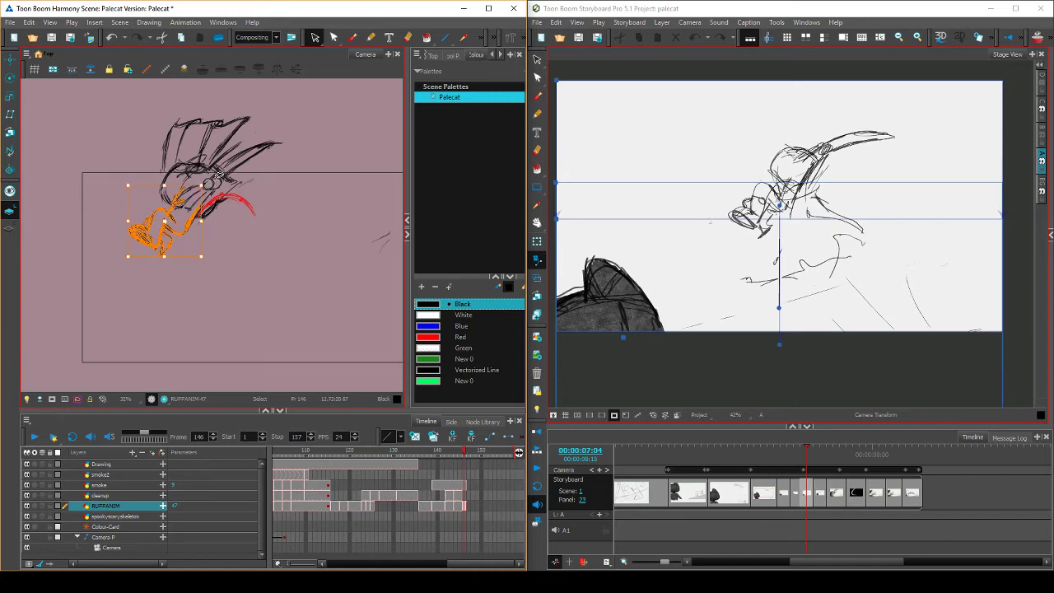
pyautogui.click(264, 175)
pyautogui.press(',')
pyautogui.press('.')
pyautogui.press(',')
pyautogui.press(',')
pyautogui.press(',')
pyautogui.press('.')
pyautogui.press('.')
pyautogui.press('.')
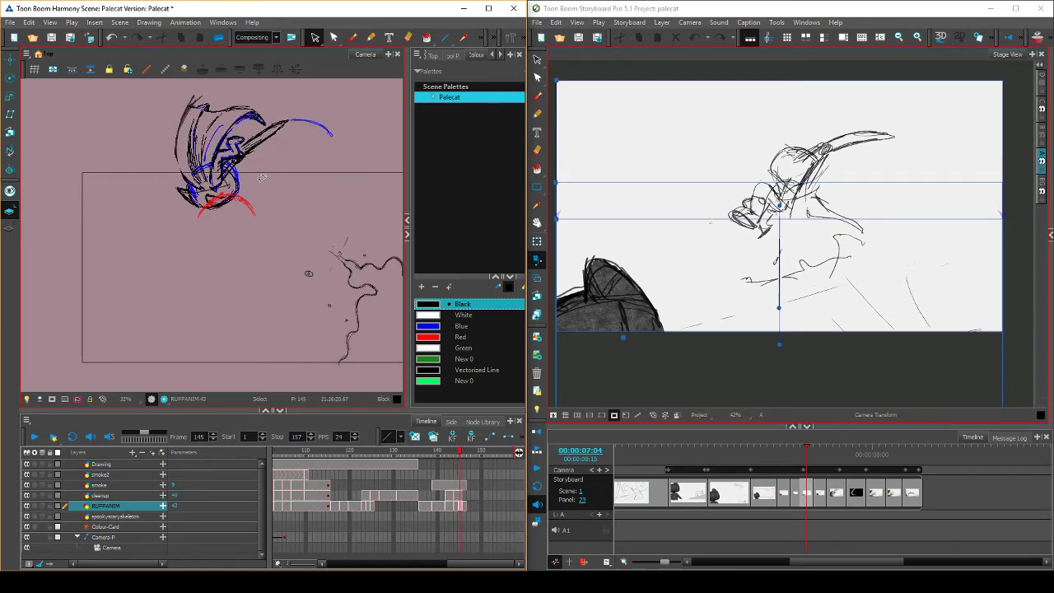
pyautogui.press(',')
pyautogui.press('.')
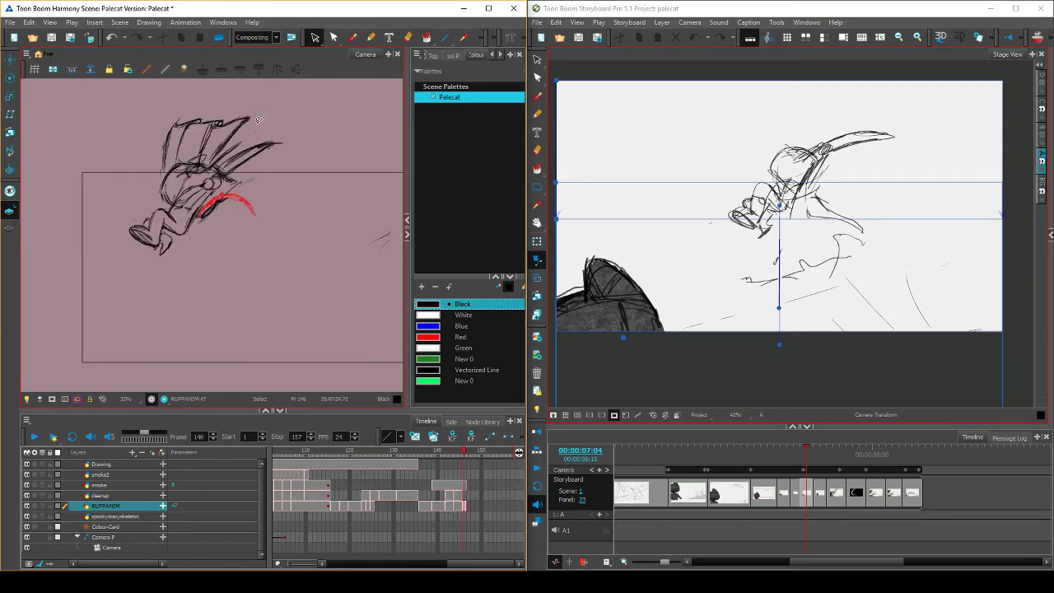
# Flip back and forth through the frames before 146 to check the legs' new placement
pyautogui.press(',')
pyautogui.press(',')
pyautogui.press(',')
pyautogui.press('.')
pyautogui.press('.')
pyautogui.press('.')
pyautogui.press(',')
pyautogui.press(',')
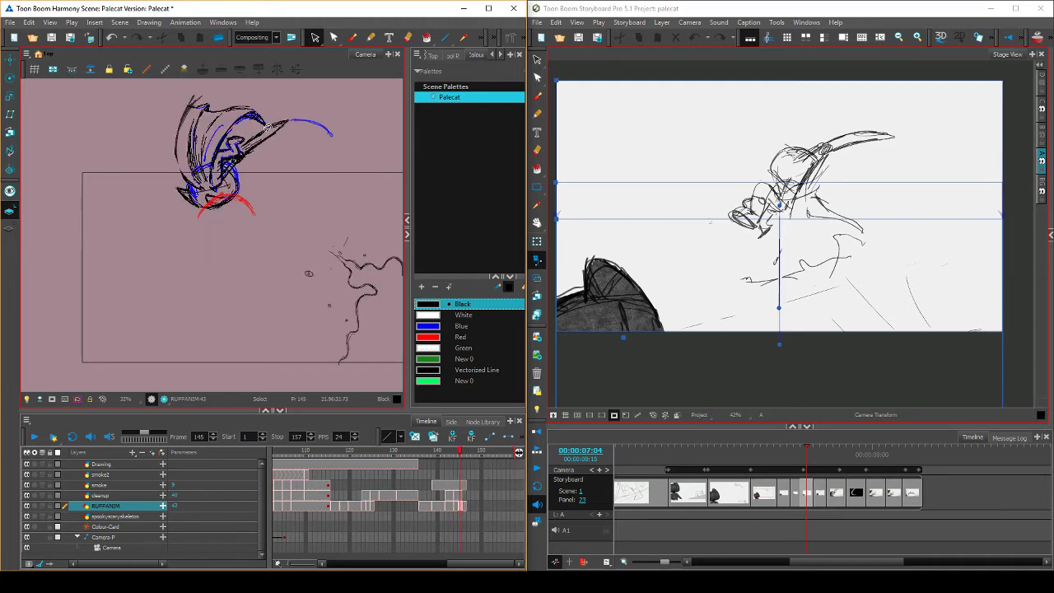
pyautogui.press('.')
pyautogui.press('.')
pyautogui.press(',')
pyautogui.press(',')
pyautogui.press('.')
pyautogui.press('.')
# Select the legs again and move them a little further right and down, comparing with frames 143 to 145
pyautogui.moveTo(153, 200)
pyautogui.mouseDown()
pyautogui.moveTo(178, 223)
pyautogui.moveTo(240, 171)
pyautogui.mouseUp()
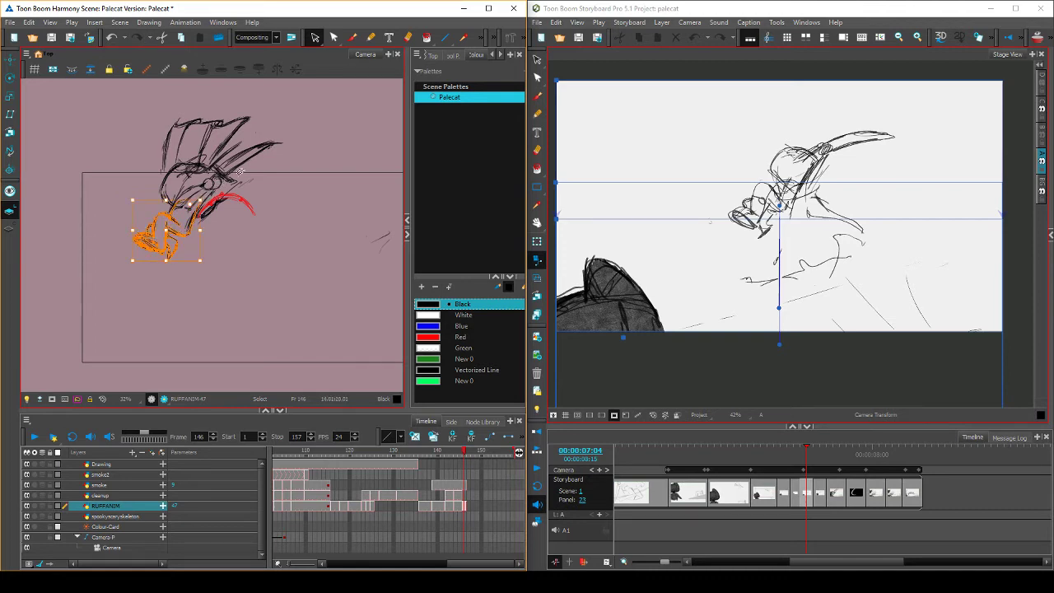
pyautogui.press(',')
pyautogui.press('.')
pyautogui.press(',')
pyautogui.press(',')
pyautogui.press('.')
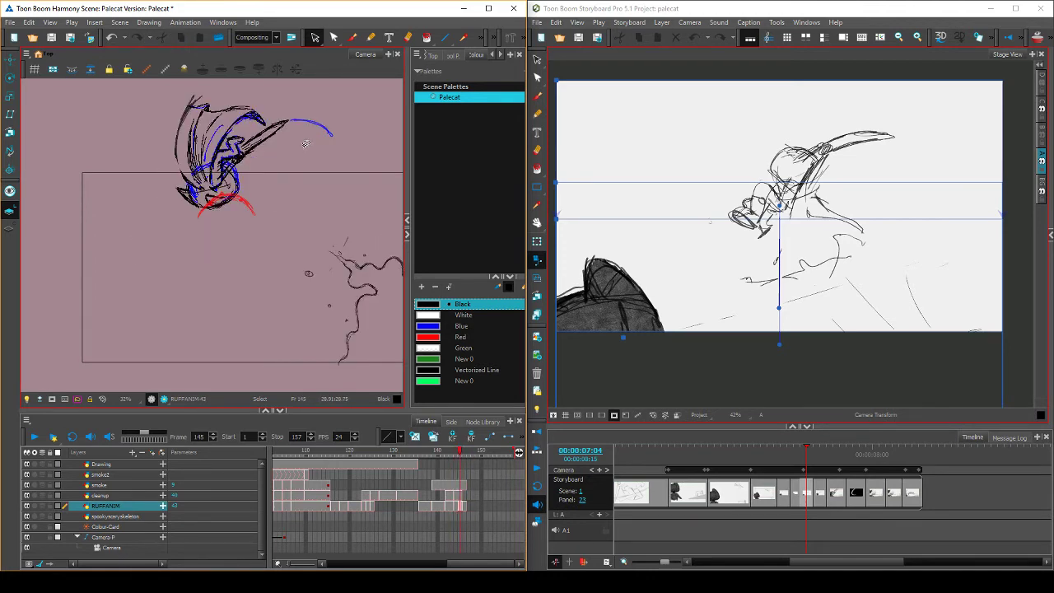
pyautogui.press(',')
pyautogui.press('.')
pyautogui.press(',')
pyautogui.press('.')
pyautogui.press(',')
pyautogui.press(',')
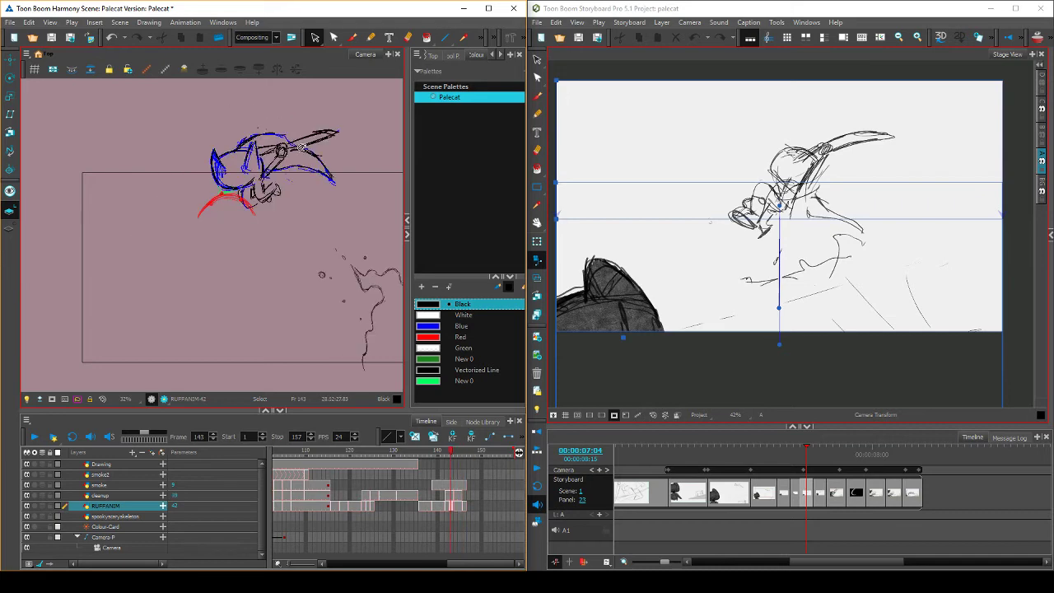
pyautogui.press('.')
pyautogui.press('.')
pyautogui.press('.')
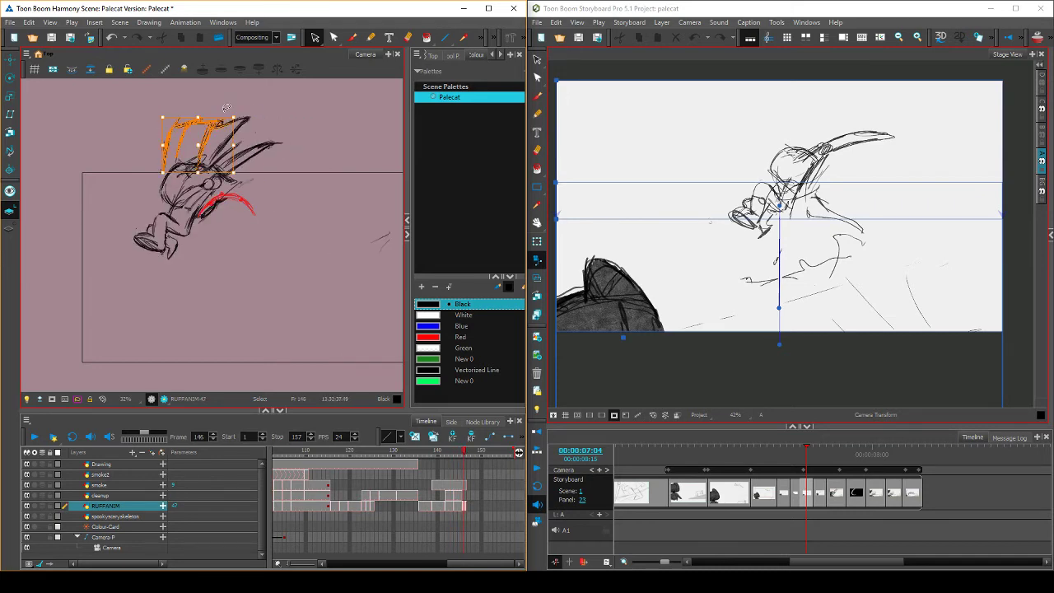
# Shift the selected left part of the cape slightly left on frame 146, comparing with the preceding frames
pyautogui.click(299, 99)
pyautogui.press(',')
pyautogui.press('.')
pyautogui.press(',')
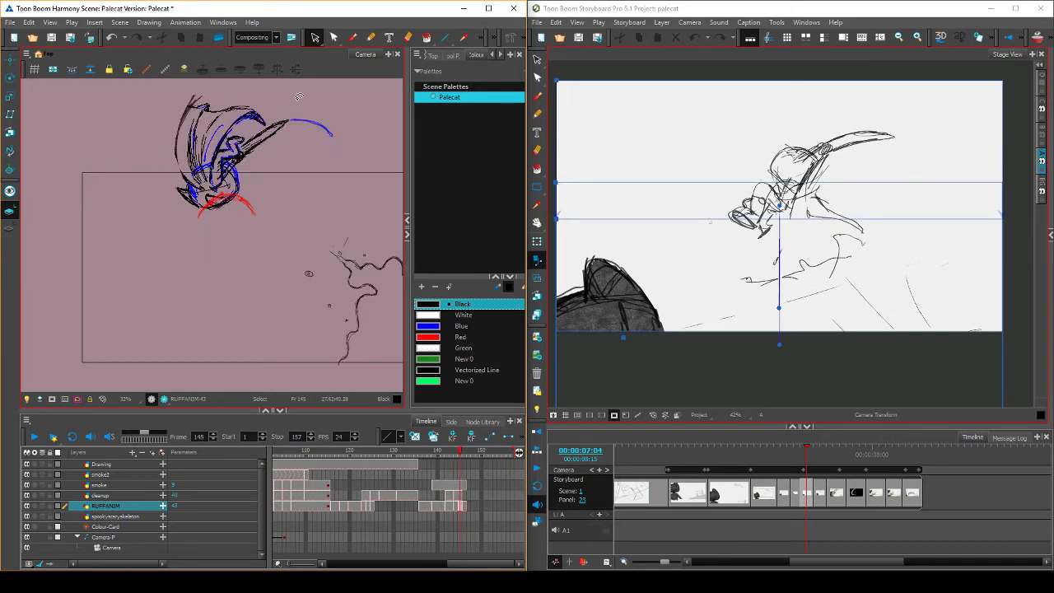
pyautogui.press(',')
pyautogui.press(',')
pyautogui.press('.')
pyautogui.press('.')
pyautogui.press('.')
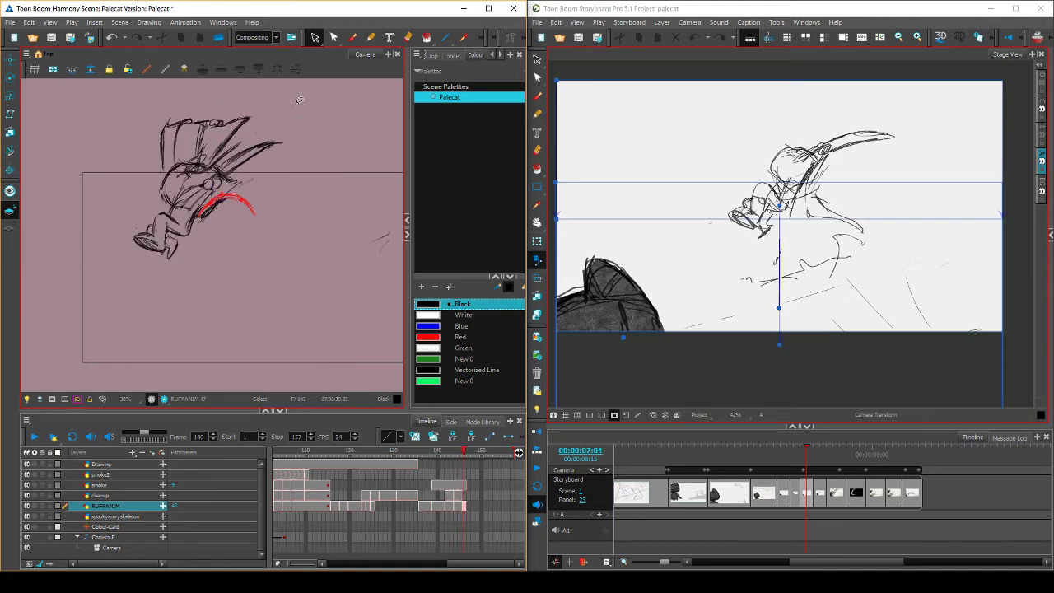
pyautogui.press(',')
pyautogui.press('.')
# Select the whole cape on frame 146 and tilt it slightly so its right tip sits lower, comparing with earlier frames
pyautogui.moveTo(151, 131); pyautogui.dragTo(256, 112)
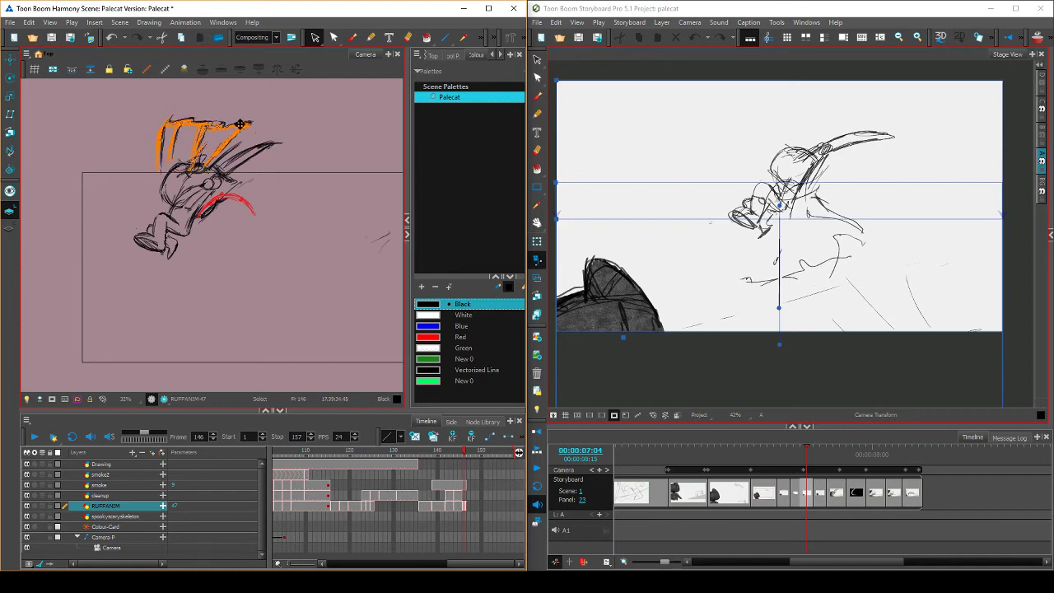
pyautogui.press(',')
pyautogui.press('.')
pyautogui.press(',')
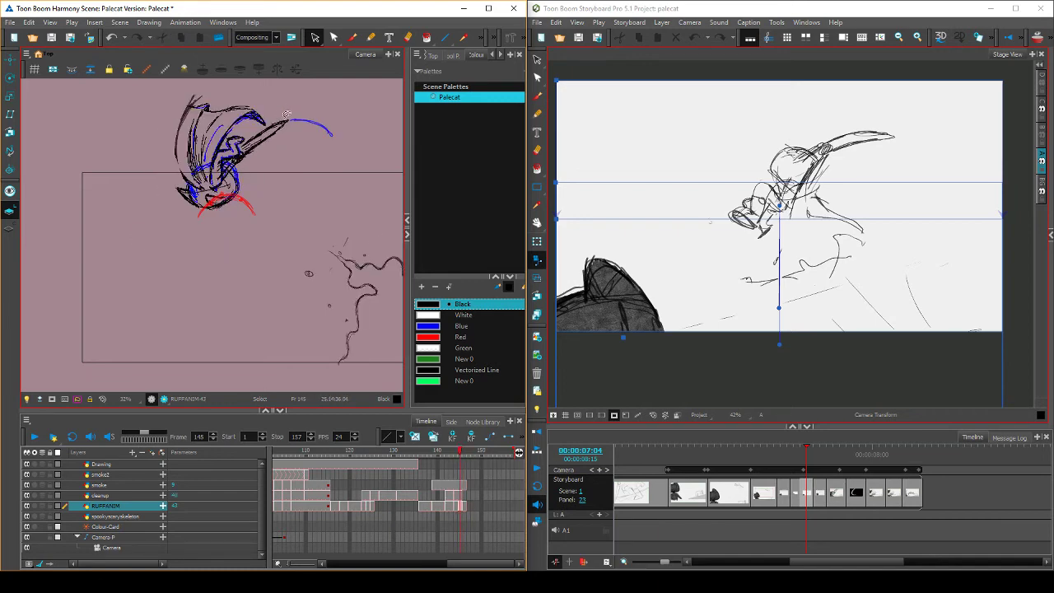
pyautogui.press(',')
pyautogui.press(',')
pyautogui.press('.')
pyautogui.press('.')
pyautogui.press('.')
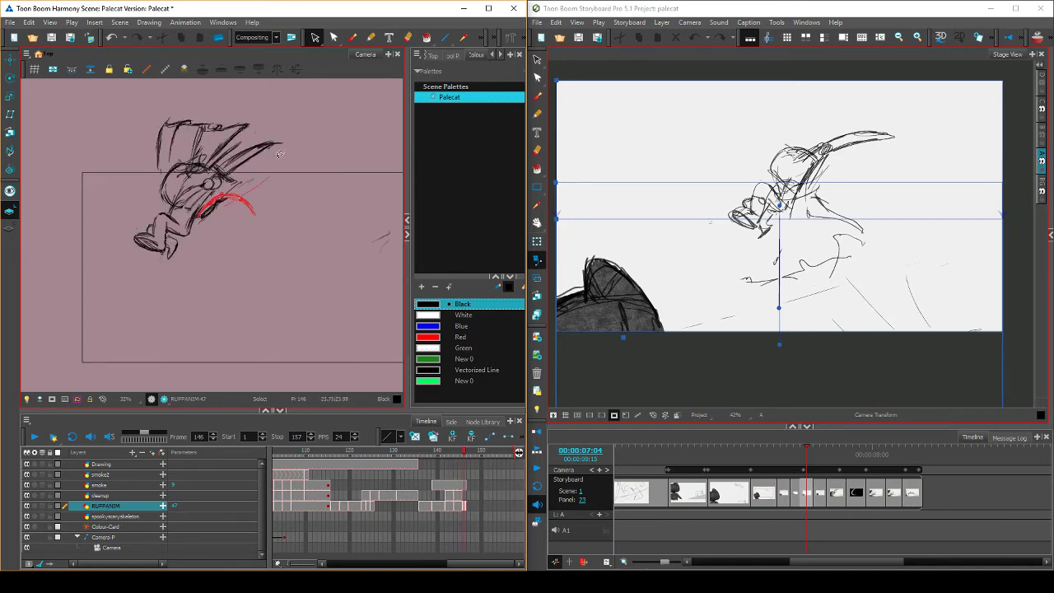
# Try moving the body and sword slightly left and down on frame 146, compare with frame 145, and undo the move
pyautogui.moveTo(129, 217); pyautogui.dragTo(194, 269)
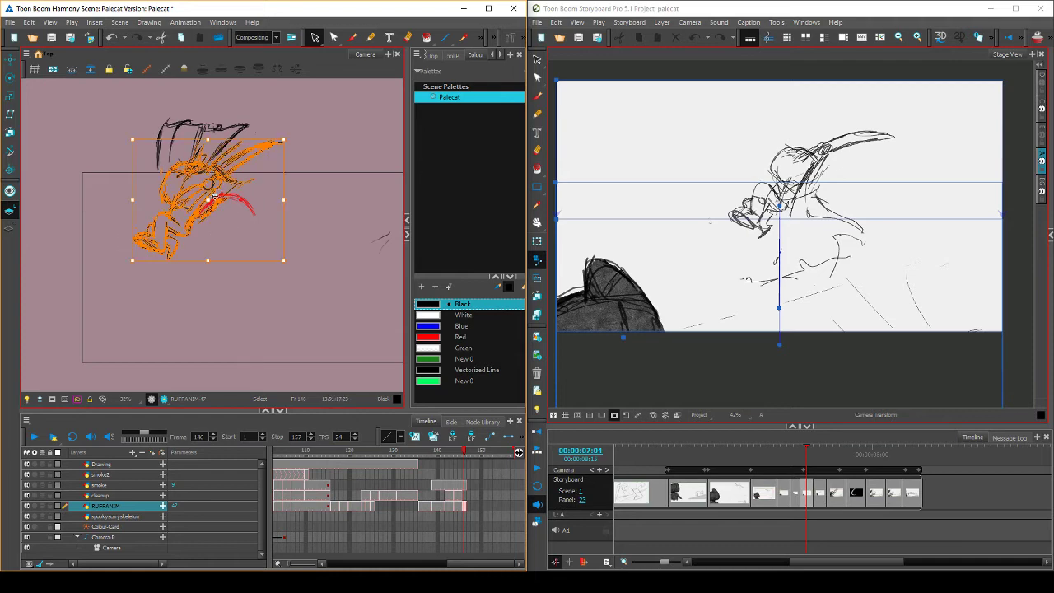
pyautogui.moveTo(265, 146); pyautogui.dragTo(277, 136)
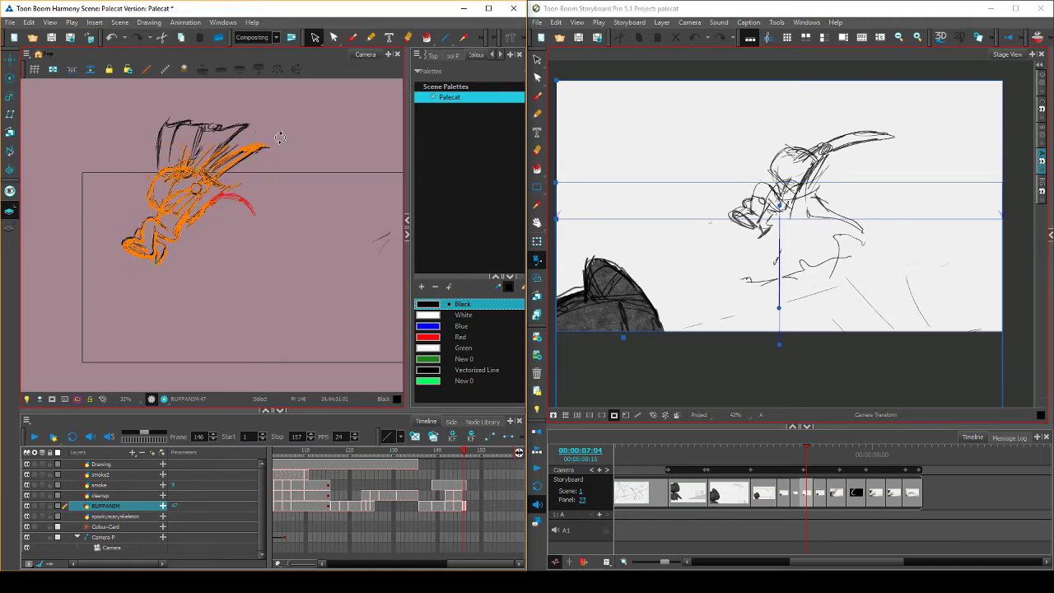
pyautogui.press('f')
pyautogui.press('g')
pyautogui.press('f')
pyautogui.press(',')
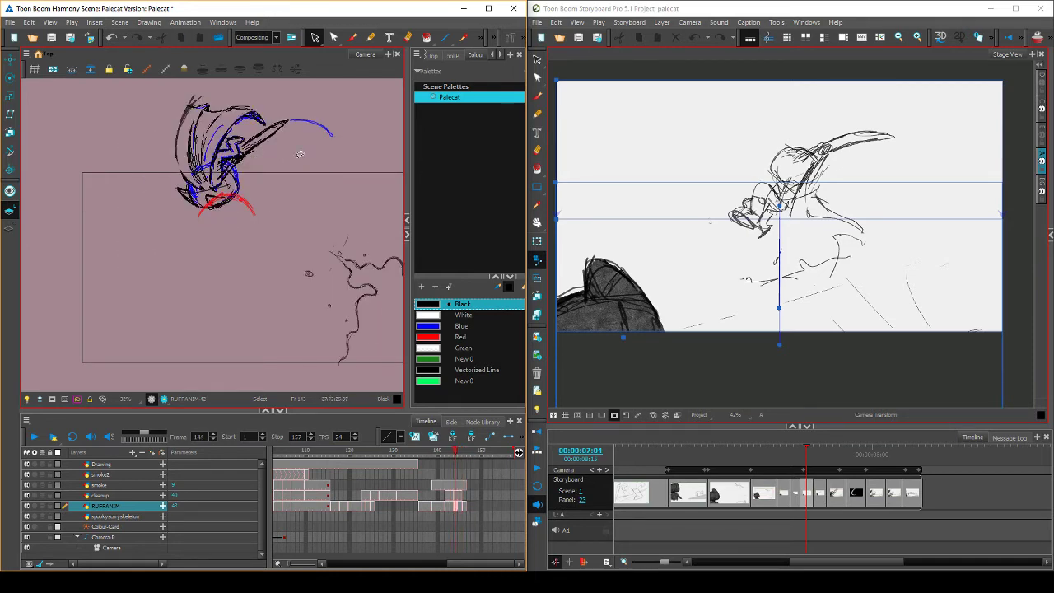
pyautogui.press('.')
pyautogui.press(',')
pyautogui.press('.')
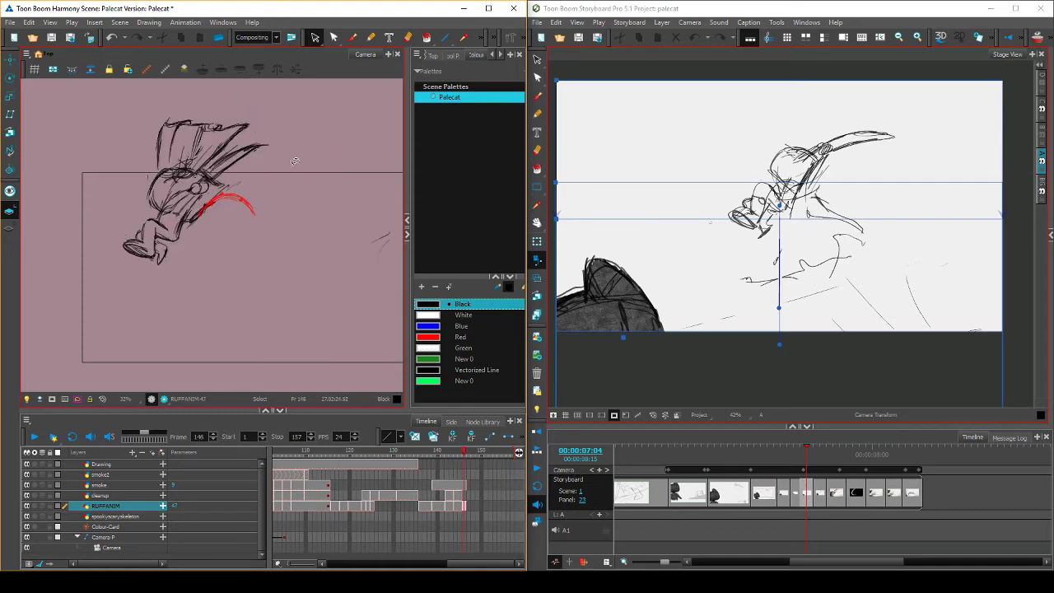
pyautogui.hotkey('ctrl', 'z')
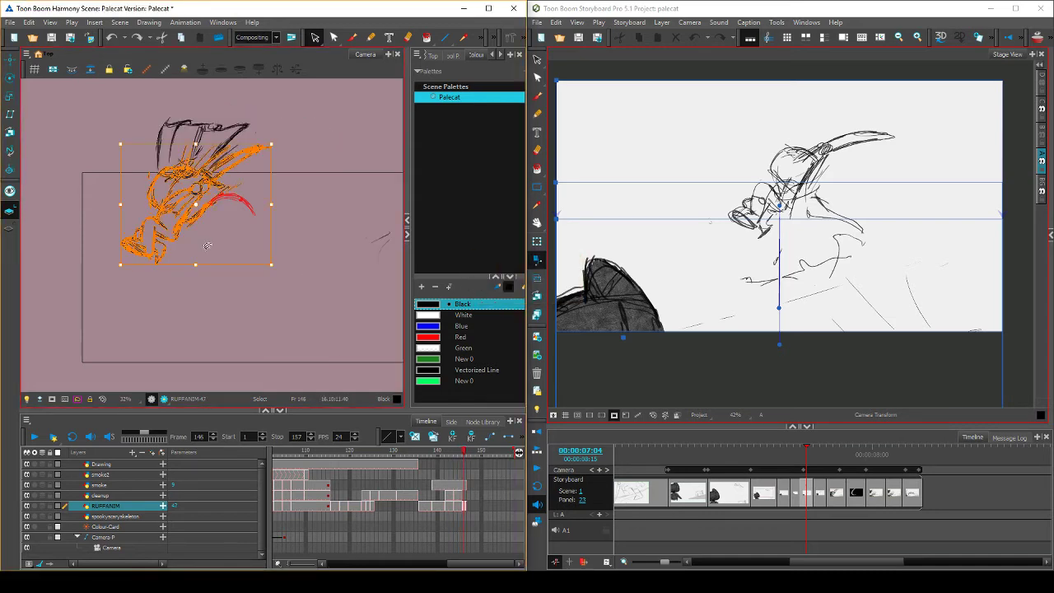
# Flip repeatedly through frames 143 to 146 to judge the body's position relative to the cape
pyautogui.press(',')
pyautogui.press('.')
pyautogui.press(',')
pyautogui.press('.')
pyautogui.press(',')
pyautogui.press(',')
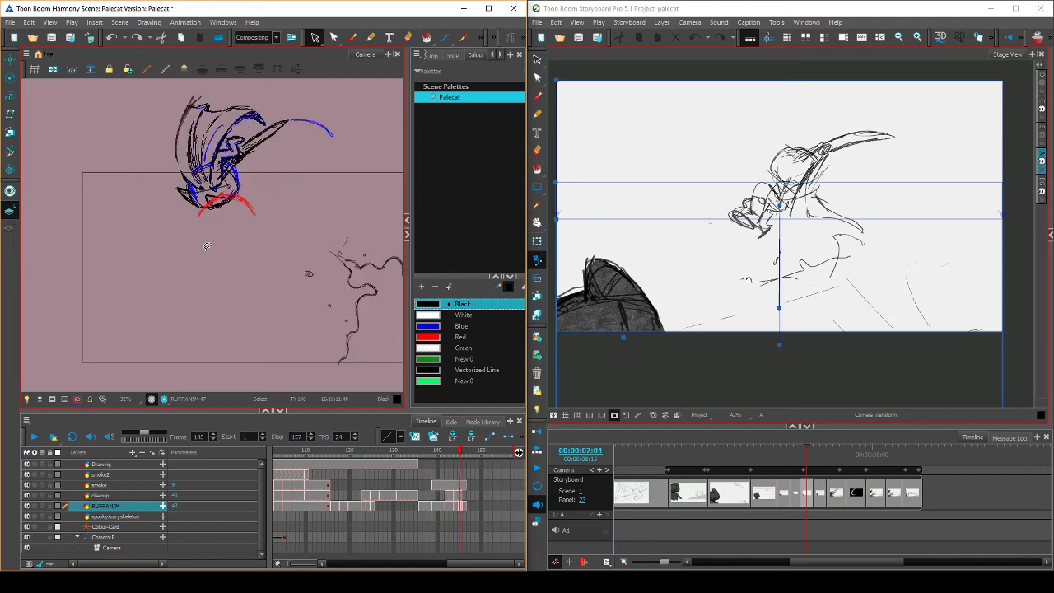
pyautogui.press('.')
pyautogui.press(',')
pyautogui.press(',')
pyautogui.press('.')
pyautogui.press('.')
pyautogui.press(',')
pyautogui.press('.')
pyautogui.press(',')
pyautogui.press(',')
pyautogui.press('.')
pyautogui.press('.')
pyautogui.press('.')
pyautogui.press(',')
pyautogui.press('.')
pyautogui.press(',')
pyautogui.press(',')
pyautogui.press(',')
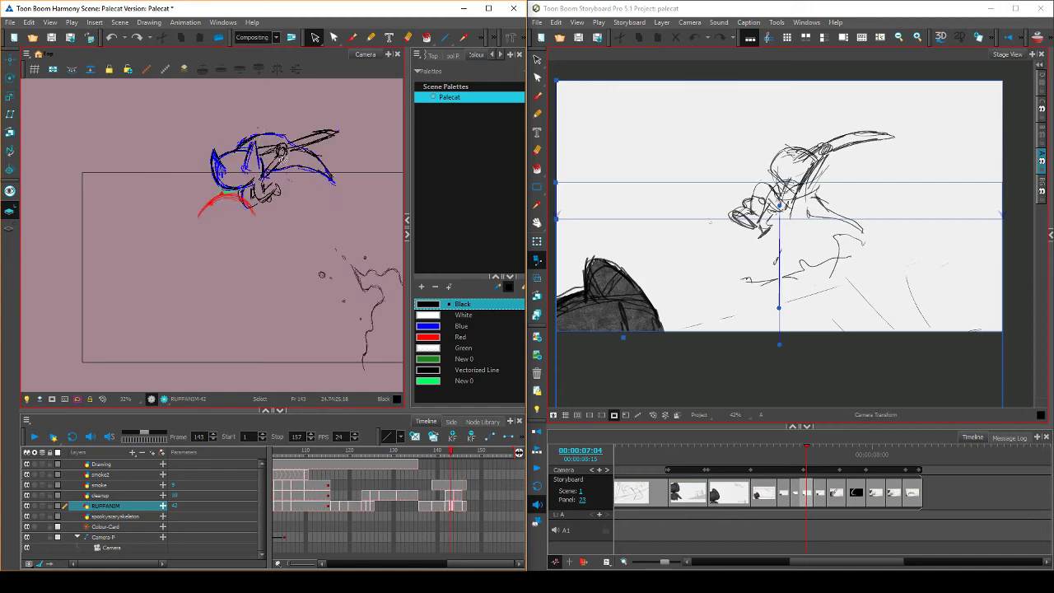
pyautogui.press('.')
pyautogui.press('.')
pyautogui.press('.')
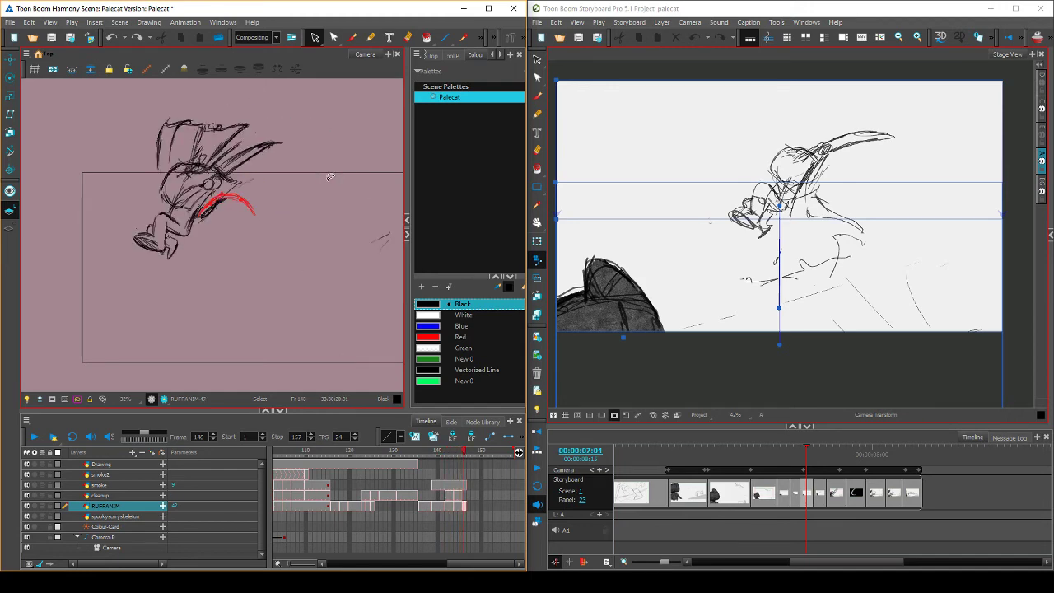
pyautogui.press(',')
pyautogui.press('.')
# Select the body and sword on frame 146 and rotate them slightly counterclockwise, comparing with the preceding frames
pyautogui.moveTo(192, 254)
pyautogui.mouseDown()
pyautogui.moveTo(261, 176)
pyautogui.moveTo(270, 132)
pyautogui.mouseUp()
pyautogui.moveTo(199, 156)
pyautogui.mouseDown()
pyautogui.moveTo(142, 201)
pyautogui.moveTo(138, 248)
pyautogui.mouseUp()
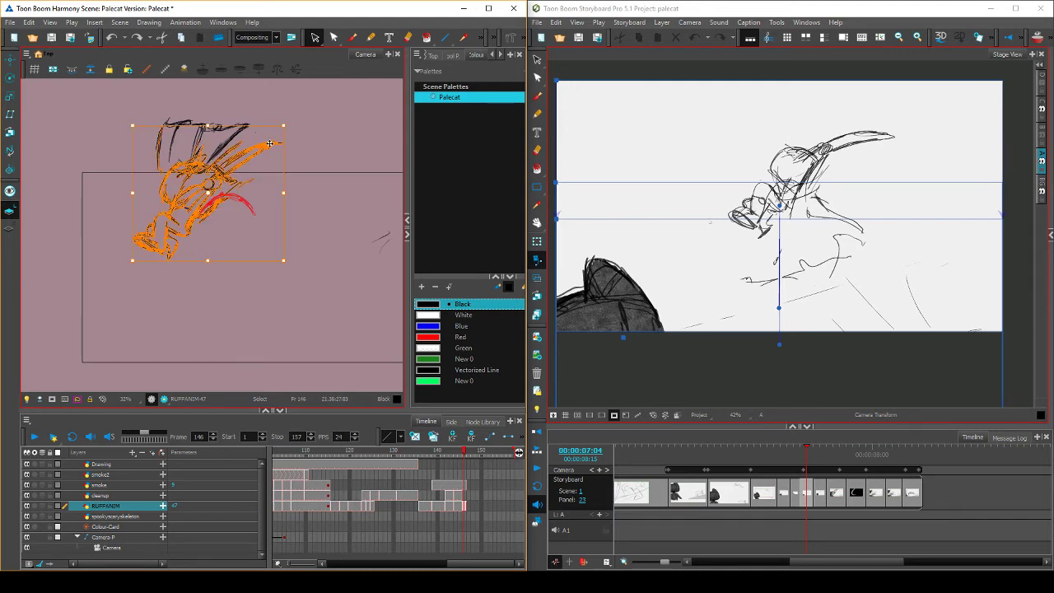
pyautogui.press(',')
pyautogui.press(',')
pyautogui.press(',')
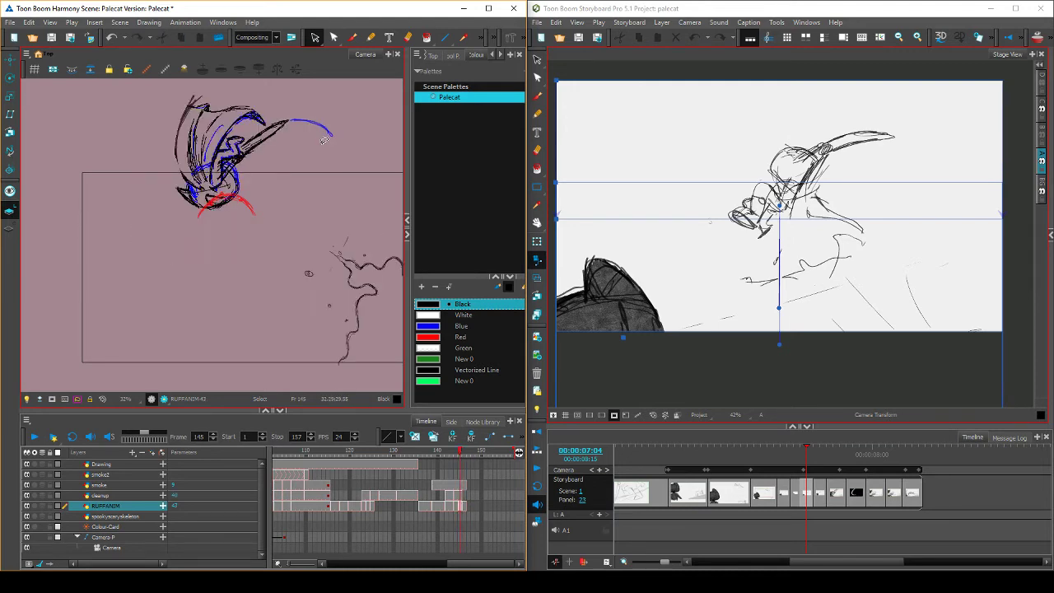
pyautogui.press('.')
pyautogui.press('.')
pyautogui.press('.')
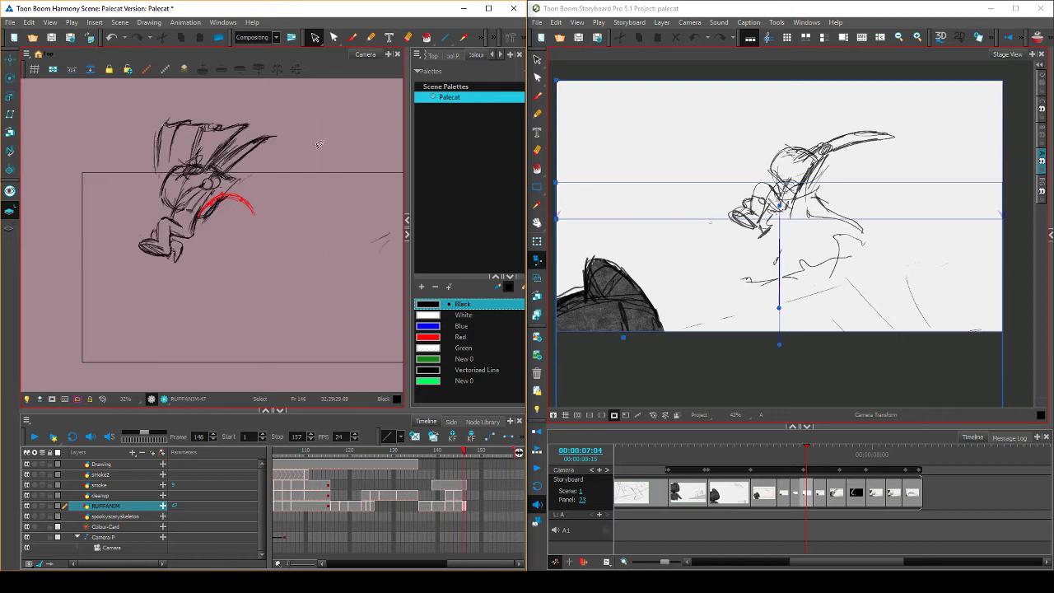
# Reselect the body and sword without the cape, move them slightly down, and compare with the frames back to 143
pyautogui.moveTo(195, 167)
pyautogui.mouseDown()
pyautogui.moveTo(142, 239)
pyautogui.moveTo(216, 247)
pyautogui.mouseUp()
pyautogui.moveTo(220, 194); pyautogui.dragTo(272, 145)
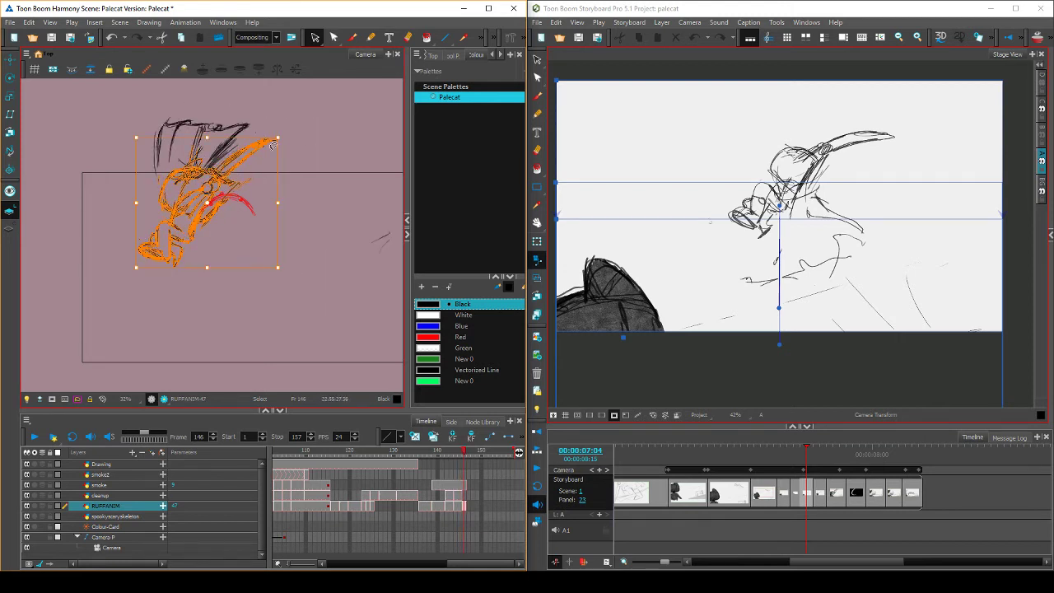
pyautogui.click(304, 144)
pyautogui.press(',')
pyautogui.press('.')
pyautogui.press(',')
pyautogui.press(',')
pyautogui.press(',')
pyautogui.press(',')
pyautogui.press(',')
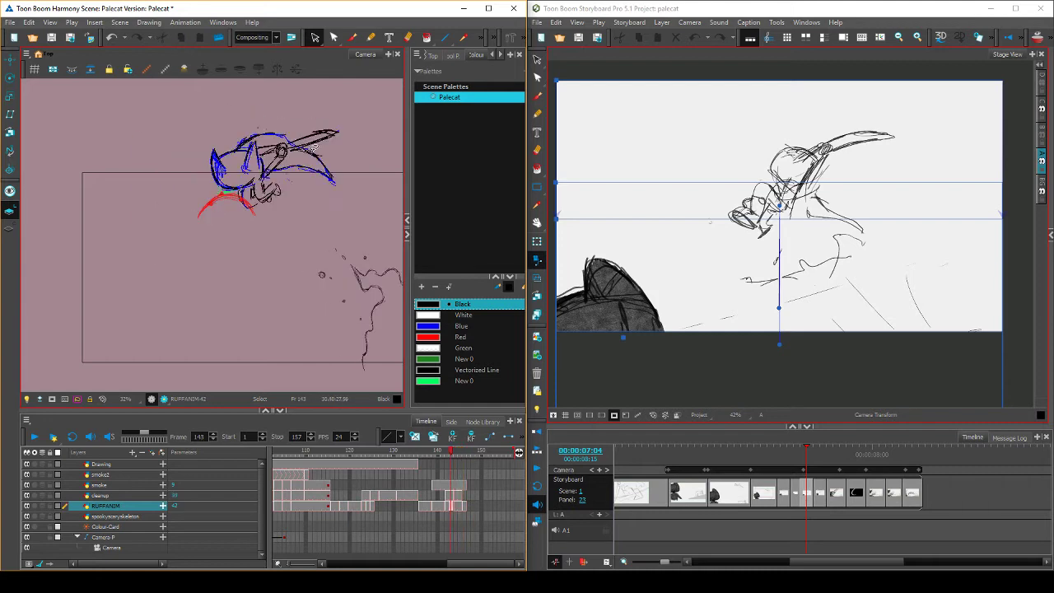
# Return to frame 146, select the head and body without the cape, and adjust their placement slightly
pyautogui.press('.')
pyautogui.press('.')
pyautogui.press('.')
pyautogui.press('.')
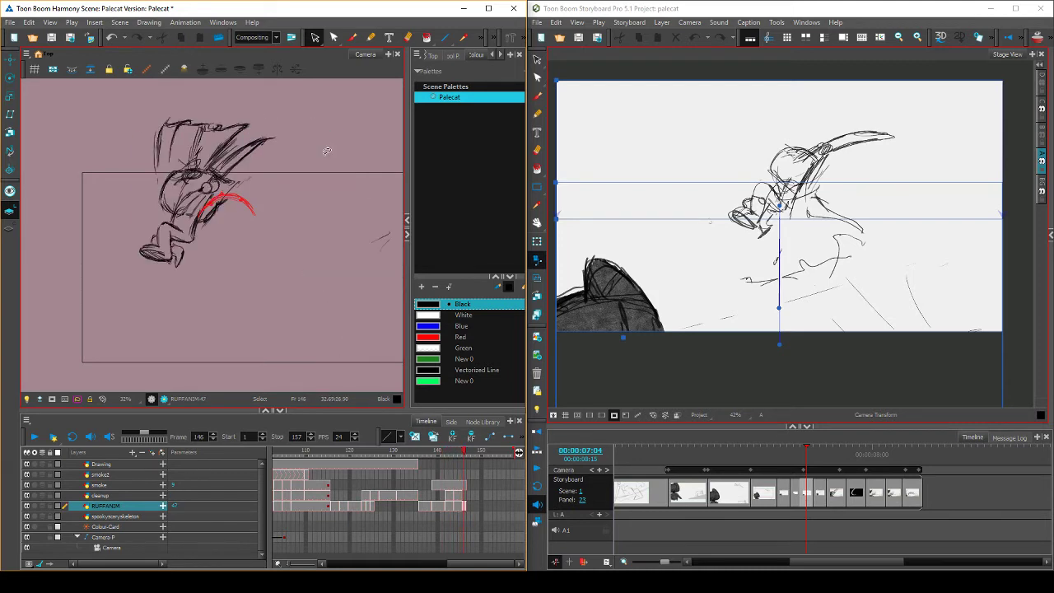
pyautogui.press('.')
pyautogui.moveTo(140, 263)
pyautogui.mouseDown()
pyautogui.moveTo(218, 185)
pyautogui.moveTo(232, 211)
pyautogui.mouseUp()
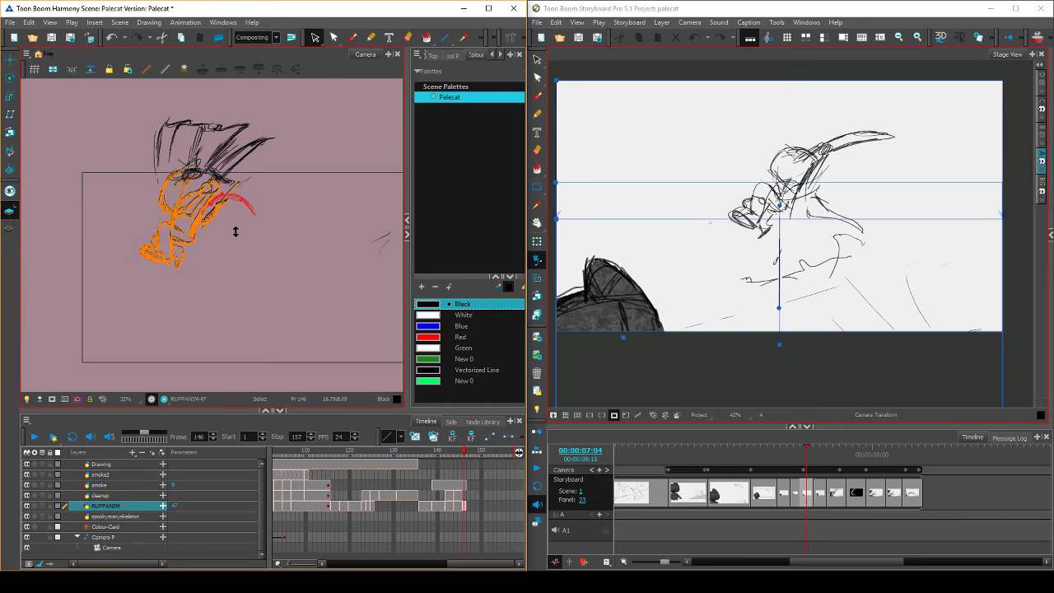
pyautogui.moveTo(227, 269)
pyautogui.mouseDown()
pyautogui.moveTo(197, 220)
pyautogui.moveTo(208, 217)
pyautogui.mouseUp()
pyautogui.click(247, 204)
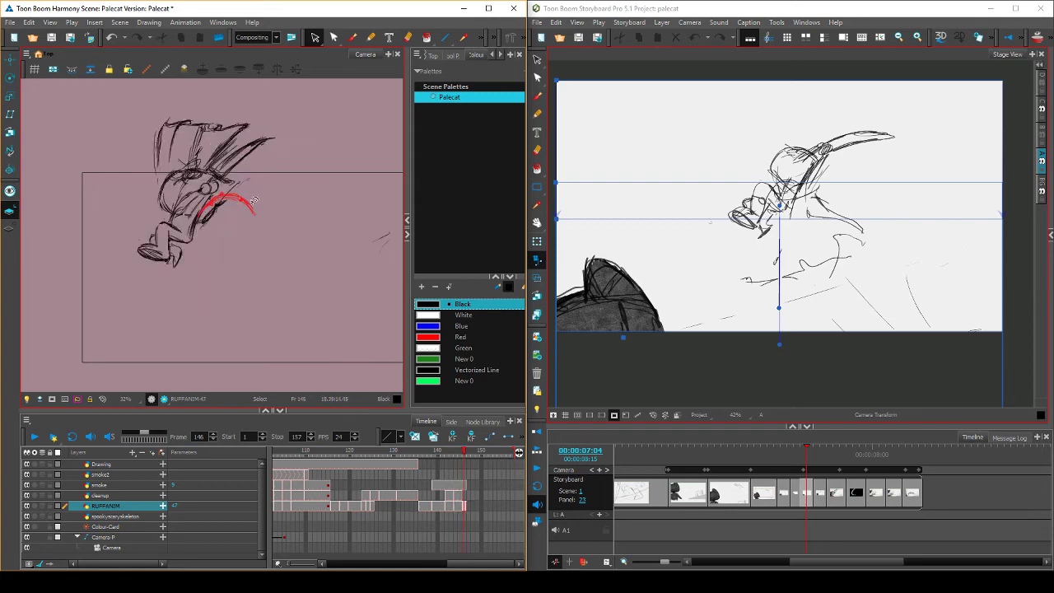
# Flip through frames 142 to 146 to examine how the body and sword move into the new pose
pyautogui.press(',')
pyautogui.press(',')
pyautogui.press(',')
pyautogui.press(',')
pyautogui.press('.')
pyautogui.press('.')
pyautogui.press('.')
pyautogui.press('.')
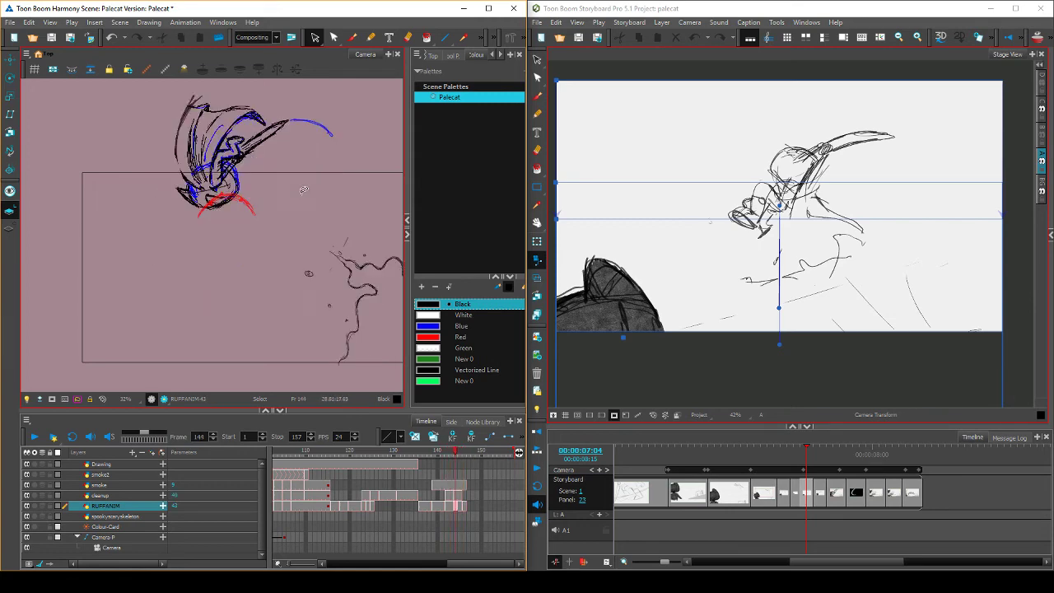
pyautogui.press(',')
pyautogui.press('.')
pyautogui.press(',')
pyautogui.press('.')
pyautogui.press(',')
pyautogui.press('.')
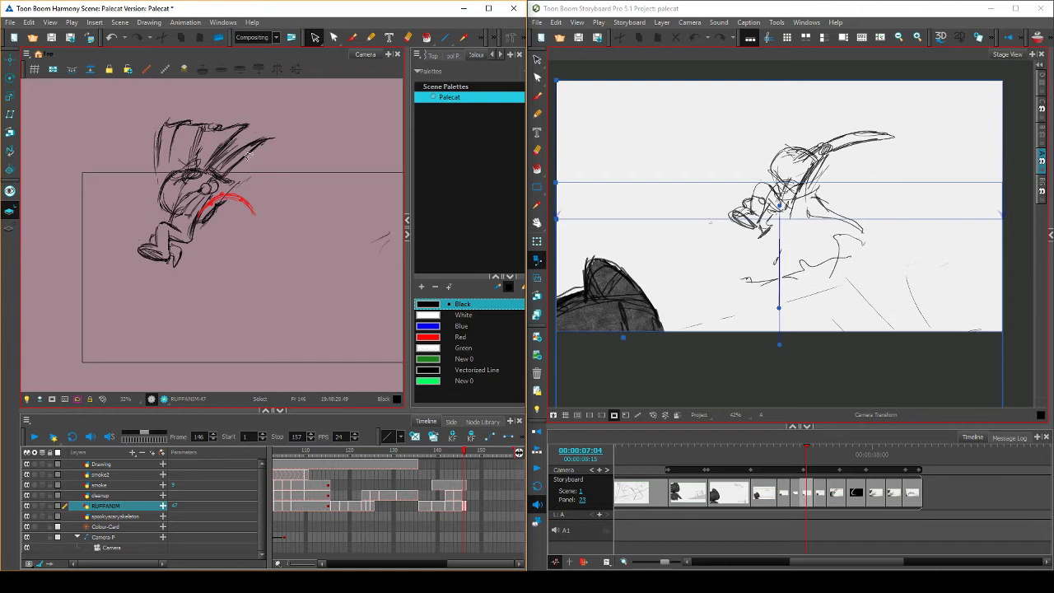
# Delete the surplus rough strokes around the sword blade on frame 146, leaving a cleaner blade outline
pyautogui.click(242, 181)
pyautogui.click(227, 144)
pyautogui.press('Delete')
pyautogui.click(254, 140)
pyautogui.press('Delete')
pyautogui.click(226, 150)
pyautogui.press('Delete')
pyautogui.click(234, 143)
pyautogui.press('Delete')
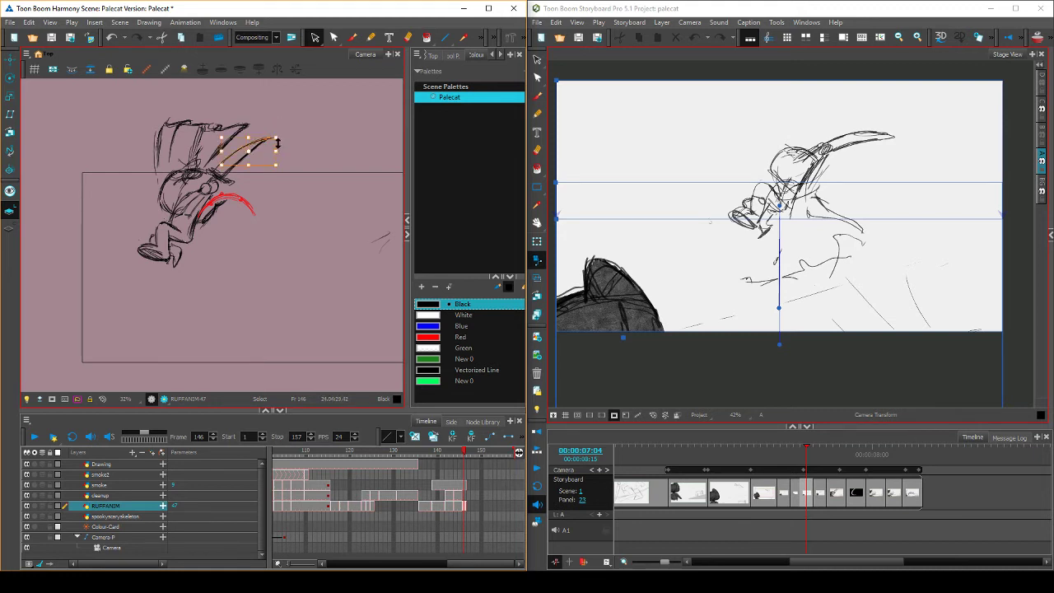
pyautogui.click(264, 130)
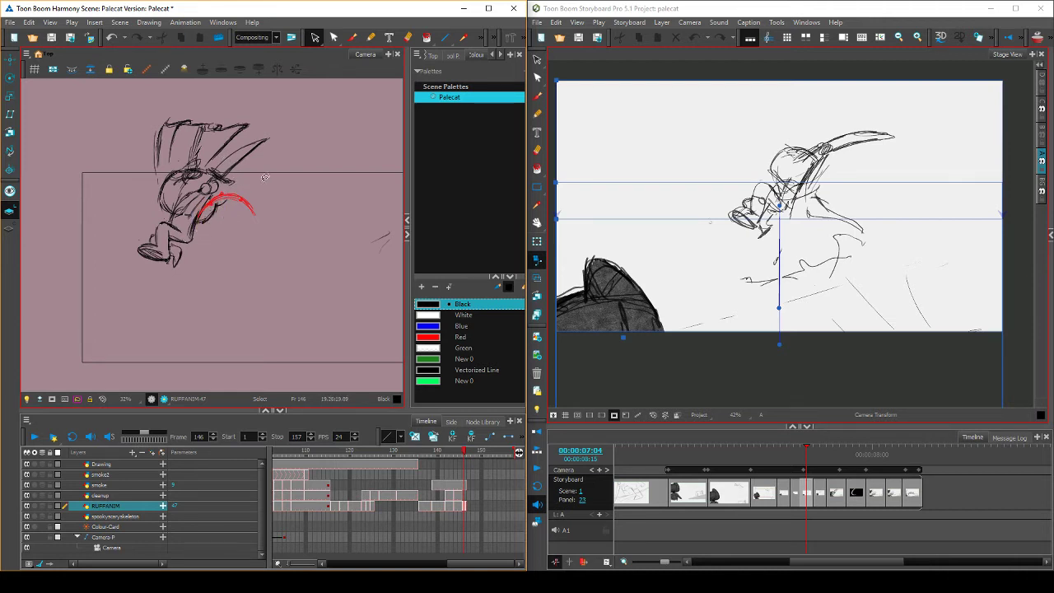
# Flip back to frame 141 and forward to 146 to examine the motion with the trimmed sword
pyautogui.press(',')
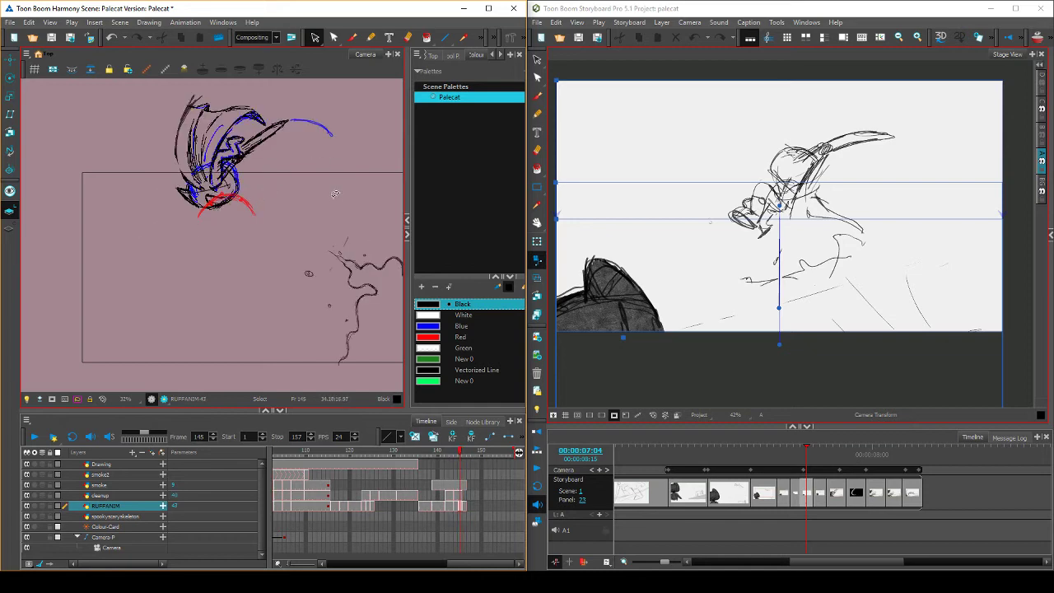
pyautogui.press(',')
pyautogui.press('.')
pyautogui.press('.')
pyautogui.press(',')
pyautogui.press(',')
pyautogui.press('.')
pyautogui.press(',')
pyautogui.press(',')
pyautogui.press(',')
pyautogui.press(',')
pyautogui.press('.')
pyautogui.press('.')
pyautogui.press('.')
pyautogui.press('.')
pyautogui.press('.')
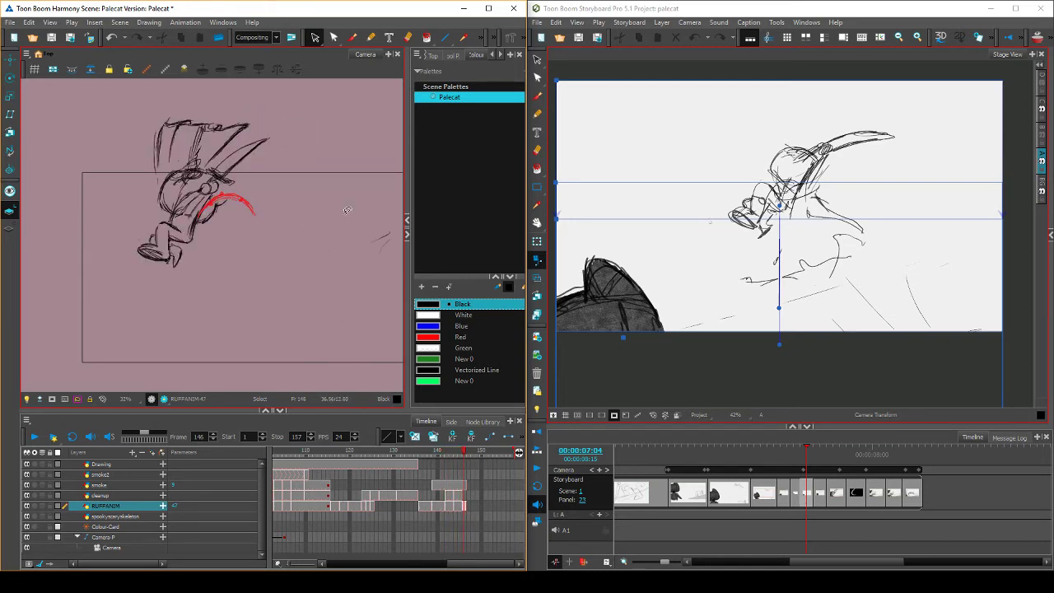
# Alternate between frames 144, 145 and 146 to examine the cape's change of shape
pyautogui.press(',')
pyautogui.press('.')
pyautogui.press(',')
pyautogui.press('.')
pyautogui.press(',')
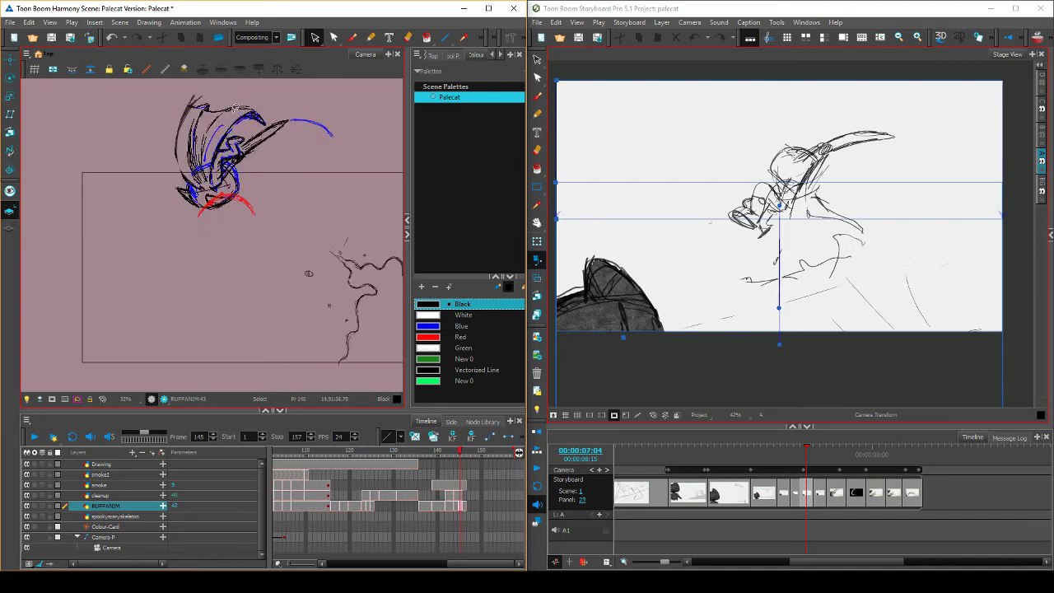
pyautogui.press('.')
pyautogui.press(',')
pyautogui.press(',')
pyautogui.press('.')
pyautogui.press('.')
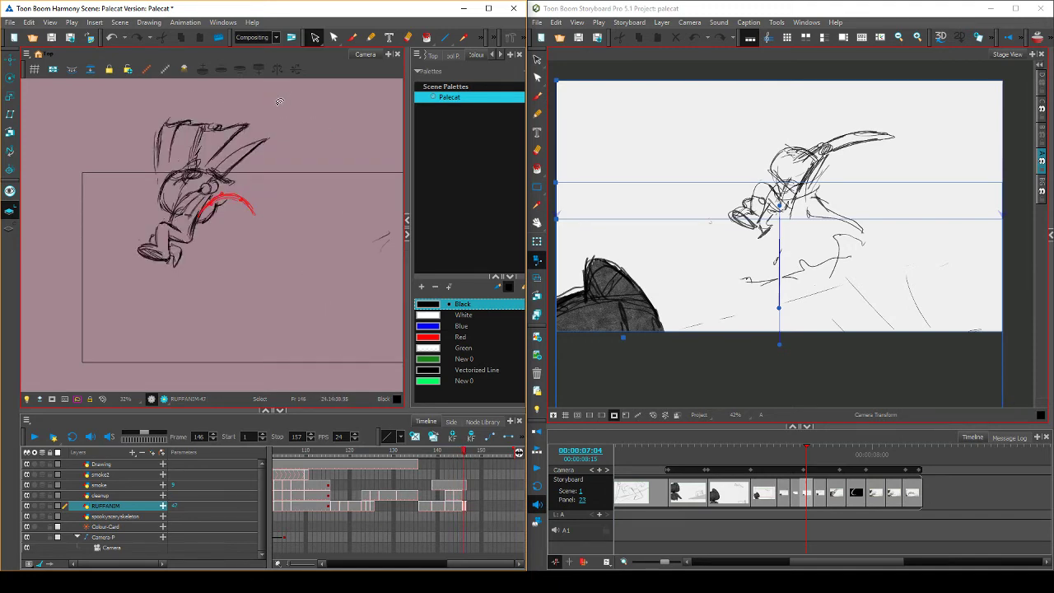
pyautogui.press(',')
pyautogui.press('.')
# Use the Brush to add a loose debris line beside the character on frame 146, comparing with the preceding frames
pyautogui.click(352, 37)
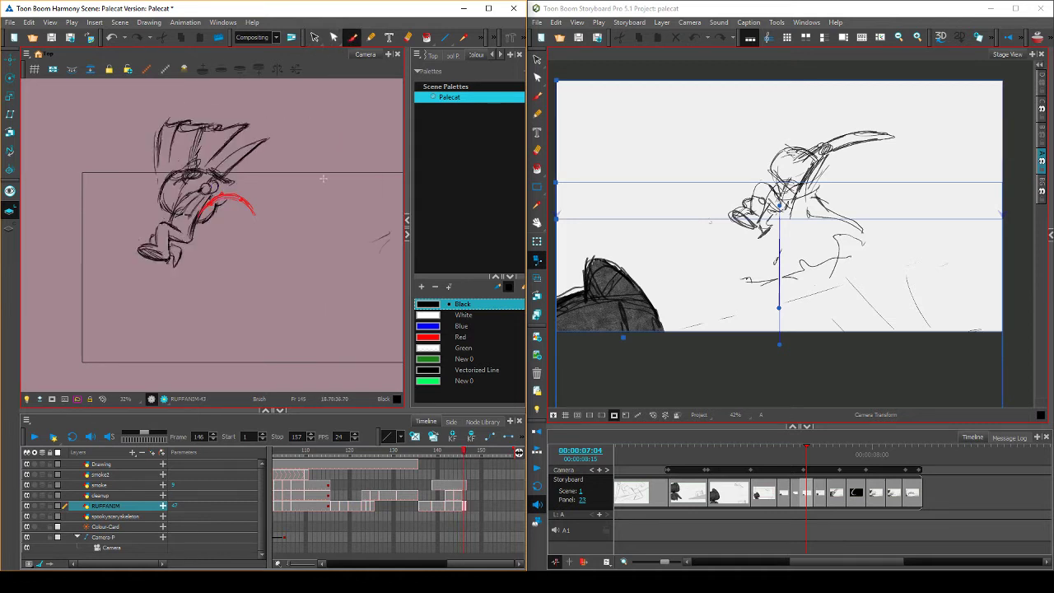
pyautogui.press('.')
pyautogui.press(',')
pyautogui.press('.')
pyautogui.press(',')
pyautogui.press('.')
pyautogui.press(',')
pyautogui.press(',')
pyautogui.press(',')
pyautogui.press('.')
pyautogui.press('.')
pyautogui.press('.')
pyautogui.press(',')
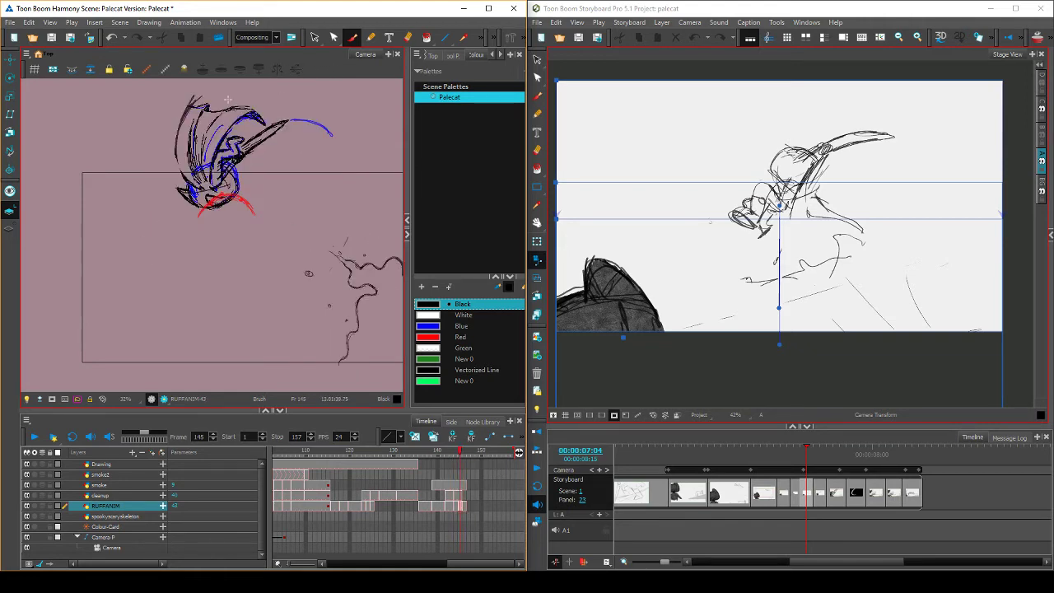
pyautogui.press('.')
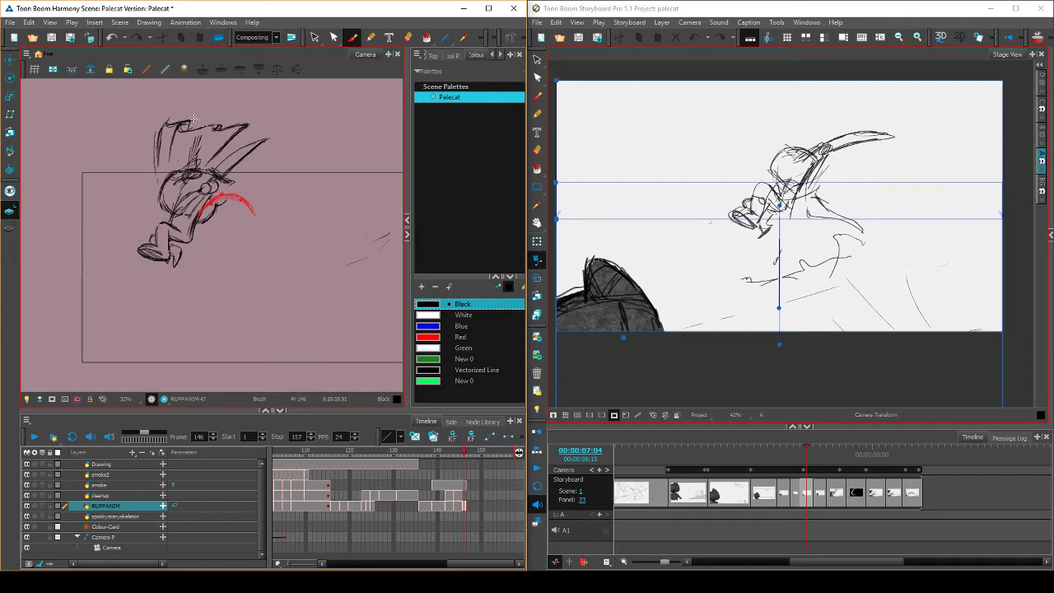
# Add another short debris stroke and touch up the cape's upper edge on frame 146, checking back to frame 143
pyautogui.press(',')
pyautogui.press('.')
pyautogui.press(',')
pyautogui.press(',')
pyautogui.press('.')
pyautogui.press('.')
pyautogui.press(',')
pyautogui.press('.')
pyautogui.press(',')
pyautogui.press(',')
pyautogui.press(',')
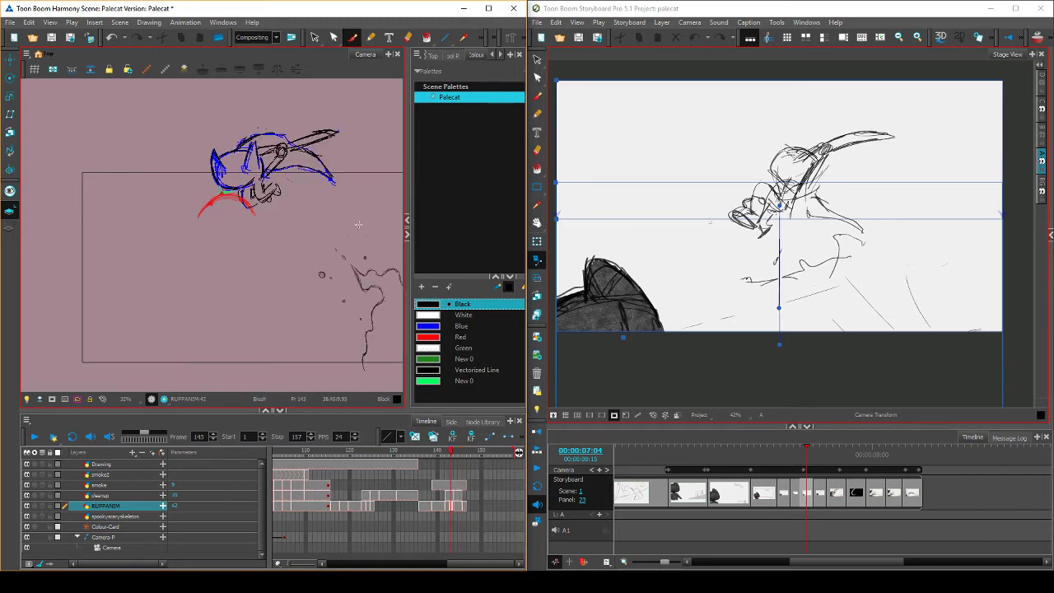
pyautogui.press('.')
pyautogui.press('.')
pyautogui.press('.')
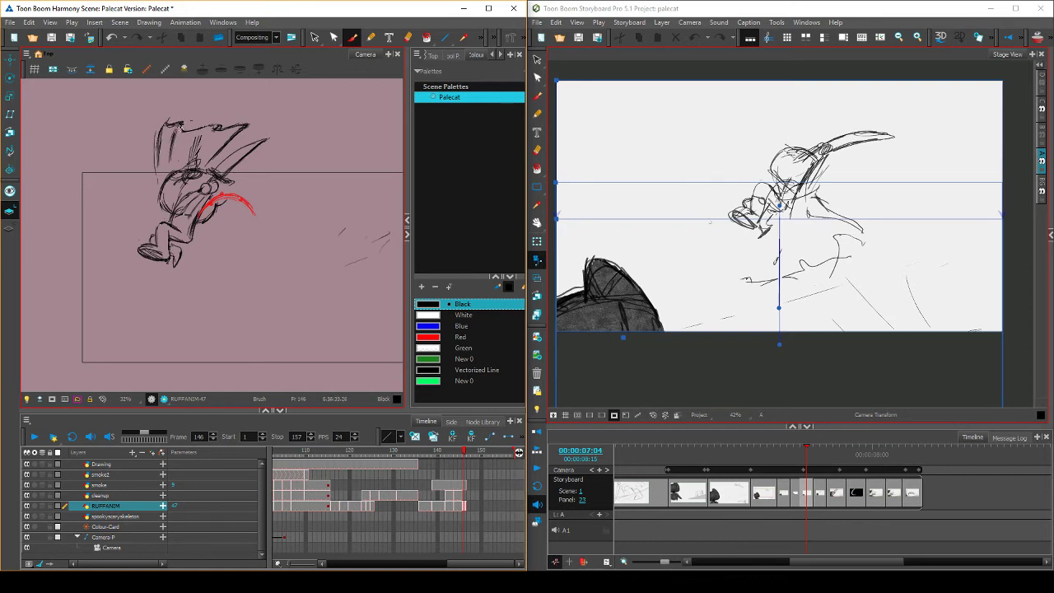
# Strengthen the cape's pointed upper-left corner on frame 146 with brush strokes, flipping against the neighbouring frames
pyautogui.press(',')
pyautogui.press('.')
pyautogui.press(',')
pyautogui.press(',')
pyautogui.press(',')
pyautogui.press('.')
pyautogui.press('.')
pyautogui.press('.')
pyautogui.press(',')
pyautogui.press(',')
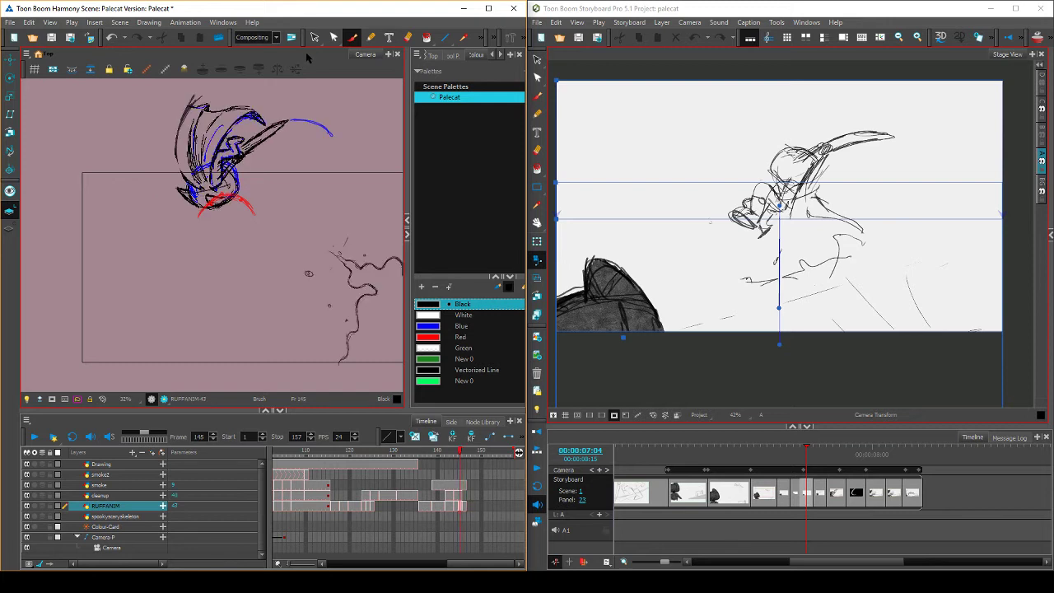
pyautogui.press('.')
pyautogui.press('.')
pyautogui.press('.')
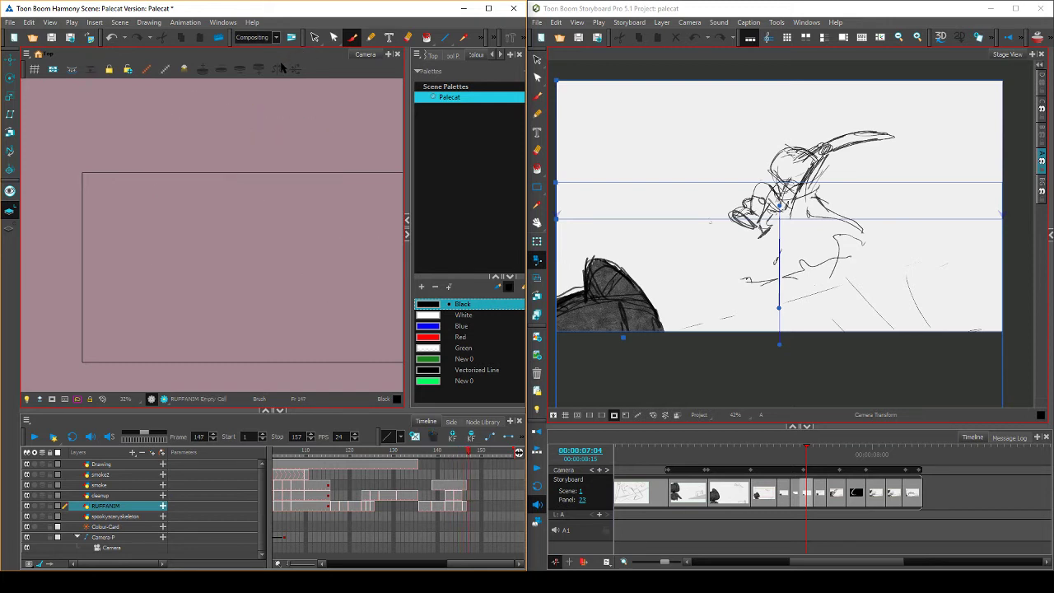
pyautogui.press(',')
pyautogui.press('.')
pyautogui.press(',')
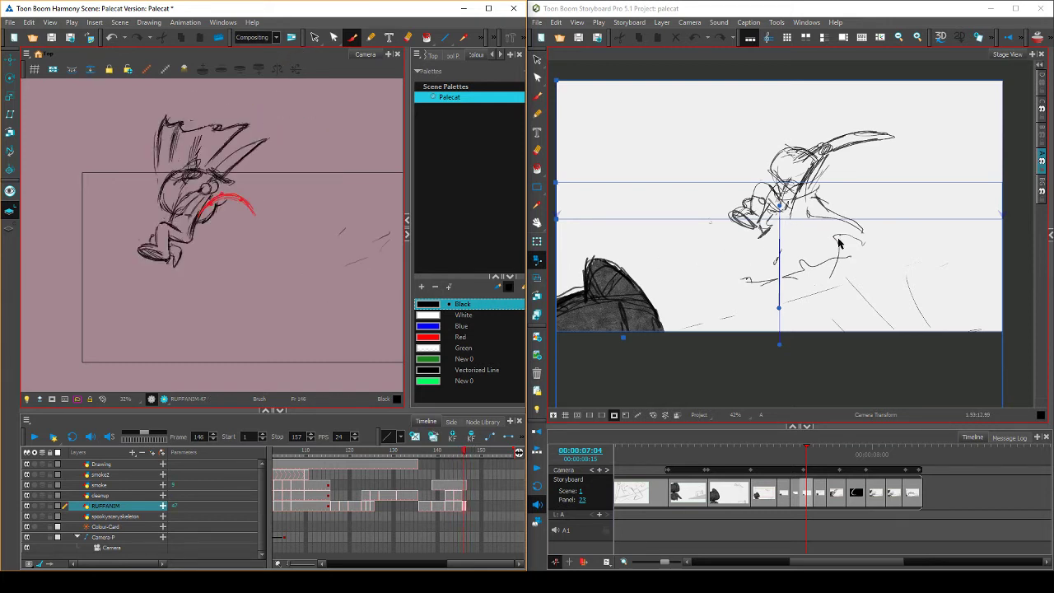
# Switch to Storyboard Pro and scrub to 00:00:07:06 to examine the falling pose in panel 24
pyautogui.click(820, 446)
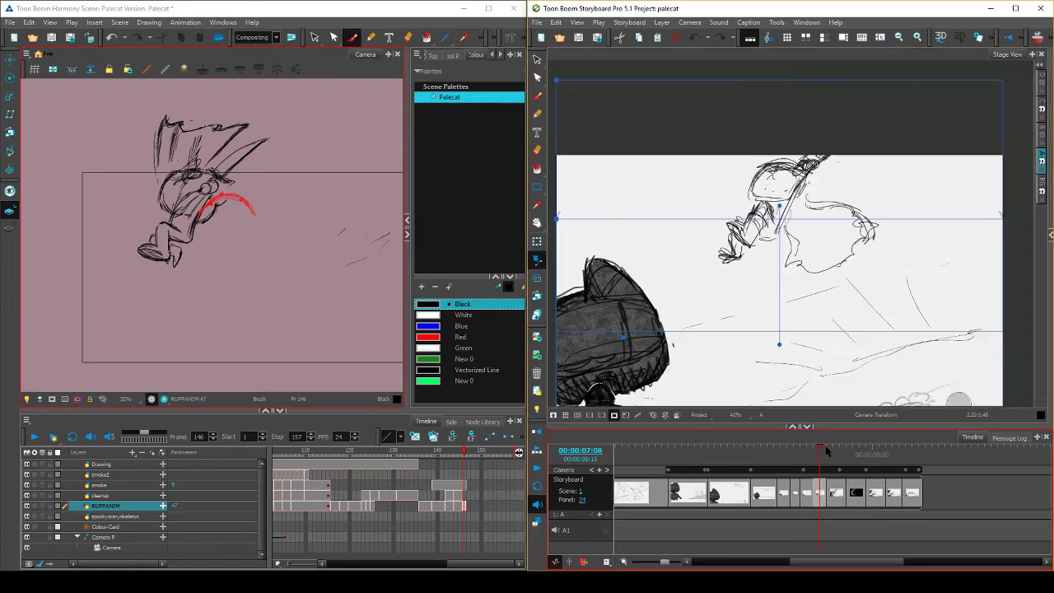
pyautogui.click(826, 447)
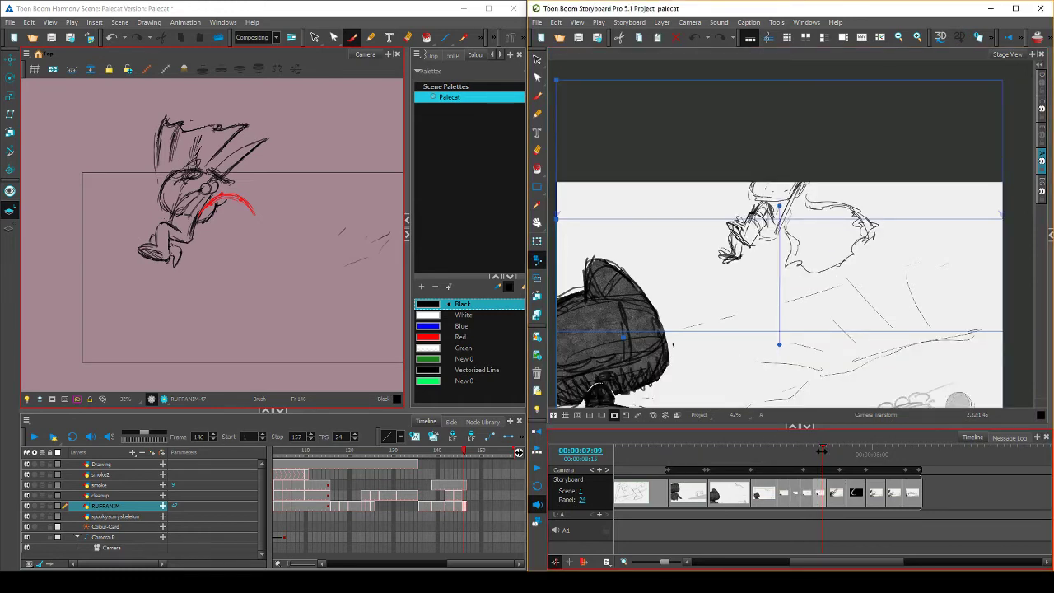
pyautogui.moveTo(822, 450)
pyautogui.mouseDown()
pyautogui.moveTo(790, 456)
pyautogui.moveTo(815, 457)
pyautogui.mouseUp()
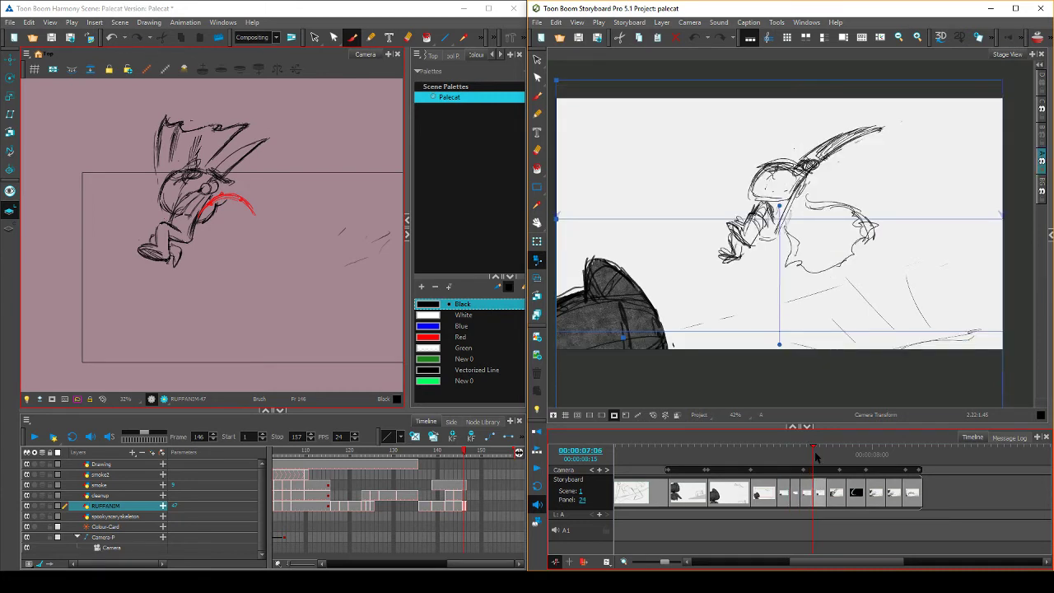
# Return to Harmony, go to frame 144, and save the scene
pyautogui.click(456, 456)
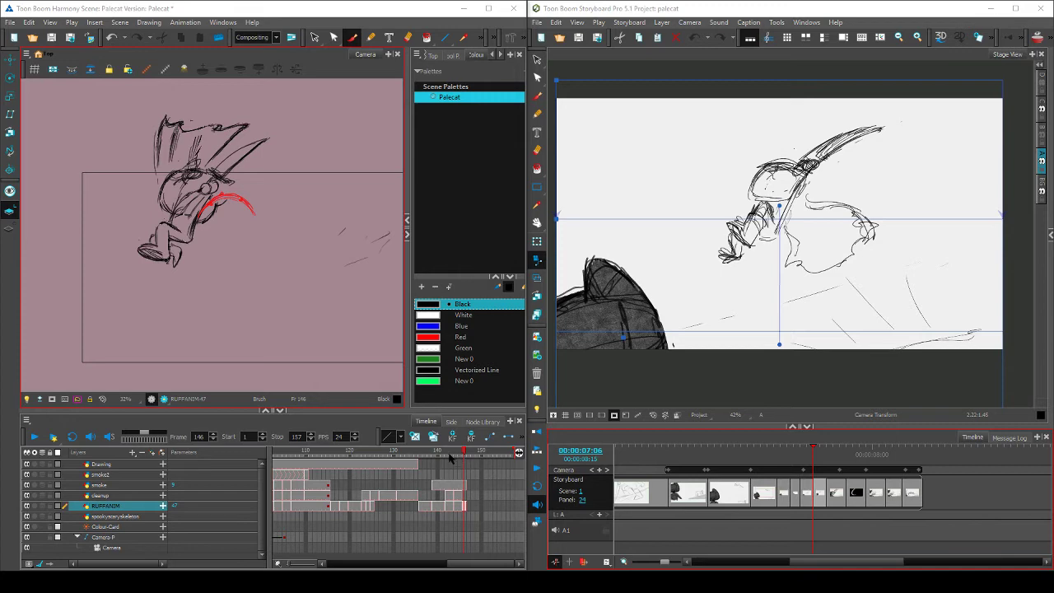
pyautogui.moveTo(466, 455)
pyautogui.mouseDown()
pyautogui.moveTo(437, 456)
pyautogui.moveTo(472, 458)
pyautogui.moveTo(442, 471)
pyautogui.moveTo(453, 466)
pyautogui.mouseUp()
pyautogui.hotkey('ctrl', 's')
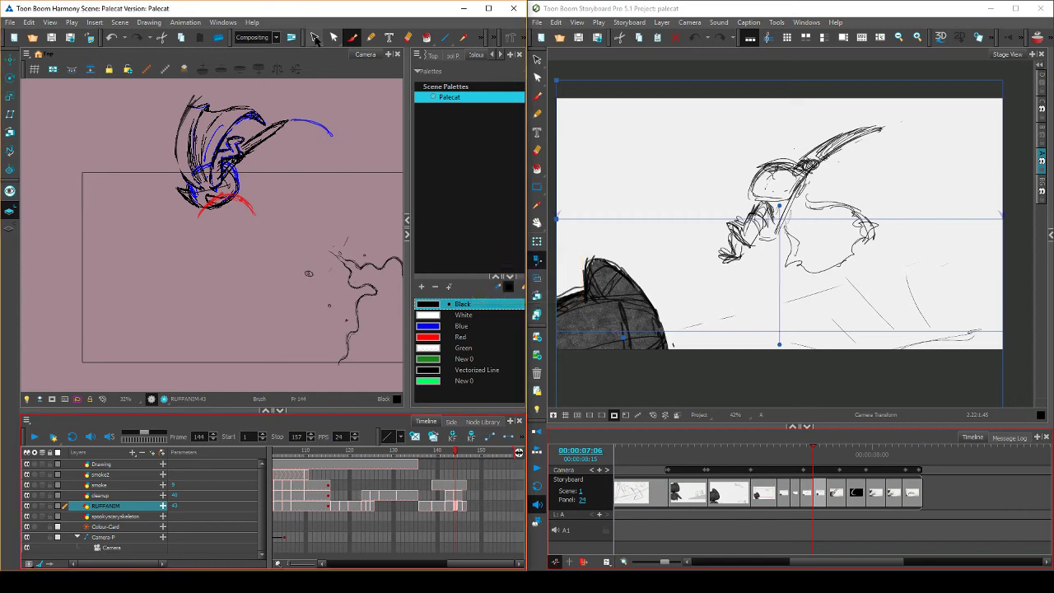
# Select the whole character on frame 144, move it slightly up and right, and check it against the earlier drawings
pyautogui.click(314, 37)
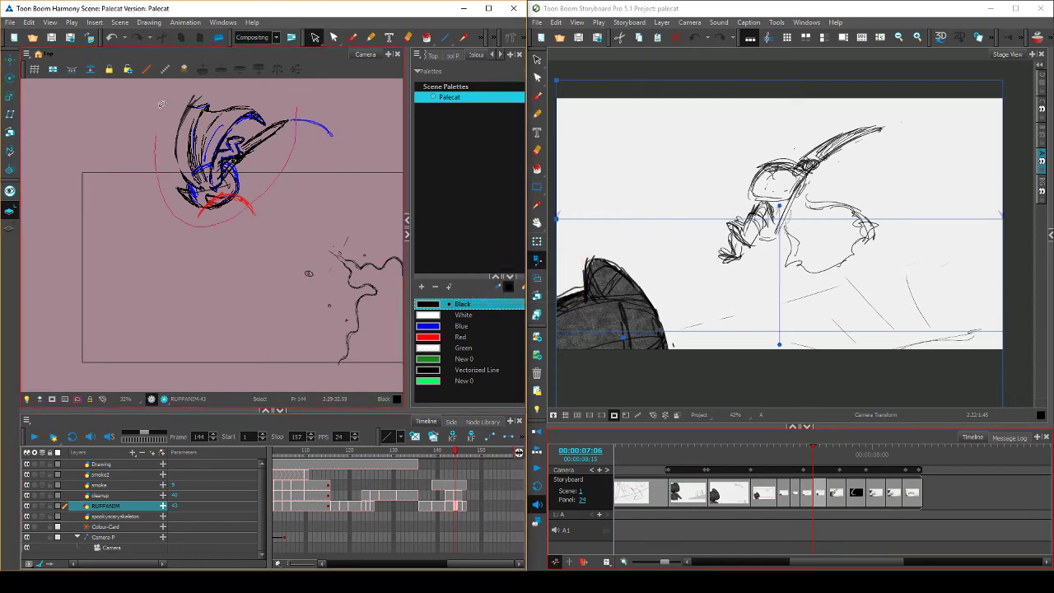
pyautogui.moveTo(162, 104); pyautogui.dragTo(249, 94)
pyautogui.moveTo(236, 155); pyautogui.dragTo(241, 148)
pyautogui.click(310, 121)
pyautogui.press(',')
pyautogui.press(',')
pyautogui.press(',')
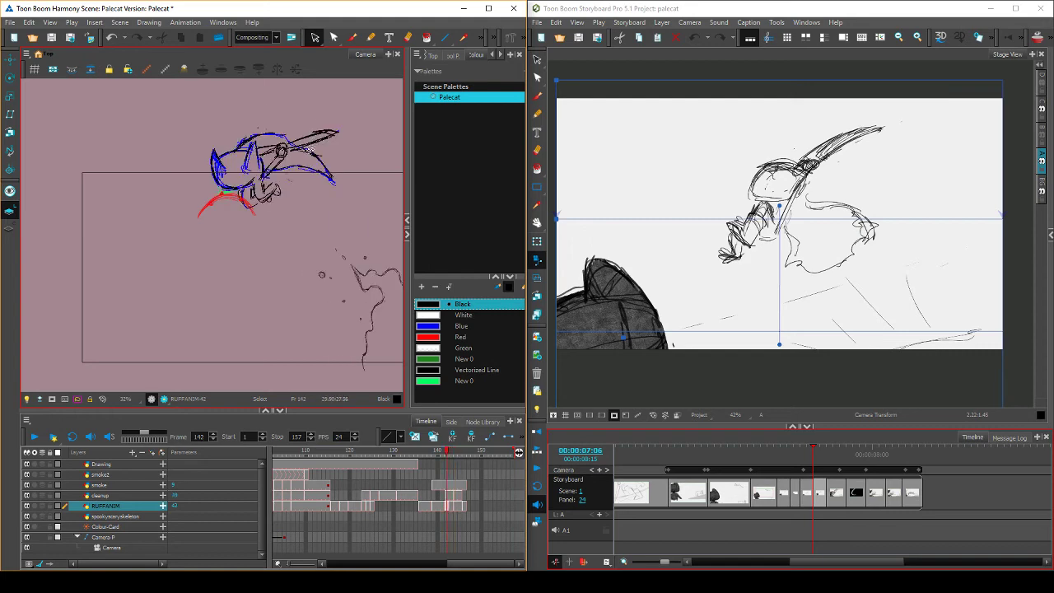
# Flip between frames 141 and 144 to examine the character's new spacing
pyautogui.press('.')
pyautogui.press('.')
pyautogui.press('.')
pyautogui.press(',')
pyautogui.press(',')
pyautogui.press(',')
pyautogui.press('.')
pyautogui.press('.')
pyautogui.press('.')
# Reselect the character on frame 144 and fine-tune its placement
pyautogui.moveTo(294, 167)
pyautogui.mouseDown()
pyautogui.moveTo(247, 202)
pyautogui.moveTo(338, 148)
pyautogui.moveTo(294, 169)
pyautogui.mouseUp()
pyautogui.moveTo(178, 174); pyautogui.dragTo(179, 171)
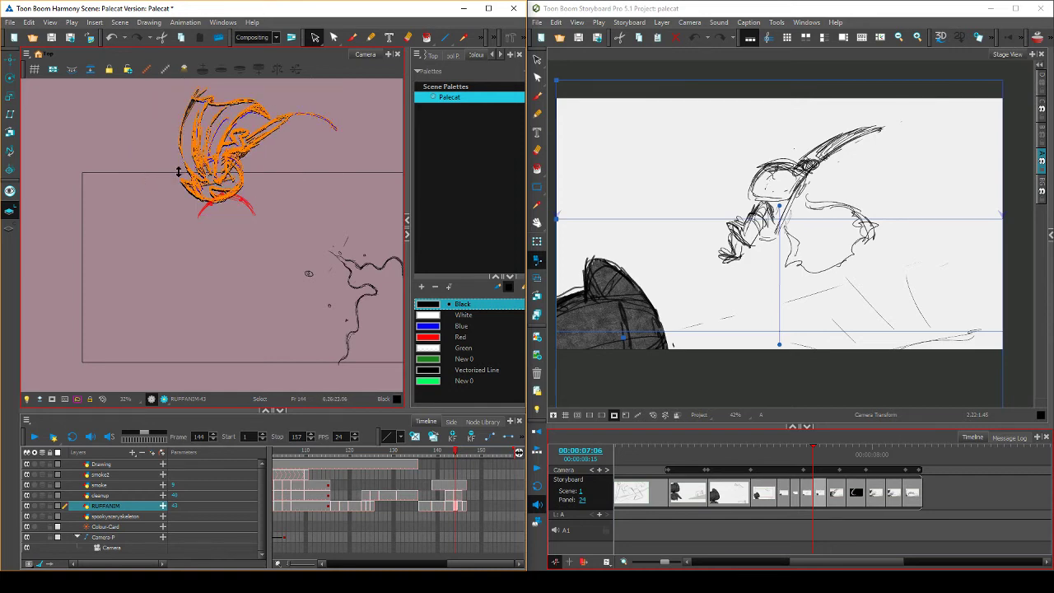
pyautogui.click(309, 219)
# Flip through frames 141 to 145 to examine how the repositioned character follows the flying pose
pyautogui.press(',')
pyautogui.press('.')
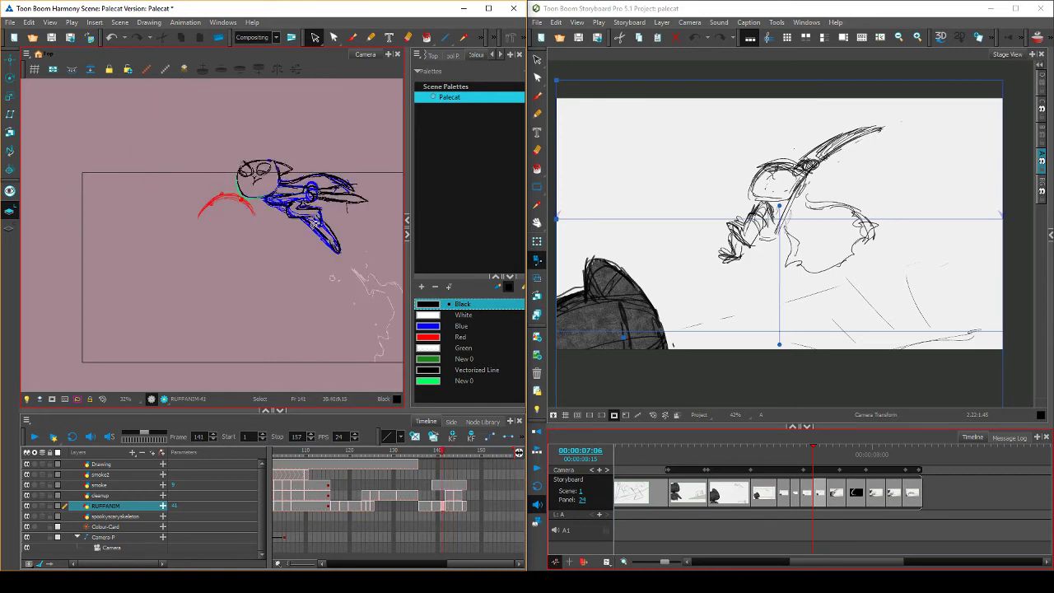
pyautogui.press('.')
pyautogui.press('.')
pyautogui.press(',')
pyautogui.press(',')
pyautogui.press(',')
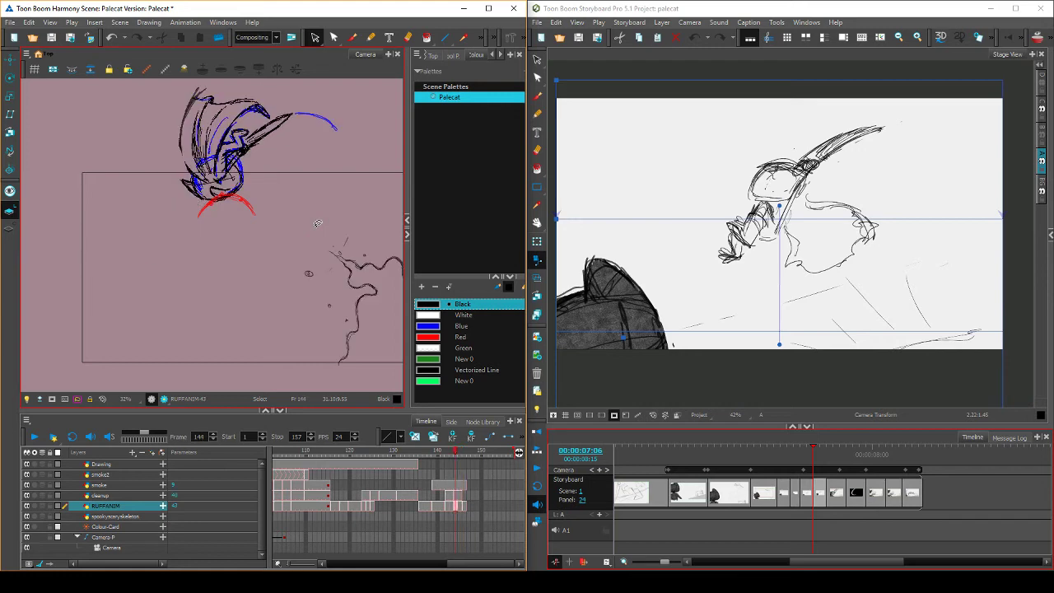
pyautogui.press('.')
pyautogui.press('.')
pyautogui.press(',')
pyautogui.press(',')
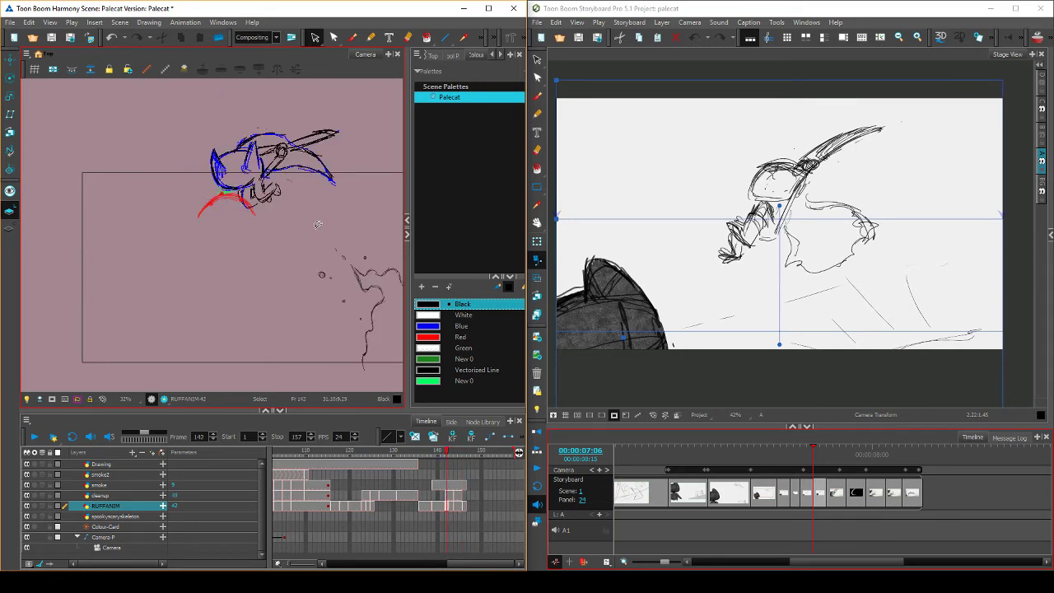
pyautogui.press('.')
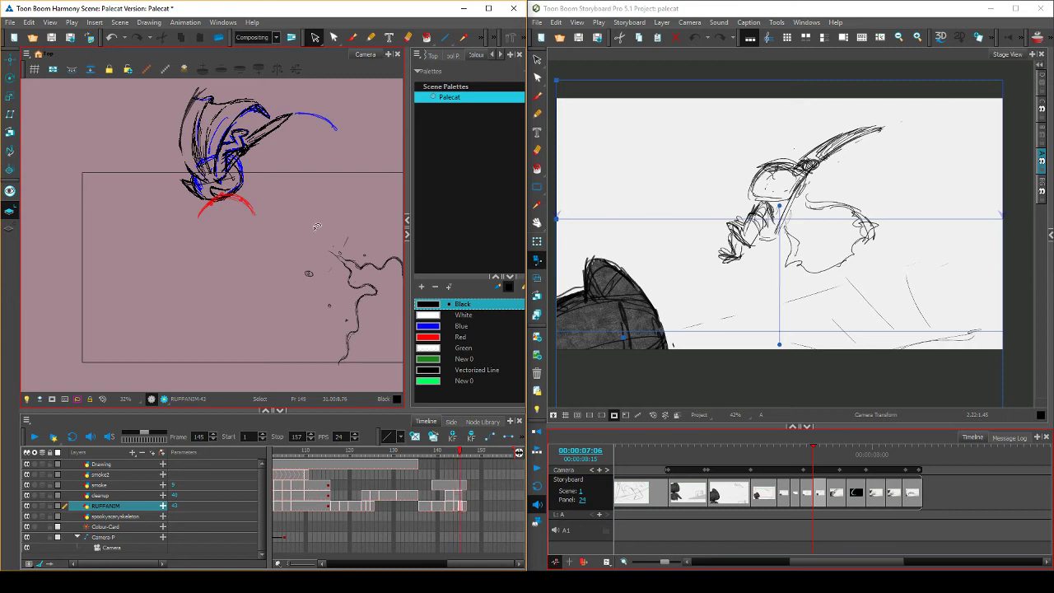
# Select the whole character with cape and sword on frame 146 and move it slightly up and right
pyautogui.press('.')
pyautogui.press('.')
pyautogui.moveTo(175, 98); pyautogui.dragTo(161, 112)
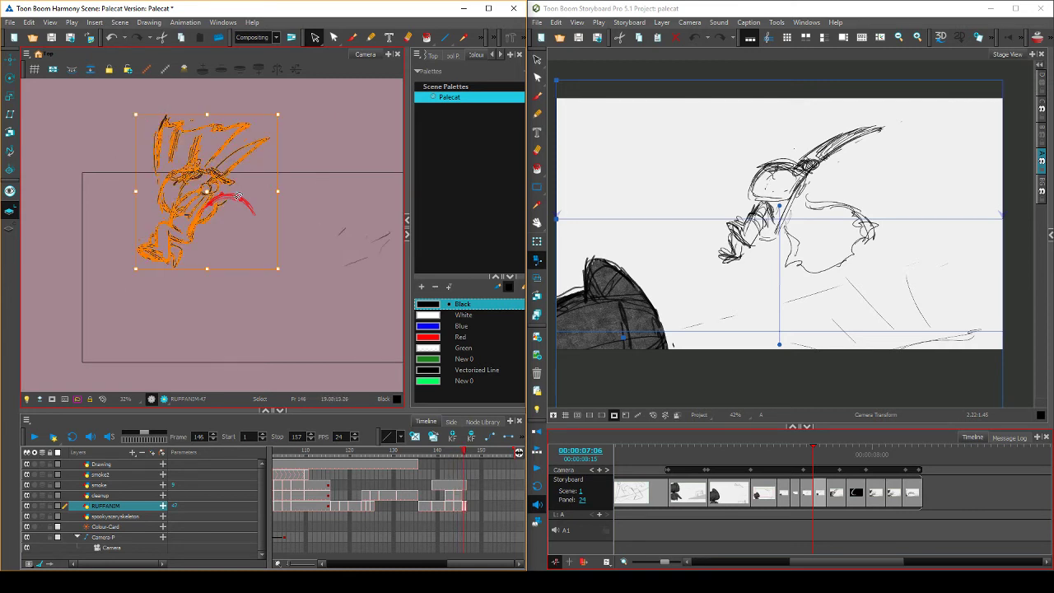
pyautogui.moveTo(218, 178); pyautogui.dragTo(222, 174)
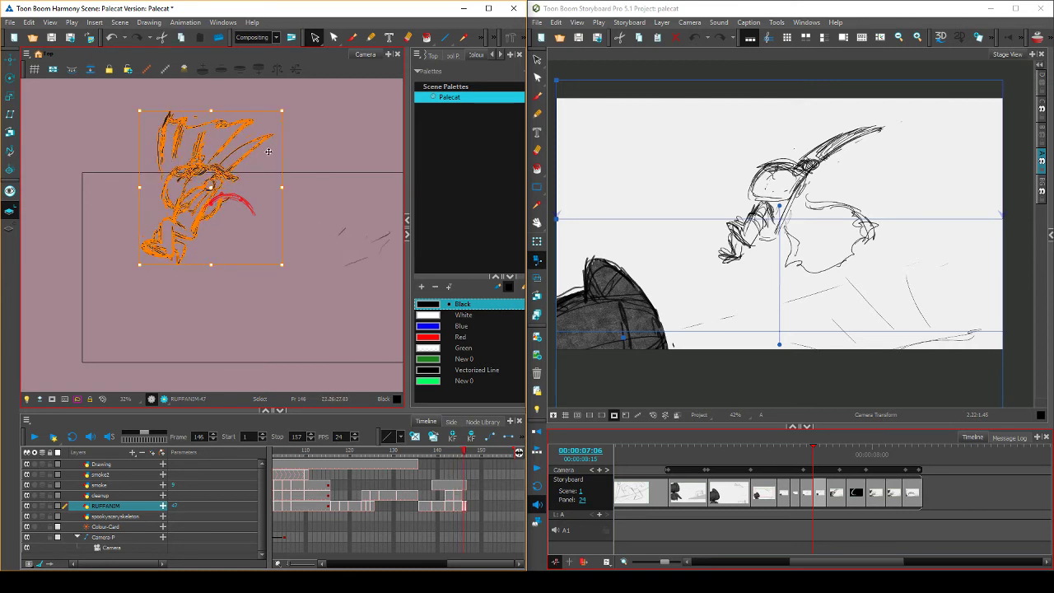
pyautogui.click(295, 115)
# Flip repeatedly between frame 146 and the earlier drawings to examine the spacing of the shifted poses
pyautogui.press(',')
pyautogui.press(',')
pyautogui.press(',')
pyautogui.press(',')
pyautogui.press(',')
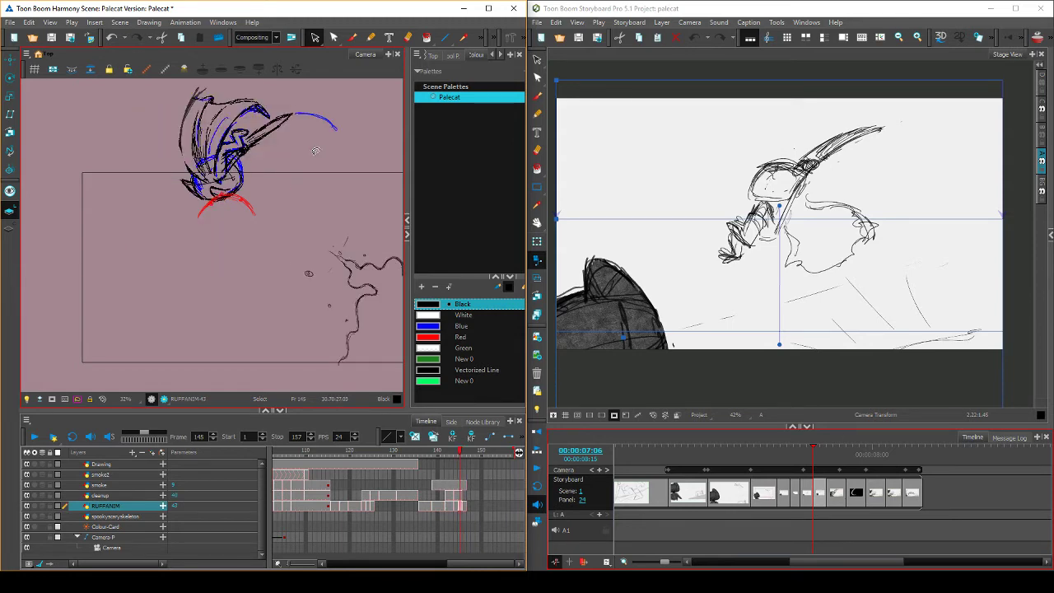
pyautogui.press('.')
pyautogui.press('.')
pyautogui.press('.')
pyautogui.press('.')
pyautogui.press(',')
pyautogui.press(',')
pyautogui.press(',')
pyautogui.press(',')
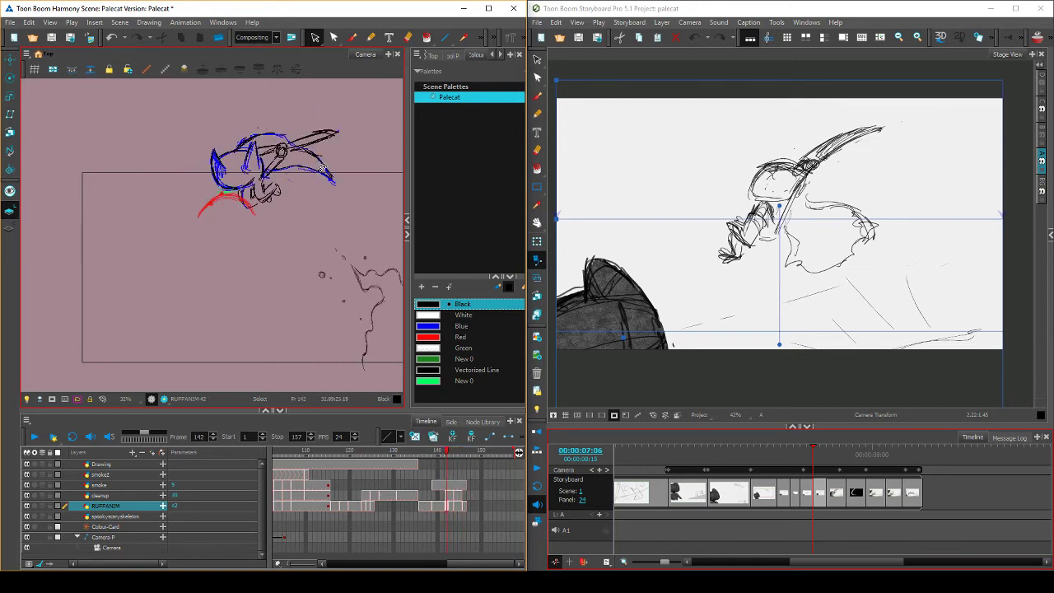
# Flip between frames 142 and 146 to examine how the airborne pose follows the earlier drawings
pyautogui.press('.')
pyautogui.press('.')
pyautogui.press('.')
pyautogui.press(',')
pyautogui.press(',')
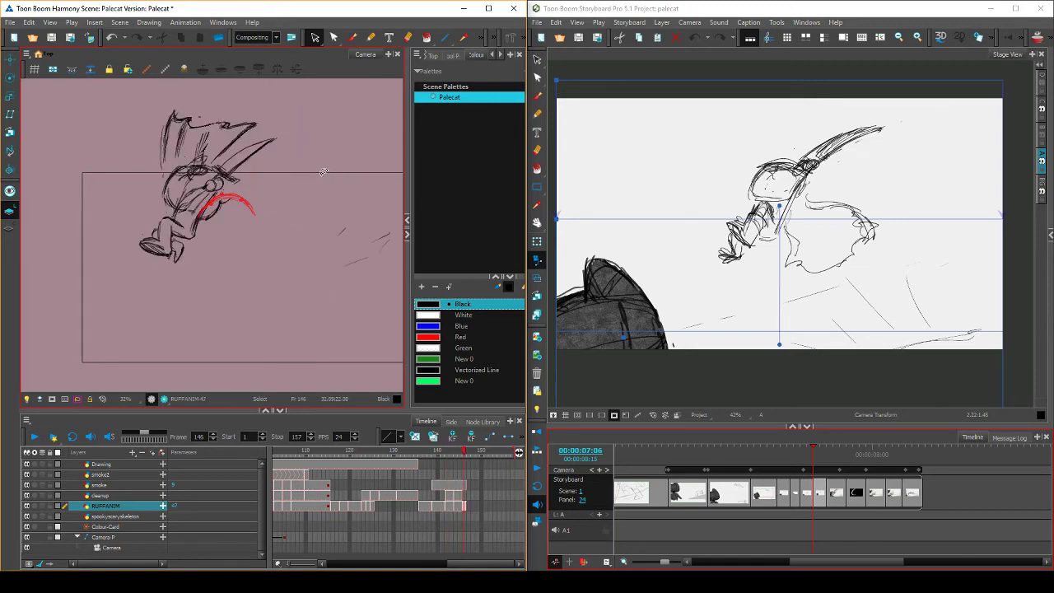
pyautogui.press('.')
pyautogui.press('.')
pyautogui.press('.')
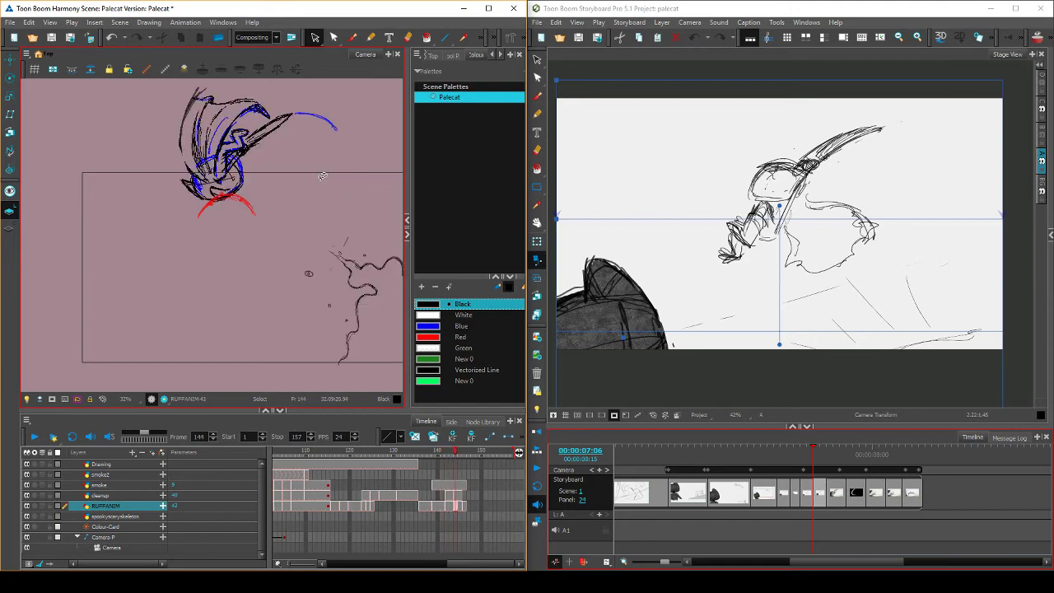
pyautogui.press('.')
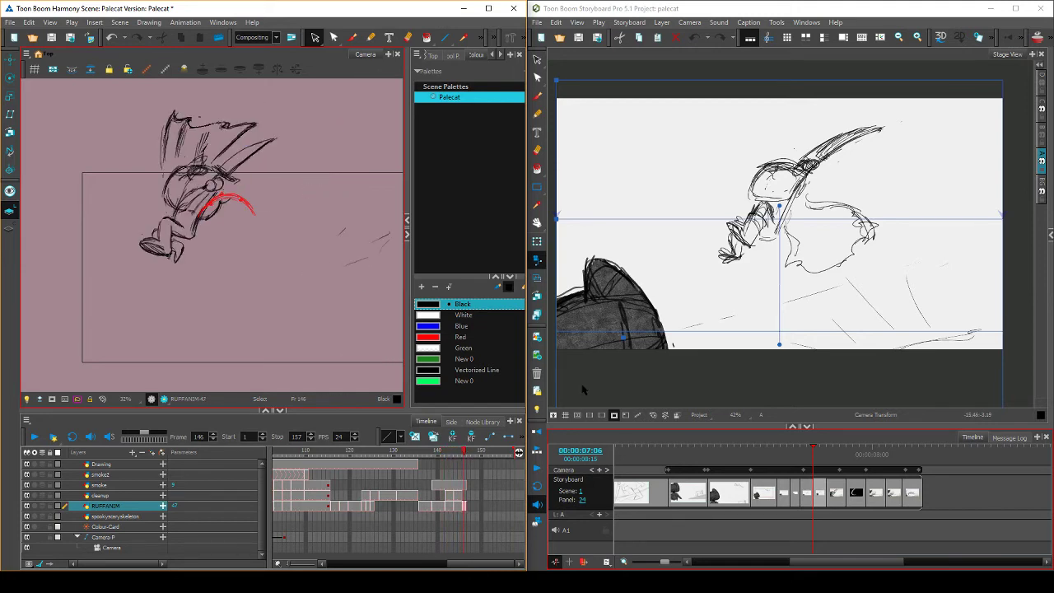
pyautogui.moveTo(463, 454)
pyautogui.mouseDown()
pyautogui.moveTo(437, 469)
pyautogui.moveTo(465, 466)
pyautogui.mouseUp()
pyautogui.press(',')
pyautogui.press('.')
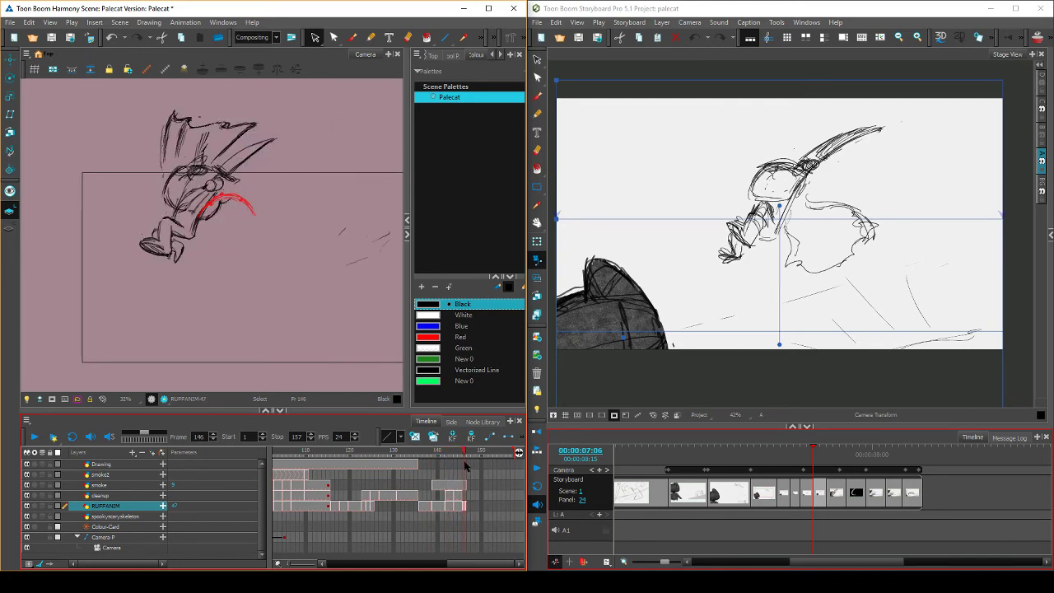
# Select the character's body and sword without the cape on frame 146 and slightly adjust their placement
pyautogui.moveTo(247, 125)
pyautogui.mouseDown()
pyautogui.moveTo(285, 126)
pyautogui.moveTo(277, 199)
pyautogui.moveTo(171, 269)
pyautogui.moveTo(145, 220)
pyautogui.moveTo(178, 160)
pyautogui.moveTo(222, 168)
pyautogui.moveTo(295, 144)
pyautogui.mouseUp()
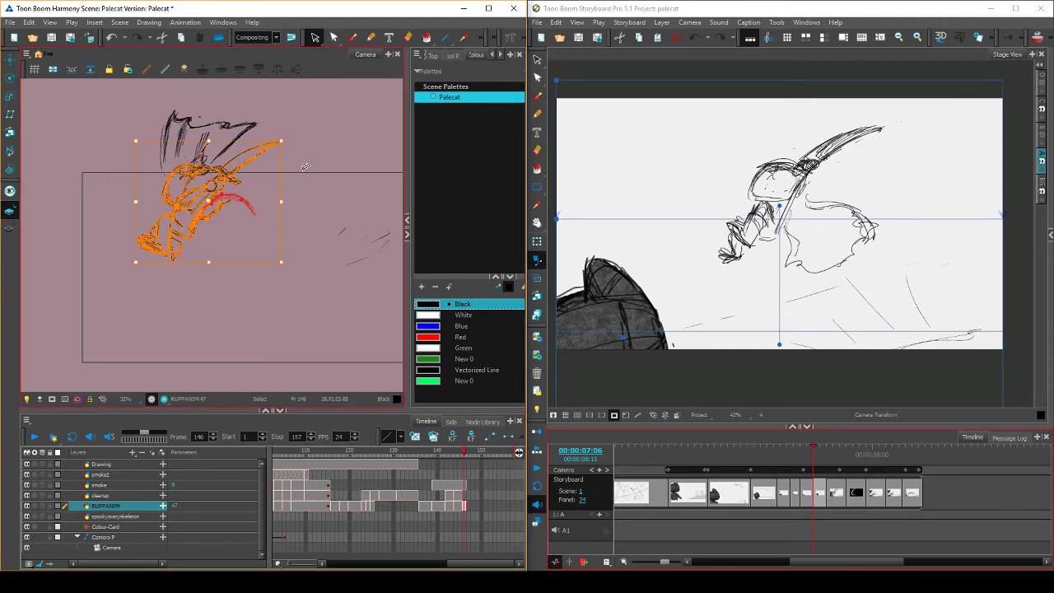
pyautogui.click(331, 202)
pyautogui.moveTo(464, 455)
pyautogui.mouseDown()
pyautogui.moveTo(442, 457)
pyautogui.moveTo(466, 456)
pyautogui.mouseUp()
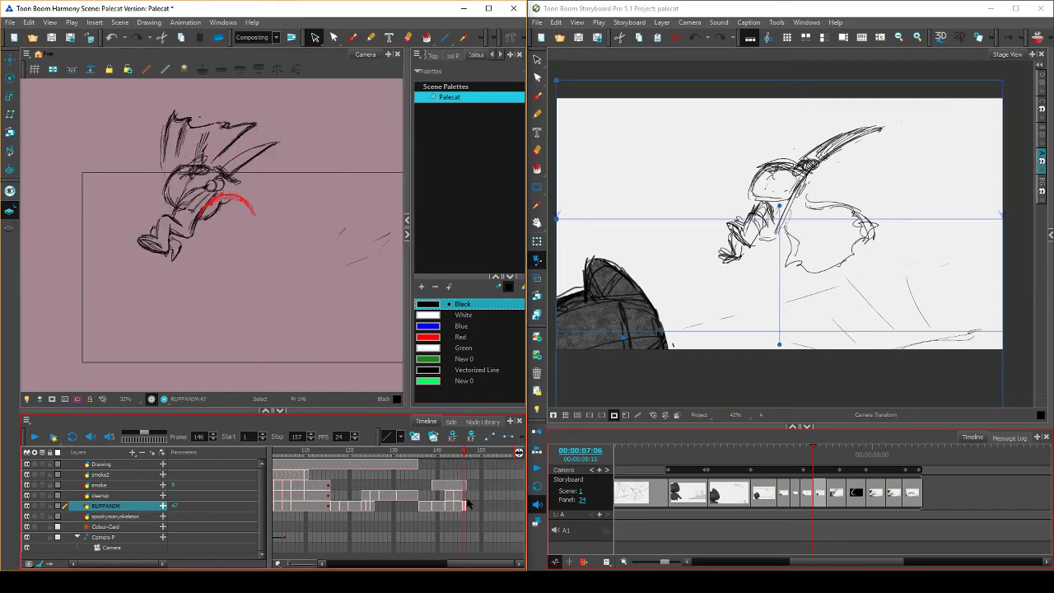
# Extend the frame 146 drawing to frame 147 on the RUFFANIM layer and go to the empty frame 148
pyautogui.click(467, 510)
pyautogui.hotkey('ctrl', 'v')
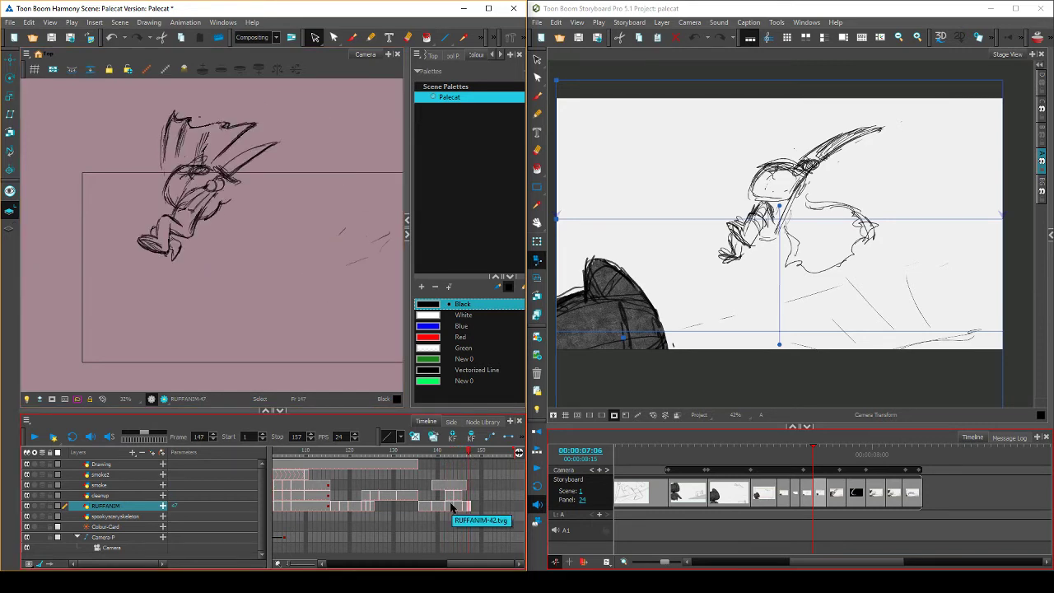
pyautogui.click(474, 510)
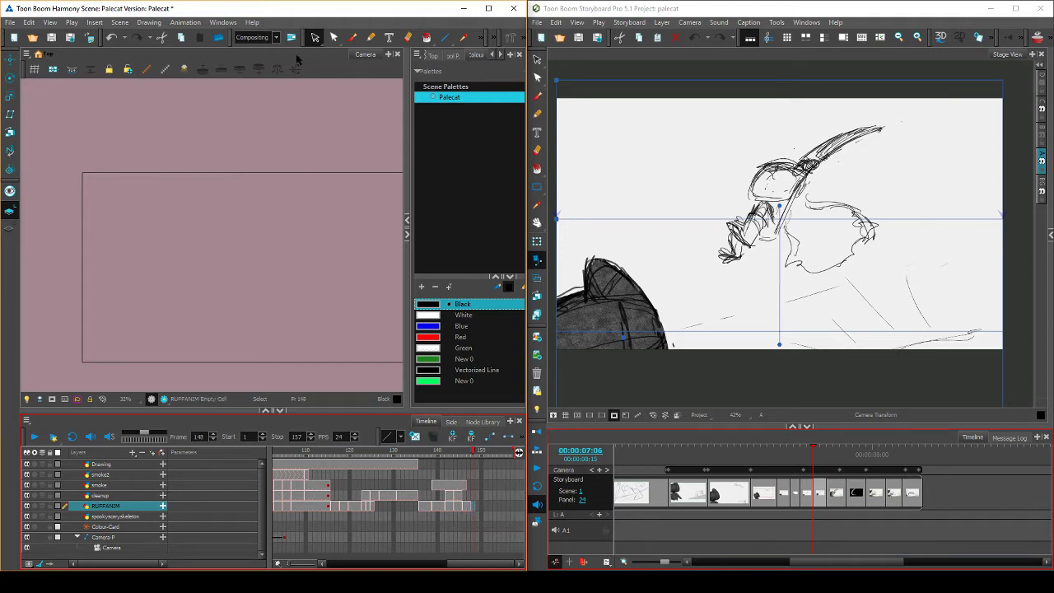
# Rough out the character's rounded head with the Brush on frame 148, comparing its position with the drawing on frame 147
pyautogui.click(353, 37)
pyautogui.press(',')
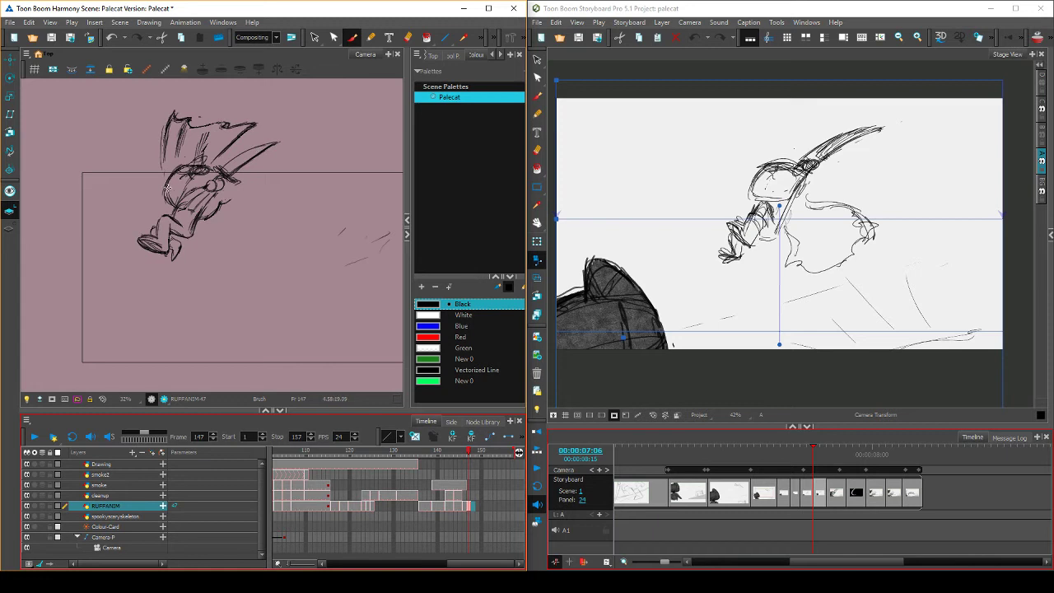
pyautogui.press('.')
pyautogui.moveTo(157, 212)
pyautogui.mouseDown()
pyautogui.moveTo(169, 182)
pyautogui.moveTo(211, 184)
pyautogui.mouseUp()
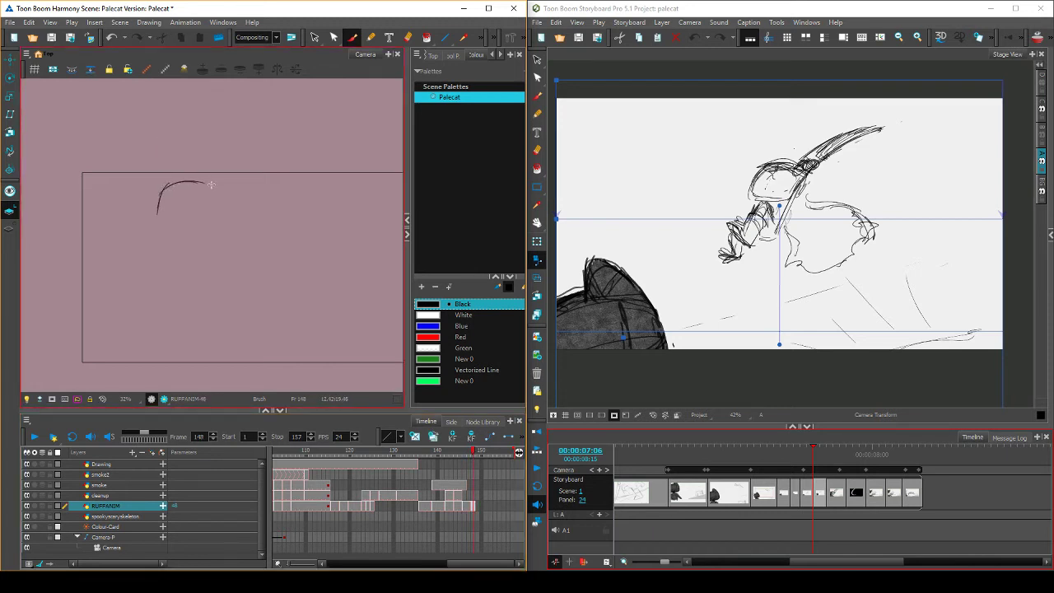
pyautogui.press(',')
pyautogui.press('.')
pyautogui.moveTo(157, 218)
pyautogui.mouseDown()
pyautogui.moveTo(168, 194)
pyautogui.moveTo(213, 190)
pyautogui.moveTo(216, 216)
pyautogui.moveTo(229, 198)
pyautogui.moveTo(218, 190)
pyautogui.moveTo(216, 201)
pyautogui.moveTo(208, 177)
pyautogui.moveTo(221, 169)
pyautogui.moveTo(166, 187)
pyautogui.moveTo(173, 225)
pyautogui.mouseUp()
pyautogui.press('.')
pyautogui.press(',')
pyautogui.press('.')
pyautogui.press(',')
pyautogui.press('.')
pyautogui.press(',')
pyautogui.press('.')
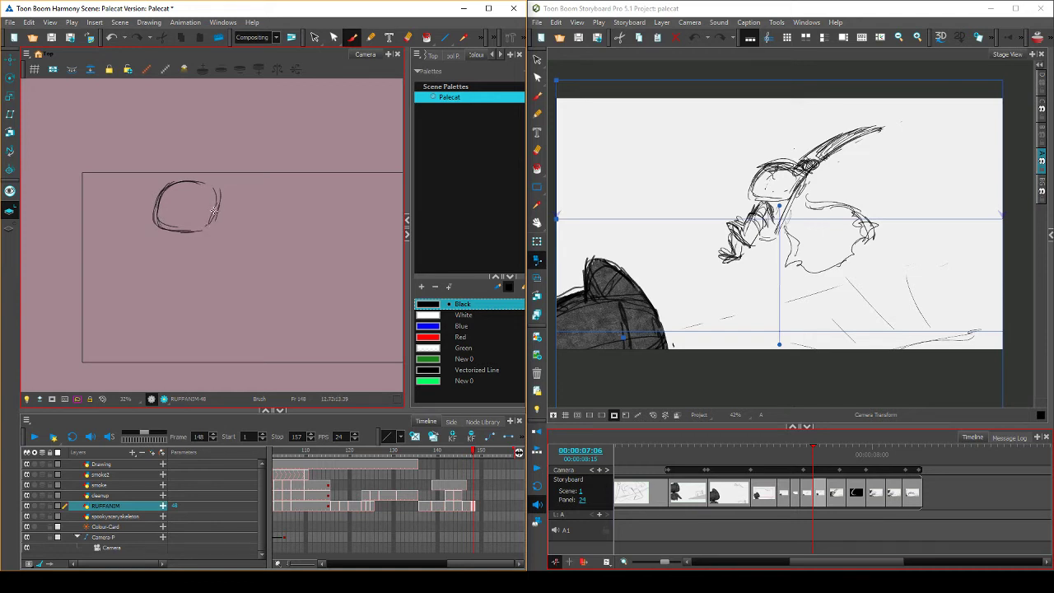
# Reinforce the top of the head outline on frame 148, checking it against frame 147
pyautogui.press(',')
pyautogui.press('.')
pyautogui.press(',')
pyautogui.press('.')
pyautogui.press(',')
pyautogui.press('.')
pyautogui.moveTo(195, 180); pyautogui.dragTo(170, 182)
# Check the storyboard's reference panel and flip between frames 146, 147 and 148 to examine the head's spacing
pyautogui.click(811, 446)
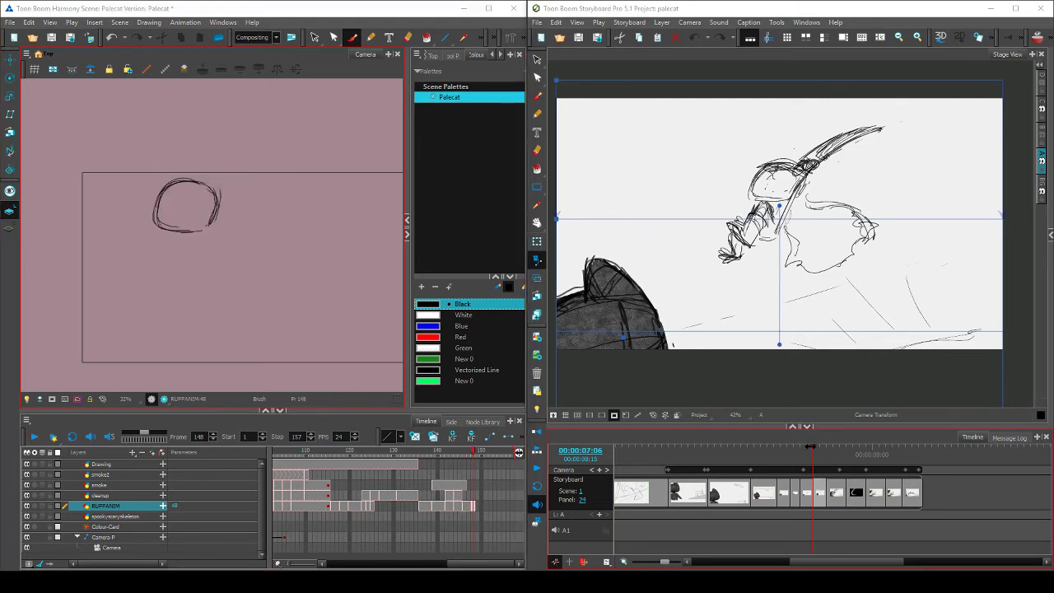
pyautogui.moveTo(797, 453); pyautogui.dragTo(813, 453)
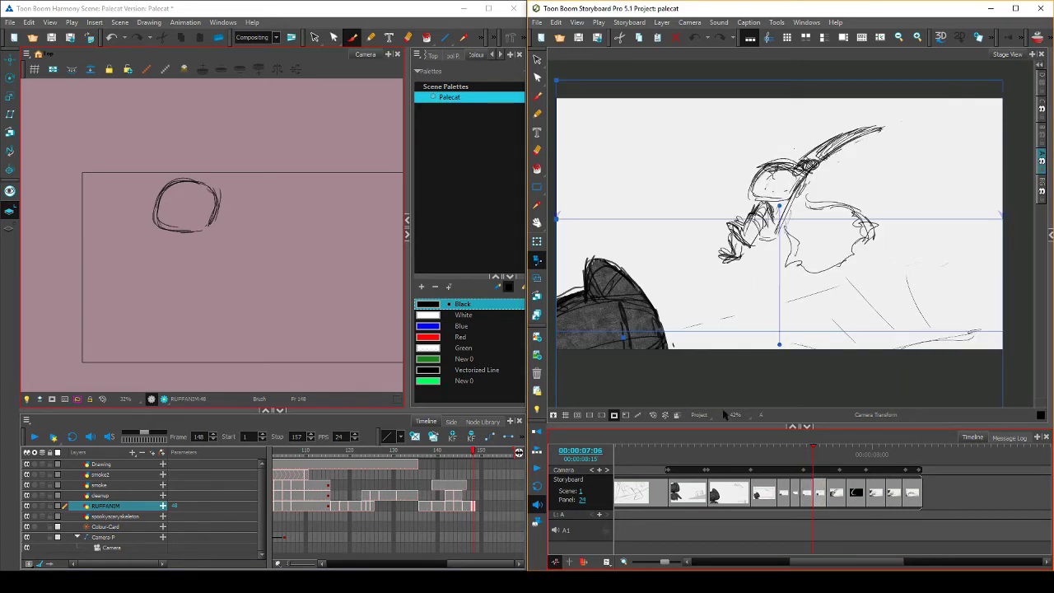
pyautogui.click(202, 170)
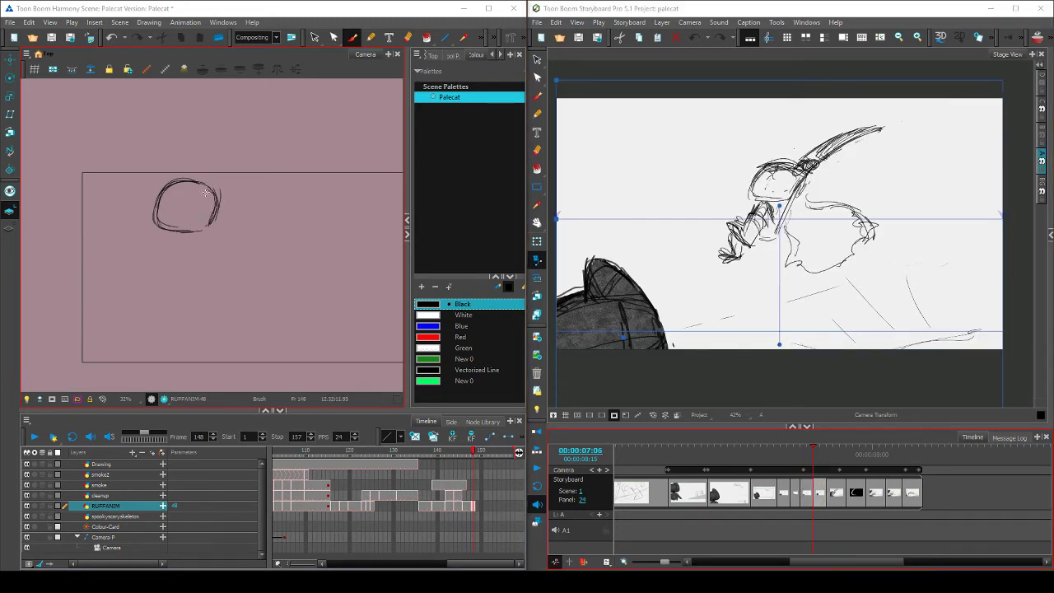
pyautogui.press(',')
pyautogui.press(',')
pyautogui.press('.')
pyautogui.press('.')
pyautogui.press(',')
pyautogui.press('.')
pyautogui.press(',')
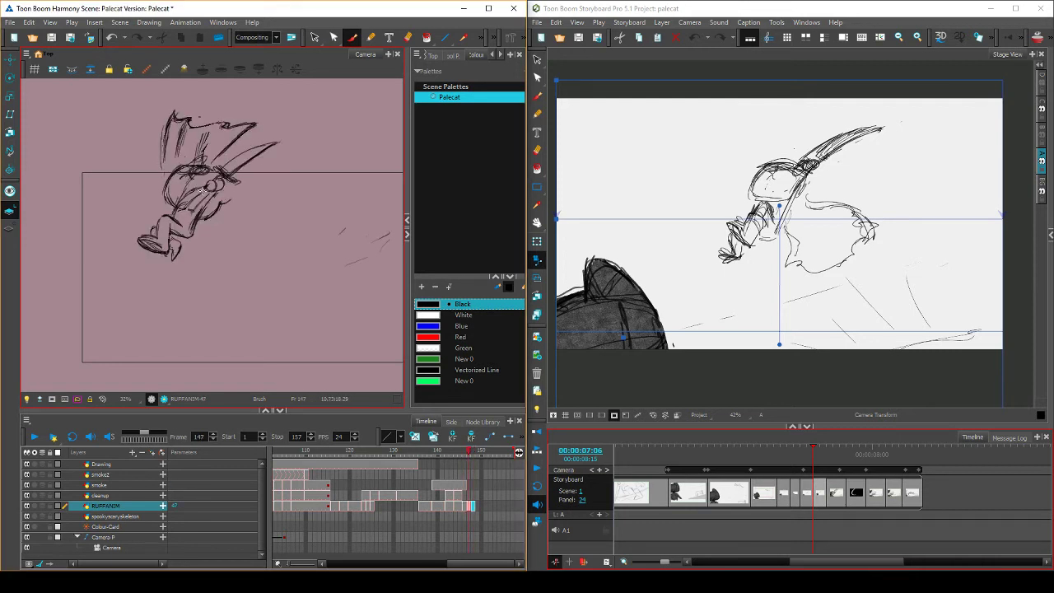
# Sketch the first bent leg and its foot below the head on frame 148, matching the pose on frame 147
pyautogui.press('.')
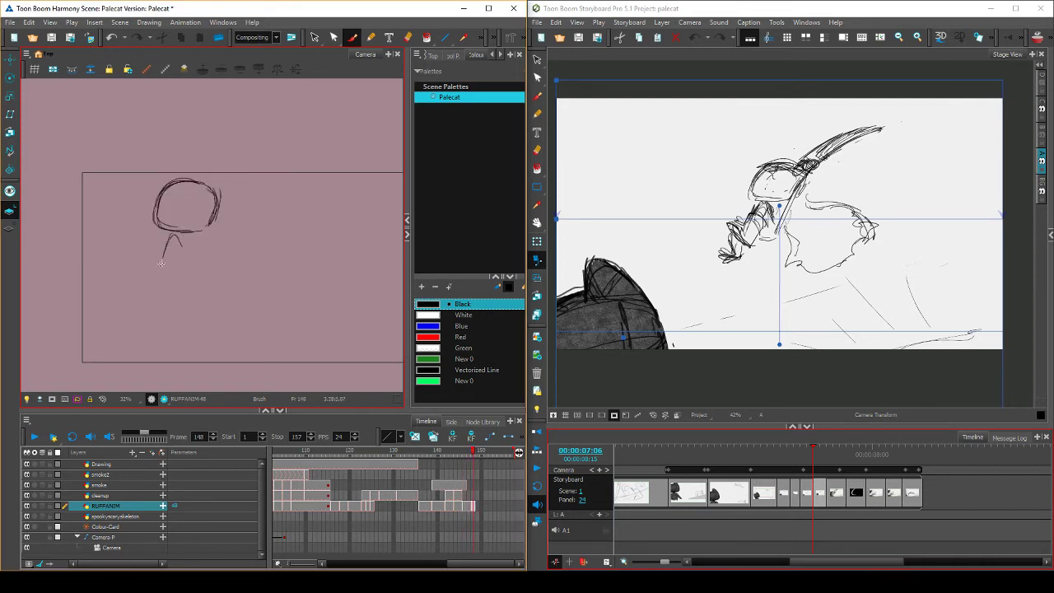
pyautogui.press(',')
pyautogui.press('.')
pyautogui.press(',')
pyautogui.press('.')
pyautogui.moveTo(155, 258); pyautogui.dragTo(147, 259)
pyautogui.press(',')
pyautogui.press('.')
pyautogui.press(',')
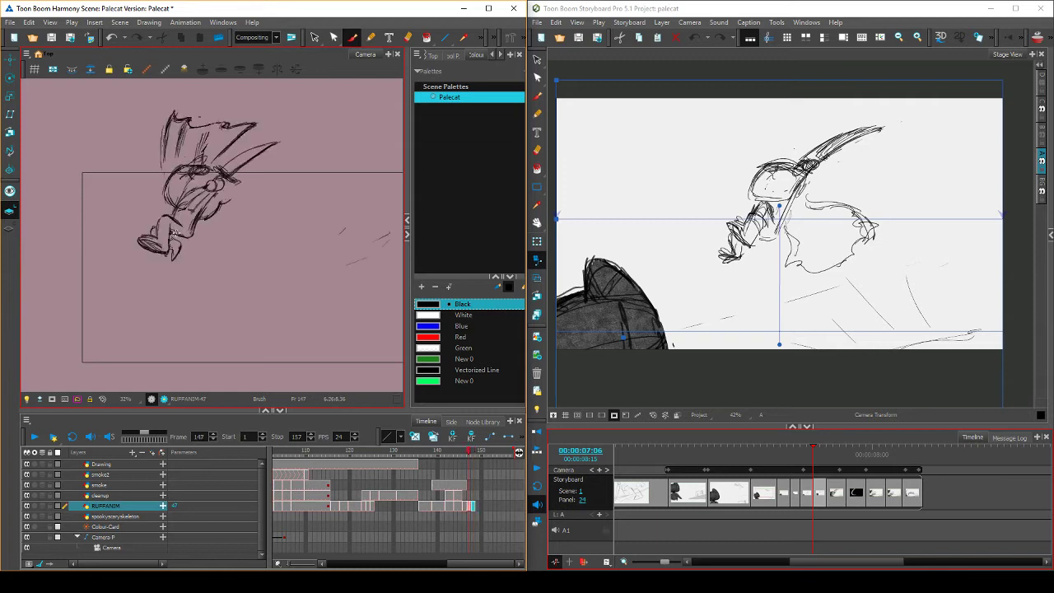
pyautogui.press('.')
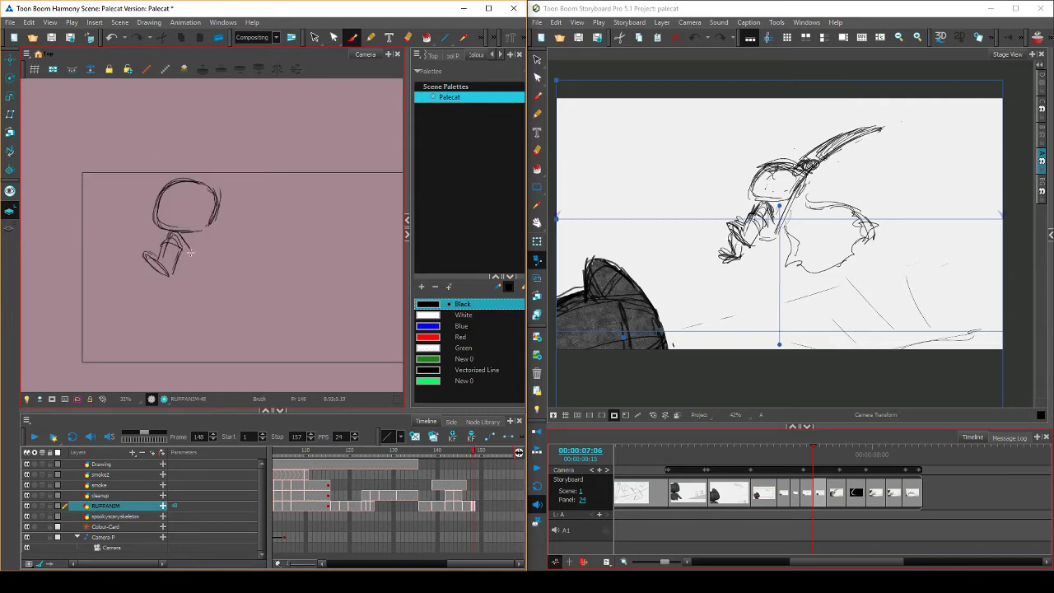
# Sketch the second foot and the body line beneath the head on frame 148, comparing with frame 147
pyautogui.press(',')
pyautogui.press('.')
pyautogui.press(',')
pyautogui.press('.')
pyautogui.moveTo(154, 270); pyautogui.dragTo(159, 288)
pyautogui.press(',')
pyautogui.press('.')
pyautogui.press(',')
pyautogui.press('.')
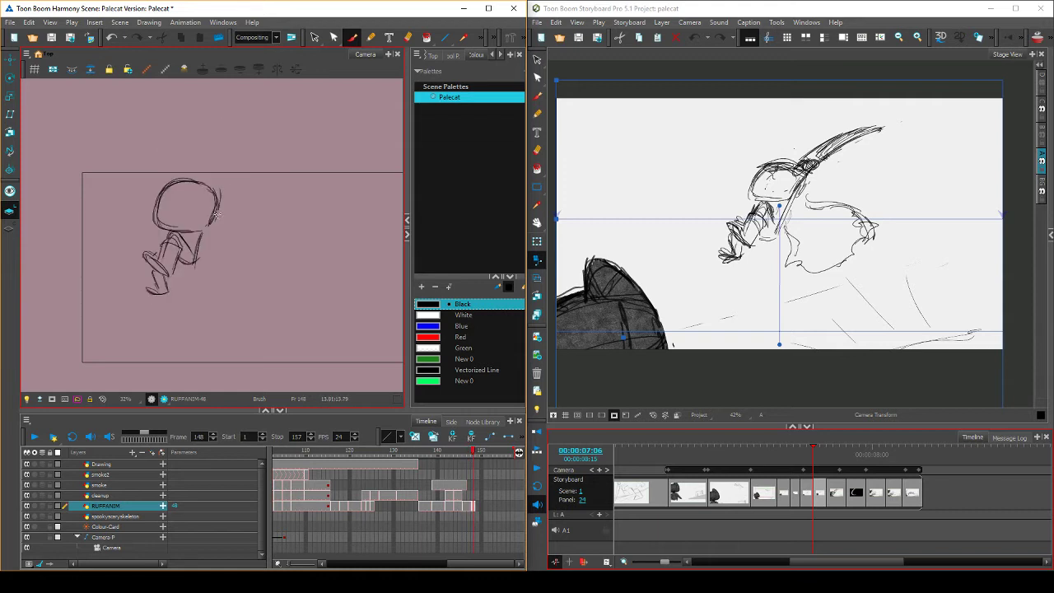
# Add the raised arm line across the head on frame 148 and reinforce the thigh and lower-body strokes
pyautogui.press(',')
pyautogui.press('.')
pyautogui.press(',')
pyautogui.press('.')
pyautogui.press(',')
pyautogui.press('.')
pyautogui.moveTo(173, 233)
pyautogui.mouseDown()
pyautogui.moveTo(188, 257)
pyautogui.moveTo(161, 257)
pyautogui.mouseUp()
pyautogui.moveTo(175, 231); pyautogui.dragTo(182, 254)
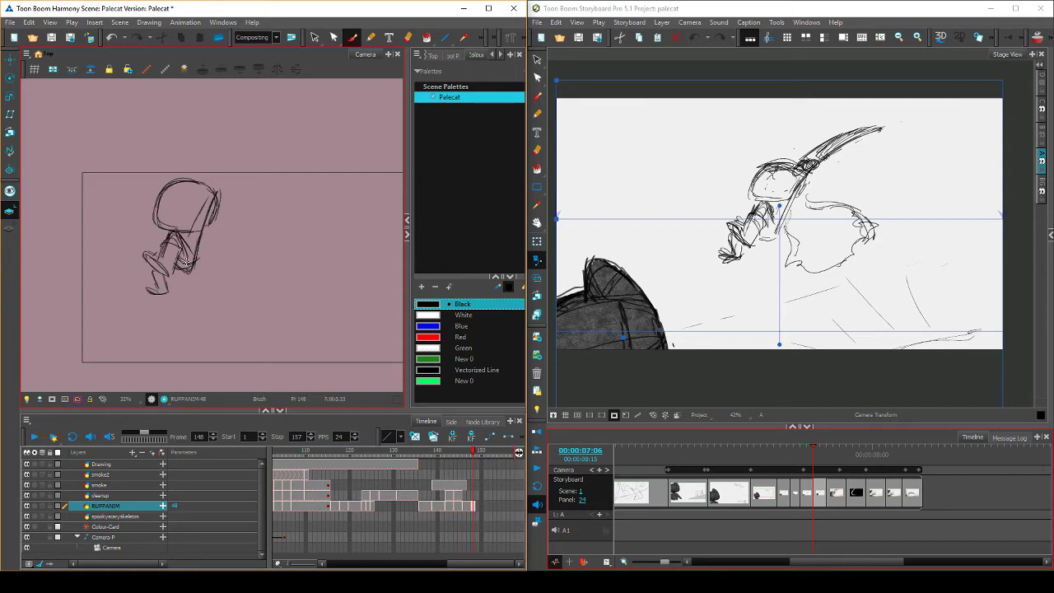
# Draw the sword as a long line rising diagonally from the character's hand on frame 148
pyautogui.press(',')
pyautogui.press('.')
pyautogui.moveTo(215, 189)
pyautogui.mouseDown()
pyautogui.moveTo(180, 228)
pyautogui.moveTo(254, 139)
pyautogui.mouseUp()
pyautogui.press(',')
pyautogui.press('.')
pyautogui.moveTo(216, 195); pyautogui.dragTo(257, 138)
# Flip between frame 148 and the earlier drawings to examine the arc of the sword
pyautogui.press(',')
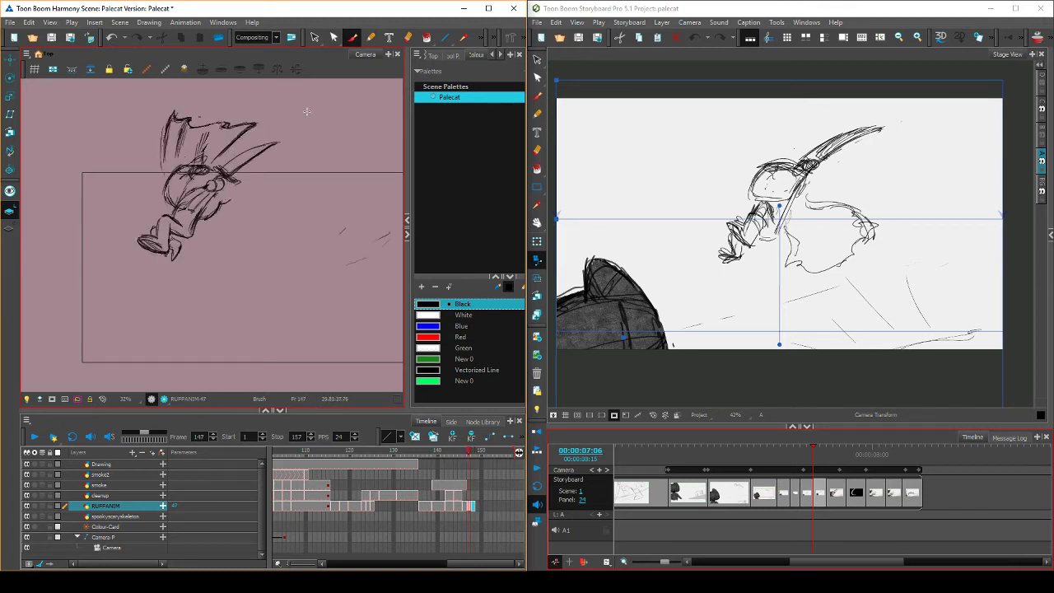
pyautogui.press('.')
pyautogui.press(',')
pyautogui.press(',')
pyautogui.press(',')
pyautogui.press('.')
pyautogui.press('.')
pyautogui.press(',')
pyautogui.press(',')
pyautogui.press(',')
pyautogui.press(',')
pyautogui.press('.')
pyautogui.press('.')
pyautogui.press('.')
# Redraw the sword blade on frame 146 at a steeper angle and erase the old blade
pyautogui.moveTo(269, 125)
pyautogui.mouseDown()
pyautogui.moveTo(225, 171)
pyautogui.moveTo(278, 122)
pyautogui.moveTo(231, 171)
pyautogui.moveTo(257, 146)
pyautogui.mouseUp()
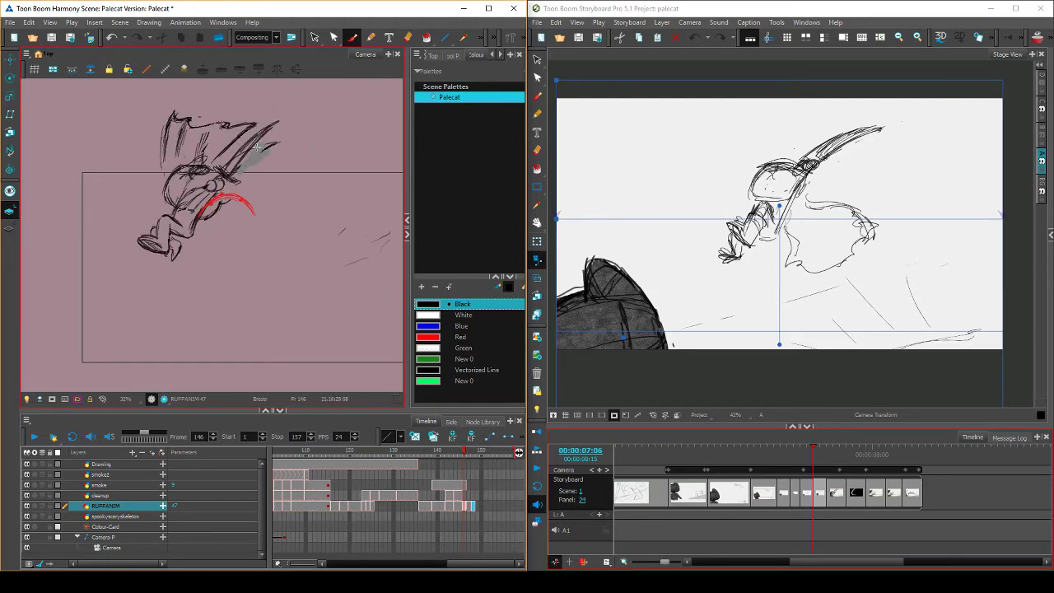
pyautogui.hotkey('ctrl', 'z')
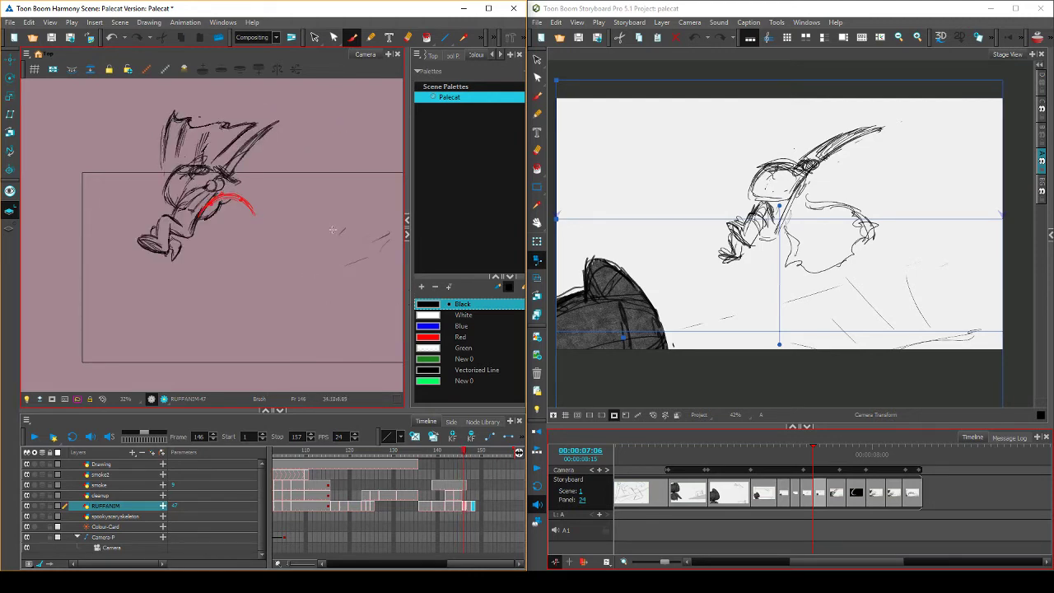
pyautogui.press(',')
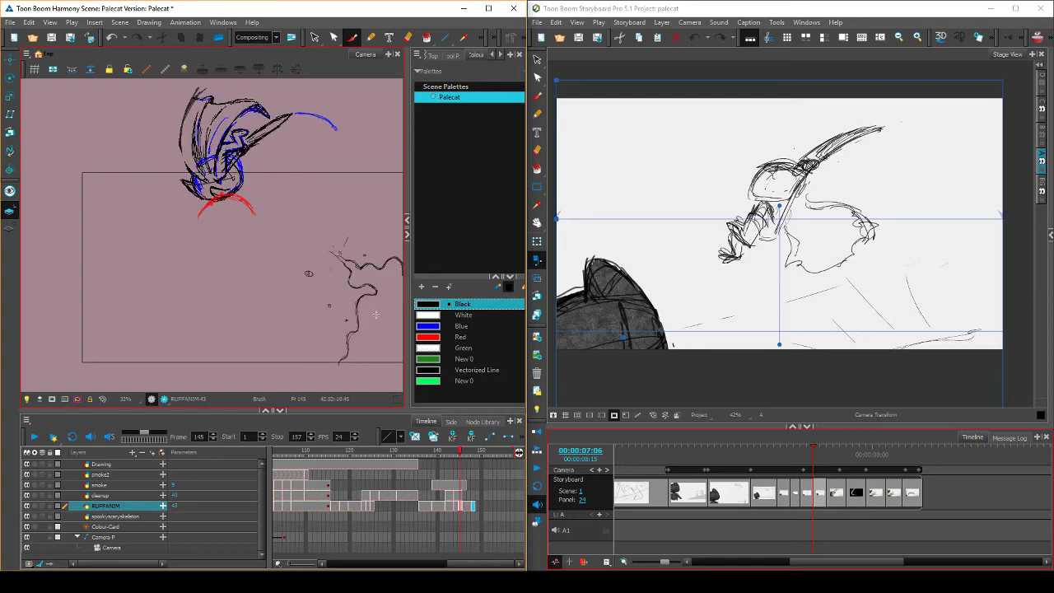
pyautogui.press(',')
pyautogui.press('.')
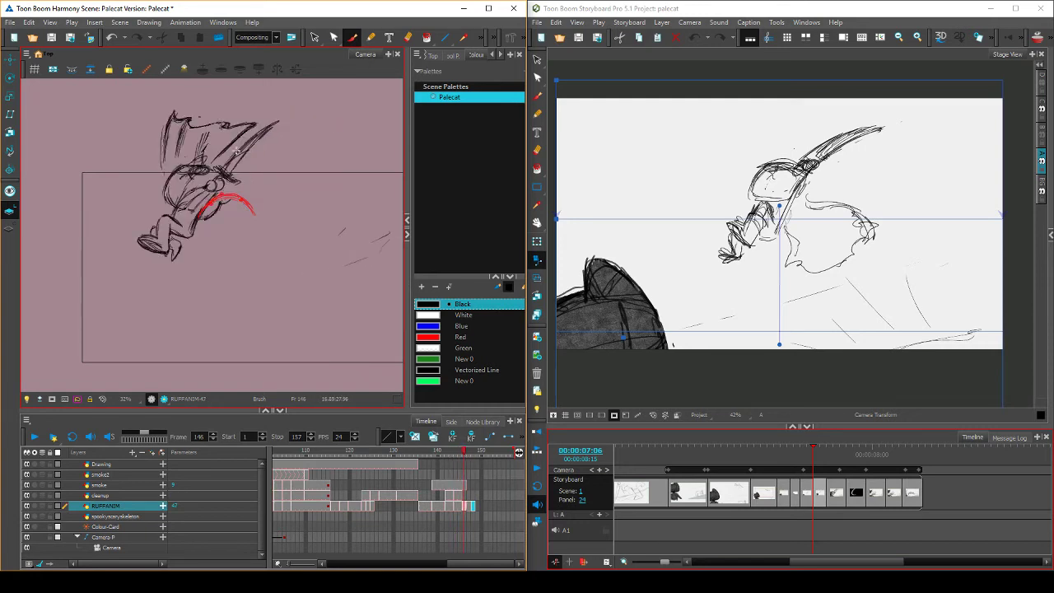
# Reinforce the arm lines leading to the sword hand on frame 146, comparing with the neighbouring drawings
pyautogui.press(',')
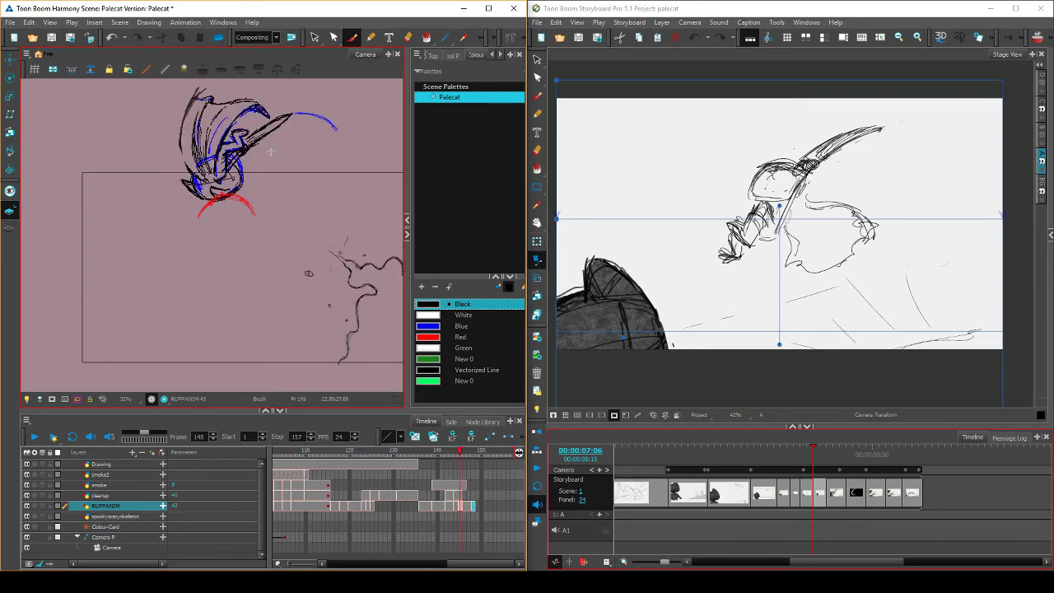
pyautogui.press('.')
pyautogui.press('.')
pyautogui.press(',')
pyautogui.press(',')
pyautogui.press('.')
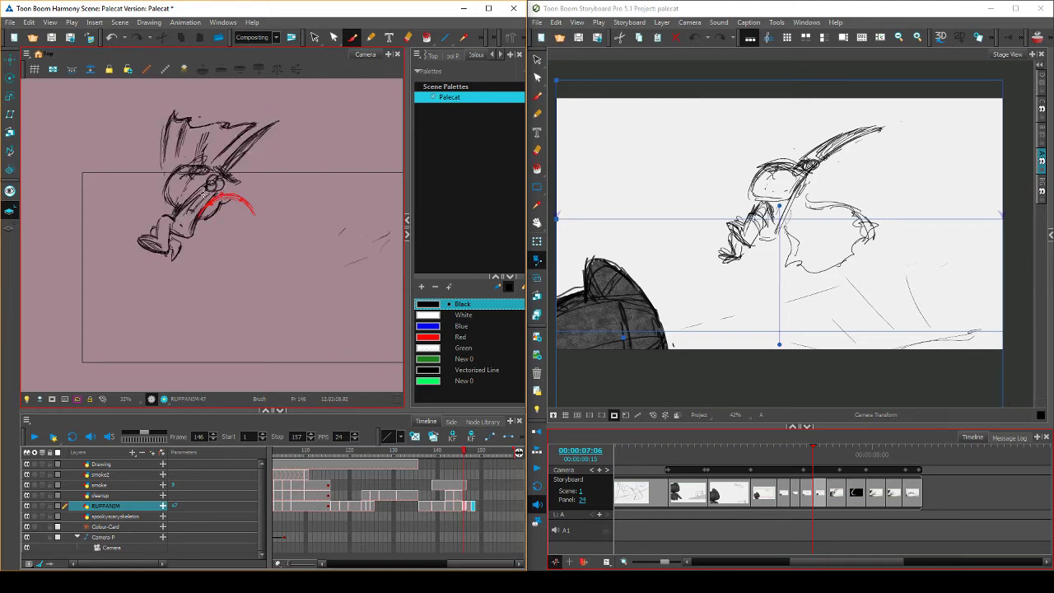
# Flip between frames 145 and 148 to examine the sword and arm motion across the poses
pyautogui.press(',')
pyautogui.press('.')
pyautogui.press('.')
pyautogui.press('.')
pyautogui.press(',')
pyautogui.press('.')
pyautogui.press(',')
pyautogui.press(',')
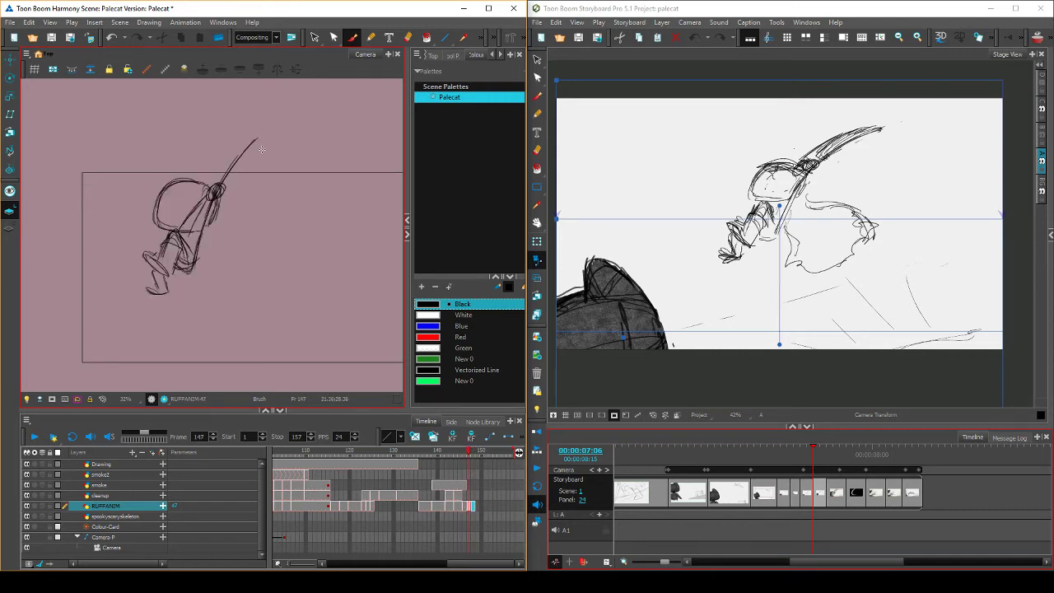
pyautogui.press('.')
pyautogui.press('.')
# Save the scene and move the whole character with its sword slightly left on frame 148
pyautogui.hotkey('ctrl', 's')
pyautogui.click(314, 38)
pyautogui.moveTo(261, 121)
pyautogui.mouseDown()
pyautogui.moveTo(248, 203)
pyautogui.moveTo(156, 157)
pyautogui.mouseUp()
pyautogui.moveTo(193, 226); pyautogui.dragTo(184, 227)
pyautogui.press(',')
pyautogui.press('.')
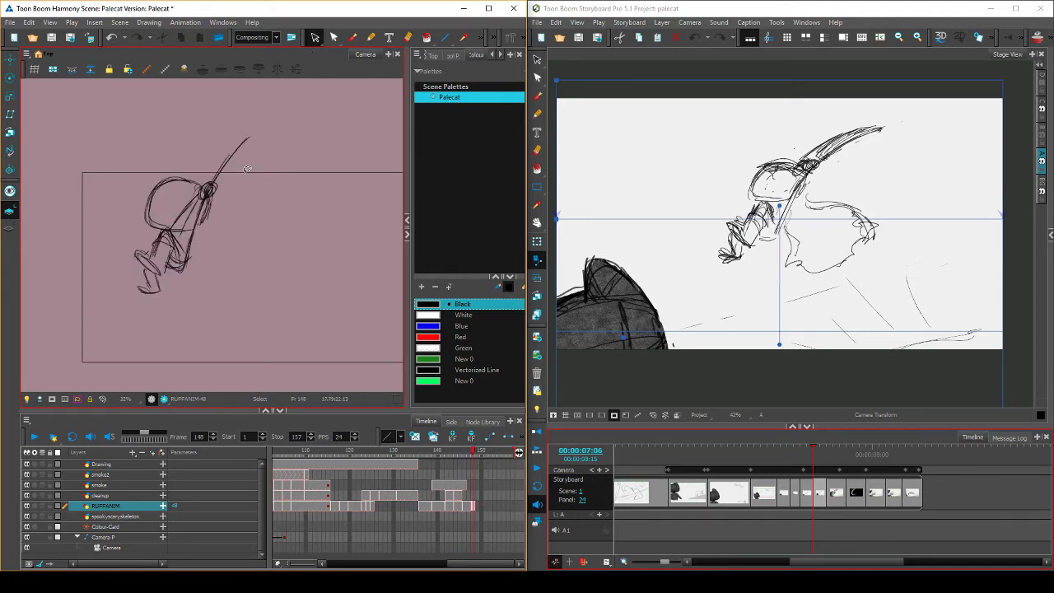
# Compare frame 148 with the earlier drawings, reselect its whole character and fine-tune the placement
pyautogui.press(',')
pyautogui.press(',')
pyautogui.press(',')
pyautogui.press('.')
pyautogui.press('.')
pyautogui.press('.')
pyautogui.moveTo(265, 124)
pyautogui.mouseDown()
pyautogui.moveTo(166, 295)
pyautogui.moveTo(246, 155)
pyautogui.mouseUp()
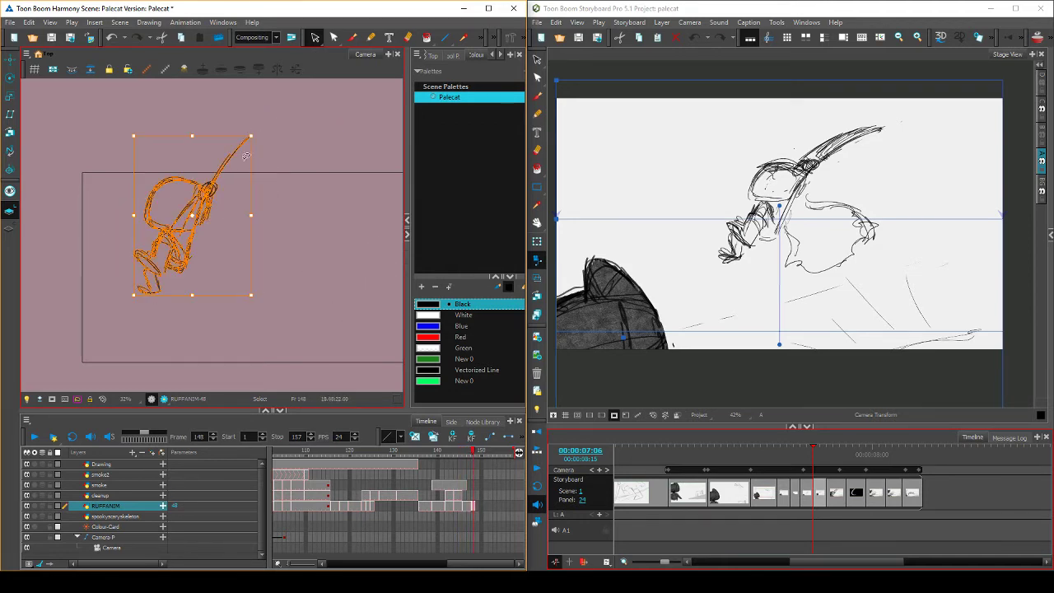
pyautogui.click(270, 280)
# Check the spacing against frames 145 to 147 and shift the head outline on frame 148 slightly right
pyautogui.press(',')
pyautogui.press(',')
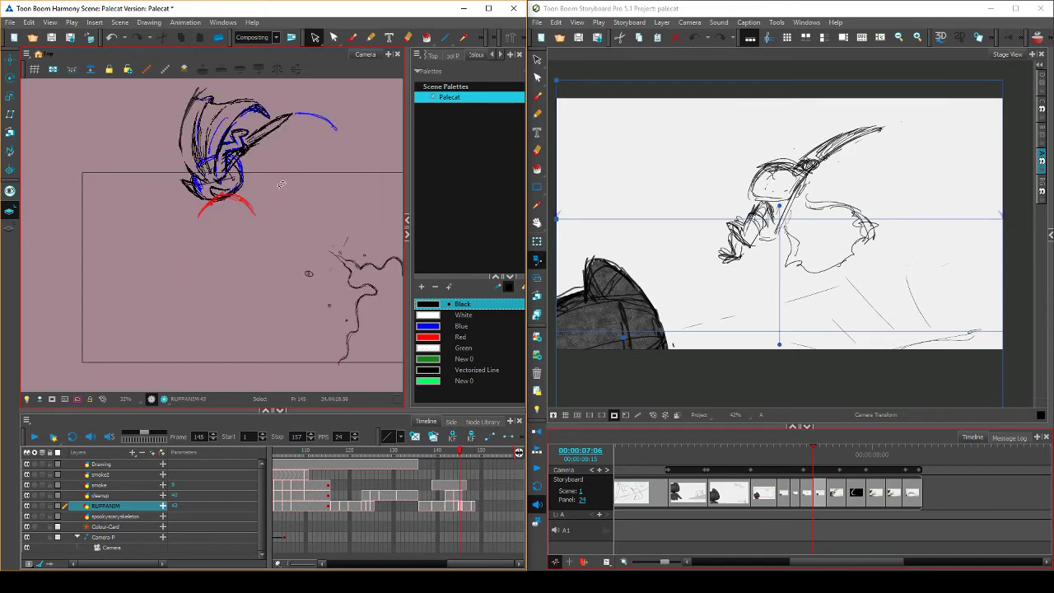
pyautogui.press('.')
pyautogui.press('.')
pyautogui.press(',')
pyautogui.press('.')
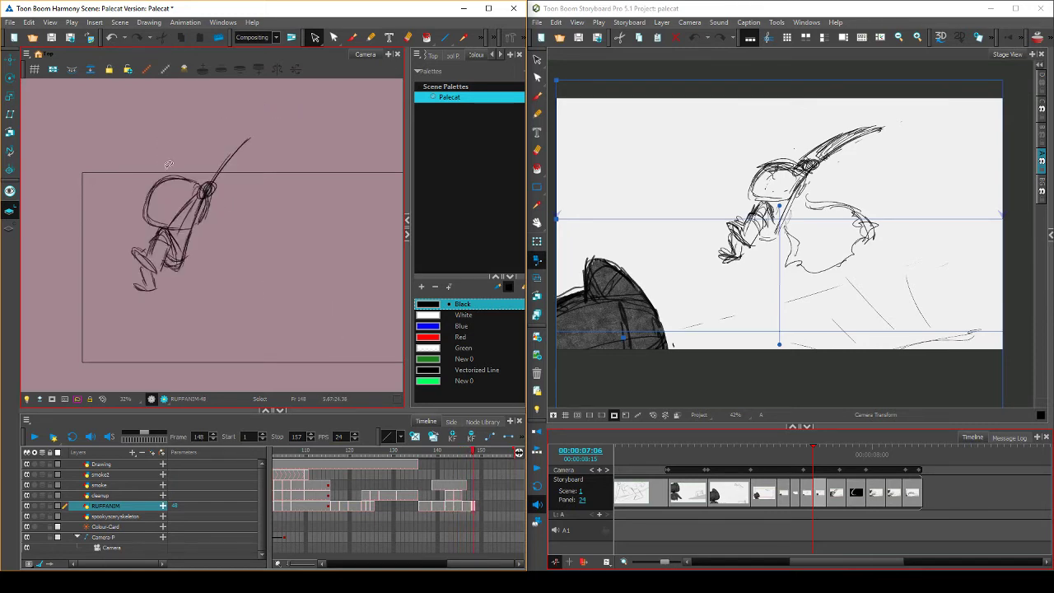
pyautogui.moveTo(191, 175)
pyautogui.mouseDown()
pyautogui.moveTo(152, 218)
pyautogui.moveTo(189, 179)
pyautogui.mouseUp()
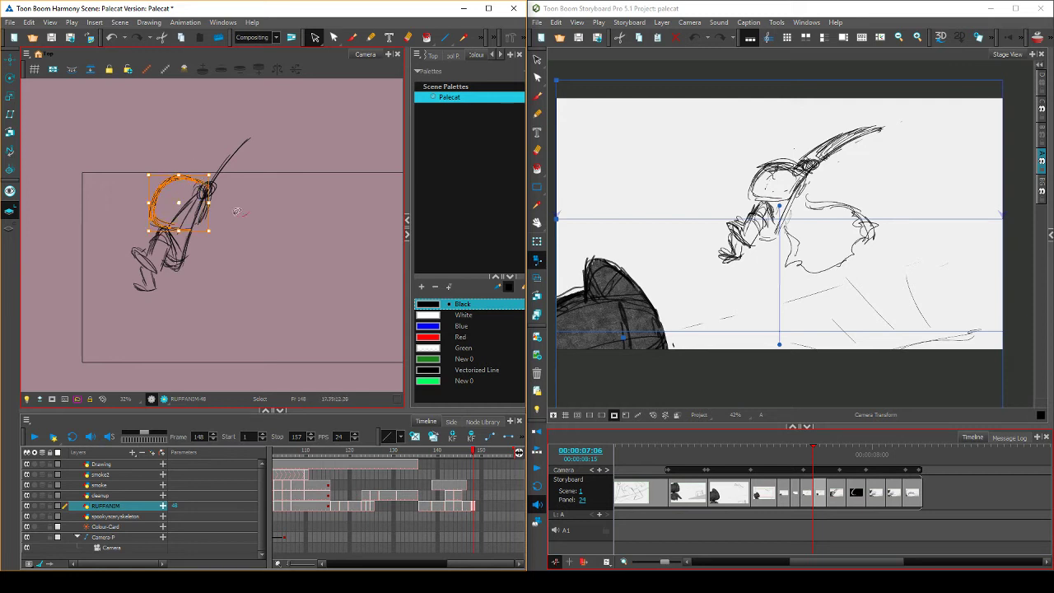
pyautogui.moveTo(208, 215); pyautogui.dragTo(218, 221)
pyautogui.click(279, 186)
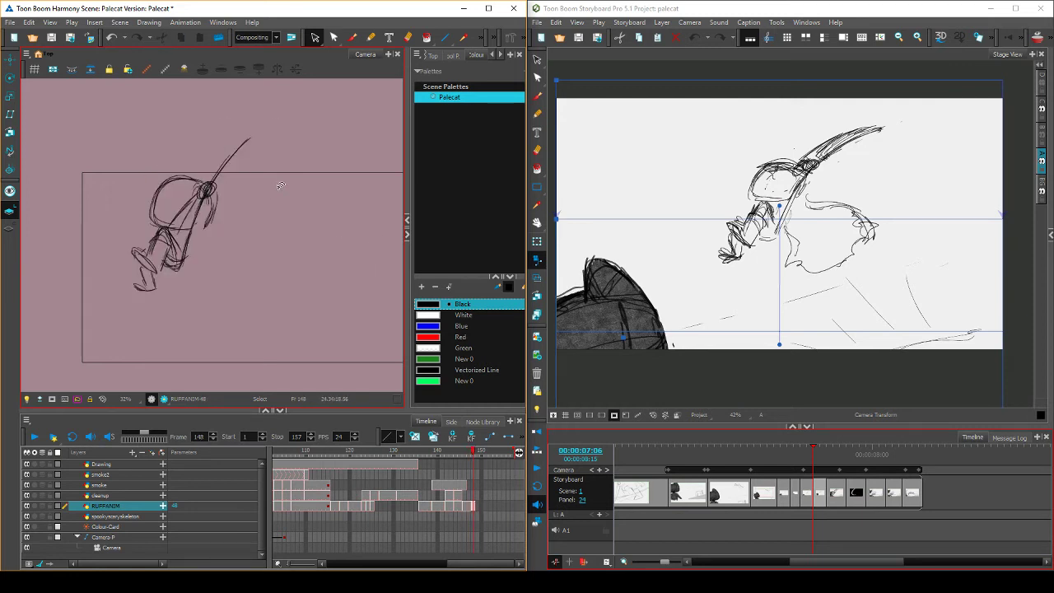
# Compare the head outline's placement on frame 148 with the earlier drawings on frames 146 and 147
pyautogui.press(',')
pyautogui.press(',')
pyautogui.press('.')
pyautogui.press('.')
pyautogui.click(167, 169)
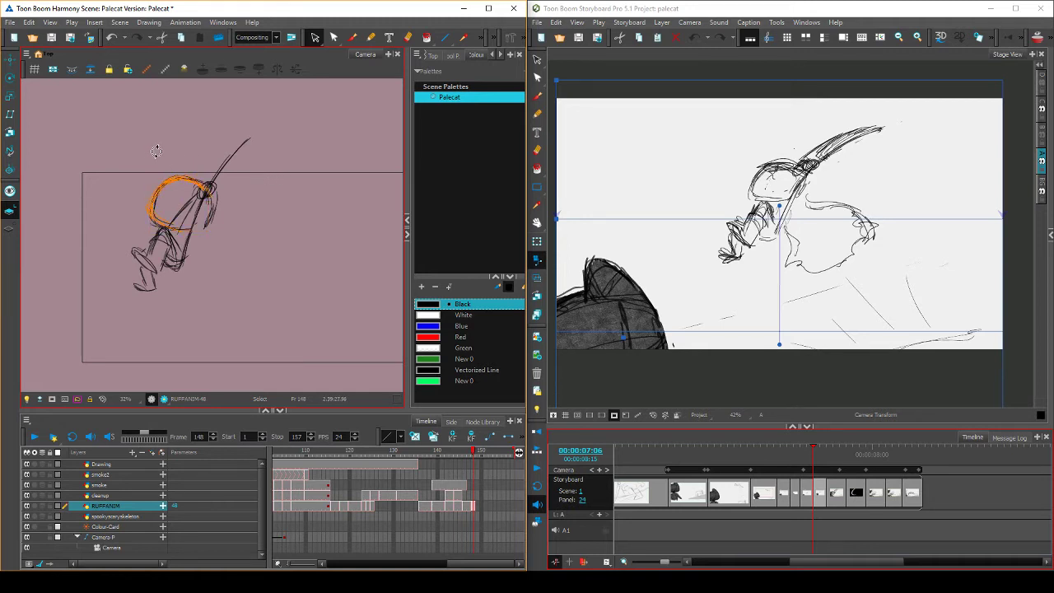
pyautogui.press(',')
pyautogui.press('.')
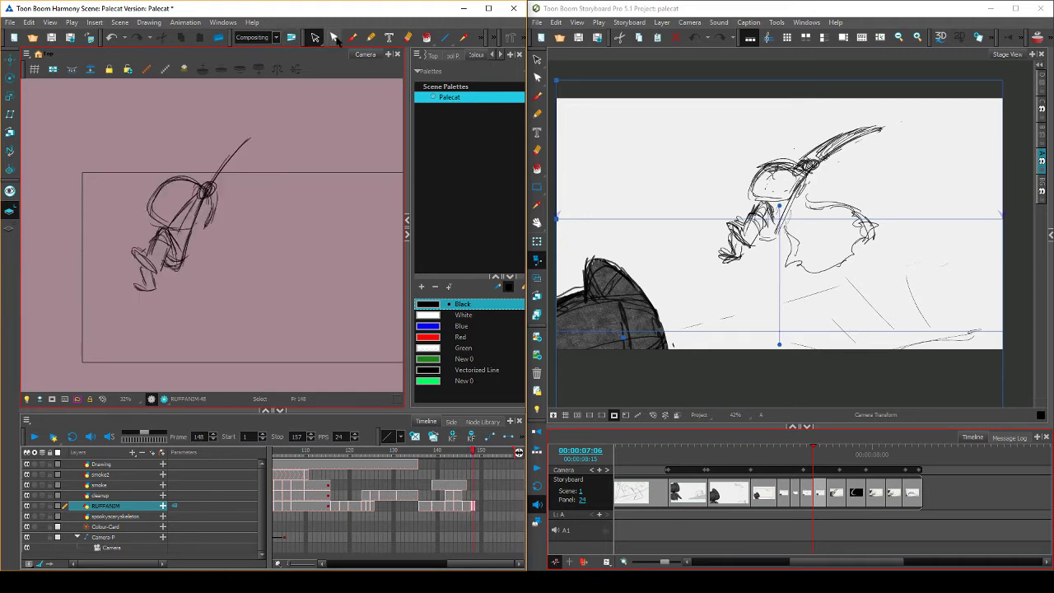
# Sketch the rough facial features inside the head on frame 148 with the Brush tool, checking them against frame 147
pyautogui.click(354, 40)
pyautogui.press(',')
pyautogui.press('.')
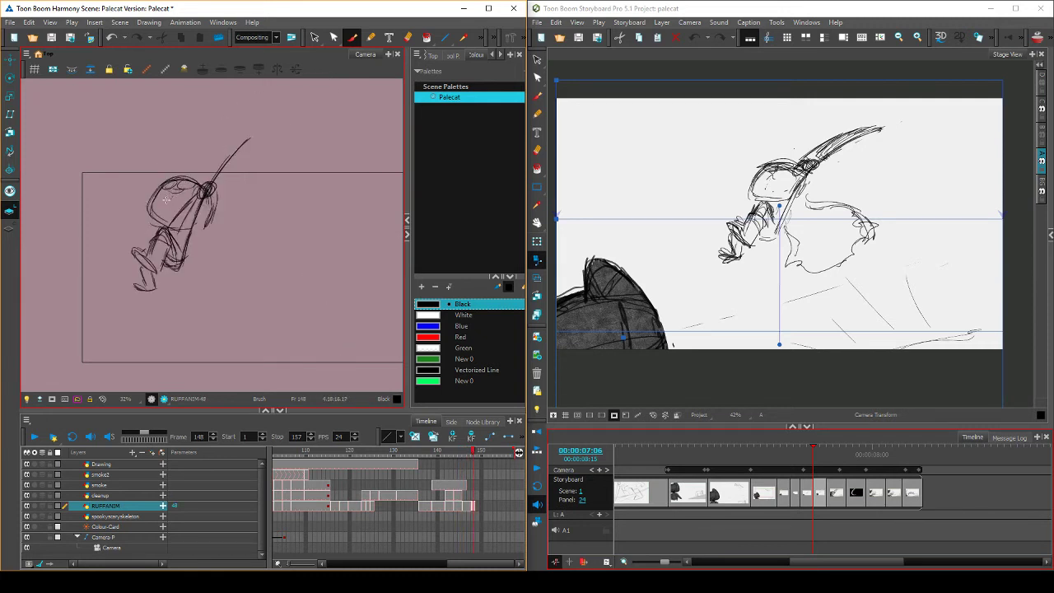
pyautogui.press(',')
pyautogui.press('.')
# Sketch the pointed ears on the head on frame 148, comparing their placement with frame 147
pyautogui.moveTo(169, 179)
pyautogui.mouseDown()
pyautogui.moveTo(189, 163)
pyautogui.moveTo(182, 178)
pyautogui.moveTo(162, 182)
pyautogui.moveTo(186, 164)
pyautogui.moveTo(216, 192)
pyautogui.mouseUp()
pyautogui.press(',')
pyautogui.press('.')
pyautogui.press(',')
pyautogui.press('.')
pyautogui.press(',')
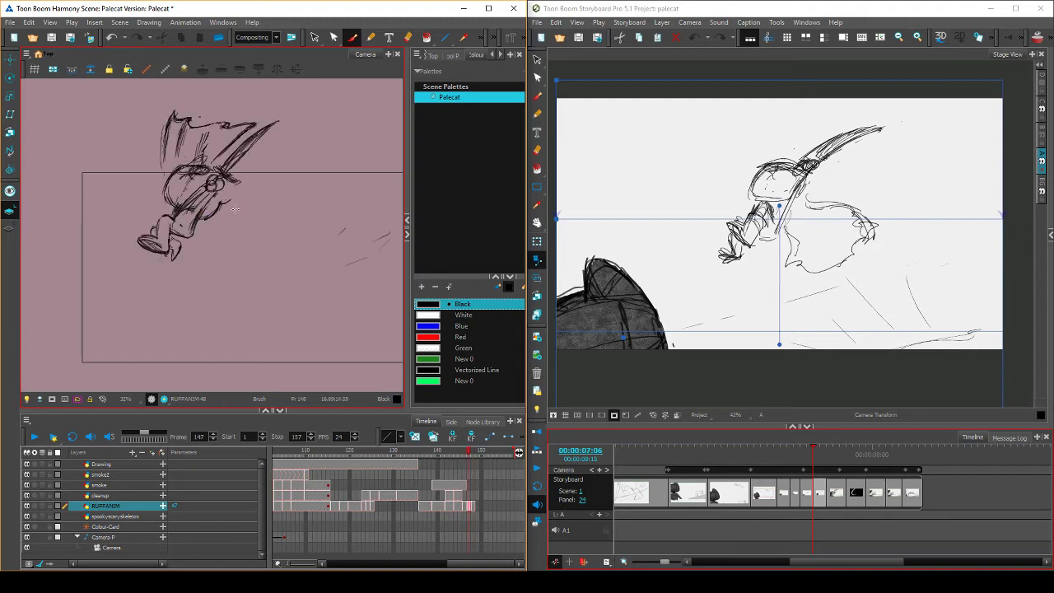
# Flip between frames 145 and 148 to examine how the head and ears move across the poses
pyautogui.press(',')
pyautogui.press('.')
pyautogui.press('.')
pyautogui.press(',')
pyautogui.press('.')
pyautogui.press(',')
pyautogui.press('.')
pyautogui.press(',')
pyautogui.press(',')
pyautogui.press(',')
pyautogui.press('.')
pyautogui.press('.')
pyautogui.press('.')
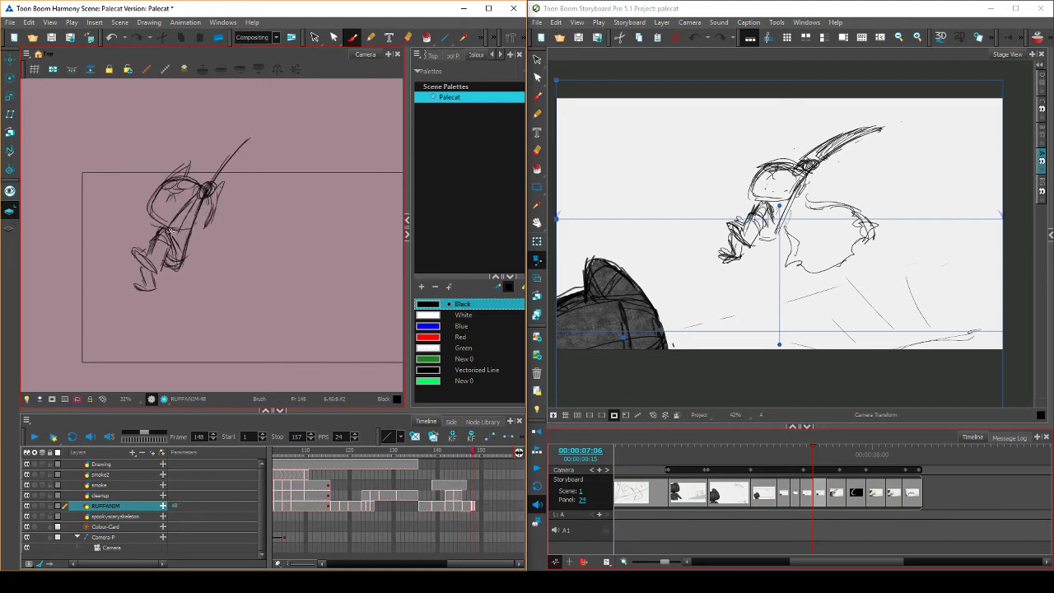
# Rework the lower foot on frame 148 and compare it with the storyboard's reference pose
pyautogui.moveTo(144, 276)
pyautogui.mouseDown()
pyautogui.moveTo(158, 290)
pyautogui.moveTo(134, 288)
pyautogui.moveTo(140, 276)
pyautogui.mouseUp()
pyautogui.press(',')
pyautogui.press('.')
pyautogui.click(729, 260)
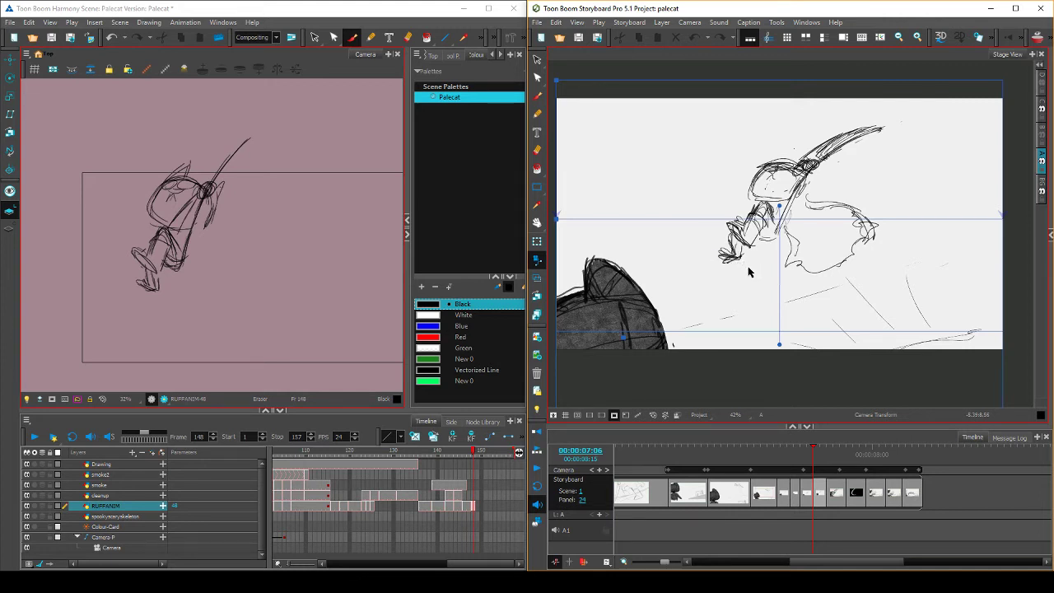
pyautogui.click(326, 300)
# Flip through frames 145 to 148 to examine the body's arc and the legs' spacing
pyautogui.press(',')
pyautogui.press(',')
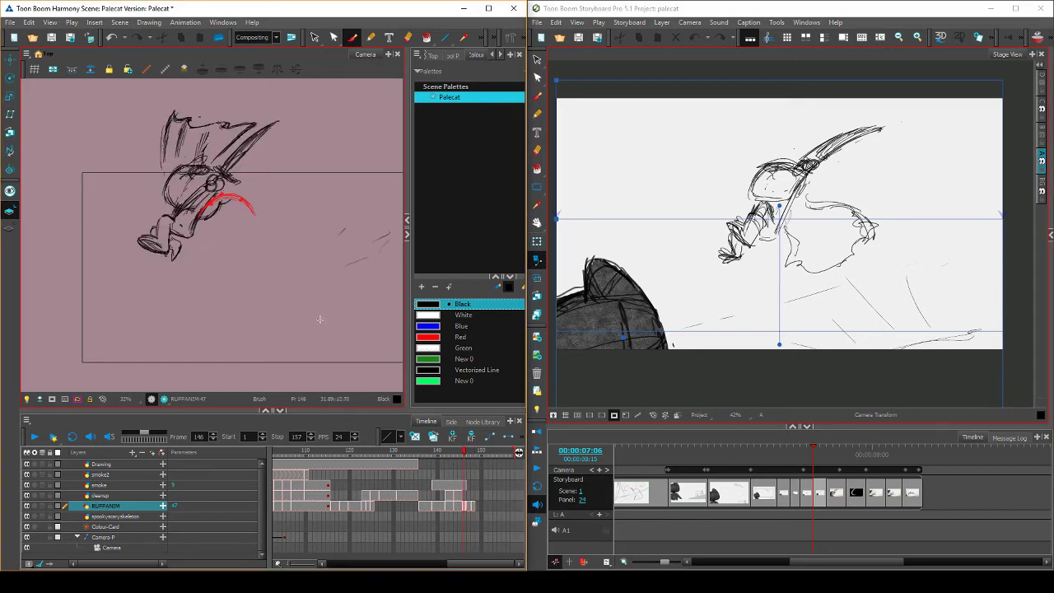
pyautogui.press('.')
pyautogui.press('.')
pyautogui.press(',')
pyautogui.press(',')
pyautogui.press(',')
pyautogui.press('.')
pyautogui.press(',')
pyautogui.press('.')
pyautogui.press('.')
pyautogui.press('.')
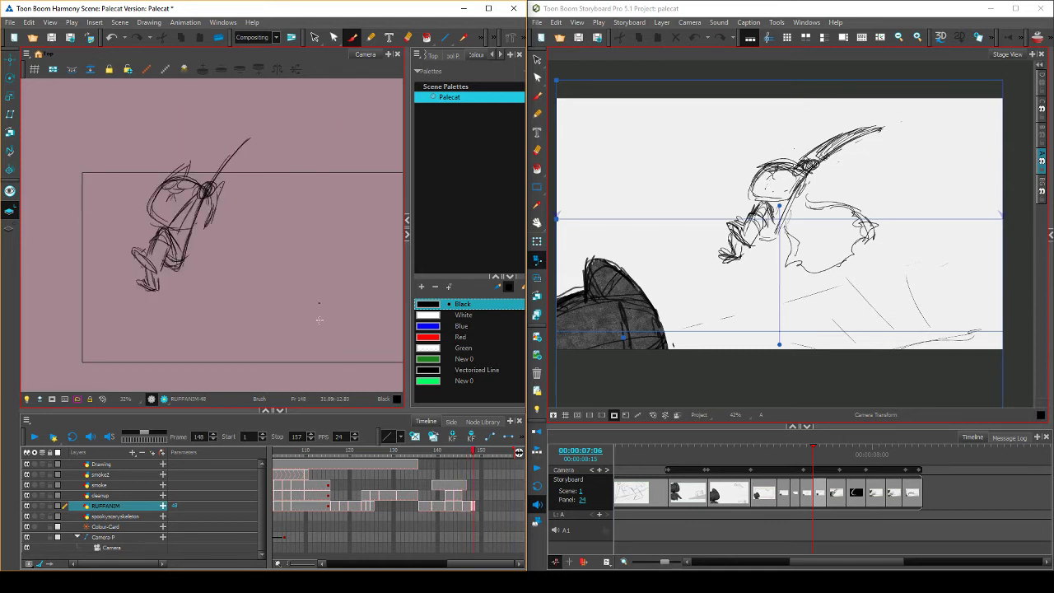
pyautogui.press(',')
pyautogui.press('.')
pyautogui.press(',')
pyautogui.press('.')
# Sketch the ankle and sole of the lower foot on frame 148, checking each stroke against frame 147
pyautogui.moveTo(147, 270)
pyautogui.mouseDown()
pyautogui.moveTo(149, 284)
pyautogui.moveTo(137, 284)
pyautogui.moveTo(160, 286)
pyautogui.mouseUp()
pyautogui.press(',')
pyautogui.press('.')
pyautogui.press(',')
pyautogui.press('.')
pyautogui.press(',')
pyautogui.press('.')
pyautogui.moveTo(140, 290)
pyautogui.mouseDown()
pyautogui.moveTo(160, 291)
pyautogui.moveTo(142, 289)
pyautogui.mouseUp()
pyautogui.press(',')
pyautogui.press('.')
# Flip back and forth from frame 144 to 148 to examine the flow of the whole airborne turn
pyautogui.press(',')
pyautogui.press(',')
pyautogui.press('.')
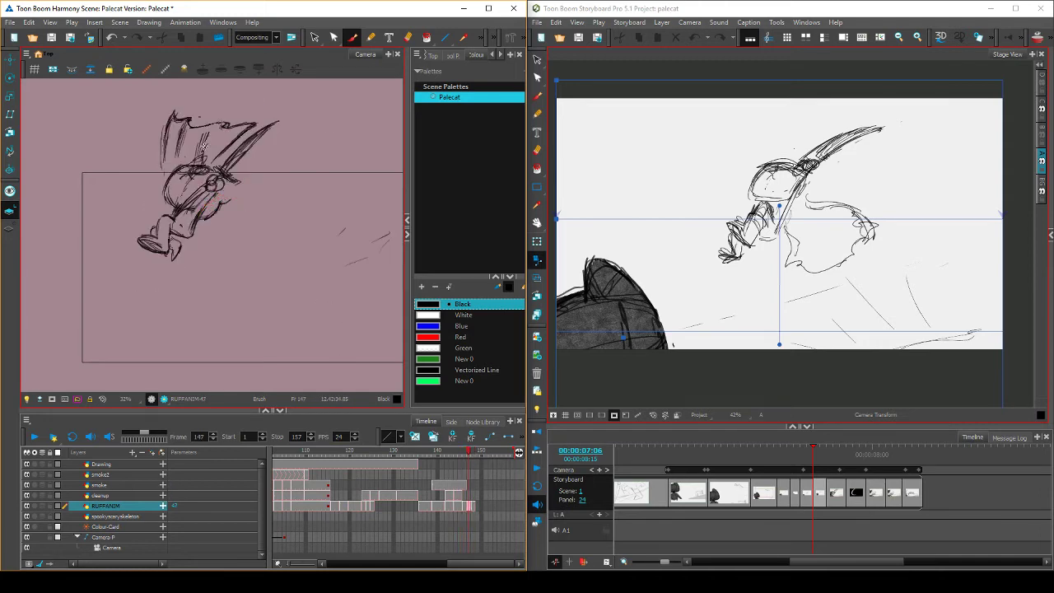
pyautogui.press('.')
pyautogui.press(',')
pyautogui.press(',')
pyautogui.press(',')
pyautogui.press('.')
pyautogui.press('.')
pyautogui.press('.')
pyautogui.press(',')
pyautogui.press(',')
pyautogui.press(',')
pyautogui.press(',')
pyautogui.press('.')
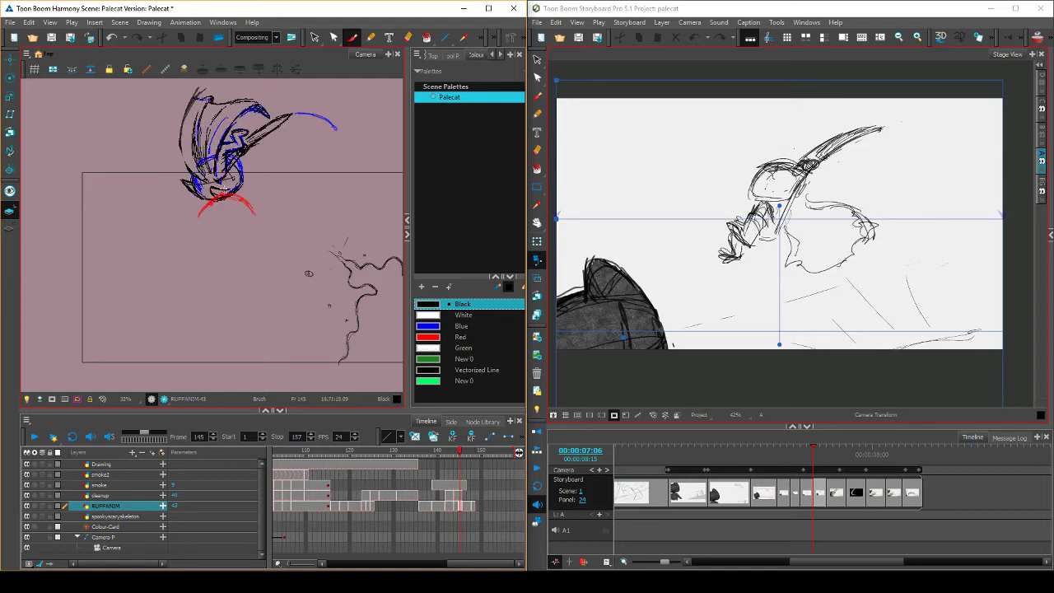
# Recheck frames 145 to 147 and trim the lower foot's lines on frame 148 with the Eraser
pyautogui.press('.')
pyautogui.press('.')
pyautogui.press(',')
pyautogui.press(',')
pyautogui.press('.')
pyautogui.press('.')
pyautogui.press('.')
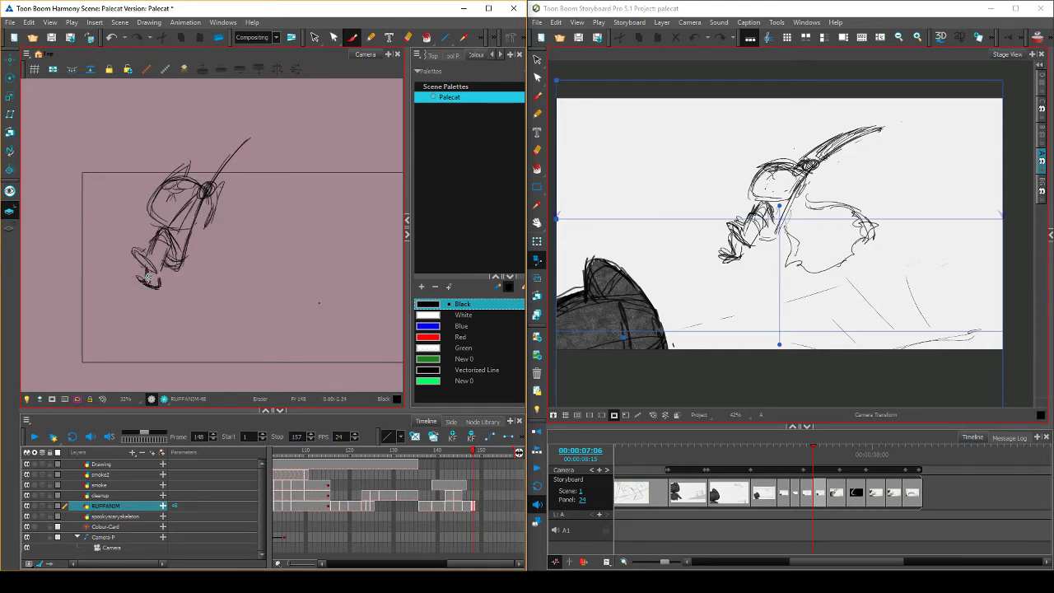
# Flip repeatedly between frames 145 and 148 to examine the trimmed foot in motion
pyautogui.press(',')
pyautogui.press(',')
pyautogui.press(',')
pyautogui.press('.')
pyautogui.press('.')
pyautogui.press('.')
pyautogui.press(',')
pyautogui.press(',')
pyautogui.press(',')
pyautogui.press('.')
pyautogui.press('.')
pyautogui.press('.')
# Redraw the lower leg and toe on frame 148, comparing the leg's length with the earlier poses
pyautogui.press(',')
pyautogui.press('.')
pyautogui.press(',')
pyautogui.press('.')
pyautogui.press(',')
pyautogui.press(',')
pyautogui.press(',')
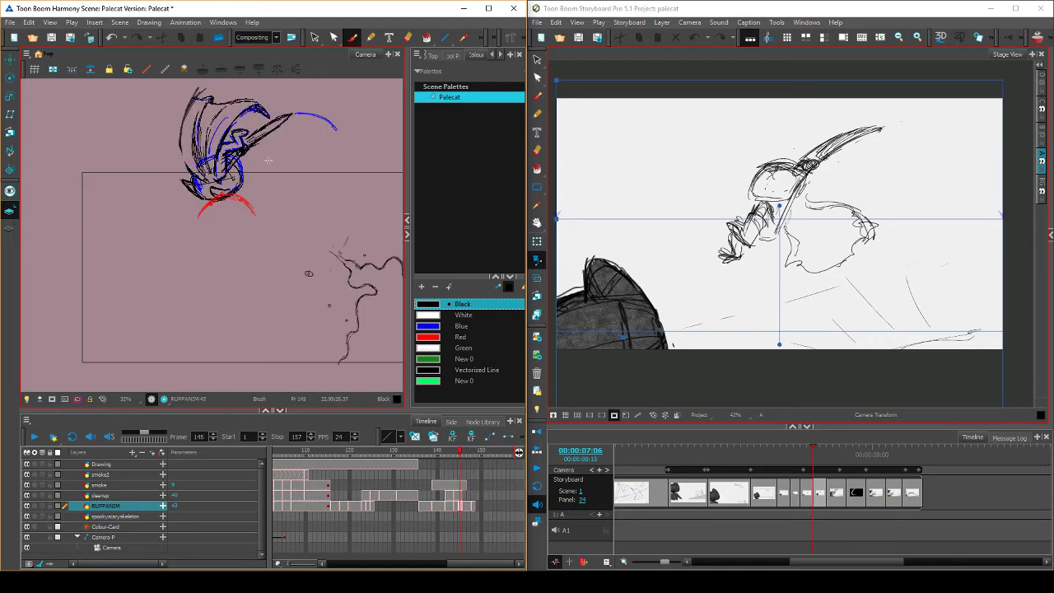
pyautogui.press('.')
pyautogui.press('.')
pyautogui.press('.')
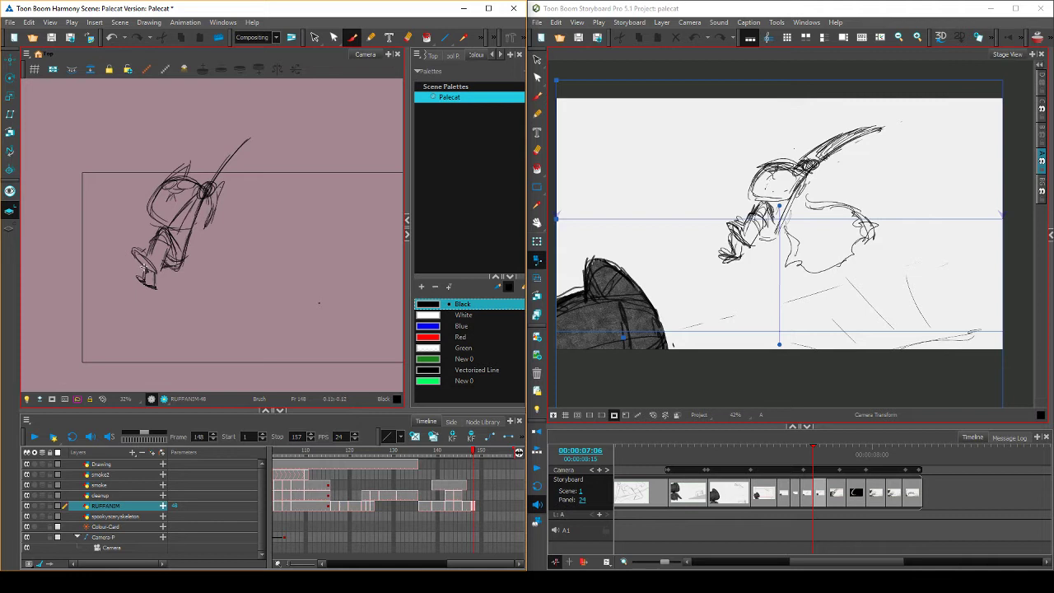
pyautogui.press(',')
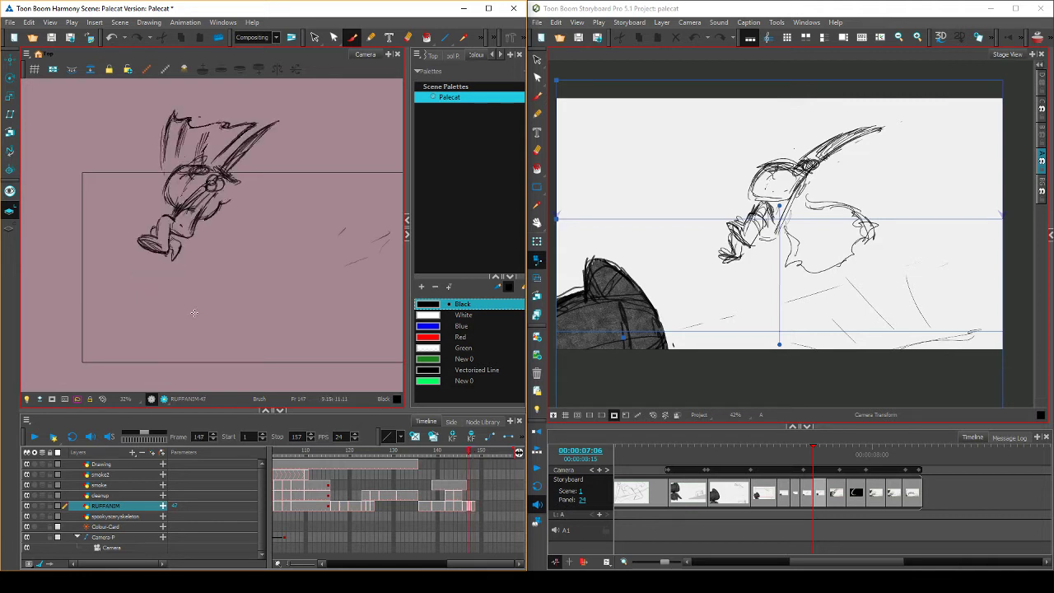
pyautogui.press('.')
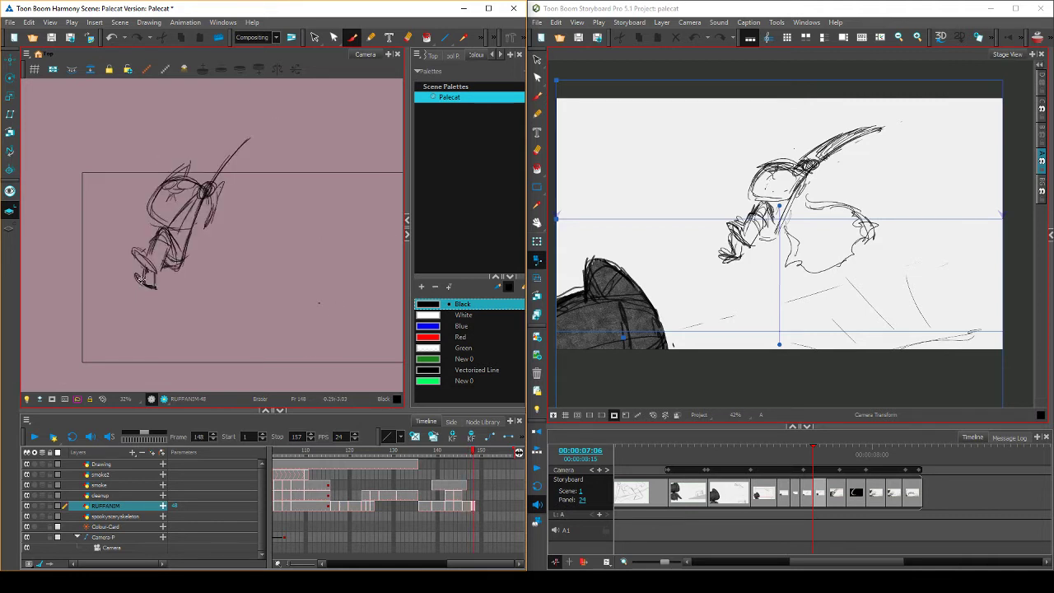
# Erase the extended sole on frame 148 and redraw the lower foot shorter, checking against frames 146 and 147
pyautogui.press(',')
pyautogui.press('.')
pyautogui.press(',')
pyautogui.press('.')
pyautogui.press(',')
pyautogui.press(',')
pyautogui.press('.')
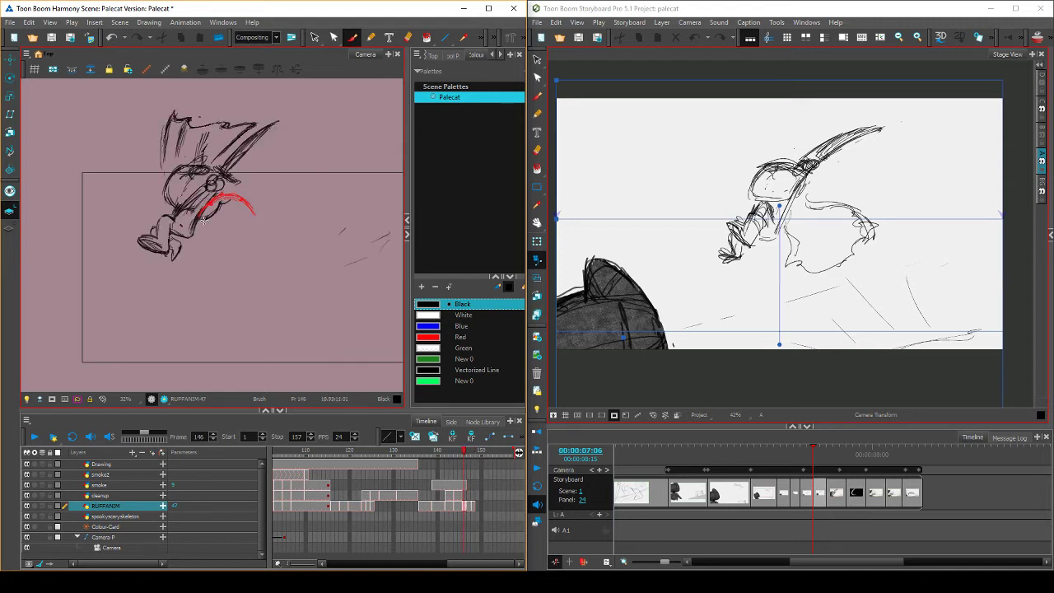
pyautogui.press('.')
pyautogui.press(',')
pyautogui.press(',')
pyautogui.press('.')
pyautogui.press('.')
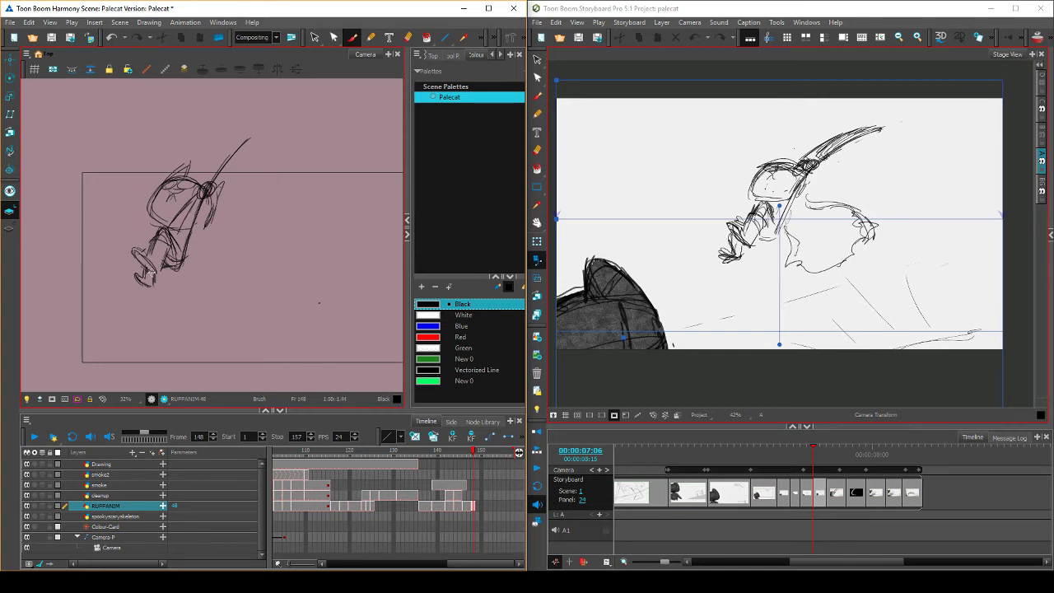
# Flip between frame 148 and frames 144 to 147 to examine the legs' and body's spacing with the shortened foot
pyautogui.press(',')
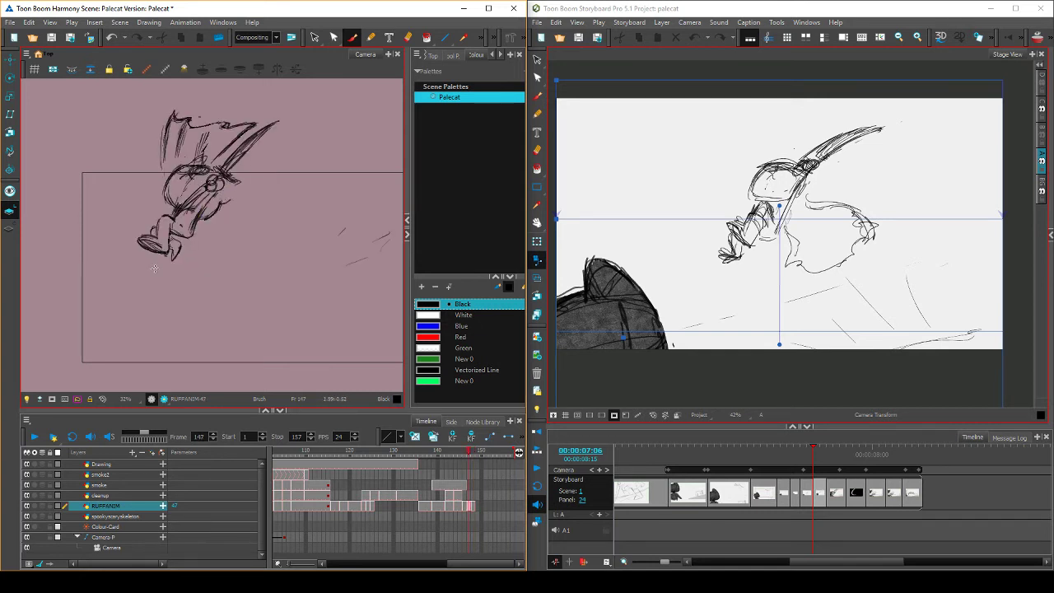
pyautogui.press(',')
pyautogui.press('.')
pyautogui.press('.')
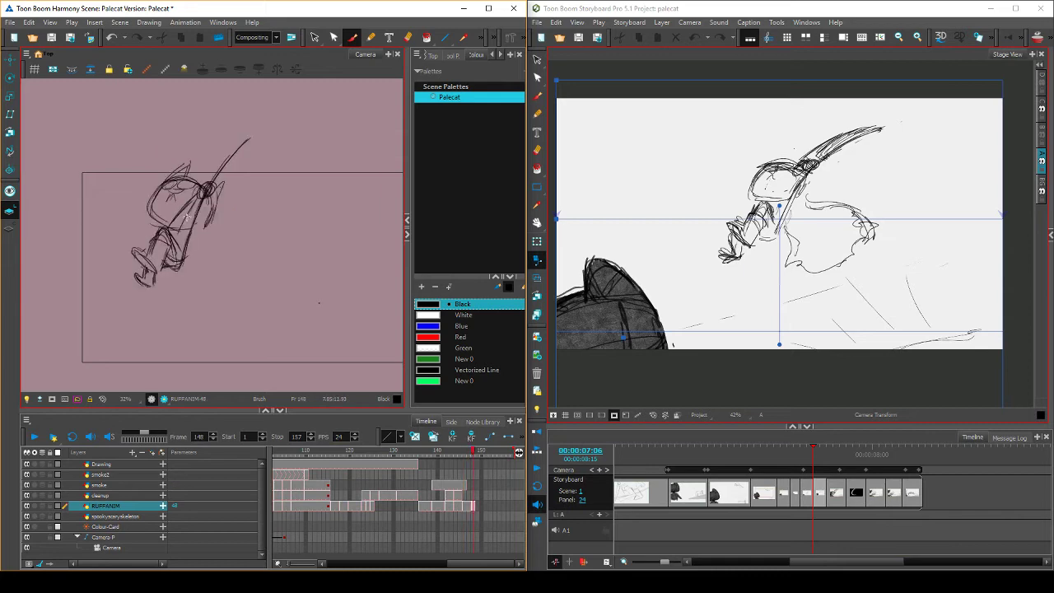
pyautogui.press(',')
pyautogui.press(',')
pyautogui.press('.')
pyautogui.press('.')
pyautogui.press(',')
pyautogui.press(',')
pyautogui.press('.')
pyautogui.press('.')
pyautogui.press(',')
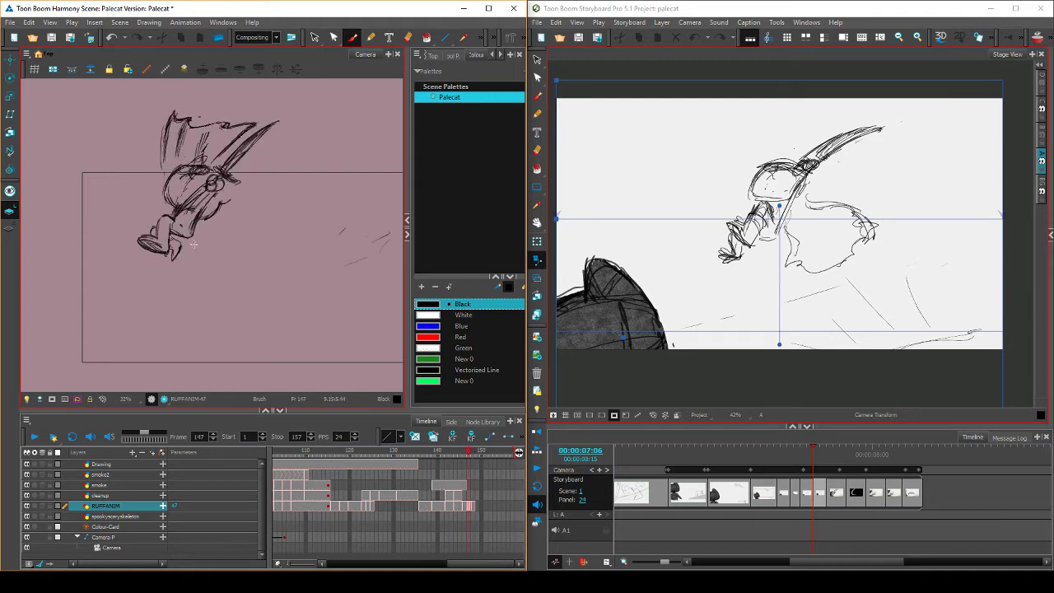
pyautogui.press(',')
pyautogui.press(',')
pyautogui.press(',')
pyautogui.press('.')
pyautogui.press('.')
pyautogui.press('.')
pyautogui.press('.')
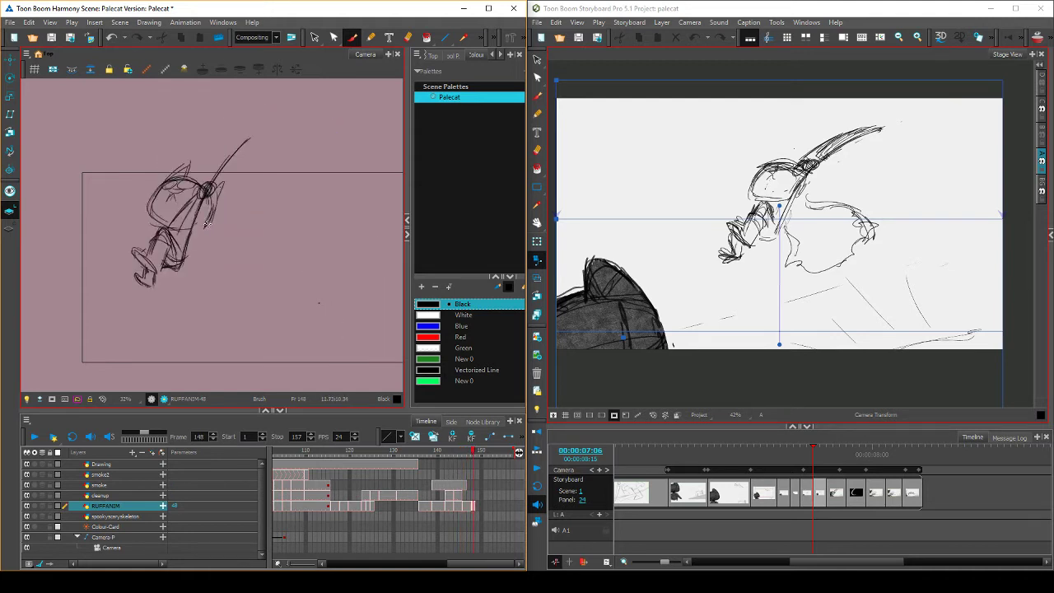
# Extend the lower foot downward on frame 148, comparing it with the poses on frames 145 to 147
pyautogui.press(',')
pyautogui.press('.')
pyautogui.press(',')
pyautogui.press('.')
pyautogui.press(',')
pyautogui.press('.')
pyautogui.press(',')
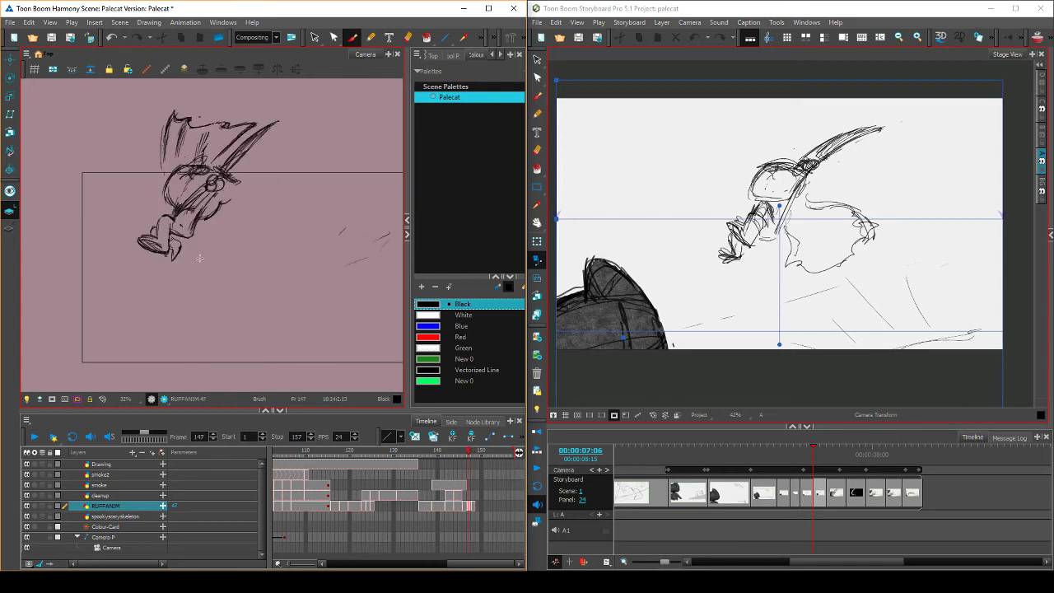
pyautogui.press('.')
pyautogui.press(',')
pyautogui.press(',')
pyautogui.press(',')
pyautogui.press('.')
pyautogui.press('.')
pyautogui.press('.')
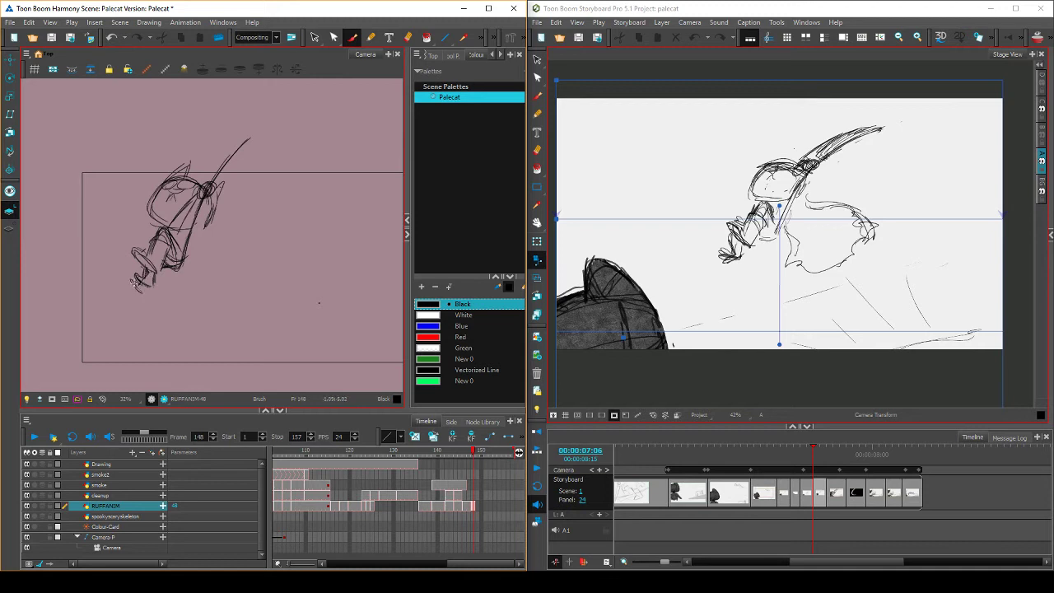
# Add a small debris stroke in the lower right of the drawing on frame 148, comparing it with frame 147
pyautogui.press(',')
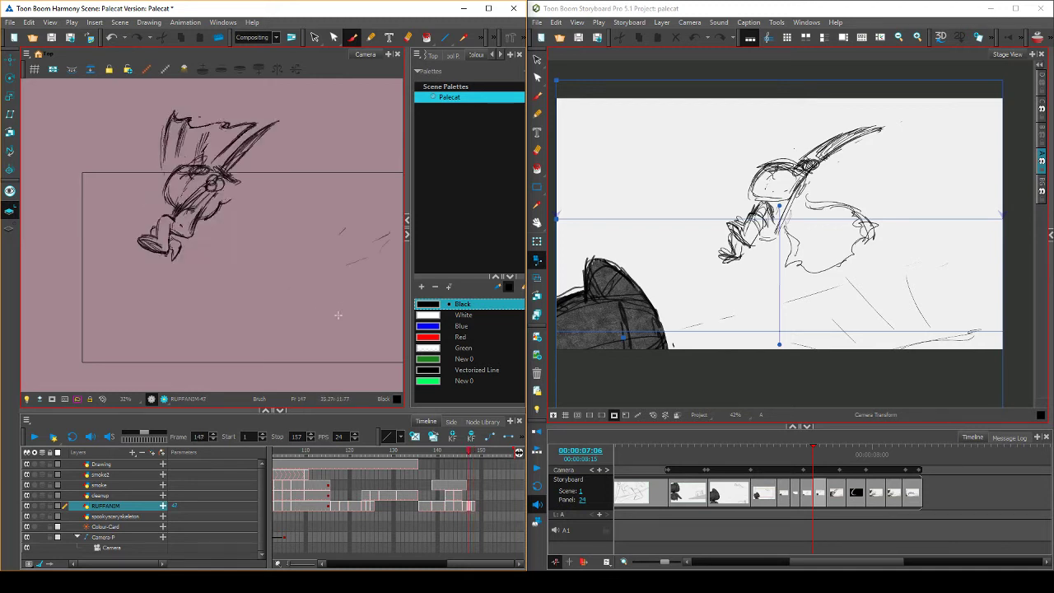
pyautogui.press('.')
pyautogui.moveTo(342, 305); pyautogui.dragTo(340, 311)
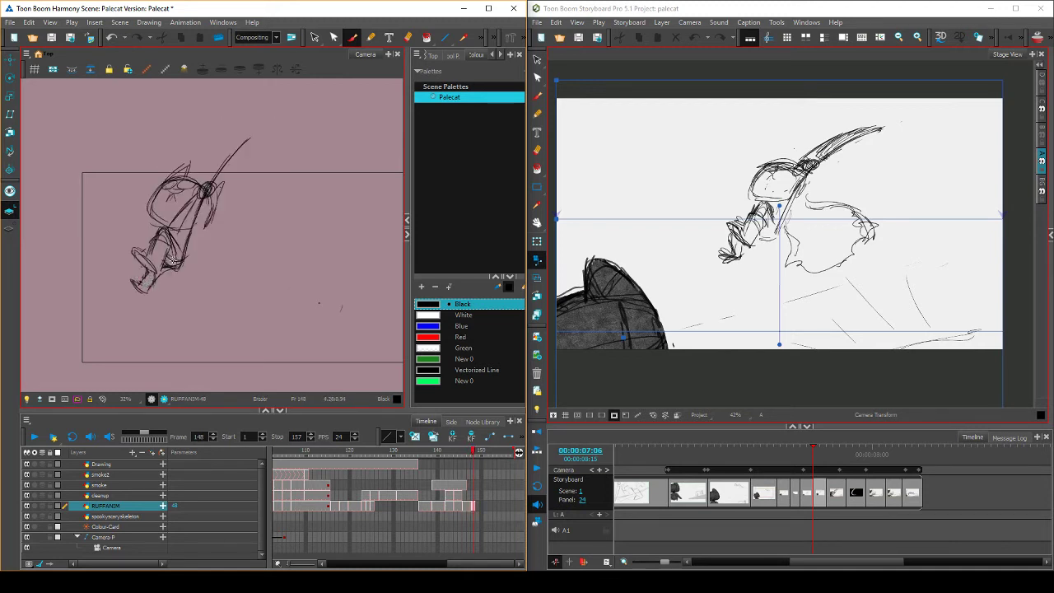
pyautogui.press(',')
pyautogui.press('.')
pyautogui.press(',')
pyautogui.press('.')
pyautogui.press(',')
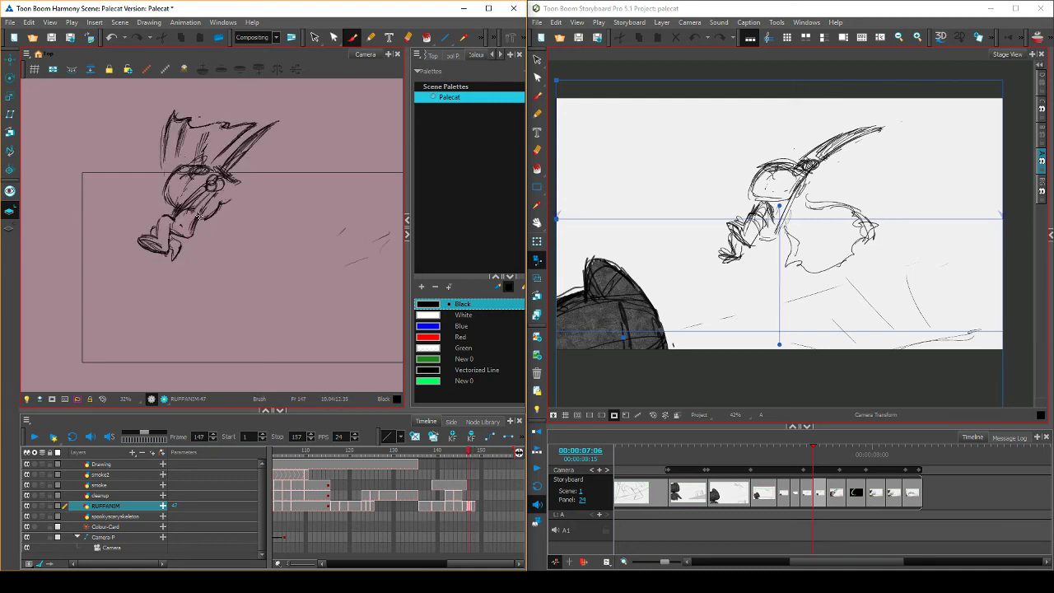
pyautogui.press('.')
pyautogui.press(',')
pyautogui.press('.')
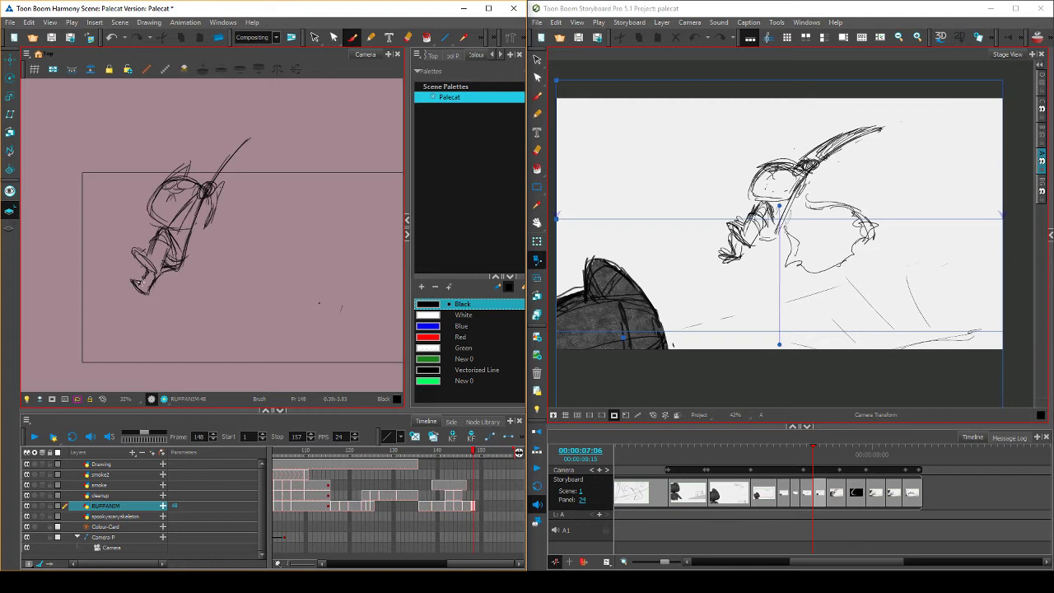
# Flip between frame 148 and the preceding frames to examine the legs' and feet's motion
pyautogui.press('.')
pyautogui.press(',')
pyautogui.press('.')
pyautogui.press(',')
pyautogui.press(',')
pyautogui.press('.')
pyautogui.press(',')
pyautogui.press(',')
pyautogui.press(',')
pyautogui.press('.')
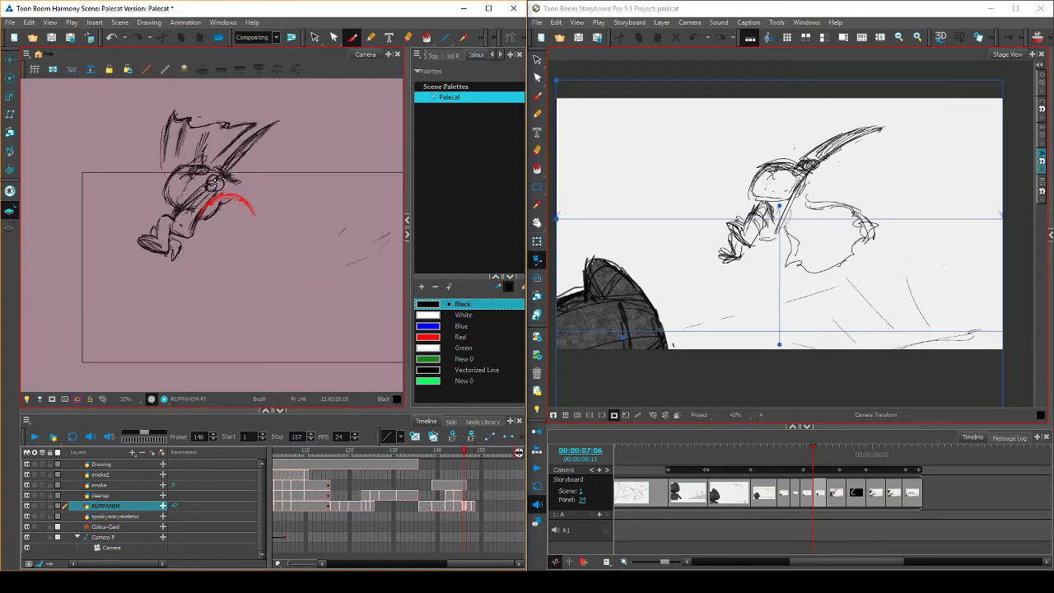
pyautogui.press('.')
pyautogui.press('.')
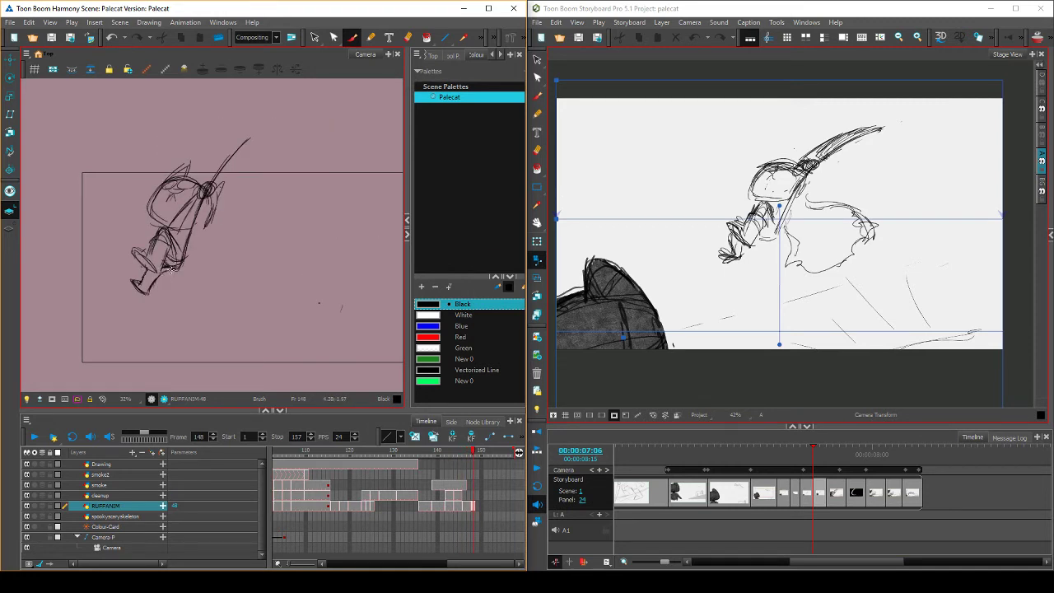
# Erase the lower foot on frame 148 and rough in a lower position for it, checking against the earlier frames
pyautogui.moveTo(171, 269); pyautogui.dragTo(133, 281)
pyautogui.press(',')
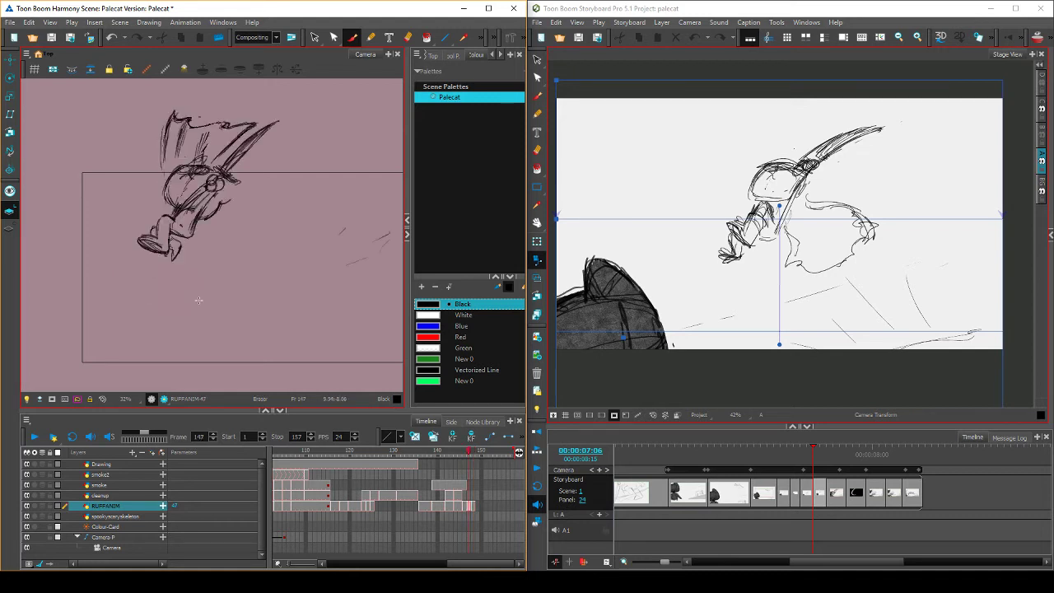
pyautogui.press('.')
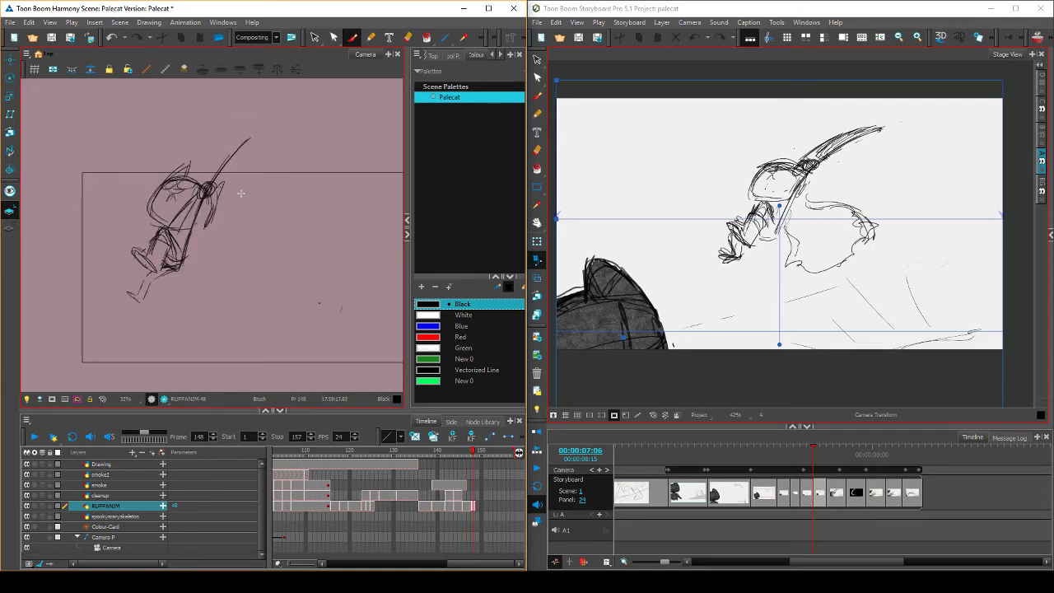
pyautogui.press(',')
pyautogui.press(',')
pyautogui.press('.')
pyautogui.press('.')
# Draw the lower foot on frame 148 with its toe pointing downward, comparing it with frames 146 and 147
pyautogui.moveTo(136, 296); pyautogui.dragTo(150, 291)
pyautogui.press(',')
pyautogui.press('.')
pyautogui.moveTo(125, 287)
pyautogui.mouseDown()
pyautogui.moveTo(128, 303)
pyautogui.moveTo(150, 296)
pyautogui.mouseUp()
pyautogui.press(',')
pyautogui.press('.')
pyautogui.press(',')
pyautogui.press(',')
pyautogui.press(',')
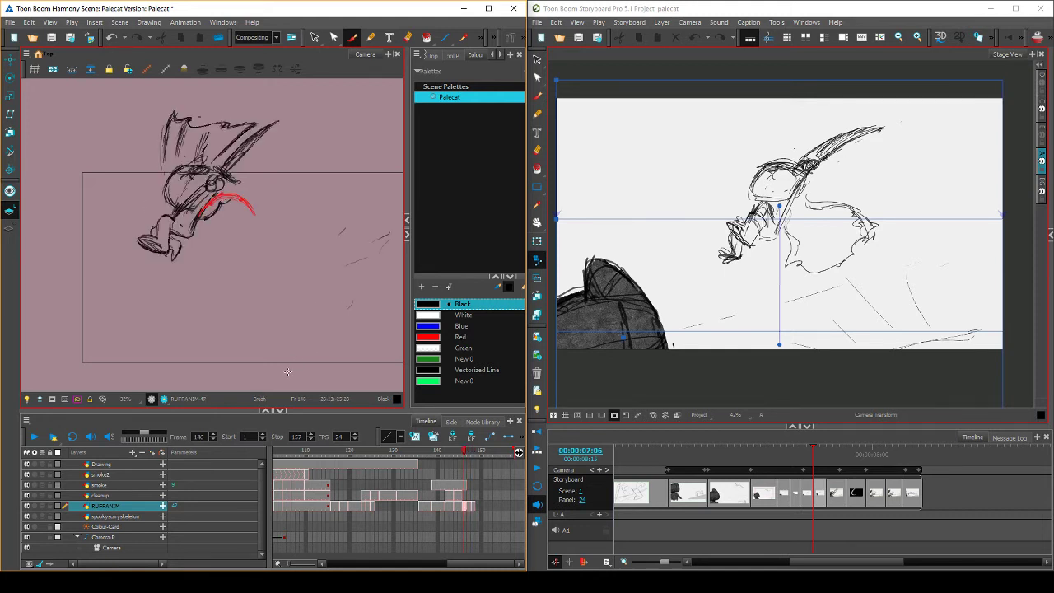
pyautogui.press('.')
pyautogui.press('.')
pyautogui.press('.')
pyautogui.press(',')
pyautogui.press('.')
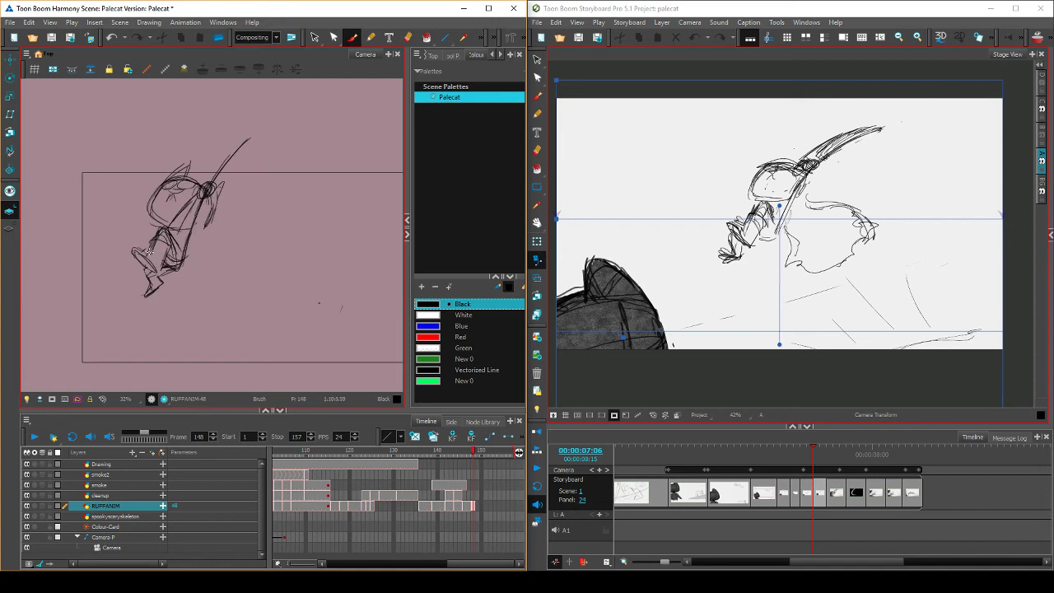
# Erase the downward-pointing foot on frame 148 and redraw it higher with a broad, slanted sole
pyautogui.moveTo(149, 251)
pyautogui.mouseDown()
pyautogui.moveTo(142, 280)
pyautogui.moveTo(172, 269)
pyautogui.mouseUp()
pyautogui.press(',')
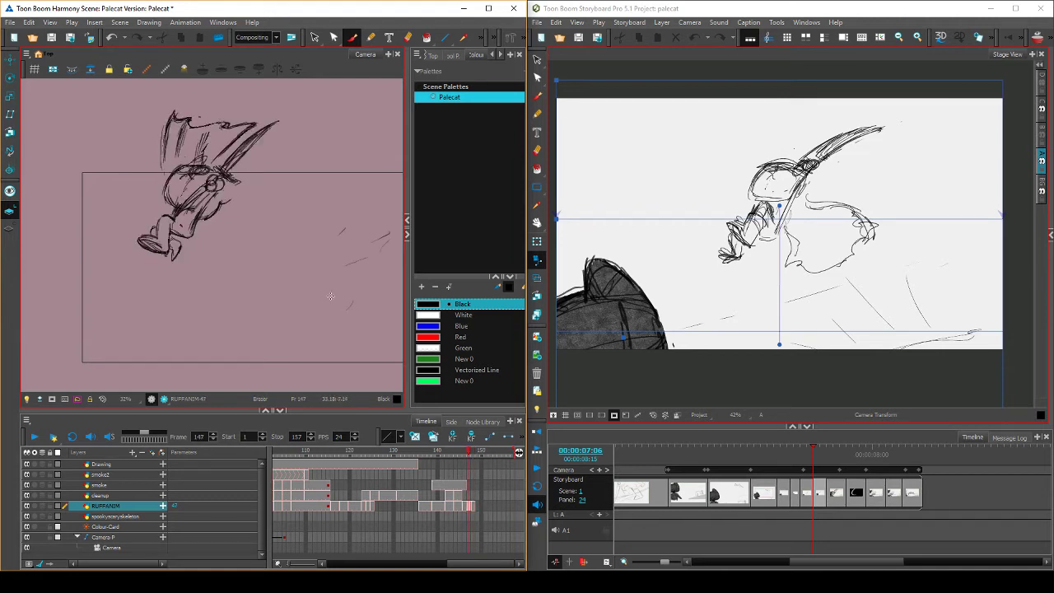
pyautogui.press(',')
pyautogui.press(',')
pyautogui.press('.')
pyautogui.press('.')
pyautogui.press('.')
pyautogui.press(',')
pyautogui.press('.')
pyautogui.moveTo(141, 274)
pyautogui.mouseDown()
pyautogui.moveTo(129, 272)
pyautogui.moveTo(149, 285)
pyautogui.mouseUp()
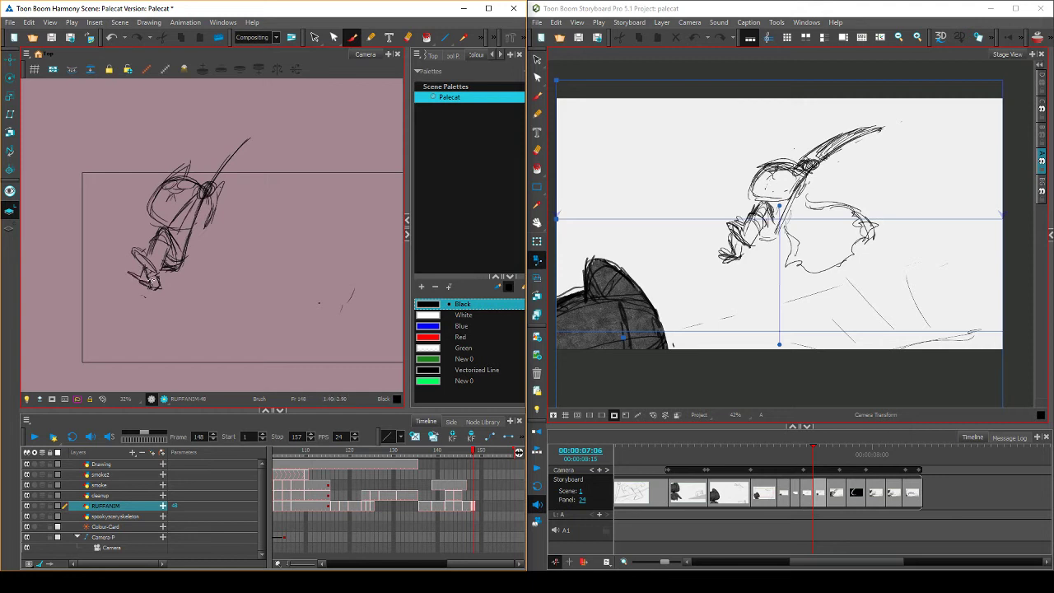
# Add another short debris stroke in the lower right of frame 148, checking it against frames 145 to 147
pyautogui.press(',')
pyautogui.press('.')
pyautogui.click(347, 310)
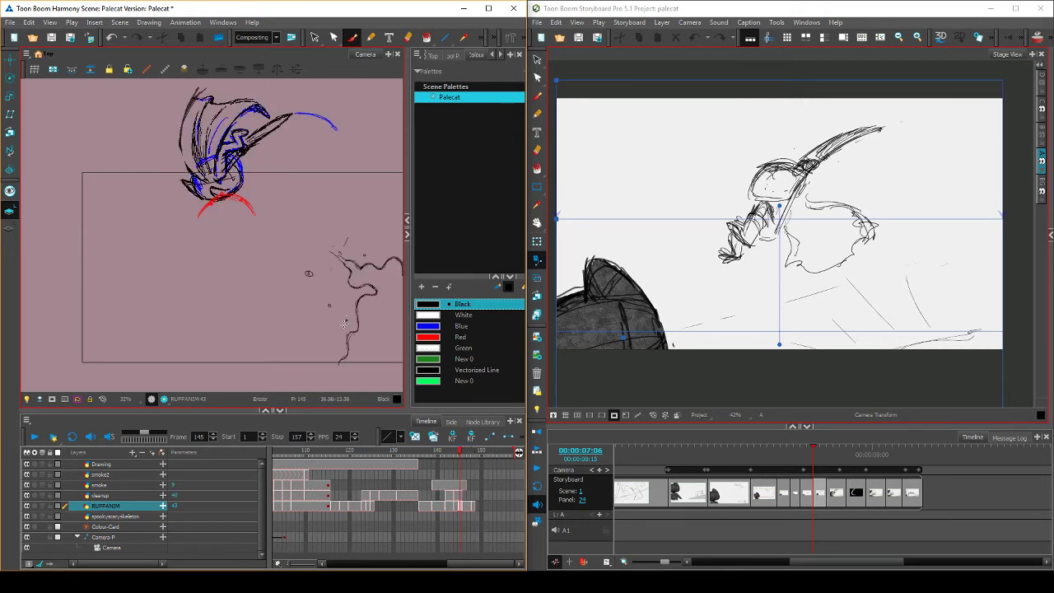
pyautogui.press('.')
pyautogui.press('.')
pyautogui.press('.')
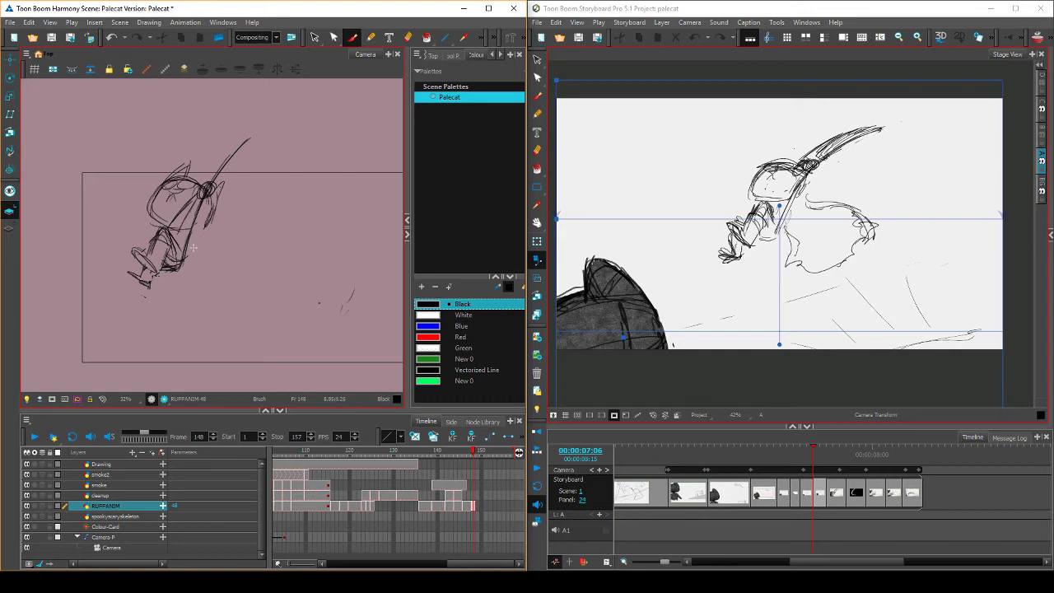
# Refine the lower leg and sole outline on frame 148, comparing the feet with frame 147
pyautogui.press('.')
pyautogui.press('.')
pyautogui.moveTo(134, 248); pyautogui.dragTo(143, 274)
pyautogui.press('.')
pyautogui.press('.')
pyautogui.press('.')
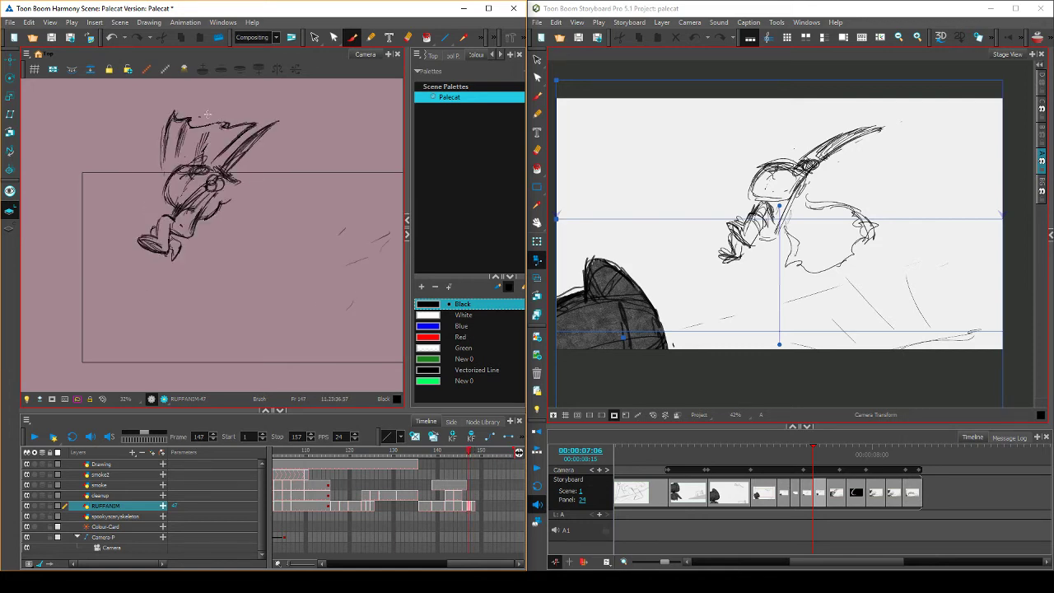
pyautogui.press('.')
pyautogui.press('.')
pyautogui.press('.')
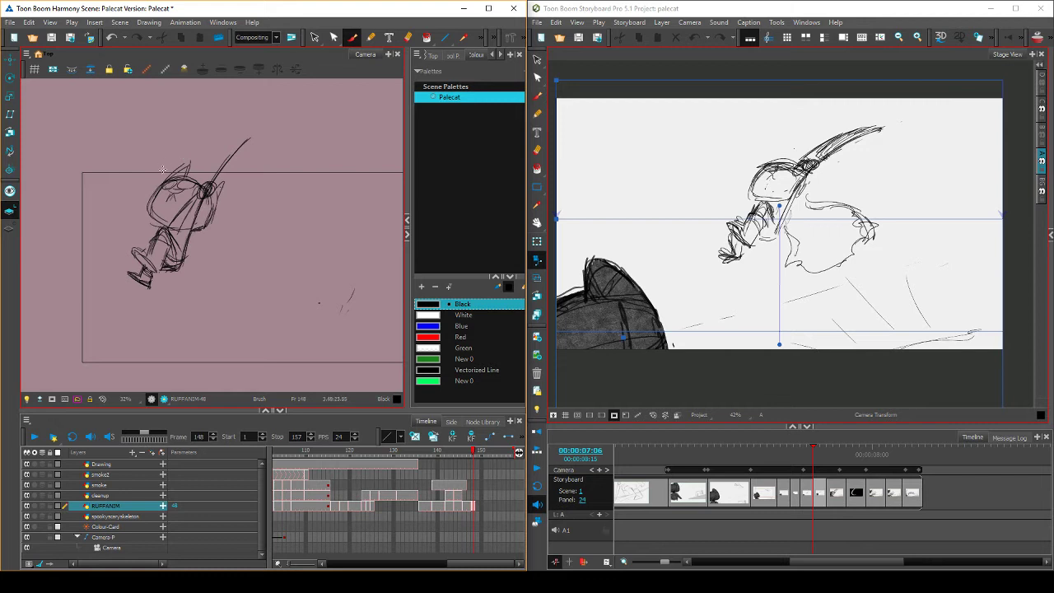
# Rough in the cape trailing upward behind the head and sword on frame 148, using frame 147 as reference
pyautogui.moveTo(159, 187)
pyautogui.mouseDown()
pyautogui.moveTo(175, 147)
pyautogui.moveTo(212, 151)
pyautogui.moveTo(225, 186)
pyautogui.mouseUp()
pyautogui.press('.')
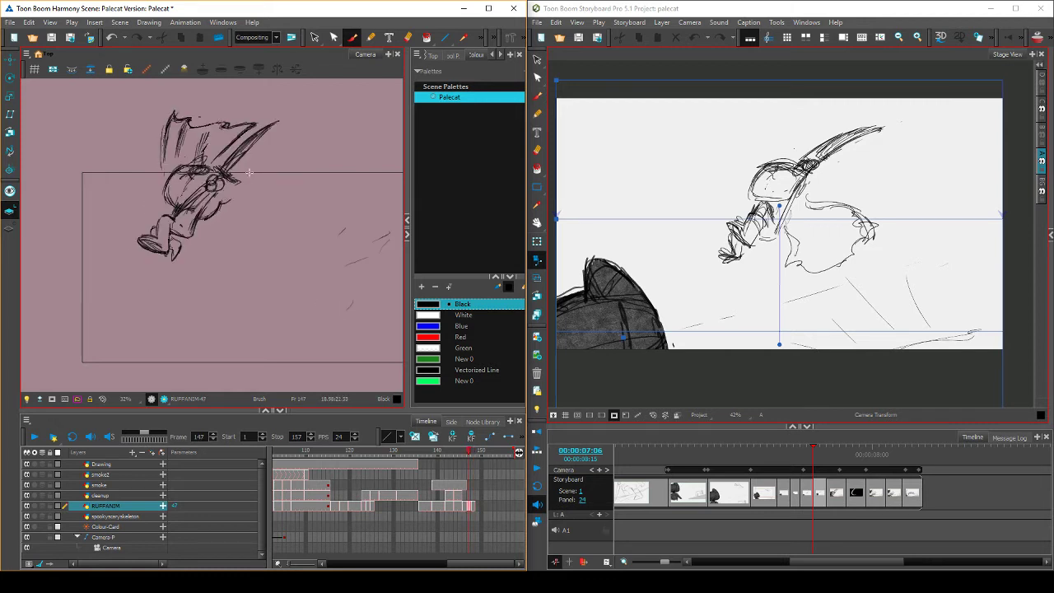
pyautogui.press('.')
pyautogui.press('.')
pyautogui.press('.')
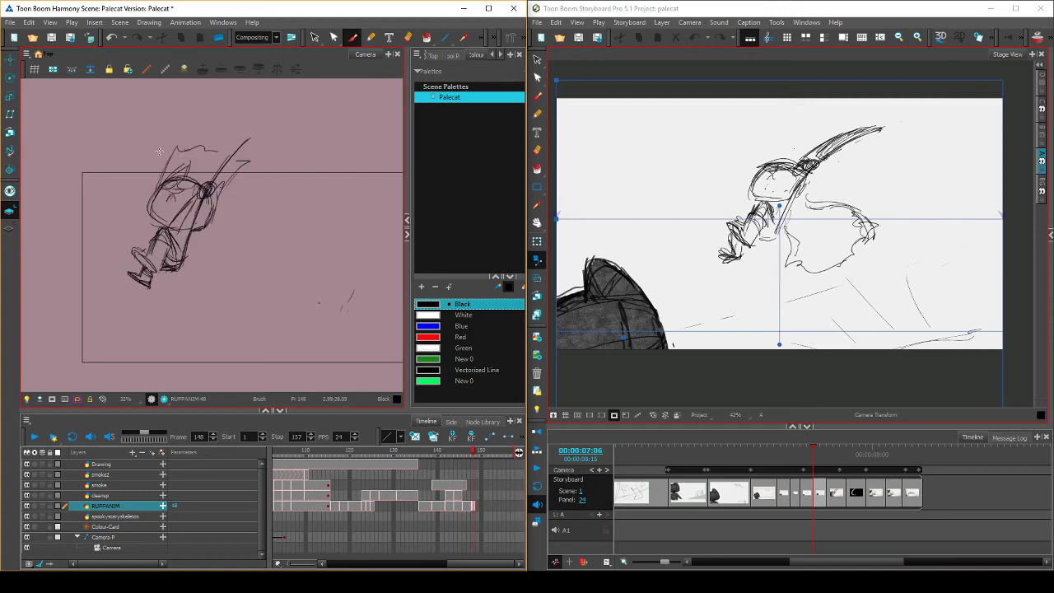
# Redraw the cape's upper edge on frame 148 with a taller pointed corner, checking it against frames 146 and 147
pyautogui.moveTo(160, 148)
pyautogui.mouseDown()
pyautogui.moveTo(155, 191)
pyautogui.moveTo(202, 152)
pyautogui.mouseUp()
pyautogui.press('.')
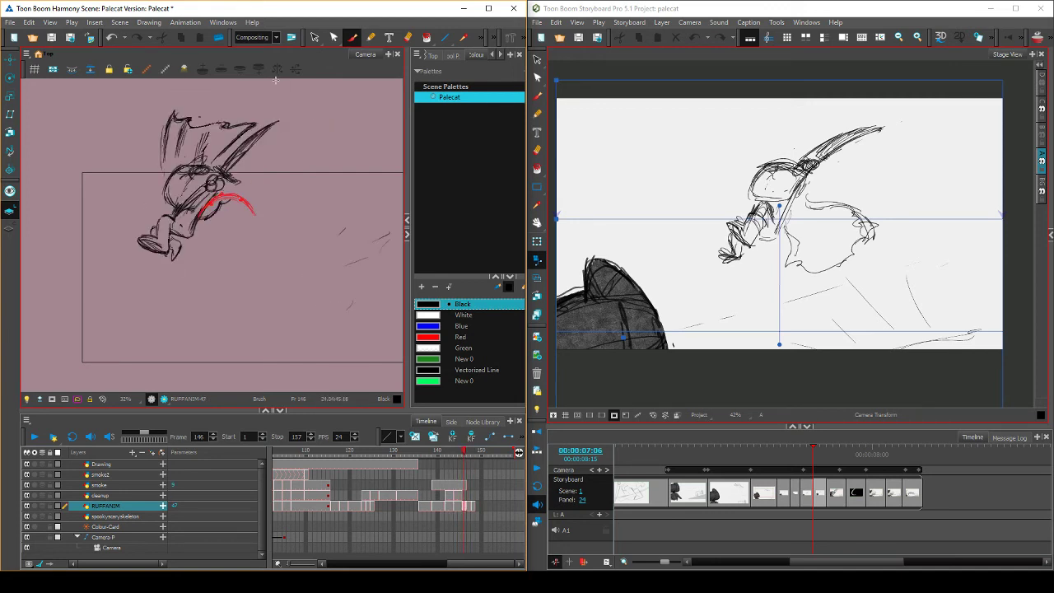
pyautogui.press('.')
pyautogui.press('.')
pyautogui.moveTo(155, 176)
pyautogui.mouseDown()
pyautogui.moveTo(163, 138)
pyautogui.moveTo(200, 140)
pyautogui.moveTo(212, 155)
pyautogui.mouseUp()
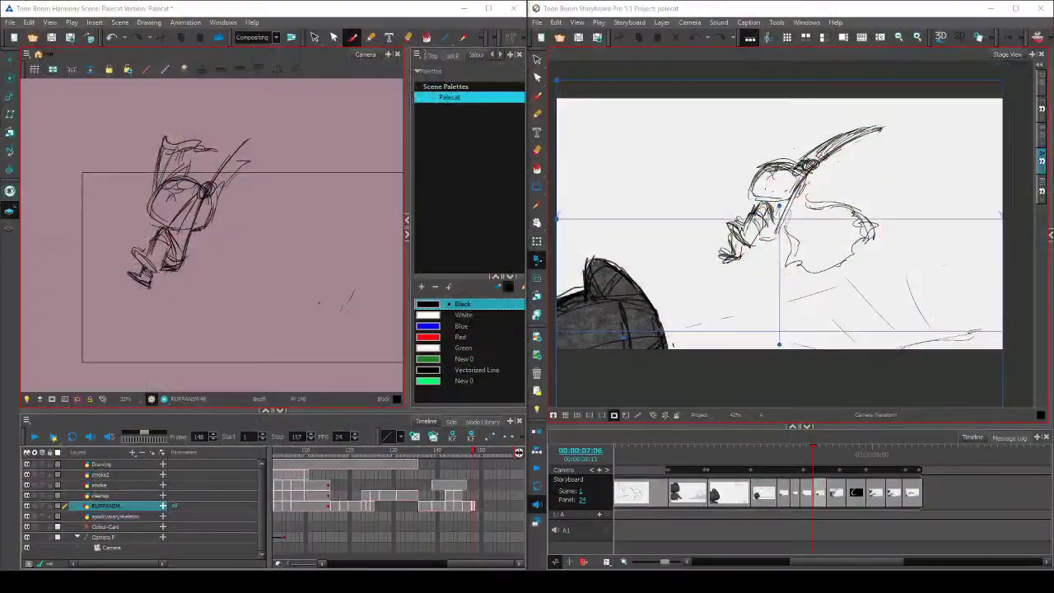
# Switch to YouTube in the browser, return to the "demontower ost" results, open the Night in the Woods Vol. 3 - Demontower full album, and return to Harmony
pyautogui.moveTo(329, 117); pyautogui.dragTo(445, 44)
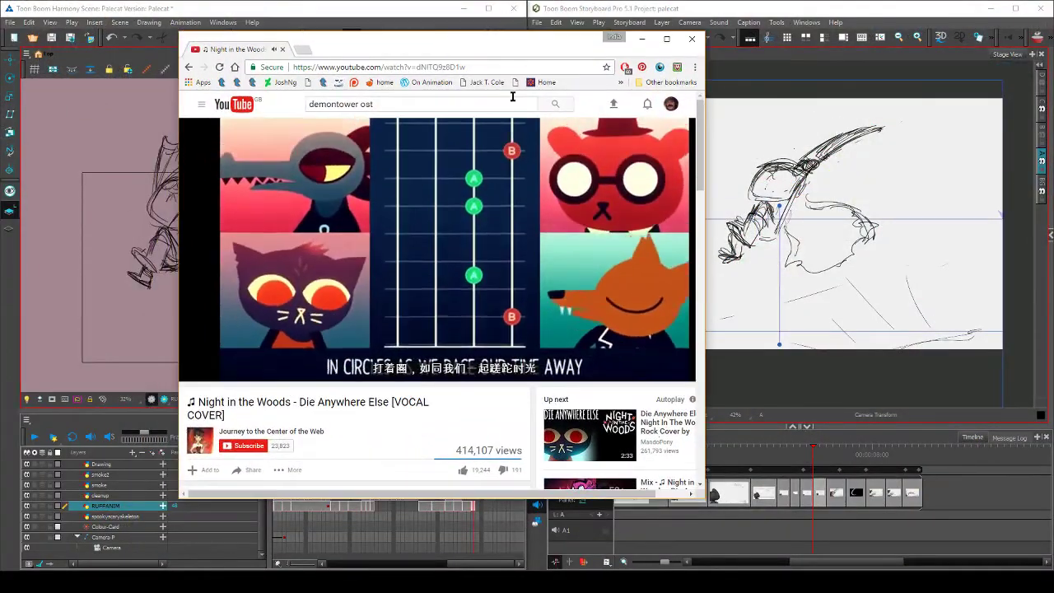
pyautogui.scroll(-2, 504, 271)
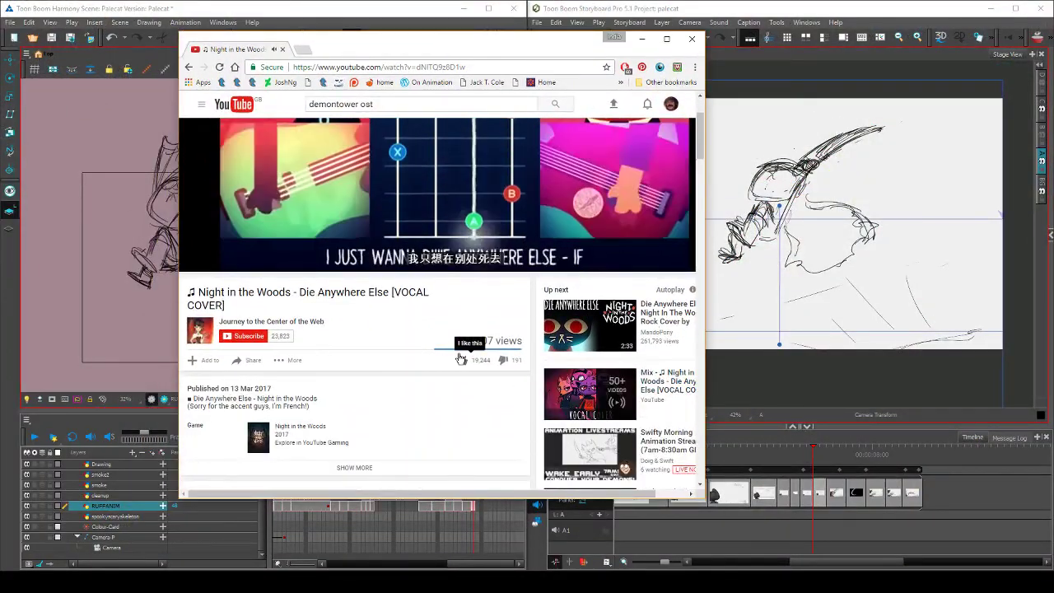
pyautogui.scroll(1, 457, 327)
pyautogui.scroll(2, 457, 326)
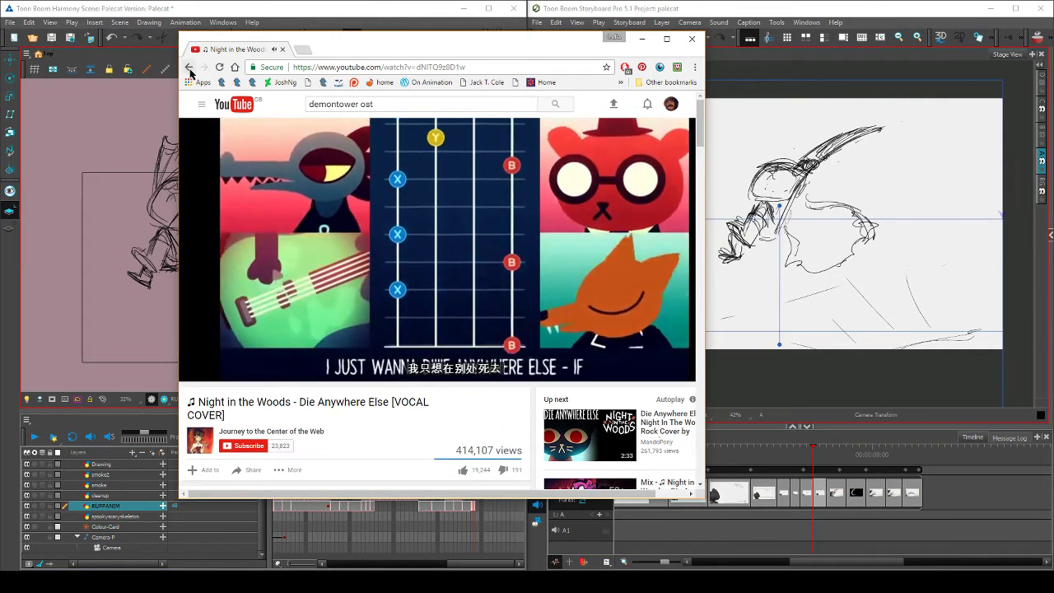
pyautogui.click(188, 69)
pyautogui.click(190, 69)
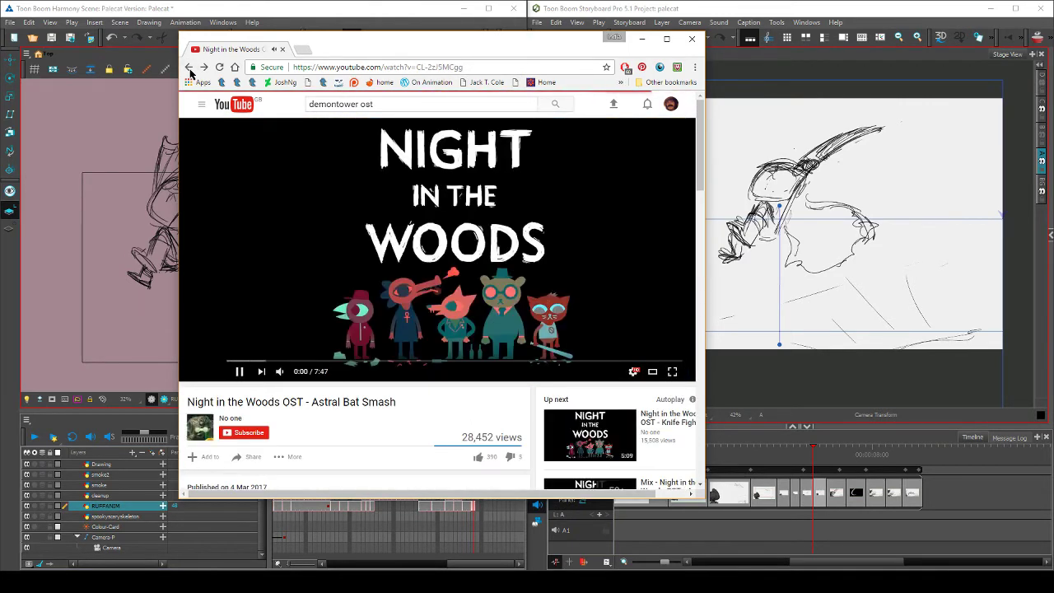
pyautogui.click(189, 69)
pyautogui.click(189, 69)
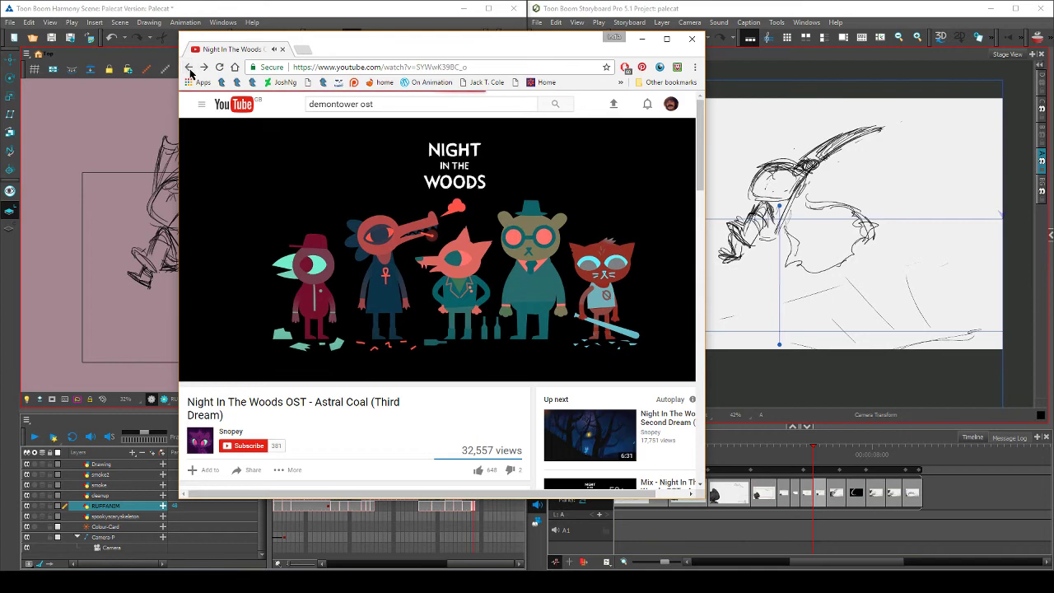
pyautogui.click(189, 69)
pyautogui.rightClick(189, 69)
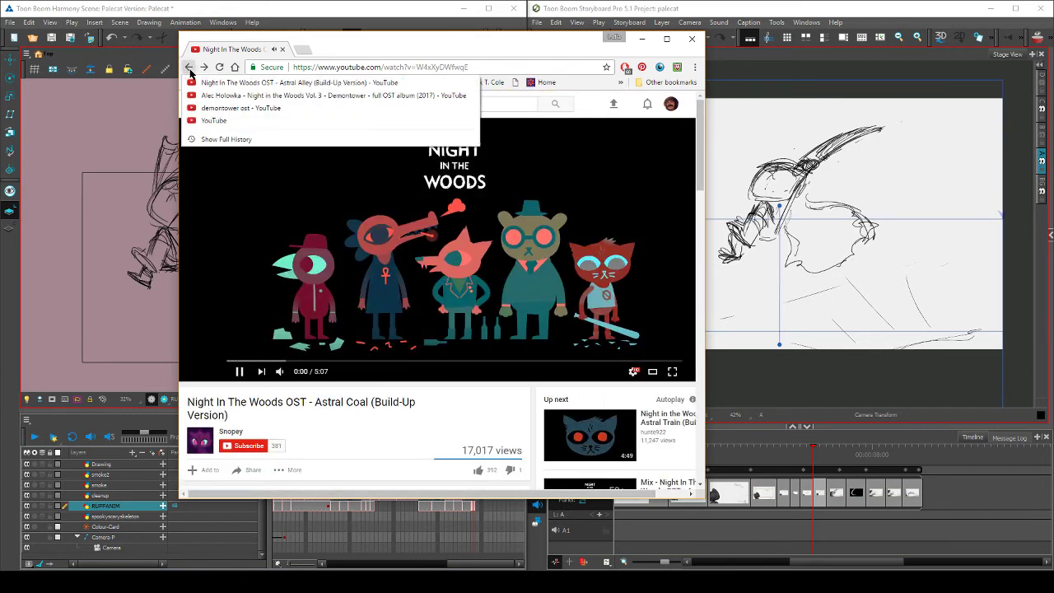
pyautogui.click(196, 108)
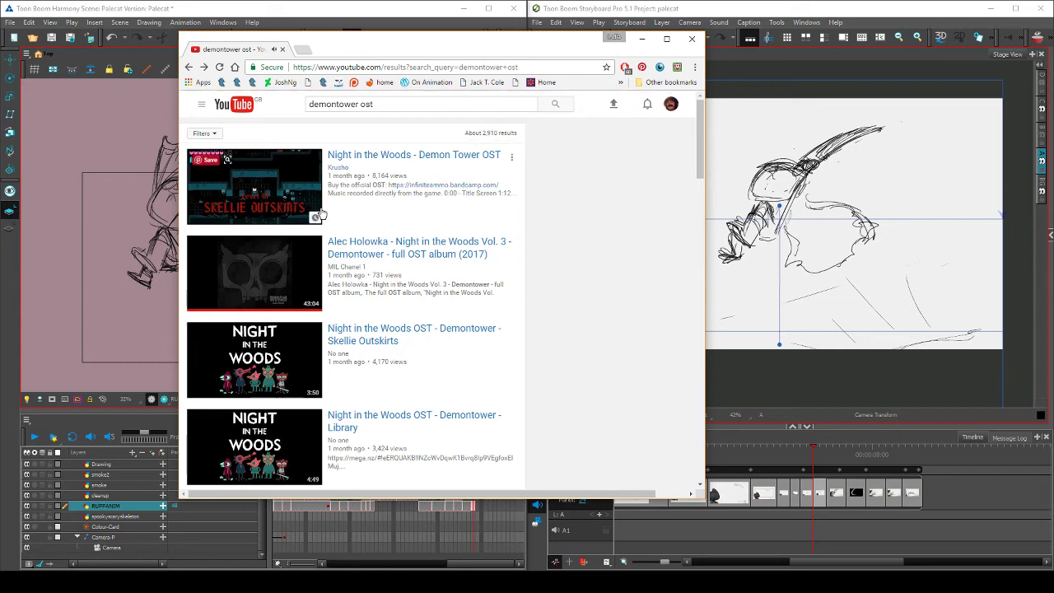
pyautogui.click(369, 240)
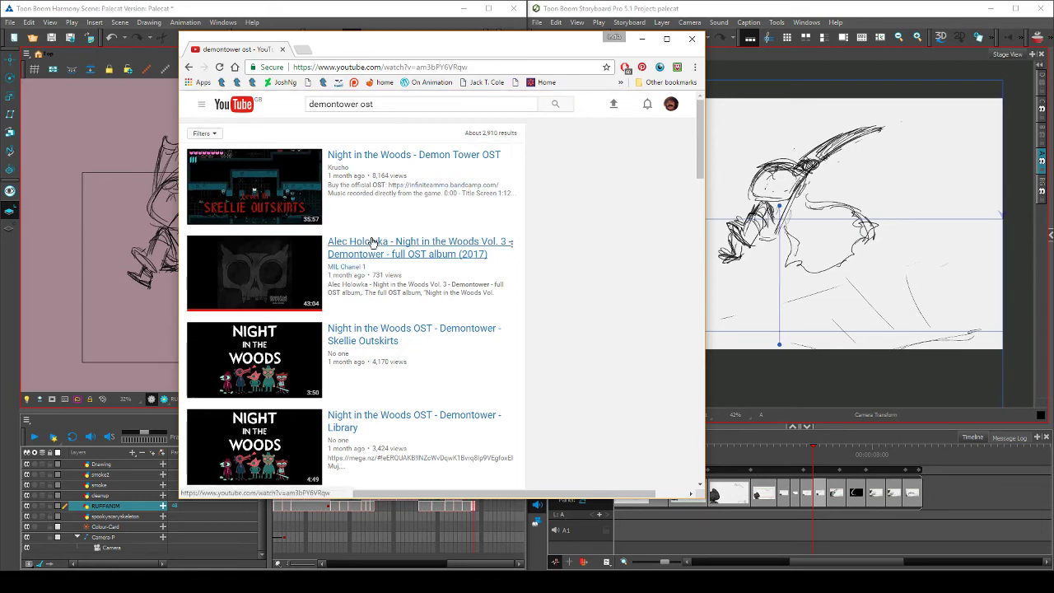
pyautogui.click(641, 39)
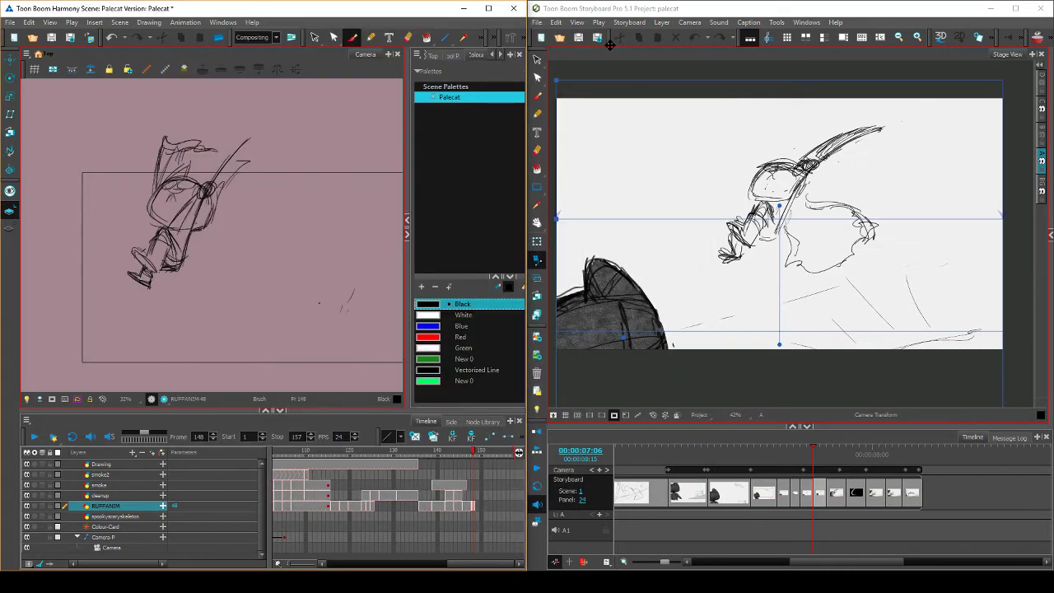
# Flip through frames 145 to 148 to examine how the cape moves between the poses
pyautogui.press(',')
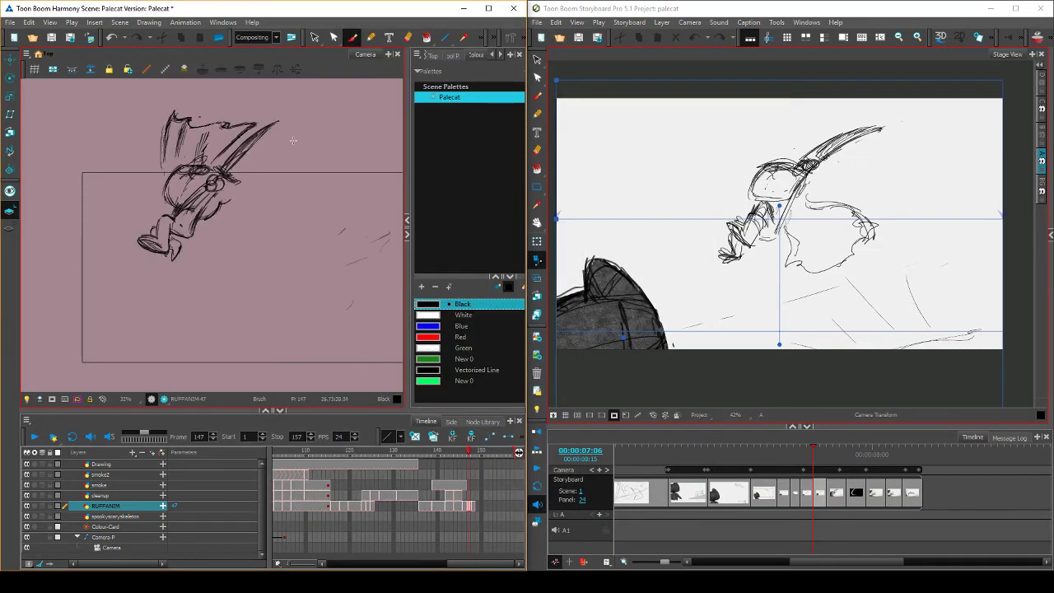
pyautogui.press('.')
pyautogui.press(',')
pyautogui.press(',')
pyautogui.press(',')
pyautogui.press('.')
pyautogui.press('.')
pyautogui.press(',')
pyautogui.press(',')
pyautogui.press(',')
pyautogui.press('.')
pyautogui.press('.')
pyautogui.press('.')
pyautogui.press('.')
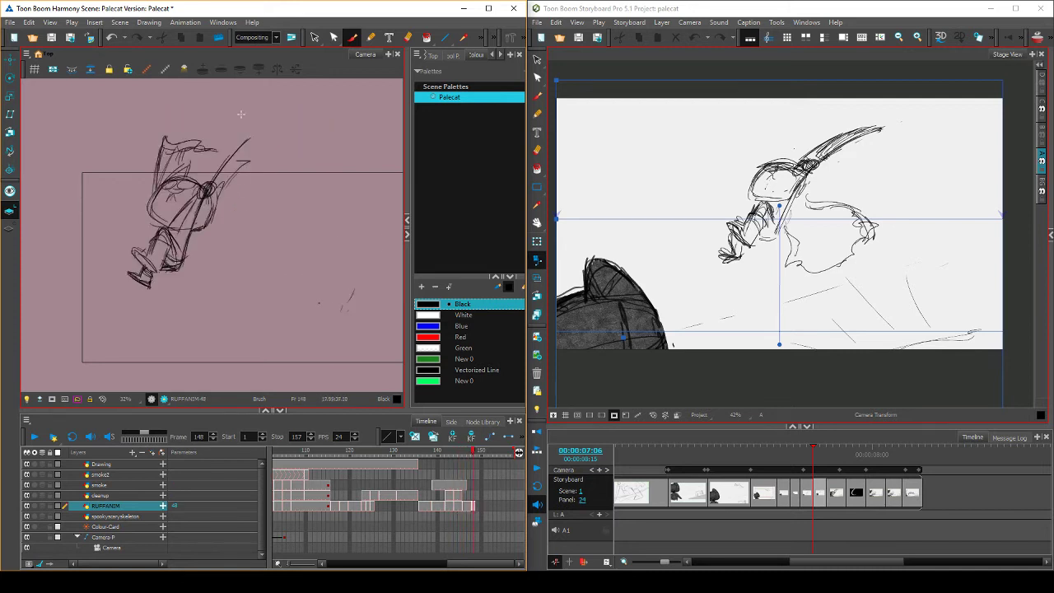
# Redraw the cape's upper and left edges lower on frame 148, comparing with frames 145 to 147, and save the scene
pyautogui.moveTo(155, 176)
pyautogui.mouseDown()
pyautogui.moveTo(151, 191)
pyautogui.moveTo(151, 158)
pyautogui.moveTo(216, 149)
pyautogui.mouseUp()
pyautogui.press(',')
pyautogui.press(',')
pyautogui.press(',')
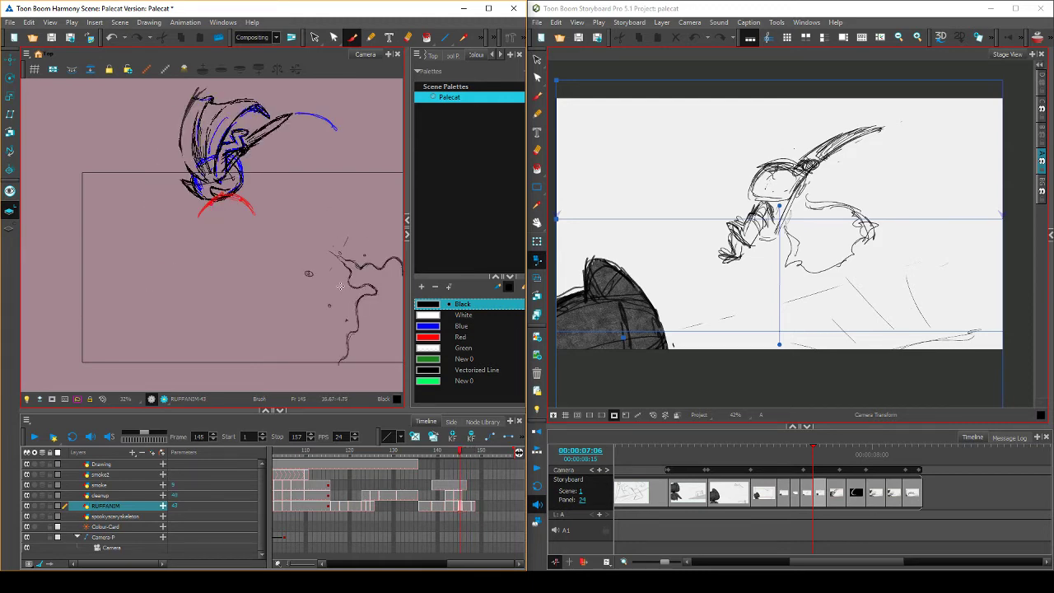
pyautogui.press('.')
pyautogui.press('.')
pyautogui.press('.')
pyautogui.press(',')
pyautogui.press('.')
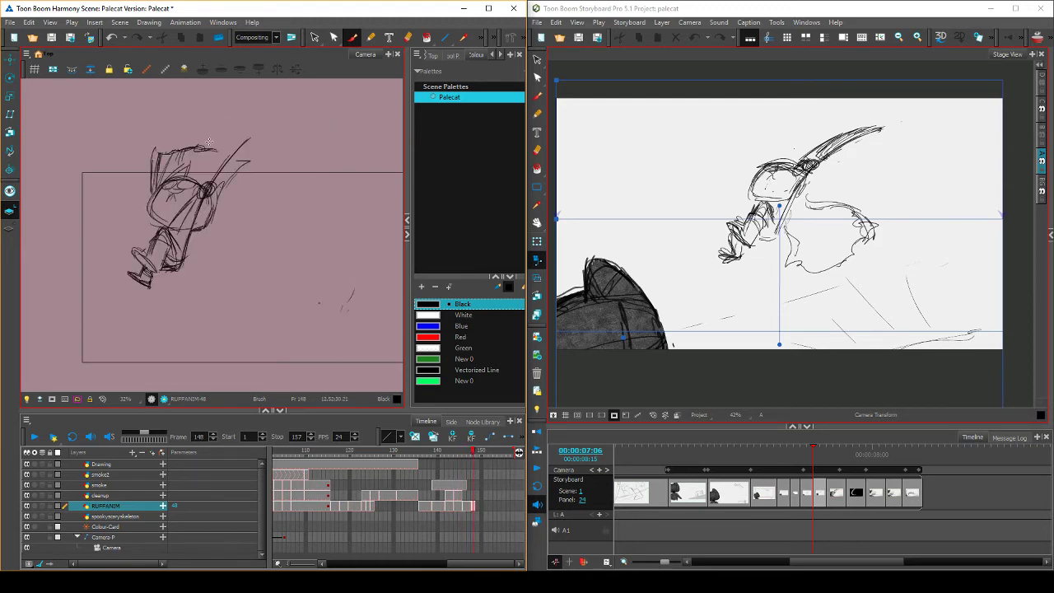
pyautogui.moveTo(154, 149); pyautogui.dragTo(150, 195)
pyautogui.hotkey('ctrl', 's')
# Flip between frames 145 and 148 to examine the spacing of the redrawn cape and body
pyautogui.press(',')
pyautogui.press(',')
pyautogui.press(',')
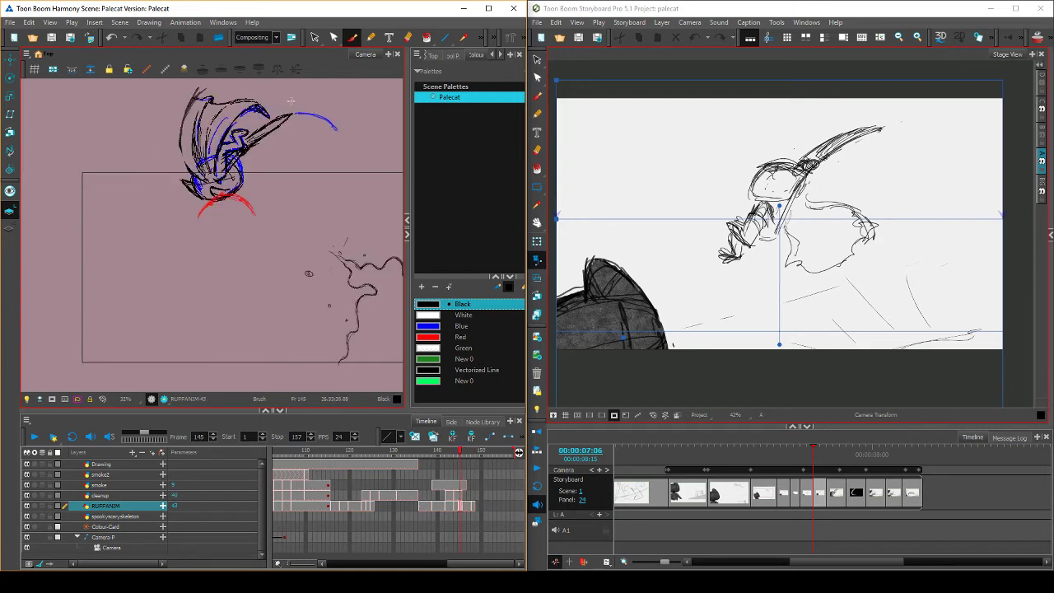
pyautogui.press('.')
pyautogui.press('.')
pyautogui.press('.')
pyautogui.press(',')
pyautogui.press(',')
pyautogui.press(',')
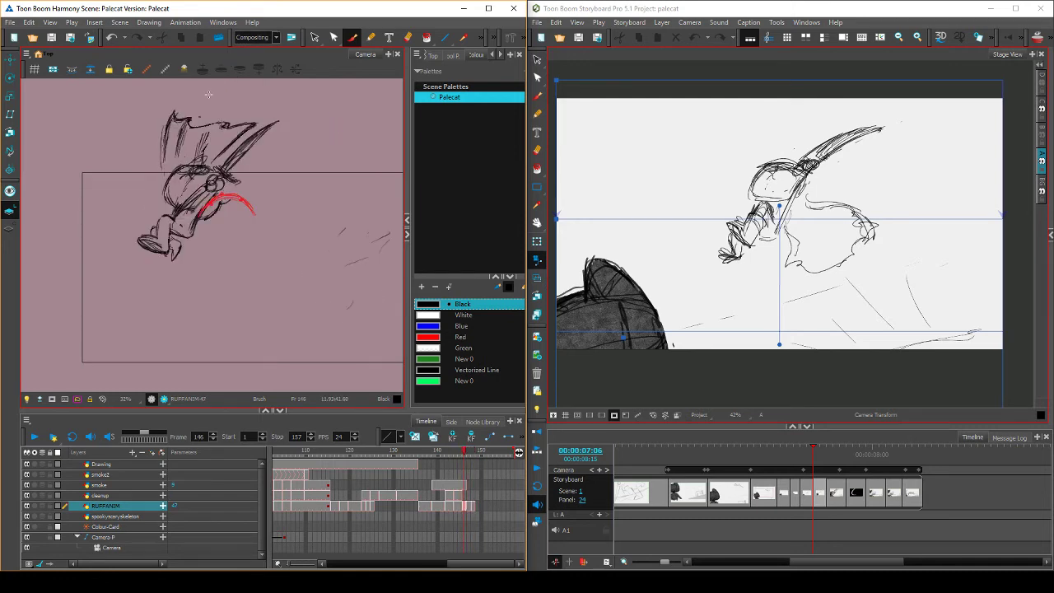
# Sketch over the cape's upper-left edge and the debris mark beside the character on frame 148
pyautogui.press('.')
pyautogui.press('.')
pyautogui.press('.')
pyautogui.moveTo(152, 158)
pyautogui.mouseDown()
pyautogui.moveTo(203, 141)
pyautogui.moveTo(189, 145)
pyautogui.mouseUp()
pyautogui.press(',')
pyautogui.press('.')
pyautogui.moveTo(369, 230); pyautogui.dragTo(357, 241)
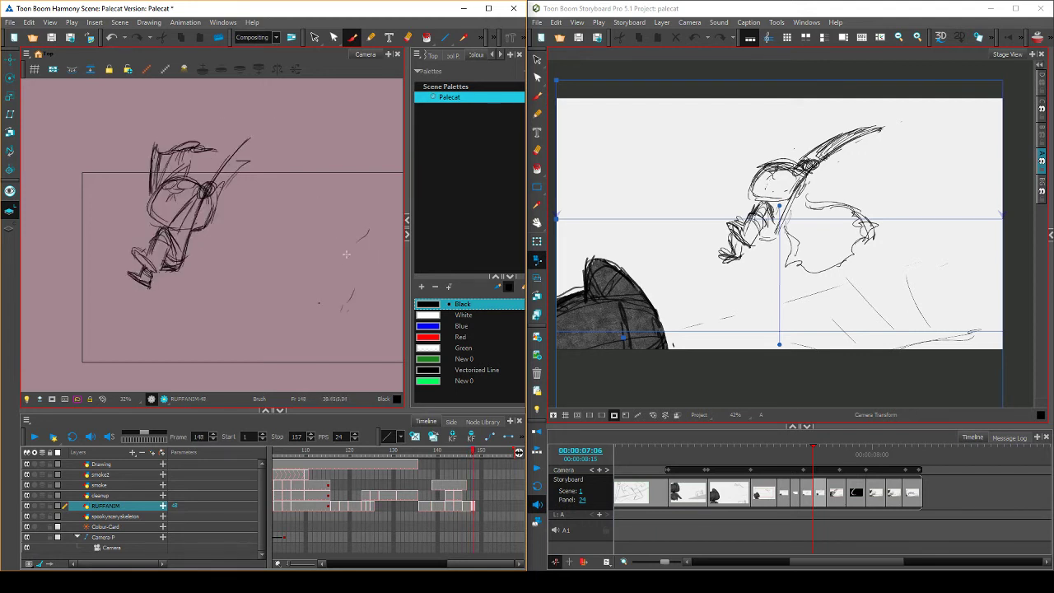
# Rework the cape's left side and inner fold lines on frame 148, comparing with the preceding frames
pyautogui.moveTo(184, 154); pyautogui.dragTo(163, 177)
pyautogui.press(',')
pyautogui.press('.')
pyautogui.press(',')
pyautogui.press(',')
pyautogui.press(',')
pyautogui.press('.')
pyautogui.press('.')
pyautogui.press('.')
pyautogui.moveTo(151, 134)
pyautogui.mouseDown()
pyautogui.moveTo(143, 189)
pyautogui.moveTo(157, 140)
pyautogui.mouseUp()
pyautogui.press(',')
pyautogui.press('.')
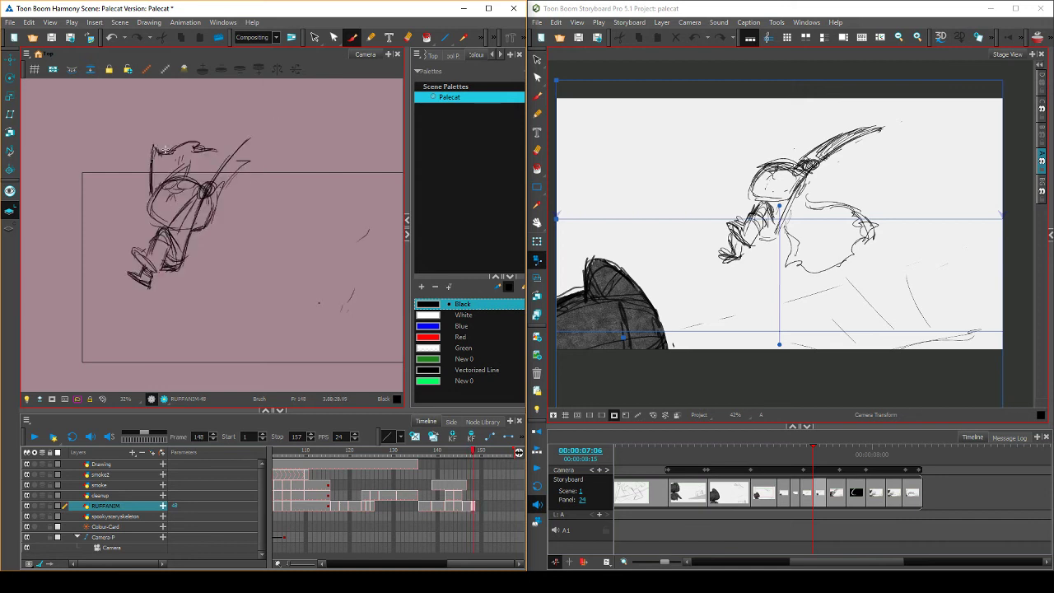
# Flip between frames 143 and 148 to examine how the cape and body travel through the jump
pyautogui.press(',')
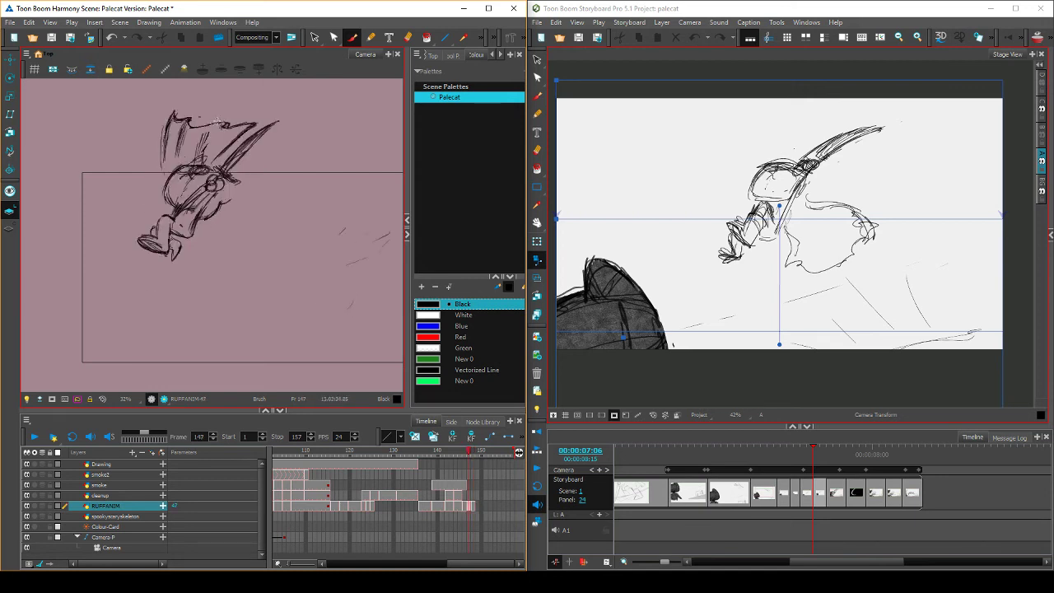
pyautogui.press('.')
pyautogui.press(',')
pyautogui.press('.')
pyautogui.press(',')
pyautogui.press(',')
pyautogui.press(',')
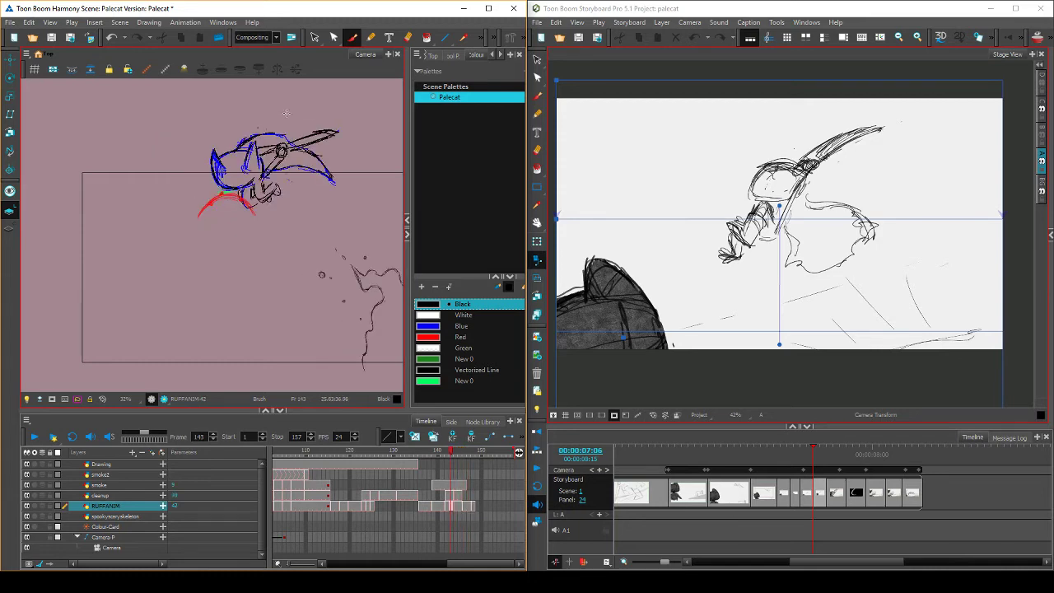
pyautogui.press('.')
pyautogui.press('.')
pyautogui.press(',')
pyautogui.press(',')
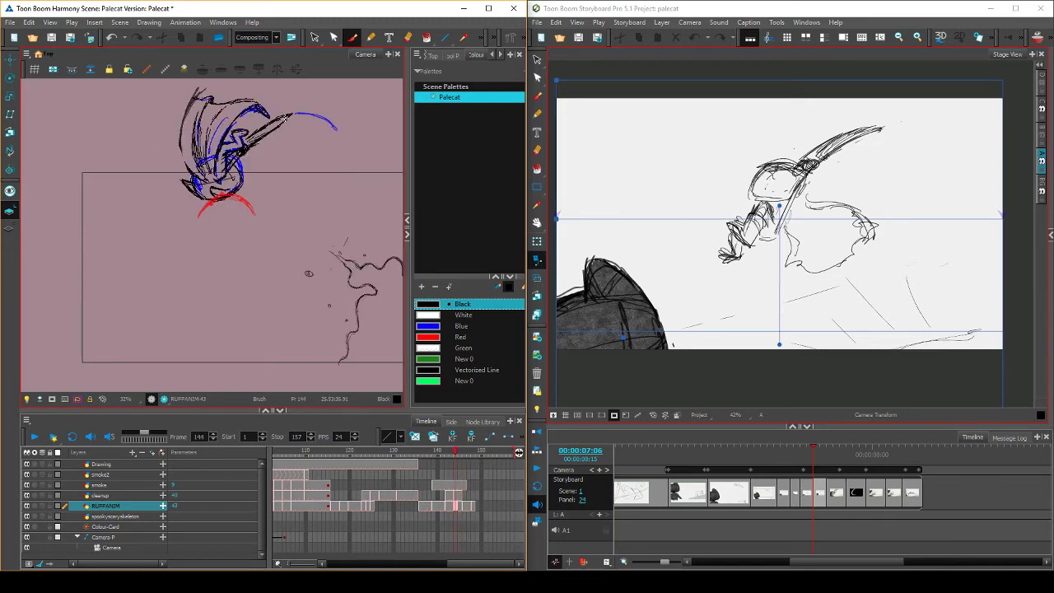
pyautogui.press('.')
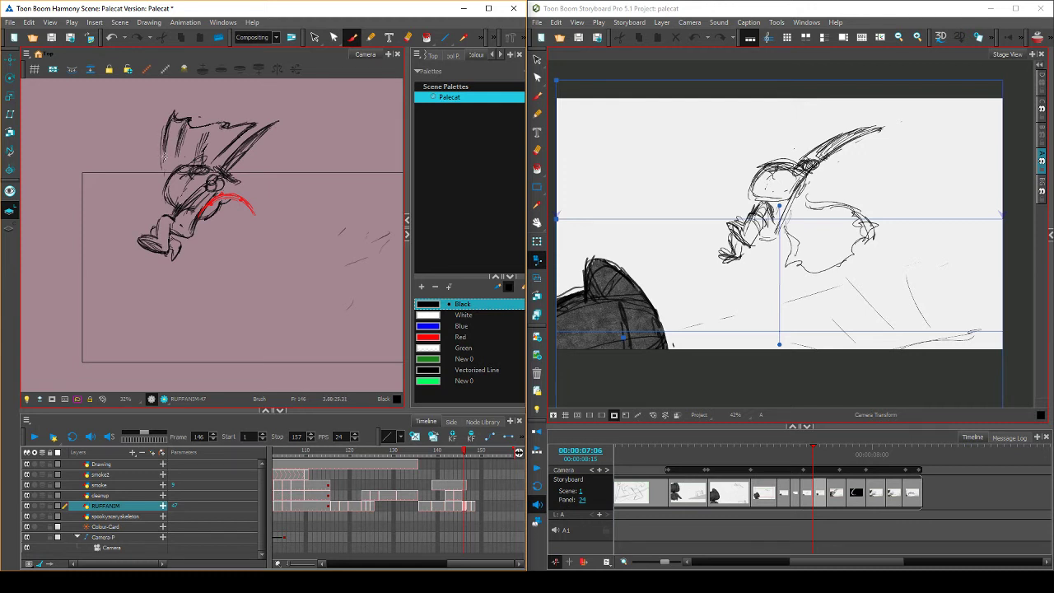
pyautogui.press(',')
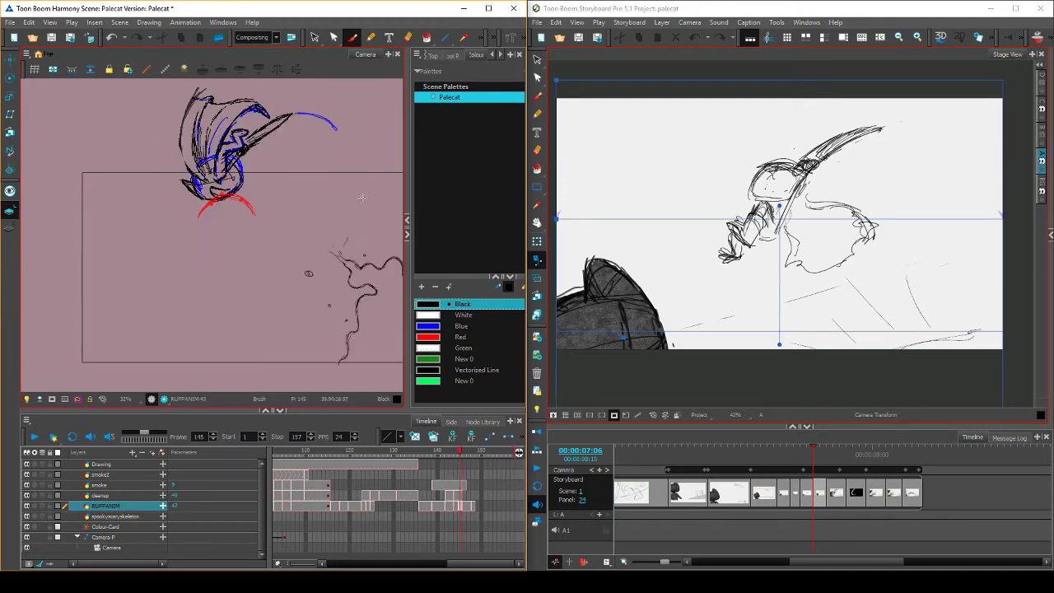
# Redraw the cape's upper-left corner on frame 146 and add a short slanted debris line above the existing ones
pyautogui.press('.')
pyautogui.moveTo(157, 120)
pyautogui.mouseDown()
pyautogui.moveTo(161, 173)
pyautogui.moveTo(170, 102)
pyautogui.moveTo(179, 114)
pyautogui.mouseUp()
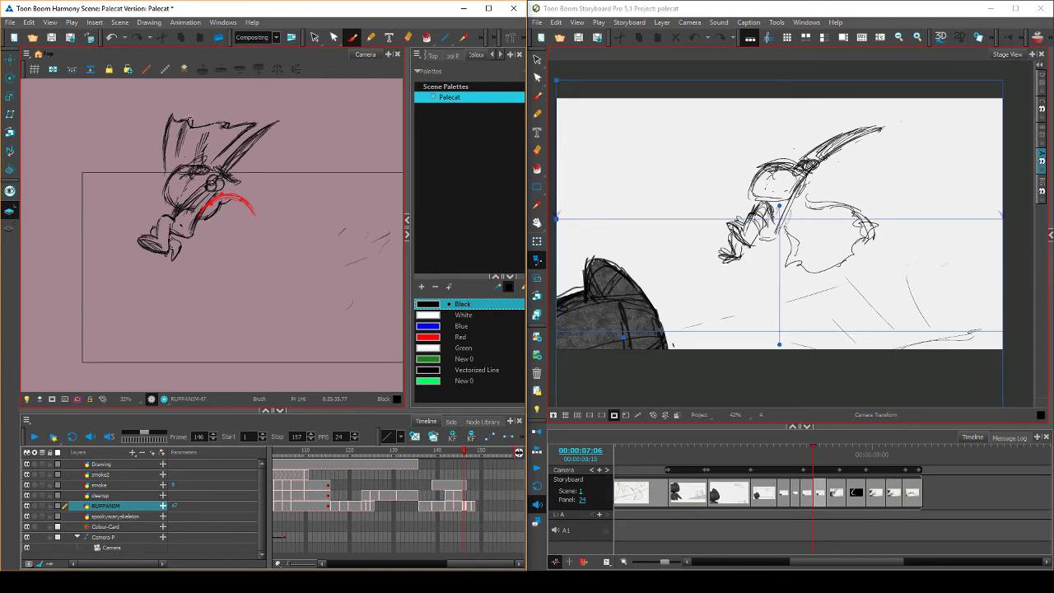
pyautogui.press('f')
pyautogui.press('g')
pyautogui.press('f')
pyautogui.press('g')
pyautogui.moveTo(368, 181); pyautogui.dragTo(362, 196)
# Refine the cape's left edge on frame 146 against frame 145, and save the scene
pyautogui.press('f')
pyautogui.press('g')
pyautogui.press('f')
pyautogui.press('f')
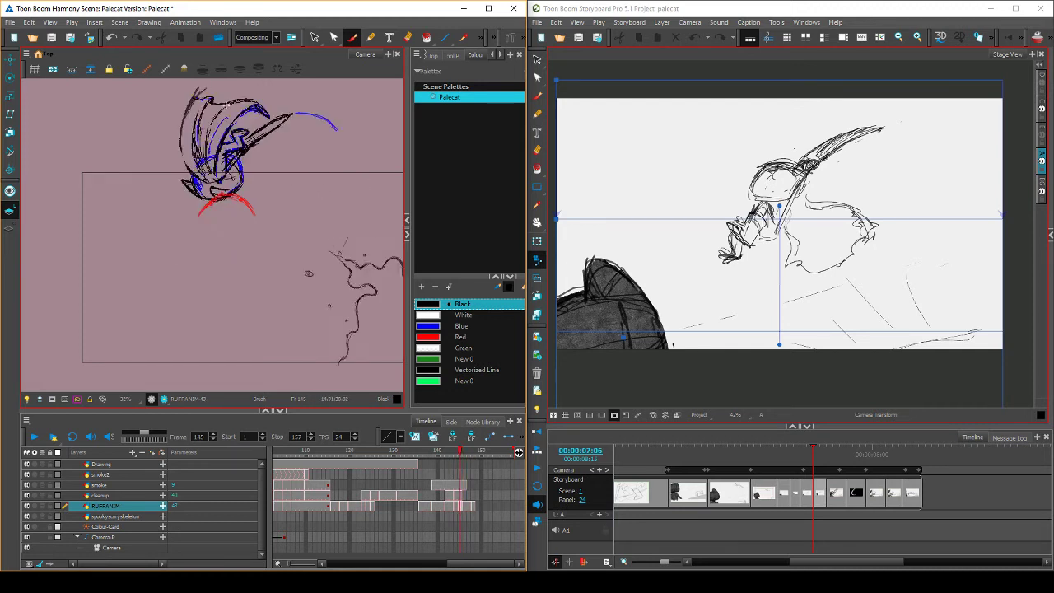
pyautogui.press('g')
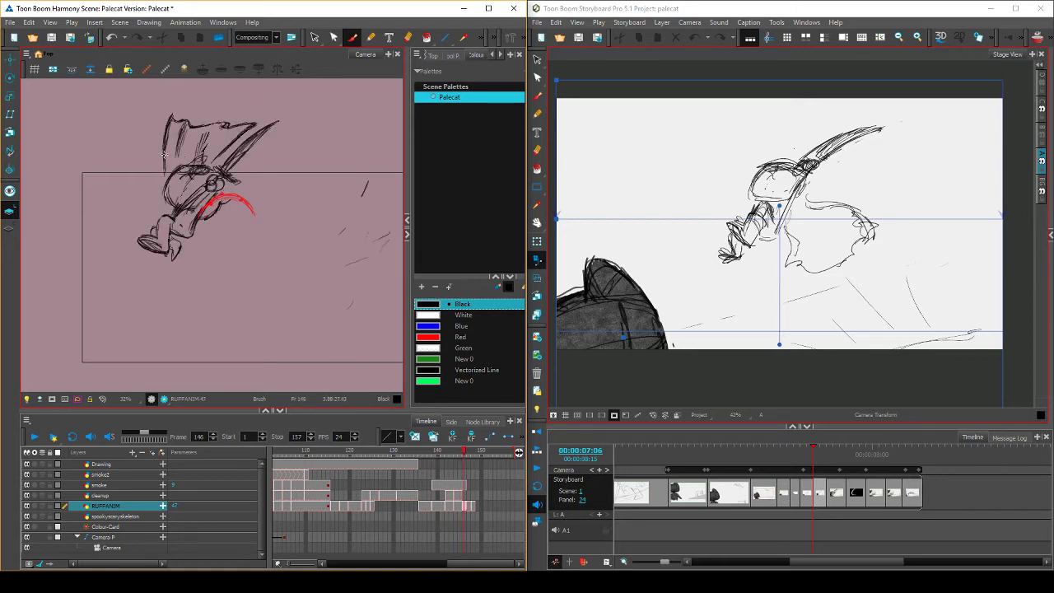
pyautogui.press('f')
pyautogui.press('g')
pyautogui.press('f')
pyautogui.press('g')
pyautogui.press('f')
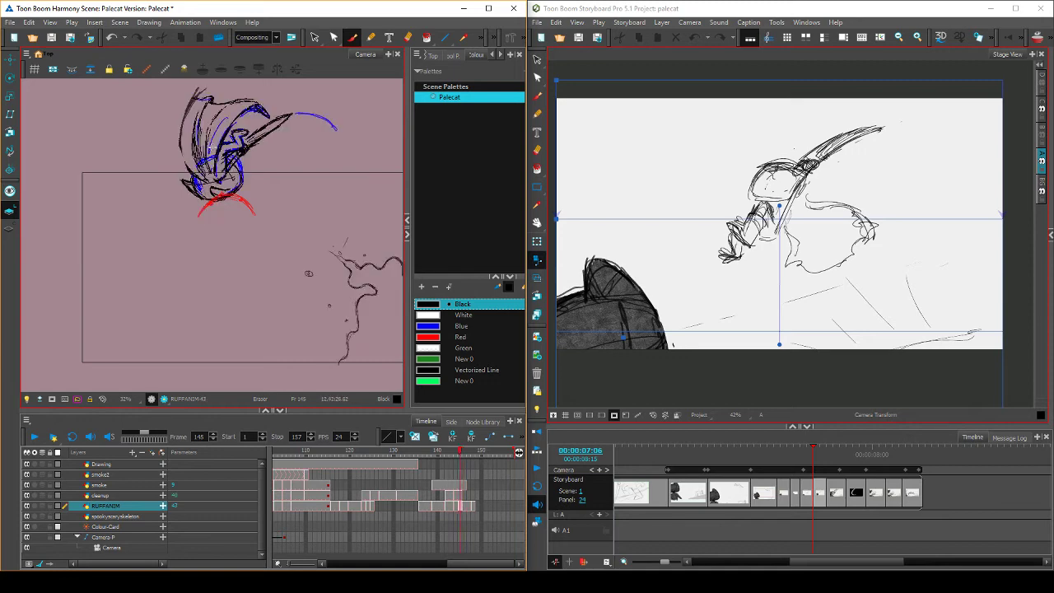
pyautogui.press('g')
pyautogui.press('f')
pyautogui.press('g')
pyautogui.press('g')
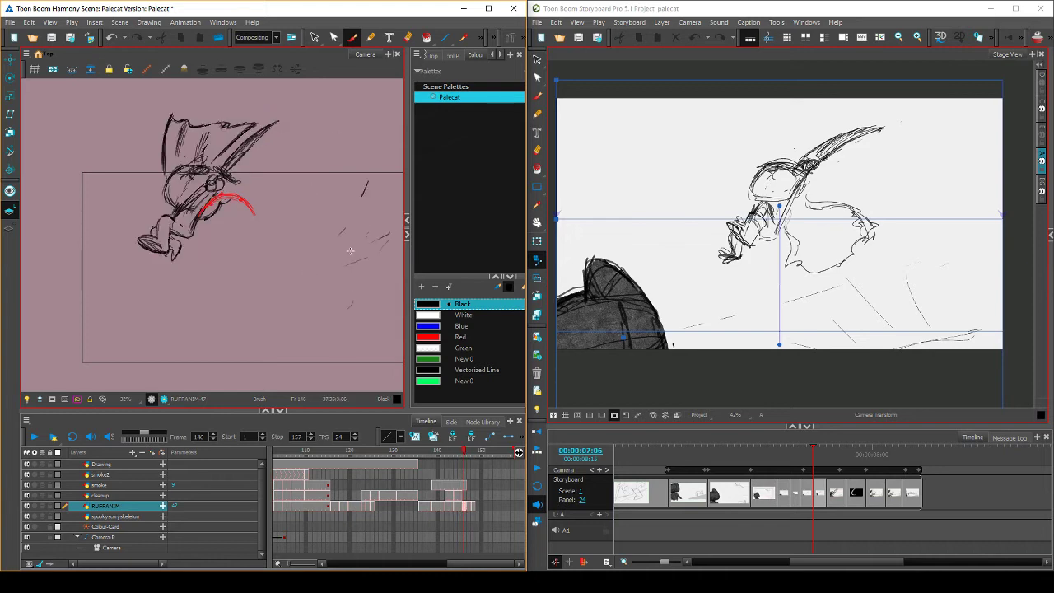
pyautogui.hotkey('ctrl', 's')
pyautogui.press('f')
pyautogui.press('g')
pyautogui.press(',')
pyautogui.press('.')
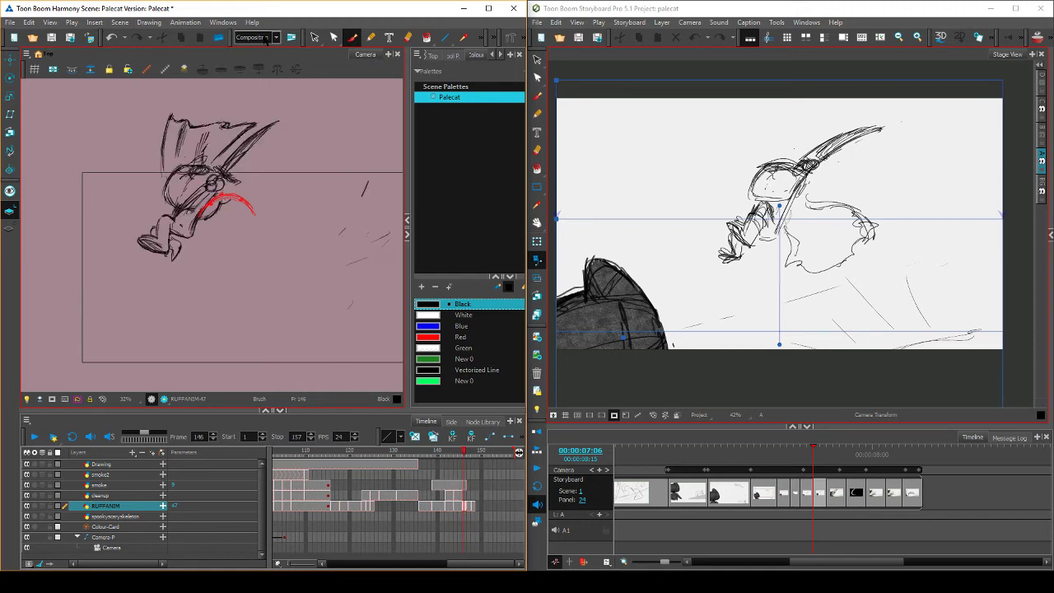
# Flip through frames 143 to 148 to examine the motion of the revised cape
pyautogui.press(',')
pyautogui.press(',')
pyautogui.press(',')
pyautogui.press('.')
pyautogui.press('.')
pyautogui.press('.')
pyautogui.press(',')
pyautogui.press('.')
pyautogui.press(',')
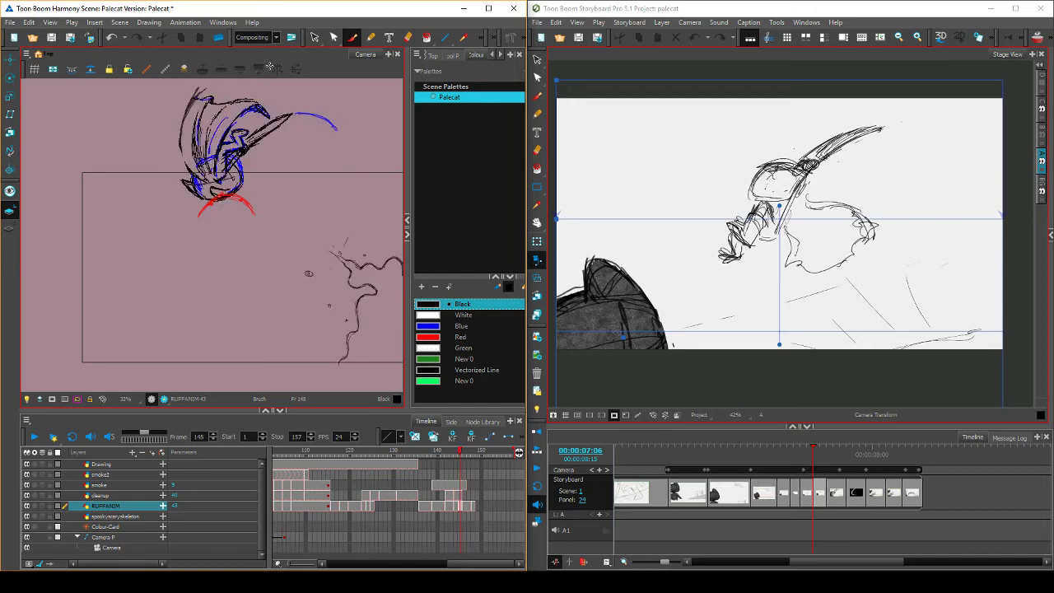
pyautogui.press(',')
pyautogui.press('.')
pyautogui.press('.')
pyautogui.press('.')
pyautogui.press('.')
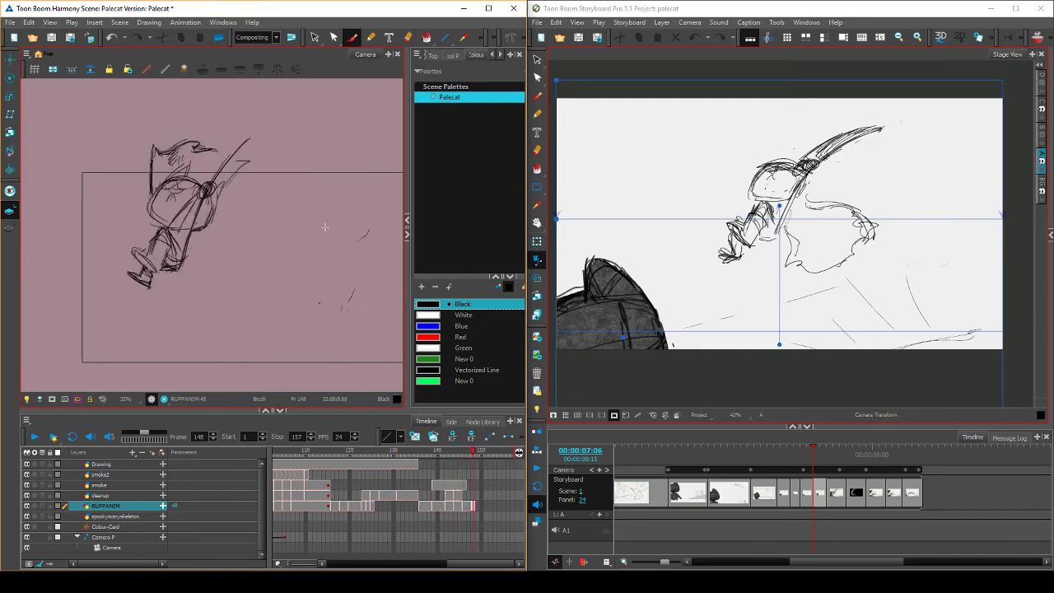
pyautogui.press(',')
pyautogui.press('.')
pyautogui.press('.')
pyautogui.press(',')
pyautogui.press(',')
pyautogui.press('.')
# Switch to Storyboard Pro and scrub to 00:00:07:11 to view panel 25 as the next pose reference
pyautogui.click(827, 391)
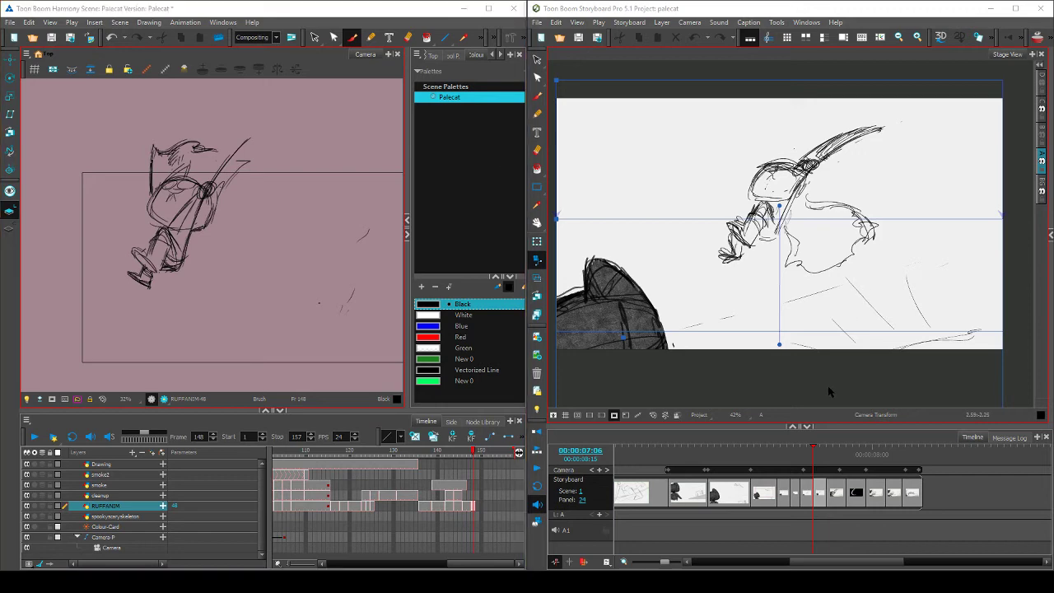
pyautogui.click(833, 451)
pyautogui.moveTo(821, 449); pyautogui.dragTo(829, 449)
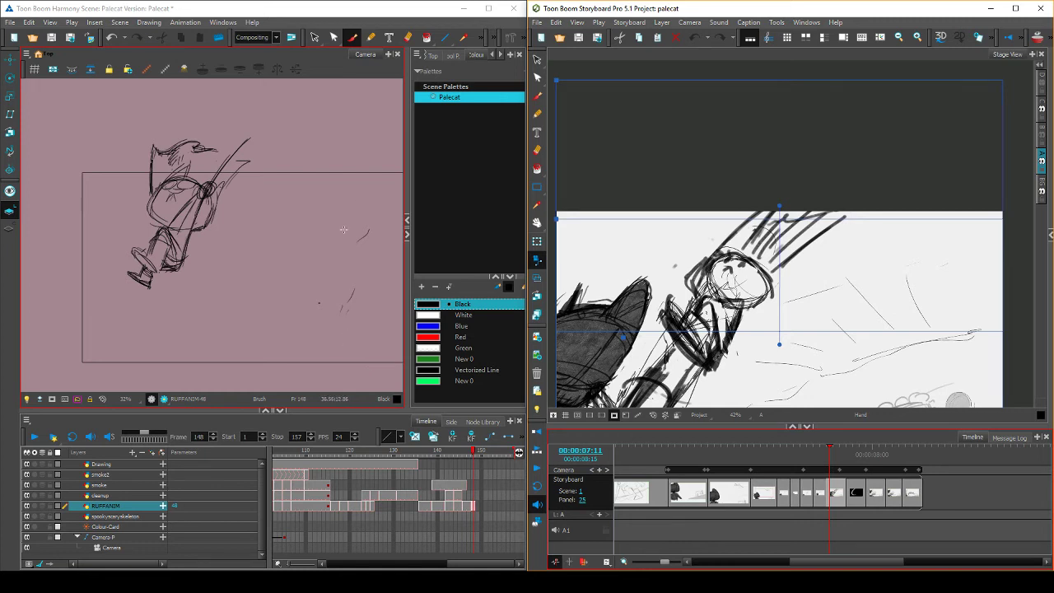
# Select and delete the loose debris lines beside the character in the drawing shared by frames 146 and 147
pyautogui.click(316, 39)
pyautogui.moveTo(380, 177); pyautogui.dragTo(328, 342)
pyautogui.press(',')
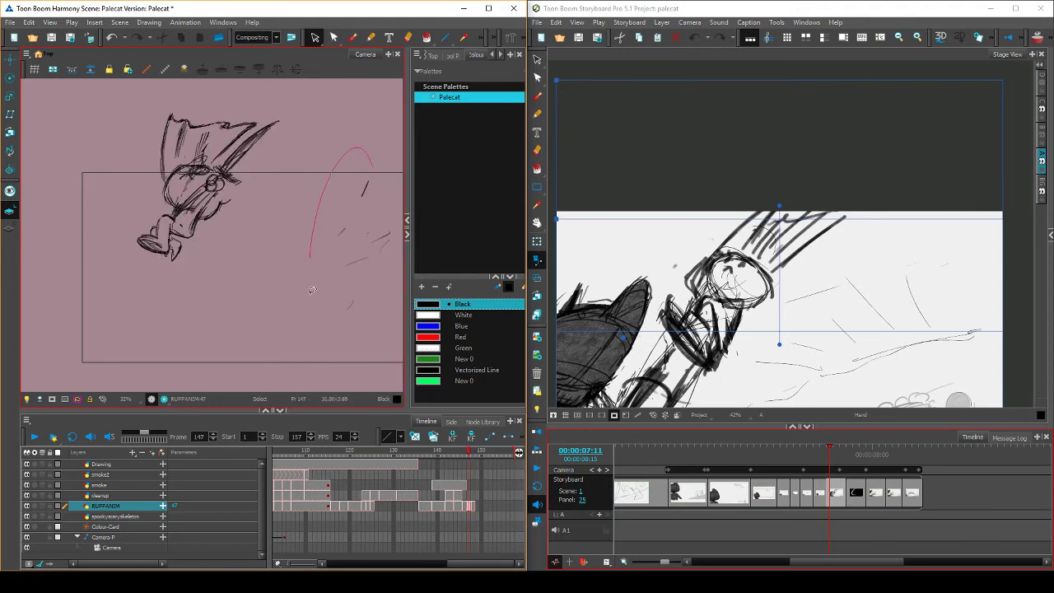
pyautogui.press('.')
pyautogui.press(',')
pyautogui.press(',')
pyautogui.press(',')
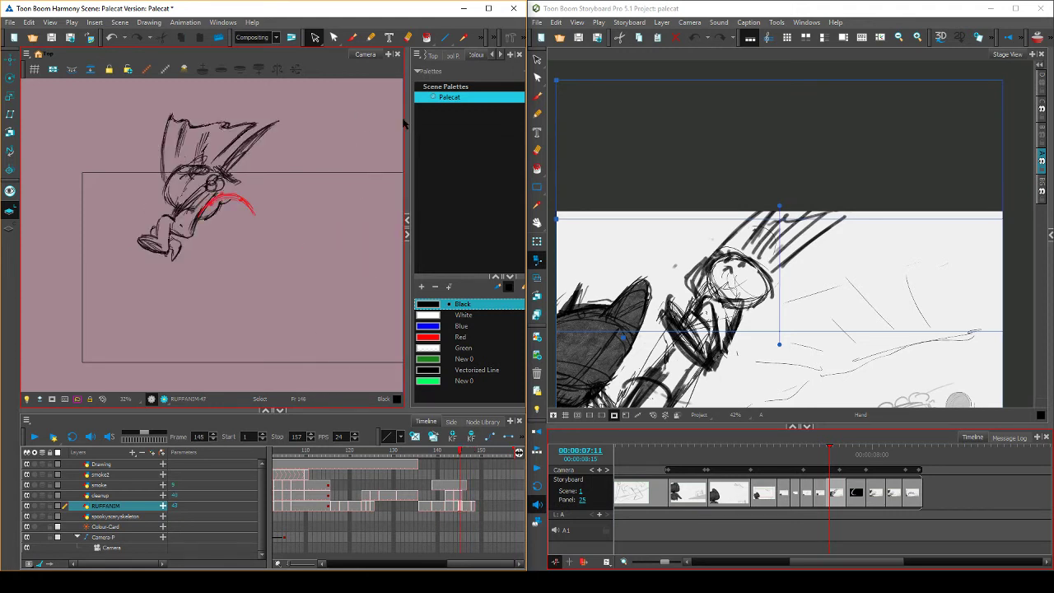
pyautogui.press('.')
pyautogui.press(',')
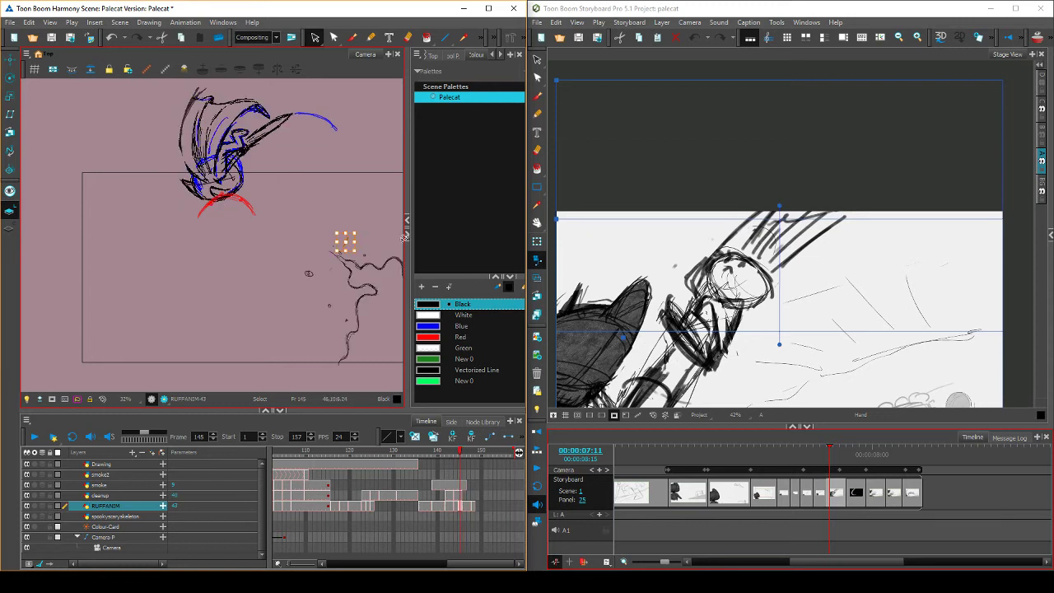
pyautogui.moveTo(332, 262)
pyautogui.mouseDown()
pyautogui.moveTo(338, 274)
pyautogui.moveTo(234, 260)
pyautogui.mouseUp()
pyautogui.press('Delete')
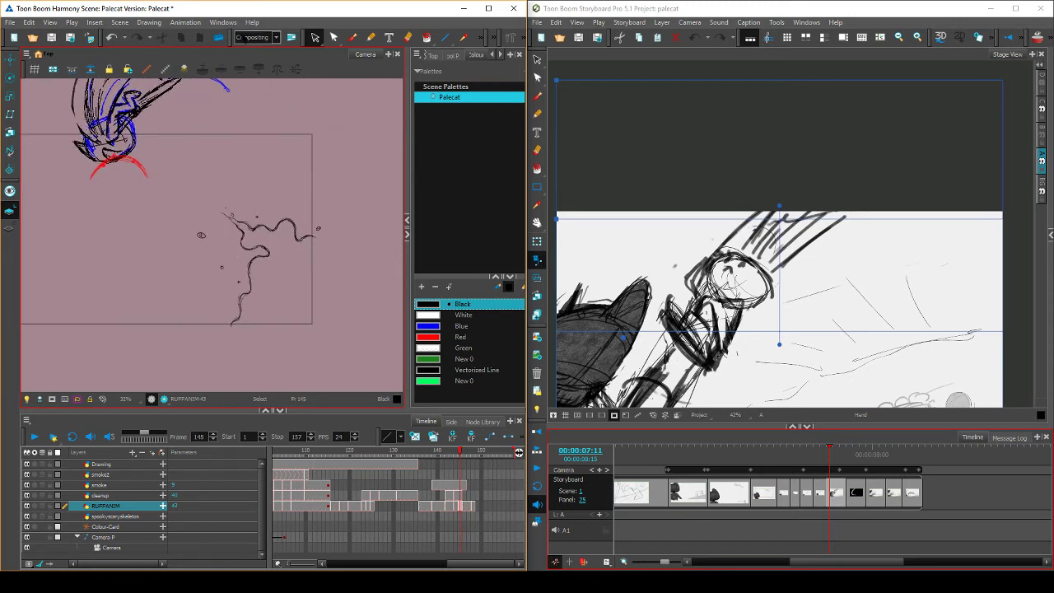
# Sketch the tip of the branching crack line on frame 146 with the Brush, matching its position on frame 145
pyautogui.click(352, 37)
pyautogui.press('.')
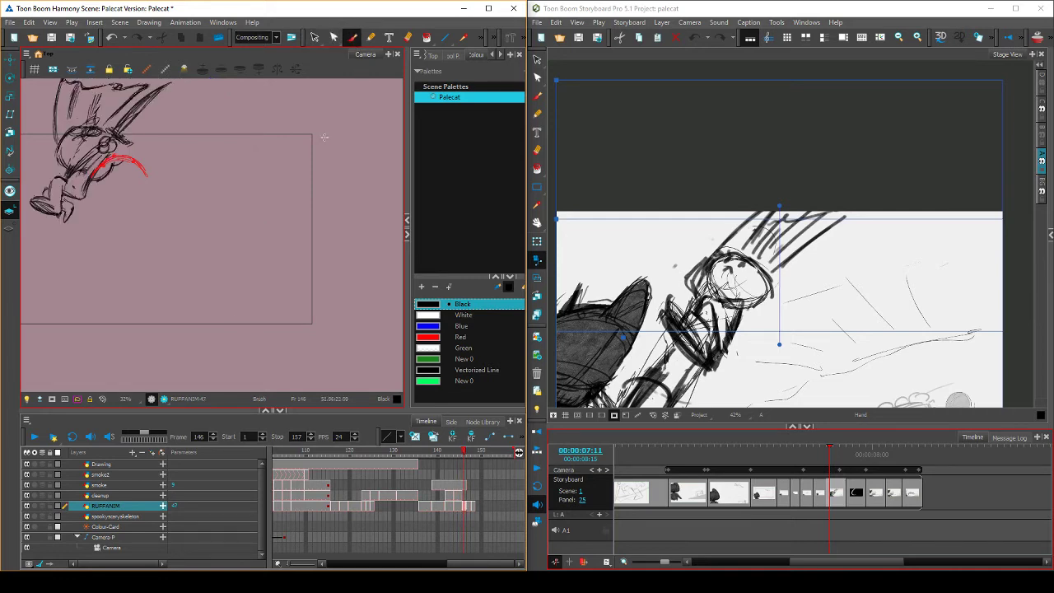
pyautogui.press(',')
pyautogui.press('.')
pyautogui.moveTo(221, 213); pyautogui.dragTo(231, 216)
pyautogui.press(',')
pyautogui.press('.')
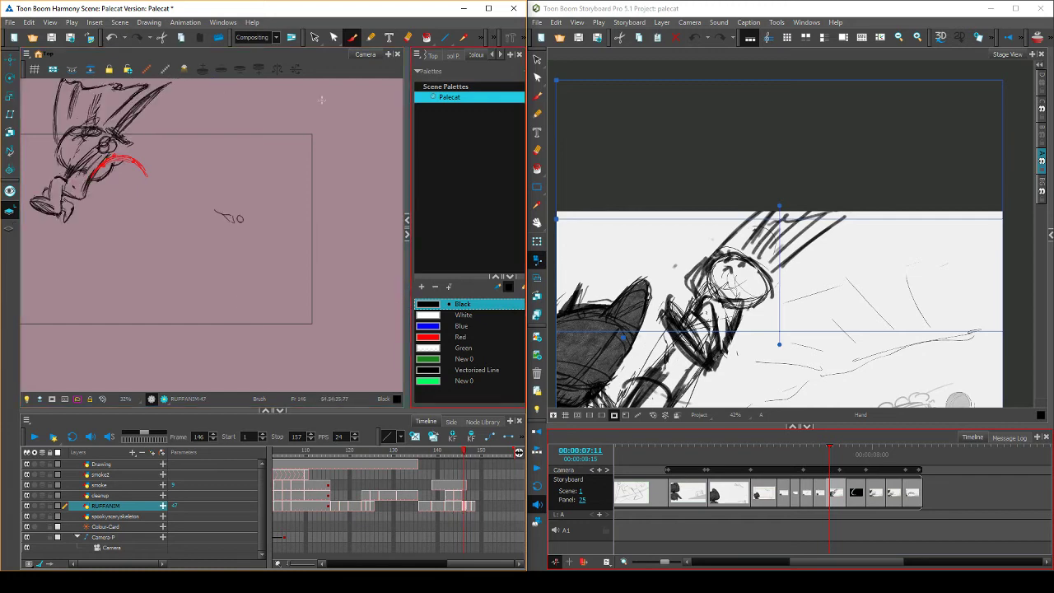
pyautogui.press(',')
pyautogui.press('.')
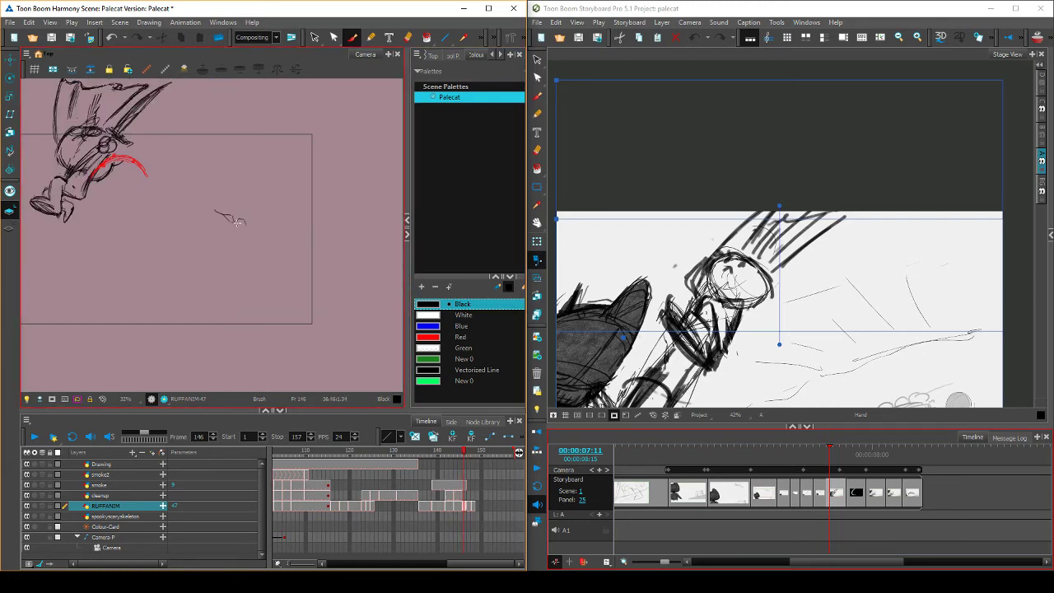
pyautogui.press(',')
pyautogui.press('.')
pyautogui.press(',')
pyautogui.press('.')
pyautogui.press(',')
pyautogui.press('.')
pyautogui.press(',')
pyautogui.press('.')
# Draw the crack's upper wavy branch in Black out to the camera frame's right edge on frame 146
pyautogui.click(428, 305)
pyautogui.moveTo(240, 235); pyautogui.dragTo(247, 229)
pyautogui.press(',')
pyautogui.press('.')
pyautogui.press(',')
pyautogui.press('.')
pyautogui.press(',')
pyautogui.press('.')
pyautogui.press(',')
pyautogui.press('.')
pyautogui.press(',')
pyautogui.press('.')
pyautogui.moveTo(278, 219); pyautogui.dragTo(288, 213)
pyautogui.press(',')
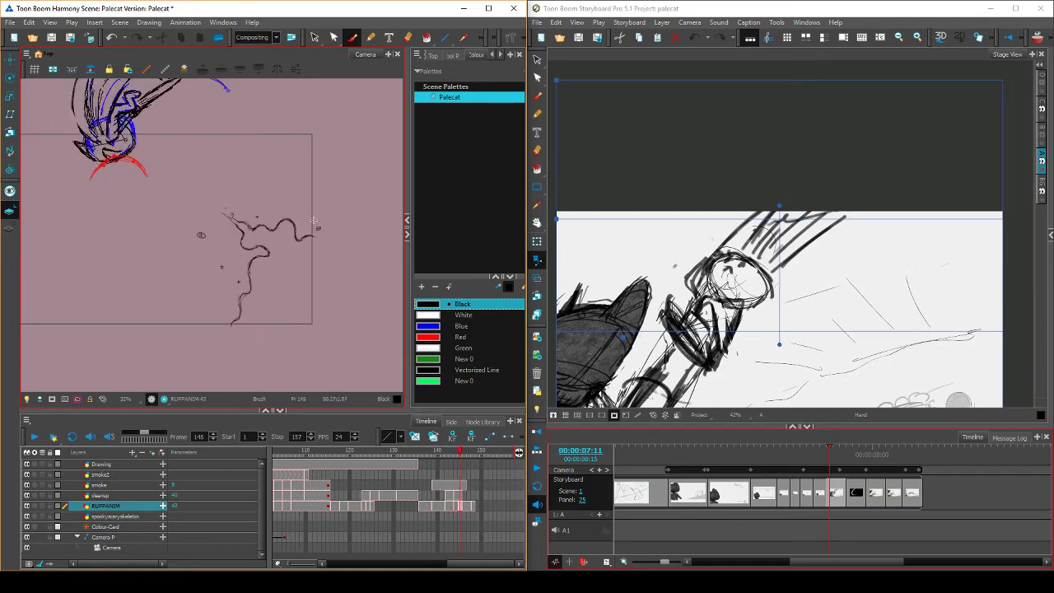
pyautogui.press('.')
pyautogui.press(',')
pyautogui.press('.')
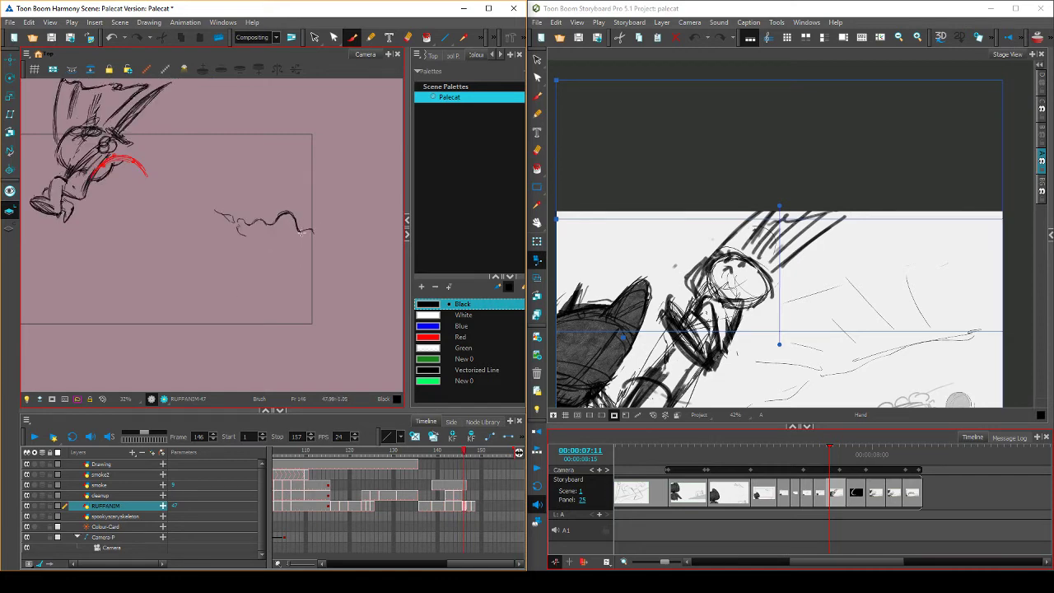
# Draw the crack's lower wavy branch down to the camera frame's bottom edge on frame 146, following frame 145
pyautogui.press(',')
pyautogui.press('.')
pyautogui.press(',')
pyautogui.press('.')
pyautogui.moveTo(237, 230); pyautogui.dragTo(248, 238)
pyautogui.moveTo(257, 238); pyautogui.dragTo(271, 246)
pyautogui.moveTo(264, 241)
pyautogui.mouseDown()
pyautogui.moveTo(243, 281)
pyautogui.moveTo(229, 298)
pyautogui.moveTo(242, 267)
pyautogui.moveTo(228, 304)
pyautogui.moveTo(202, 326)
pyautogui.moveTo(231, 296)
pyautogui.mouseUp()
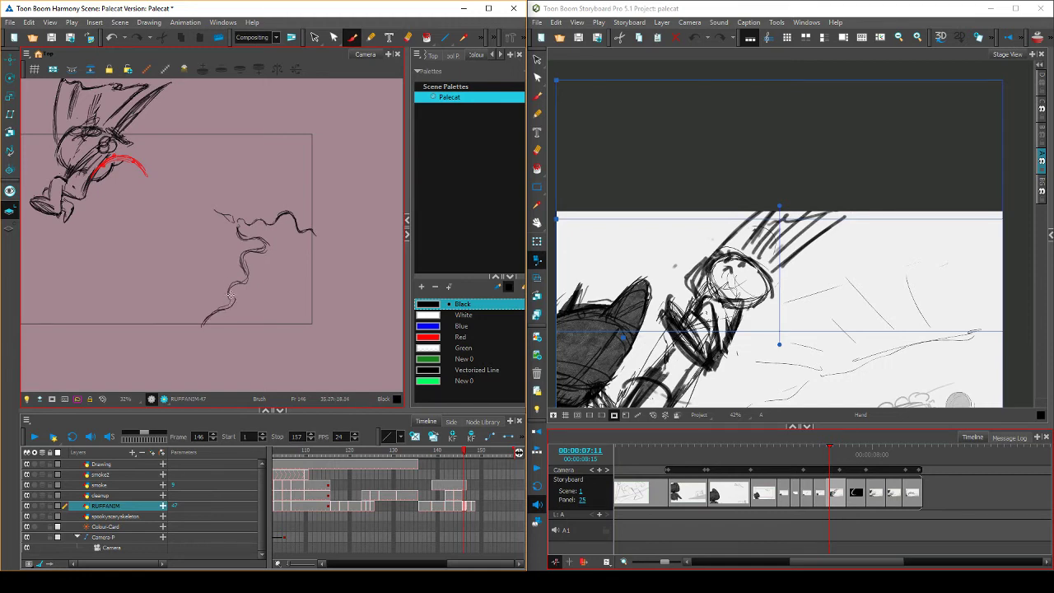
pyautogui.press(',')
pyautogui.press('.')
pyautogui.press(',')
pyautogui.press('.')
pyautogui.moveTo(231, 299)
pyautogui.mouseDown()
pyautogui.moveTo(198, 331)
pyautogui.moveTo(237, 305)
pyautogui.moveTo(208, 323)
pyautogui.moveTo(236, 302)
pyautogui.moveTo(245, 261)
pyautogui.moveTo(264, 252)
pyautogui.moveTo(226, 309)
pyautogui.mouseUp()
# Finish the crack's lower end and add a small oval debris piece left of its tip on frame 146
pyautogui.press(',')
pyautogui.press('.')
pyautogui.press(',')
pyautogui.press('.')
pyautogui.press(',')
pyautogui.press('.')
pyautogui.press(',')
pyautogui.press('.')
pyautogui.press(',')
pyautogui.press('.')
pyautogui.press(',')
pyautogui.press('.')
pyautogui.press(',')
pyautogui.press('.')
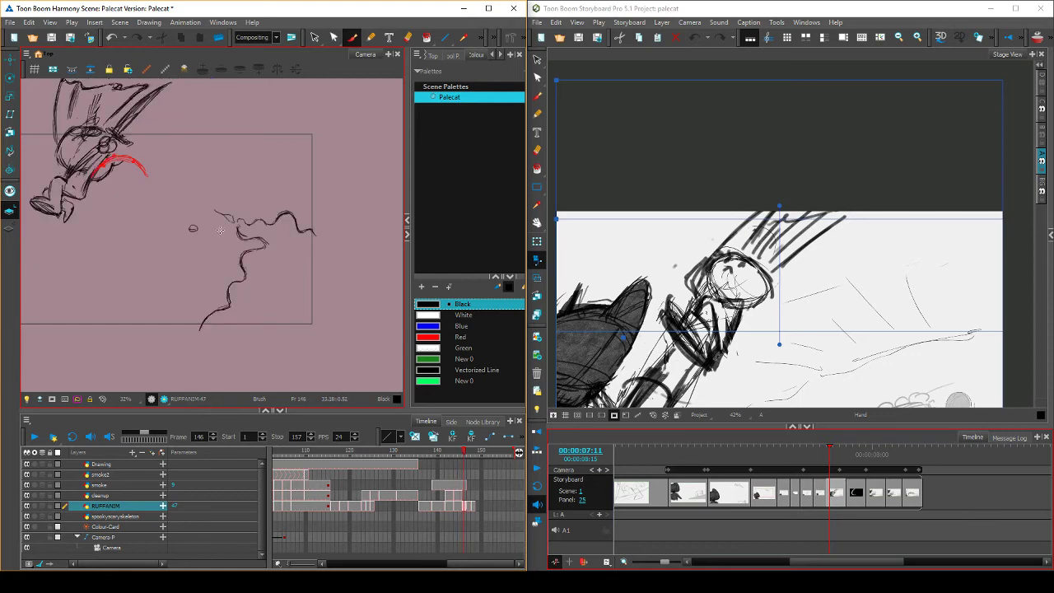
# Move the small oval debris piece slightly down and left on frame 146, checking its spacing against frame 145
pyautogui.click(313, 41)
pyautogui.moveTo(205, 206)
pyautogui.mouseDown()
pyautogui.moveTo(200, 252)
pyautogui.moveTo(200, 219)
pyautogui.mouseUp()
pyautogui.press(',')
pyautogui.press('.')
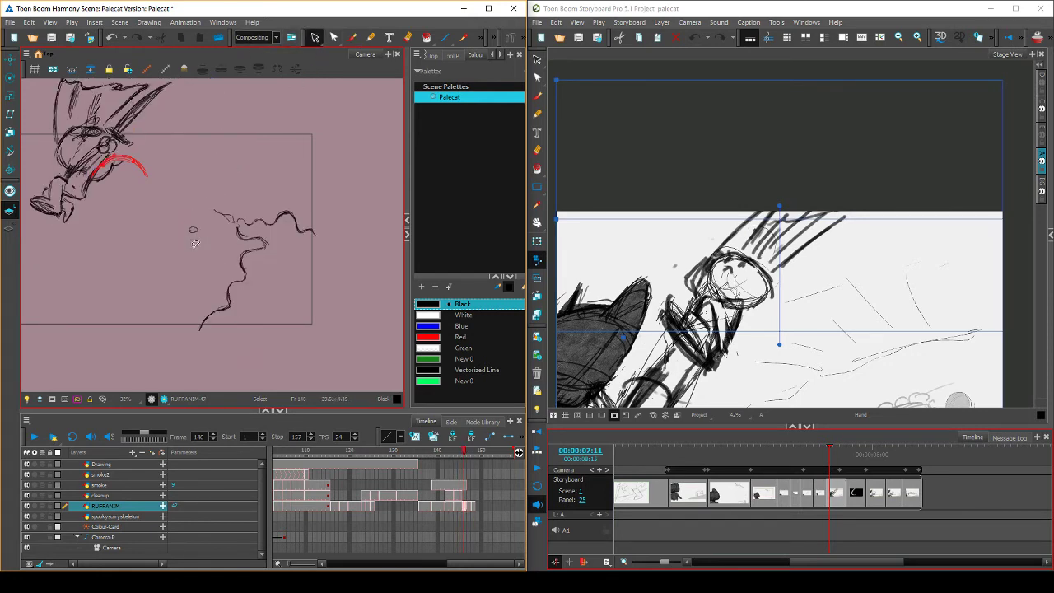
pyautogui.moveTo(212, 220)
pyautogui.mouseDown()
pyautogui.moveTo(192, 217)
pyautogui.moveTo(193, 234)
pyautogui.mouseUp()
pyautogui.click(352, 37)
pyautogui.press(',')
pyautogui.press('.')
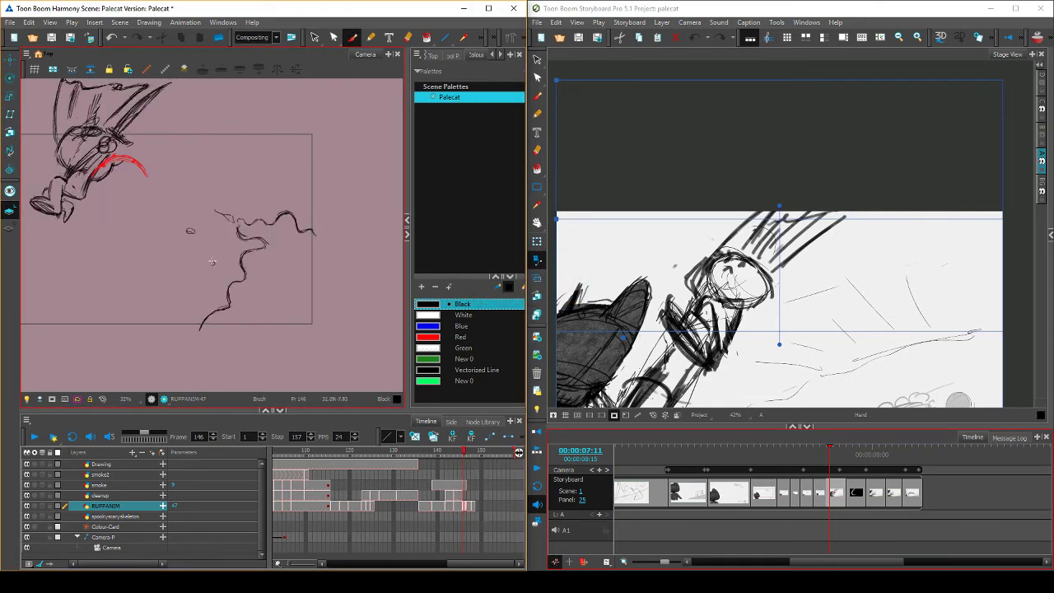
# Draw a small Black debris speck left of the crack's lower branch on frame 146, comparing with frames 144 and 145
pyautogui.press(',')
pyautogui.press('.')
pyautogui.press(',')
pyautogui.press(',')
pyautogui.press(',')
pyautogui.press('.')
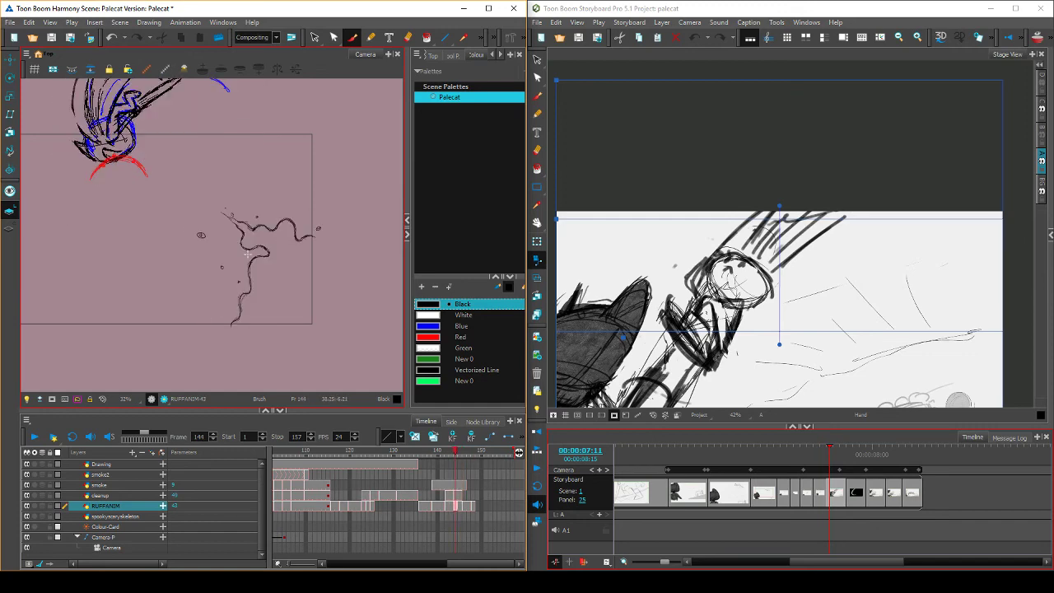
pyautogui.press('.')
pyautogui.press('.')
pyautogui.press(',')
pyautogui.press(',')
pyautogui.press('.')
pyautogui.press('.')
pyautogui.moveTo(220, 266); pyautogui.dragTo(222, 268)
pyautogui.moveTo(240, 316); pyautogui.dragTo(238, 319)
pyautogui.moveTo(387, 318); pyautogui.dragTo(388, 320)
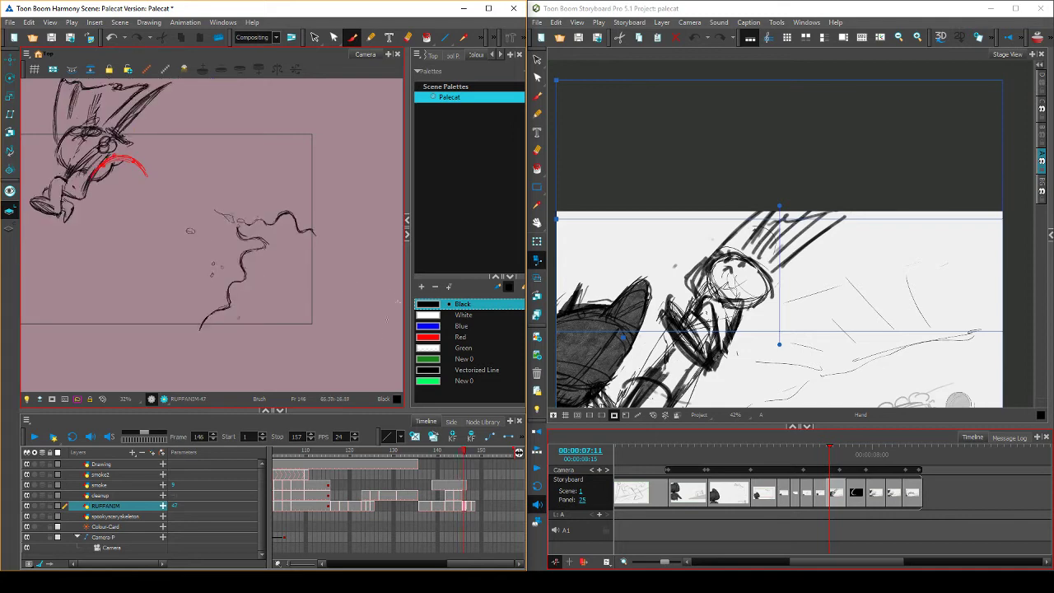
# Flip back to frame 141 and forward to frame 146 to check the path of the debris specks
pyautogui.press('.')
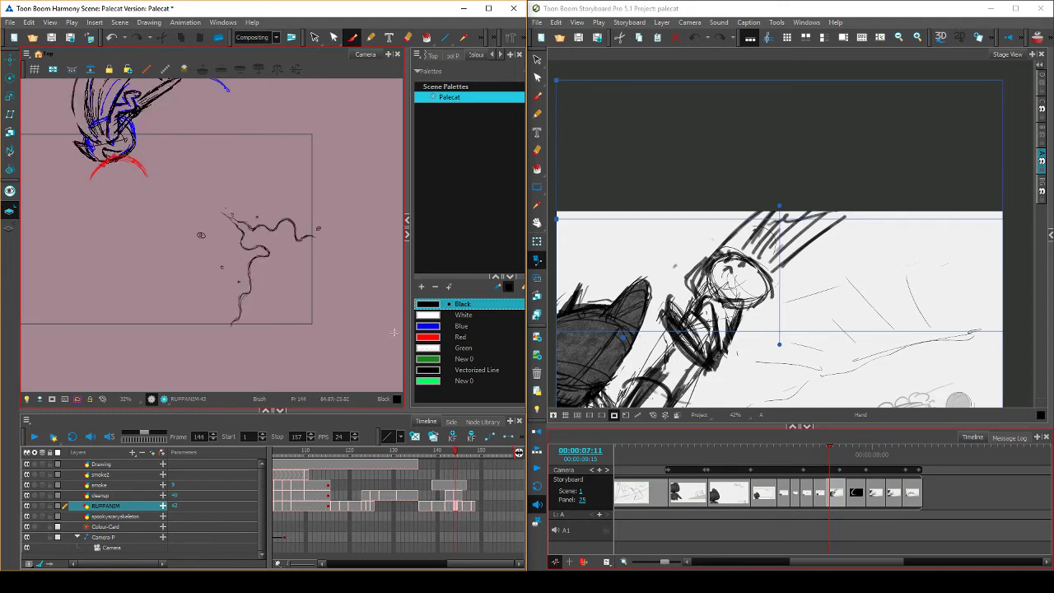
pyautogui.press(',')
pyautogui.press(',')
pyautogui.press(',')
pyautogui.press(',')
pyautogui.press(',')
pyautogui.press(',')
pyautogui.press(',')
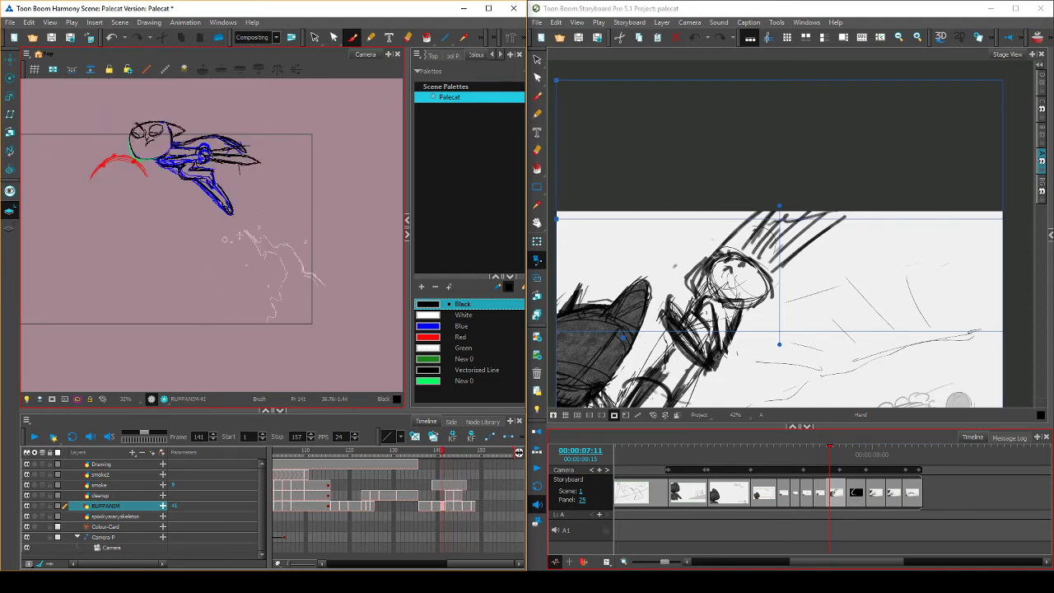
pyautogui.press('.')
pyautogui.press('.')
pyautogui.press('.')
pyautogui.press('.')
pyautogui.press('.')
pyautogui.press('.')
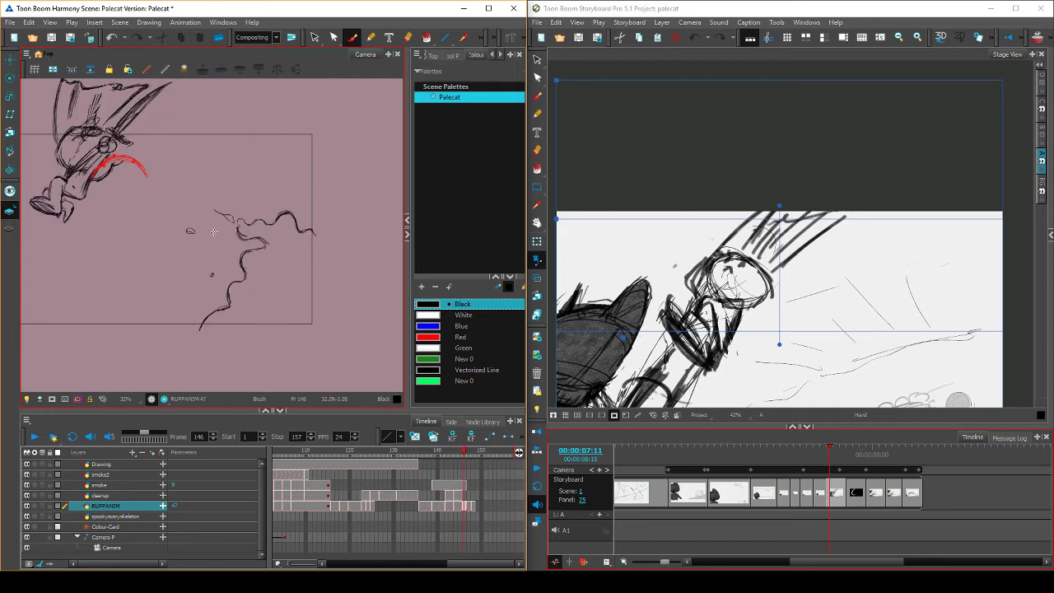
# Move the small oval debris piece slightly down on frame 146, comparing its position with the preceding frames
pyautogui.click(314, 37)
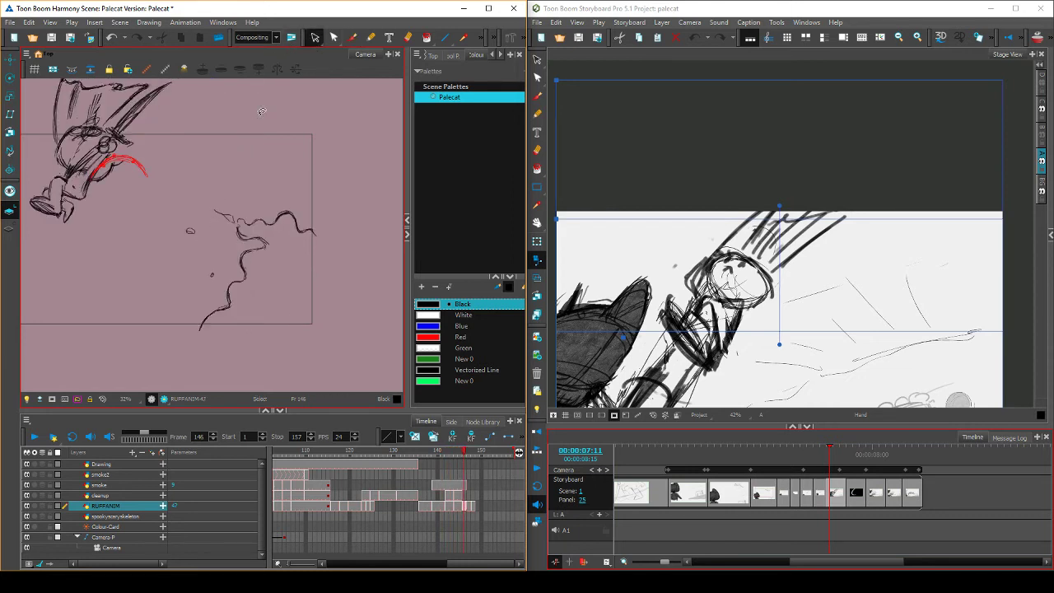
pyautogui.click(191, 230)
pyautogui.moveTo(197, 229); pyautogui.dragTo(198, 234)
pyautogui.press(',')
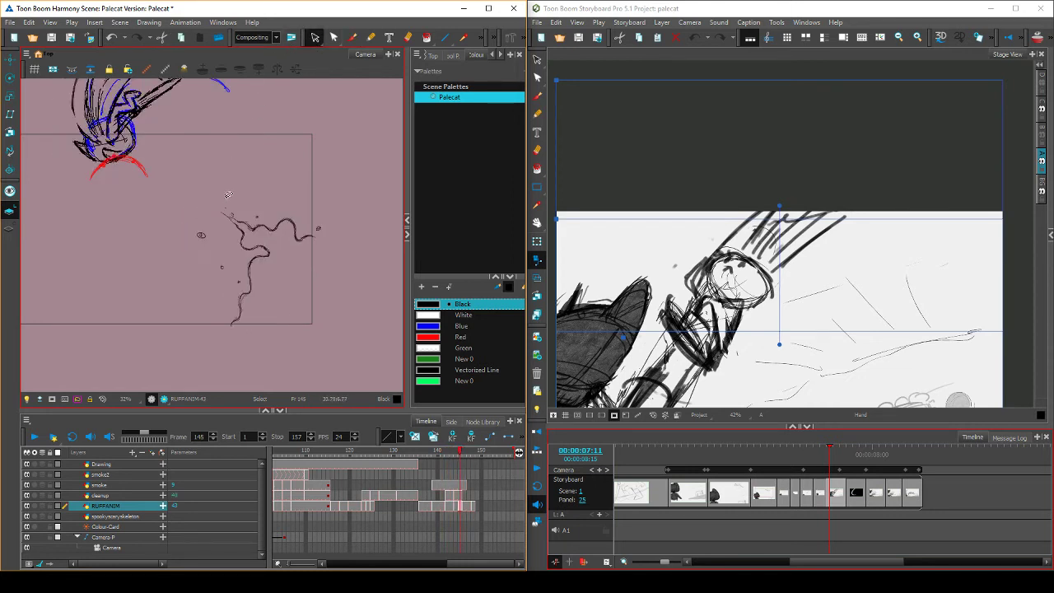
pyautogui.press('.')
pyautogui.press(',')
pyautogui.press(',')
pyautogui.press(',')
pyautogui.press('.')
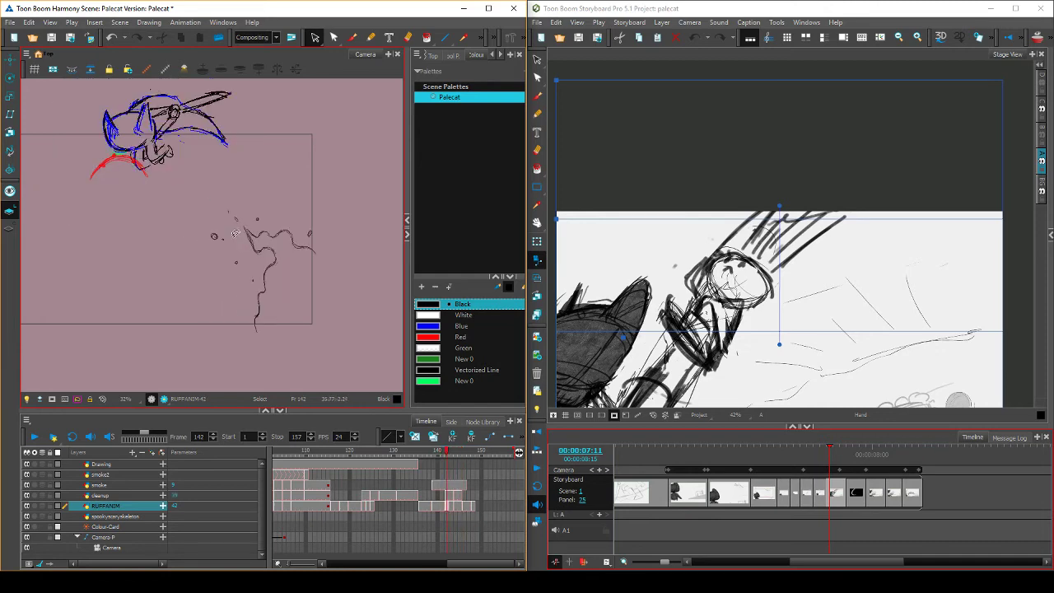
pyautogui.press('.')
pyautogui.press('.')
pyautogui.click(191, 238)
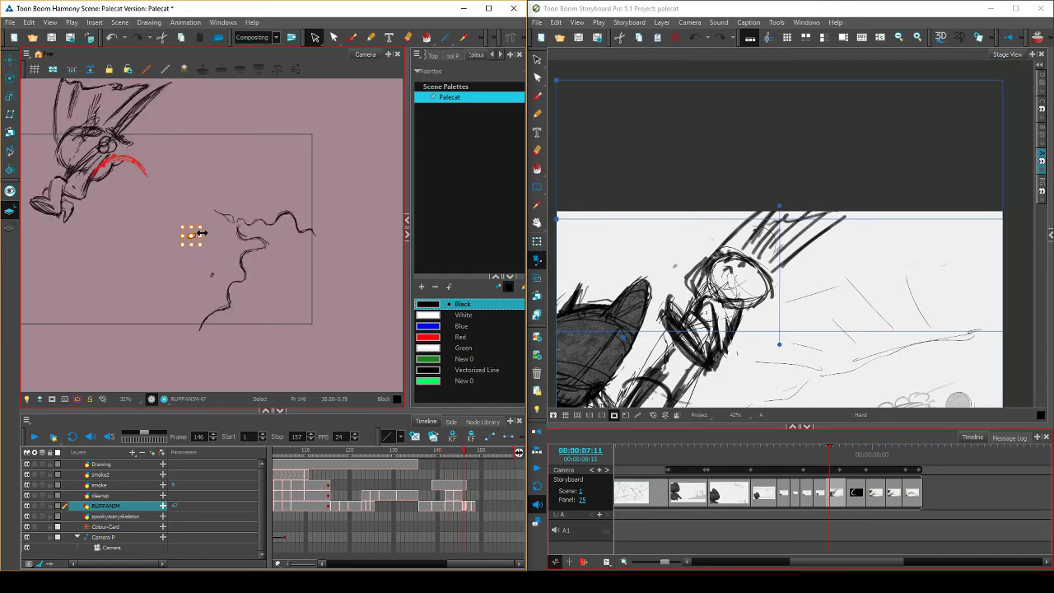
# Flip repeatedly between frames 141 and 146 to examine the spacing of the debris around the crack
pyautogui.press(',')
pyautogui.press(',')
pyautogui.press(',')
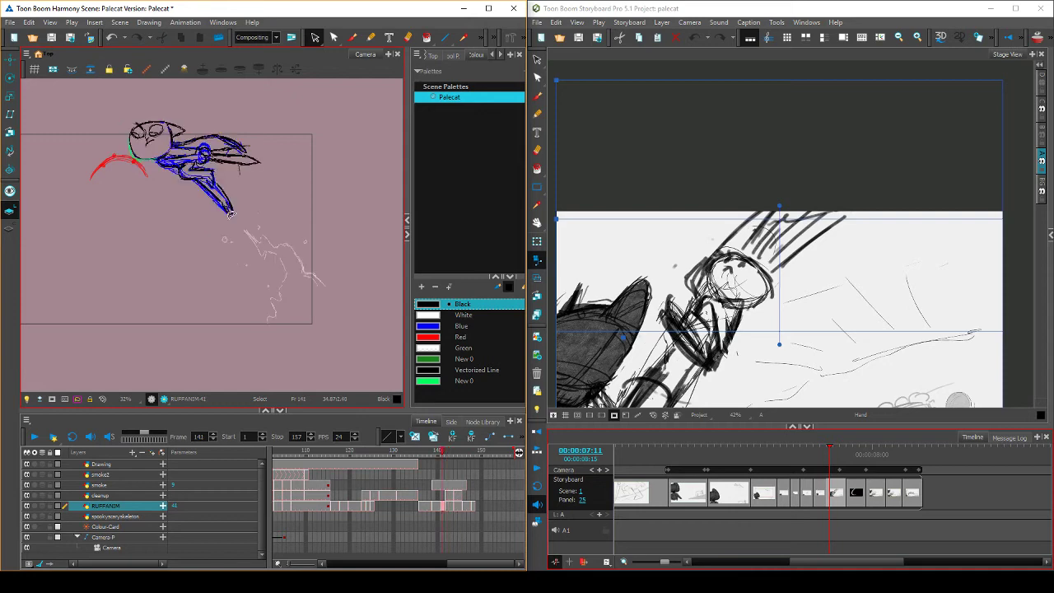
pyautogui.press('.')
pyautogui.press('.')
pyautogui.press('.')
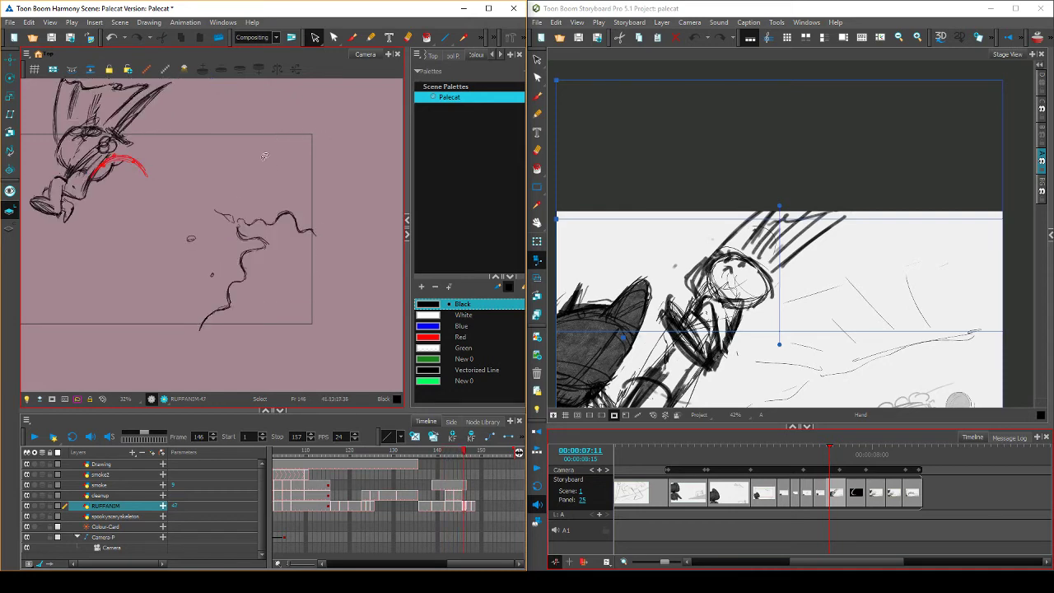
pyautogui.click(352, 37)
pyautogui.press(',')
pyautogui.press(',')
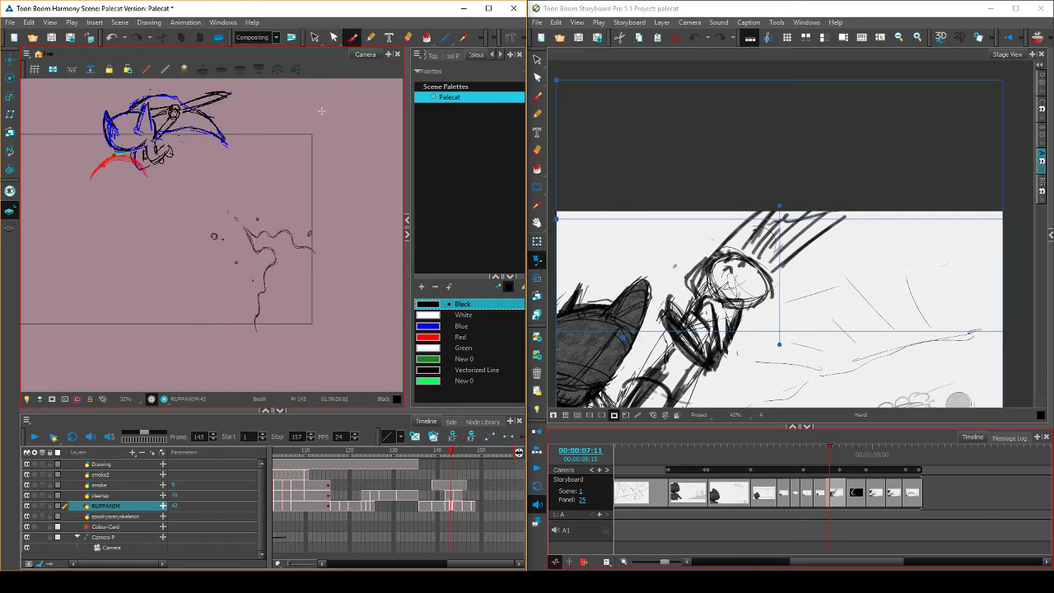
pyautogui.press(',')
pyautogui.press(',')
pyautogui.press(',')
pyautogui.press(',')
pyautogui.press('.')
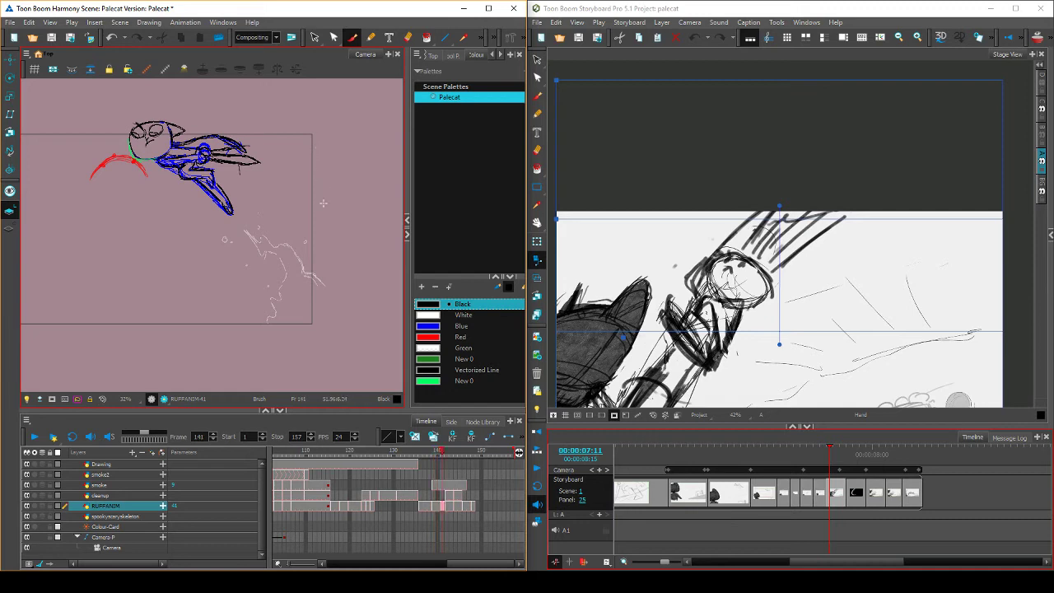
pyautogui.press('.')
pyautogui.press('.')
pyautogui.press('.')
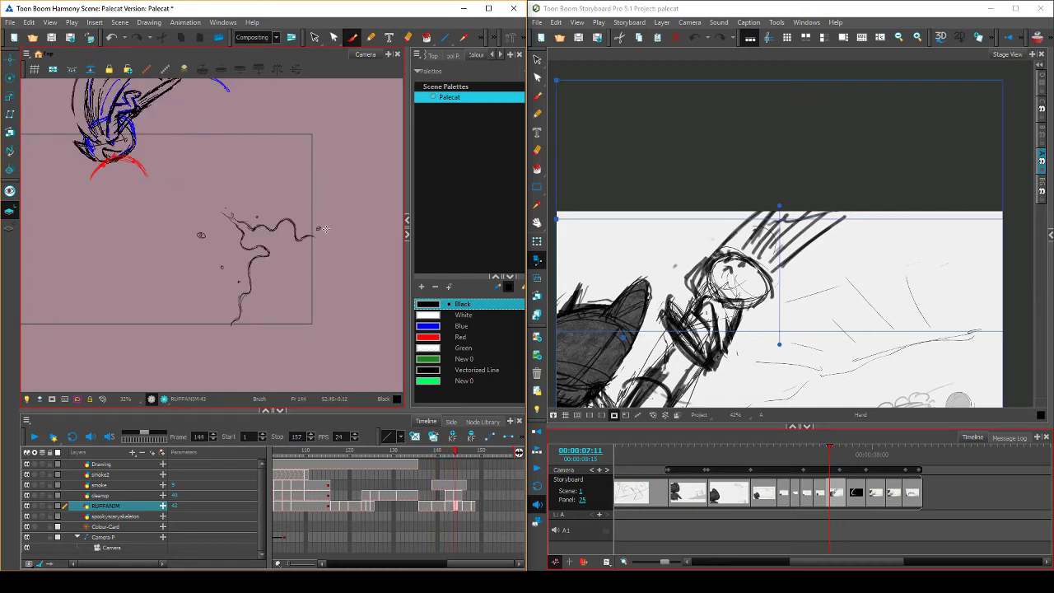
pyautogui.press(',')
pyautogui.press(',')
pyautogui.press(',')
pyautogui.press('.')
pyautogui.press('.')
pyautogui.press('.')
pyautogui.press(',')
pyautogui.press('.')
# Move the small debris piece beyond the camera frame's right edge slightly up and left on frame 144 of the cleanup layer
pyautogui.hotkey('alt', 's')
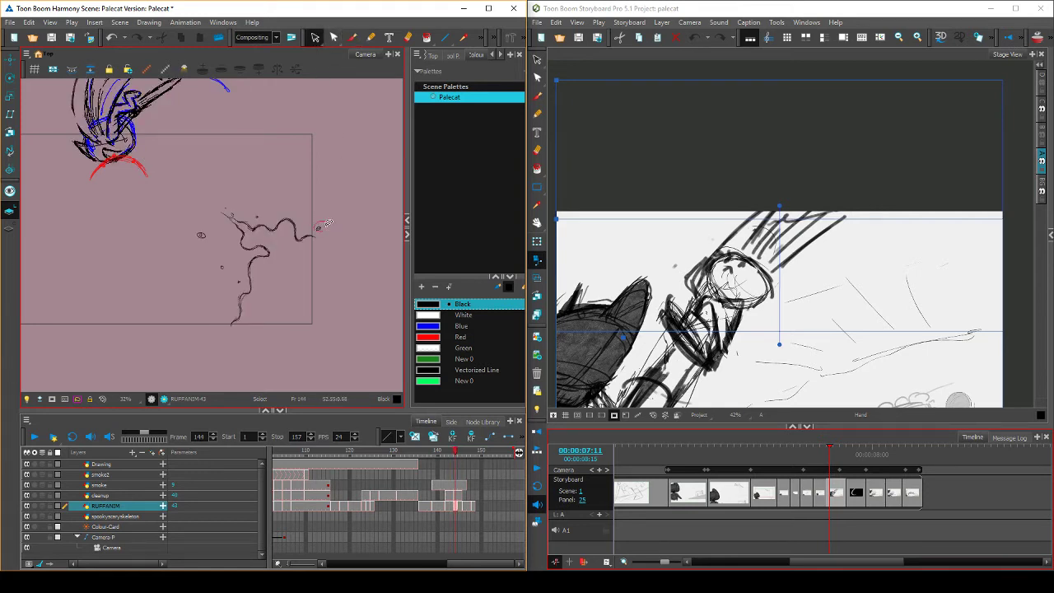
pyautogui.click(458, 508)
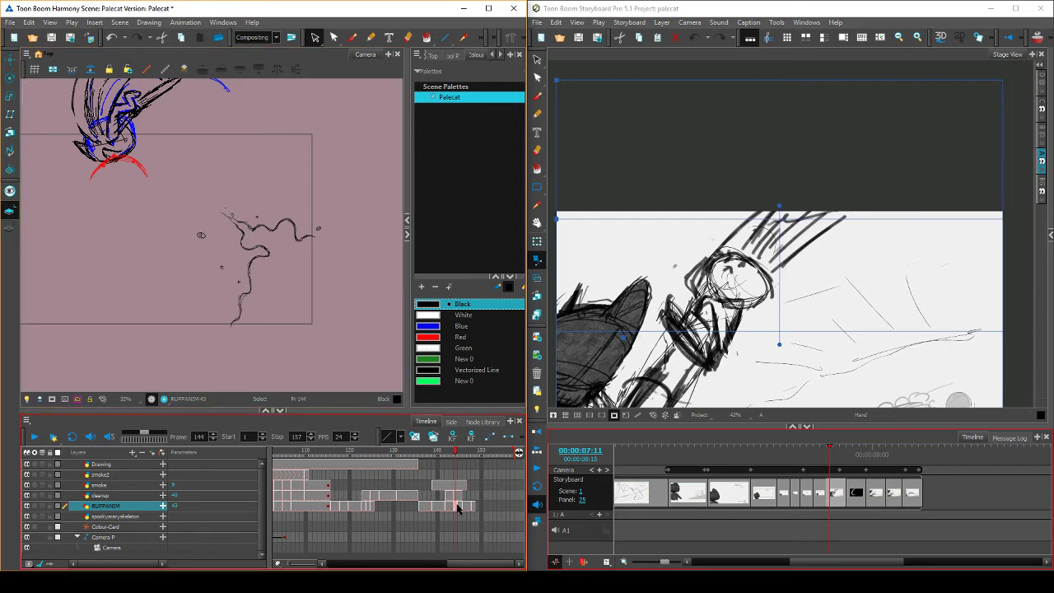
pyautogui.click(326, 209)
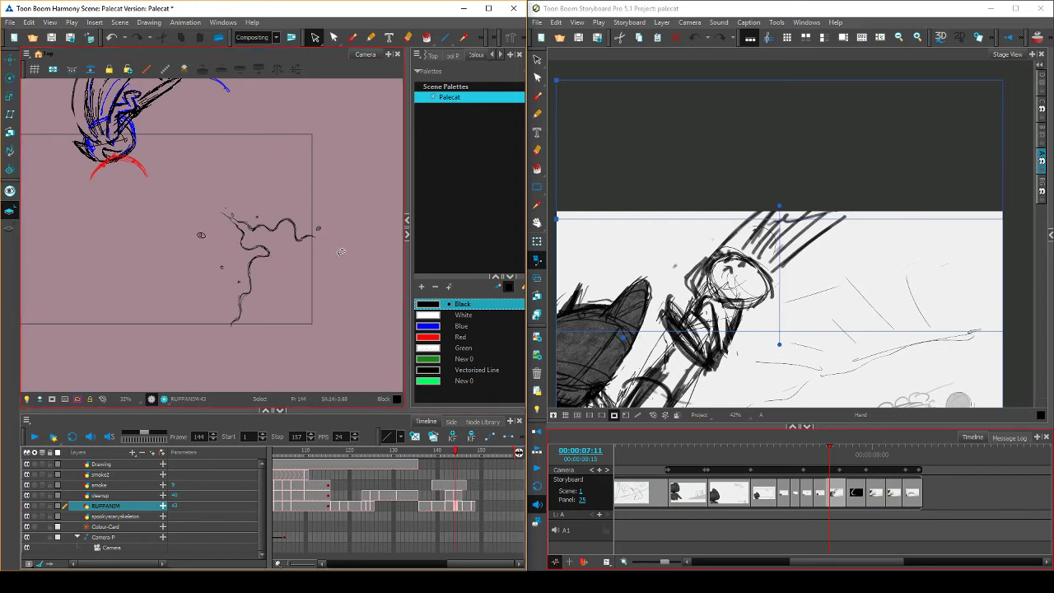
pyautogui.click(454, 497)
pyautogui.click(321, 228)
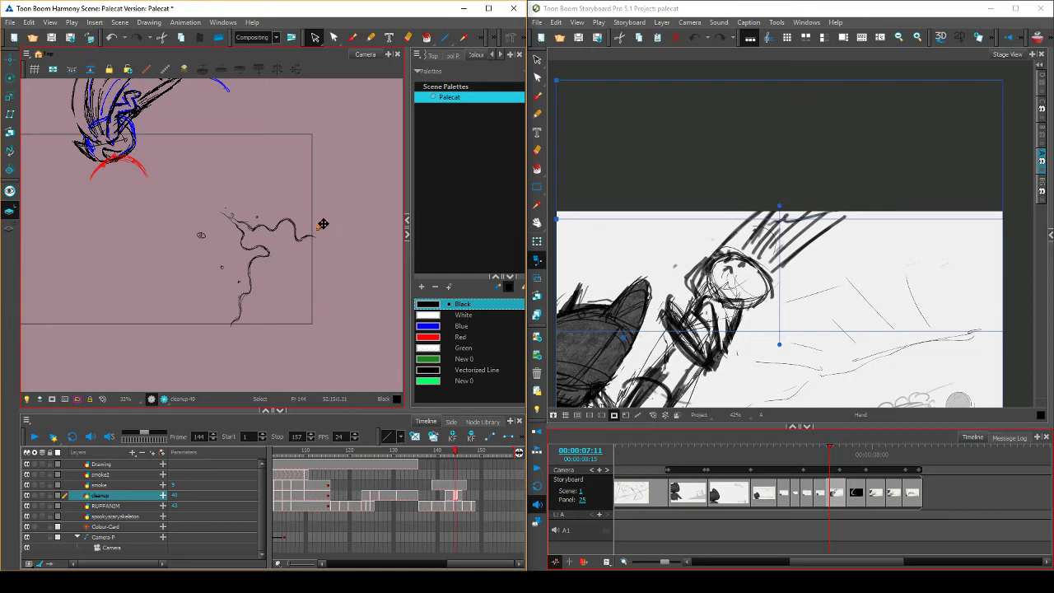
pyautogui.moveTo(322, 224); pyautogui.dragTo(324, 224)
pyautogui.press(',')
pyautogui.press('.')
pyautogui.press(',')
pyautogui.press('.')
pyautogui.click(321, 228)
pyautogui.press(',')
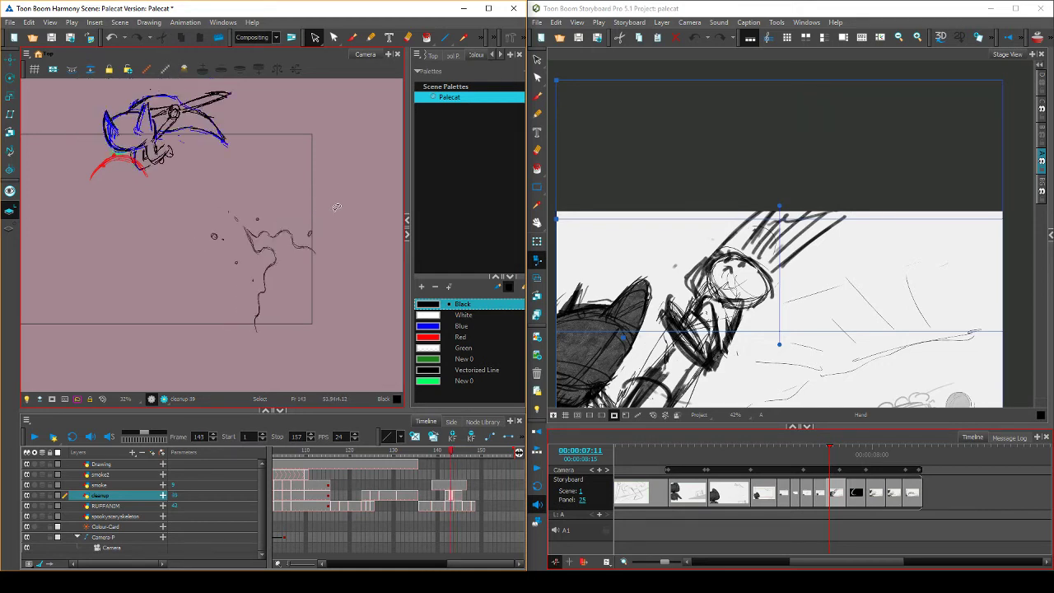
# Flip through the frames around 144 to check the motion of the debris piece near the crack's right end
pyautogui.press('.')
pyautogui.press(',')
pyautogui.press(',')
pyautogui.press(',')
pyautogui.press('.')
pyautogui.press('.')
pyautogui.press('.')
pyautogui.press('.')
pyautogui.press('.')
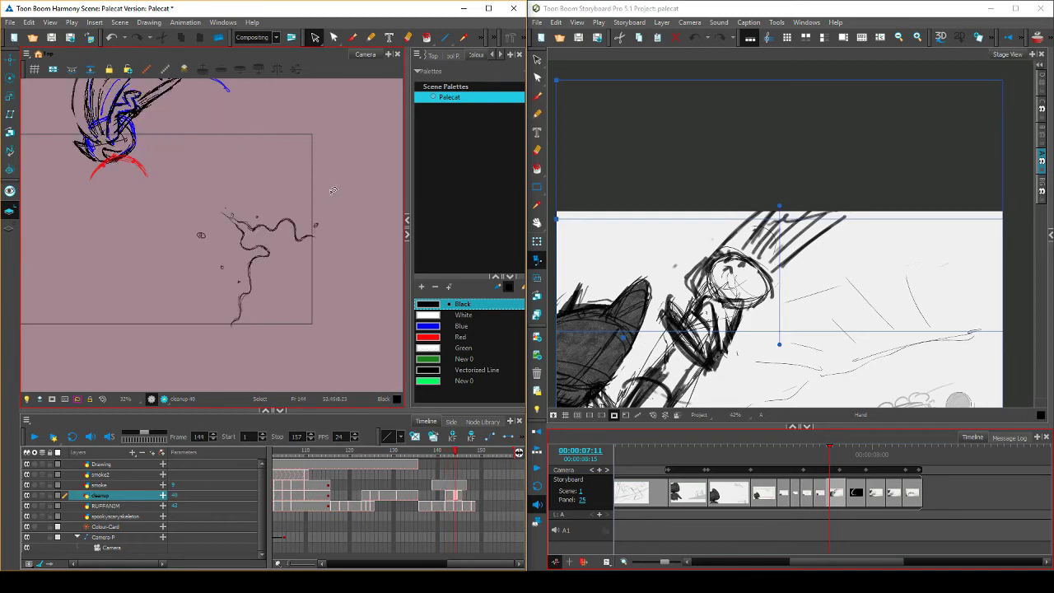
# Brush a small debris speck just above the crack's upper branch on frame 146 of the cleanup layer, comparing with frame 145
pyautogui.click(352, 37)
pyautogui.press(',')
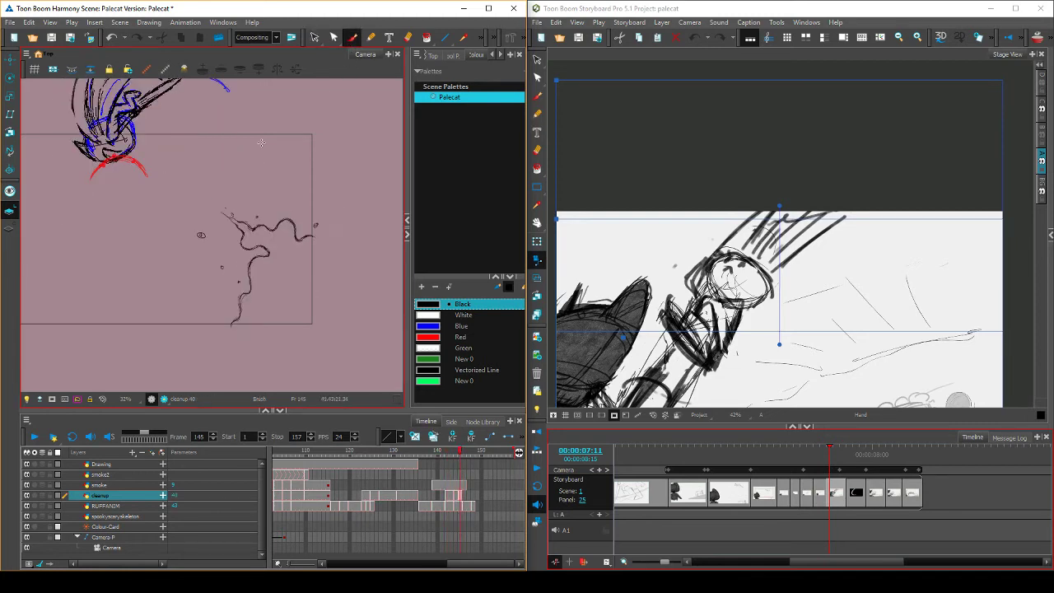
pyautogui.press(',')
pyautogui.press('.')
pyautogui.press('.')
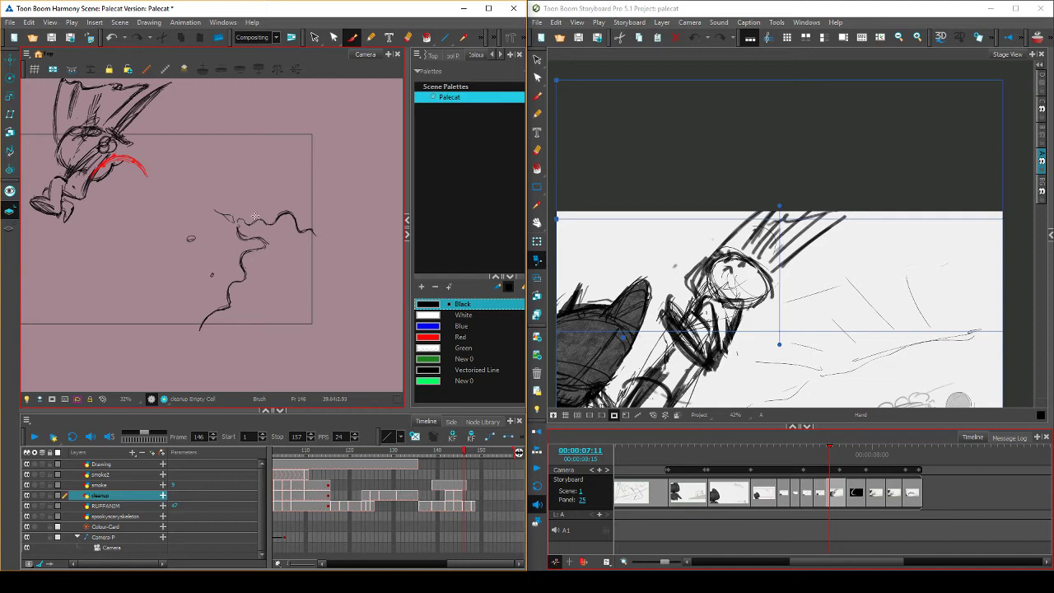
pyautogui.press(',')
pyautogui.press('.')
pyautogui.moveTo(255, 216); pyautogui.dragTo(258, 215)
pyautogui.press(',')
pyautogui.press('.')
pyautogui.press(',')
pyautogui.press('.')
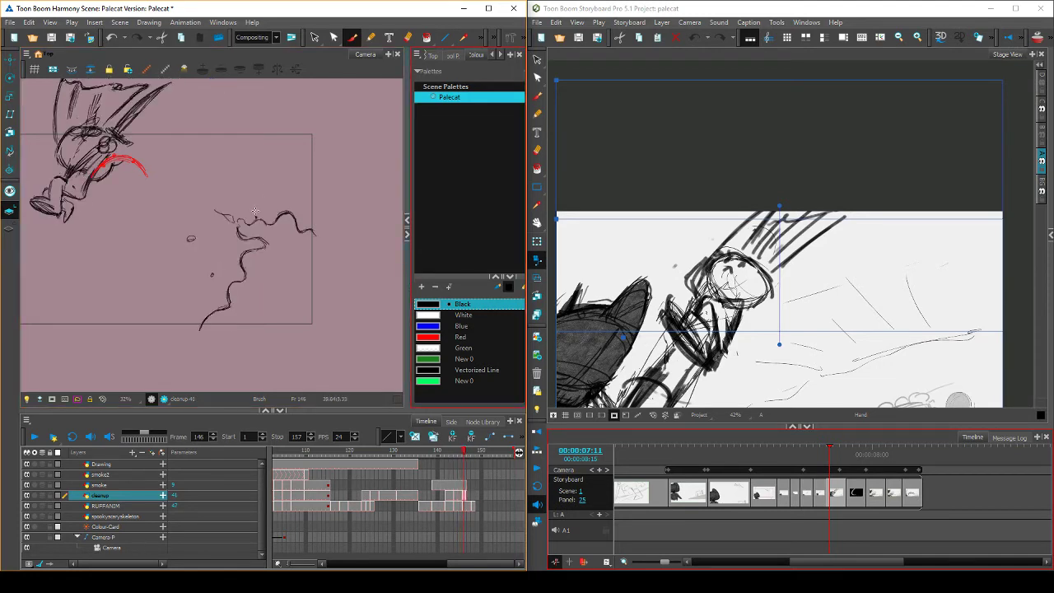
pyautogui.press(',')
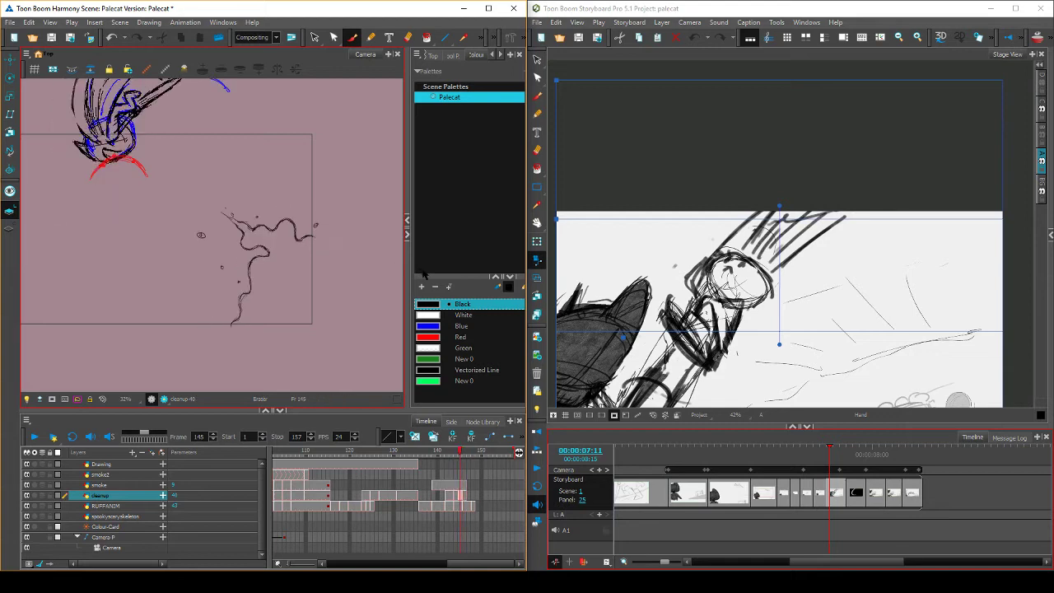
pyautogui.press('.')
pyautogui.hotkey('ctrl', 's')
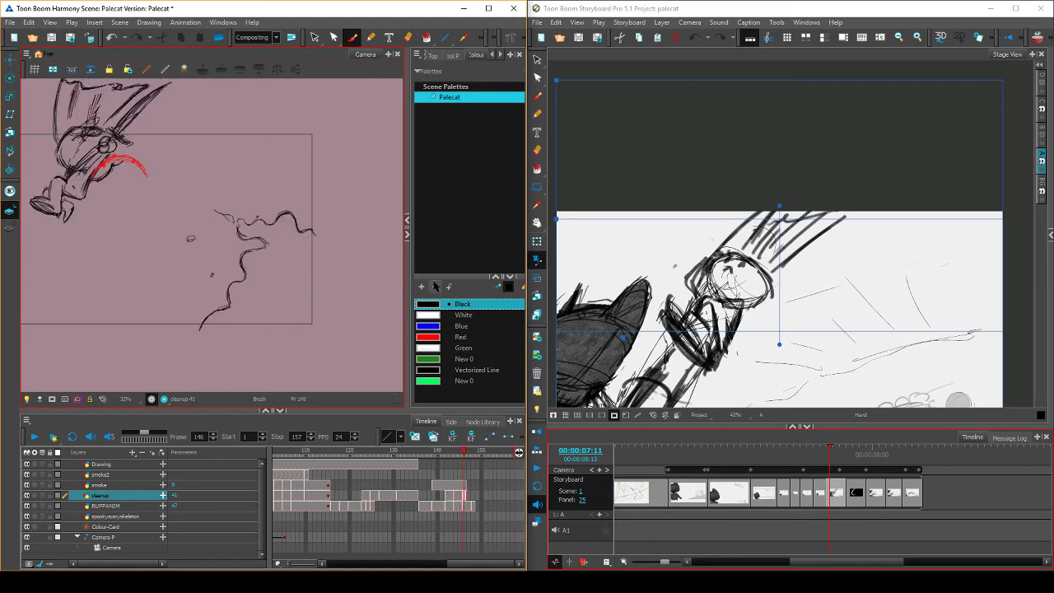
pyautogui.press('Delete')
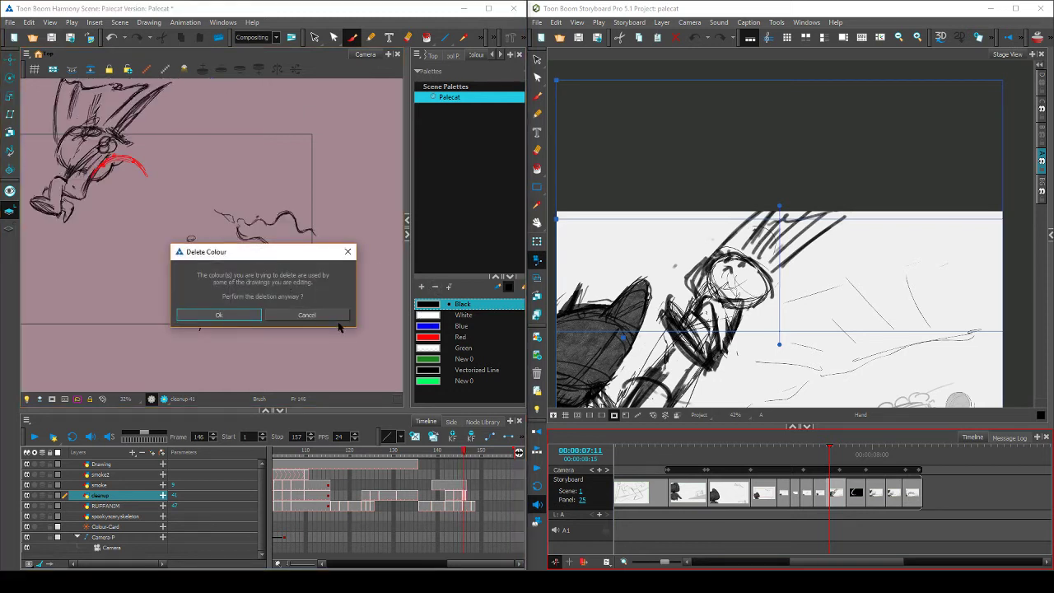
pyautogui.click(315, 313)
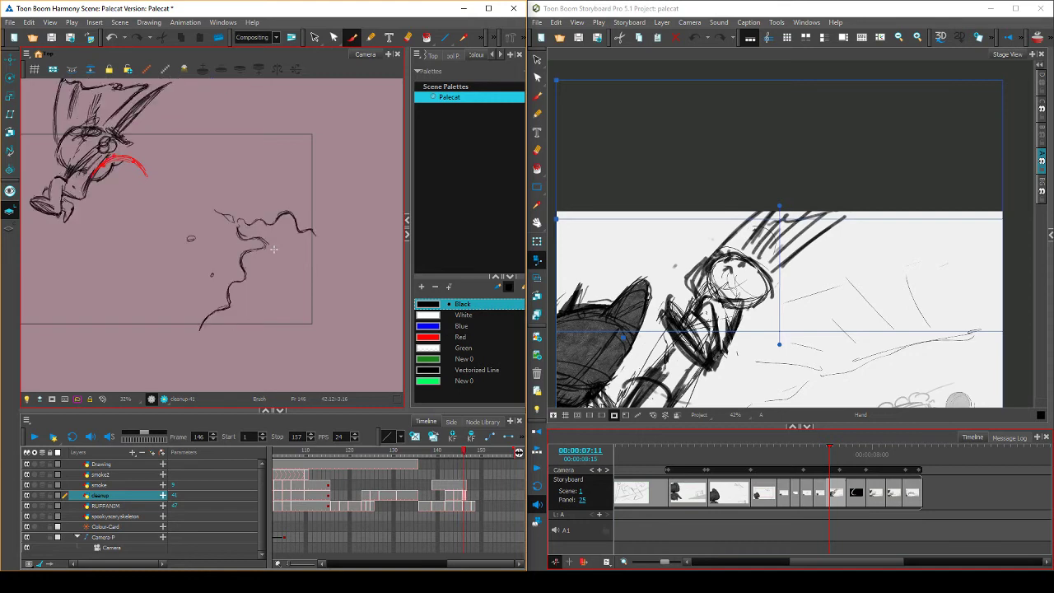
# Add a tiny Black debris speck near the crack's upper-left tip on frame 146 of the cleanup layer, following frame 145
pyautogui.press('.')
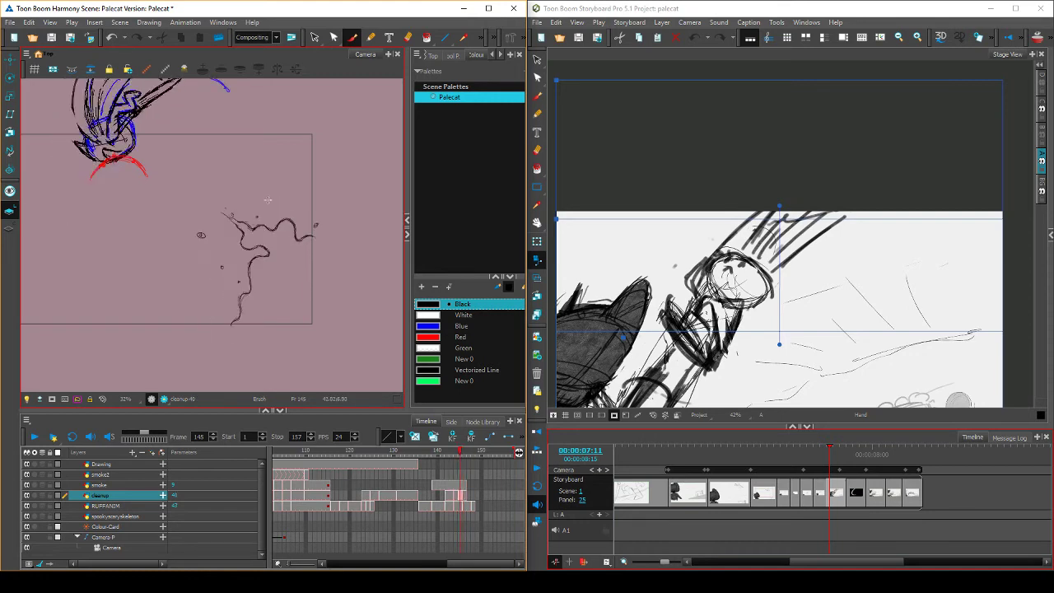
pyautogui.press('.')
pyautogui.click(430, 304)
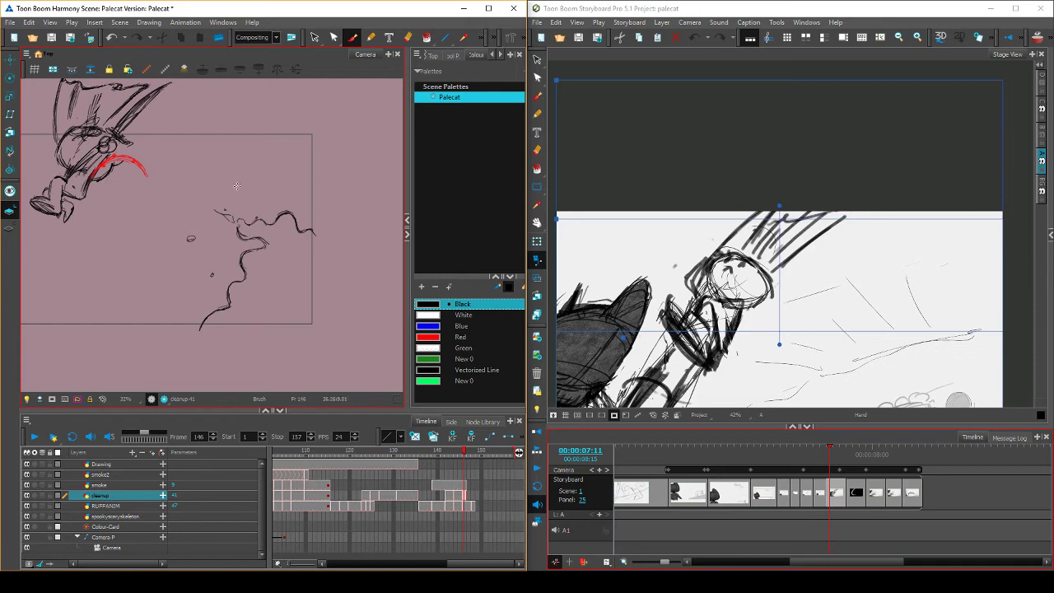
pyautogui.press('.')
pyautogui.press('.')
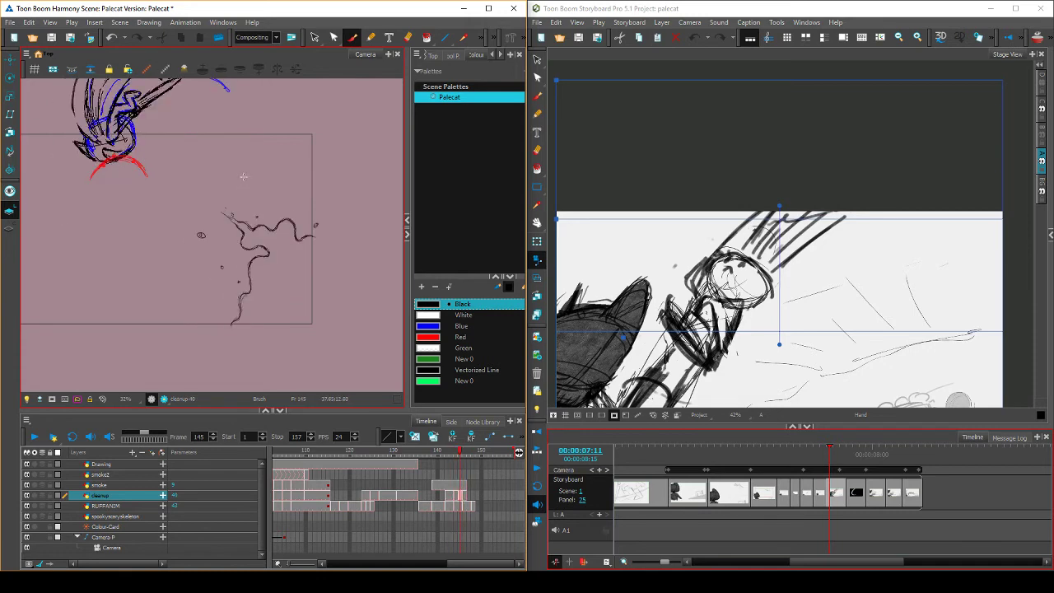
# Flip between frame 146 and the preceding frames to compare the crack lines and debris specks
pyautogui.press(',')
pyautogui.press('.')
pyautogui.press('.')
pyautogui.press(',')
pyautogui.press('.')
pyautogui.press(',')
pyautogui.press('.')
pyautogui.press(',')
pyautogui.press('.')
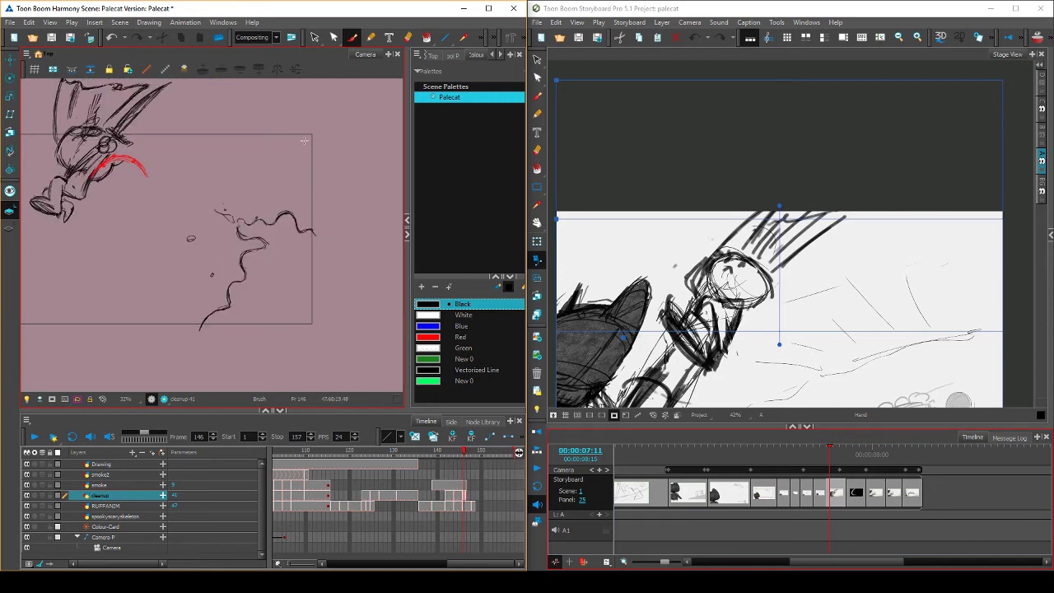
pyautogui.press(',')
pyautogui.press(',')
pyautogui.press(',')
pyautogui.press('.')
pyautogui.press('.')
pyautogui.press(',')
pyautogui.press('.')
pyautogui.press(',')
pyautogui.press('.')
pyautogui.press(',')
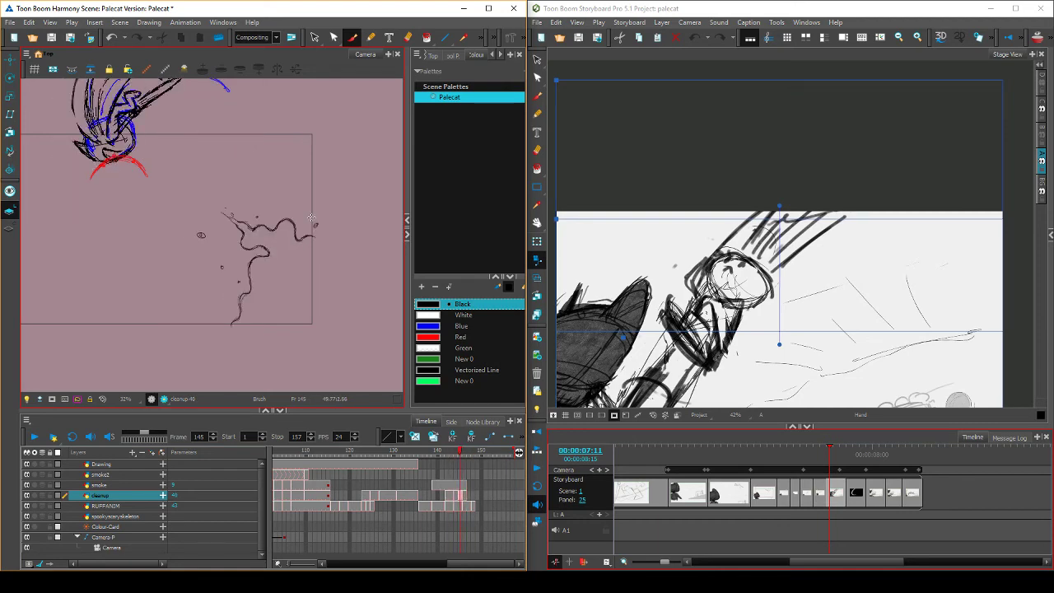
# Stretch the crack's upper strokes slightly outward on frame 146 of the RUFFANIM layer
pyautogui.press(',')
pyautogui.press('.')
pyautogui.press('.')
pyautogui.press('.')
pyautogui.press(',')
pyautogui.press('.')
pyautogui.click(315, 37)
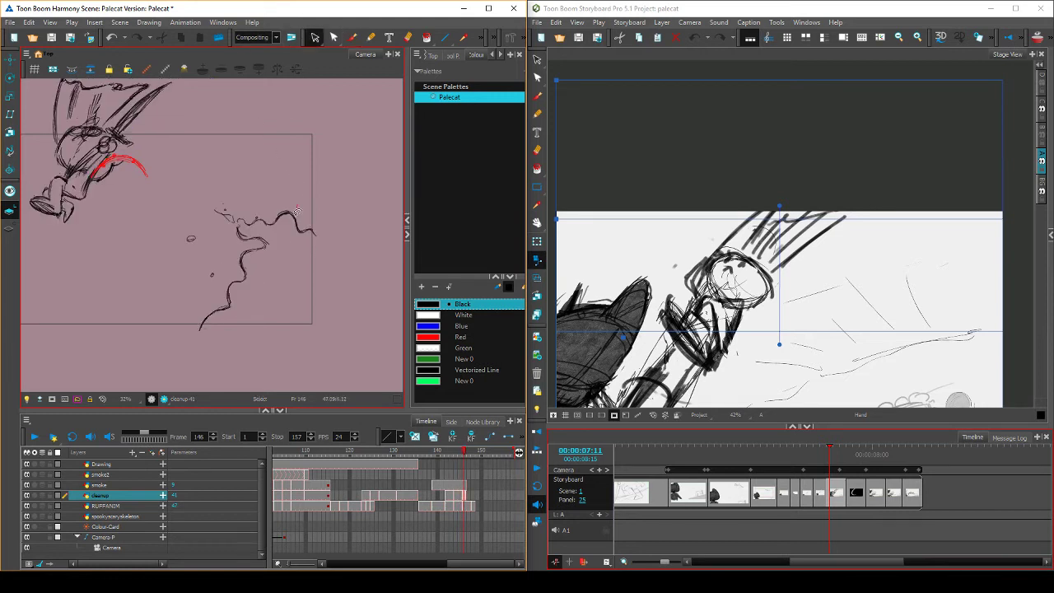
pyautogui.moveTo(296, 206)
pyautogui.mouseDown()
pyautogui.moveTo(220, 218)
pyautogui.moveTo(271, 206)
pyautogui.moveTo(298, 206)
pyautogui.mouseUp()
pyautogui.click(465, 504)
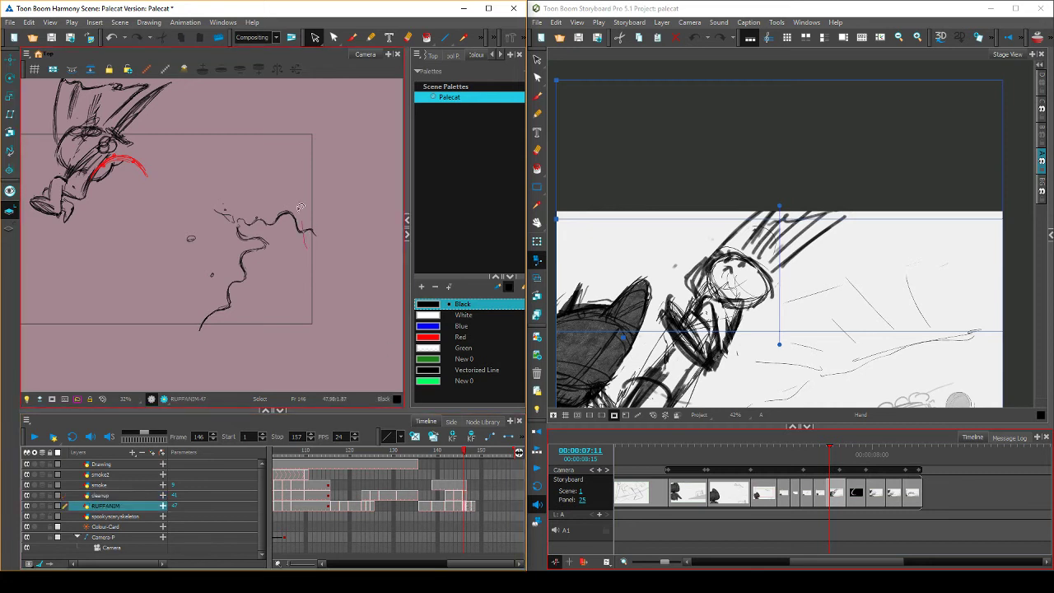
pyautogui.moveTo(309, 243)
pyautogui.mouseDown()
pyautogui.moveTo(221, 211)
pyautogui.moveTo(247, 257)
pyautogui.moveTo(275, 250)
pyautogui.mouseUp()
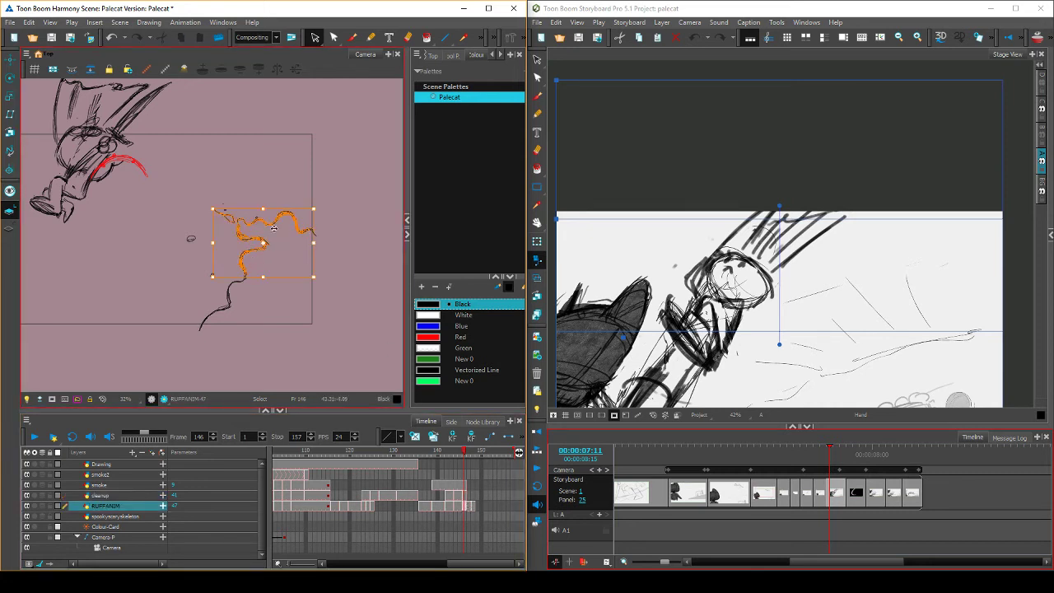
pyautogui.moveTo(313, 207); pyautogui.dragTo(318, 208)
pyautogui.click(328, 195)
# Extend the crack's upper-left tip farther up and outward on frame 146 of RUFFANIM, following frames 144 and 145
pyautogui.press(',')
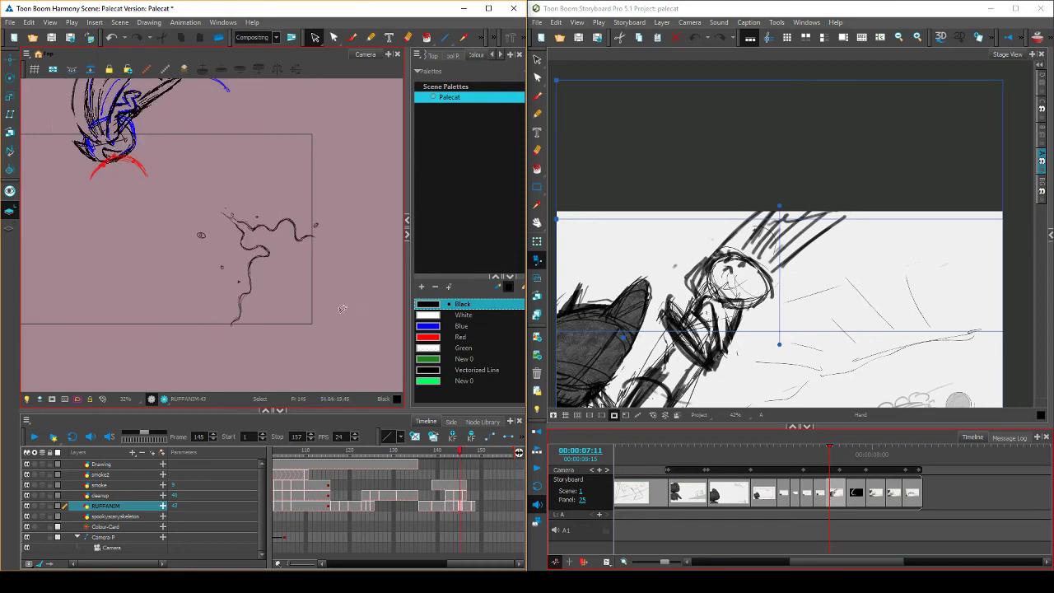
pyautogui.press(',')
pyautogui.press('.')
pyautogui.press('.')
pyautogui.moveTo(270, 277)
pyautogui.mouseDown()
pyautogui.moveTo(260, 270)
pyautogui.moveTo(274, 247)
pyautogui.moveTo(272, 260)
pyautogui.mouseUp()
pyautogui.moveTo(208, 215); pyautogui.dragTo(204, 205)
# Flip between frame 146 and the frames before it to check how the extended crack tip moves
pyautogui.press(',')
pyautogui.press('.')
pyautogui.press(',')
pyautogui.press(',')
pyautogui.press(',')
pyautogui.press('.')
pyautogui.press('.')
pyautogui.press('.')
pyautogui.press(',')
pyautogui.press('.')
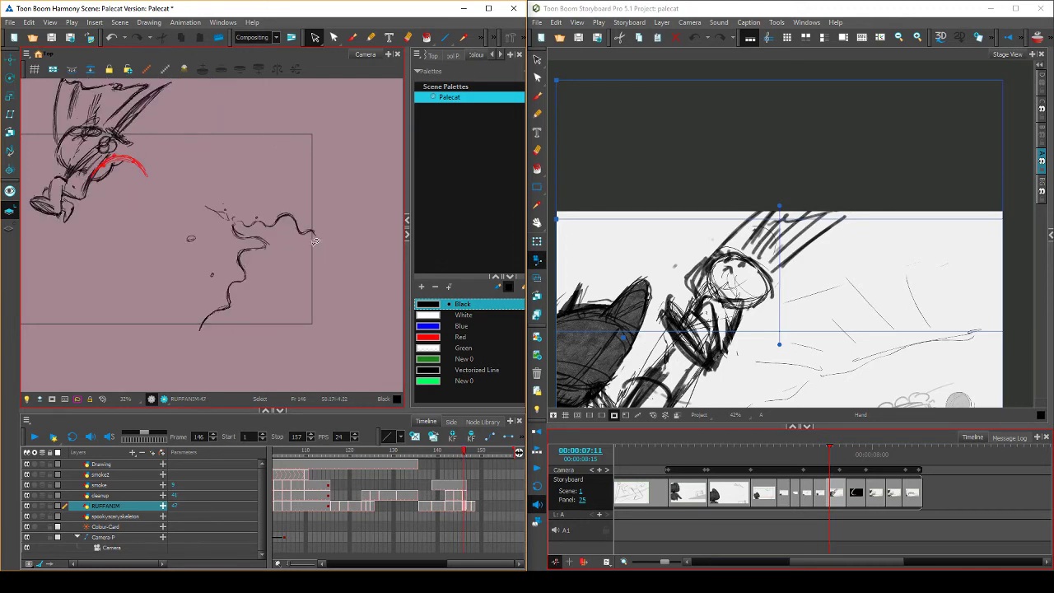
pyautogui.press(',')
pyautogui.press(',')
pyautogui.press(',')
pyautogui.press('.')
pyautogui.press('.')
pyautogui.press('.')
# Shift the crack's upper-left tip piece farther left on frame 146 of RUFFANIM, comparing with frames 144 and 145
pyautogui.moveTo(209, 203)
pyautogui.mouseDown()
pyautogui.moveTo(236, 203)
pyautogui.moveTo(215, 211)
pyautogui.mouseUp()
pyautogui.press(',')
pyautogui.press('.')
pyautogui.click(263, 186)
pyautogui.press(',')
pyautogui.press('.')
pyautogui.press(',')
pyautogui.press(',')
pyautogui.press(',')
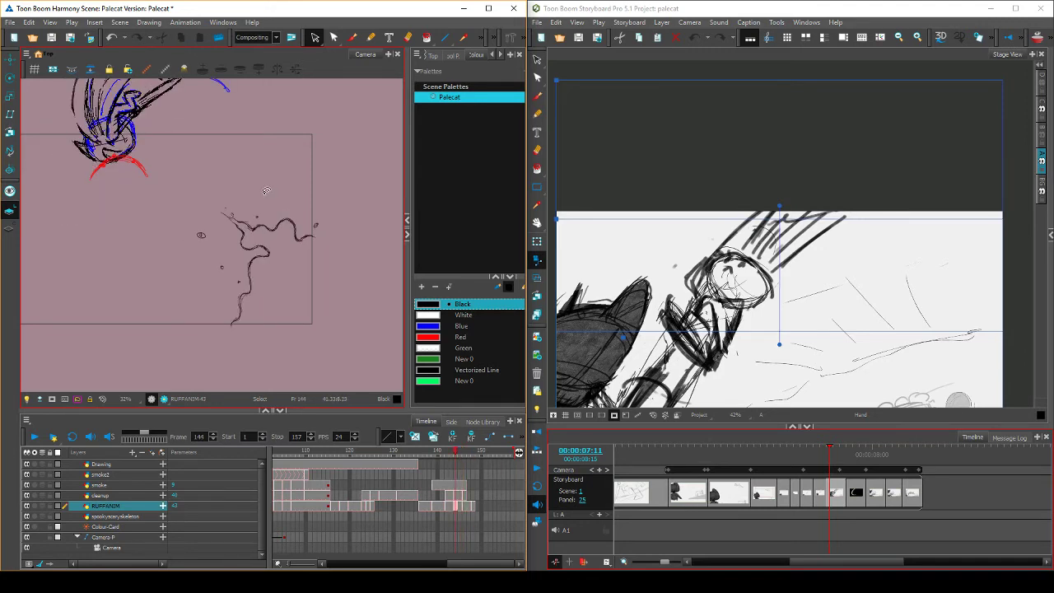
pyautogui.press('.')
pyautogui.press('.')
pyautogui.press('.')
# Examine the strokes at the crack's fork across frames 142 to 146 for consistent spacing
pyautogui.click(245, 222)
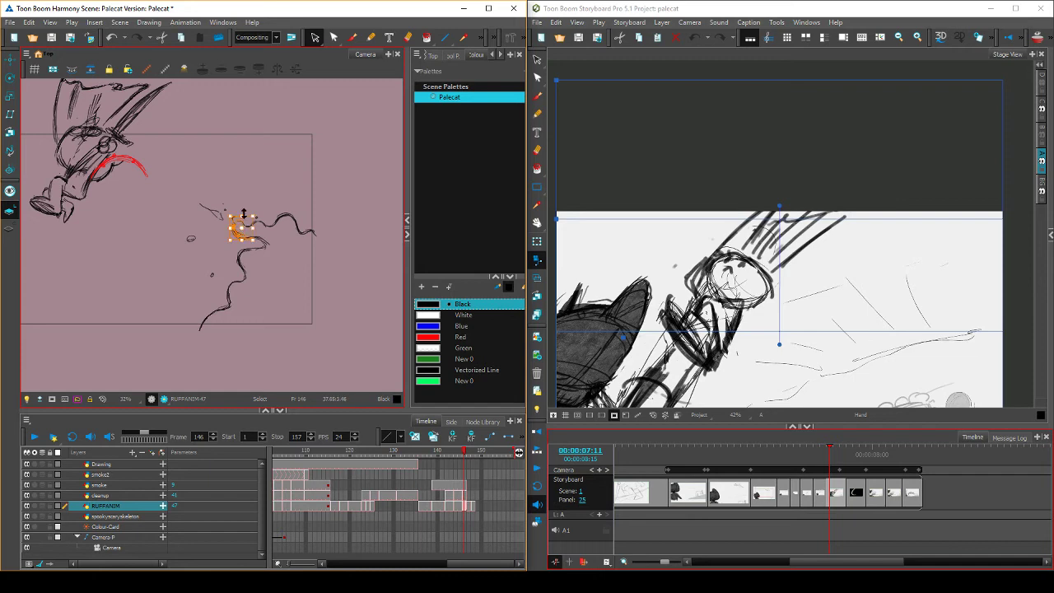
pyautogui.hotkey('ctrl', 's')
pyautogui.press(',')
pyautogui.press('.')
pyautogui.press(',')
pyautogui.press('.')
pyautogui.press(',')
pyautogui.press(',')
pyautogui.press(',')
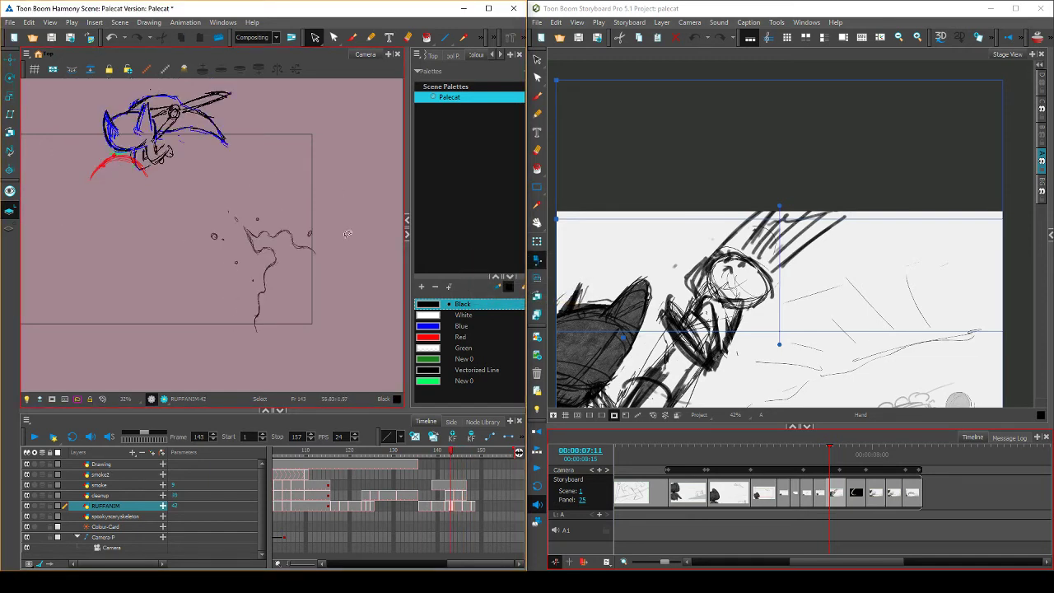
pyautogui.press('.')
pyautogui.press('.')
pyautogui.press(',')
pyautogui.press(',')
pyautogui.press('.')
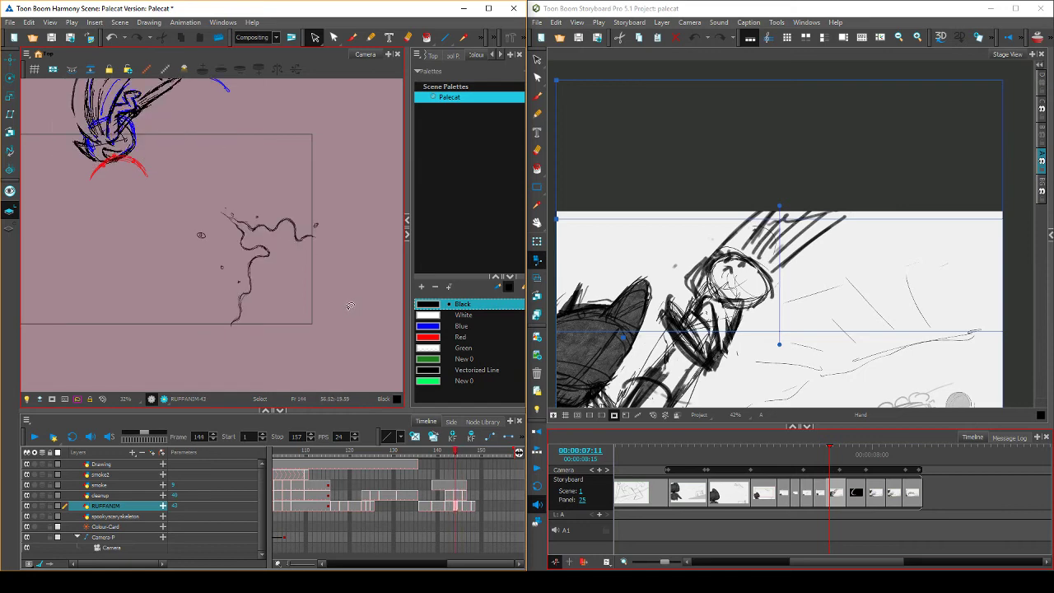
pyautogui.press(',')
pyautogui.press(',')
pyautogui.press(',')
pyautogui.press('.')
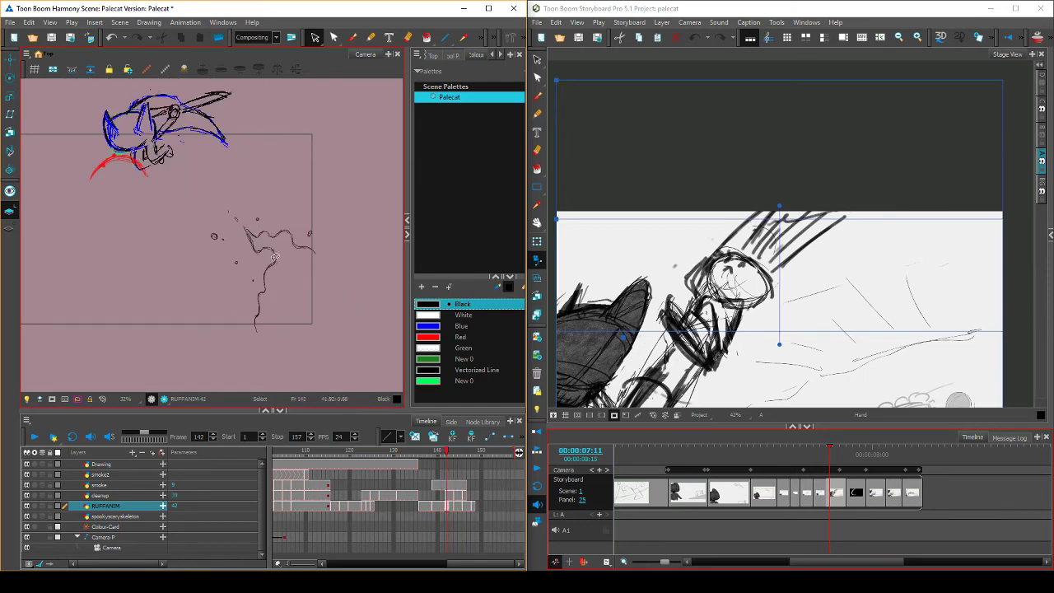
# Delete the short stroke at the crack's fork on frame 142 of the cleanup layer, checking it against the following drawings
pyautogui.click(447, 495)
pyautogui.click(258, 224)
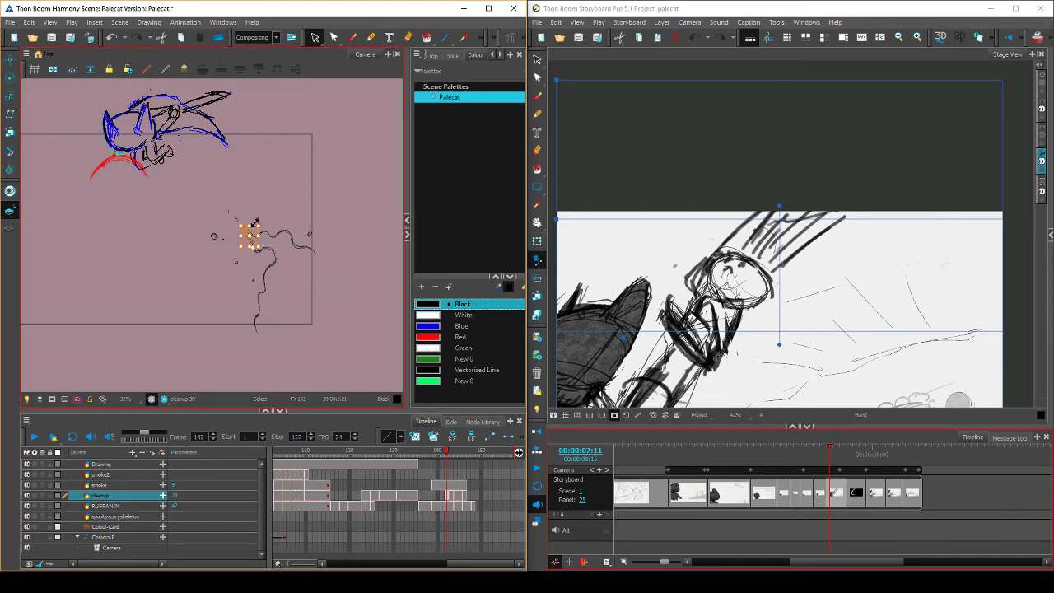
pyautogui.press('Delete')
pyautogui.press('f')
pyautogui.press('g')
pyautogui.press('g')
pyautogui.press(',')
pyautogui.press(',')
pyautogui.moveTo(248, 241); pyautogui.dragTo(247, 231)
pyautogui.press('f')
pyautogui.press('g')
pyautogui.press('g')
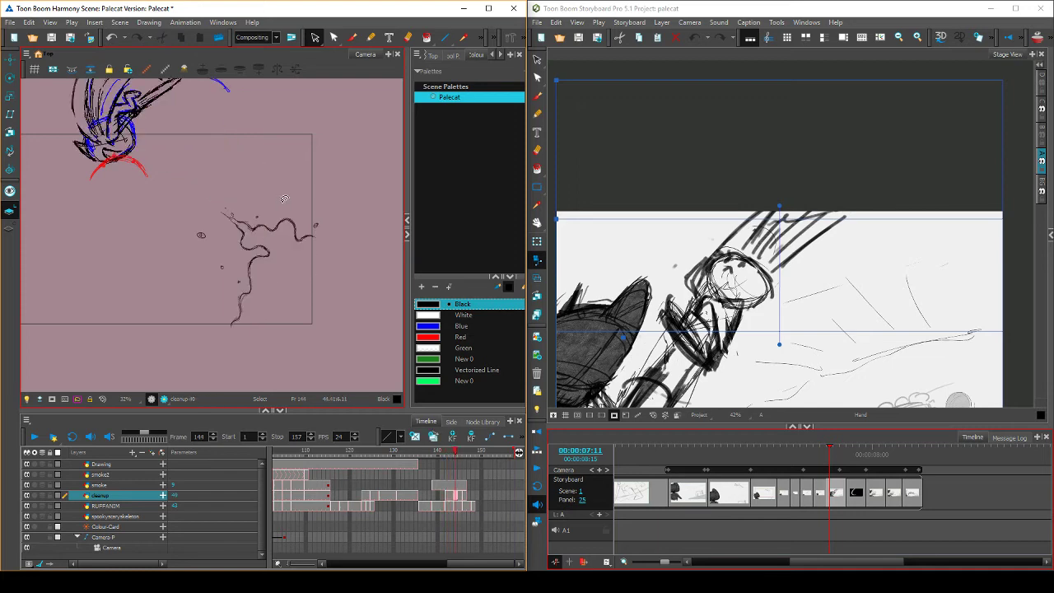
# Step through the drawings up to frame 146 to compare the crack's fork and tip
pyautogui.press('f')
pyautogui.press('g')
pyautogui.press('.')
pyautogui.press('.')
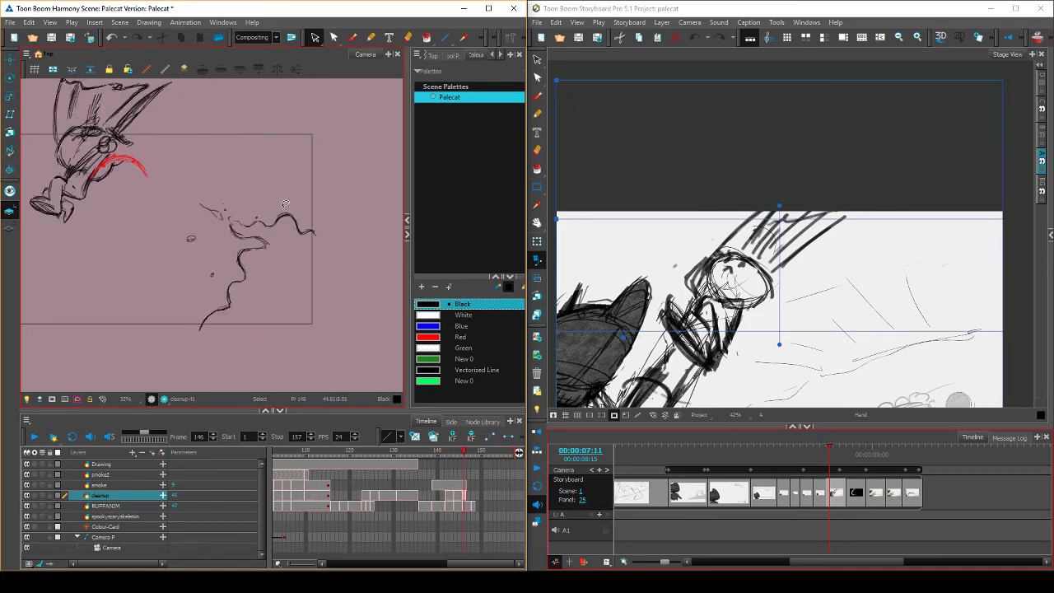
pyautogui.press(',')
pyautogui.press(',')
pyautogui.press(',')
pyautogui.press('.')
pyautogui.press('.')
pyautogui.press('.')
# Isolate the crack's upper-left tip strokes on frame 146 of RUFFANIM and compare their placement with frames 143 to 145
pyautogui.moveTo(205, 200); pyautogui.dragTo(209, 216)
pyautogui.click(465, 505)
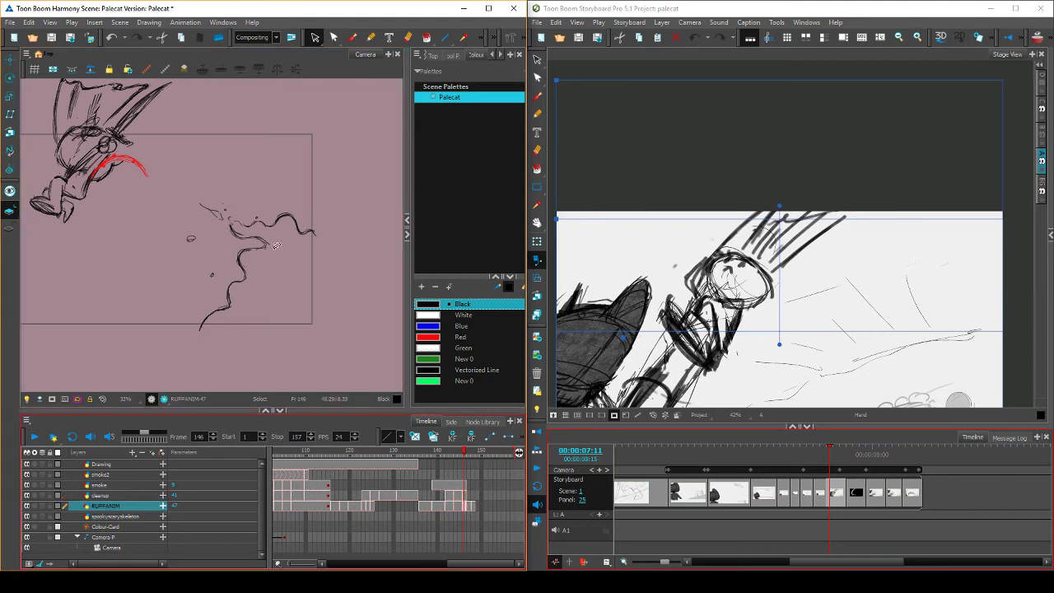
pyautogui.click(215, 212)
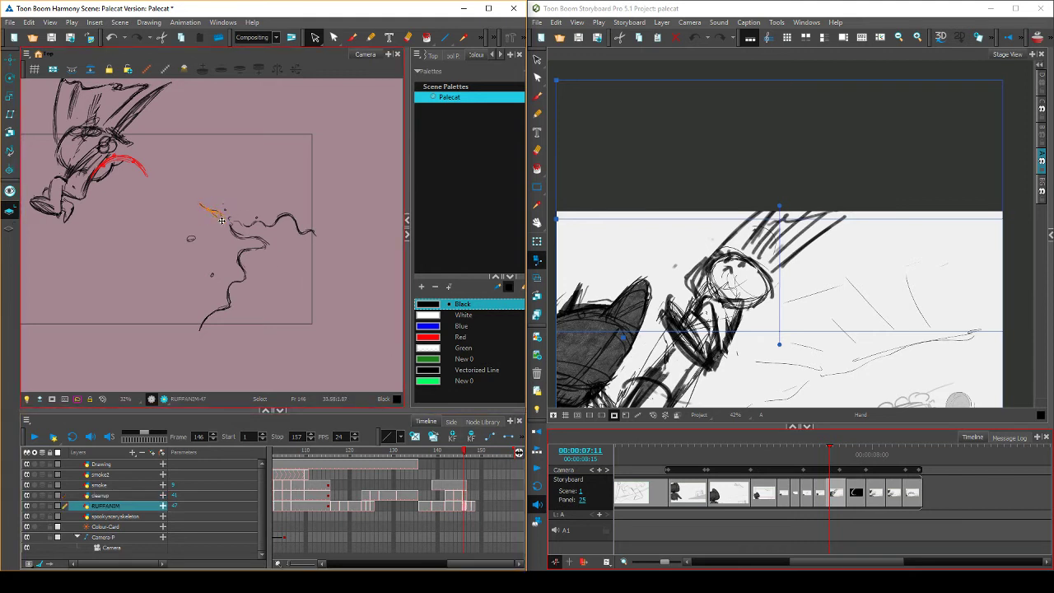
pyautogui.press(',')
pyautogui.press(',')
pyautogui.press(',')
pyautogui.press('.')
pyautogui.press('.')
pyautogui.press('.')
pyautogui.click(217, 209)
pyautogui.click(245, 178)
# Flip back and forth between frame 146 and the preceding frames to judge the loose tip strokes
pyautogui.press(',')
pyautogui.press('.')
pyautogui.press(',')
pyautogui.press(',')
pyautogui.press(',')
pyautogui.press('.')
pyautogui.press(',')
pyautogui.press('.')
pyautogui.press('.')
pyautogui.press('.')
pyautogui.press(',')
pyautogui.press('.')
# Delete the loose strokes at the crack's upper-left tip on frame 146 of RUFFANIM
pyautogui.click(216, 200)
pyautogui.press('Delete')
pyautogui.click(220, 206)
pyautogui.click(213, 207)
pyautogui.click(231, 217)
# Brush a new Black upper-left crack tip joined to the upper branch on frame 146 of RUFFANIM, checking neighbouring frames
pyautogui.click(352, 37)
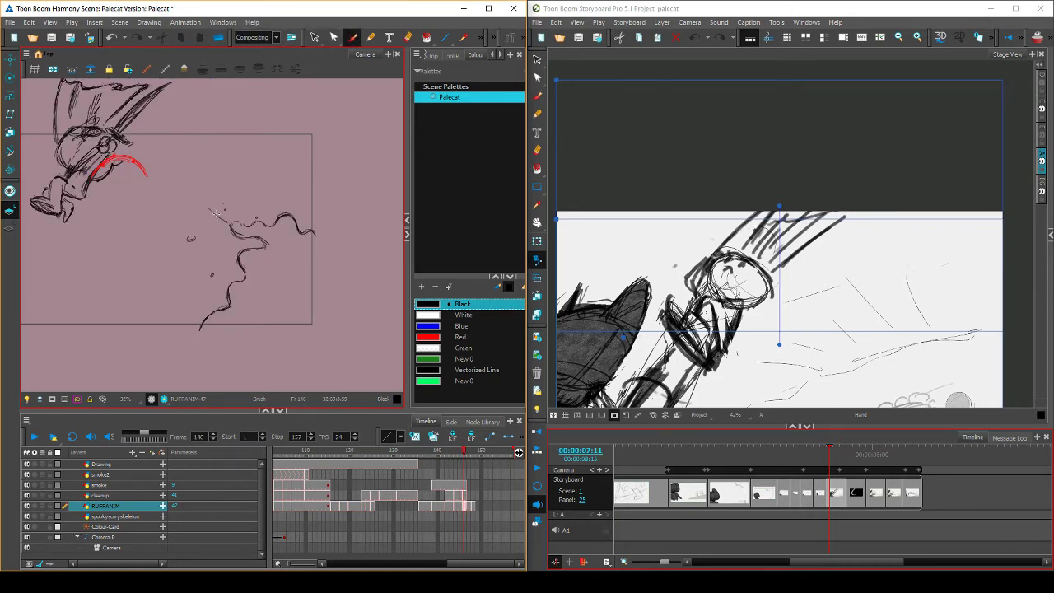
pyautogui.press('f')
pyautogui.press('g')
pyautogui.press('f')
pyautogui.press('f')
pyautogui.press('g')
pyautogui.press('.')
pyautogui.press('.')
pyautogui.press(',')
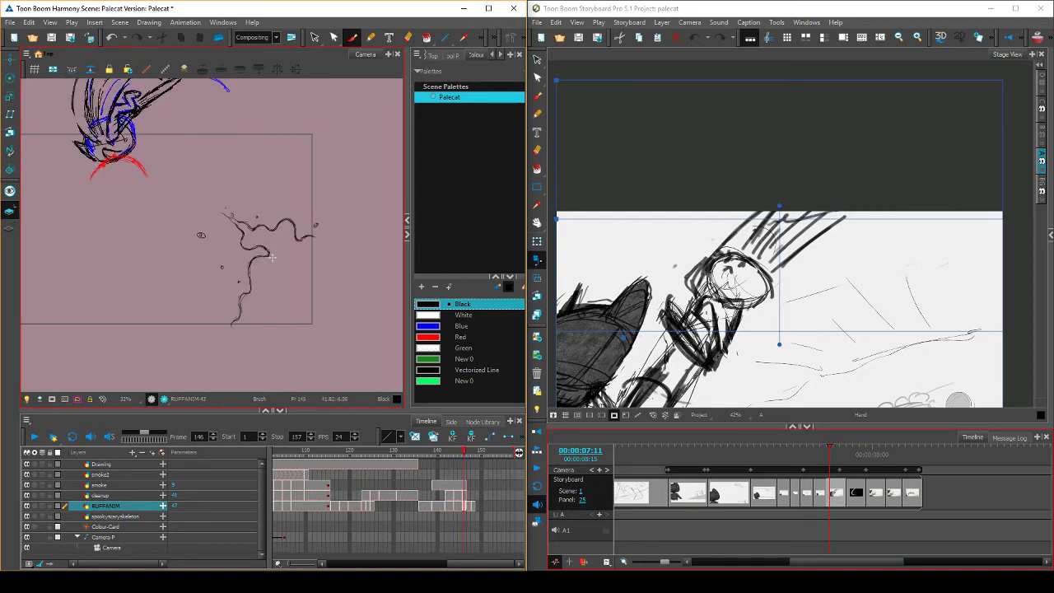
pyautogui.press('.')
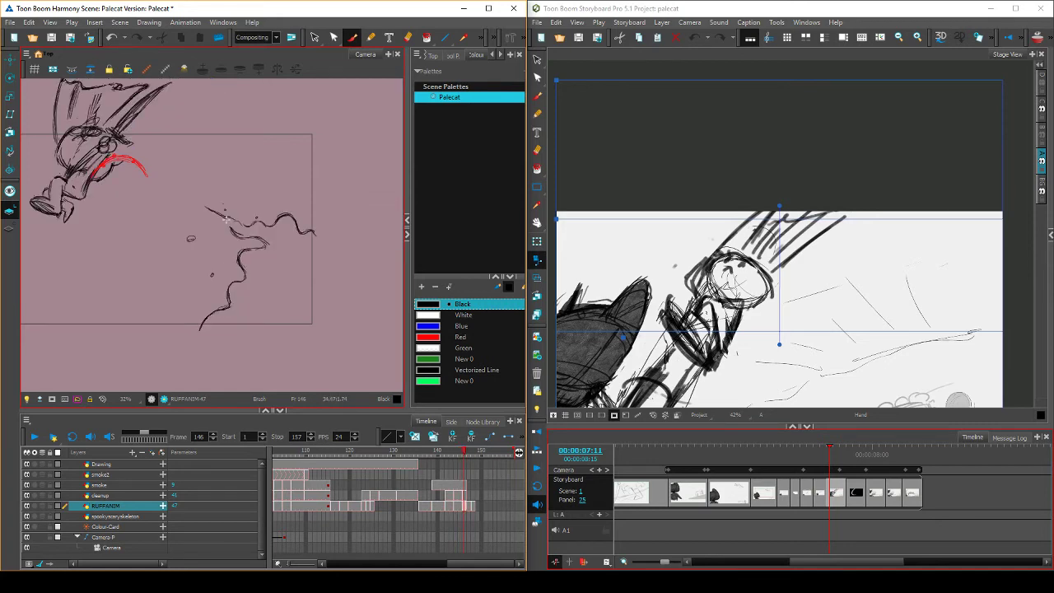
# Compare the redrawn crack tip on frame 146 with frame 145 and save the scene
pyautogui.press(',')
pyautogui.press('.')
pyautogui.press(',')
pyautogui.press('.')
pyautogui.hotkey('ctrl', 's')
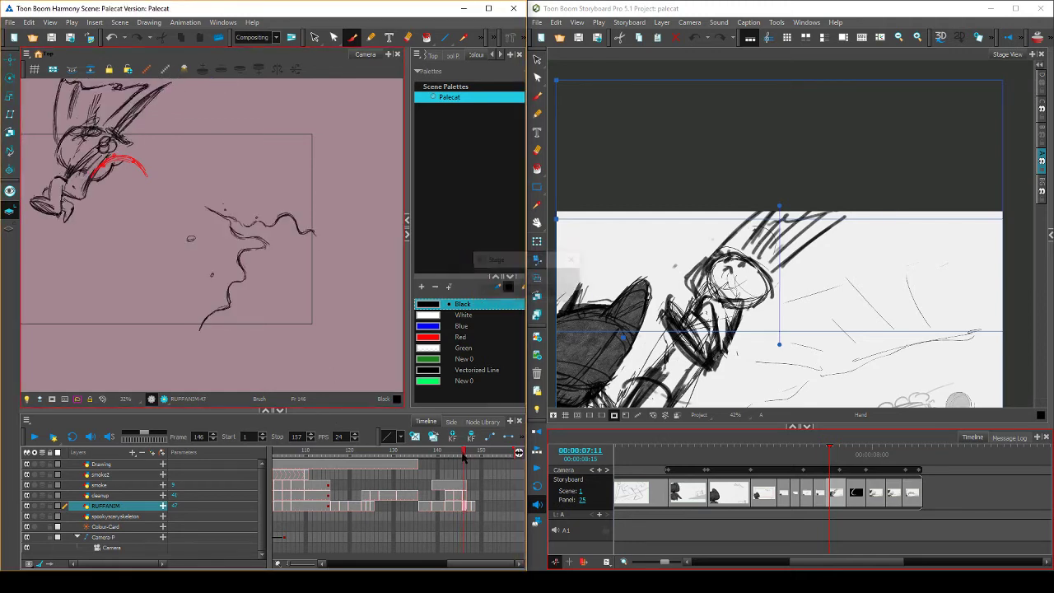
# Delete the long outer stroke of the crack's upper-left tip on frame 146 of RUFFANIM
pyautogui.moveTo(461, 453)
pyautogui.mouseDown()
pyautogui.moveTo(439, 454)
pyautogui.moveTo(465, 454)
pyautogui.mouseUp()
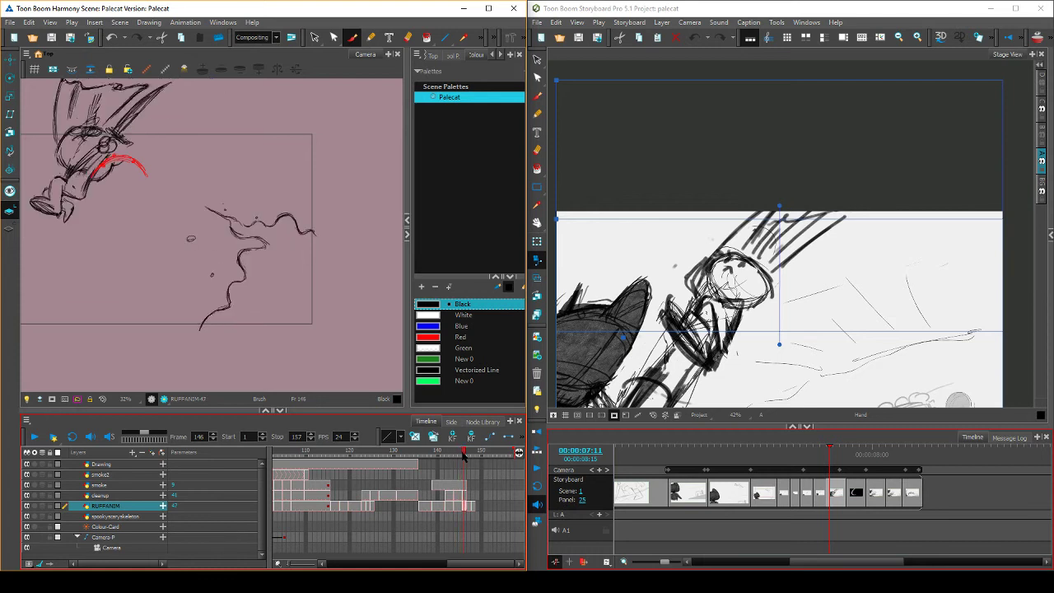
pyautogui.press(',')
pyautogui.press('.')
pyautogui.click(314, 37)
pyautogui.moveTo(241, 214)
pyautogui.mouseDown()
pyautogui.moveTo(209, 219)
pyautogui.moveTo(208, 200)
pyautogui.mouseUp()
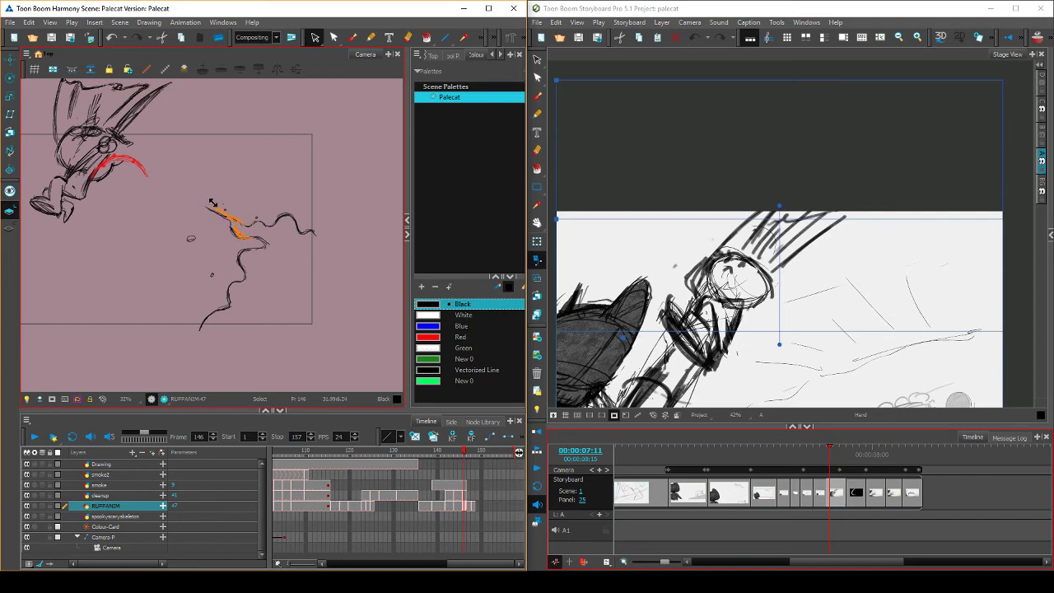
pyautogui.press('Delete')
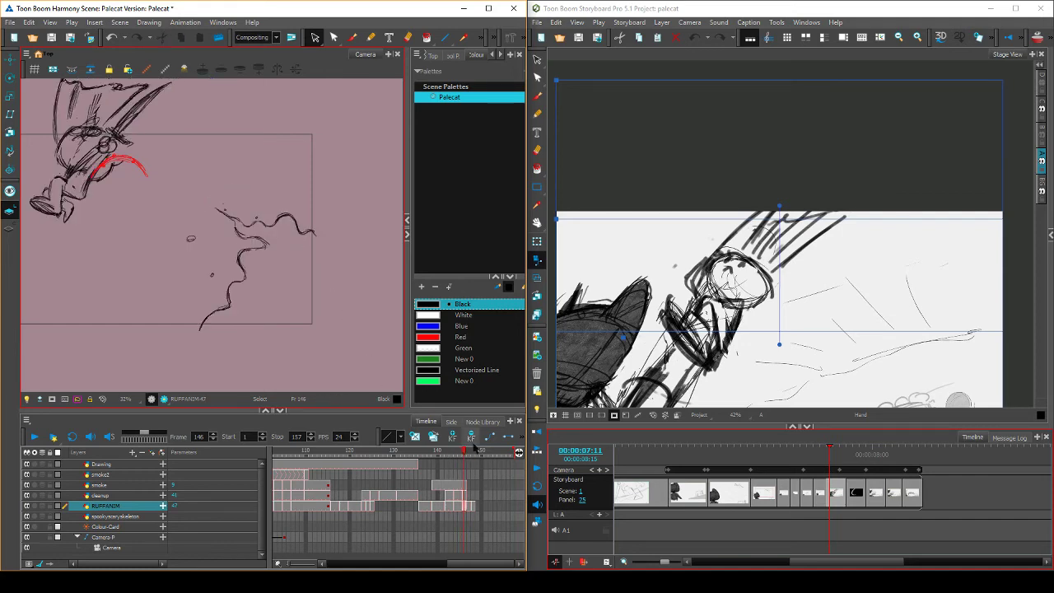
# Delete the stroke at the crack's middle bend on frame 146 of RUFFANIM, checking its shape against frame 145
pyautogui.moveTo(466, 455)
pyautogui.mouseDown()
pyautogui.moveTo(445, 454)
pyautogui.moveTo(477, 457)
pyautogui.moveTo(437, 465)
pyautogui.moveTo(466, 456)
pyautogui.mouseUp()
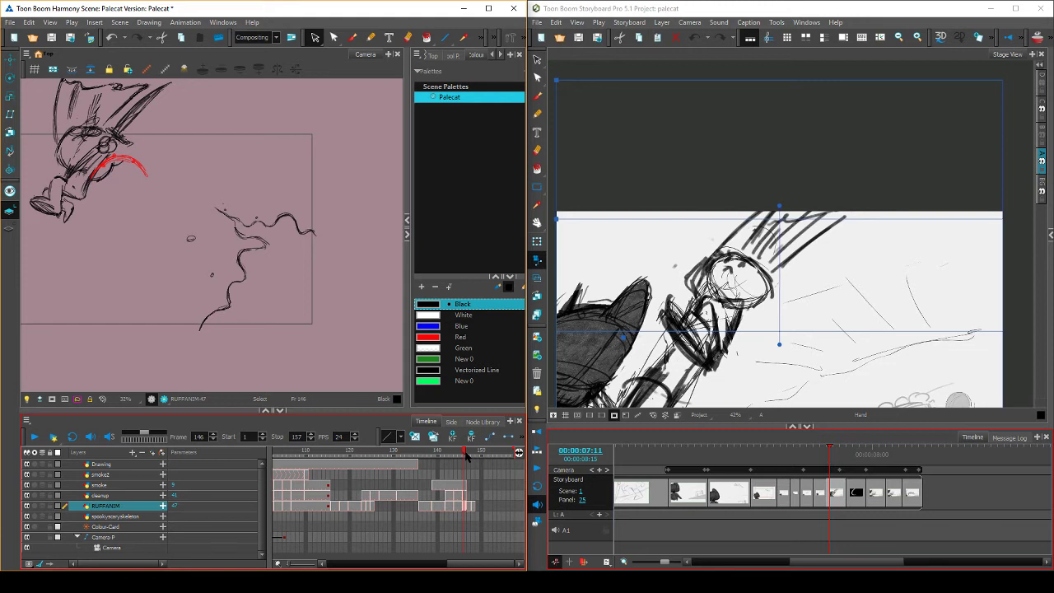
pyautogui.click(246, 227)
pyautogui.moveTo(257, 240); pyautogui.dragTo(266, 221)
pyautogui.click(280, 233)
pyautogui.press(',')
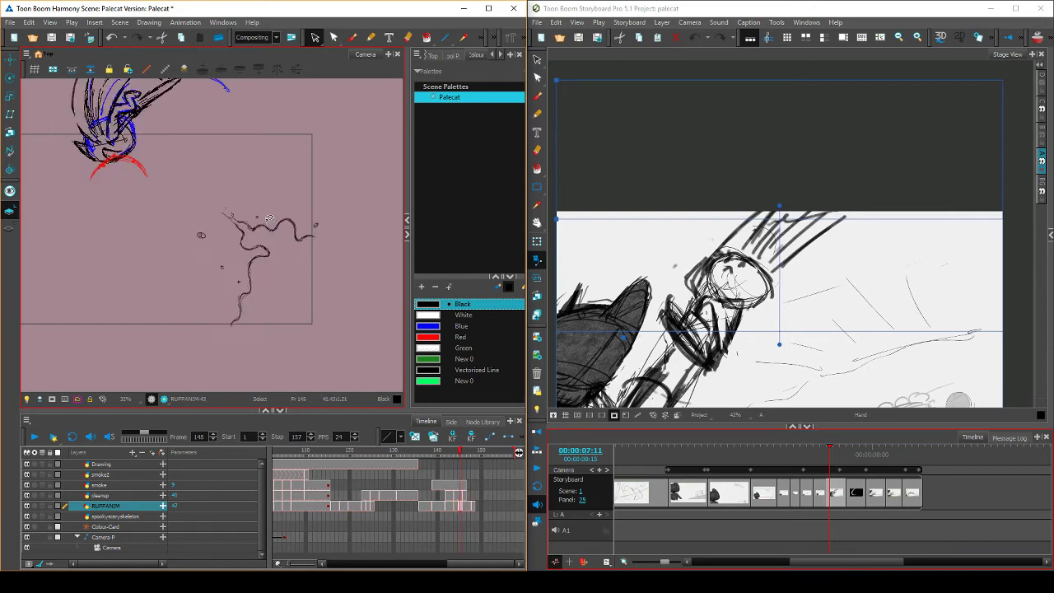
pyautogui.press('.')
pyautogui.press(',')
pyautogui.press('.')
pyautogui.click(254, 246)
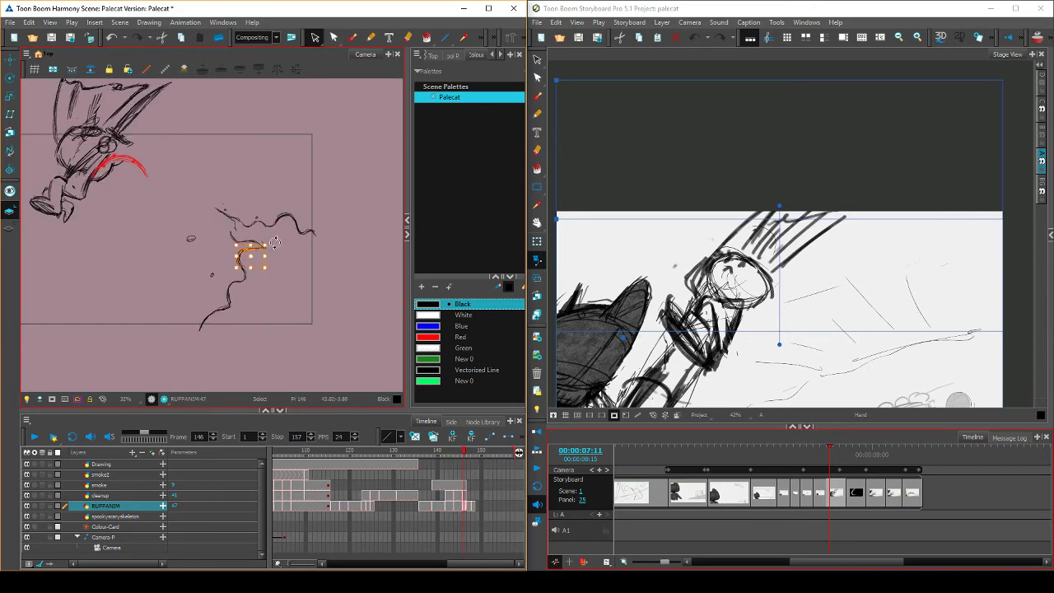
pyautogui.click(280, 243)
pyautogui.press('Delete')
# Brush a new Black curve for the crack's middle bend on frame 146 of RUFFANIM, comparing it with neighbouring frames
pyautogui.click(352, 37)
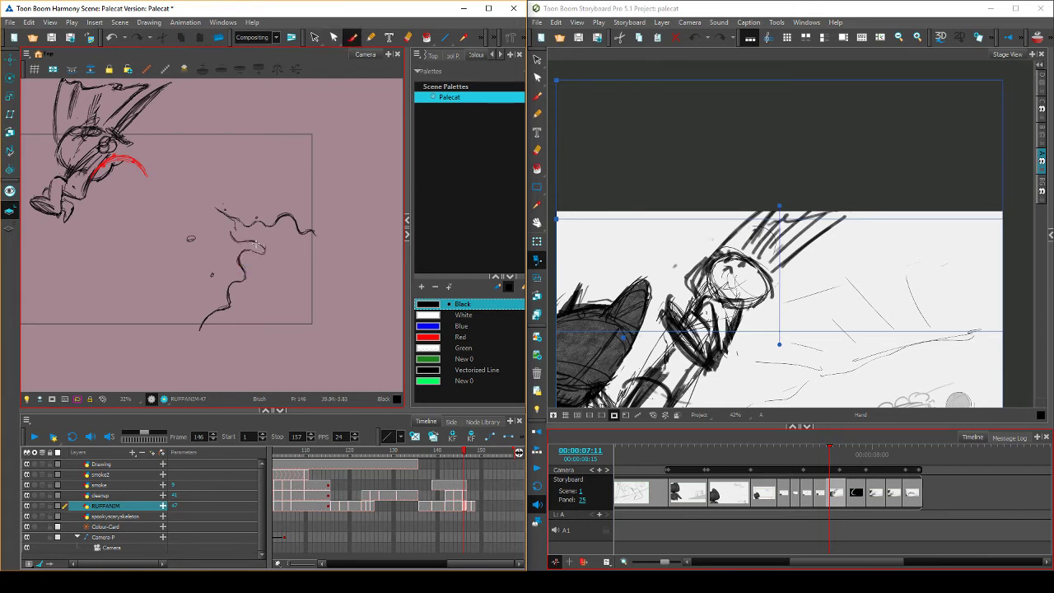
pyautogui.moveTo(234, 244); pyautogui.dragTo(260, 255)
pyautogui.press('f')
pyautogui.press('g')
pyautogui.press('f')
pyautogui.press('g')
pyautogui.press('e')
pyautogui.hotkey('alt', 'b')
# Flip and scrub through the frames leading up to frame 146 to check how the crack's motion reads
pyautogui.press('f')
pyautogui.press('g')
pyautogui.press('f')
pyautogui.press('g')
pyautogui.press('f')
pyautogui.press('g')
pyautogui.press('f')
pyautogui.press('g')
pyautogui.moveTo(466, 453)
pyautogui.mouseDown()
pyautogui.moveTo(438, 461)
pyautogui.moveTo(464, 460)
pyautogui.mouseUp()
pyautogui.moveTo(464, 455); pyautogui.dragTo(441, 459)
pyautogui.moveTo(466, 452)
pyautogui.mouseDown()
pyautogui.moveTo(448, 454)
pyautogui.moveTo(465, 452)
pyautogui.mouseUp()
pyautogui.moveTo(464, 451); pyautogui.dragTo(464, 452)
# Touch up the crack's middle bend with Black brush strokes on RUFFANIM, checking the adjacent drawing
pyautogui.moveTo(251, 254); pyautogui.dragTo(263, 246)
pyautogui.press(',')
pyautogui.press('.')
pyautogui.click(423, 304)
pyautogui.click(251, 244)
# Brush small Black debris marks in the empty area beside the character on frame 148 of RUFFANIM, comparing with frame 147
pyautogui.click(456, 456)
pyautogui.moveTo(457, 459)
pyautogui.mouseDown()
pyautogui.moveTo(438, 460)
pyautogui.moveTo(473, 457)
pyautogui.moveTo(419, 461)
pyautogui.moveTo(469, 461)
pyautogui.moveTo(471, 451)
pyautogui.mouseUp()
pyautogui.press('.')
pyautogui.press(',')
pyautogui.press('.')
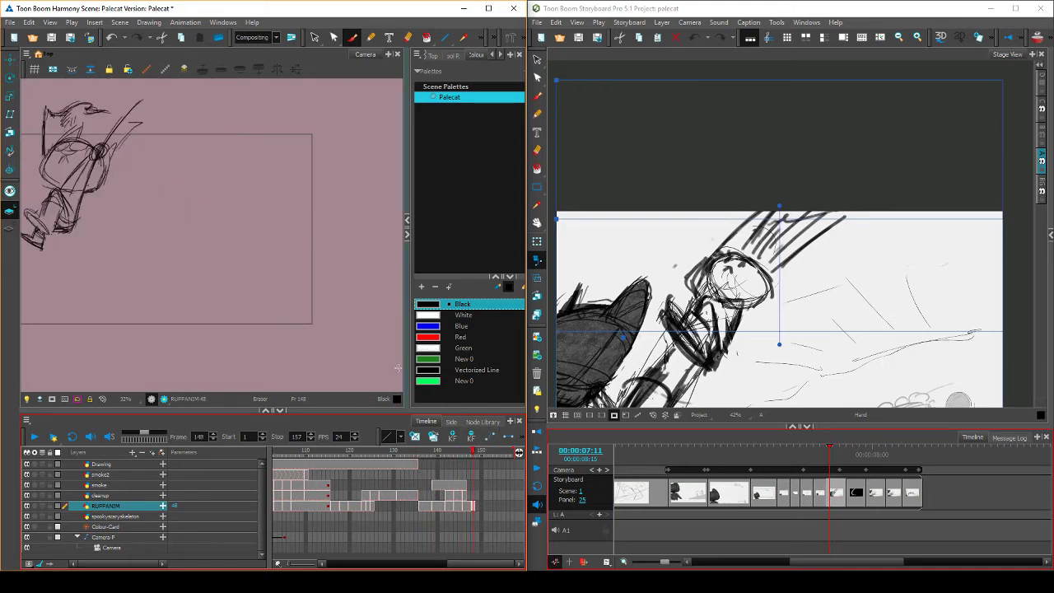
pyautogui.press(',')
pyautogui.press('.')
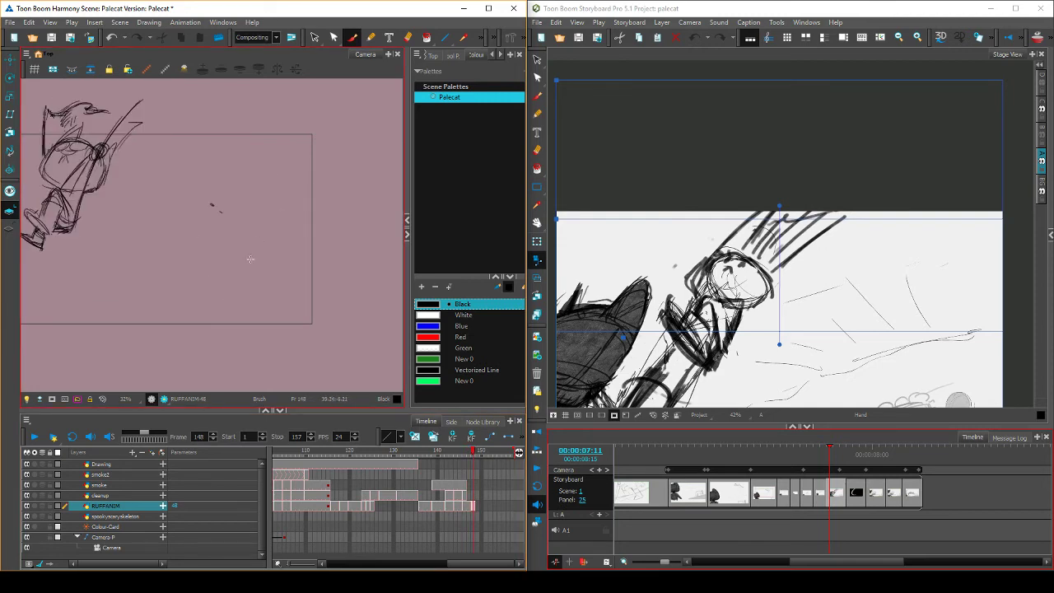
# Sketch the descending wavy edge of the effect on frame 148, using the previous drawing as reference
pyautogui.press(',')
pyautogui.press('.')
pyautogui.moveTo(212, 310)
pyautogui.mouseDown()
pyautogui.moveTo(225, 305)
pyautogui.moveTo(223, 291)
pyautogui.moveTo(195, 321)
pyautogui.moveTo(222, 307)
pyautogui.moveTo(232, 280)
pyautogui.mouseUp()
pyautogui.press(',')
pyautogui.press('.')
pyautogui.press(',')
pyautogui.press('.')
pyautogui.moveTo(221, 212); pyautogui.dragTo(240, 241)
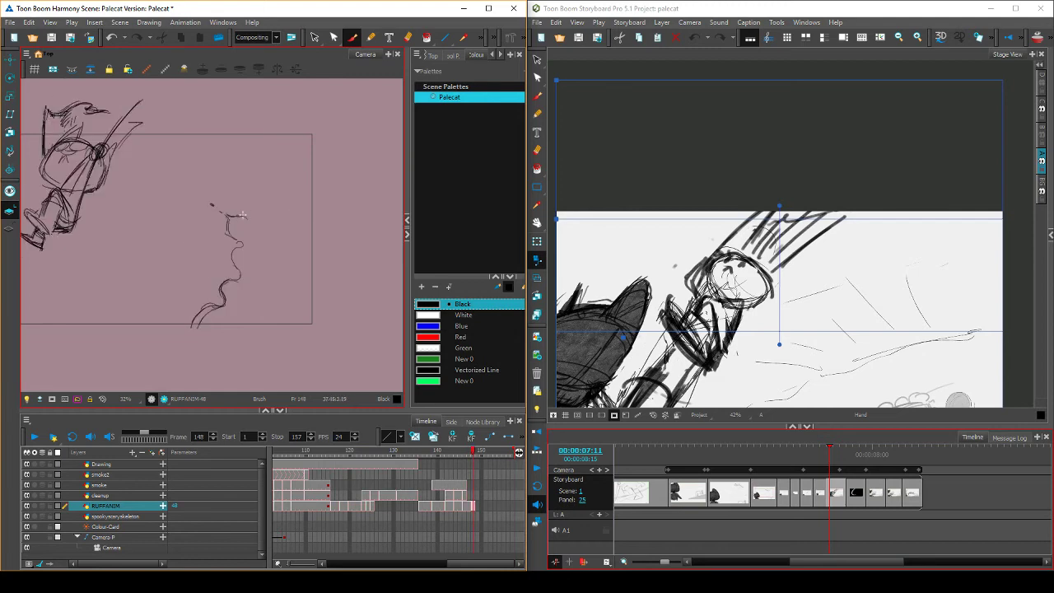
# Draw the upper wavy edge across to the camera frame's right border on frame 148 and save the scene
pyautogui.moveTo(245, 220); pyautogui.dragTo(254, 220)
pyautogui.press('f')
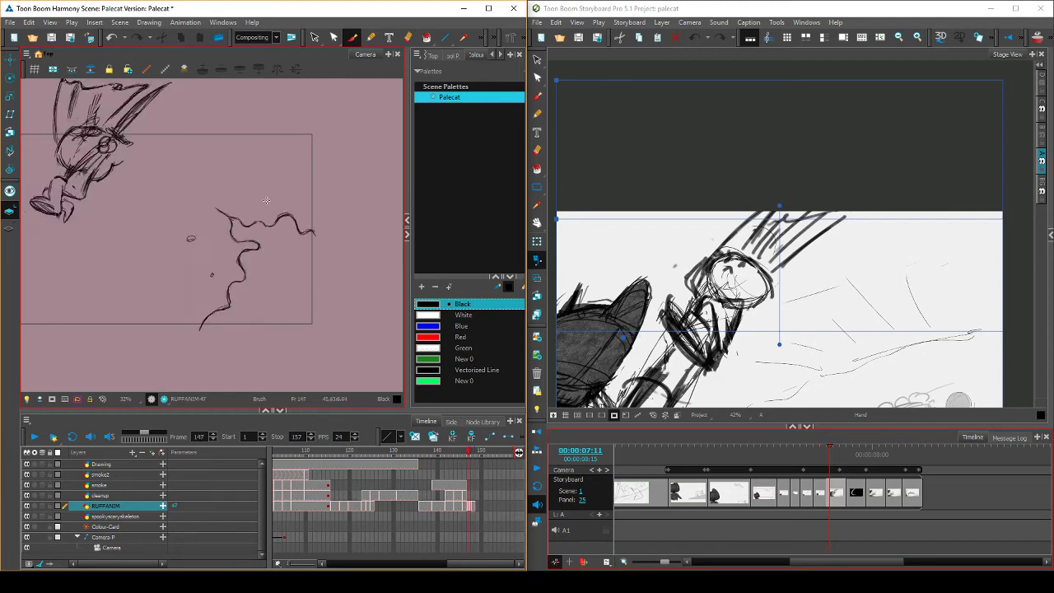
pyautogui.press('g')
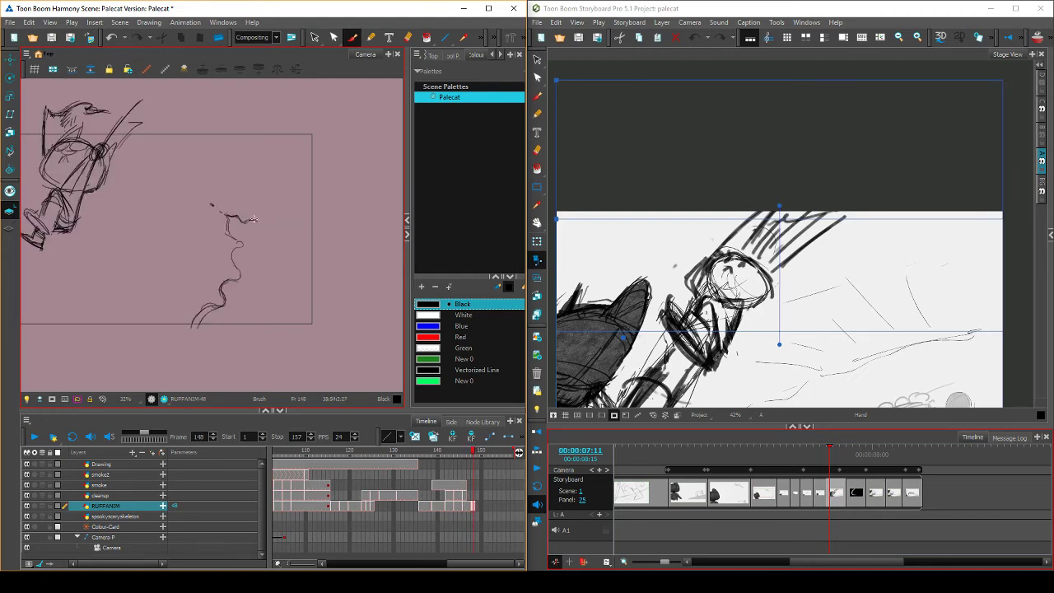
pyautogui.moveTo(249, 220); pyautogui.dragTo(296, 223)
pyautogui.press('f')
pyautogui.press('g')
pyautogui.moveTo(295, 219); pyautogui.dragTo(309, 224)
pyautogui.moveTo(295, 214); pyautogui.dragTo(314, 225)
pyautogui.hotkey('ctrl', 's')
# Retrace the upper part of the descending wavy edge on frame 148 and compare it with frame 147
pyautogui.press(',')
pyautogui.press('.')
pyautogui.moveTo(229, 221)
pyautogui.mouseDown()
pyautogui.moveTo(241, 240)
pyautogui.moveTo(237, 277)
pyautogui.moveTo(234, 267)
pyautogui.mouseUp()
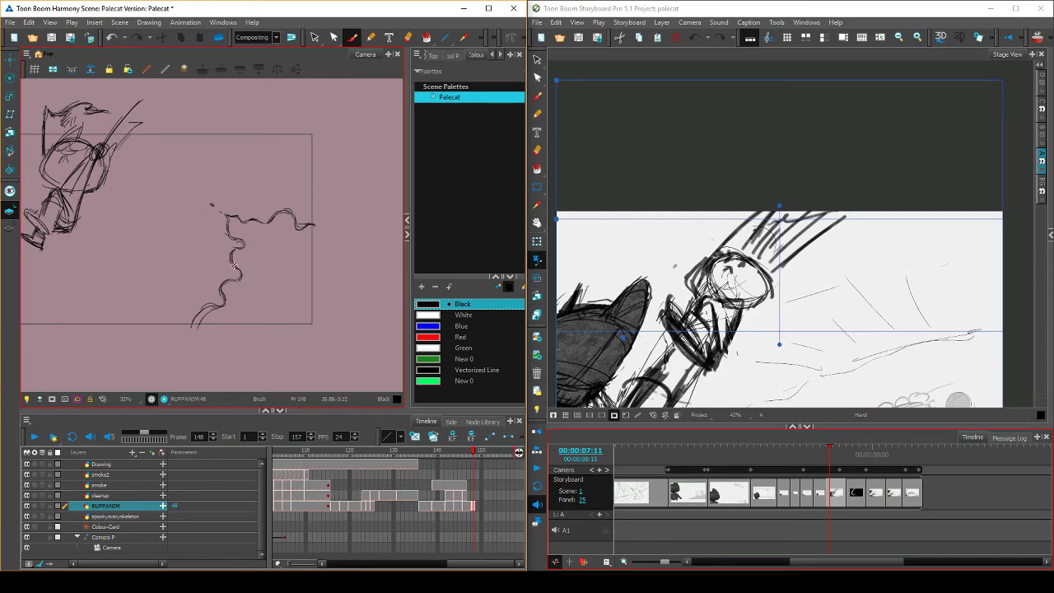
pyautogui.press(',')
pyautogui.press('.')
pyautogui.press(',')
pyautogui.press('.')
pyautogui.press(',')
pyautogui.press('.')
pyautogui.press(',')
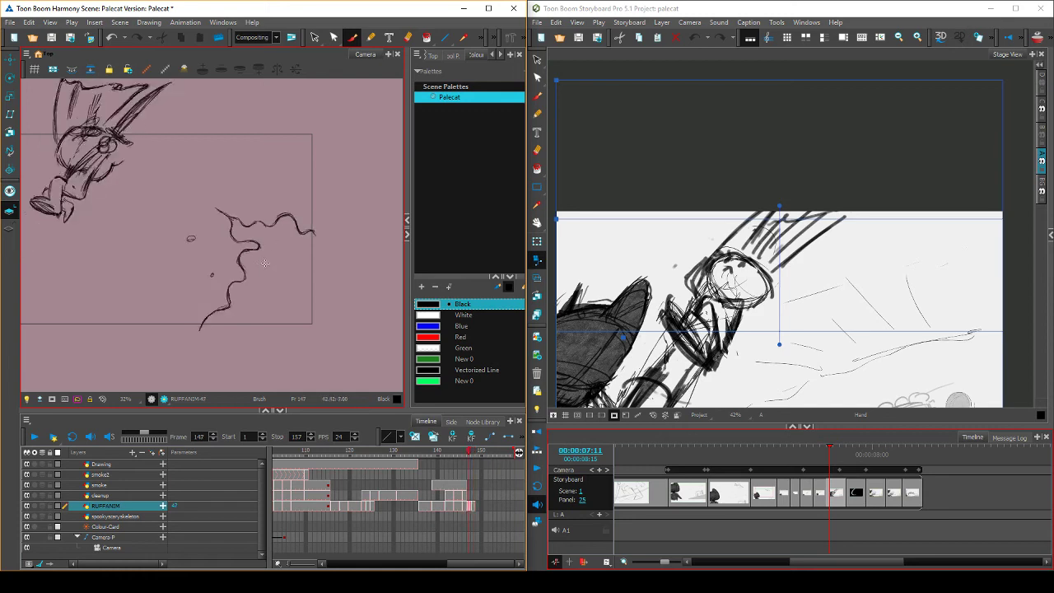
pyautogui.press(',')
pyautogui.press('.')
pyautogui.press('.')
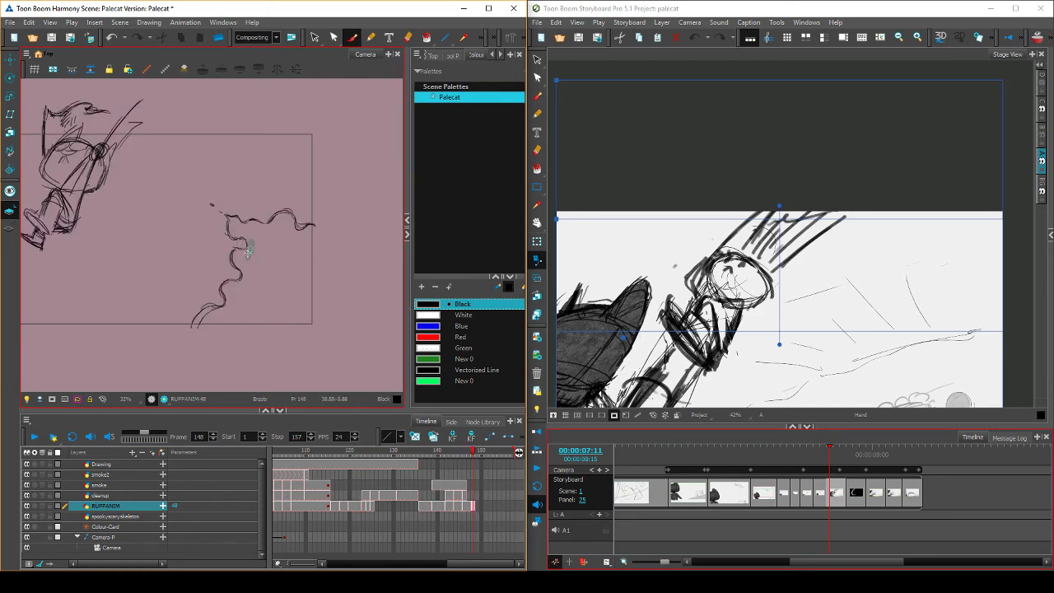
# Refine the bulge and the lower tail of the wavy edge on frame 148 to match the previous drawing's flow
pyautogui.moveTo(240, 236); pyautogui.dragTo(243, 239)
pyautogui.press(',')
pyautogui.press('.')
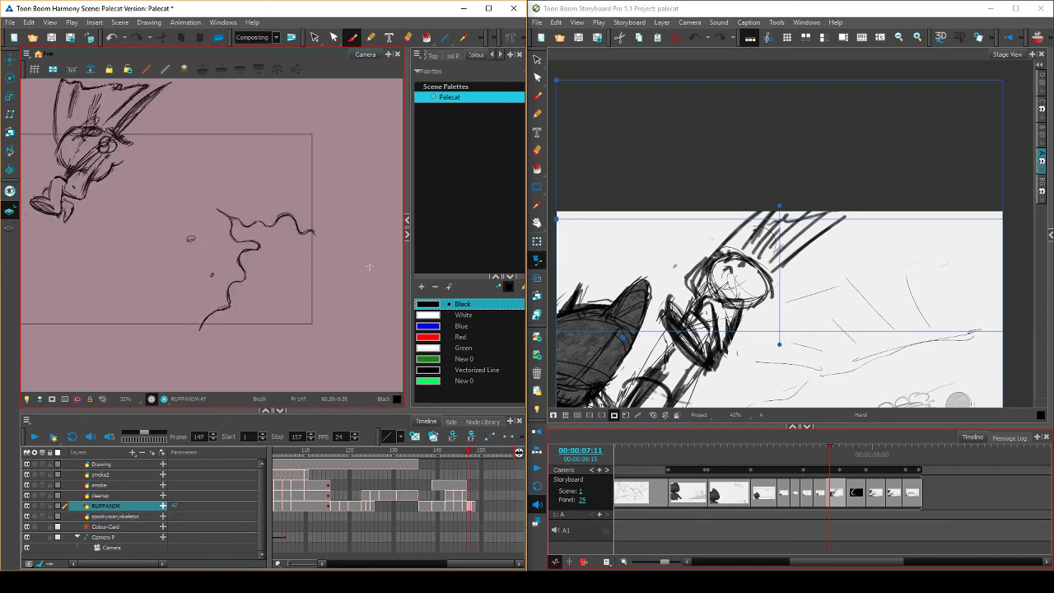
pyautogui.moveTo(209, 313); pyautogui.dragTo(198, 331)
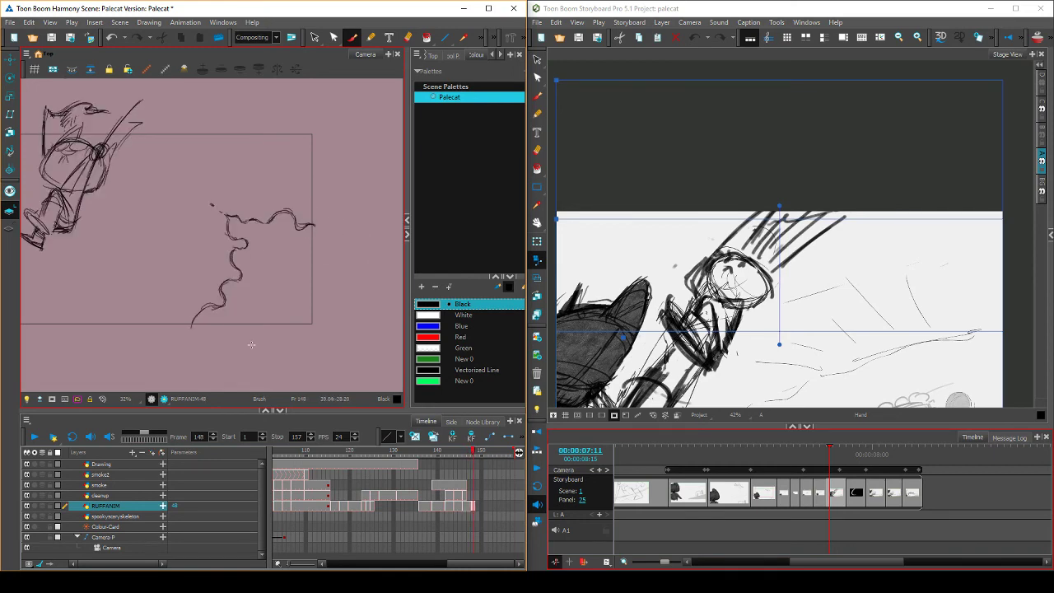
pyautogui.press(',')
pyautogui.press('.')
pyautogui.press(',')
pyautogui.press('.')
# Draw a small oval particle beside the wavy edge on frame 148, placed to follow the one on frame 147
pyautogui.moveTo(180, 240); pyautogui.dragTo(180, 242)
pyautogui.press(',')
pyautogui.press('.')
pyautogui.press(',')
pyautogui.press('.')
pyautogui.hotkey('ctrl', 'z')
pyautogui.press(',')
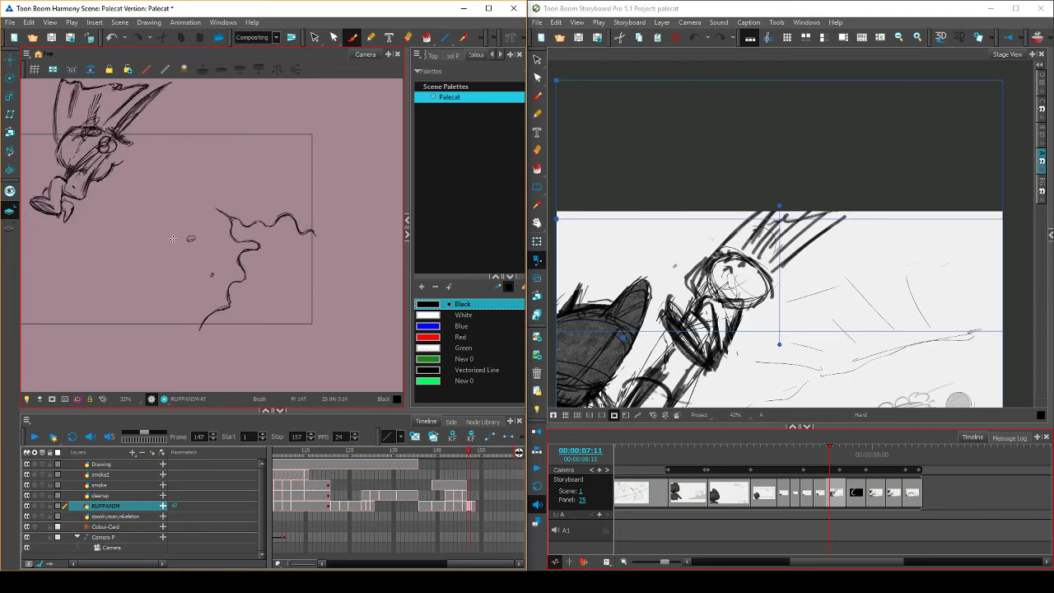
pyautogui.press('.')
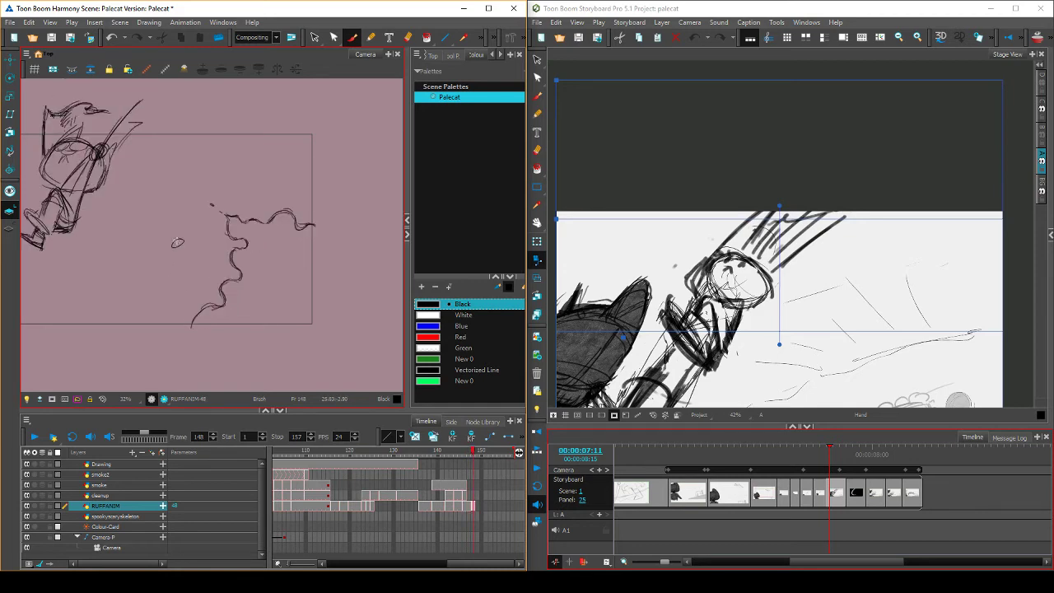
pyautogui.press(',')
pyautogui.press('.')
# Select the oval particle on frame 148 and nudge it slightly up and to the right
pyautogui.hotkey('alt', 's')
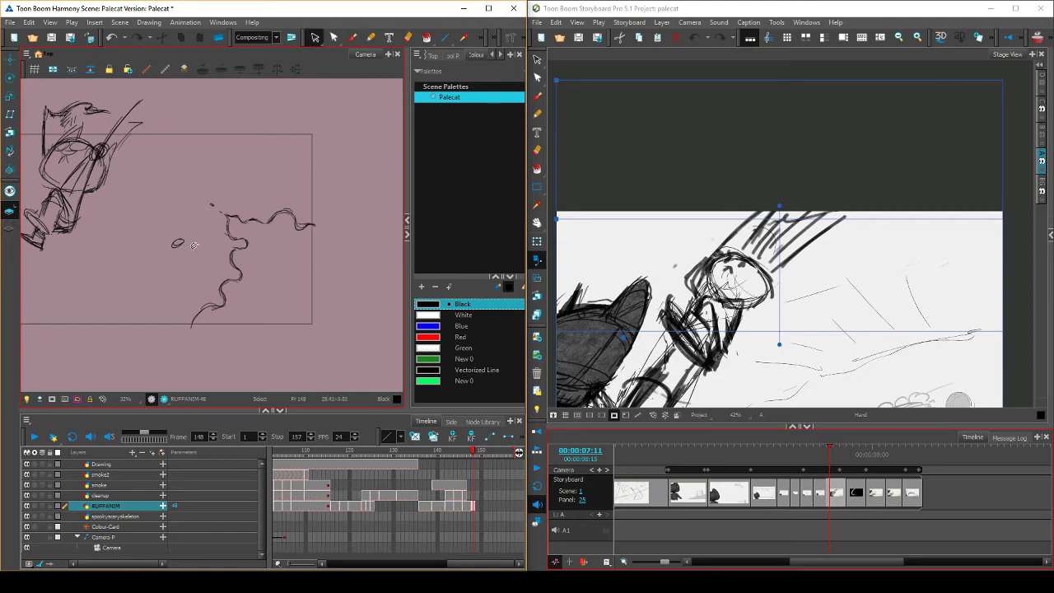
pyautogui.click(177, 243)
pyautogui.press(',')
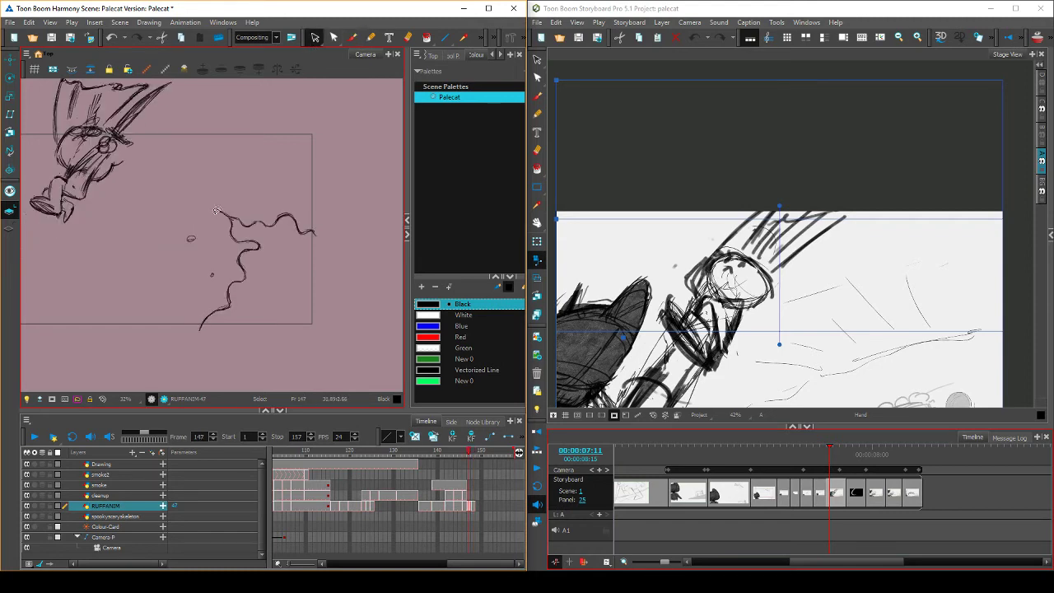
pyautogui.press('.')
# Paint a small dot below the oval particle on frame 148 with the brush and compare it with frame 147
pyautogui.click(353, 37)
pyautogui.press(',')
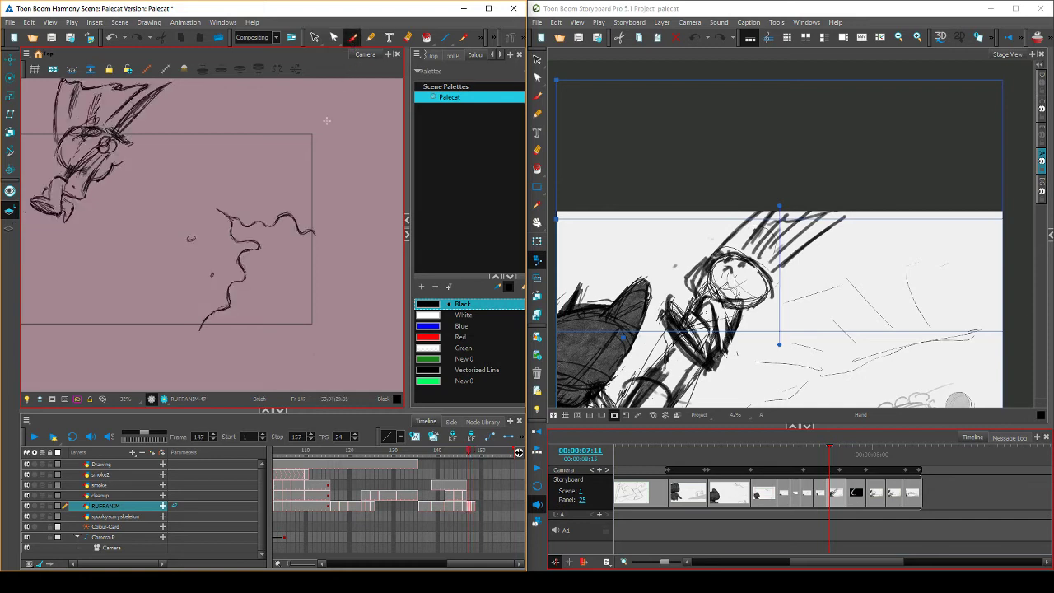
pyautogui.press('.')
pyautogui.press(',')
pyautogui.press('.')
pyautogui.click(202, 284)
pyautogui.press(',')
pyautogui.press('.')
pyautogui.press(',')
pyautogui.press('.')
# Move the small dot on frame 148 up and to the right to line up with its position on frame 147
pyautogui.click(313, 38)
pyautogui.click(202, 285)
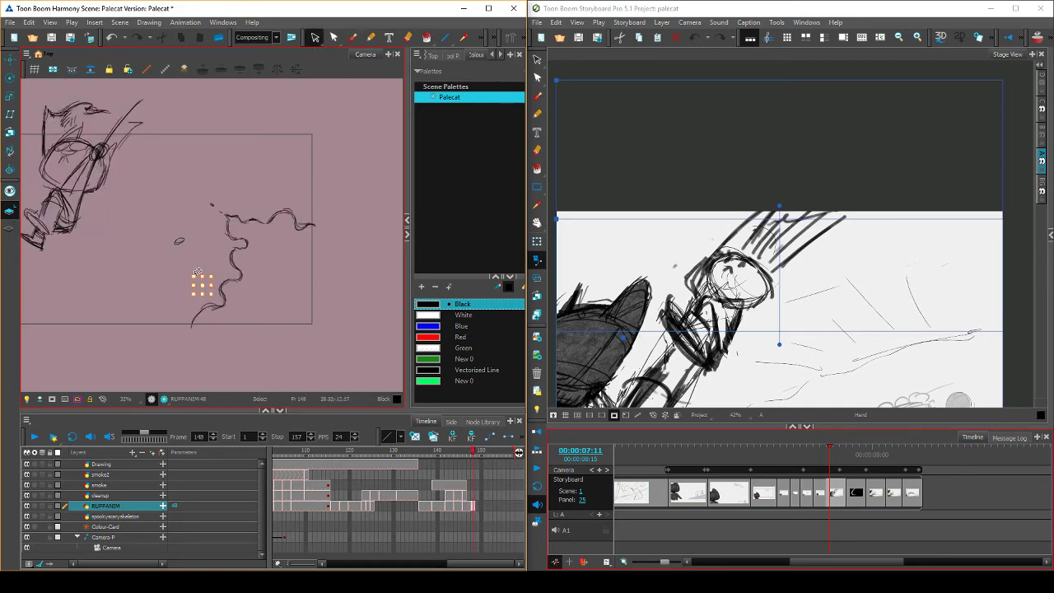
pyautogui.press(',')
pyautogui.press('.')
pyautogui.moveTo(202, 288); pyautogui.dragTo(208, 282)
pyautogui.press(',')
pyautogui.press('.')
pyautogui.click(240, 245)
pyautogui.press(',')
pyautogui.press('.')
pyautogui.press(',')
pyautogui.press('.')
pyautogui.moveTo(213, 281); pyautogui.dragTo(212, 273)
pyautogui.click(242, 244)
# Flip between frame 148 and the preceding drawings to check the motion of the particles and the wavy edge
pyautogui.press(',')
pyautogui.press('.')
pyautogui.press(',')
pyautogui.press(',')
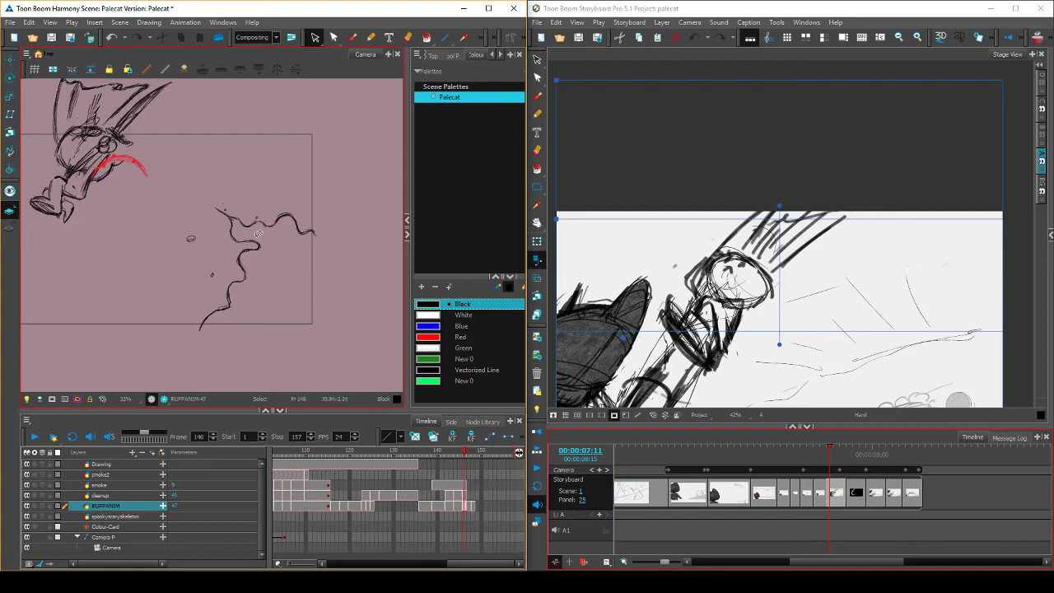
pyautogui.press(',')
pyautogui.press('.')
pyautogui.press('.')
pyautogui.press('.')
pyautogui.click(204, 288)
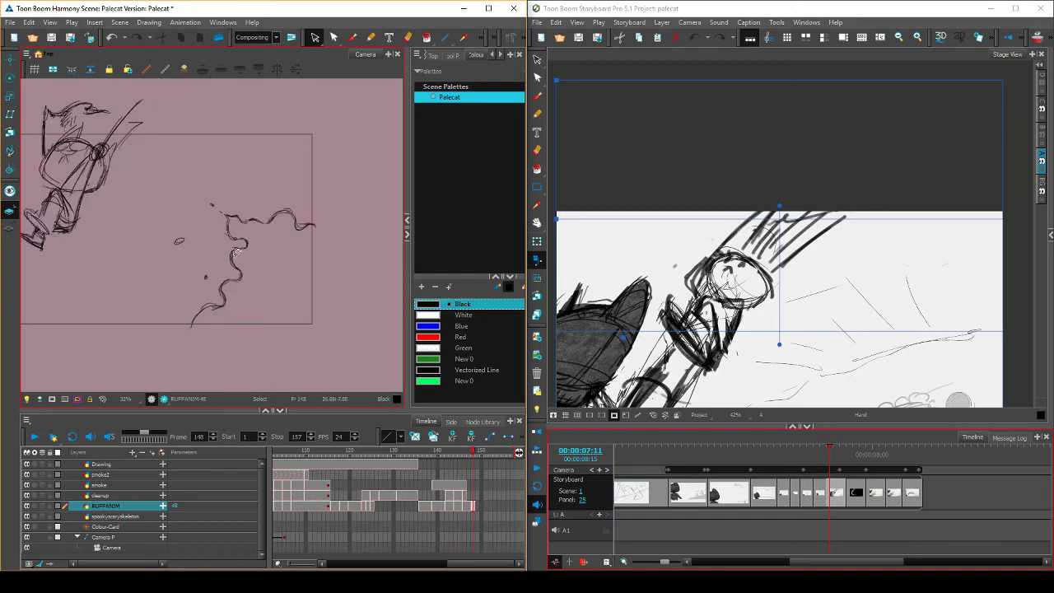
pyautogui.press(',')
pyautogui.press(',')
pyautogui.press(',')
pyautogui.press('.')
pyautogui.press('.')
pyautogui.press('.')
# Save the scene and compare the small dot on frame 148 with the previous drawings
pyautogui.click(207, 279)
pyautogui.hotkey('ctrl', 's')
pyautogui.click(218, 271)
pyautogui.click(213, 283)
pyautogui.press('Delete')
pyautogui.press('f')
pyautogui.press('g')
pyautogui.press('f')
pyautogui.press('f')
pyautogui.press('g')
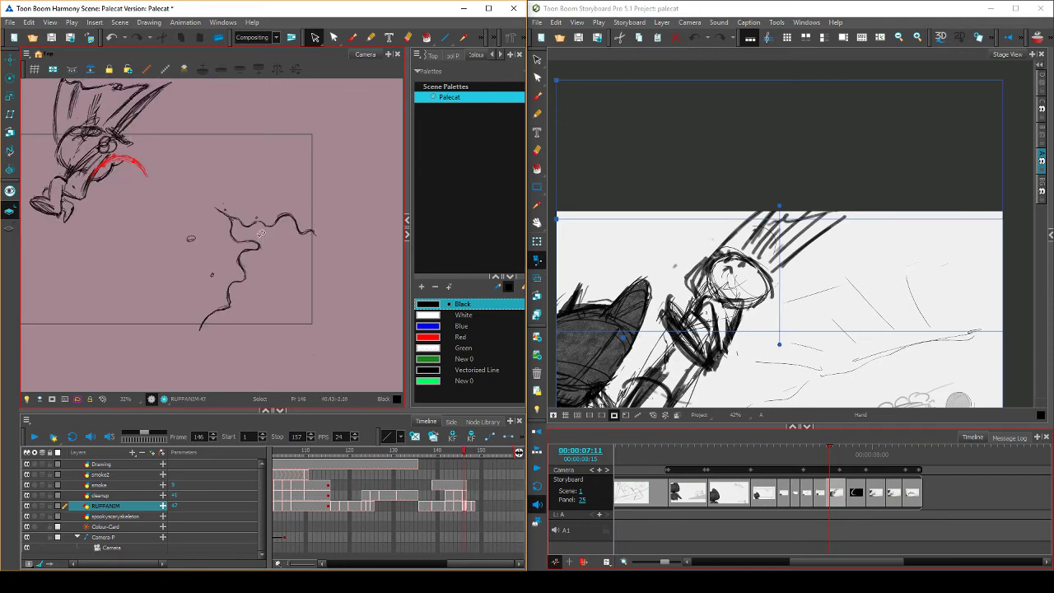
pyautogui.press('.')
pyautogui.press('.')
pyautogui.press(',')
pyautogui.press('.')
# Shift the small dot on frame 148 slightly down and check its spacing against the preceding frames
pyautogui.click(206, 283)
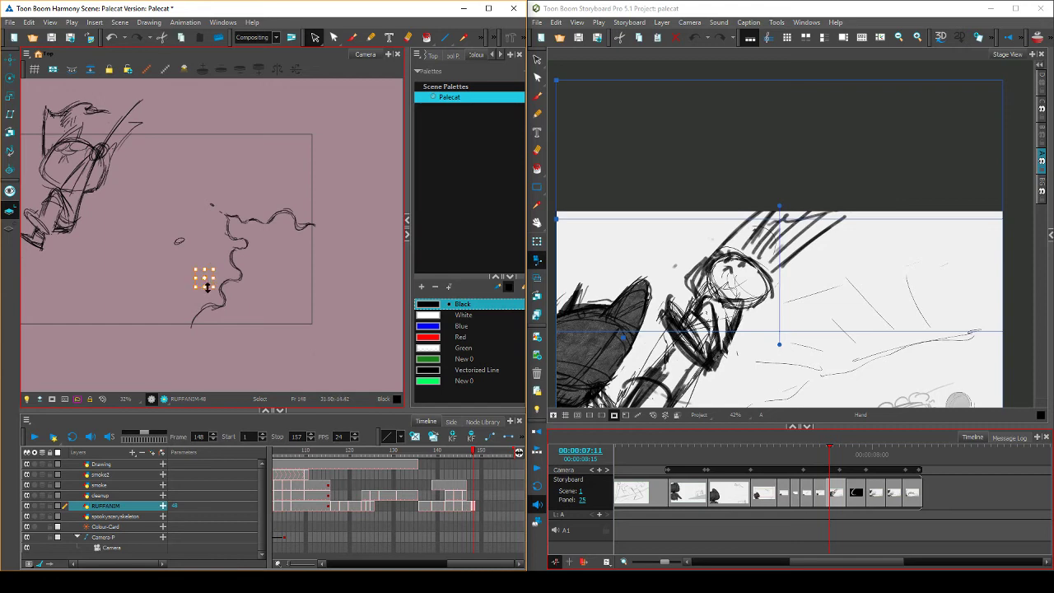
pyautogui.moveTo(208, 287); pyautogui.dragTo(206, 292)
pyautogui.press(',')
pyautogui.press('.')
pyautogui.press(',')
pyautogui.press(',')
pyautogui.press(',')
pyautogui.press('.')
pyautogui.press('.')
pyautogui.press('.')
pyautogui.press(',')
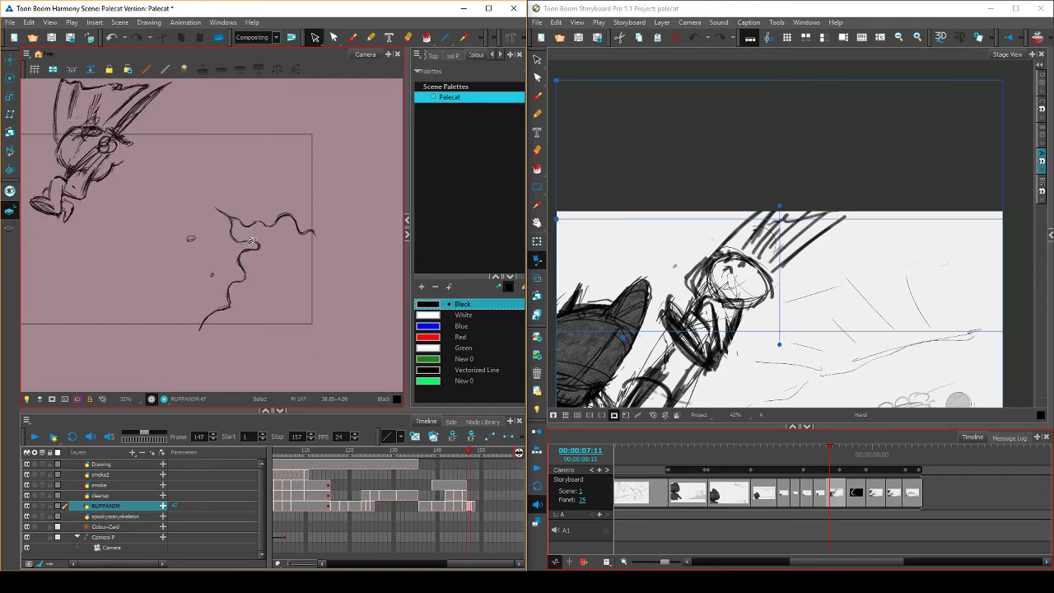
pyautogui.press('.')
pyautogui.press('.')
# Step back and forth through frames 142 to 148 to examine the paths of the dots and the wavy outline
pyautogui.press(',')
pyautogui.press(',')
pyautogui.press(',')
pyautogui.press(',')
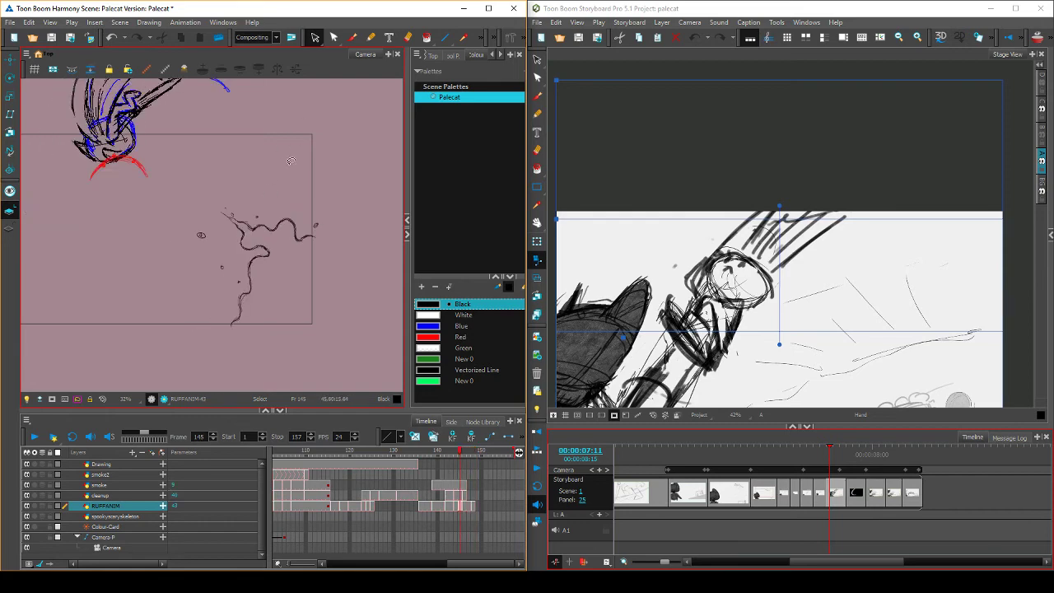
pyautogui.press(',')
pyautogui.press(',')
pyautogui.press('.')
pyautogui.press(',')
pyautogui.press(',')
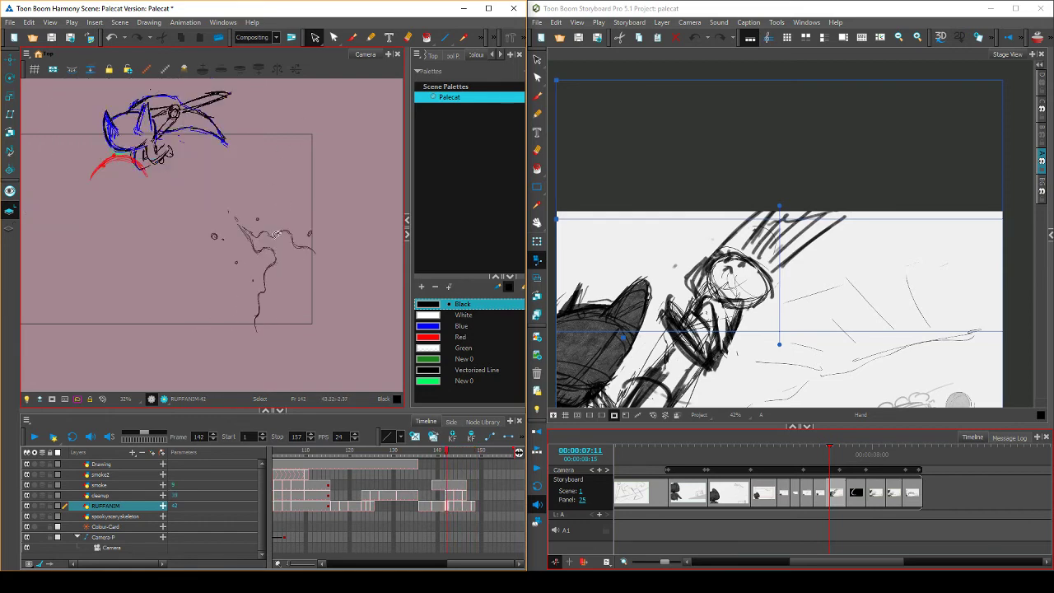
pyautogui.press('.')
pyautogui.press('.')
pyautogui.press('.')
pyautogui.press('.')
pyautogui.press(',')
pyautogui.press(',')
pyautogui.press(',')
pyautogui.press('.')
pyautogui.press('.')
pyautogui.press('.')
pyautogui.press('.')
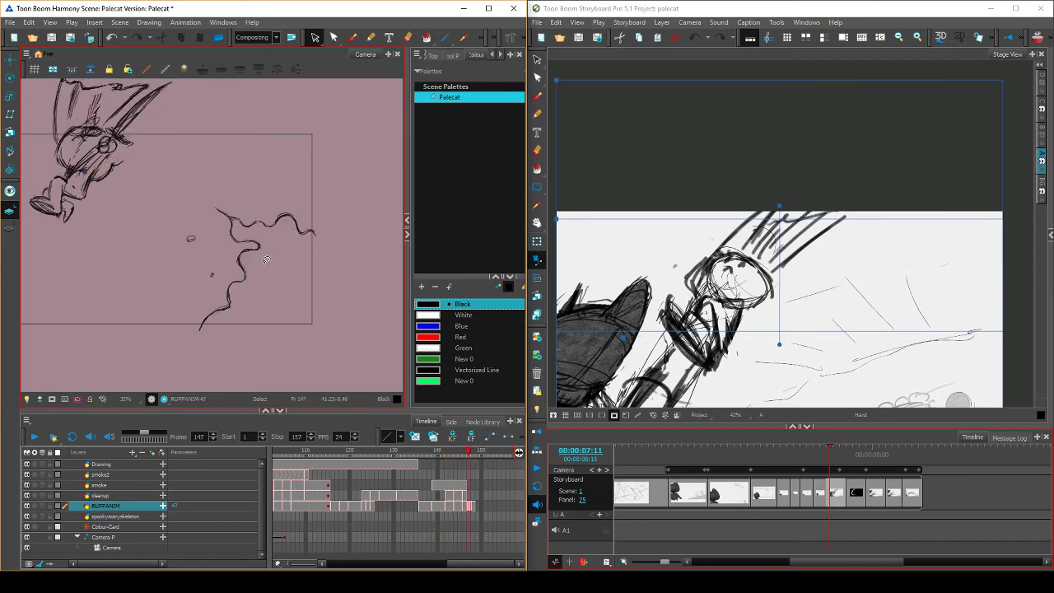
pyautogui.press('.')
pyautogui.press(',')
pyautogui.press(',')
pyautogui.press(',')
pyautogui.press(',')
pyautogui.press('.')
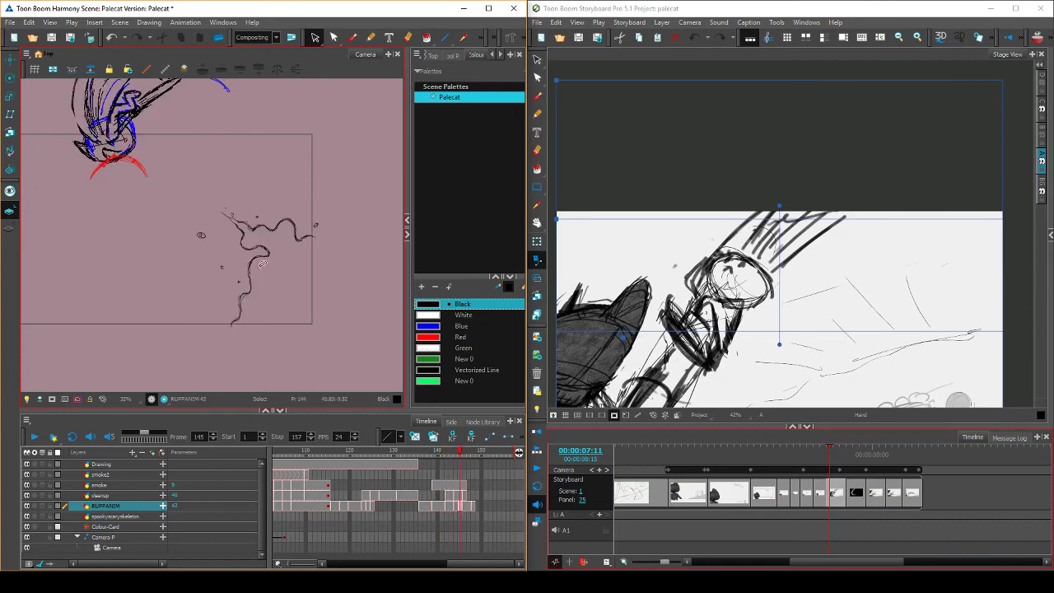
pyautogui.press('.')
pyautogui.press('.')
pyautogui.moveTo(226, 258)
pyautogui.mouseDown()
pyautogui.moveTo(232, 279)
pyautogui.moveTo(223, 261)
pyautogui.mouseUp()
pyautogui.press(',')
pyautogui.press('.')
pyautogui.press(',')
pyautogui.press('.')
pyautogui.press('.')
pyautogui.press('.')
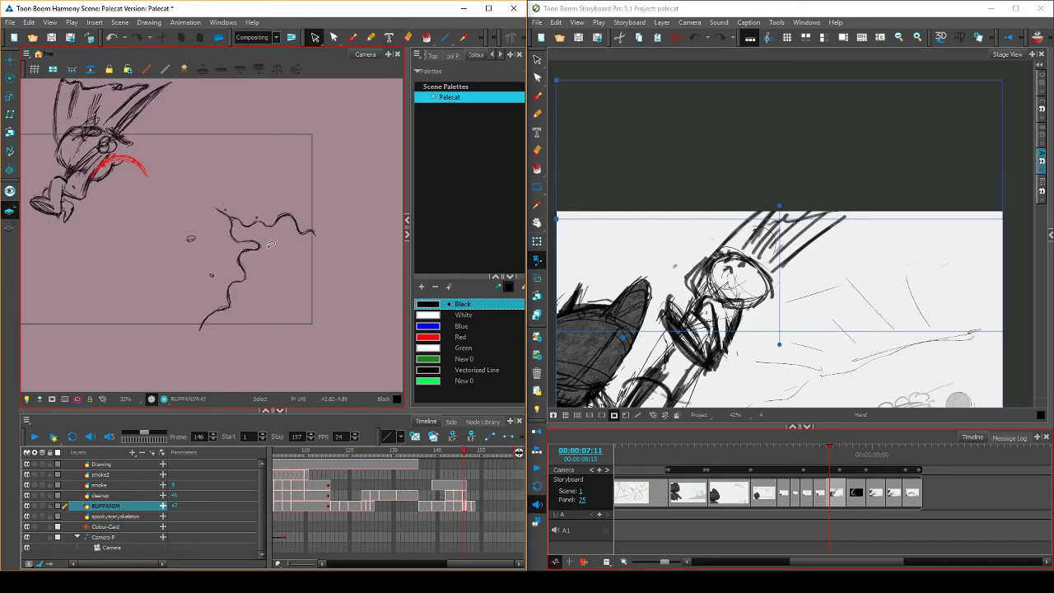
# Move the small dot on frame 148 down and left beside the wavy edge's lower tail, checking it against earlier frames
pyautogui.click(209, 286)
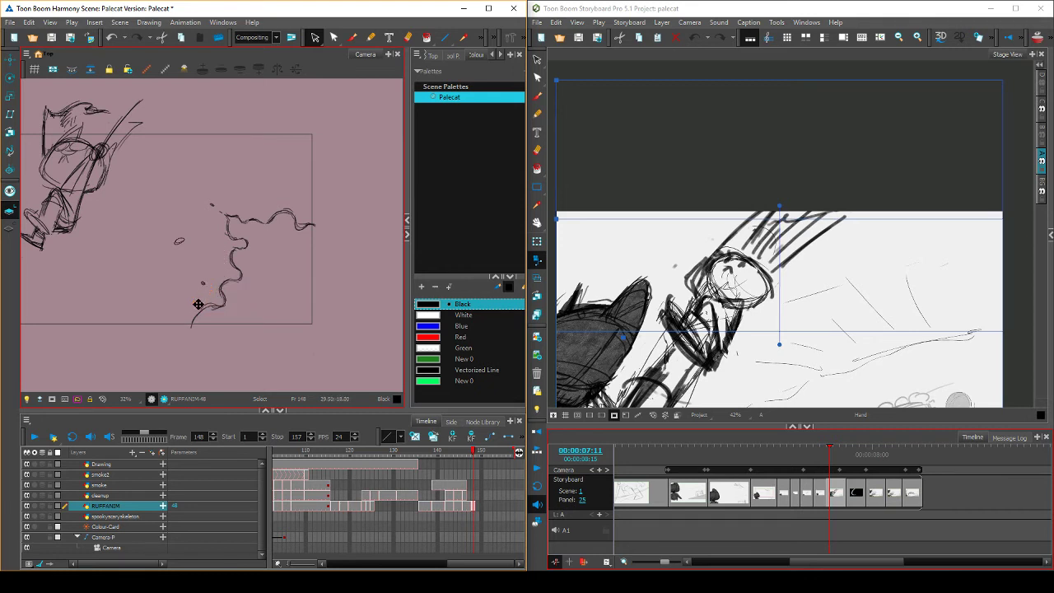
pyautogui.press(',')
pyautogui.press(',')
pyautogui.press(',')
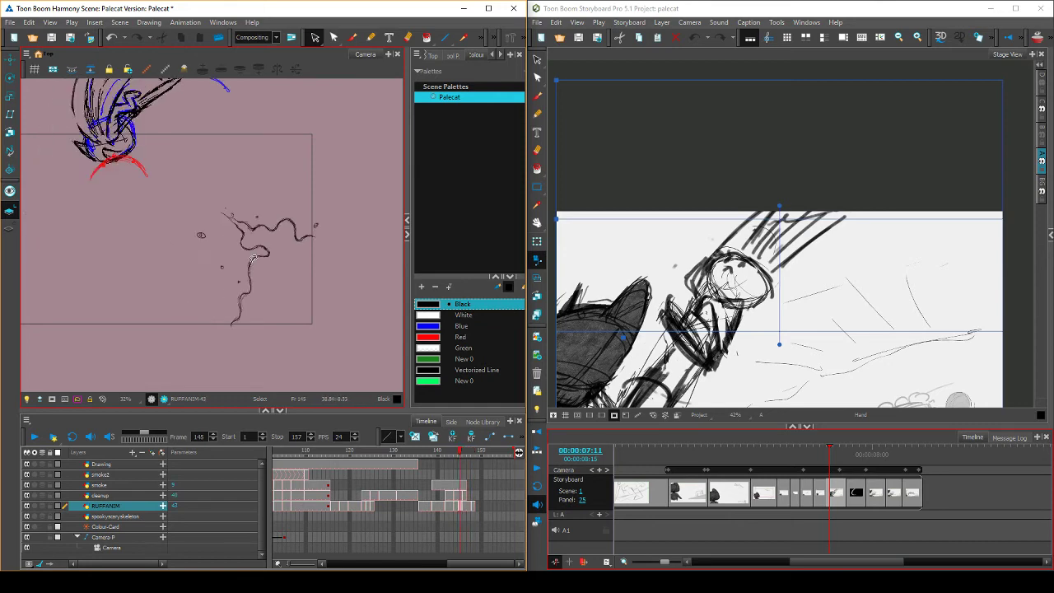
pyautogui.press('.')
pyautogui.press('.')
pyautogui.press('.')
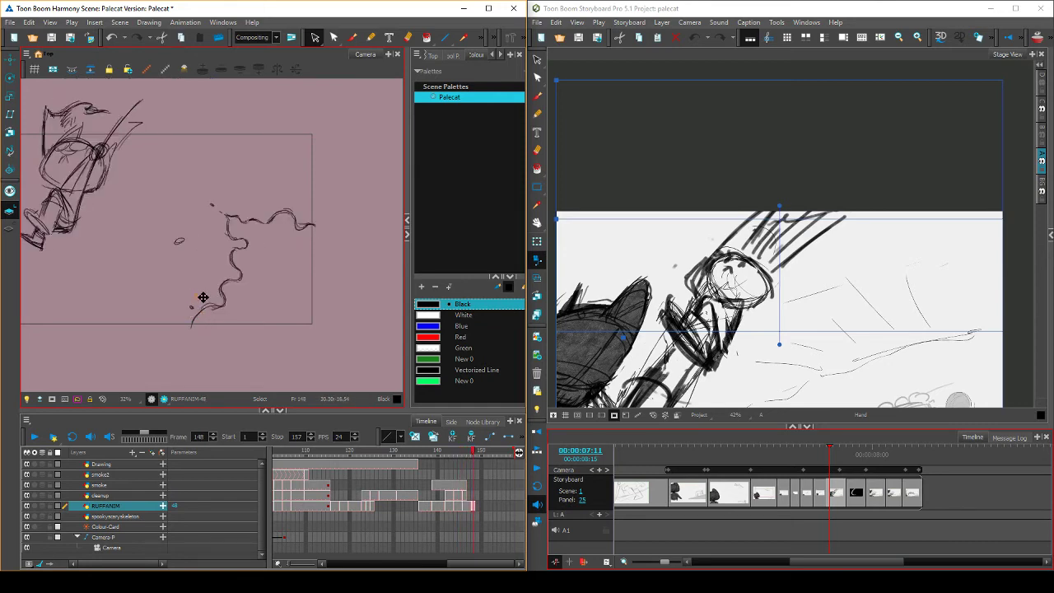
# Flip between frame 148 and the preceding frames to check the small dot's path beside the wavy outline's lower tail
pyautogui.press(',')
pyautogui.press(',')
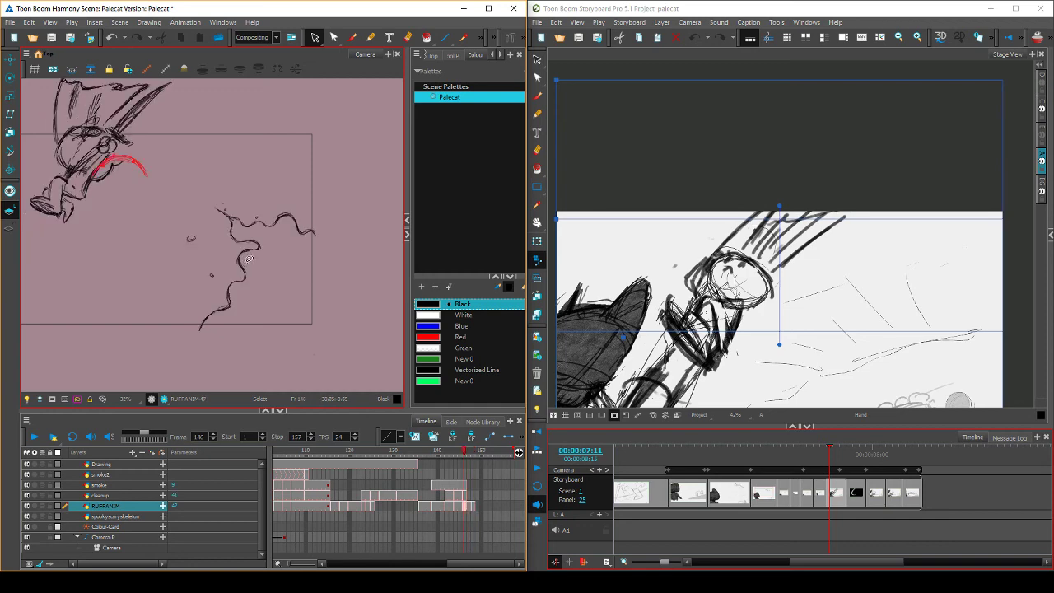
pyautogui.press(',')
pyautogui.press('.')
pyautogui.press('.')
pyautogui.press('.')
pyautogui.press('.')
pyautogui.press(',')
pyautogui.press(',')
pyautogui.press(',')
pyautogui.press('.')
pyautogui.press('.')
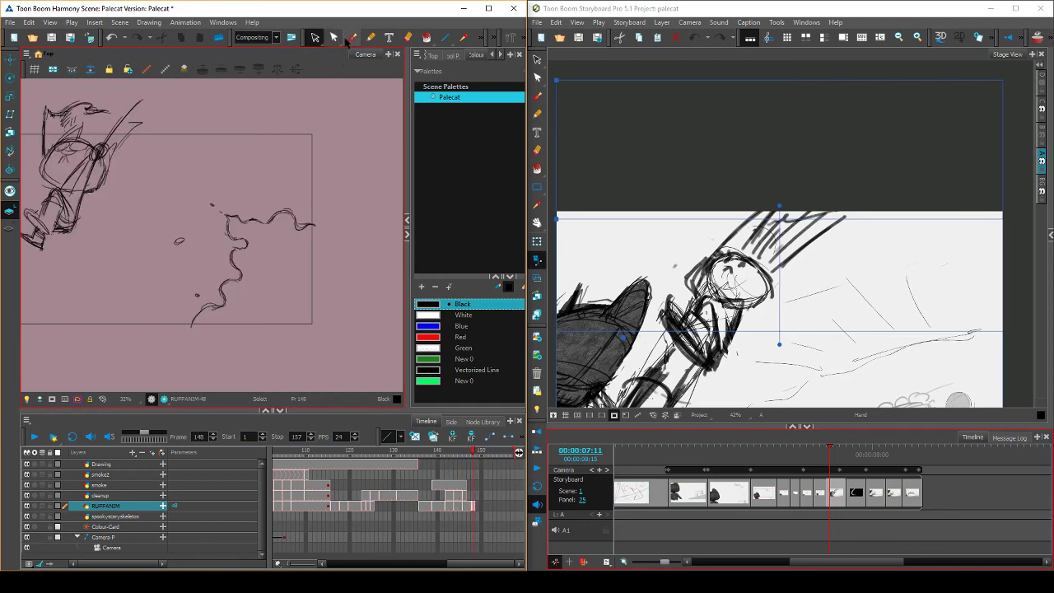
# Ready the Brush and compare frames 146 to 148 to judge where the particles above the wavy outline travel
pyautogui.click(352, 39)
pyautogui.press(',')
pyautogui.press(',')
pyautogui.press(',')
pyautogui.press('.')
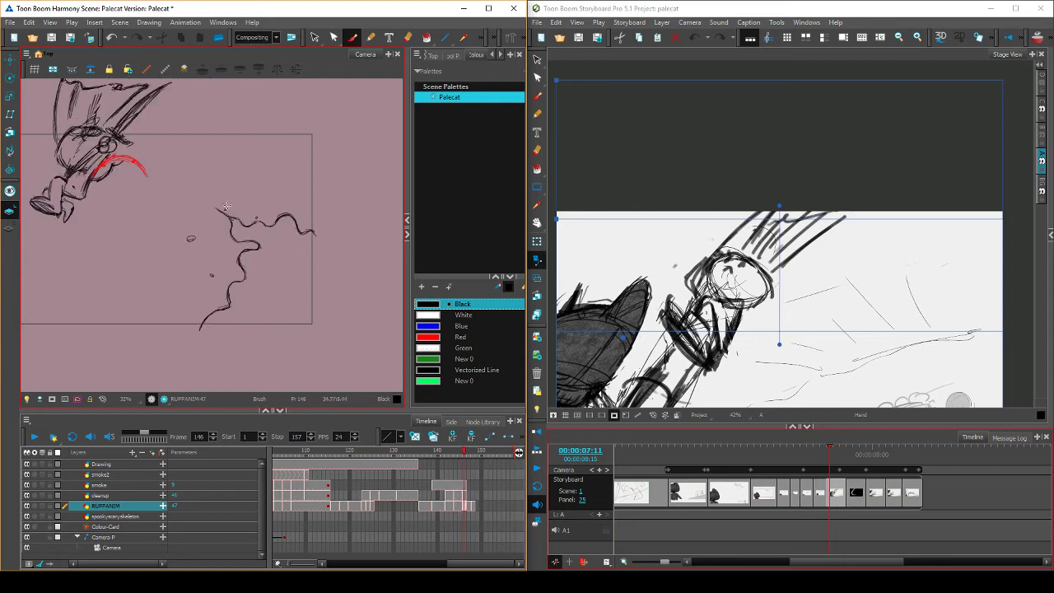
pyautogui.press('.')
pyautogui.press('.')
pyautogui.press(',')
pyautogui.press(',')
pyautogui.press('.')
pyautogui.press(',')
# Activate the cleanup layer and draw a small particle dot by the wavy outline's upper edge on frame 148
pyautogui.click(466, 495)
pyautogui.press(',')
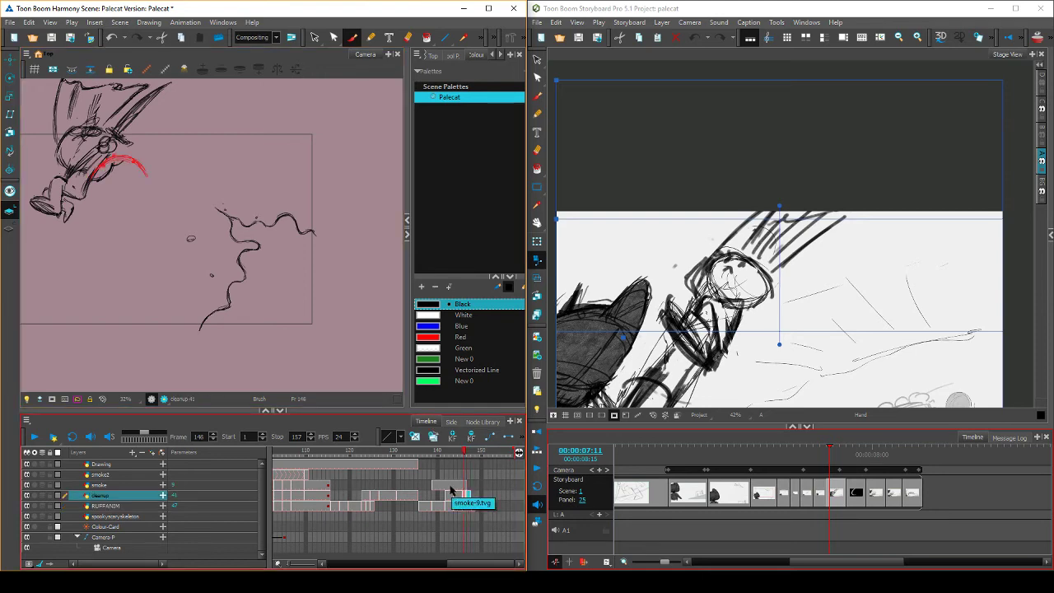
pyautogui.press('.')
pyautogui.press('.')
pyautogui.press(',')
pyautogui.press('.')
pyautogui.click(252, 218)
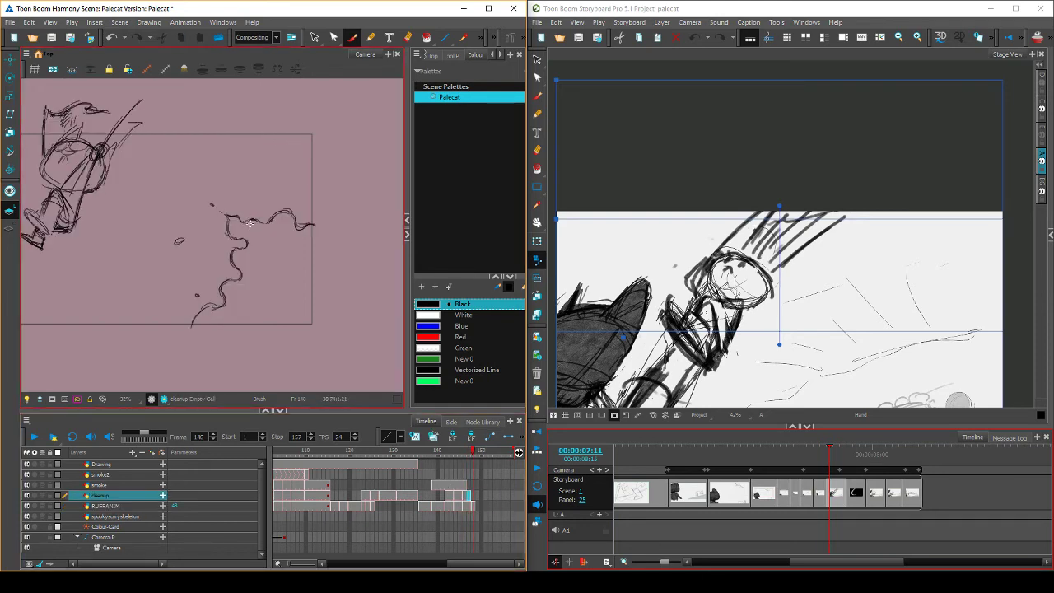
# Flip repeatedly between frame 148 and the earlier frames to check the spacing of the particles above the wavy outline
pyautogui.press('.')
pyautogui.press(',')
pyautogui.press(',')
pyautogui.press(',')
pyautogui.press('.')
pyautogui.press('.')
pyautogui.press('.')
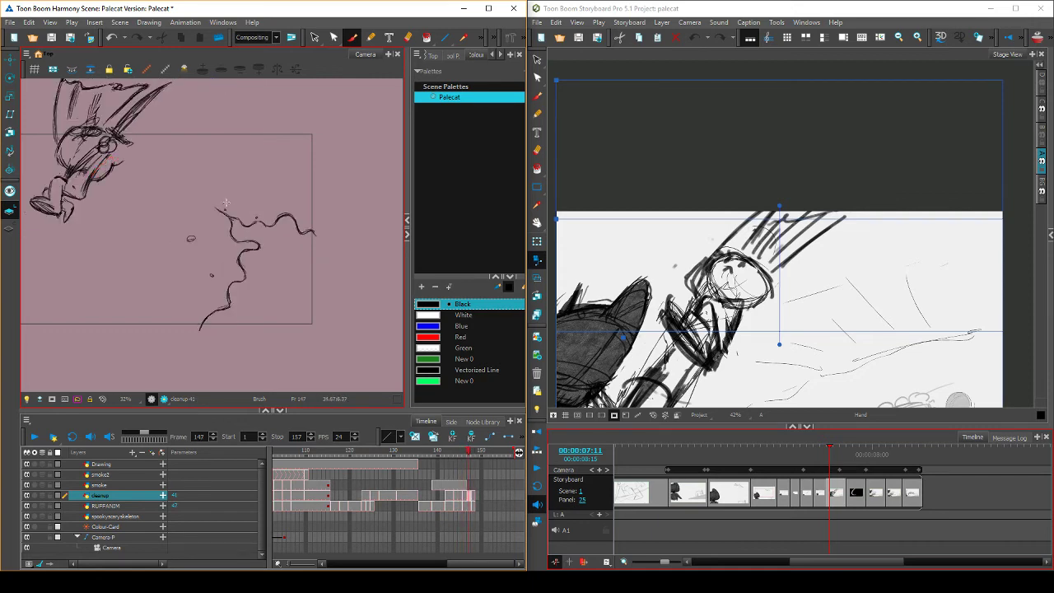
pyautogui.press(',')
pyautogui.press('.')
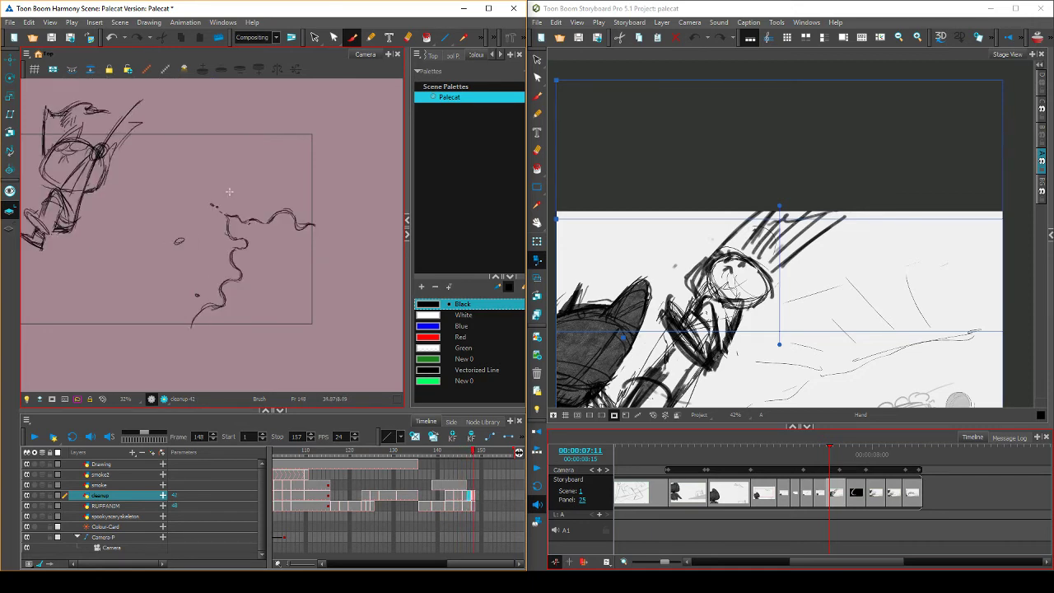
pyautogui.press(',')
pyautogui.press(',')
pyautogui.press(',')
pyautogui.press('.')
pyautogui.press('.')
pyautogui.press('.')
pyautogui.press(',')
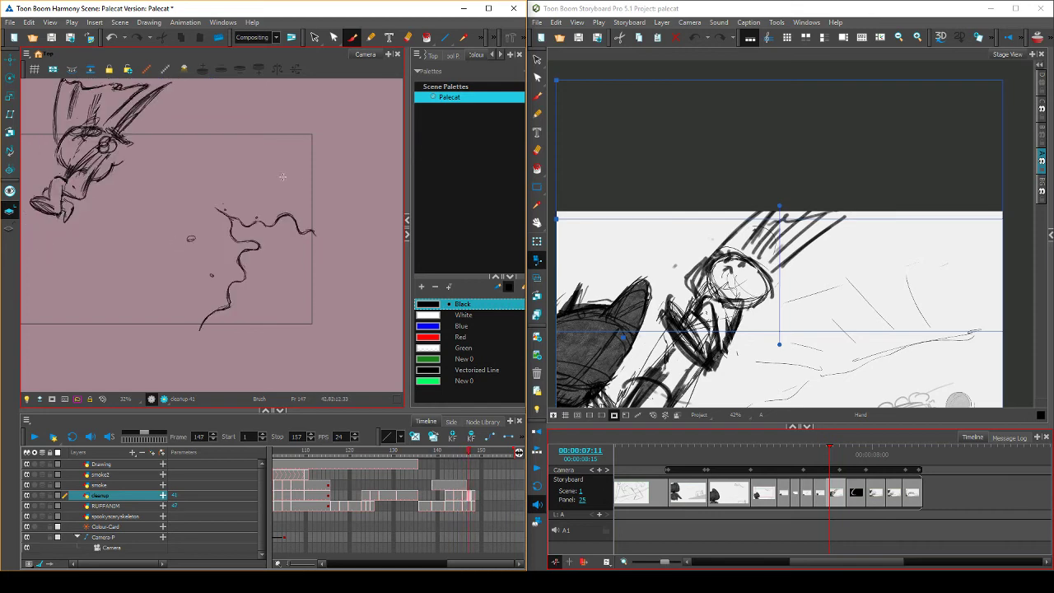
pyautogui.press('.')
pyautogui.press(',')
pyautogui.press('.')
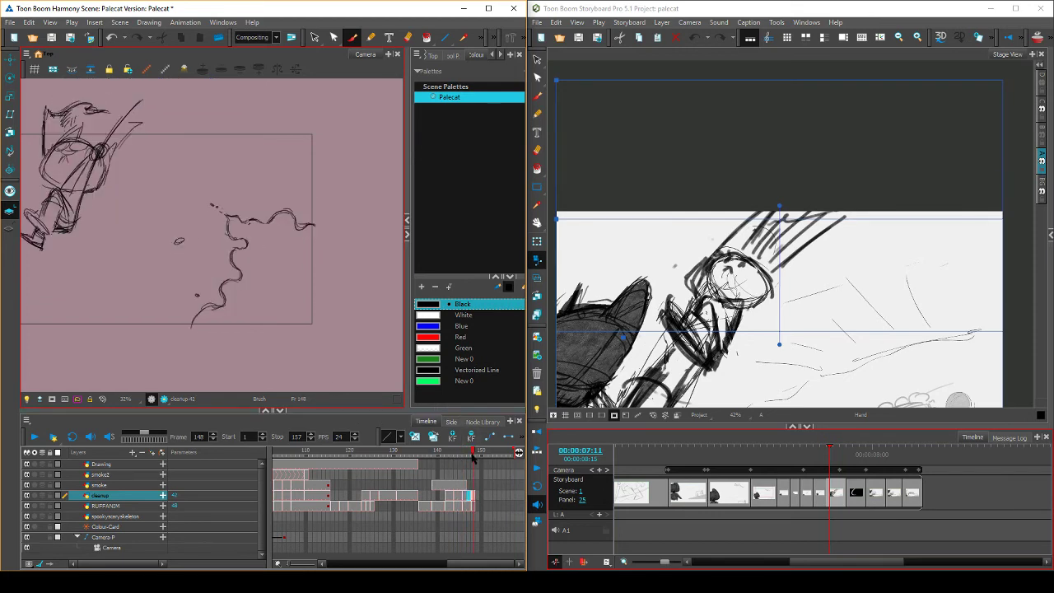
# Save the scene and extend the current cleanup and RUFFANIM drawings through frame 149
pyautogui.moveTo(473, 456)
pyautogui.mouseDown()
pyautogui.moveTo(462, 459)
pyautogui.moveTo(474, 460)
pyautogui.mouseUp()
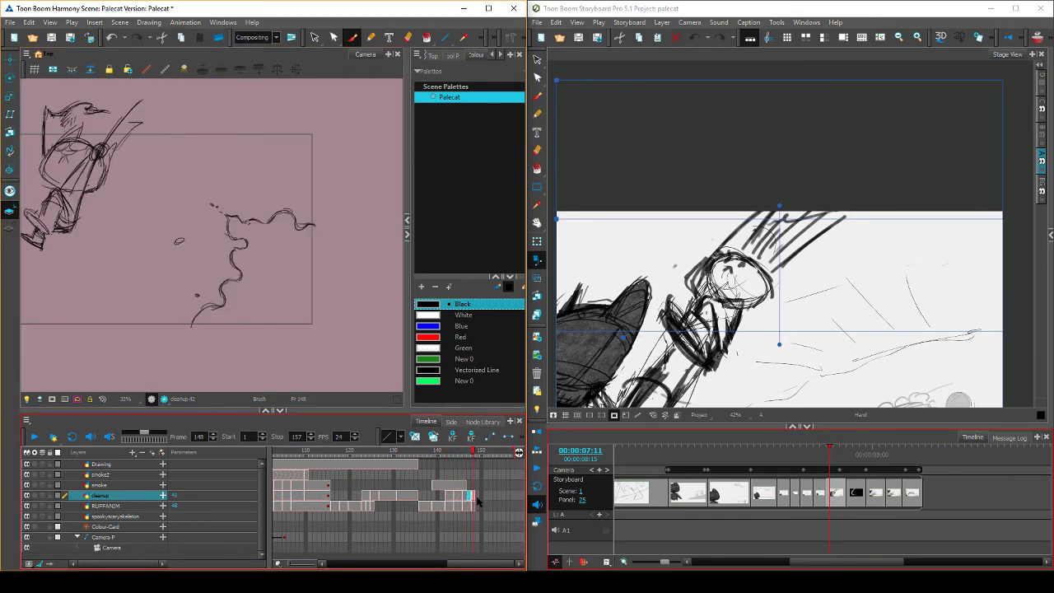
pyautogui.hotkey('ctrl', 's')
pyautogui.moveTo(477, 496); pyautogui.dragTo(478, 505)
pyautogui.hotkey('ctrl', 'v')
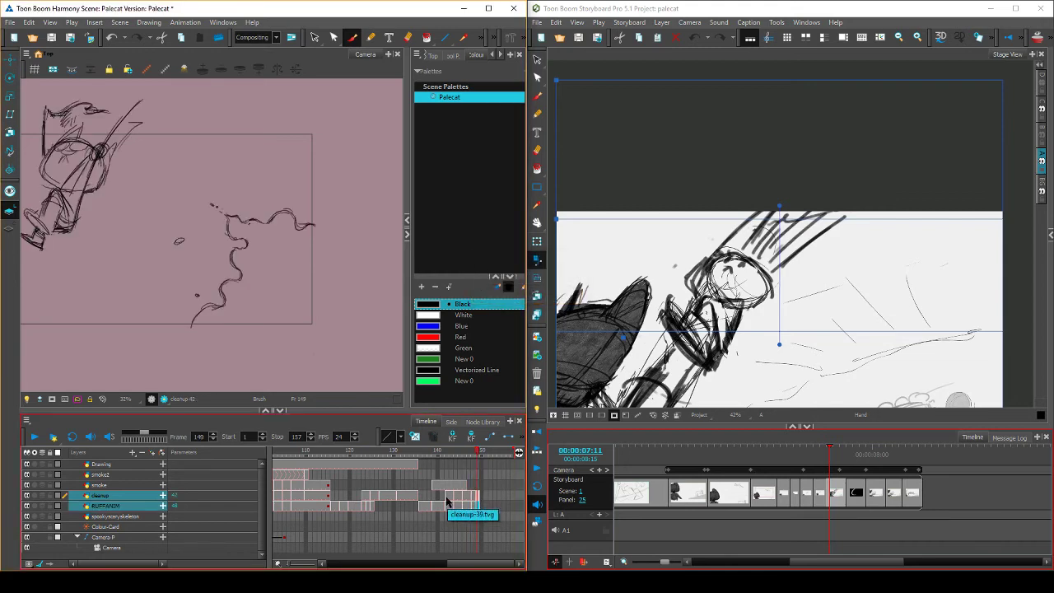
pyautogui.moveTo(321, 304)
pyautogui.mouseDown()
pyautogui.moveTo(372, 314)
pyautogui.moveTo(361, 334)
pyautogui.mouseUp()
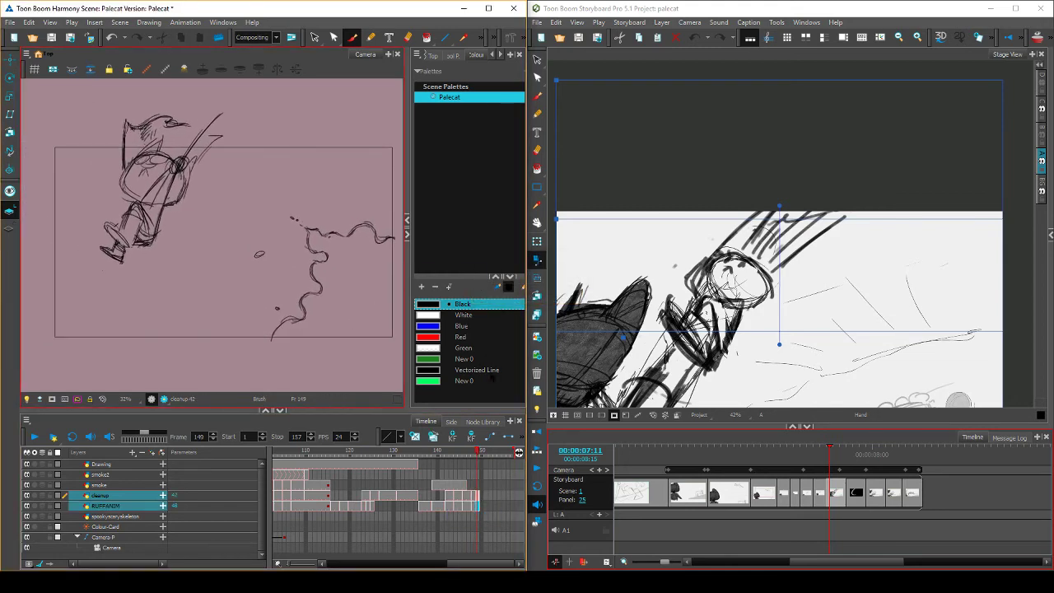
# Scrub and play the timeline around frames 138 to 149 to review the character and effect animation
pyautogui.moveTo(478, 454)
pyautogui.mouseDown()
pyautogui.moveTo(433, 460)
pyautogui.moveTo(476, 458)
pyautogui.moveTo(418, 481)
pyautogui.moveTo(477, 463)
pyautogui.moveTo(424, 482)
pyautogui.moveTo(477, 474)
pyautogui.moveTo(428, 478)
pyautogui.mouseUp()
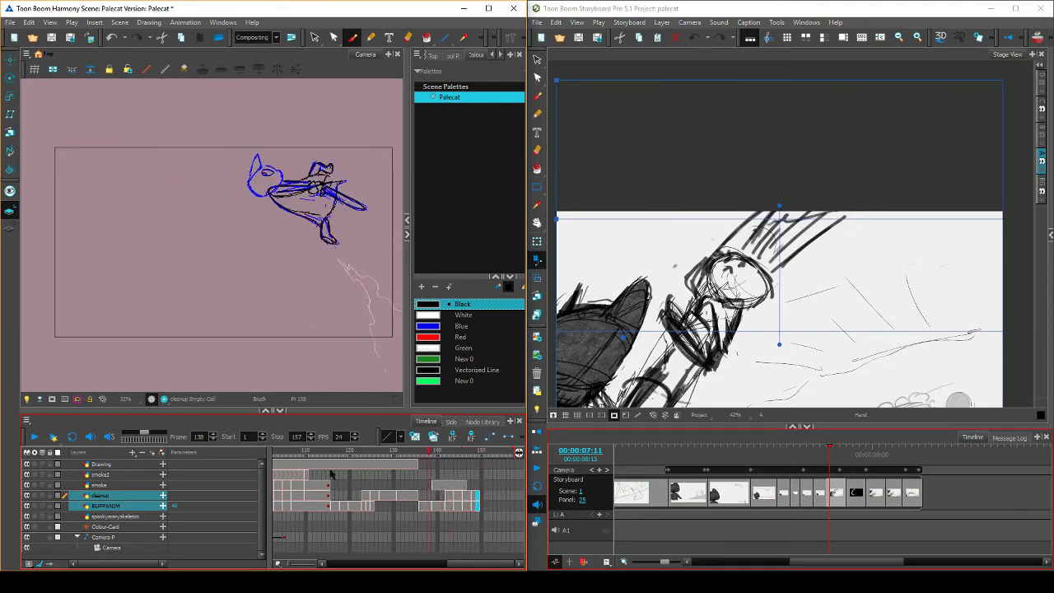
pyautogui.click(47, 440)
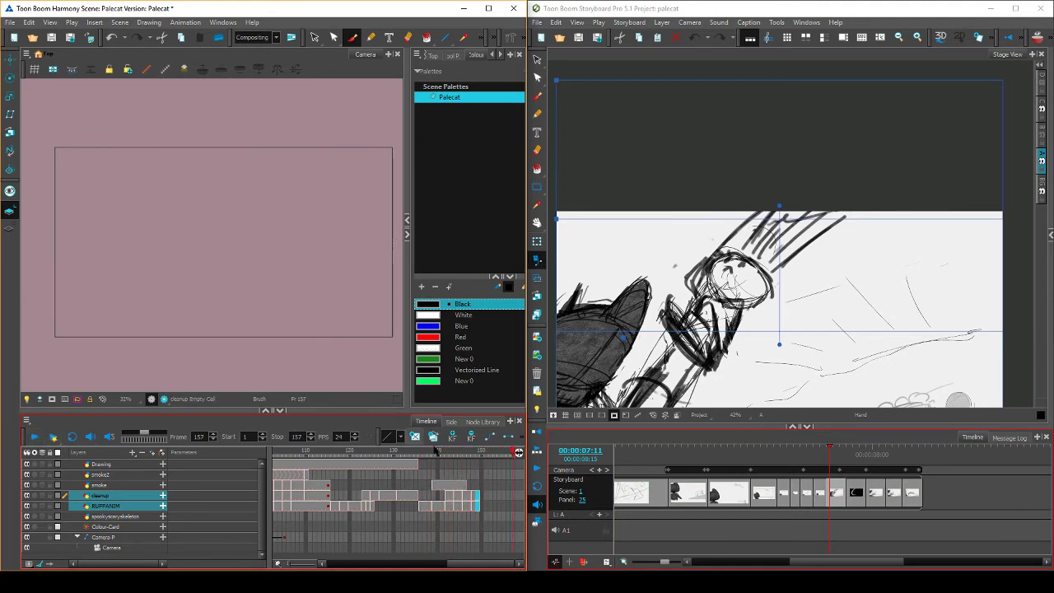
pyautogui.moveTo(450, 455)
pyautogui.mouseDown()
pyautogui.moveTo(436, 458)
pyautogui.moveTo(473, 459)
pyautogui.mouseUp()
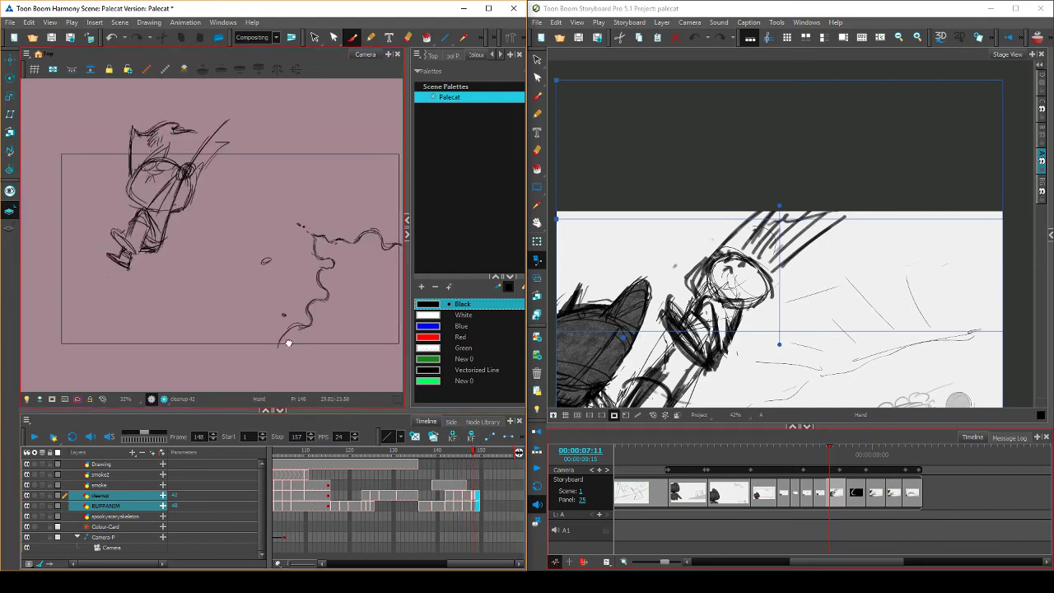
# Select the whole character sketch on frame 148 of the RUFFANIM layer and adjust its placement against the preceding drawing
pyautogui.moveTo(269, 322); pyautogui.dragTo(356, 363)
pyautogui.hotkey('alt', 's')
pyautogui.moveTo(313, 128)
pyautogui.mouseDown()
pyautogui.moveTo(306, 272)
pyautogui.moveTo(139, 341)
pyautogui.mouseUp()
pyautogui.moveTo(281, 309)
pyautogui.mouseDown()
pyautogui.moveTo(170, 286)
pyautogui.moveTo(260, 276)
pyautogui.moveTo(251, 249)
pyautogui.mouseUp()
pyautogui.press('f')
pyautogui.press('g')
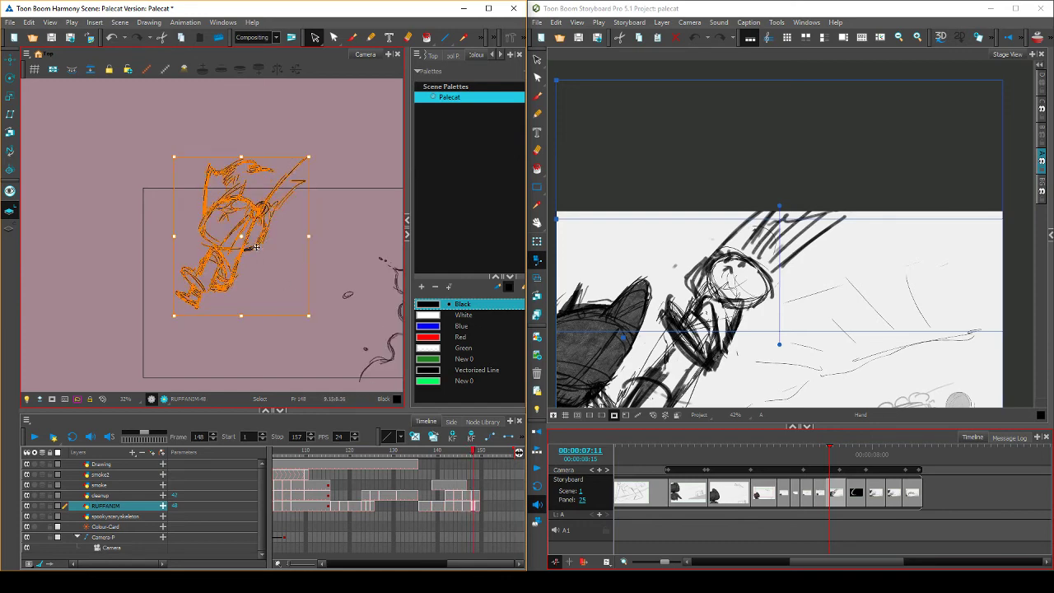
pyautogui.click(269, 247)
pyautogui.press('f')
pyautogui.press('g')
# Enlarge the character sketch on frame 148 slightly and shift it down, comparing it with the neighbouring drawings
pyautogui.moveTo(221, 324)
pyautogui.mouseDown()
pyautogui.moveTo(191, 309)
pyautogui.moveTo(264, 232)
pyautogui.mouseUp()
pyautogui.moveTo(311, 155); pyautogui.dragTo(322, 147)
pyautogui.click(328, 252)
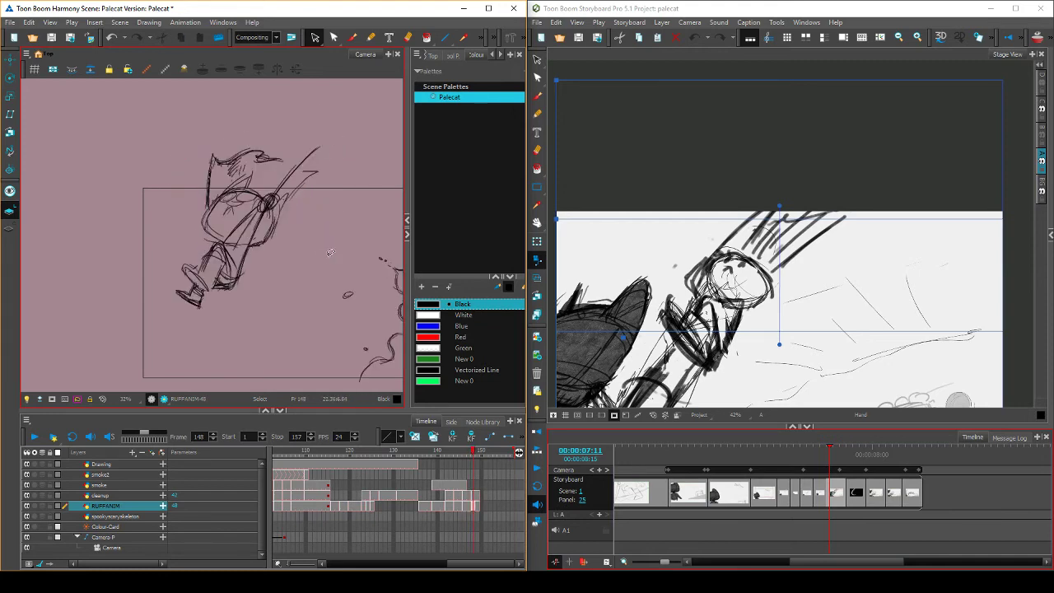
pyautogui.moveTo(254, 317)
pyautogui.mouseDown()
pyautogui.moveTo(203, 319)
pyautogui.moveTo(254, 255)
pyautogui.mouseUp()
pyautogui.click(321, 171)
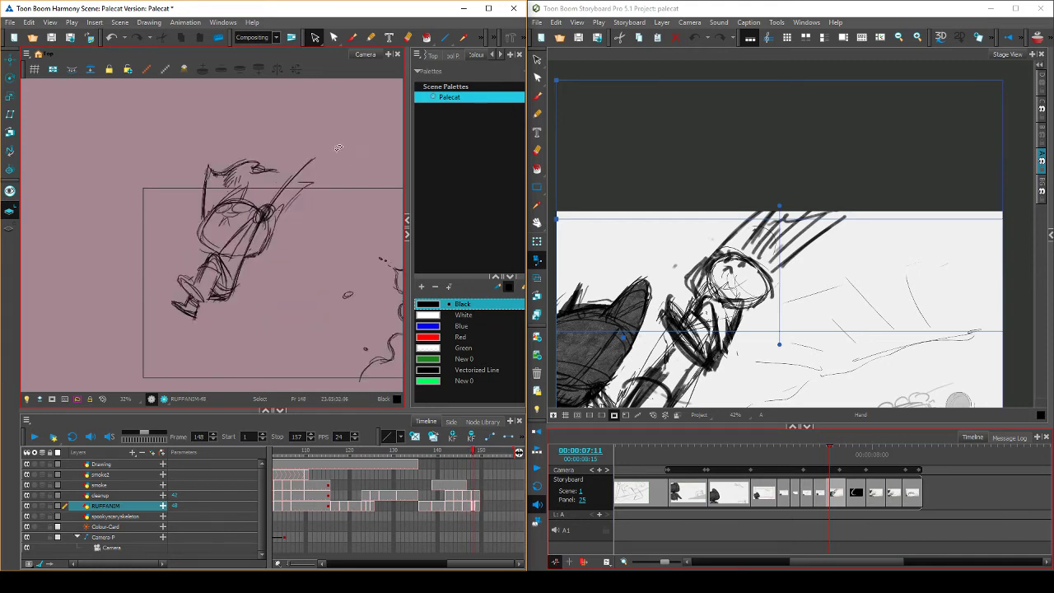
pyautogui.press('f')
pyautogui.press('g')
# Nudge the character sketch on frame 148 slightly down and left, flipping through the preceding drawings to check the movement
pyautogui.moveTo(233, 322)
pyautogui.mouseDown()
pyautogui.moveTo(310, 236)
pyautogui.moveTo(303, 244)
pyautogui.mouseUp()
pyautogui.moveTo(253, 255); pyautogui.dragTo(249, 263)
pyautogui.press('f')
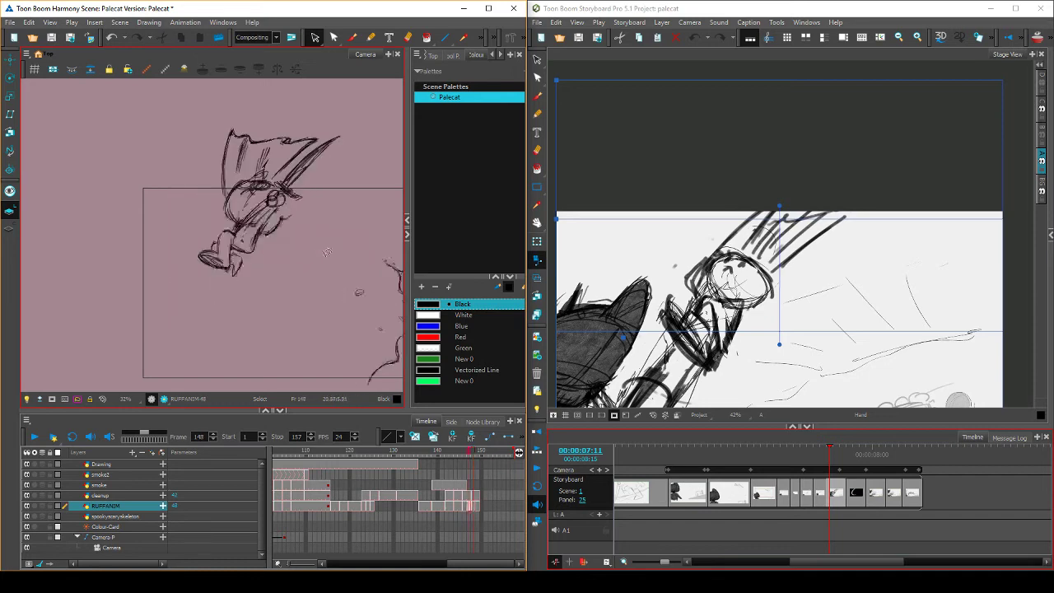
pyautogui.press('g')
pyautogui.press('f')
pyautogui.press('f')
pyautogui.press('f')
pyautogui.press('.')
pyautogui.press('.')
pyautogui.press('.')
# Reselect the character sketch on frame 148 and refine its position, checking the motion from the previous frames
pyautogui.moveTo(197, 339)
pyautogui.mouseDown()
pyautogui.moveTo(291, 120)
pyautogui.moveTo(283, 275)
pyautogui.moveTo(240, 276)
pyautogui.mouseUp()
pyautogui.click(302, 278)
pyautogui.press(',')
pyautogui.press(',')
pyautogui.press(',')
pyautogui.press('.')
pyautogui.press('.')
pyautogui.press('.')
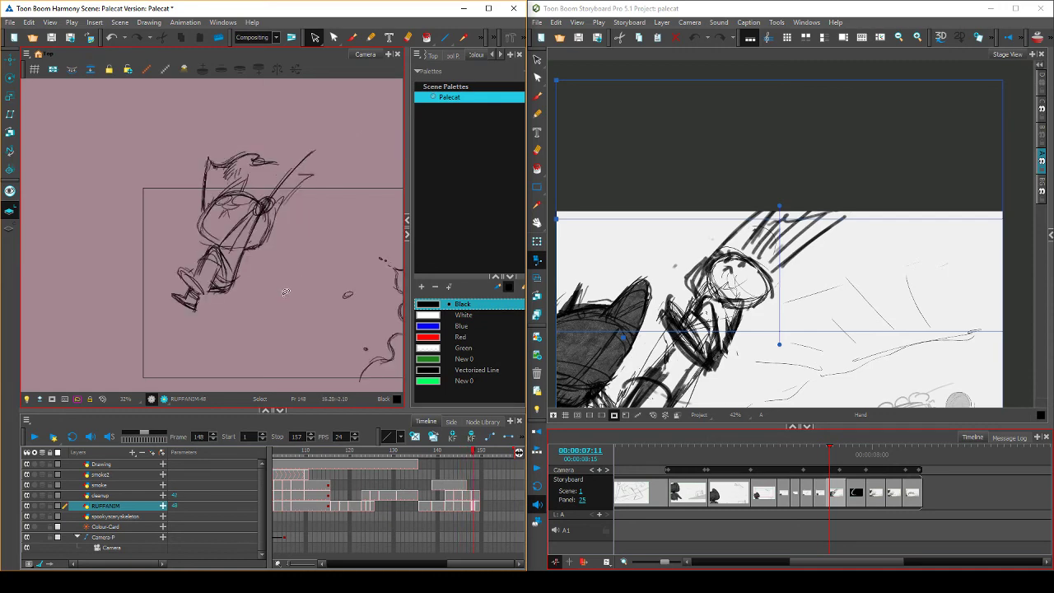
pyautogui.press(',')
pyautogui.press('.')
# Tilt the character sketch on frame 148 slightly by shifting its foot right, and compare it with the preceding frames
pyautogui.moveTo(269, 291)
pyautogui.mouseDown()
pyautogui.moveTo(330, 191)
pyautogui.moveTo(197, 319)
pyautogui.mouseUp()
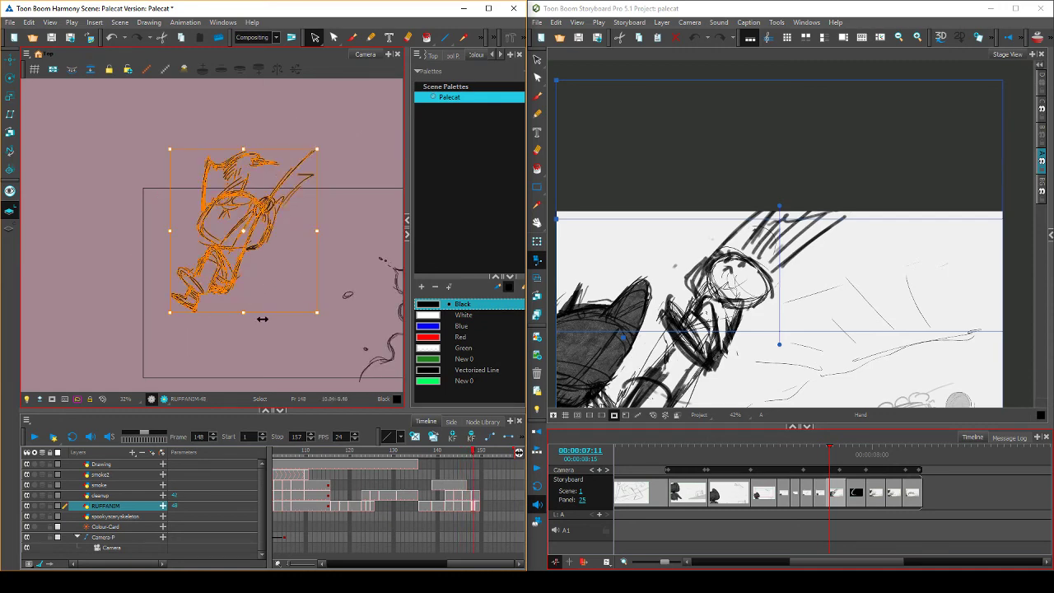
pyautogui.click(276, 322)
pyautogui.press(',')
pyautogui.press('.')
pyautogui.press(',')
pyautogui.press(',')
pyautogui.press(',')
pyautogui.press('.')
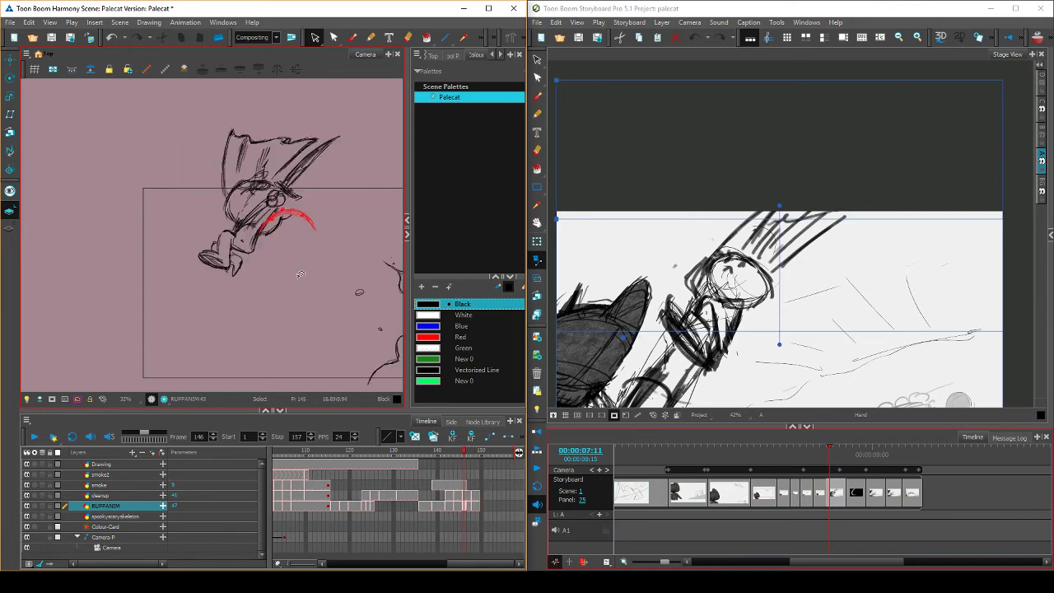
pyautogui.press('.')
pyautogui.press('.')
# Switch to Storyboard Pro and bring the whole drawing of panel 25 into view as a pose reference
pyautogui.moveTo(296, 377)
pyautogui.mouseDown()
pyautogui.moveTo(313, 326)
pyautogui.moveTo(308, 302)
pyautogui.moveTo(336, 329)
pyautogui.mouseUp()
pyautogui.click(819, 163)
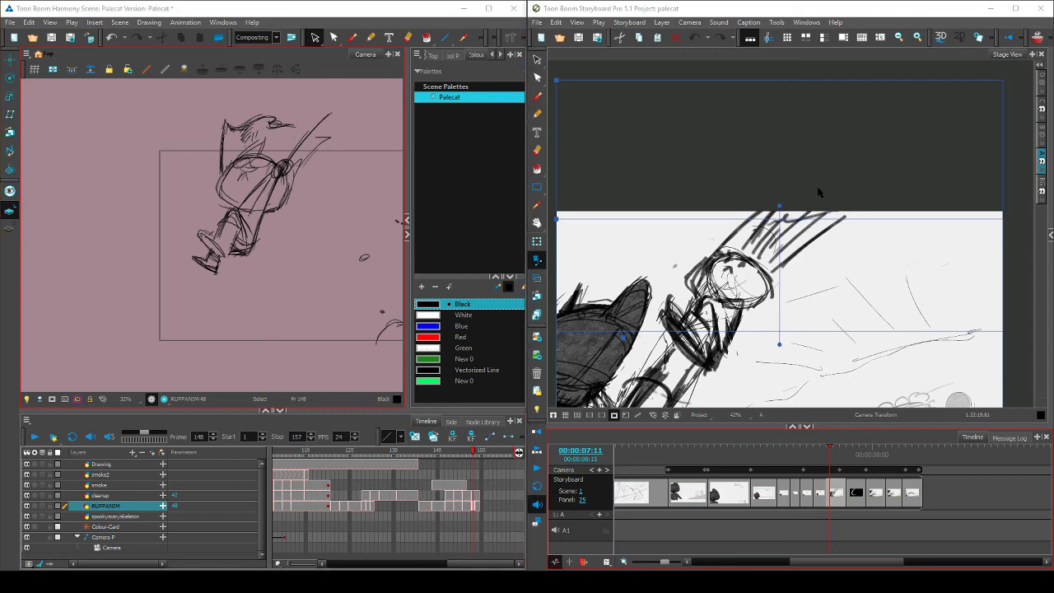
pyautogui.click(821, 195)
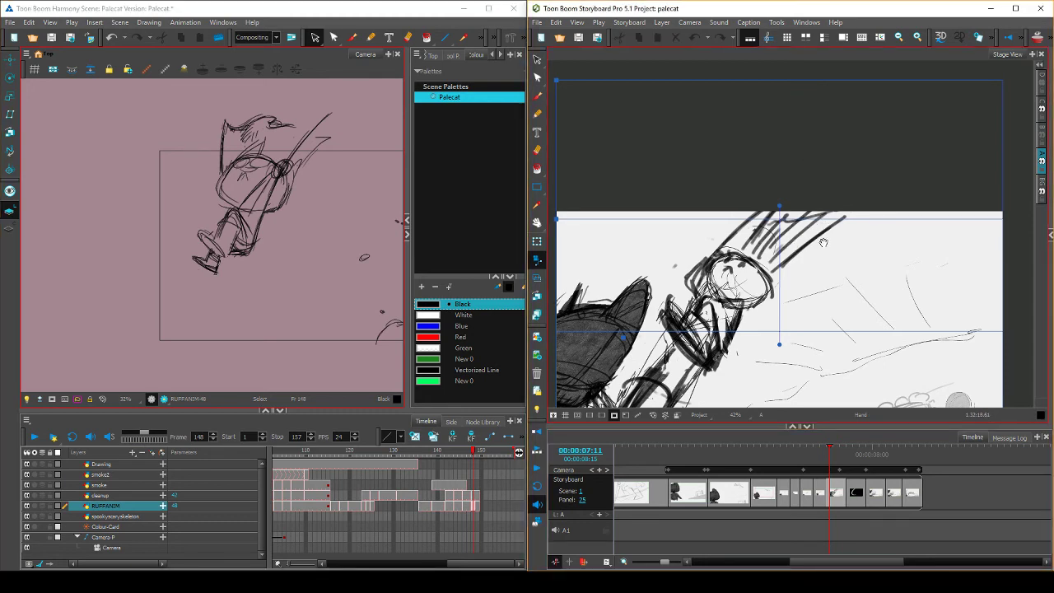
pyautogui.moveTo(812, 291); pyautogui.dragTo(848, 209)
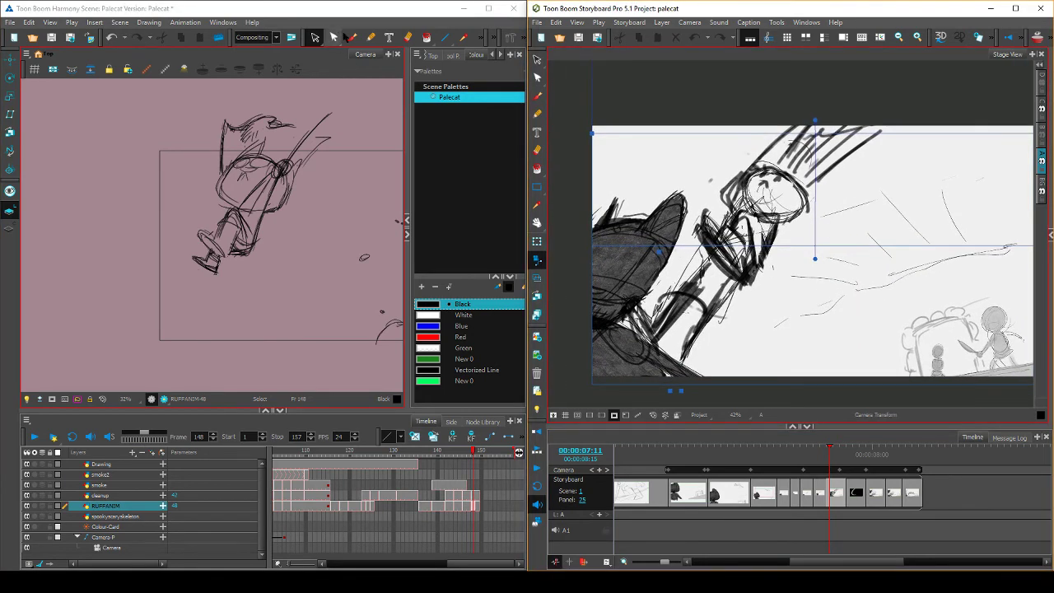
# Return to Harmony, activate the Brush tool and save the scene
pyautogui.click(354, 41)
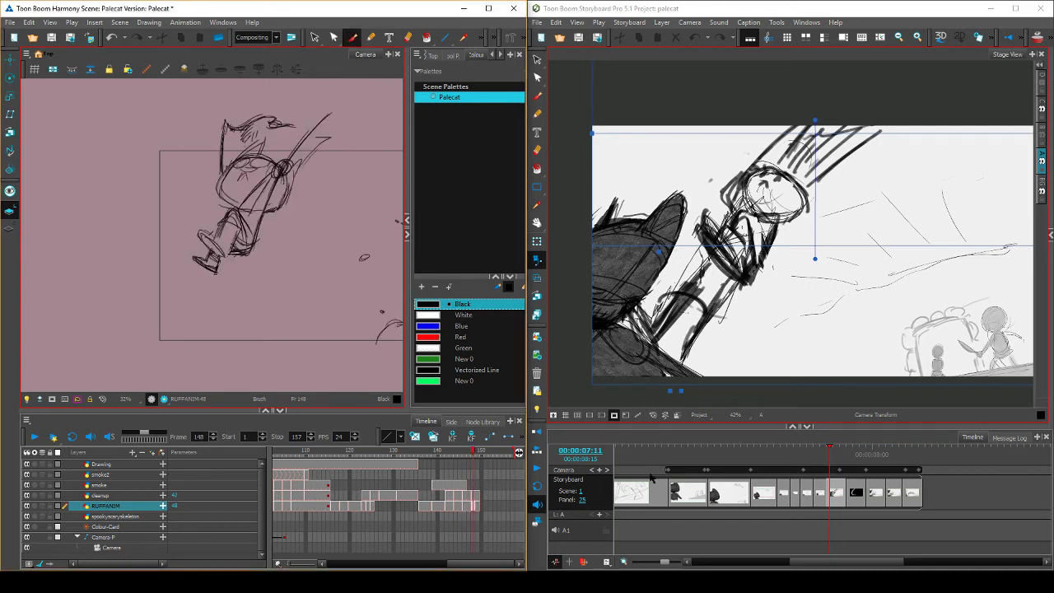
pyautogui.hotkey('ctrl', 's')
pyautogui.press('.')
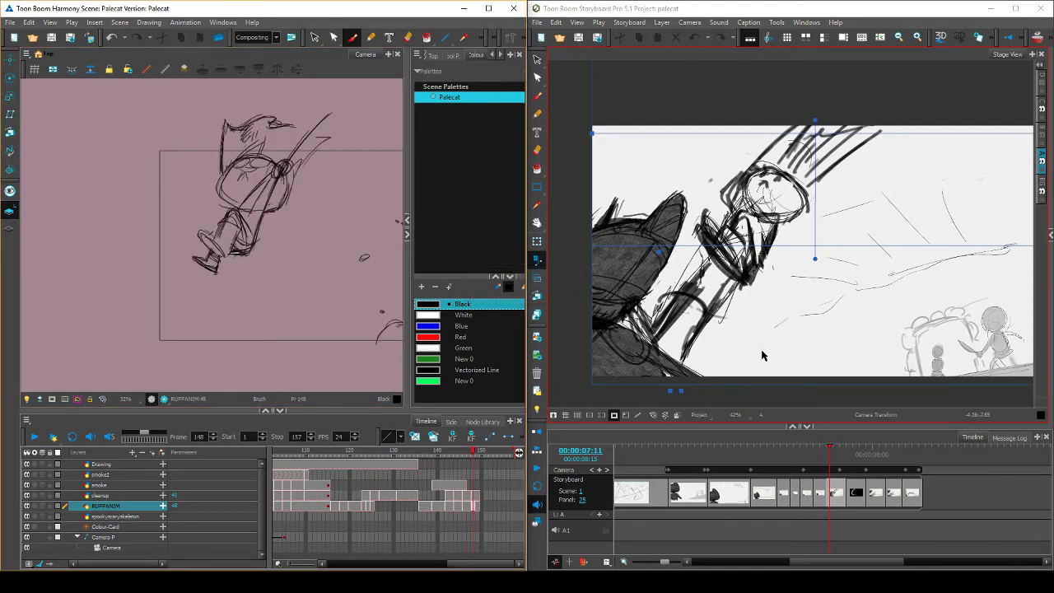
# Step through panels 24 and 25 in Storyboard Pro to examine the character's descent towards the cat
pyautogui.click(773, 357)
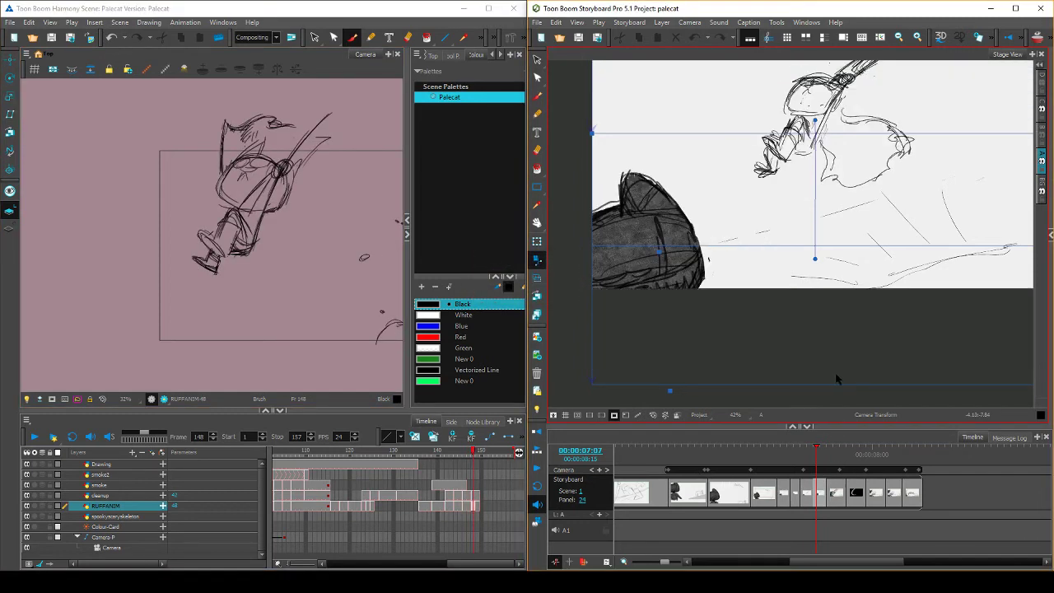
pyautogui.press('.')
pyautogui.press('.')
pyautogui.press('.')
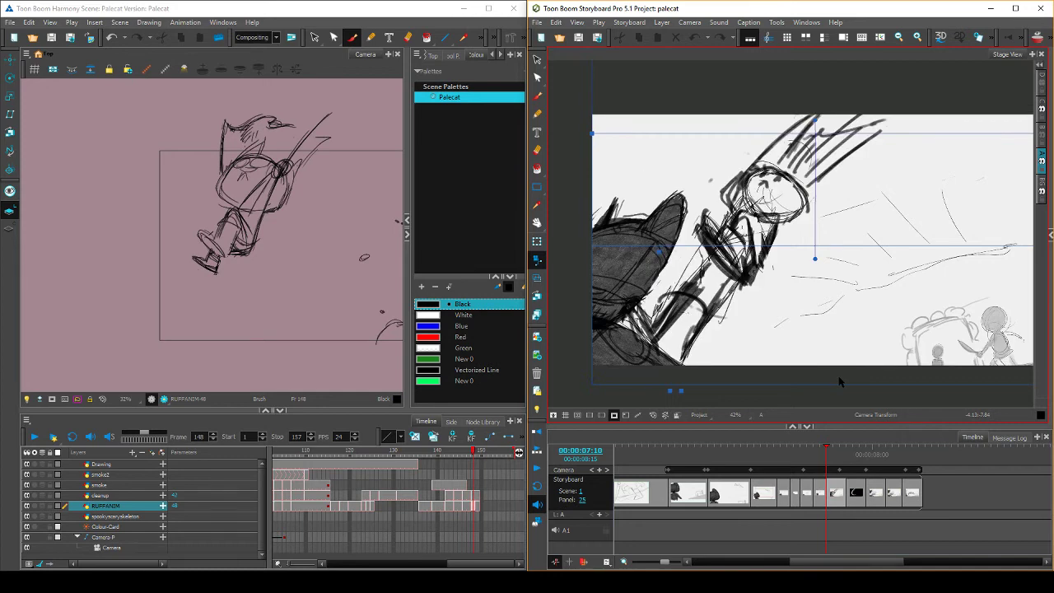
pyautogui.press('.')
pyautogui.press('.')
pyautogui.press('.')
pyautogui.press('.')
# Return to Harmony and mark a tiny brush dot just below the camera frame on frame 148 of RUFFANIM
pyautogui.click(338, 364)
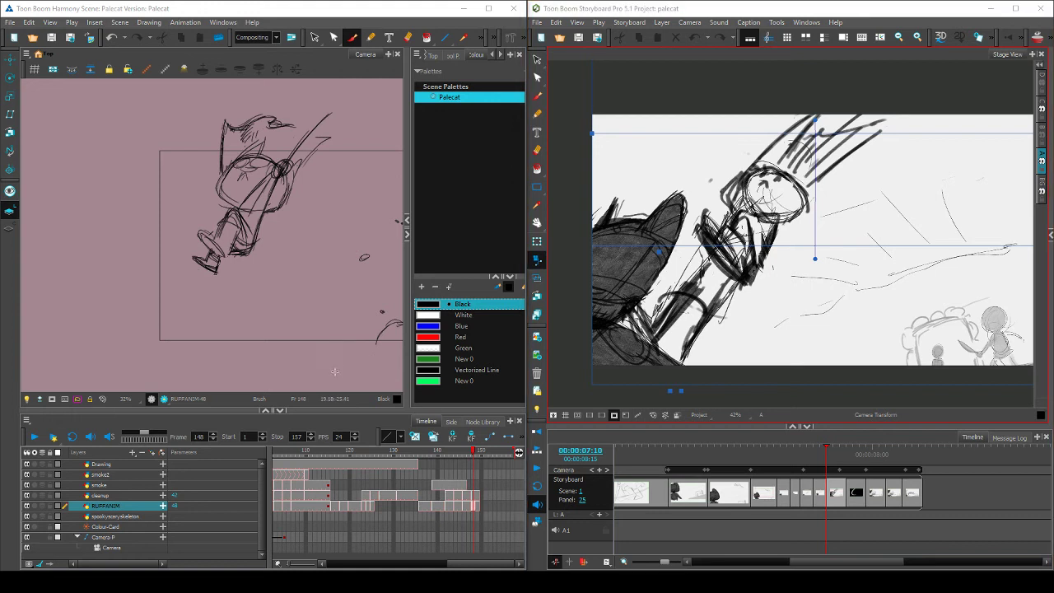
pyautogui.click(327, 351)
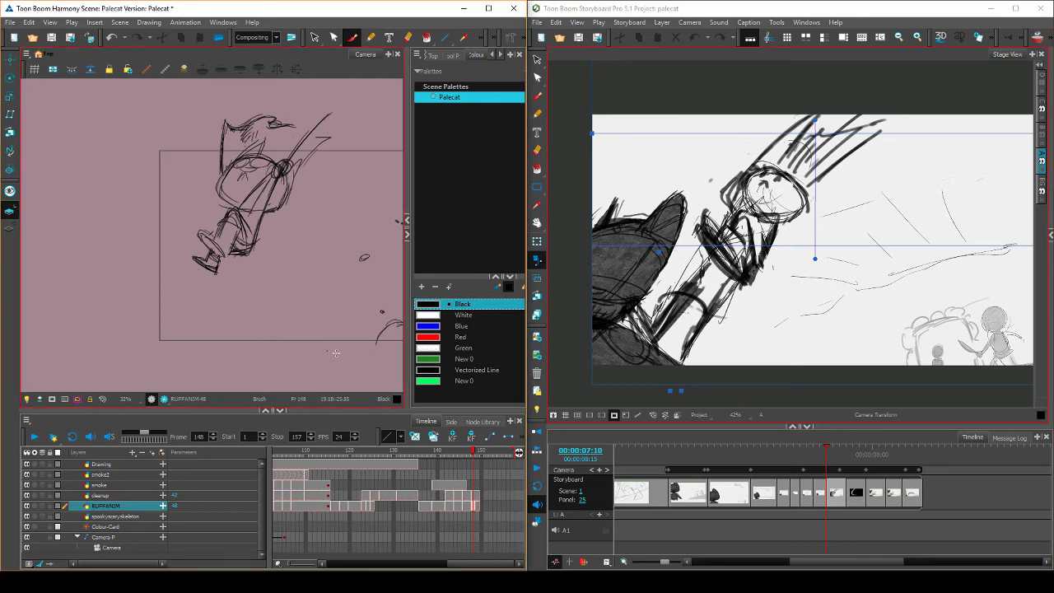
pyautogui.scroll(-2, 122, 251)
pyautogui.scroll(1, 122, 251)
# Flip through frames 147 to 150 to examine the character's motion leading into the next empty drawing
pyautogui.press('.')
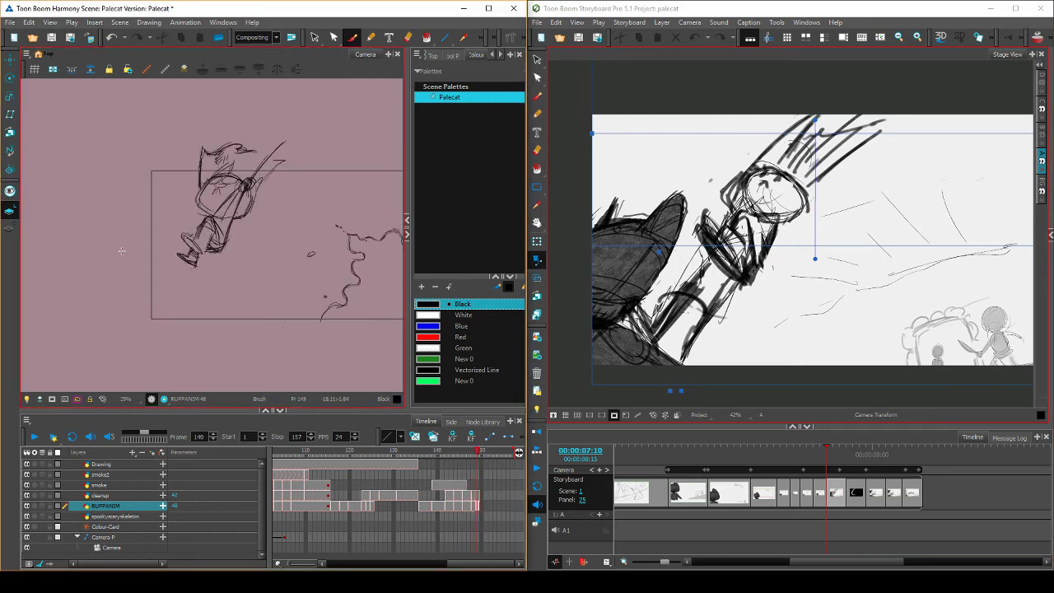
pyautogui.press('.')
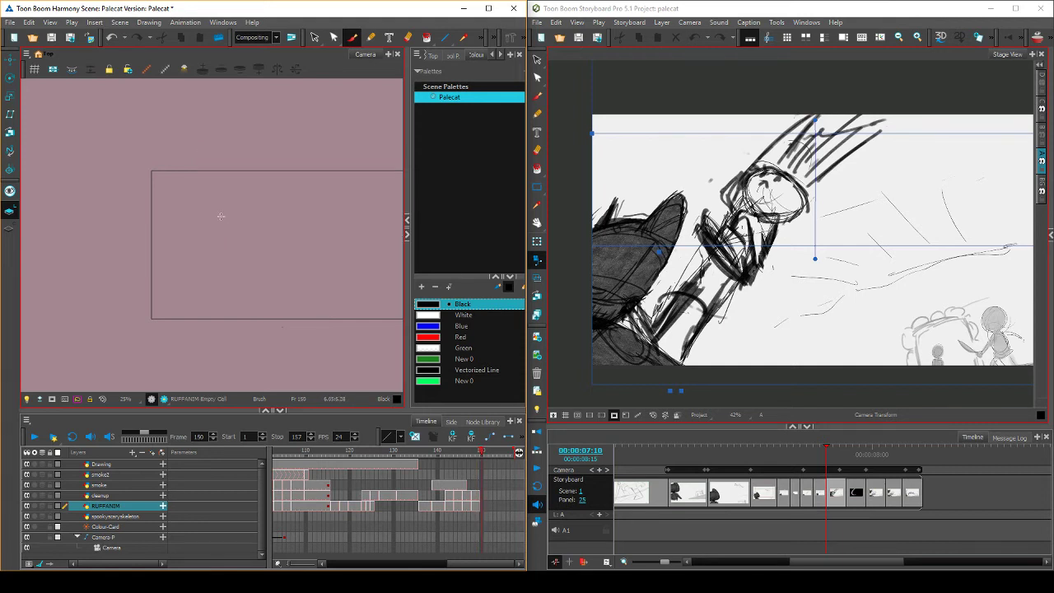
pyautogui.press('.')
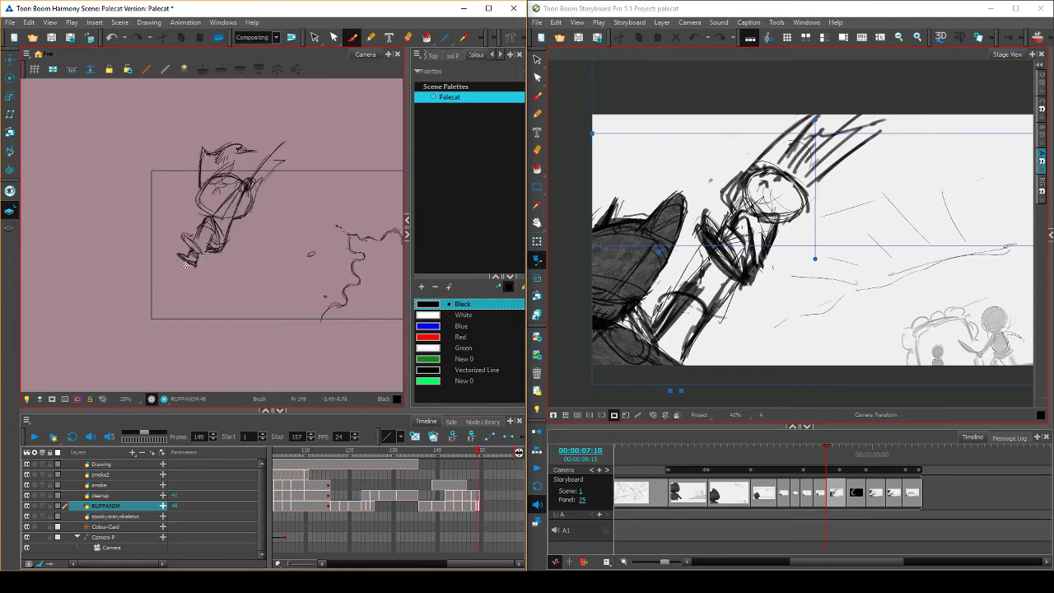
pyautogui.press('.')
pyautogui.press('.')
pyautogui.press('.')
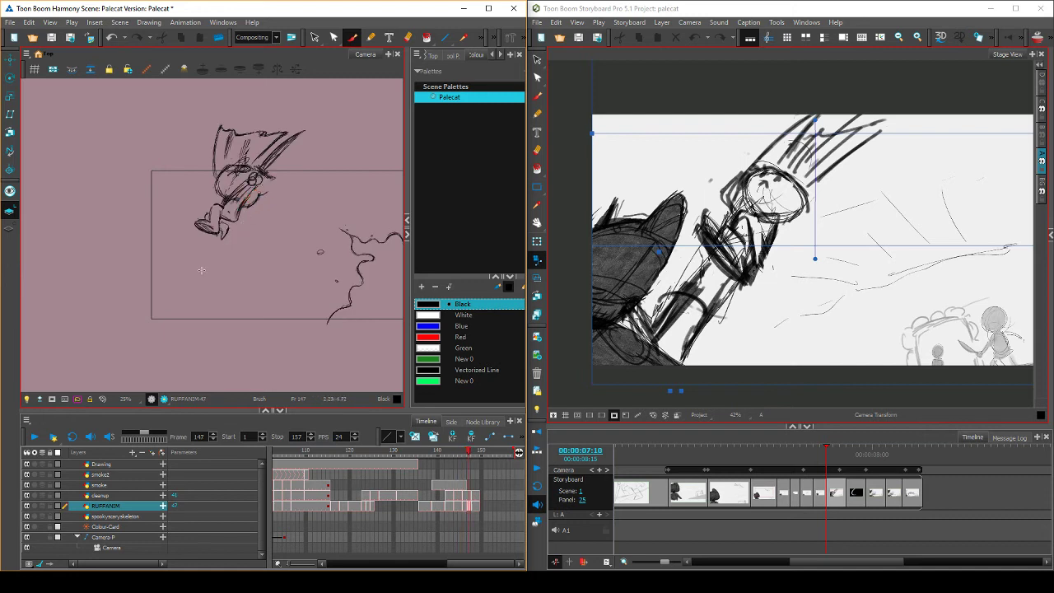
# Sketch the character's extended leg and foot across the lower-left corner of the camera frame on frame 150 of RUFFANIM
pyautogui.press('.')
pyautogui.press('.')
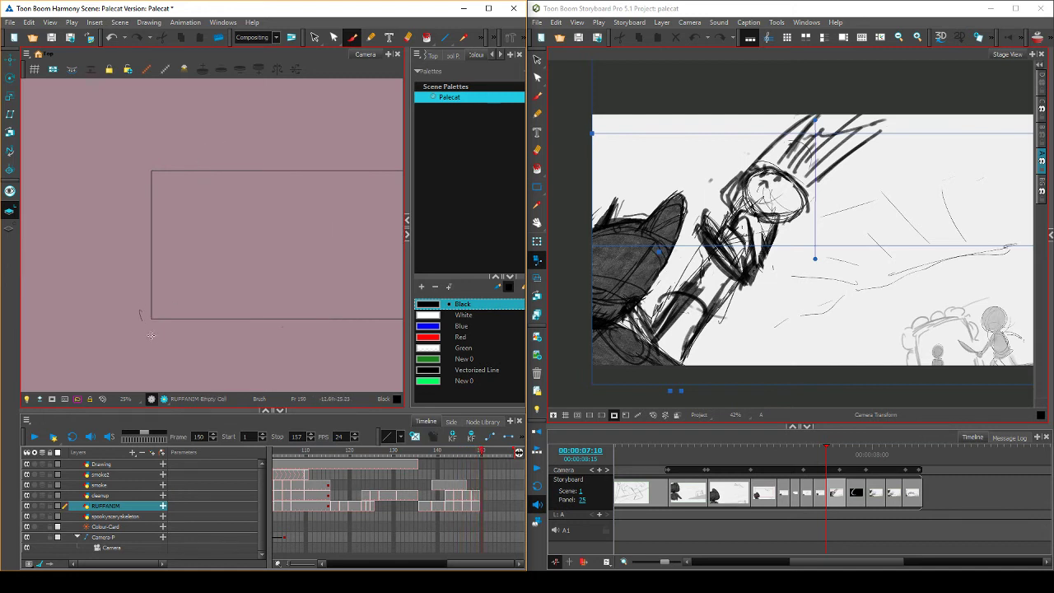
pyautogui.moveTo(151, 335)
pyautogui.mouseDown()
pyautogui.moveTo(136, 310)
pyautogui.moveTo(187, 252)
pyautogui.moveTo(184, 284)
pyautogui.mouseUp()
pyautogui.moveTo(160, 339); pyautogui.dragTo(190, 265)
pyautogui.press(',')
pyautogui.press('.')
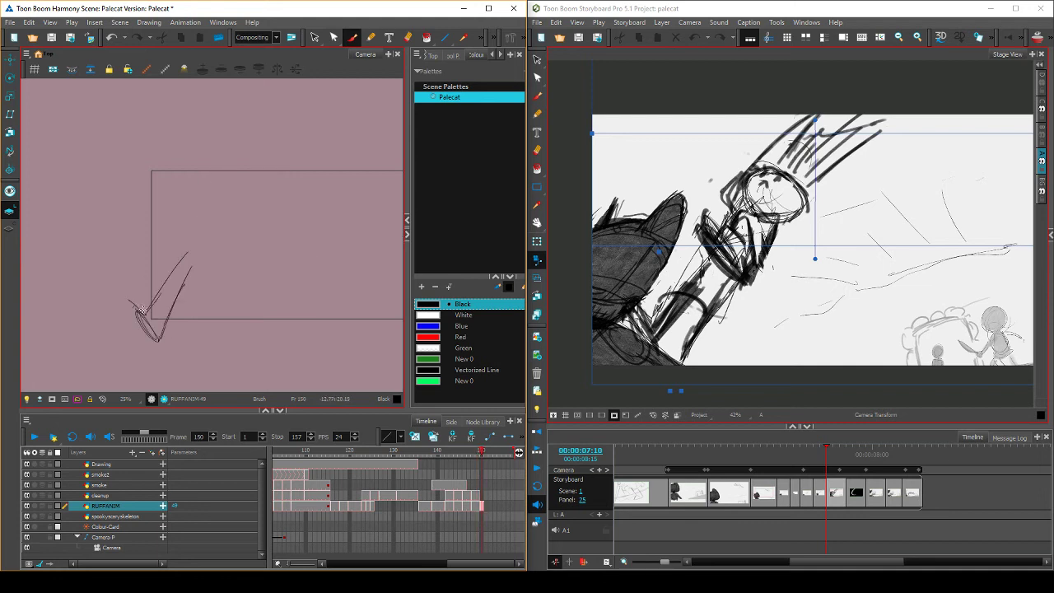
pyautogui.press(',')
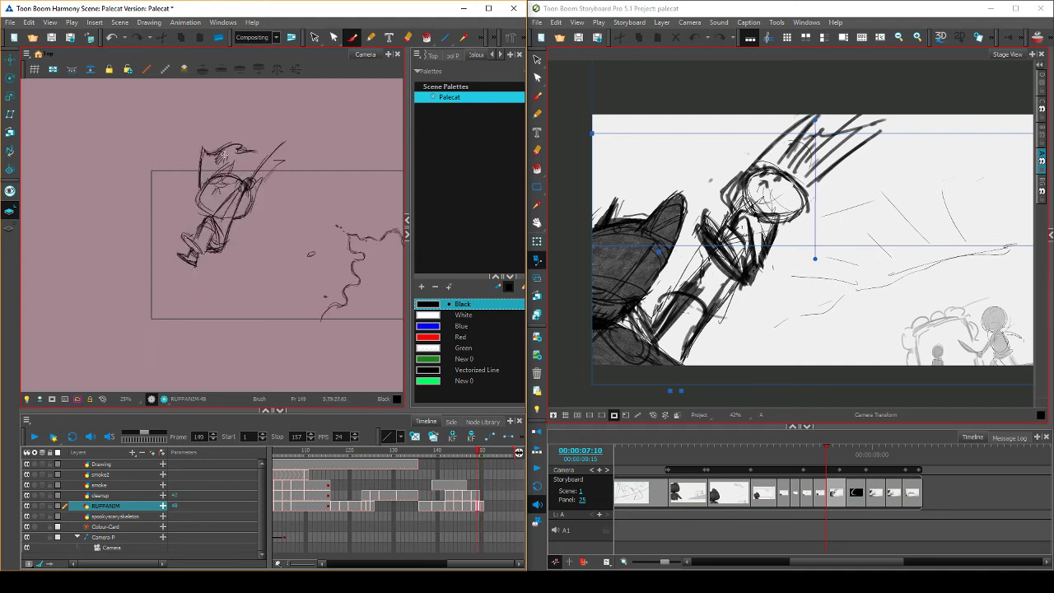
pyautogui.press('.')
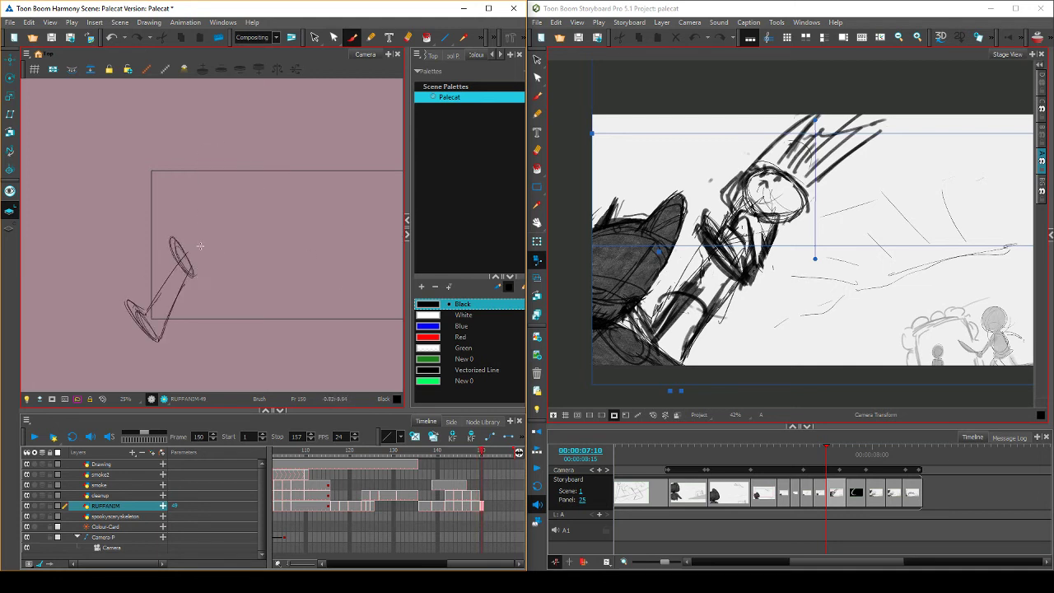
# Sketch the bent second leg and hip at the upper end of the extended leg on frame 150, comparing with the previous drawing
pyautogui.press(',')
pyautogui.press('.')
pyautogui.press(',')
pyautogui.press(',')
pyautogui.press('.')
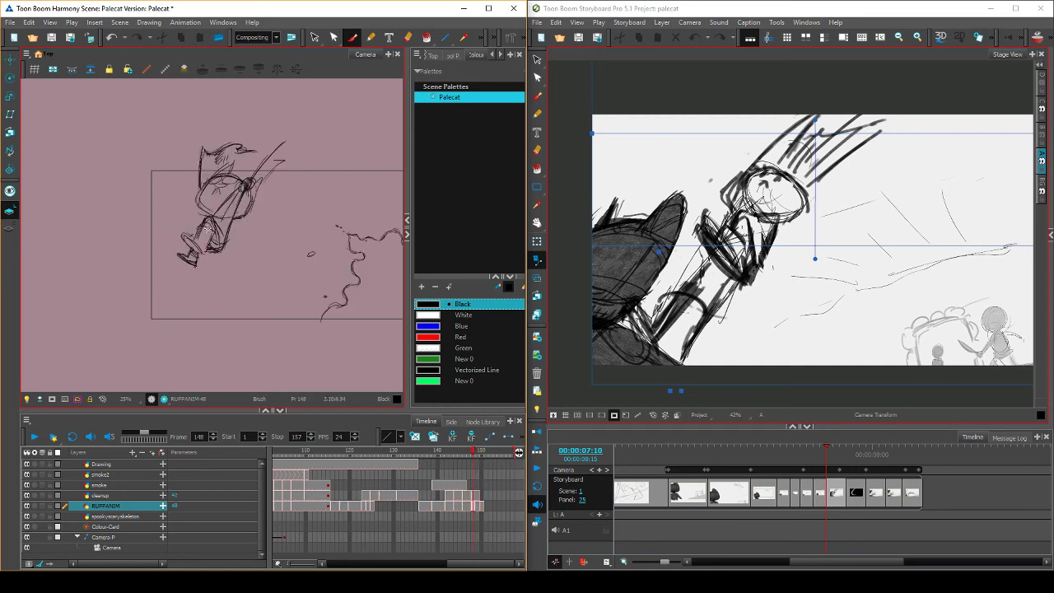
pyautogui.press('.')
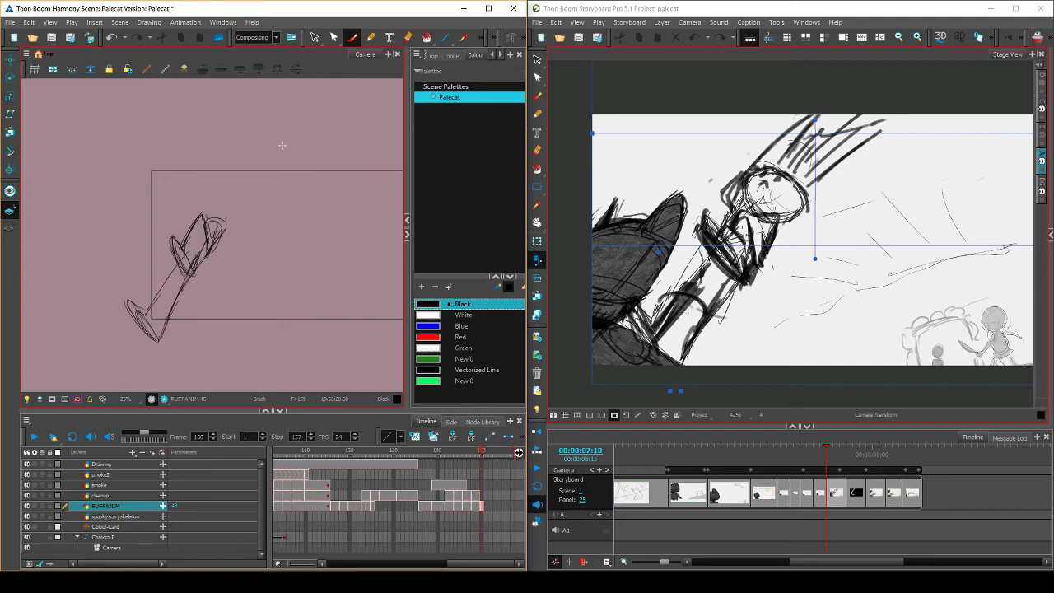
pyautogui.press(',')
pyautogui.press('.')
pyautogui.moveTo(218, 223); pyautogui.dragTo(194, 261)
# Check the leg pose against the preceding frames and sketch a loose line alongside the extended leg on frame 150
pyautogui.press(',')
pyautogui.press('.')
pyautogui.press(',')
pyautogui.press('.')
pyautogui.press(',')
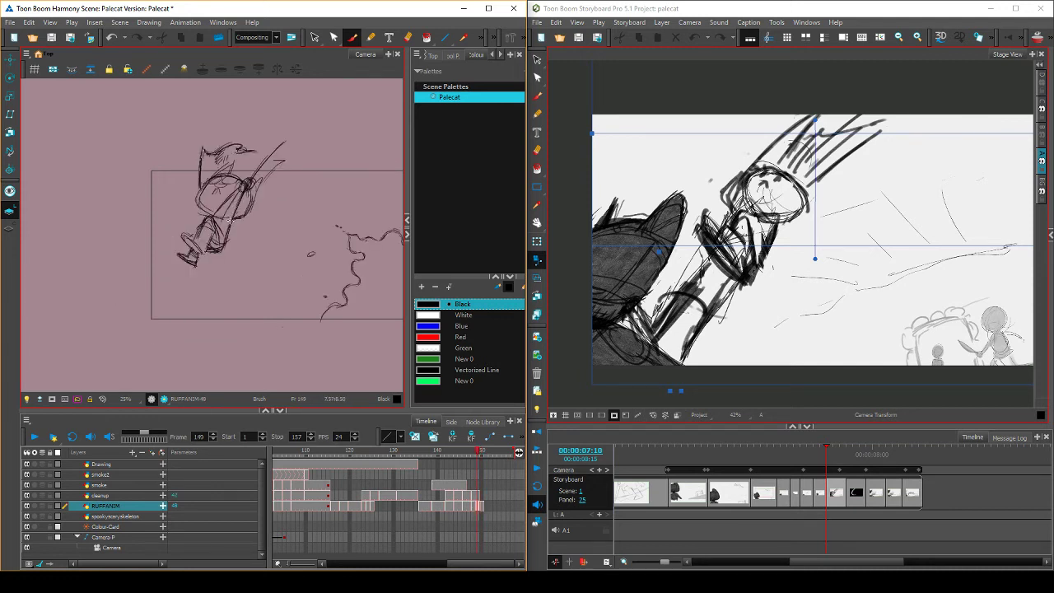
pyautogui.press('.')
pyautogui.press(',')
pyautogui.press(',')
pyautogui.press('.')
pyautogui.press(',')
pyautogui.press('.')
pyautogui.press('.')
pyautogui.press(',')
pyautogui.press('.')
pyautogui.moveTo(196, 298); pyautogui.dragTo(184, 332)
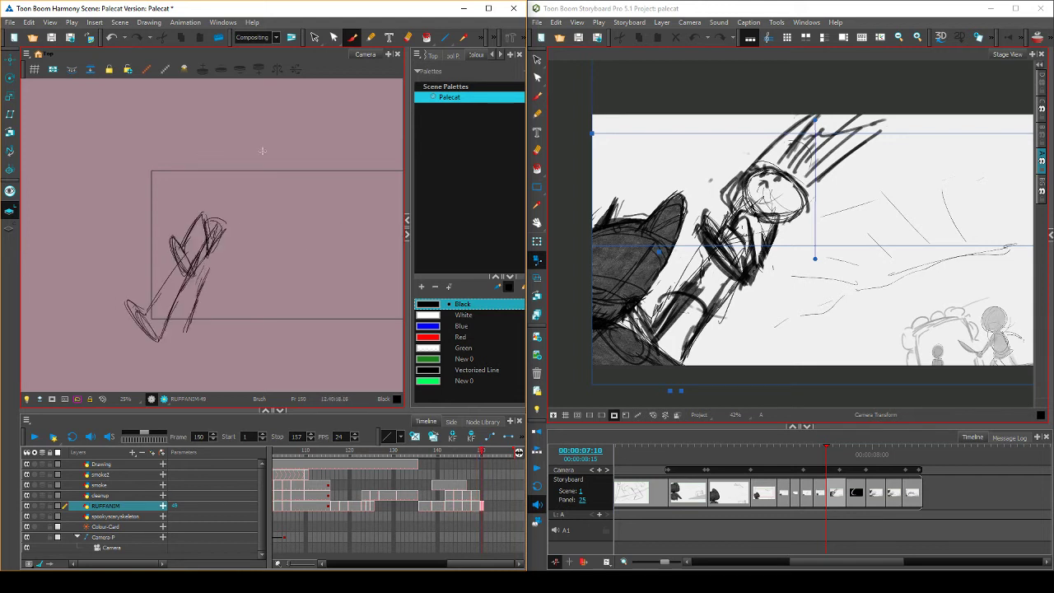
# Select the leg strokes on frame 150, move them slightly right and rotate them a little counterclockwise
pyautogui.click(314, 36)
pyautogui.moveTo(203, 261)
pyautogui.mouseDown()
pyautogui.moveTo(159, 229)
pyautogui.moveTo(184, 302)
pyautogui.moveTo(204, 257)
pyautogui.moveTo(214, 261)
pyautogui.moveTo(188, 320)
pyautogui.moveTo(197, 287)
pyautogui.mouseUp()
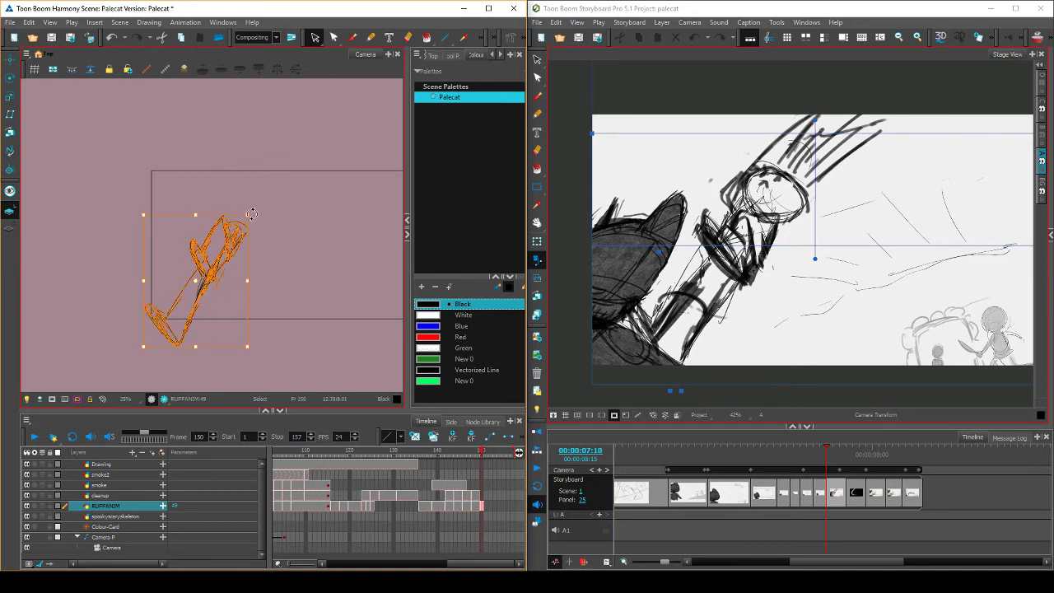
pyautogui.moveTo(251, 214); pyautogui.dragTo(245, 211)
pyautogui.moveTo(211, 260); pyautogui.dragTo(211, 259)
pyautogui.click(284, 200)
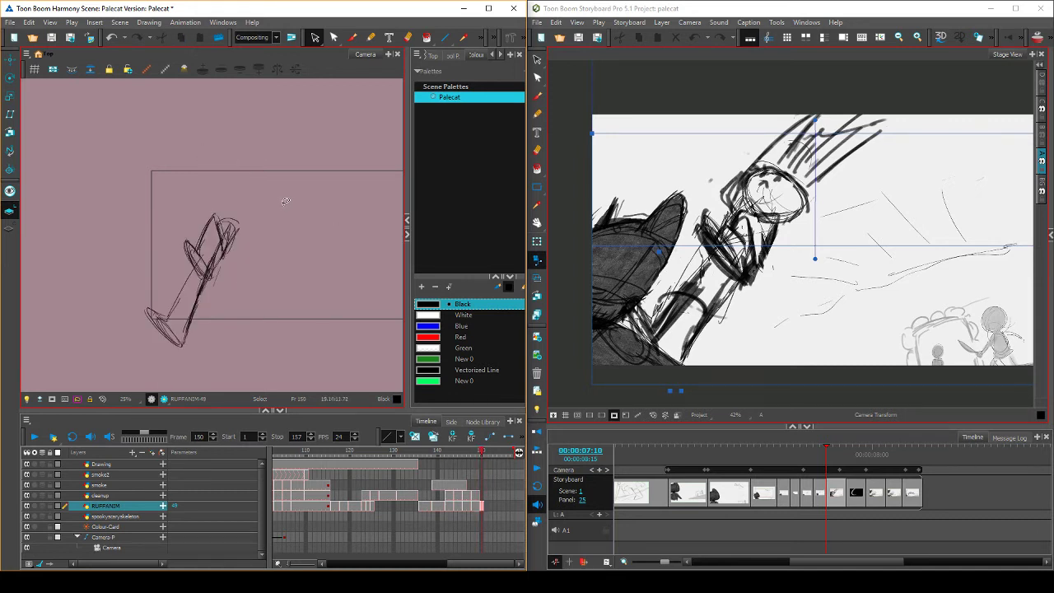
# Compare the leg drawing with its neighbours, then select all its strokes and fine-tune their rotation
pyautogui.press('f')
pyautogui.press('f')
pyautogui.press('g')
pyautogui.press('g')
pyautogui.hotkey('ctrl', 'a')
pyautogui.moveTo(250, 207)
pyautogui.mouseDown()
pyautogui.moveTo(258, 211)
pyautogui.moveTo(146, 352)
pyautogui.moveTo(249, 244)
pyautogui.moveTo(246, 203)
pyautogui.mouseUp()
pyautogui.click(263, 206)
pyautogui.press('f')
pyautogui.press('g')
pyautogui.click(265, 202)
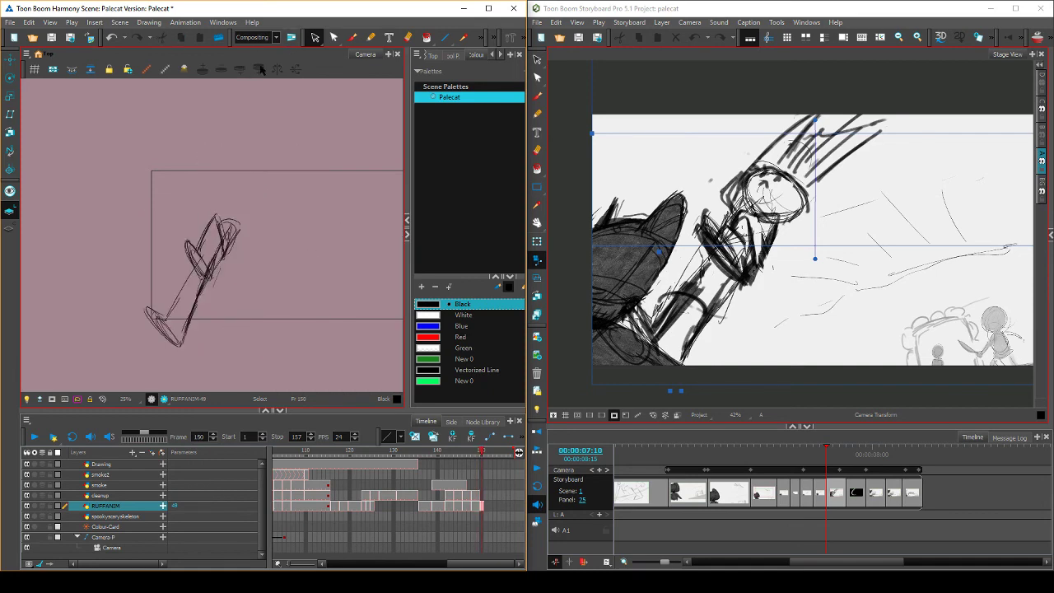
# Brush a round head above the hips on frame 150 and compare it with the previous drawing
pyautogui.click(353, 37)
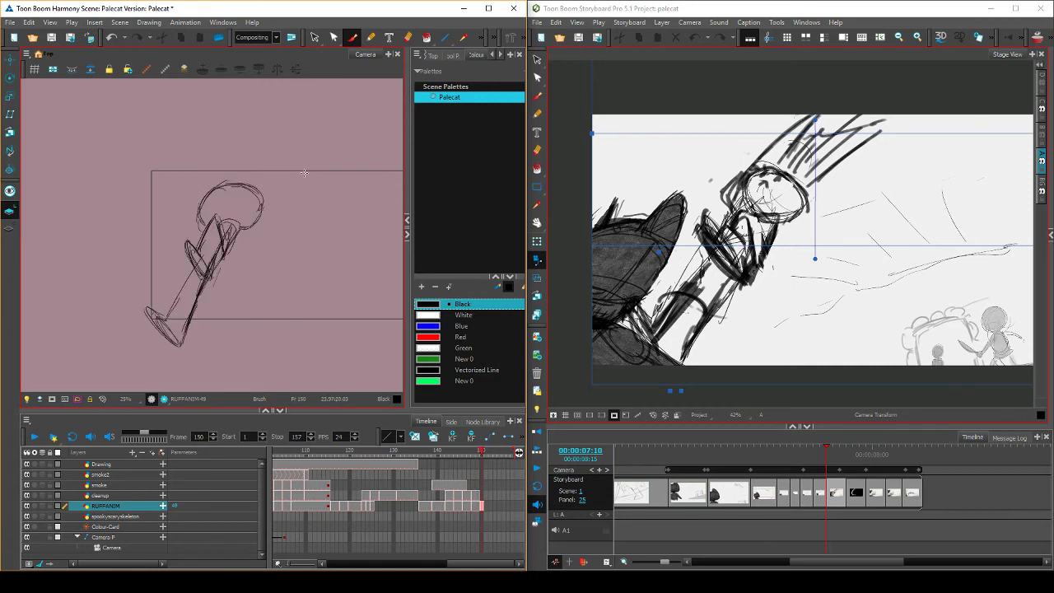
pyautogui.press(',')
pyautogui.press('.')
pyautogui.press(',')
pyautogui.press('.')
# Lasso the head and leg strokes above the foot and scale them down slightly to compress the figure on frame 150
pyautogui.click(315, 37)
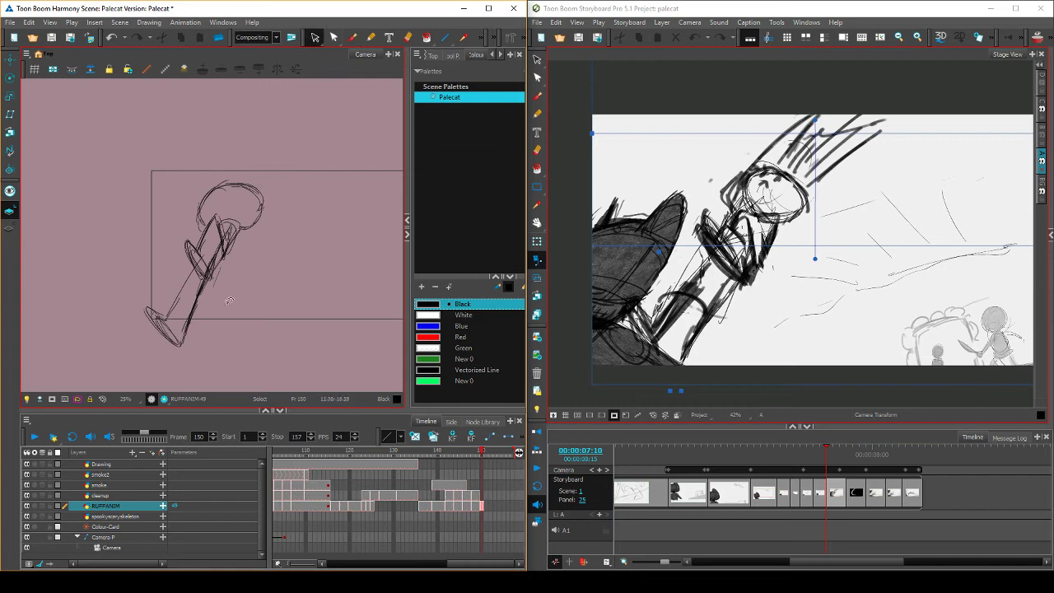
pyautogui.moveTo(229, 299); pyautogui.dragTo(249, 179)
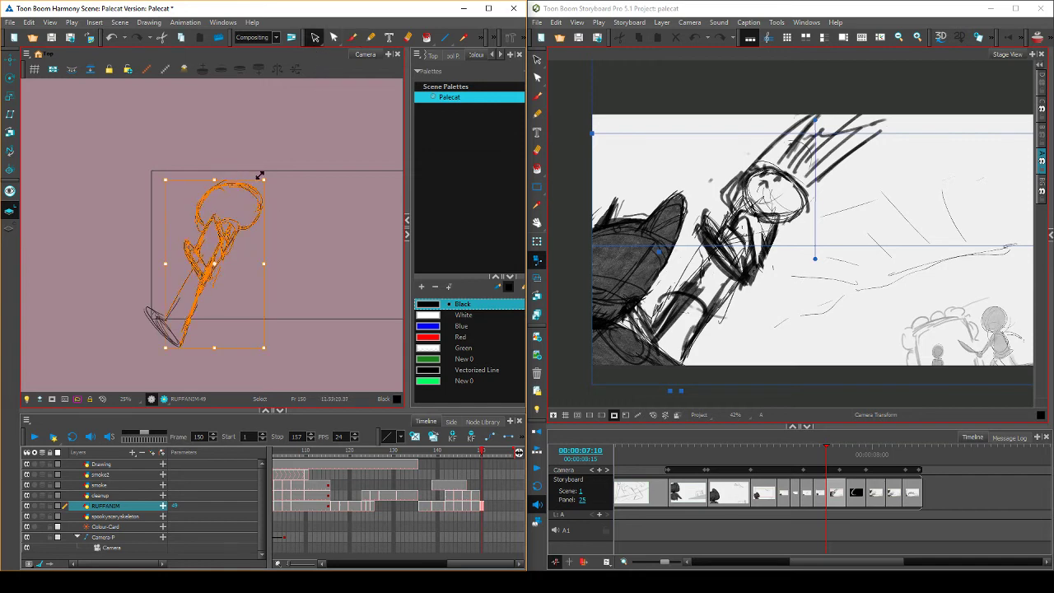
pyautogui.click(284, 158)
pyautogui.press(',')
pyautogui.press('.')
pyautogui.moveTo(266, 274)
pyautogui.mouseDown()
pyautogui.moveTo(206, 331)
pyautogui.moveTo(293, 206)
pyautogui.moveTo(276, 255)
pyautogui.mouseUp()
pyautogui.moveTo(264, 181); pyautogui.dragTo(257, 194)
pyautogui.click(280, 177)
pyautogui.press(',')
pyautogui.press('.')
pyautogui.moveTo(245, 253)
pyautogui.mouseDown()
pyautogui.moveTo(193, 202)
pyautogui.moveTo(262, 227)
pyautogui.moveTo(250, 198)
pyautogui.mouseUp()
pyautogui.click(281, 182)
pyautogui.press(',')
pyautogui.press('.')
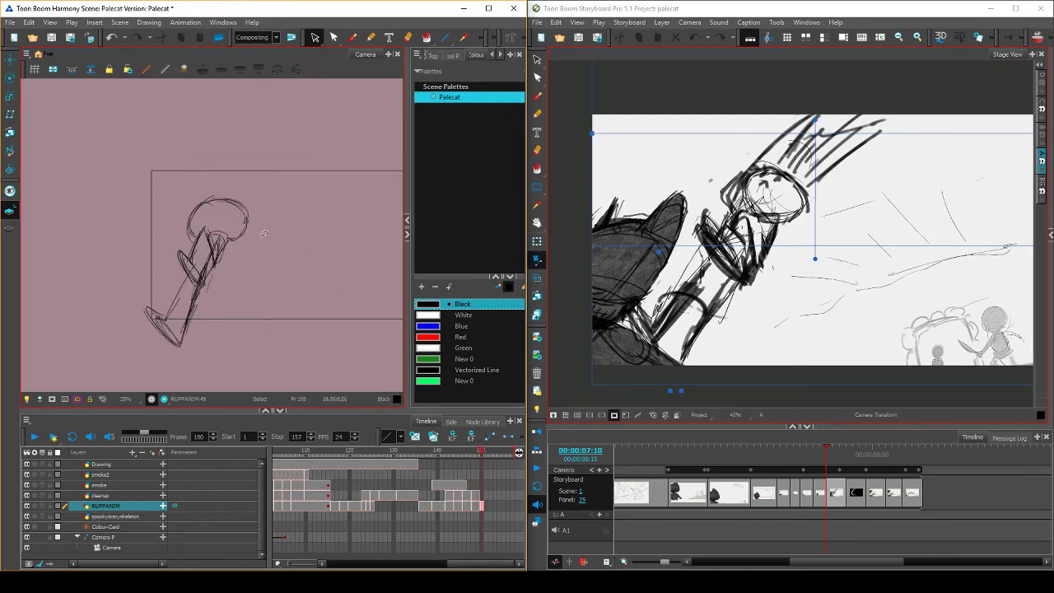
# Select the whole figure on frame 150 and move it slightly down and left to follow the previous drawing
pyautogui.hotkey('ctrl', 'a')
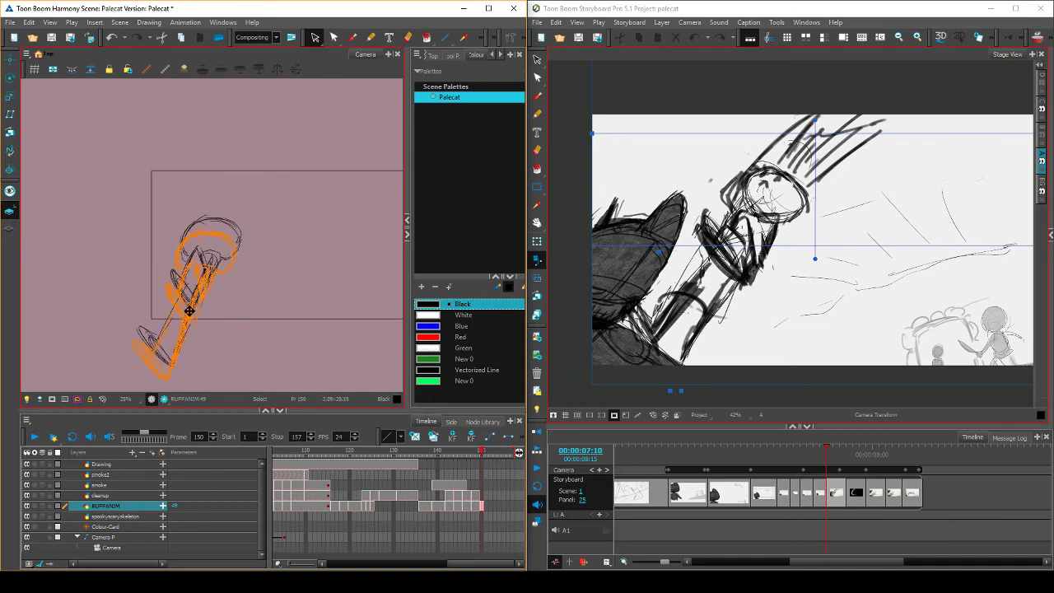
pyautogui.moveTo(189, 311); pyautogui.dragTo(189, 305)
pyautogui.press(',')
pyautogui.press('.')
pyautogui.press(',')
pyautogui.press('.')
pyautogui.press(',')
pyautogui.press('.')
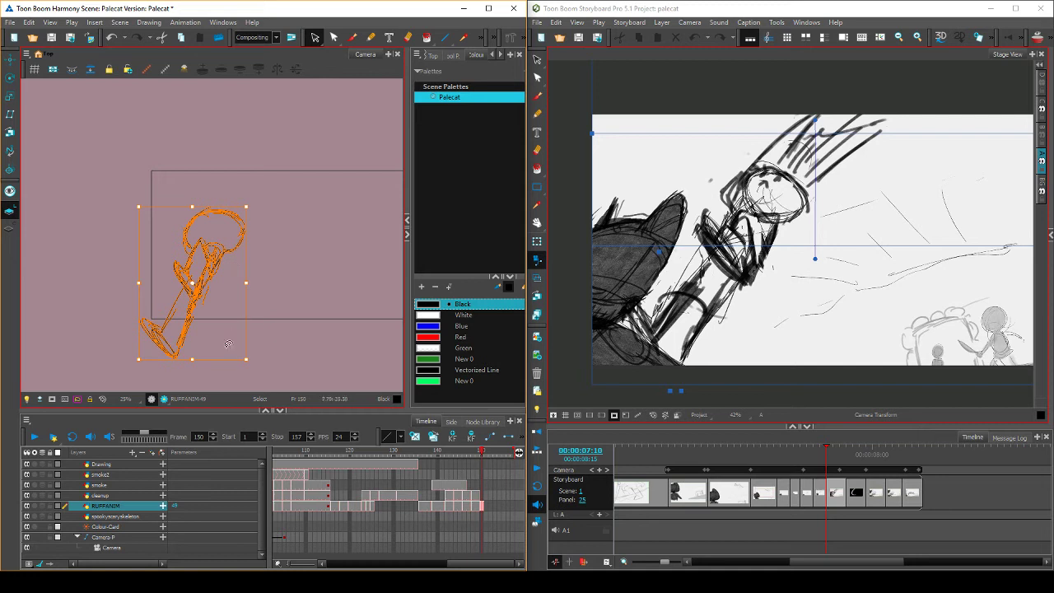
# Lasso the head and legs on frame 150 and shift them slightly down relative to the foot
pyautogui.click(278, 275)
pyautogui.press(',')
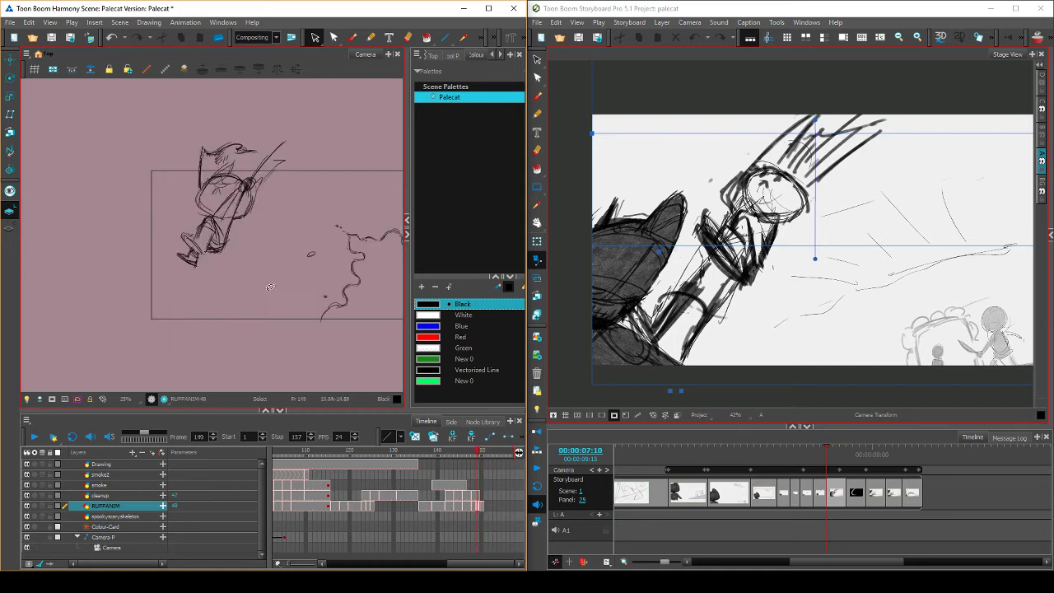
pyautogui.press('.')
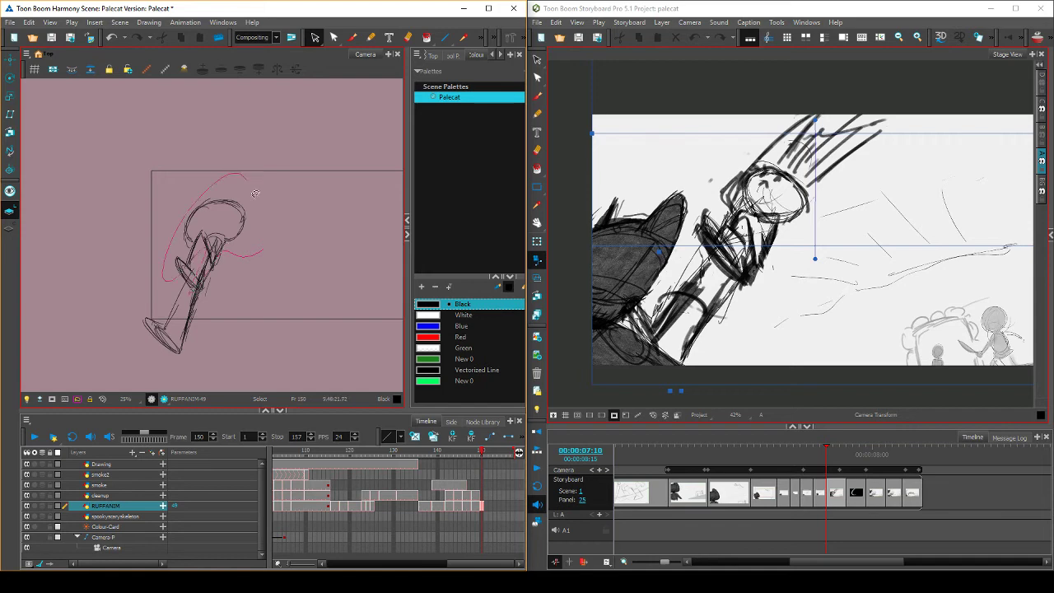
pyautogui.moveTo(255, 192); pyautogui.dragTo(217, 254)
pyautogui.press(',')
pyautogui.press('.')
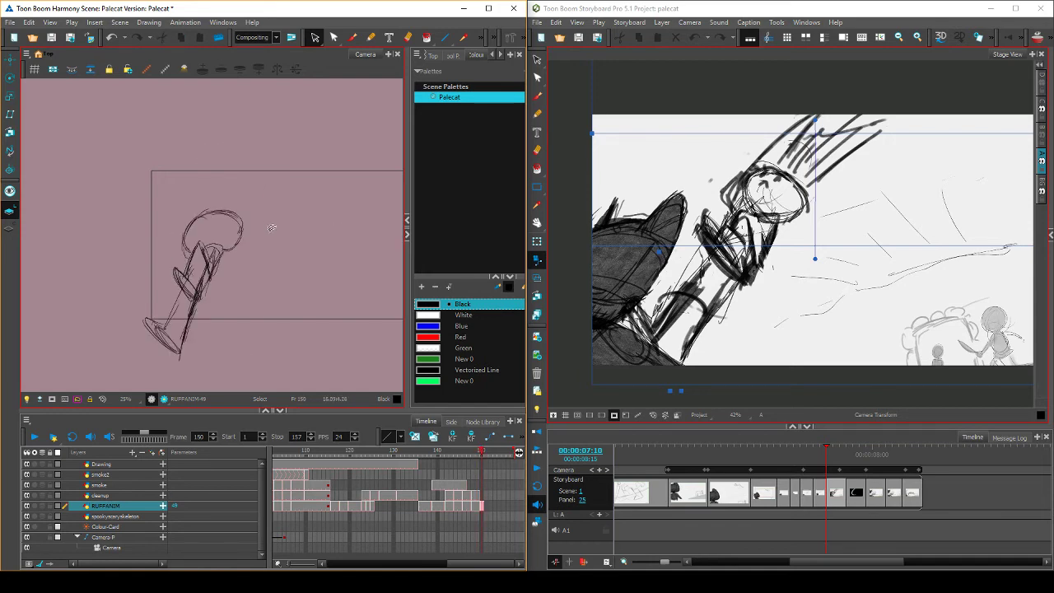
pyautogui.press(',')
pyautogui.press('.')
pyautogui.press(',')
pyautogui.press('.')
# Select the figure's strokes on frame 150 and nudge them slightly left
pyautogui.moveTo(242, 272)
pyautogui.mouseDown()
pyautogui.moveTo(275, 196)
pyautogui.moveTo(252, 250)
pyautogui.mouseUp()
pyautogui.moveTo(200, 285); pyautogui.dragTo(192, 288)
pyautogui.click(234, 256)
pyautogui.press(',')
pyautogui.press('.')
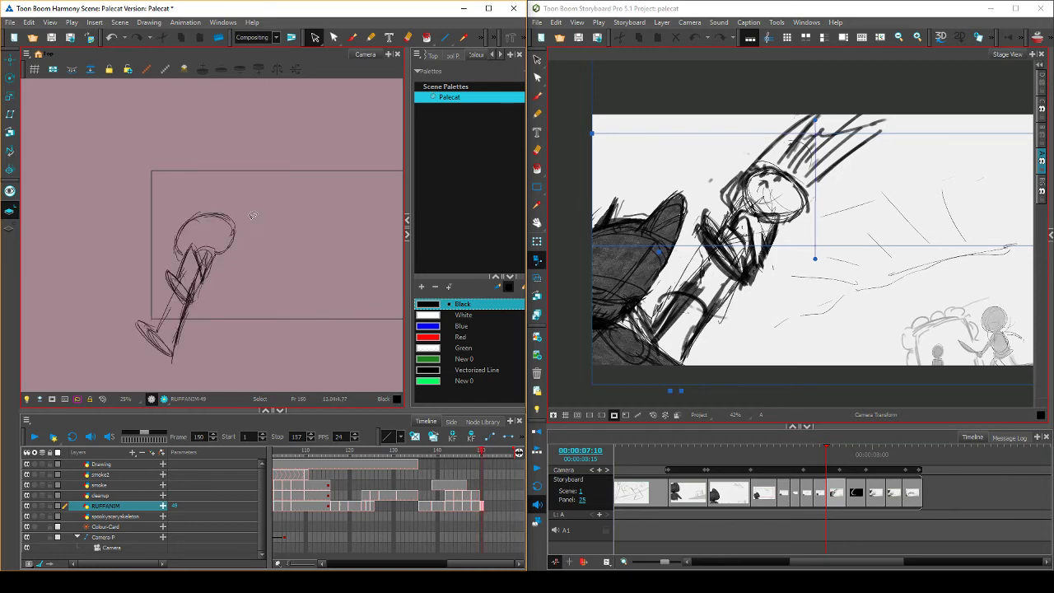
# Lasso the head outline and adjust its placement over the hips, checking it against frame 149
pyautogui.moveTo(252, 247)
pyautogui.mouseDown()
pyautogui.moveTo(253, 202)
pyautogui.moveTo(246, 223)
pyautogui.moveTo(246, 211)
pyautogui.mouseUp()
pyautogui.click(274, 214)
pyautogui.press(',')
pyautogui.press('.')
pyautogui.press(',')
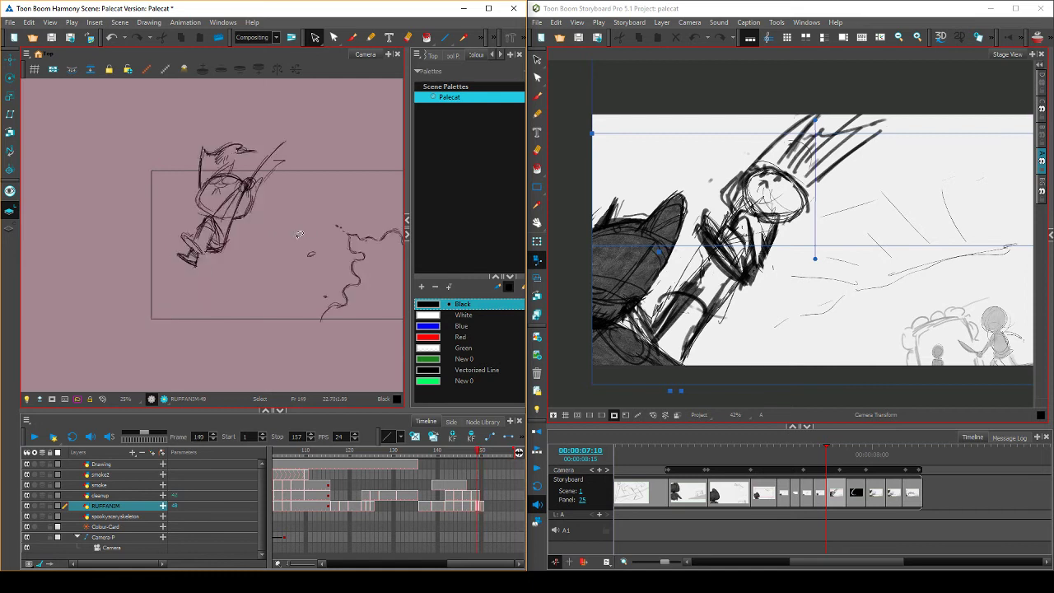
pyautogui.press('.')
pyautogui.press(',')
pyautogui.press('.')
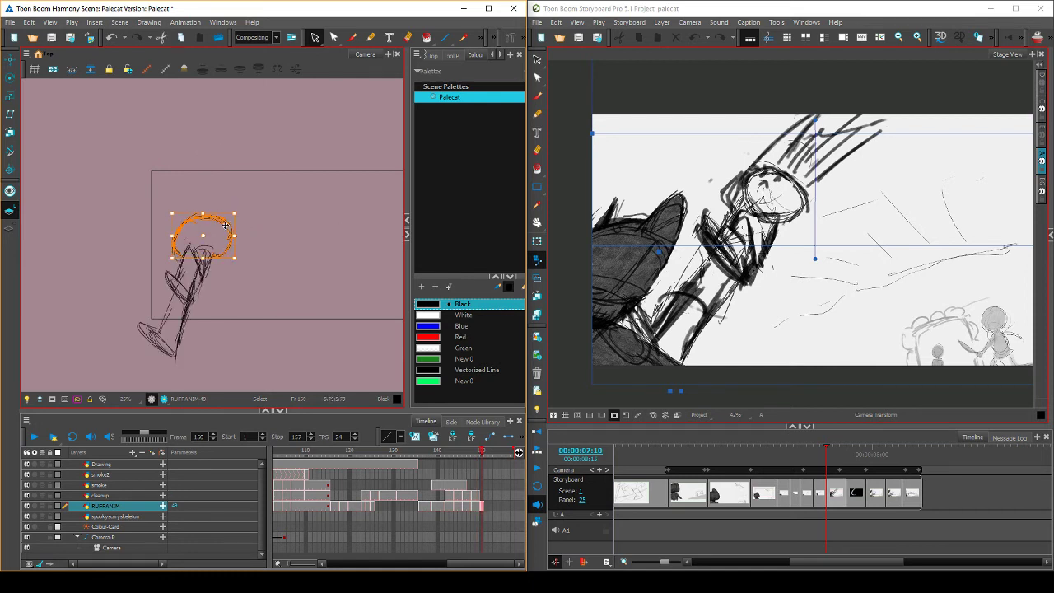
pyautogui.press(',')
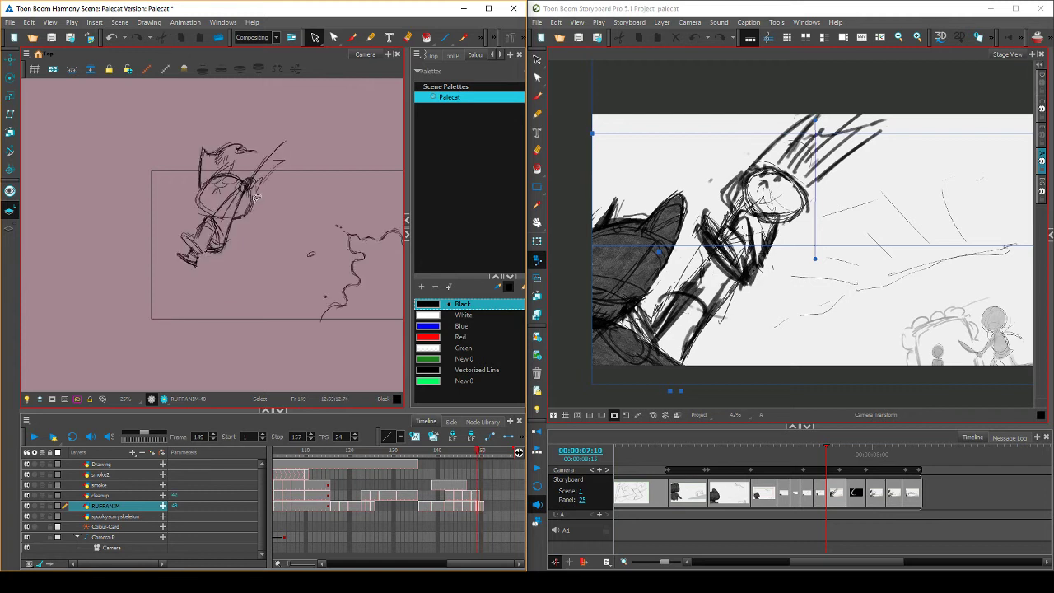
pyautogui.press('.')
# Brush small face marks on the head and a raised arm ending in a round hand on frame 150
pyautogui.click(353, 37)
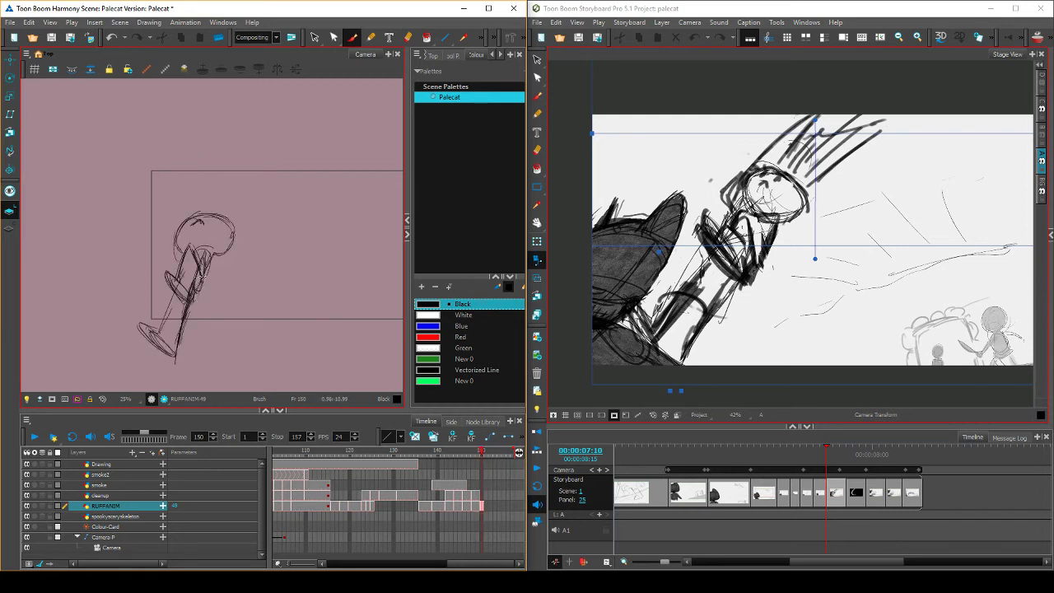
pyautogui.moveTo(201, 287); pyautogui.dragTo(237, 200)
pyautogui.press(',')
pyautogui.press('.')
pyautogui.moveTo(199, 248)
pyautogui.mouseDown()
pyautogui.moveTo(238, 208)
pyautogui.moveTo(232, 196)
pyautogui.mouseUp()
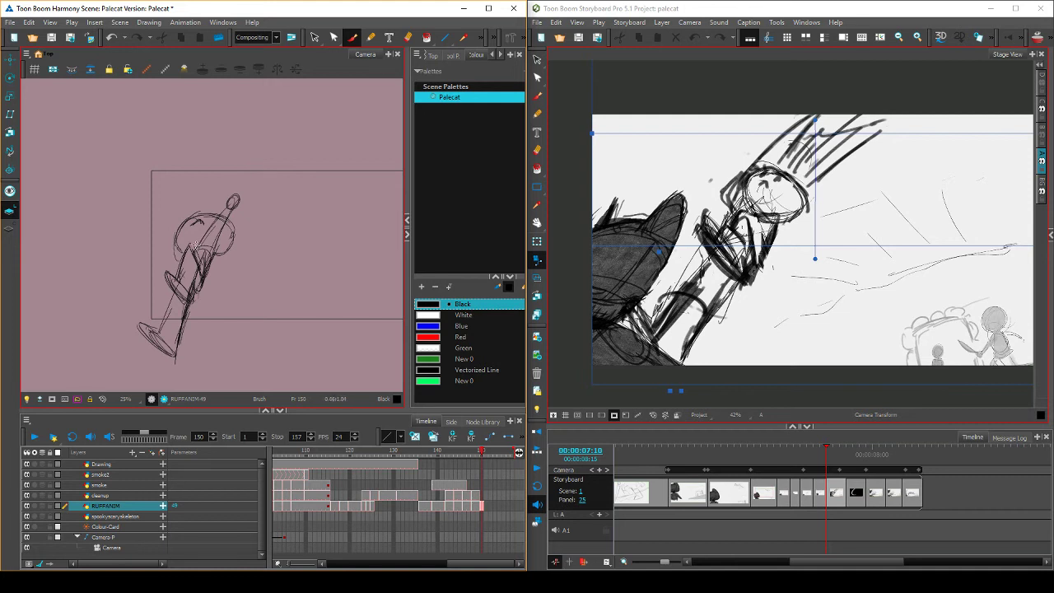
pyautogui.moveTo(196, 246); pyautogui.dragTo(223, 209)
pyautogui.press(',')
pyautogui.press('.')
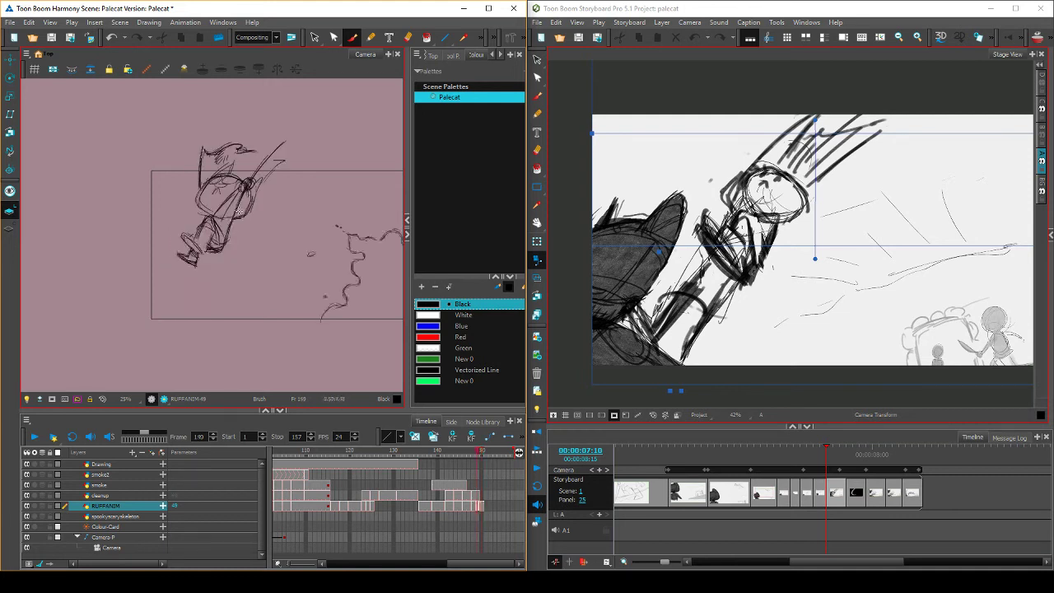
pyautogui.press('.')
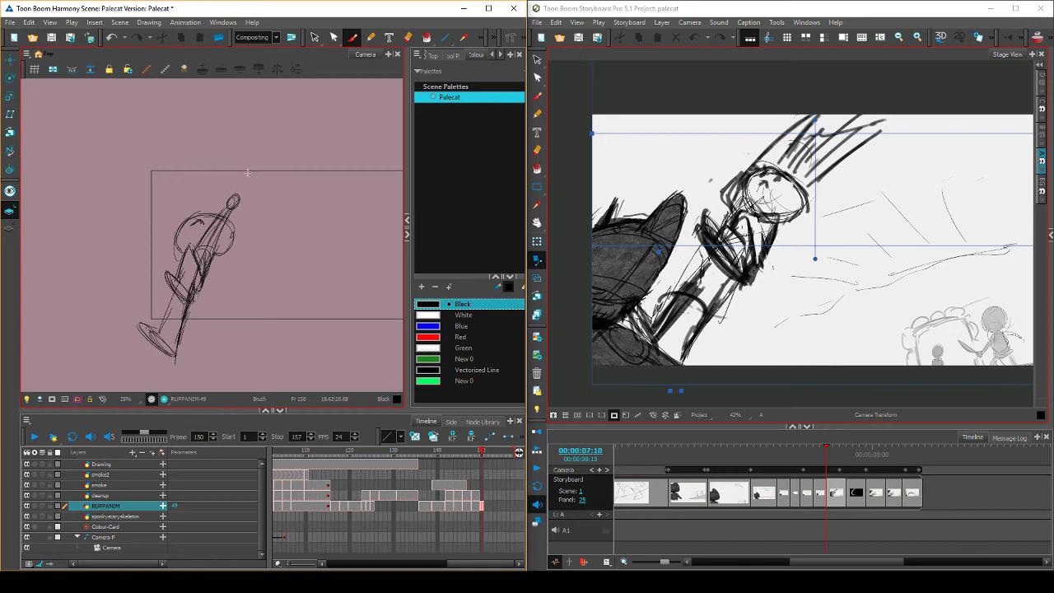
# Sketch a long tapering blade extending diagonally up from the raised hand on frame 150
pyautogui.moveTo(238, 190); pyautogui.dragTo(275, 141)
pyautogui.moveTo(238, 193); pyautogui.dragTo(271, 149)
pyautogui.press(',')
pyautogui.press(',')
pyautogui.press(',')
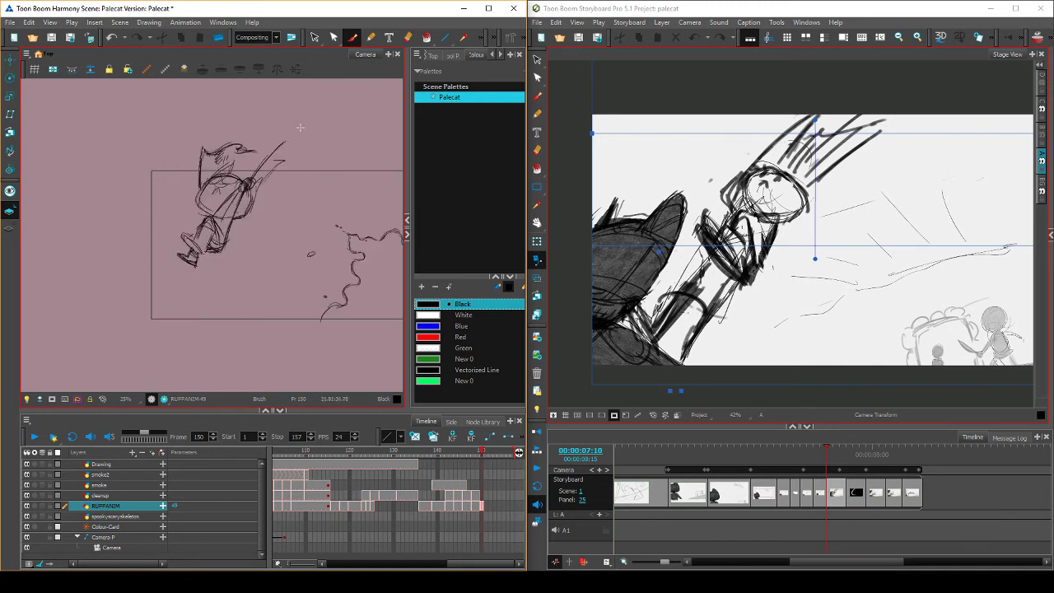
pyautogui.press('.')
pyautogui.press('.')
pyautogui.press('.')
# Extend and thicken the tip of the character's raised blade on the drawing held over frames 148 and 149
pyautogui.press(',')
pyautogui.press(',')
pyautogui.press(',')
pyautogui.press('.')
pyautogui.moveTo(270, 150); pyautogui.dragTo(293, 135)
pyautogui.press(',')
pyautogui.press('.')
pyautogui.press(',')
pyautogui.press('.')
pyautogui.press(',')
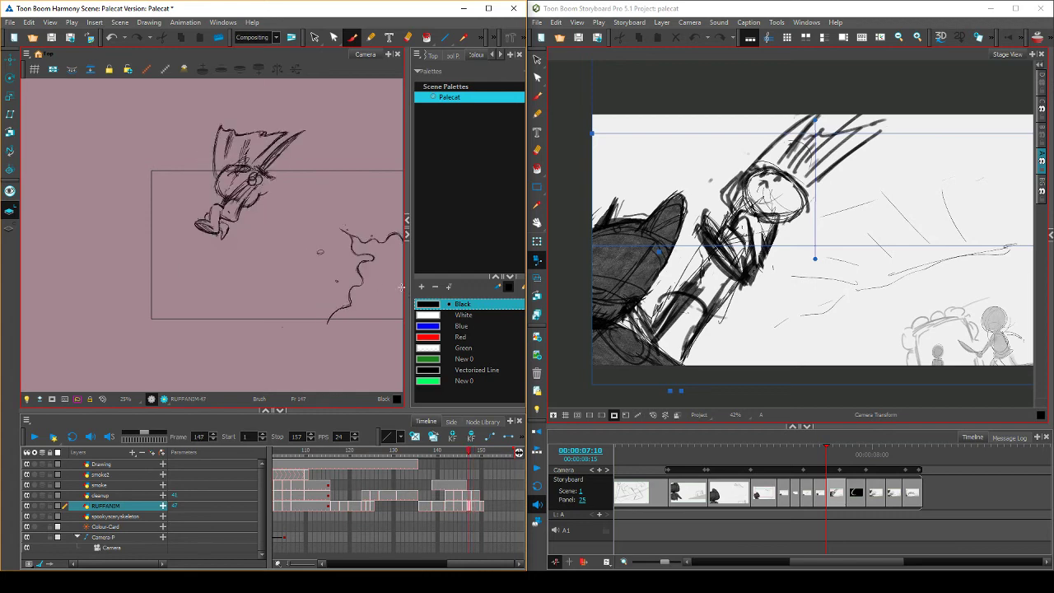
pyautogui.press('.')
pyautogui.hotkey('alt', 'e')
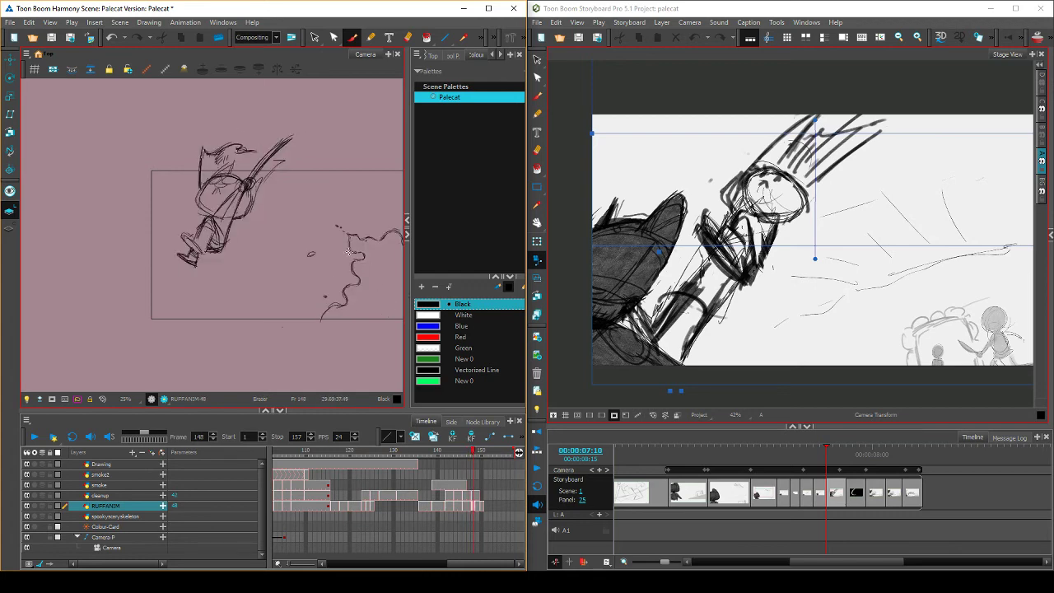
# Darken the raised blade on frame 150 with black brush strokes and trim its tip with the Eraser
pyautogui.press('.')
pyautogui.press('.')
pyautogui.hotkey('alt', 'b')
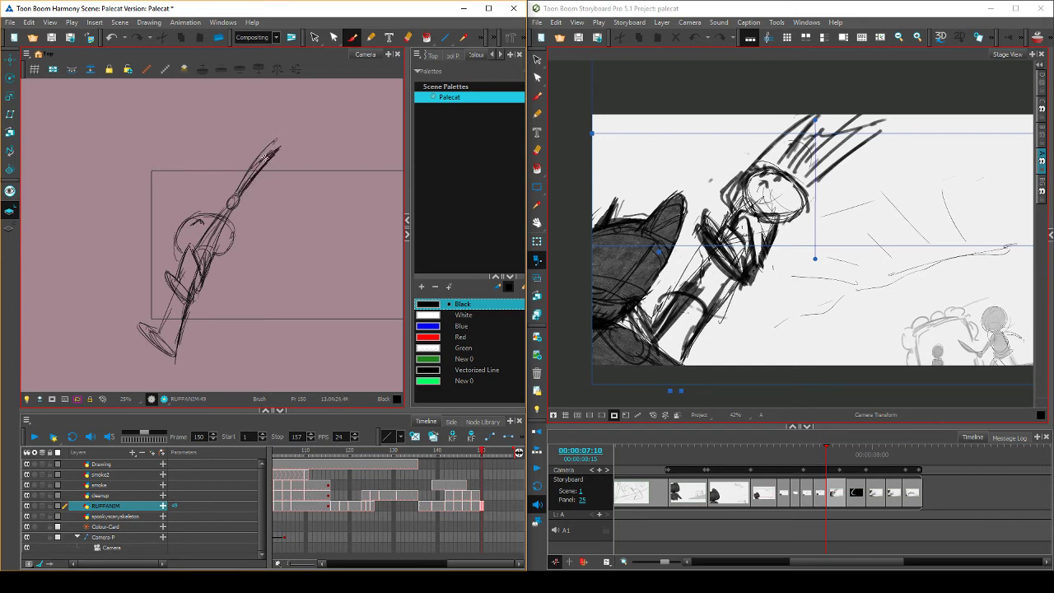
pyautogui.press(',')
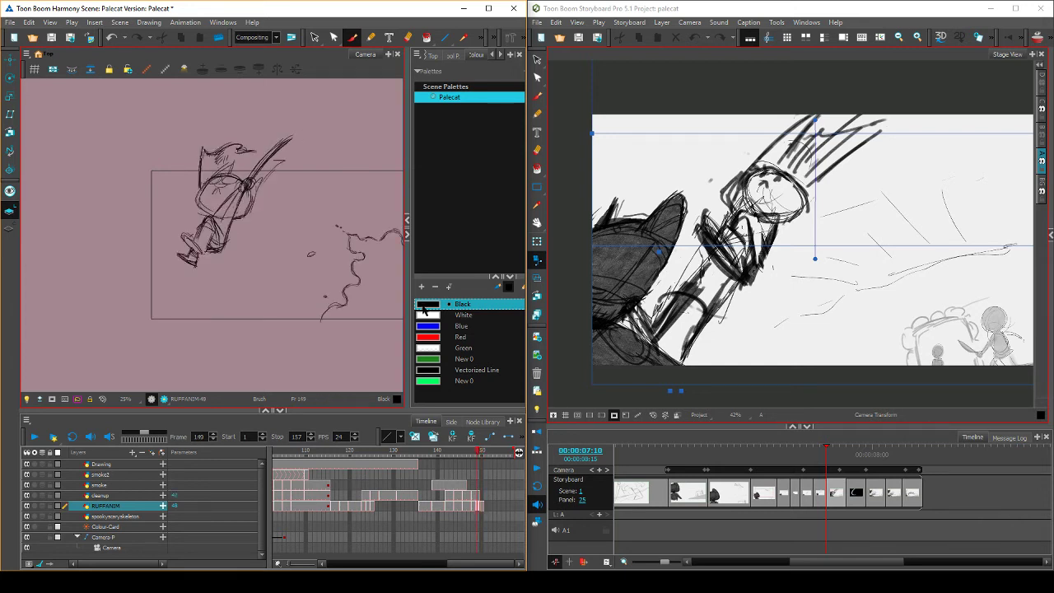
pyautogui.click(427, 306)
pyautogui.press('.')
pyautogui.moveTo(277, 141)
pyautogui.mouseDown()
pyautogui.moveTo(265, 146)
pyautogui.moveTo(280, 149)
pyautogui.moveTo(267, 171)
pyautogui.mouseUp()
pyautogui.hotkey('alt', 'e')
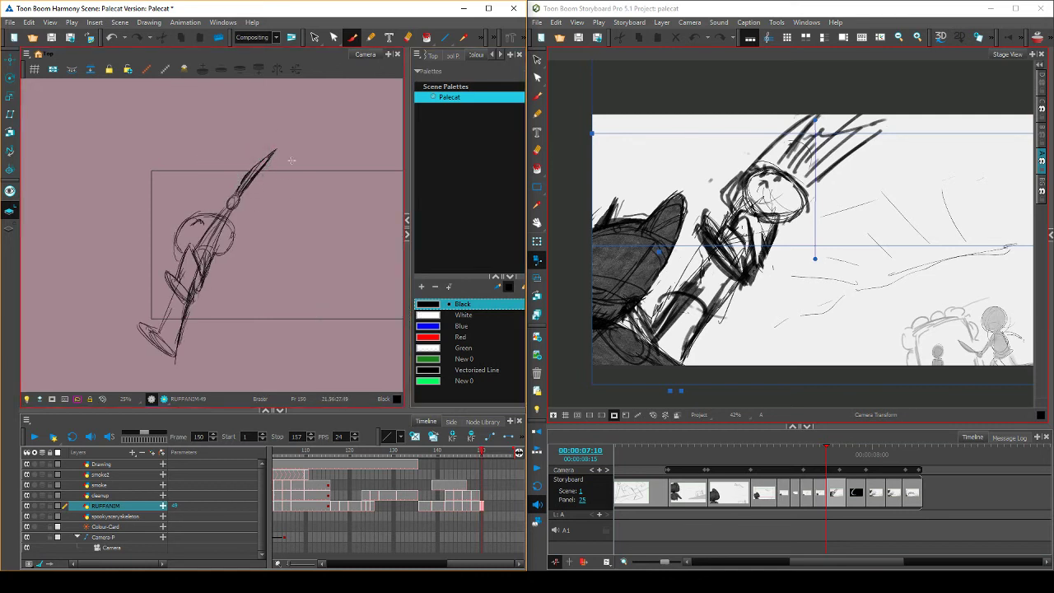
# Flip repeatedly between frames 149 and 150 to examine the blade and body motion
pyautogui.press(',')
pyautogui.press('.')
pyautogui.press(',')
pyautogui.press('.')
pyautogui.press(',')
pyautogui.press('.')
pyautogui.press(',')
pyautogui.press('.')
pyautogui.press(',')
pyautogui.press('.')
pyautogui.press(',')
pyautogui.press('.')
# Erase stray lines along the extended leg on frame 150 and reinforce the leg, face and blade tip with the Brush
pyautogui.moveTo(192, 316)
pyautogui.mouseDown()
pyautogui.moveTo(174, 365)
pyautogui.moveTo(175, 337)
pyautogui.mouseUp()
pyautogui.press(',')
pyautogui.press('.')
pyautogui.hotkey('alt', 'b')
pyautogui.press(',')
pyautogui.press('.')
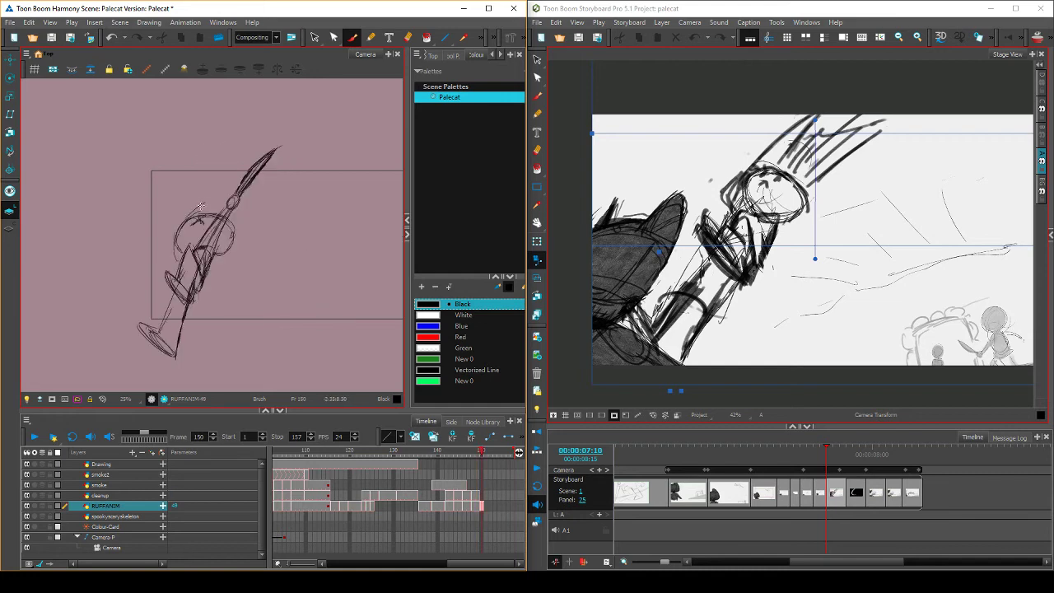
# Reinforce the side of the head on frame 150 with a black brush stroke and compare it with frames 148 and 149
pyautogui.moveTo(231, 216)
pyautogui.mouseDown()
pyautogui.moveTo(245, 210)
pyautogui.moveTo(234, 237)
pyautogui.mouseUp()
pyautogui.press(',')
pyautogui.press('.')
pyautogui.press(',')
pyautogui.press(',')
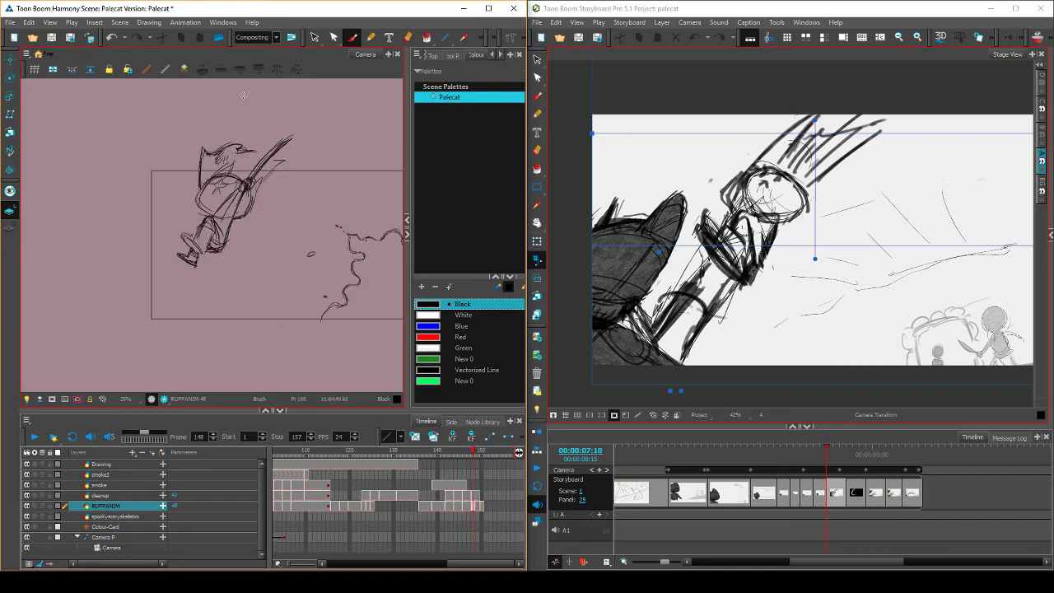
# Flip back and forth between frames 145 and 148 to examine the motion leading into the dive
pyautogui.press('.')
pyautogui.press(',')
pyautogui.press(',')
pyautogui.press(',')
pyautogui.press(',')
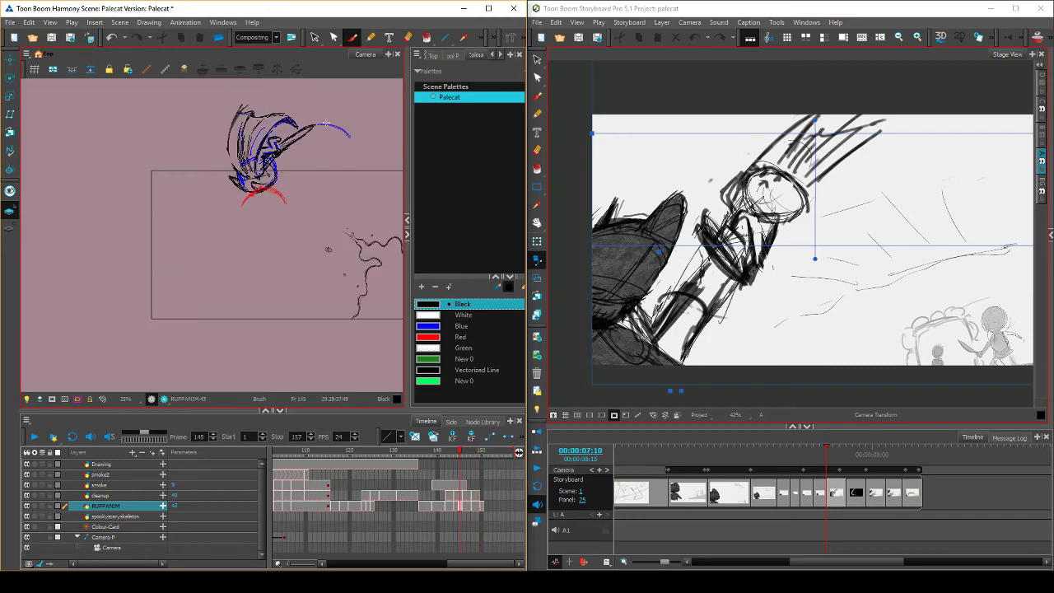
pyautogui.press('.')
pyautogui.press('.')
pyautogui.press('.')
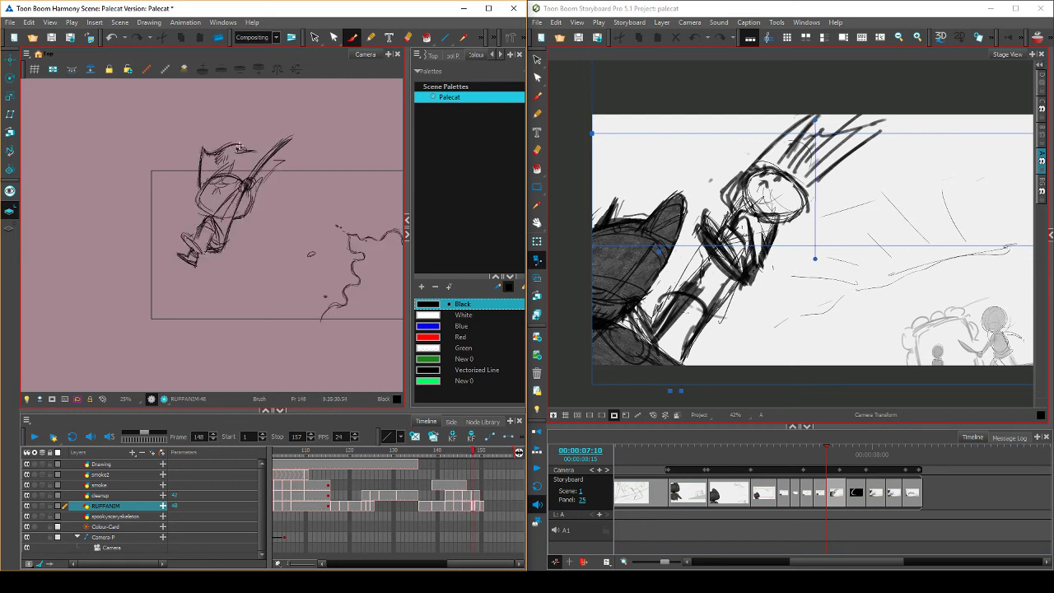
# Save the scene, minimize the Storyboard Pro window and maximize the Harmony window
pyautogui.hotkey('ctrl', 's')
pyautogui.click(990, 10)
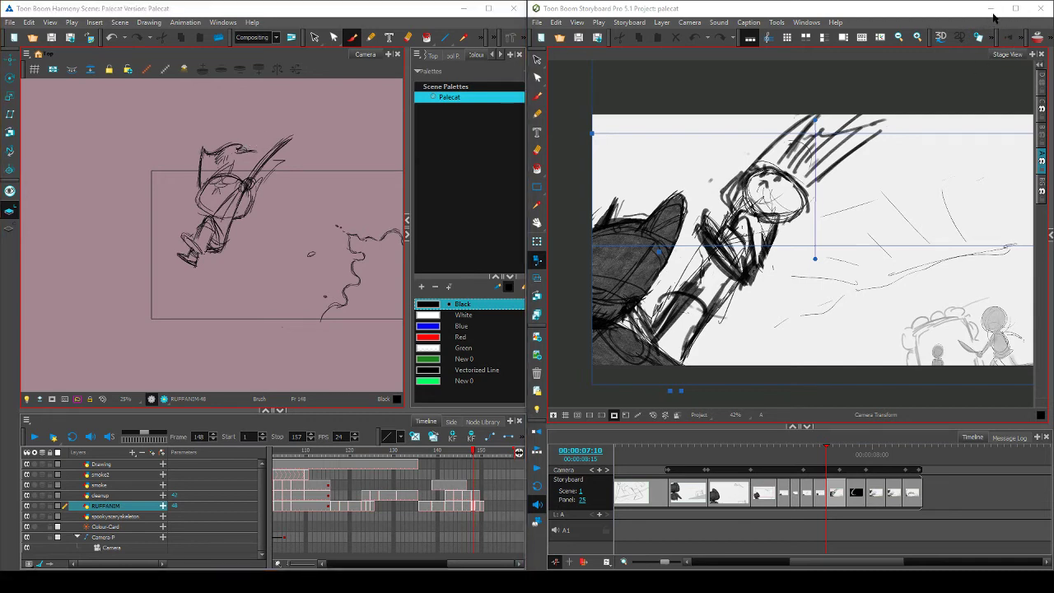
pyautogui.click(990, 8)
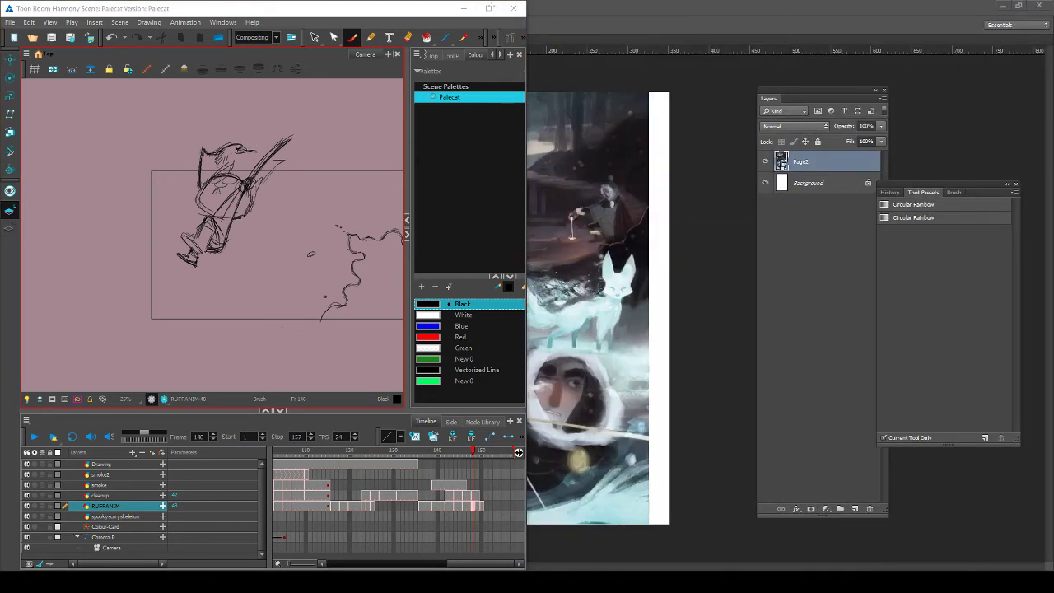
pyautogui.click(488, 8)
pyautogui.click(992, 9)
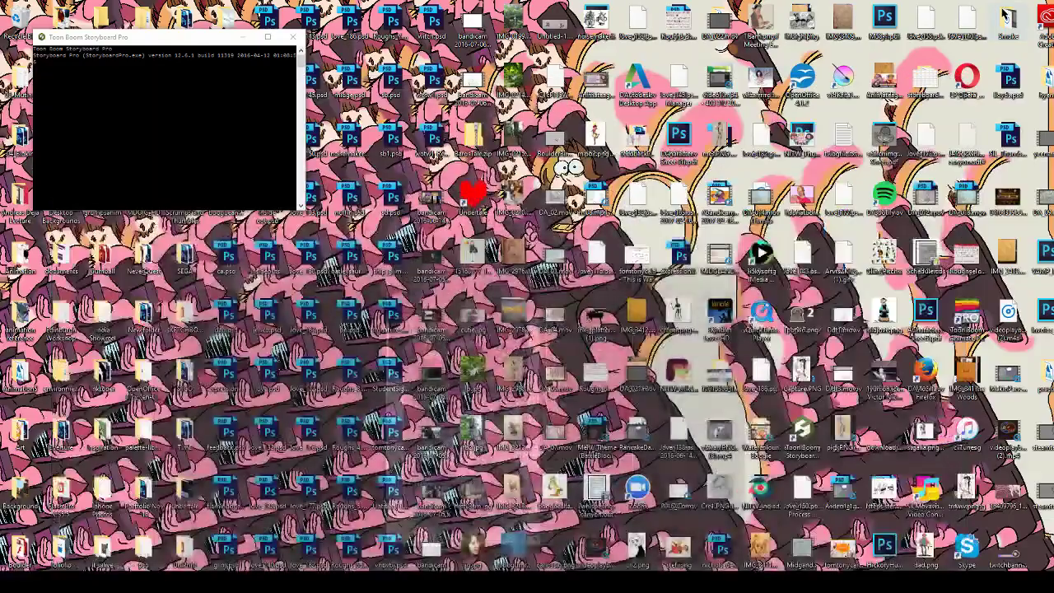
pyautogui.click(1003, 6)
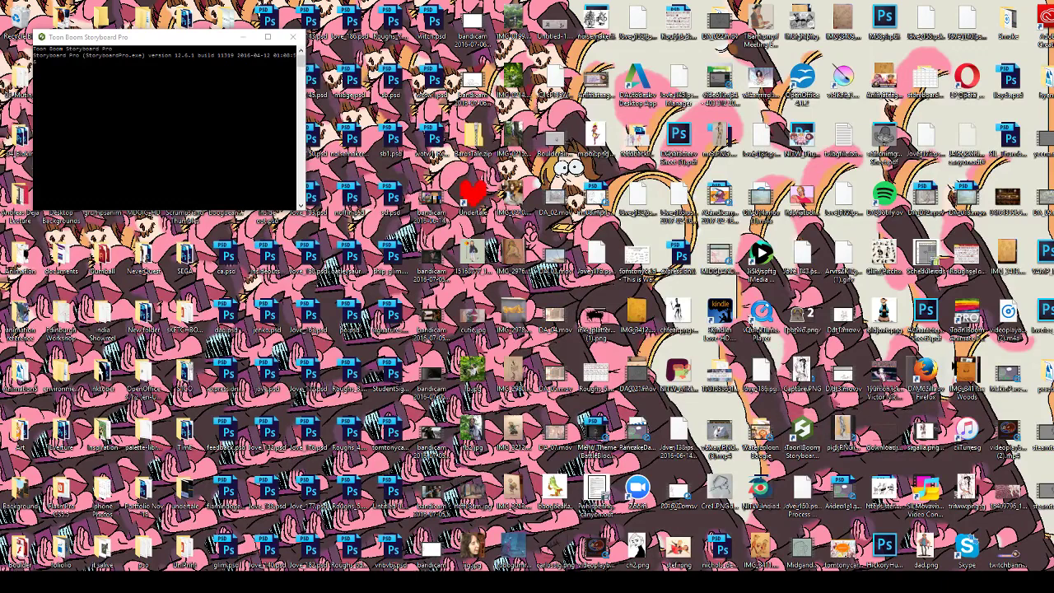
pyautogui.moveTo(965, 377); pyautogui.dragTo(1006, 327)
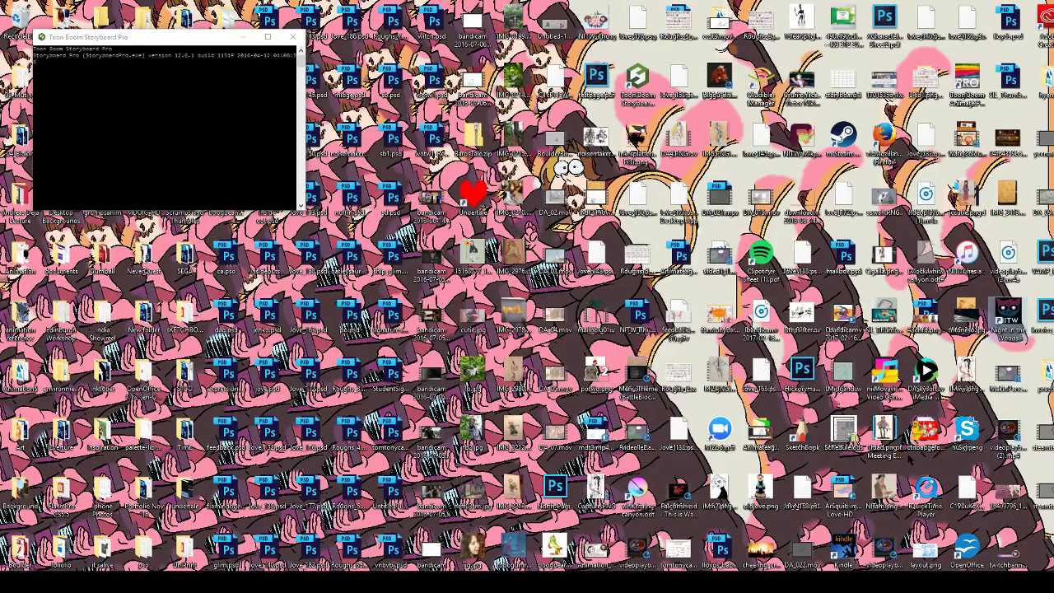
pyautogui.moveTo(894, 433); pyautogui.dragTo(865, 469)
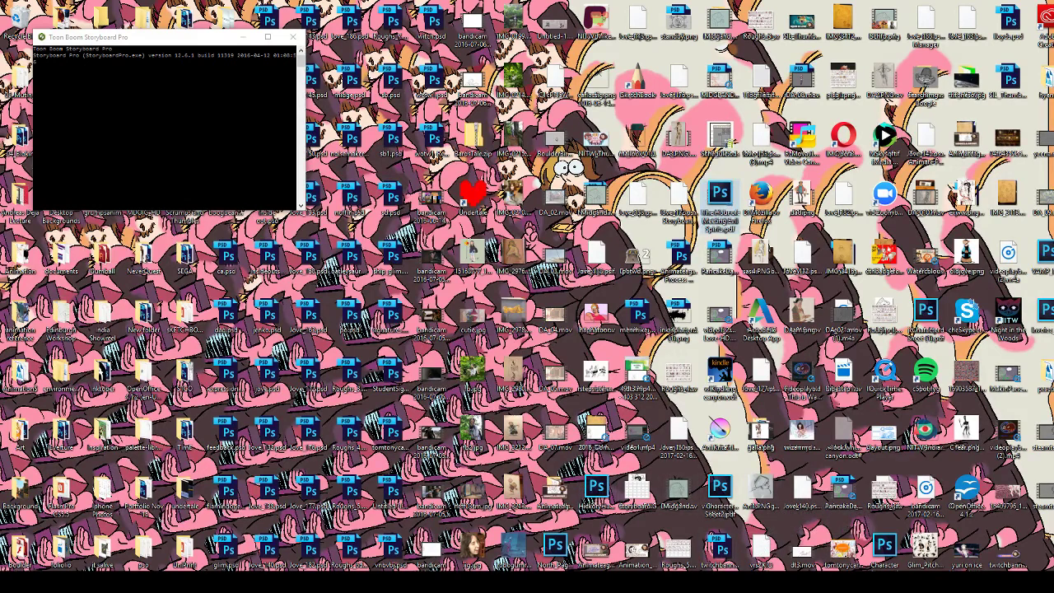
# Switch back to the Harmony scene and flip between frames 148, 149 and 150 to compare the character's poses
pyautogui.moveTo(715, 566)
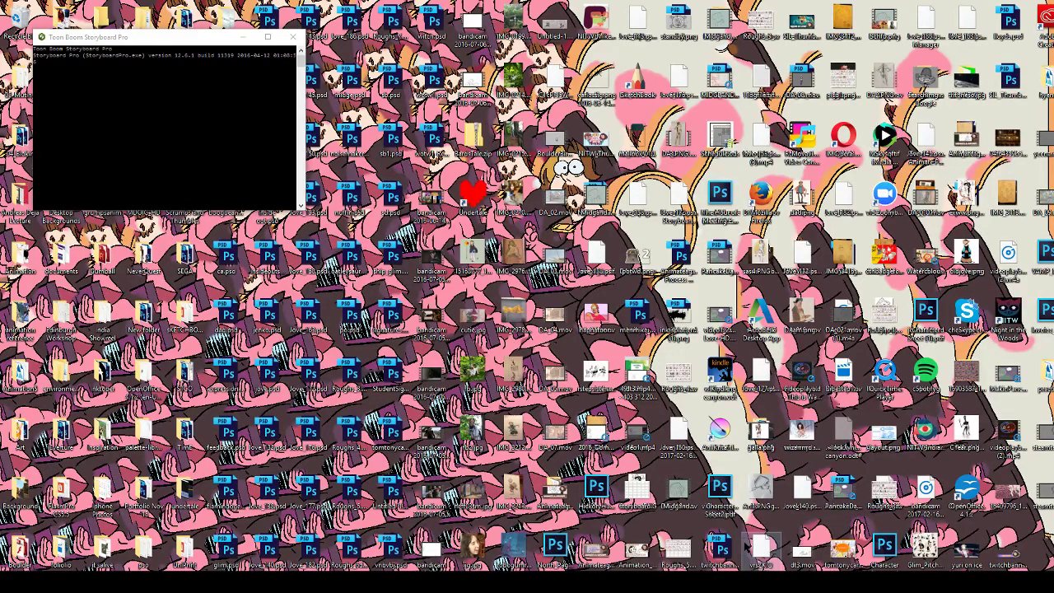
pyautogui.click(741, 574)
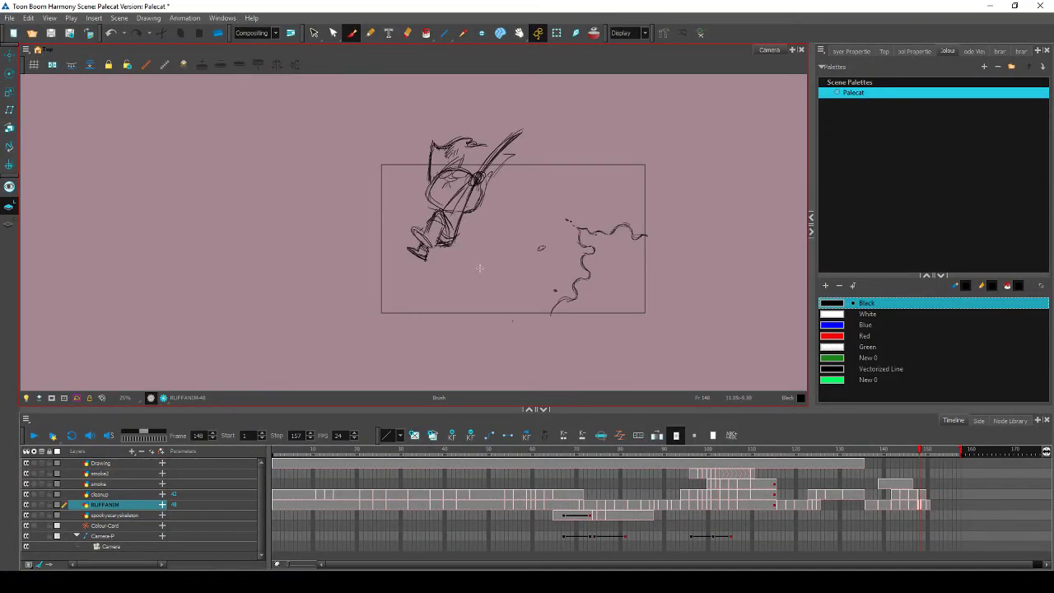
pyautogui.press(',')
pyautogui.press('.')
pyautogui.press('.')
pyautogui.press('.')
pyautogui.press(',')
pyautogui.press('.')
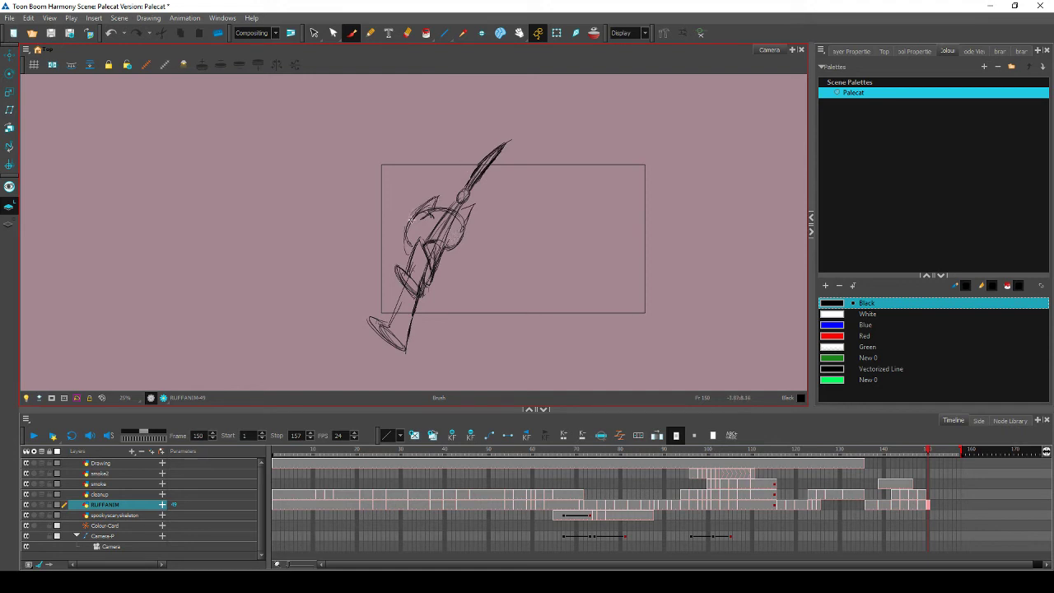
pyautogui.press(',')
pyautogui.press('.')
pyautogui.press(',')
pyautogui.press('.')
# Reinforce the ear and upper head outline on frame 150 with the Brush, checking it against frame 149
pyautogui.moveTo(407, 210); pyautogui.dragTo(434, 195)
pyautogui.press(',')
pyautogui.press('.')
pyautogui.press(',')
pyautogui.press('.')
pyautogui.hotkey('alt', 'b')
# Step from frame 150 back to frame 145 to examine how the cape and blade move into the dive
pyautogui.press(',')
pyautogui.press(',')
pyautogui.press('.')
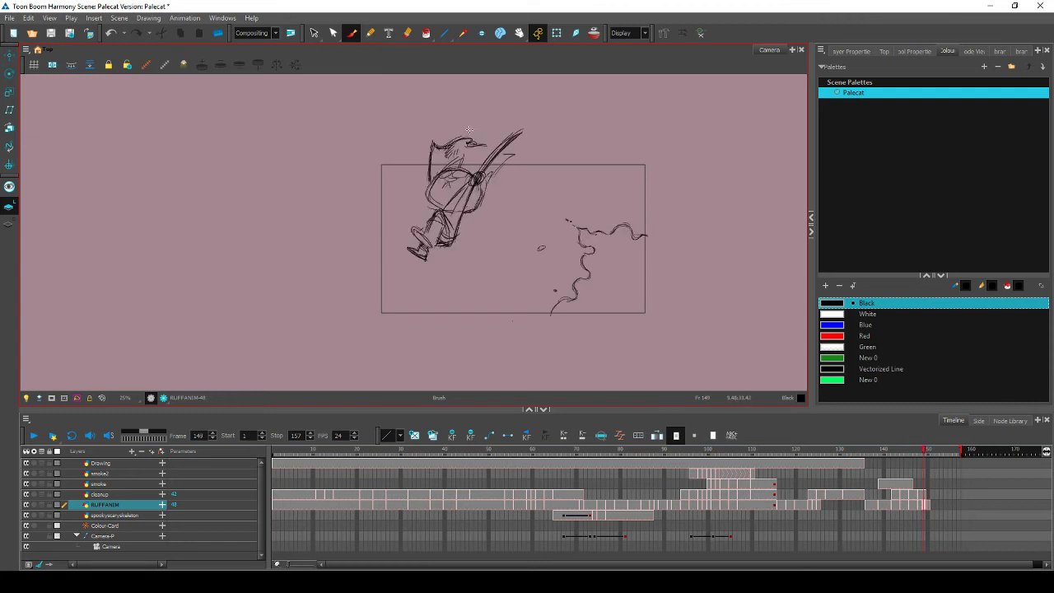
pyautogui.press('.')
pyautogui.press(',')
pyautogui.press(',')
pyautogui.press(',')
pyautogui.press(',')
pyautogui.press(',')
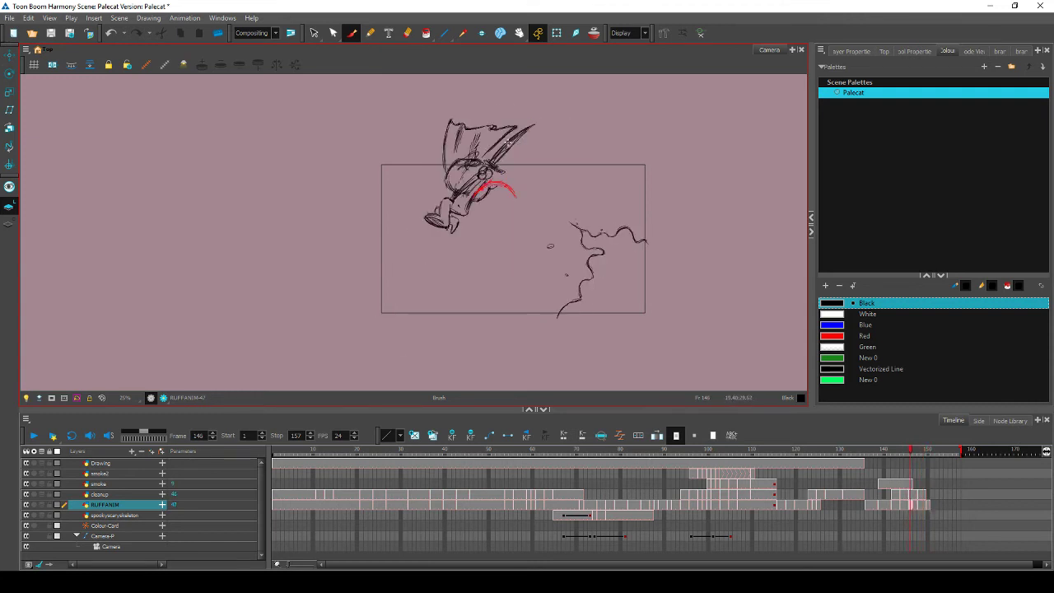
pyautogui.press('.')
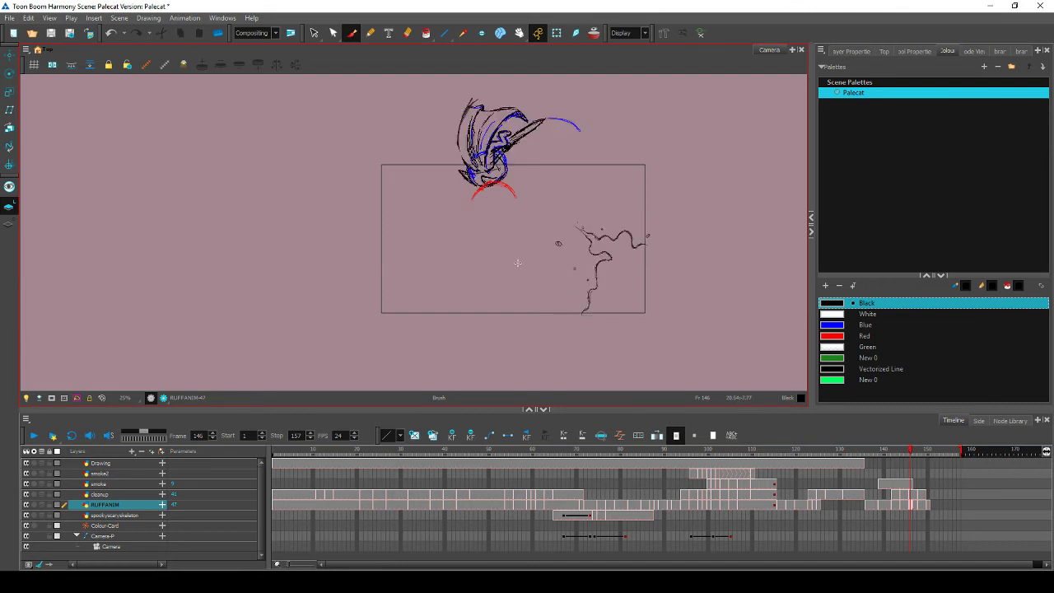
# Flip repeatedly between frames 145 and 146 to compare the cape and blade shapes
pyautogui.hotkey('alt', 'e')
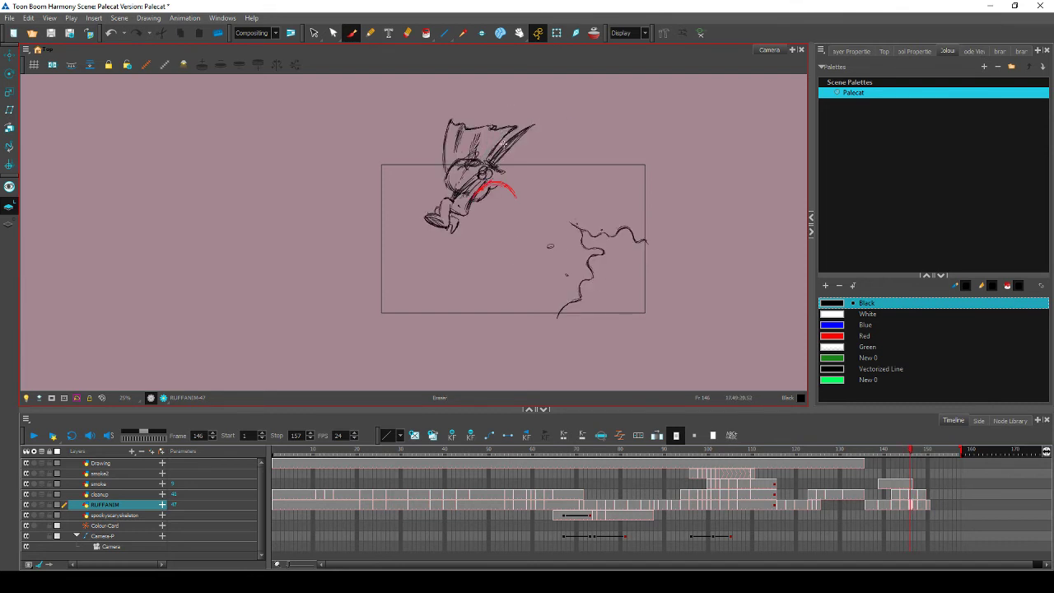
pyautogui.hotkey('alt', 'b')
pyautogui.press(',')
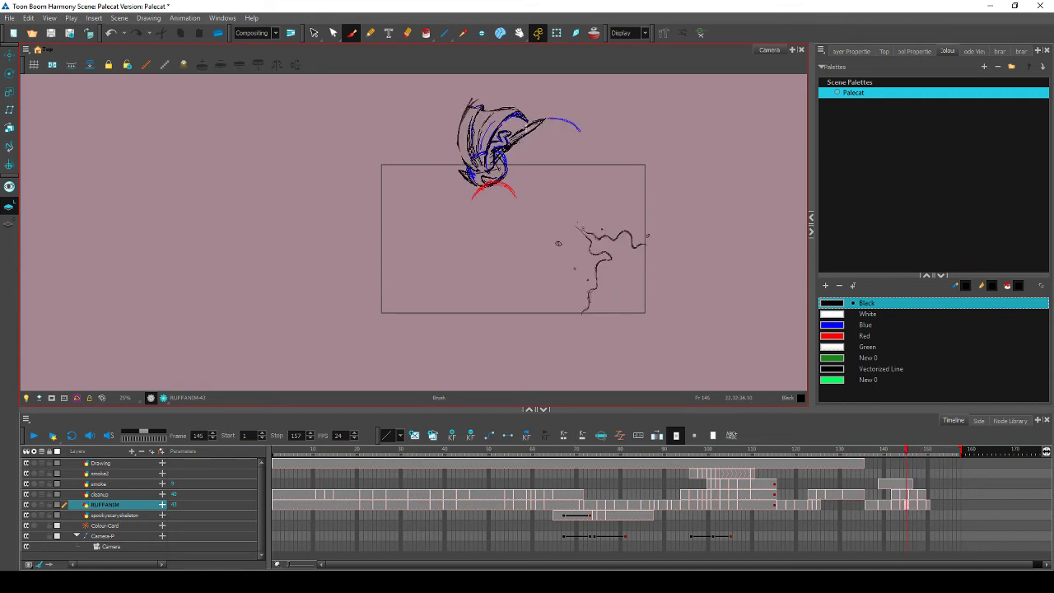
pyautogui.press('.')
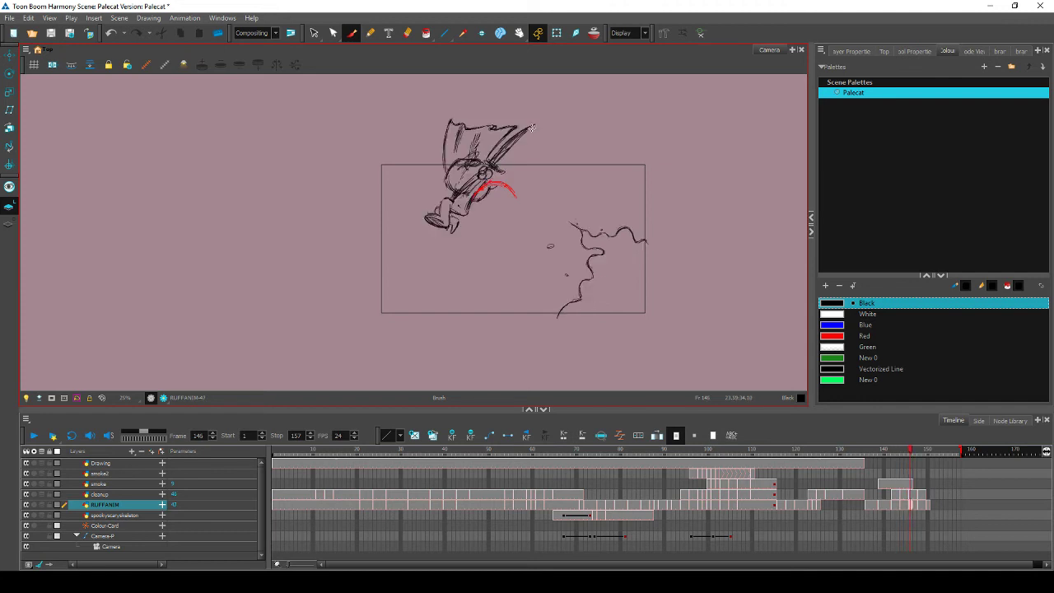
pyautogui.press(',')
pyautogui.press('.')
pyautogui.press(',')
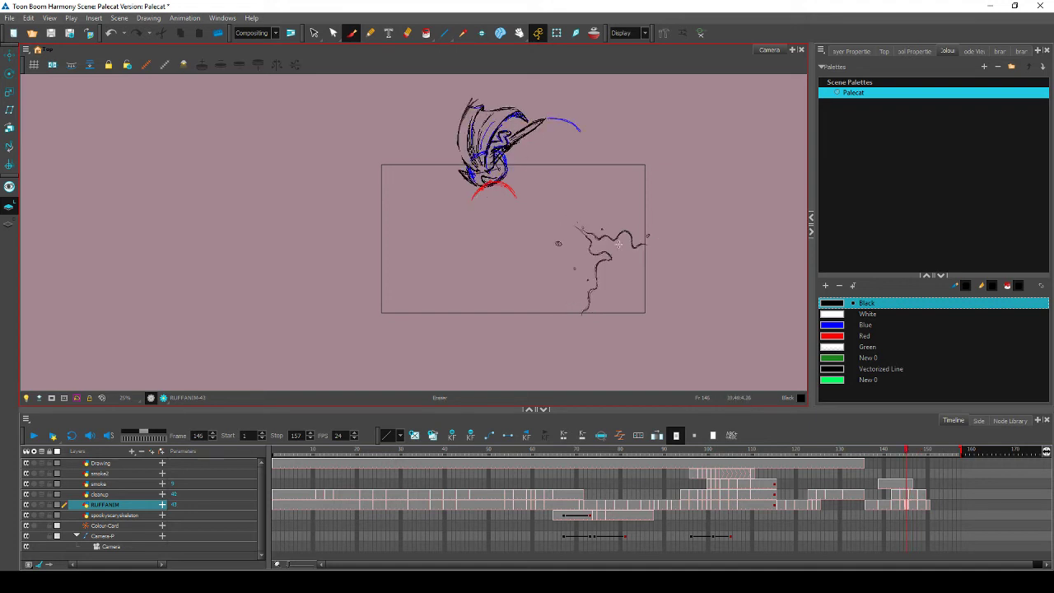
# Erase the cape corner that sticks out beyond the blade on the frame 148 drawing, comparing it with frames 146 and 147
pyautogui.press('.')
pyautogui.press('.')
pyautogui.press('.')
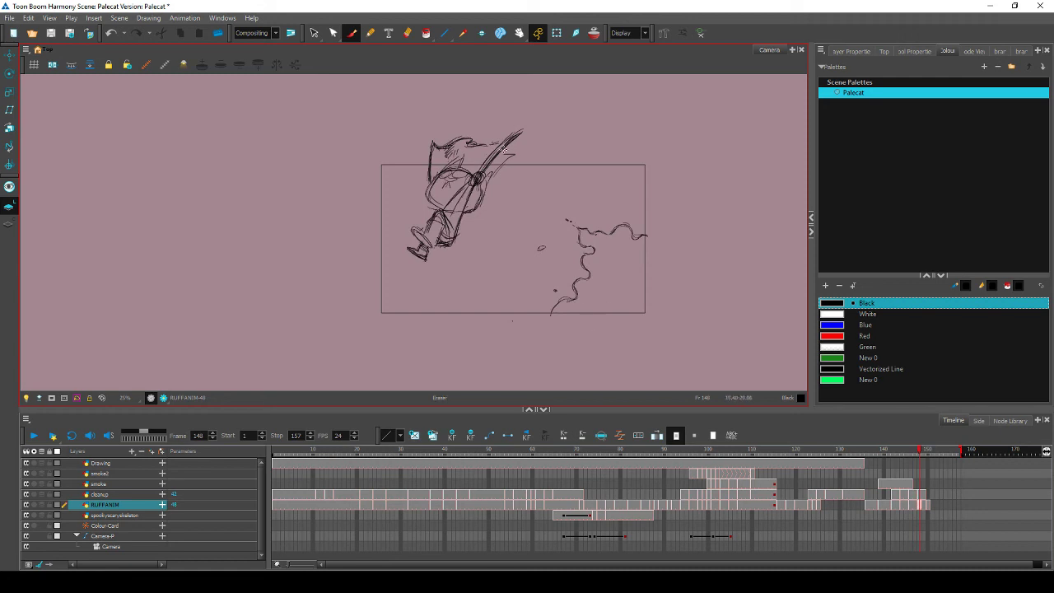
pyautogui.moveTo(513, 154); pyautogui.dragTo(503, 167)
pyautogui.press(',')
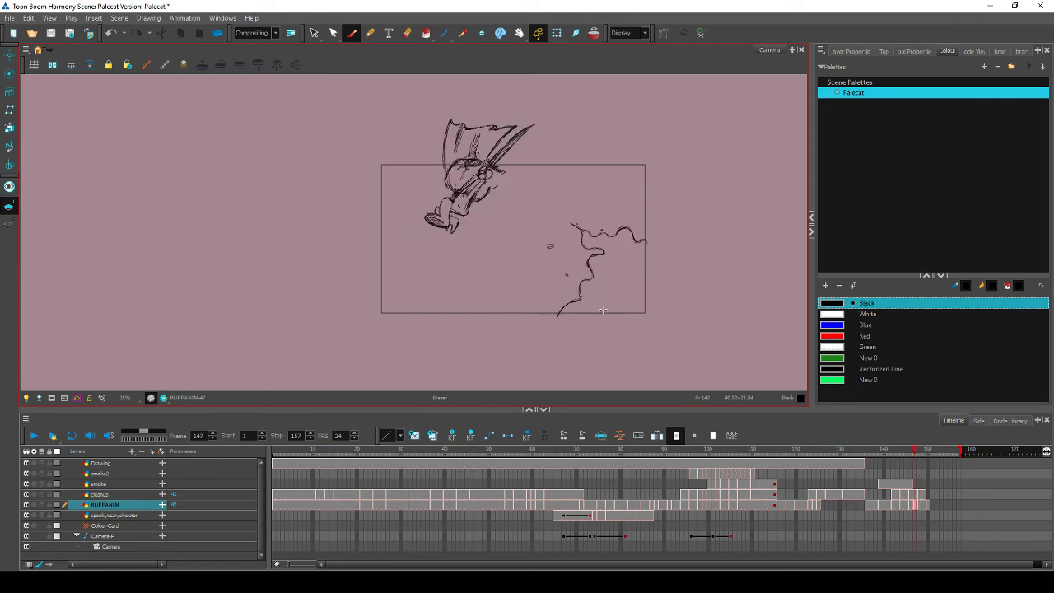
pyautogui.press(',')
pyautogui.press('.')
pyautogui.press('.')
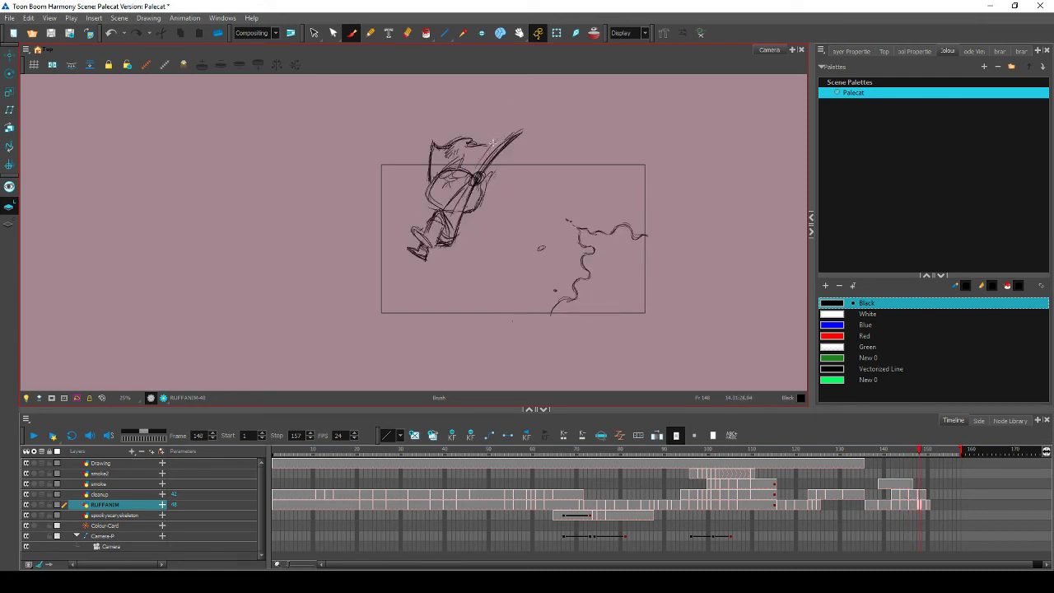
# Redraw the cape's trailing edge on the inner side of the blade on frame 148, using frames 145 to 147 as reference
pyautogui.press(',')
pyautogui.press(',')
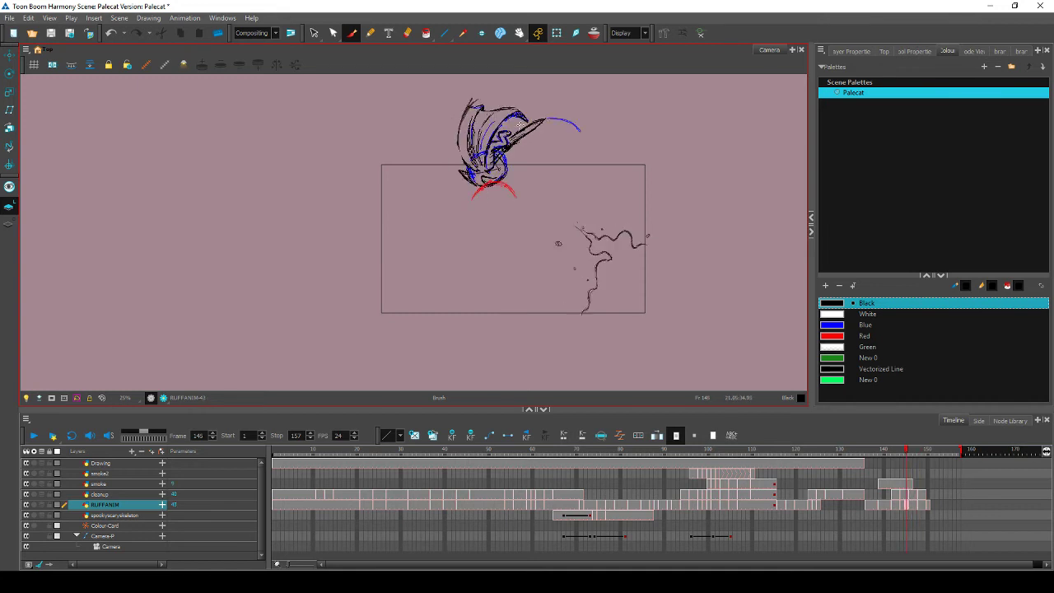
pyautogui.press('.')
pyautogui.press('.')
pyautogui.press(',')
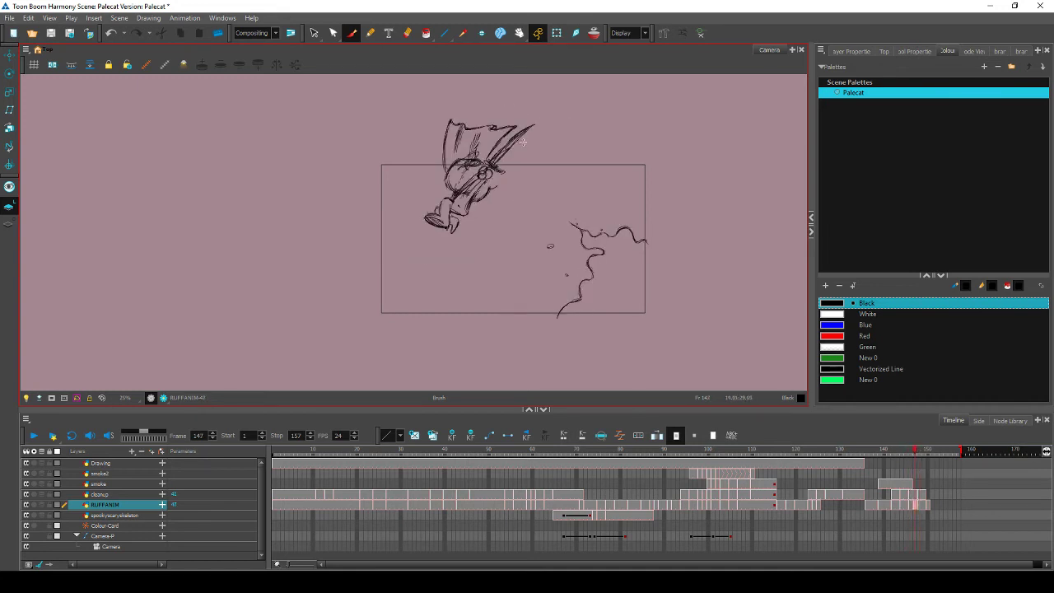
pyautogui.press('.')
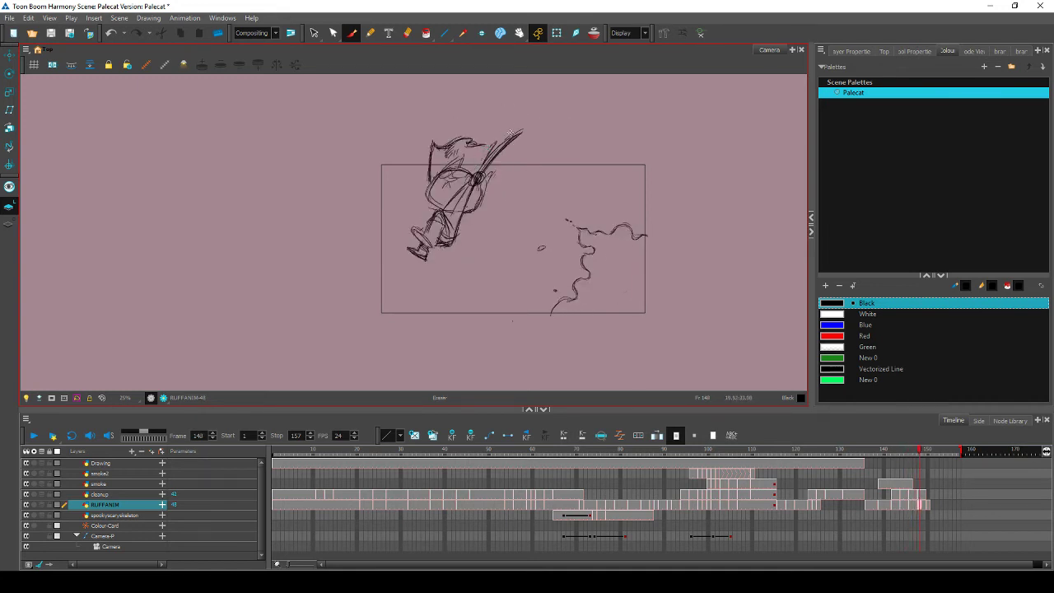
# Extend the cape's top corner to meet the blade on frame 148, check it against frame 147, and save the scene
pyautogui.press(',')
pyautogui.press('.')
pyautogui.press(',')
pyautogui.press('.')
pyautogui.press(',')
pyautogui.press('.')
pyautogui.press(',')
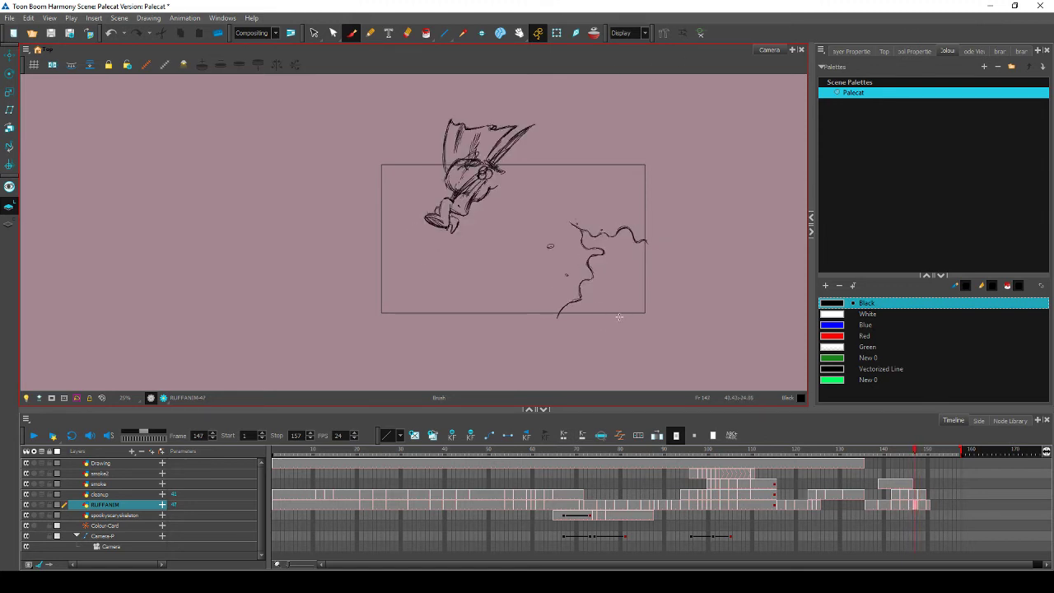
pyautogui.press(',')
pyautogui.press('.')
pyautogui.hotkey('ctrl', 's')
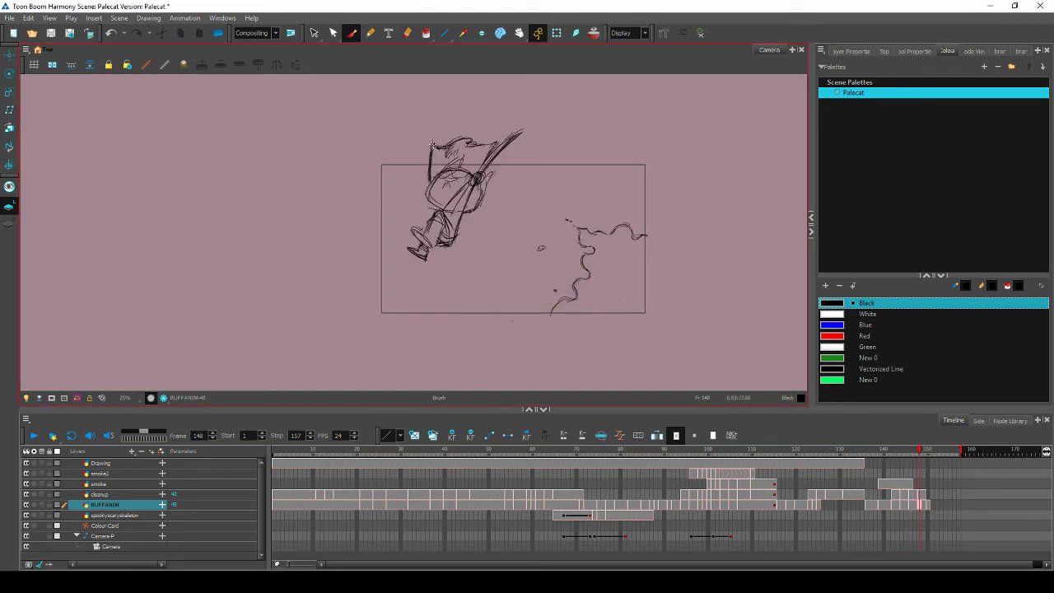
# Rework the cape's left edge on frame 148 with the Brush while flipping through the neighbouring drawings
pyautogui.press('f')
pyautogui.press('g')
pyautogui.press('f')
pyautogui.press('g')
pyautogui.press('f')
pyautogui.press('f')
pyautogui.press('f')
pyautogui.moveTo(429, 163); pyautogui.dragTo(431, 150)
pyautogui.press('f')
pyautogui.press('g')
pyautogui.press('f')
pyautogui.press('f')
pyautogui.press('g')
# Redraw the cape's left edge as a steeper curve rising to a higher pointed corner on frame 148, comparing it with frame 147
pyautogui.press('.')
pyautogui.press('.')
pyautogui.press(',')
pyautogui.press(',')
pyautogui.press(',')
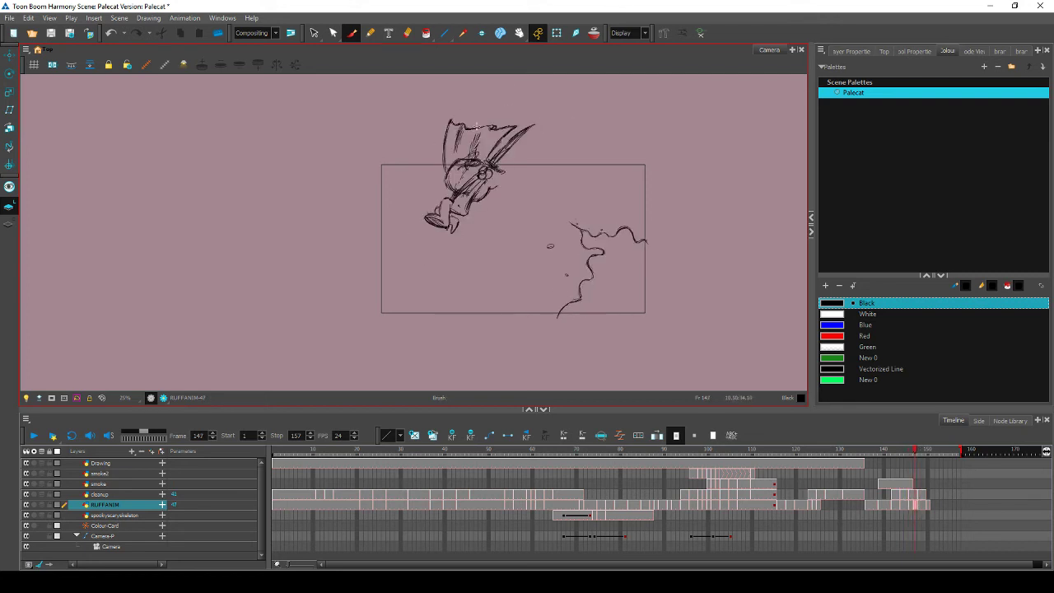
pyautogui.press('.')
pyautogui.press('.')
pyautogui.press('.')
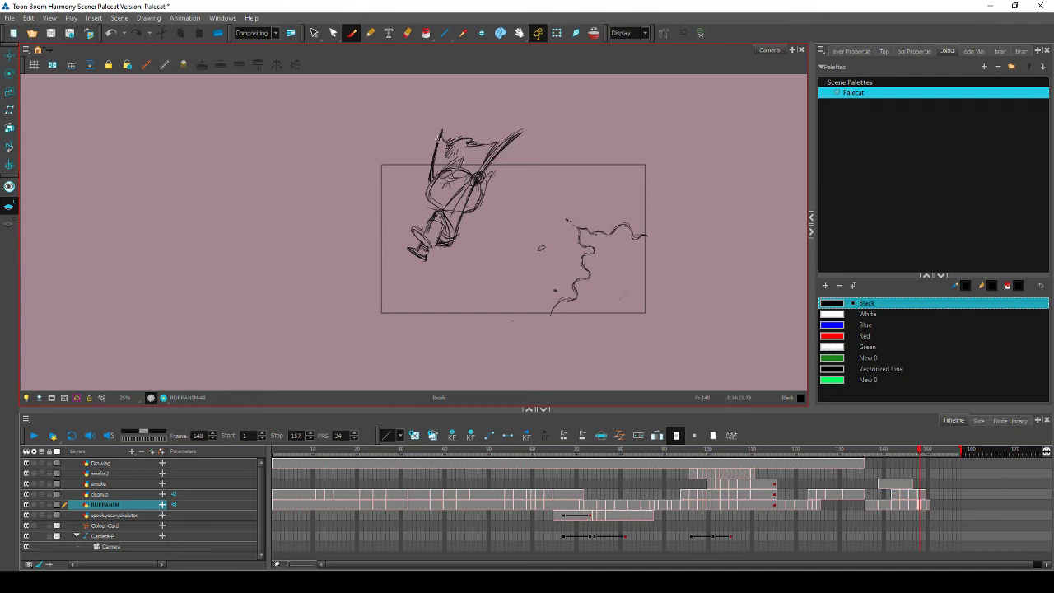
pyautogui.moveTo(437, 139); pyautogui.dragTo(431, 172)
pyautogui.press(',')
pyautogui.press('.')
pyautogui.hotkey('alt', 'e')
pyautogui.press(',')
pyautogui.press('.')
# Step back to frame 143 and forward to frame 148 to examine the whole leap with the reshaped cape
pyautogui.press(',')
pyautogui.press(',')
pyautogui.press(',')
pyautogui.press(',')
pyautogui.press(',')
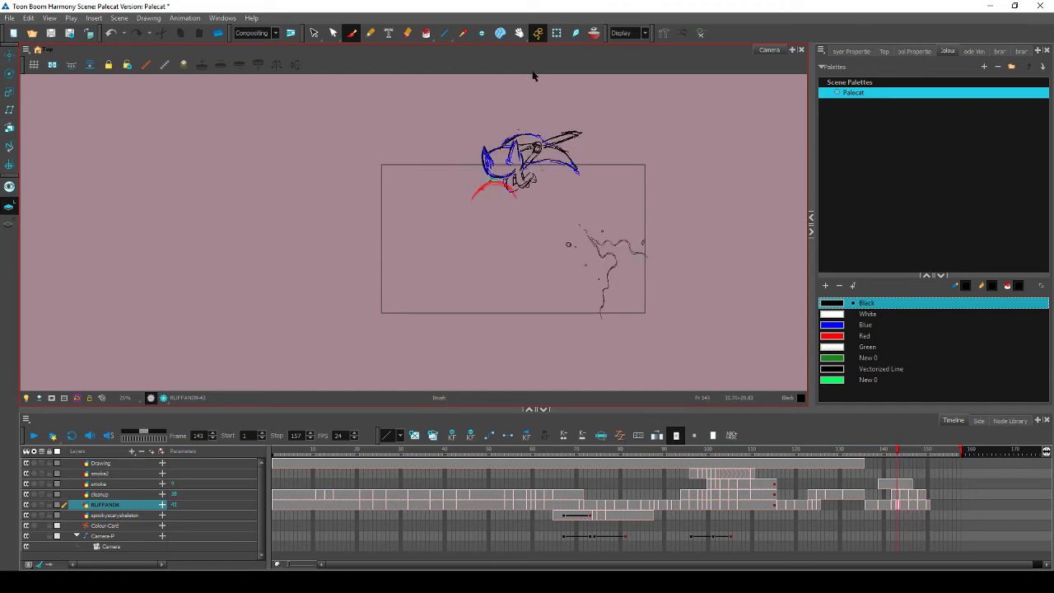
pyautogui.press('.')
pyautogui.press('.')
pyautogui.press('.')
pyautogui.press('.')
pyautogui.press('.')
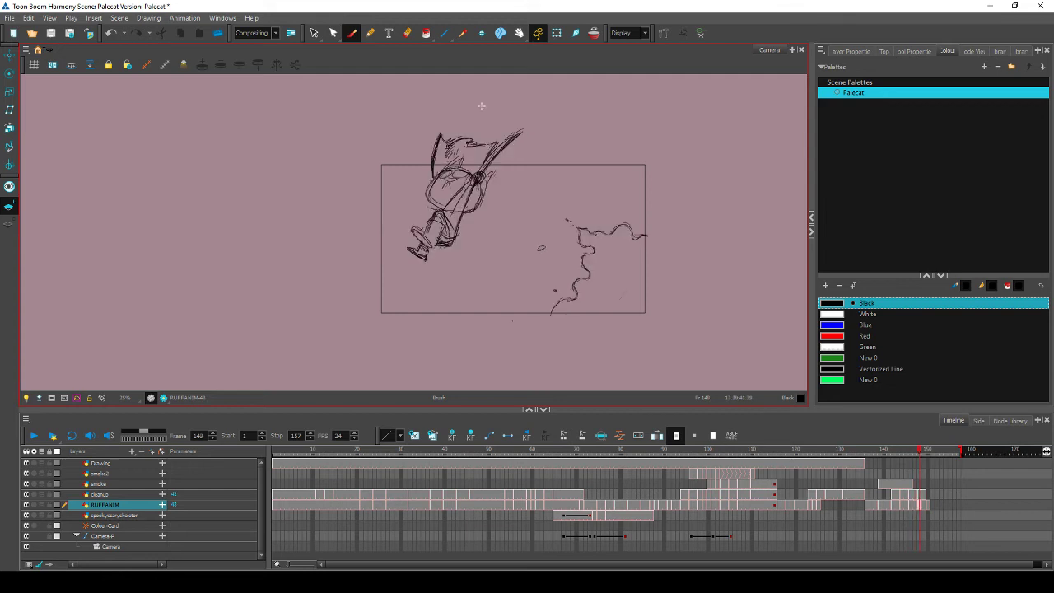
# Flip between frames 146, 147 and 148 to compare the cape's position from drawing to drawing
pyautogui.press(',')
pyautogui.press('.')
pyautogui.press(',')
pyautogui.press('.')
pyautogui.press(',')
pyautogui.press(',')
pyautogui.press('.')
pyautogui.press(',')
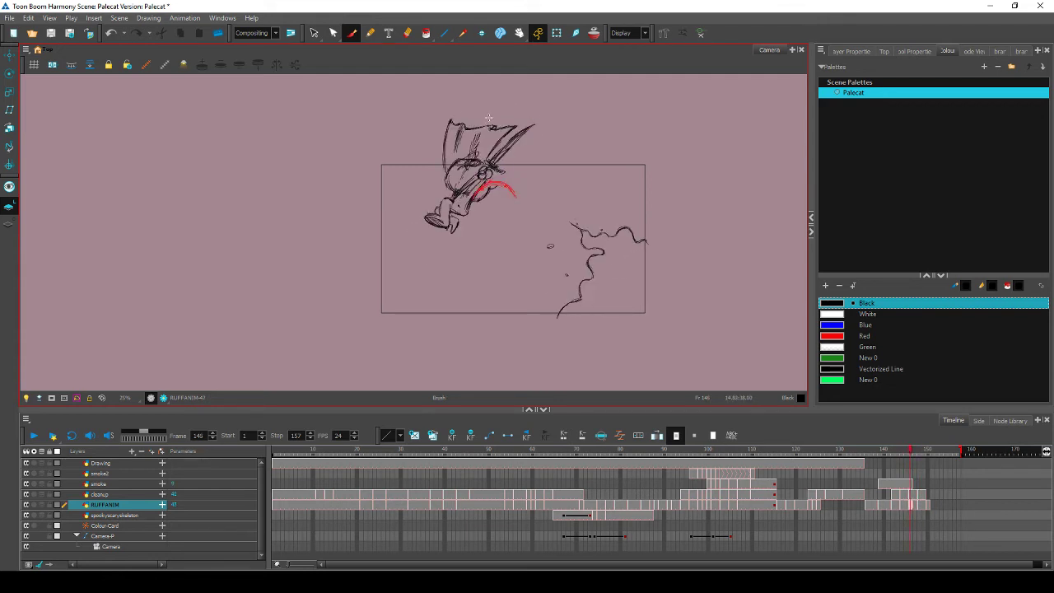
pyautogui.press('.')
# Trim the outside of the cape's left edge on frame 148 with the Eraser and check it against frames 146 and 147
pyautogui.press('.')
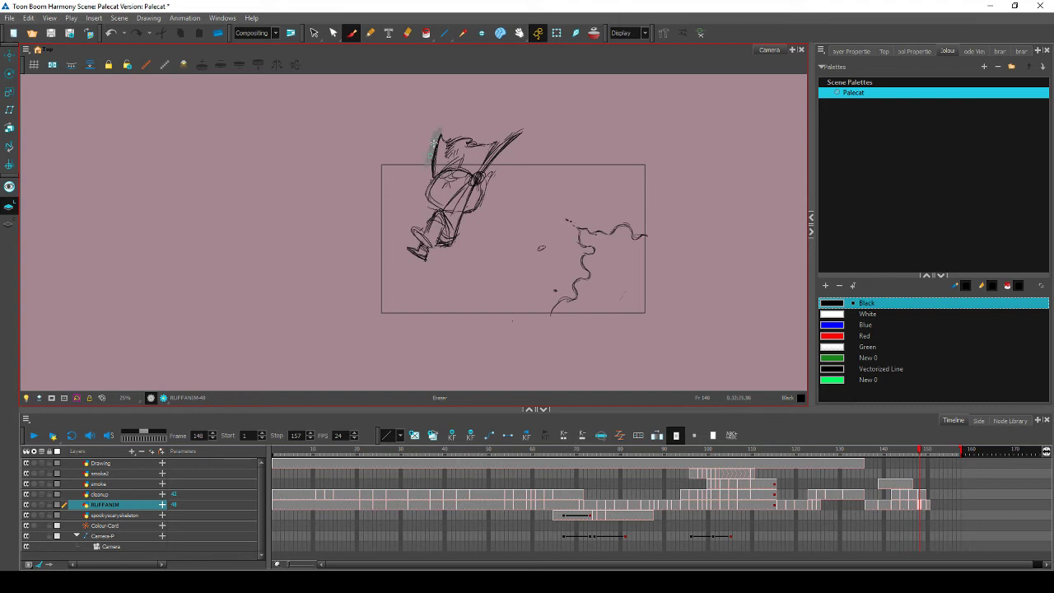
pyautogui.press(',')
pyautogui.press('.')
pyautogui.press(',')
pyautogui.press('.')
pyautogui.press(',')
pyautogui.press(',')
pyautogui.press('.')
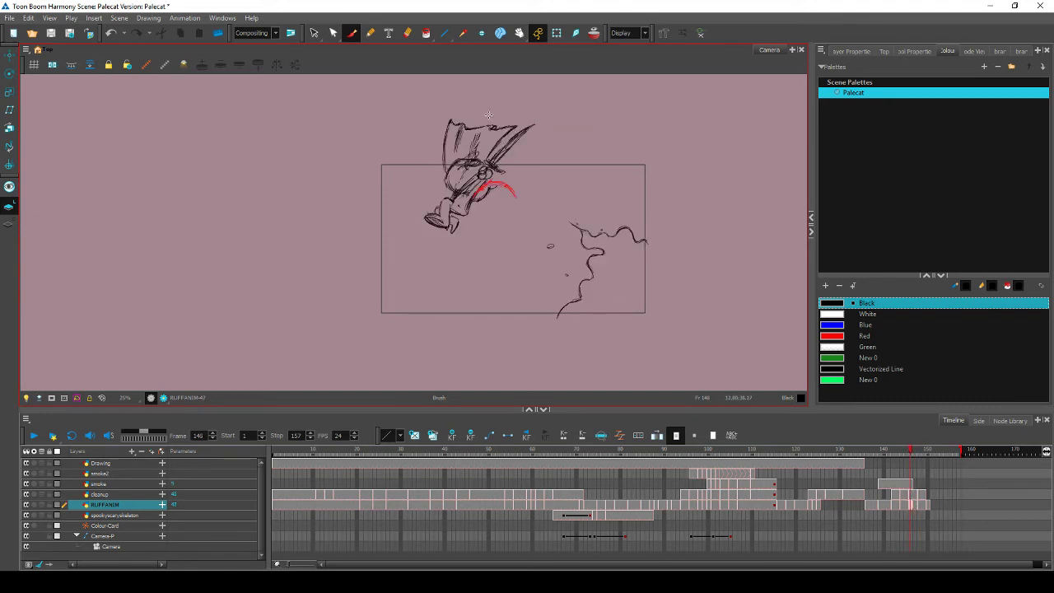
pyautogui.press('.')
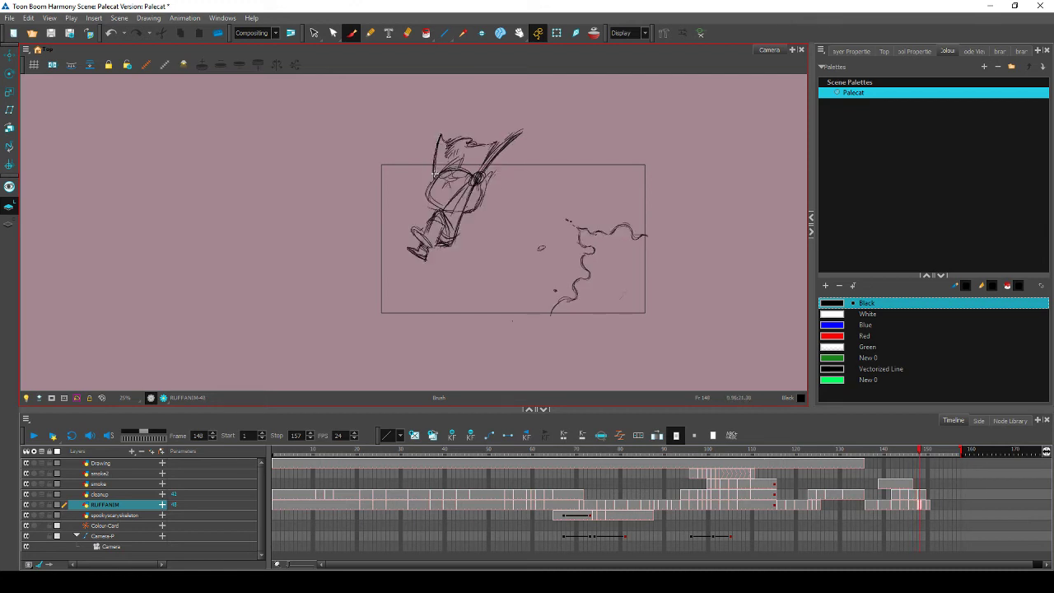
# Flip between frames 144 and 148 to compare the cape's shape and movement from drawing to drawing
pyautogui.press(',')
pyautogui.press('.')
pyautogui.press(',')
pyautogui.press(',')
pyautogui.press('.')
pyautogui.press('.')
pyautogui.press(',')
pyautogui.press(',')
pyautogui.press(',')
pyautogui.press(',')
pyautogui.press('.')
pyautogui.press('.')
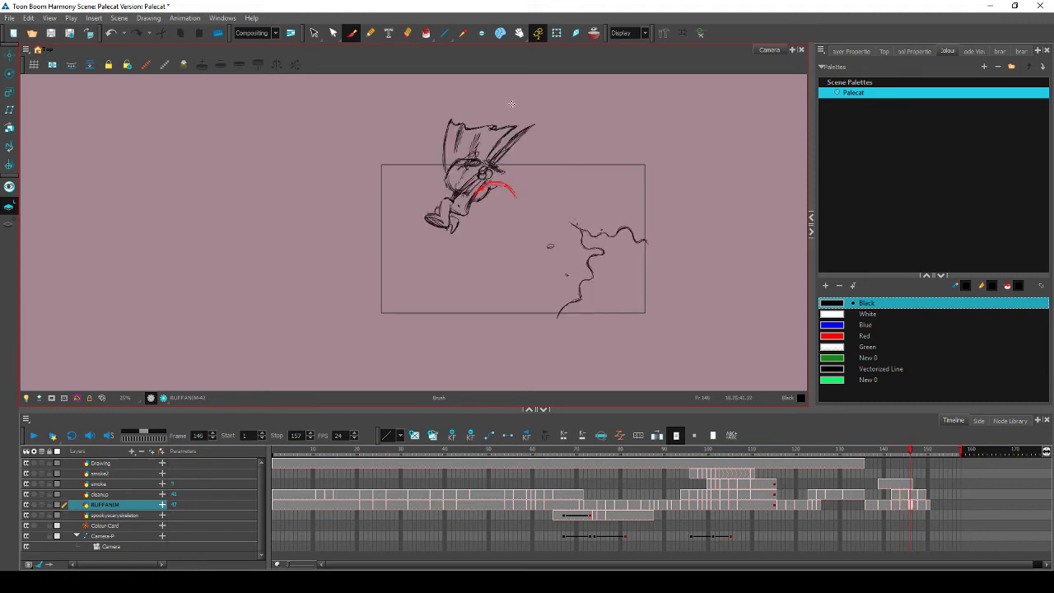
pyautogui.press('.')
pyautogui.press('.')
pyautogui.press(',')
pyautogui.press(',')
pyautogui.press(',')
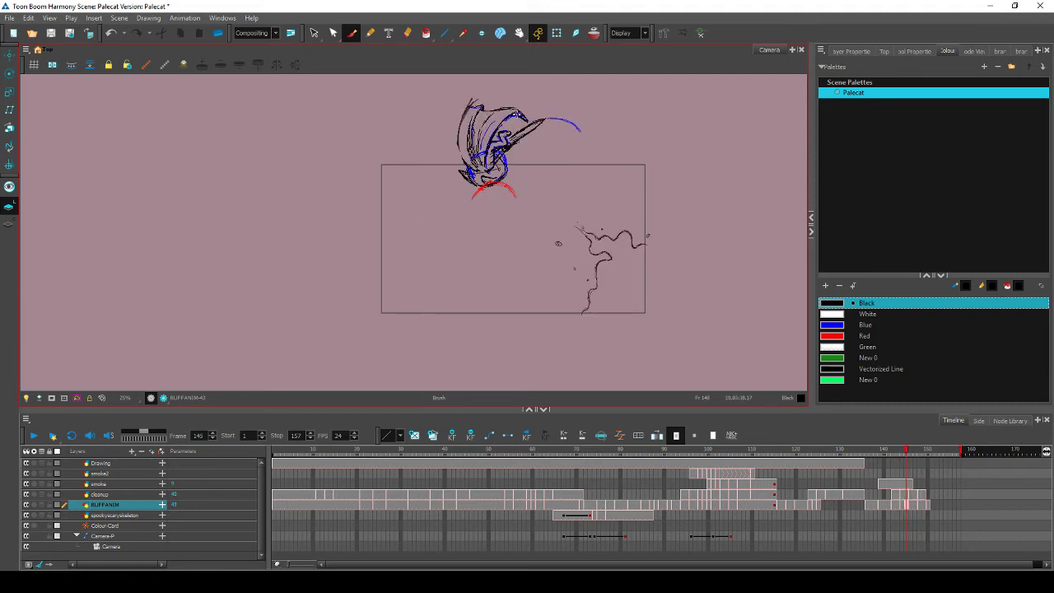
# Step back and forth between frames 141 and 147 to examine the motion of the whole leap
pyautogui.press(',')
pyautogui.press(',')
pyautogui.press(',')
pyautogui.press(',')
pyautogui.press('.')
pyautogui.press('.')
pyautogui.press('.')
pyautogui.press('.')
pyautogui.press('.')
pyautogui.press('.')
pyautogui.press(',')
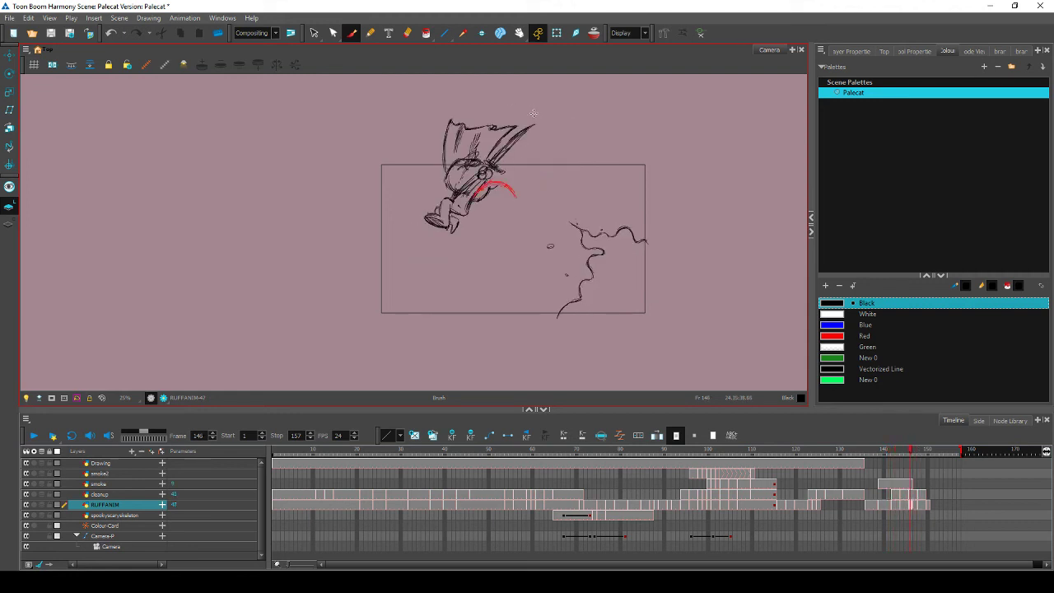
pyautogui.press(',')
pyautogui.press(',')
pyautogui.press(',')
pyautogui.press(',')
pyautogui.press(',')
pyautogui.press('.')
pyautogui.press('.')
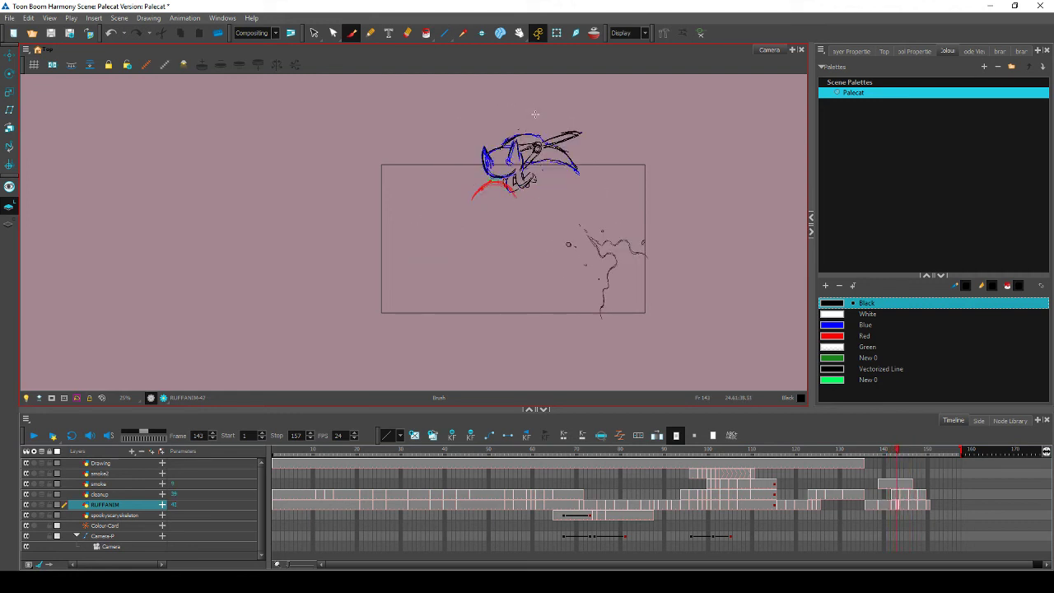
# Clean up the cape's upper edge on frame 148 with the Eraser and brush in a fold line running down from it
pyautogui.press('.')
pyautogui.press('.')
pyautogui.press('.')
pyautogui.press('.')
pyautogui.press('.')
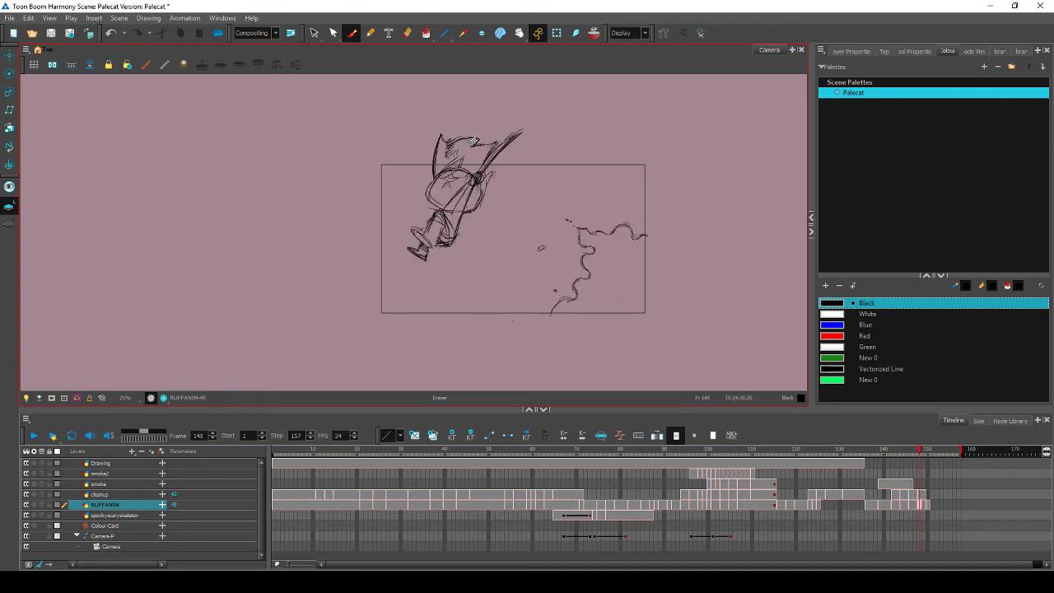
pyautogui.press(',')
pyautogui.press('.')
pyautogui.press(',')
pyautogui.press('.')
pyautogui.press(',')
pyautogui.press(',')
pyautogui.press(',')
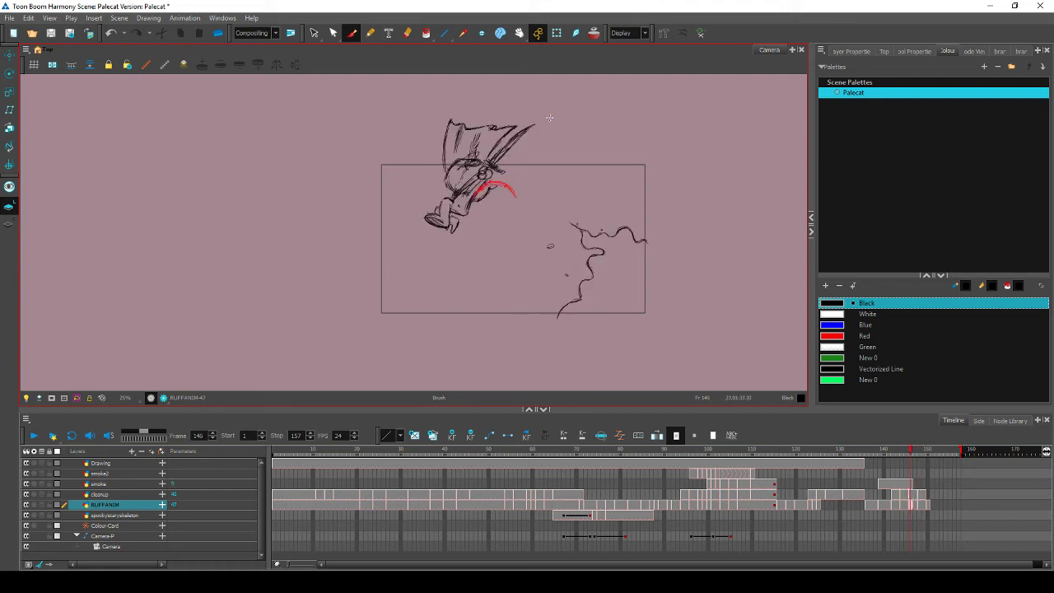
# Compare the cape with its new fold on frame 148 against frames 145 to 147
pyautogui.press('.')
pyautogui.press('.')
pyautogui.press(',')
pyautogui.press(',')
pyautogui.press(',')
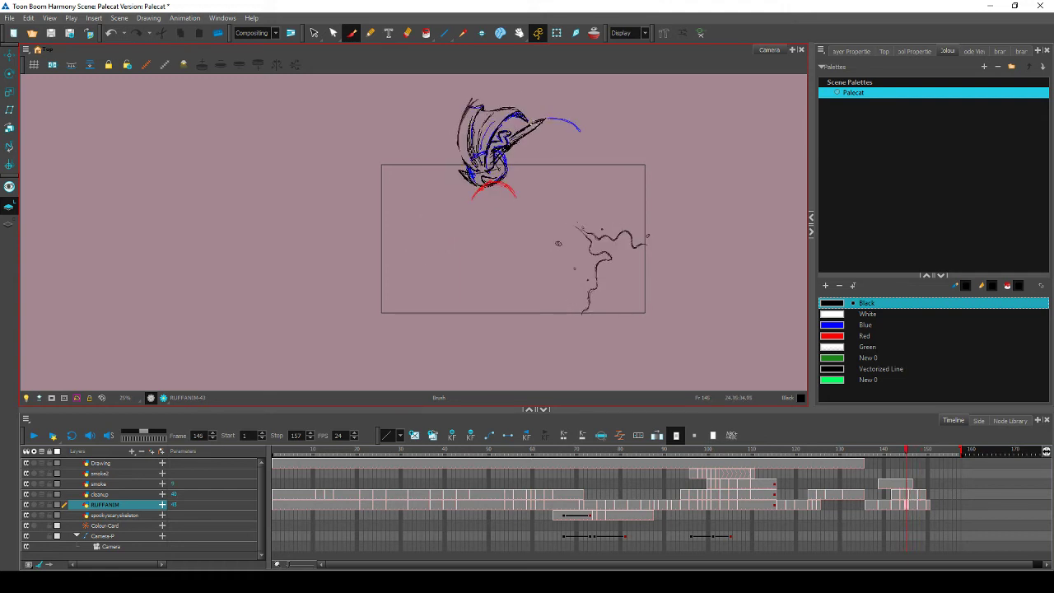
pyautogui.press('.')
pyautogui.press('.')
pyautogui.press('.')
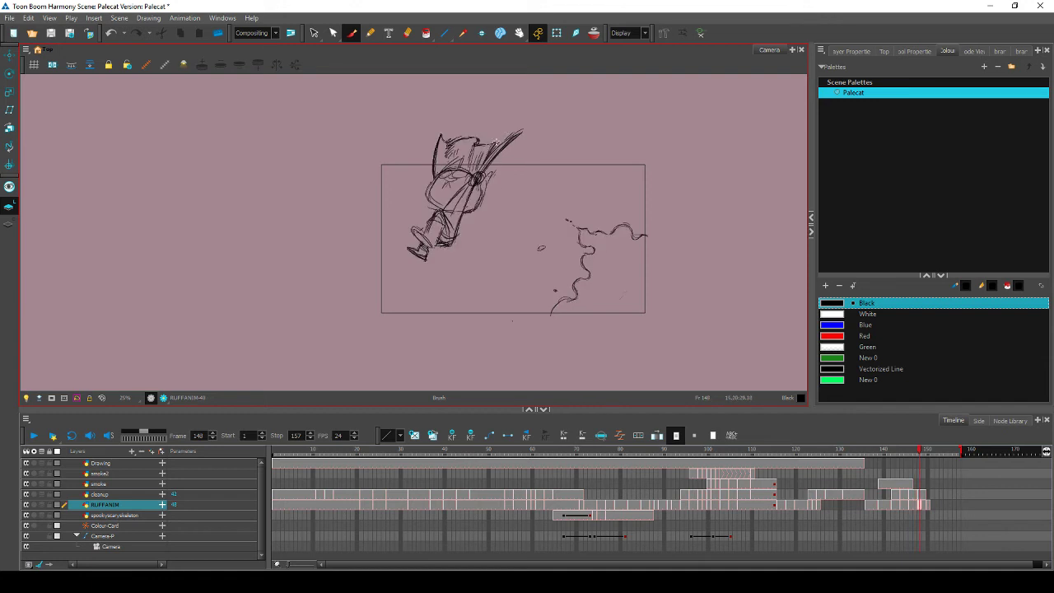
# Draw the cape's right corner and side edge beside the fold on frame 148, checking it against frames 146 and 147
pyautogui.press(',')
pyautogui.press(',')
pyautogui.press(',')
pyautogui.press('.')
pyautogui.press(',')
pyautogui.press('.')
pyautogui.press('.')
pyautogui.press('.')
pyautogui.press(',')
pyautogui.press(',')
pyautogui.press(',')
pyautogui.press('.')
pyautogui.press('.')
pyautogui.press('.')
pyautogui.press(',')
pyautogui.press('.')
pyautogui.press(',')
pyautogui.press('.')
pyautogui.press(',')
pyautogui.press(',')
pyautogui.press('.')
pyautogui.press('.')
pyautogui.press(',')
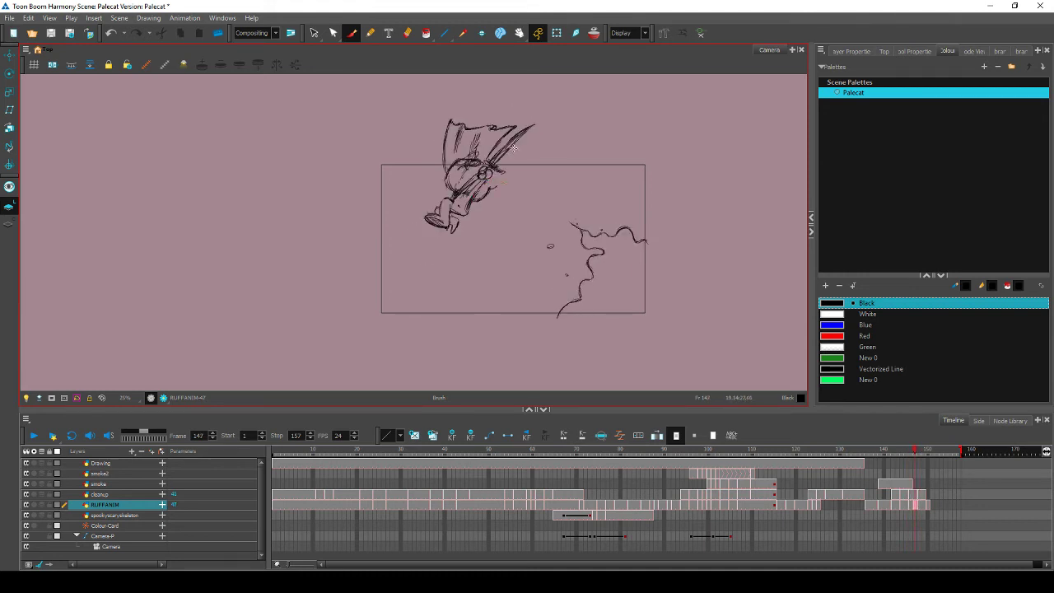
# Flip through frames 145 to 149 to examine how the finished cape corner follows the earlier drawings
pyautogui.press(',')
pyautogui.press('.')
pyautogui.press('.')
pyautogui.press('.')
pyautogui.press(',')
pyautogui.press(',')
pyautogui.press(',')
pyautogui.press(',')
pyautogui.press('.')
pyautogui.press('.')
pyautogui.press('.')
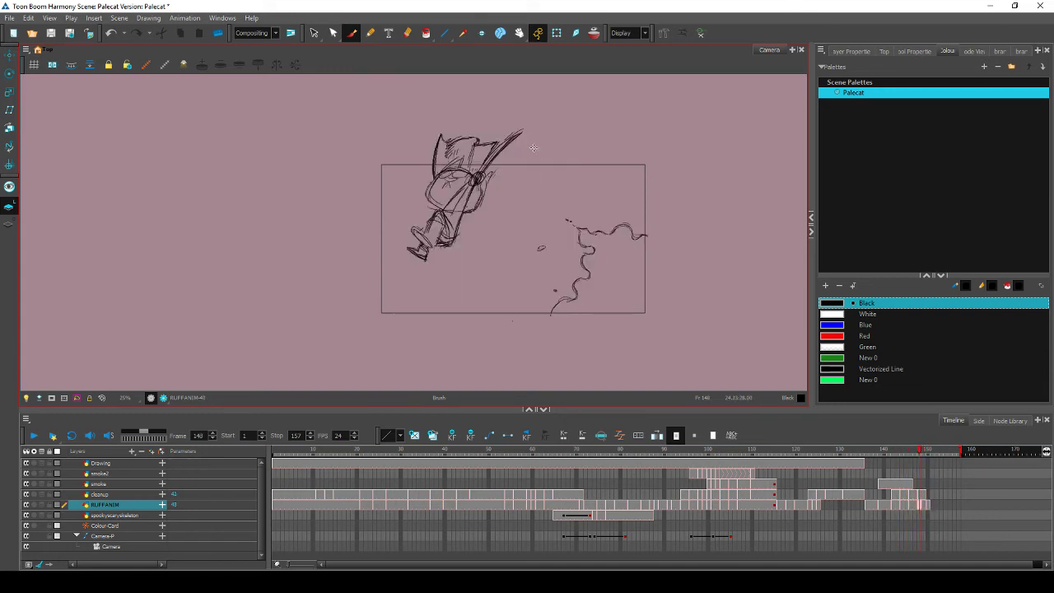
# Try a slanted left edge for the cape above the head on frame 150, comparing it with frame 149
pyautogui.press('.')
pyautogui.press('.')
pyautogui.press(',')
pyautogui.press('.')
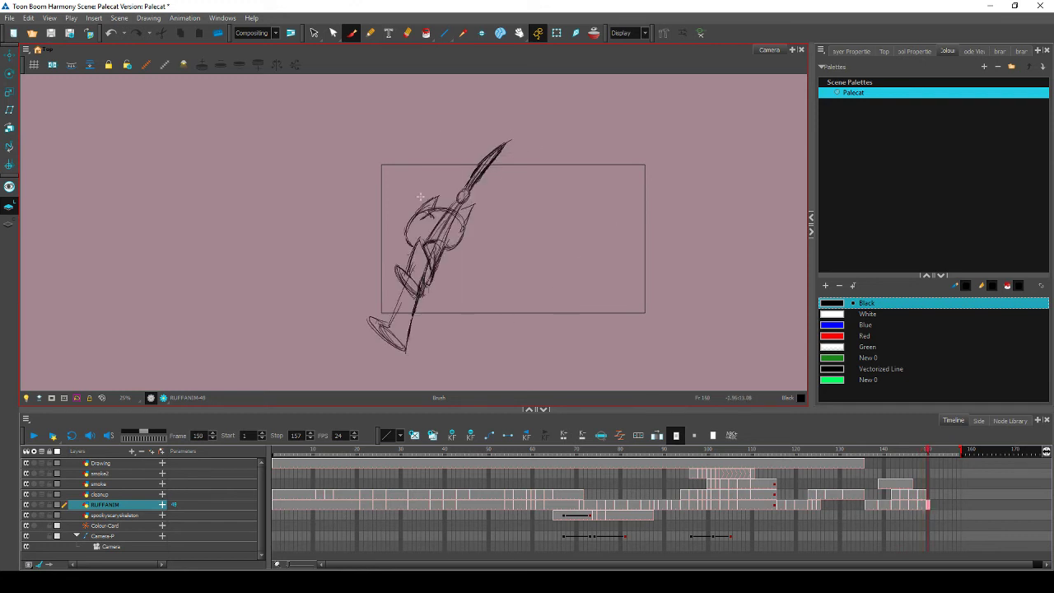
pyautogui.press(',')
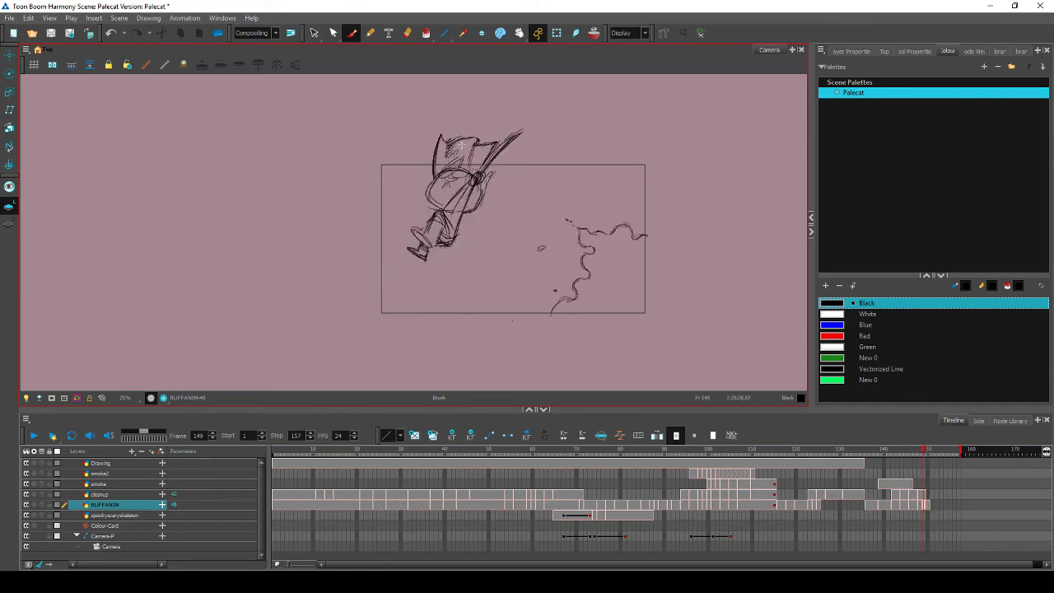
pyautogui.press('.')
pyautogui.press(',')
pyautogui.press('.')
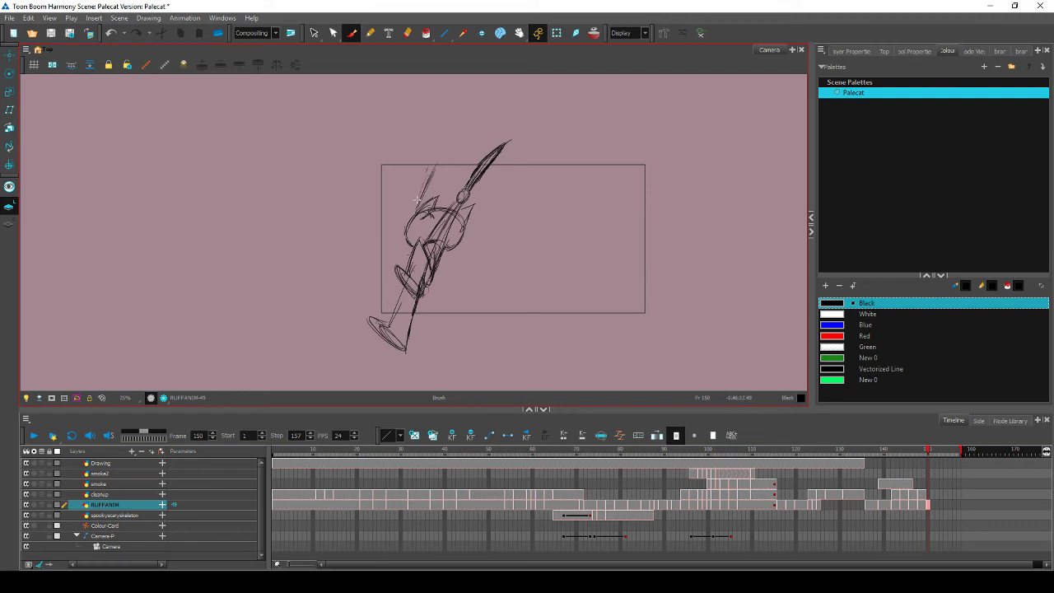
pyautogui.press(',')
pyautogui.press('.')
pyautogui.moveTo(417, 203); pyautogui.dragTo(423, 181)
pyautogui.press(',')
pyautogui.press('.')
pyautogui.press(',')
pyautogui.press('.')
pyautogui.moveTo(424, 188); pyautogui.dragTo(445, 151)
# Redraw the cape's left edge on frame 150 as a steeper, darker line rising from the head to a pointed corner
pyautogui.press(',')
pyautogui.press('.')
pyautogui.press(',')
pyautogui.press(',')
pyautogui.press(',')
pyautogui.press('.')
pyautogui.press('.')
pyautogui.press(',')
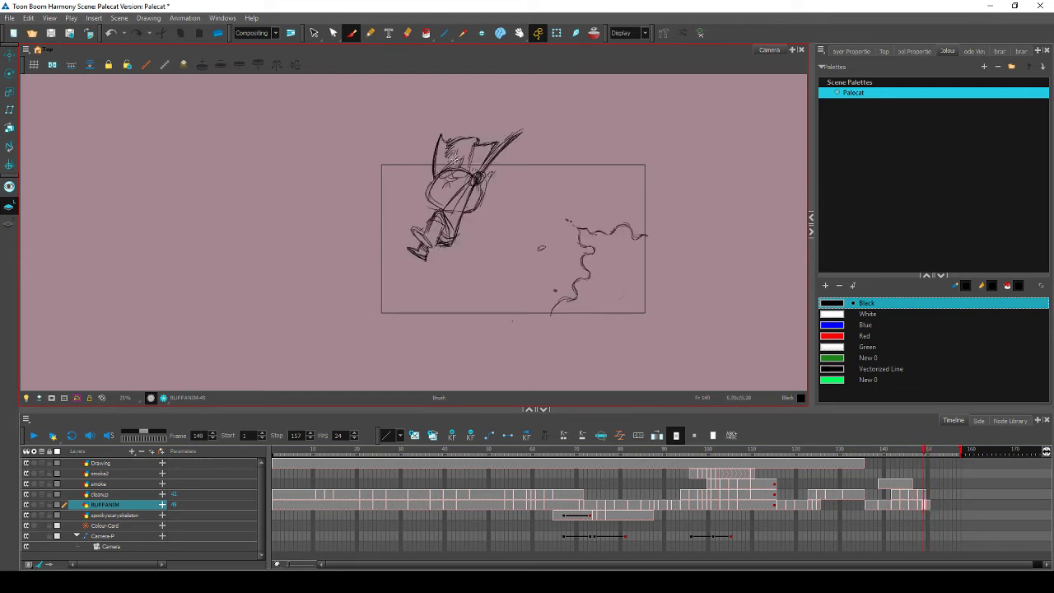
pyautogui.press(',')
pyautogui.press('.')
pyautogui.press(',')
pyautogui.press('.')
pyautogui.press(',')
pyautogui.press('.')
pyautogui.press('.')
pyautogui.press('.')
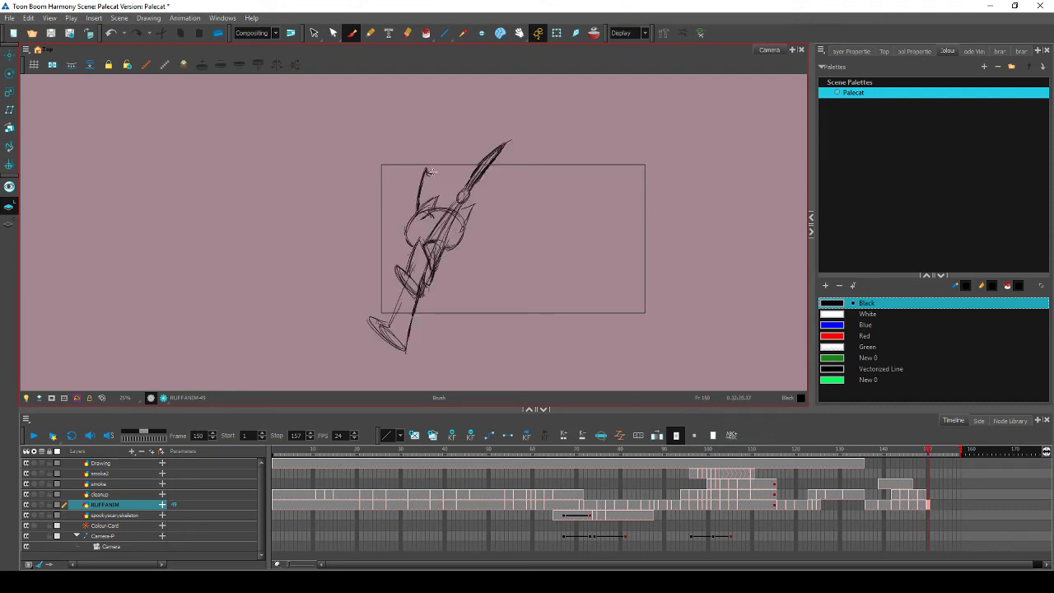
# Draw the cape's upper edge from the pointed corner toward the blade on frame 150 and add fold lines beneath it
pyautogui.press(',')
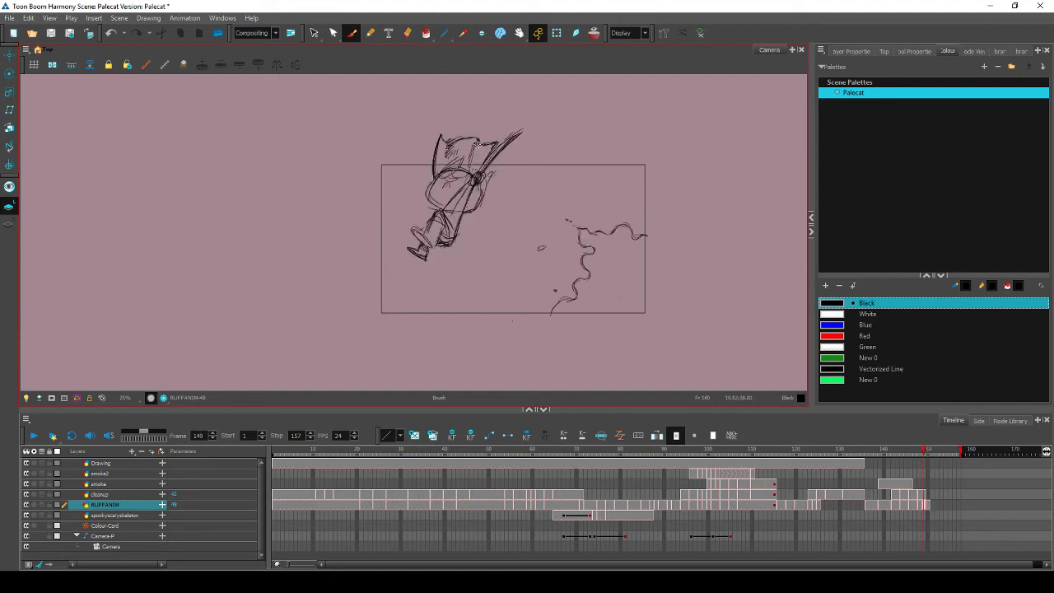
pyautogui.press('.')
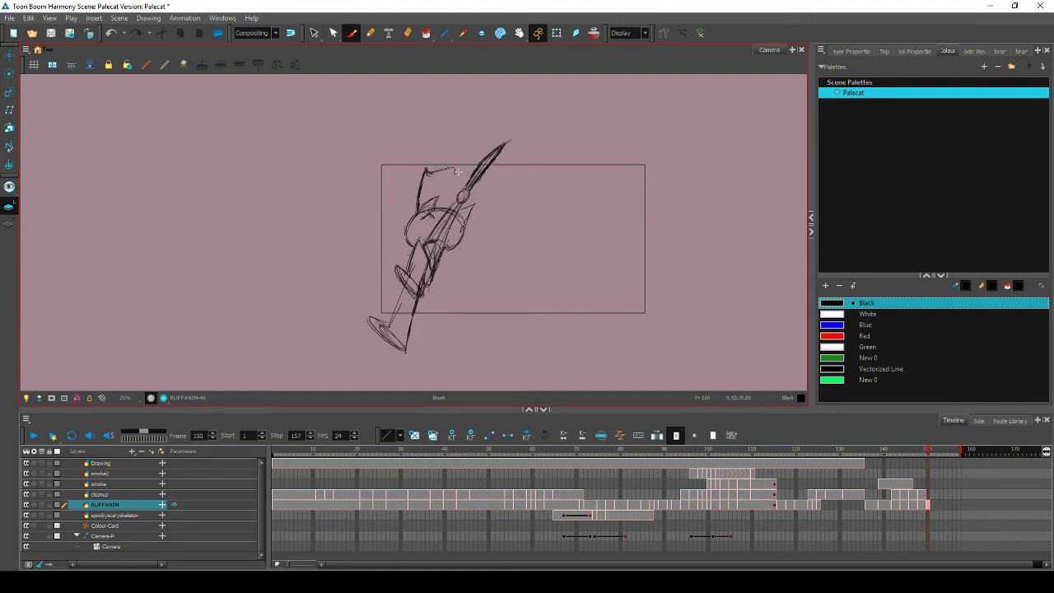
pyautogui.press(',')
pyautogui.press('.')
pyautogui.press(',')
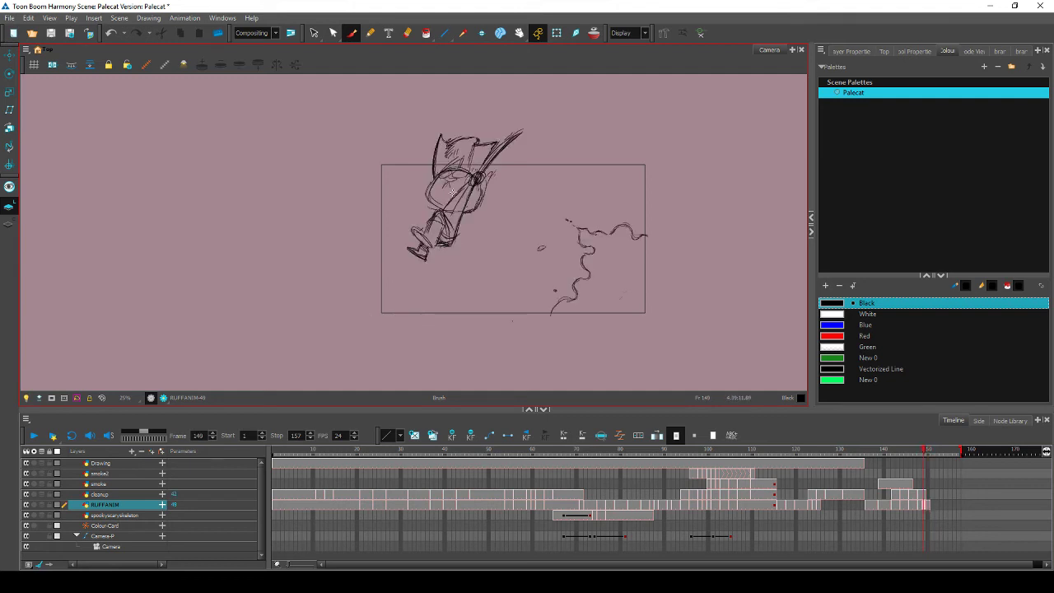
# Step between frames 145 and 150 to examine how the cape carries through into the stretched pose
pyautogui.press(',')
pyautogui.press(',')
pyautogui.press(',')
pyautogui.press('.')
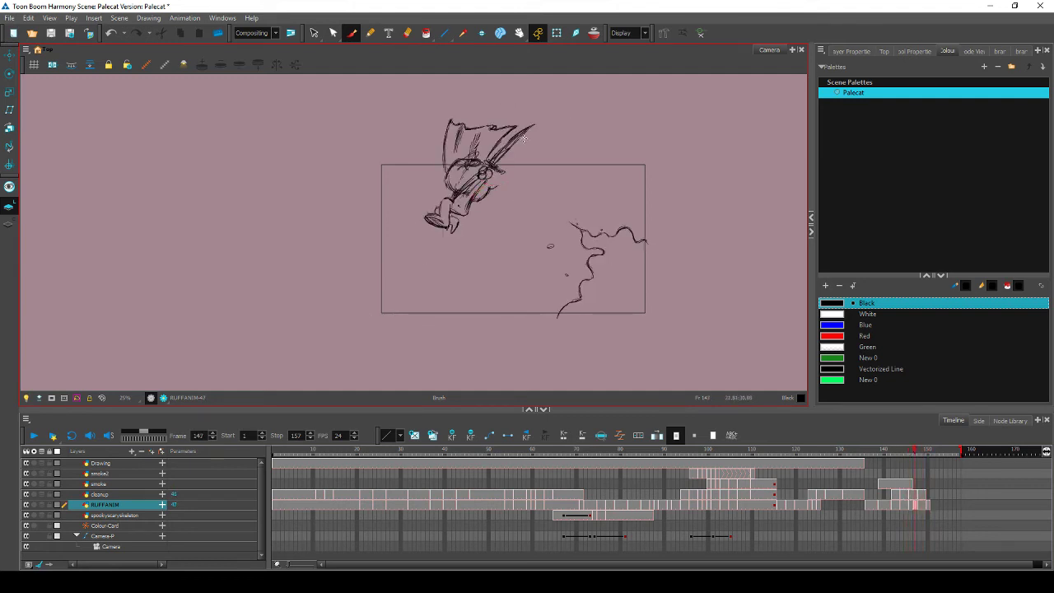
pyautogui.press('.')
pyautogui.press('.')
pyautogui.press('.')
pyautogui.press(',')
pyautogui.press(',')
pyautogui.press(',')
pyautogui.press(',')
pyautogui.press(',')
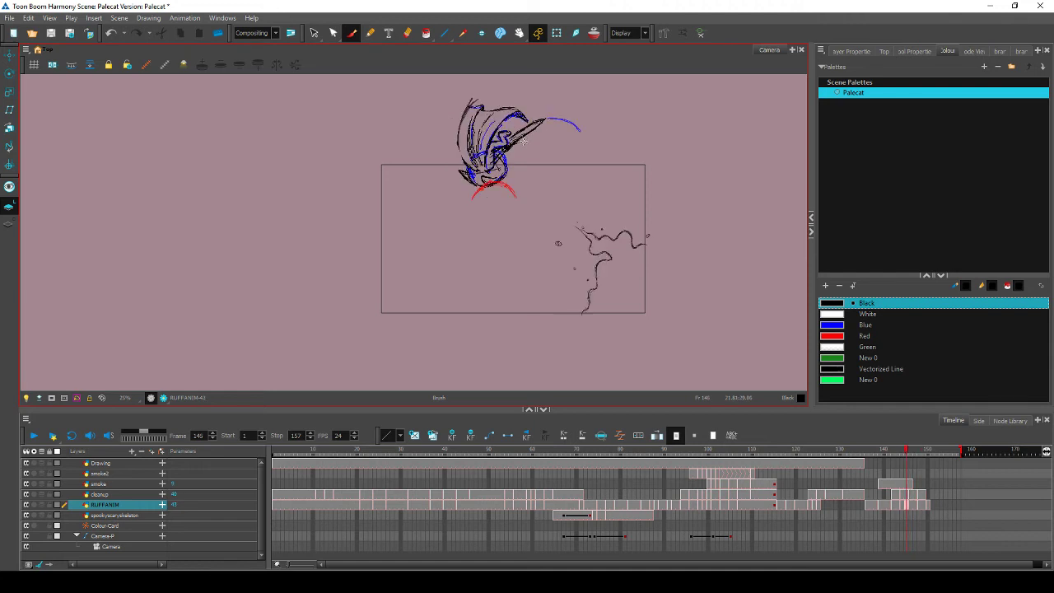
pyautogui.press('.')
pyautogui.press('.')
pyautogui.press('.')
pyautogui.press('.')
pyautogui.press('.')
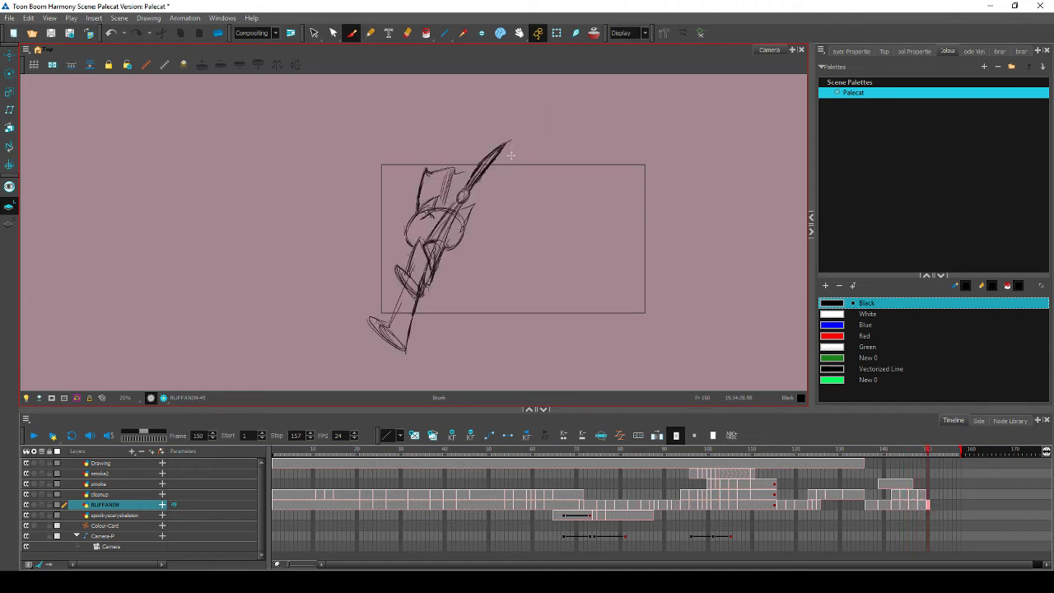
# Flip between frames 147 and 150 to compare the new cape with the preceding drawings
pyautogui.press(',')
pyautogui.press(',')
pyautogui.press(',')
pyautogui.press('.')
pyautogui.press('.')
pyautogui.press('.')
pyautogui.press(',')
pyautogui.press(',')
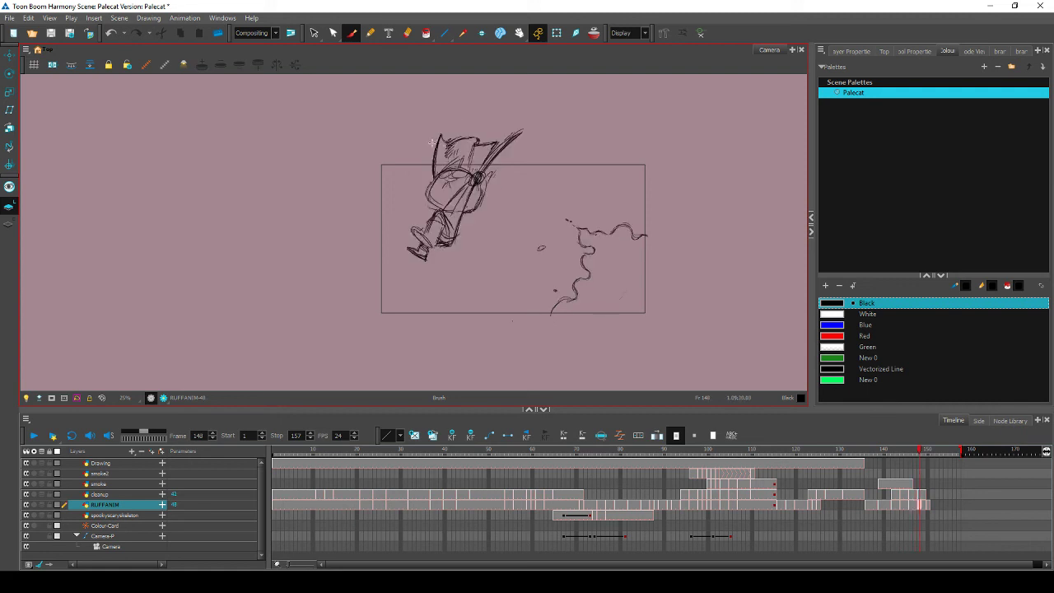
# Clear away the dark curved stroke forming the cape's left edge on frame 148
pyautogui.moveTo(431, 143); pyautogui.dragTo(429, 166)
pyautogui.press(',')
pyautogui.moveTo(437, 129); pyautogui.dragTo(438, 128)
pyautogui.press(',')
# Flip between frames 145 and 150 to compare the cape's outline across the neighbouring drawings
pyautogui.press('.')
pyautogui.press('.')
pyautogui.press(',')
pyautogui.press('.')
pyautogui.press(',')
pyautogui.press('.')
pyautogui.press('.')
pyautogui.press('.')
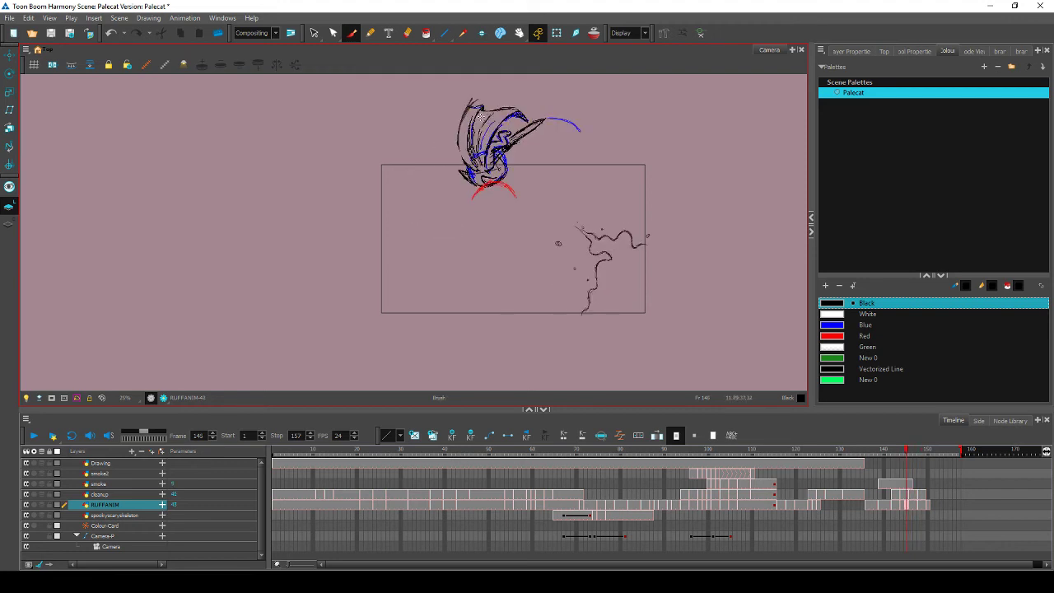
# Redraw the cape's left edge on frame 148 as a solid line rising from the head to the corner
pyautogui.press(',')
pyautogui.press(',')
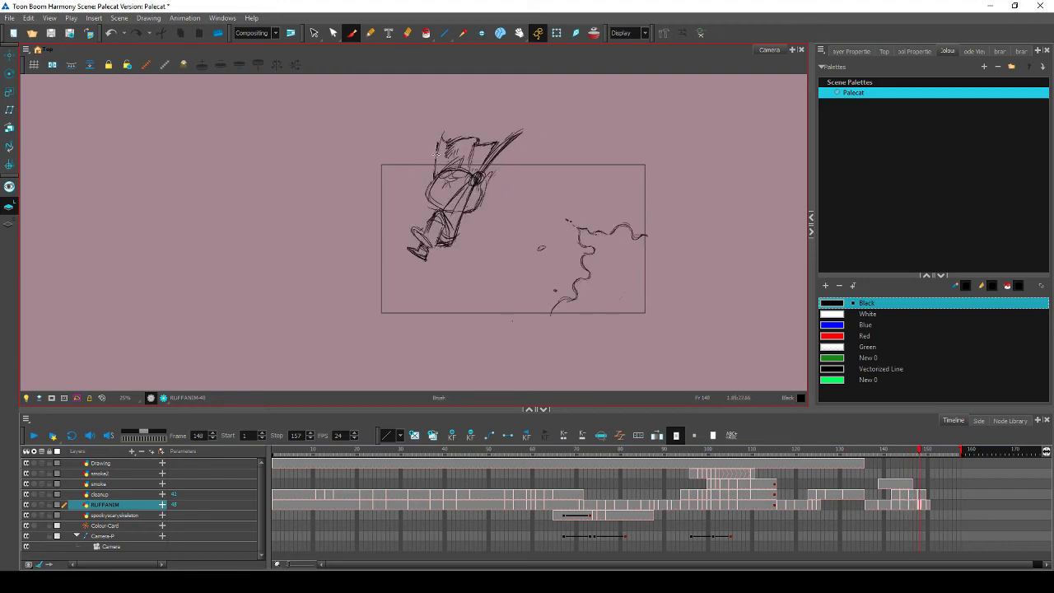
pyautogui.press('.')
pyautogui.press('.')
pyautogui.press(',')
pyautogui.press(',')
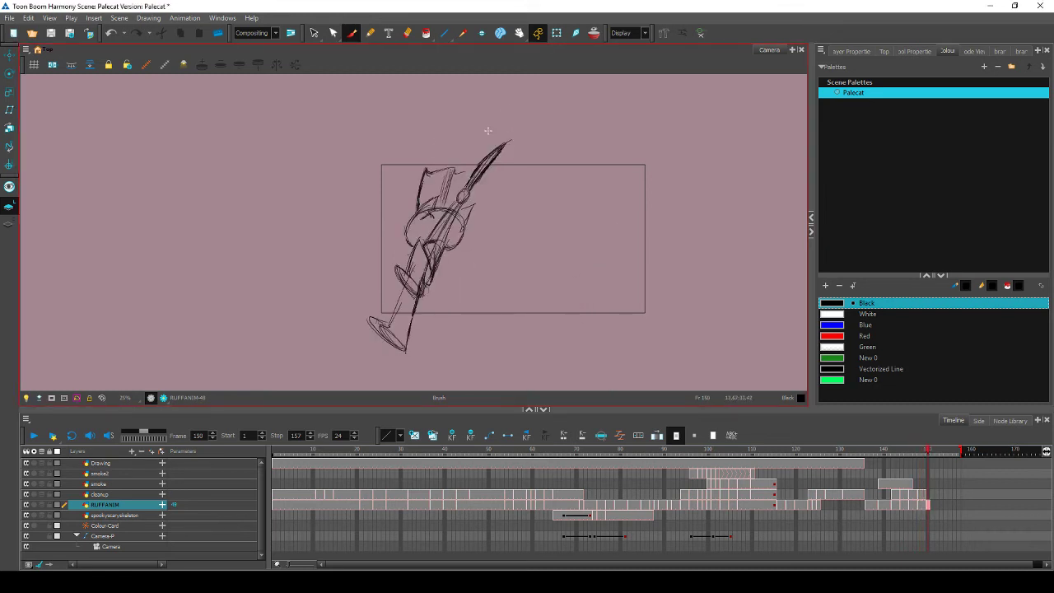
# Flip repeatedly between frames 148 and 150 to examine how the cape moves into the stretched pose
pyautogui.press('.')
pyautogui.press('.')
pyautogui.press(',')
pyautogui.press(',')
pyautogui.press('.')
pyautogui.press('.')
pyautogui.press(',')
pyautogui.press(',')
pyautogui.press('.')
pyautogui.press('.')
pyautogui.press(',')
pyautogui.press(',')
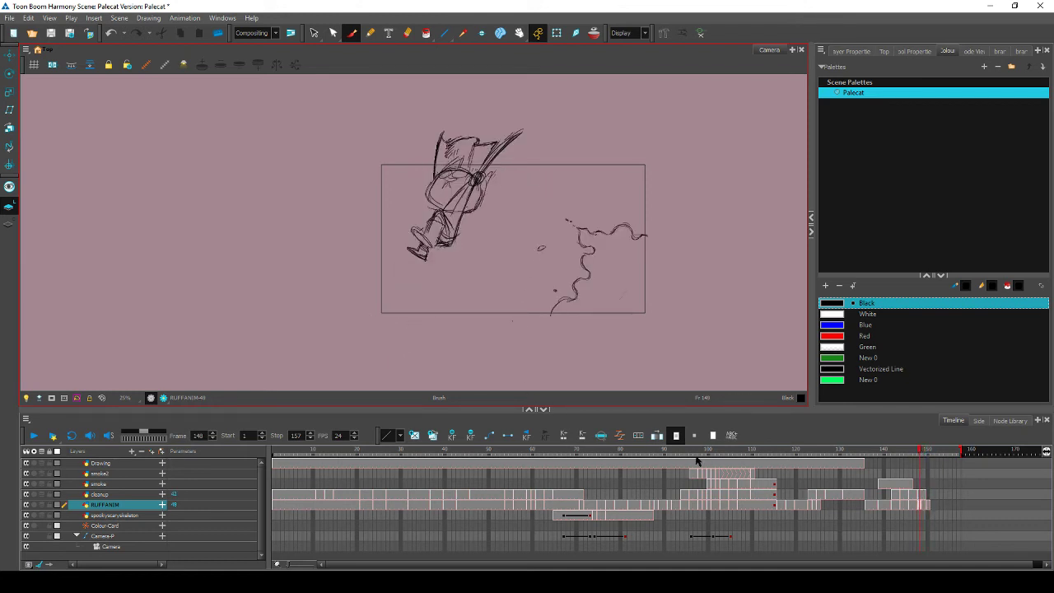
# Redraw the frame 150 cape with its left edge closer to the blade and a flap extending past the blade's right side
pyautogui.moveTo(905, 451)
pyautogui.mouseDown()
pyautogui.moveTo(864, 448)
pyautogui.moveTo(949, 463)
pyautogui.mouseUp()
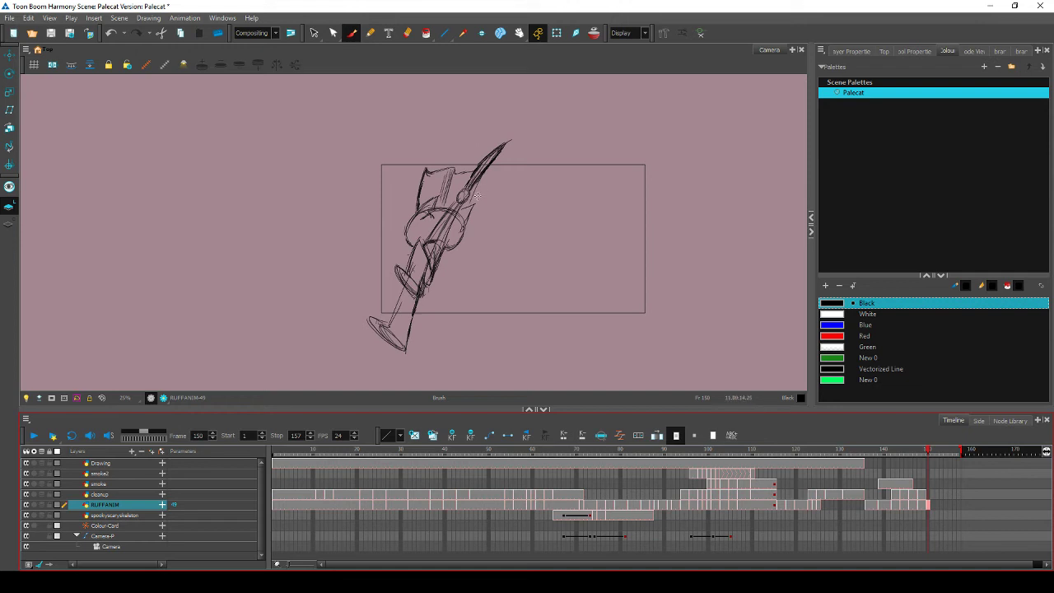
pyautogui.moveTo(461, 227)
pyautogui.mouseDown()
pyautogui.moveTo(510, 169)
pyautogui.moveTo(420, 205)
pyautogui.moveTo(434, 173)
pyautogui.moveTo(416, 204)
pyautogui.moveTo(431, 198)
pyautogui.moveTo(441, 166)
pyautogui.moveTo(466, 171)
pyautogui.mouseUp()
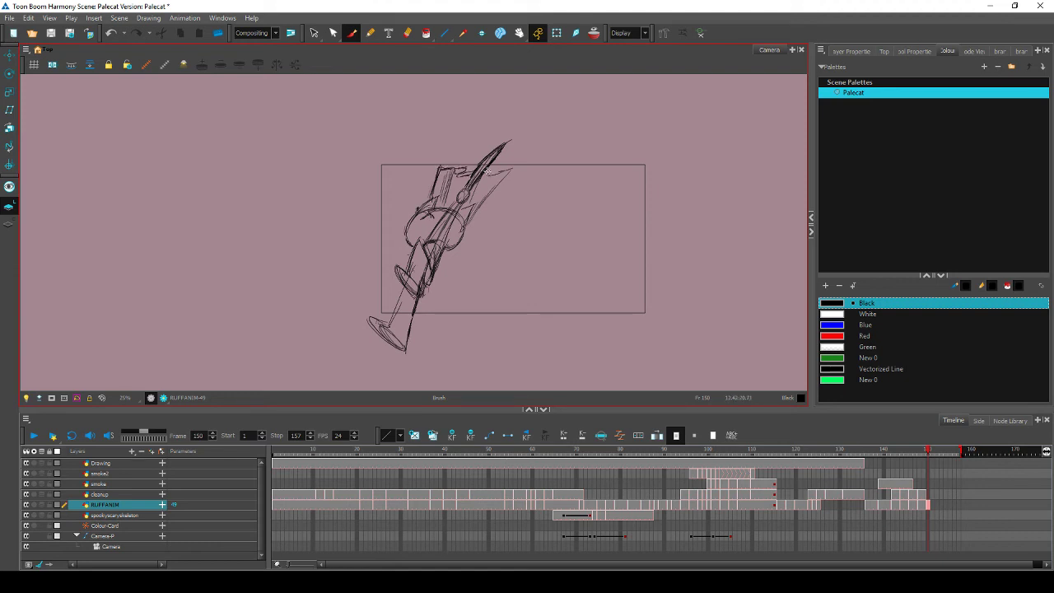
pyautogui.moveTo(614, 296); pyautogui.dragTo(611, 300)
pyautogui.moveTo(442, 170); pyautogui.dragTo(467, 174)
# Erase the cape's upper edge on frame 150, redraw it as a wavy line, and darken the side edges
pyautogui.press(',')
pyautogui.press('.')
pyautogui.hotkey('alt', 'b')
pyautogui.moveTo(473, 172)
pyautogui.mouseDown()
pyautogui.moveTo(439, 170)
pyautogui.moveTo(451, 173)
pyautogui.mouseUp()
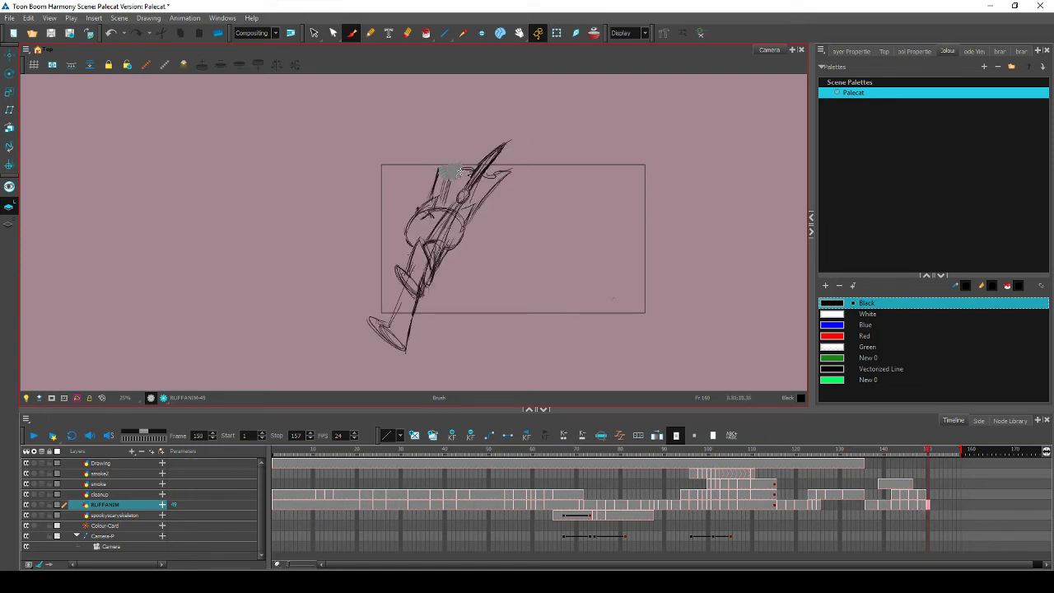
pyautogui.moveTo(480, 161); pyautogui.dragTo(478, 163)
pyautogui.moveTo(487, 167)
pyautogui.mouseDown()
pyautogui.moveTo(497, 176)
pyautogui.moveTo(489, 180)
pyautogui.mouseUp()
pyautogui.press(',')
pyautogui.press('.')
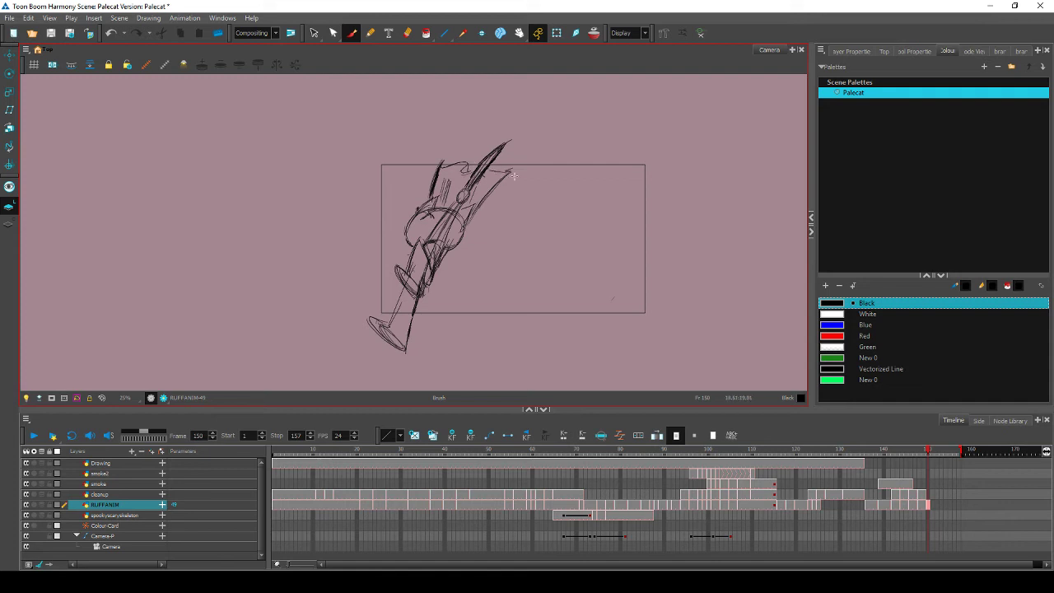
# Add a cape flap beyond the right side of the blade on frame 149
pyautogui.press(',')
pyautogui.press('.')
pyautogui.press(',')
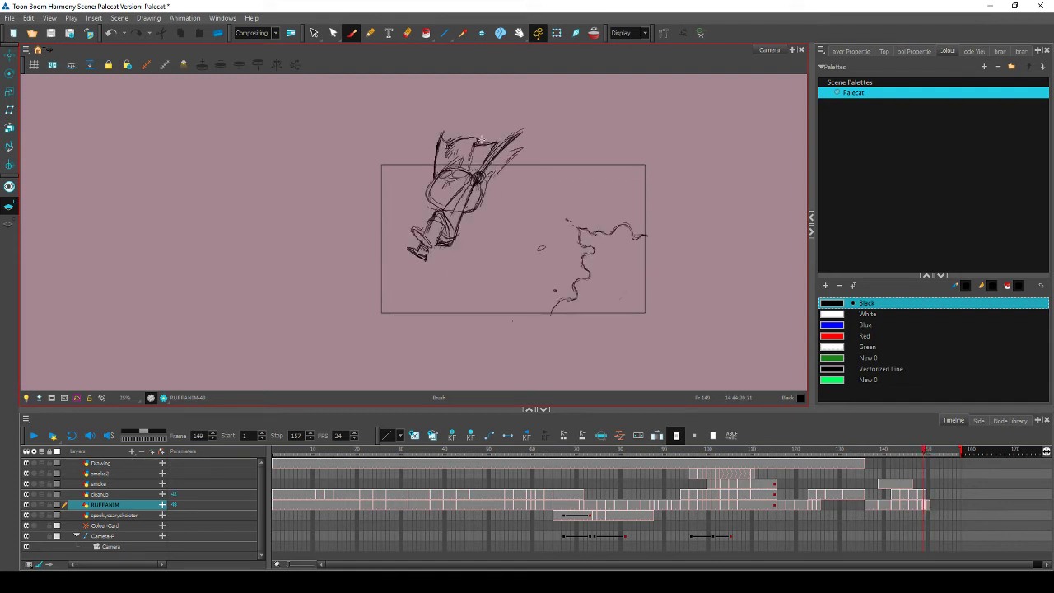
# Erase the cape's left edge on frame 149 and redraw it farther right, slanting up from the head
pyautogui.press(',')
pyautogui.moveTo(444, 160)
pyautogui.mouseDown()
pyautogui.moveTo(448, 128)
pyautogui.moveTo(437, 167)
pyautogui.moveTo(444, 153)
pyautogui.mouseUp()
pyautogui.press('.')
pyautogui.press('.')
pyautogui.press(',')
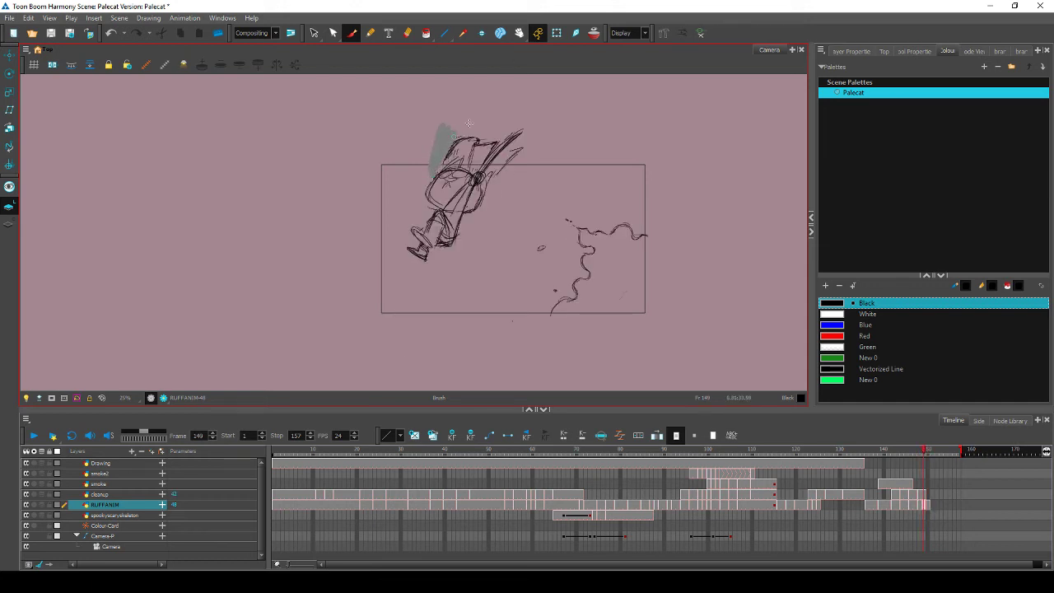
pyautogui.hotkey('alt', 'b')
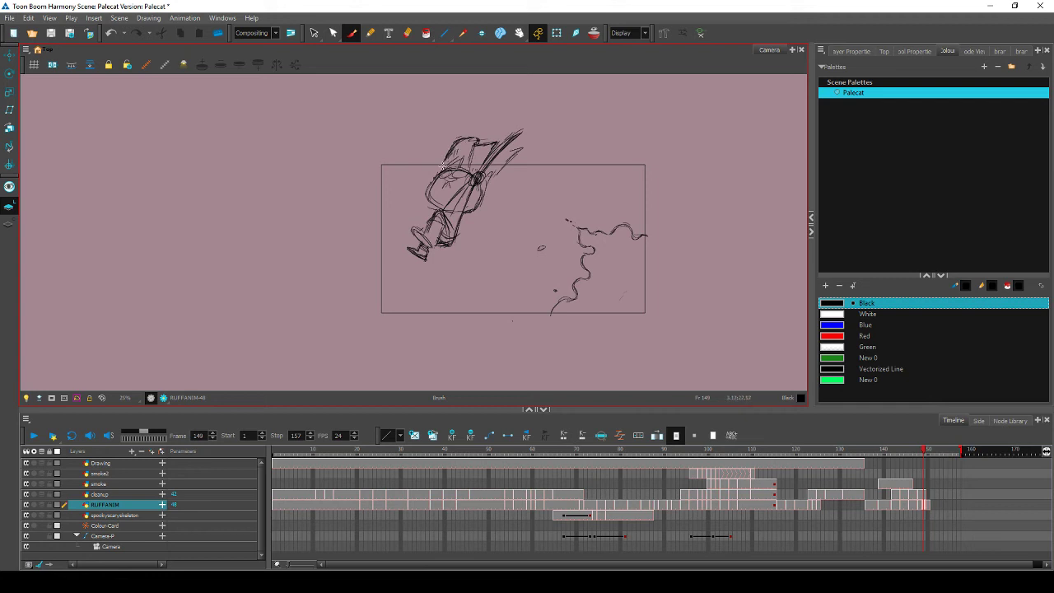
pyautogui.press(',')
pyautogui.press('.')
pyautogui.press('.')
pyautogui.press(',')
pyautogui.press(',')
# Erase the left portion of the cape on frame 147 and draw a flap on the blade's right side
pyautogui.press(',')
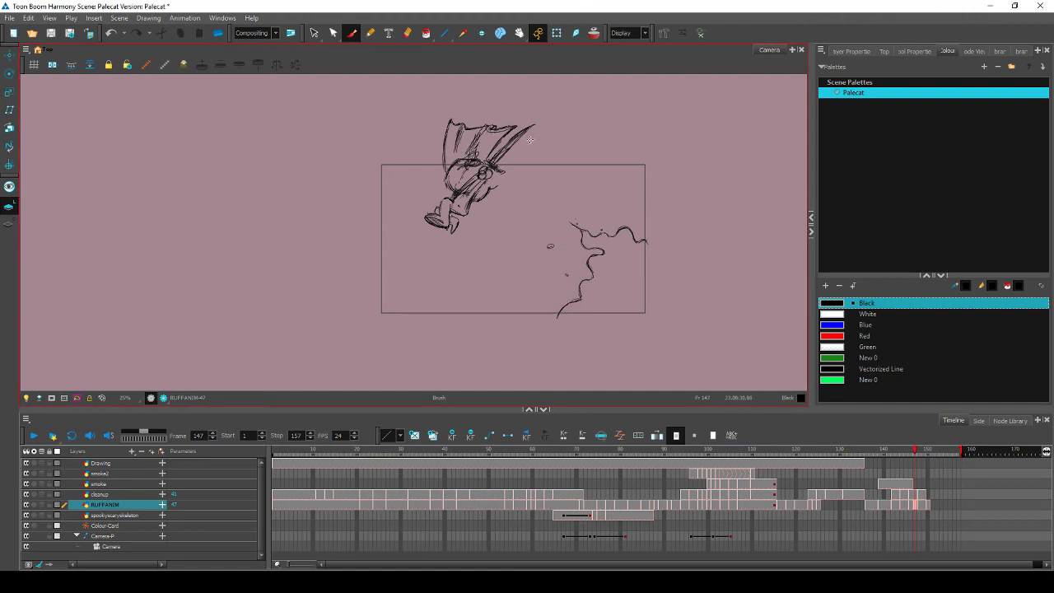
pyautogui.moveTo(529, 140); pyautogui.dragTo(480, 197)
pyautogui.hotkey('ctrl', 'z')
pyautogui.press('.')
pyautogui.press(',')
pyautogui.press('.')
pyautogui.press(',')
pyautogui.press('e')
pyautogui.moveTo(474, 132)
pyautogui.mouseDown()
pyautogui.moveTo(451, 113)
pyautogui.moveTo(452, 154)
pyautogui.mouseUp()
pyautogui.moveTo(485, 117); pyautogui.dragTo(489, 116)
pyautogui.press('.')
pyautogui.press(',')
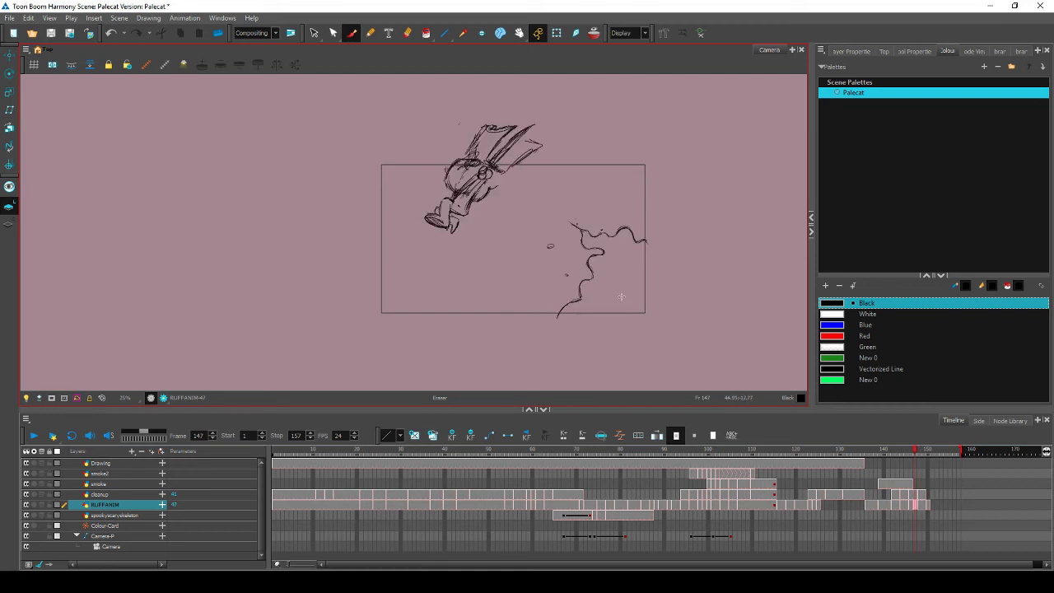
# Flip between frames 145 and 148 to compare the revised cape with the earlier curled pose
pyautogui.press('.')
pyautogui.press(',')
pyautogui.press(',')
pyautogui.press(',')
pyautogui.press('.')
pyautogui.press(',')
pyautogui.press('.')
pyautogui.press(',')
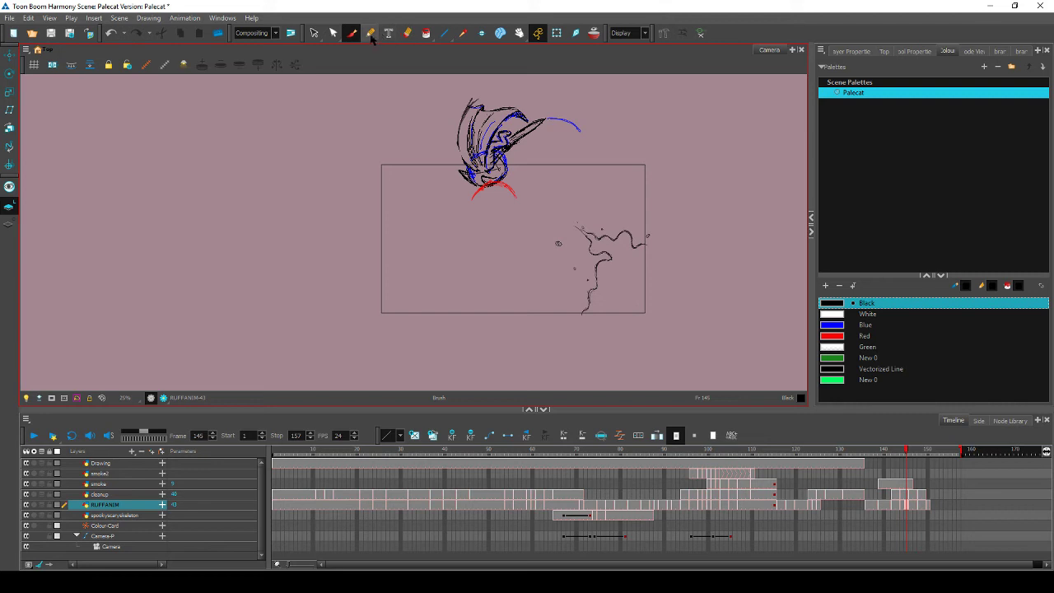
# Select the whole character drawing on frame 145 and rotate it clockwise
pyautogui.click(314, 32)
pyautogui.moveTo(486, 170)
pyautogui.mouseDown()
pyautogui.moveTo(442, 134)
pyautogui.moveTo(551, 149)
pyautogui.mouseUp()
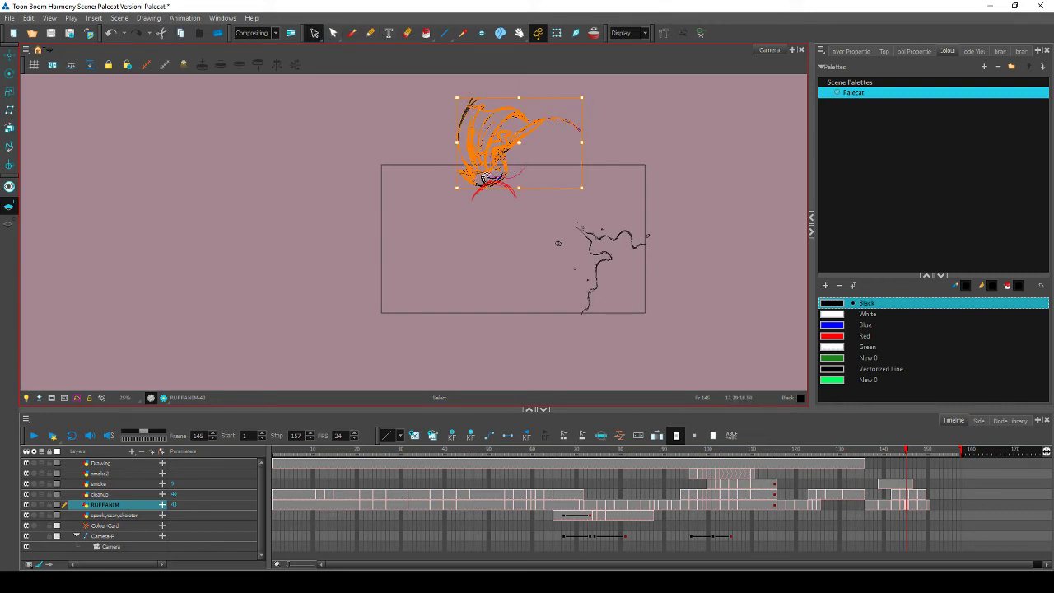
pyautogui.moveTo(486, 176)
pyautogui.mouseDown()
pyautogui.moveTo(580, 132)
pyautogui.moveTo(560, 168)
pyautogui.mouseUp()
pyautogui.moveTo(587, 98); pyautogui.dragTo(594, 134)
pyautogui.click(606, 127)
# Flip through frames 143 to 146 to check how the rotated pose connects with its neighbours
pyautogui.press('.')
pyautogui.press(',')
pyautogui.press('.')
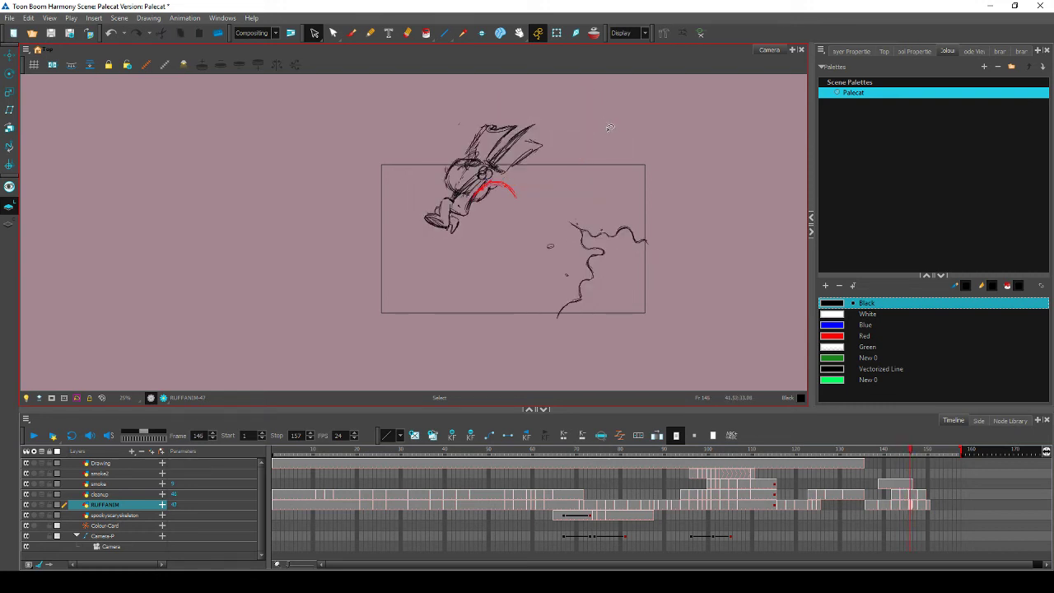
pyautogui.press(',')
pyautogui.press('.')
pyautogui.press(',')
pyautogui.press('.')
pyautogui.press(',')
pyautogui.press(',')
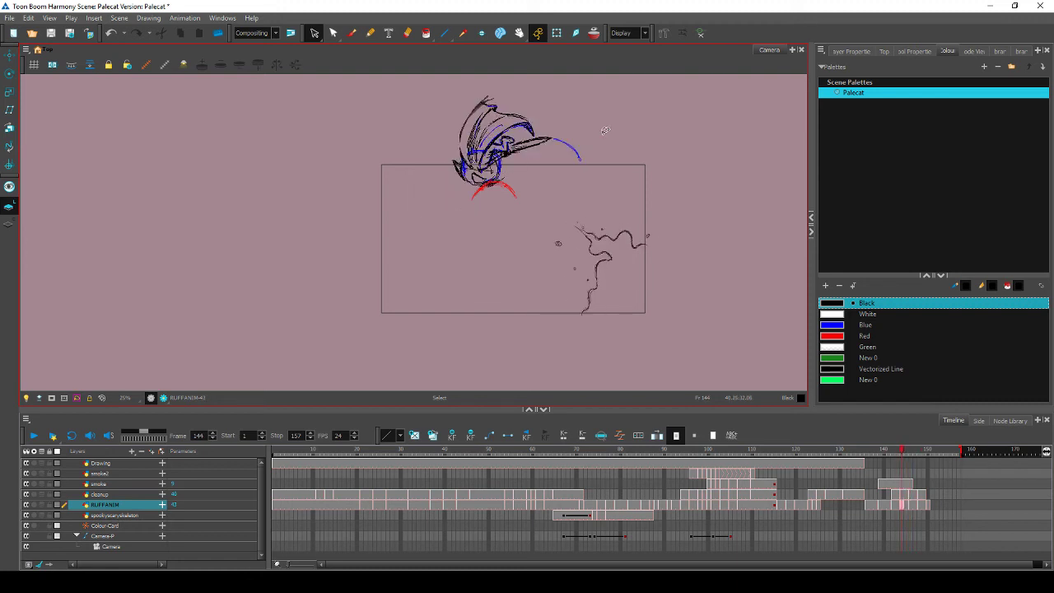
pyautogui.press('.')
pyautogui.press('.')
pyautogui.press(',')
pyautogui.press(',')
pyautogui.press(',')
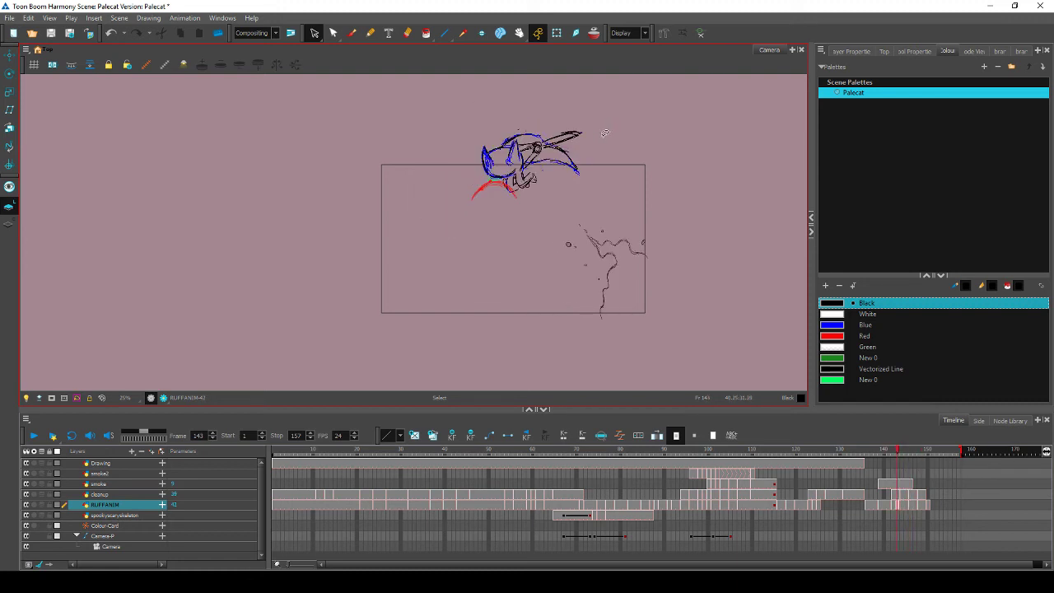
# Select the whole character on frame 144, shift it slightly right and rotate it a little further clockwise
pyautogui.press('.')
pyautogui.moveTo(524, 169); pyautogui.dragTo(480, 172)
pyautogui.hotkey('ctrl', 'a')
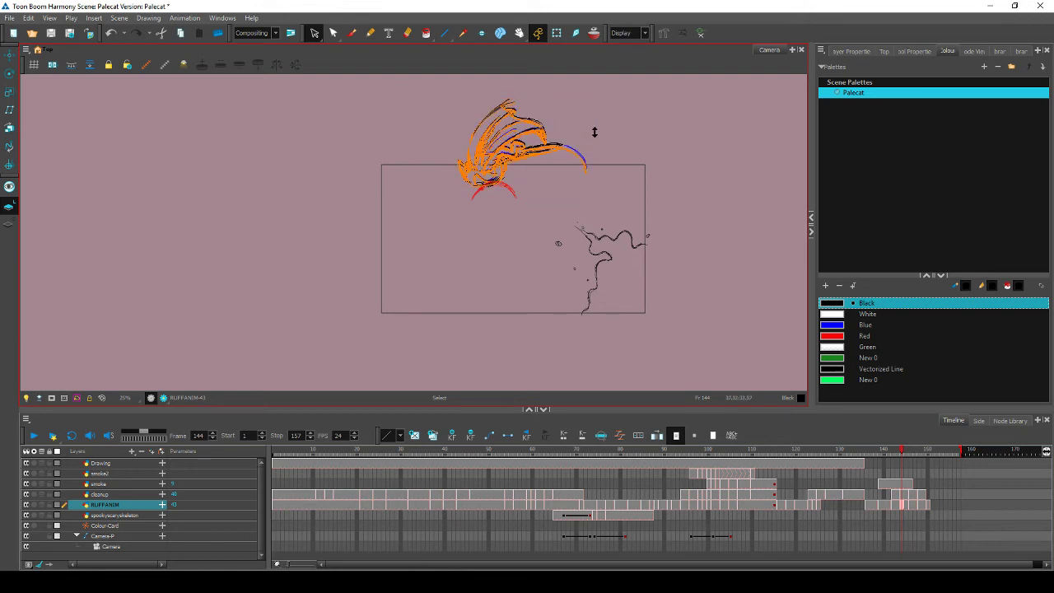
pyautogui.click(620, 133)
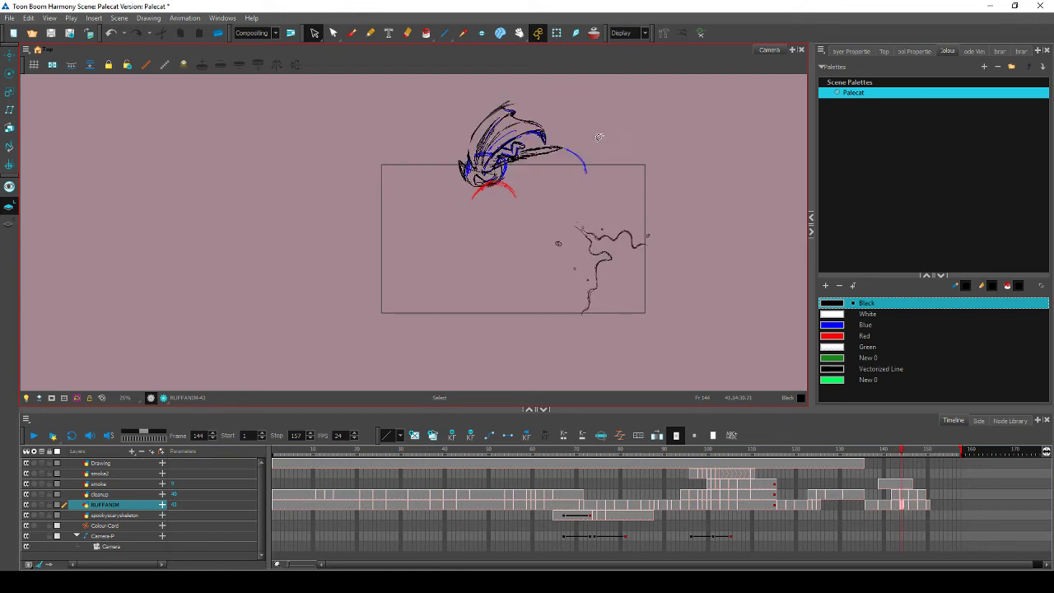
pyautogui.click(571, 128)
pyautogui.click(601, 136)
# Select only the cape strokes on frame 145 and stretch them slightly toward the right
pyautogui.press('.')
pyautogui.press('.')
pyautogui.press(',')
pyautogui.press('.')
pyautogui.press(',')
pyautogui.moveTo(480, 98)
pyautogui.mouseDown()
pyautogui.moveTo(543, 108)
pyautogui.moveTo(524, 104)
pyautogui.mouseUp()
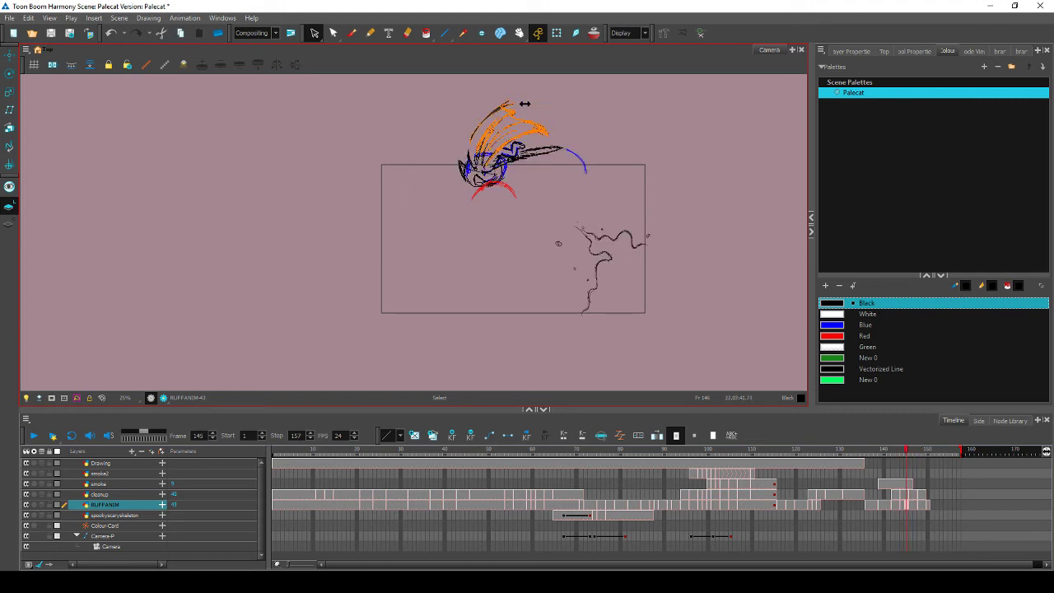
pyautogui.click(566, 96)
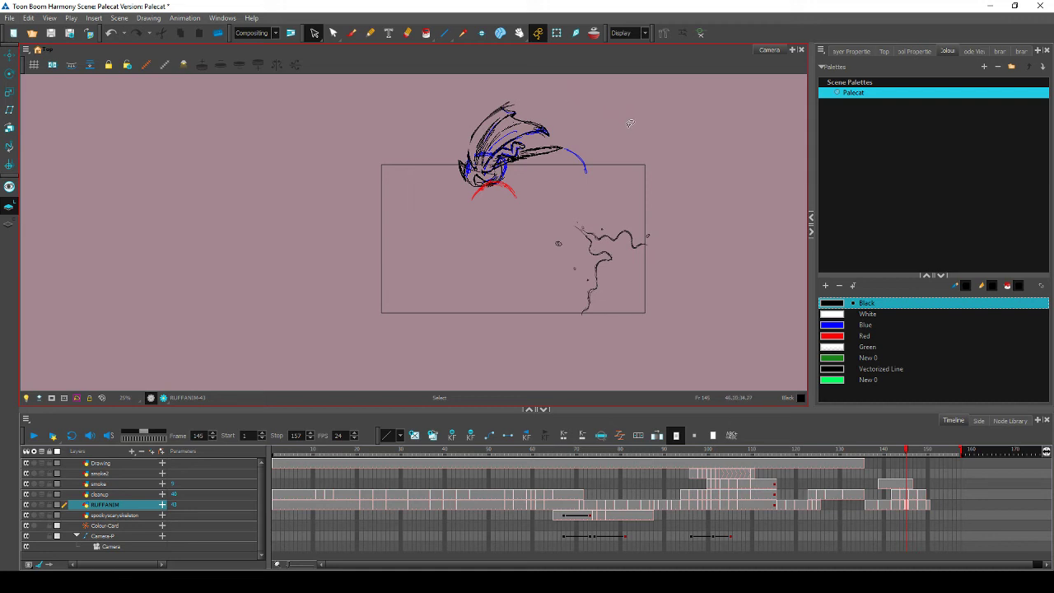
# Flip through frames 141 to 145 to review the leap into the adjusted pose
pyautogui.press(',')
pyautogui.press(',')
pyautogui.press(',')
pyautogui.press(',')
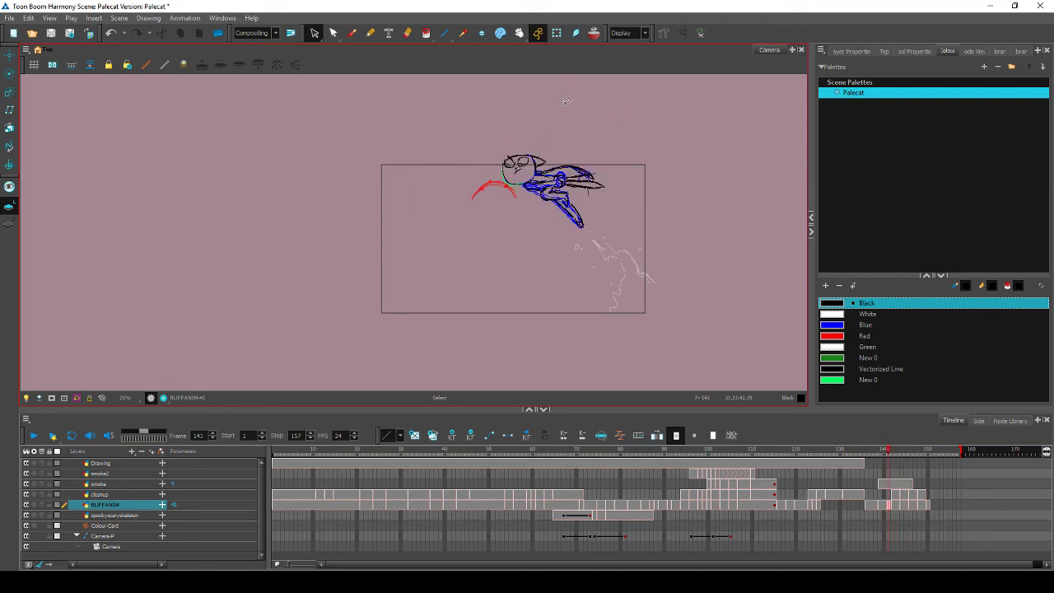
pyautogui.press('.')
pyautogui.press('.')
pyautogui.press('.')
pyautogui.press(',')
pyautogui.press('.')
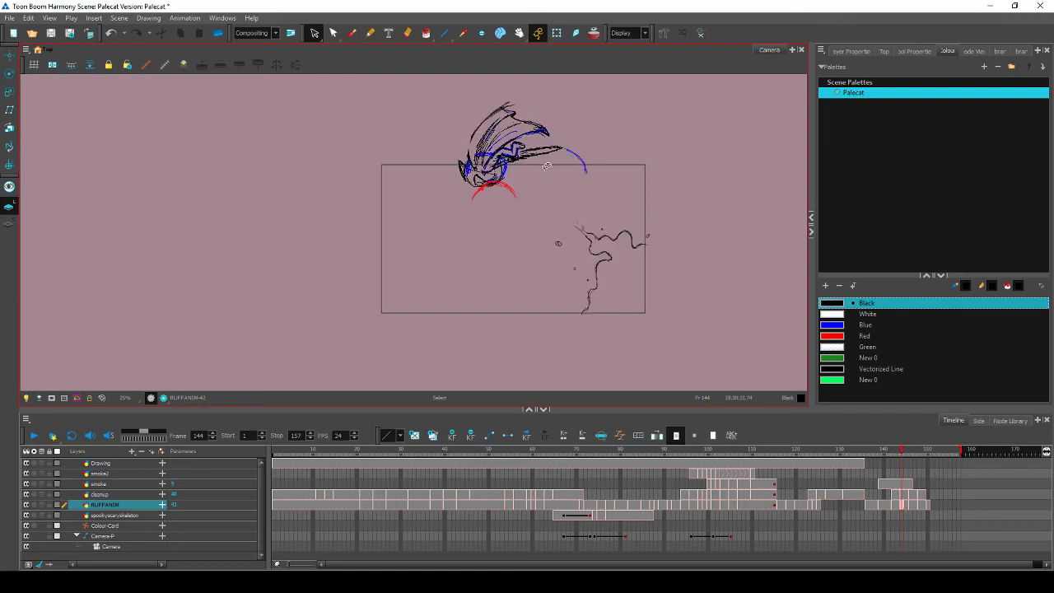
# Select the whole character on frame 144, move it slightly to the right and adjust its rotation
pyautogui.moveTo(524, 167)
pyautogui.mouseDown()
pyautogui.moveTo(457, 170)
pyautogui.moveTo(528, 85)
pyautogui.moveTo(564, 173)
pyautogui.moveTo(519, 188)
pyautogui.mouseUp()
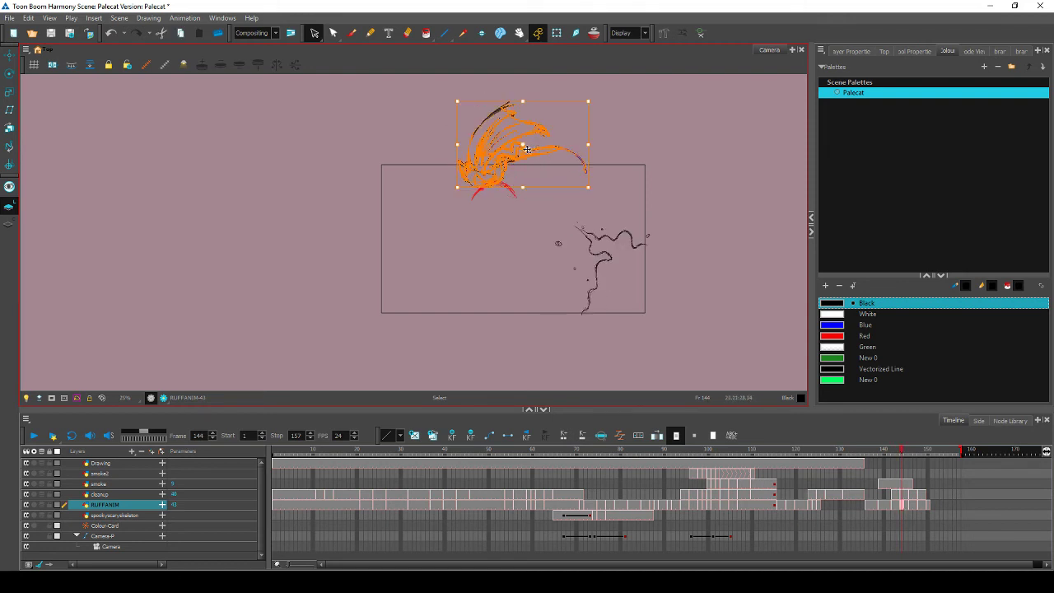
pyautogui.moveTo(523, 151)
pyautogui.mouseDown()
pyautogui.moveTo(535, 153)
pyautogui.moveTo(513, 159)
pyautogui.mouseUp()
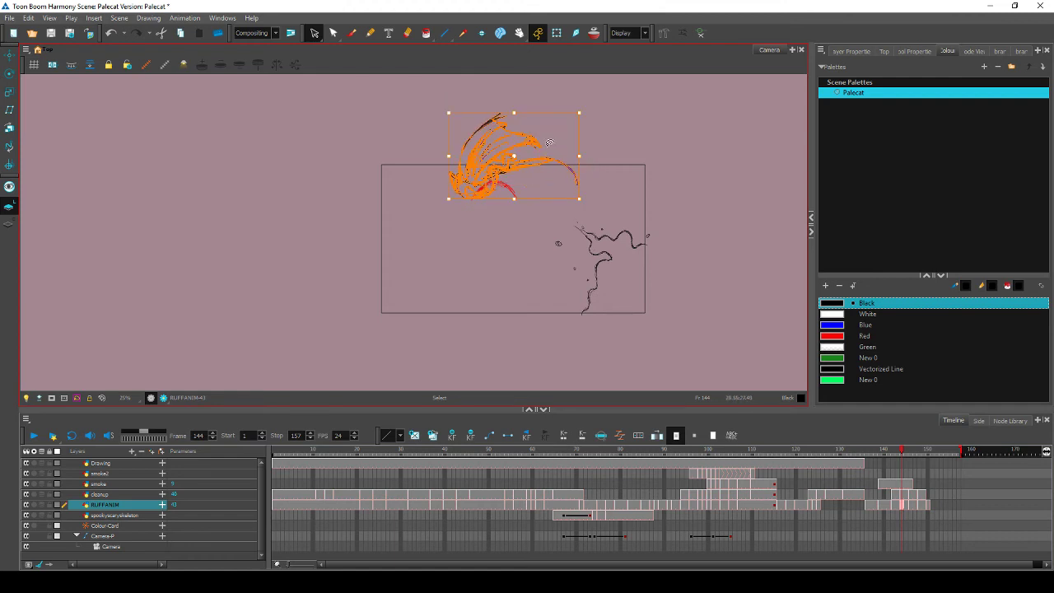
pyautogui.hotkey('ctrl', 'z')
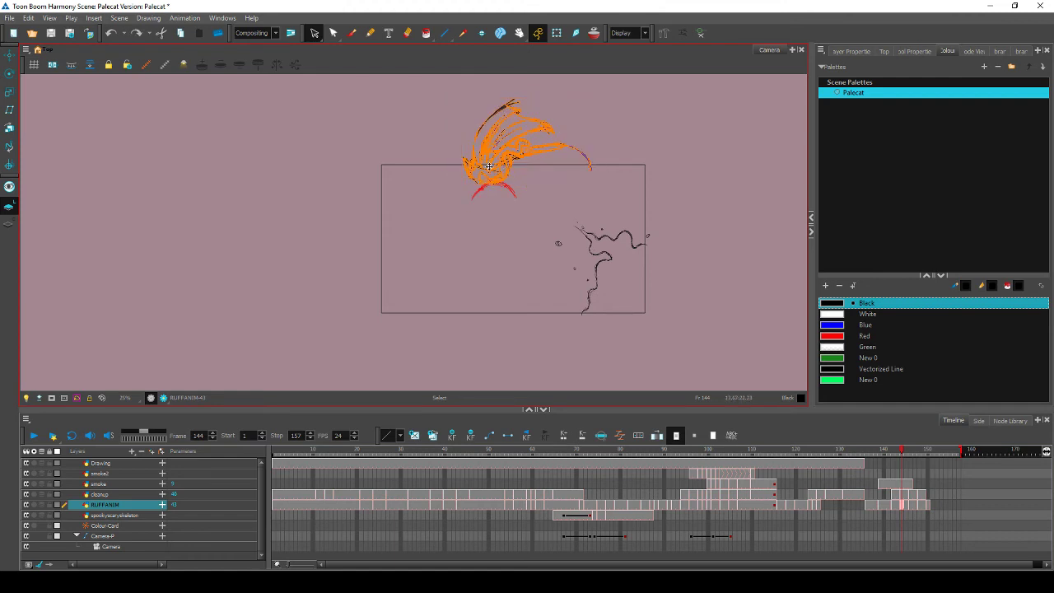
pyautogui.moveTo(602, 100); pyautogui.dragTo(603, 110)
# Step back and forth through frames 141 to 145 to examine the arc of the moved pose
pyautogui.press(',')
pyautogui.press('.')
pyautogui.press('.')
pyautogui.press('.')
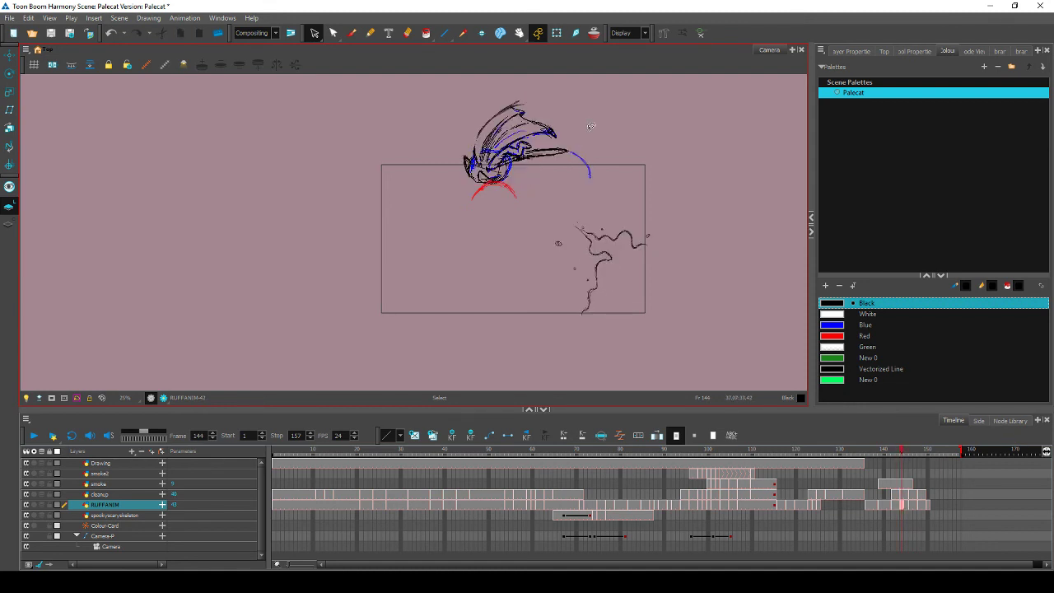
pyautogui.press(',')
pyautogui.press(',')
pyautogui.press(',')
pyautogui.press(',')
pyautogui.press(',')
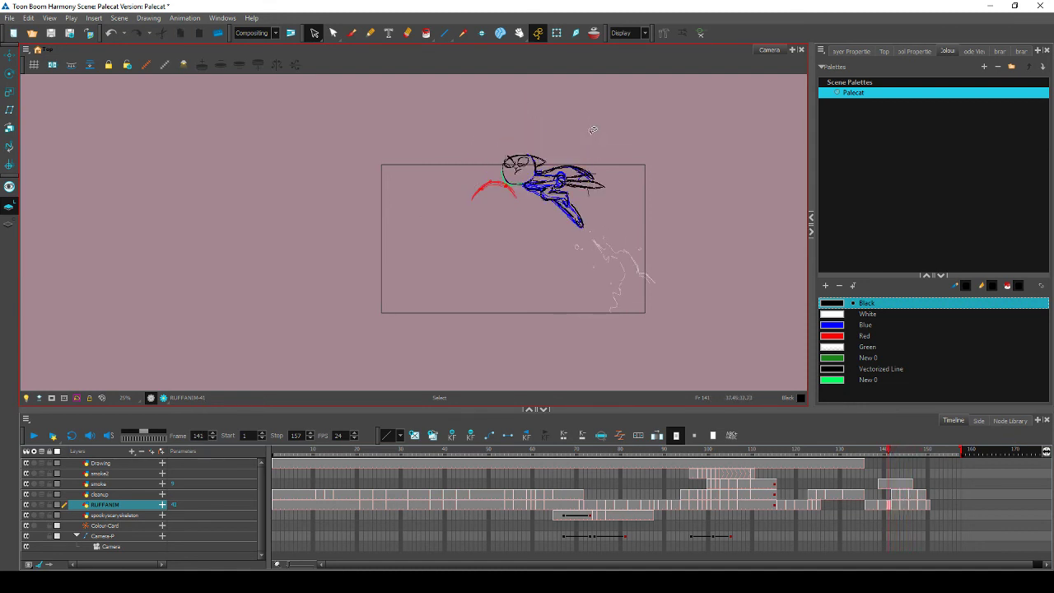
pyautogui.press('.')
pyautogui.press('.')
pyautogui.press('.')
pyautogui.press('.')
pyautogui.press(',')
pyautogui.press(',')
pyautogui.press(',')
pyautogui.press(',')
pyautogui.press('.')
pyautogui.press('.')
pyautogui.press('.')
# Reselect the whole character on frame 144 and nudge it slightly back to the left
pyautogui.moveTo(551, 164)
pyautogui.mouseDown()
pyautogui.moveTo(502, 183)
pyautogui.moveTo(576, 97)
pyautogui.moveTo(588, 127)
pyautogui.moveTo(592, 97)
pyautogui.mouseUp()
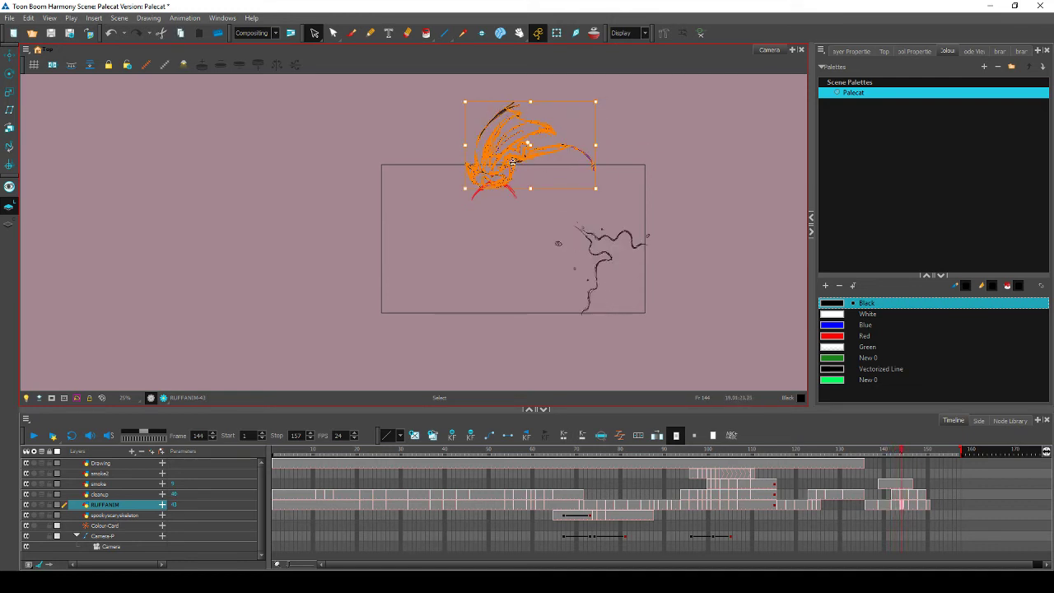
pyautogui.moveTo(513, 162); pyautogui.dragTo(507, 162)
pyautogui.press(',')
pyautogui.press('.')
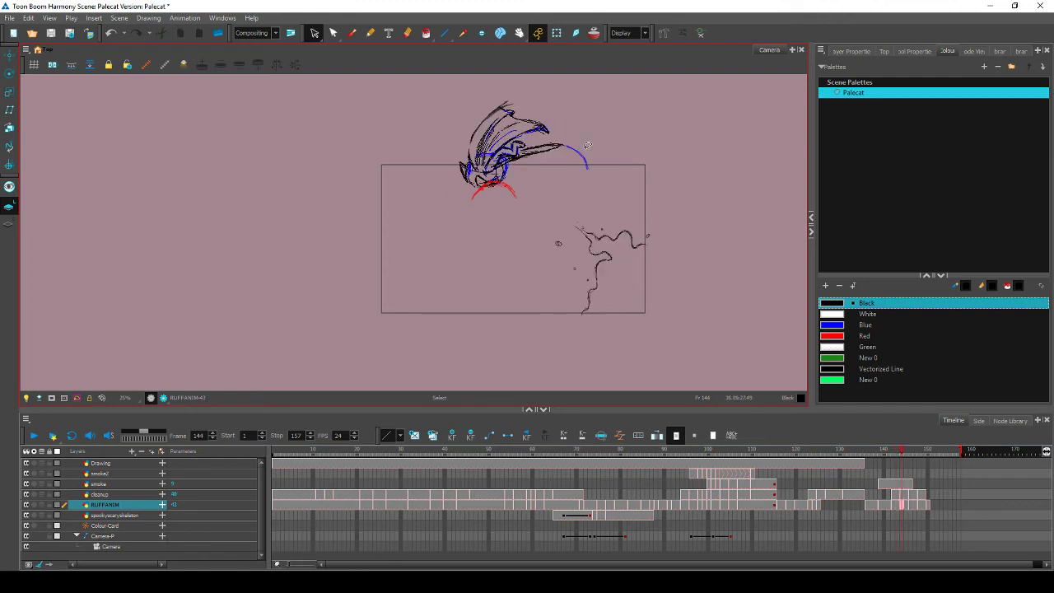
# Flip through frames 141 to 146 to check the repositioned pose within the dive
pyautogui.press(',')
pyautogui.press(',')
pyautogui.press(',')
pyautogui.press('.')
pyautogui.press('.')
pyautogui.press('.')
pyautogui.press('.')
pyautogui.press('.')
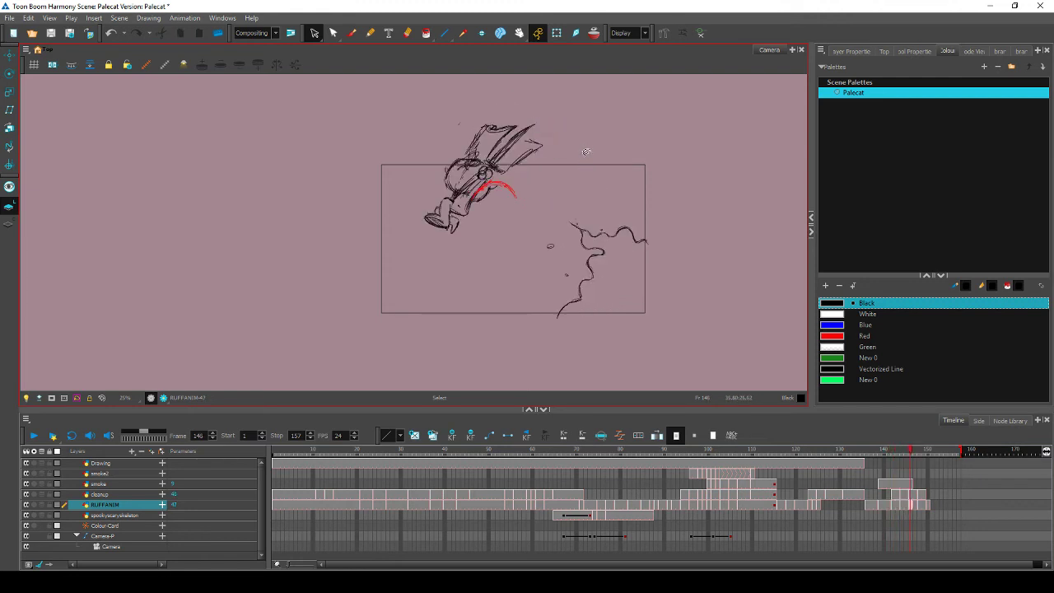
# Flip back from frame 146 and forward again to examine the curled pose against its neighbouring drawings
pyautogui.press(',')
pyautogui.press(',')
pyautogui.press(',')
pyautogui.press(',')
pyautogui.press(',')
pyautogui.press('.')
pyautogui.press('.')
pyautogui.press('.')
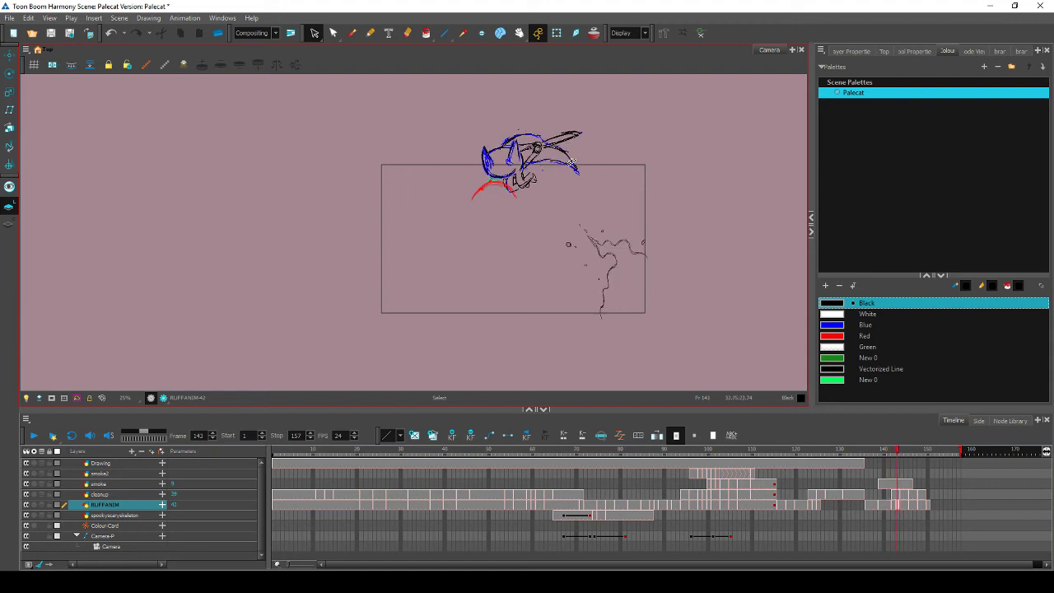
# Select the whole character on frame 144, nudge it slightly upward and save the scene
pyautogui.moveTo(528, 191)
pyautogui.mouseDown()
pyautogui.moveTo(590, 177)
pyautogui.moveTo(539, 194)
pyautogui.mouseUp()
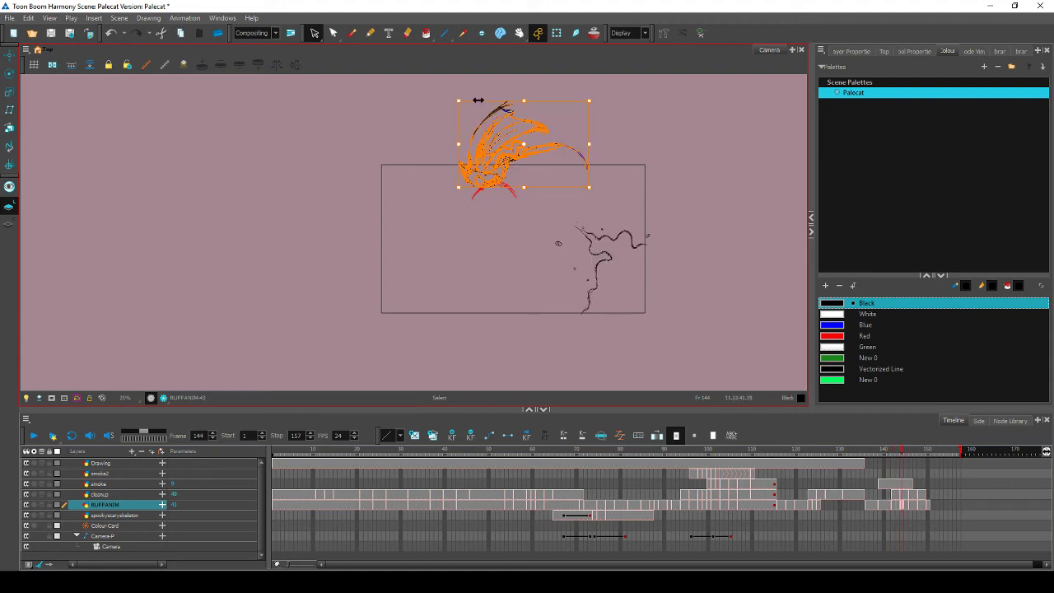
pyautogui.hotkey('ctrl', 's')
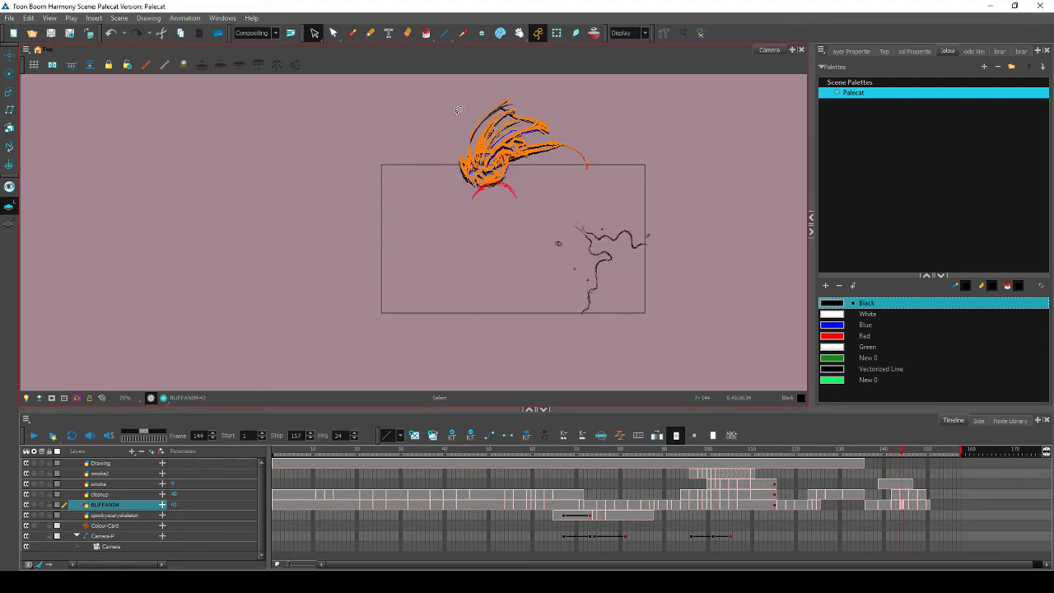
pyautogui.hotkey('ctrl', 'a')
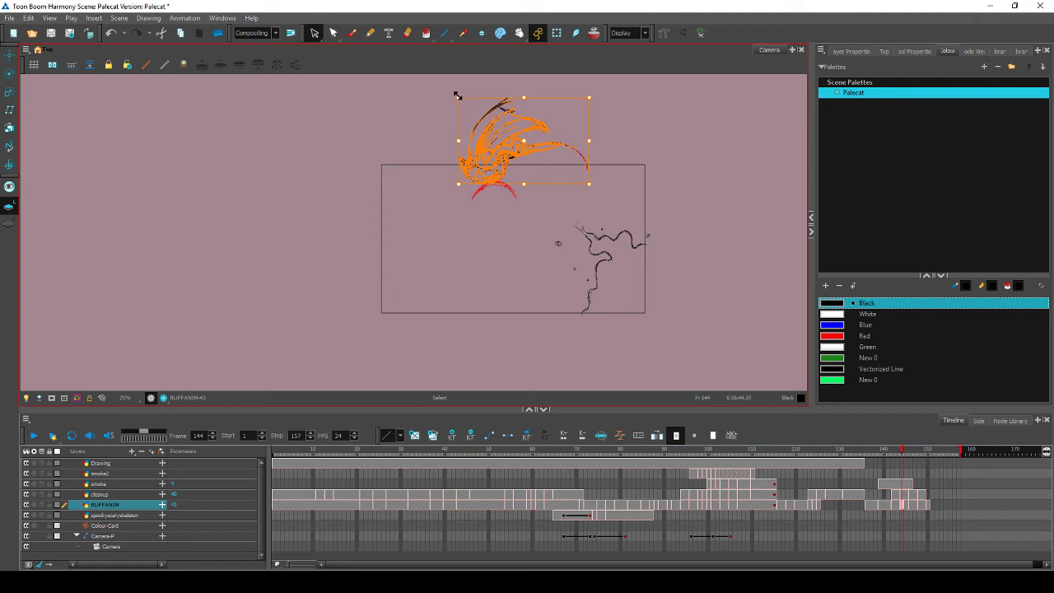
pyautogui.moveTo(458, 95); pyautogui.dragTo(461, 90)
pyautogui.click(609, 91)
# Flip back and forth between frames 142 and 146 to check the raised pose against the dive
pyautogui.press(',')
pyautogui.press(',')
pyautogui.press(',')
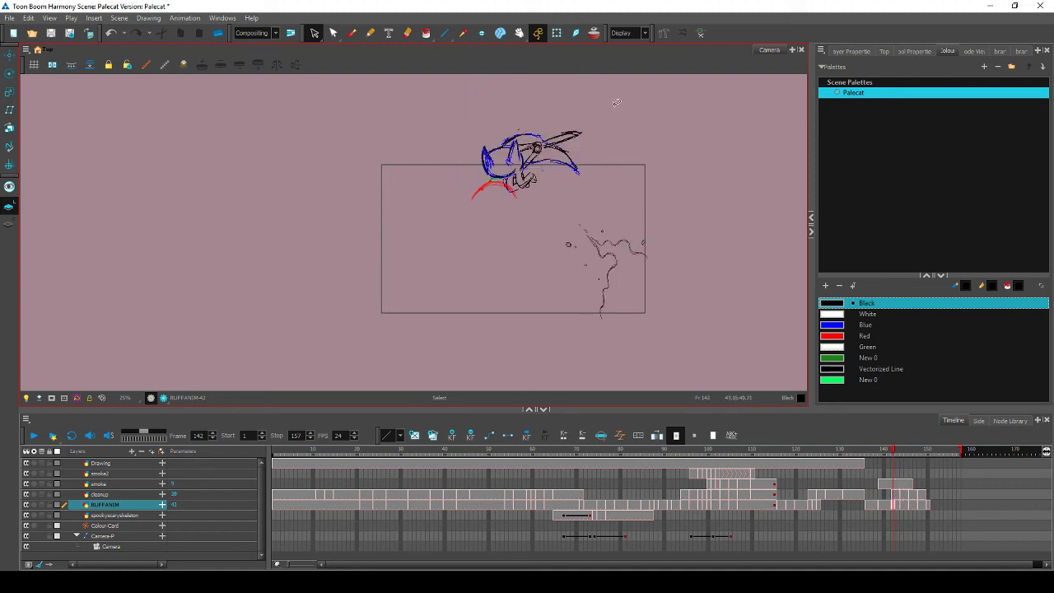
pyautogui.press('.')
pyautogui.press('.')
pyautogui.press('.')
pyautogui.press('.')
pyautogui.press('.')
pyautogui.press(',')
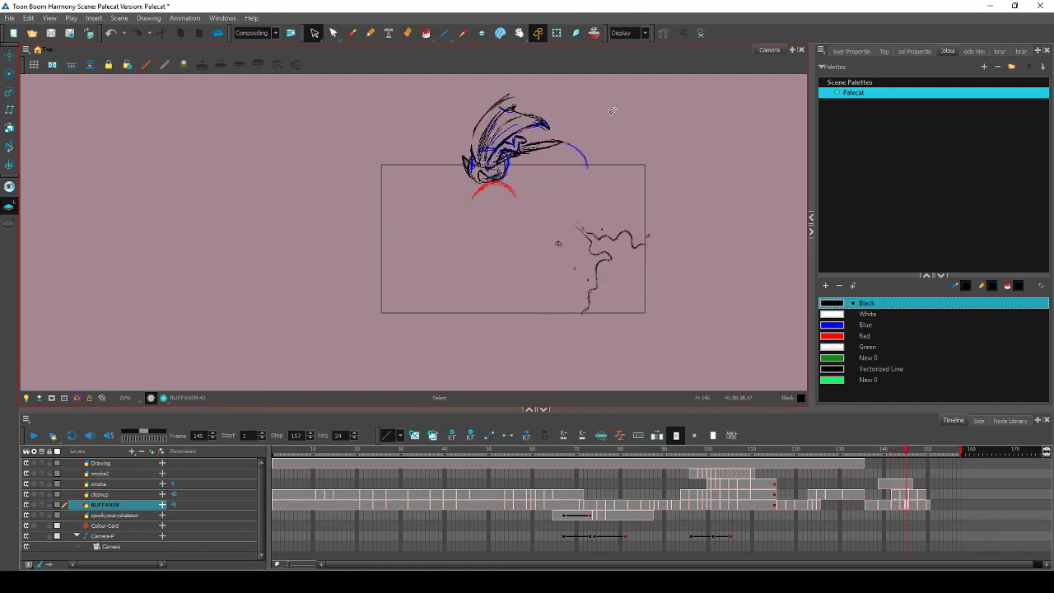
pyautogui.press('.')
pyautogui.press(',')
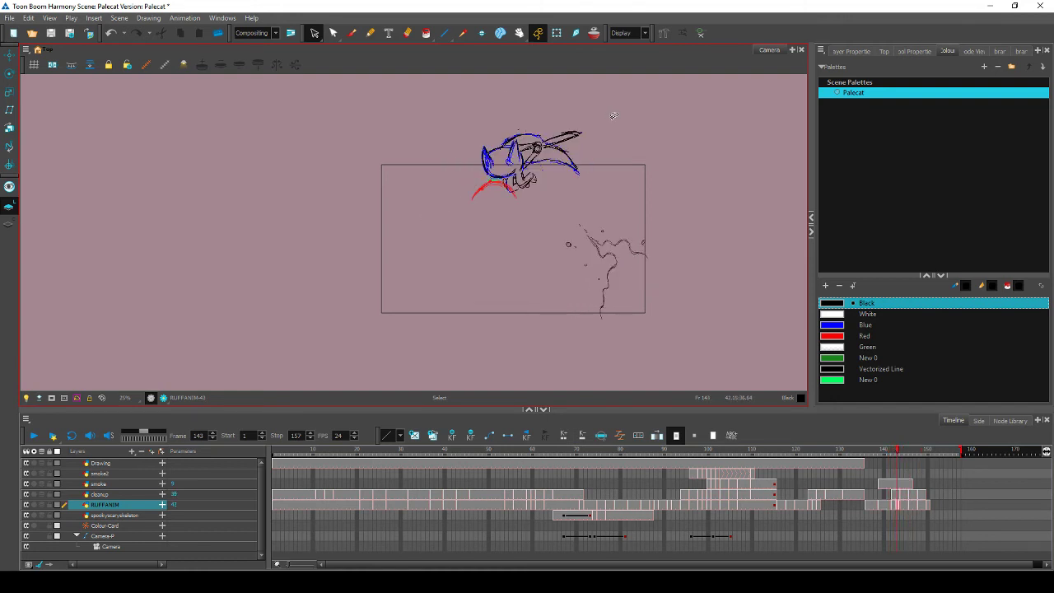
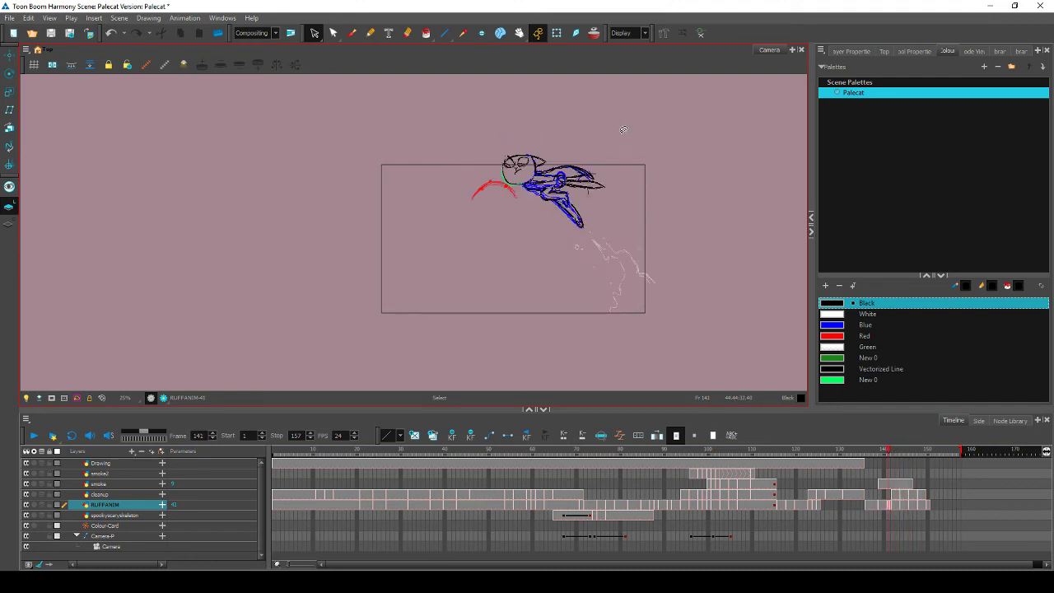
# Select the lower cape strokes on frame 142 and raise them closer to the character's body
pyautogui.moveTo(569, 173); pyautogui.dragTo(520, 167)
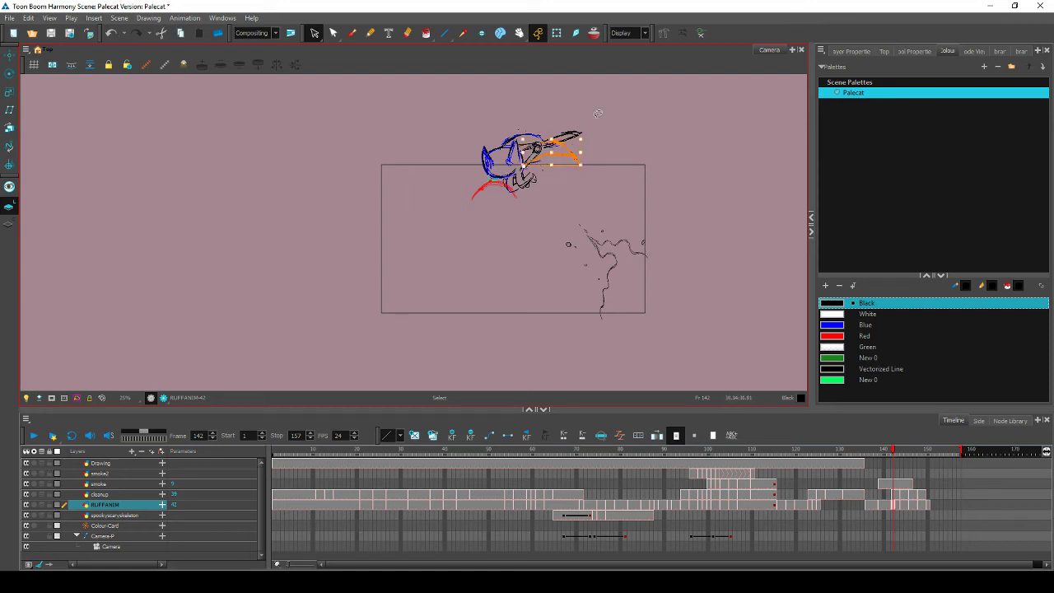
pyautogui.press('.')
pyautogui.moveTo(586, 144); pyautogui.dragTo(589, 159)
pyautogui.press(',')
pyautogui.press('.')
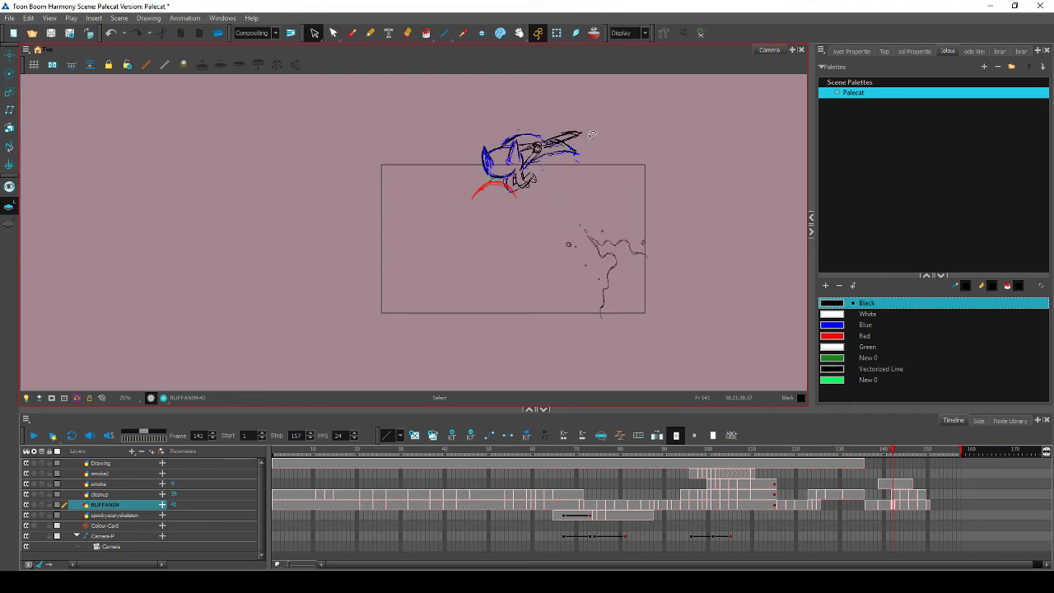
pyautogui.press('.')
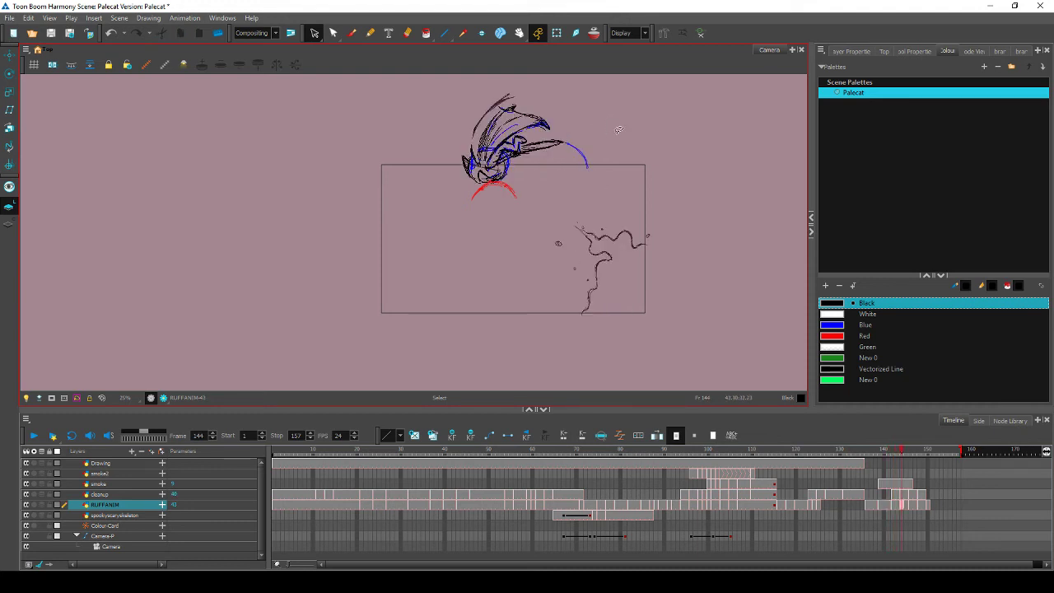
# Select the lower cape's tip on frame 142 and fine-tune its shape, comparing it with frames 141 and 144
pyautogui.press(',')
pyautogui.press(',')
pyautogui.press('.')
pyautogui.press('.')
pyautogui.press(',')
pyautogui.press(',')
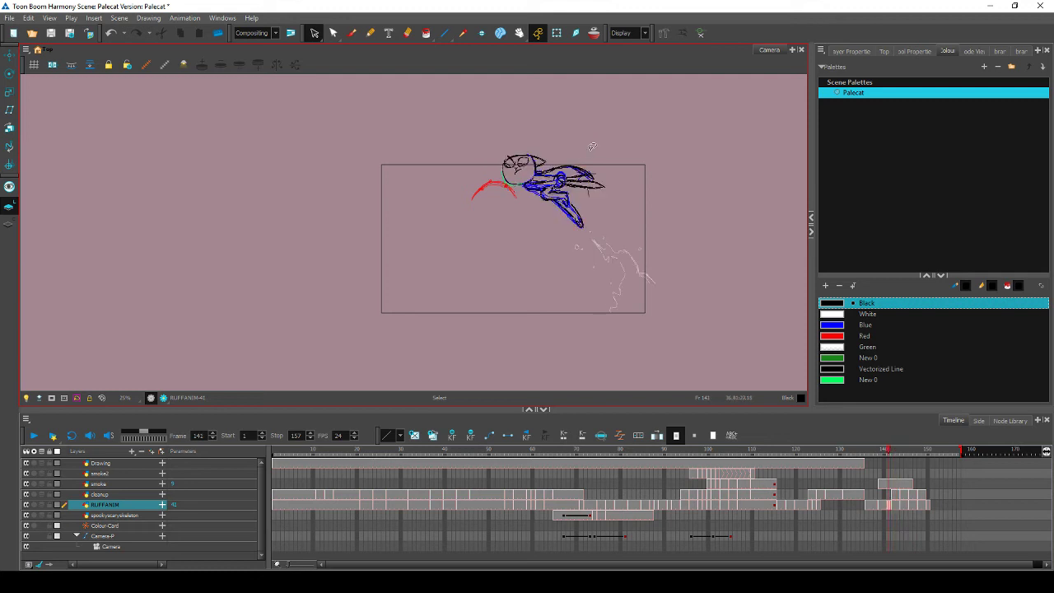
pyautogui.press('.')
pyautogui.moveTo(560, 163)
pyautogui.mouseDown()
pyautogui.moveTo(588, 173)
pyautogui.moveTo(585, 157)
pyautogui.mouseUp()
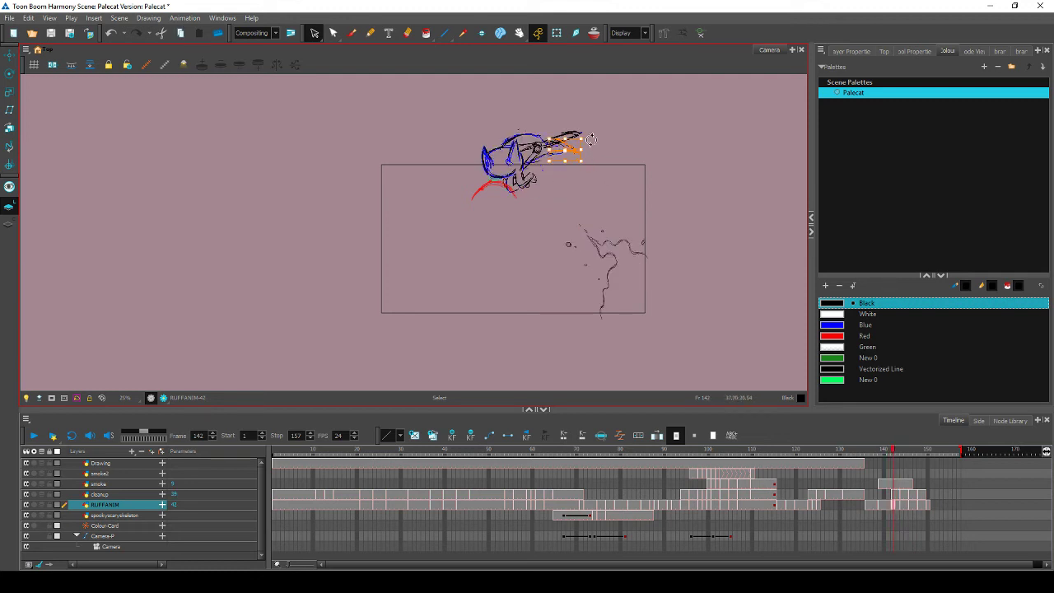
pyautogui.press(',')
pyautogui.press('.')
pyautogui.click(527, 132)
pyautogui.moveTo(545, 138); pyautogui.dragTo(551, 138)
pyautogui.press(',')
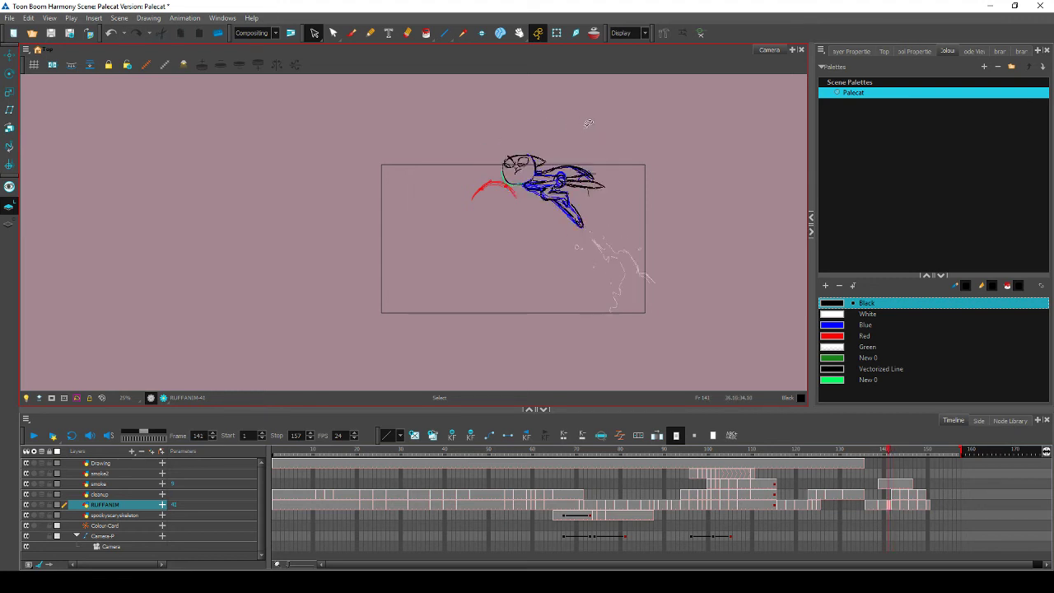
pyautogui.press('.')
pyautogui.press(',')
pyautogui.press('.')
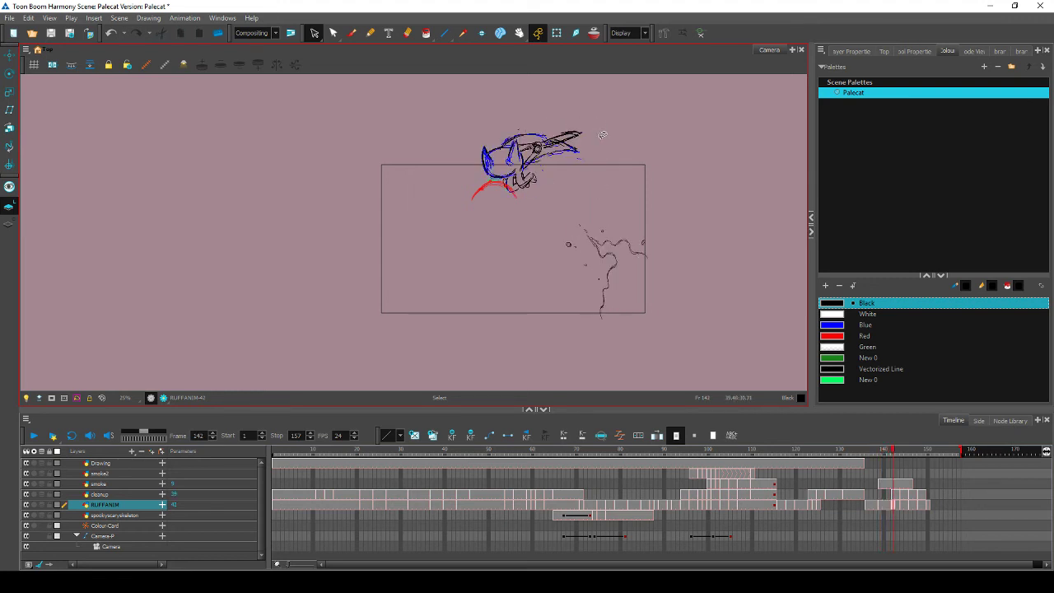
# Delete the outermost cape stroke on frame 144 and redraw a shorter outer edge with the Brush
pyautogui.press('.')
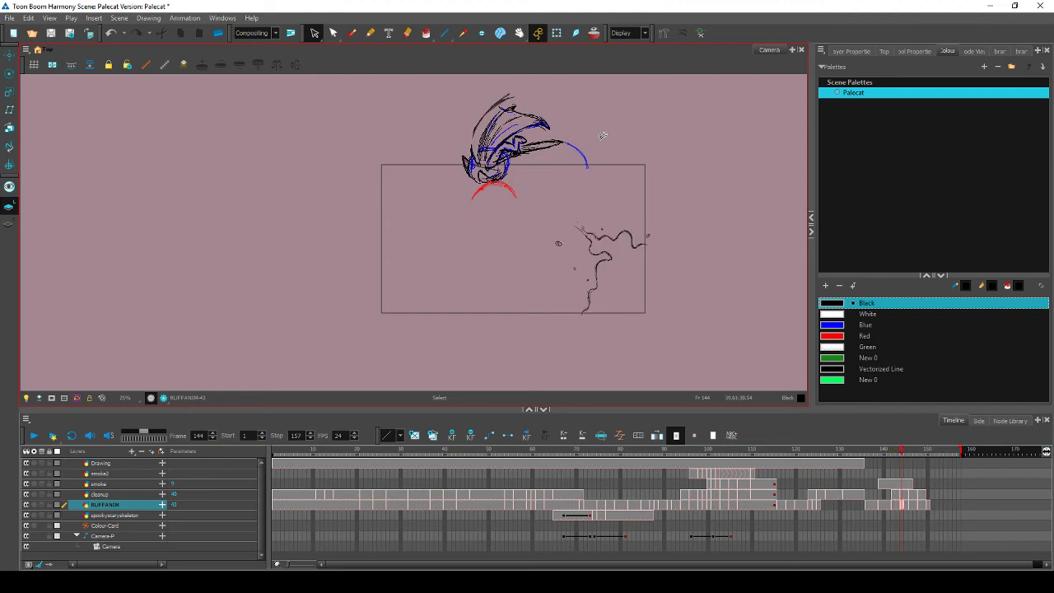
pyautogui.click(507, 97)
pyautogui.press('Delete')
pyautogui.click(352, 34)
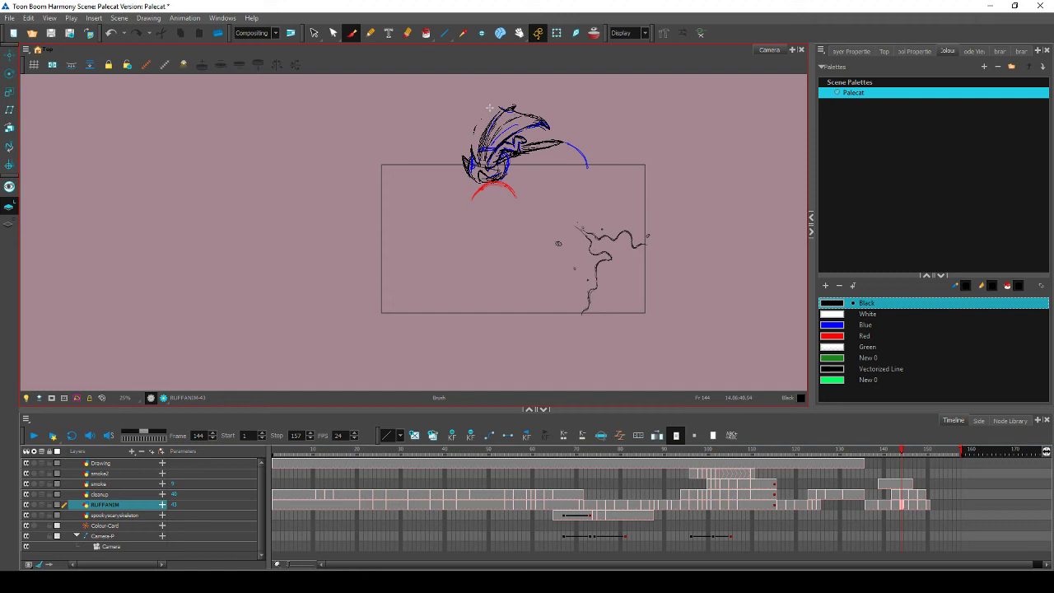
# Flip through the drawings on frames 144 to 150 to examine how the cape trails during the dive
pyautogui.press('g')
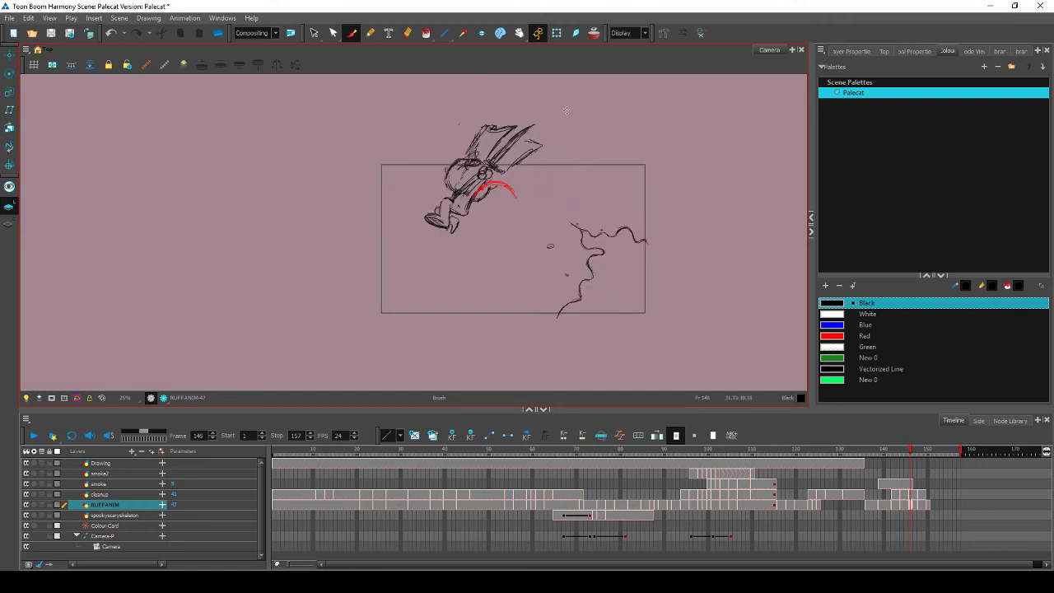
pyautogui.press('f')
pyautogui.press('g')
pyautogui.press('g')
pyautogui.press(',')
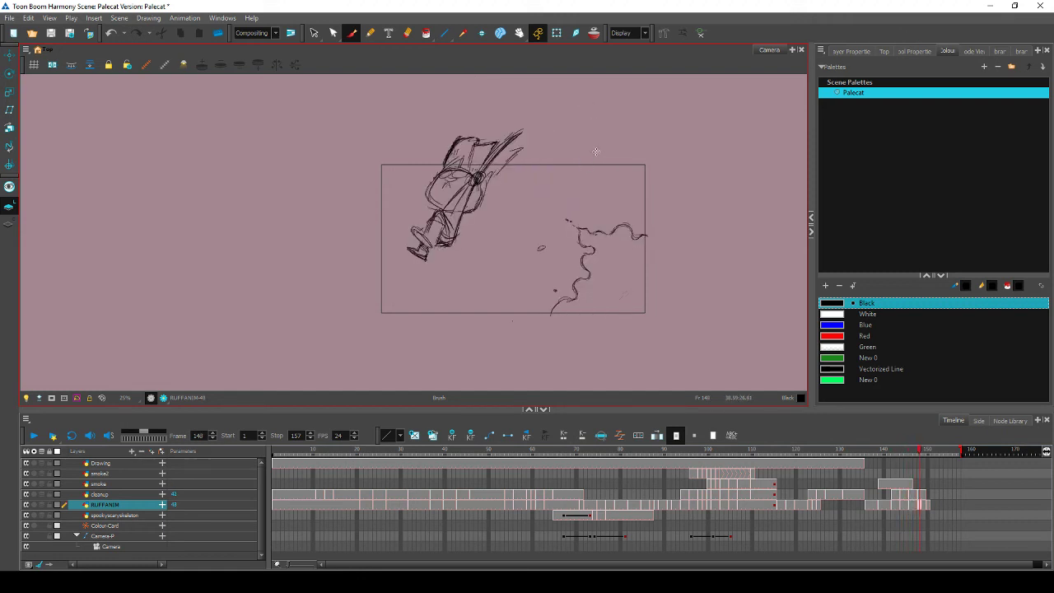
pyautogui.press('.')
pyautogui.press(',')
pyautogui.press('.')
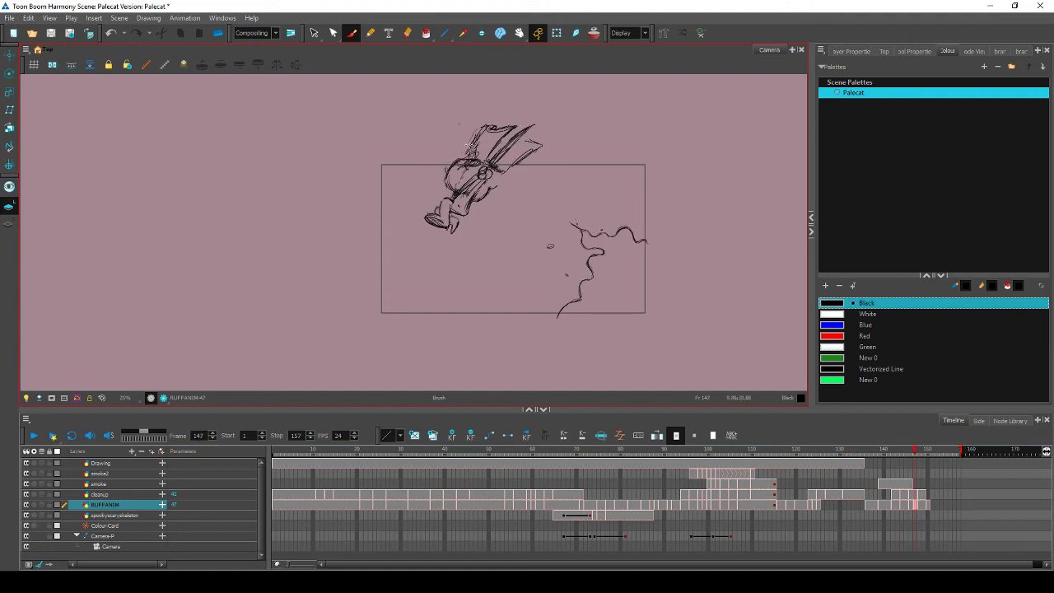
pyautogui.press(',')
pyautogui.press('.')
pyautogui.press(',')
pyautogui.press(',')
pyautogui.press('.')
pyautogui.press('.')
pyautogui.press('.')
pyautogui.press('.')
pyautogui.press(',')
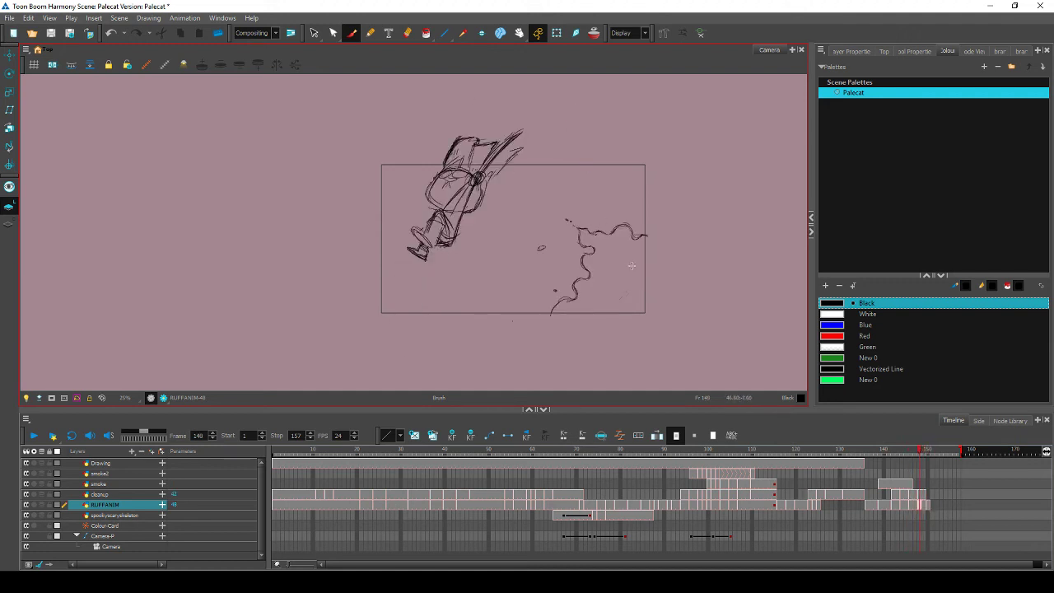
# Add a brush stroke along the cape's outer edge on frame 148, scrub back through the dive and save the scene
pyautogui.press(',')
pyautogui.press('.')
pyautogui.moveTo(455, 135); pyautogui.dragTo(445, 166)
pyautogui.press('.')
pyautogui.press('.')
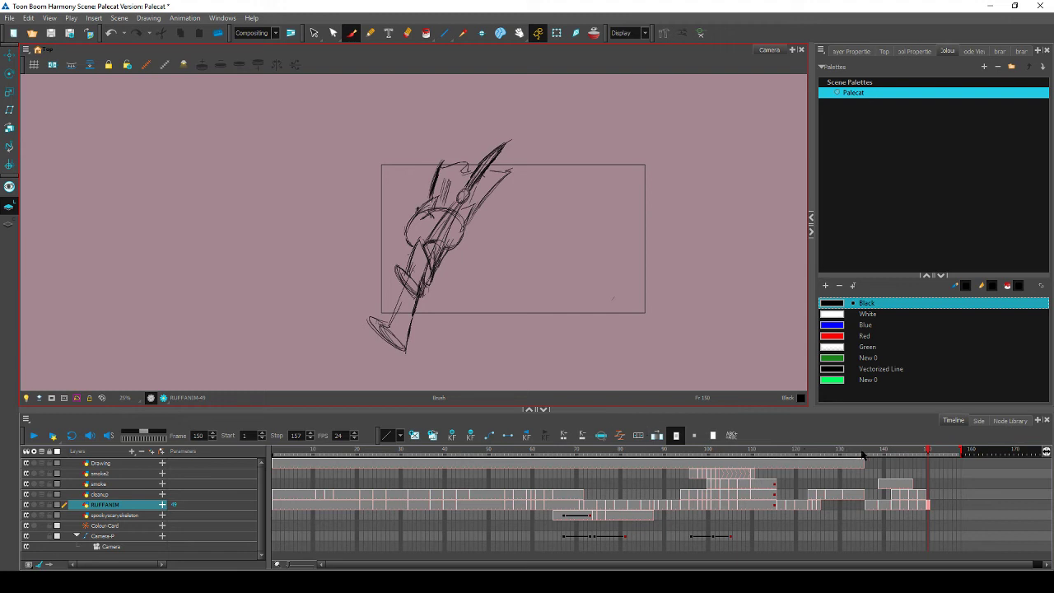
pyautogui.moveTo(926, 455); pyautogui.dragTo(881, 458)
pyautogui.hotkey('ctrl', 's')
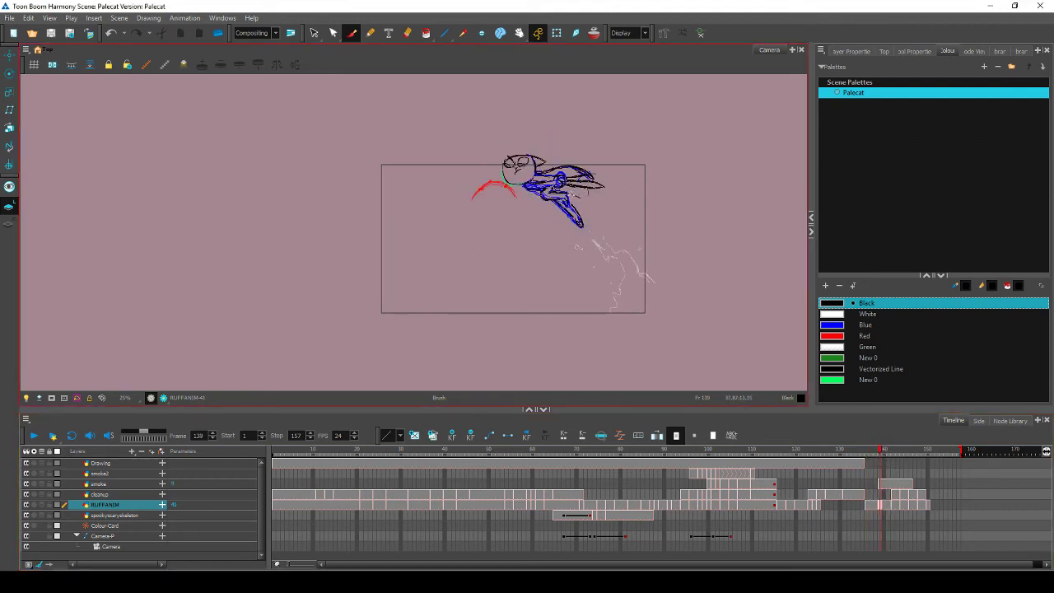
# Sketch a new lower cape flap on the frame 139 drawing and erase the old upper cape shape
pyautogui.press('.')
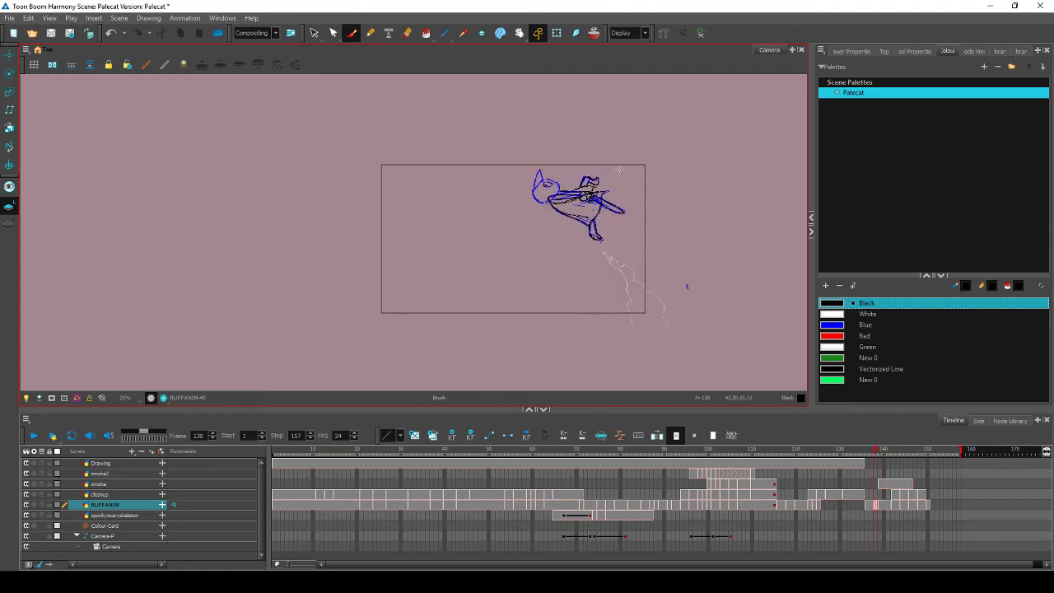
pyautogui.press(',')
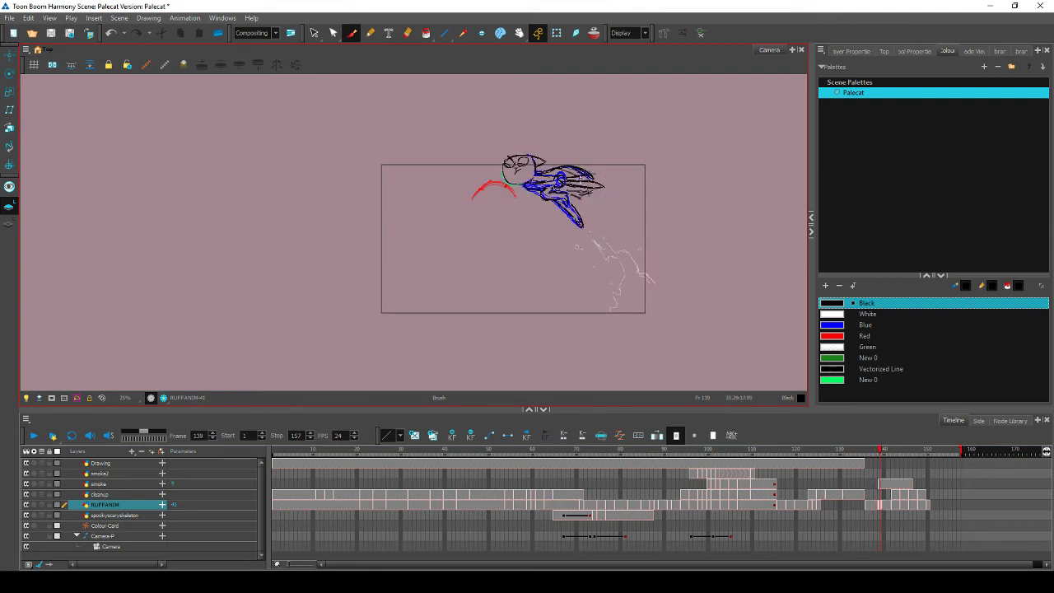
pyautogui.press('.')
pyautogui.press(',')
pyautogui.moveTo(552, 166); pyautogui.dragTo(591, 176)
pyautogui.press('.')
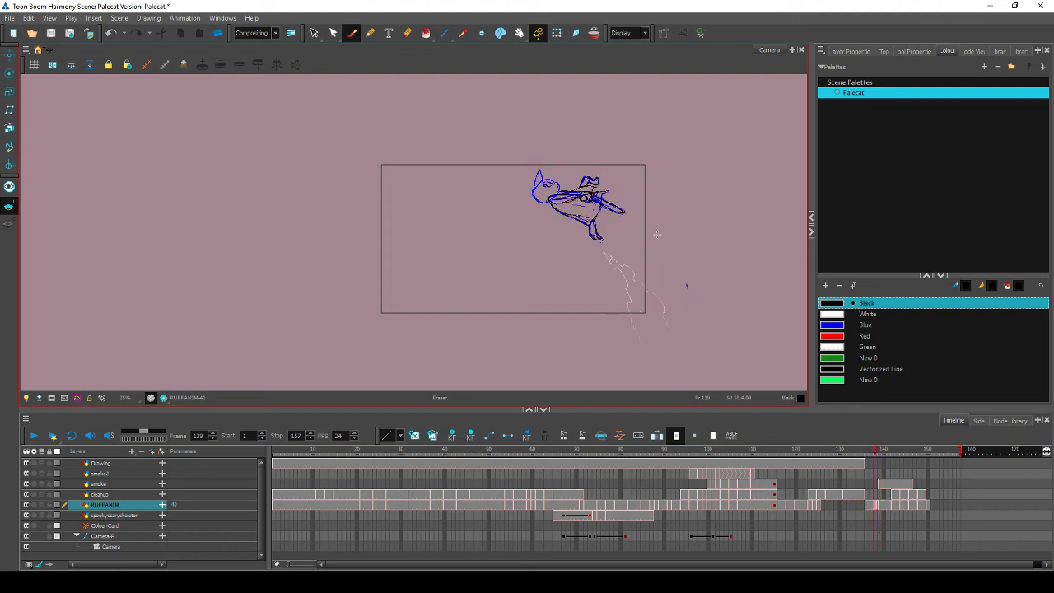
pyautogui.press(',')
pyautogui.hotkey('alt', 'b')
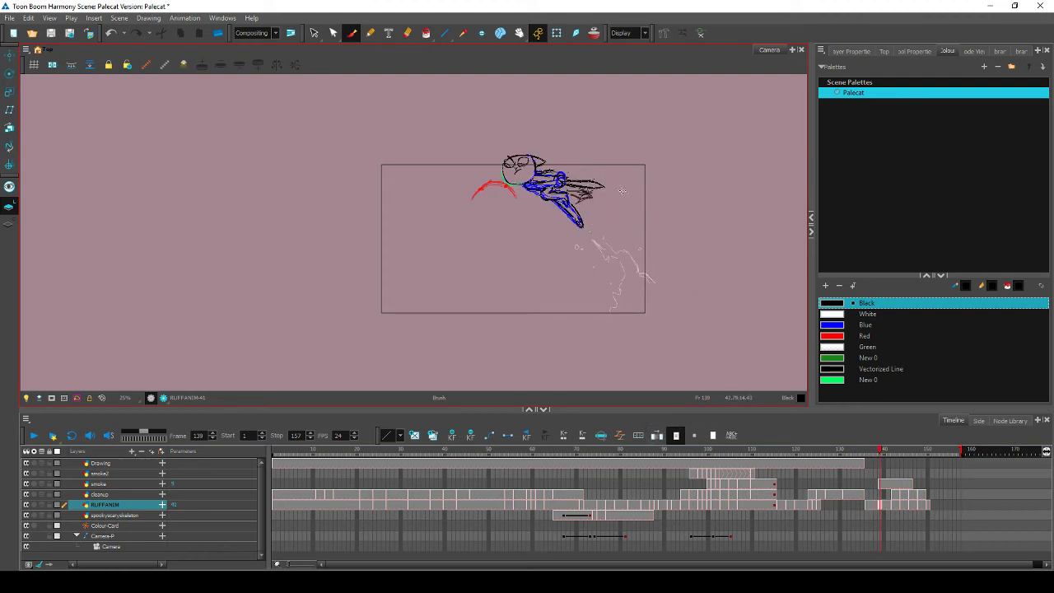
# Flip between frames 138 and 142 to examine the new cape flap's motion
pyautogui.press('.')
pyautogui.press(',')
pyautogui.press('.')
pyautogui.press(',')
pyautogui.press('.')
pyautogui.press(',')
pyautogui.press('.')
pyautogui.press('.')
pyautogui.press('.')
pyautogui.press(',')
# Sketch a matching lower cape flap on frame 142 and erase the old cape strokes around the tail and back
pyautogui.press('.')
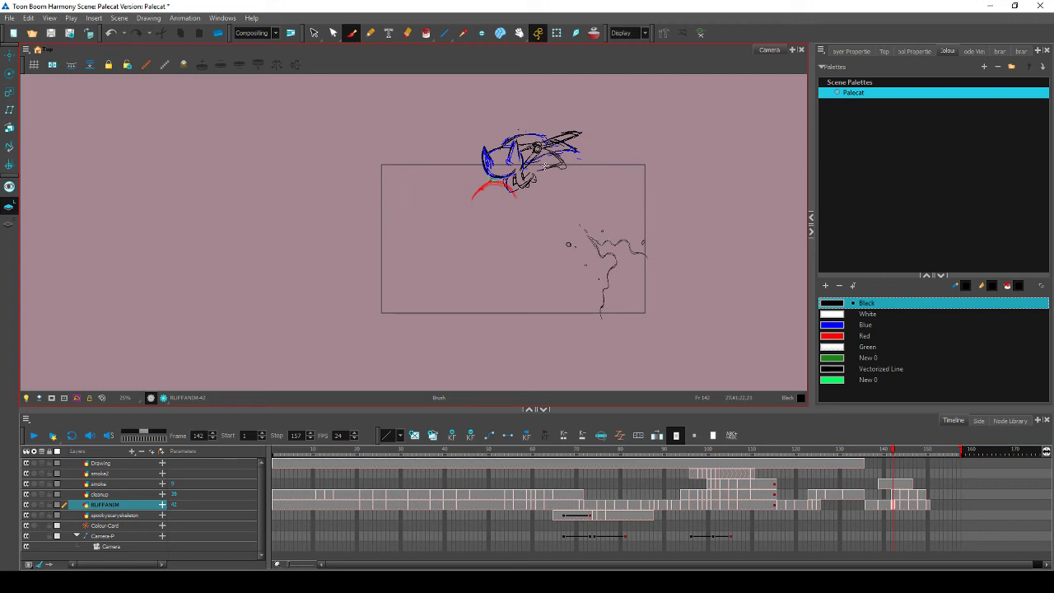
pyautogui.moveTo(574, 144); pyautogui.dragTo(558, 148)
pyautogui.moveTo(540, 135); pyautogui.dragTo(506, 141)
pyautogui.press(',')
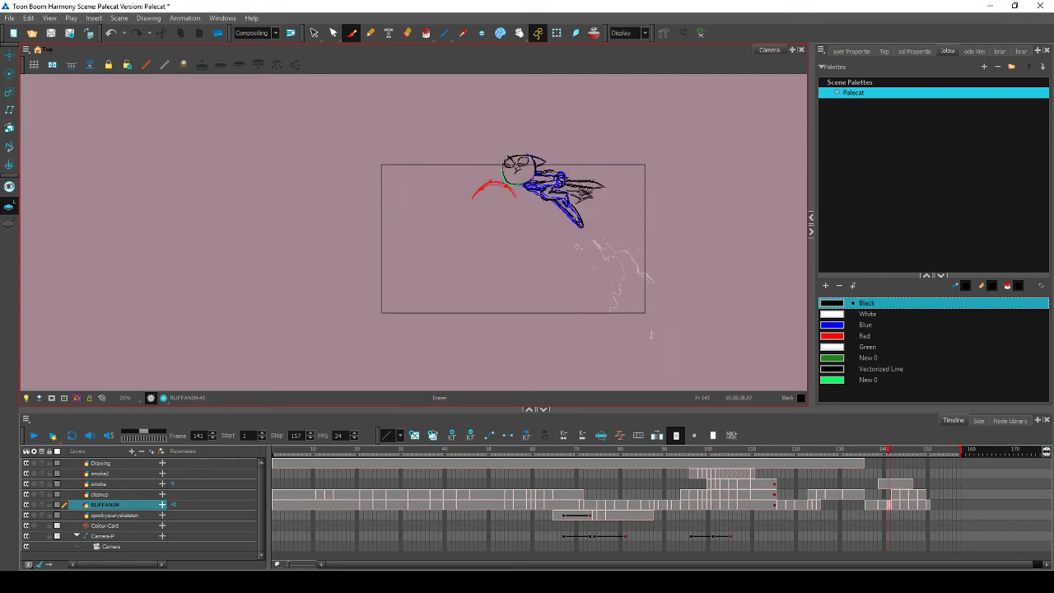
# Erase the cape's outer edge on the curled pose at frame 144 and redraw it curving closer to the cape tip
pyautogui.press('.')
pyautogui.press('.')
pyautogui.press('.')
pyautogui.press(',')
pyautogui.press('.')
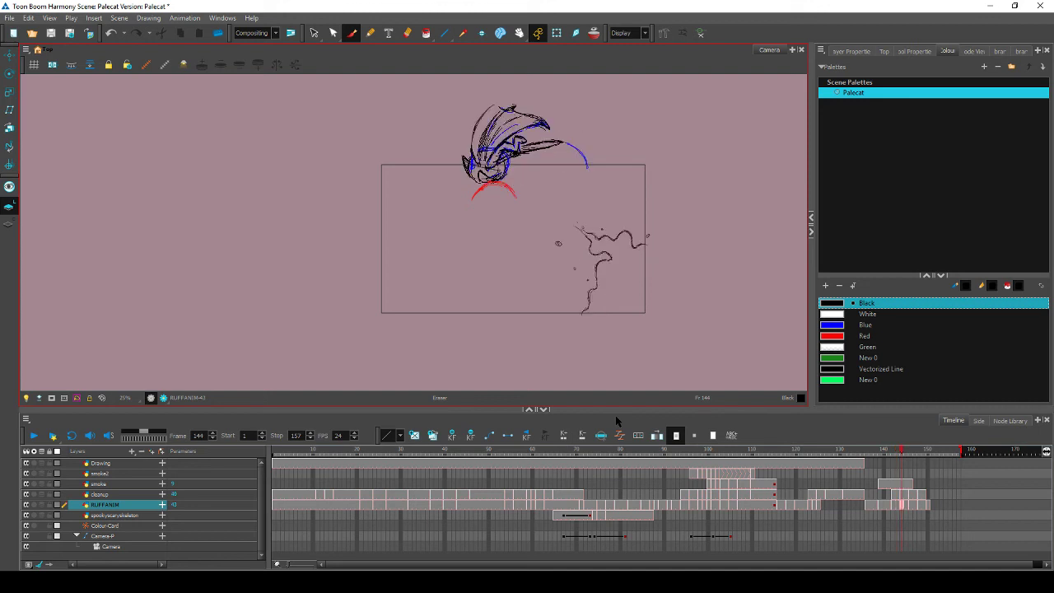
pyautogui.hotkey('alt', 'b')
pyautogui.hotkey('alt', 'e')
pyautogui.press('.')
pyautogui.press('.')
pyautogui.press(',')
pyautogui.press('.')
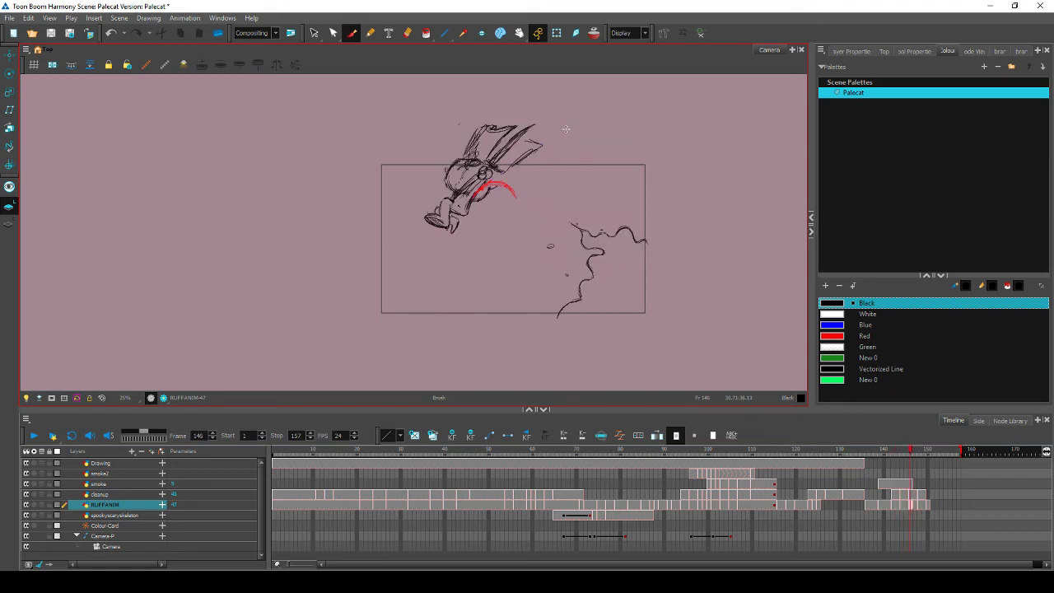
pyautogui.press(',')
pyautogui.moveTo(475, 151)
pyautogui.mouseDown()
pyautogui.moveTo(479, 127)
pyautogui.moveTo(498, 113)
pyautogui.moveTo(470, 130)
pyautogui.moveTo(471, 150)
pyautogui.moveTo(502, 107)
pyautogui.mouseUp()
# Flip and scrub through frames 143 to 146 to check the redrawn cape edge in motion
pyautogui.press(',')
pyautogui.press(',')
pyautogui.press('.')
pyautogui.press('e')
pyautogui.press(',')
pyautogui.press('.')
pyautogui.press('.')
pyautogui.press('.')
pyautogui.moveTo(908, 456)
pyautogui.mouseDown()
pyautogui.moveTo(895, 458)
pyautogui.moveTo(918, 463)
pyautogui.moveTo(889, 463)
pyautogui.moveTo(920, 466)
pyautogui.moveTo(897, 457)
pyautogui.mouseUp()
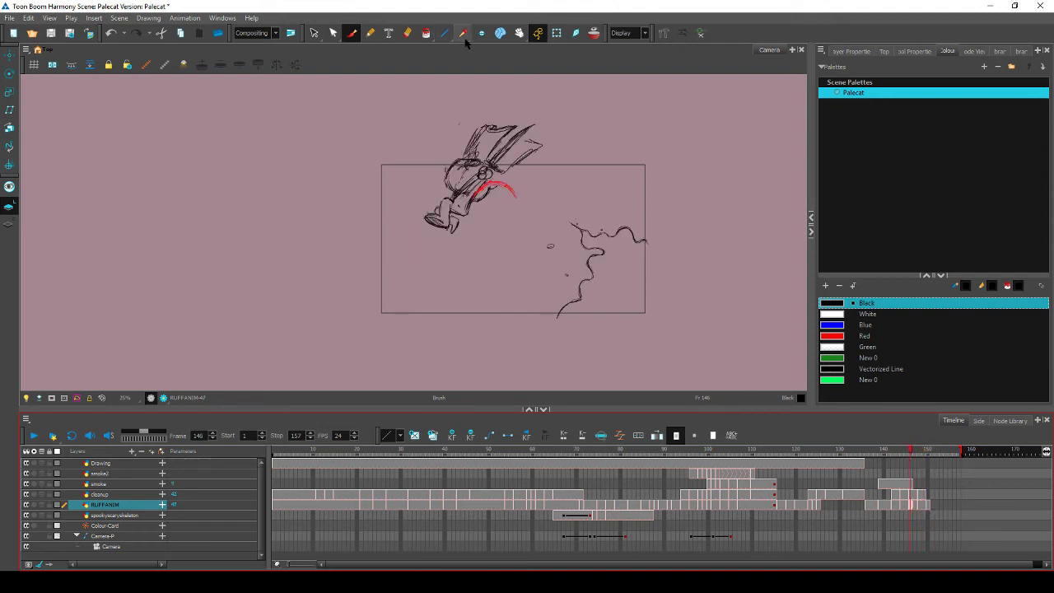
# Select and delete the upper cape flap's hem and inner hatching strokes on frame 146
pyautogui.click(312, 33)
pyautogui.moveTo(514, 112)
pyautogui.mouseDown()
pyautogui.moveTo(474, 138)
pyautogui.moveTo(505, 121)
pyautogui.moveTo(544, 148)
pyautogui.moveTo(552, 132)
pyautogui.mouseUp()
pyautogui.click(588, 140)
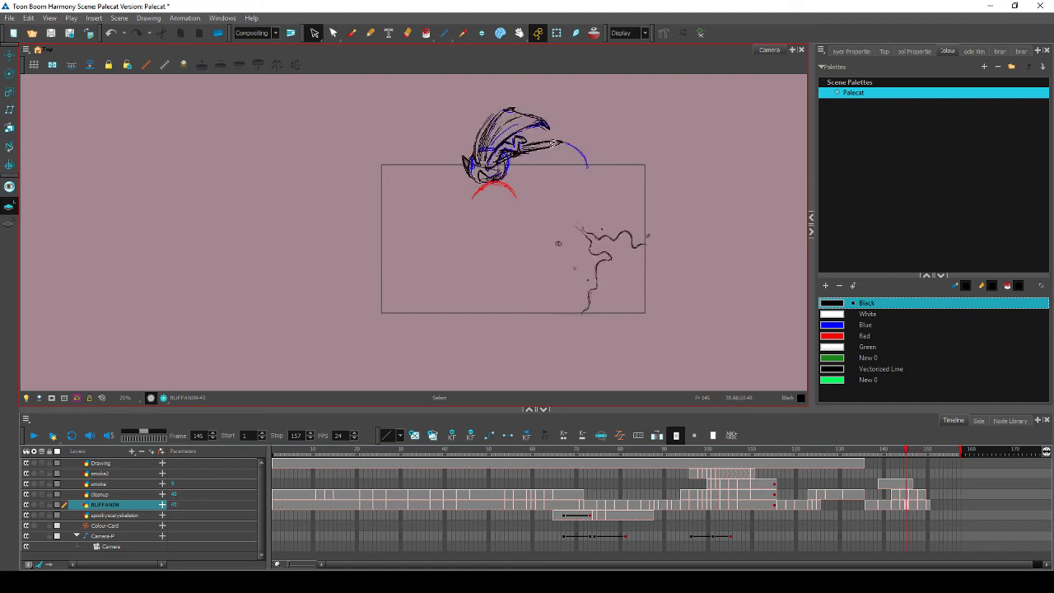
pyautogui.moveTo(481, 140); pyautogui.dragTo(507, 120)
pyautogui.press(',')
pyautogui.press('.')
pyautogui.press(',')
pyautogui.press('.')
pyautogui.click(479, 126)
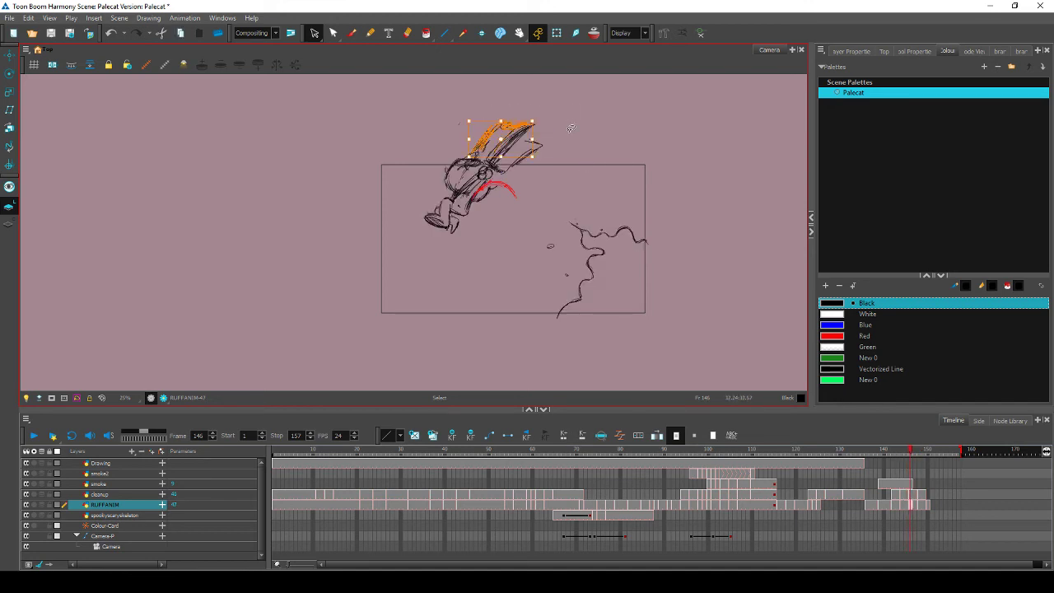
pyautogui.press('Delete')
pyautogui.moveTo(492, 149); pyautogui.dragTo(525, 121)
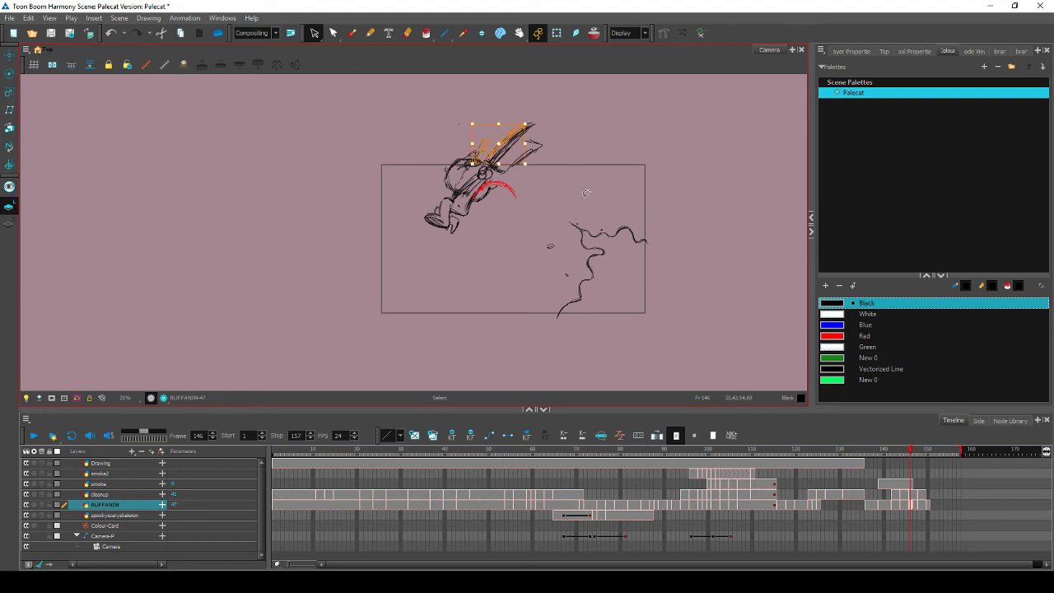
pyautogui.press('Delete')
# Try redrawing the cape flaps on frame 146 with a longer lower tip, comparing against frame 145
pyautogui.click(351, 33)
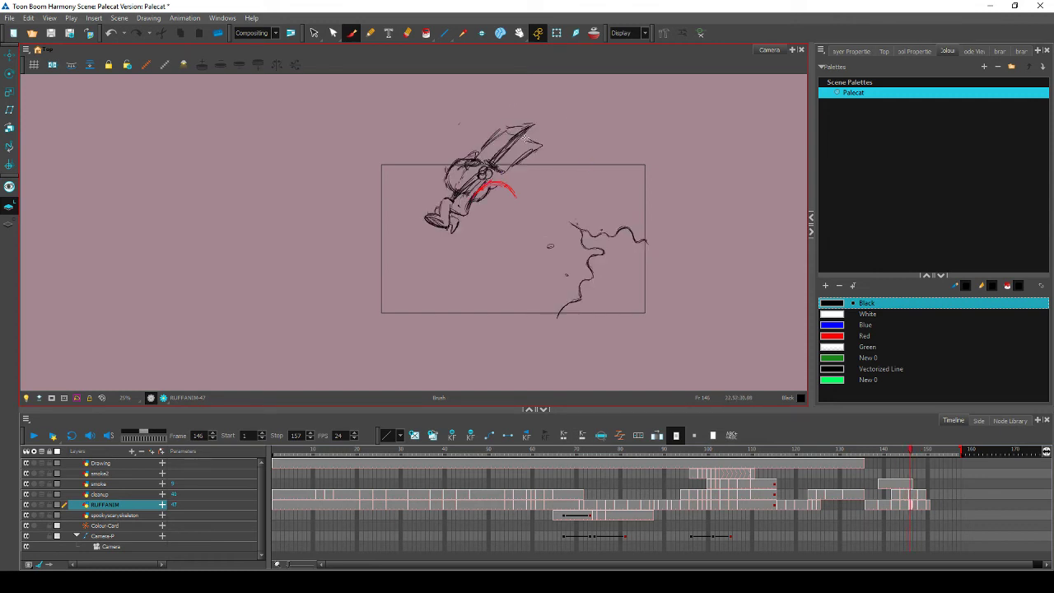
pyautogui.press(',')
pyautogui.press('.')
pyautogui.press(',')
pyautogui.press('.')
pyautogui.moveTo(526, 133)
pyautogui.mouseDown()
pyautogui.moveTo(544, 140)
pyautogui.moveTo(504, 170)
pyautogui.moveTo(540, 150)
pyautogui.moveTo(538, 139)
pyautogui.mouseUp()
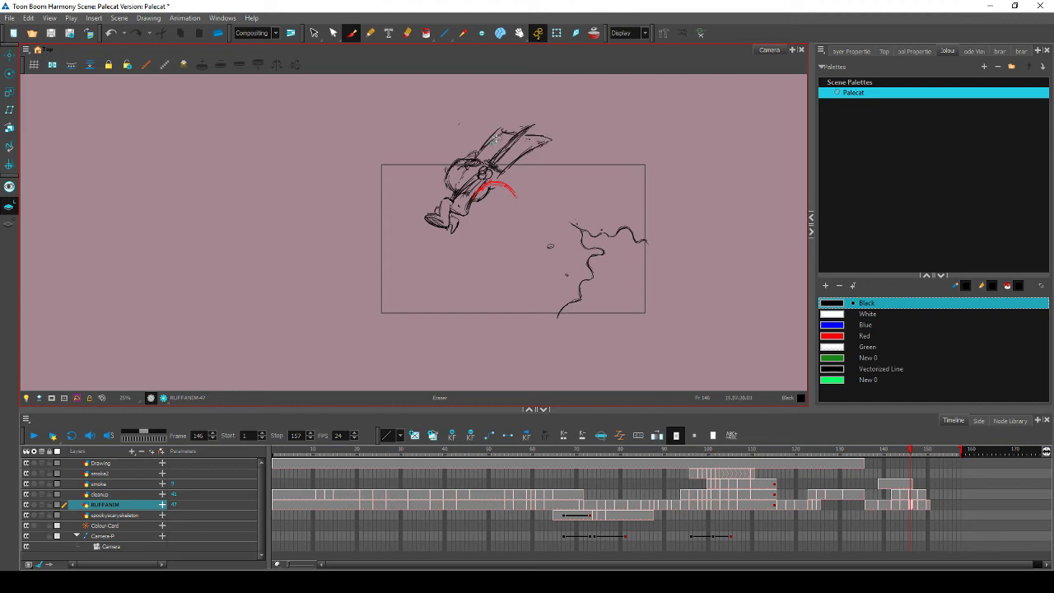
pyautogui.press(',')
pyautogui.press('.')
pyautogui.press(',')
pyautogui.press('.')
pyautogui.press(',')
pyautogui.press('.')
pyautogui.moveTo(523, 129); pyautogui.dragTo(554, 141)
# Compare with the neighbouring frames and erase both cape flaps on frame 146, keeping the central strokes behind the body
pyautogui.press('.')
pyautogui.press('.')
pyautogui.press(',')
pyautogui.press(',')
pyautogui.press(',')
pyautogui.press('.')
pyautogui.press(',')
pyautogui.press('.')
pyautogui.hotkey('alt', 'e')
pyautogui.moveTo(487, 138)
pyautogui.mouseDown()
pyautogui.moveTo(527, 132)
pyautogui.moveTo(550, 142)
pyautogui.moveTo(513, 162)
pyautogui.moveTo(553, 138)
pyautogui.mouseUp()
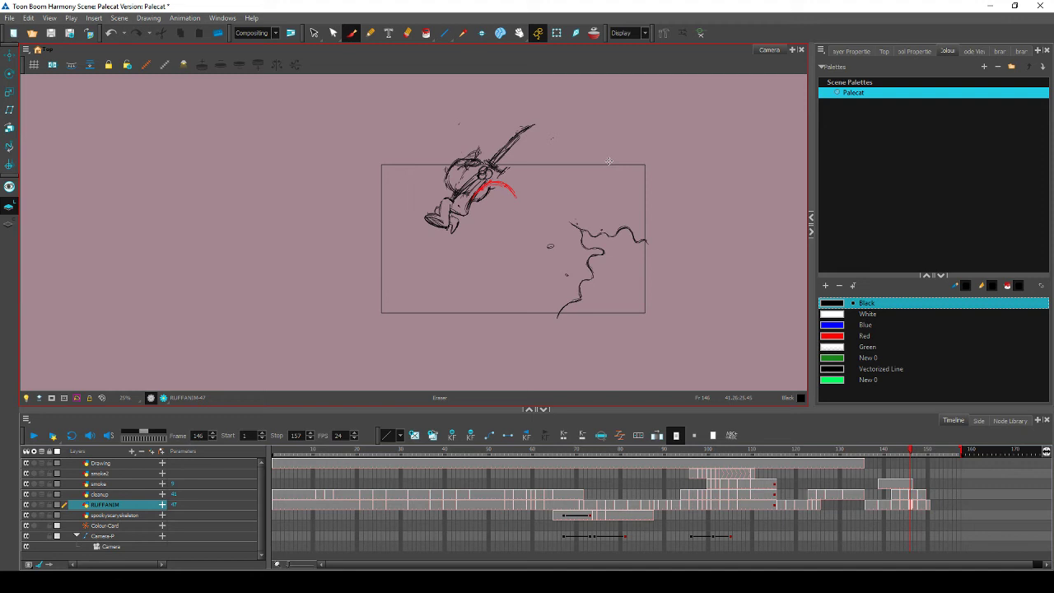
# Use onion skin to sketch a guide arc above the body and the new cape's hem and side on frame 146
pyautogui.hotkey('alt', 'o')
pyautogui.hotkey('alt', 'b')
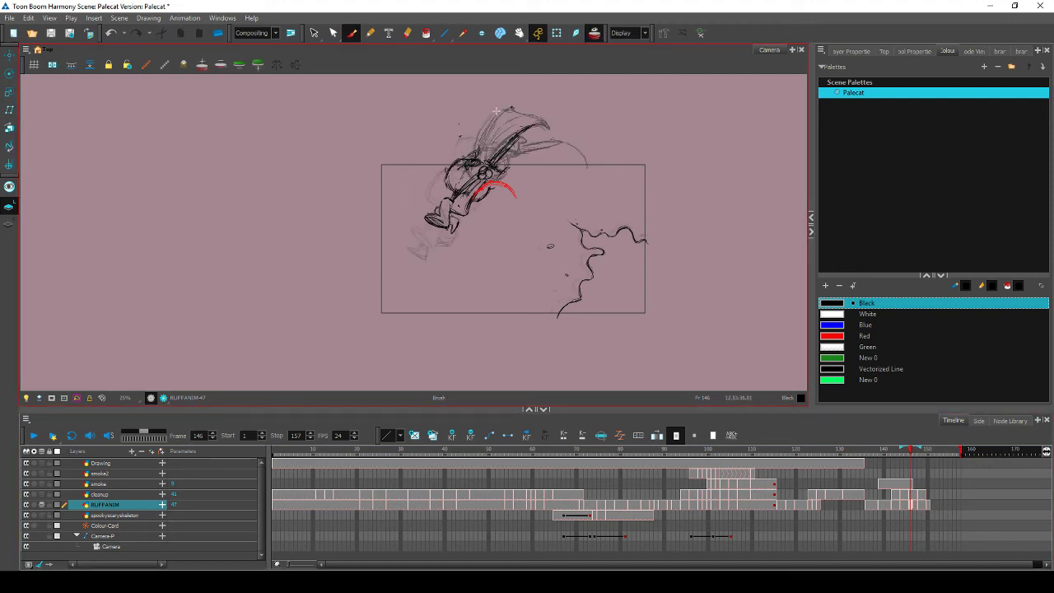
pyautogui.moveTo(442, 163)
pyautogui.mouseDown()
pyautogui.moveTo(490, 112)
pyautogui.moveTo(537, 104)
pyautogui.mouseUp()
pyautogui.moveTo(529, 137); pyautogui.dragTo(506, 165)
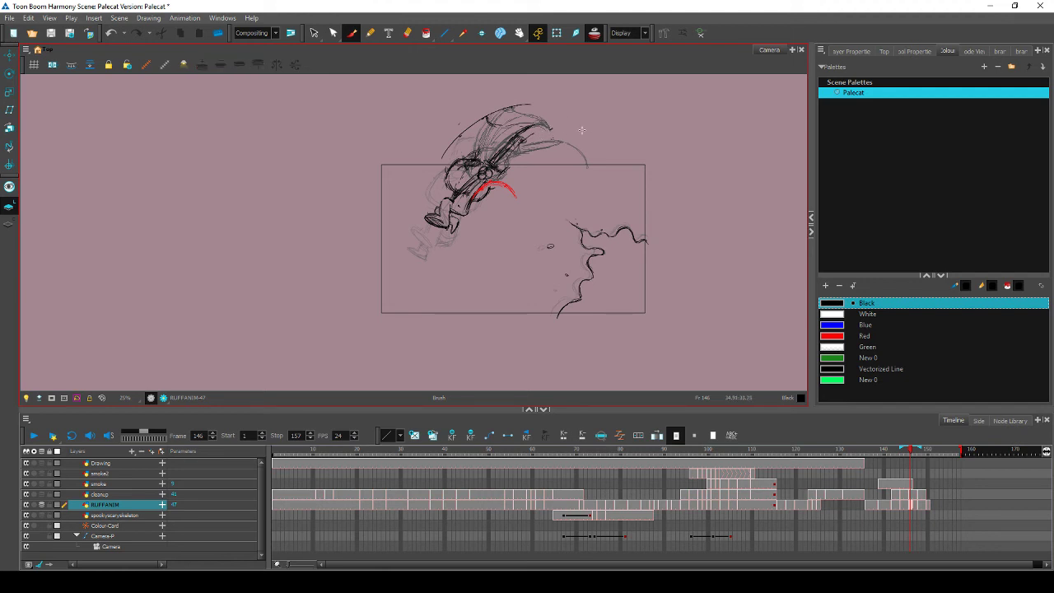
pyautogui.click(42, 505)
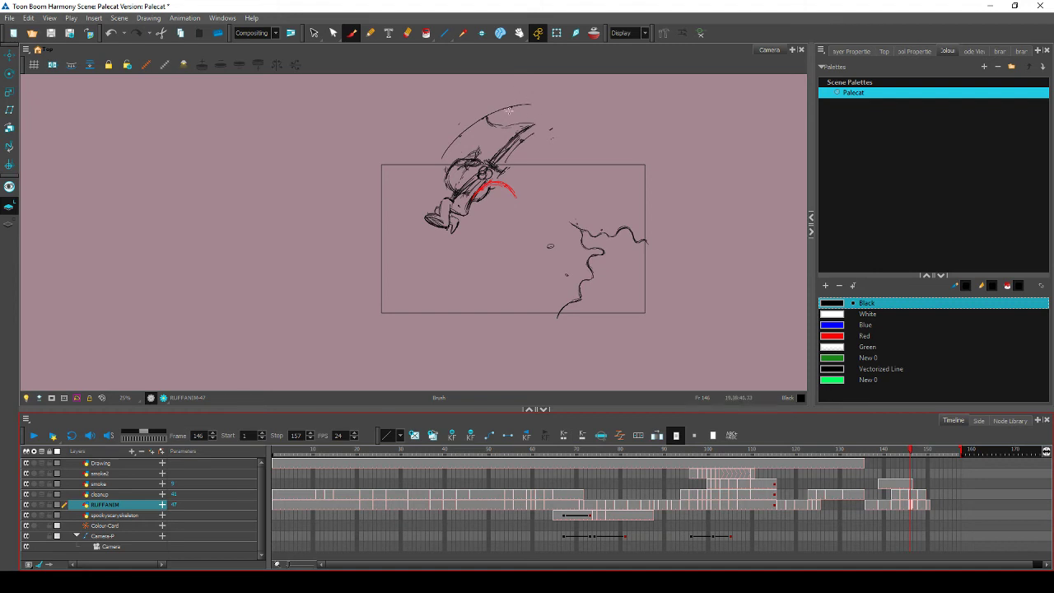
pyautogui.moveTo(484, 119)
pyautogui.mouseDown()
pyautogui.moveTo(522, 140)
pyautogui.moveTo(487, 129)
pyautogui.moveTo(466, 152)
pyautogui.mouseUp()
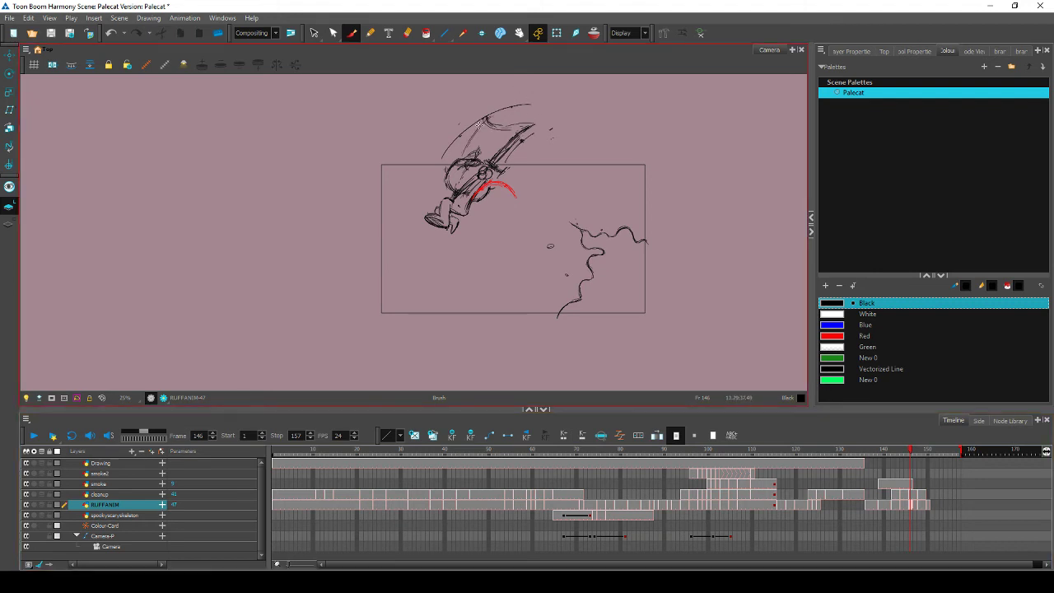
# Flip through the surrounding frames and erase the guide arc above the new cape on frame 146
pyautogui.press(',')
pyautogui.press('.')
pyautogui.press('.')
pyautogui.press('.')
pyautogui.press('f')
pyautogui.press('f')
pyautogui.press('g')
pyautogui.press('e')
pyautogui.moveTo(453, 146)
pyautogui.mouseDown()
pyautogui.moveTo(504, 105)
pyautogui.moveTo(535, 101)
pyautogui.moveTo(545, 136)
pyautogui.moveTo(542, 126)
pyautogui.moveTo(524, 142)
pyautogui.moveTo(525, 120)
pyautogui.mouseUp()
# Reinforce the new cape outline on frame 146 while checking against frame 145, and save the scene
pyautogui.press(',')
pyautogui.press('g')
pyautogui.press('f')
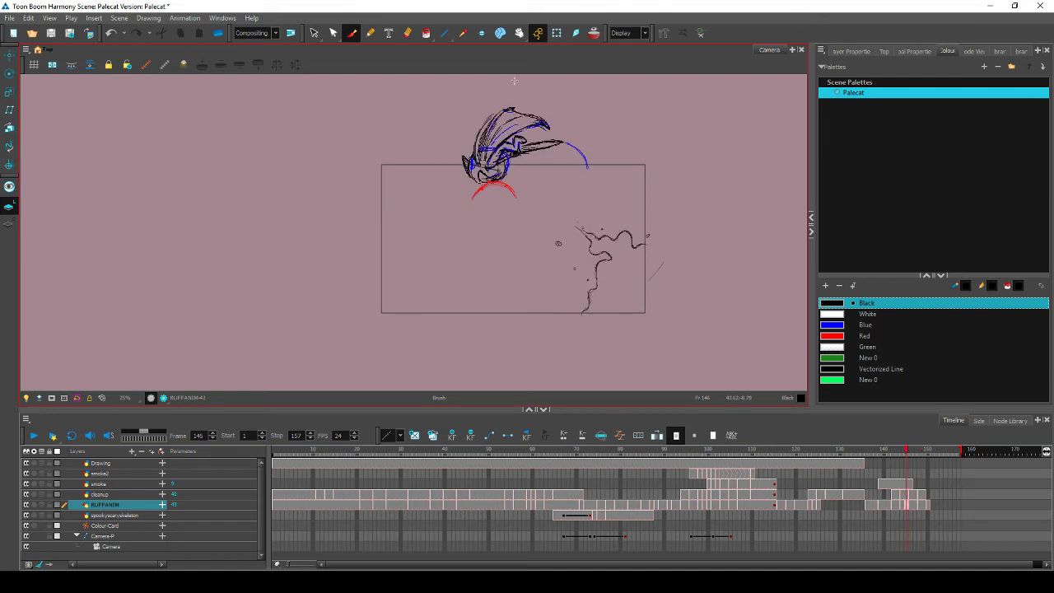
pyautogui.press('g')
pyautogui.moveTo(463, 157)
pyautogui.mouseDown()
pyautogui.moveTo(486, 123)
pyautogui.moveTo(539, 135)
pyautogui.moveTo(494, 185)
pyautogui.mouseUp()
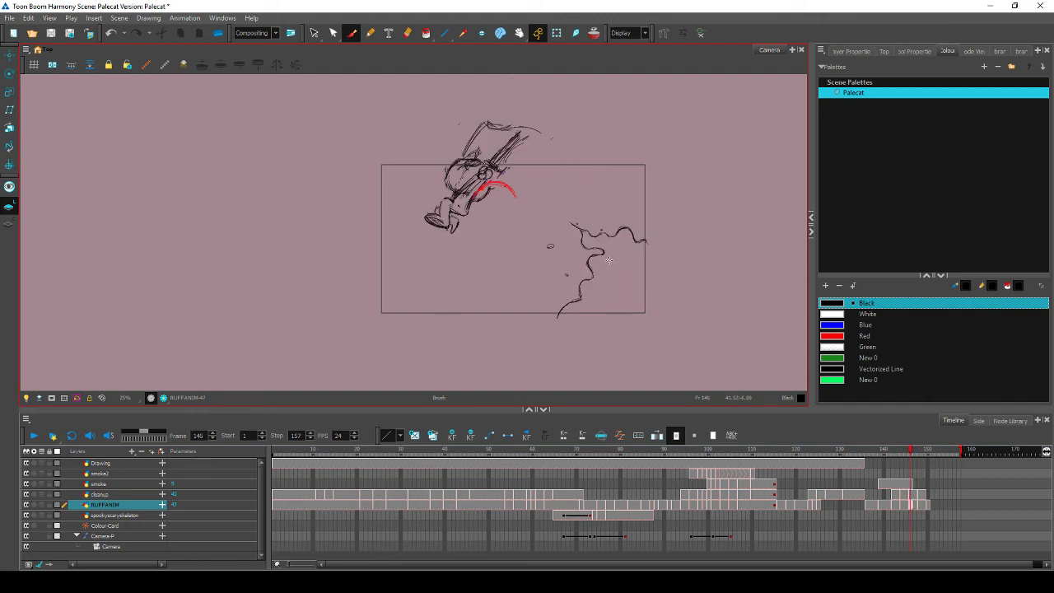
pyautogui.press('g')
pyautogui.press('g')
pyautogui.hotkey('ctrl', 's')
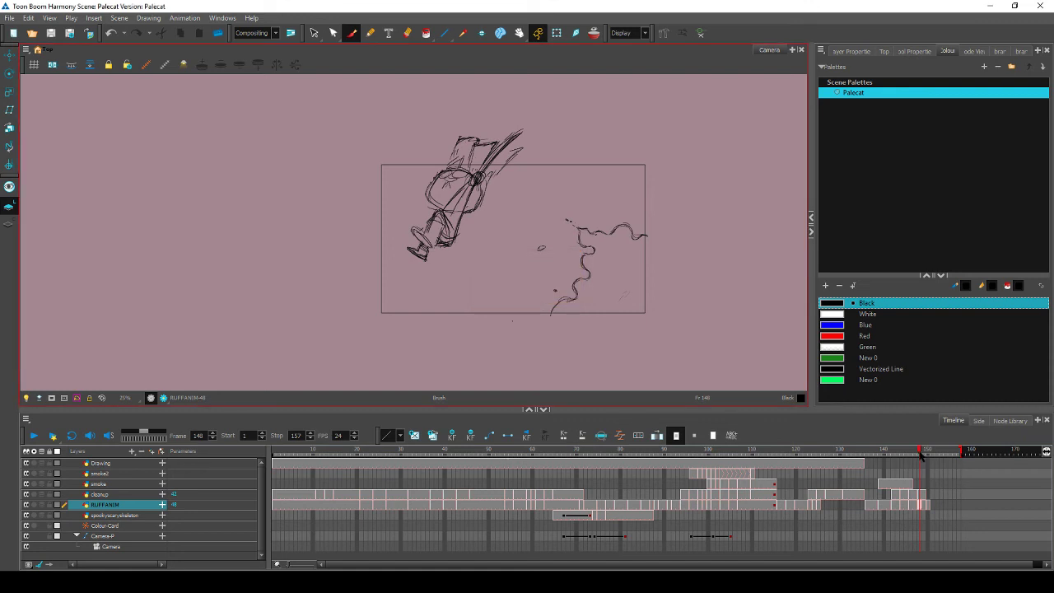
# Redraw the curled pose's cape on frame 144 with a lower, rounder upper edge and a shorter tip
pyautogui.moveTo(920, 454)
pyautogui.mouseDown()
pyautogui.moveTo(885, 462)
pyautogui.moveTo(905, 463)
pyautogui.moveTo(900, 455)
pyautogui.mouseUp()
pyautogui.moveTo(491, 130)
pyautogui.mouseDown()
pyautogui.moveTo(517, 122)
pyautogui.moveTo(539, 133)
pyautogui.mouseUp()
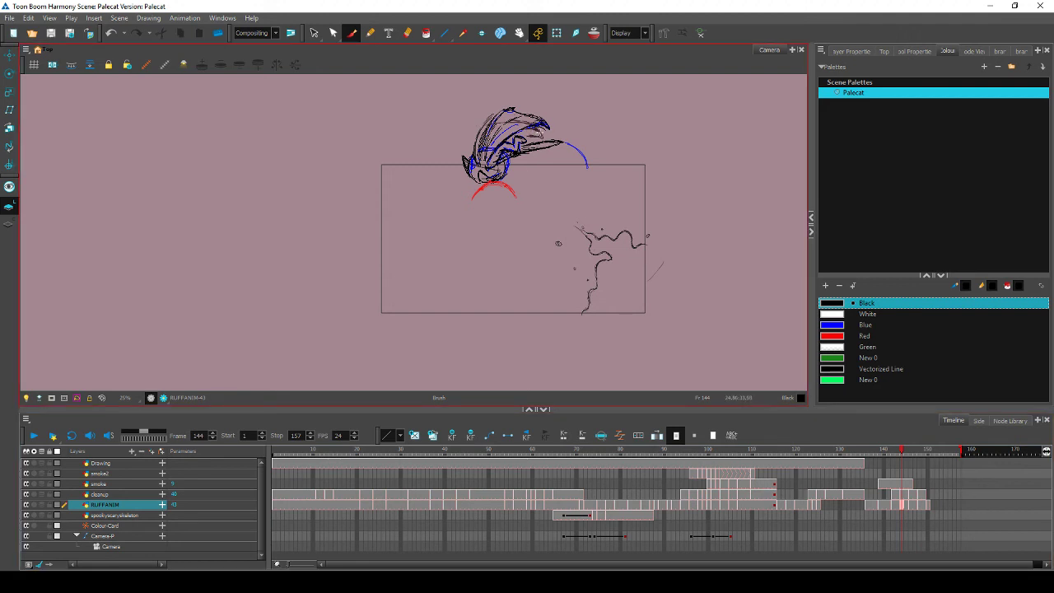
pyautogui.press(',')
pyautogui.press('.')
pyautogui.press(',')
pyautogui.press('.')
pyautogui.press(',')
pyautogui.press('.')
pyautogui.moveTo(522, 138)
pyautogui.mouseDown()
pyautogui.moveTo(549, 126)
pyautogui.moveTo(515, 112)
pyautogui.mouseUp()
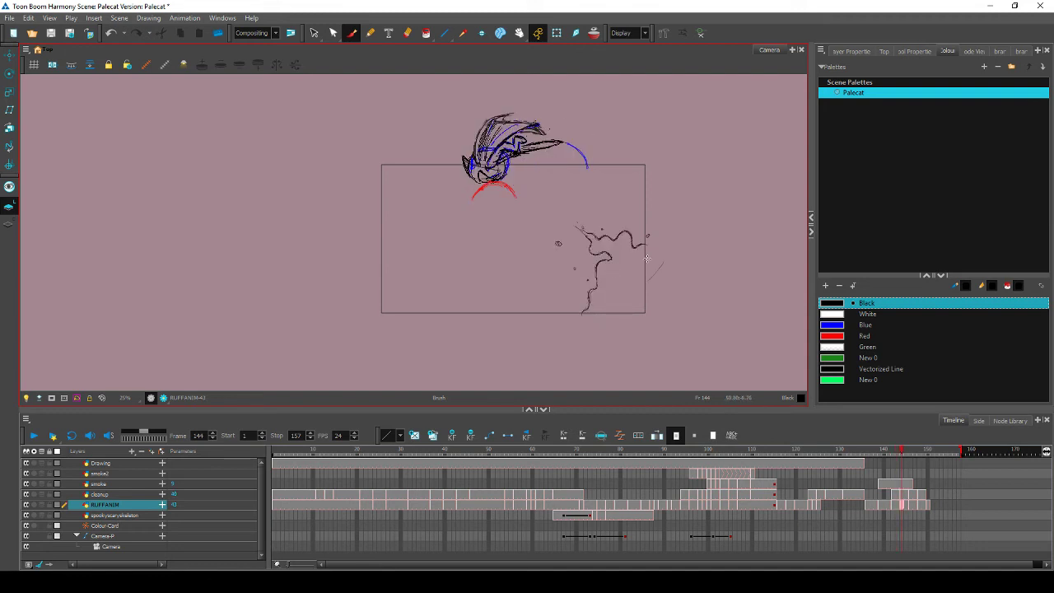
pyautogui.moveTo(492, 113); pyautogui.dragTo(520, 109)
# Flip between frames 145 and 146 to examine how the reshaped cape moves between the two poses
pyautogui.press('f')
pyautogui.press('g')
pyautogui.press('g')
pyautogui.press('f')
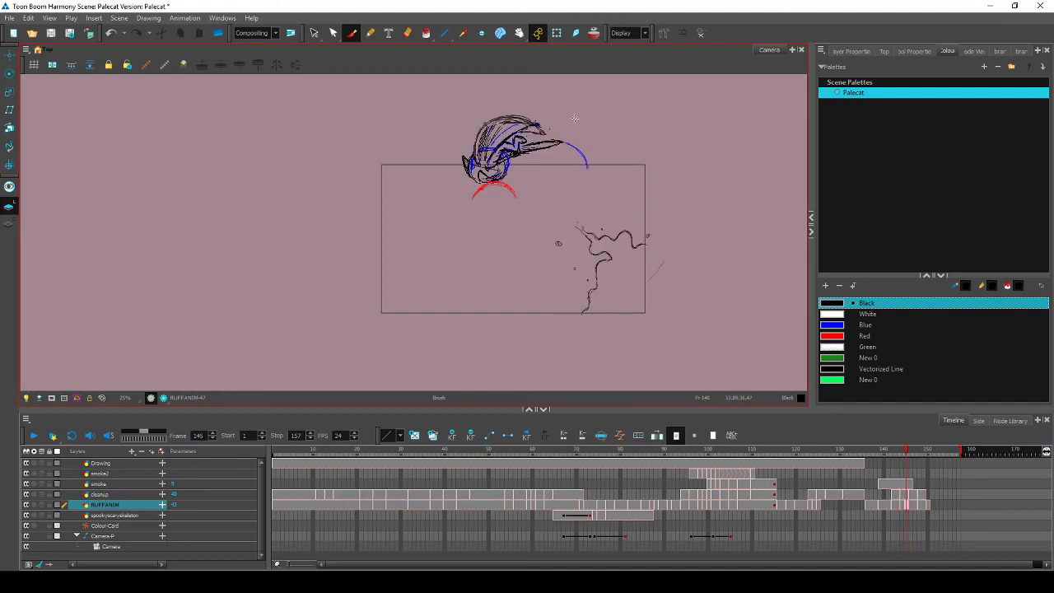
pyautogui.press('.')
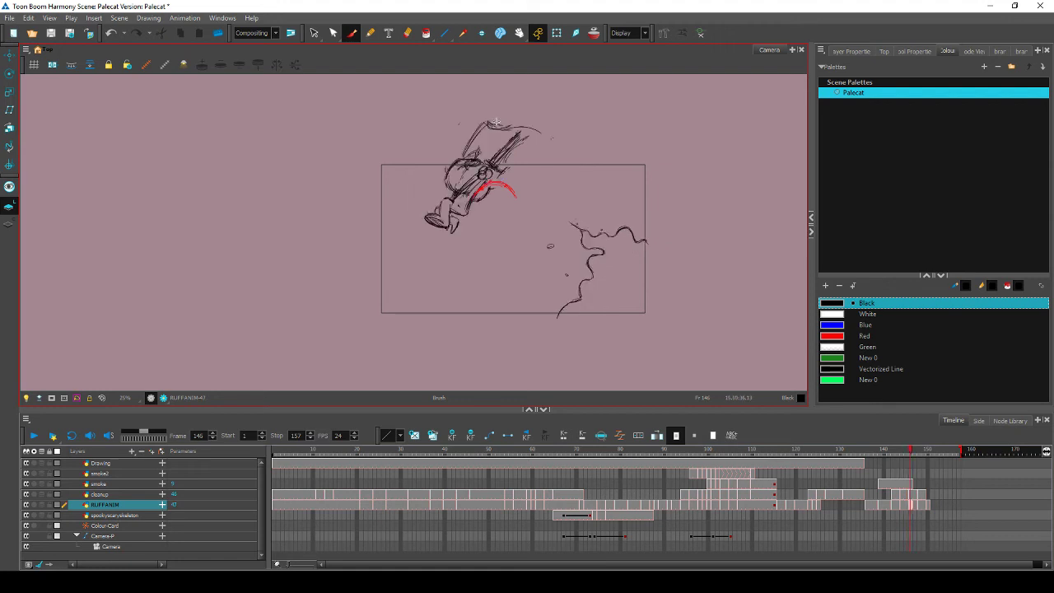
pyautogui.press(',')
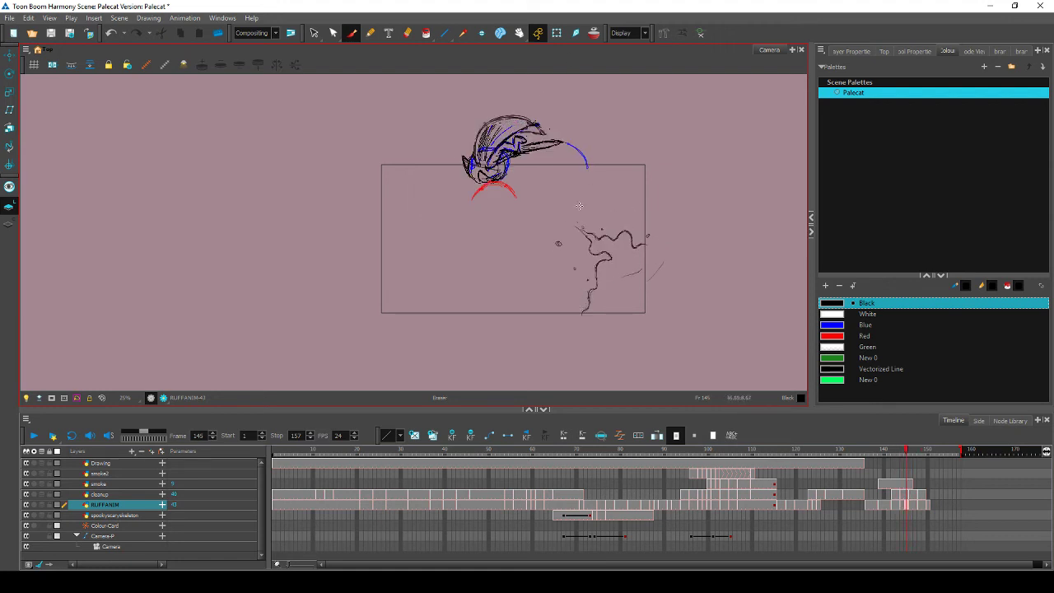
pyautogui.press('g')
pyautogui.press('f')
pyautogui.press('g')
pyautogui.press('f')
pyautogui.press('g')
pyautogui.press('f')
# Trace the curled pose's cape edge and tip in Red on frame 145
pyautogui.click(853, 336)
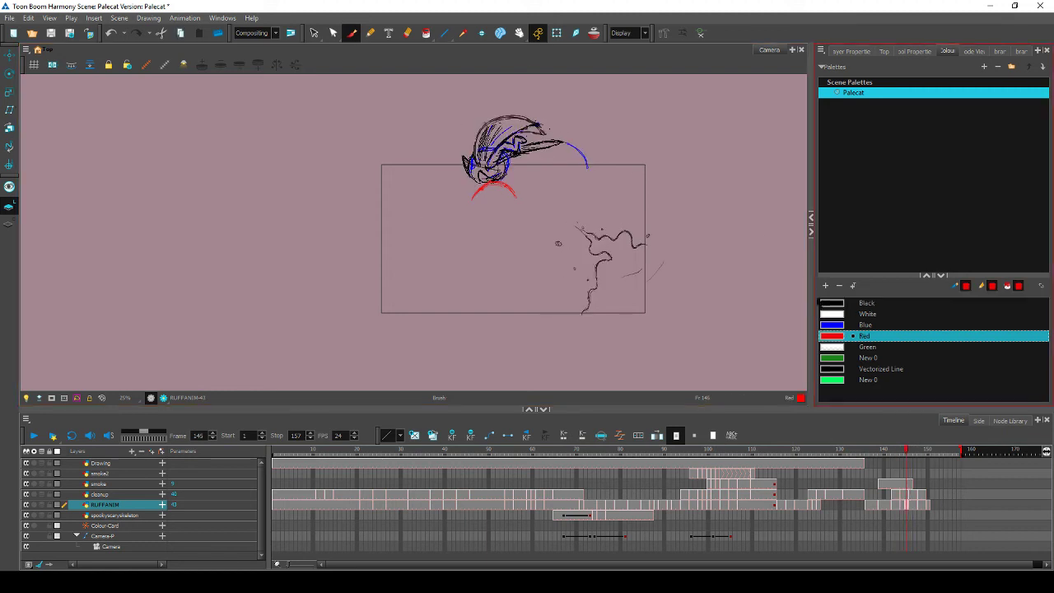
pyautogui.moveTo(483, 128); pyautogui.dragTo(511, 118)
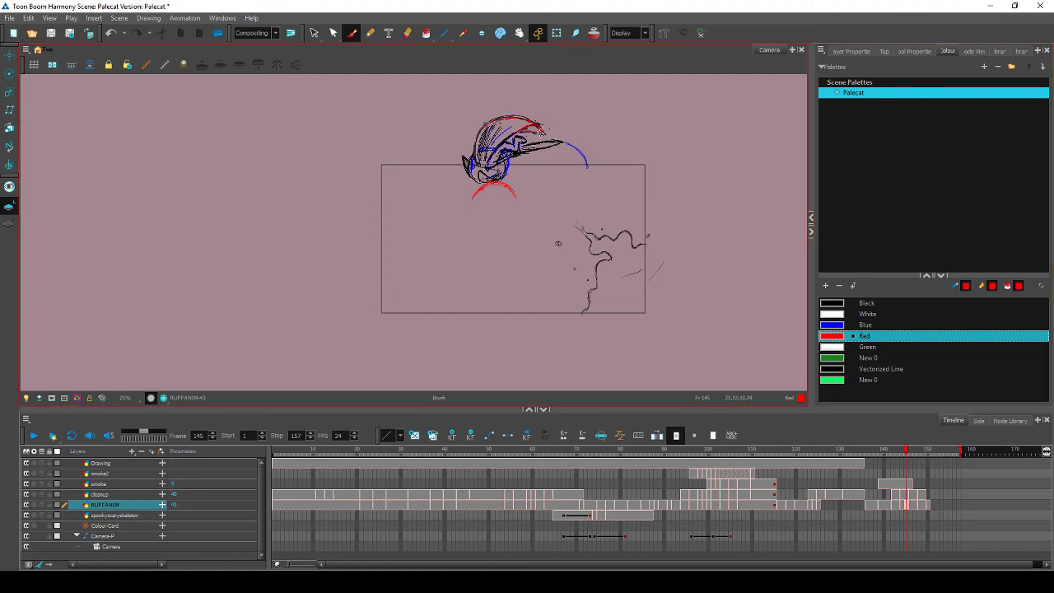
pyautogui.press(',')
pyautogui.press('.')
# Trace the cape's side, hem and pointed tip in red on frame 146, checking against frame 145, and save the scene
pyautogui.press('.')
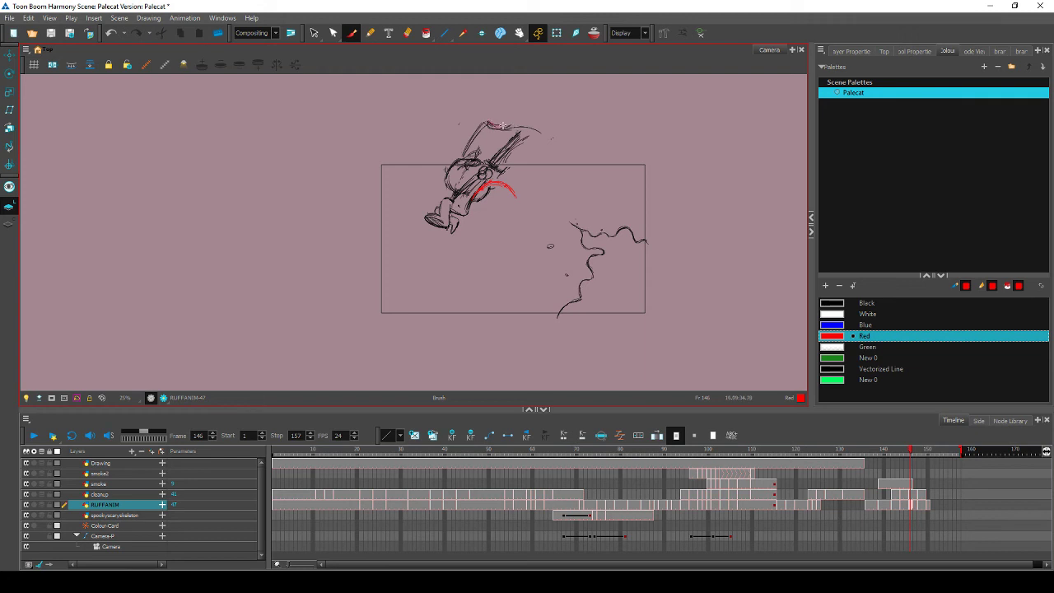
pyautogui.moveTo(532, 127); pyautogui.dragTo(540, 131)
pyautogui.hotkey('alt', 'e')
pyautogui.hotkey('ctrl', 'z')
pyautogui.press('f')
pyautogui.press('g')
pyautogui.press('f')
pyautogui.press('g')
pyautogui.press('f')
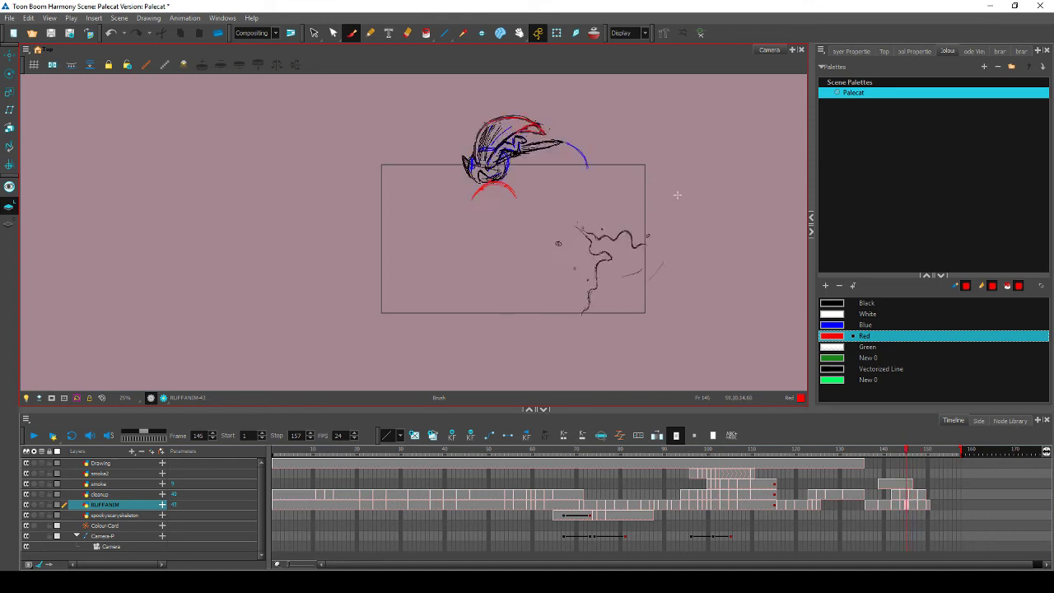
pyautogui.press('g')
pyautogui.hotkey('ctrl', 's')
pyautogui.moveTo(524, 126); pyautogui.dragTo(541, 130)
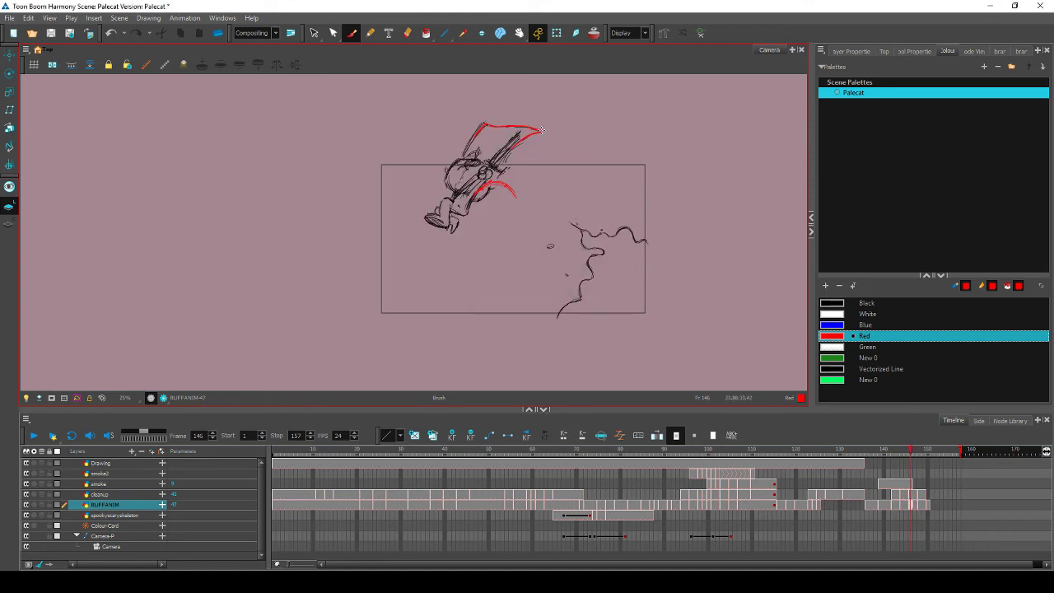
# Trace the upper cape flap's hem and inner fold in red on frame 148, comparing against frame 147
pyautogui.press('f')
pyautogui.press('g')
pyautogui.moveTo(913, 450)
pyautogui.mouseDown()
pyautogui.moveTo(896, 452)
pyautogui.moveTo(930, 456)
pyautogui.moveTo(913, 455)
pyautogui.mouseUp()
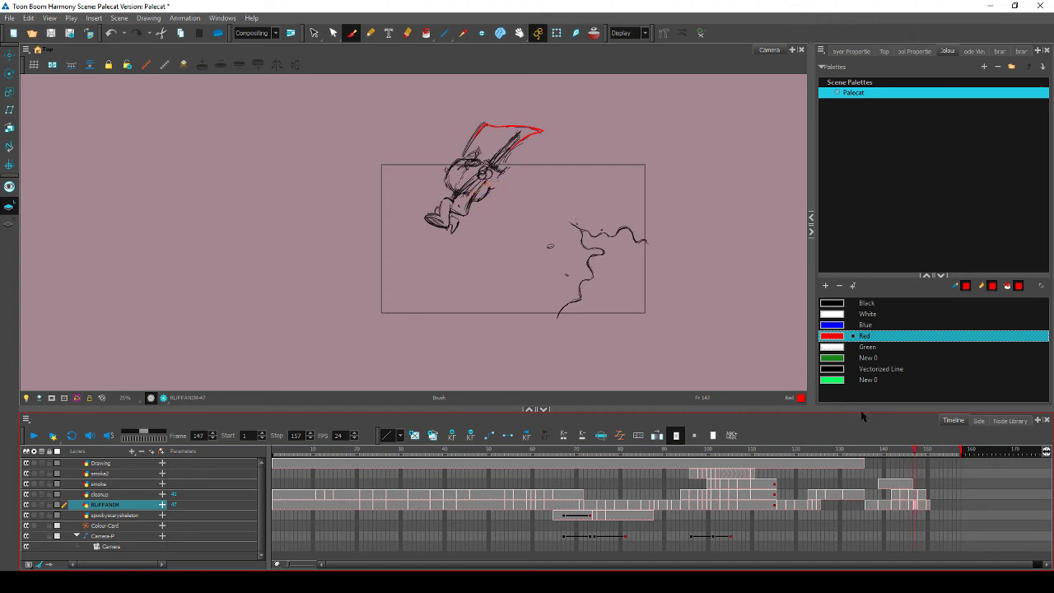
pyautogui.press('g')
pyautogui.press('f')
pyautogui.press('g')
pyautogui.press('f')
pyautogui.press('g')
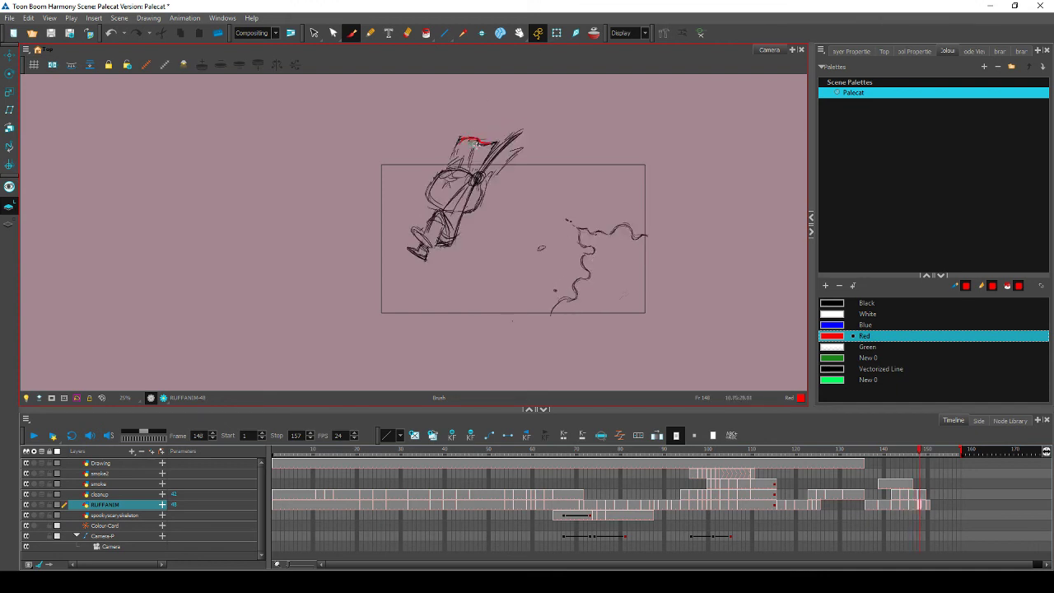
pyautogui.moveTo(473, 146); pyautogui.dragTo(469, 169)
pyautogui.press('f')
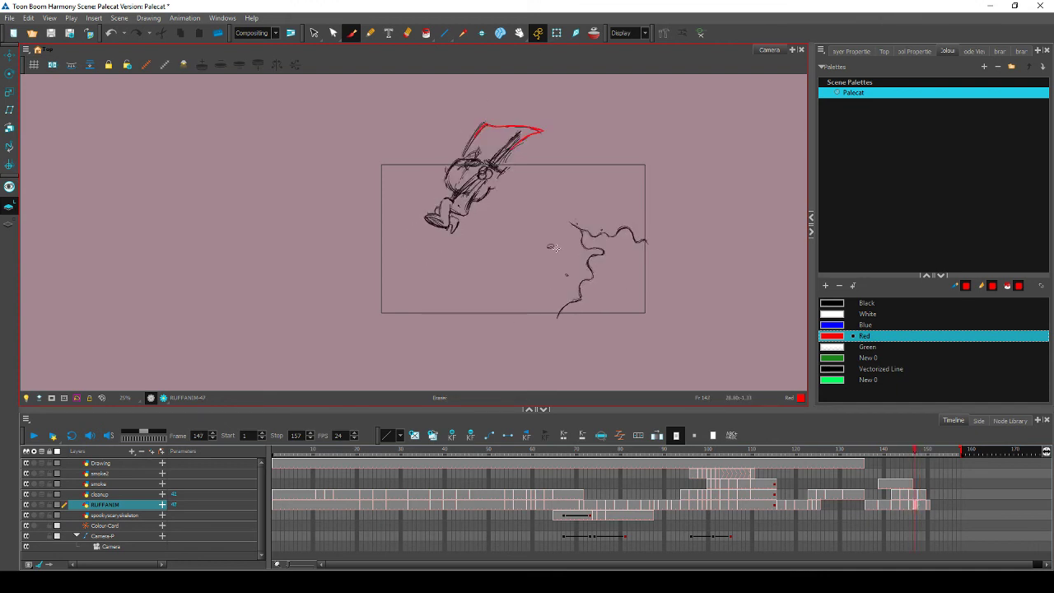
pyautogui.press('g')
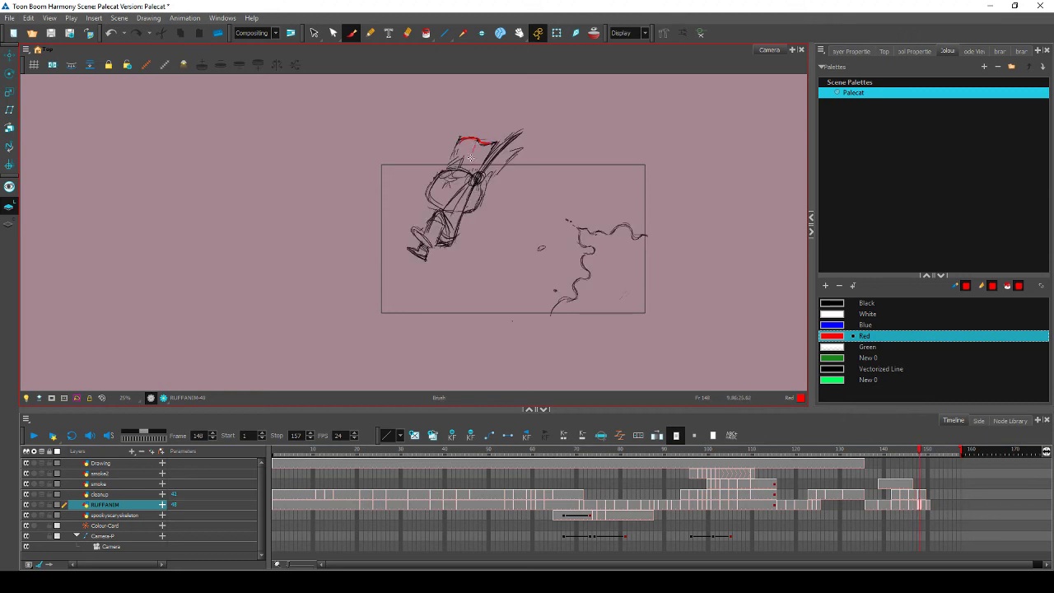
pyautogui.click(496, 143)
# Draw the lower cape flap's hem and outer edge in red on frame 148, flipping against frame 147
pyautogui.press('f')
pyautogui.press('g')
pyautogui.press('f')
pyautogui.press('g')
pyautogui.press('f')
pyautogui.press('g')
pyautogui.press(',')
pyautogui.press('.')
pyautogui.press(',')
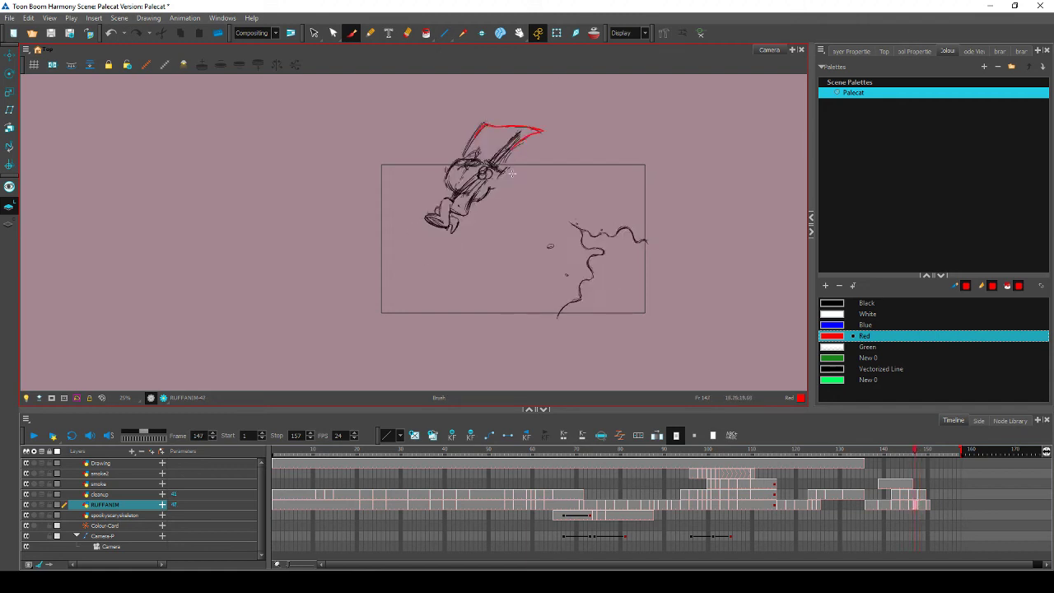
pyautogui.press('.')
pyautogui.press(',')
pyautogui.press('.')
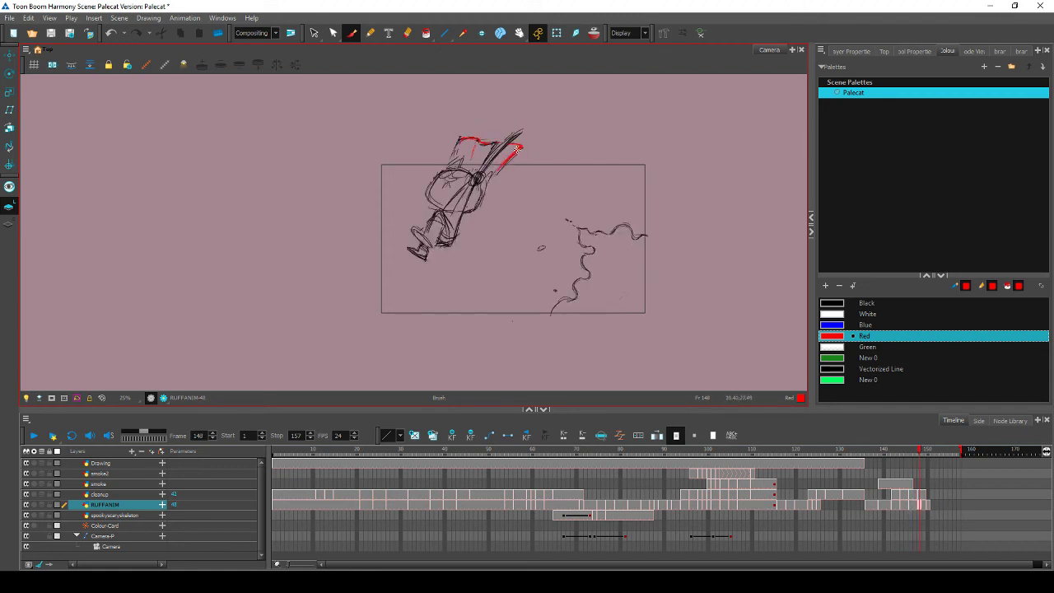
# Flip through frames 146 to 148 to compare the red cape outlines
pyautogui.press(',')
pyautogui.press('.')
pyautogui.press(',')
pyautogui.press(',')
pyautogui.press(',')
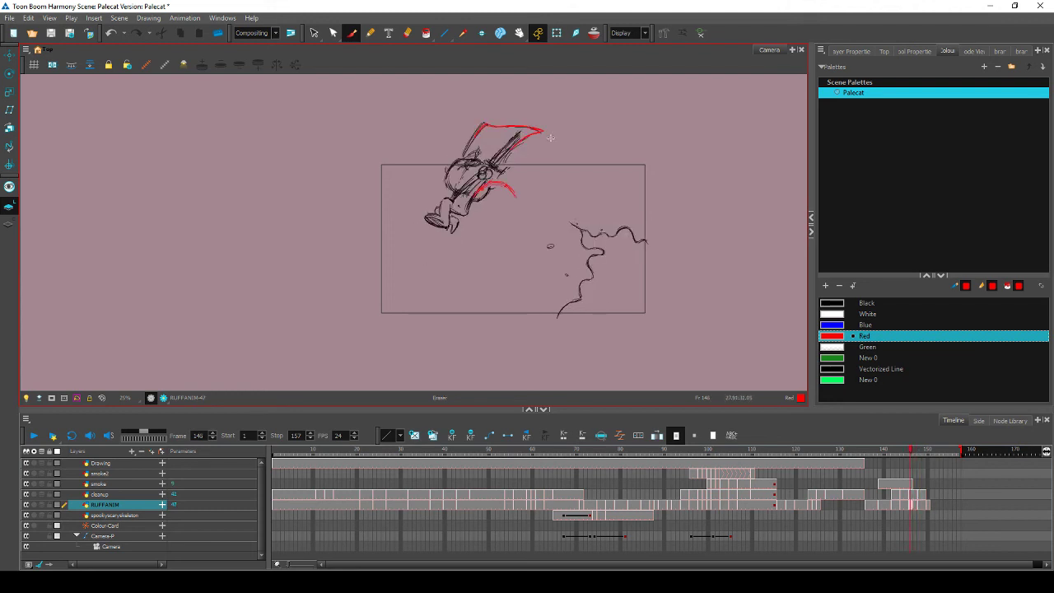
pyautogui.press('.')
pyautogui.press('.')
pyautogui.press('.')
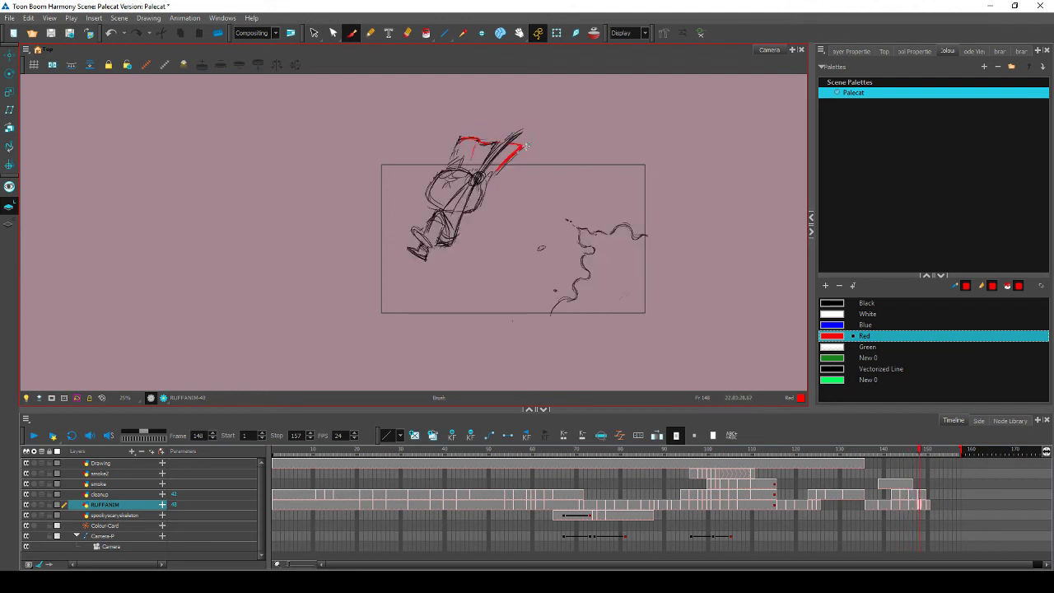
# Erase the excess thickness on the lower cape flap at frame 148 and clean up its outer edge in red
pyautogui.press(',')
pyautogui.press('.')
pyautogui.press(',')
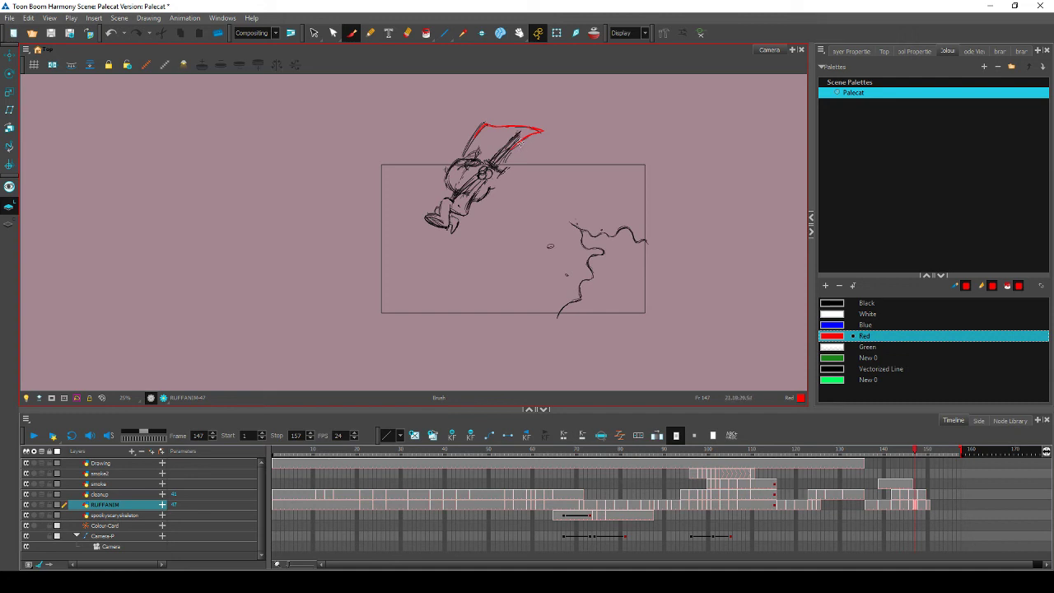
pyautogui.press('.')
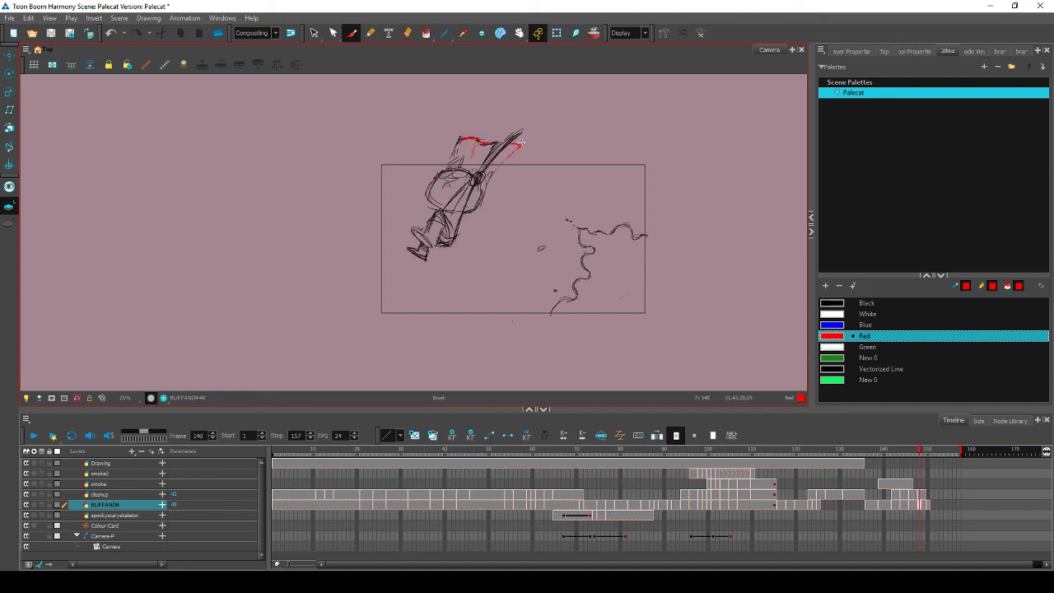
pyautogui.press(',')
pyautogui.press('.')
pyautogui.hotkey('alt', 'e')
pyautogui.press(',')
pyautogui.press('.')
pyautogui.press(',')
pyautogui.press('.')
pyautogui.hotkey('alt', 'b')
# Draw the lower cape flap's outer edge in red on frame 150, comparing against frame 149
pyautogui.press('.')
pyautogui.press(',')
pyautogui.press('.')
pyautogui.press('.')
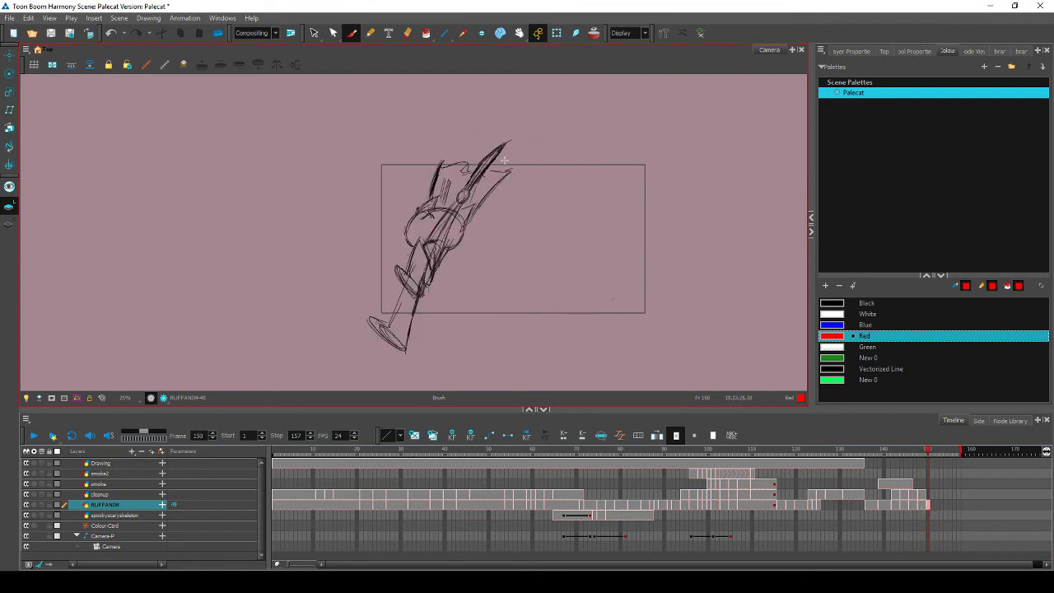
pyautogui.moveTo(500, 166); pyautogui.dragTo(477, 199)
pyautogui.press(',')
pyautogui.press('.')
pyautogui.press(',')
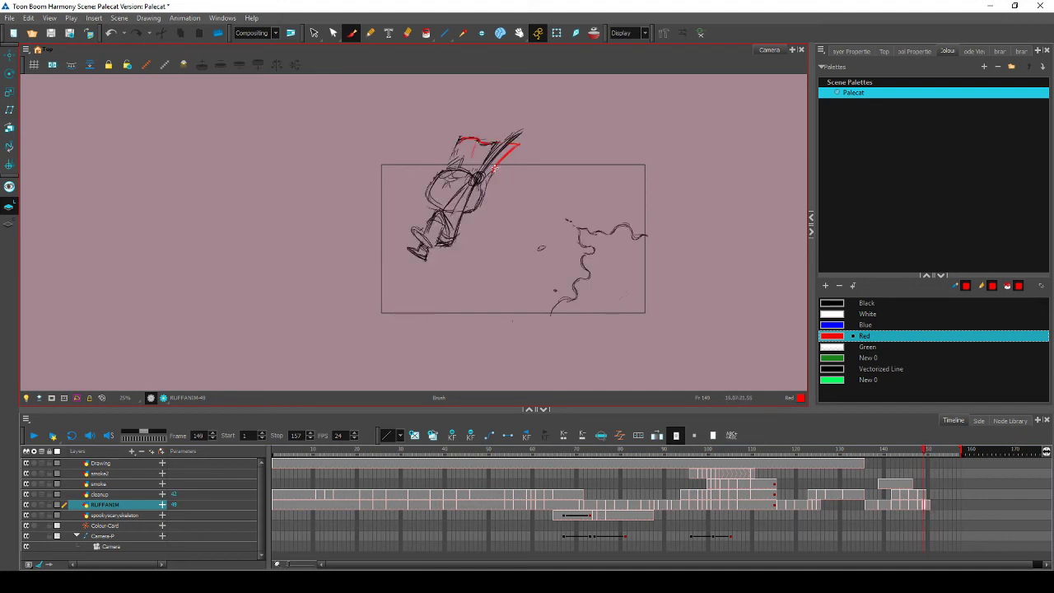
pyautogui.press('.')
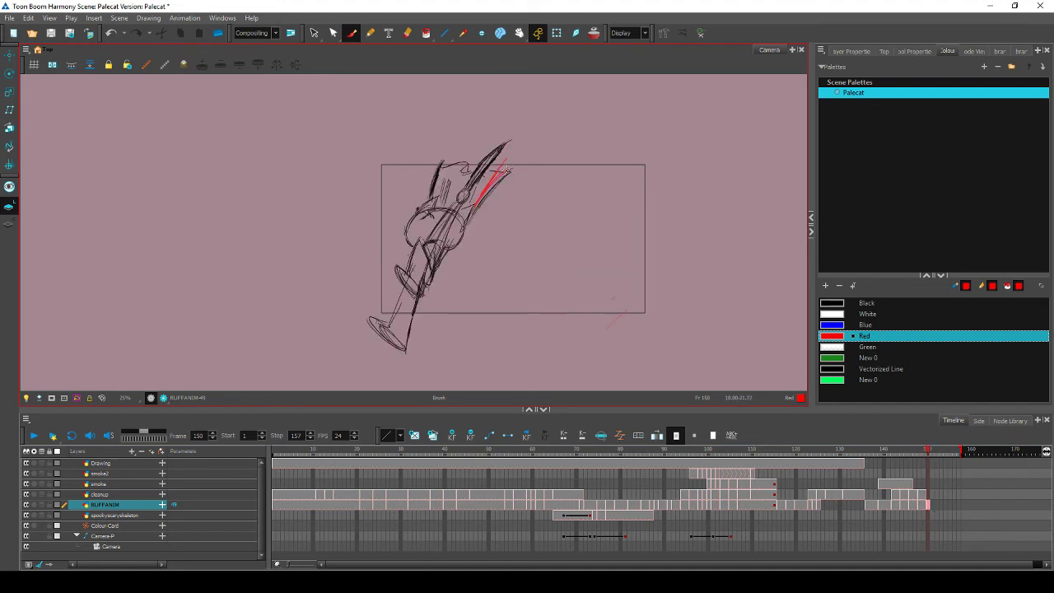
# Save the scene and erase the old black outer edge of the lower cape flap on frame 150, flipping between drawings
pyautogui.hotkey('alt', 'b')
pyautogui.hotkey('ctrl', 's')
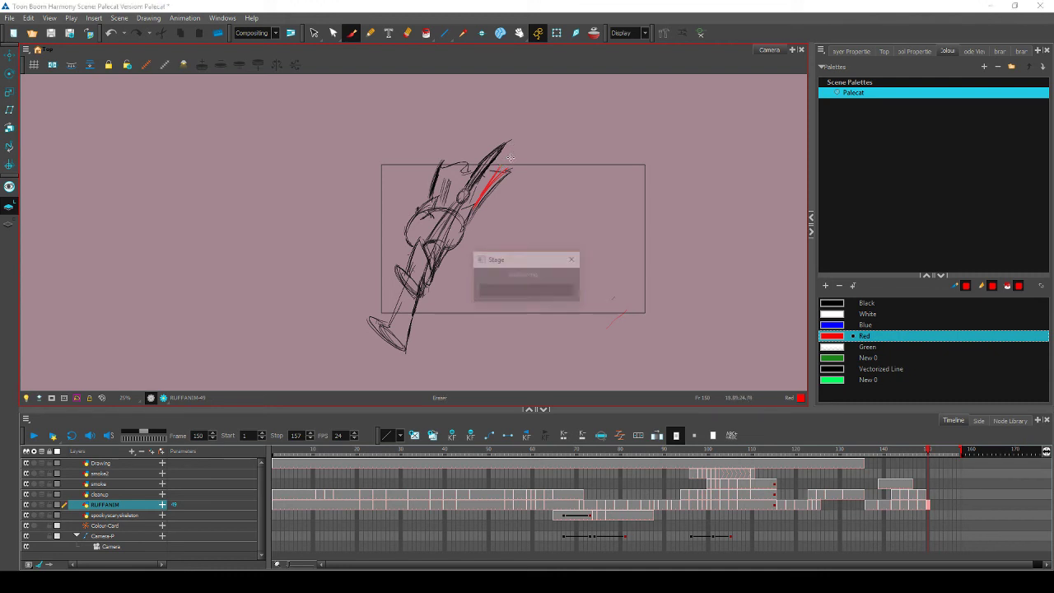
pyautogui.hotkey('alt', 'b')
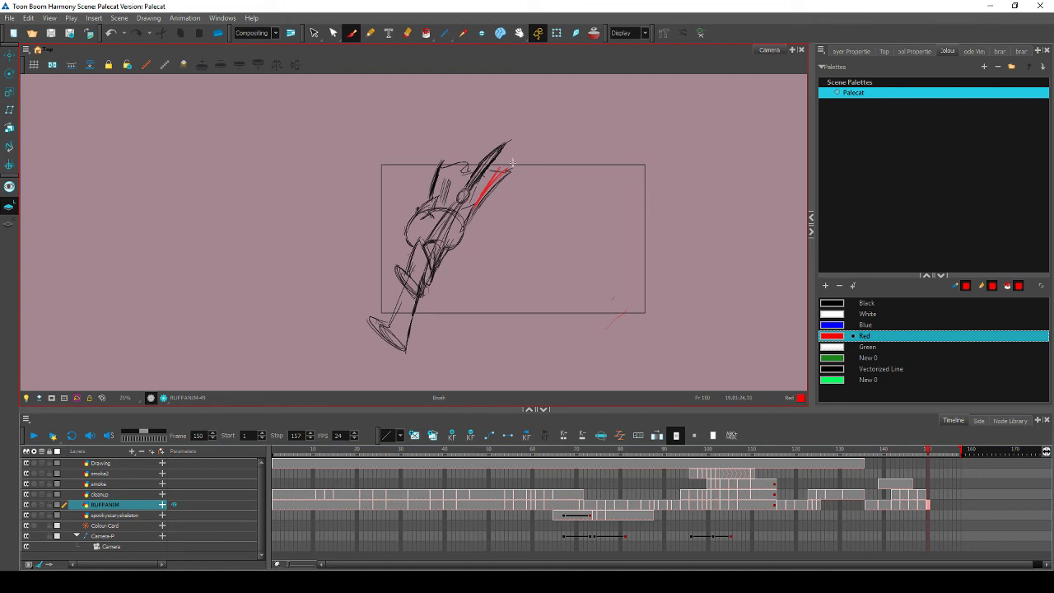
pyautogui.hotkey('alt', 'e')
pyautogui.moveTo(497, 169); pyautogui.dragTo(476, 214)
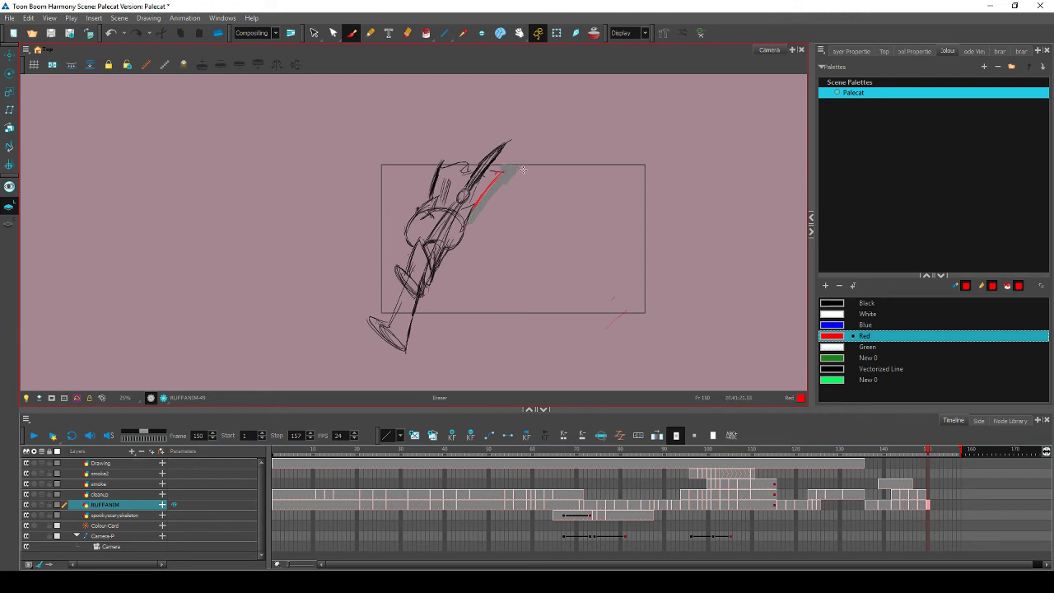
pyautogui.press('f')
pyautogui.press('g')
pyautogui.press('f')
pyautogui.press('g')
pyautogui.press('f')
pyautogui.press('g')
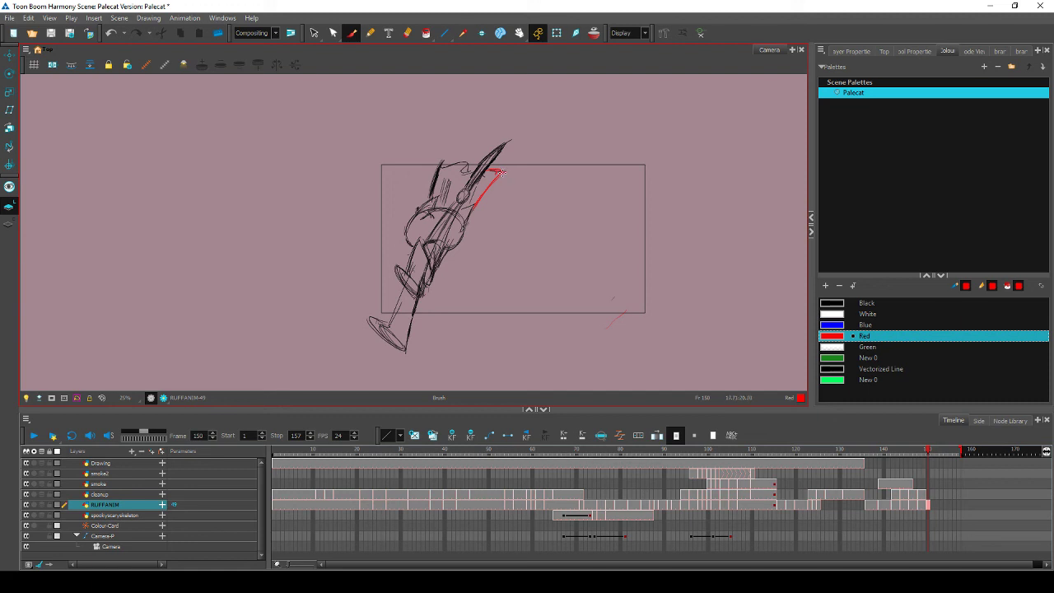
# Clean up the red corner and outer edge of the lower cape flap on frame 150, flipping against frame 149
pyautogui.moveTo(501, 172); pyautogui.dragTo(486, 190)
pyautogui.hotkey('alt', 'e')
pyautogui.hotkey('alt', 'b')
pyautogui.press(',')
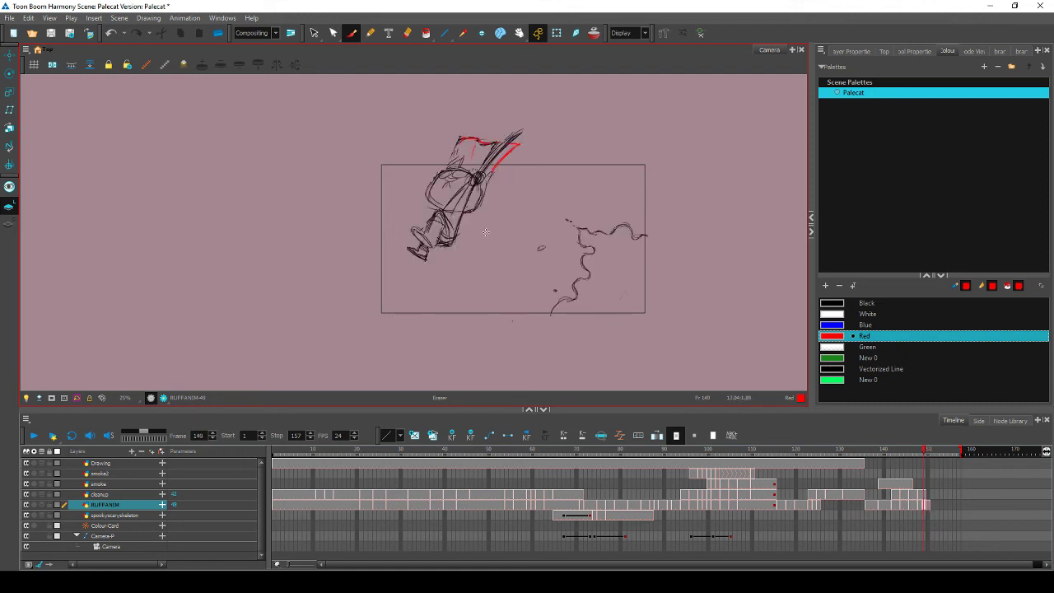
pyautogui.press('.')
pyautogui.press(',')
pyautogui.press('.')
pyautogui.press(',')
pyautogui.press('.')
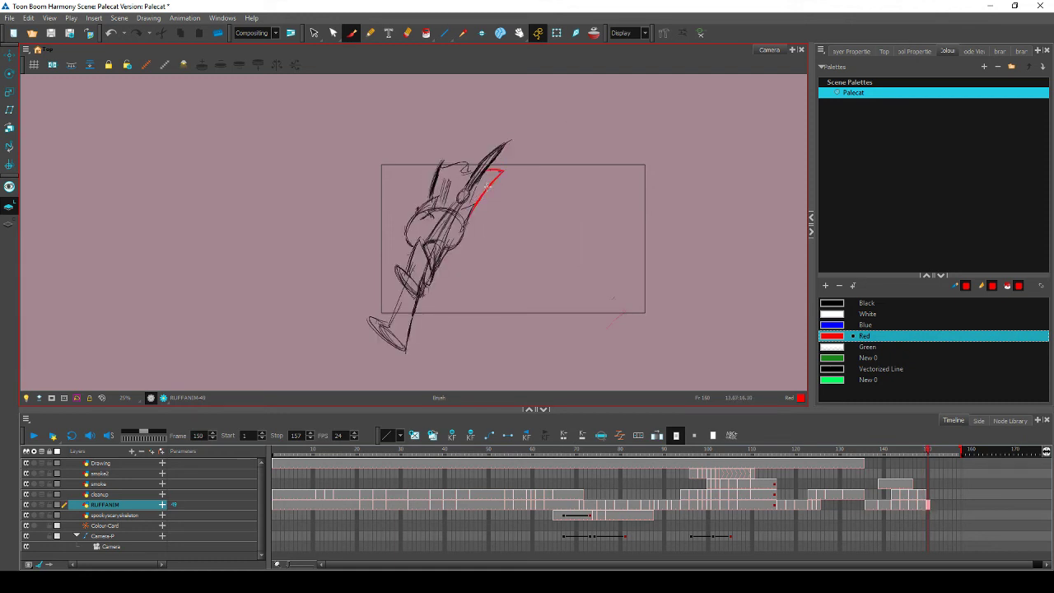
pyautogui.press(',')
pyautogui.press('.')
# Extend and thicken the lower cape flap's outer edge in red down to the body on frame 150
pyautogui.moveTo(483, 197); pyautogui.dragTo(471, 212)
pyautogui.moveTo(486, 201); pyautogui.dragTo(472, 219)
pyautogui.moveTo(490, 178); pyautogui.dragTo(478, 195)
pyautogui.press(',')
pyautogui.press('.')
pyautogui.press(',')
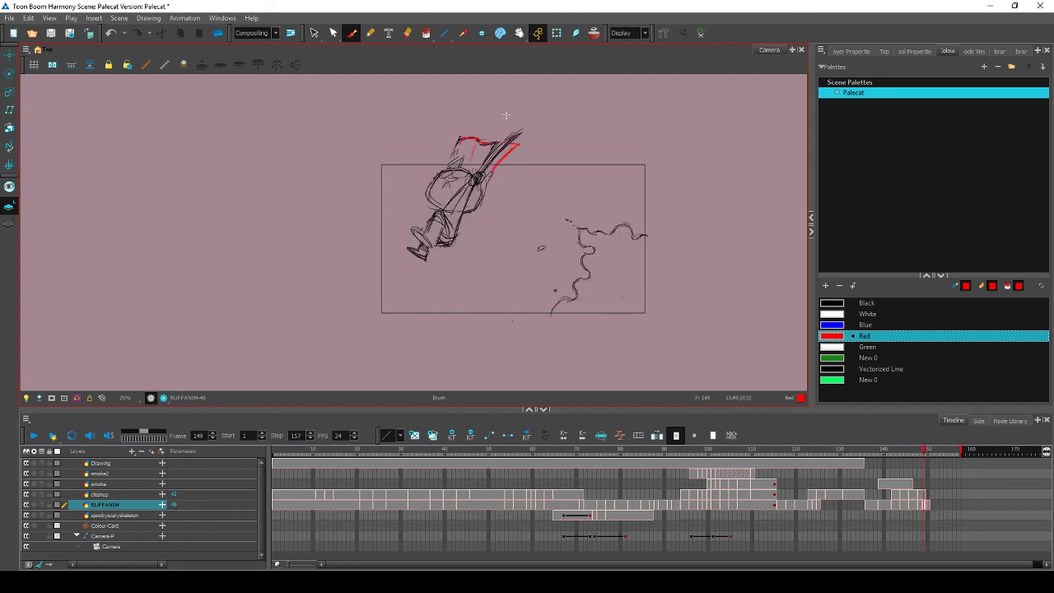
pyautogui.press('.')
pyautogui.press(',')
pyautogui.press('.')
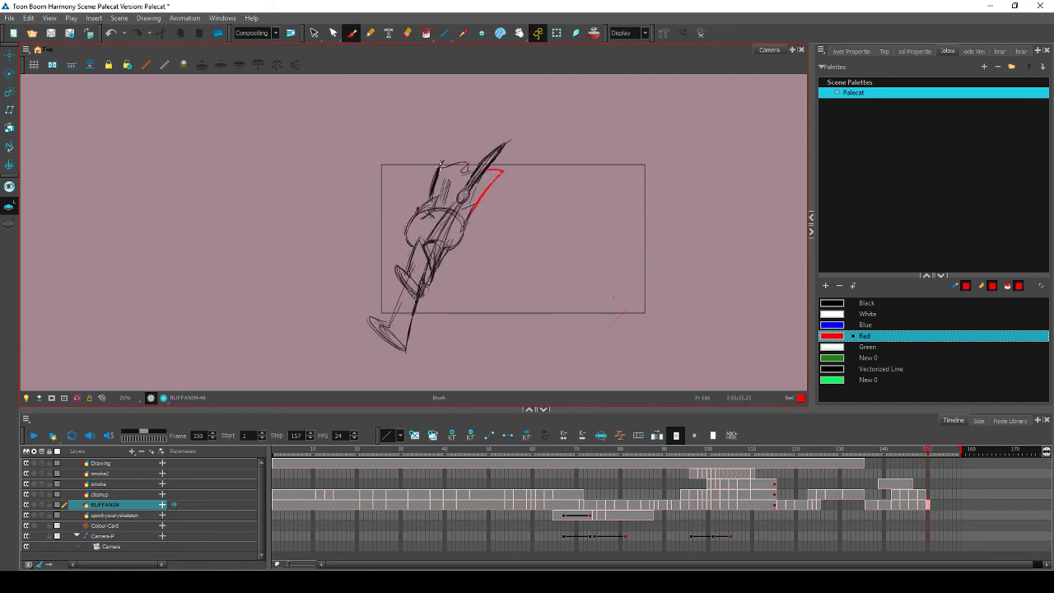
# Trace the upper cape flap's hem in red on frame 150 and tidy its fold corner, comparing against frame 149
pyautogui.moveTo(443, 166)
pyautogui.mouseDown()
pyautogui.moveTo(475, 169)
pyautogui.moveTo(447, 164)
pyautogui.moveTo(499, 178)
pyautogui.mouseUp()
pyautogui.hotkey('alt', 'e')
pyautogui.moveTo(465, 173); pyautogui.dragTo(470, 174)
pyautogui.press(',')
pyautogui.press('.')
pyautogui.press(',')
pyautogui.press('.')
pyautogui.press(',')
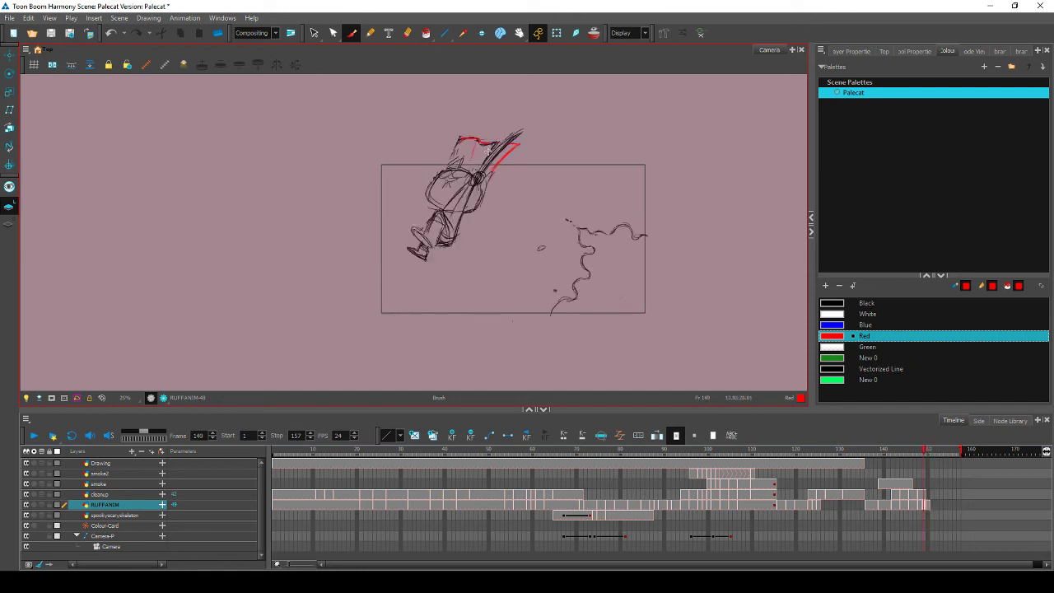
pyautogui.press('.')
pyautogui.press(',')
pyautogui.press('.')
pyautogui.press(',')
pyautogui.press('.')
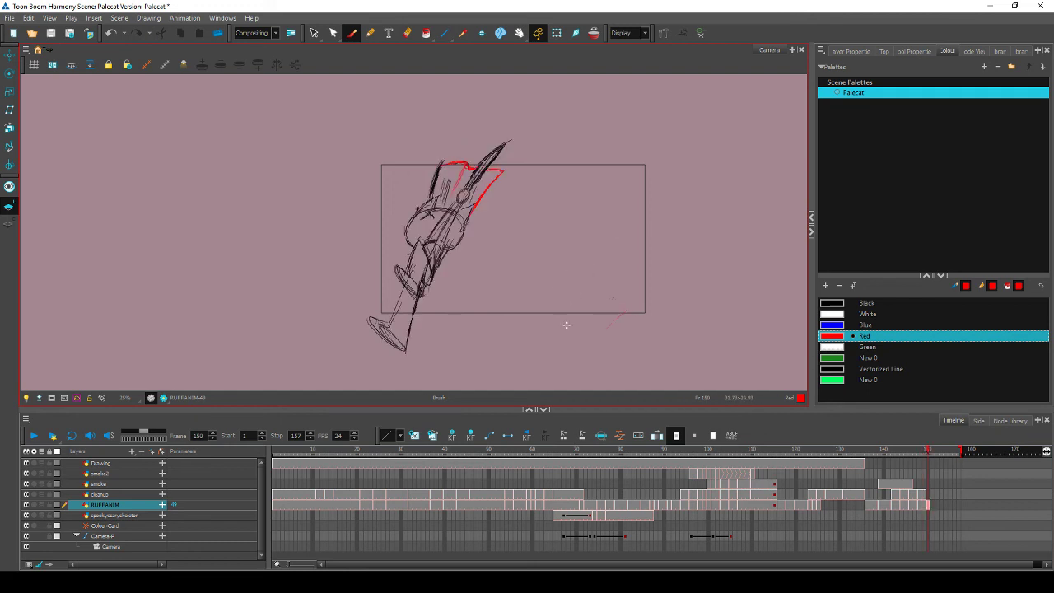
# Erase the black sketch lines inside the cape on frame 150 and draw the inner fold in red
pyautogui.press(',')
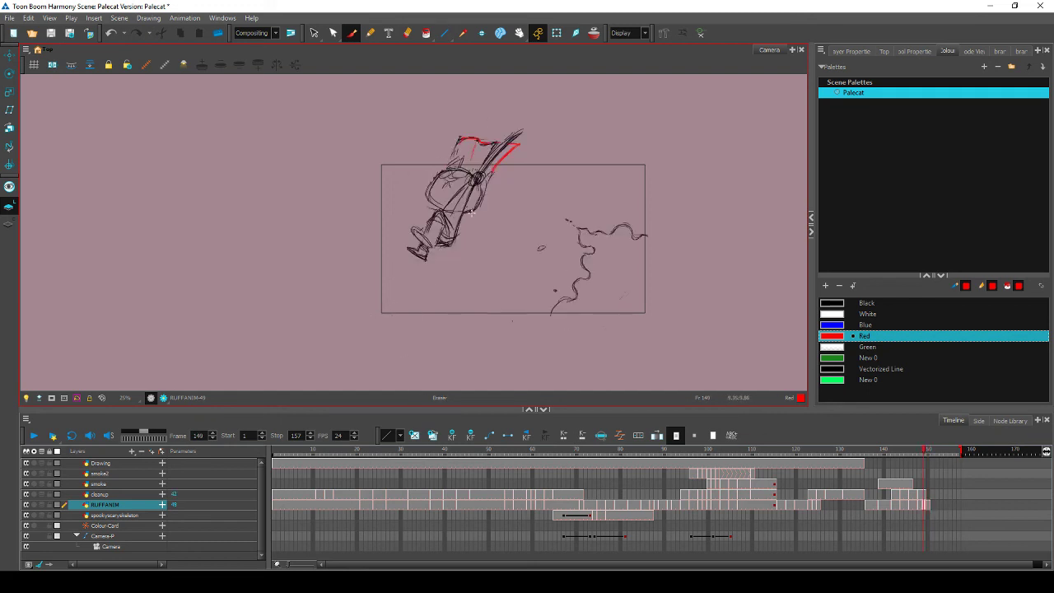
pyautogui.press('.')
pyautogui.hotkey('alt', 'b')
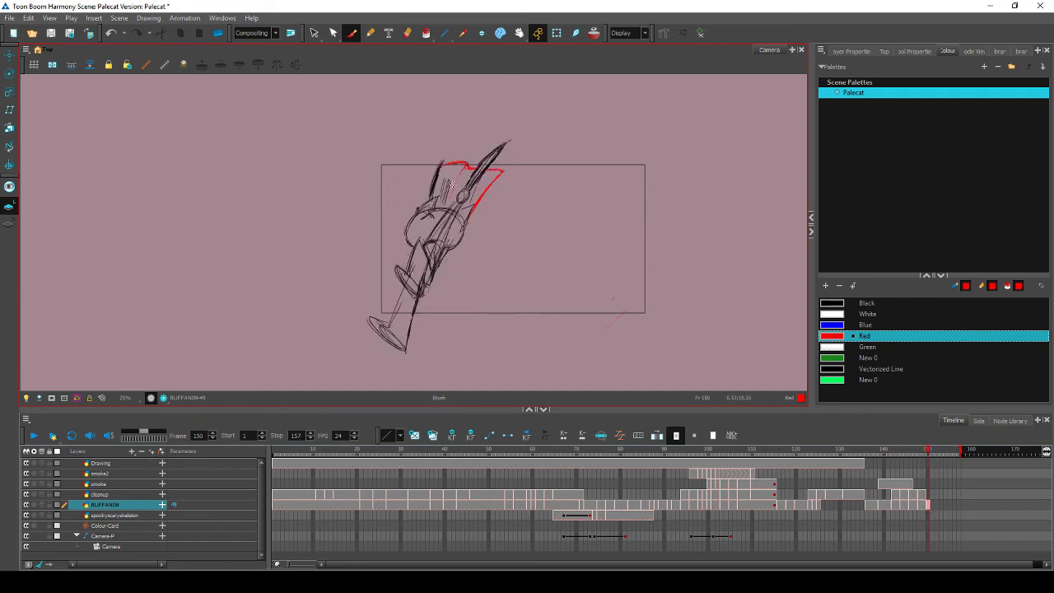
pyautogui.moveTo(454, 181); pyautogui.dragTo(449, 199)
pyautogui.press(',')
pyautogui.press('.')
pyautogui.press(',')
pyautogui.press('.')
pyautogui.press(',')
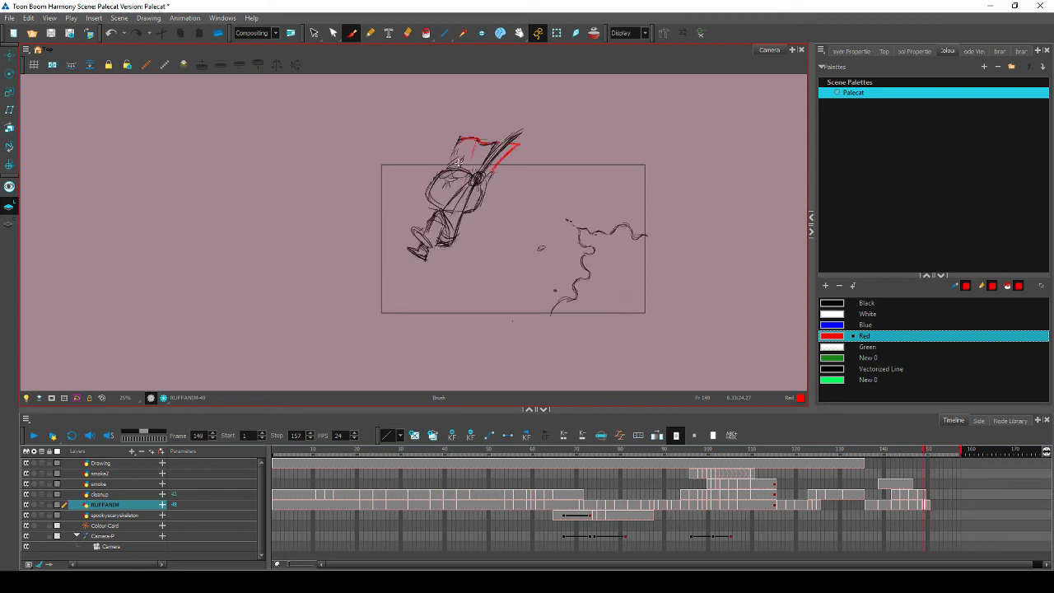
pyautogui.press('.')
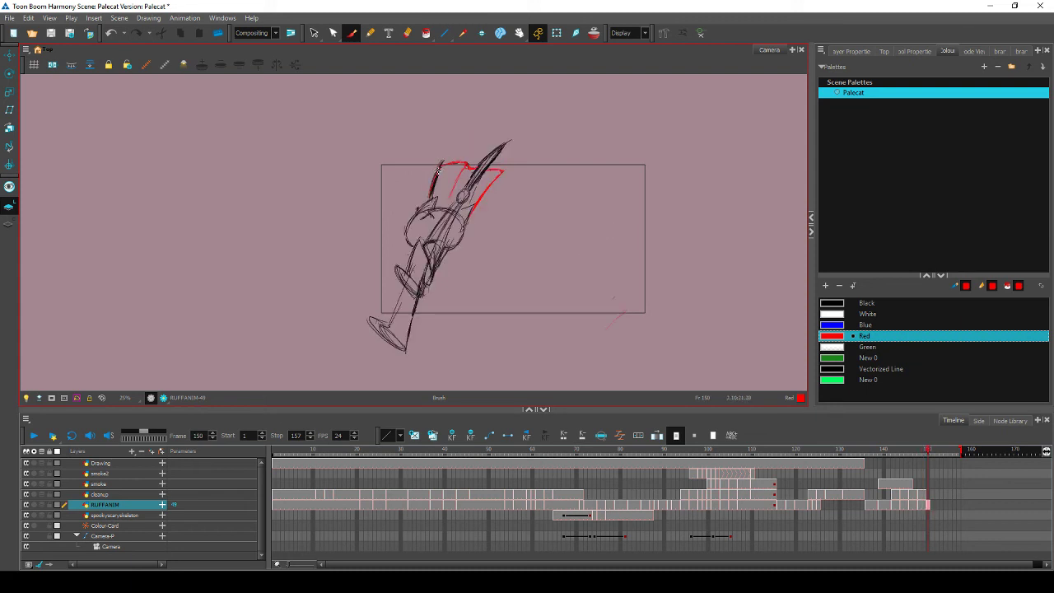
# Trace the upper cape flap's outer edge in red on frame 150 and erase the black lines beneath it
pyautogui.moveTo(429, 197); pyautogui.dragTo(439, 167)
pyautogui.press(',')
pyautogui.press('.')
pyautogui.press(',')
pyautogui.press('.')
pyautogui.moveTo(438, 179)
pyautogui.mouseDown()
pyautogui.moveTo(443, 167)
pyautogui.moveTo(429, 190)
pyautogui.mouseUp()
pyautogui.hotkey('alt', 'e')
pyautogui.hotkey('alt', 'b')
pyautogui.press(',')
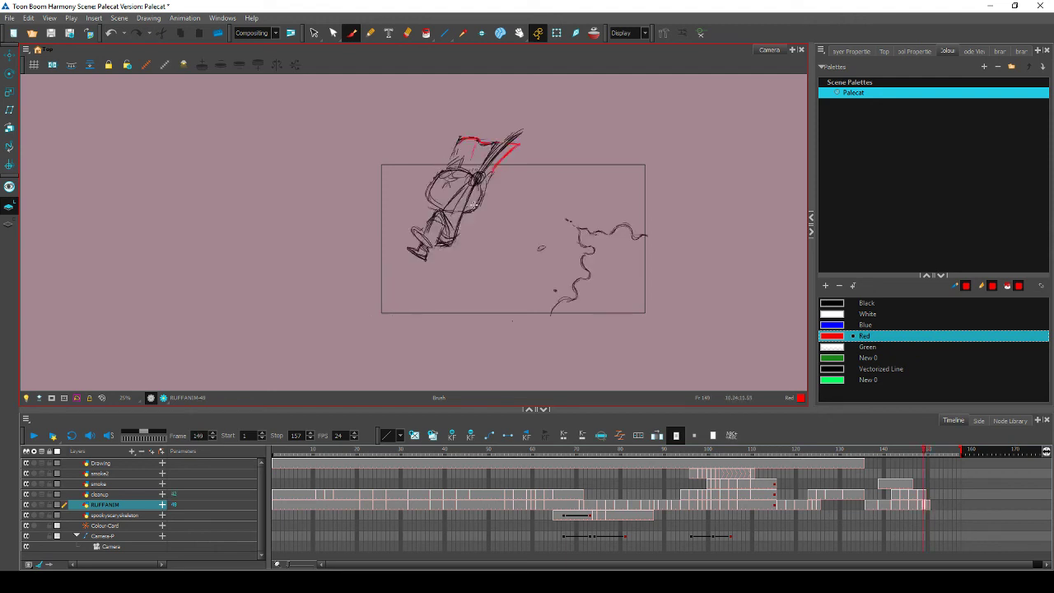
pyautogui.press('.')
# Save the scene and extend the cape's inner fold in red toward the body on frame 150
pyautogui.press('e')
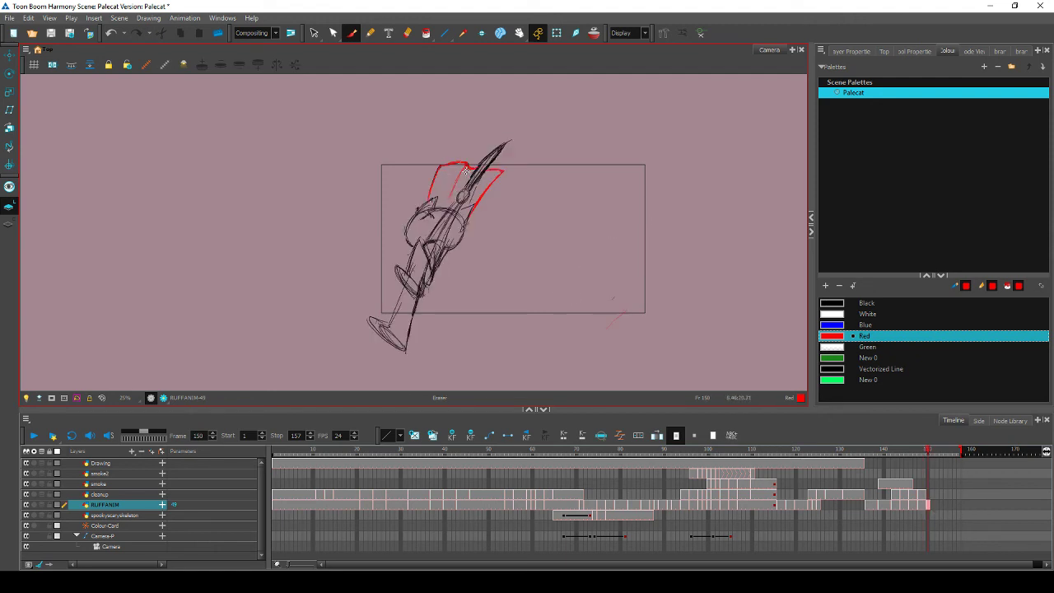
pyautogui.press('.')
pyautogui.press('.')
pyautogui.press('.')
pyautogui.press(',')
pyautogui.press('.')
pyautogui.hotkey('ctrl', 's')
pyautogui.moveTo(448, 198); pyautogui.dragTo(444, 204)
# Flip through frames 148 to 150 to compare the red cape outlines
pyautogui.press(',')
pyautogui.press('.')
pyautogui.press(',')
pyautogui.press('.')
pyautogui.press(',')
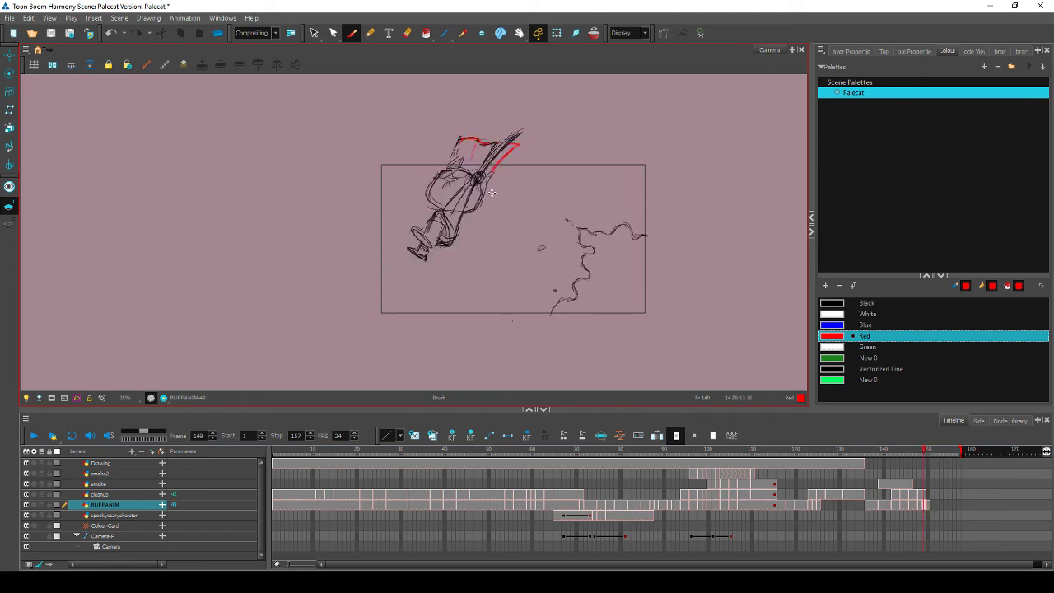
pyautogui.press('.')
pyautogui.press(',')
pyautogui.press('.')
pyautogui.press(',')
pyautogui.press('.')
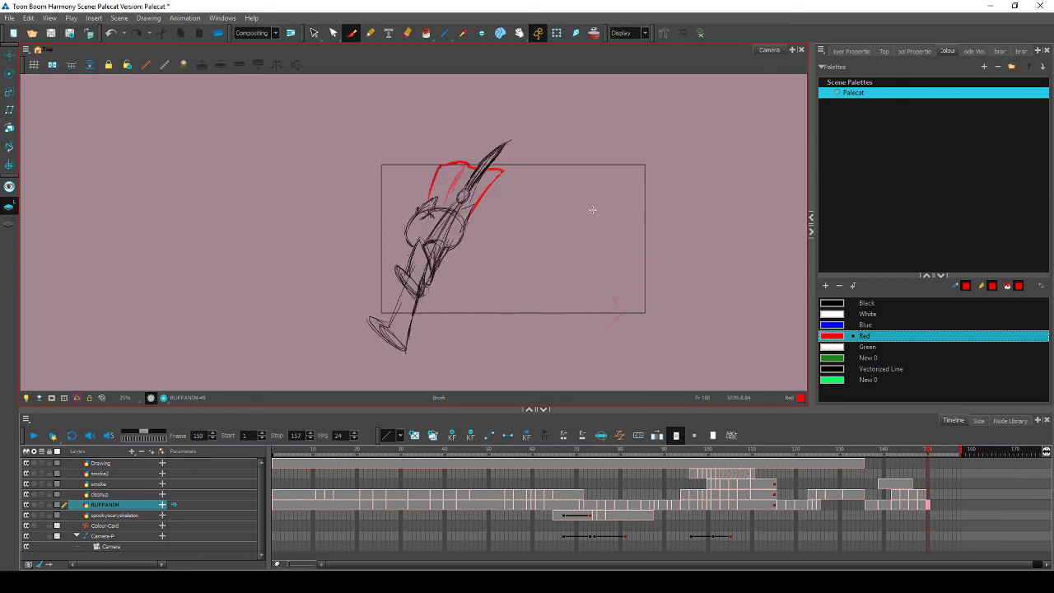
pyautogui.press(',')
pyautogui.press(',')
pyautogui.press('.')
pyautogui.press('.')
pyautogui.press(',')
pyautogui.press('.')
pyautogui.press(',')
pyautogui.press('.')
pyautogui.moveTo(929, 454)
pyautogui.mouseDown()
pyautogui.moveTo(872, 453)
pyautogui.moveTo(922, 455)
pyautogui.mouseUp()
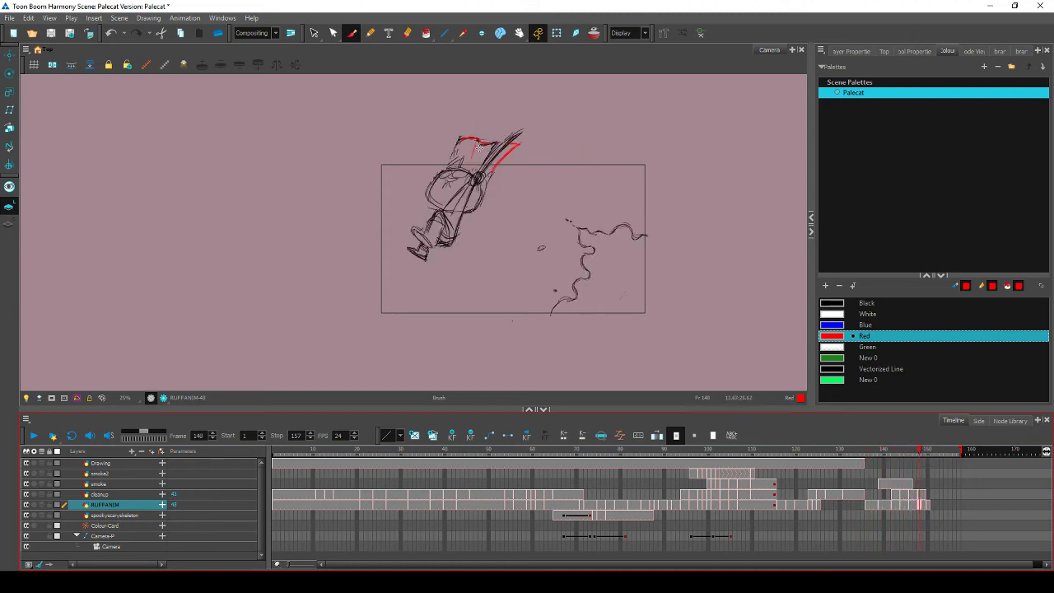
# Redraw the cape's inner fold on frame 150 as a cleaner red line, checking it against frames 147 to 149
pyautogui.press('.')
pyautogui.press('.')
pyautogui.press(',')
pyautogui.press('.')
pyautogui.moveTo(467, 168); pyautogui.dragTo(454, 192)
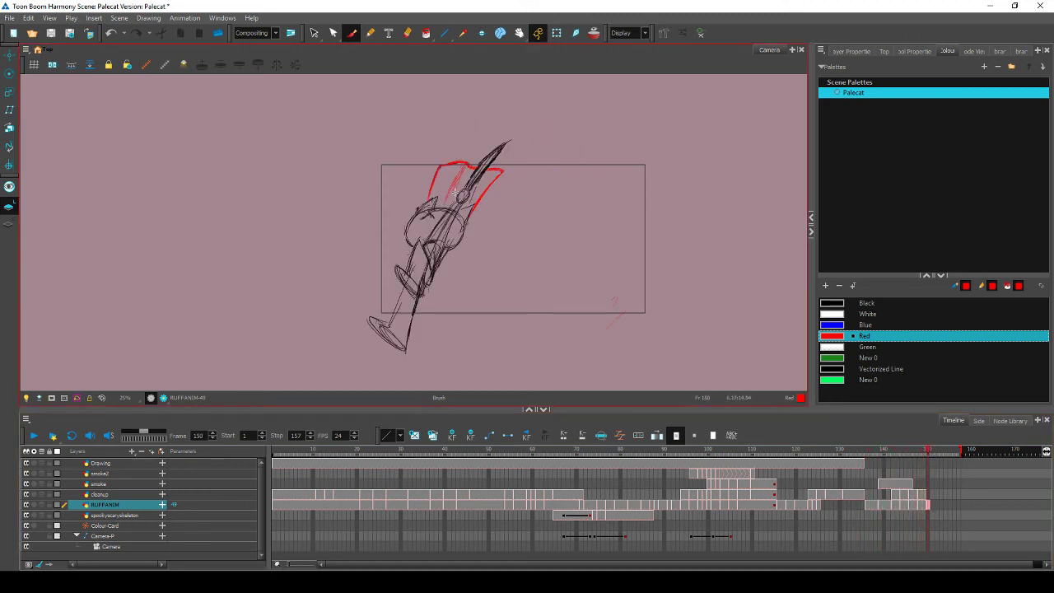
pyautogui.hotkey('alt', 'e')
pyautogui.hotkey('alt', 'b')
pyautogui.press(',')
pyautogui.press(',')
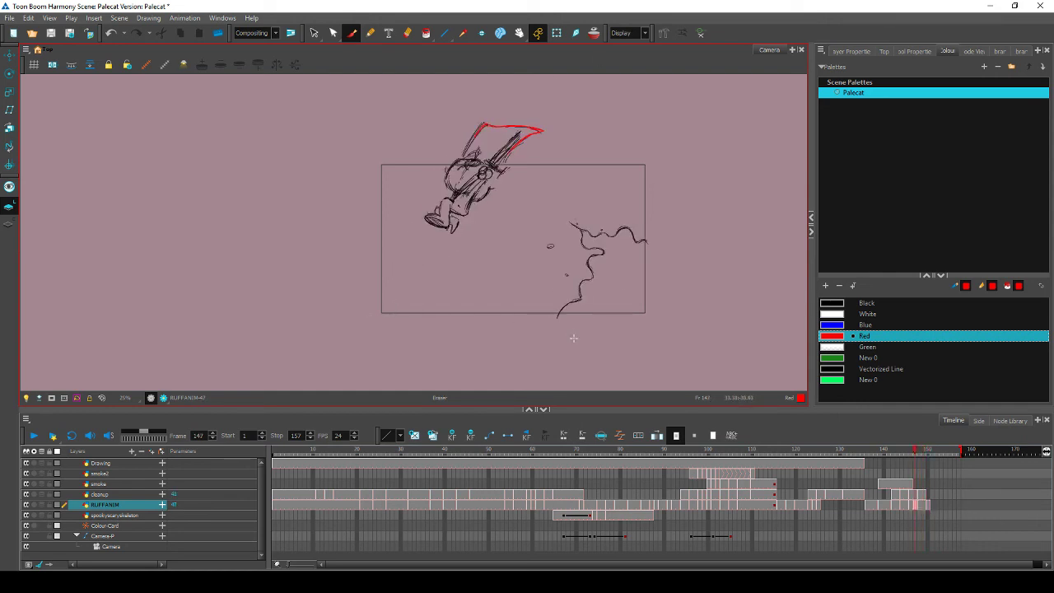
pyautogui.press('.')
pyautogui.press('.')
pyautogui.press(',')
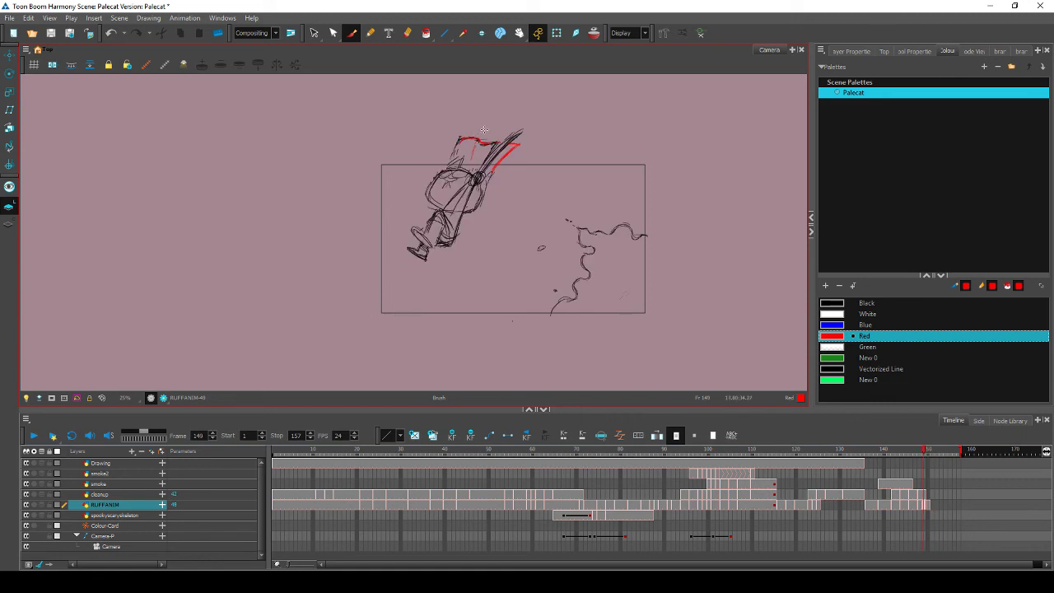
# Trim the raised bump on the upper cape hem at frame 150 and redraw the inner fold to match
pyautogui.press('.')
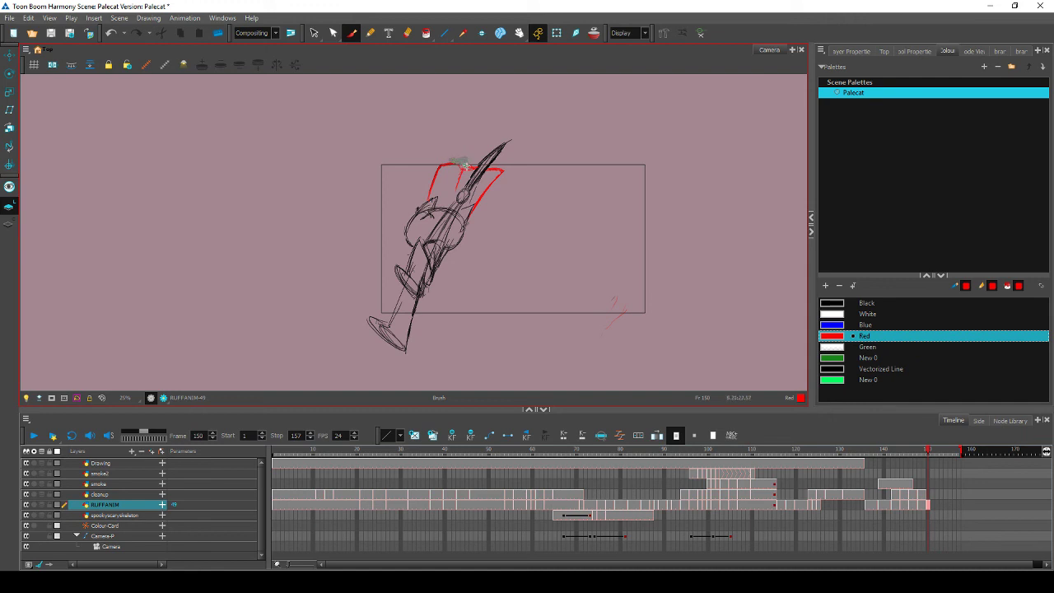
pyautogui.moveTo(456, 186); pyautogui.dragTo(455, 189)
pyautogui.press(',')
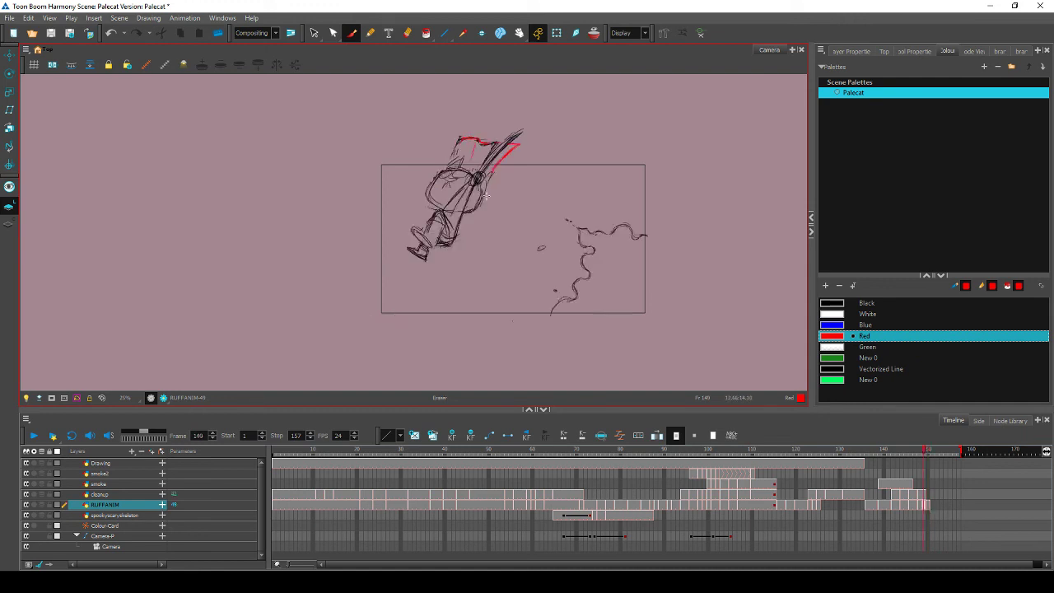
pyautogui.press('.')
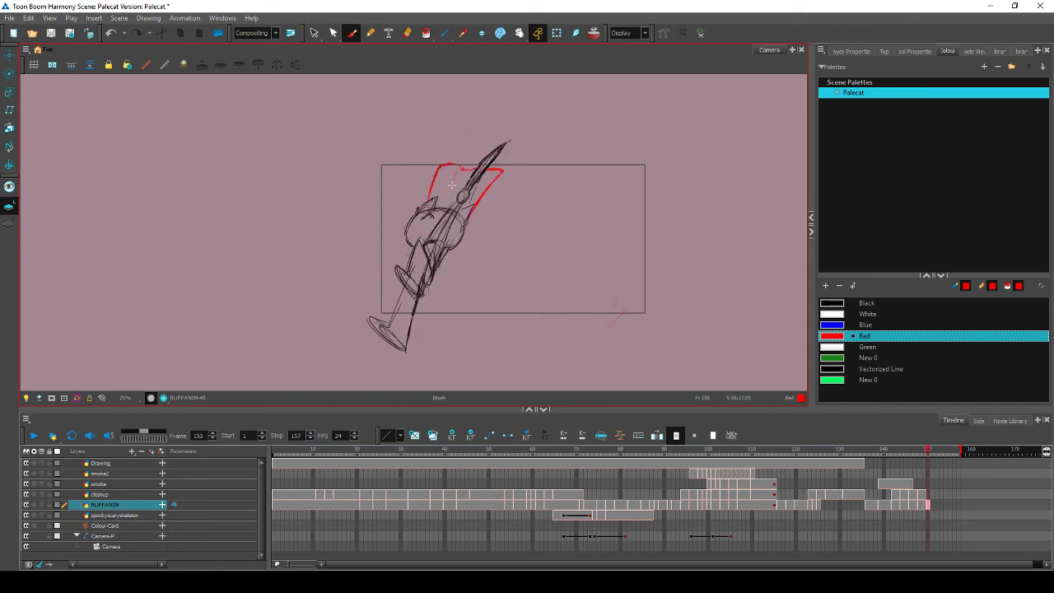
pyautogui.press(',')
pyautogui.press('.')
pyautogui.press(',')
pyautogui.press(',')
pyautogui.press(',')
pyautogui.press('.')
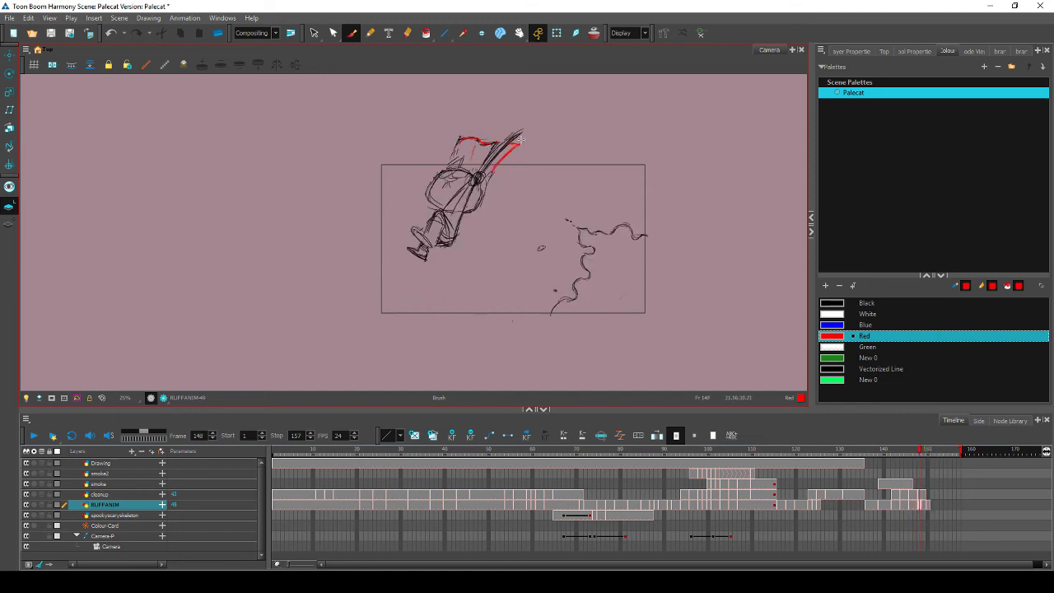
pyautogui.press('.')
pyautogui.press(',')
pyautogui.press('.')
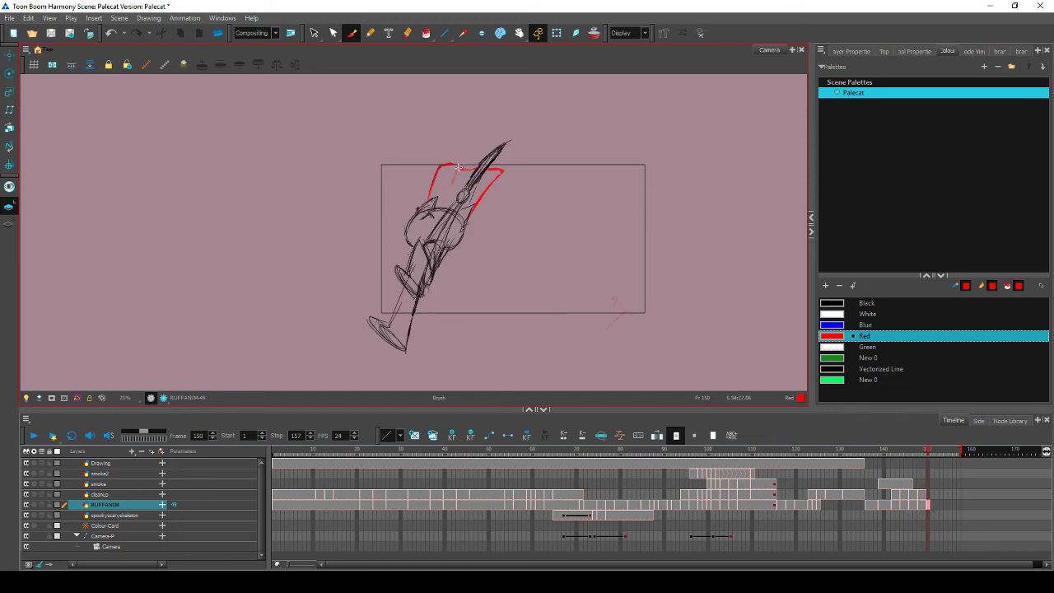
# Scrub and flip through the dive frames up to 150 to review the cape's motion
pyautogui.press(',')
pyautogui.press(',')
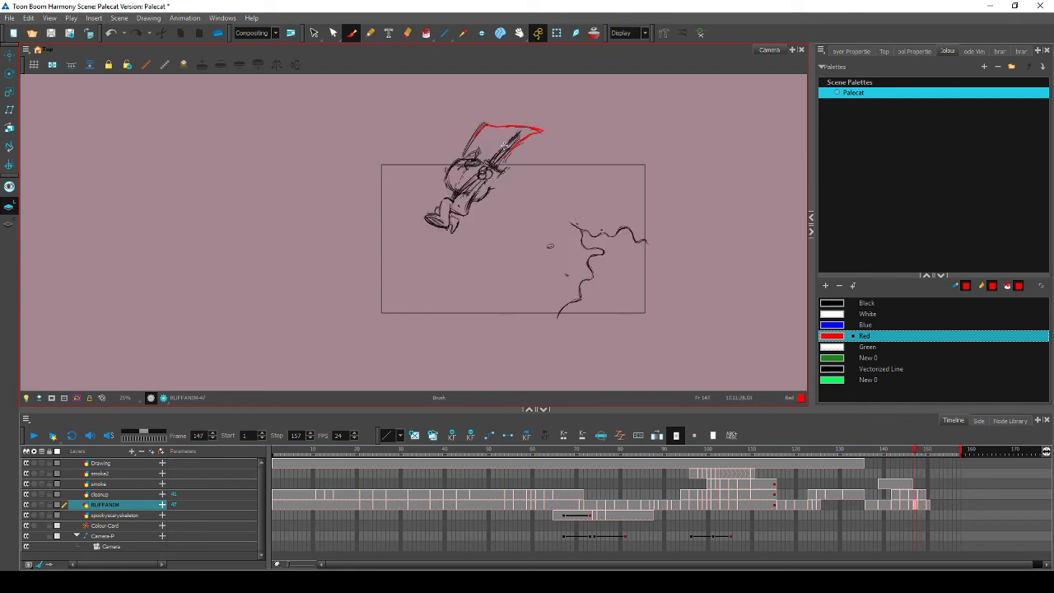
pyautogui.press('.')
pyautogui.press('.')
pyautogui.press(',')
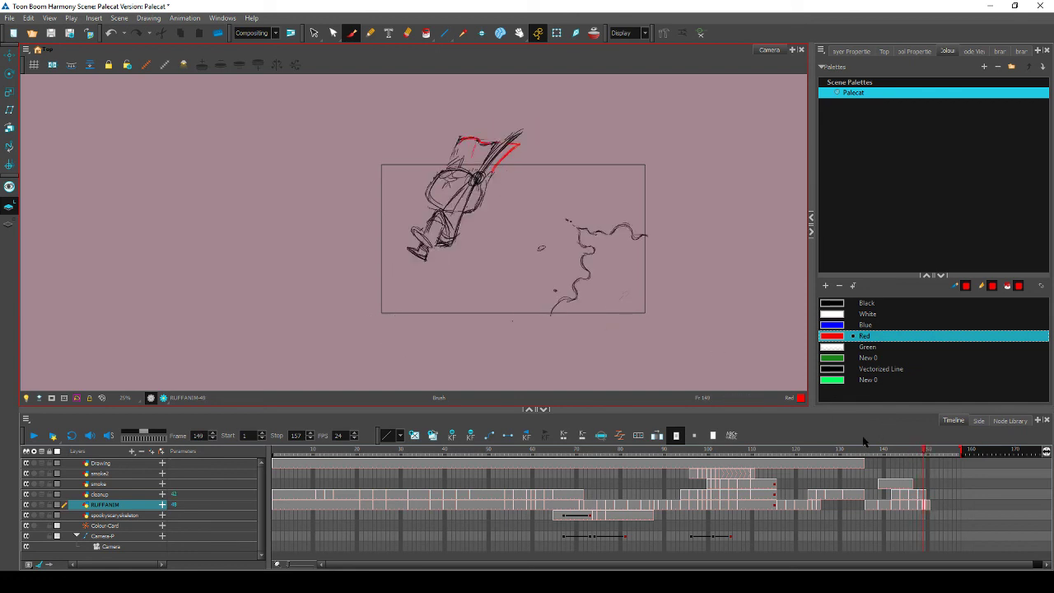
pyautogui.click(895, 450)
pyautogui.moveTo(894, 450); pyautogui.dragTo(927, 452)
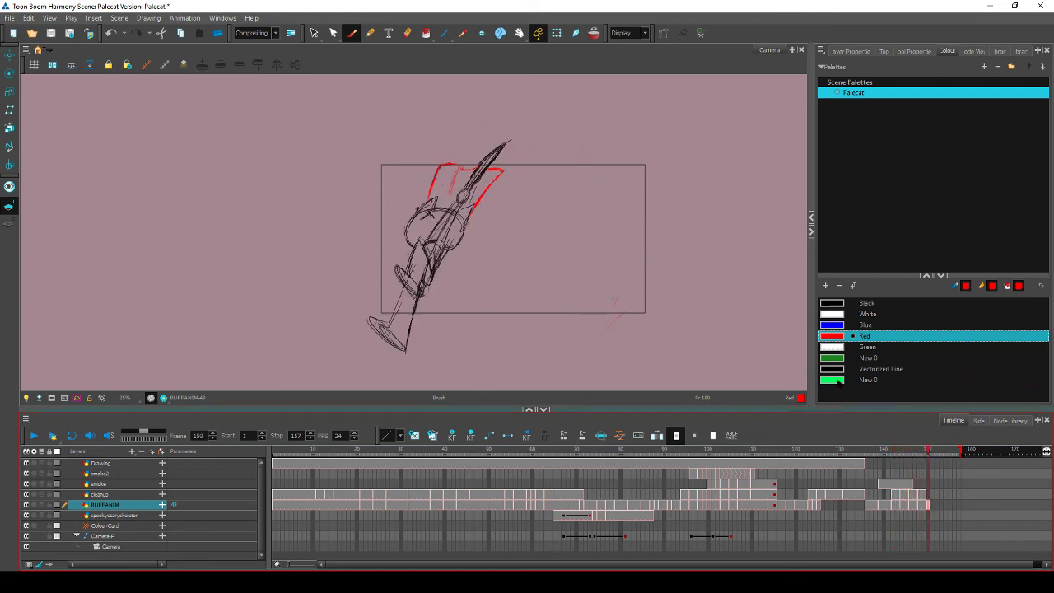
pyautogui.press(',')
pyautogui.press(',')
pyautogui.press(',')
pyautogui.press(',')
pyautogui.press(',')
pyautogui.press('.')
pyautogui.press('.')
pyautogui.press('.')
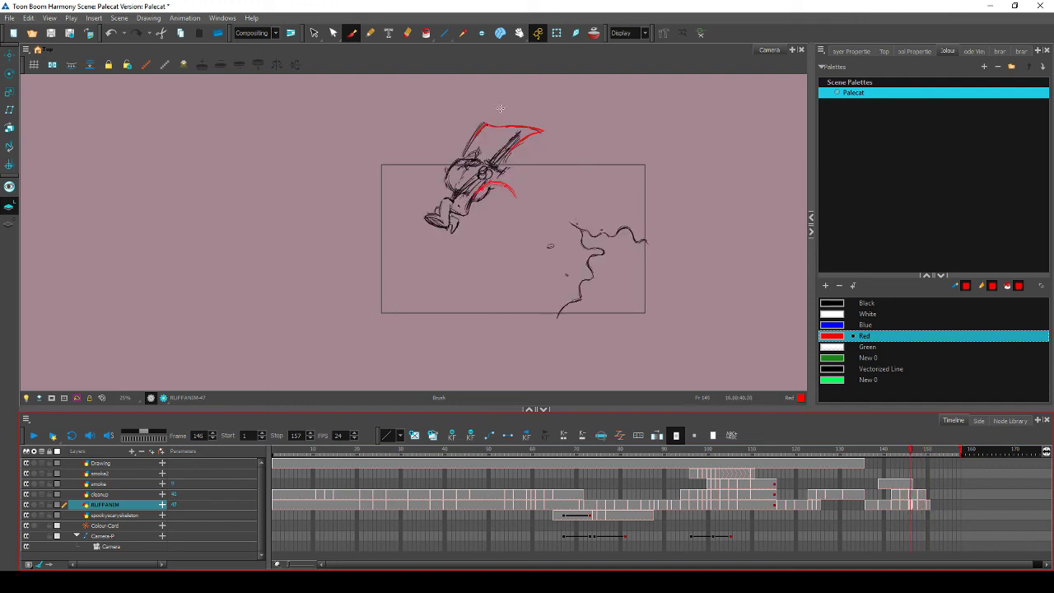
pyautogui.press('g')
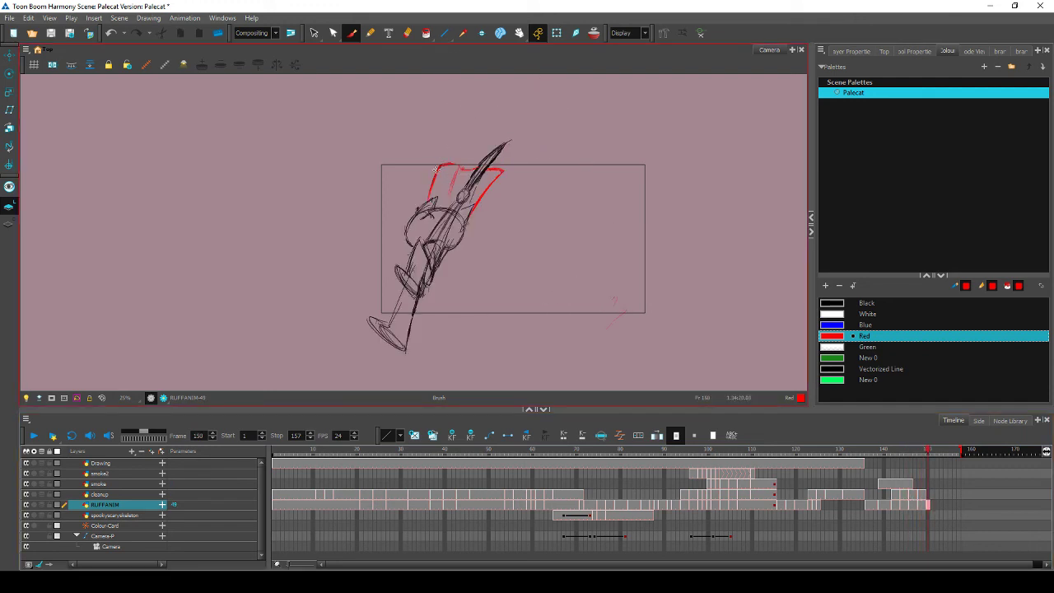
# Flip between frames 145 and 150 to compare the cape's shape through the dive
pyautogui.press('f')
pyautogui.press('f')
pyautogui.press('f')
pyautogui.press('f')
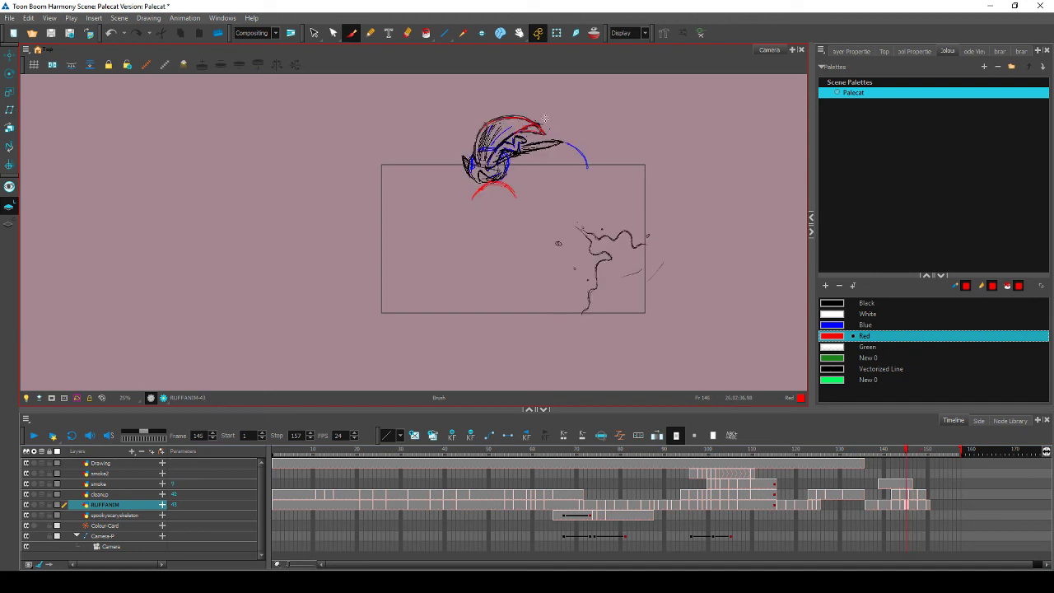
pyautogui.press('g')
pyautogui.press('g')
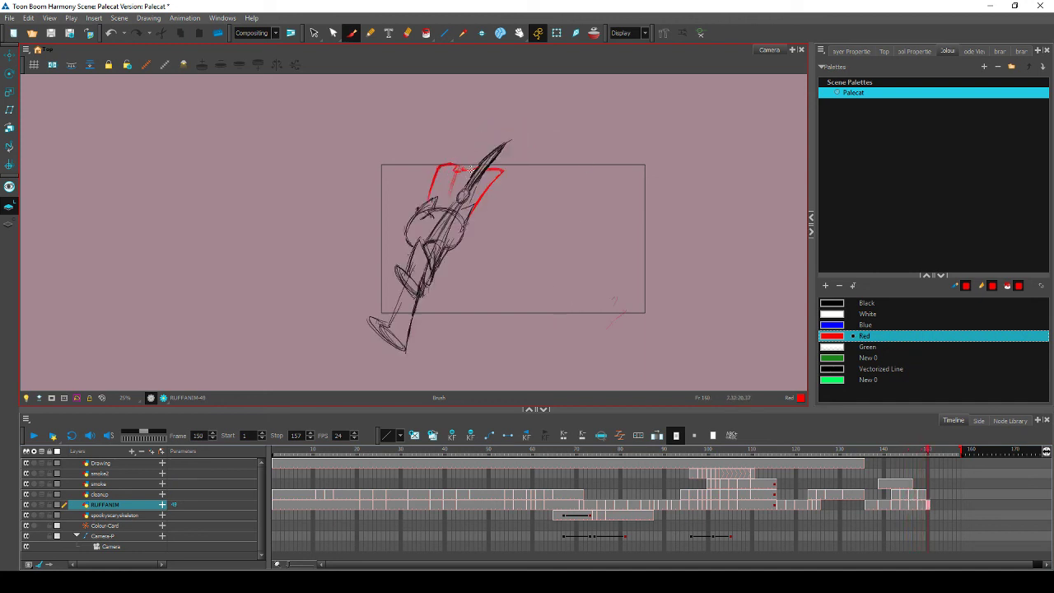
pyautogui.press('g')
pyautogui.press('f')
# Add a small faint red arc near the camera frame's lower-right corner and retouch the fold on the upper cape hem at frame 150
pyautogui.moveTo(608, 281); pyautogui.dragTo(588, 290)
pyautogui.press('g')
pyautogui.press('f')
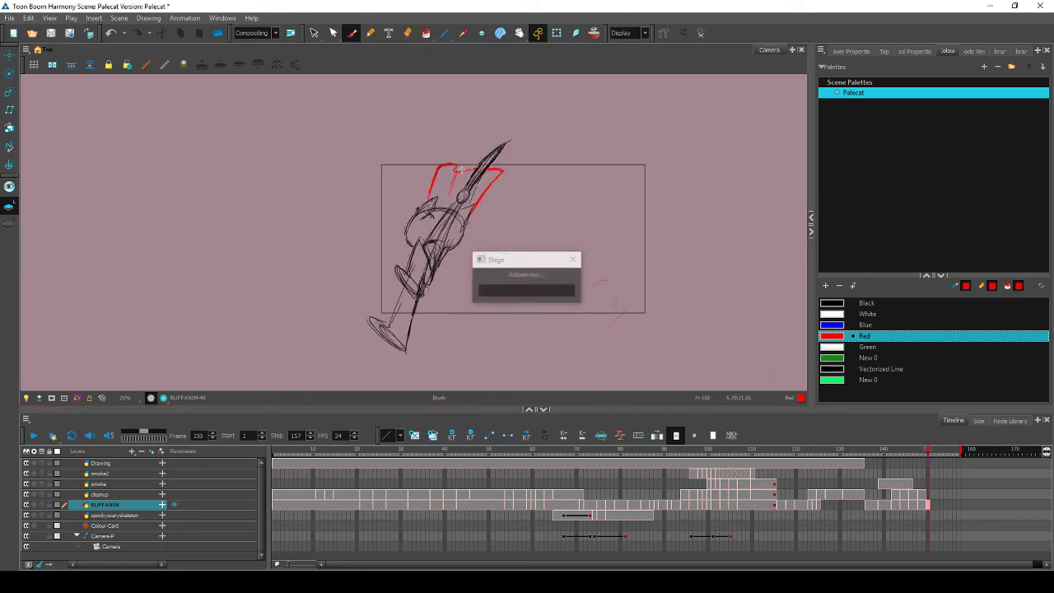
pyautogui.moveTo(453, 168); pyautogui.dragTo(467, 169)
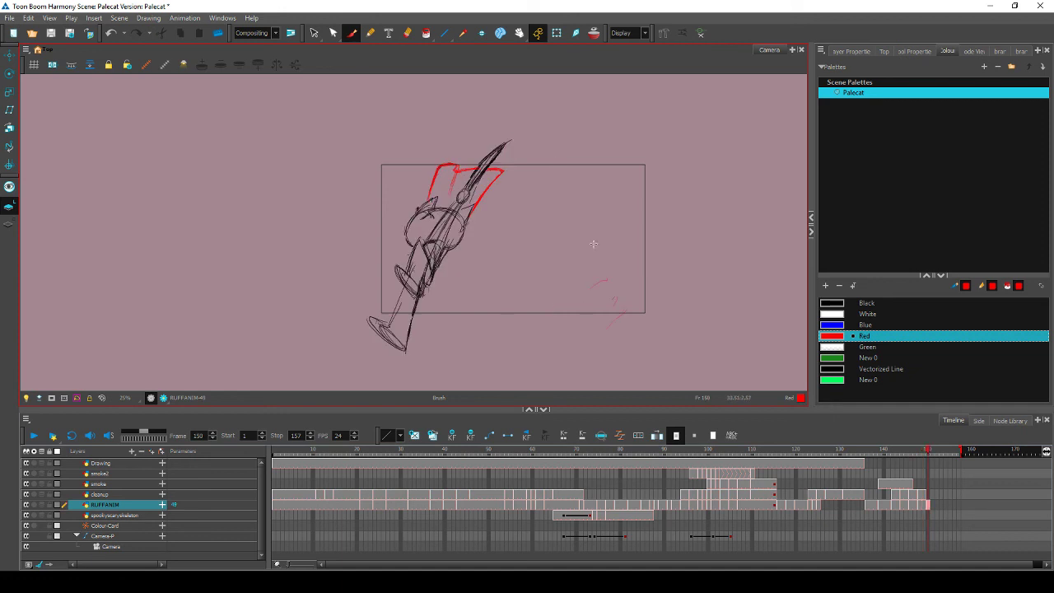
pyautogui.click(921, 452)
pyautogui.moveTo(923, 458); pyautogui.dragTo(927, 461)
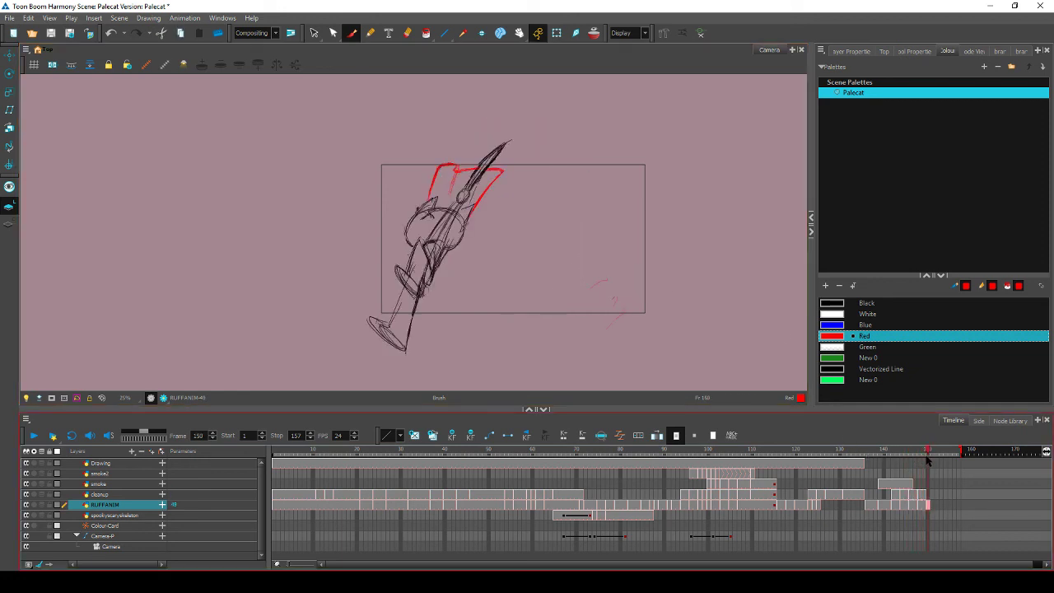
pyautogui.press(',')
pyautogui.press('.')
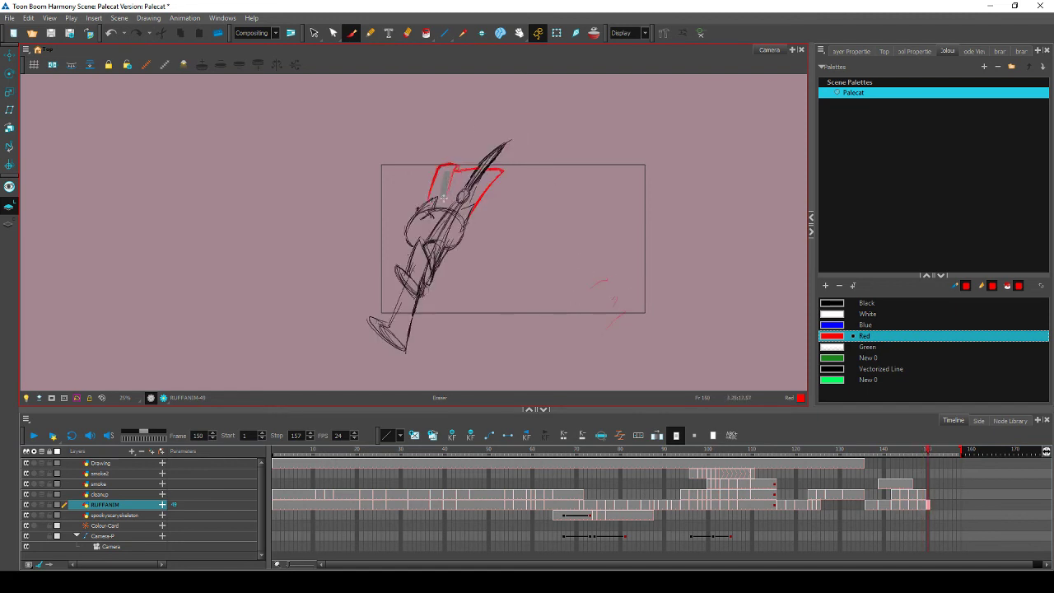
# Clean up the cape's inner fold on frame 150, checking it against the preceding frame
pyautogui.hotkey('alt', 'b')
pyautogui.press(',')
pyautogui.press('.')
pyautogui.moveTo(919, 456)
pyautogui.mouseDown()
pyautogui.moveTo(905, 455)
pyautogui.moveTo(928, 457)
pyautogui.mouseUp()
# Redraw the cape's right edge on frame 150 as a straighter red line and erase the old curved one
pyautogui.moveTo(478, 200); pyautogui.dragTo(499, 170)
pyautogui.moveTo(492, 167)
pyautogui.mouseDown()
pyautogui.moveTo(654, 284)
pyautogui.moveTo(613, 332)
pyautogui.moveTo(499, 212)
pyautogui.moveTo(509, 174)
pyautogui.moveTo(487, 197)
pyautogui.mouseUp()
pyautogui.press('e')
pyautogui.hotkey('alt', 'b')
pyautogui.moveTo(496, 175); pyautogui.dragTo(477, 212)
pyautogui.press('f')
pyautogui.press('g')
pyautogui.press('f')
pyautogui.press('g')
pyautogui.press('e')
pyautogui.moveTo(493, 182)
pyautogui.mouseDown()
pyautogui.moveTo(474, 219)
pyautogui.moveTo(481, 212)
pyautogui.mouseUp()
pyautogui.hotkey('alt', 'b')
# Play back the dive and scrub through frames 142 to 148 to review the cape's motion
pyautogui.moveTo(928, 455); pyautogui.dragTo(854, 457)
pyautogui.click(35, 437)
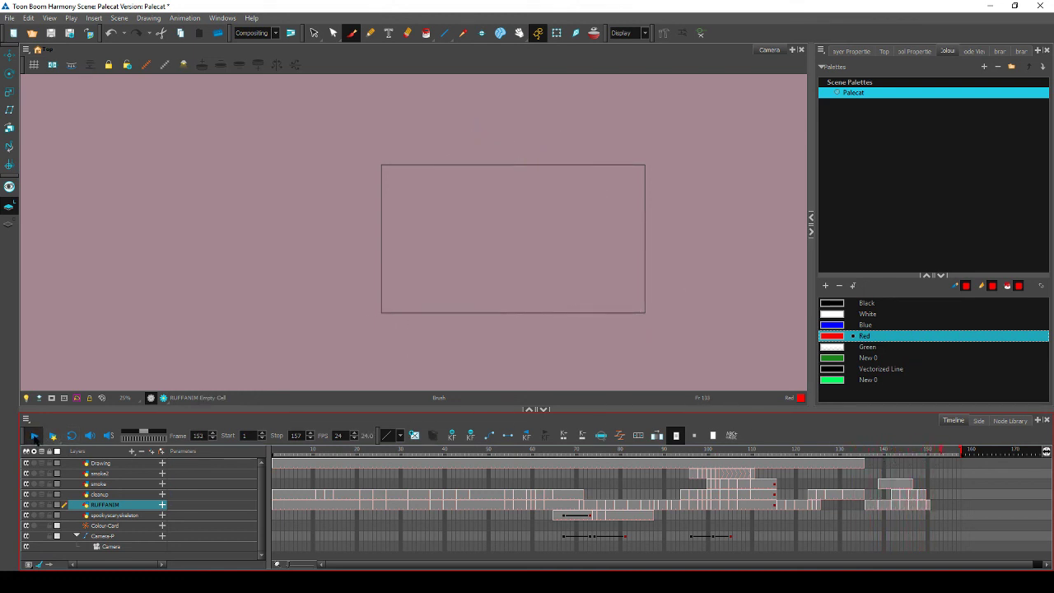
pyautogui.click(893, 460)
pyautogui.moveTo(893, 459)
pyautogui.mouseDown()
pyautogui.moveTo(882, 459)
pyautogui.moveTo(931, 459)
pyautogui.moveTo(920, 459)
pyautogui.mouseUp()
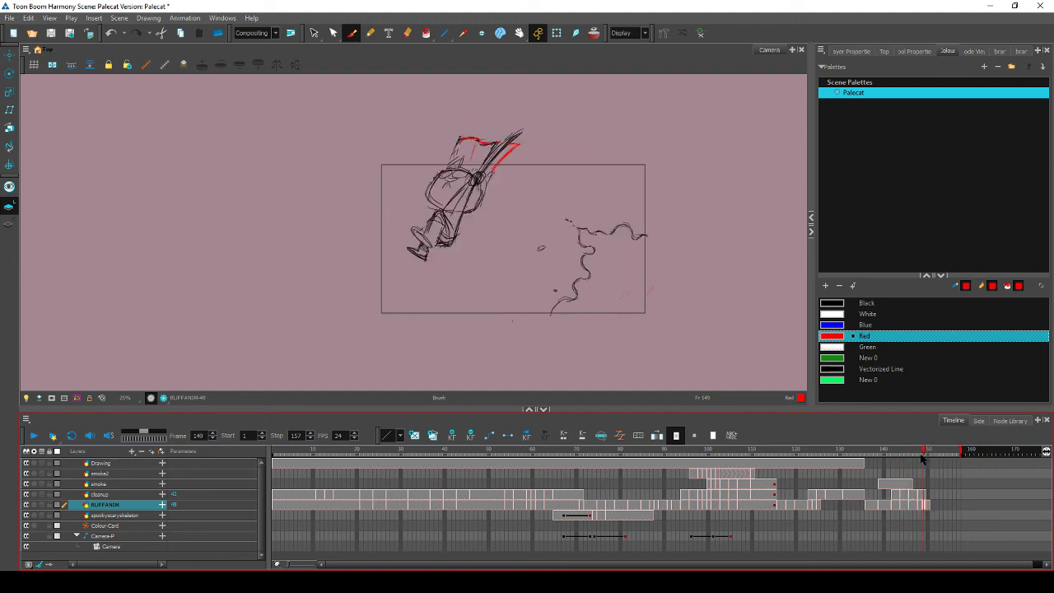
# Trace the cape's left edge in red on the drawing at frames 148 to 149, scrubbing from frame 144 to check it
pyautogui.moveTo(460, 139); pyautogui.dragTo(452, 158)
pyautogui.press('e')
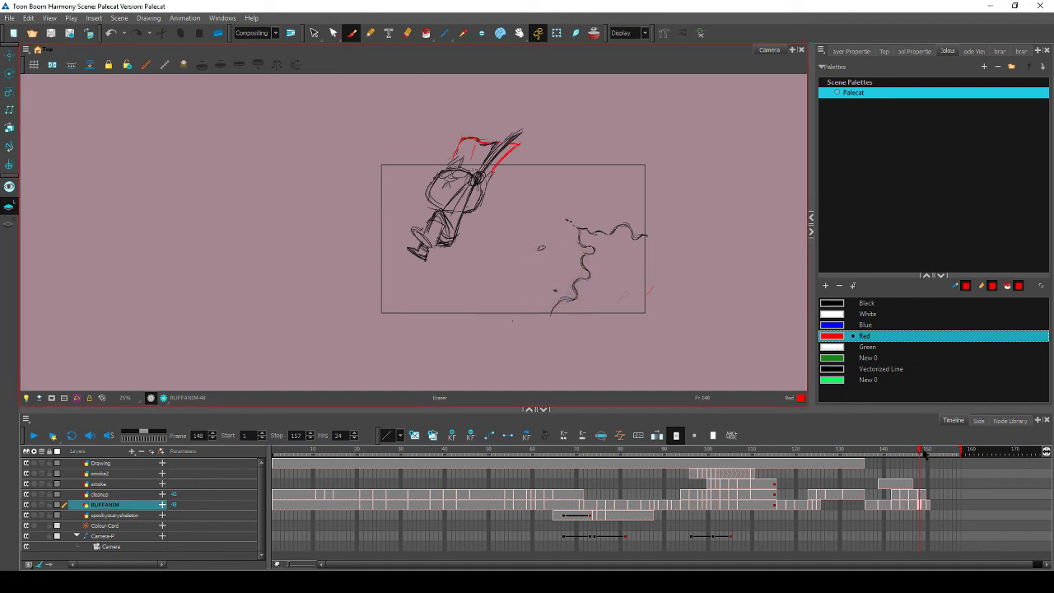
pyautogui.click(907, 452)
pyautogui.moveTo(907, 455)
pyautogui.mouseDown()
pyautogui.moveTo(934, 457)
pyautogui.moveTo(887, 465)
pyautogui.moveTo(921, 462)
pyautogui.mouseUp()
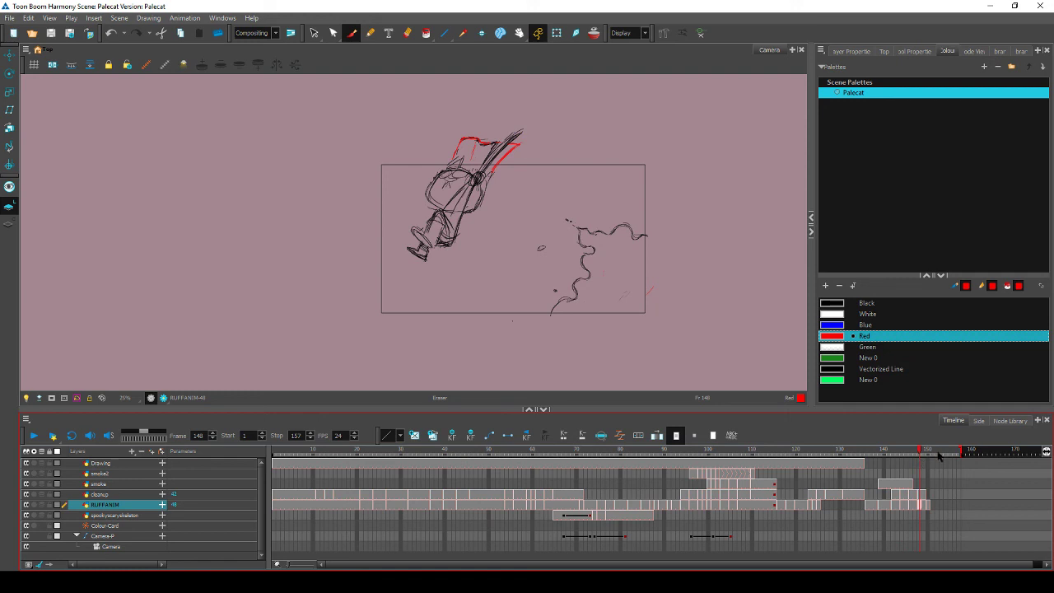
pyautogui.hotkey('alt', 'b')
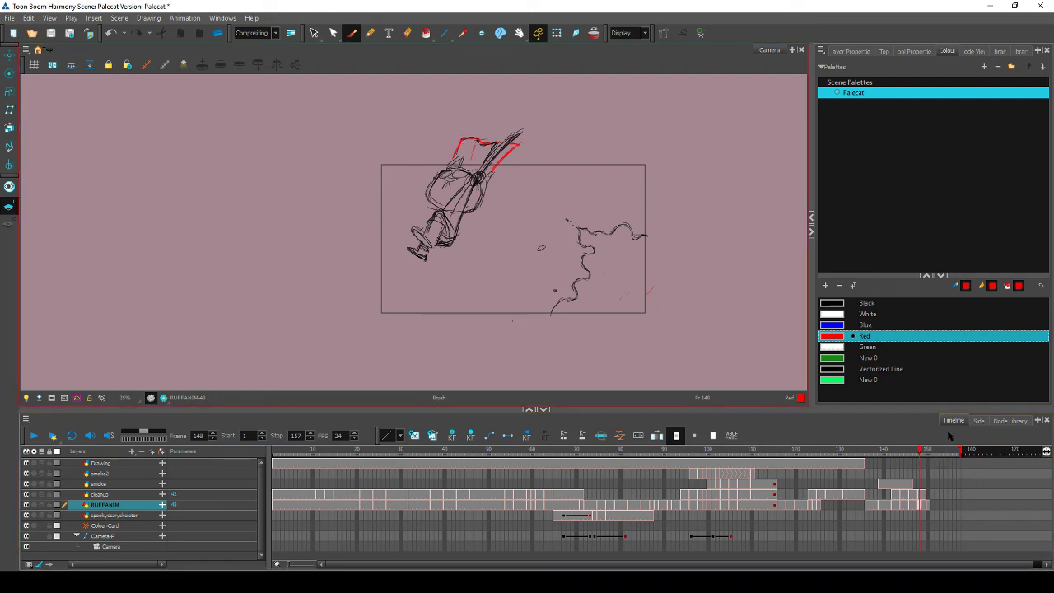
pyautogui.click(902, 451)
pyautogui.moveTo(902, 451)
pyautogui.mouseDown()
pyautogui.moveTo(935, 452)
pyautogui.moveTo(912, 458)
pyautogui.moveTo(921, 453)
pyautogui.mouseUp()
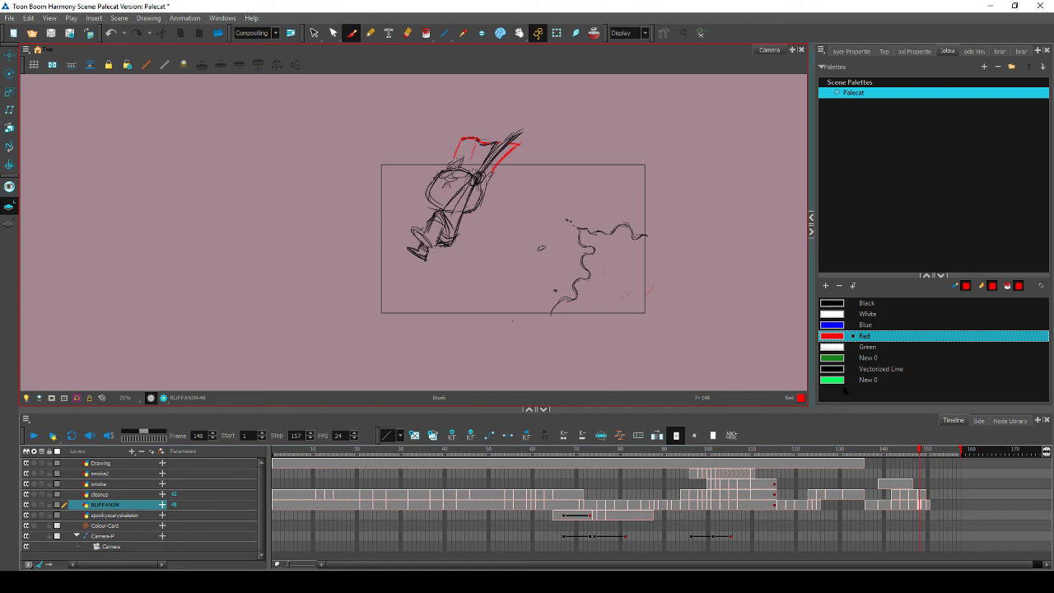
pyautogui.moveTo(922, 451)
pyautogui.mouseDown()
pyautogui.moveTo(932, 452)
pyautogui.moveTo(897, 453)
pyautogui.moveTo(931, 453)
pyautogui.moveTo(919, 452)
pyautogui.mouseUp()
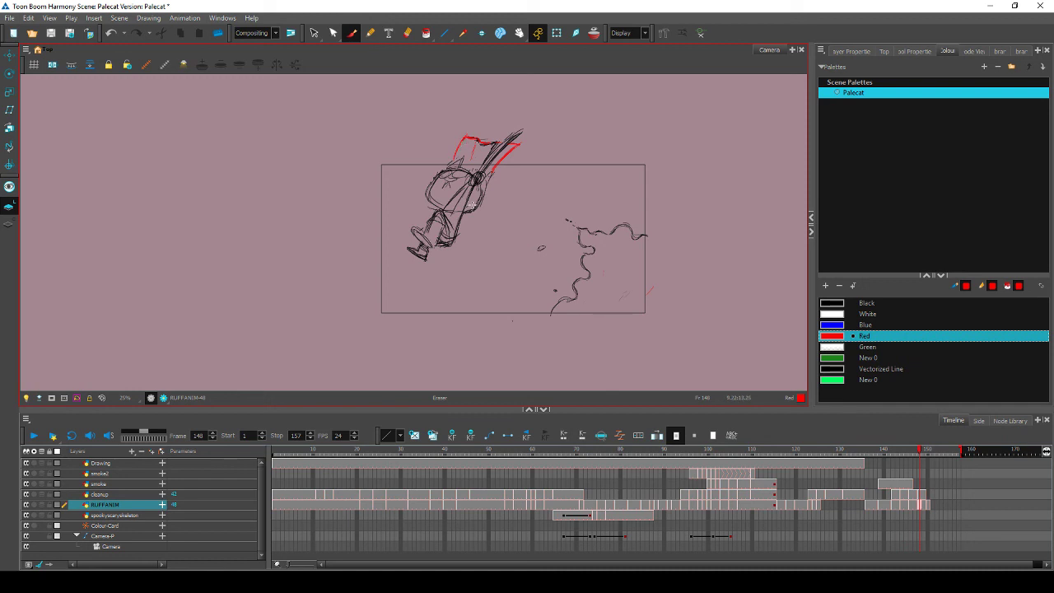
# Scrub the dive between frames 139 and 150 to check the cape and save the scene
pyautogui.moveTo(915, 453)
pyautogui.mouseDown()
pyautogui.moveTo(932, 456)
pyautogui.moveTo(918, 455)
pyautogui.mouseUp()
pyautogui.moveTo(924, 454)
pyautogui.mouseDown()
pyautogui.moveTo(931, 457)
pyautogui.moveTo(914, 460)
pyautogui.moveTo(923, 460)
pyautogui.mouseUp()
pyautogui.moveTo(919, 454)
pyautogui.mouseDown()
pyautogui.moveTo(933, 457)
pyautogui.moveTo(883, 462)
pyautogui.mouseUp()
pyautogui.moveTo(927, 457)
pyautogui.mouseDown()
pyautogui.moveTo(861, 462)
pyautogui.moveTo(940, 452)
pyautogui.moveTo(872, 453)
pyautogui.moveTo(928, 458)
pyautogui.mouseUp()
pyautogui.hotkey('ctrl', 's')
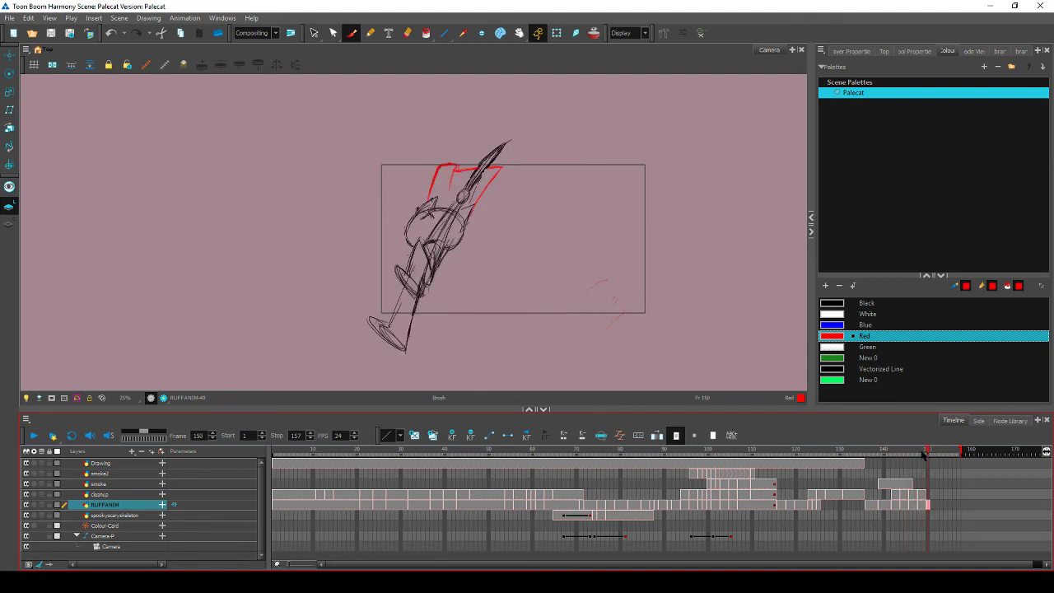
# Erase the old face on frame 150 and start new black facial features, checking the pose against frames 147 to 149
pyautogui.click(856, 303)
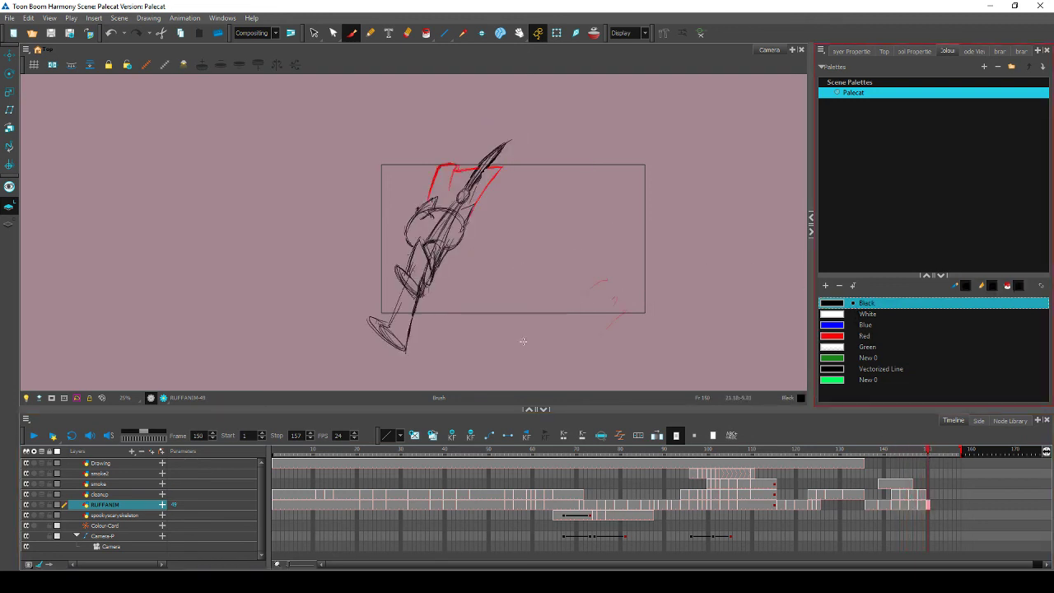
pyautogui.click(421, 219)
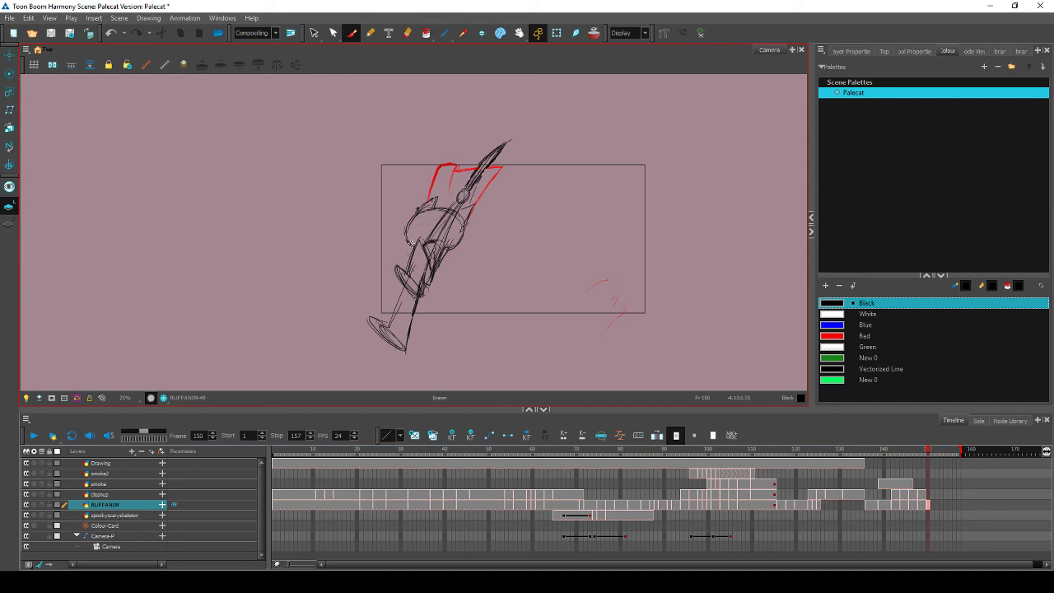
pyautogui.press(',')
pyautogui.press(',')
pyautogui.press(',')
pyautogui.press(',')
pyautogui.press(',')
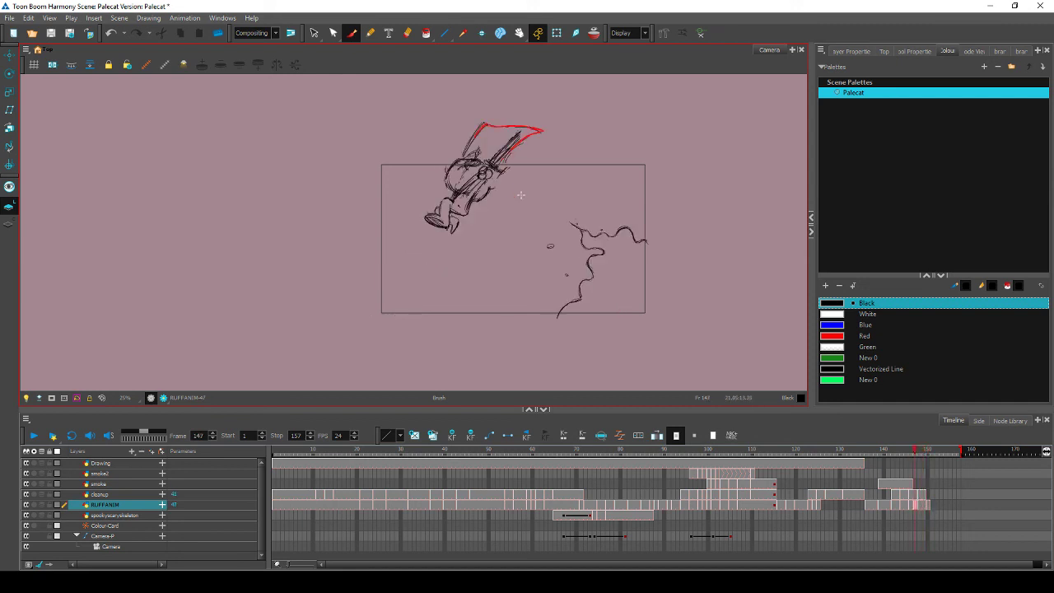
pyautogui.press('.')
pyautogui.press('.')
pyautogui.press('.')
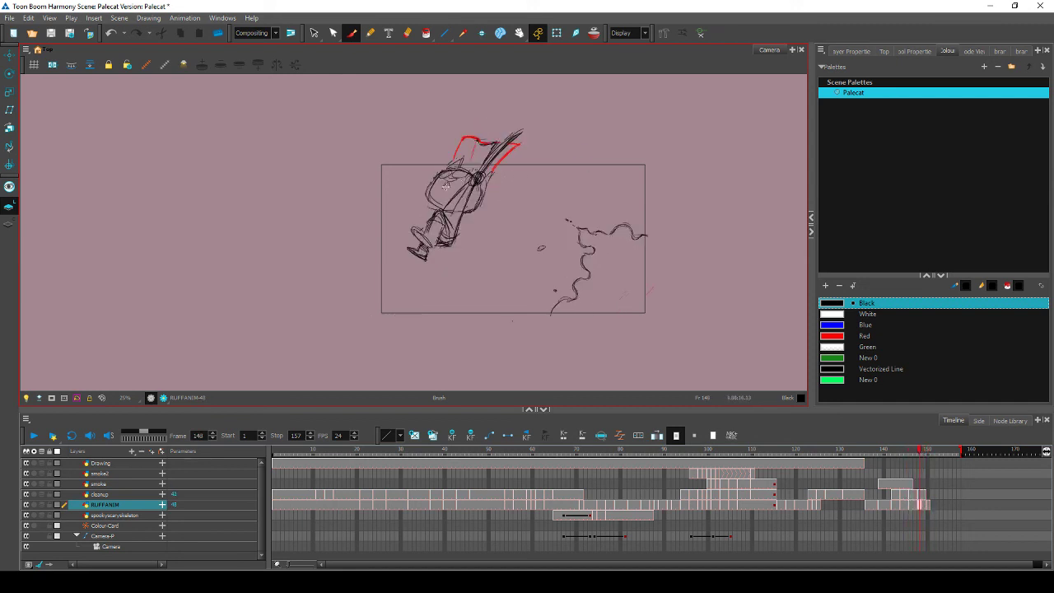
pyautogui.press('.')
pyautogui.press('.')
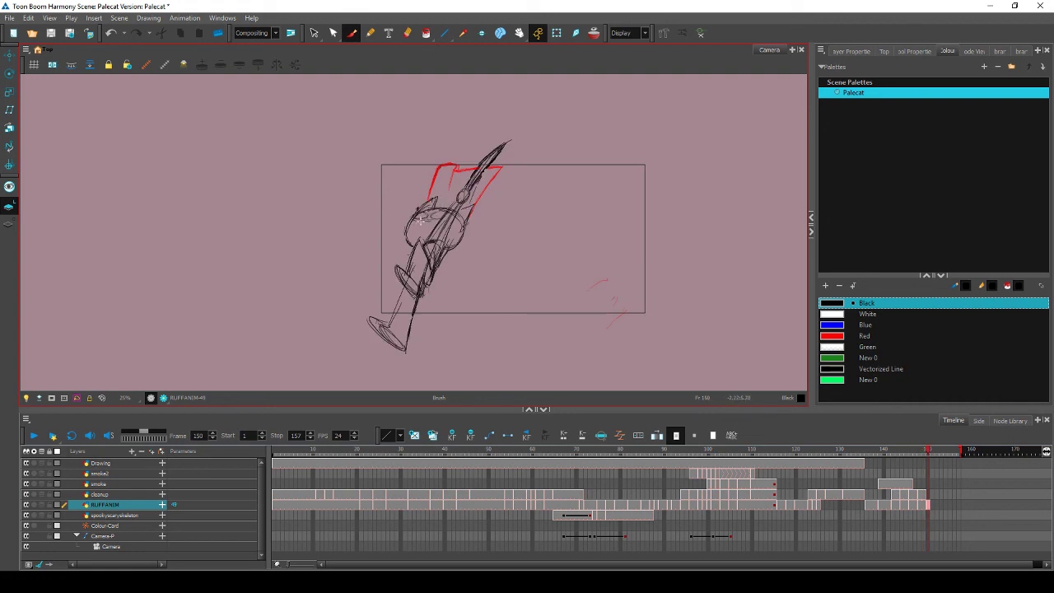
# Sketch the cat's eyes and mouth in black on frame 150, flipping against frame 149 to match the head
pyautogui.press(',')
pyautogui.press('.')
pyautogui.press(',')
pyautogui.press('.')
pyautogui.press(',')
pyautogui.press('.')
pyautogui.press(',')
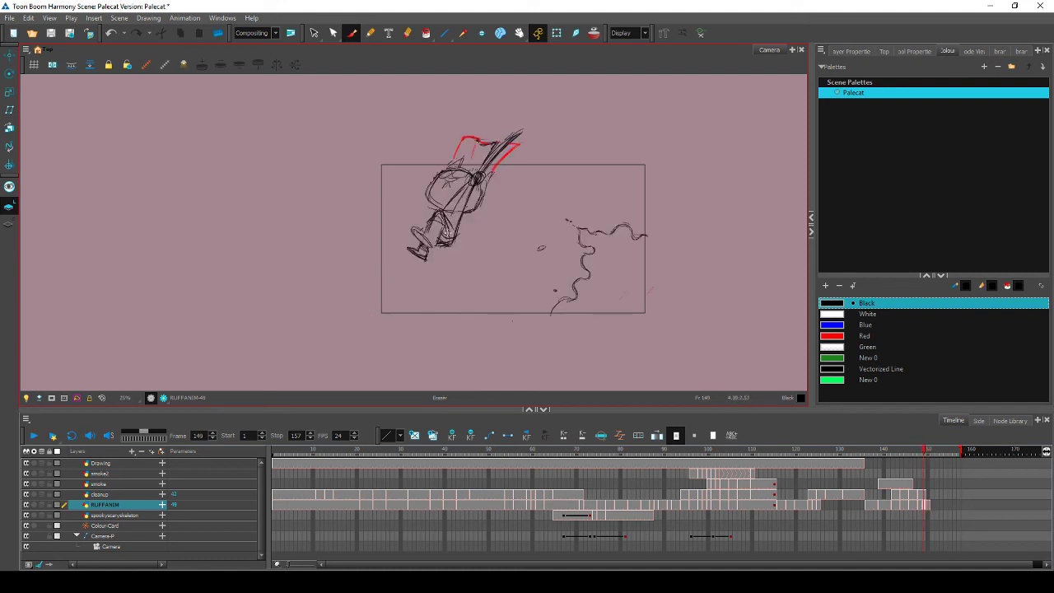
pyautogui.press('.')
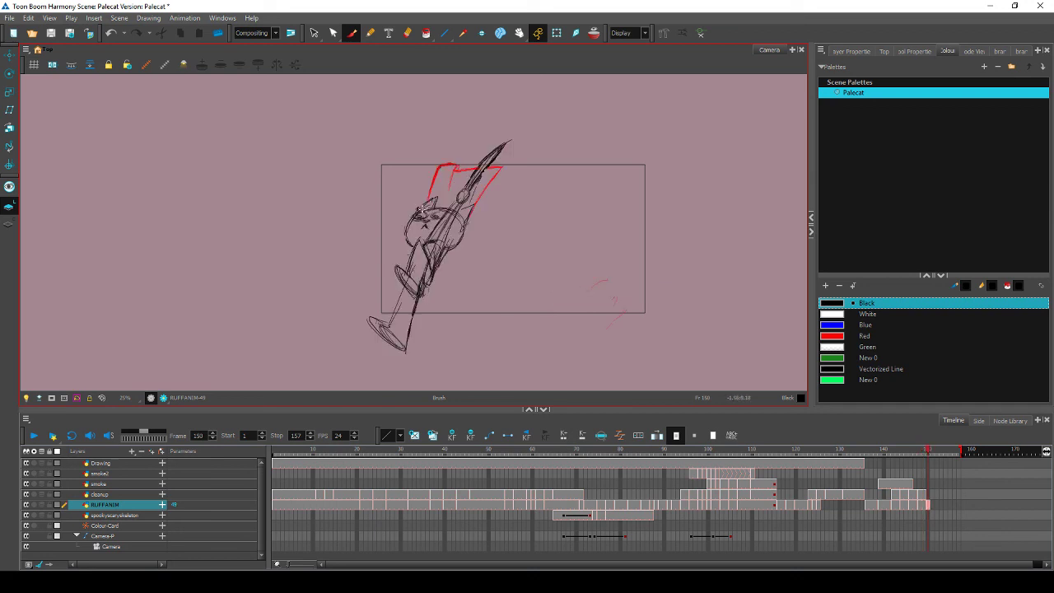
pyautogui.press(',')
pyautogui.press('.')
pyautogui.press(',')
pyautogui.press('.')
pyautogui.press(',')
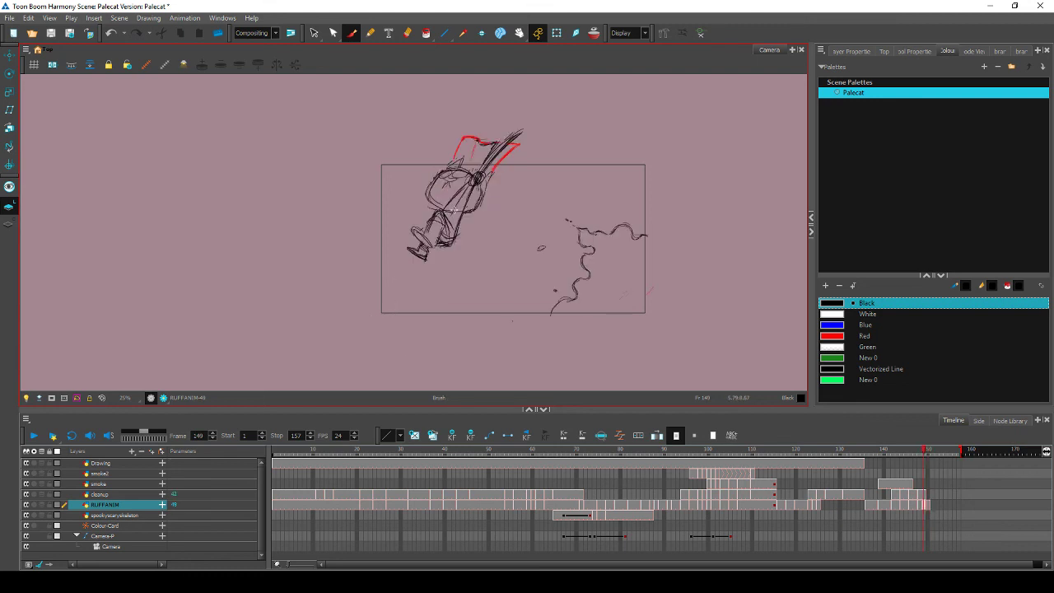
pyautogui.press('.')
# Redraw the black line from the sword's guard down across the body on frame 150 and tidy the torso lines
pyautogui.hotkey('alt', 'b')
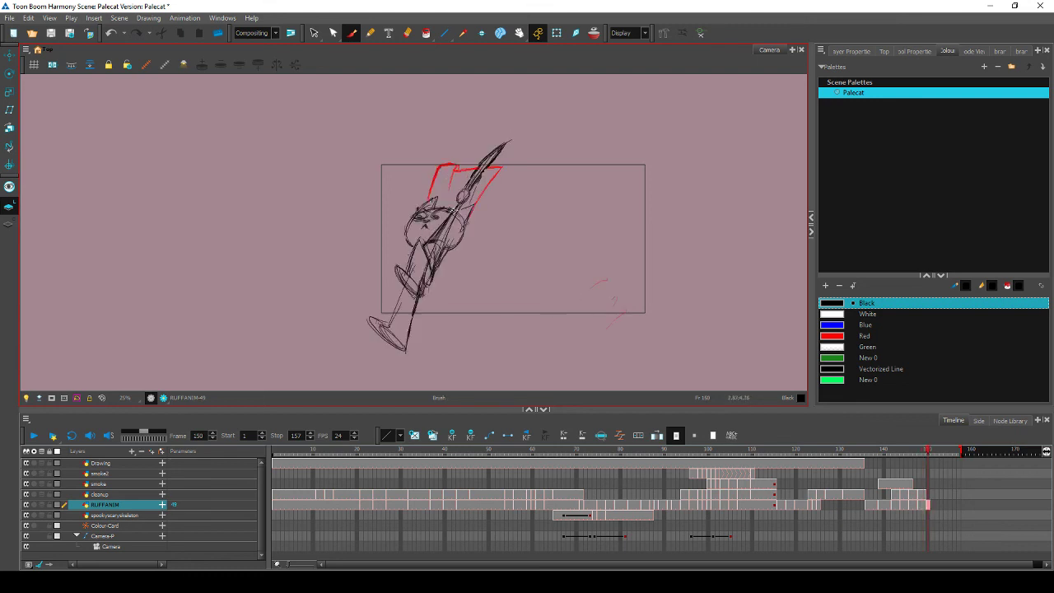
pyautogui.moveTo(461, 213); pyautogui.dragTo(449, 239)
pyautogui.press(',')
pyautogui.press('.')
pyautogui.moveTo(436, 246); pyautogui.dragTo(435, 254)
pyautogui.press(',')
pyautogui.press('.')
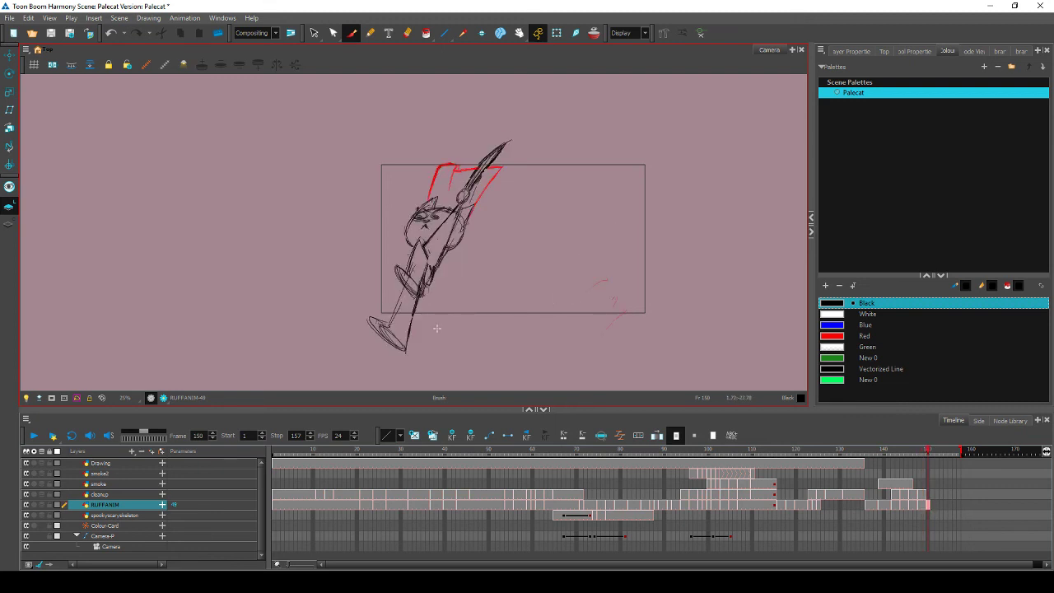
# Flip between frames 149 and 150 and scrub back to frame 138 to review the revised dive poses
pyautogui.press(',')
pyautogui.press('.')
pyautogui.press(',')
pyautogui.press('.')
pyautogui.press(',')
pyautogui.press('.')
pyautogui.press('.')
pyautogui.press(',')
pyautogui.press(',')
pyautogui.press('.')
pyautogui.click(902, 453)
pyautogui.moveTo(902, 452)
pyautogui.mouseDown()
pyautogui.moveTo(933, 455)
pyautogui.moveTo(884, 455)
pyautogui.moveTo(931, 455)
pyautogui.moveTo(877, 468)
pyautogui.moveTo(925, 476)
pyautogui.moveTo(935, 509)
pyautogui.moveTo(935, 457)
pyautogui.moveTo(870, 464)
pyautogui.mouseUp()
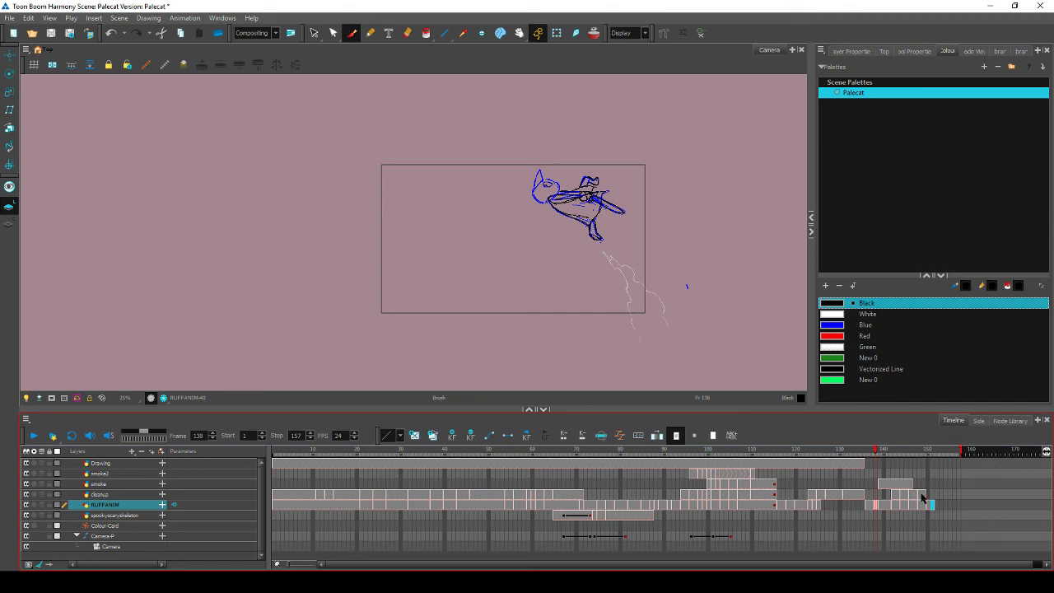
# Delete the red arc guide from the smoke layer across frames 139 to 146
pyautogui.click(922, 495)
pyautogui.click(906, 485)
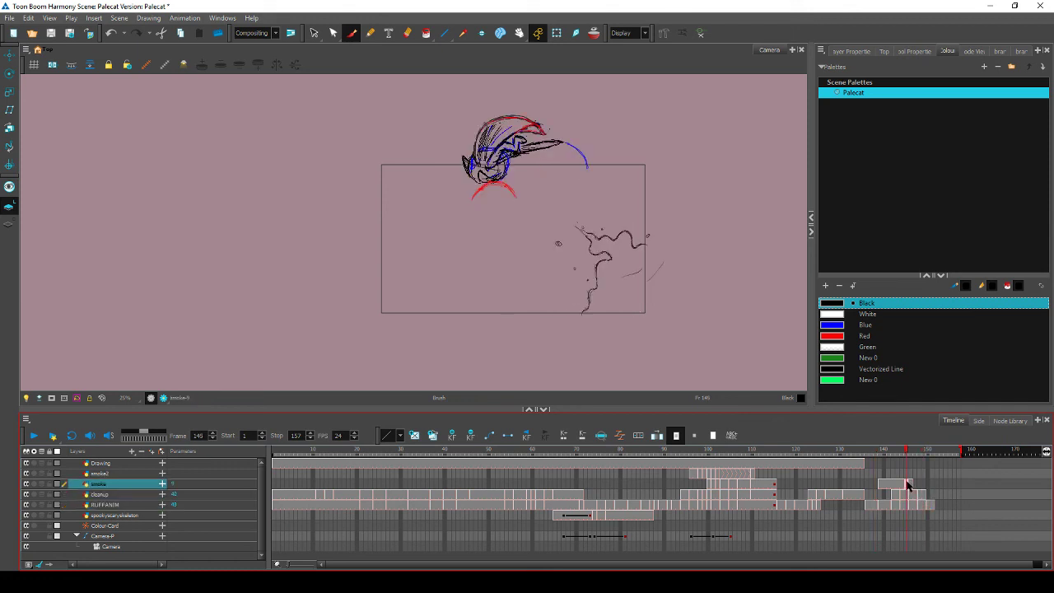
pyautogui.moveTo(880, 484); pyautogui.dragTo(912, 487)
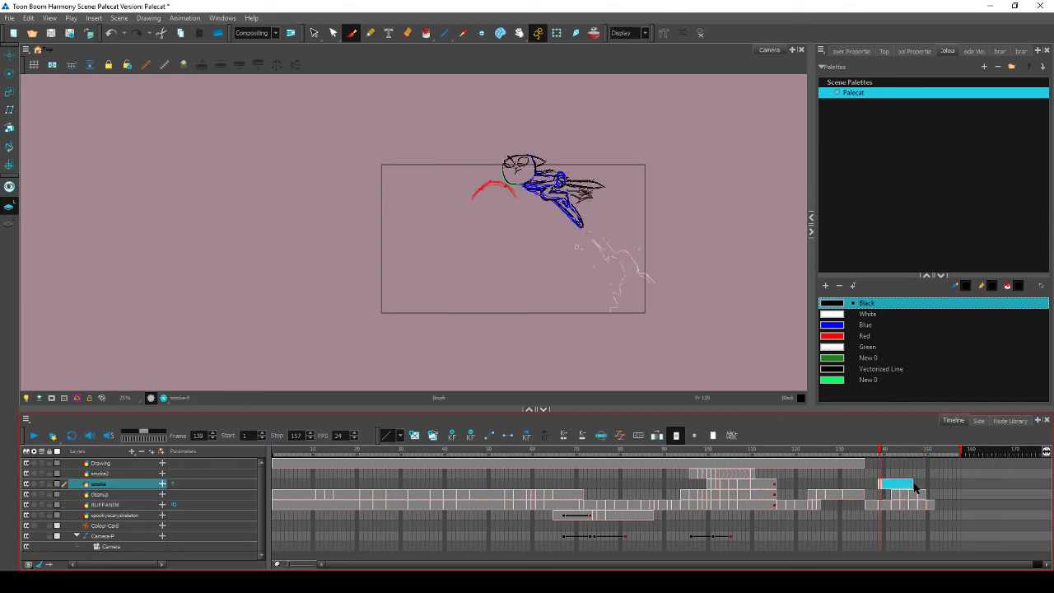
pyautogui.press('Delete')
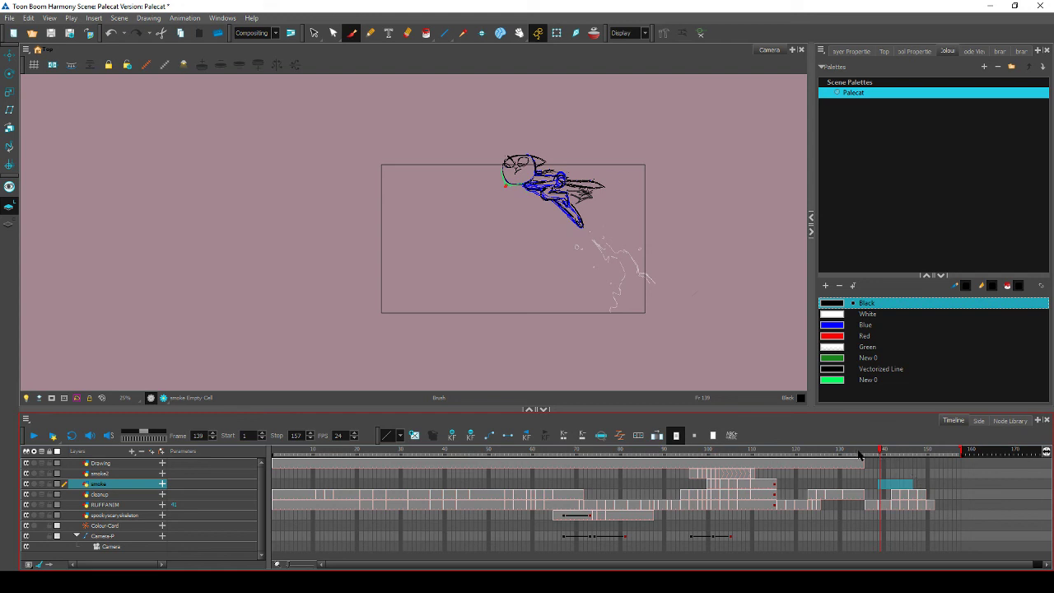
# Play the animation repeatedly to review the dive's timing without the red arc guide
pyautogui.click(33, 436)
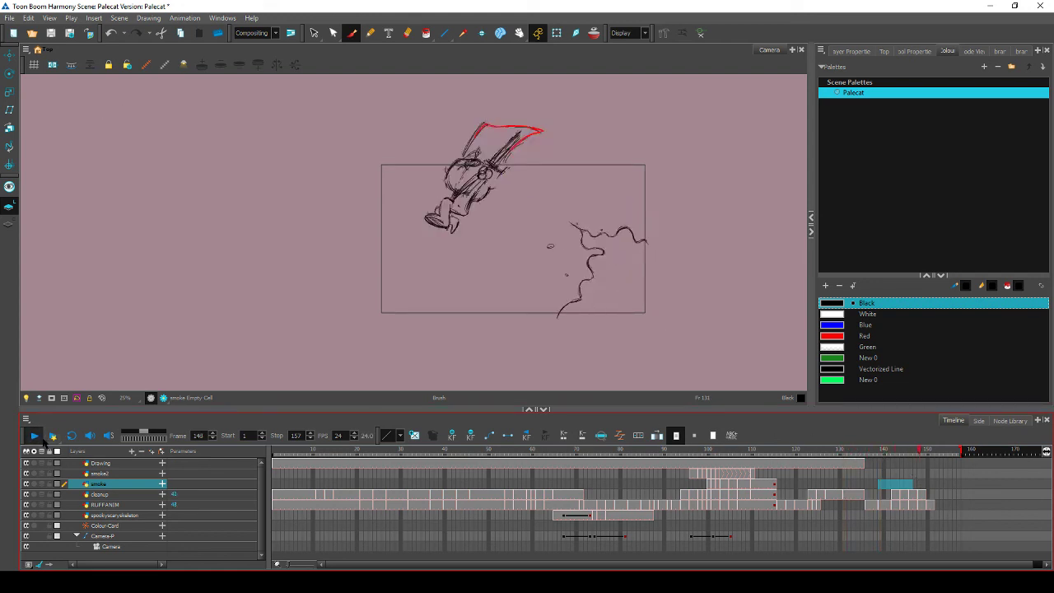
pyautogui.click(880, 450)
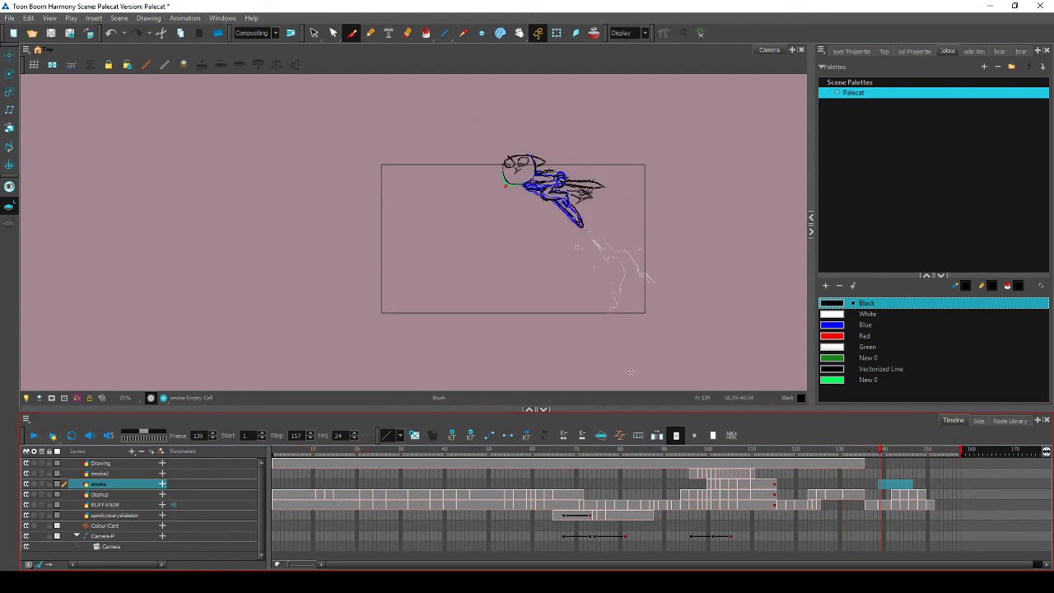
pyautogui.click(34, 436)
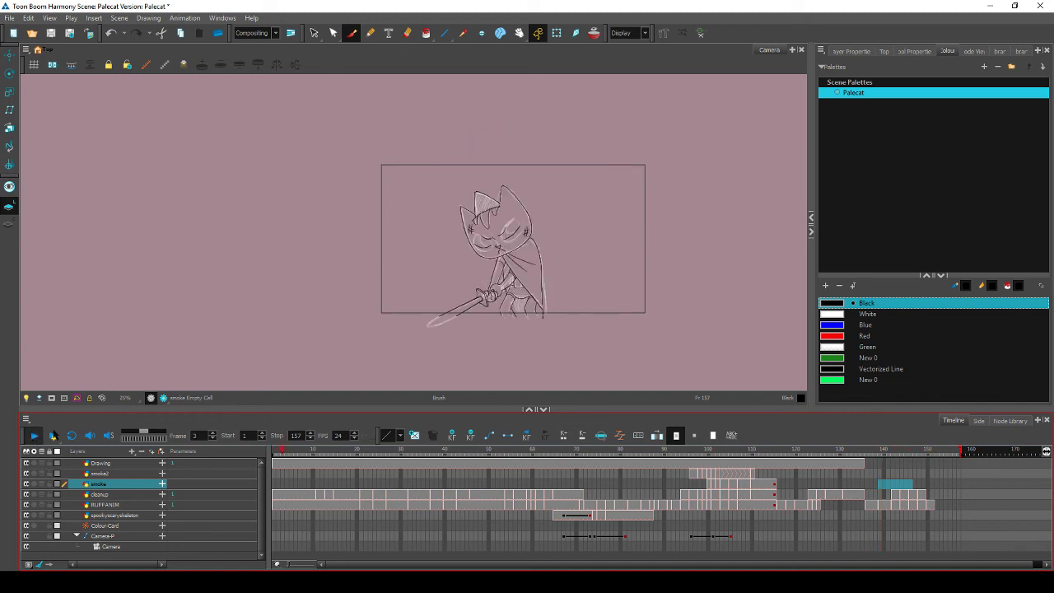
pyautogui.click(34, 435)
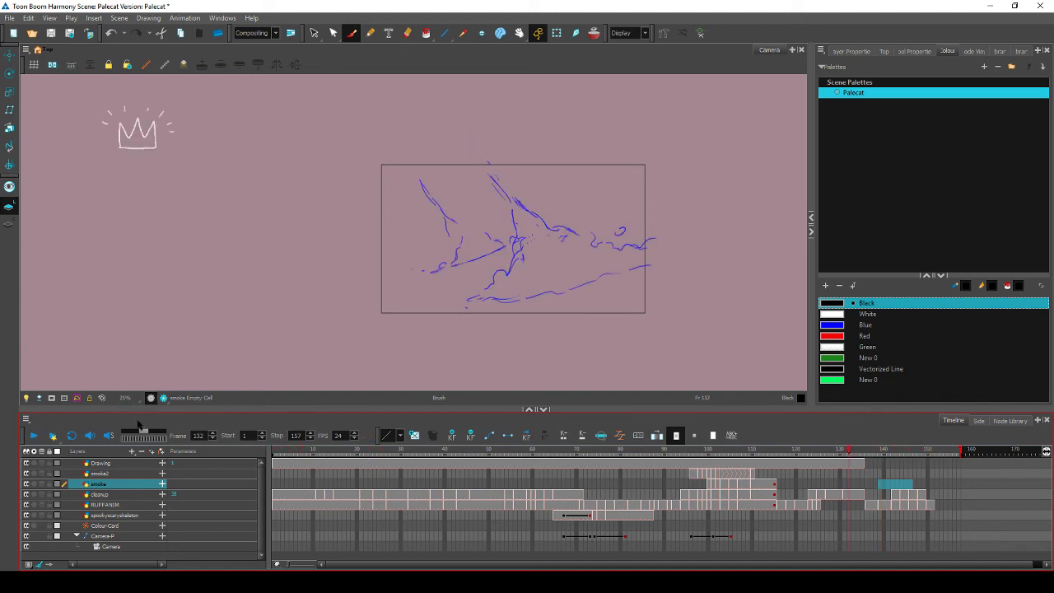
pyautogui.click(33, 436)
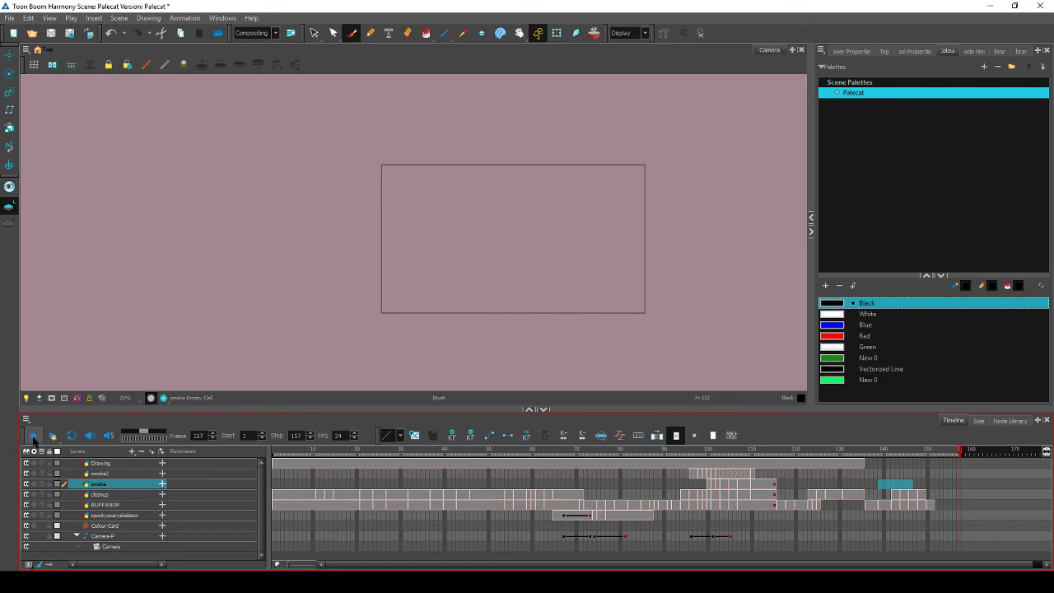
pyautogui.click(33, 438)
pyautogui.click(34, 437)
pyautogui.click(34, 436)
pyautogui.click(34, 436)
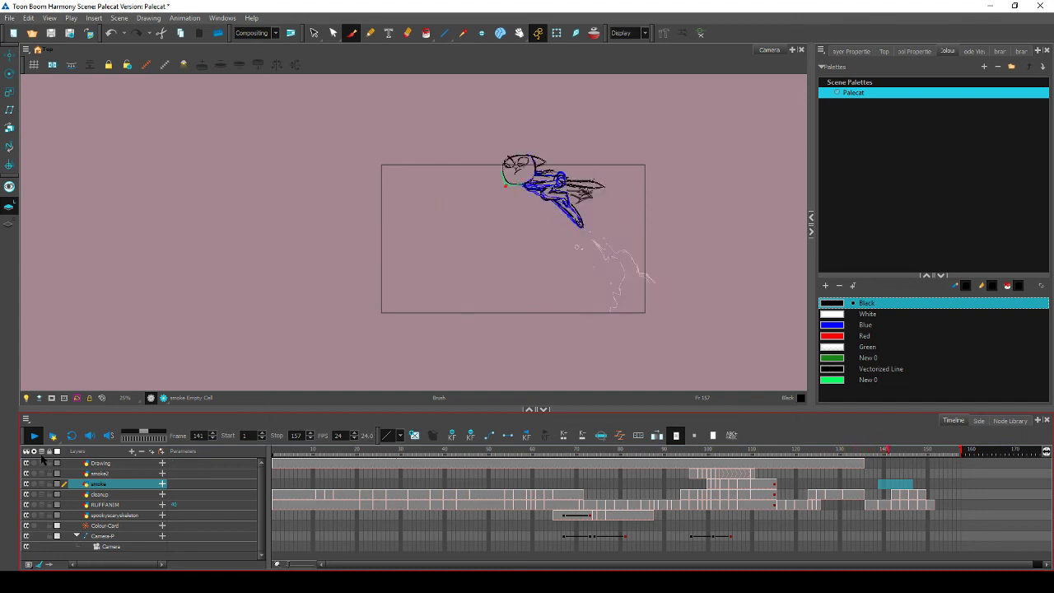
pyautogui.click(35, 438)
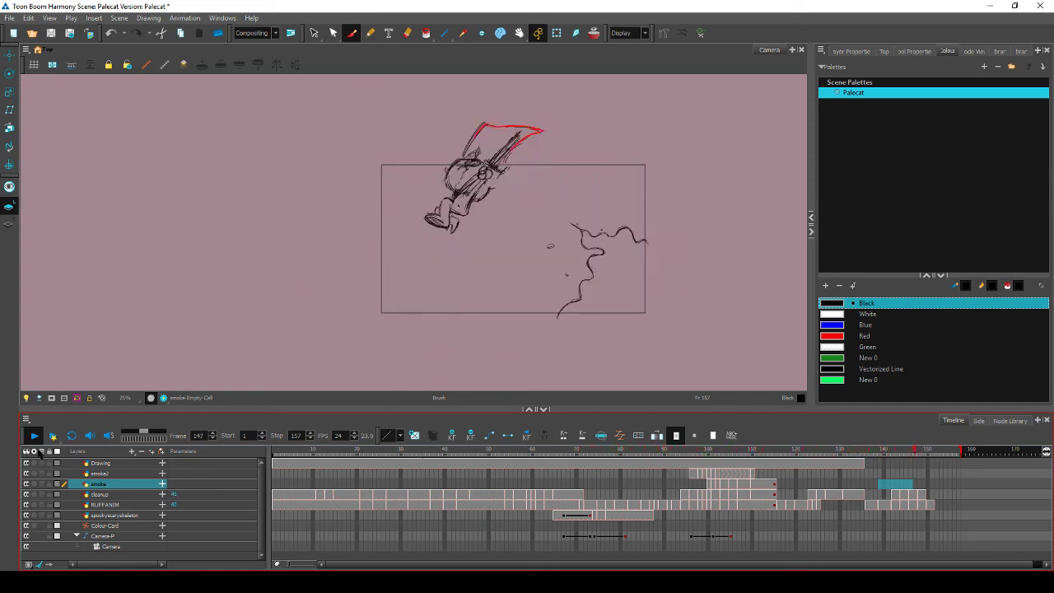
# Save the scene, copy the wavy black outline from RUFFANIM frame 148 into the frame 151 drawing, and raise its pivot slightly
pyautogui.hotkey('ctrl', 's')
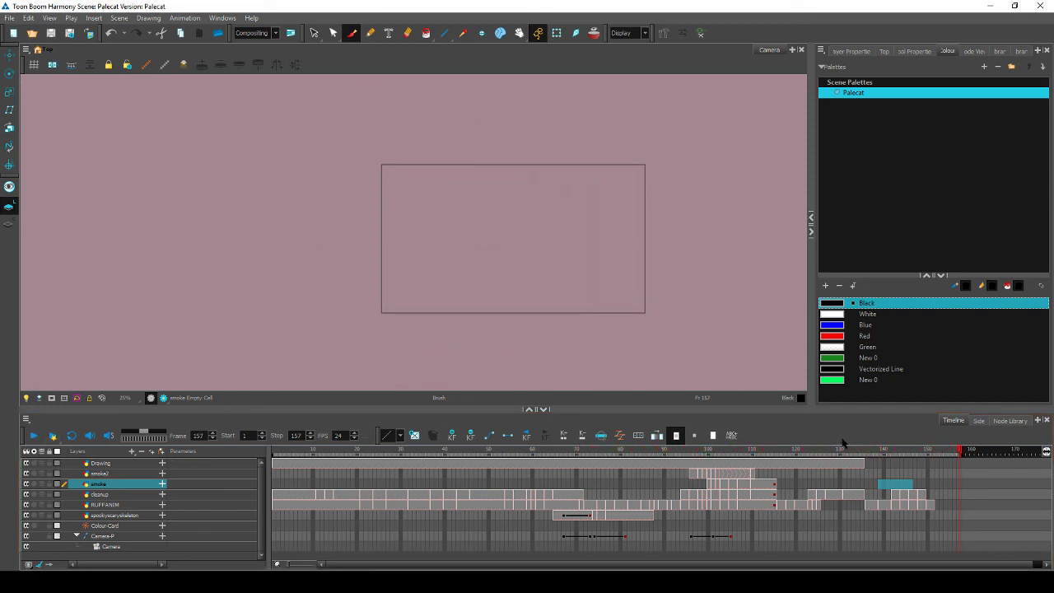
pyautogui.moveTo(900, 455)
pyautogui.mouseDown()
pyautogui.moveTo(933, 454)
pyautogui.moveTo(882, 461)
pyautogui.moveTo(931, 457)
pyautogui.moveTo(918, 456)
pyautogui.mouseUp()
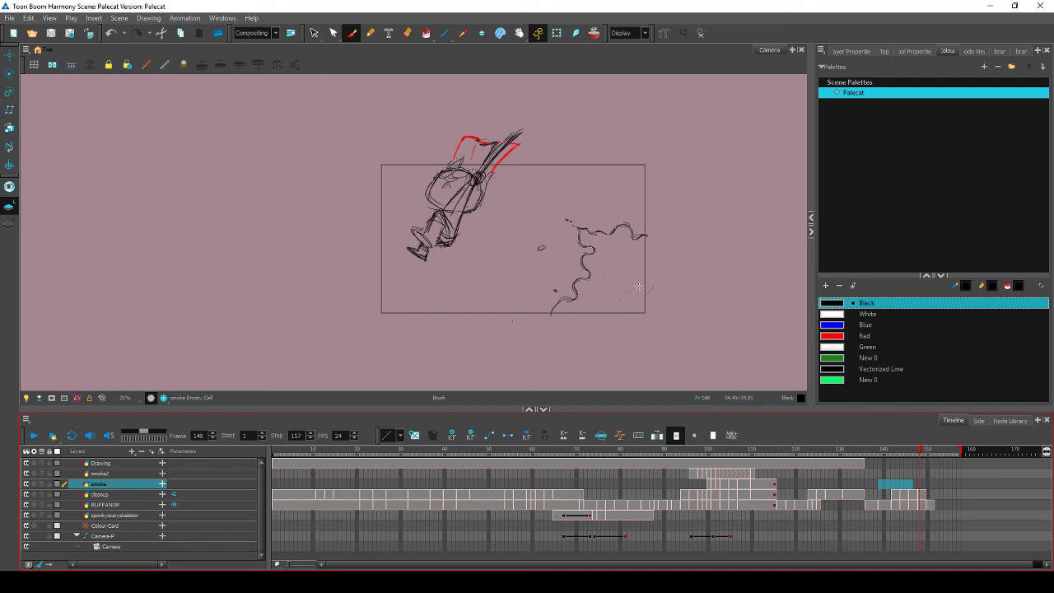
pyautogui.click(313, 33)
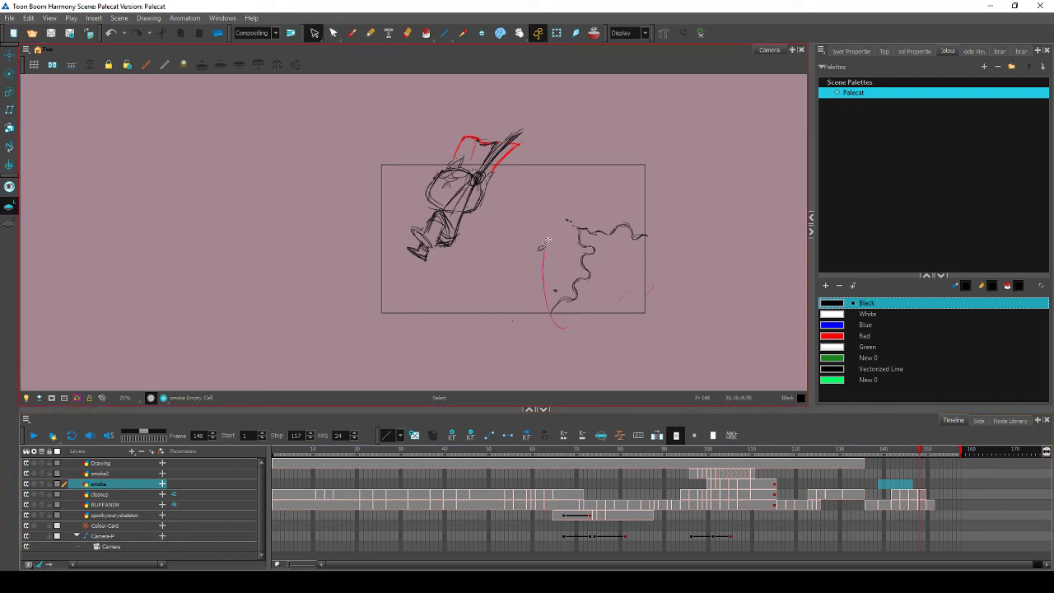
pyautogui.click(920, 504)
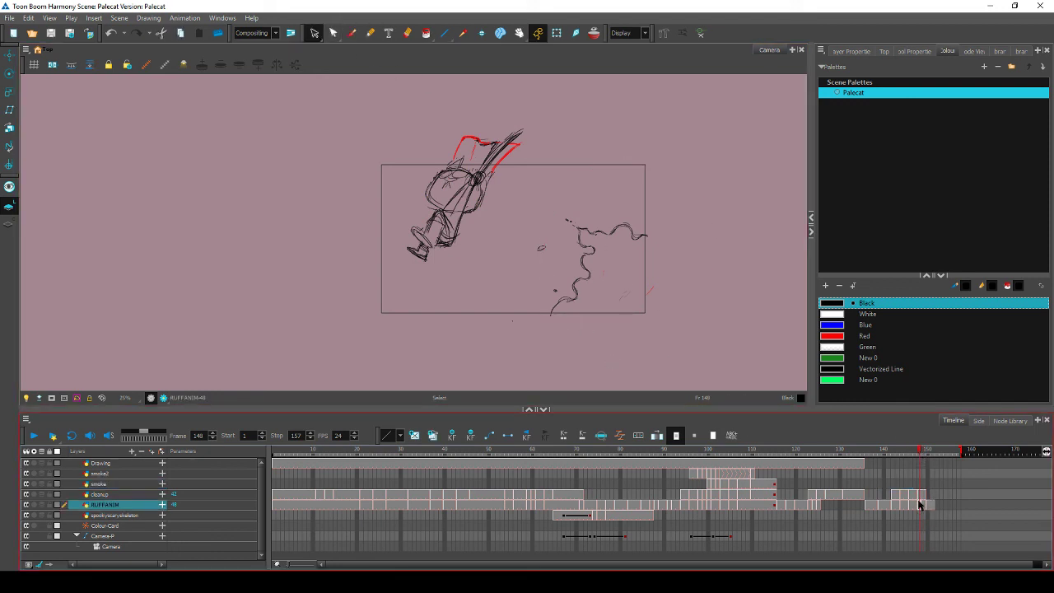
pyautogui.moveTo(545, 335)
pyautogui.mouseDown()
pyautogui.moveTo(633, 180)
pyautogui.moveTo(674, 331)
pyautogui.mouseUp()
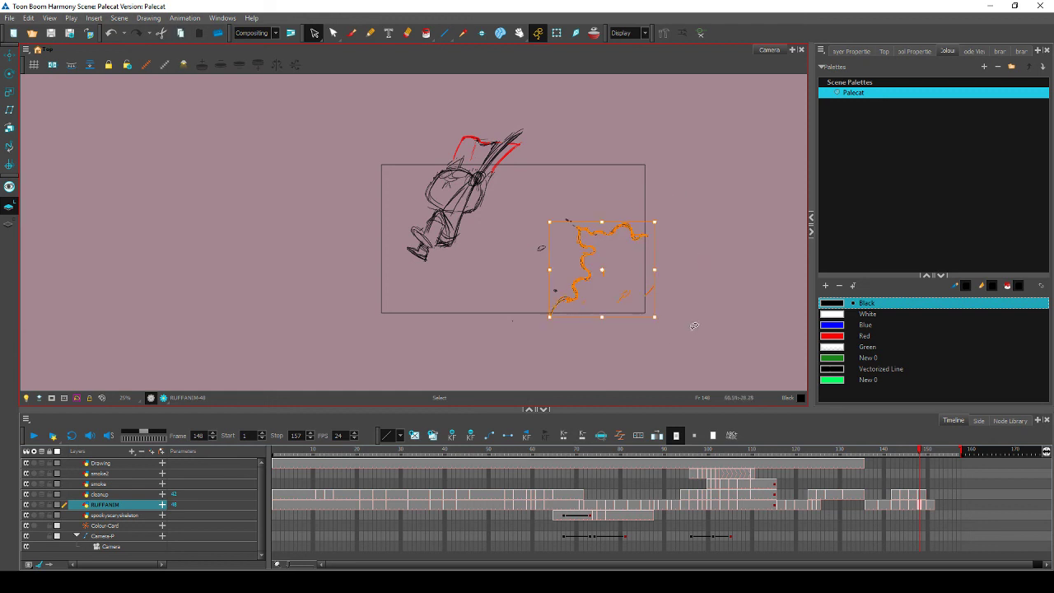
pyautogui.click(932, 504)
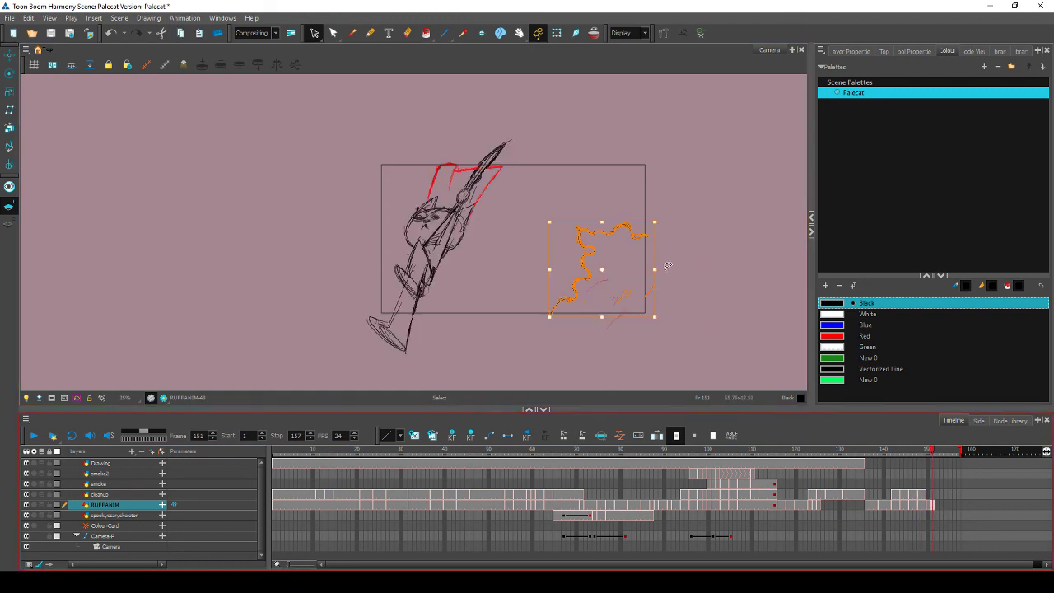
pyautogui.moveTo(602, 269); pyautogui.dragTo(605, 252)
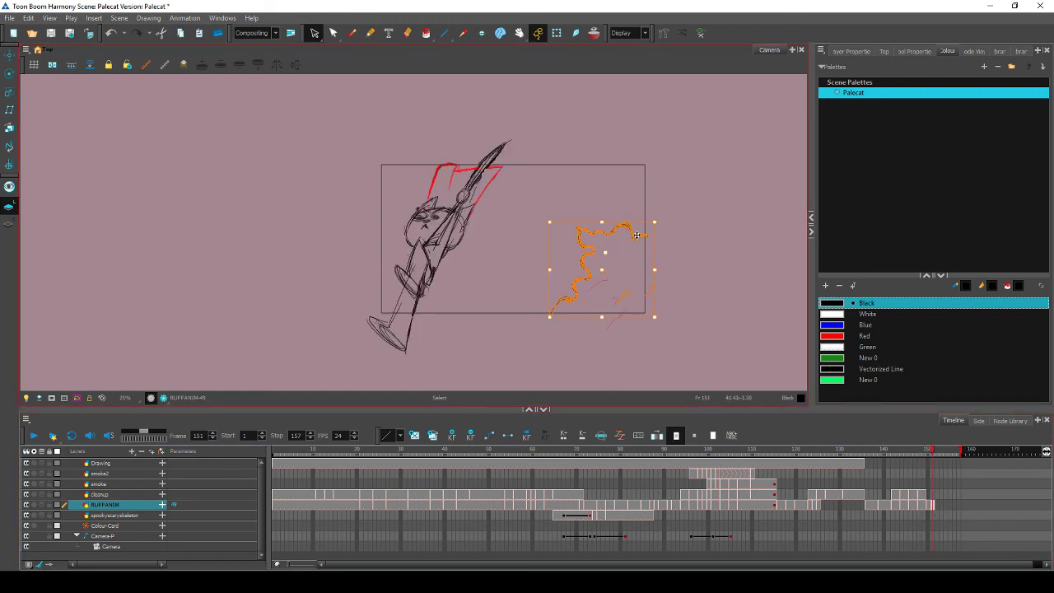
# Try enlarging the pasted wavy outline from its upper-right corner and compare it across frames 150 and 151
pyautogui.moveTo(656, 221); pyautogui.dragTo(660, 221)
pyautogui.click(716, 235)
pyautogui.click(928, 452)
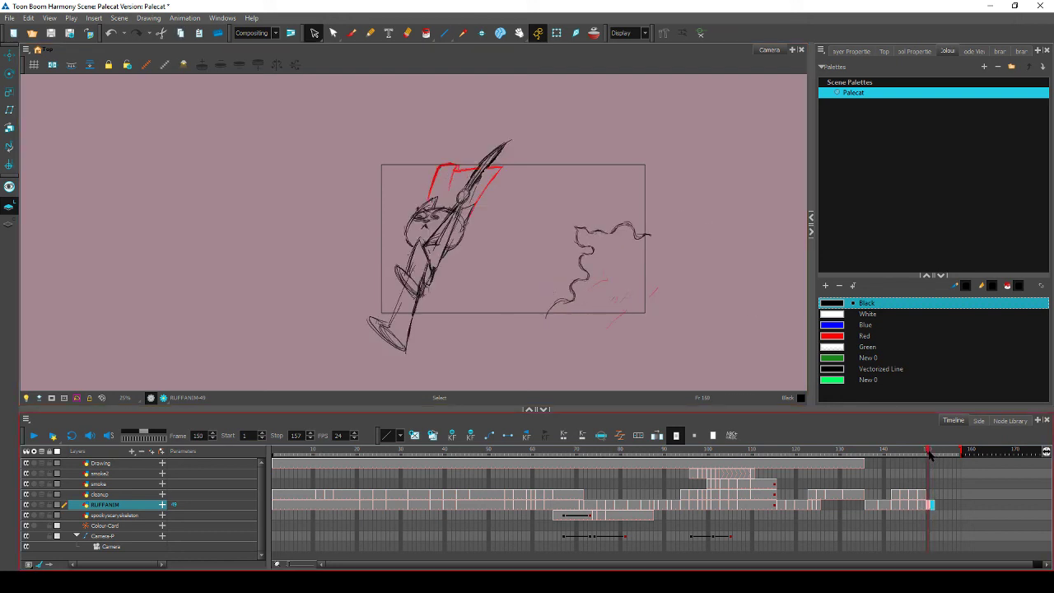
pyautogui.moveTo(927, 454); pyautogui.dragTo(930, 452)
pyautogui.hotkey('ctrl', 'z')
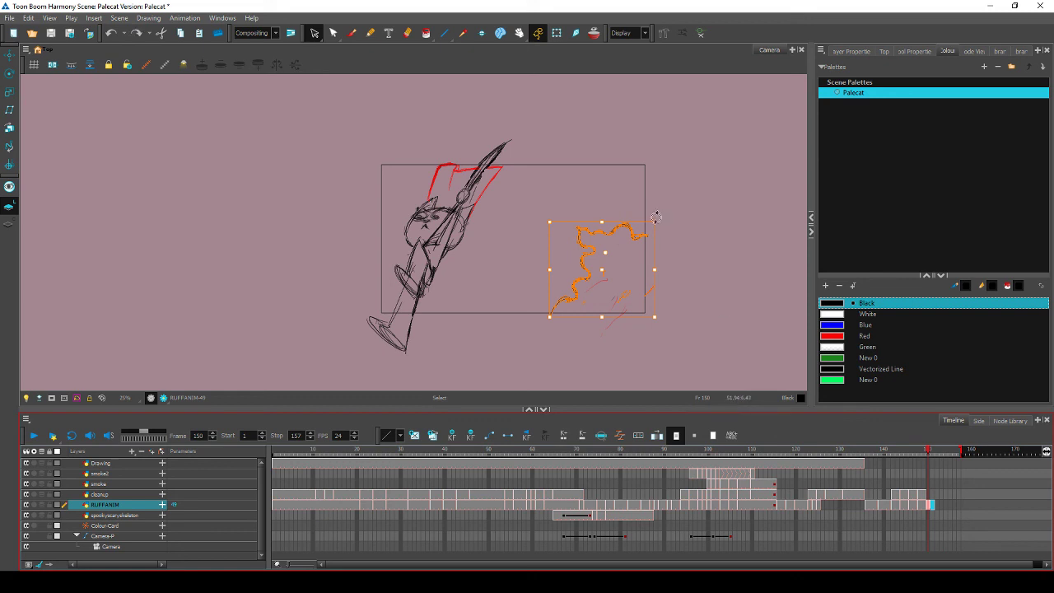
# Enlarge the pasted wavy outline by a tiny amount from its upper-right corner on frame 150
pyautogui.moveTo(657, 221); pyautogui.dragTo(658, 219)
pyautogui.click(699, 232)
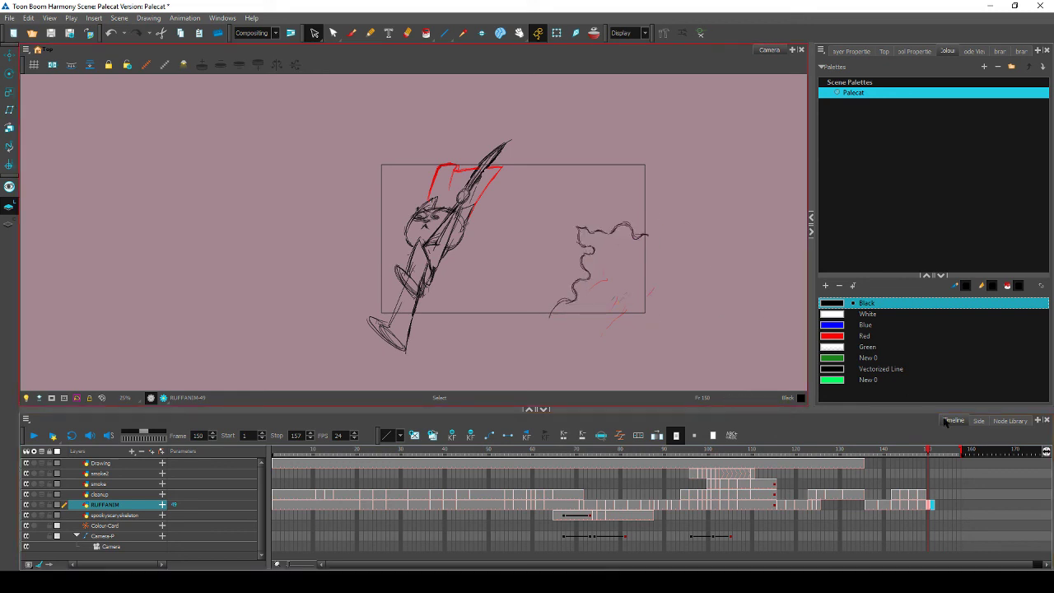
pyautogui.moveTo(930, 452); pyautogui.dragTo(928, 452)
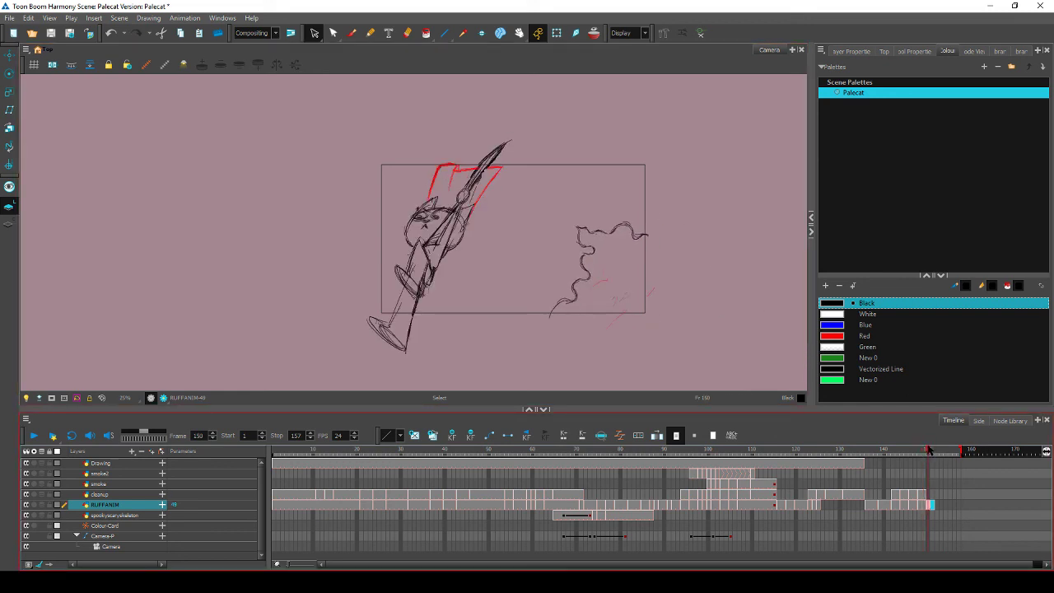
# Brush the small black debris pieces beside the wavy outline on frame 150, flipping against frame 149 and earlier to match their paths
pyautogui.click(352, 34)
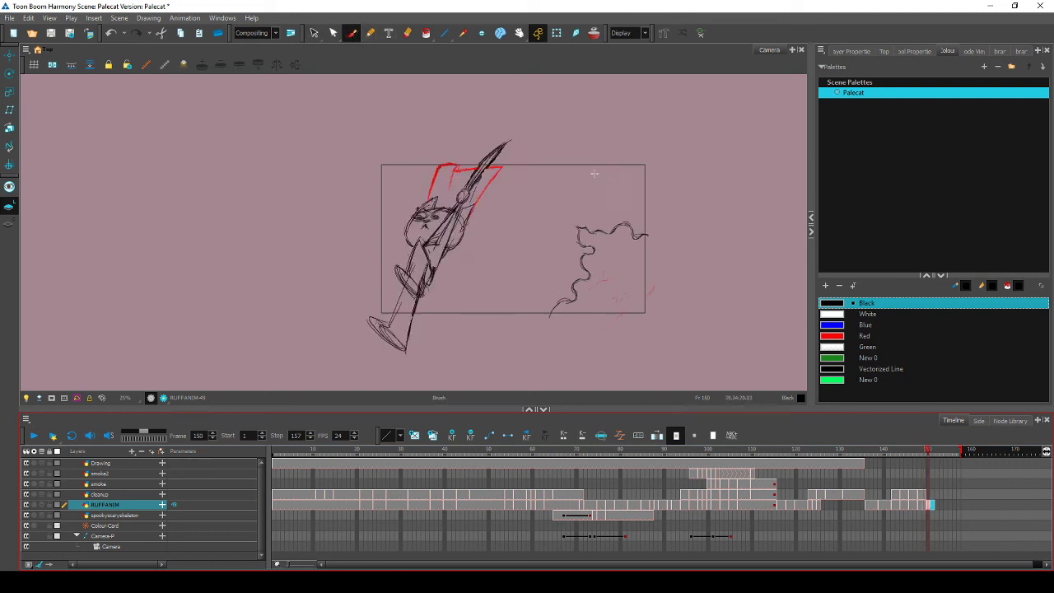
pyautogui.click(564, 218)
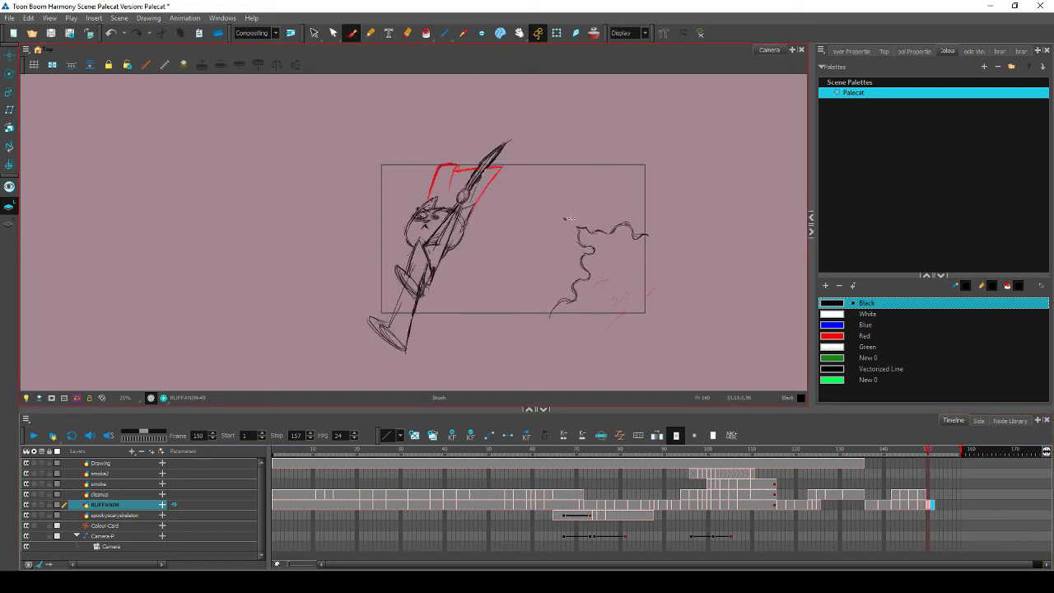
pyautogui.press(',')
pyautogui.press('.')
pyautogui.press(',')
pyautogui.press('.')
pyautogui.press(',')
pyautogui.press('.')
pyautogui.press(',')
pyautogui.press('.')
pyautogui.press(',')
pyautogui.press('.')
pyautogui.press(',')
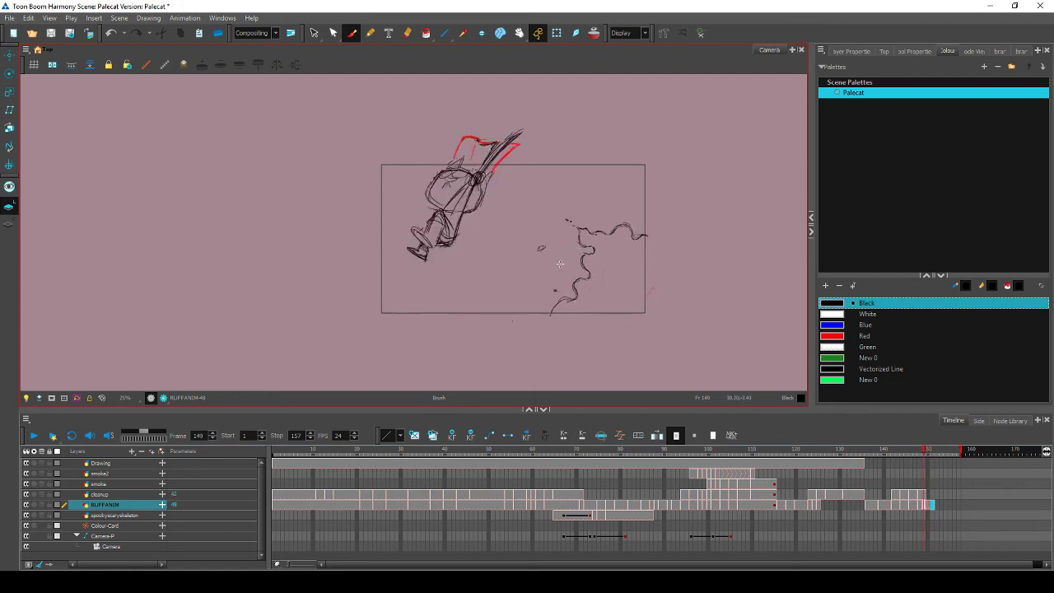
pyautogui.press('.')
pyautogui.press(',')
pyautogui.press('.')
pyautogui.press(',')
pyautogui.press('.')
pyautogui.press(',')
pyautogui.press(',')
pyautogui.press(',')
pyautogui.press(',')
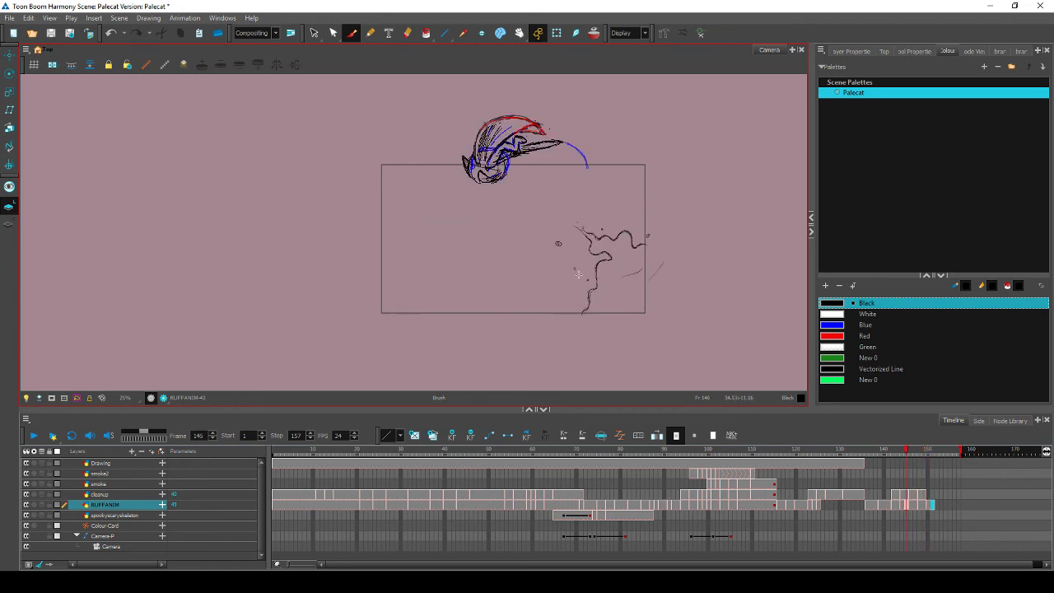
pyautogui.press('.')
pyautogui.press('.')
pyautogui.press('.')
pyautogui.press('.')
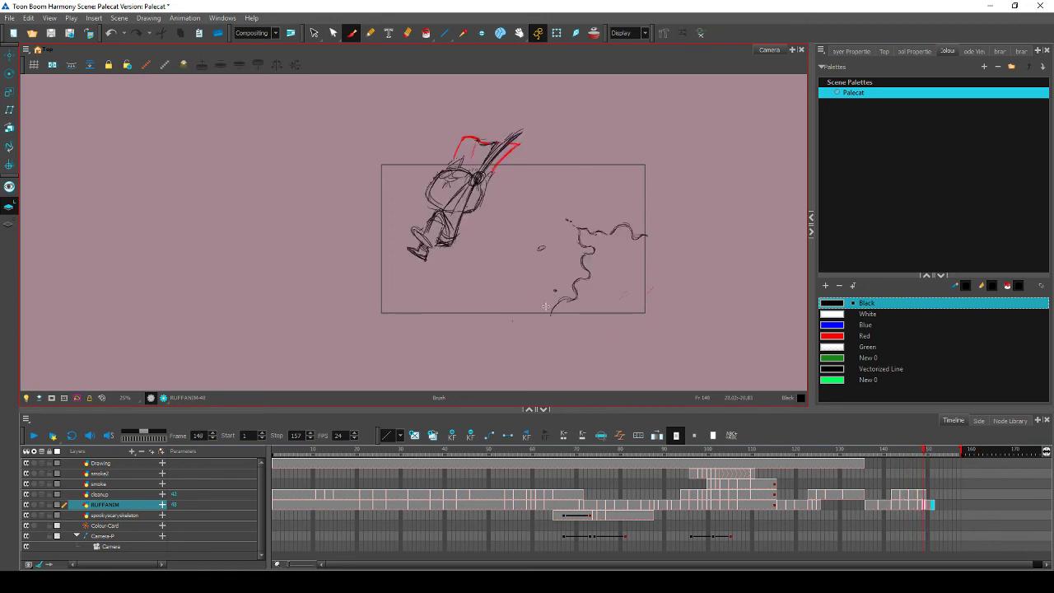
pyautogui.press(',')
pyautogui.press(',')
pyautogui.press('.')
pyautogui.press('.')
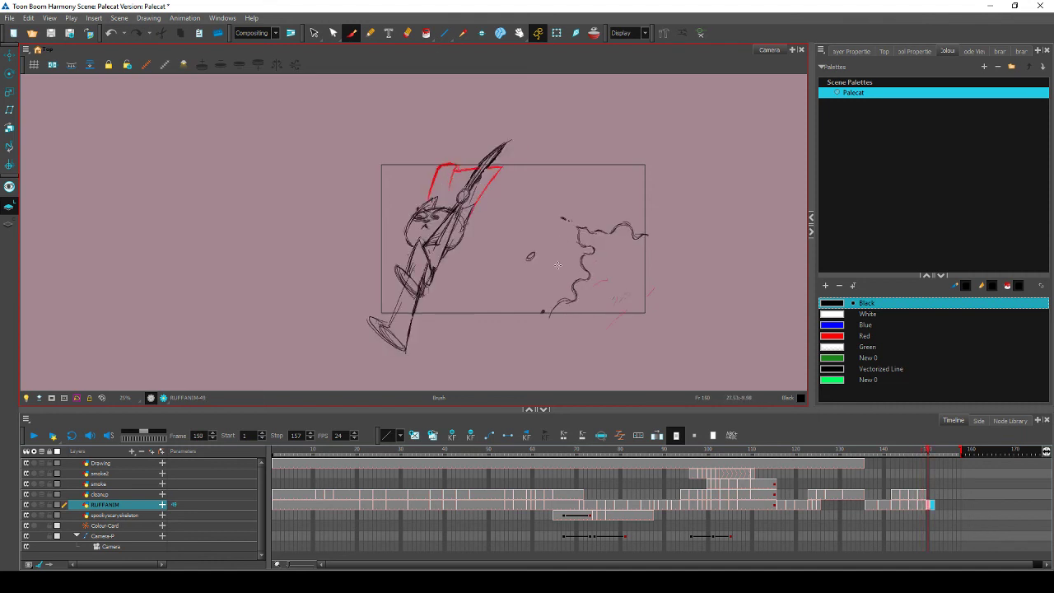
# Step back and forth through frames 145 to 150 to examine the motion of the debris and wavy outline
pyautogui.press(',')
pyautogui.press(',')
pyautogui.press('.')
pyautogui.press('.')
pyautogui.press(',')
pyautogui.press(',')
pyautogui.press(',')
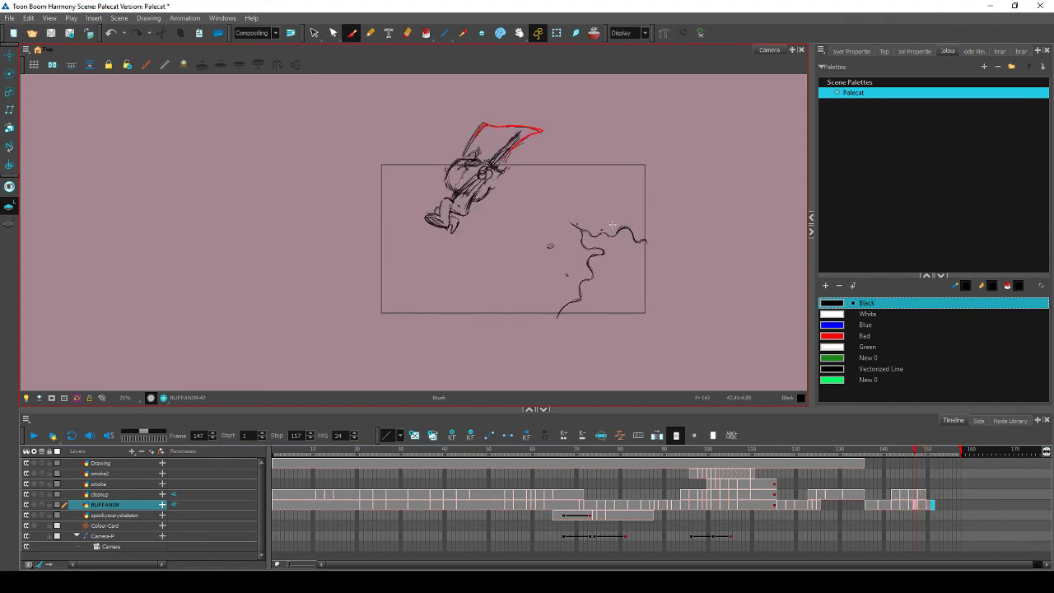
pyautogui.press(',')
pyautogui.press(',')
pyautogui.press('.')
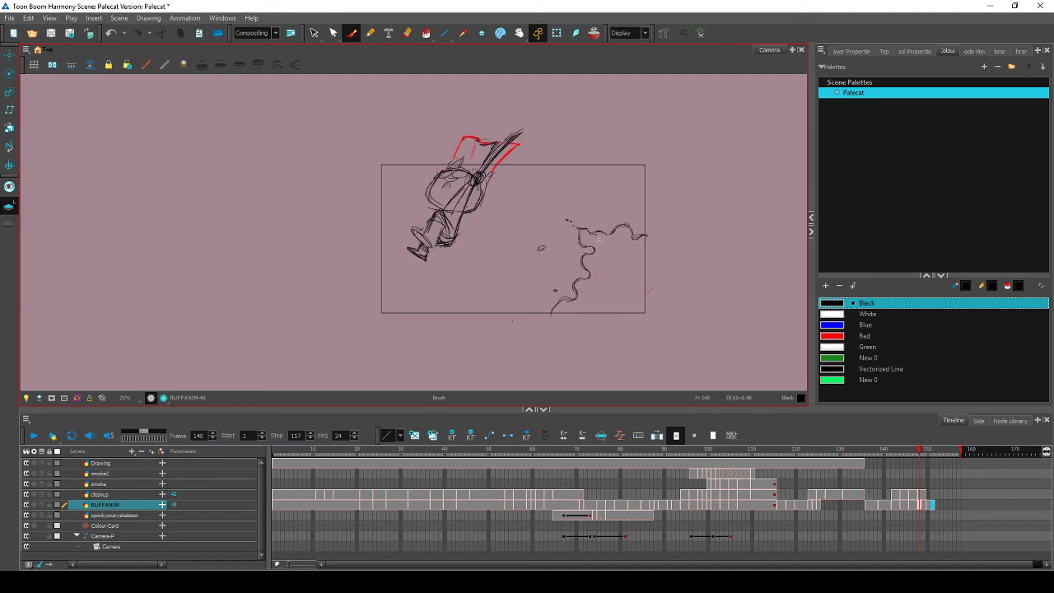
pyautogui.press('.')
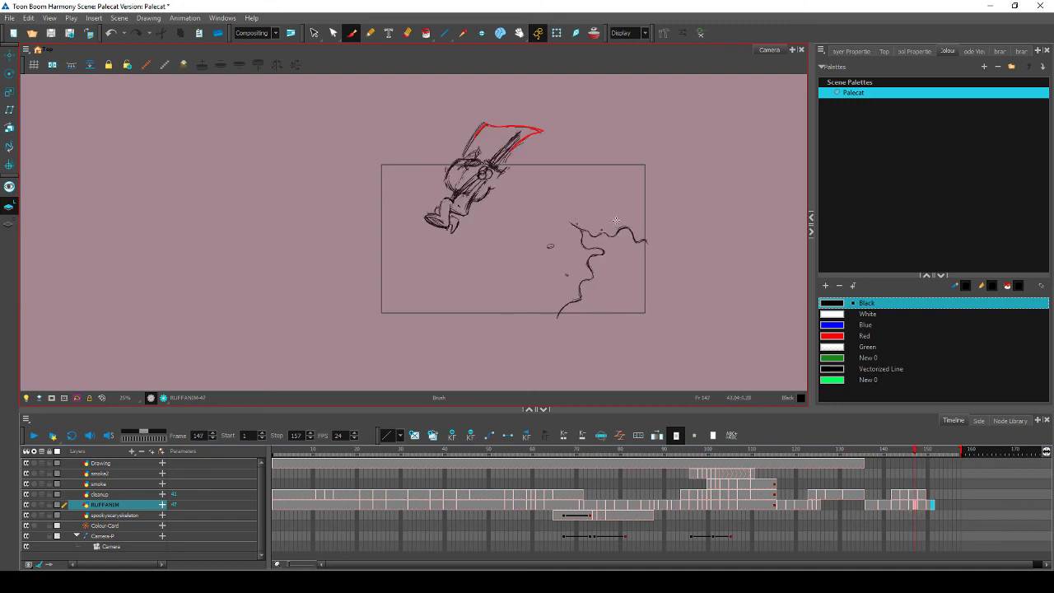
pyautogui.press('.')
pyautogui.press('.')
pyautogui.press('.')
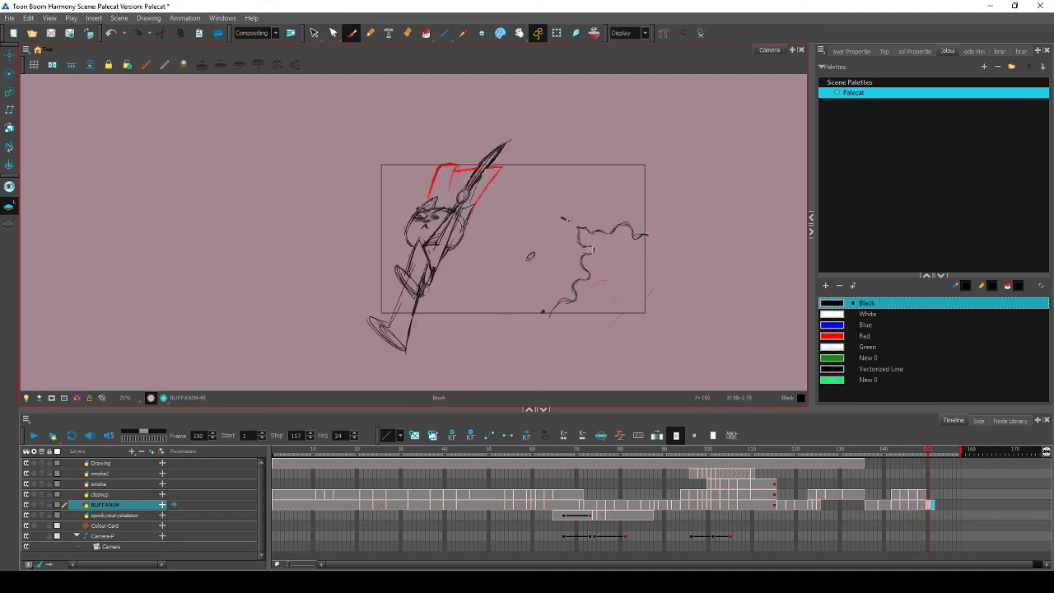
pyautogui.press('.')
pyautogui.press('.')
pyautogui.press('.')
pyautogui.press('.')
pyautogui.press(',')
pyautogui.hotkey('alt', 'b')
pyautogui.press('.')
pyautogui.press('.')
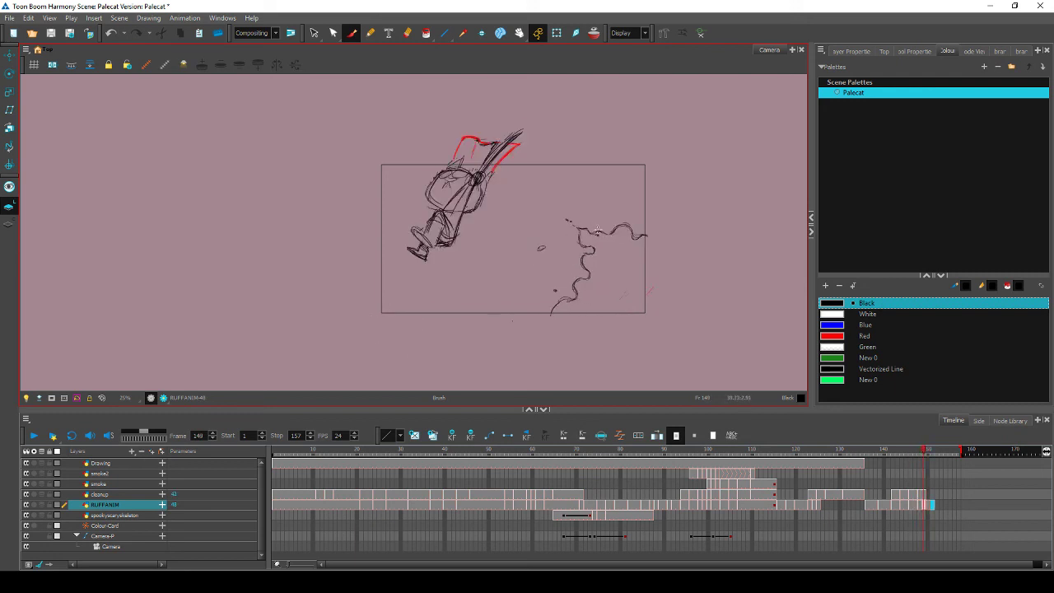
pyautogui.press('.')
pyautogui.press('.')
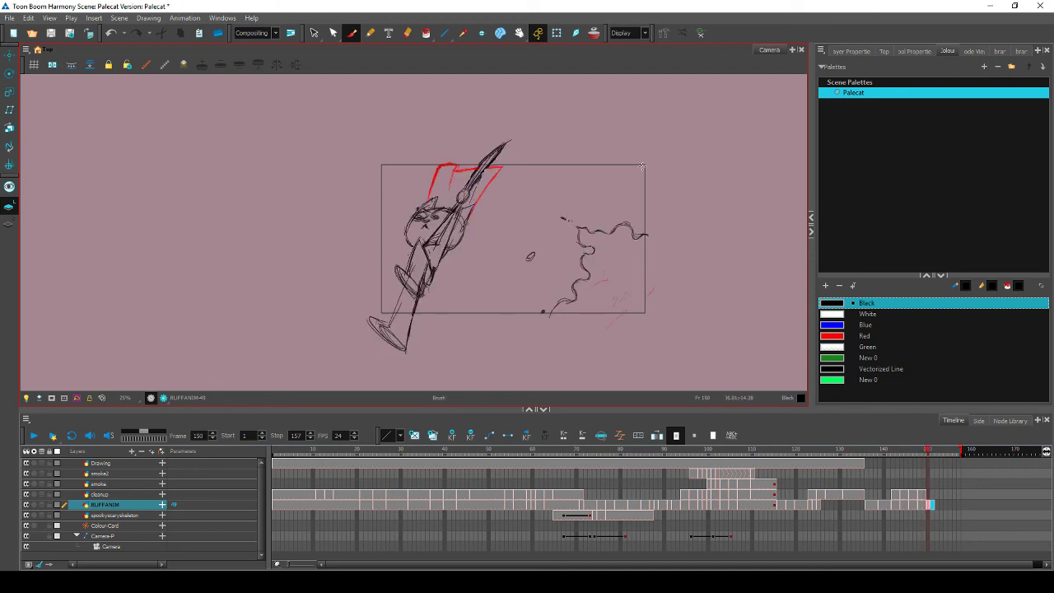
# Flip repeatedly between frames 149 and 150 to compare the cat pose and debris spacing
pyautogui.hotkey('alt', 'b')
pyautogui.press(',')
pyautogui.press('.')
pyautogui.press(',')
pyautogui.press('.')
pyautogui.press(',')
pyautogui.press('.')
pyautogui.press(',')
pyautogui.press('.')
pyautogui.press(',')
pyautogui.press('.')
pyautogui.click(314, 33)
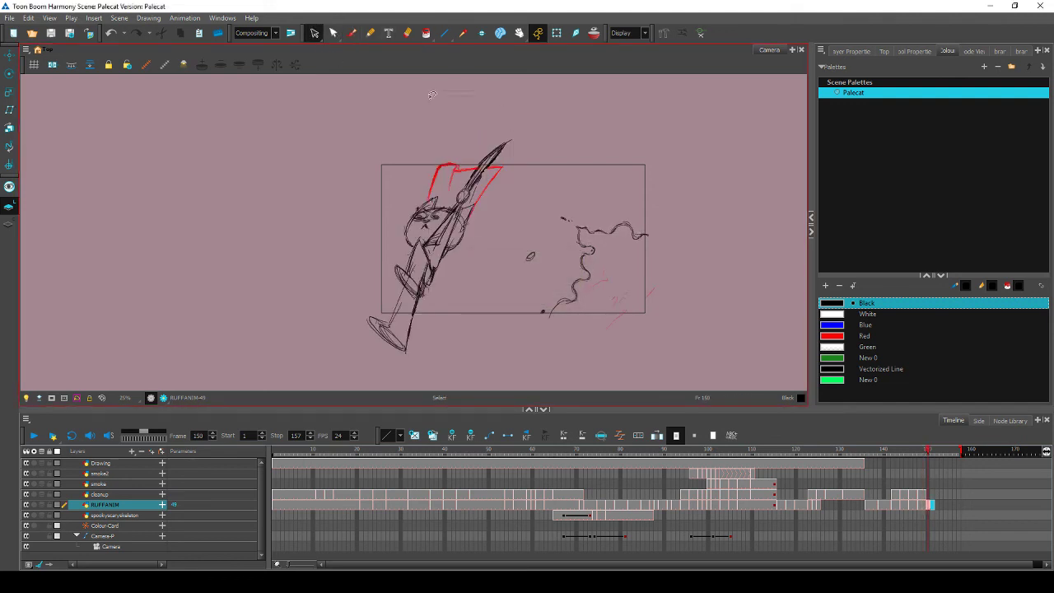
pyautogui.click(609, 234)
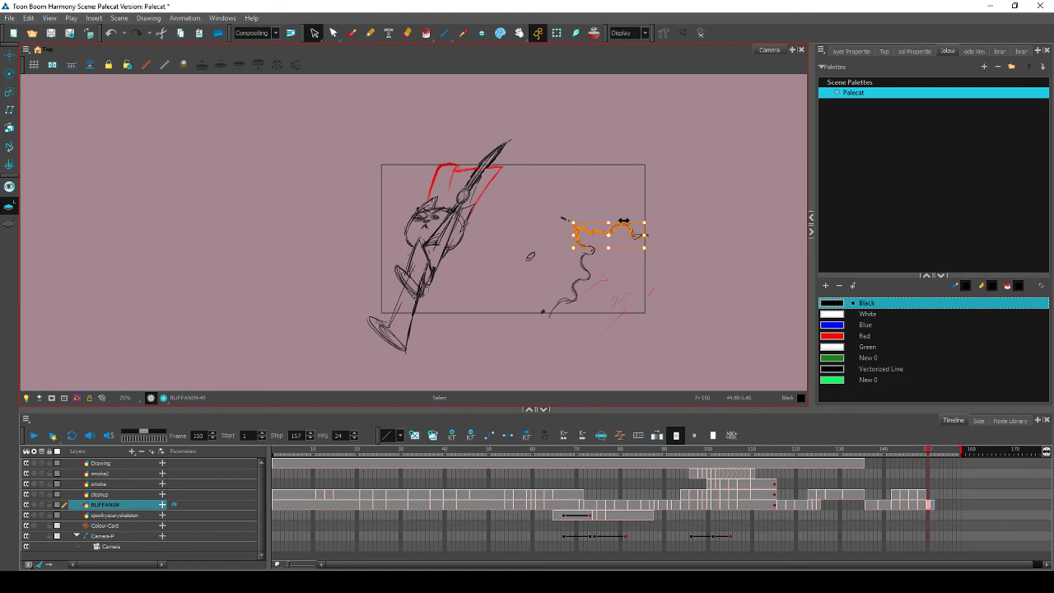
pyautogui.click(661, 209)
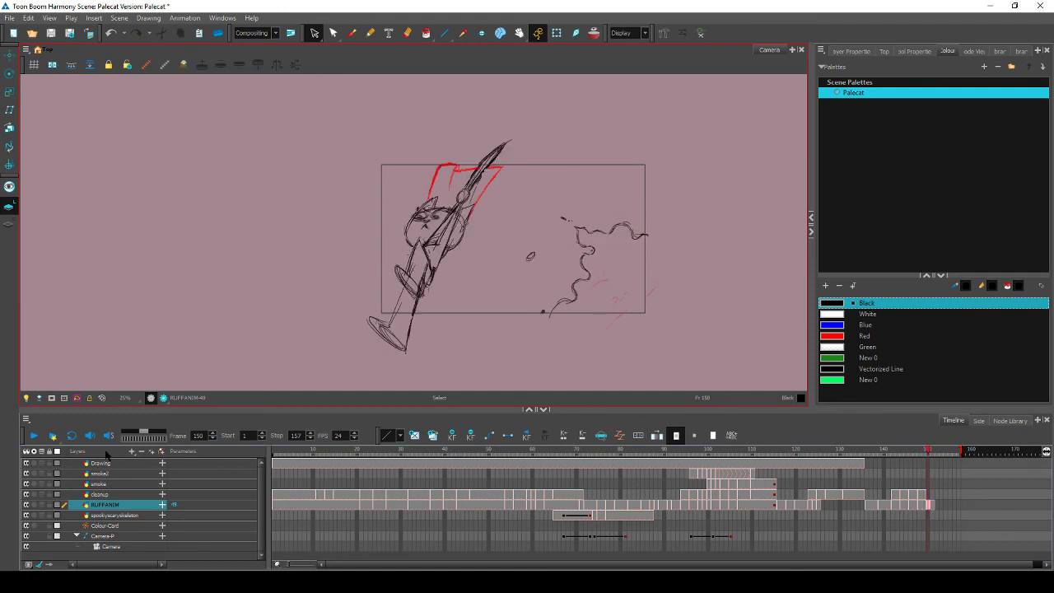
# Play the whole animation repeatedly and scrub the timeline up to frame 74 to review its timing
pyautogui.click(33, 435)
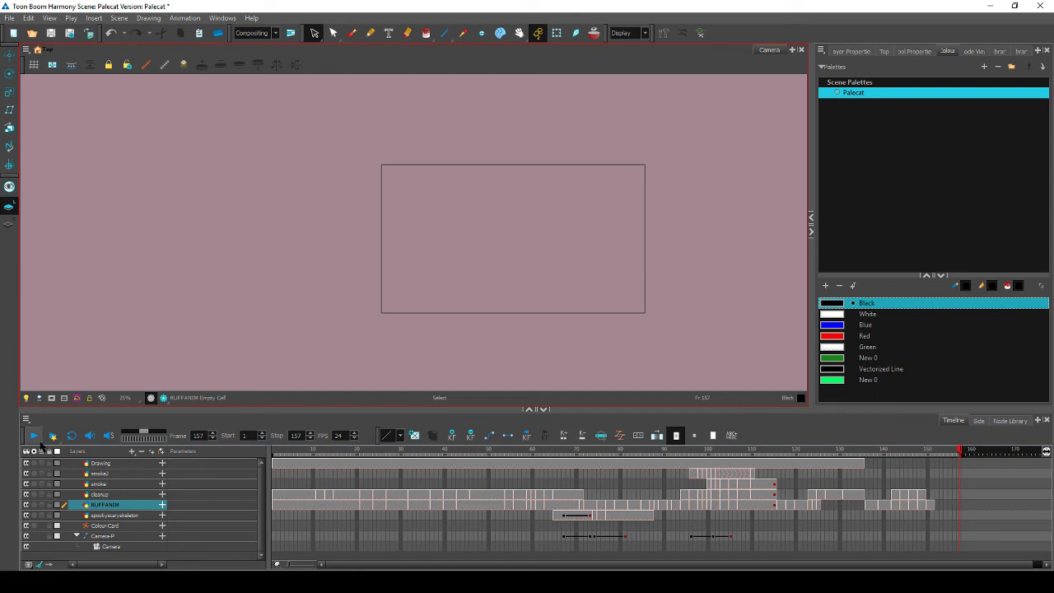
pyautogui.click(33, 436)
pyautogui.click(33, 435)
pyautogui.click(528, 452)
pyautogui.moveTo(527, 457); pyautogui.dragTo(590, 451)
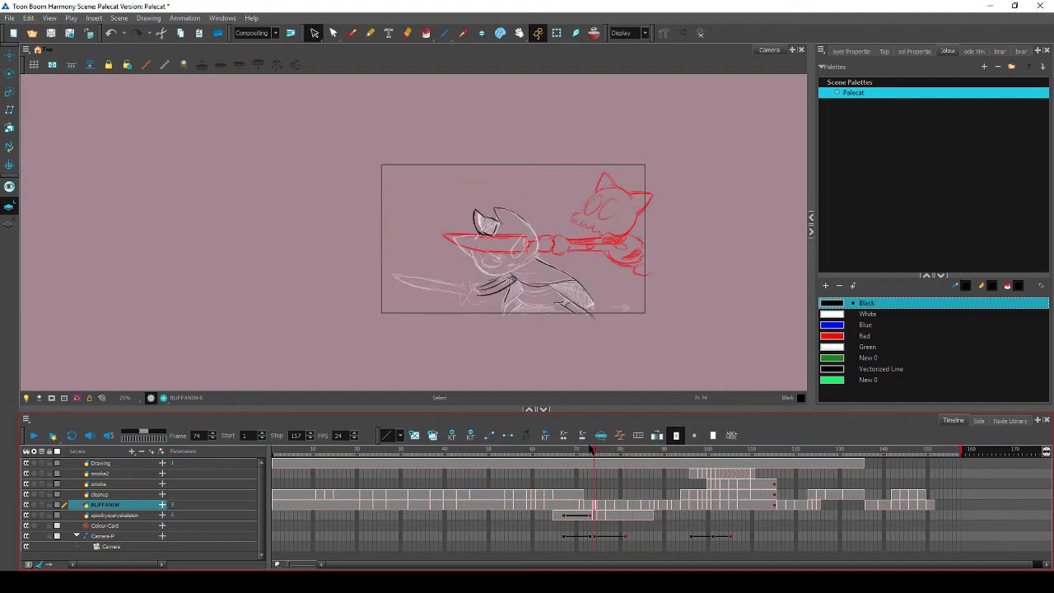
pyautogui.click(33, 435)
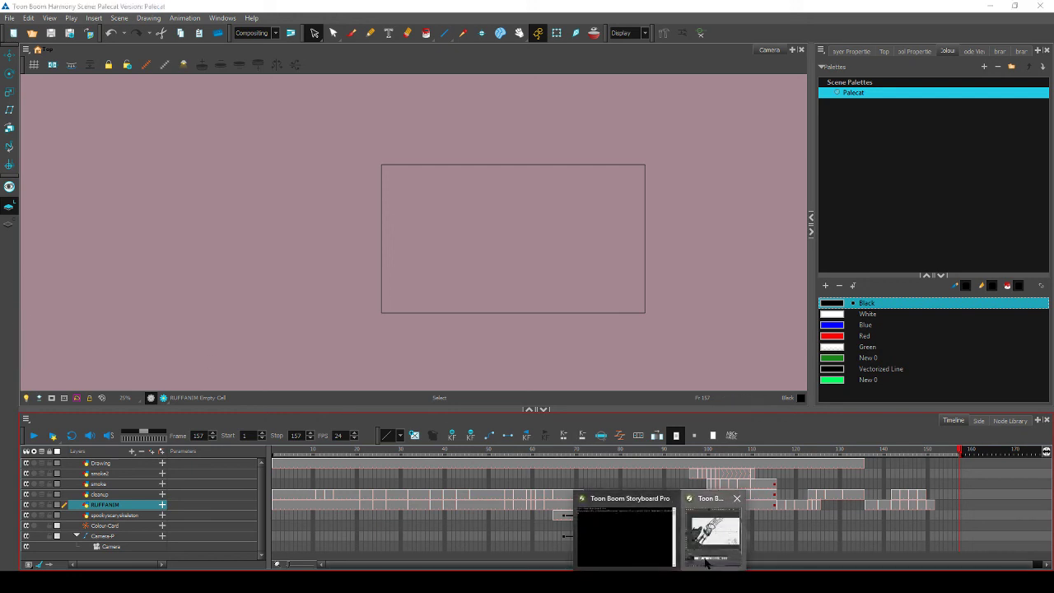
# Switch to Storyboard Pro, play the palecat storyboard from panel 18 to its end as reference, and return to Harmony
pyautogui.click(713, 539)
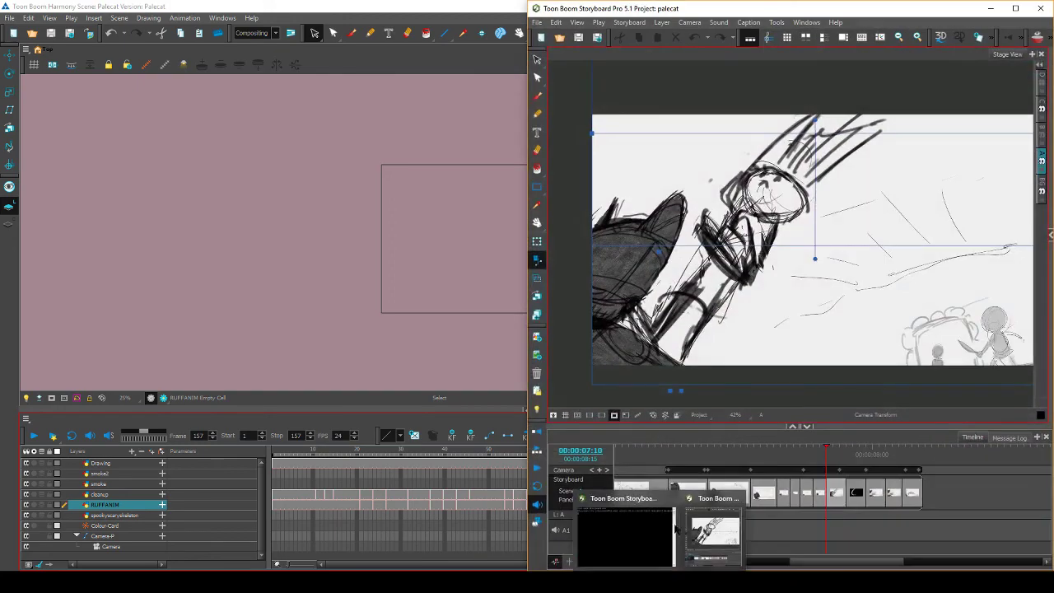
pyautogui.moveTo(900, 8); pyautogui.dragTo(231, 2)
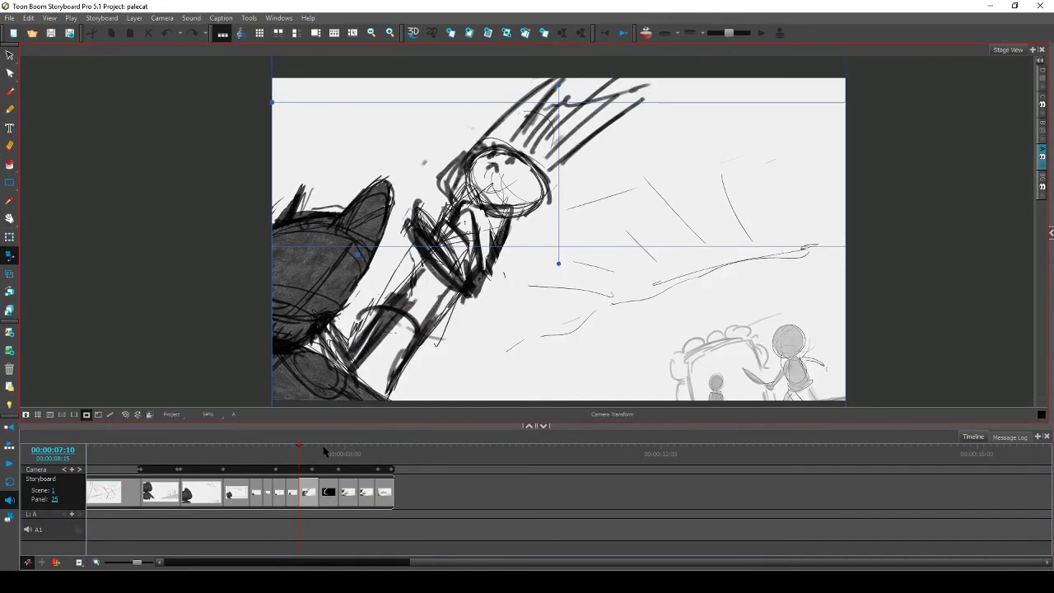
pyautogui.moveTo(303, 457); pyautogui.dragTo(203, 453)
pyautogui.click(170, 489)
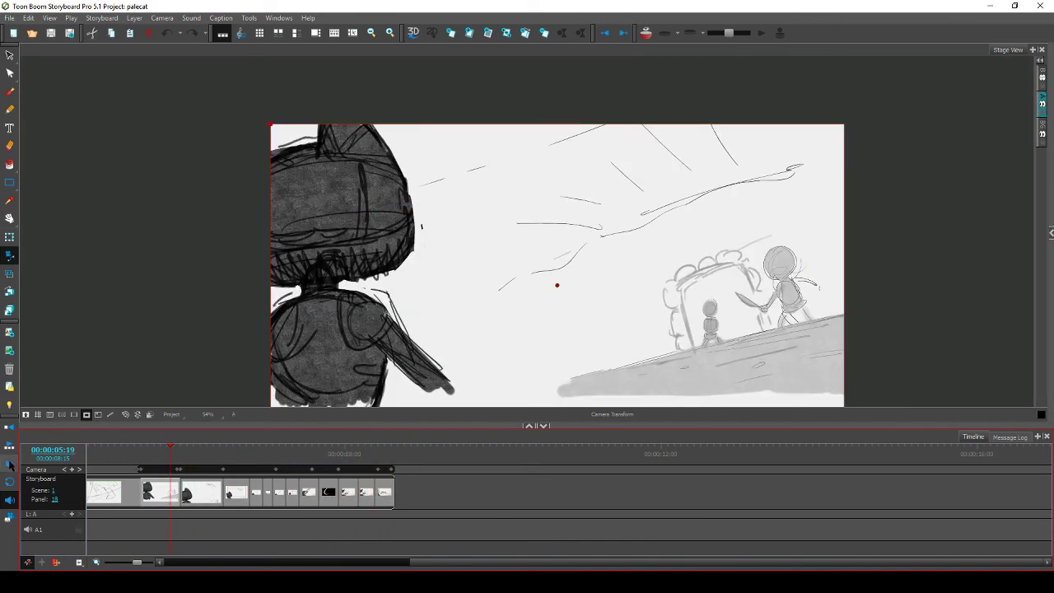
pyautogui.click(10, 464)
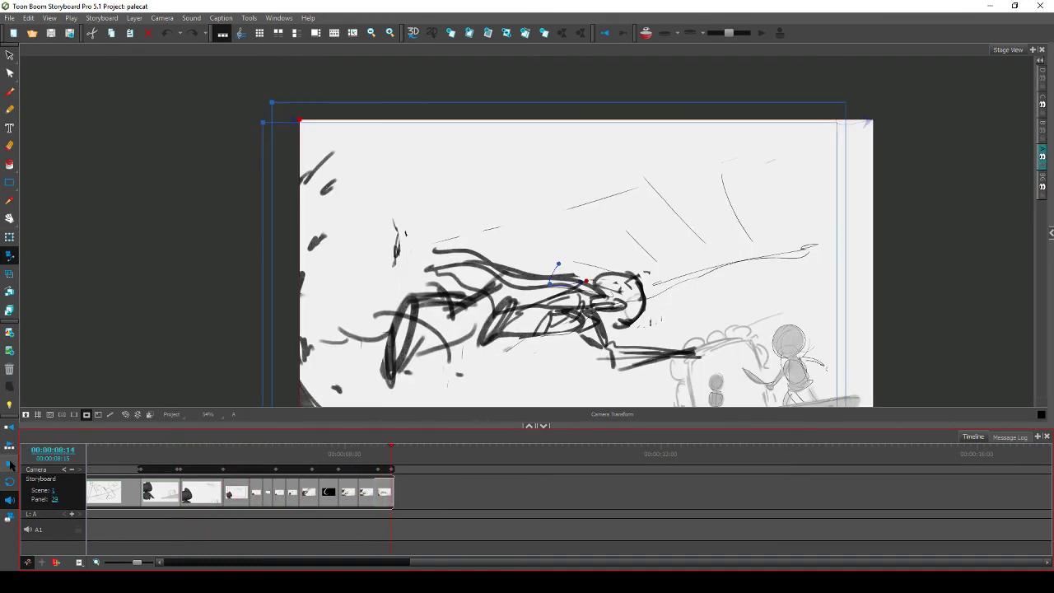
pyautogui.click(988, 7)
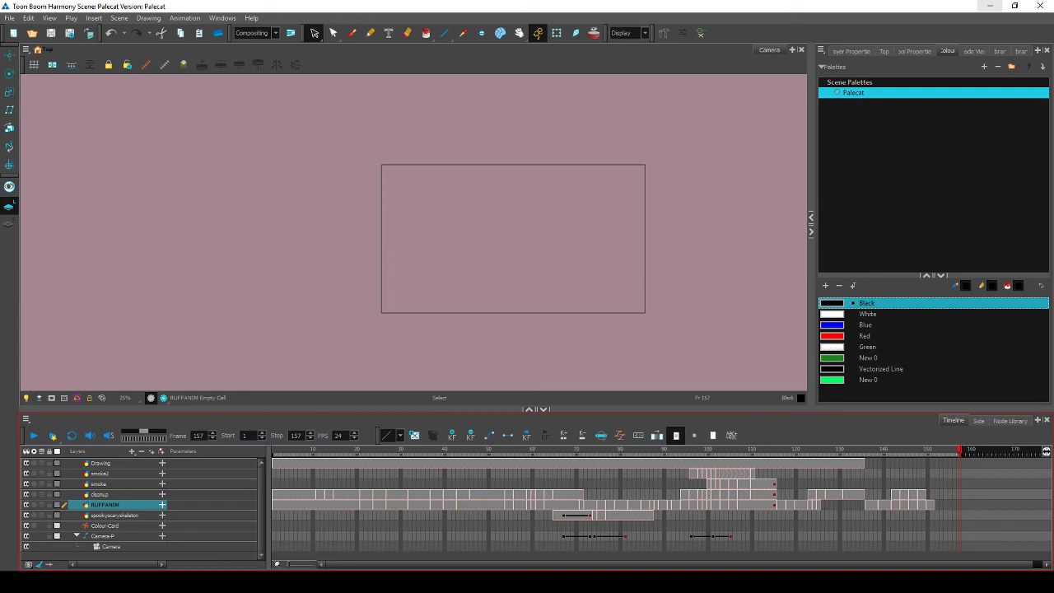
pyautogui.click(989, 6)
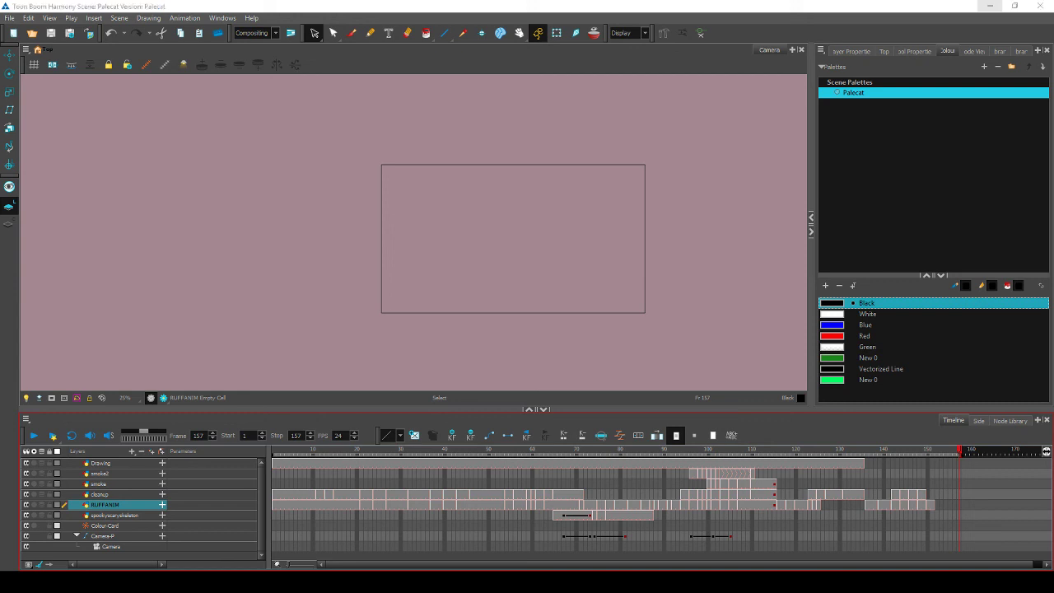